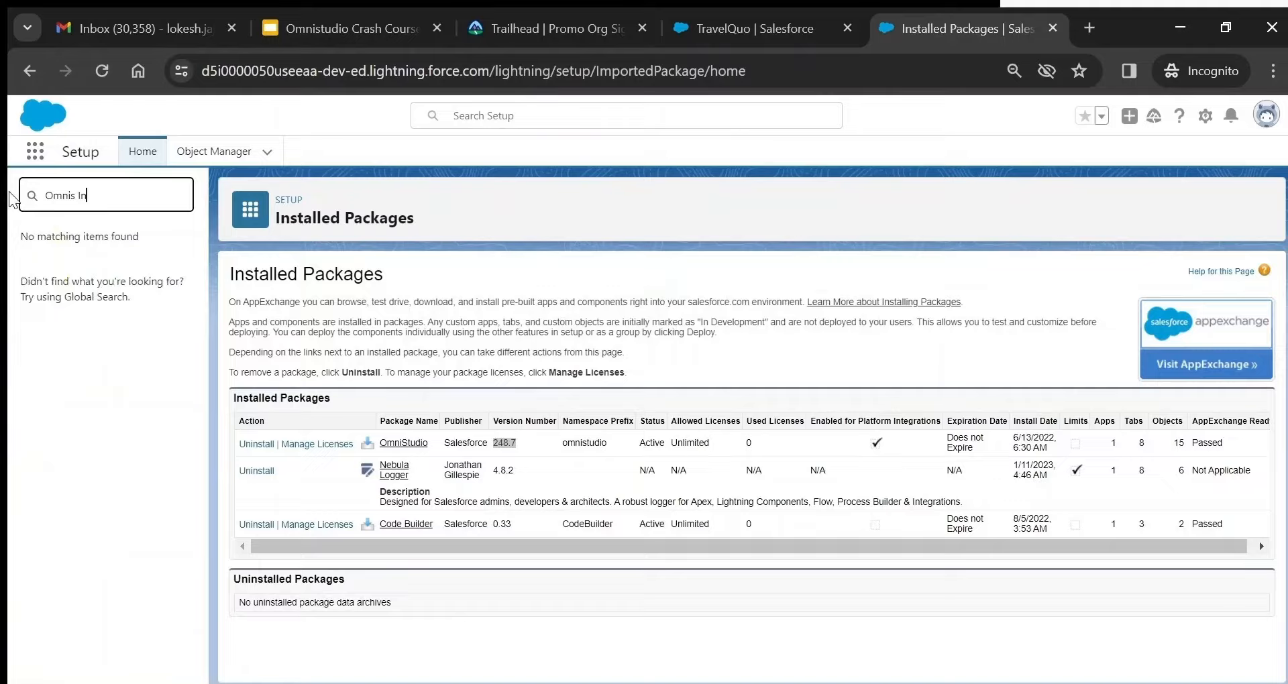
- Find Omni Interaction Configuration via 'Omni In' and highlight TheFirstInstalledOmniPackage and its value omnistudio
key(BackSpace)
key(BackSpace)
key(BackSpace)
key(BackSpace)
text(In)
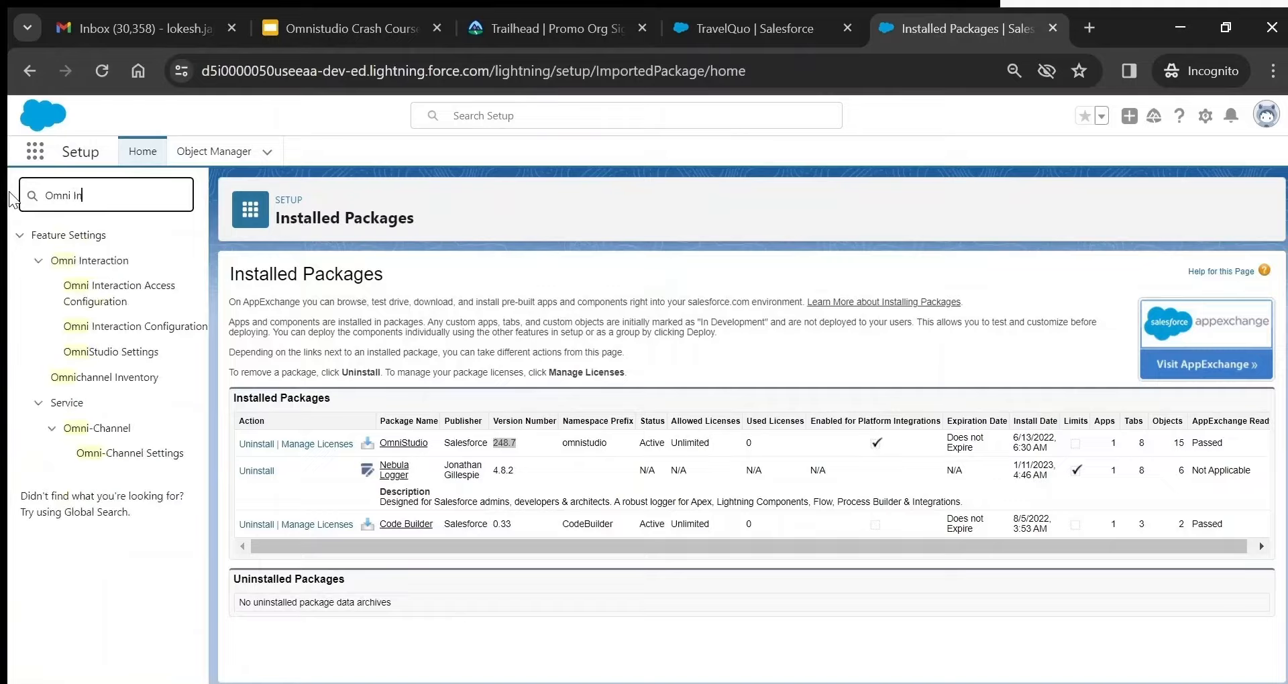
click(162, 328)
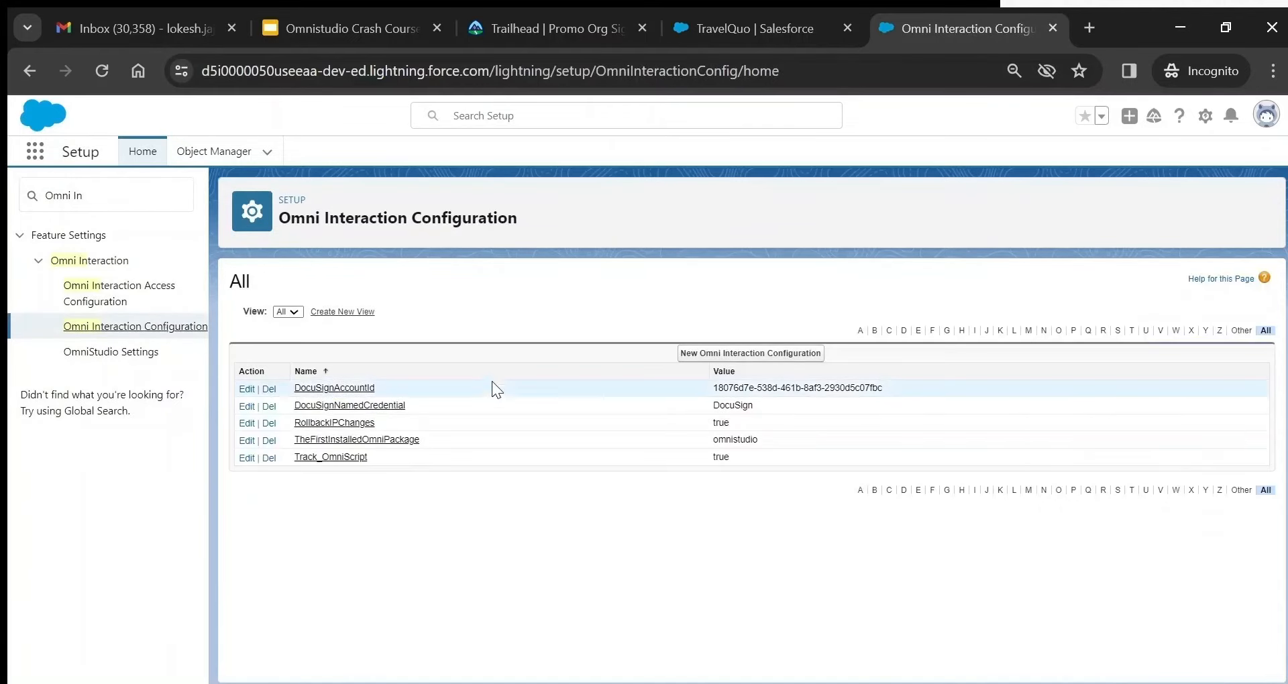
drag(445, 439, 287, 441)
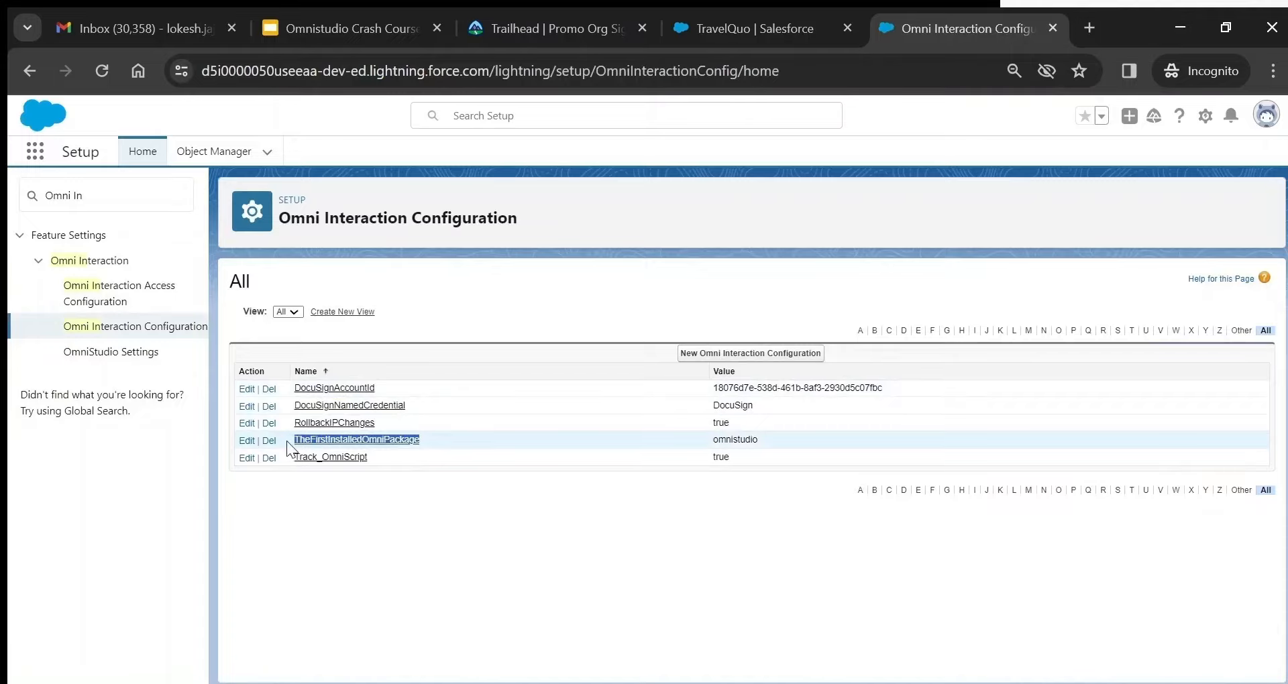
double_click(743, 440)
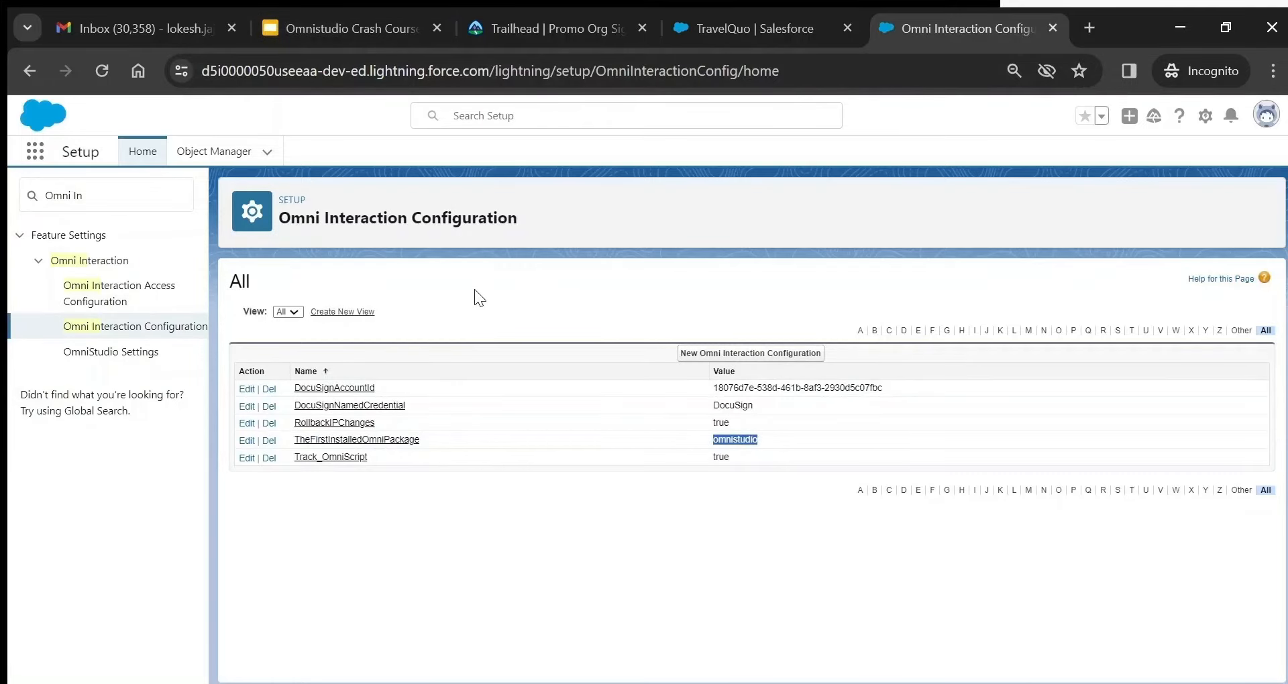
- Present the Omnistudio Crash Course deck, advance to slide 10 'Omnistudio Designer Demo', then exit
click(364, 29)
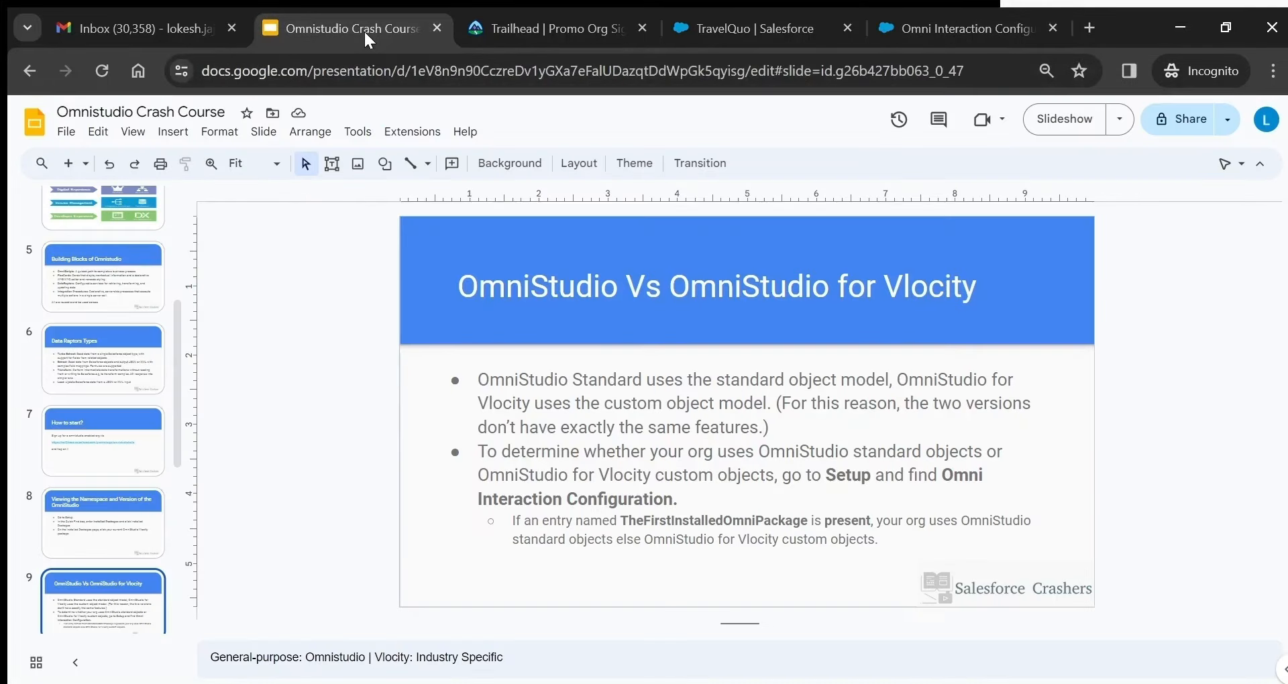
click(1092, 114)
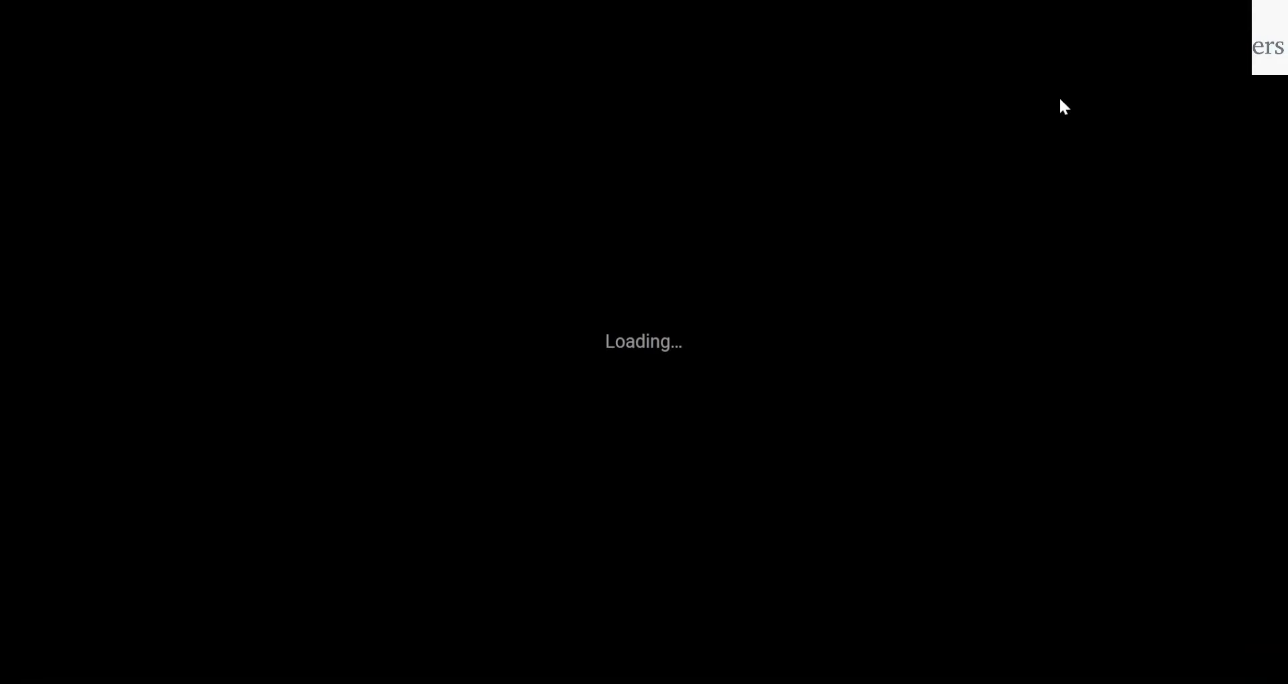
key(Right)
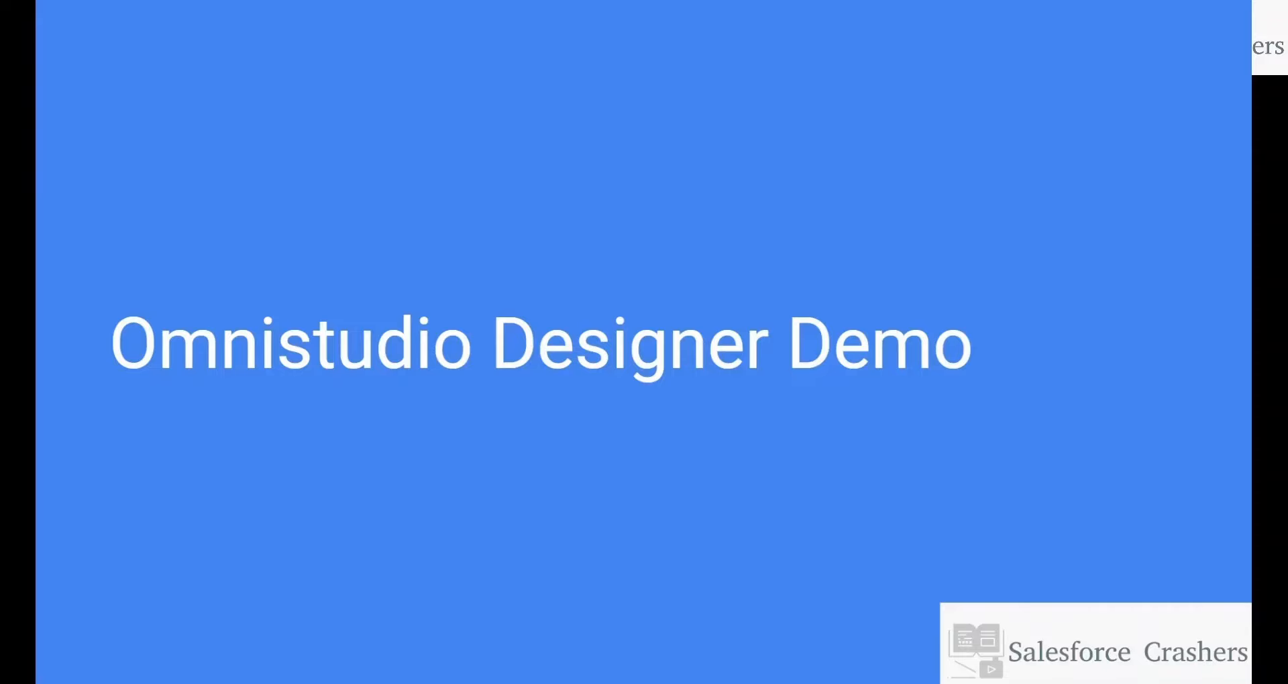
key(Escape)
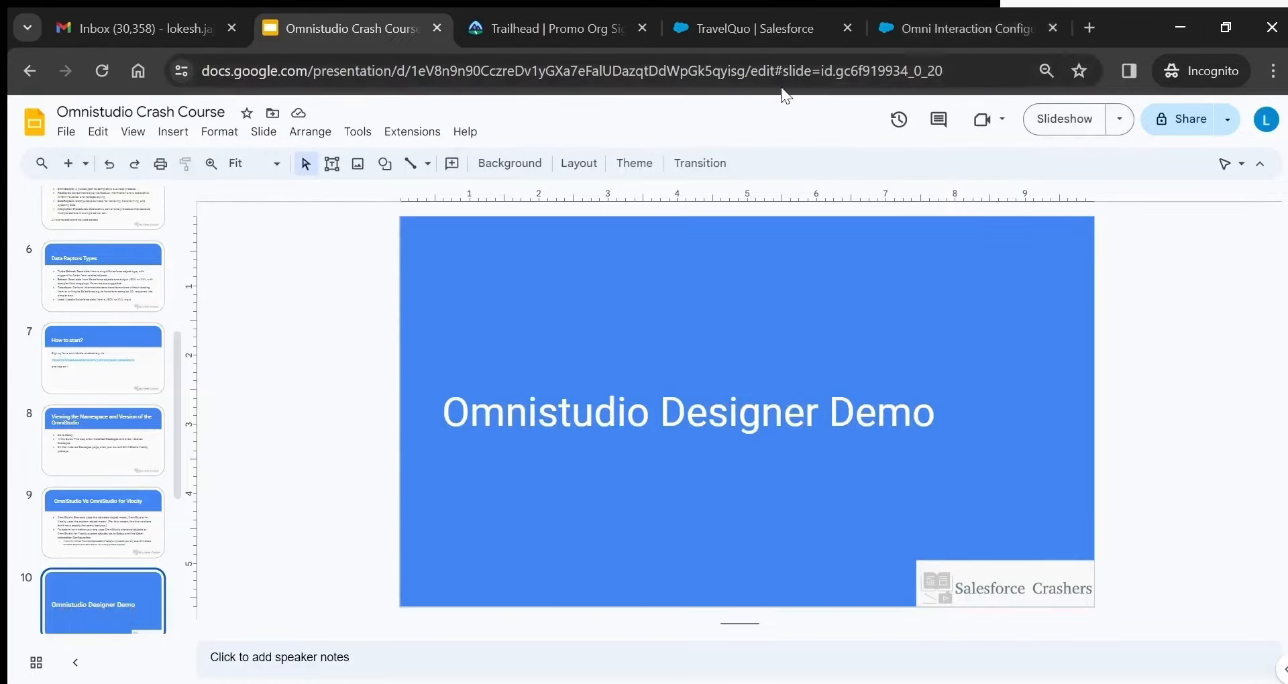
- Show the OmniScripts list, then browse App Launcher results for 'Omni' and the OmniStudio page list
click(760, 31)
click(225, 151)
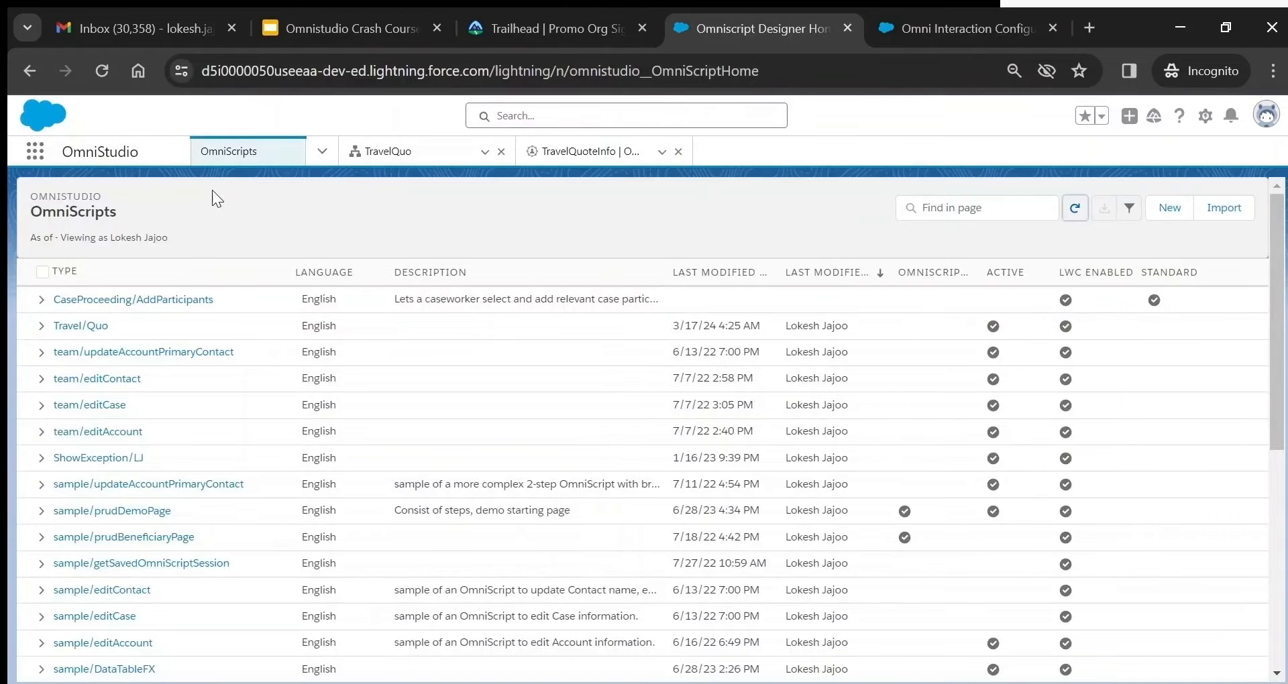
click(36, 161)
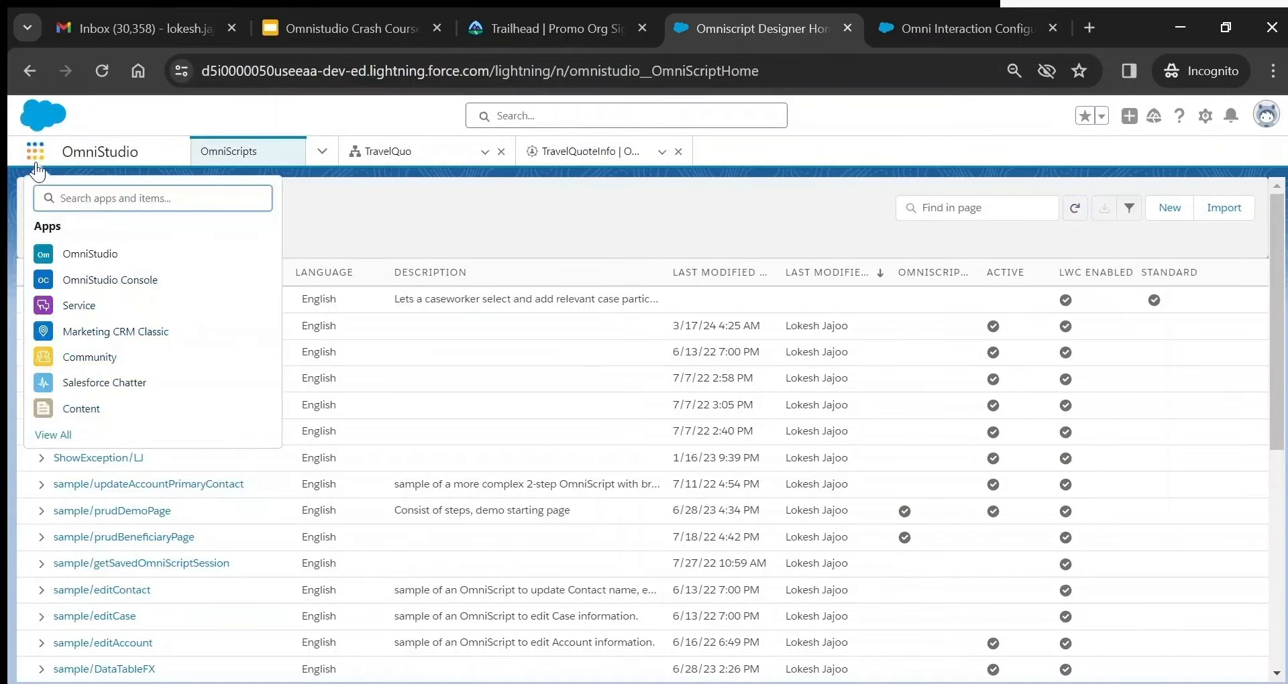
text(Omni)
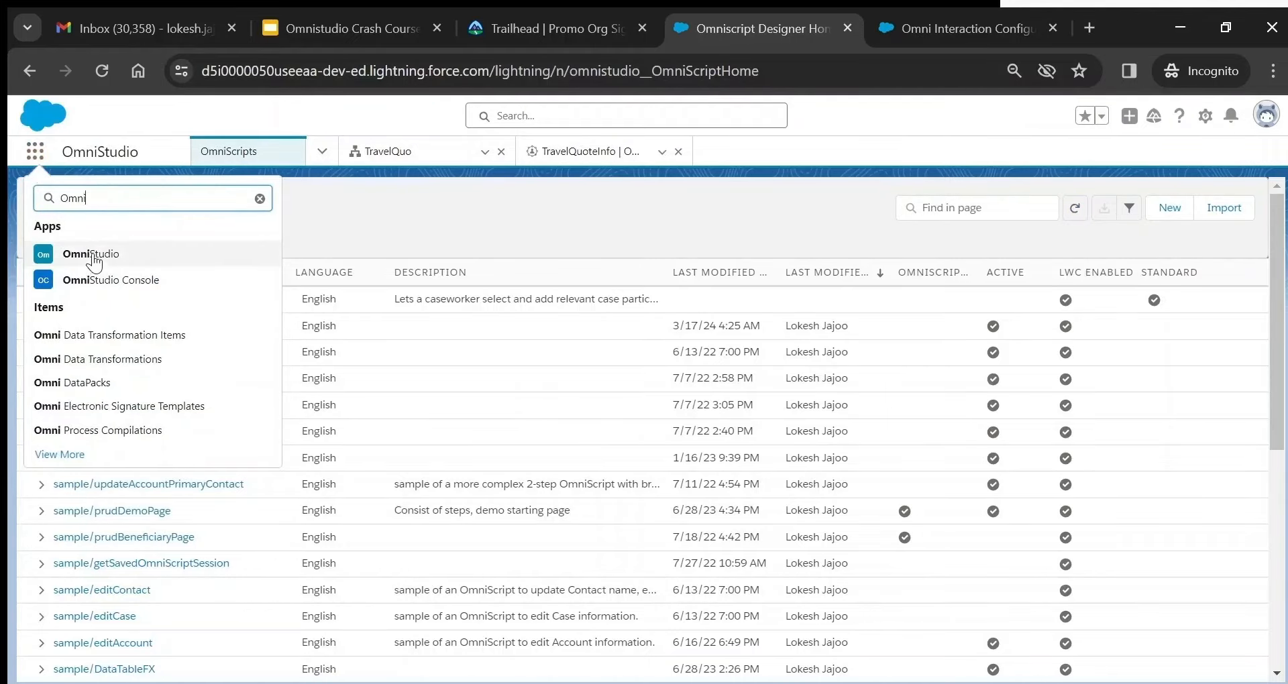
click(260, 199)
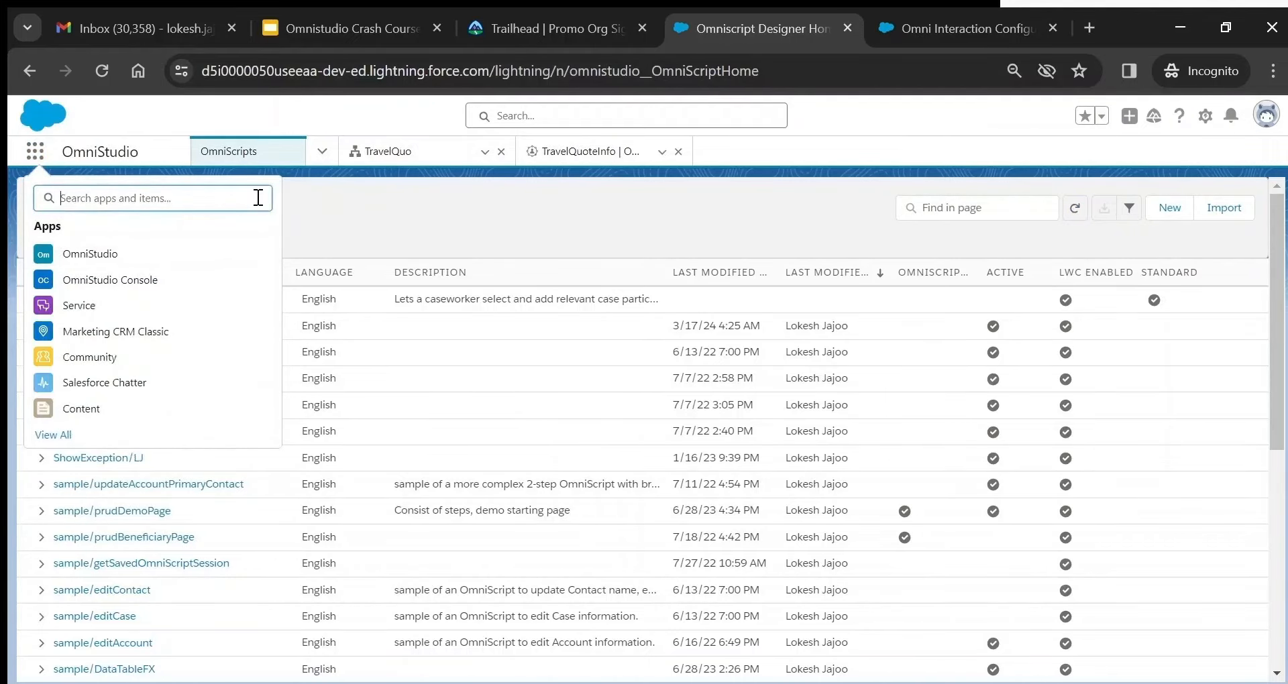
click(35, 160)
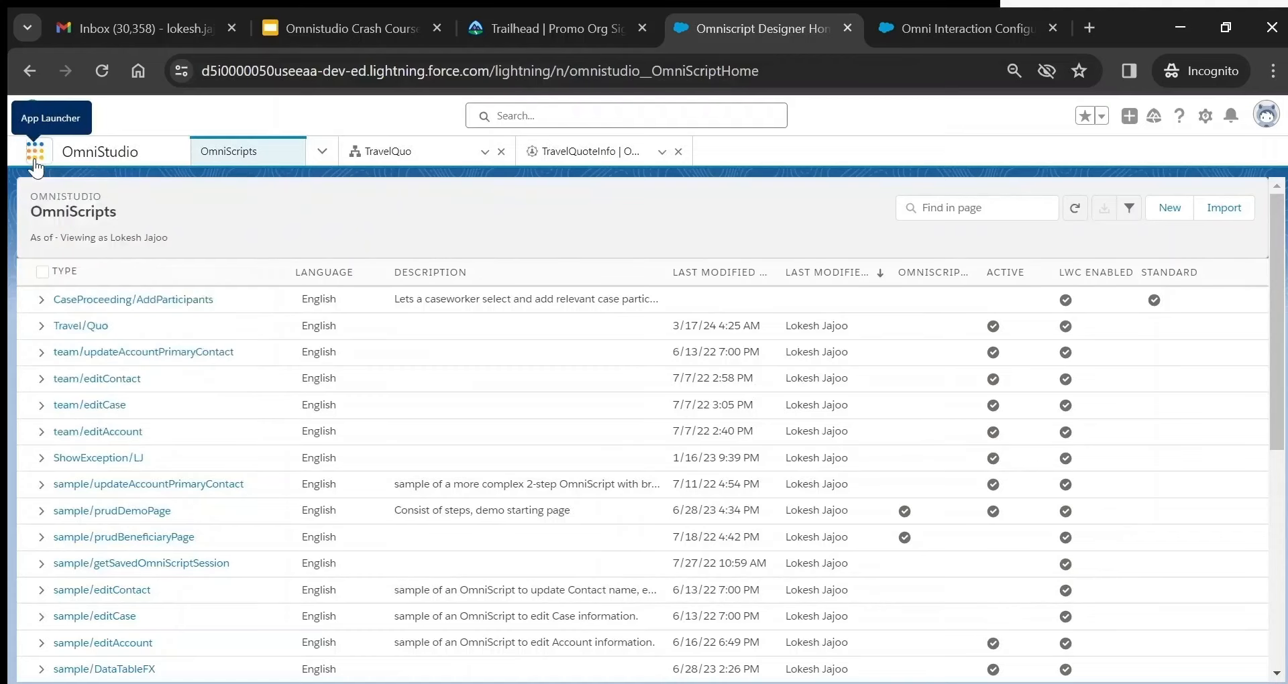
click(324, 153)
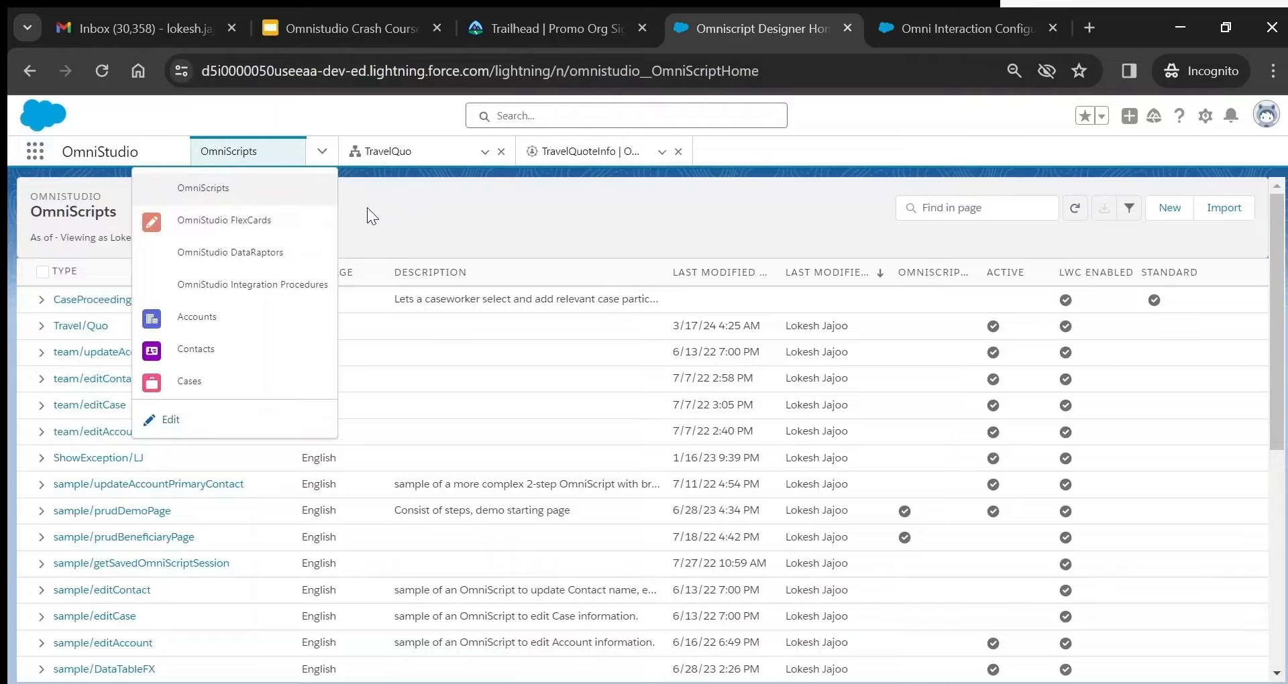
click(322, 151)
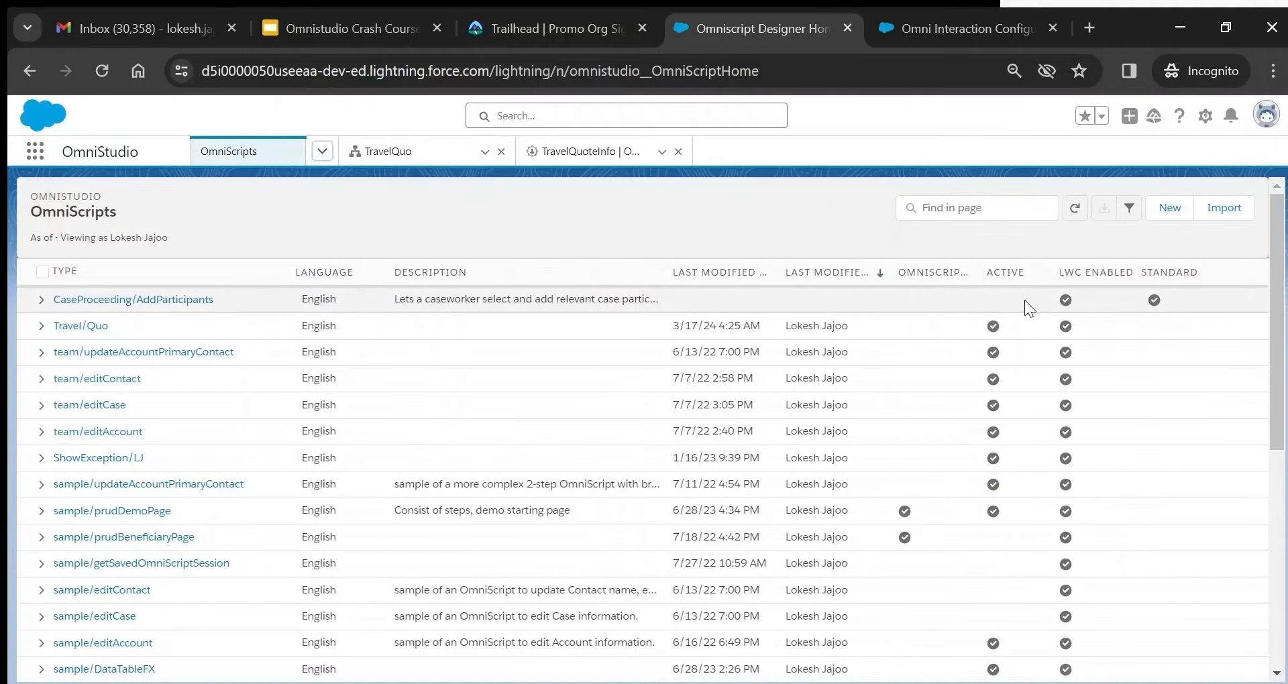
- Create OmniScript MyFIrstOmniscript, Type MyFIrst, SubType Omni, description 'This is my first omniscript', and save
click(1166, 209)
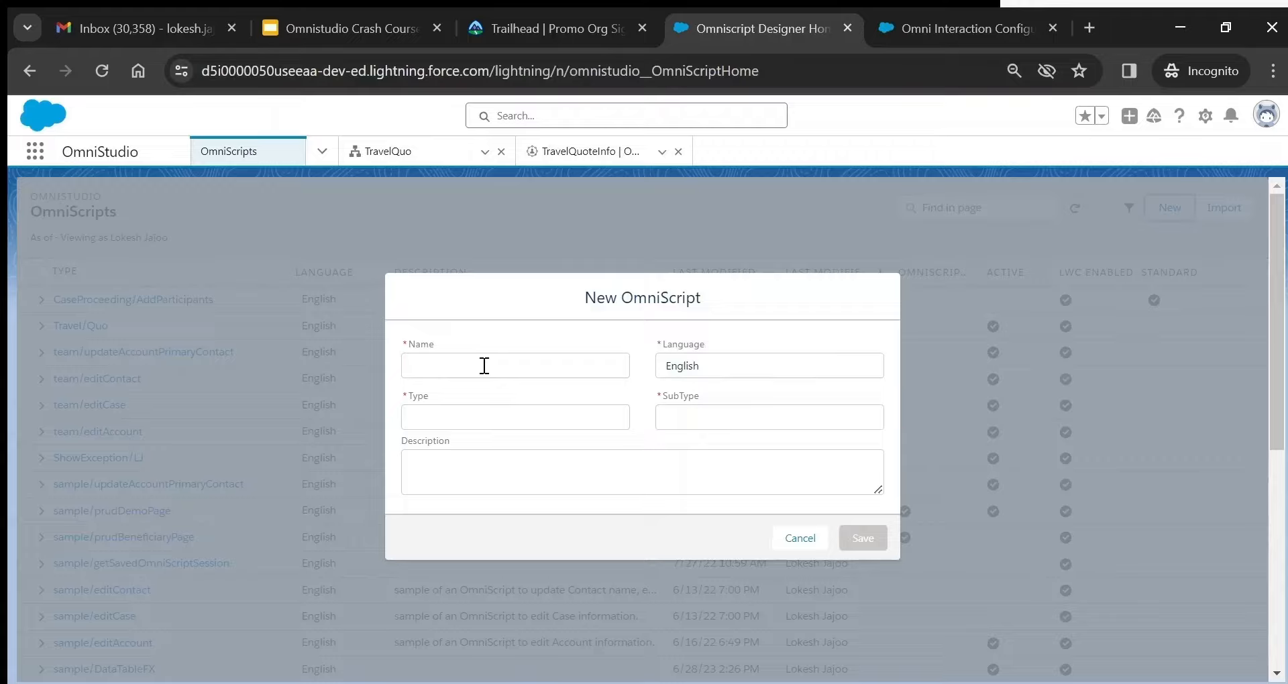
click(446, 422)
text(My)
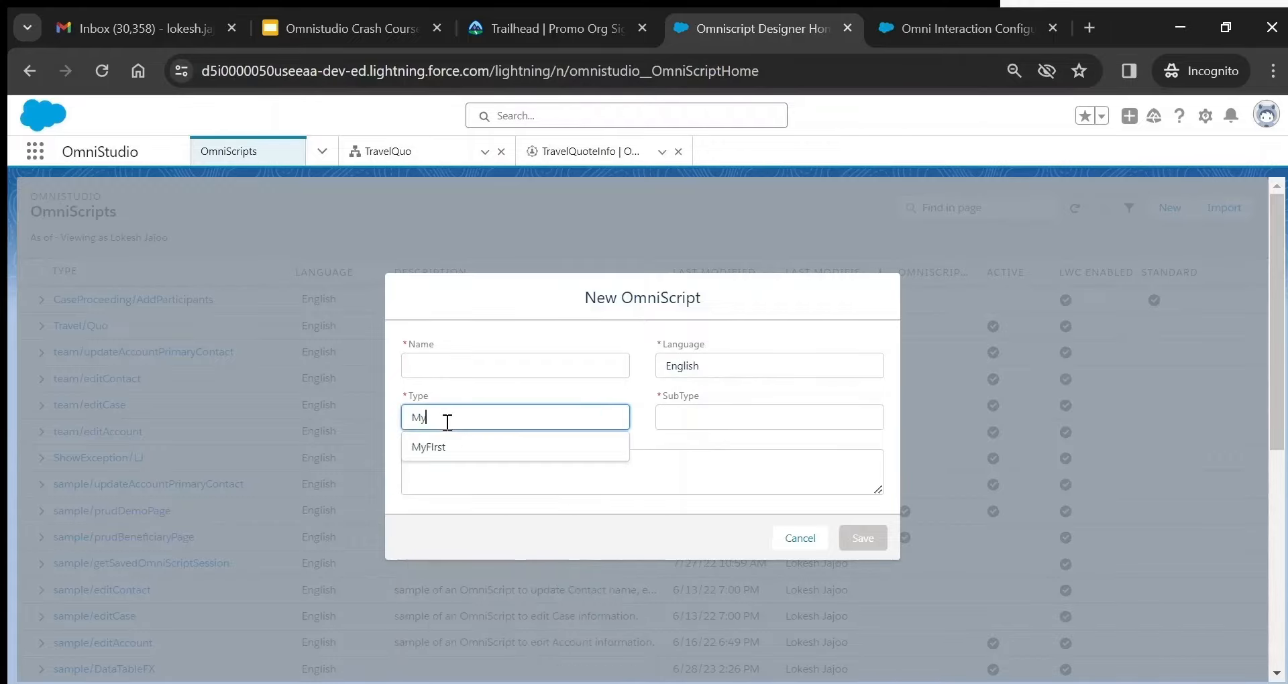
click(473, 460)
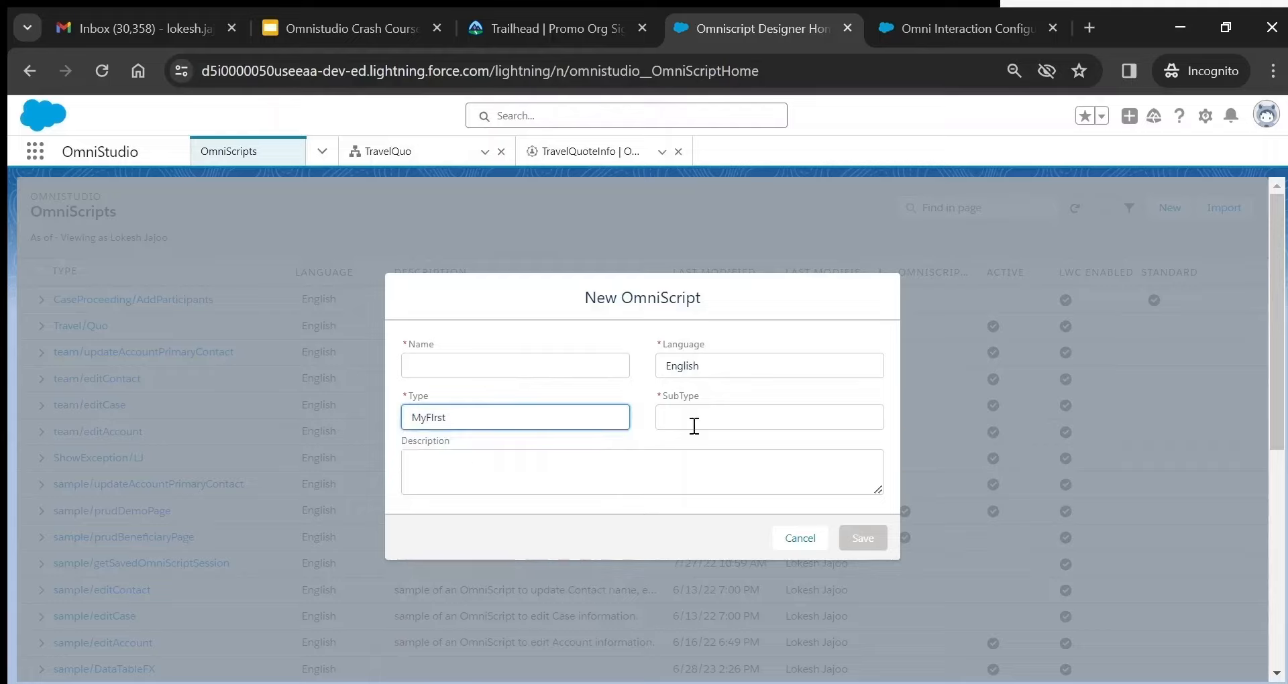
click(694, 421)
text(Omni)
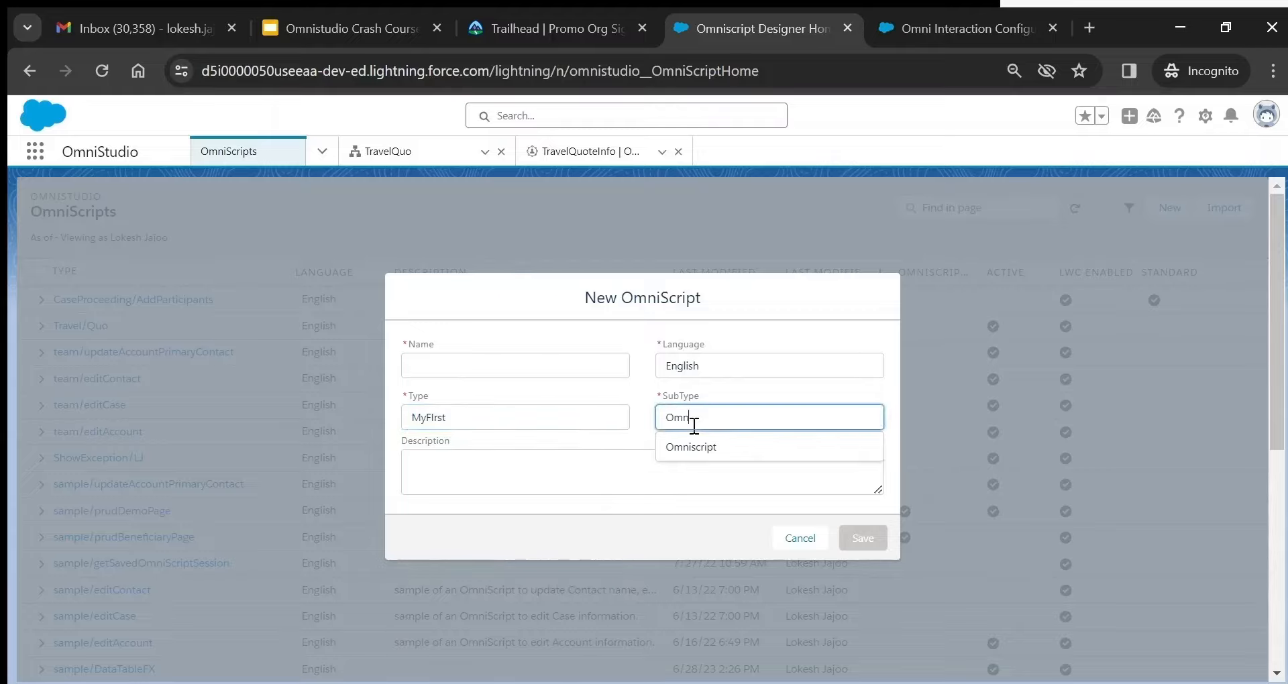
click(518, 362)
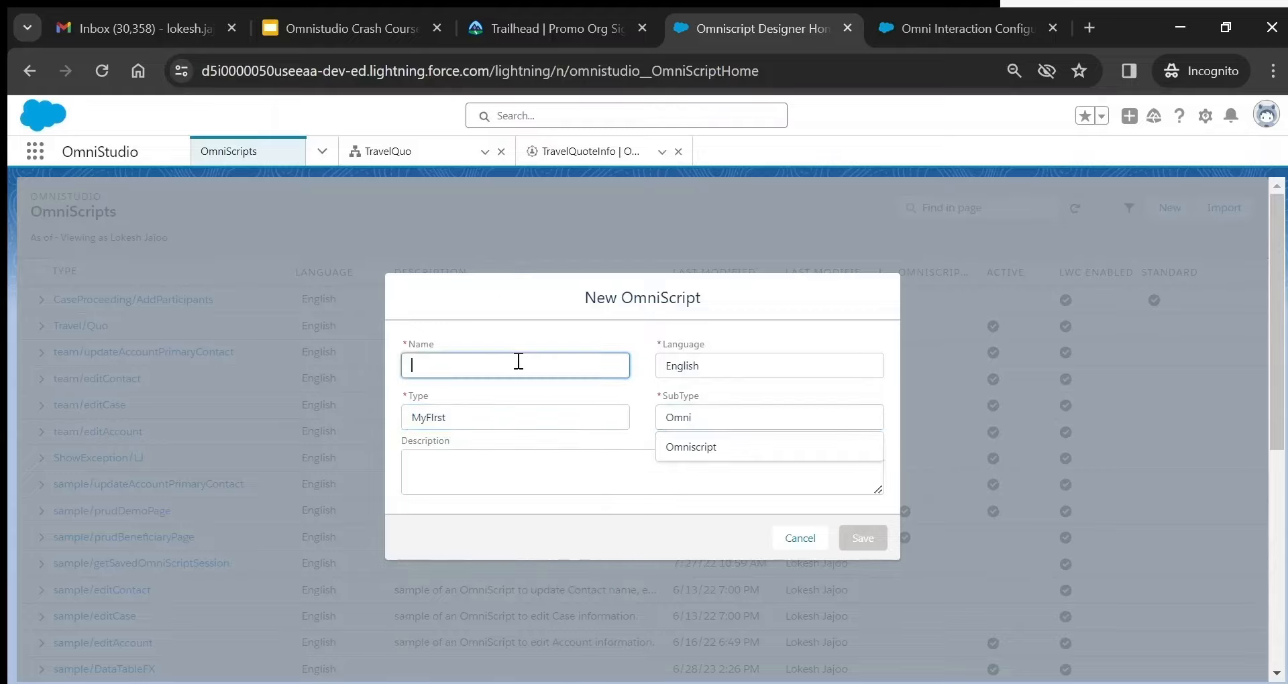
text(MyFIrst)
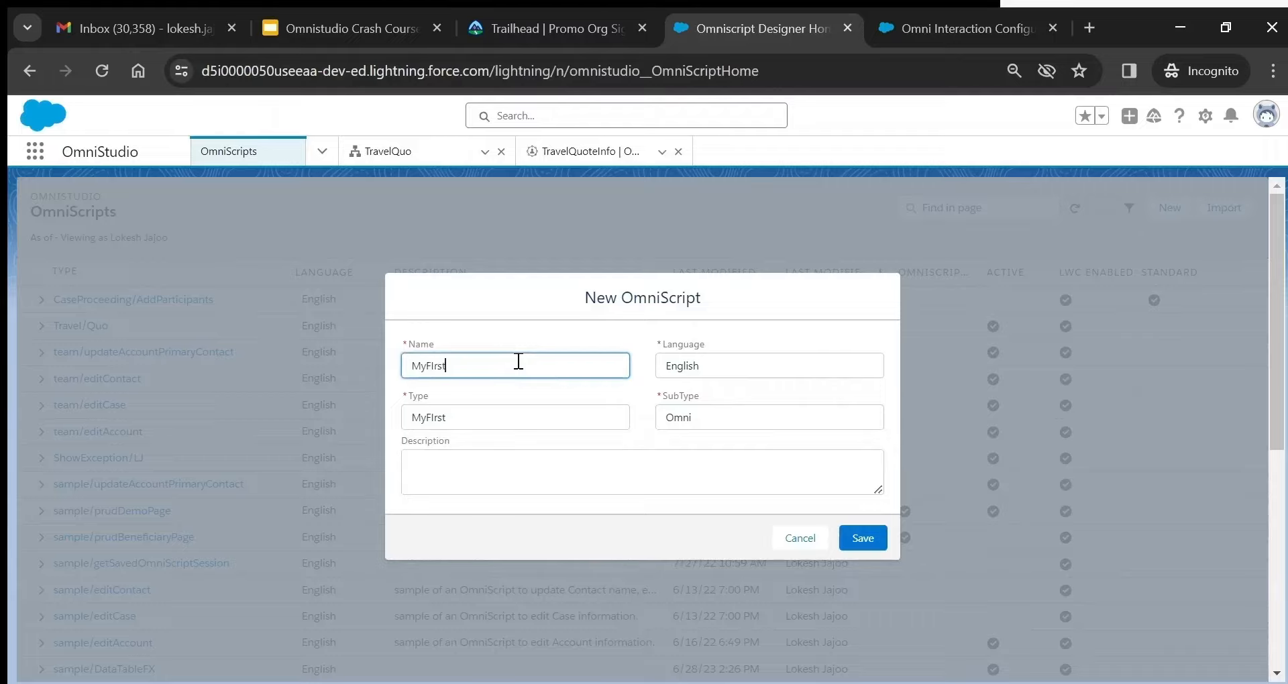
text(Omniscript)
click(499, 468)
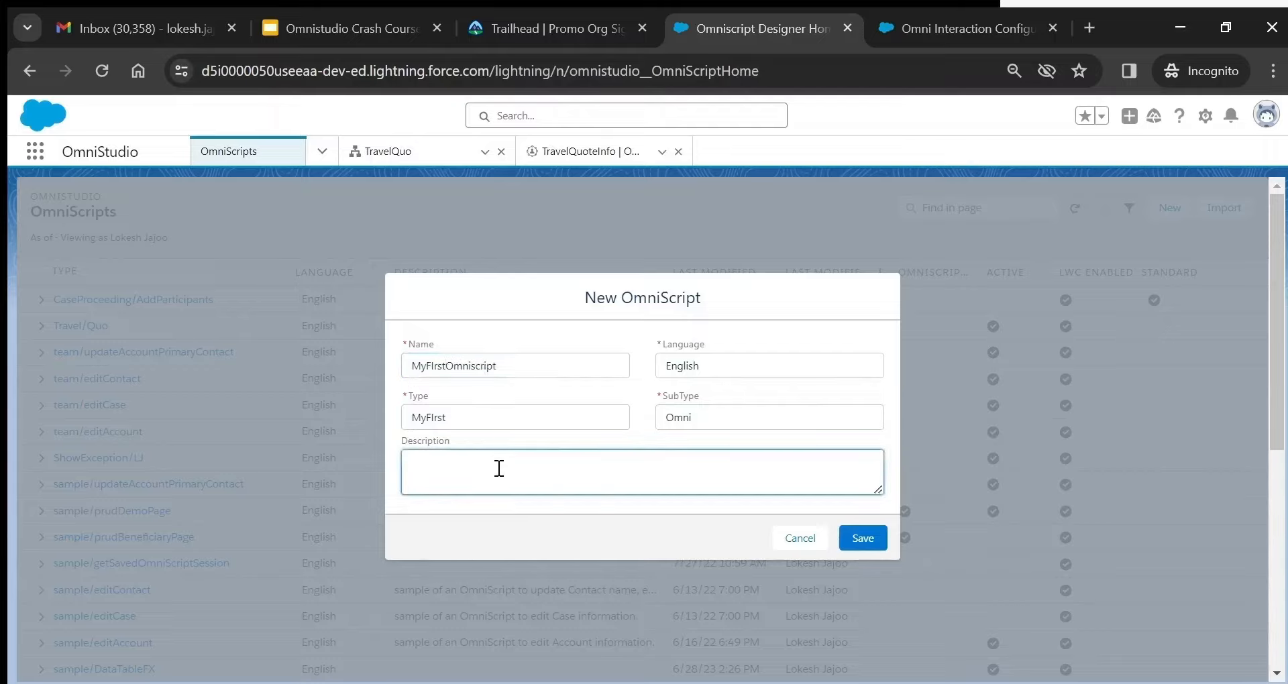
text(This is my first omniscript)
click(863, 539)
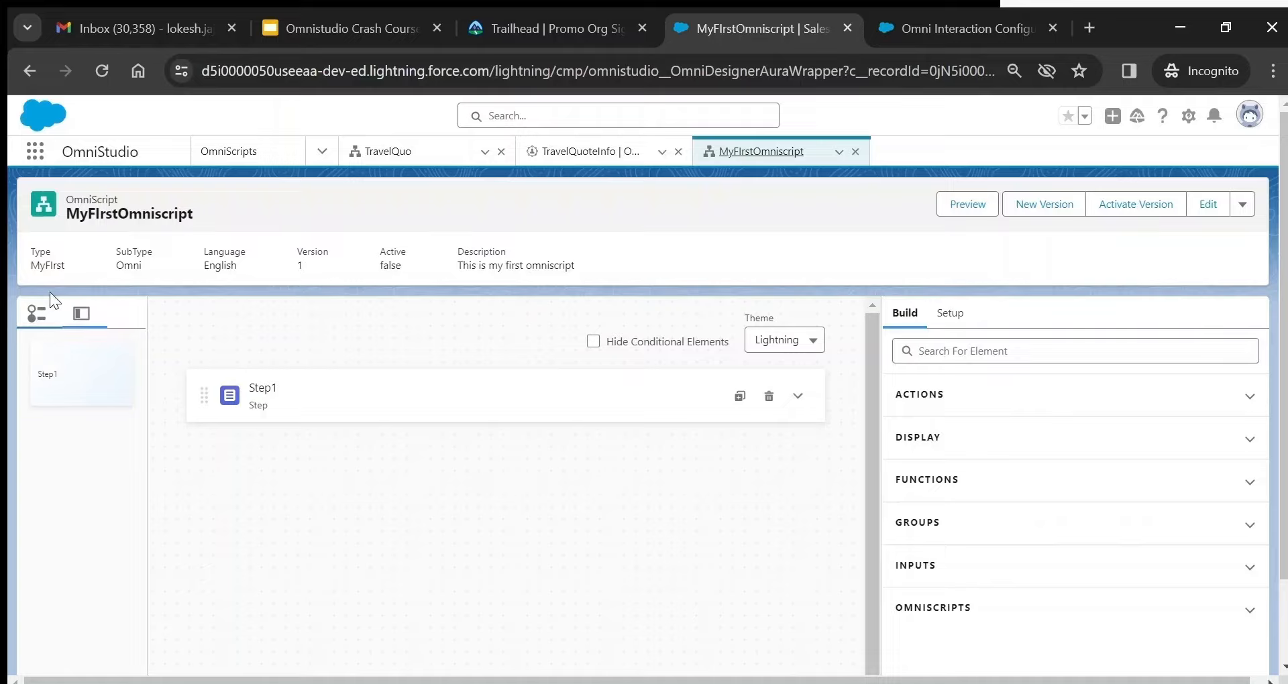
- Toggle list and thumbnail views, select Step1, and review the Build elements and Setup options
click(39, 312)
click(81, 314)
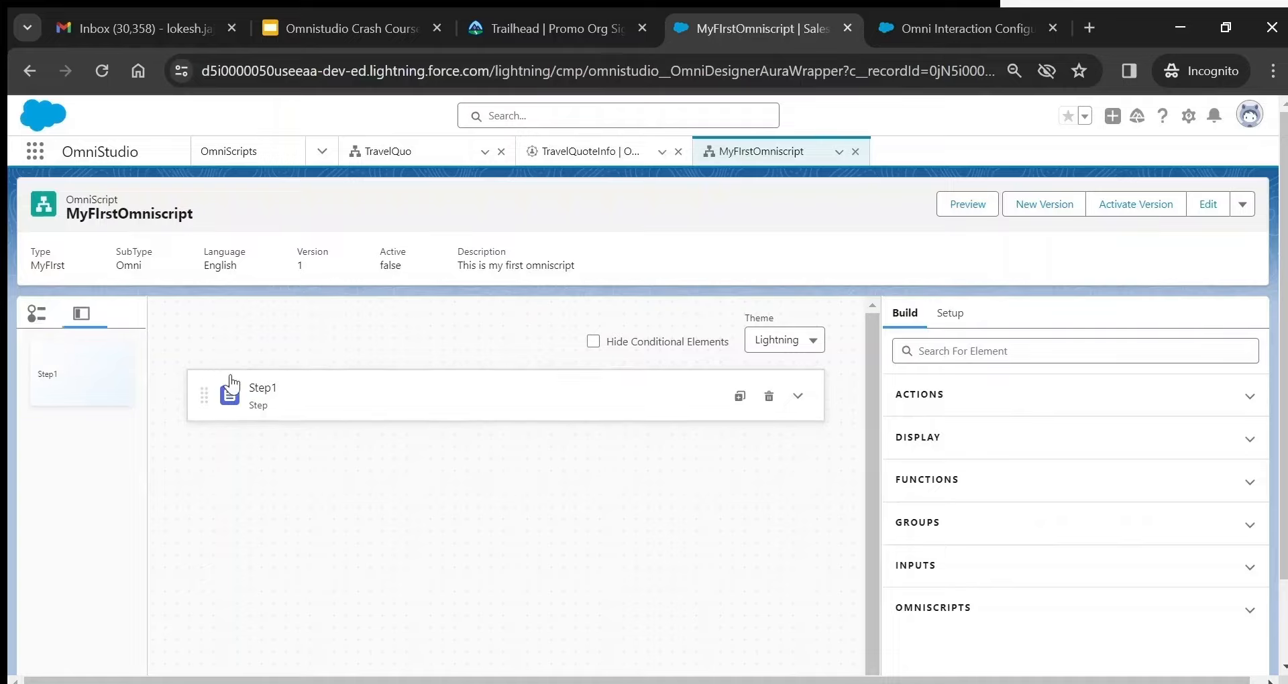
click(272, 382)
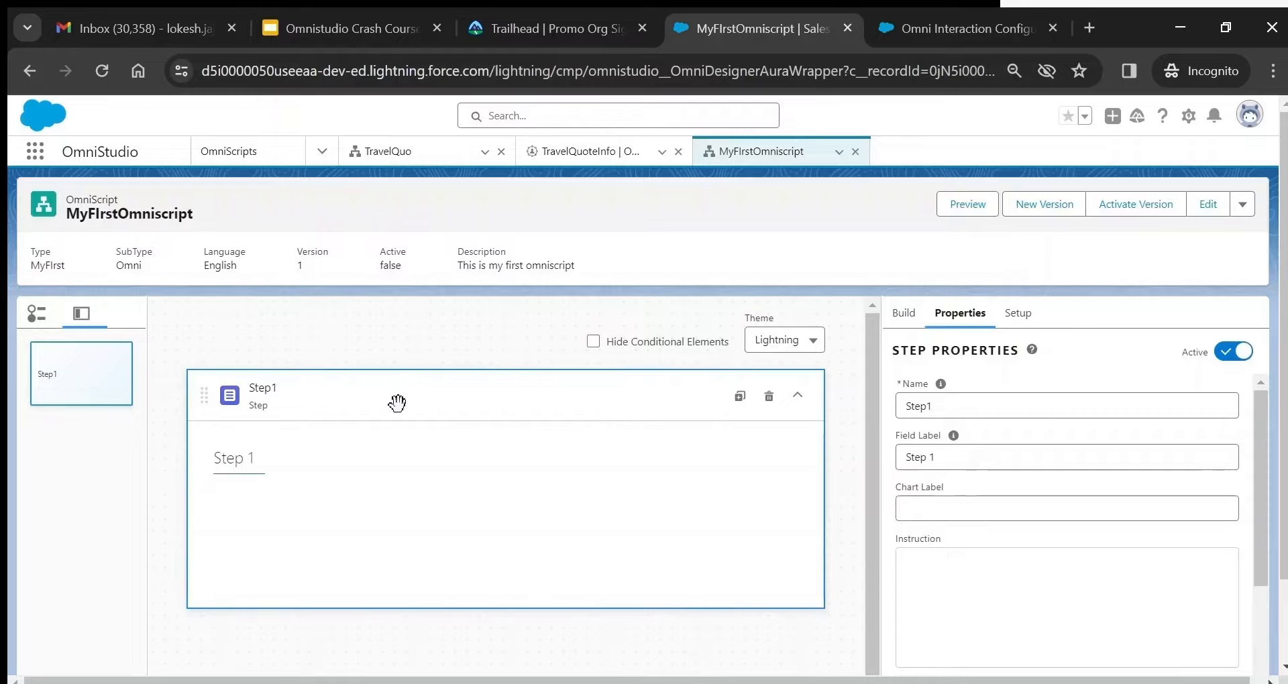
click(903, 316)
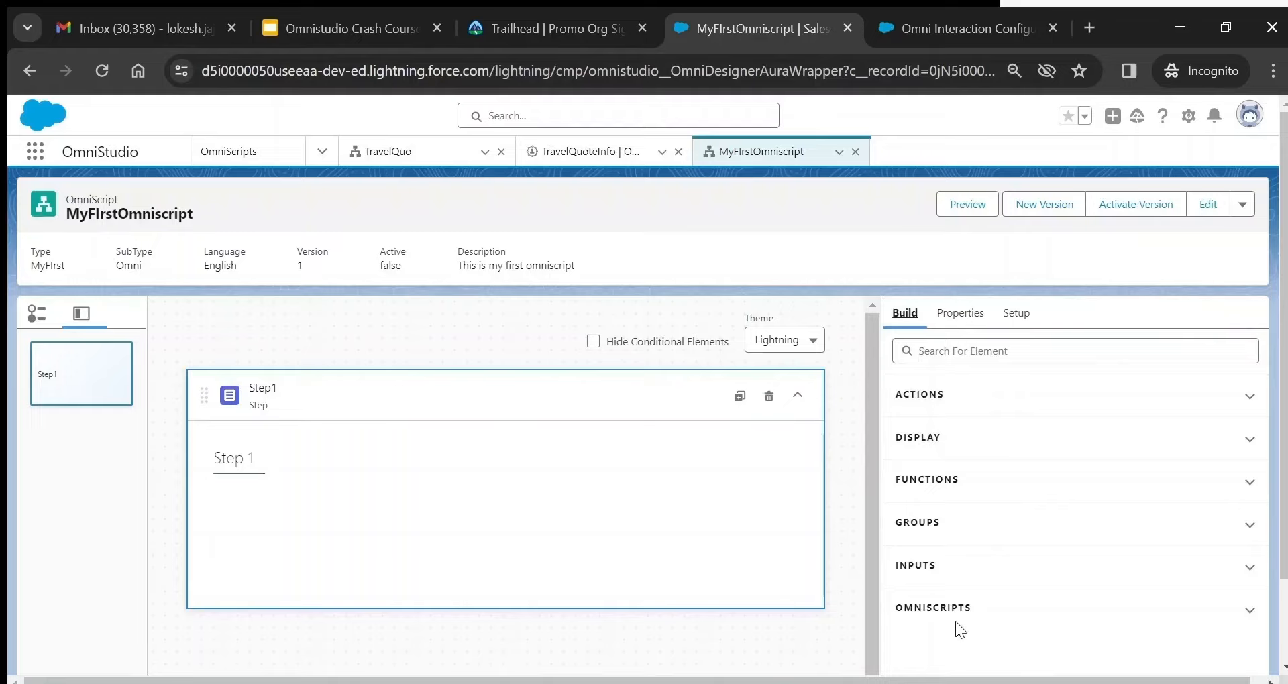
click(1013, 313)
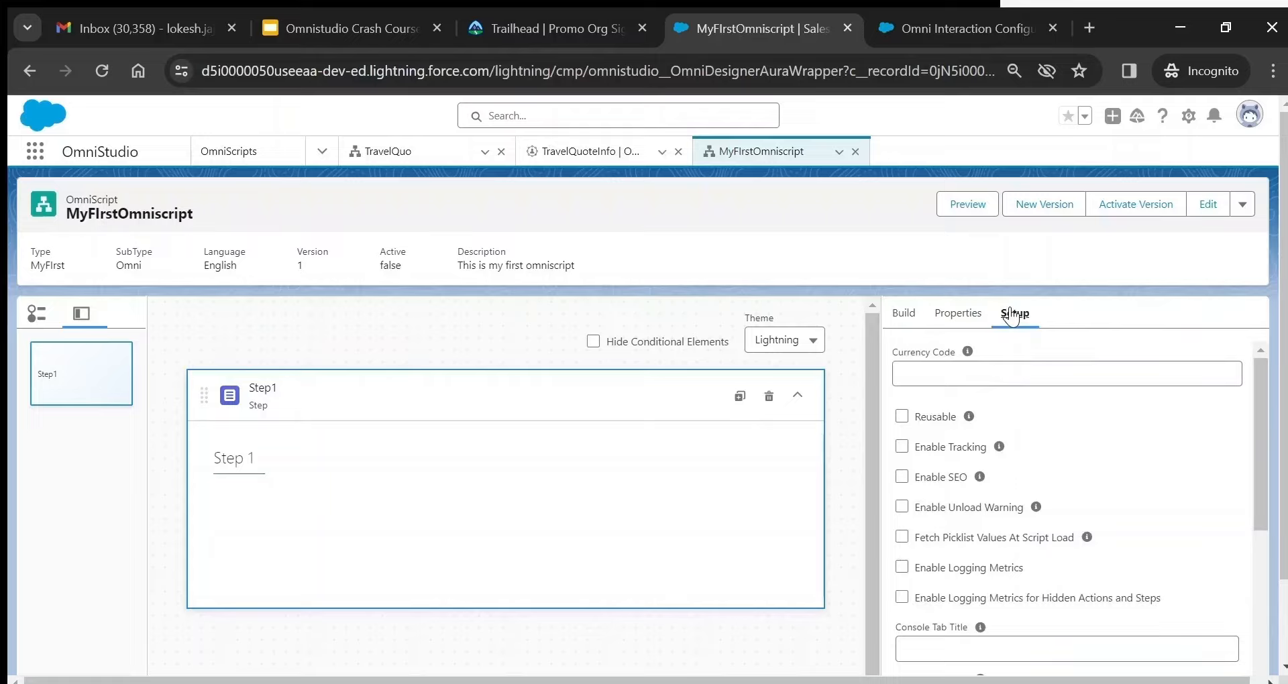
mouse_move(968, 418)
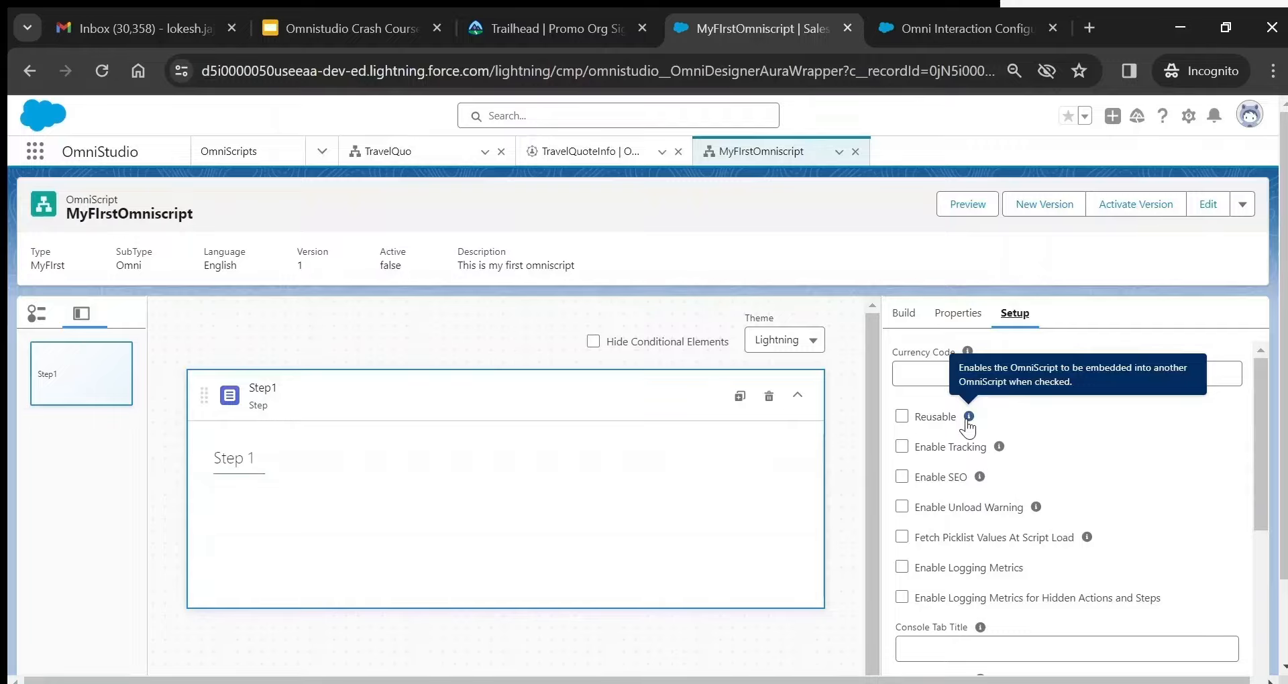
scroll(968, 426, down, 10)
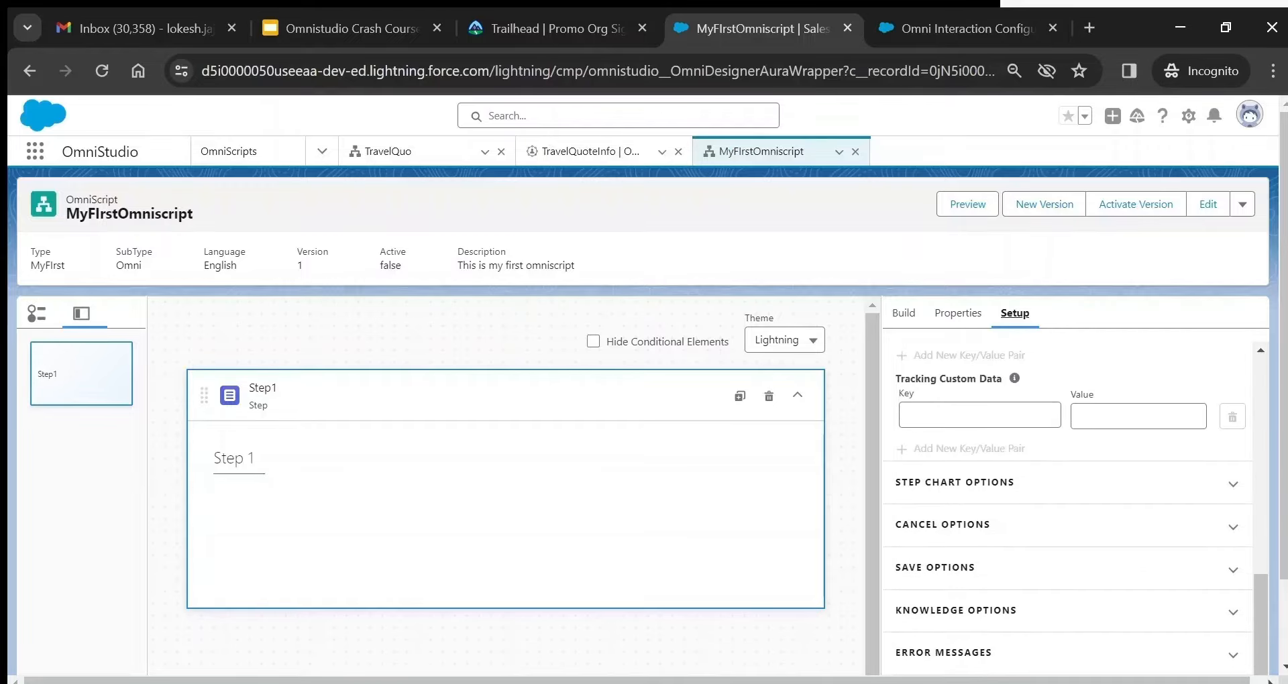
click(1233, 483)
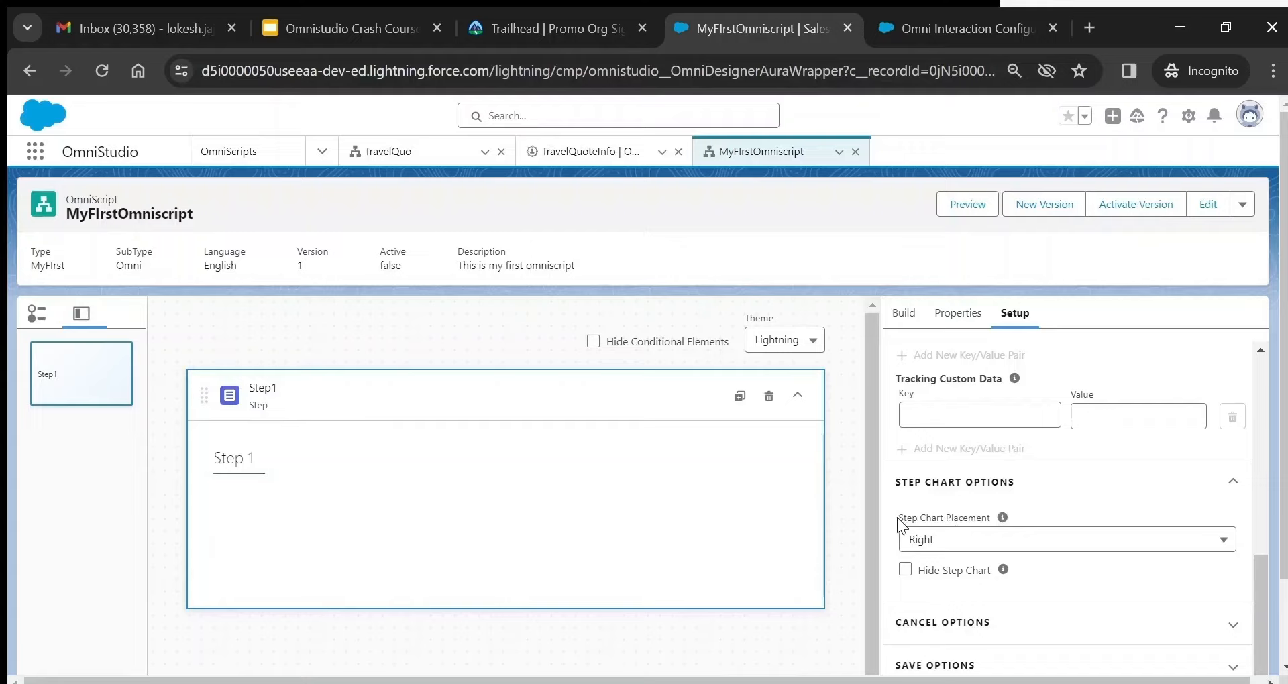
click(979, 542)
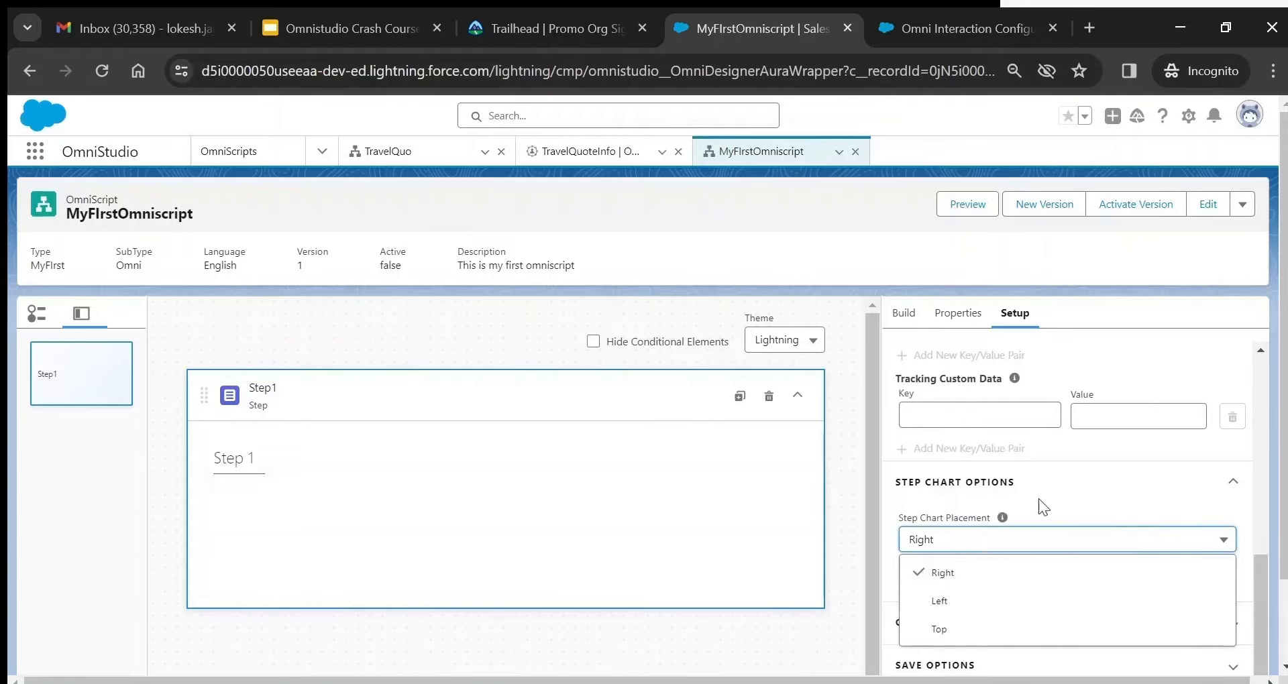
click(1064, 489)
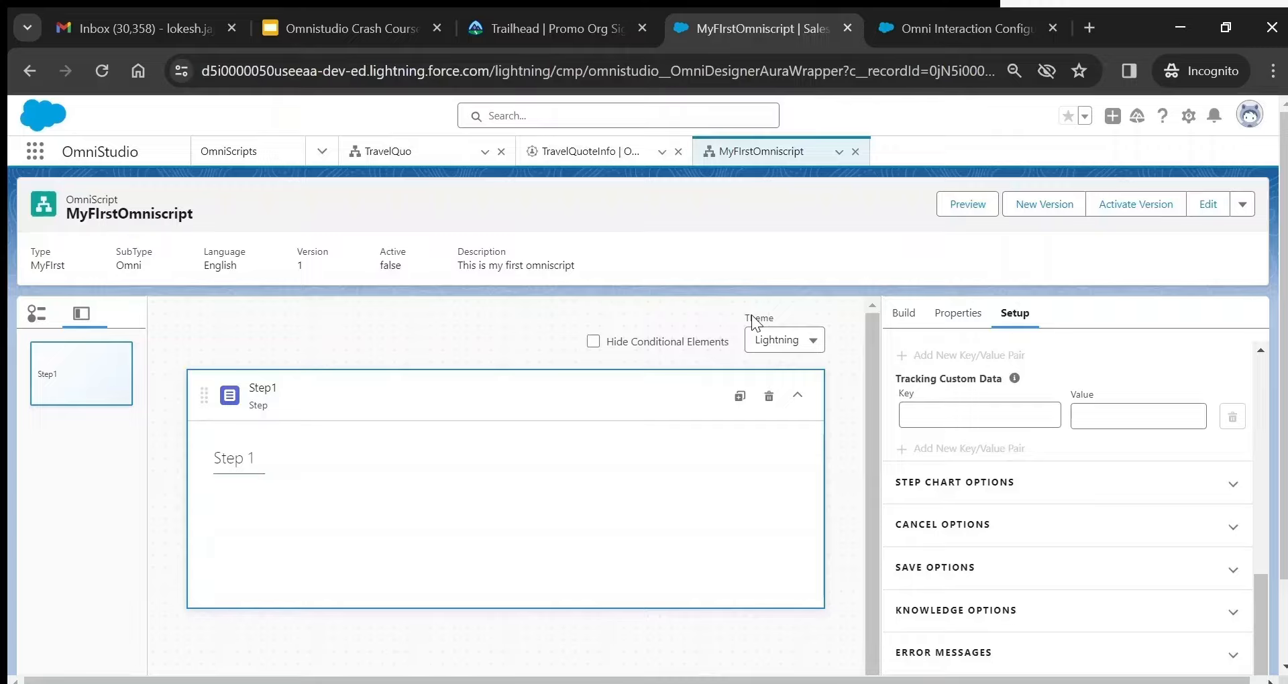
click(796, 343)
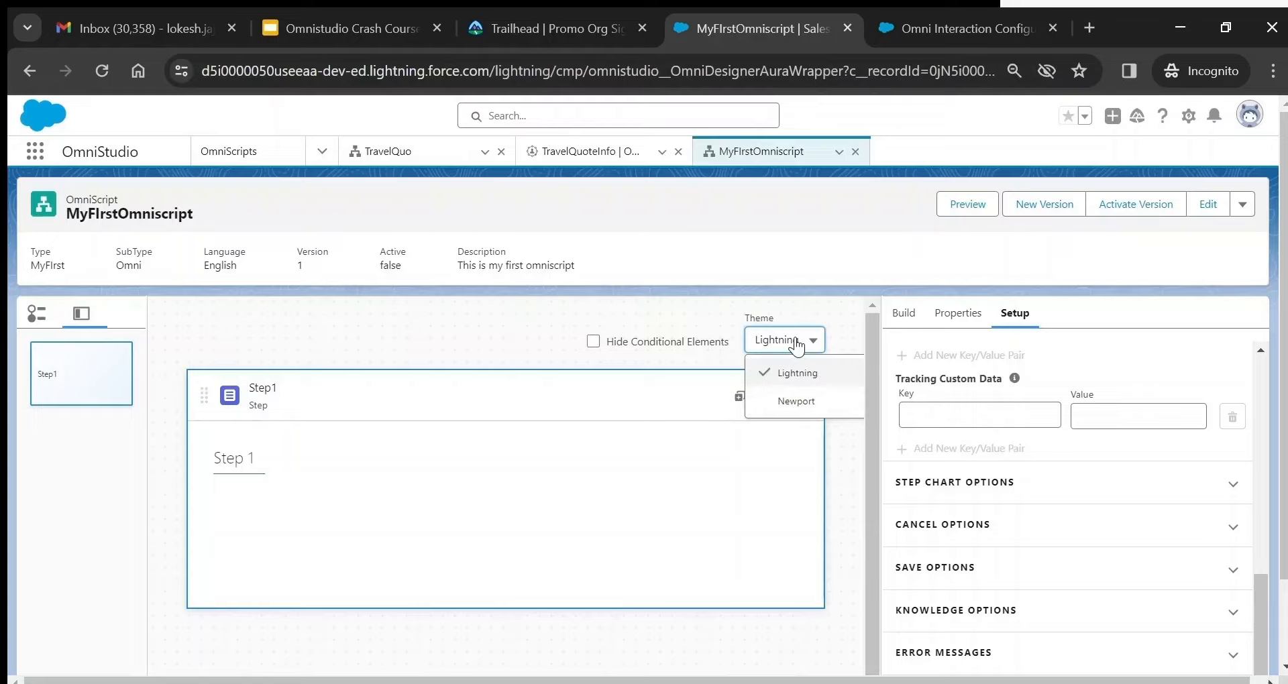
click(805, 287)
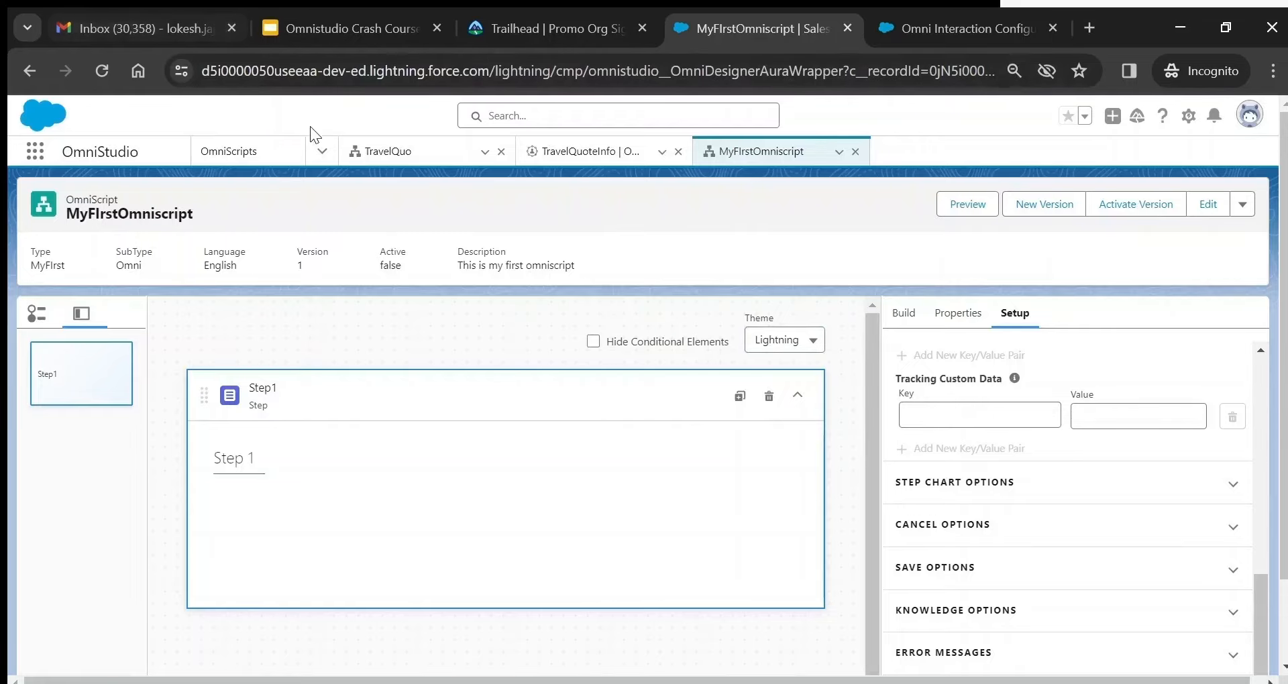
- Go to the OmniStudio FlexCards list and start a new FlexCard
click(320, 150)
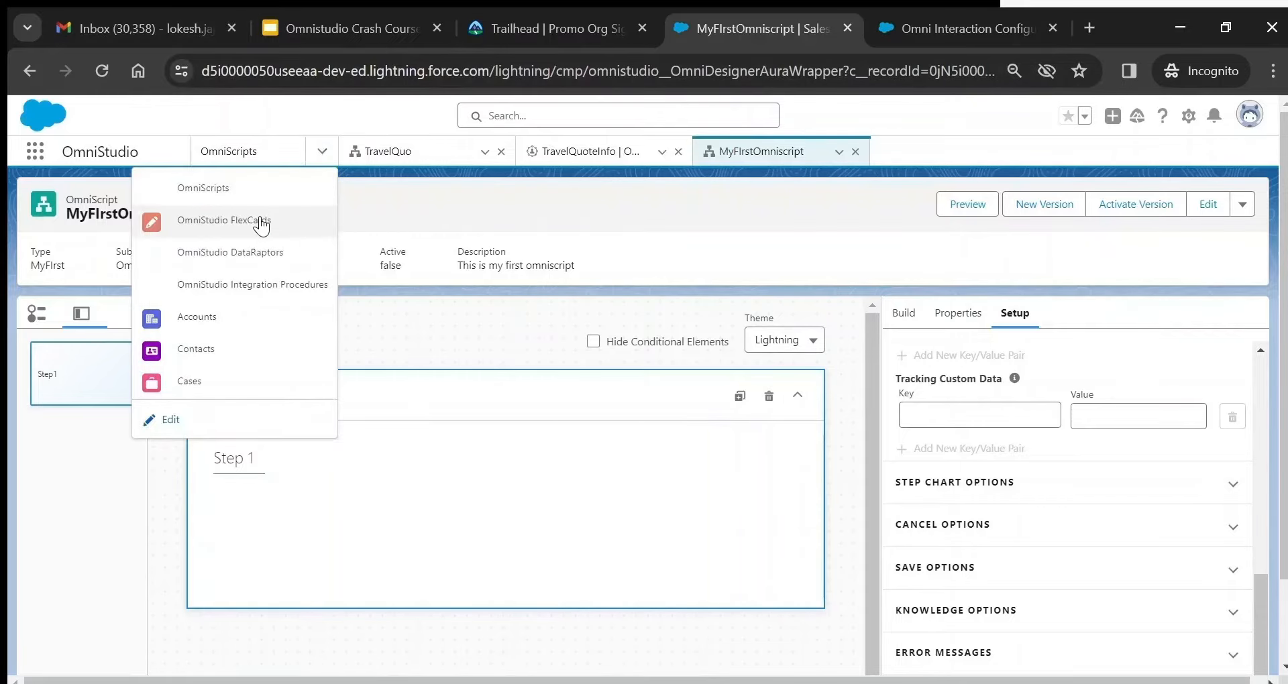
click(259, 218)
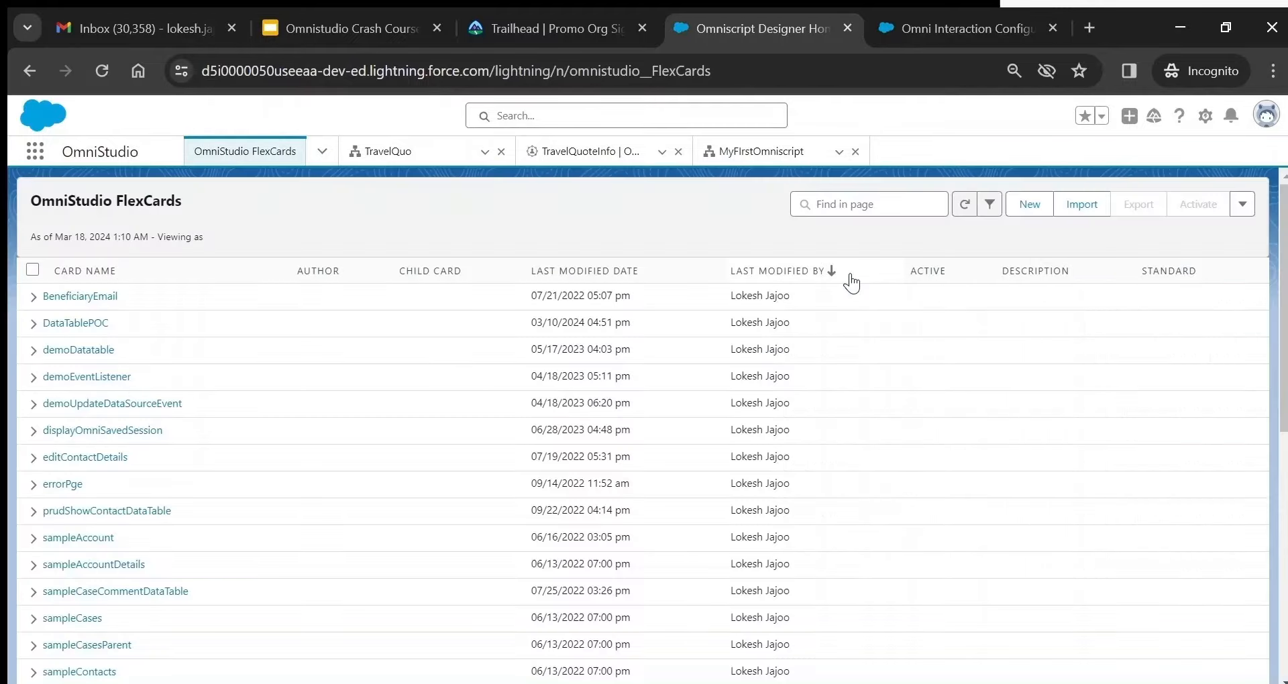
click(1030, 204)
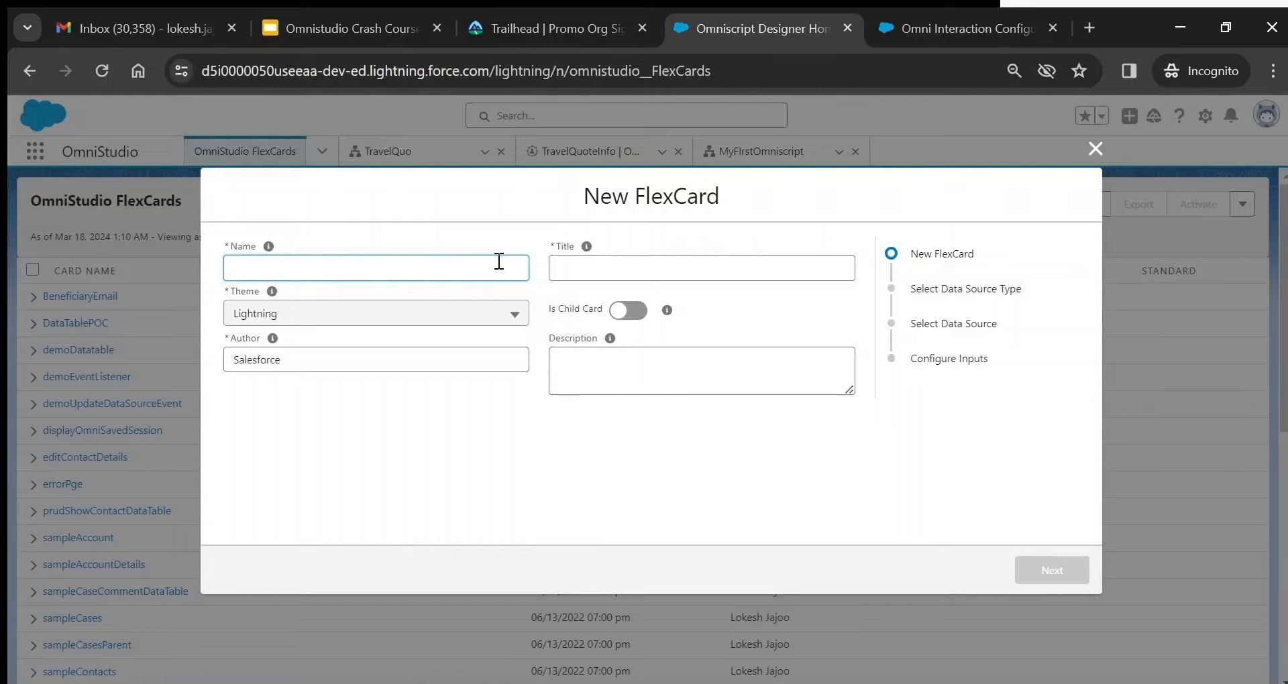
- Name the FlexCard MyFIrstFlexcard with description 'My First Flexcard' and continue to data source selection
text(MyFIrstFlexcard)
click(701, 267)
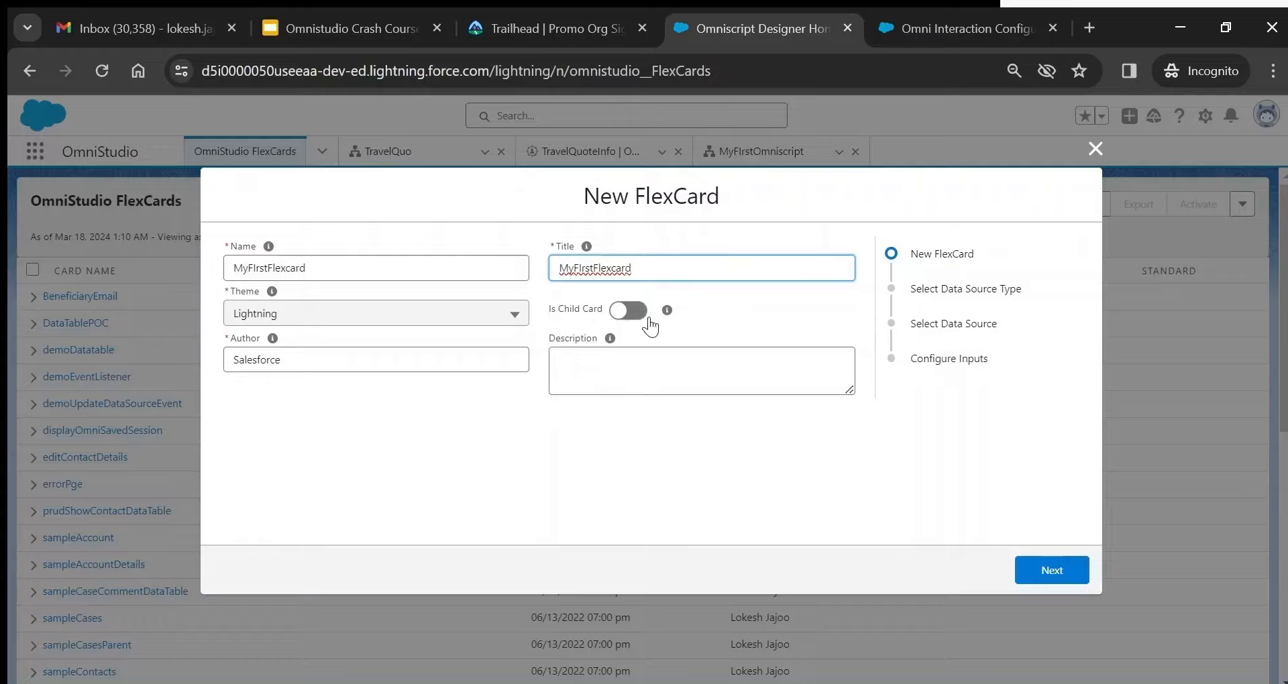
click(650, 369)
text(M)
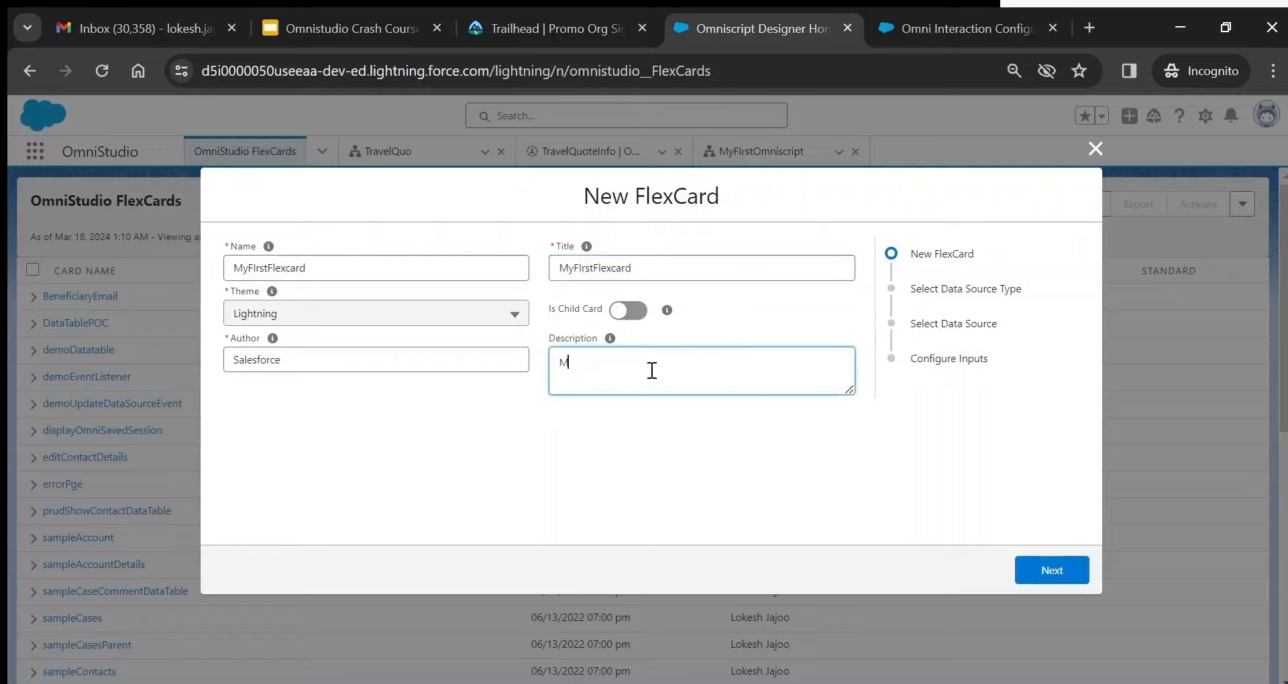
text(y Fist)
key(BackSpace)
key(BackSpace)
key(BackSpace)
text(irst Flexcard)
click(1064, 570)
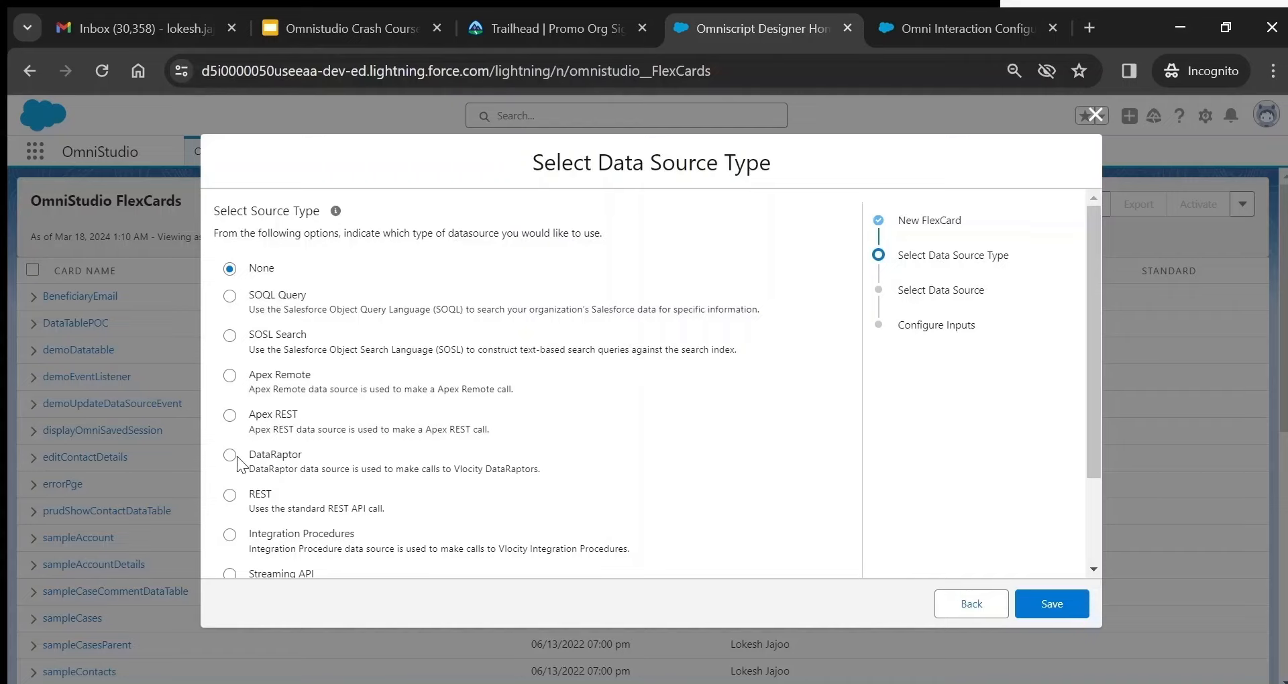
- Leave the data source type as None and save MyFIrstFlexcard
drag(1092, 408, 1098, 491)
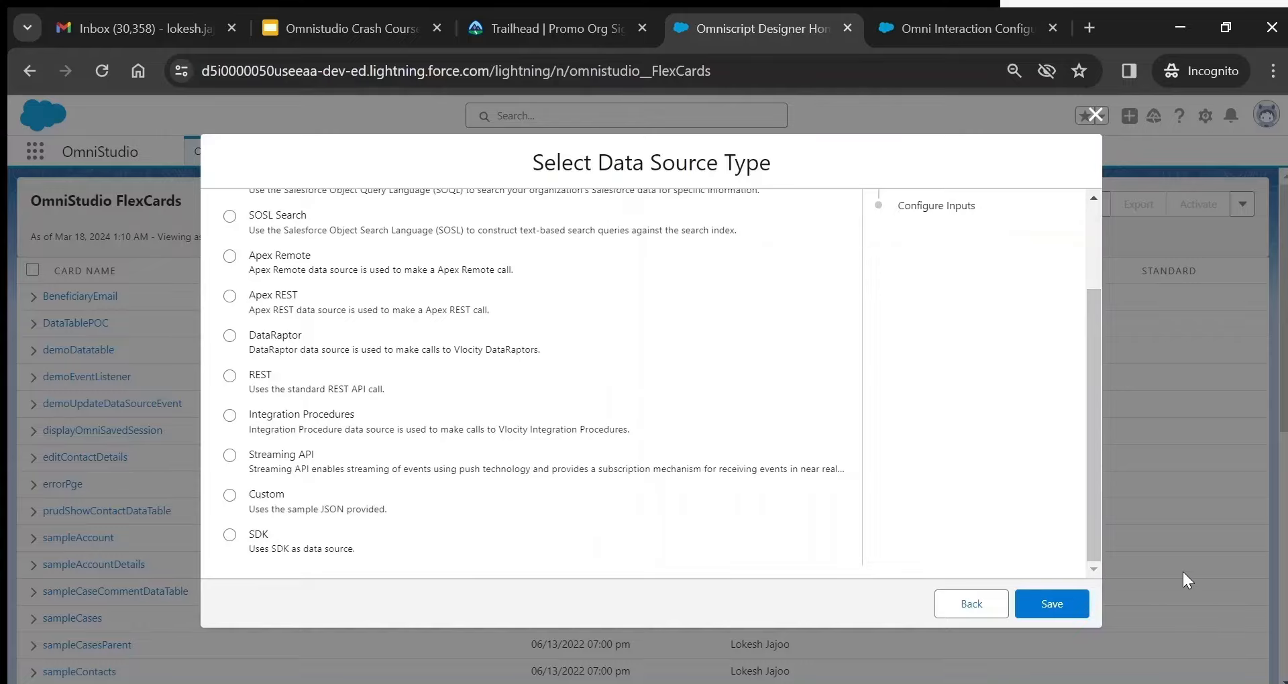
click(1042, 607)
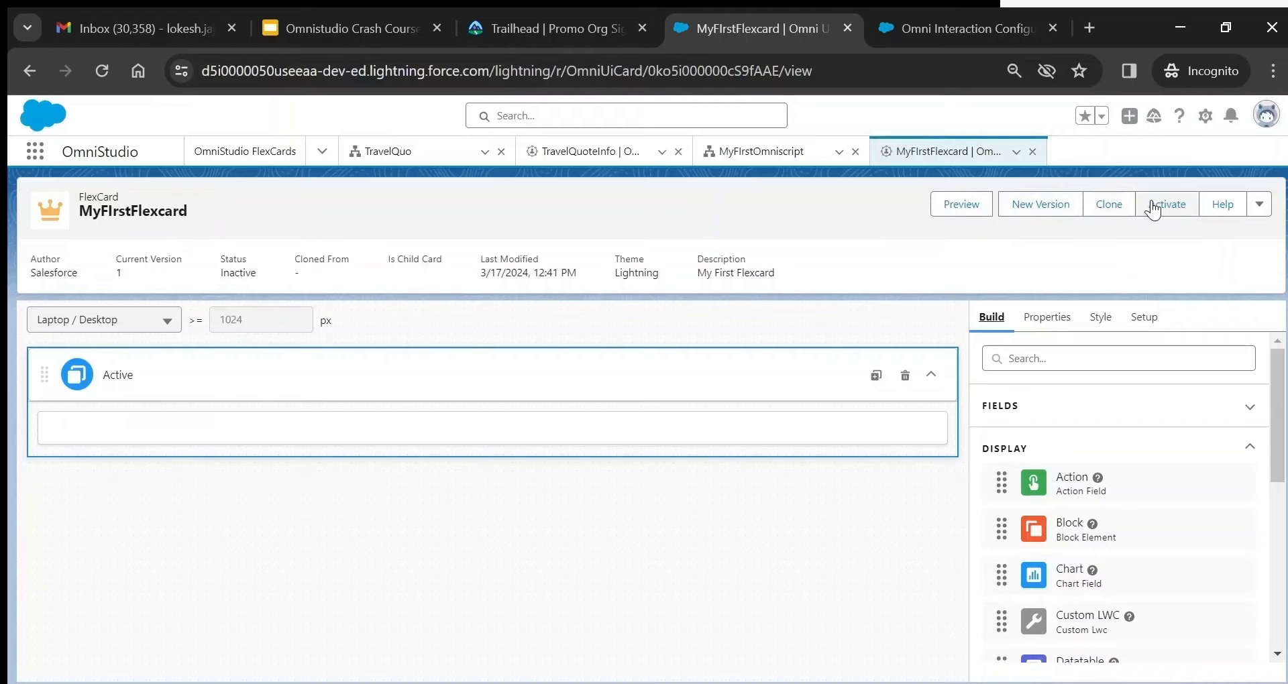
click(1260, 204)
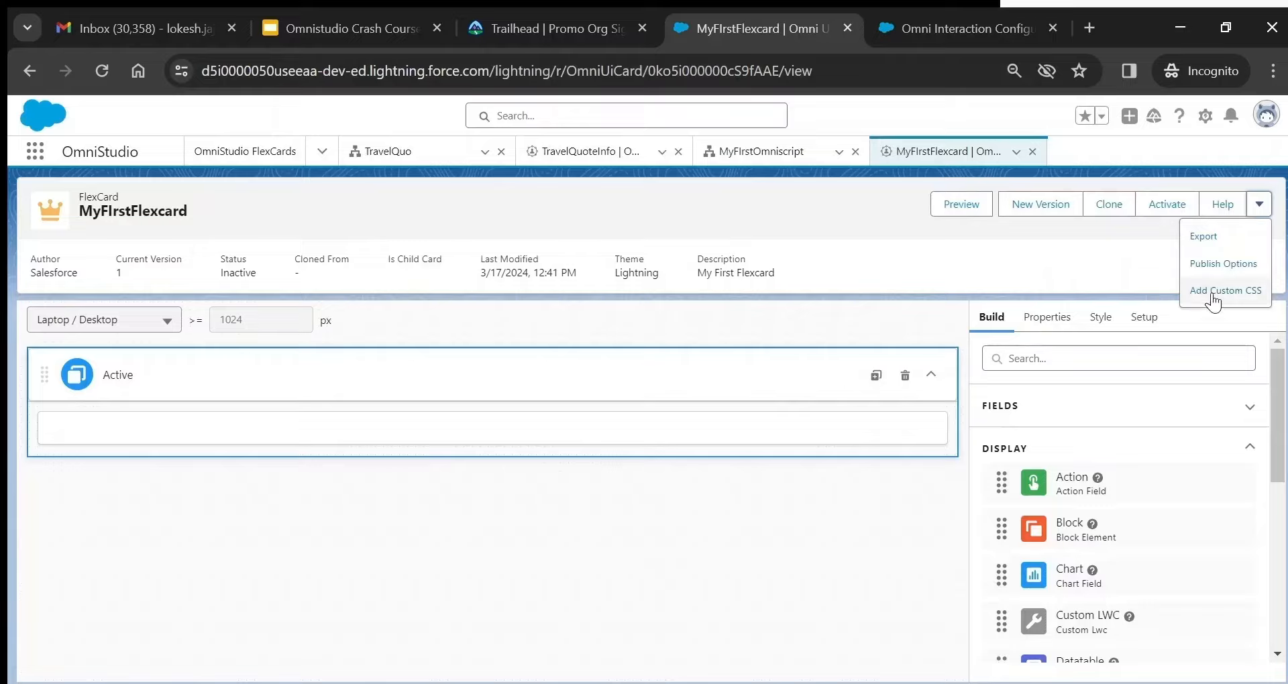
click(142, 316)
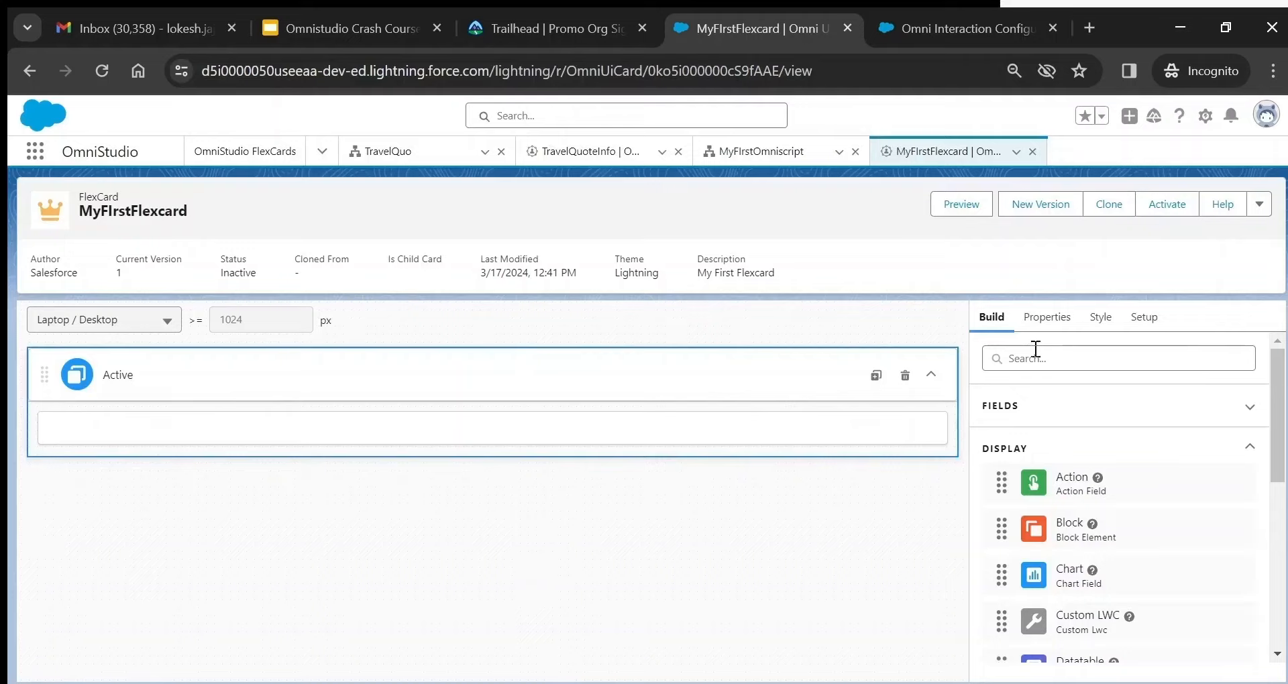
click(1073, 414)
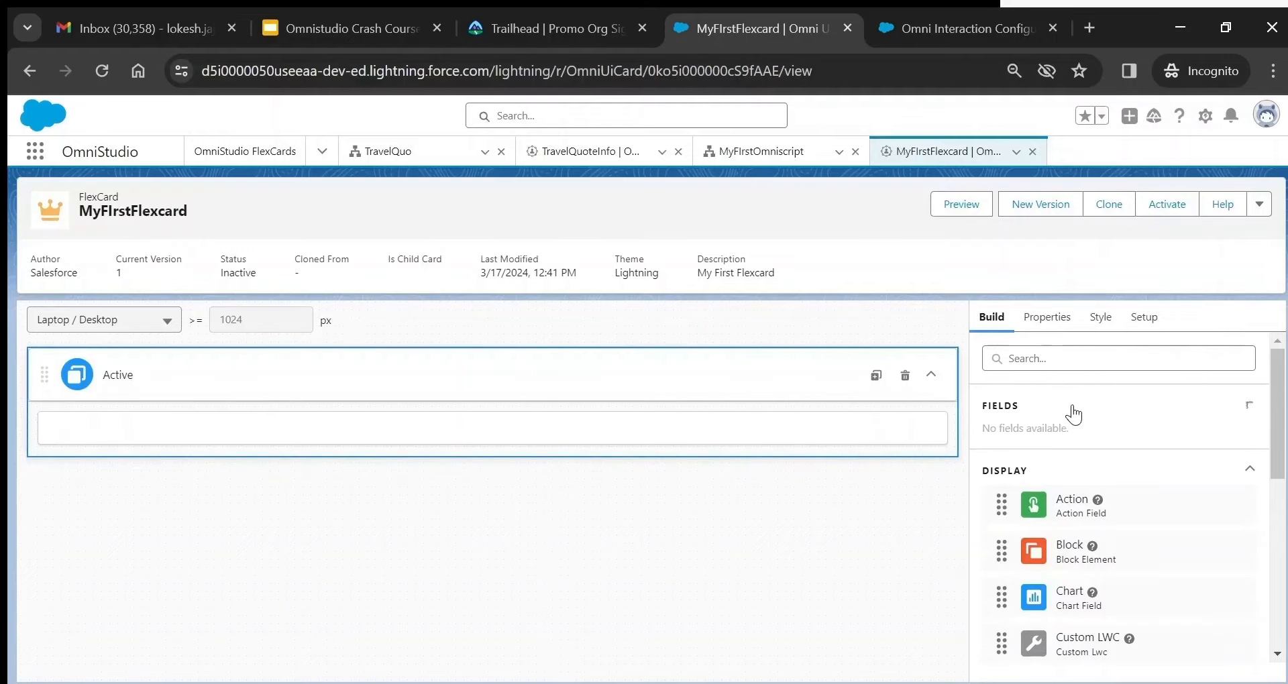
click(1074, 414)
drag(1279, 435, 1278, 597)
click(1250, 642)
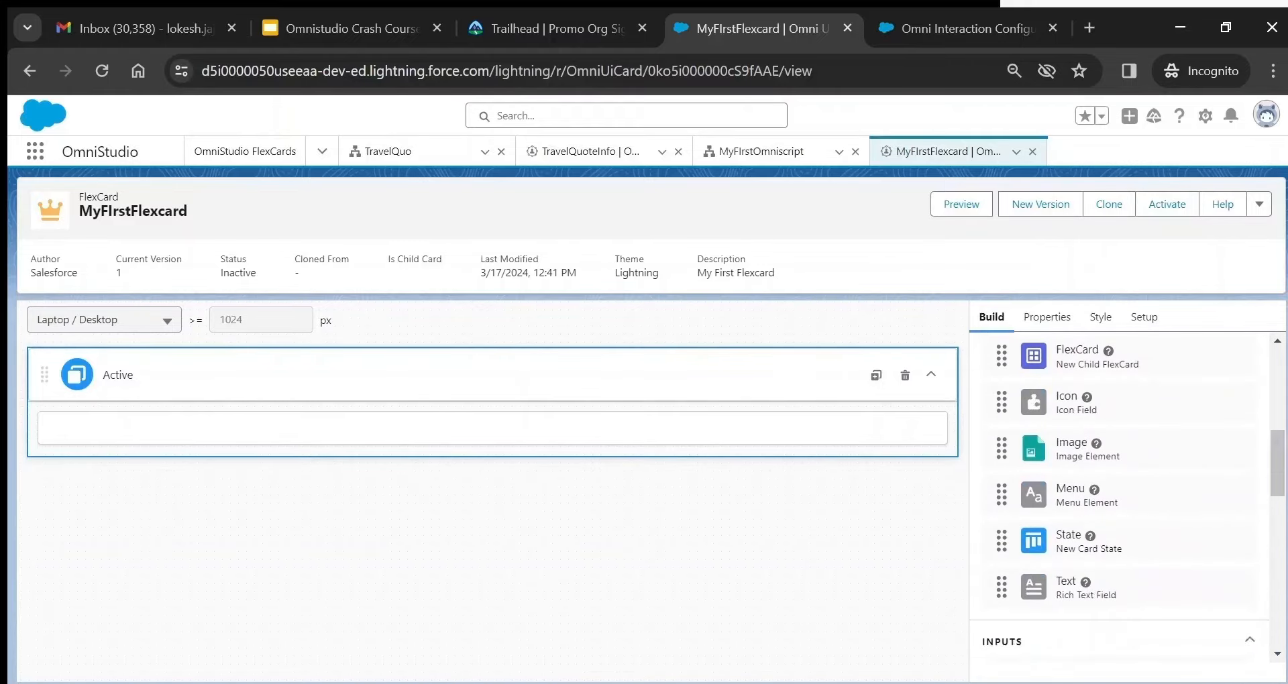
scroll(1127, 497, down, 7)
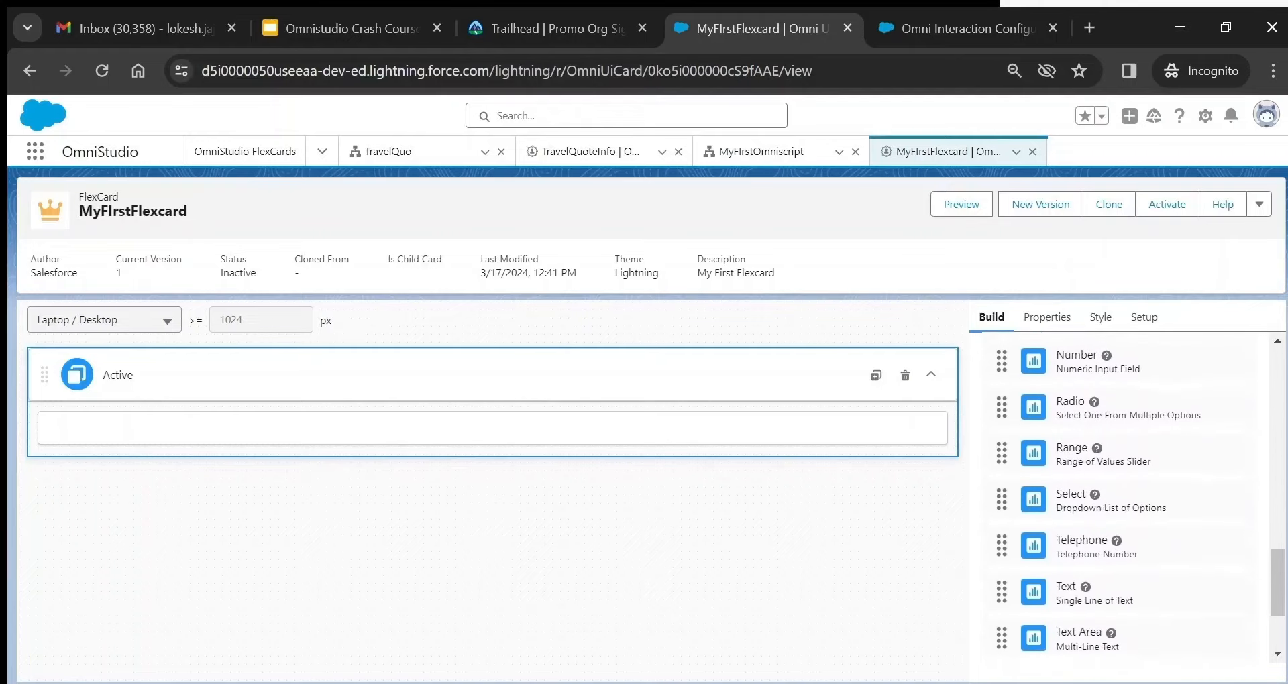
scroll(1127, 497, down, 2)
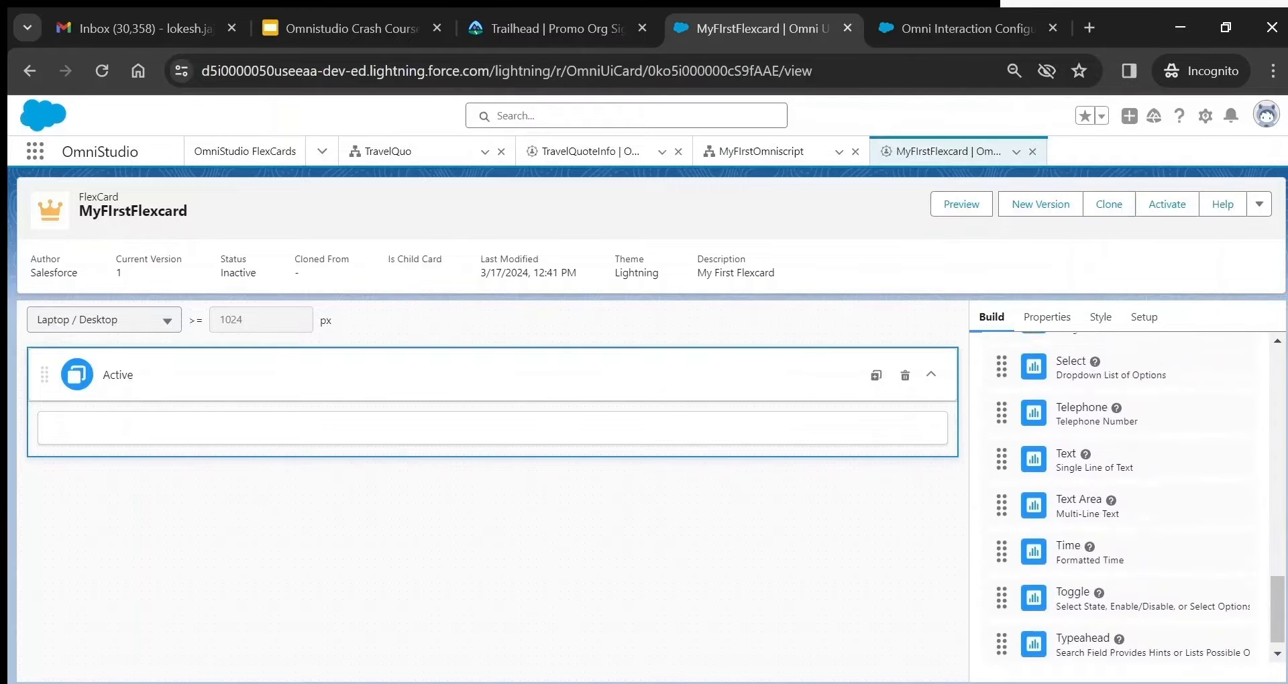
scroll(1127, 497, up, 8)
scroll(1127, 496, up, 10)
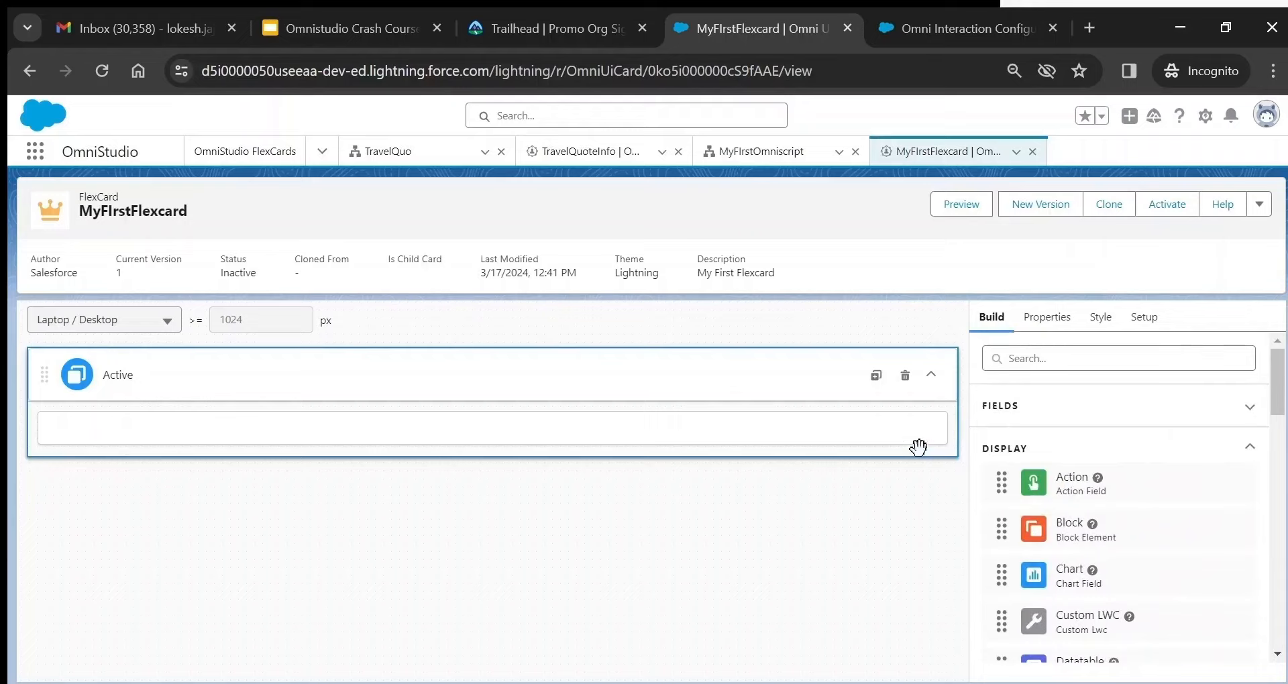
- Scroll through the card's Style settings, then review its Setup properties
click(1099, 320)
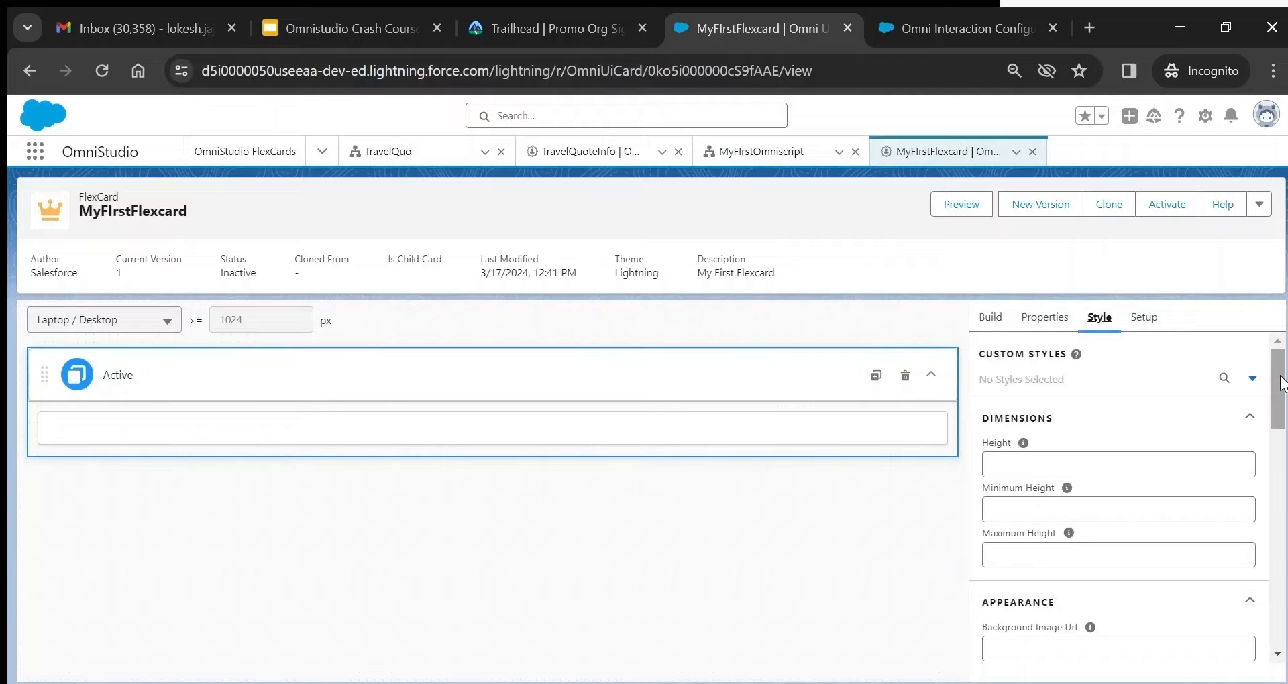
drag(1282, 382, 1282, 605)
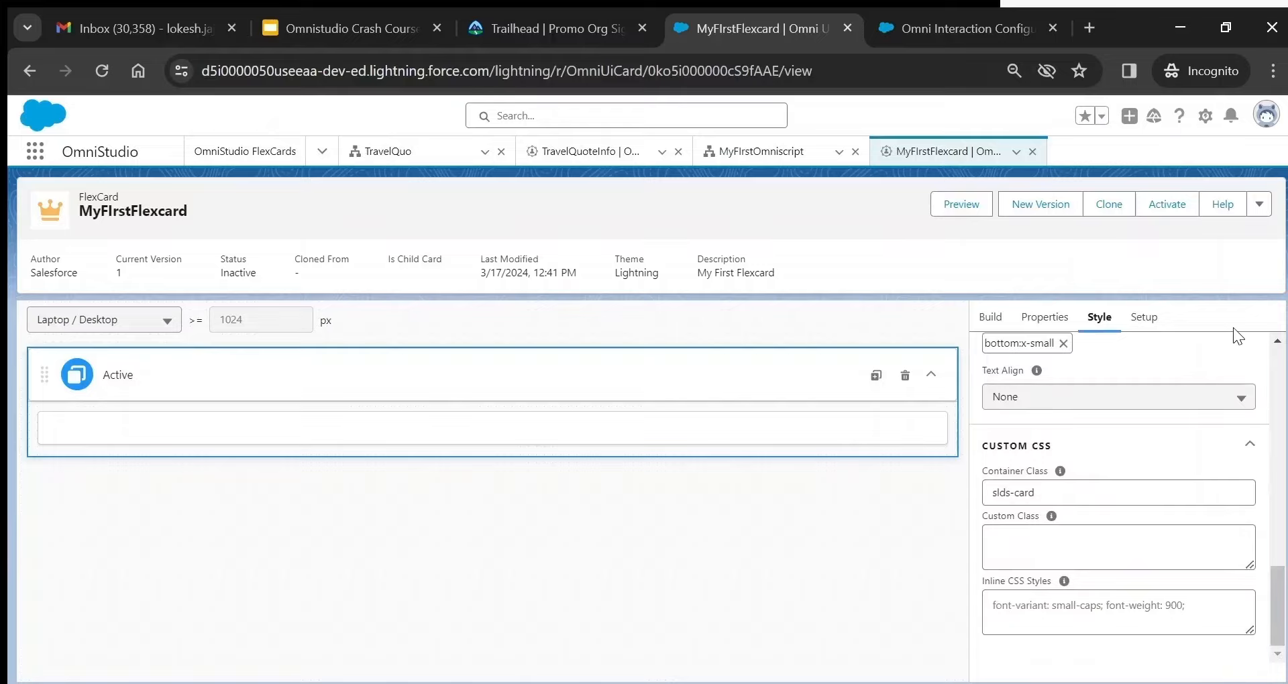
click(1144, 318)
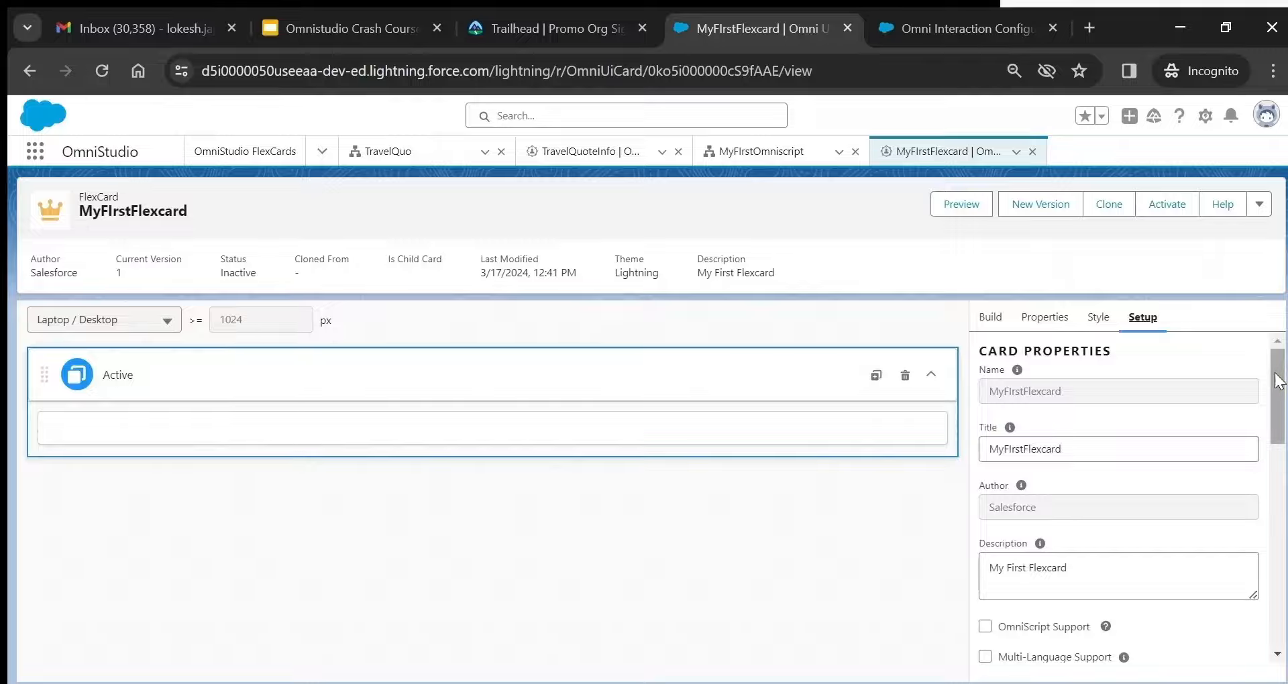
drag(1279, 396, 1284, 634)
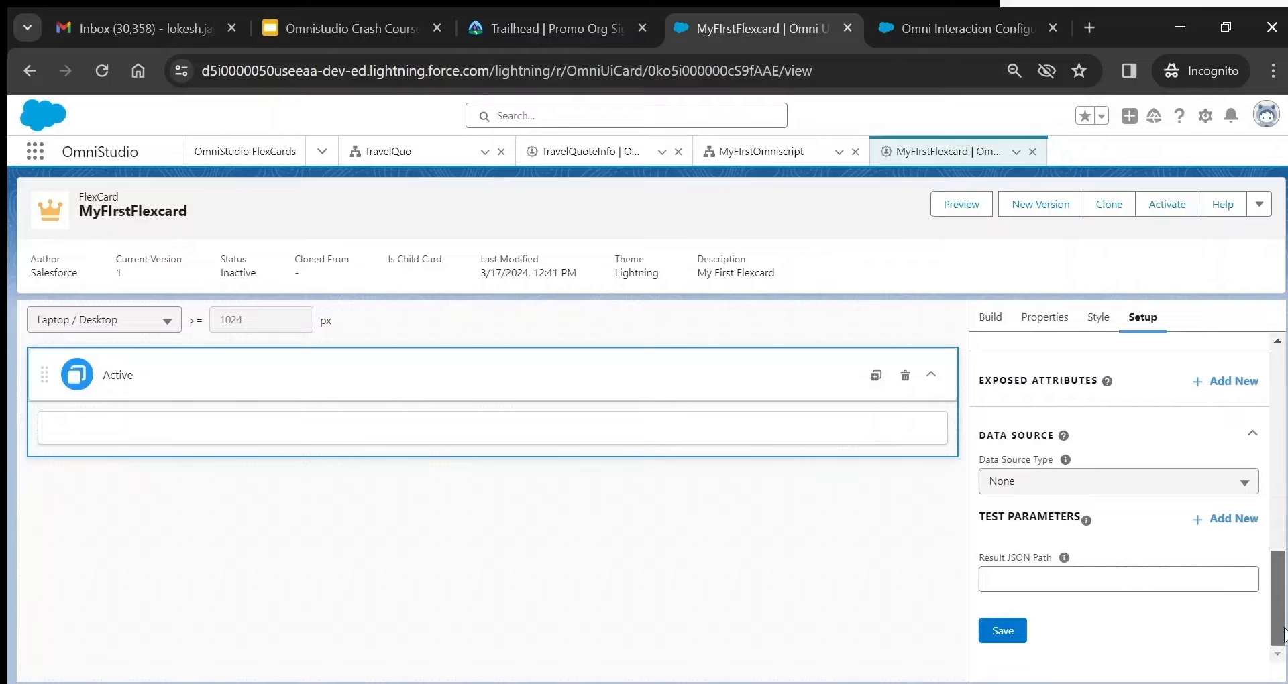
- Keep Data Source Type None and expand Repeat Options, showing Repeat Records checked
click(1095, 489)
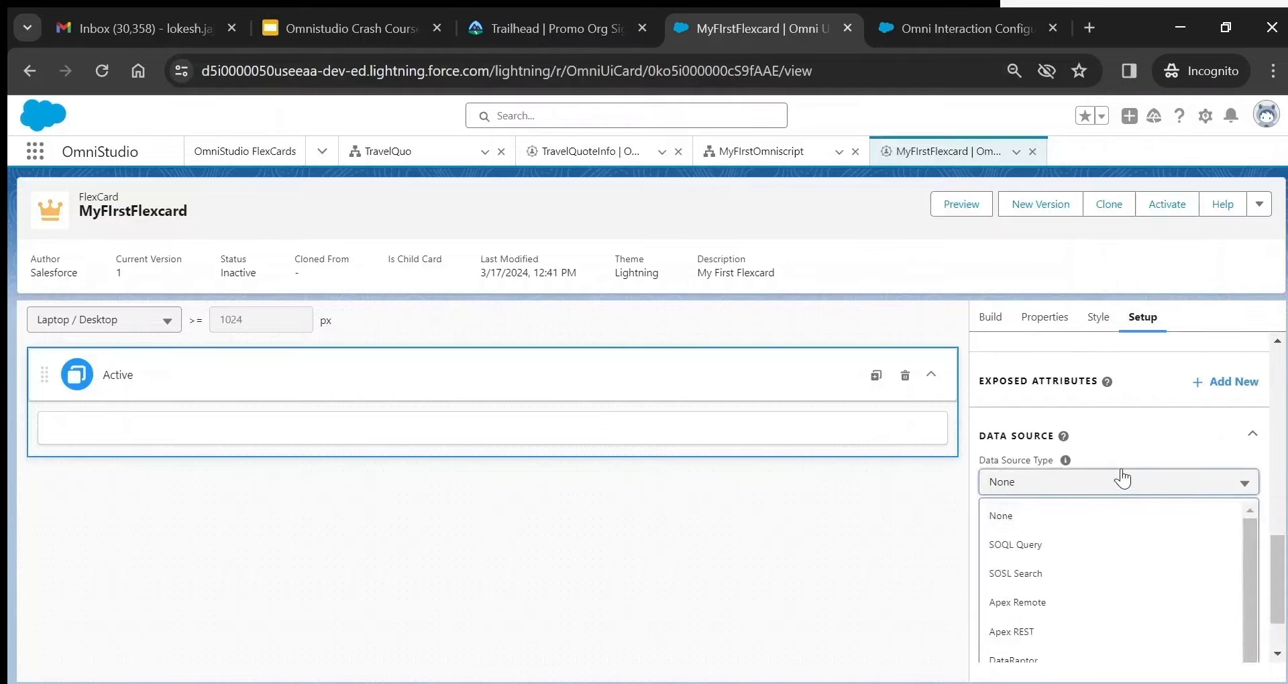
click(1151, 484)
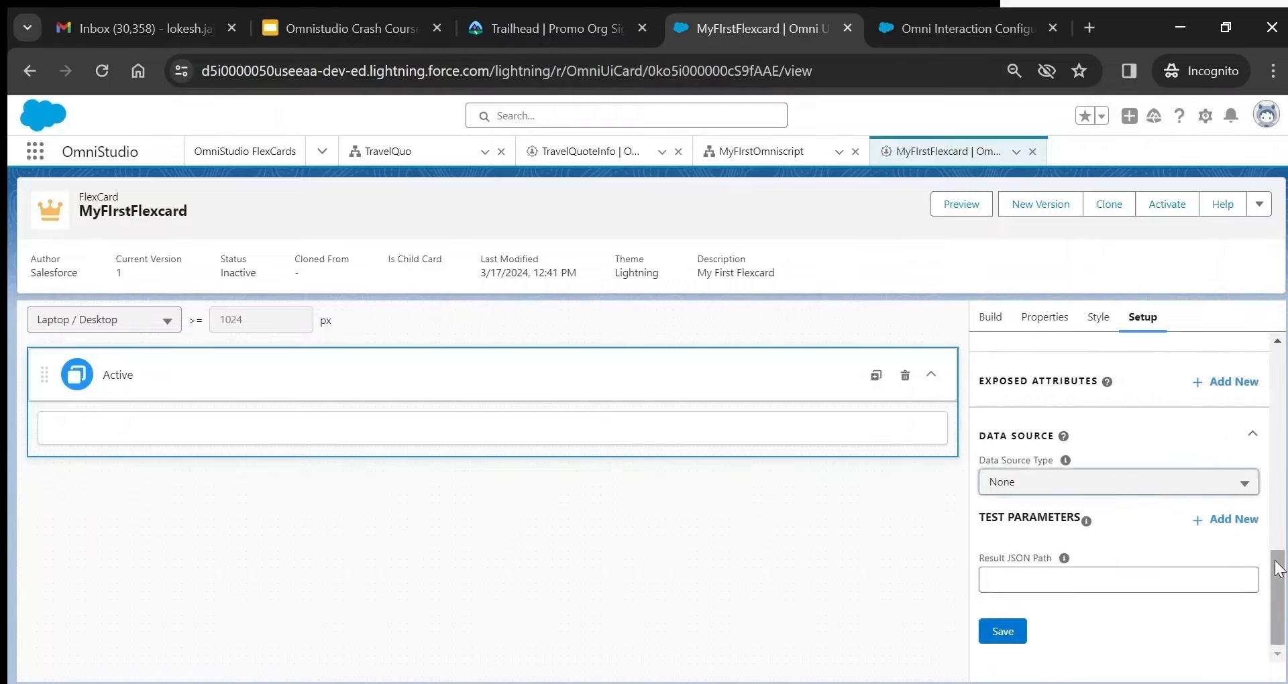
drag(1278, 566, 1278, 512)
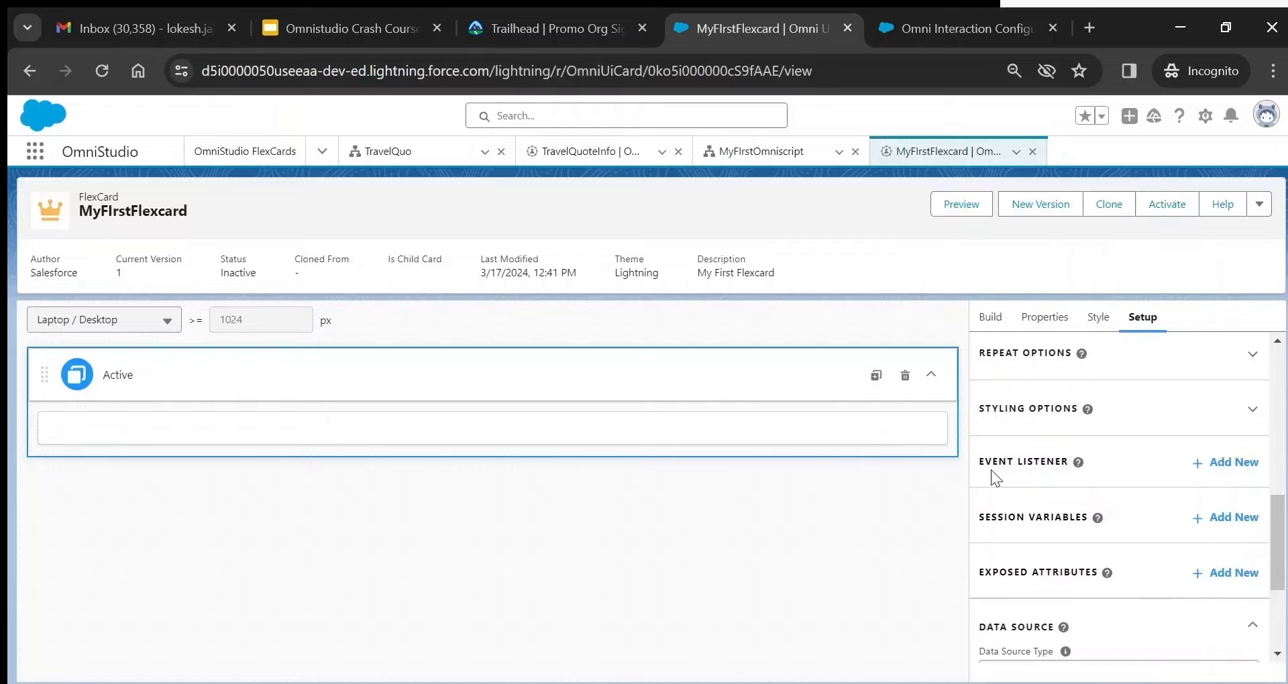
click(1186, 357)
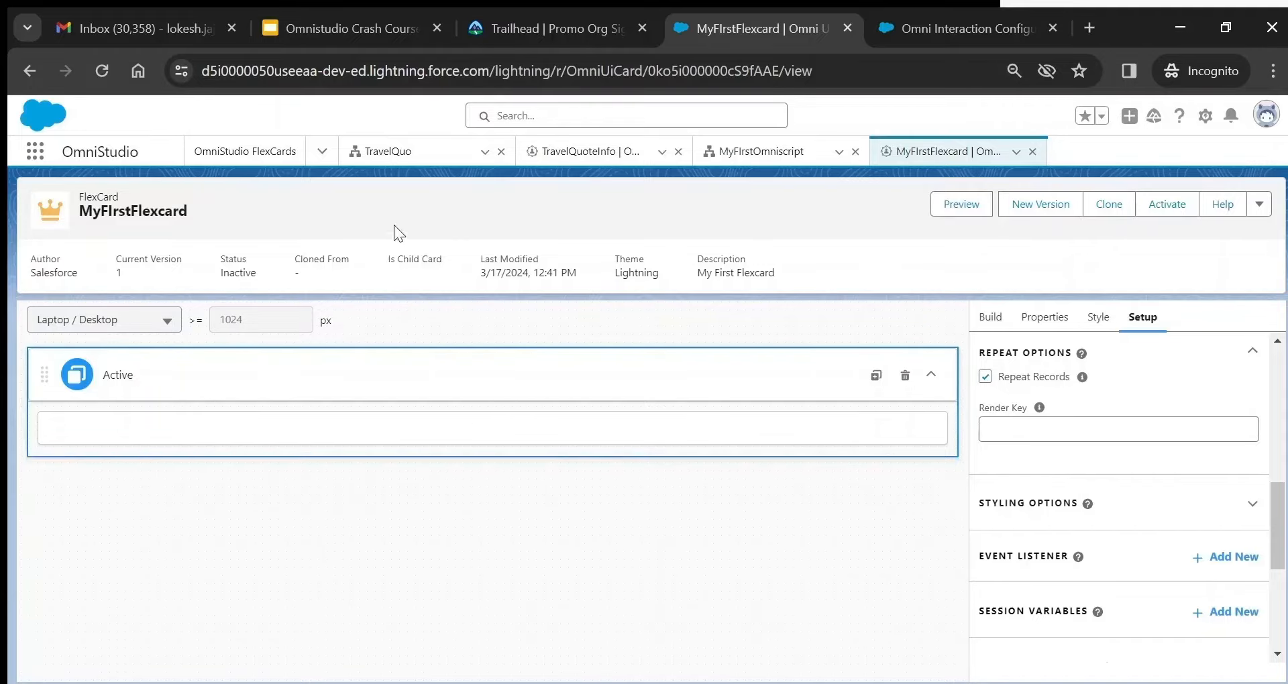
click(322, 152)
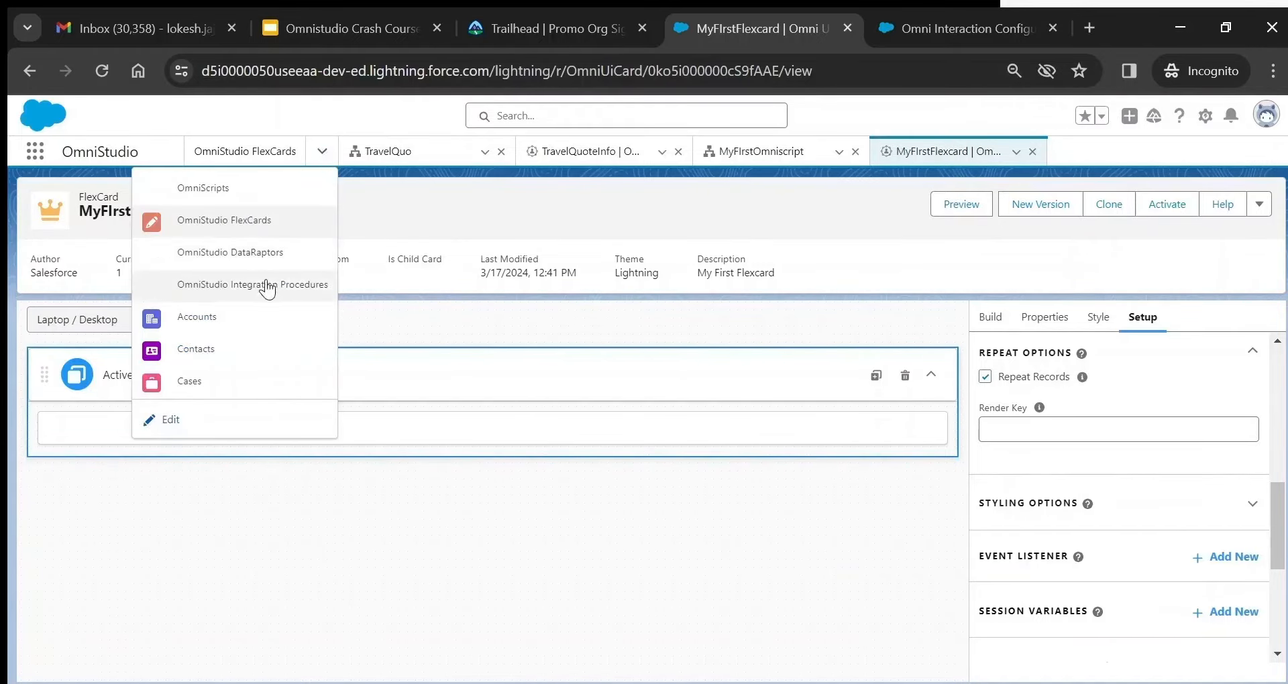
- Go to OmniStudio Integration Procedures and start a new Integration Procedure
click(268, 287)
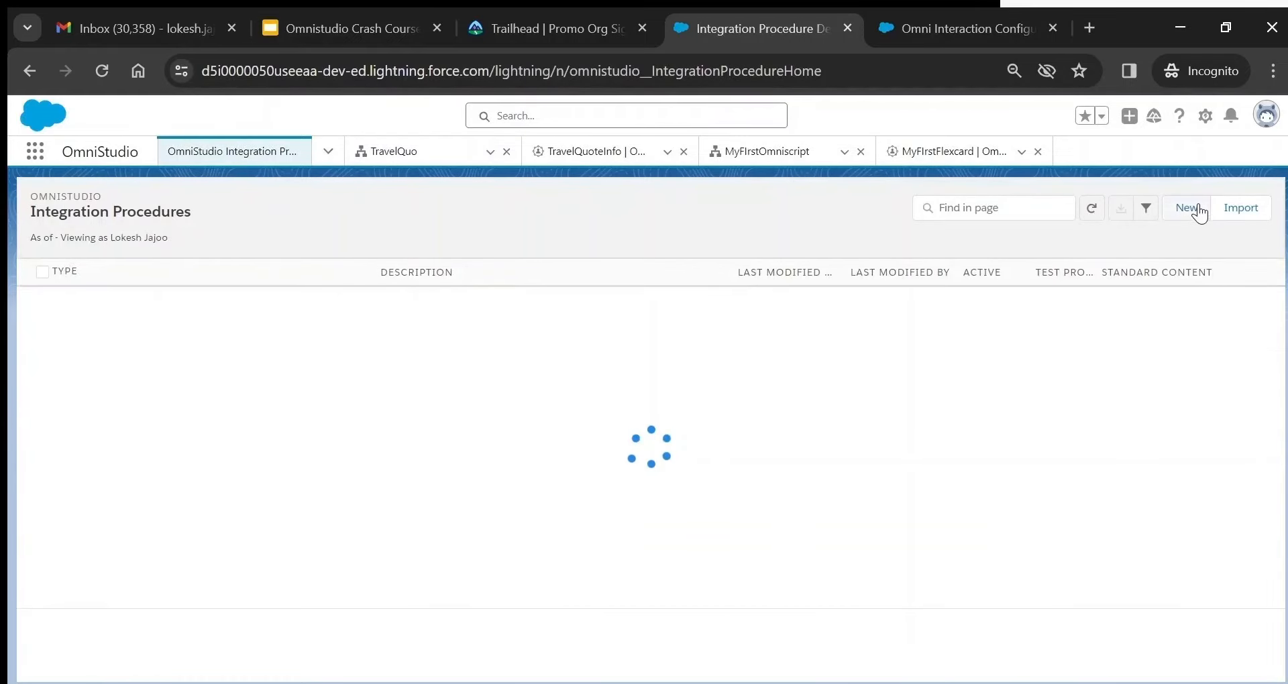
click(1196, 211)
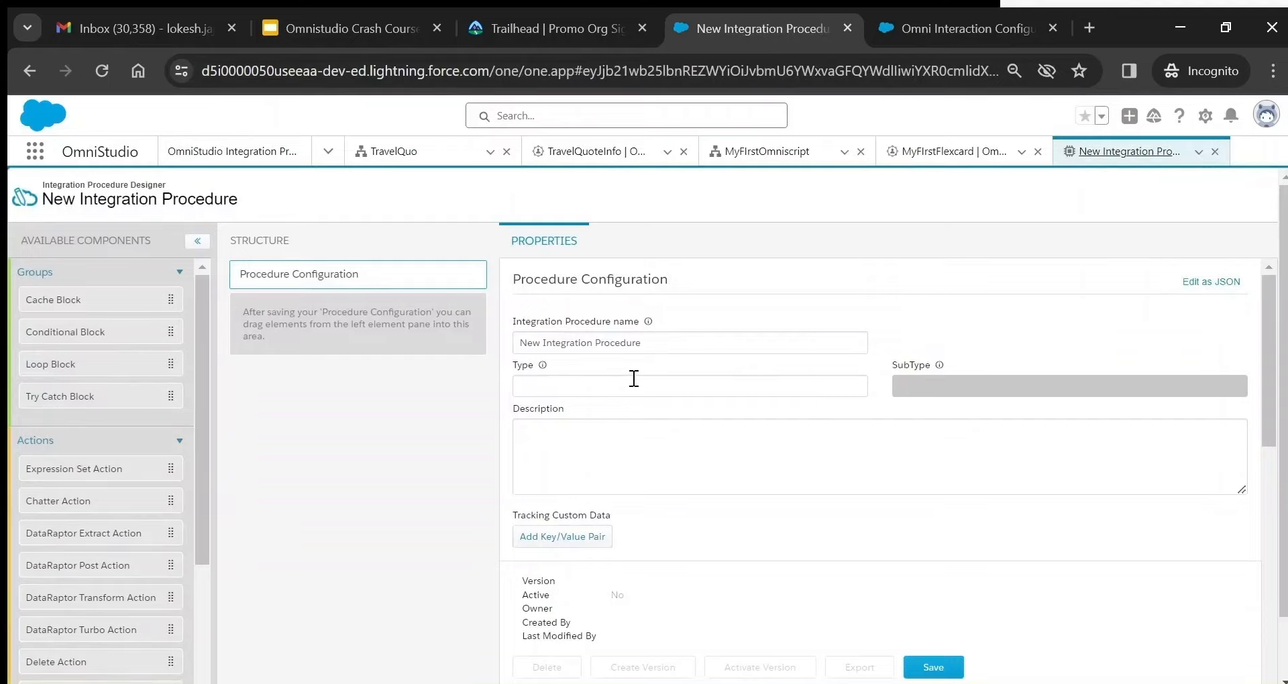
- Set the integration procedure Type to MyFirst, SubType to IP, and Name to MyFirstIP
click(768, 388)
text(MyFirst)
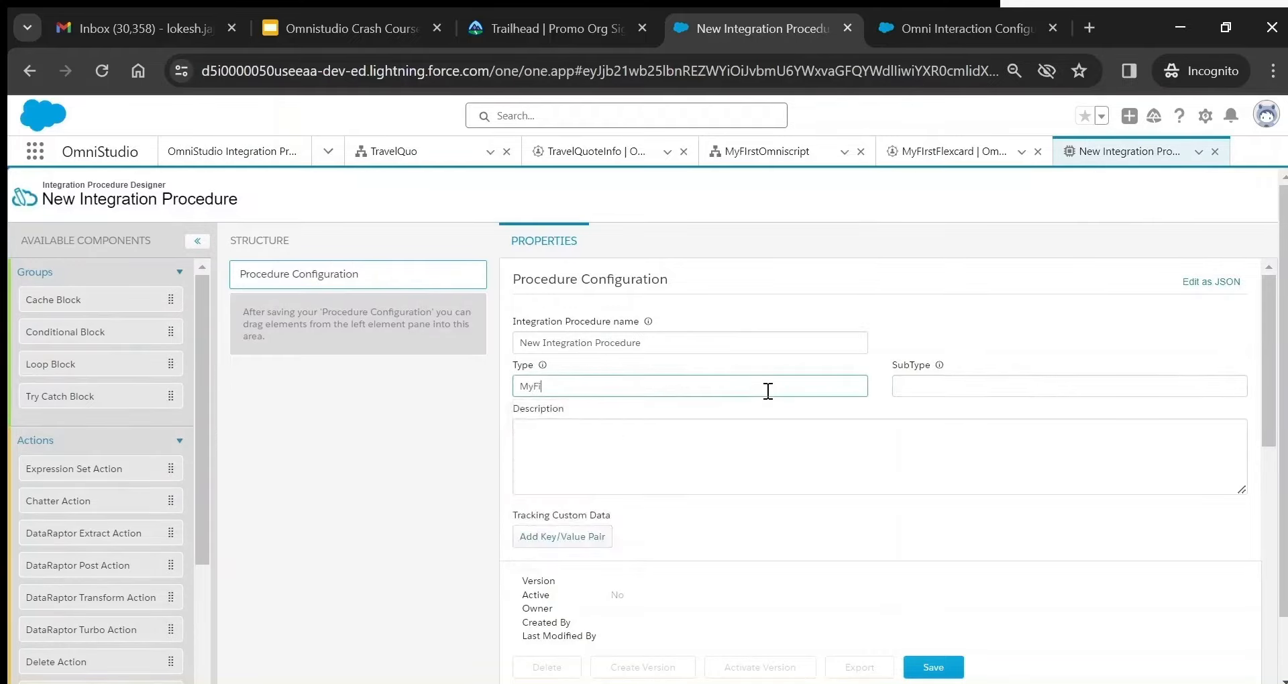
click(1005, 387)
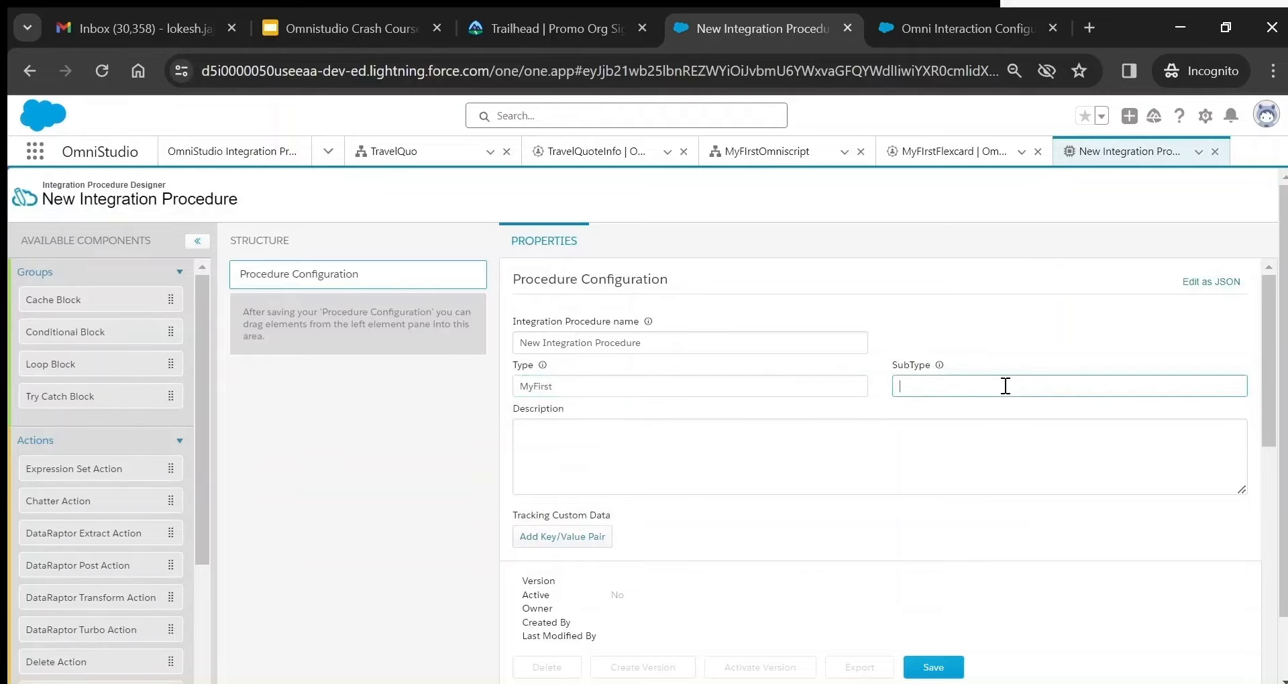
text(IP)
drag(673, 345, 451, 355)
text(MyF)
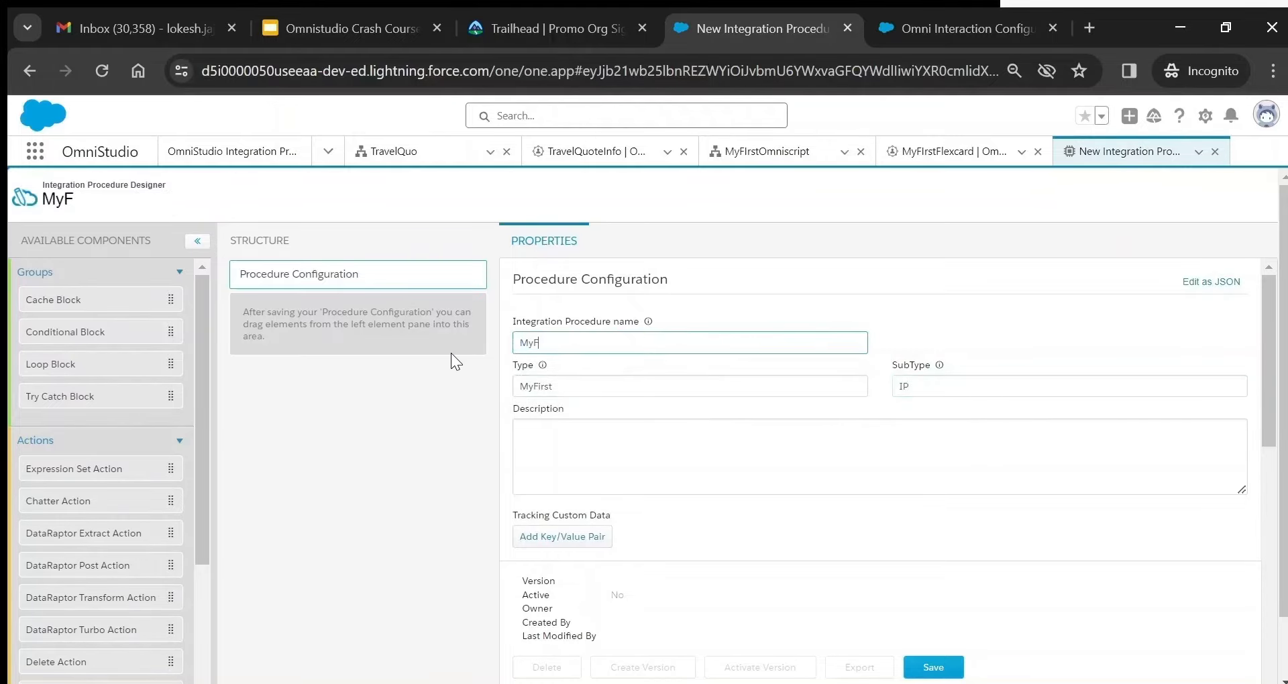
text(irstIP)
- Add the description 'My first IP' and save the procedure as version 1
click(734, 453)
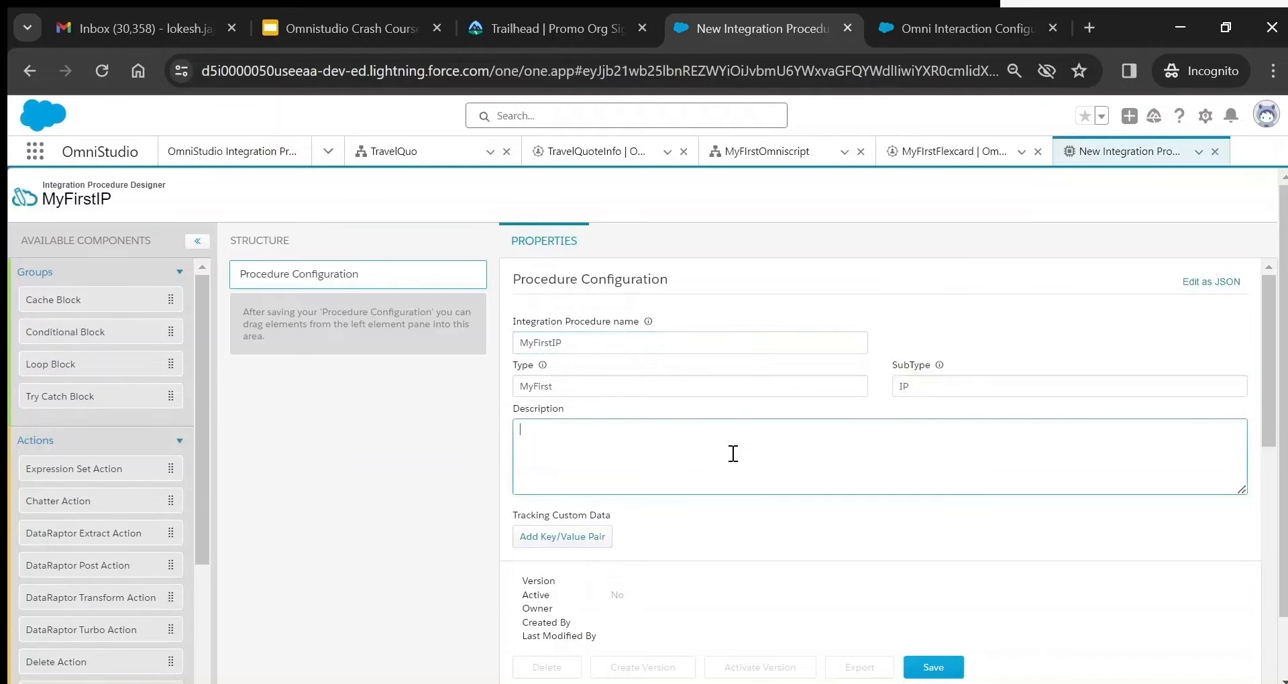
text(My first IP)
scroll(733, 454, down, 1)
scroll(734, 437, down, 3)
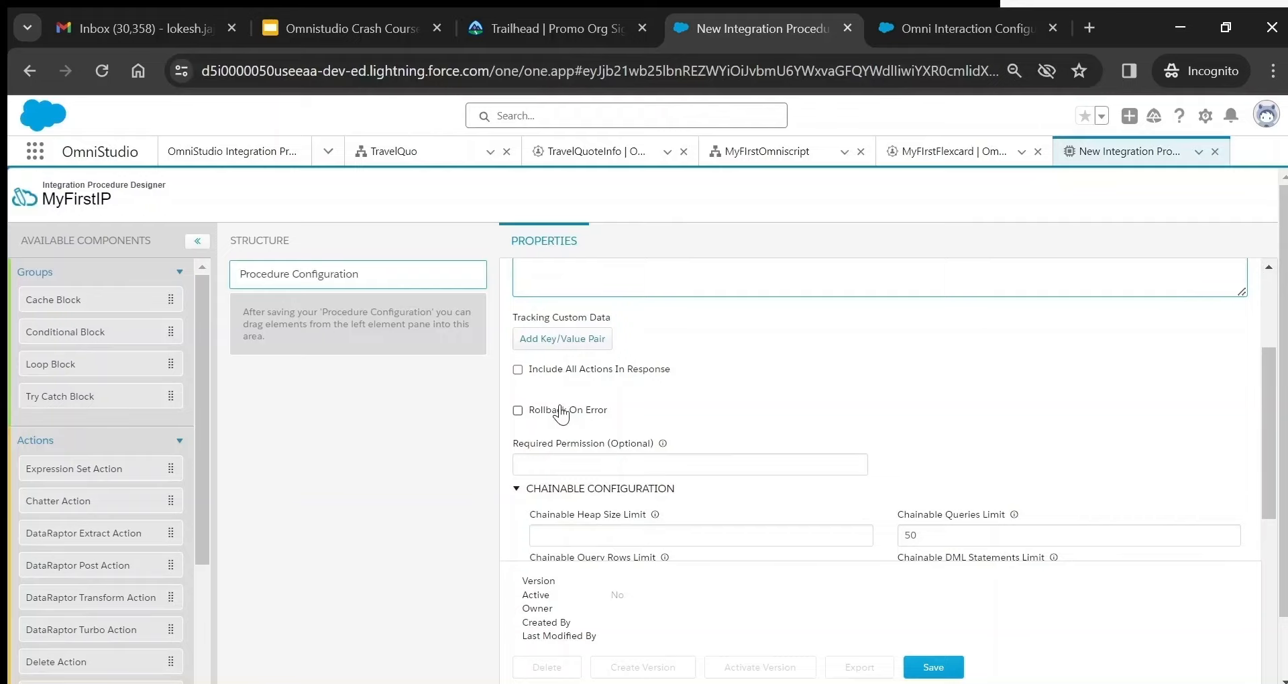
scroll(563, 416, down, 3)
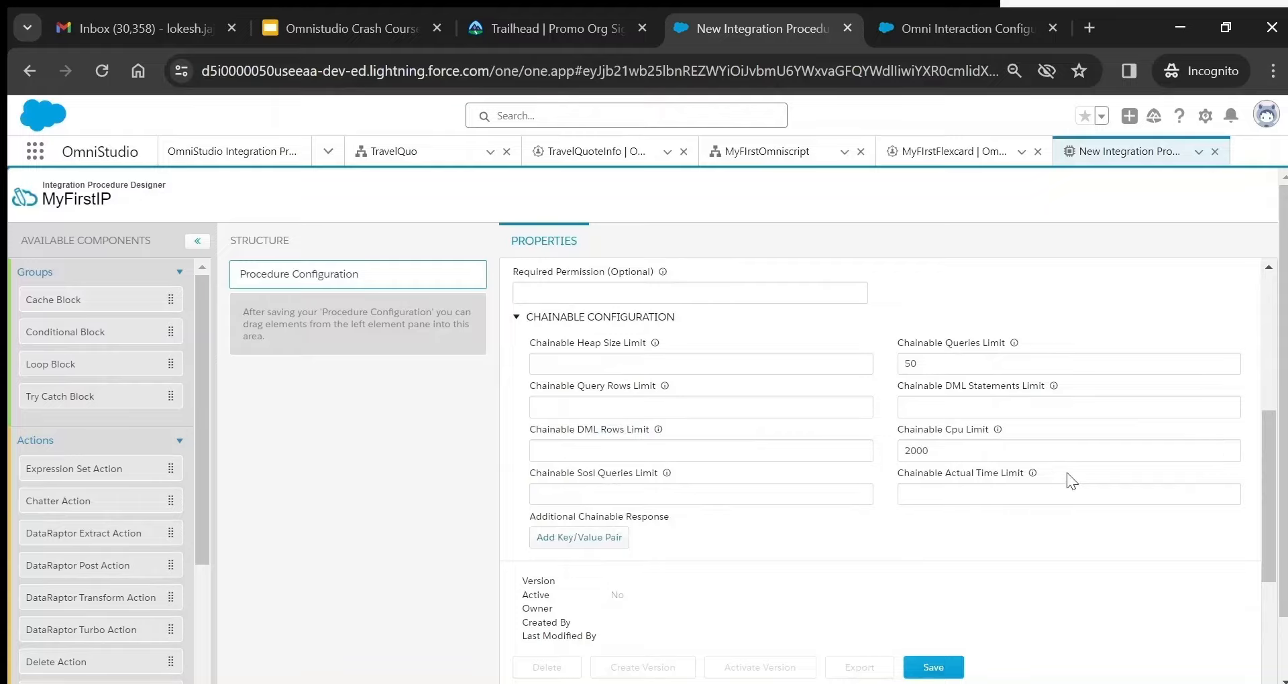
click(936, 668)
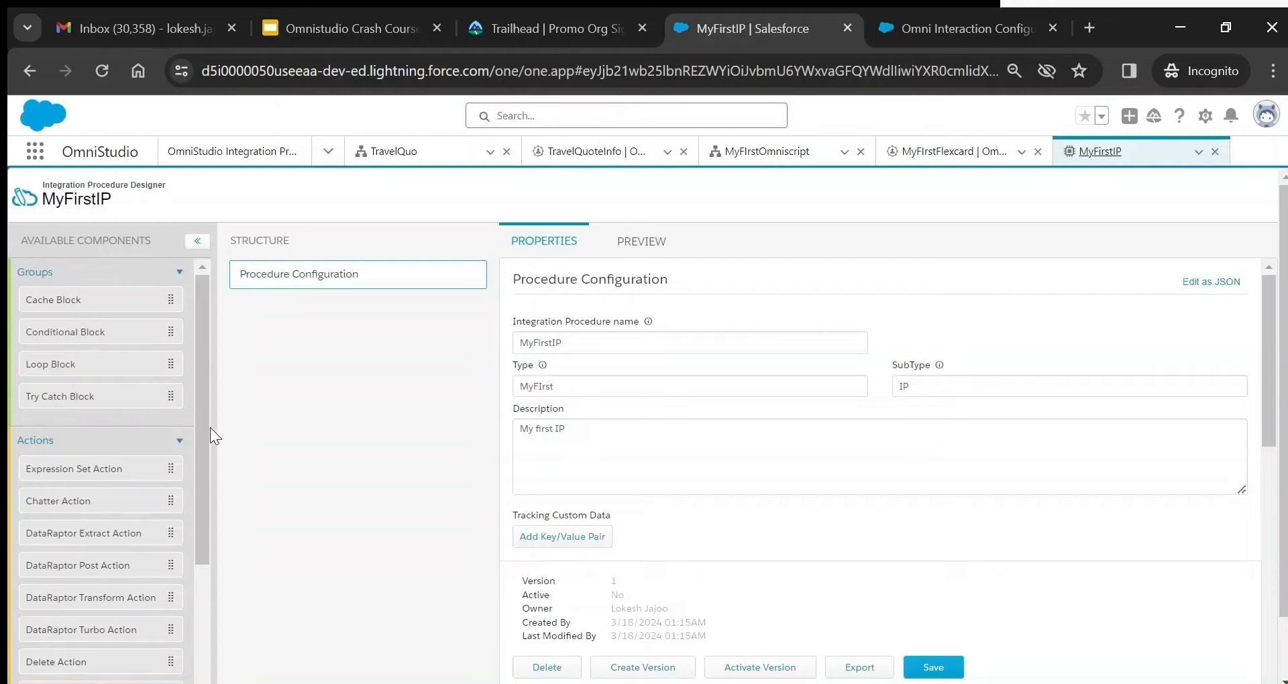
scroll(205, 463, down, 1)
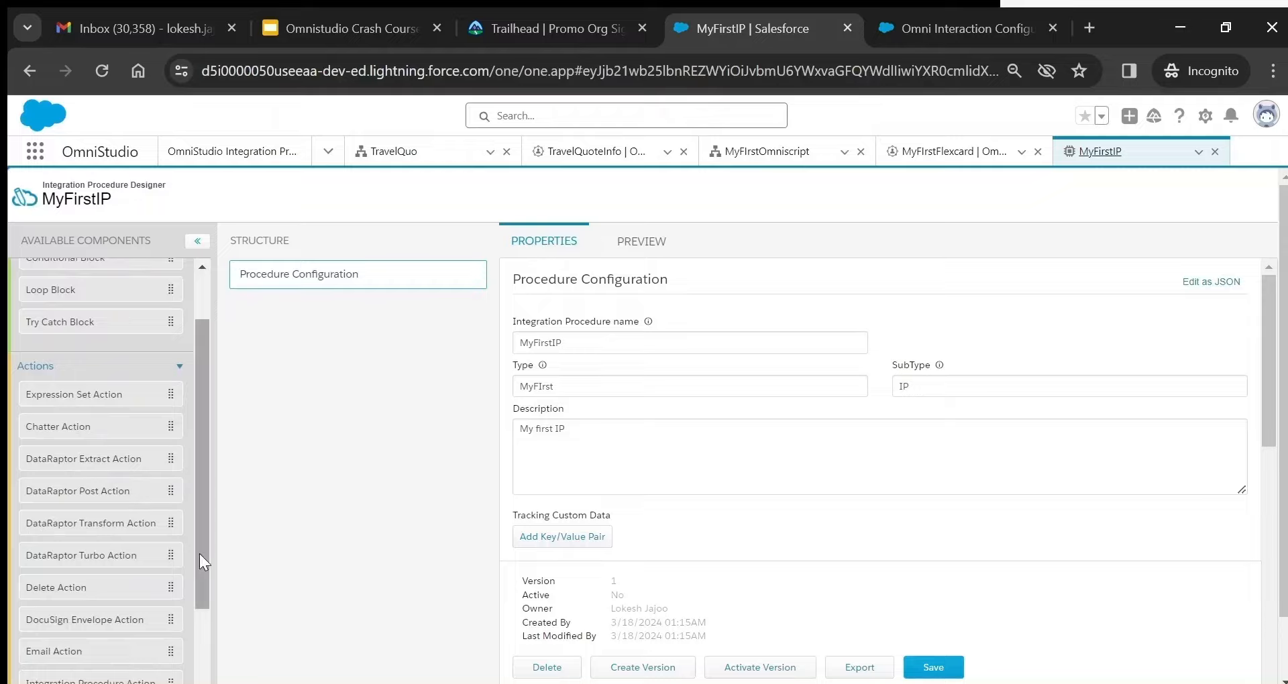
scroll(86, 488, down, 3)
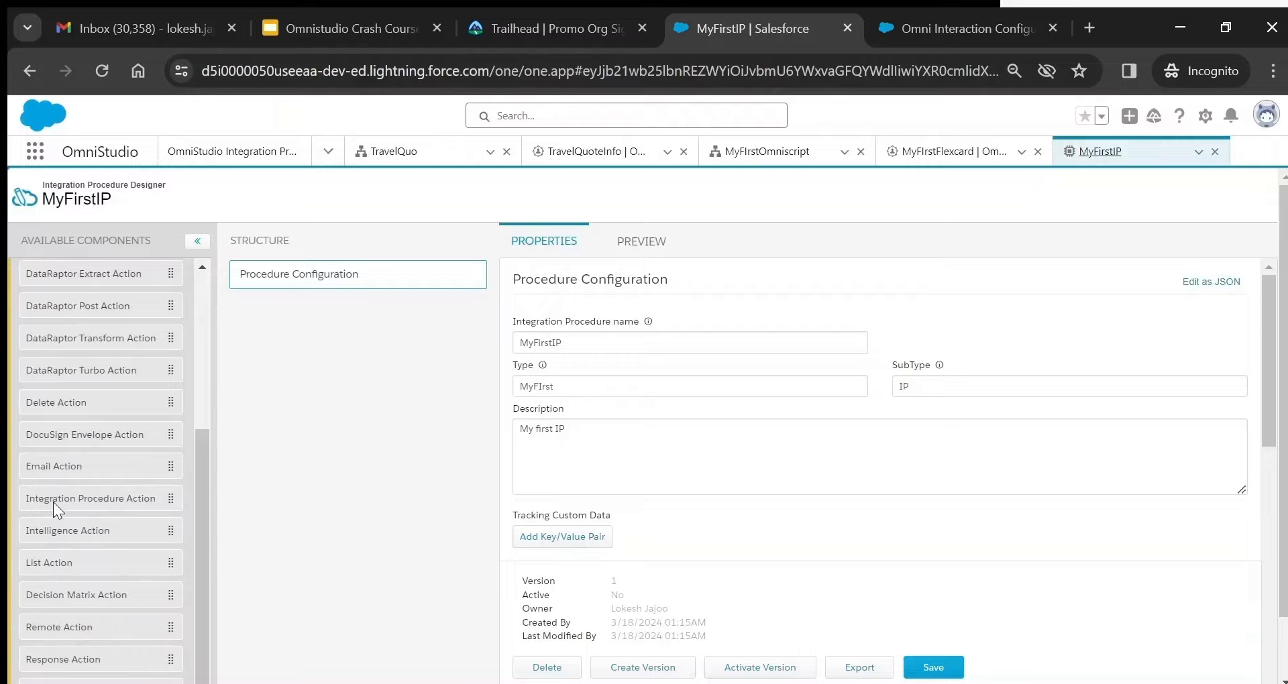
scroll(208, 553, down, 1)
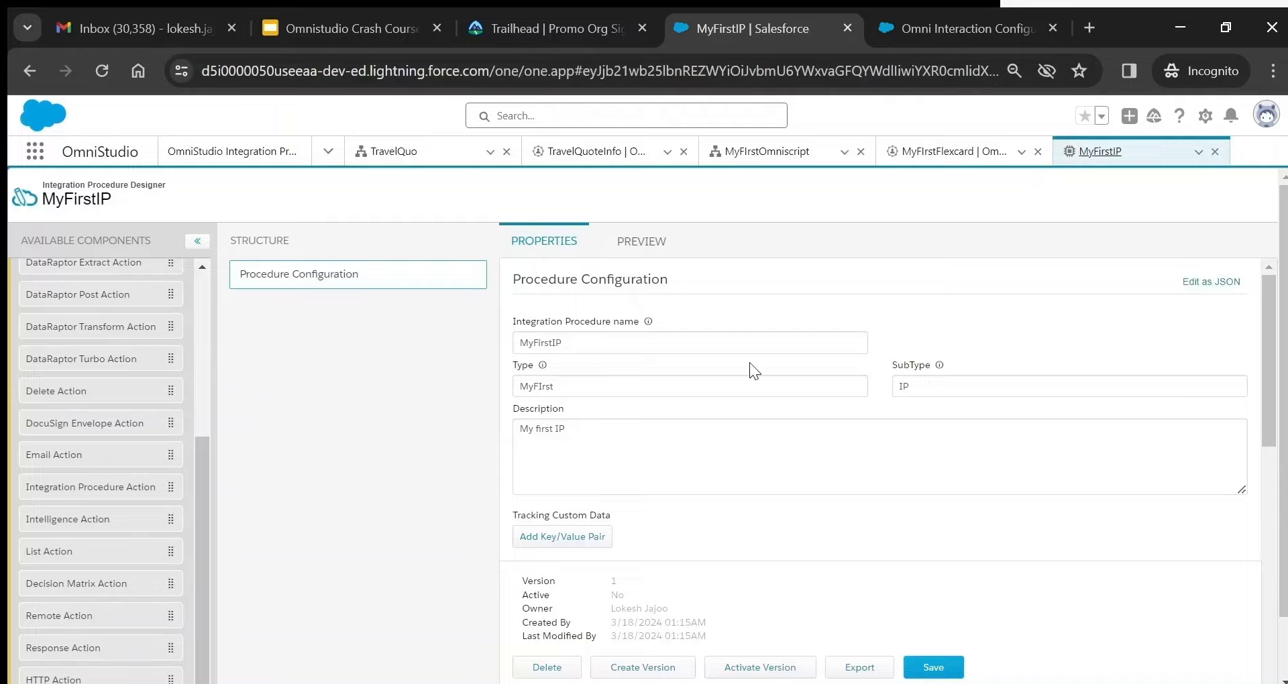
drag(1270, 383, 1280, 520)
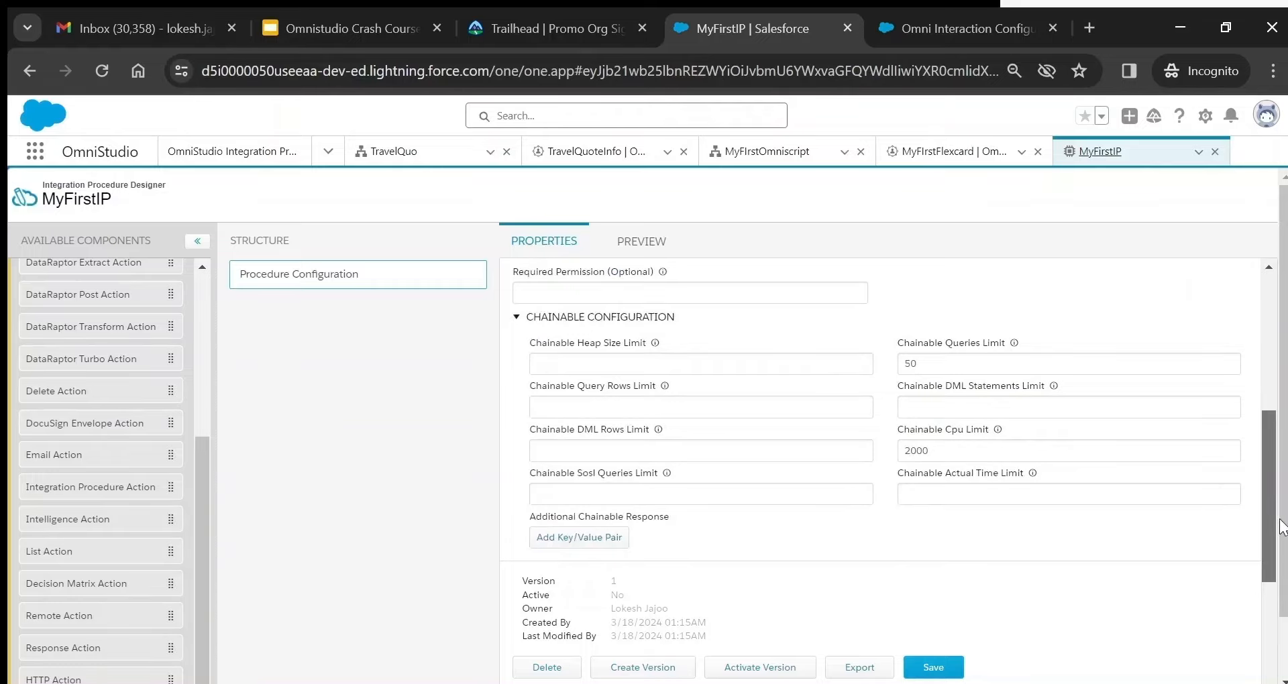
drag(1283, 528, 1283, 590)
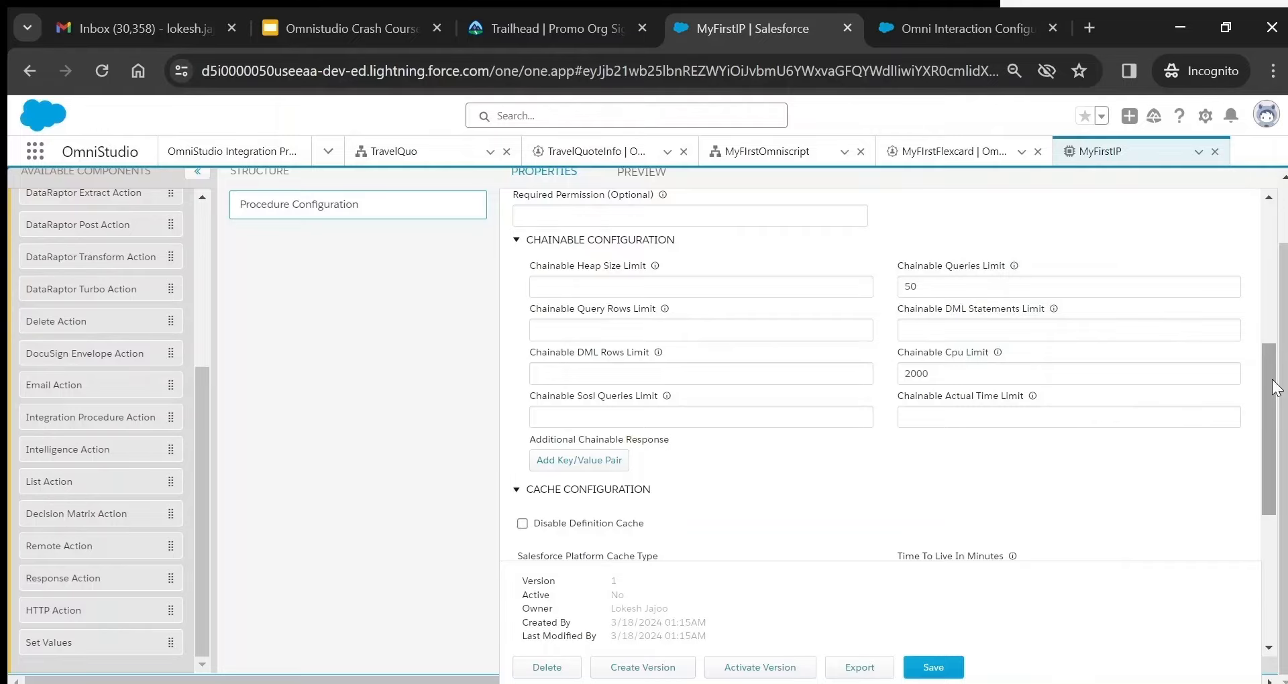
- From the DataRaptors page, create and save Extract DataRaptor MyFirstDR with JSON input and output
click(328, 152)
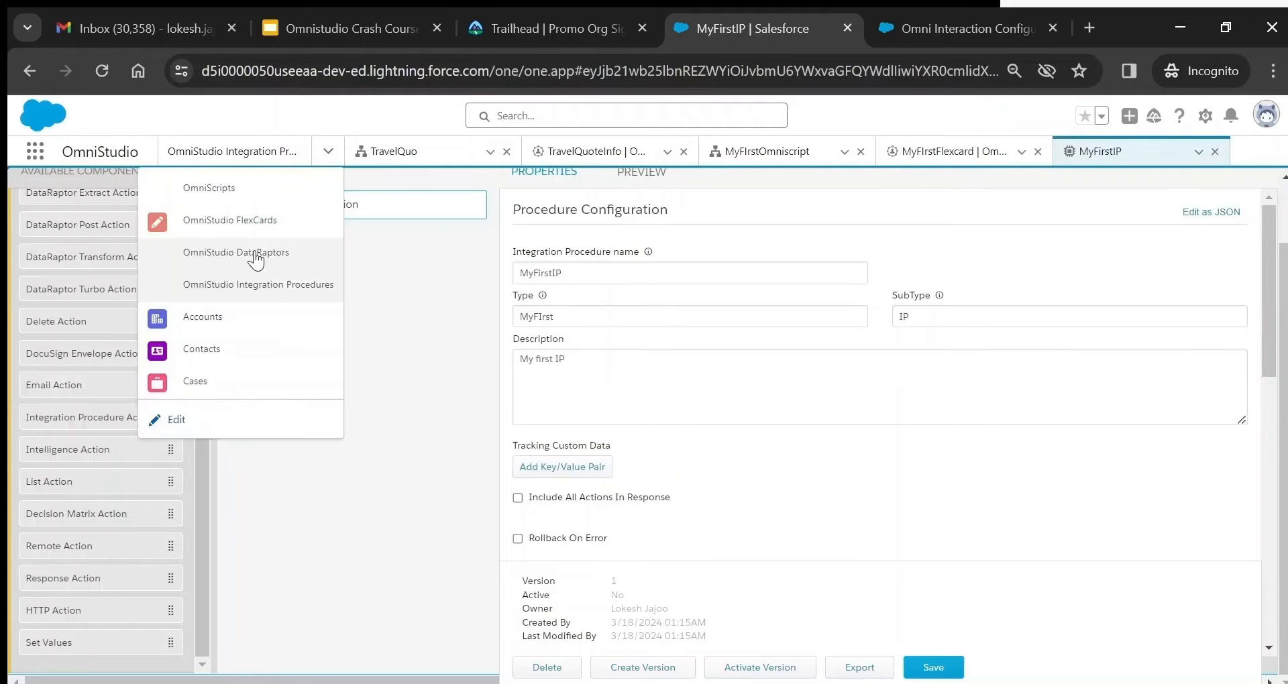
click(255, 253)
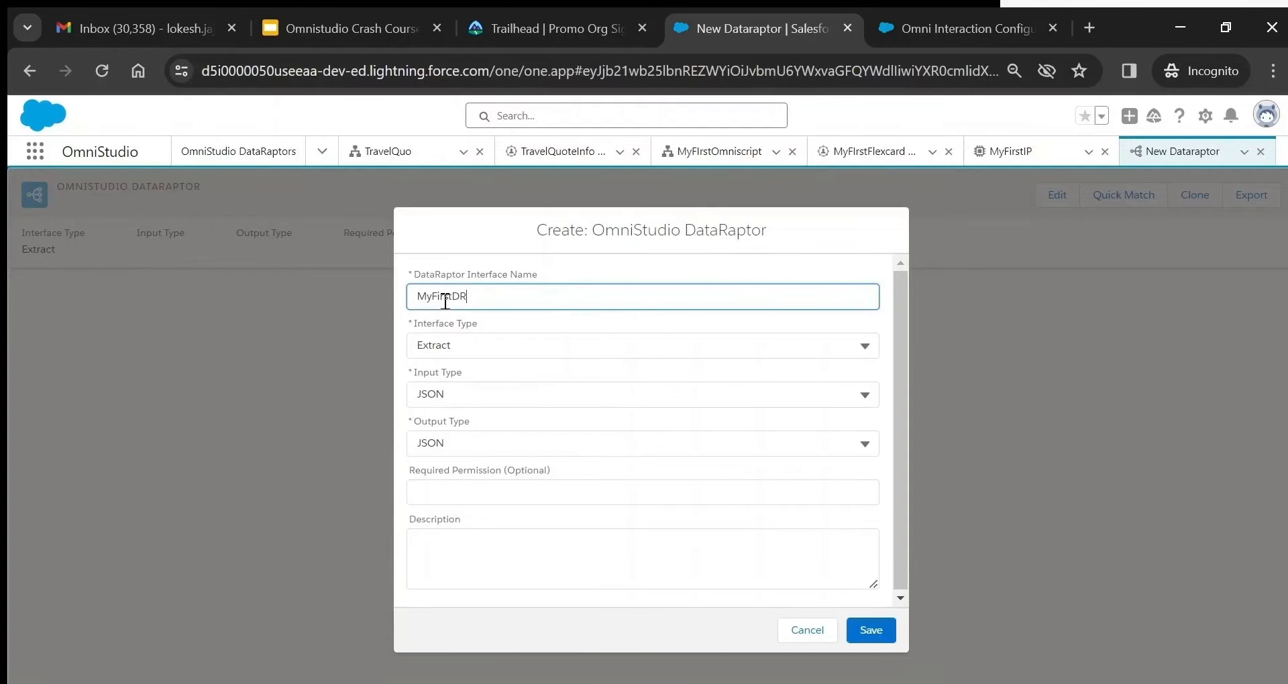
click(521, 374)
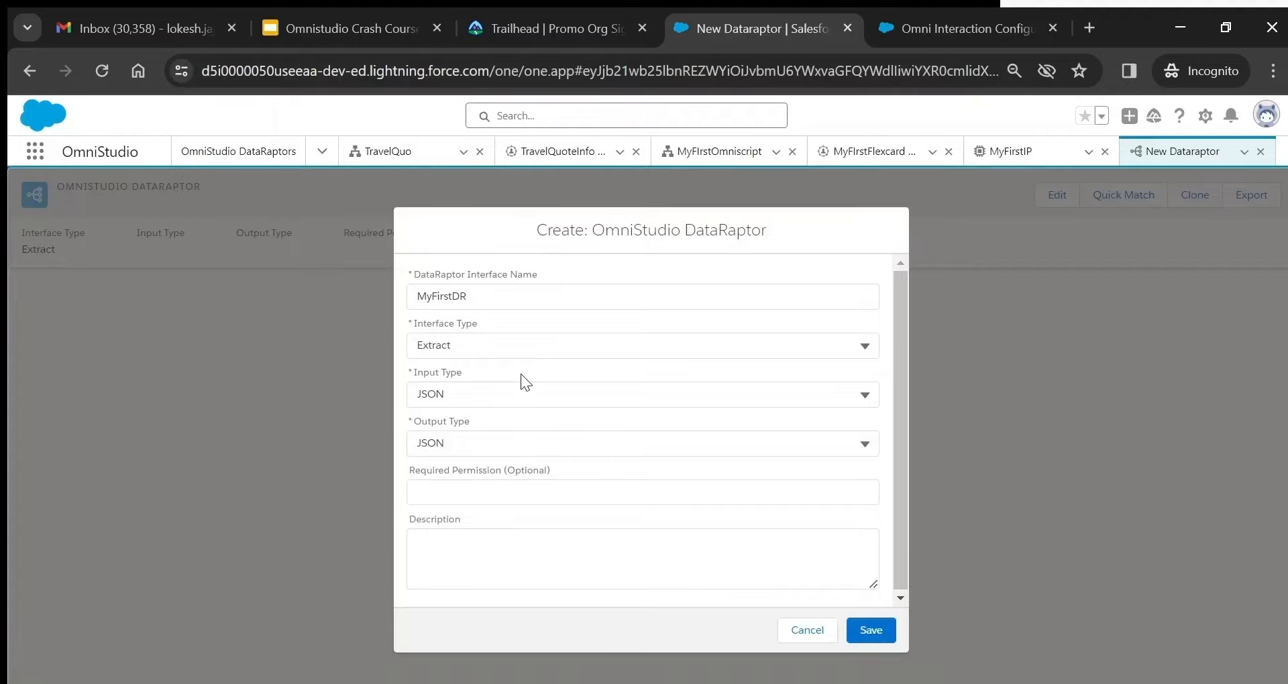
click(884, 631)
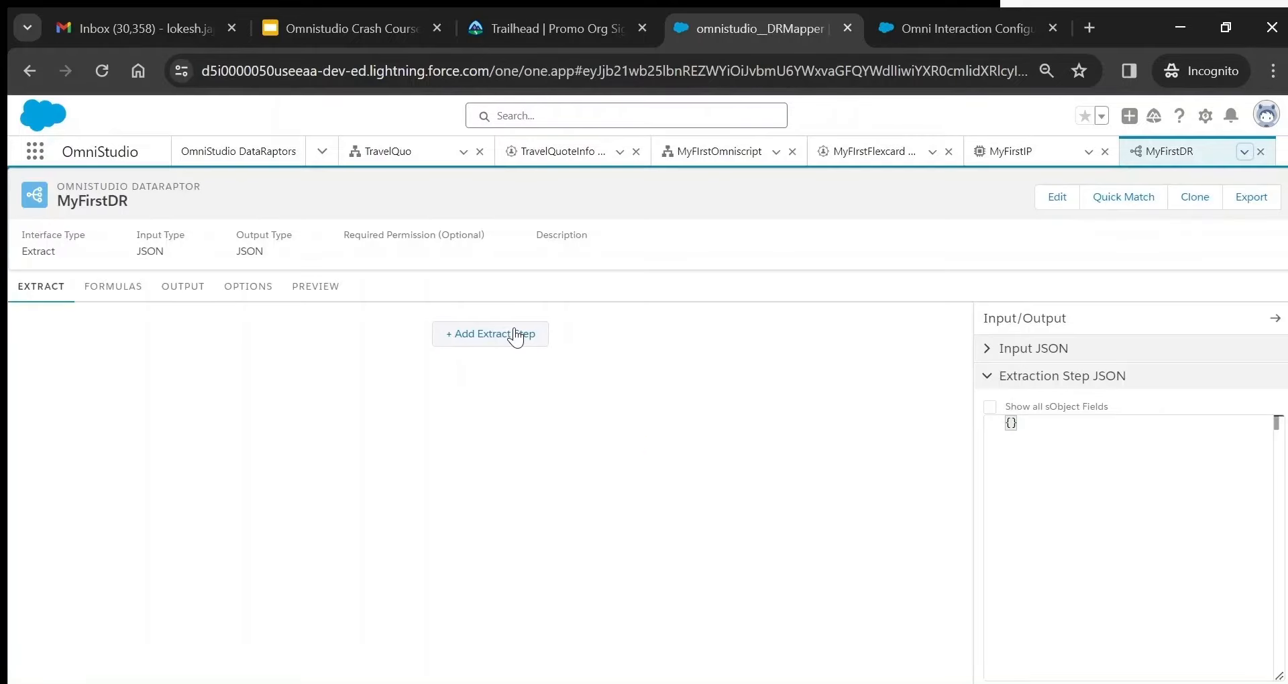
- Add an Account extract step to MyFirstDR with the filter Name = 'James'
click(516, 335)
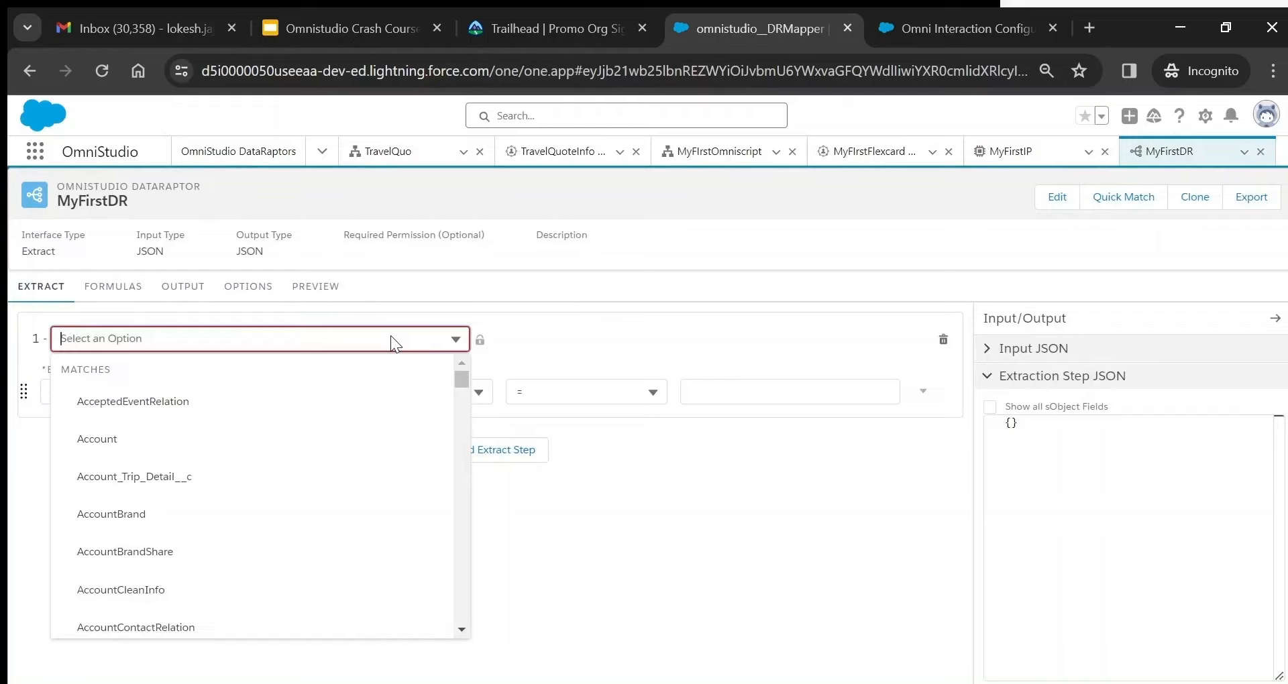
click(123, 440)
click(103, 390)
text(Account)
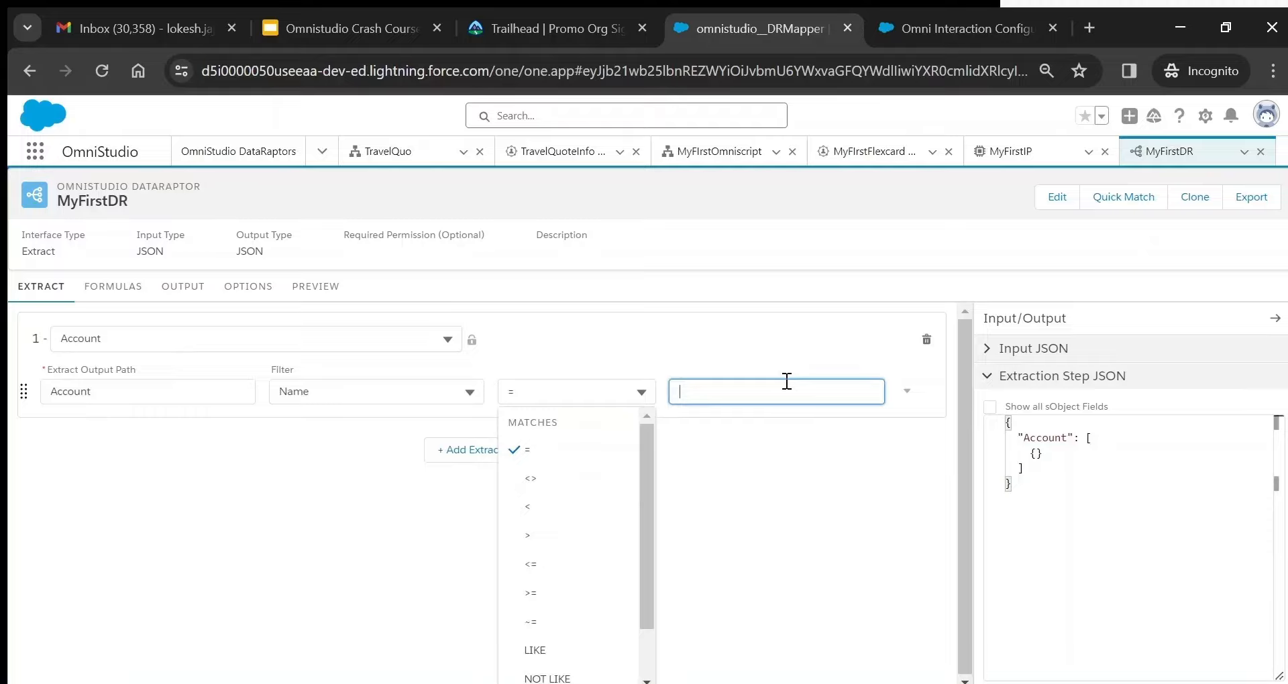
- Add an ORDER BY Name clause to the Account extract filter
click(923, 391)
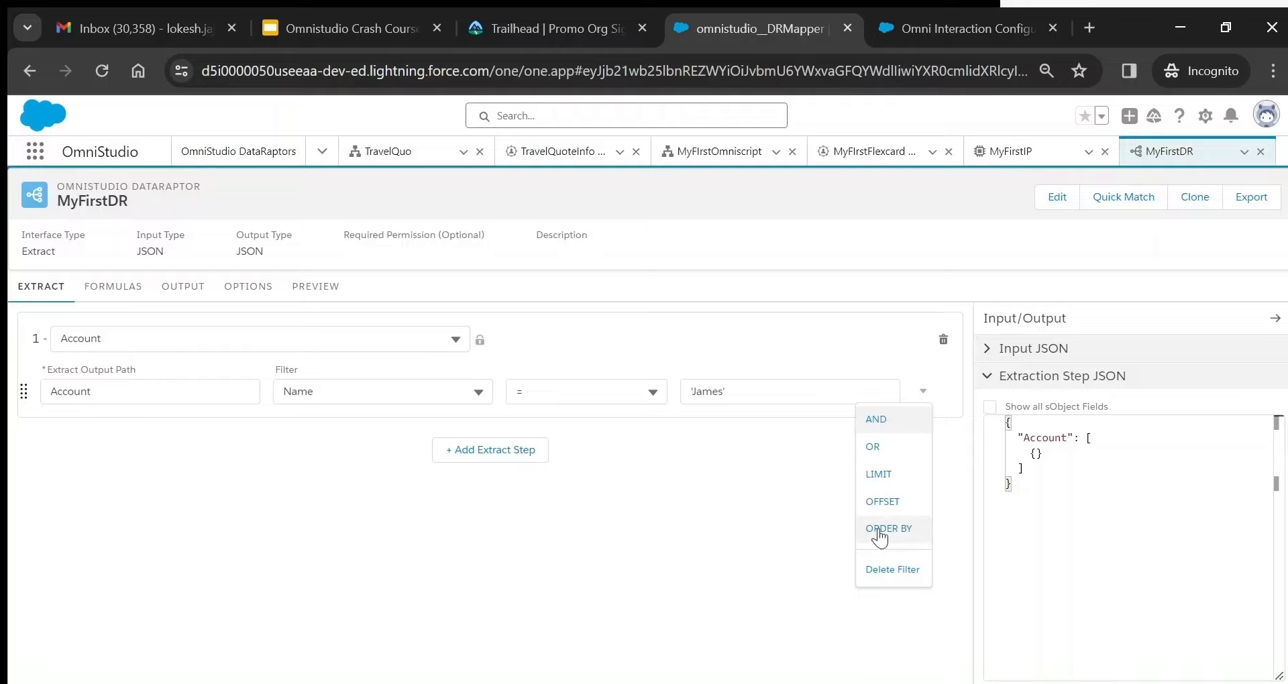
click(879, 529)
text(Name)
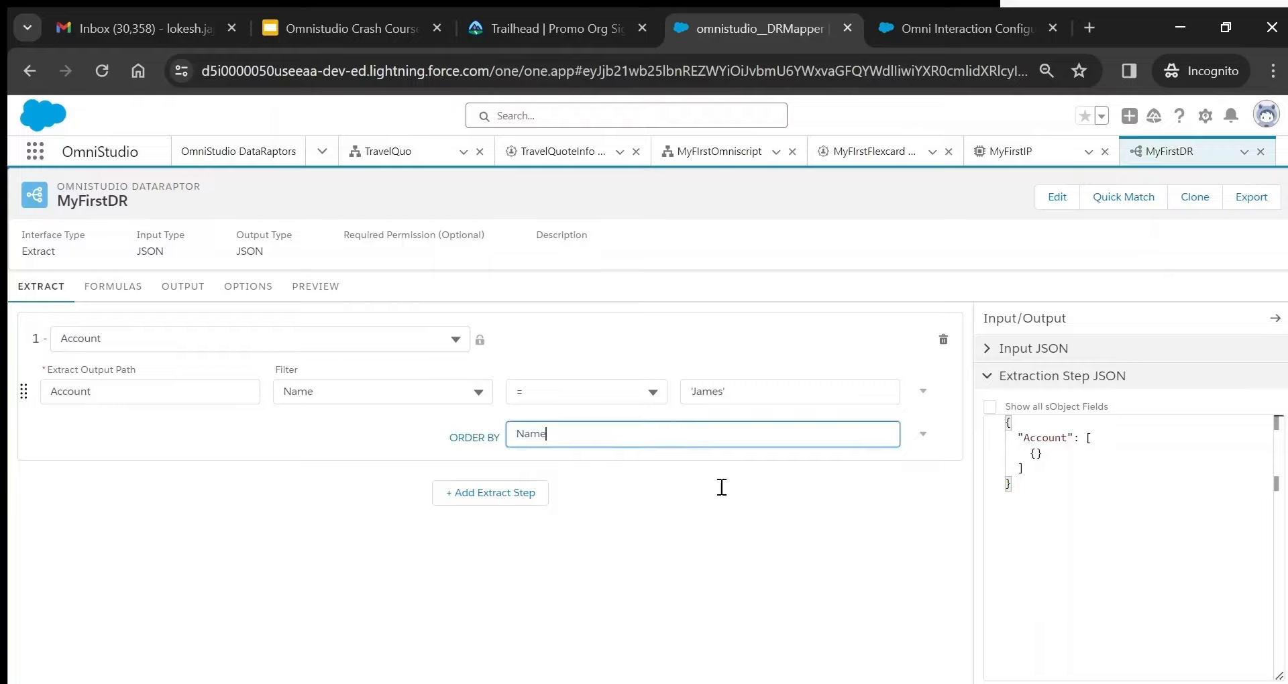
click(924, 435)
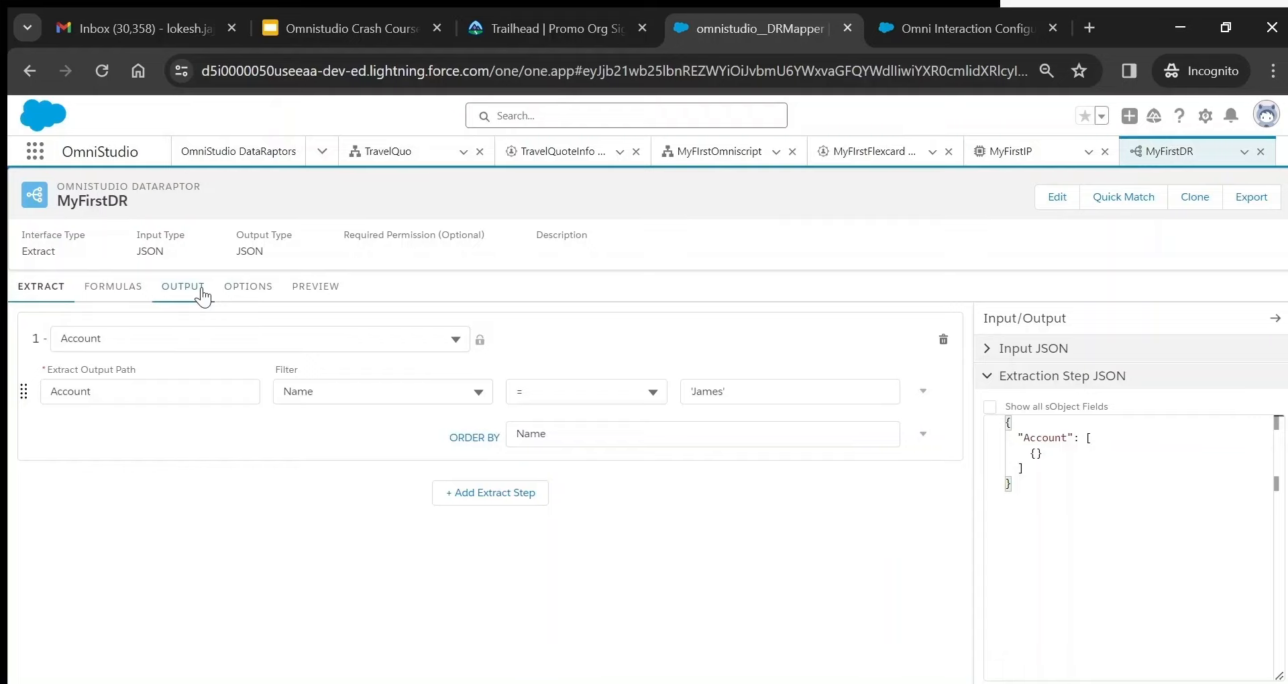
- Execute the MyFirstDR extract preview, then go to the output mappings
click(315, 287)
click(287, 670)
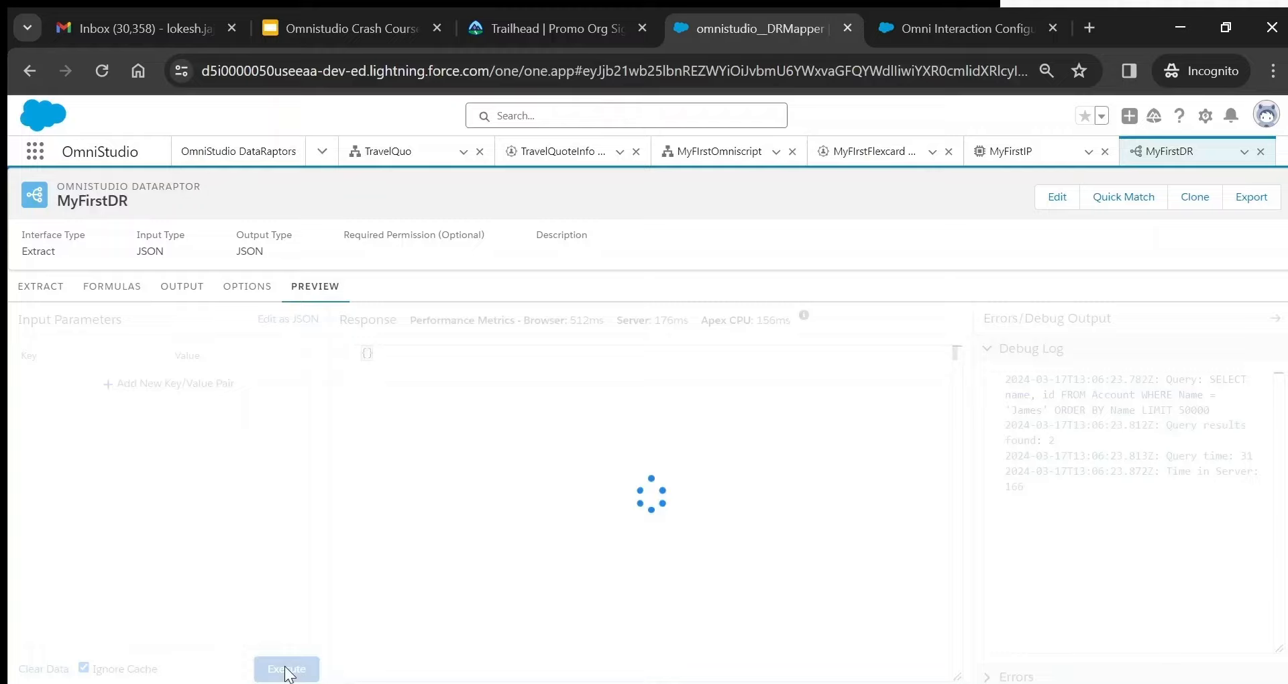
click(181, 286)
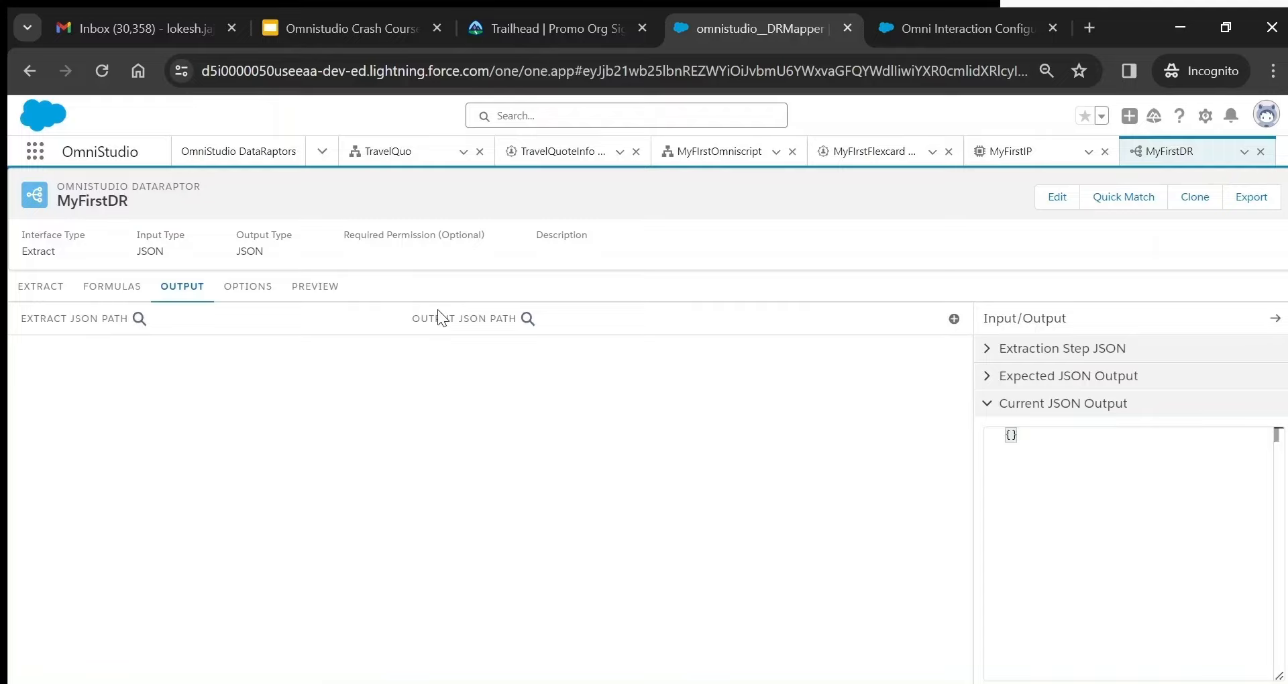
- Map extract path Account:Name to the output JSON path name
click(953, 319)
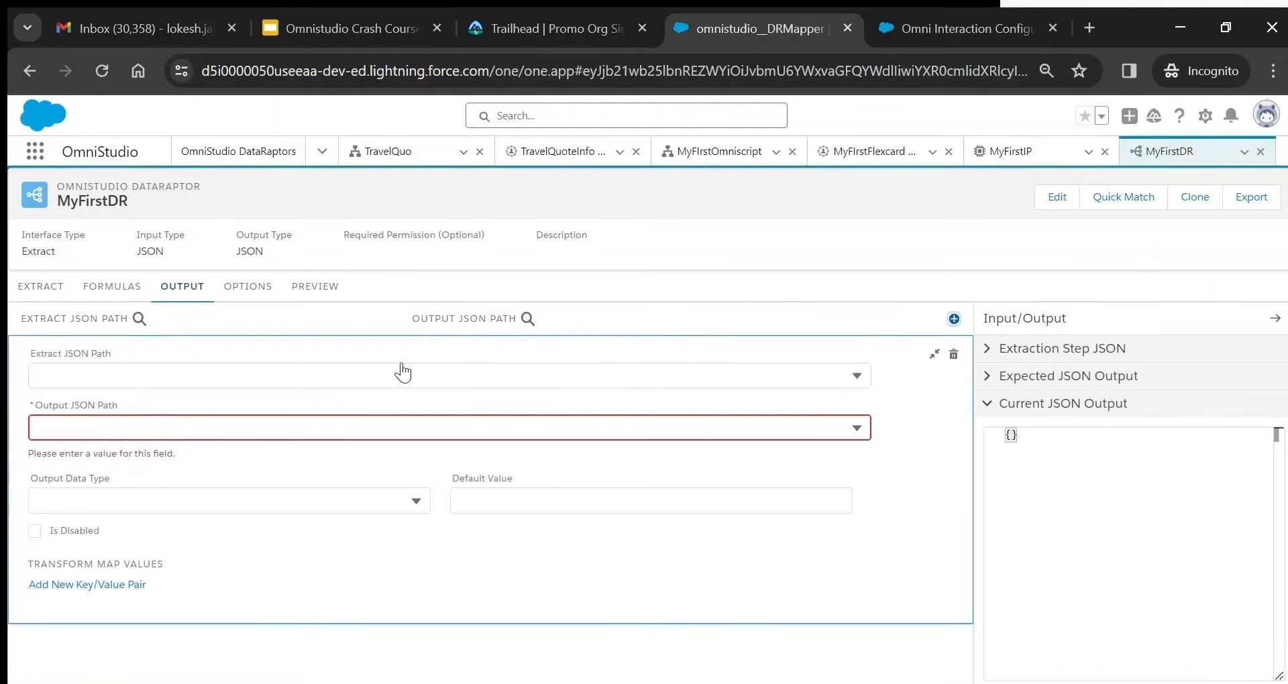
click(213, 366)
text(Name)
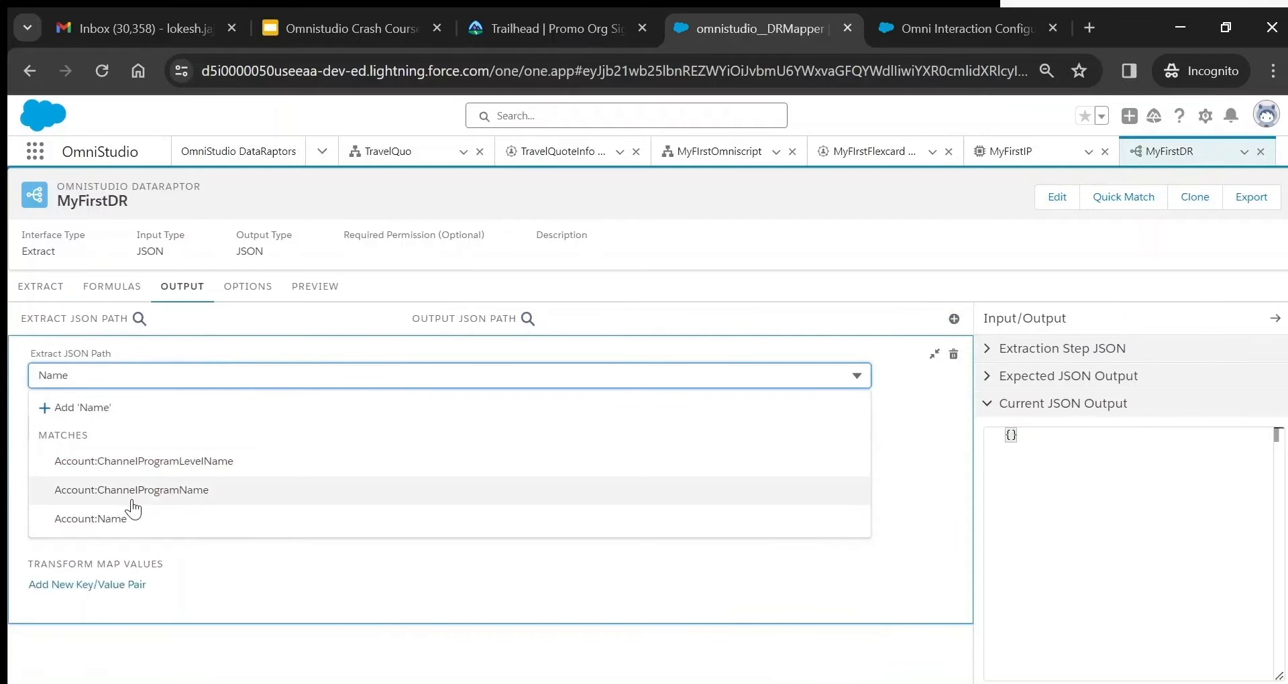
click(133, 517)
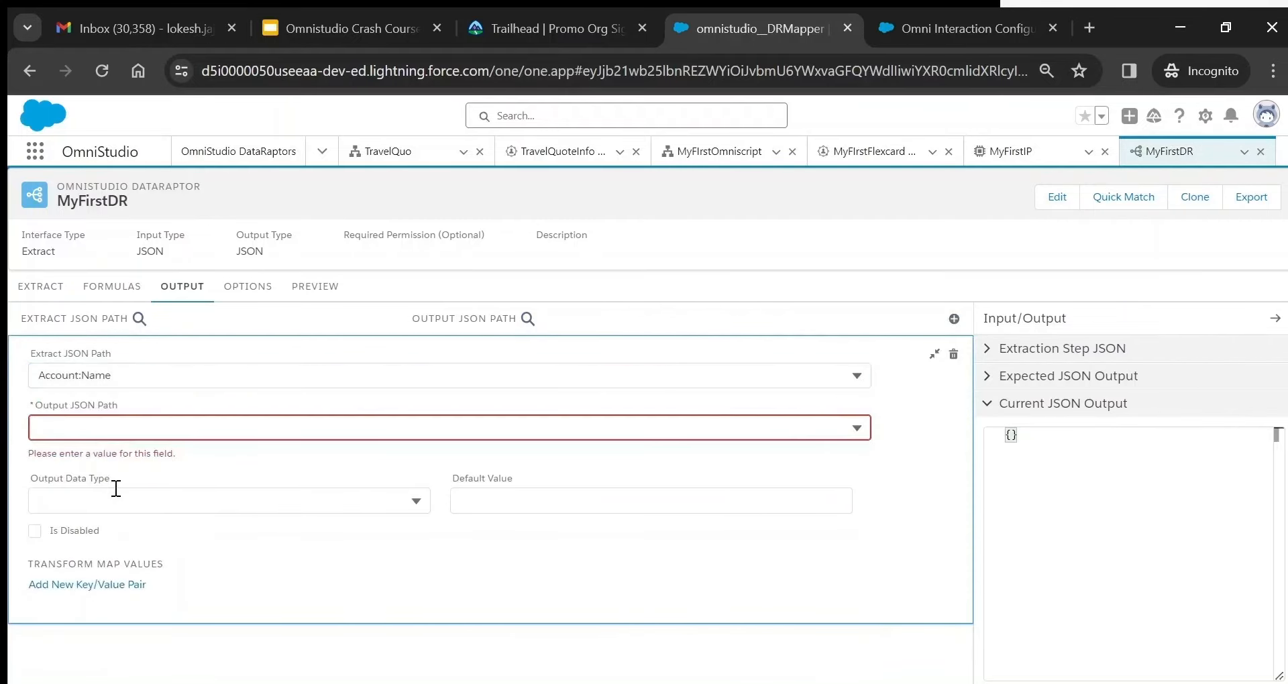
click(86, 431)
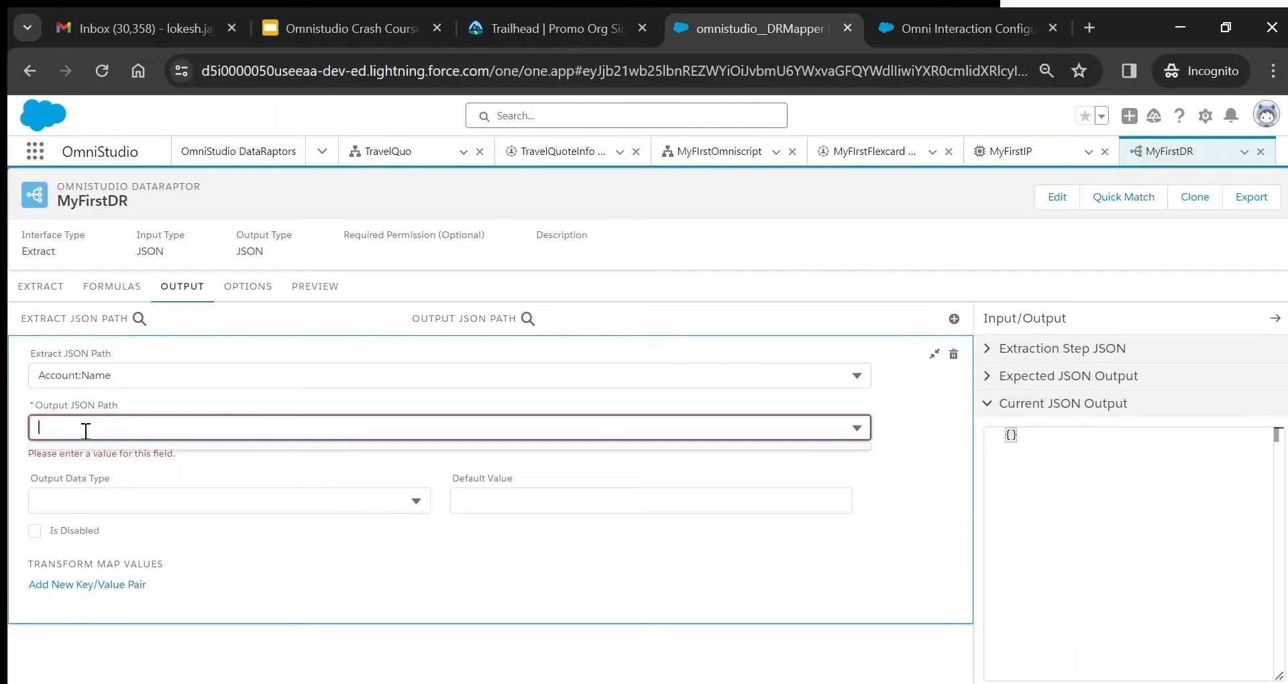
text(name)
click(1034, 454)
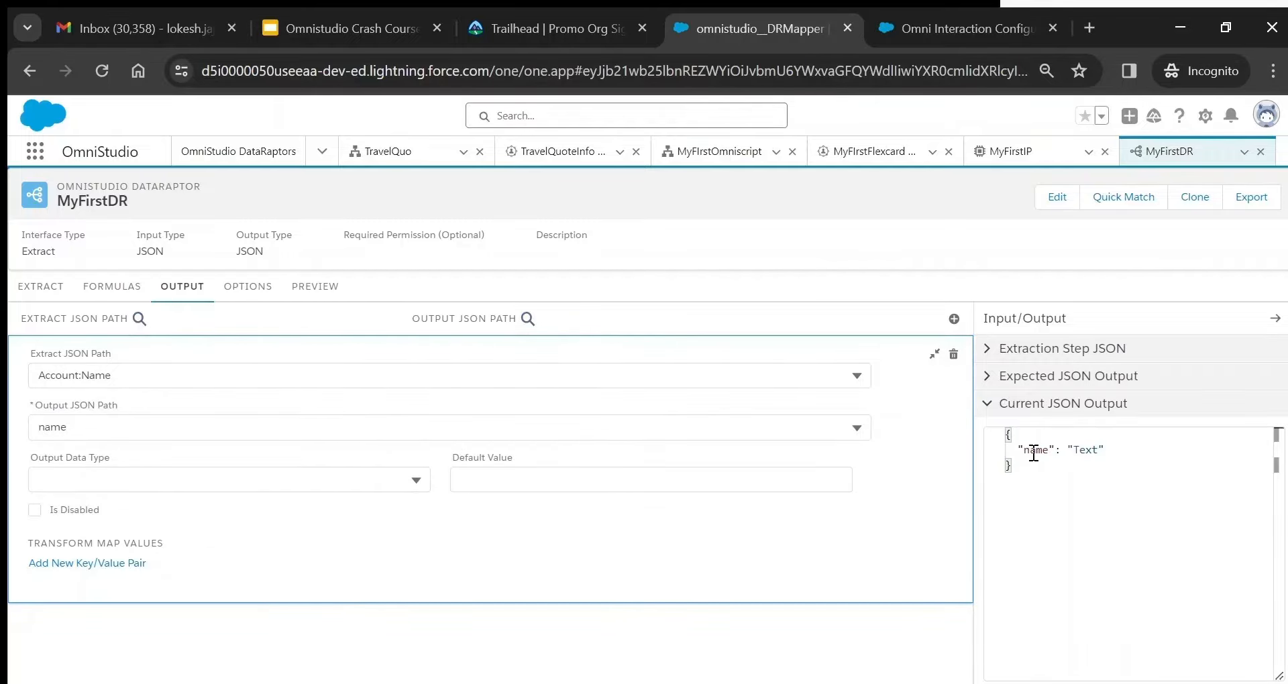
click(935, 354)
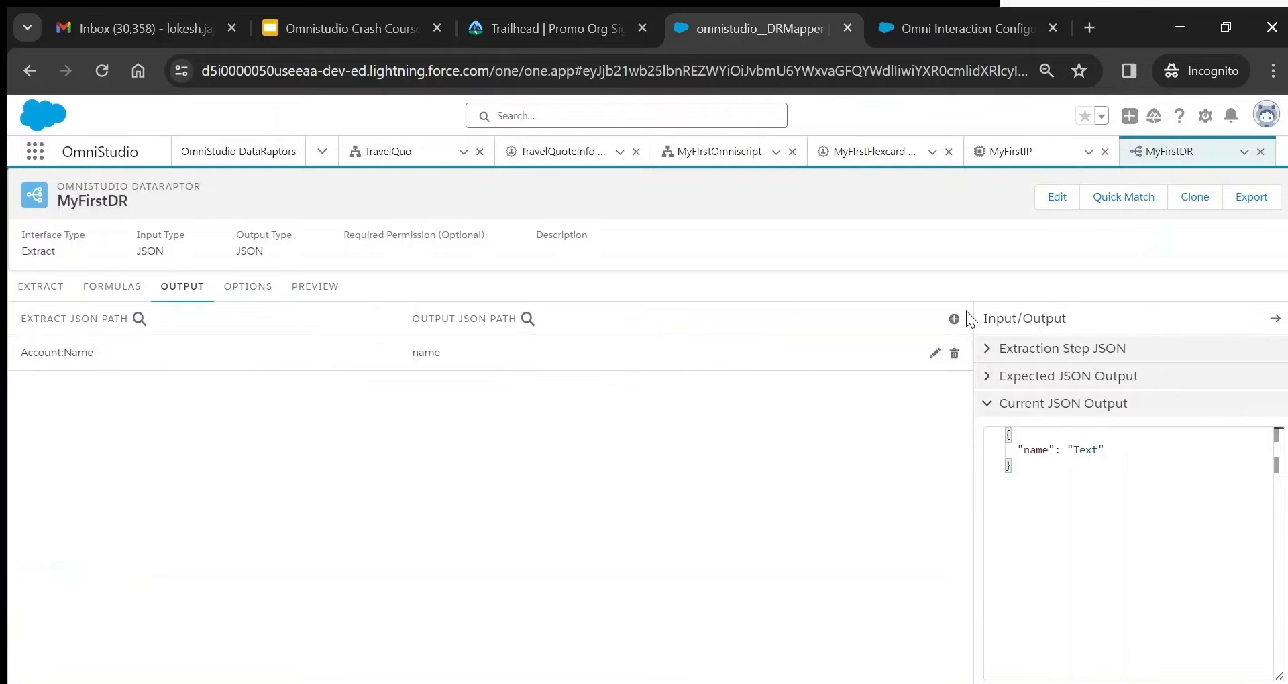
click(954, 319)
- Map Account:Phone in the second output mapping and check the preview response
text(Phone)
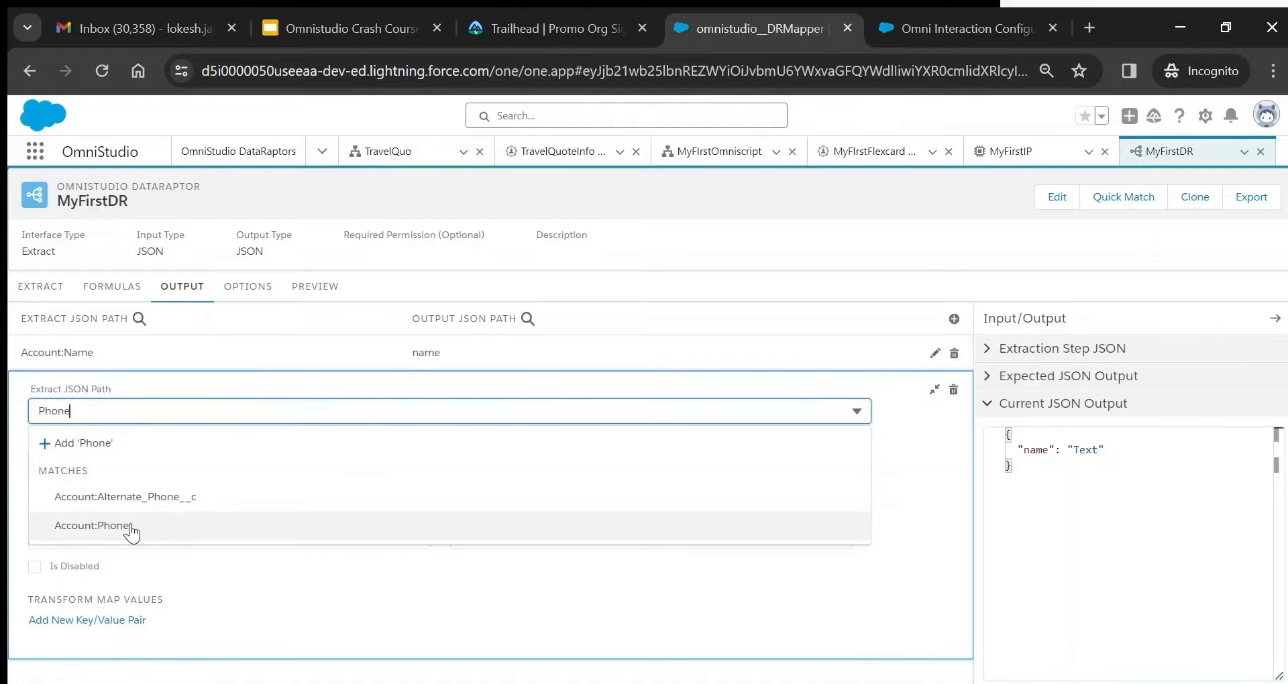
click(94, 526)
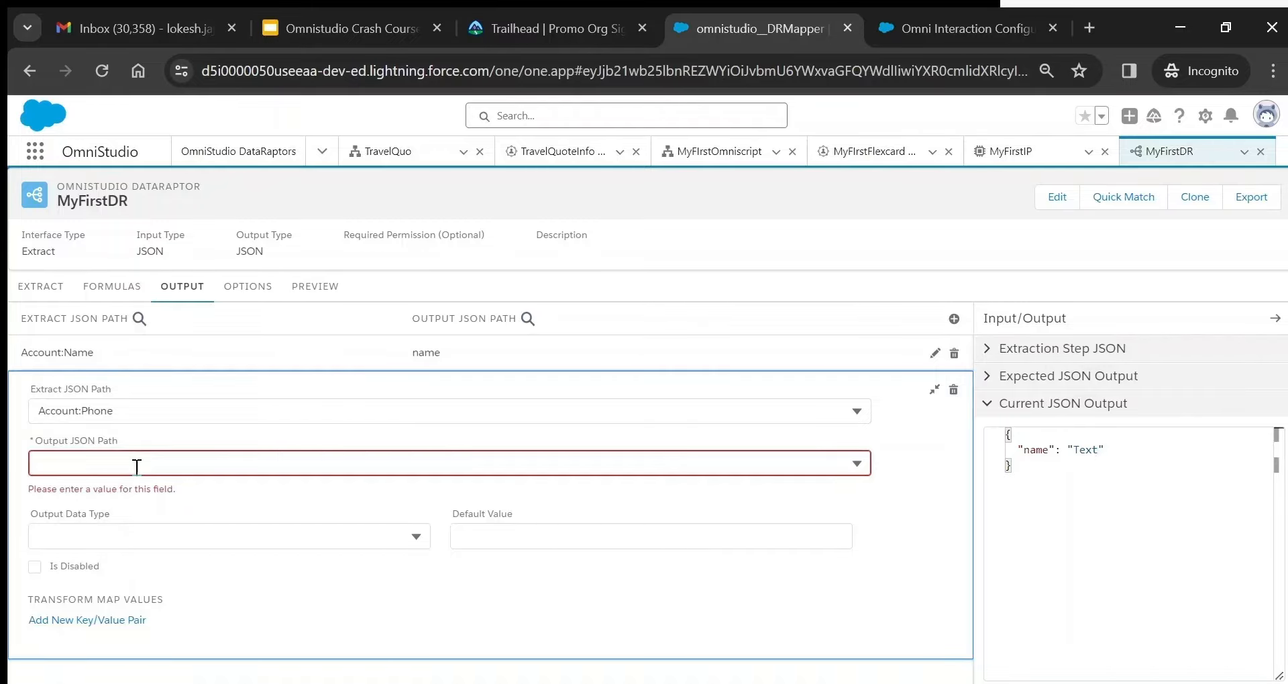
click(287, 669)
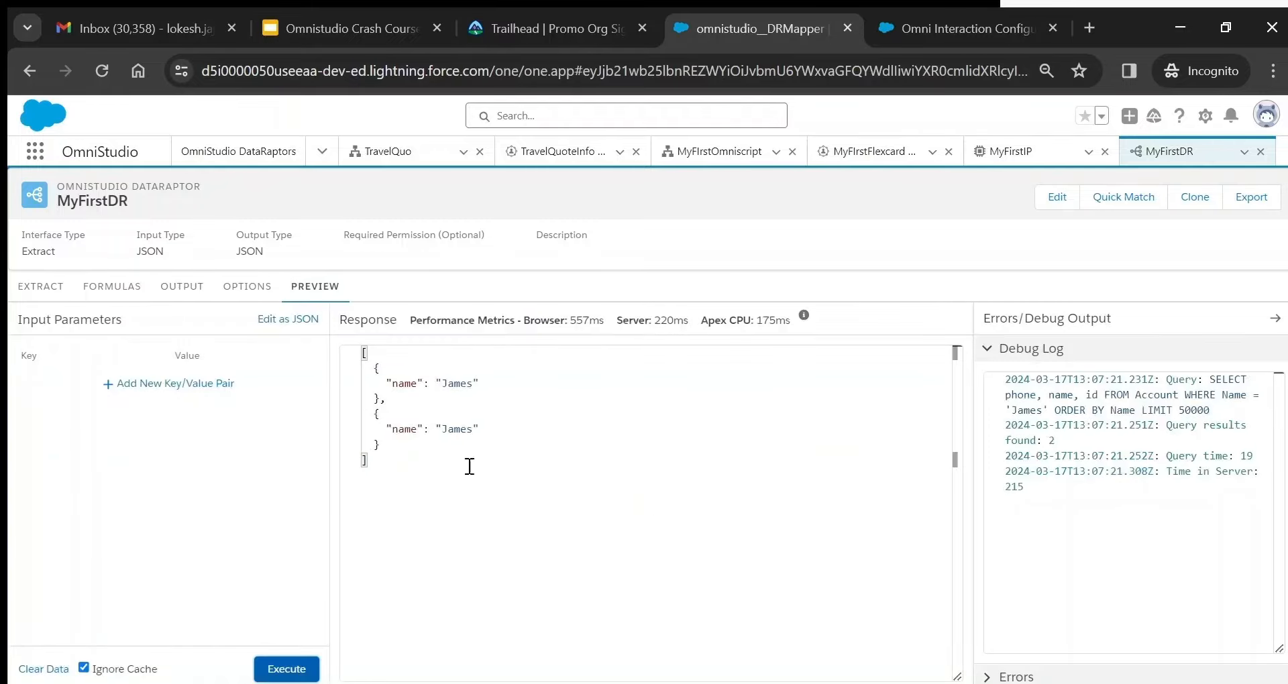
- Rerun the MyFirstDR preview, check the empty phone values in both James records, and view Options
click(280, 671)
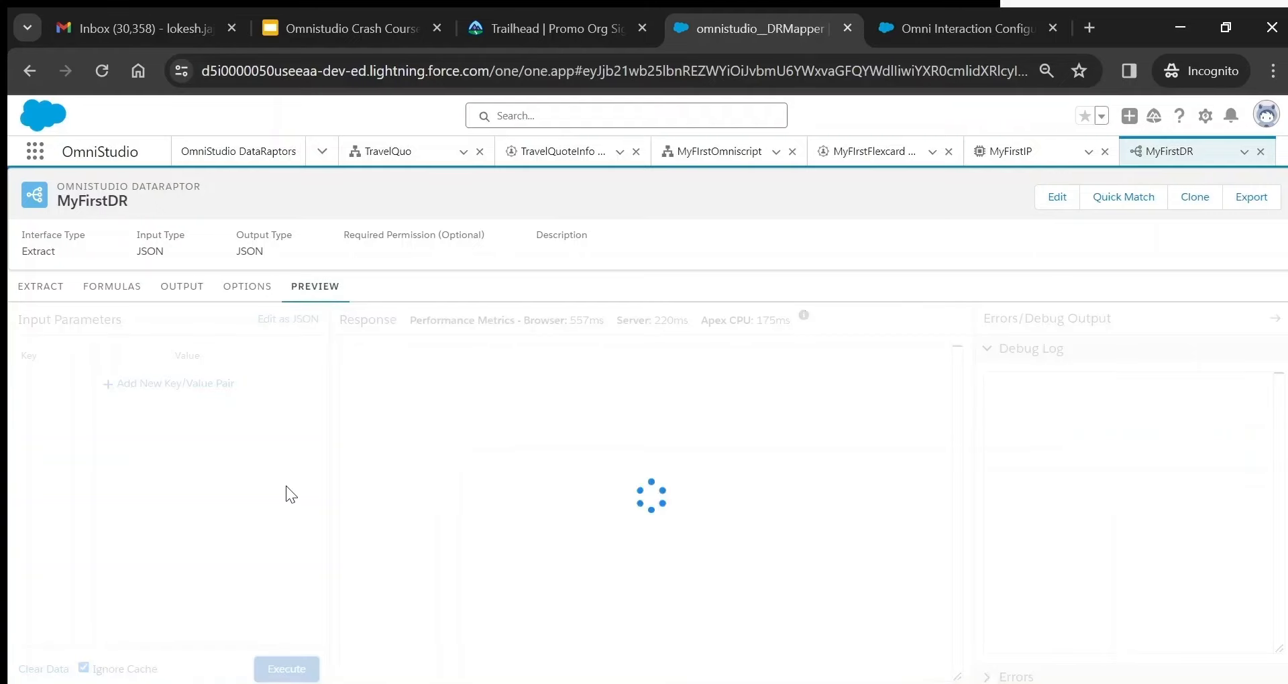
click(182, 287)
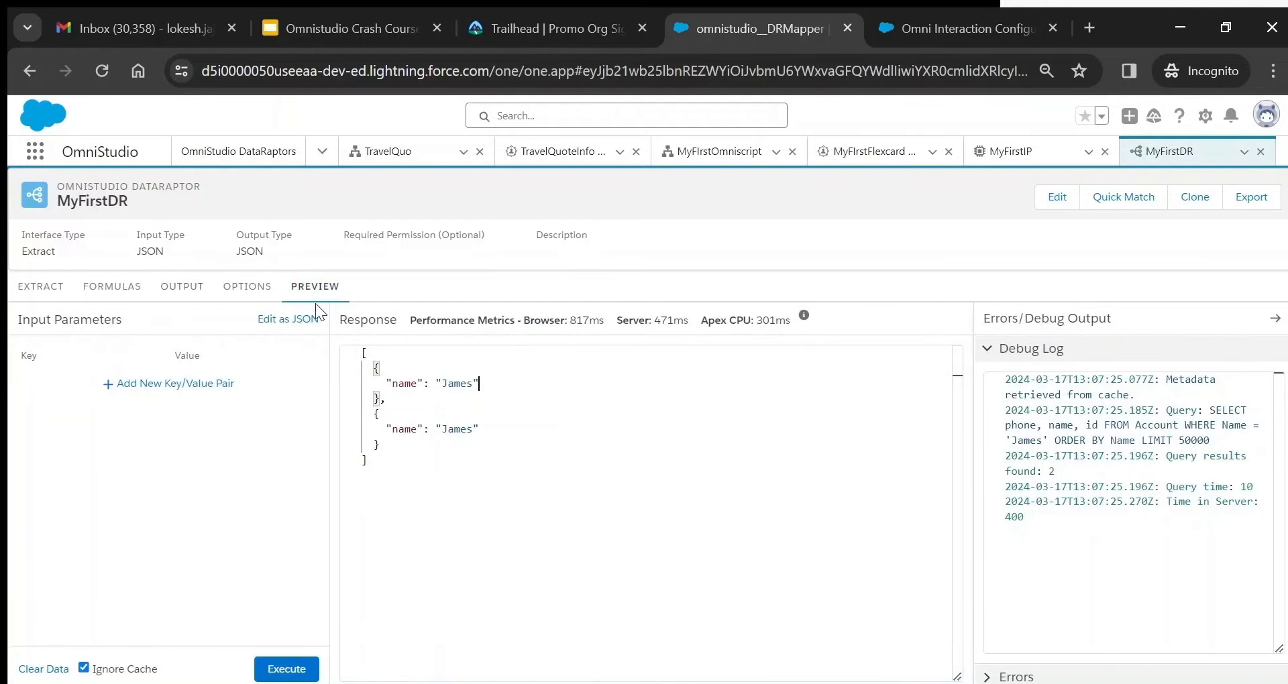
click(262, 291)
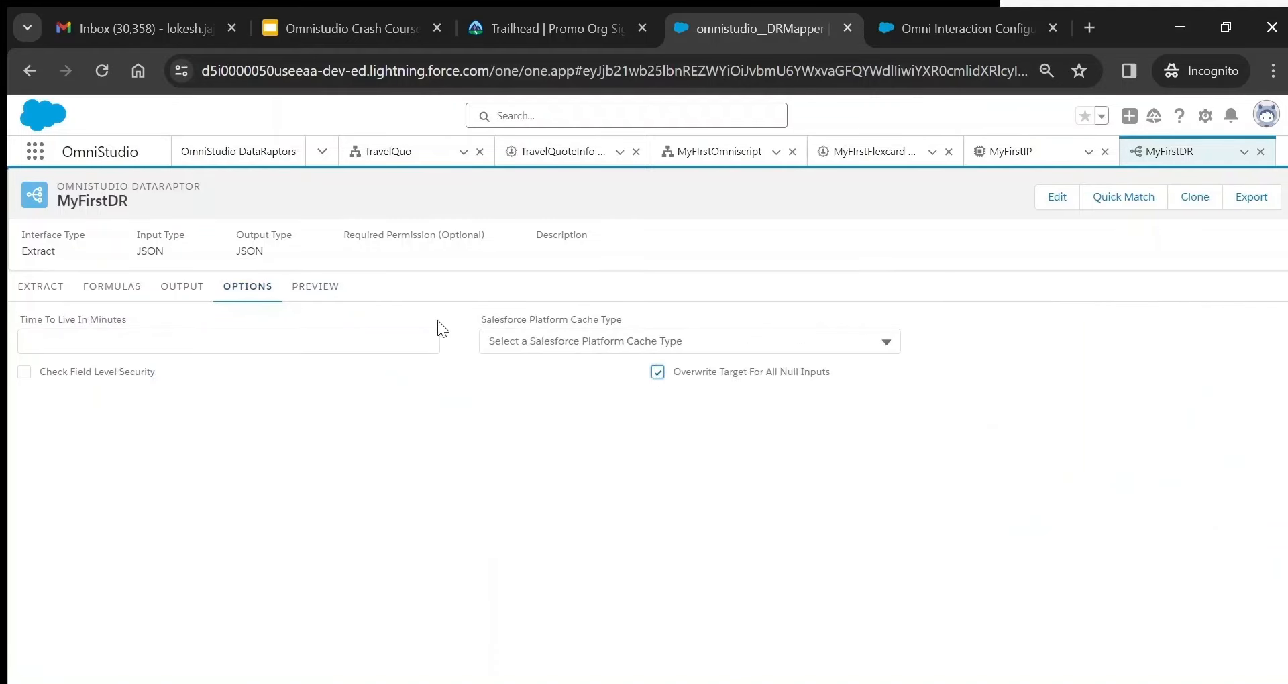
click(315, 287)
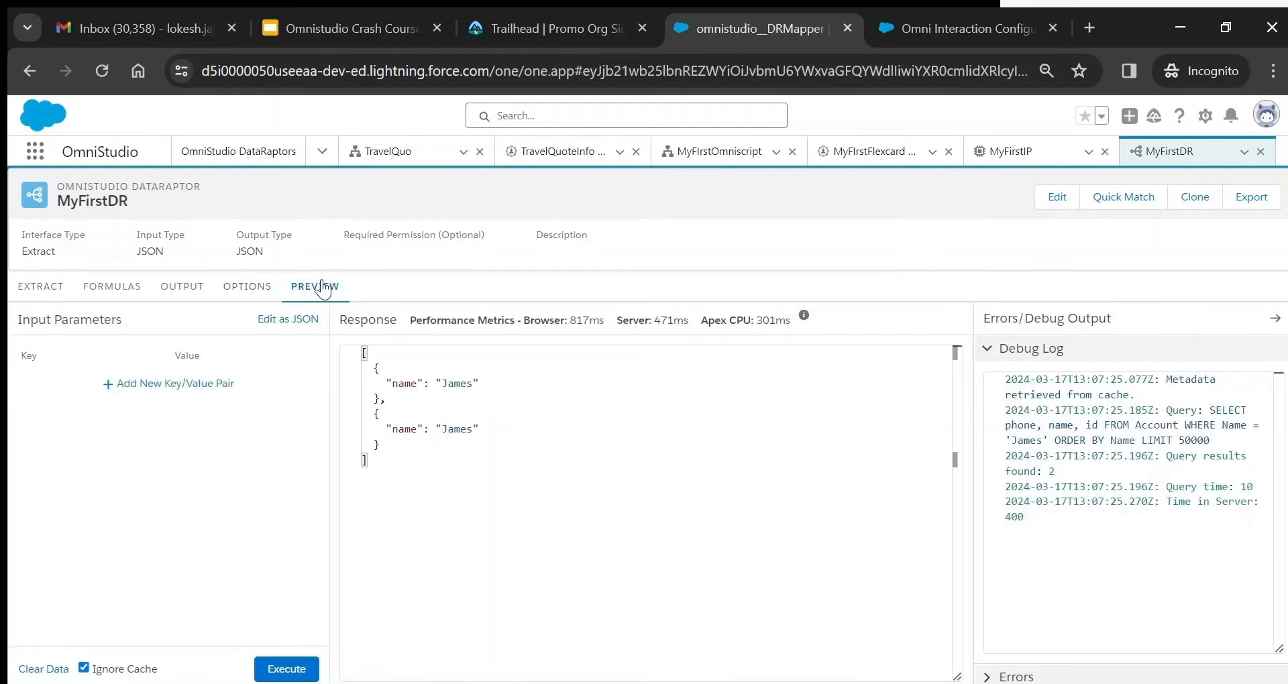
click(289, 669)
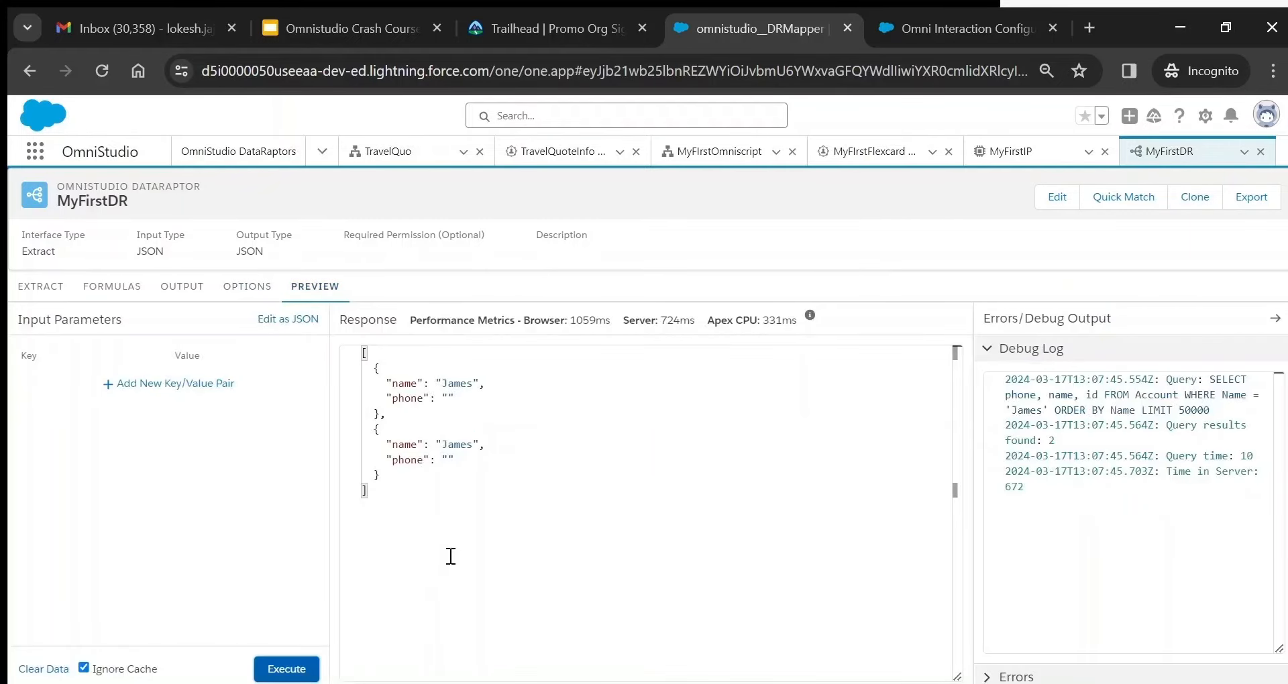
drag(387, 460, 475, 452)
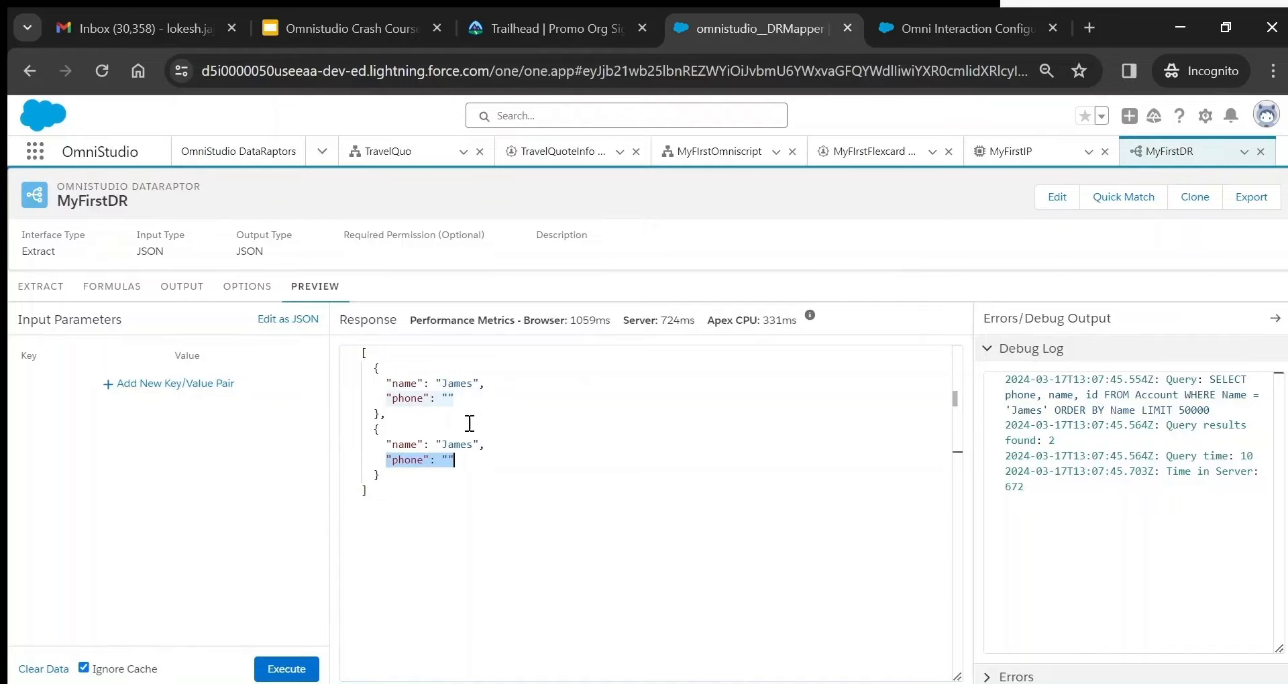
click(244, 294)
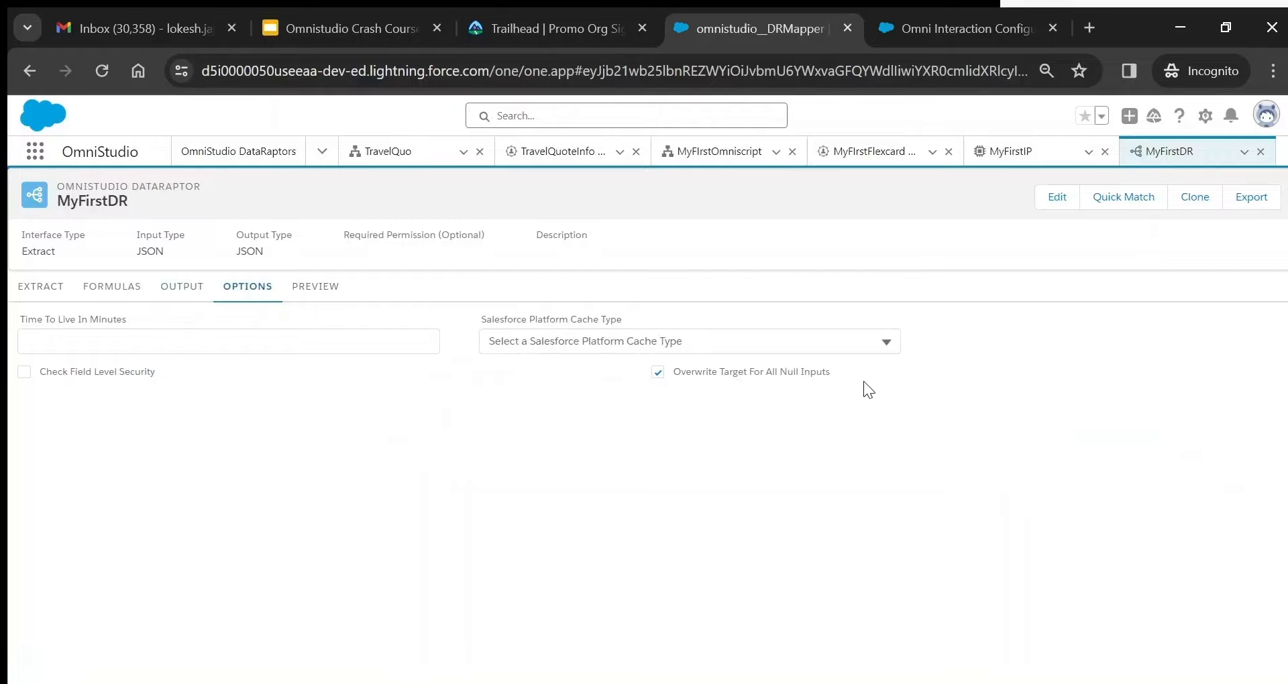
- Leave the slideshow and return to the TravelQuo OmniScript designer in Salesforce
click(305, 294)
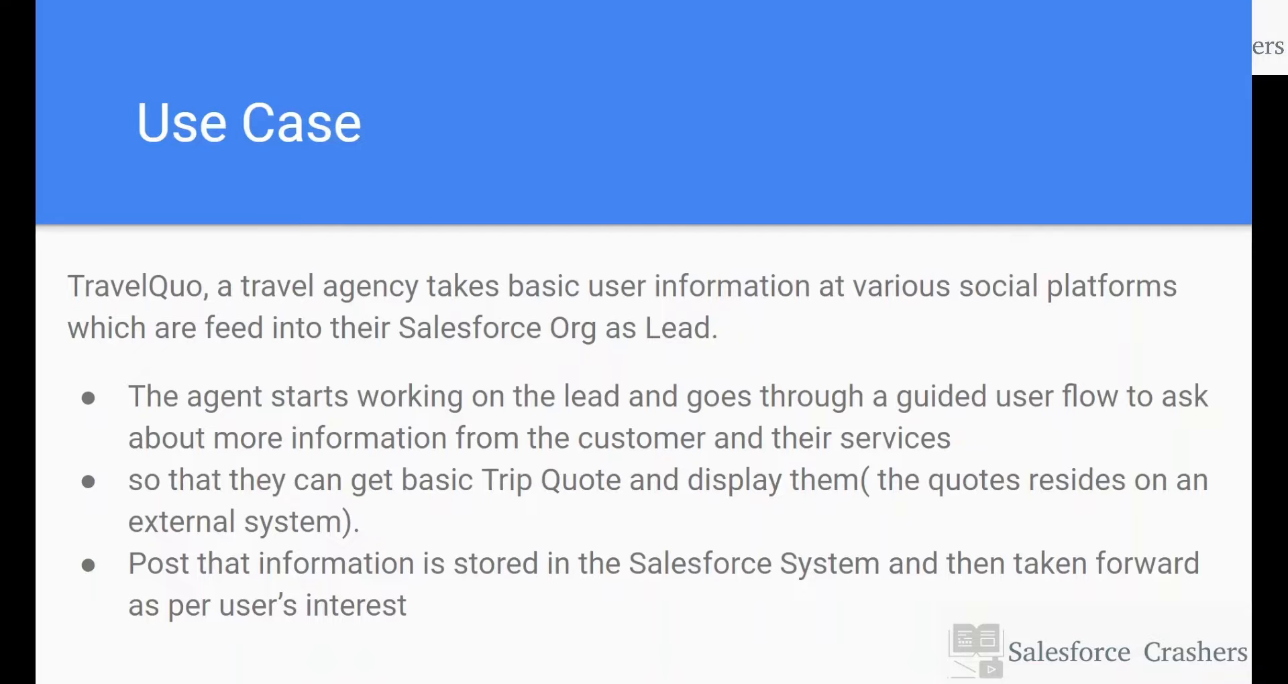
key(Escape)
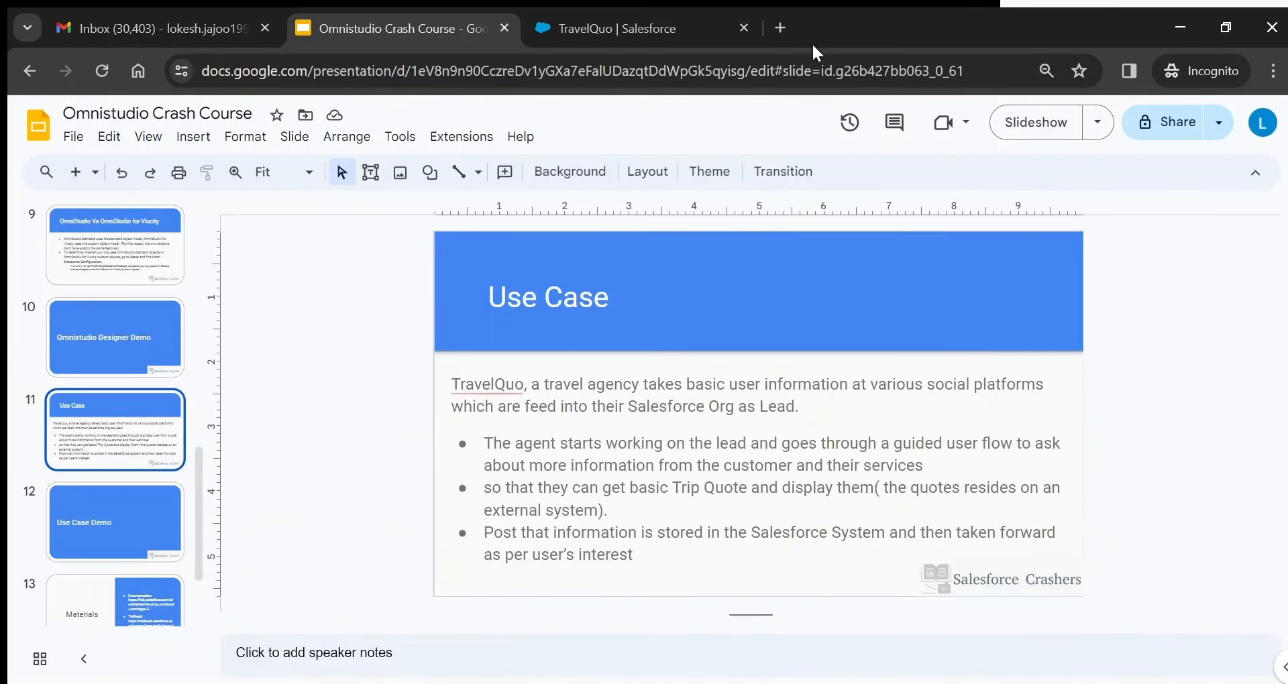
click(577, 30)
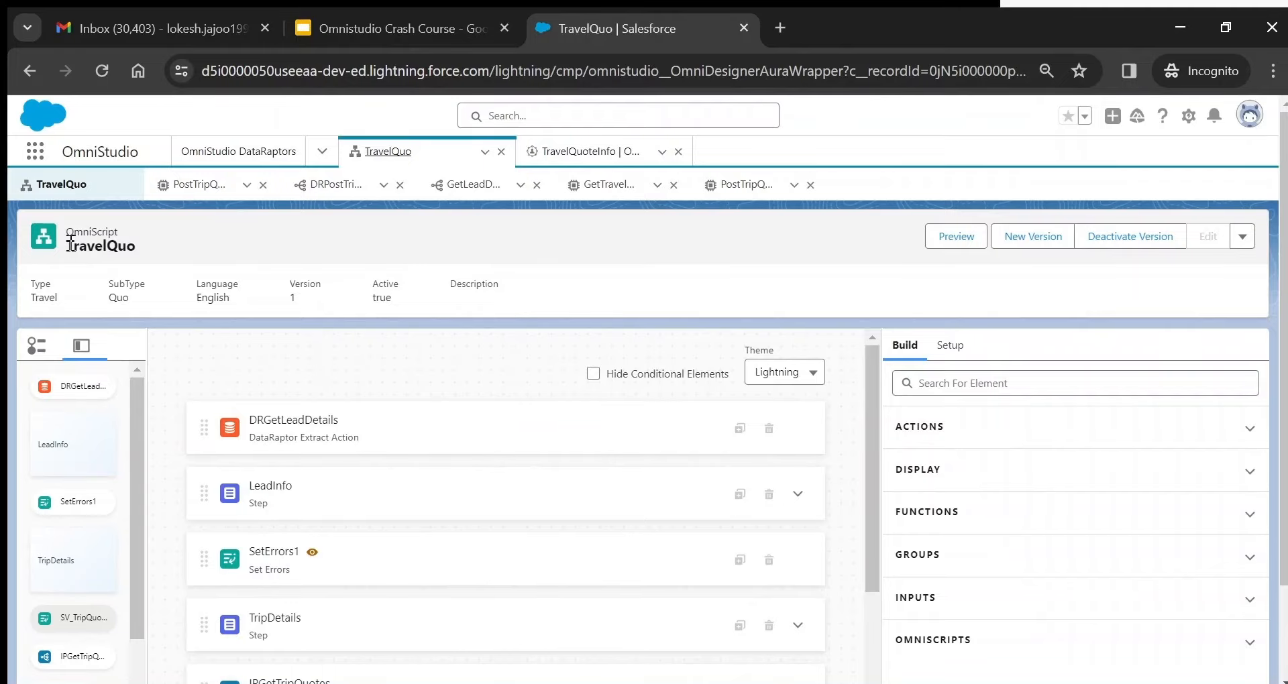
- Review TravelQuo's Type Travel and Language English, expand LeadInfo, and inspect its First Name field
double_click(35, 299)
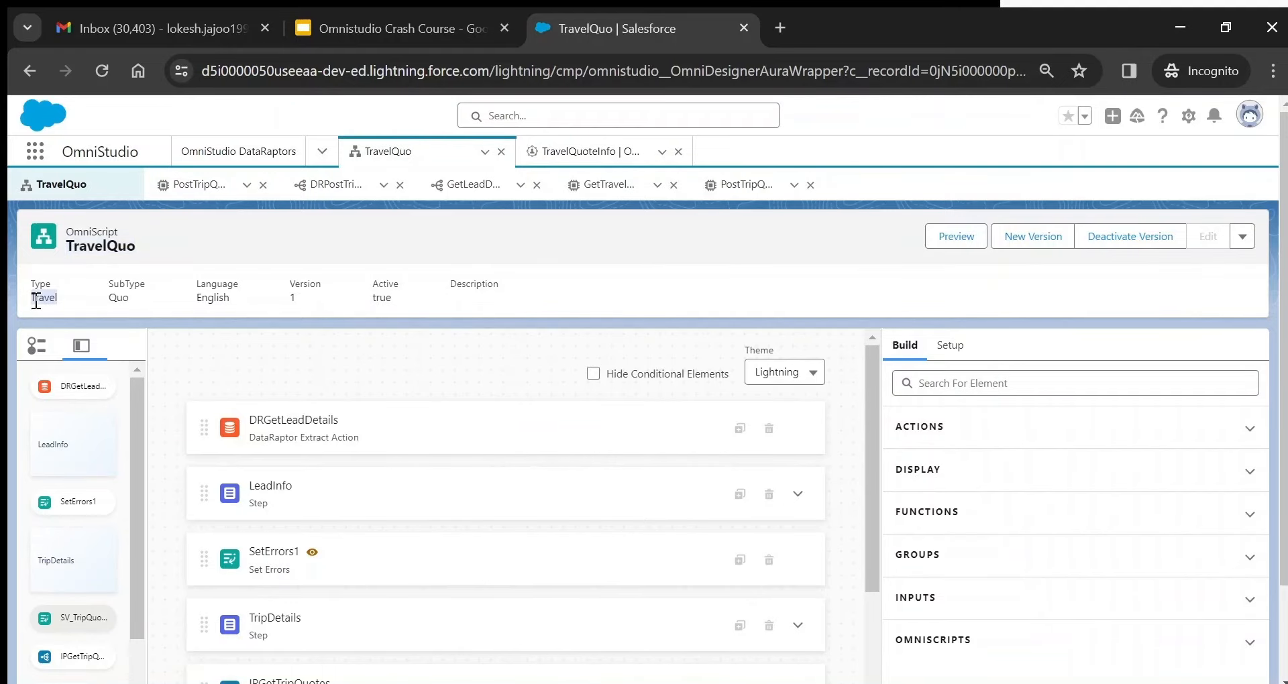
double_click(209, 298)
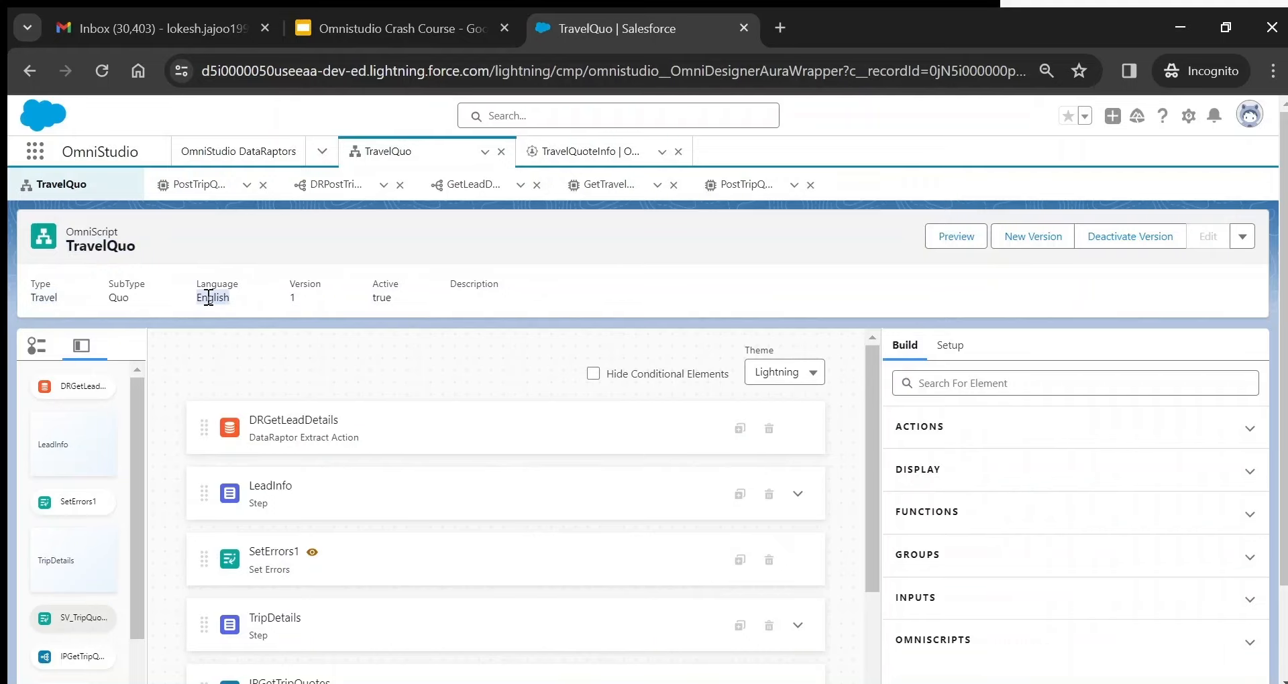
scroll(924, 335, down, 2)
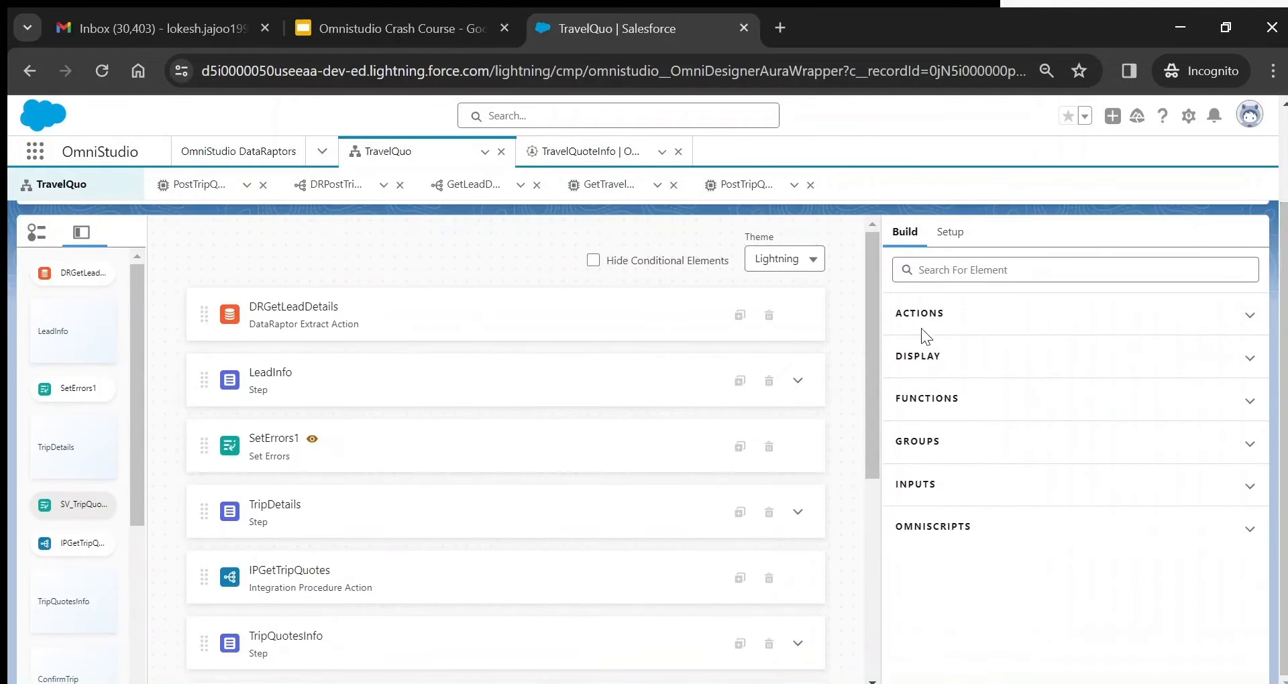
click(798, 381)
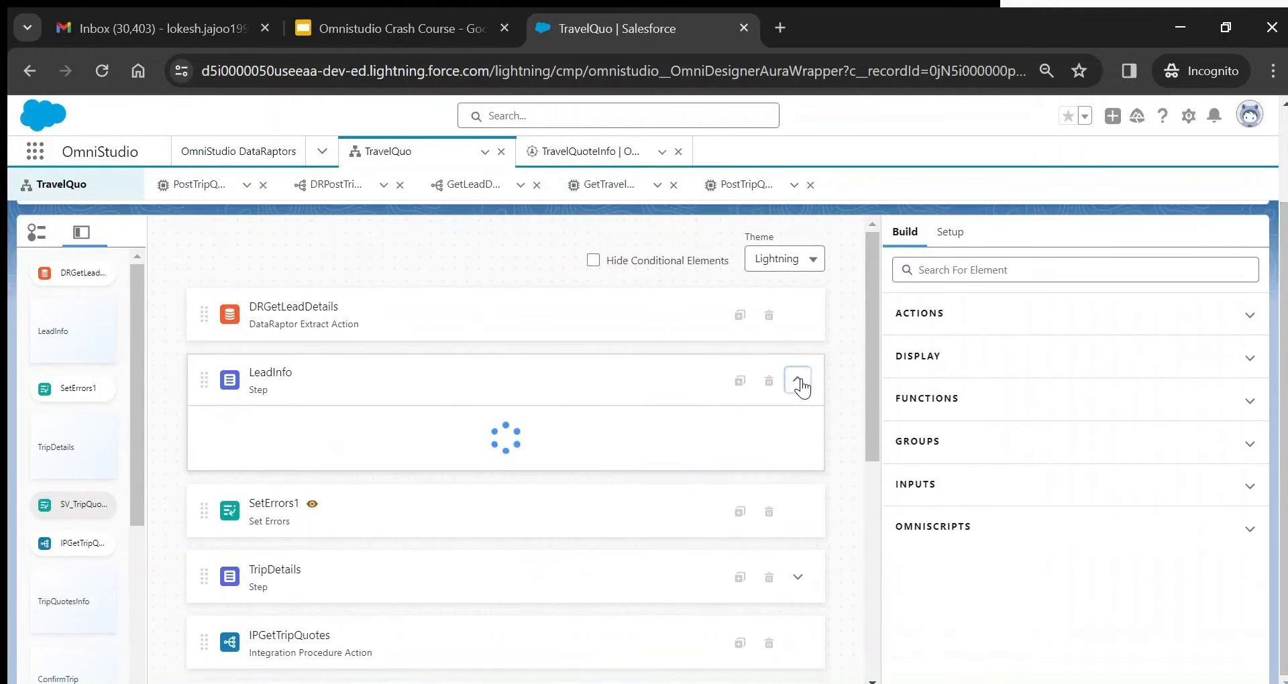
click(412, 397)
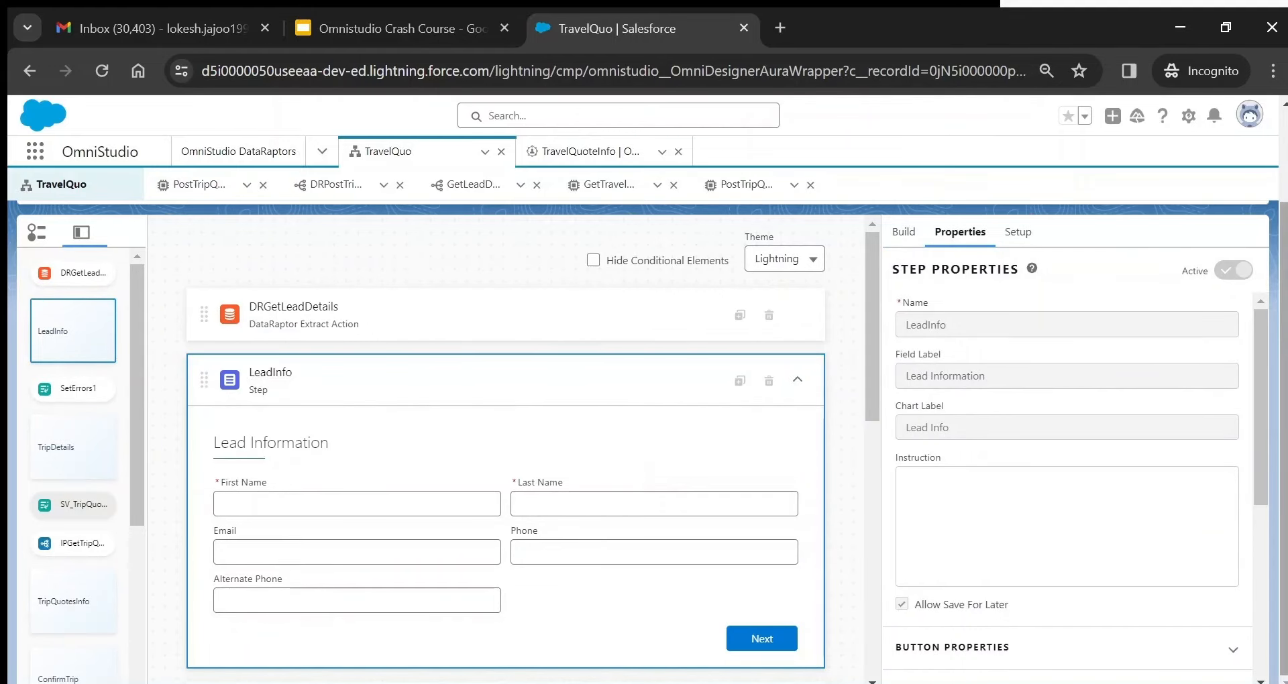
click(375, 497)
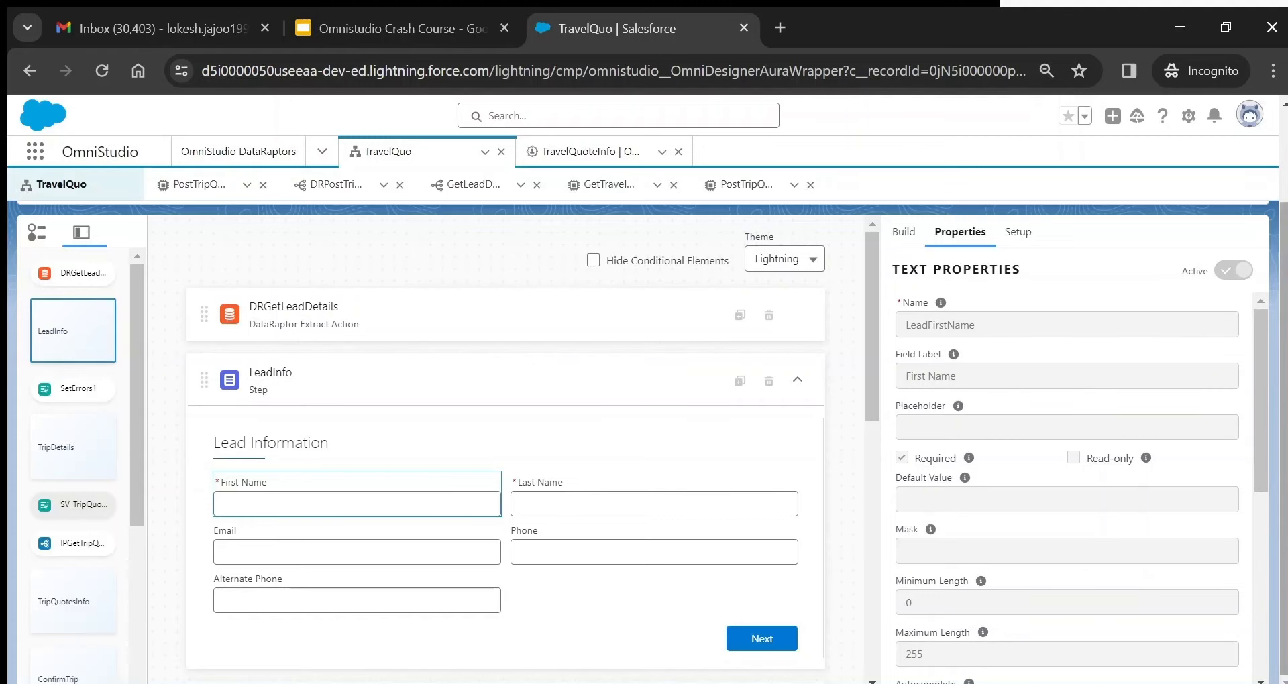
- Deactivate TravelQuo version 1 so the script can be edited
scroll(901, 314, up, 2)
click(1128, 239)
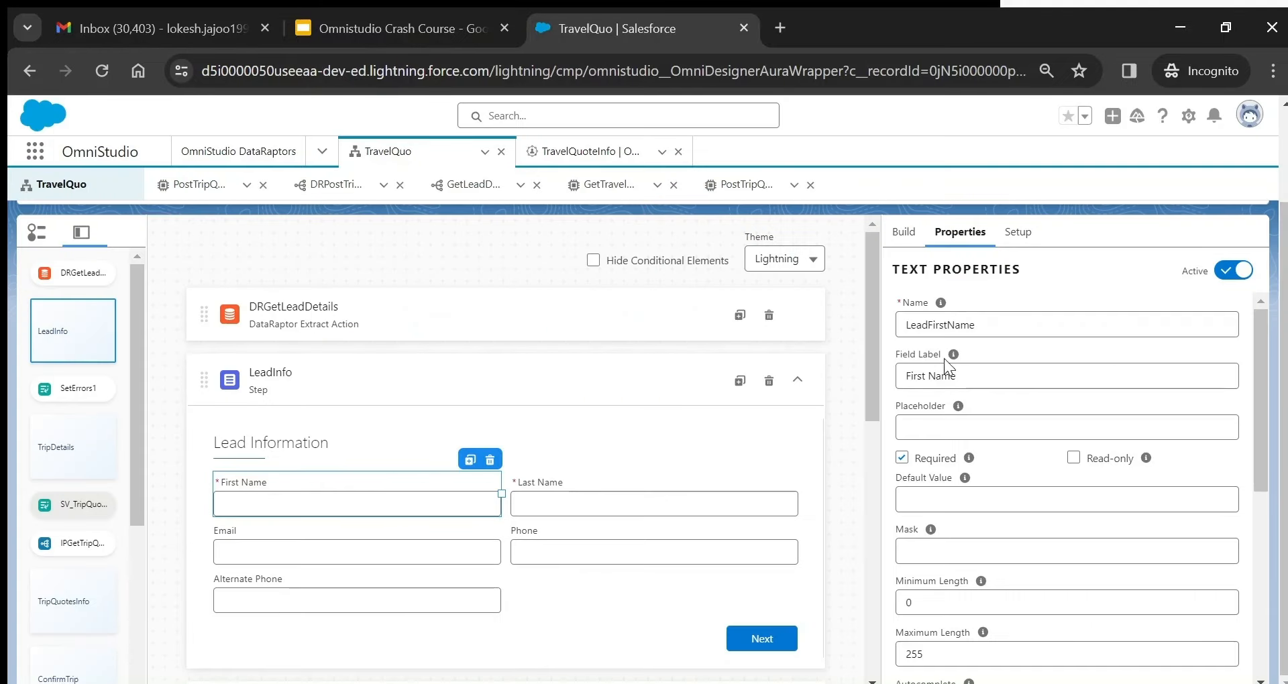
scroll(1284, 198, up, 2)
scroll(1284, 198, up, 1)
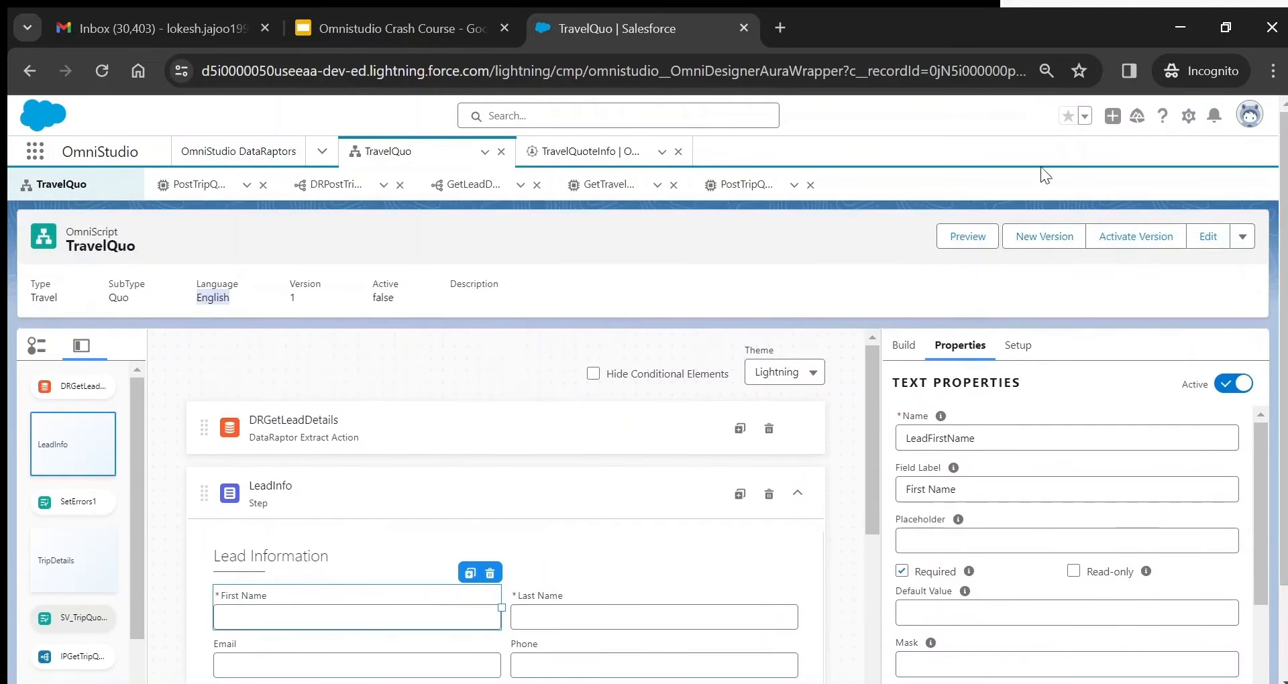
scroll(1284, 283, down, 2)
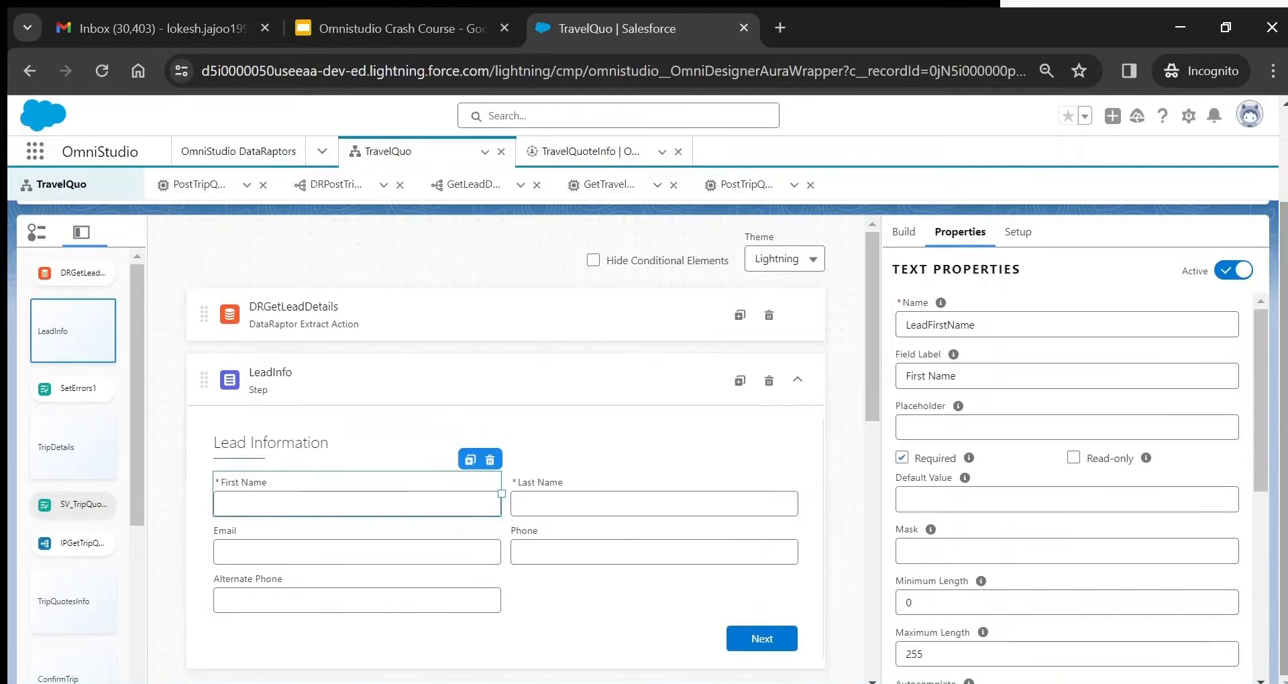
scroll(1284, 283, up, 2)
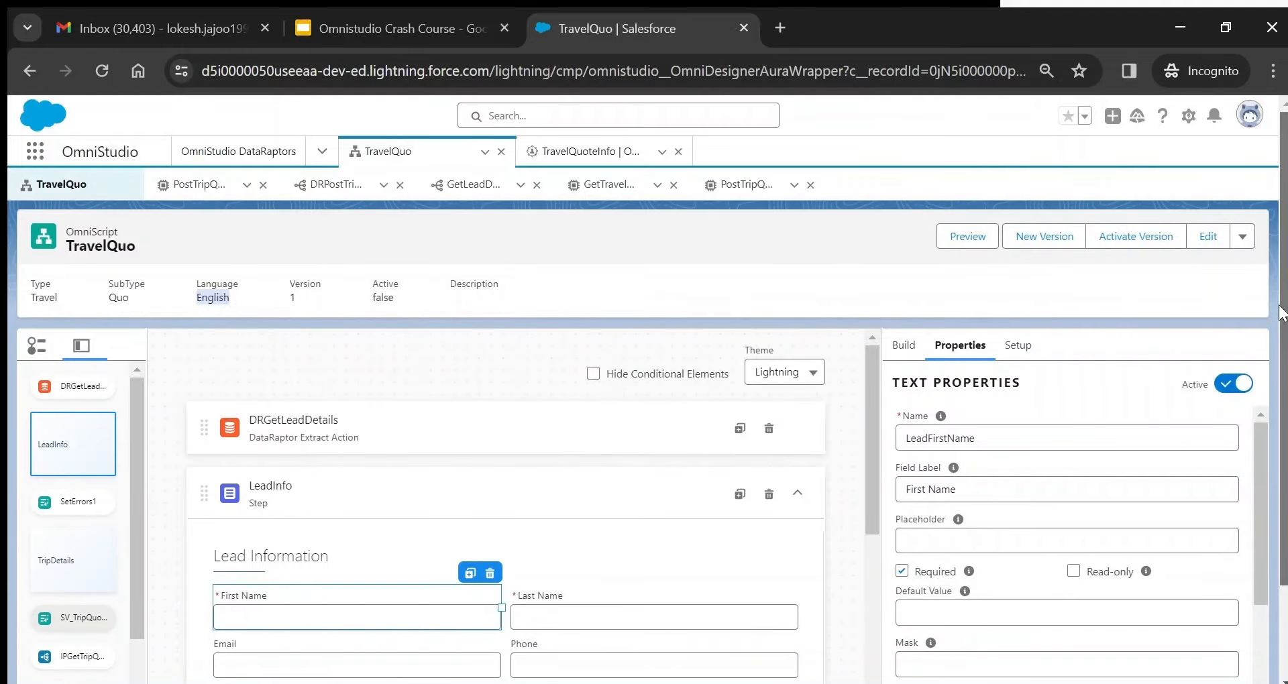
scroll(1284, 349, down, 1)
scroll(1284, 349, down, 2)
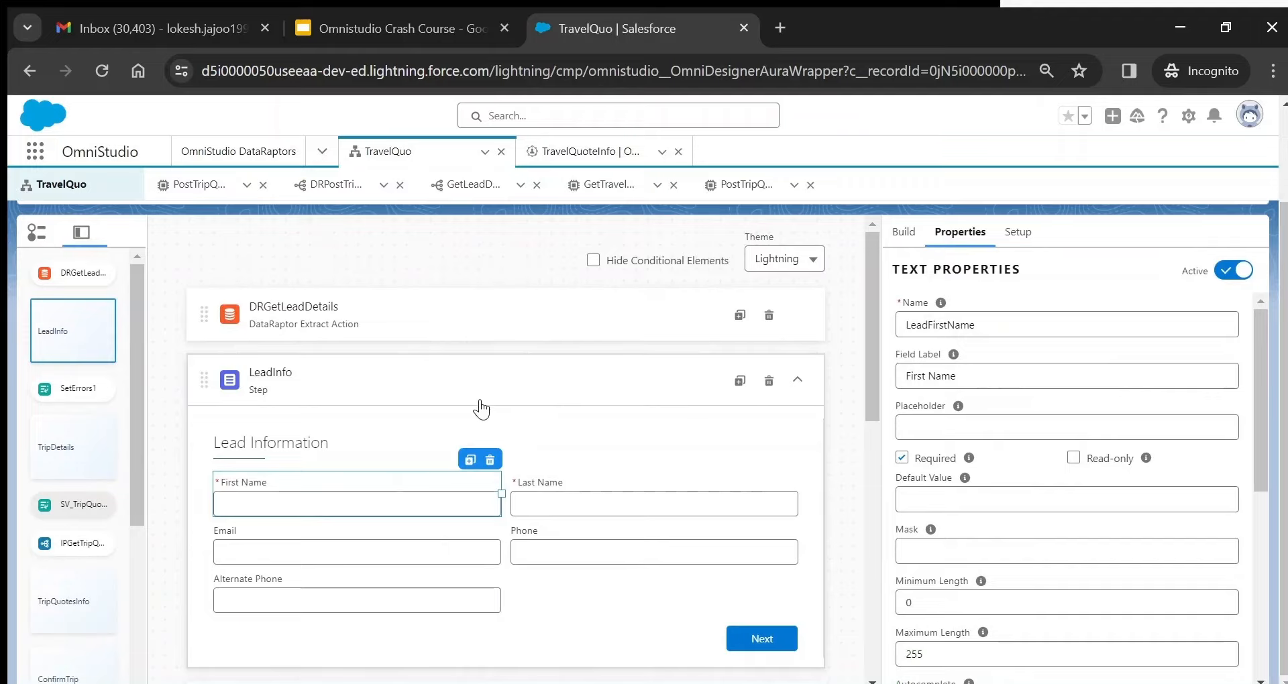
- Review the LeadInfo step name, its Lead Info chart label, and the Setup step chart options
click(338, 359)
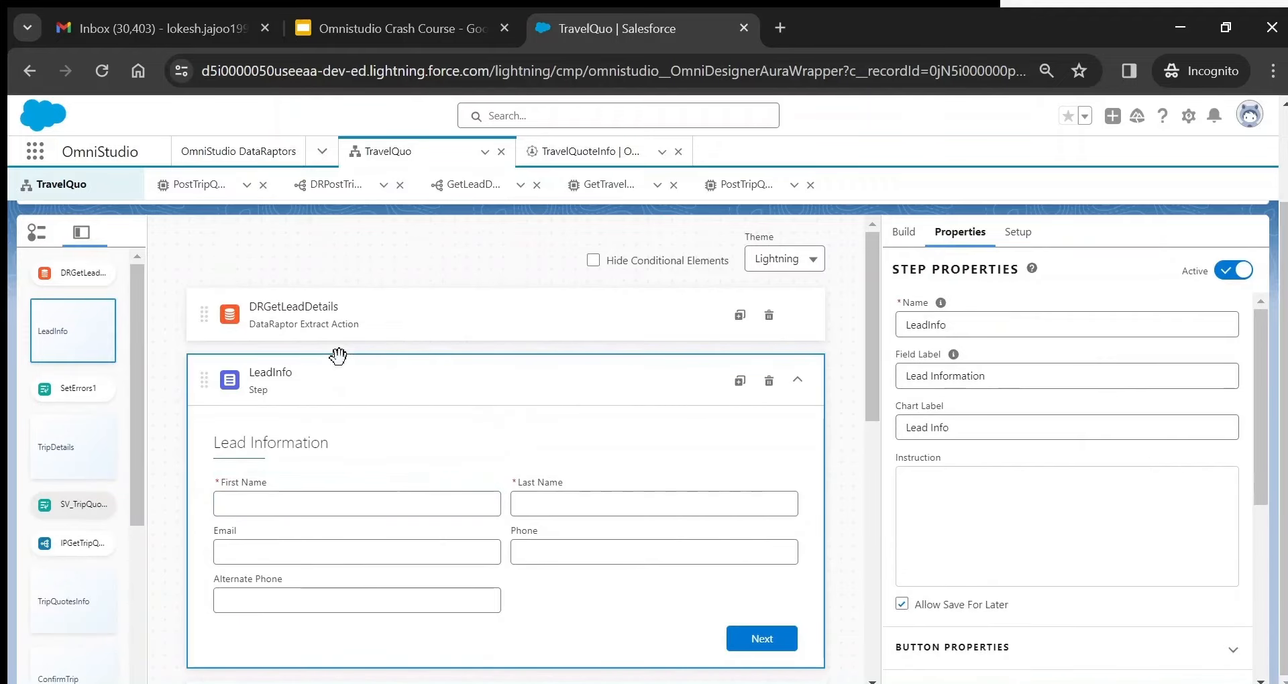
double_click(933, 328)
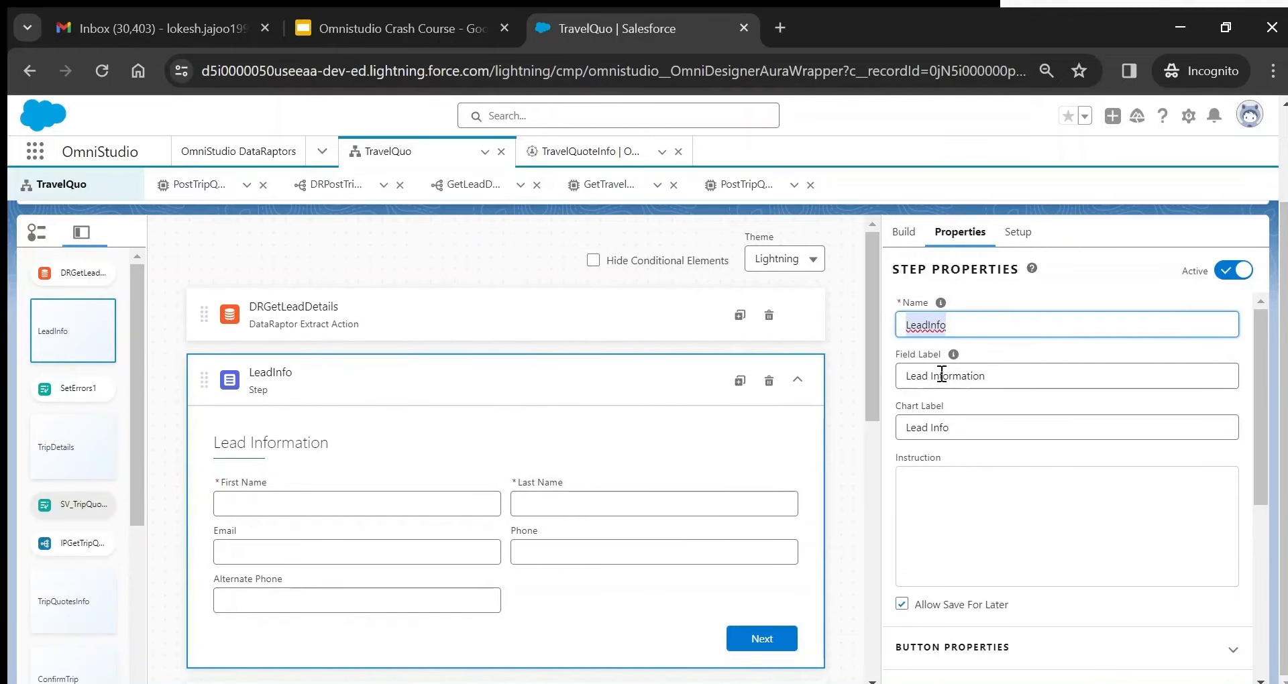
triple_click(907, 427)
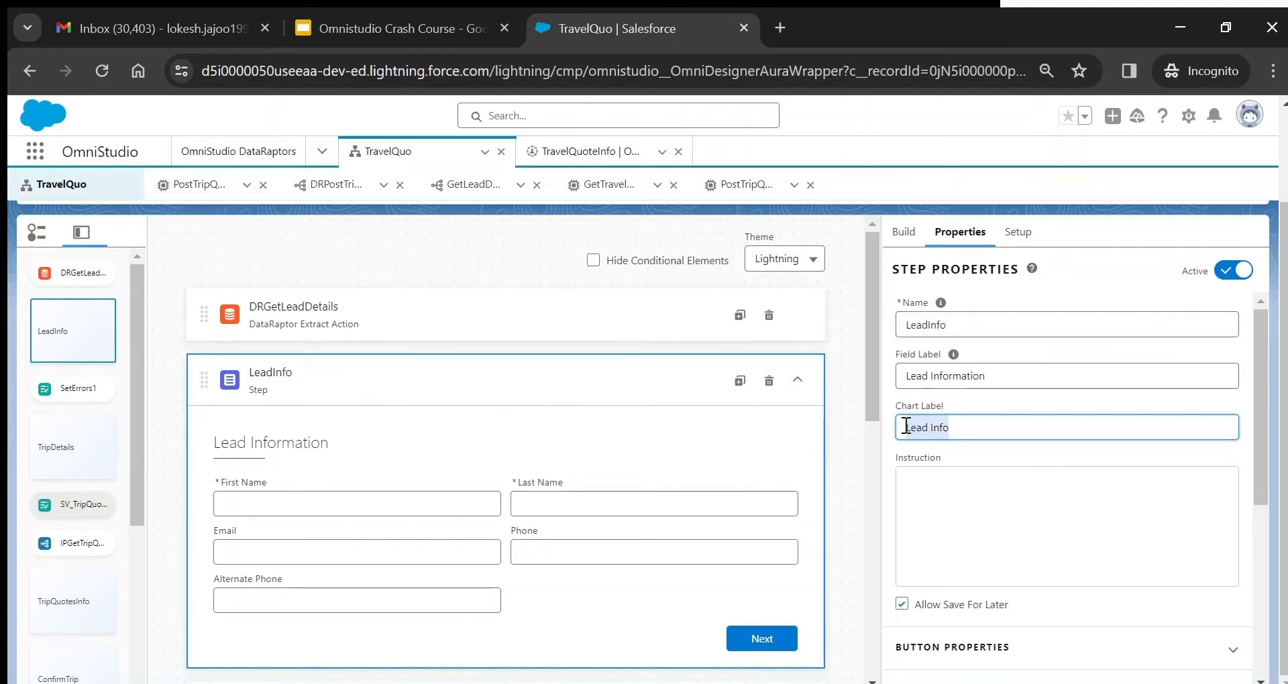
click(1015, 235)
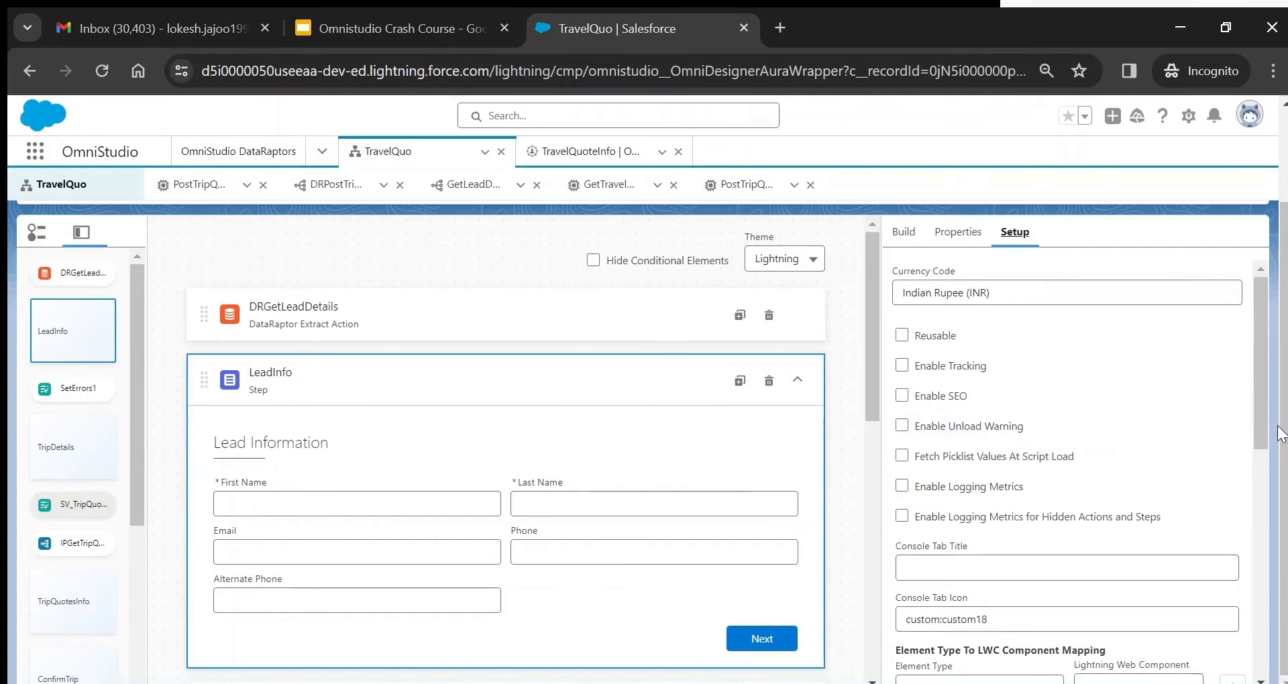
drag(1259, 372, 1265, 478)
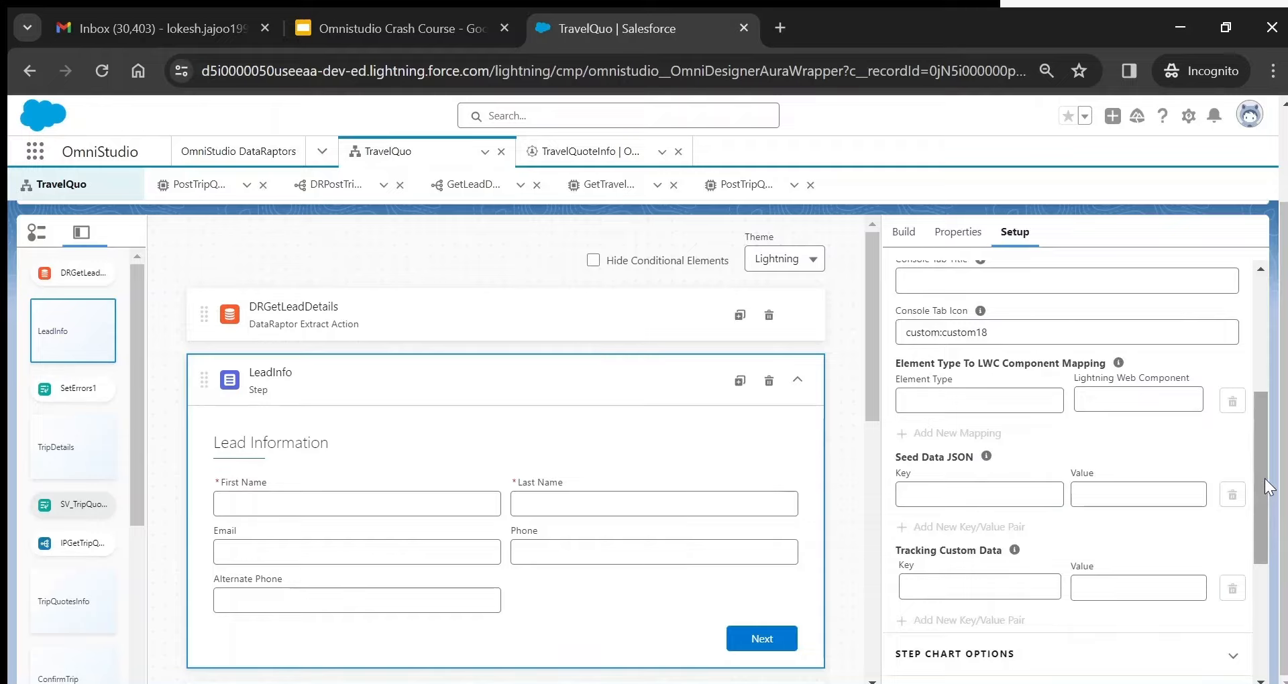
drag(1262, 477, 1262, 561)
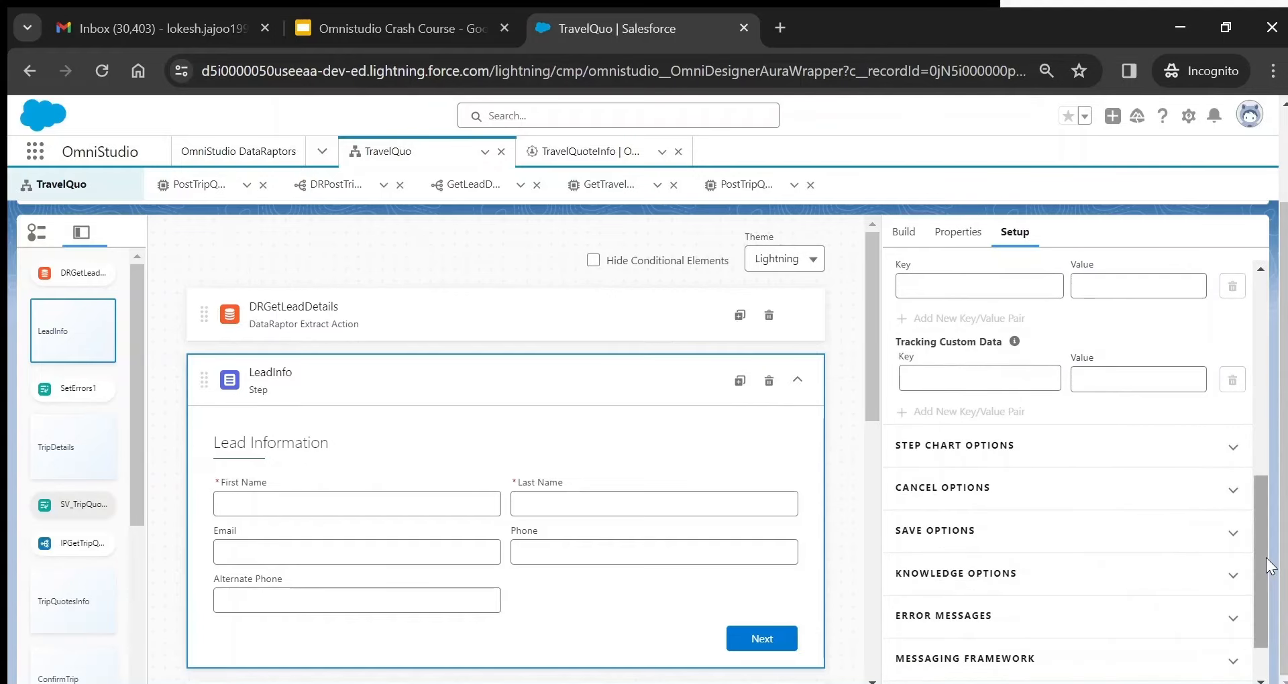
click(1025, 445)
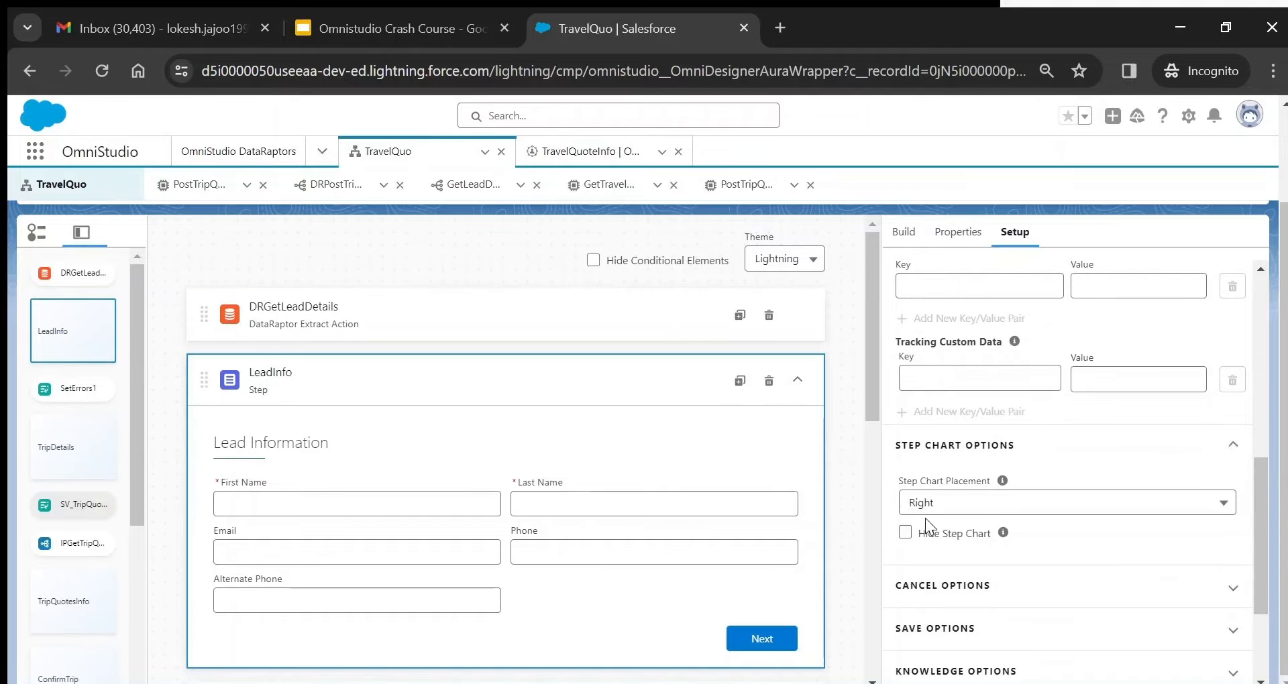
- Recheck the Lead Info chart label in the step properties and select the First Name field
click(958, 232)
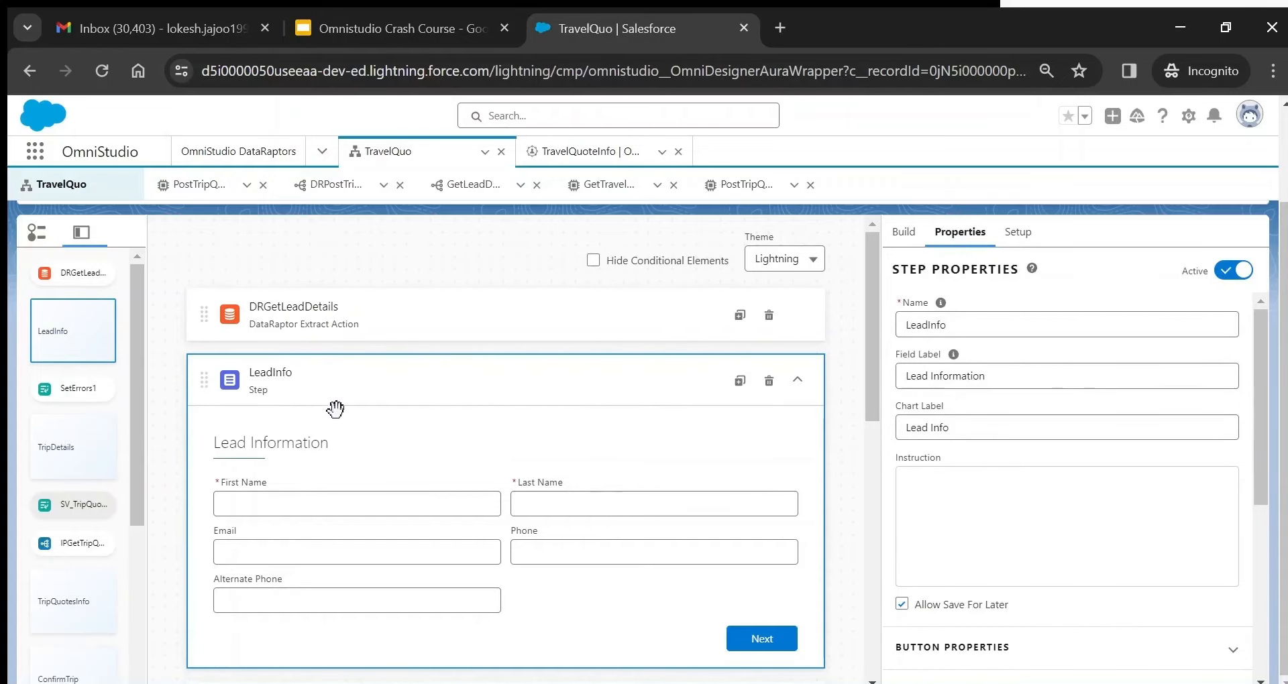
drag(983, 424, 899, 435)
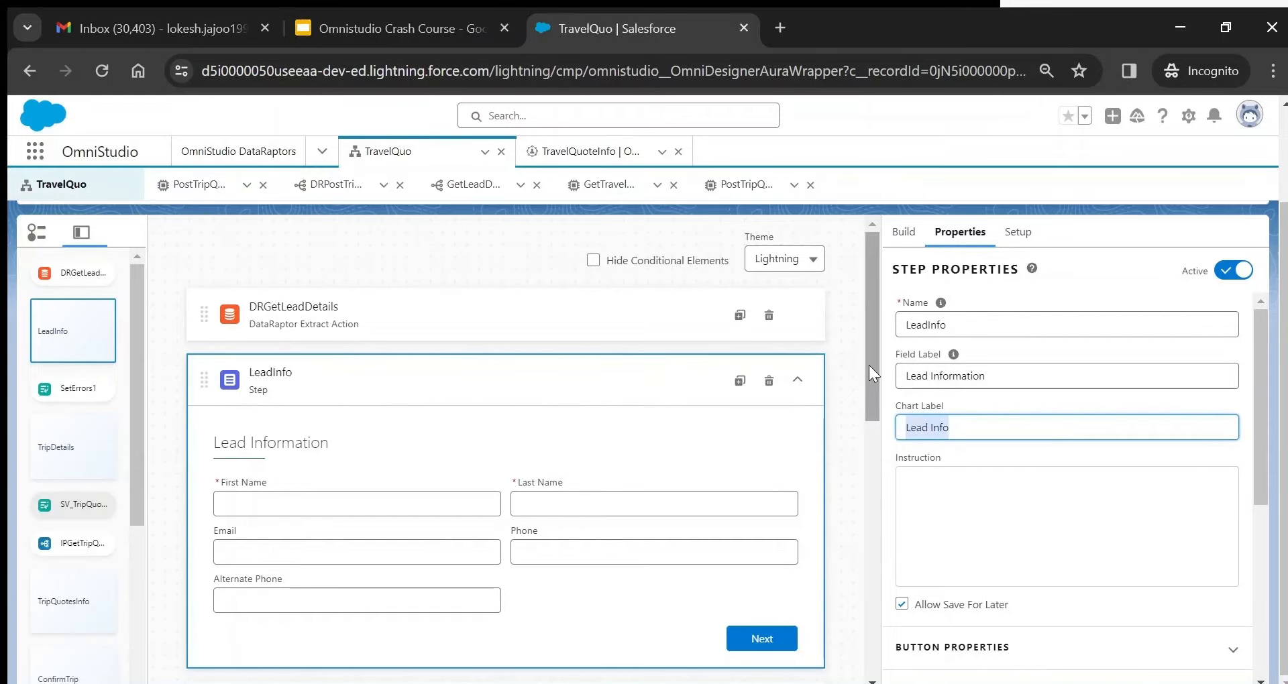
drag(868, 365, 867, 401)
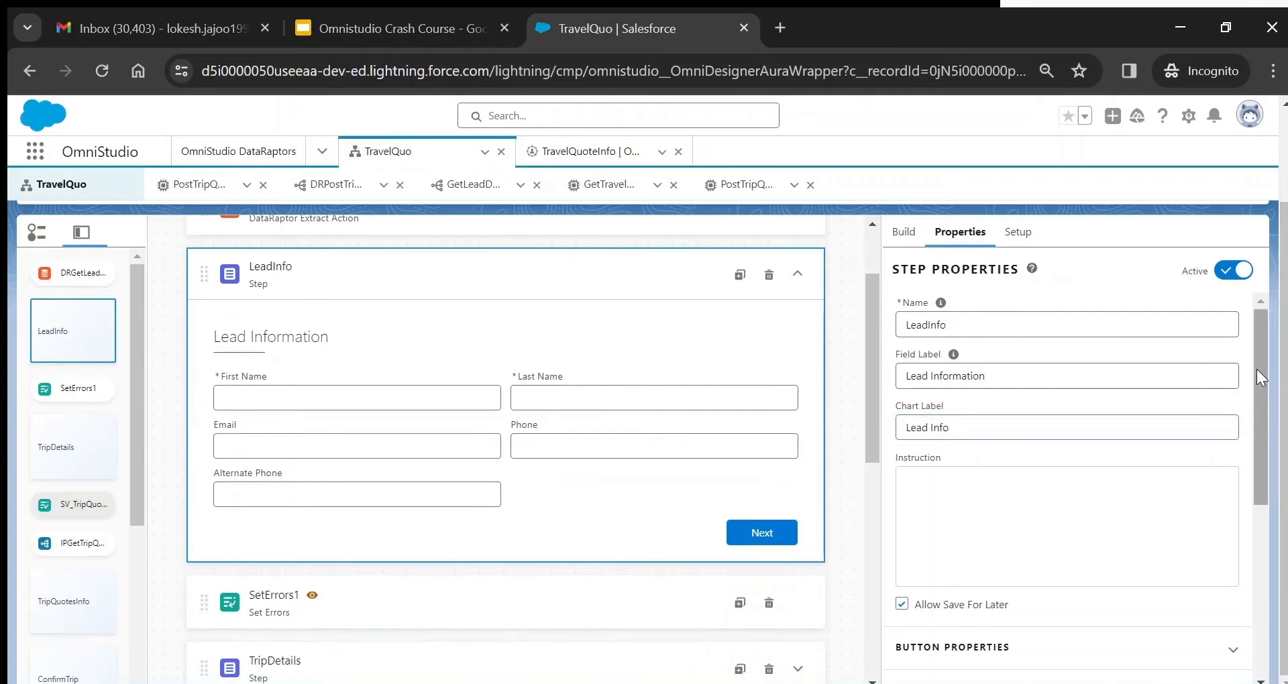
click(302, 388)
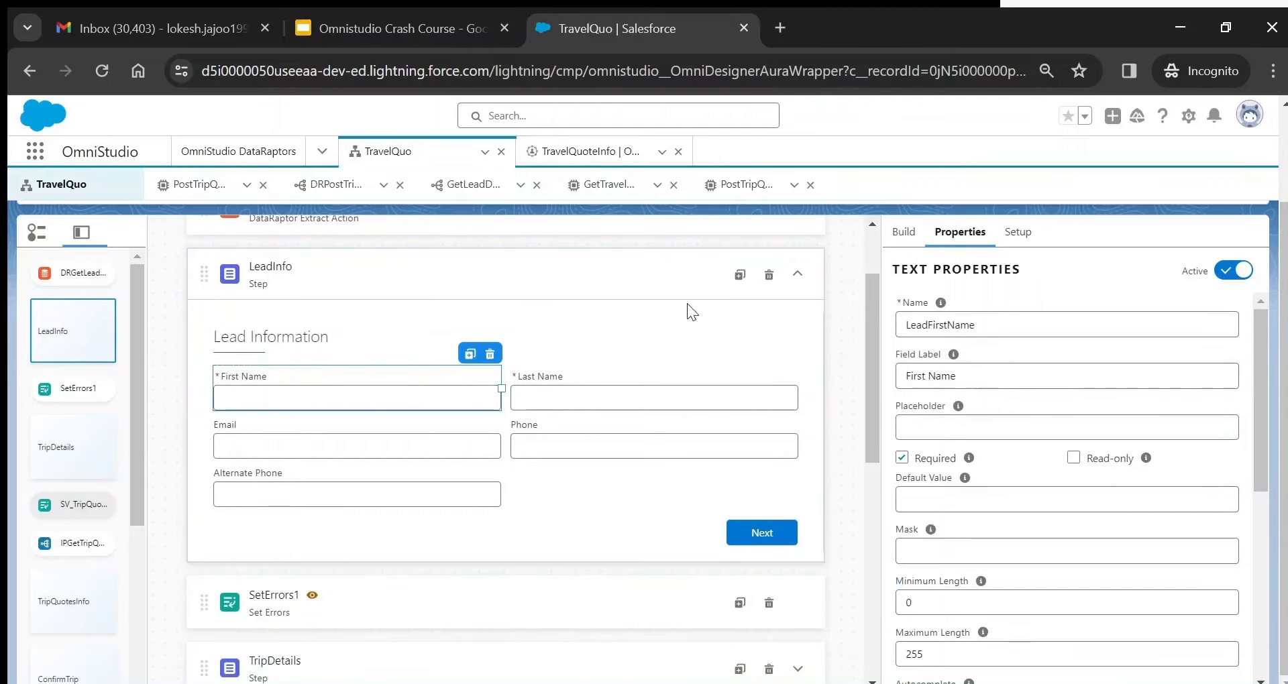
- Search the element list for 'text', then confirm First Name's element name LeadFirstName
click(902, 232)
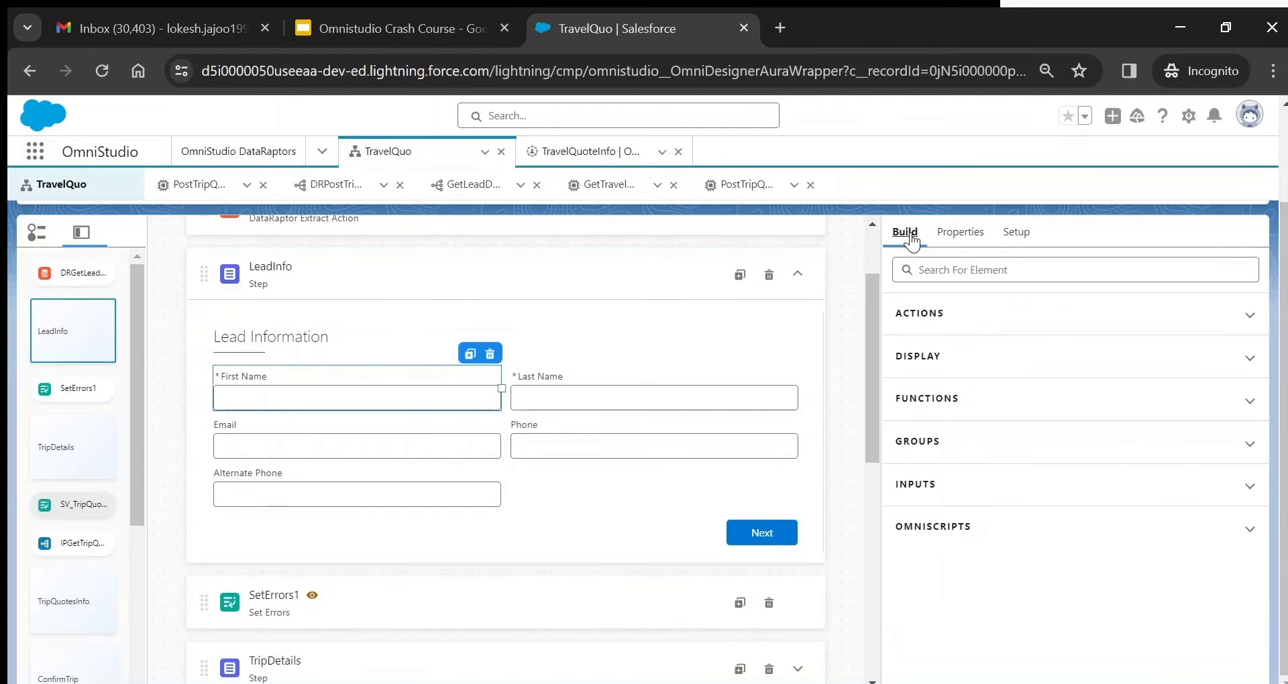
click(938, 272)
text(text)
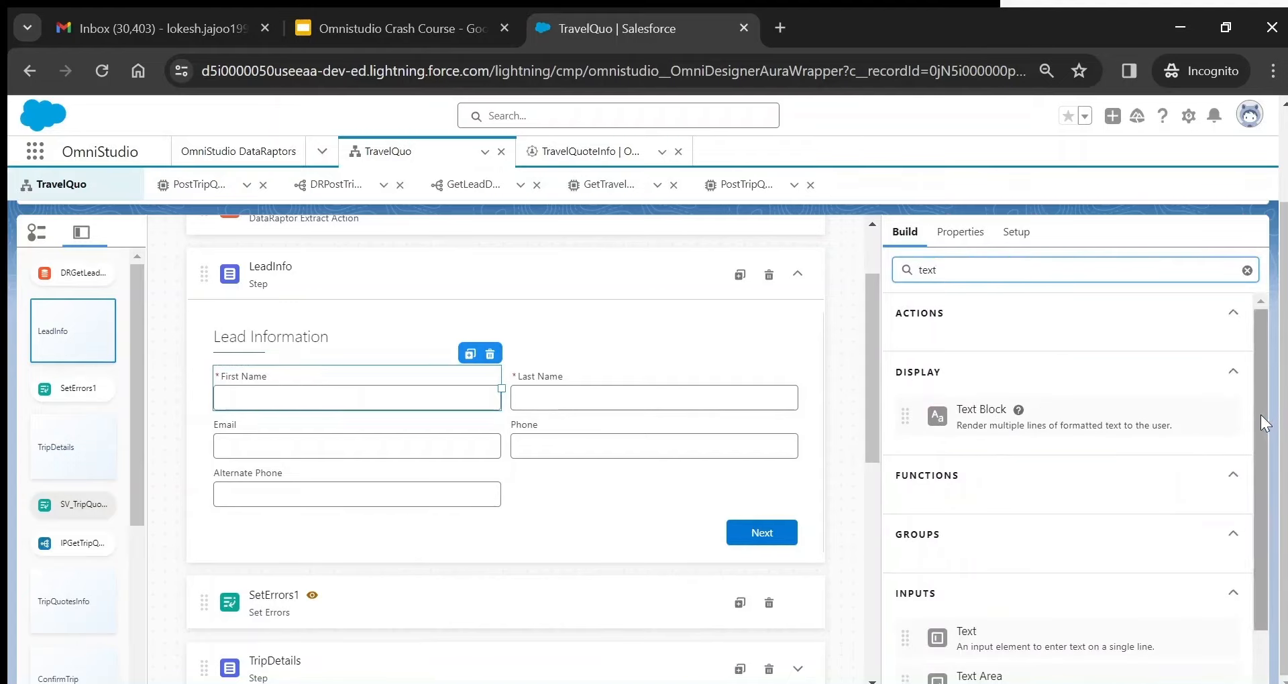
drag(1261, 420, 1258, 515)
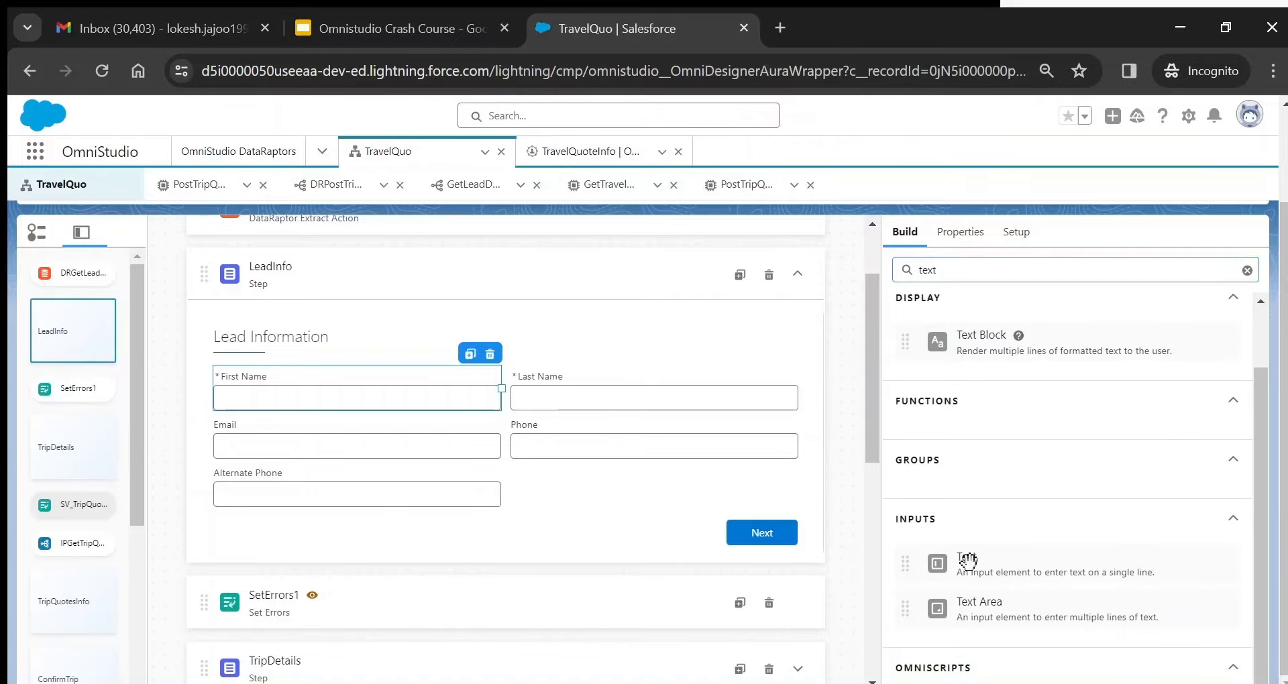
click(960, 232)
double_click(956, 324)
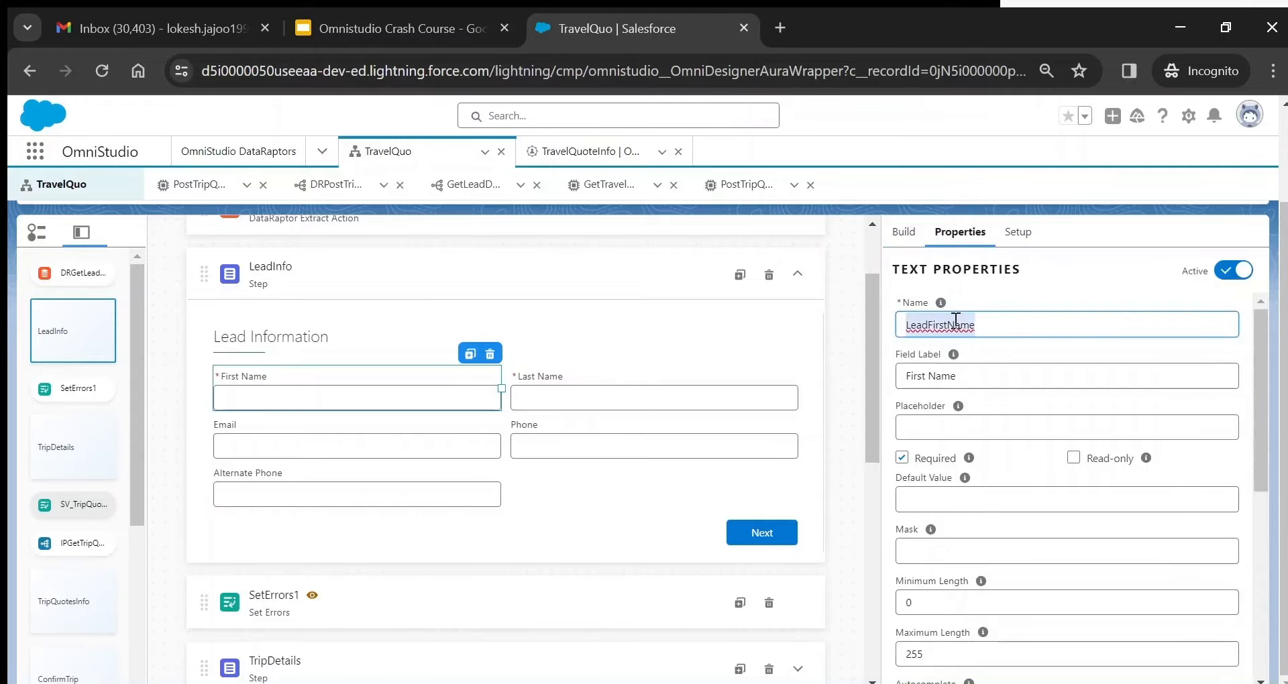
- Expand First Name's Help, Validation and Conditional View options and open its Show Element if True rules
triple_click(949, 376)
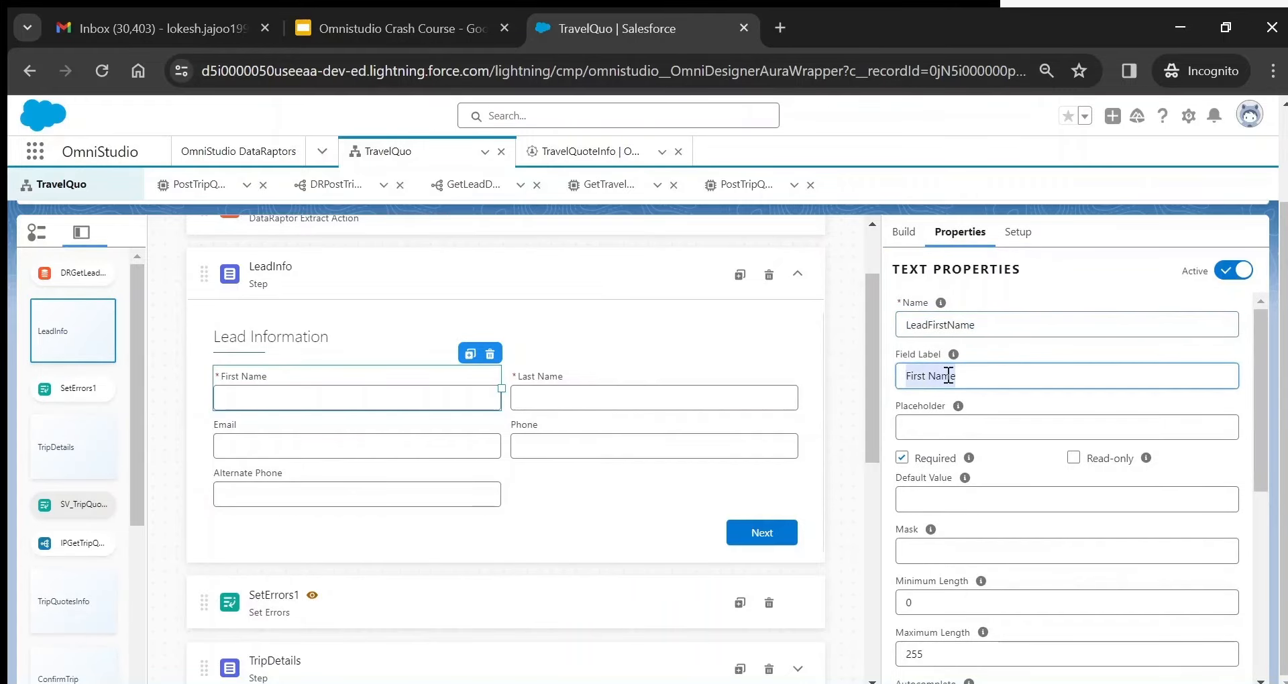
mouse_move(971, 462)
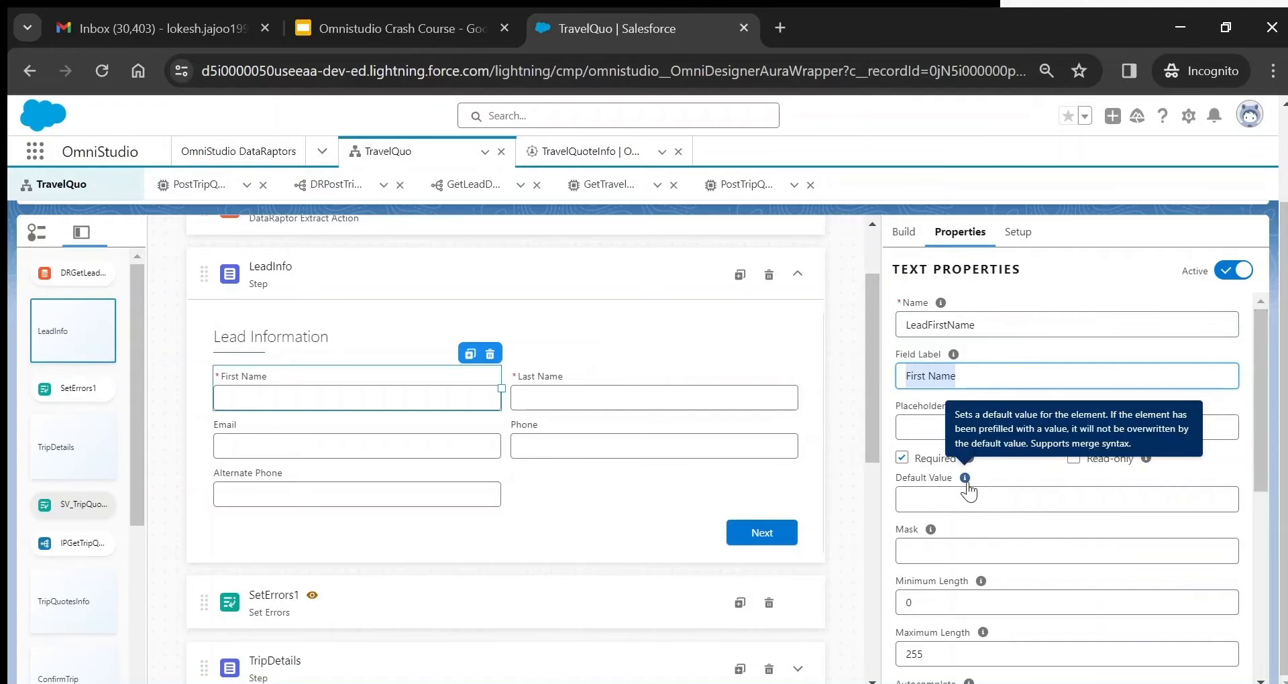
mouse_move(933, 532)
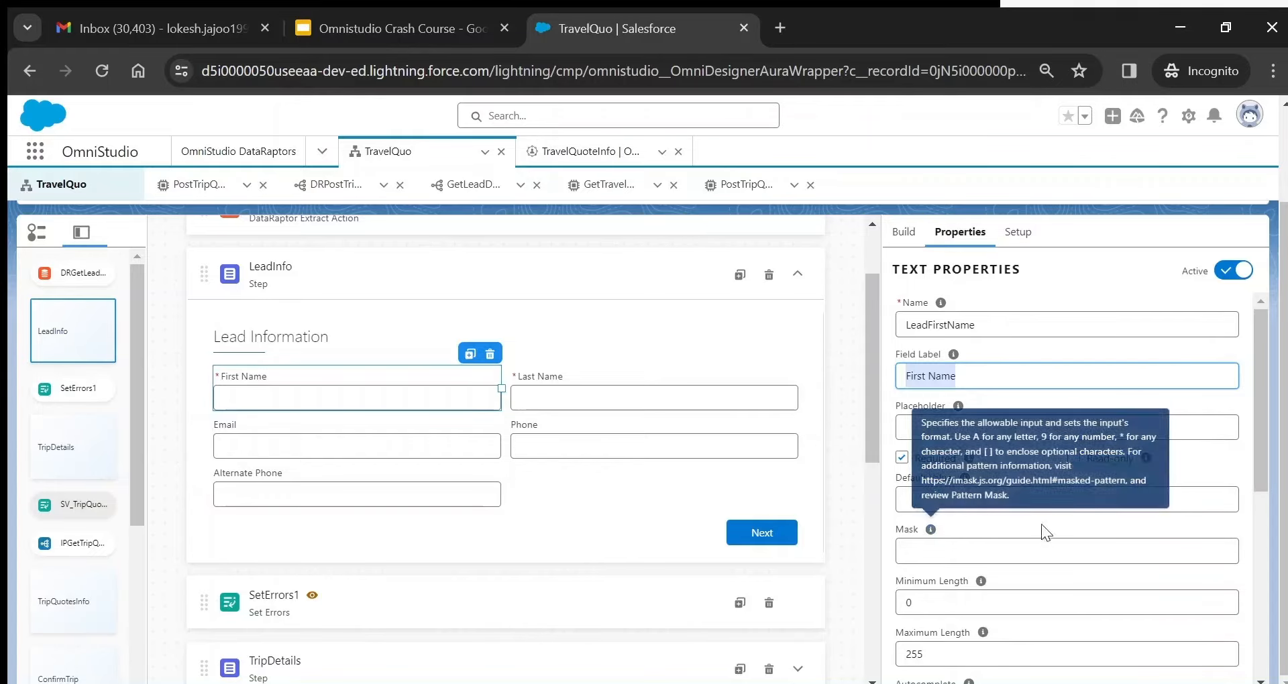
drag(1260, 424, 1261, 489)
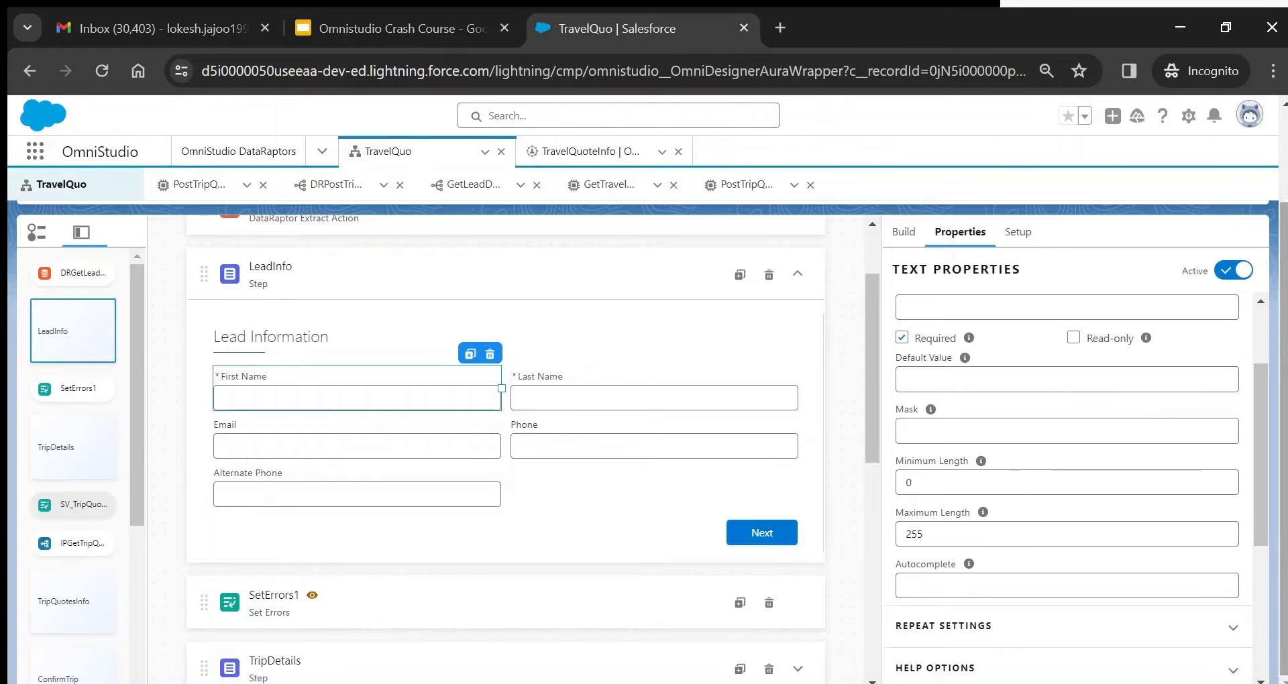
drag(1256, 430, 1274, 540)
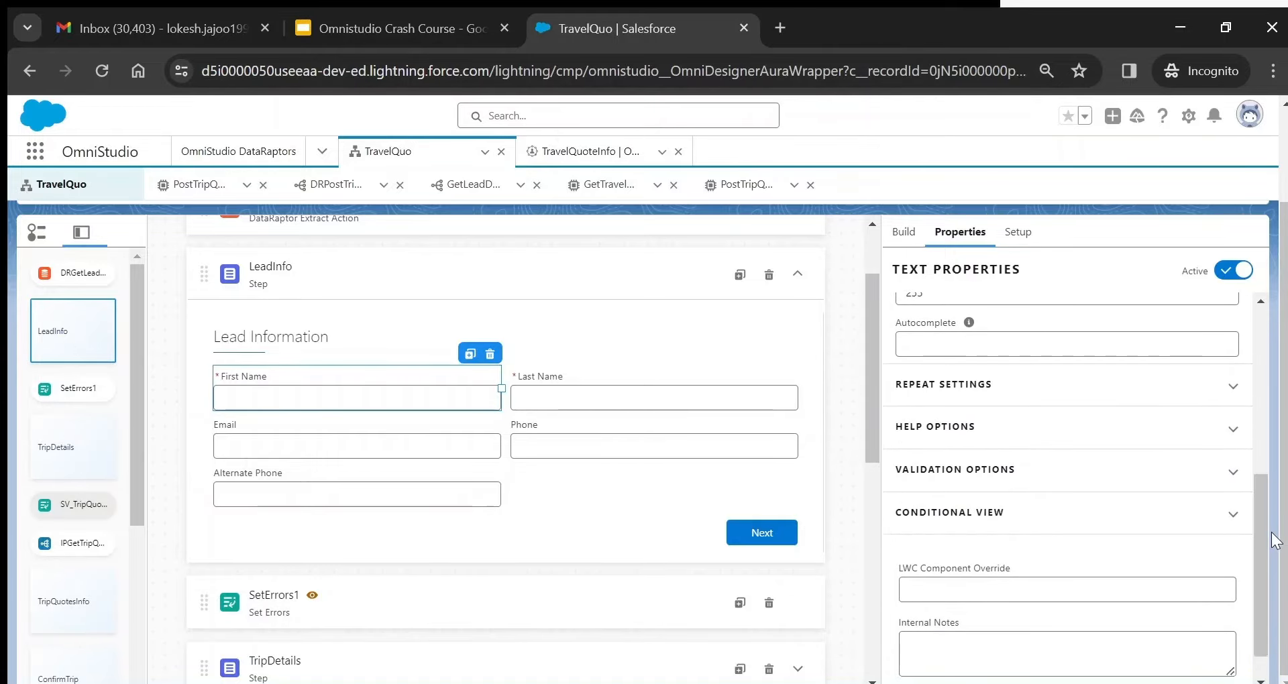
click(994, 425)
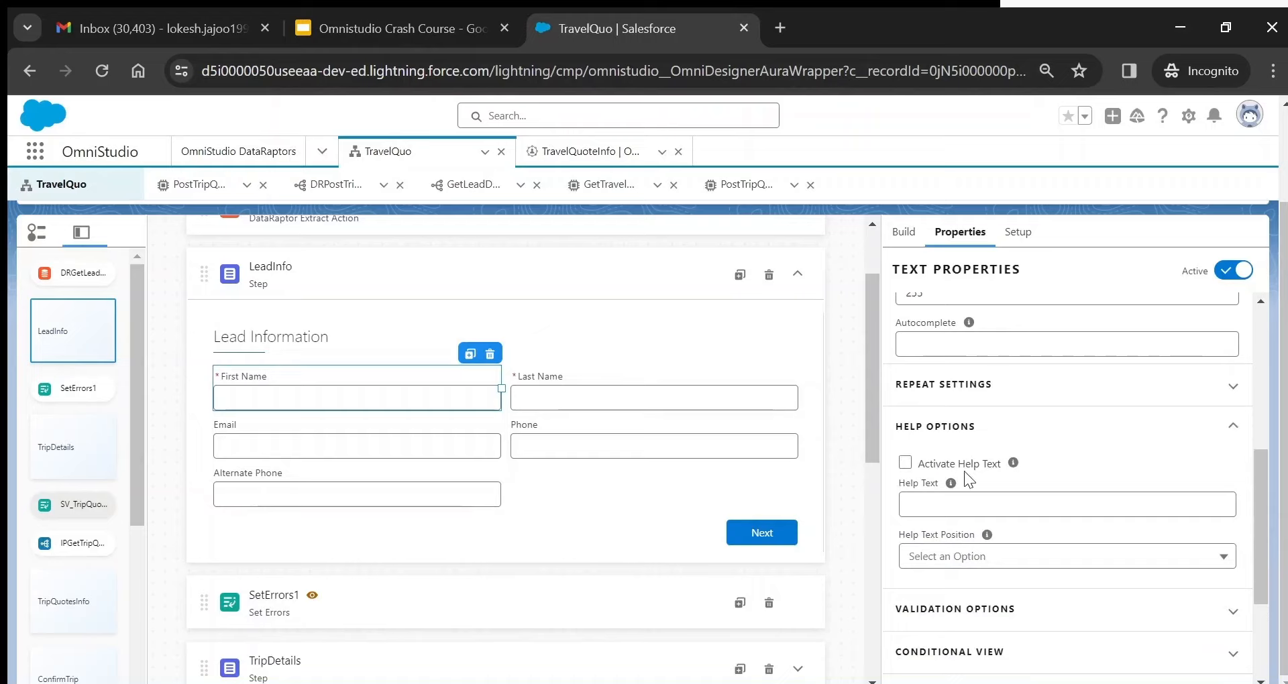
click(1186, 612)
drag(1258, 510, 1255, 577)
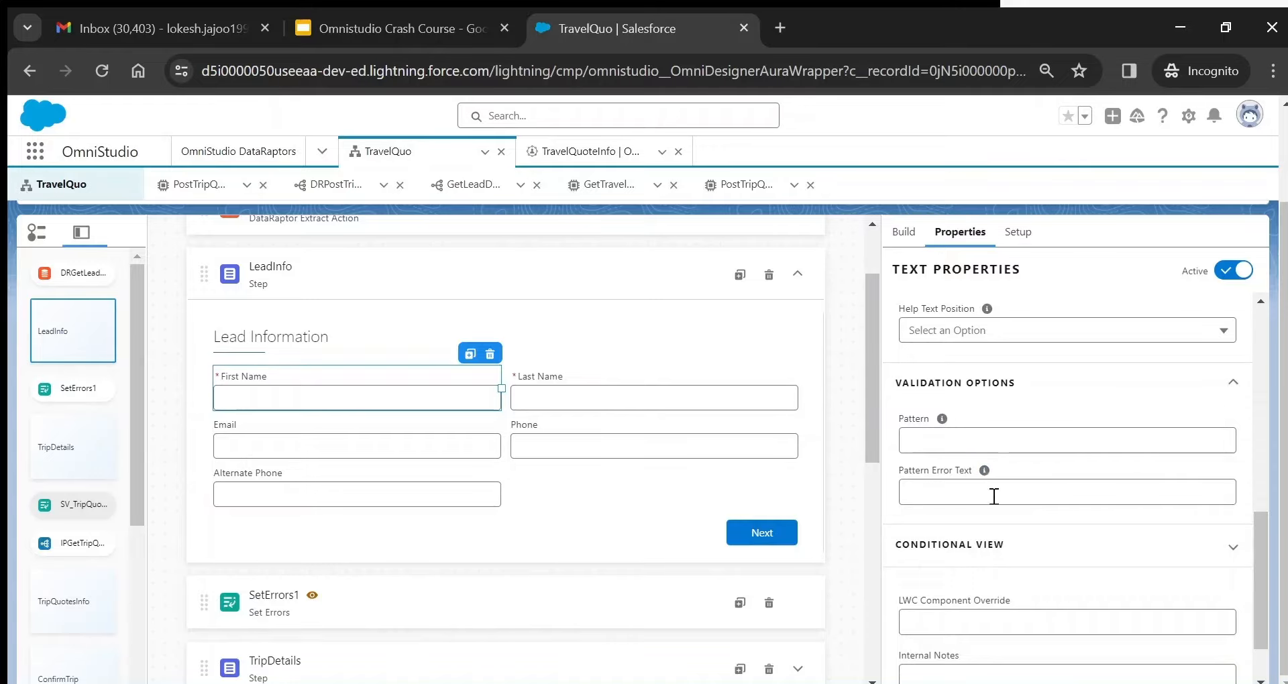
click(1013, 545)
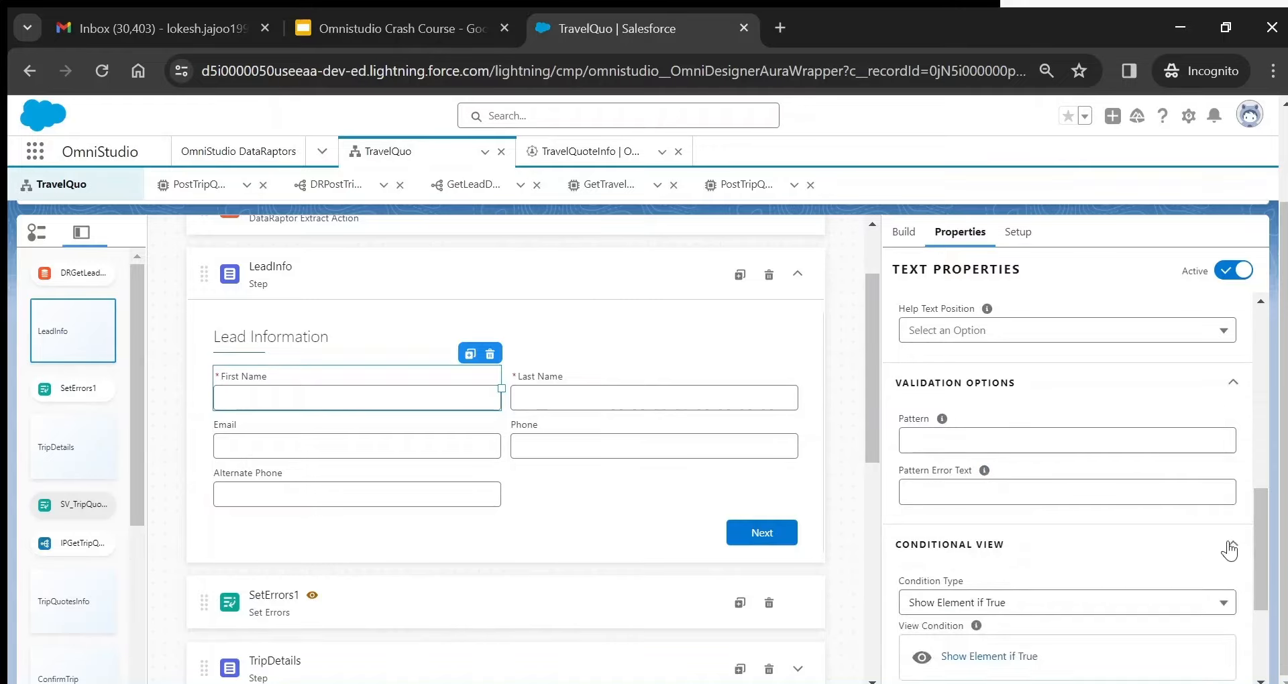
drag(1263, 508, 1261, 533)
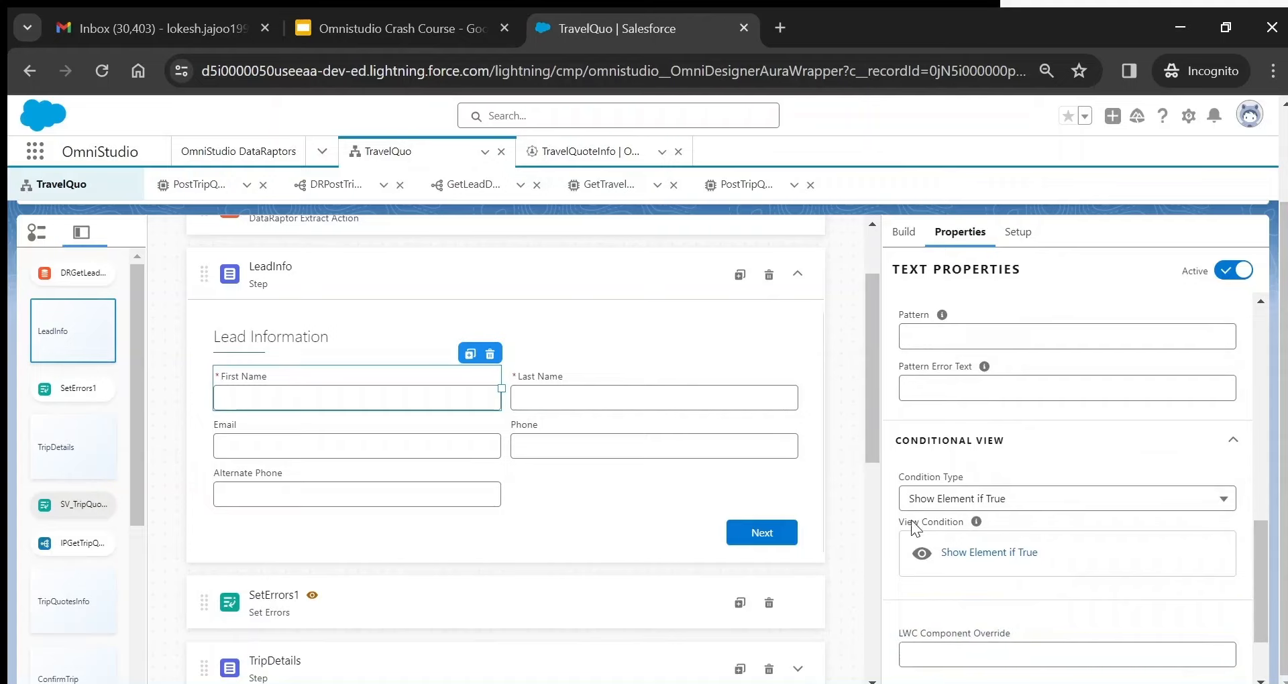
click(989, 554)
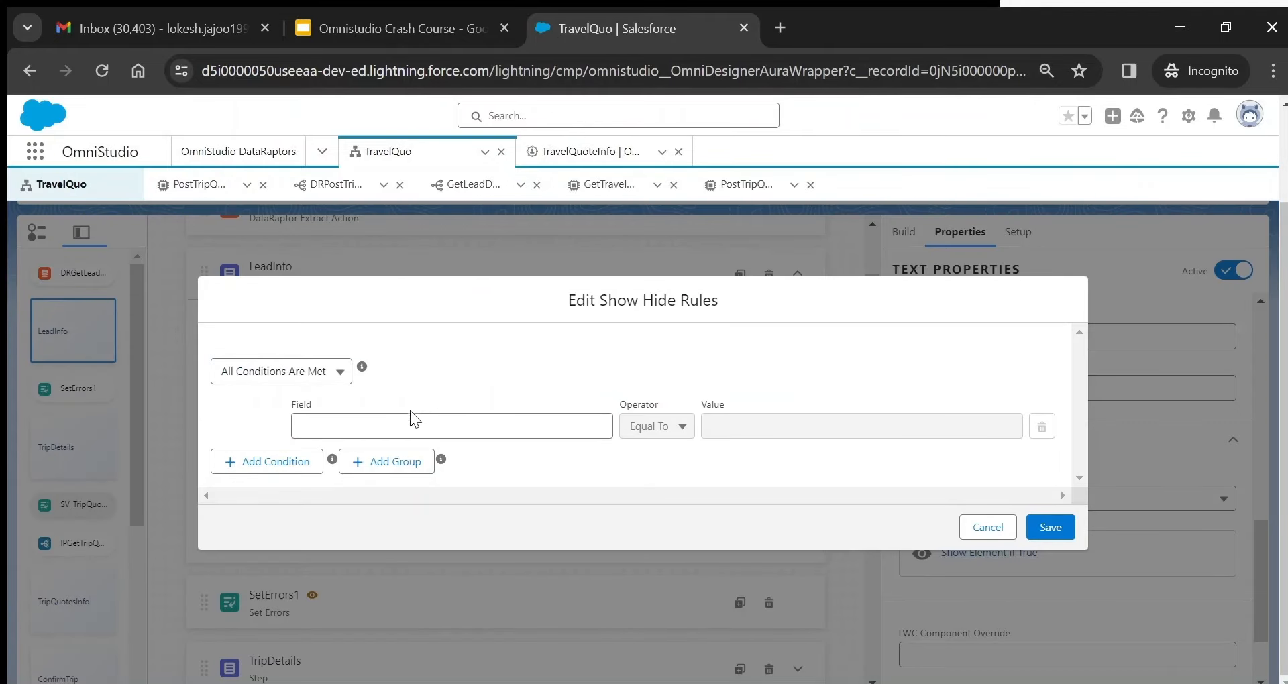
- Try adding a condition row with Any Condition Is Met logic, then cancel the rules editor unsaved
click(400, 433)
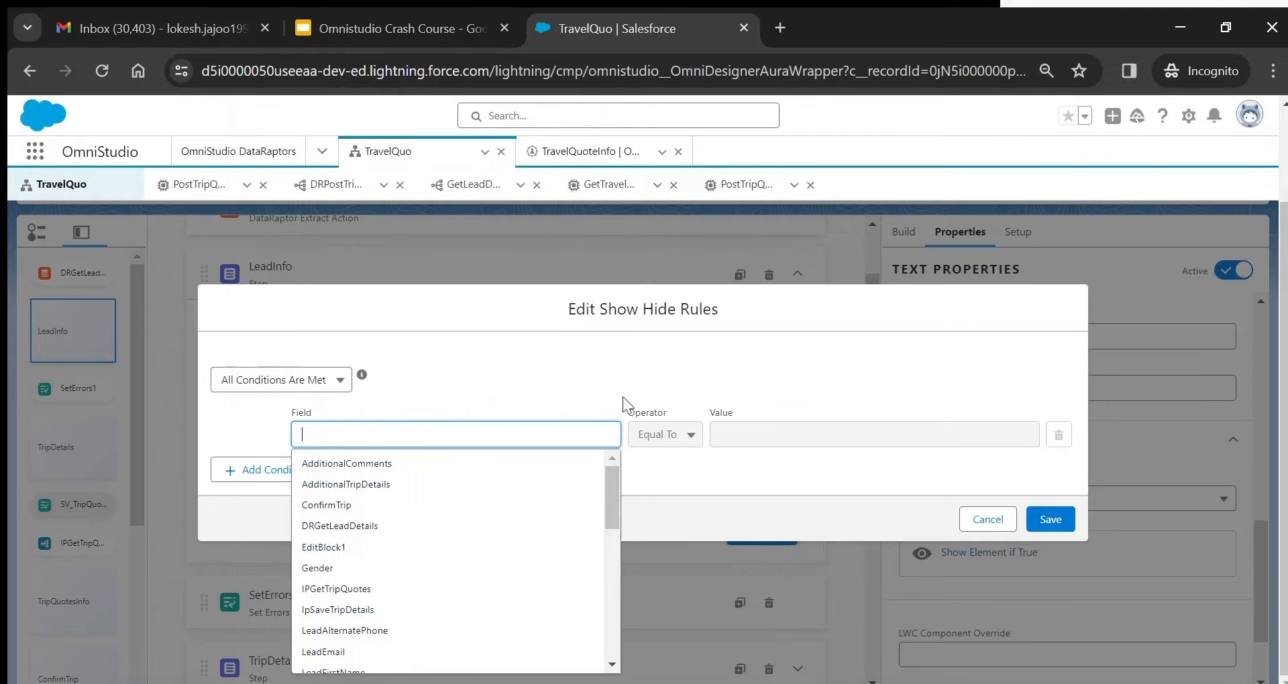
click(740, 474)
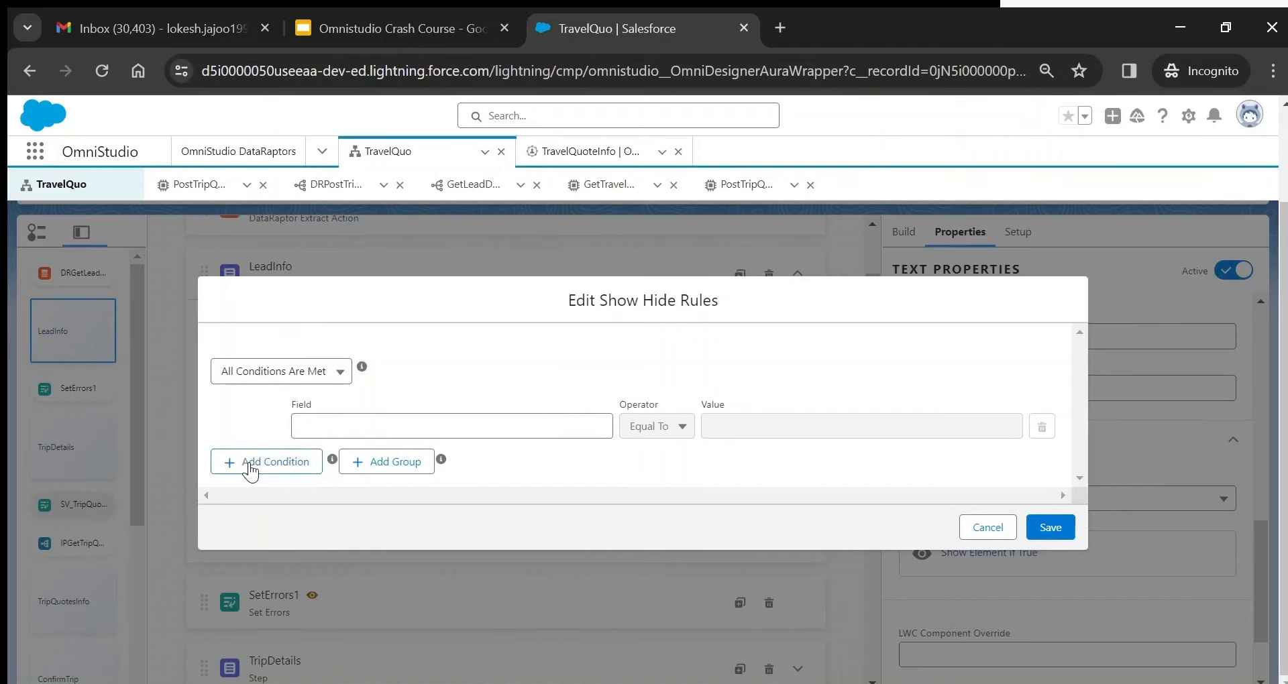
click(318, 466)
click(338, 344)
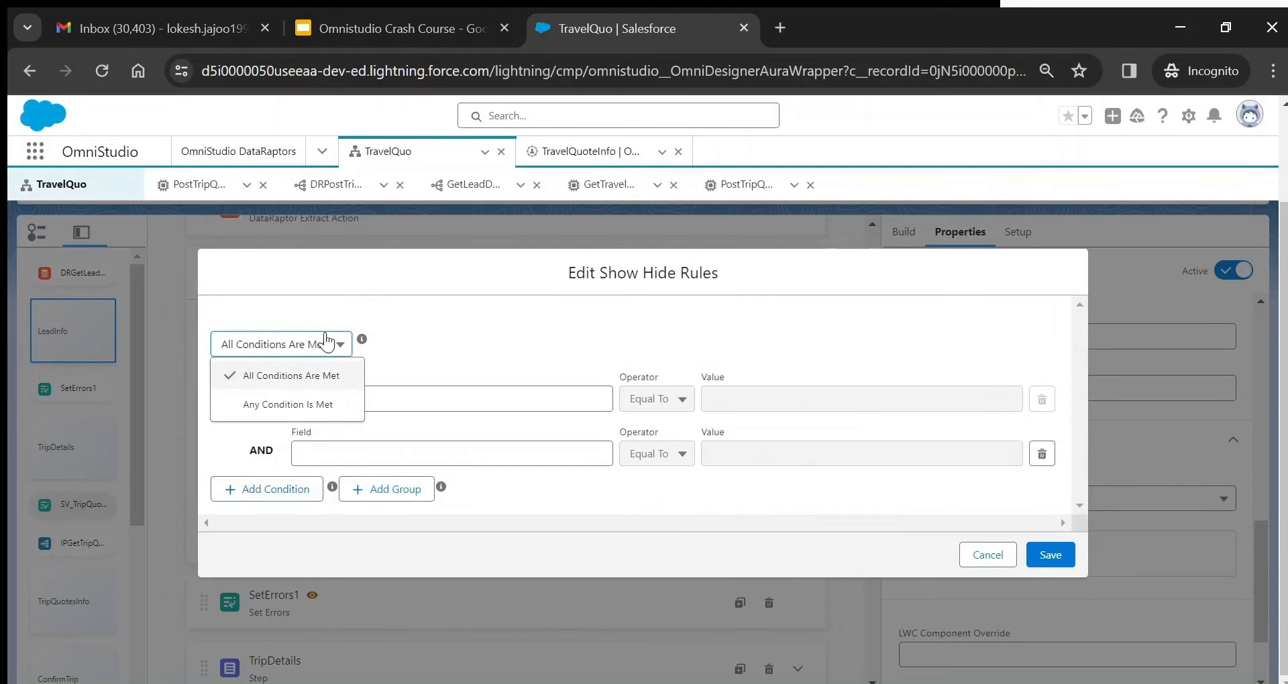
click(243, 410)
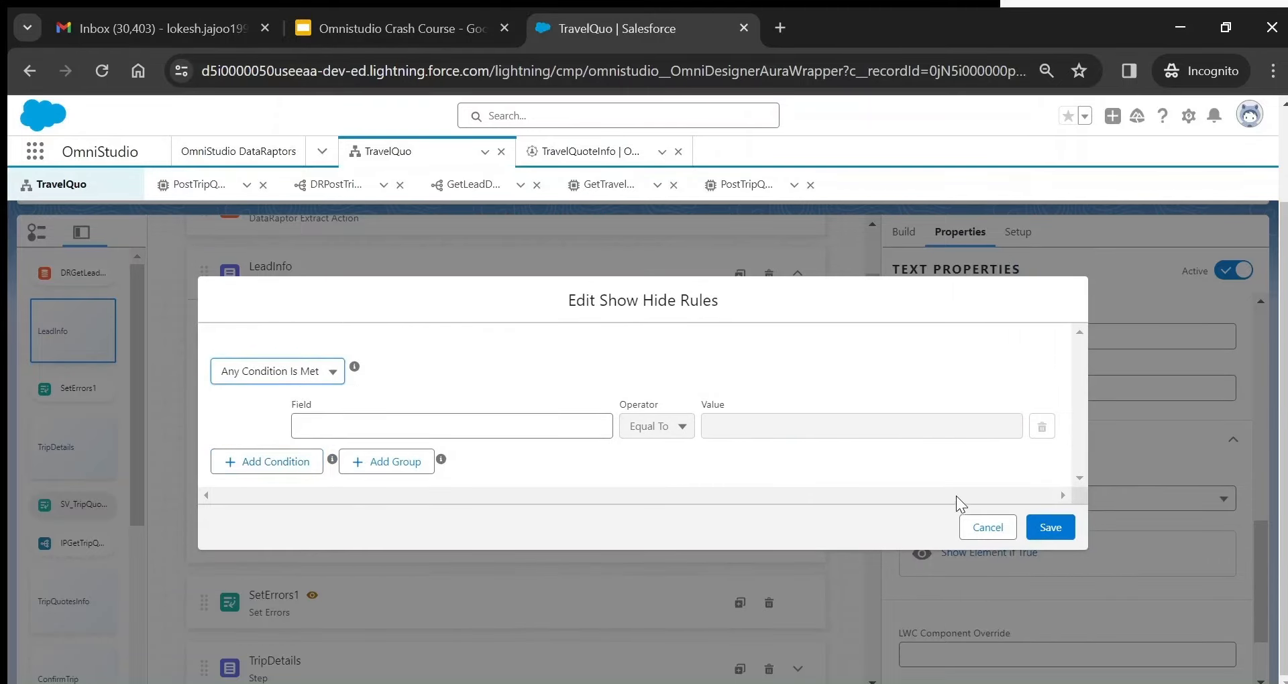
click(985, 526)
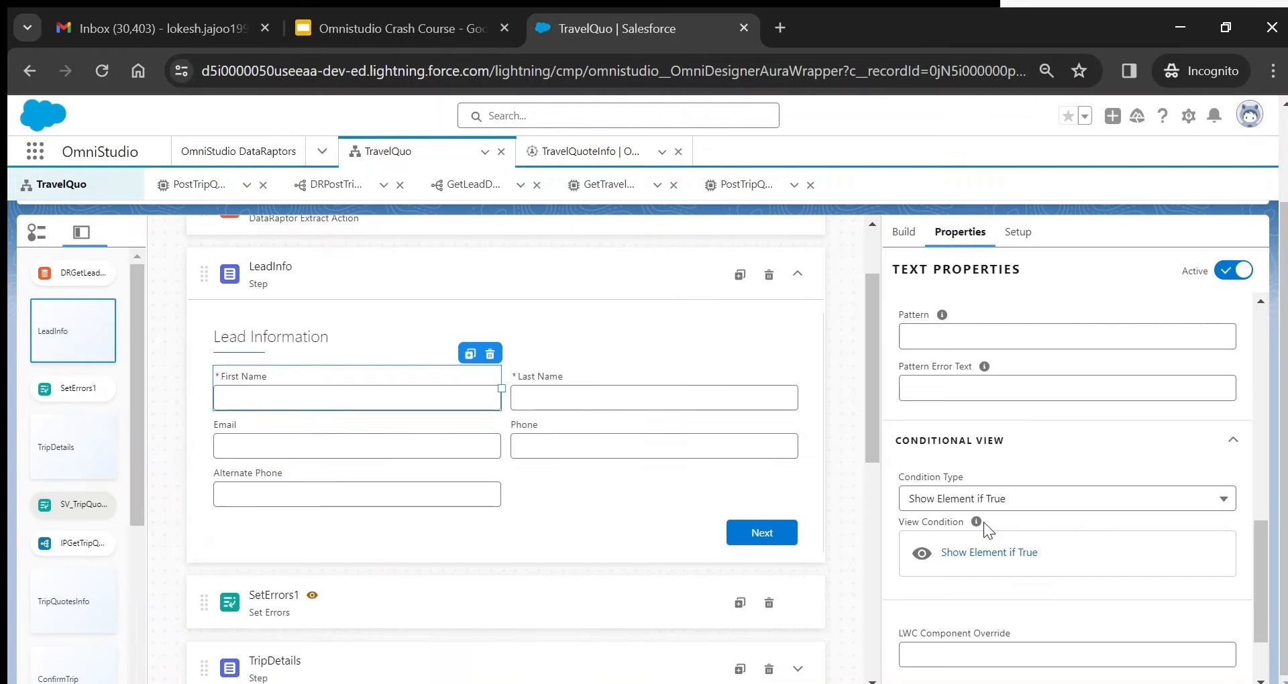
- Review Last Name's name LeadLastName, its label and 255 maximum length, then select the Email field
click(573, 403)
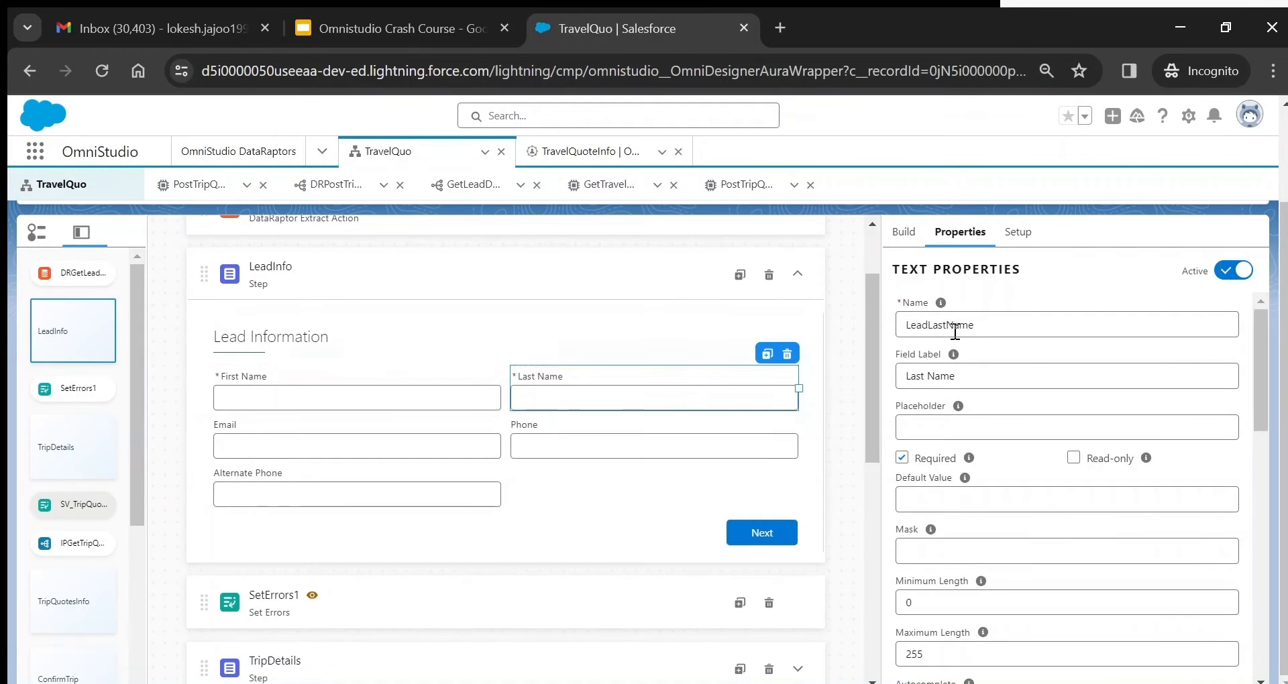
triple_click(941, 379)
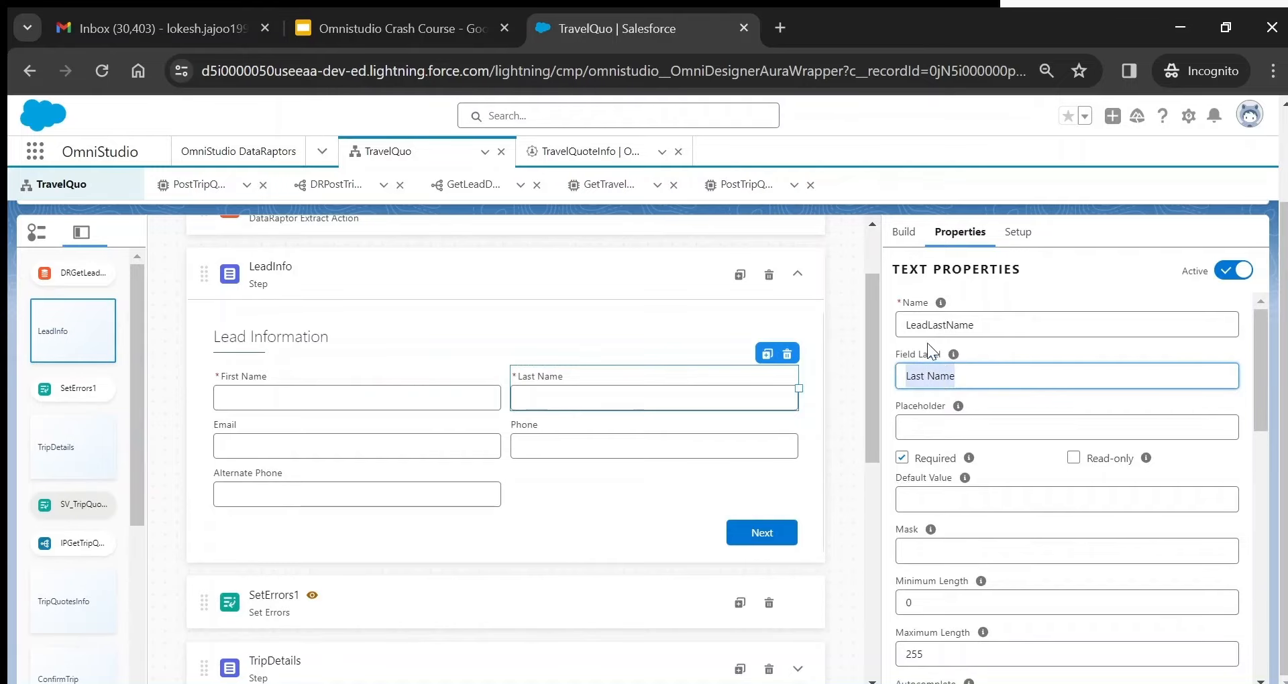
triple_click(921, 324)
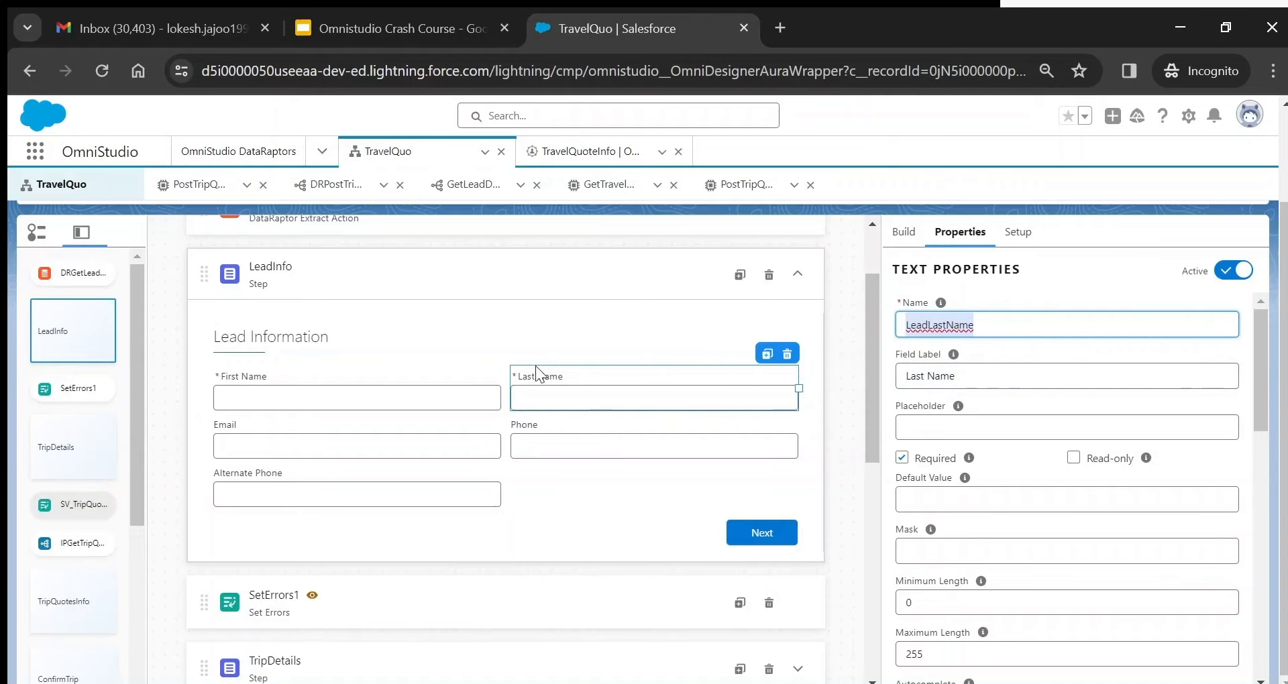
double_click(923, 325)
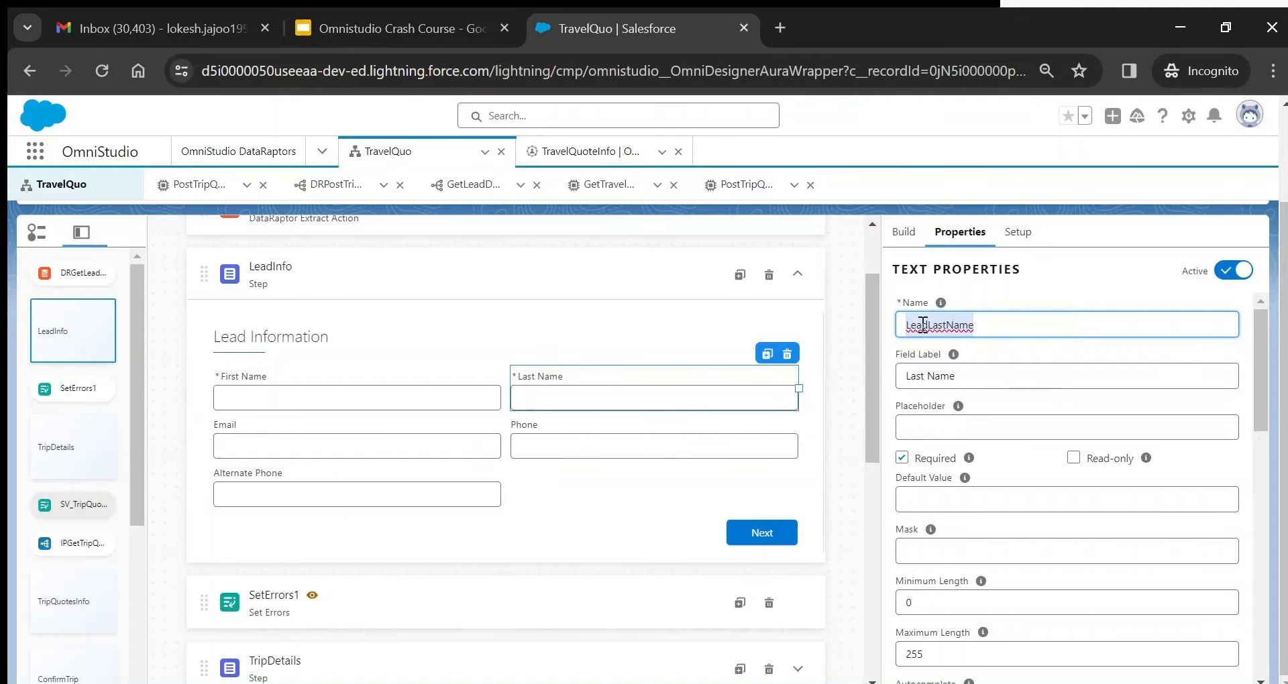
click(991, 329)
drag(990, 329, 870, 325)
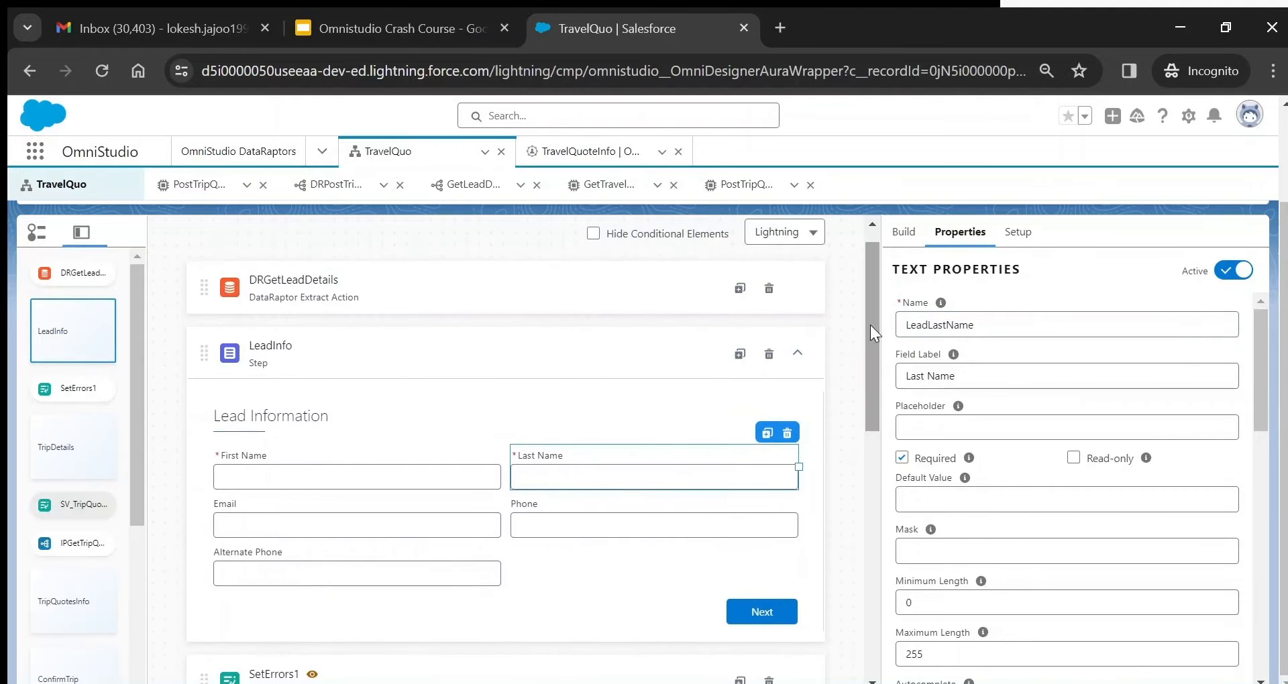
double_click(933, 325)
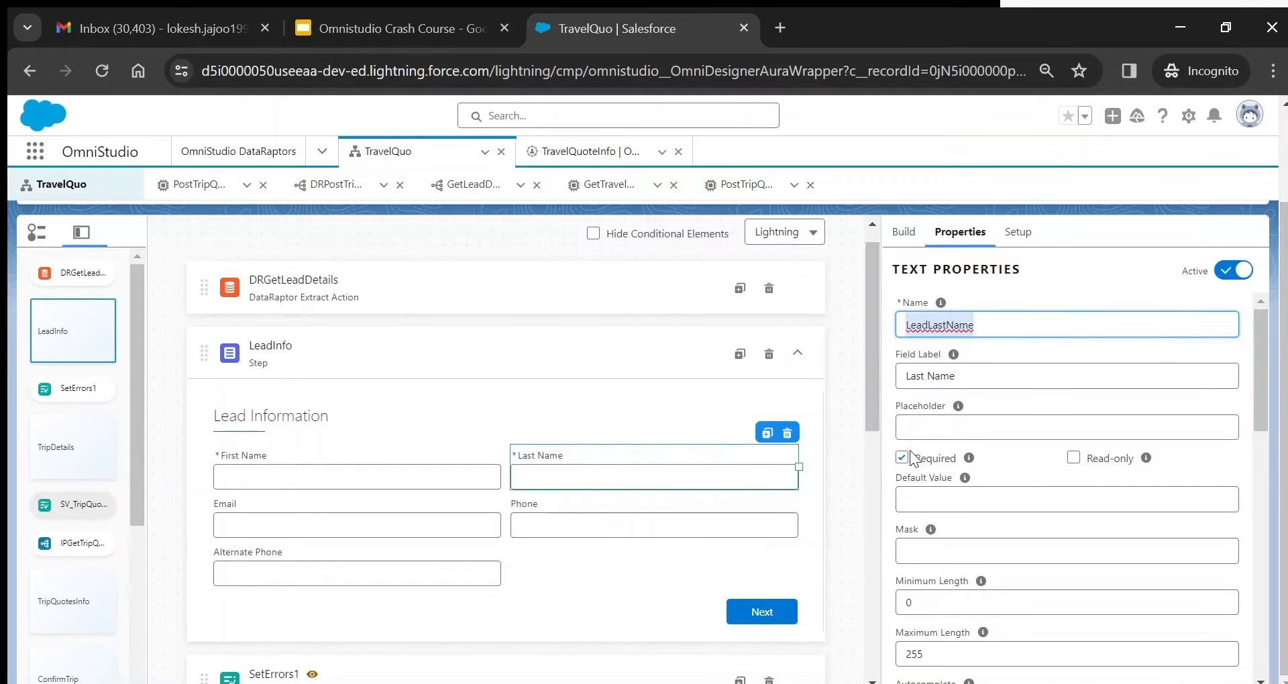
double_click(921, 658)
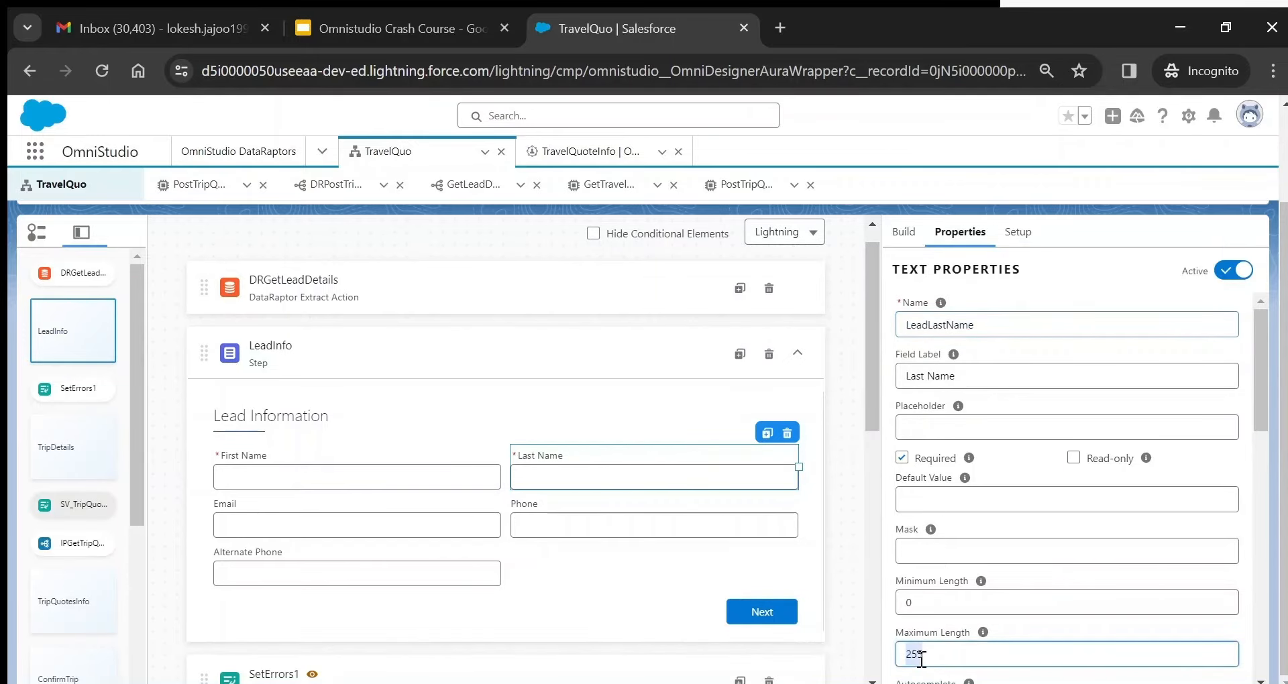
click(341, 516)
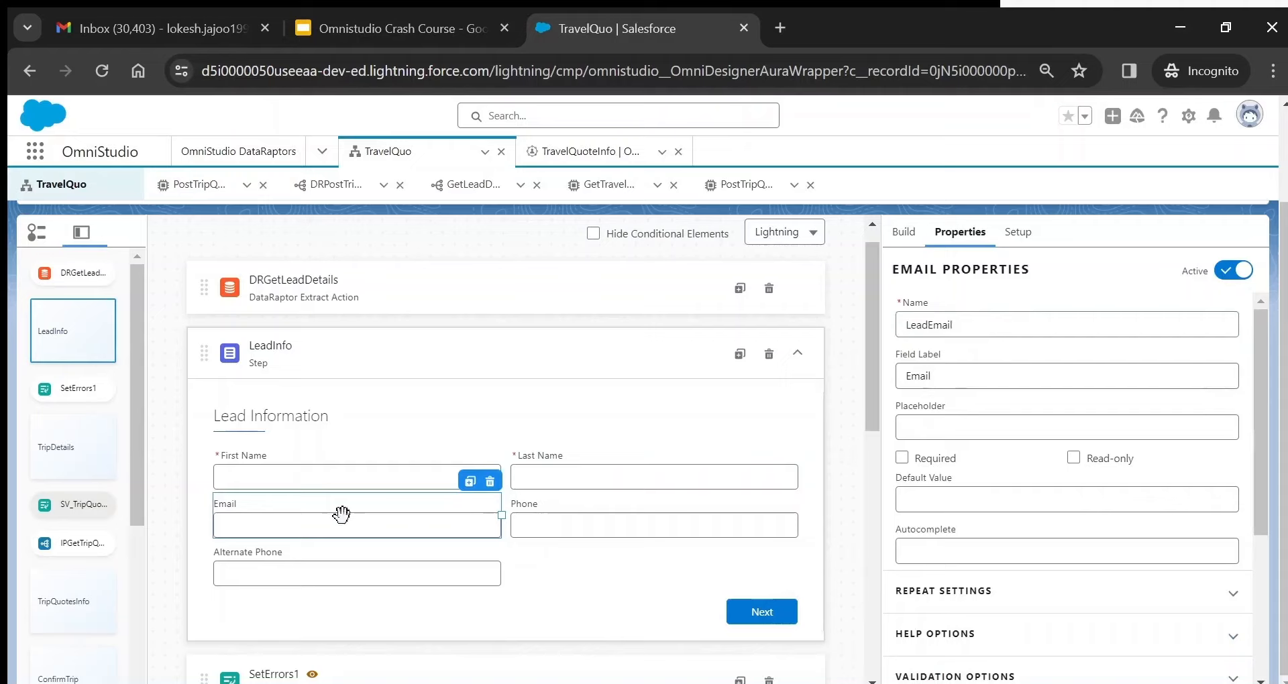
- Search the element palette for 'email' and drag an Email input toward the Lead Information step
click(905, 234)
double_click(928, 271)
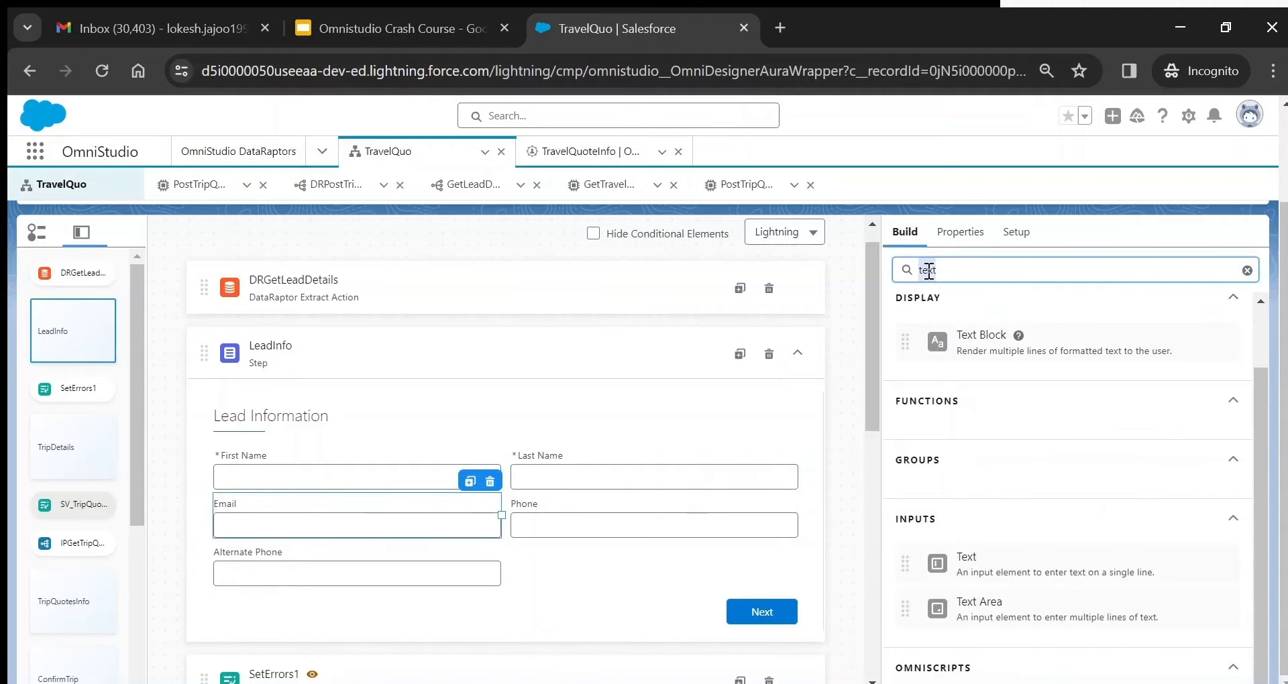
text(email)
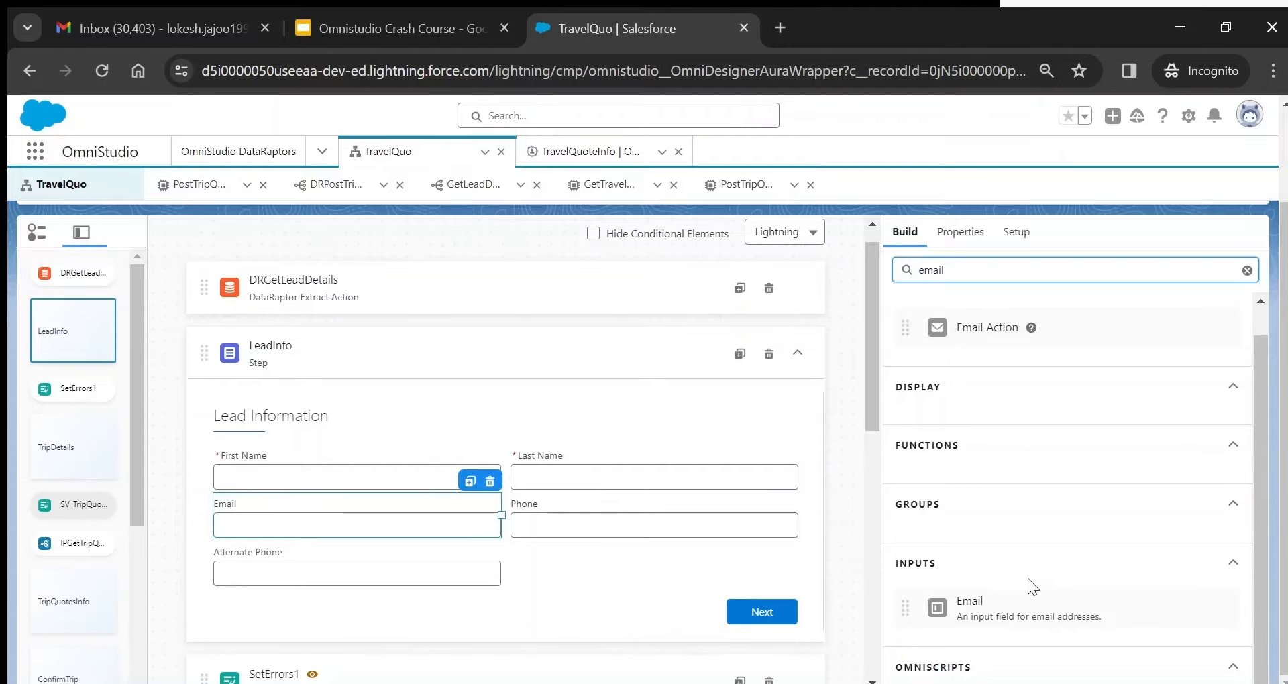
mouse_move(1012, 609)
mouse_down()
mouse_move(626, 507)
mouse_move(431, 526)
mouse_move(872, 566)
mouse_move(943, 589)
mouse_up()
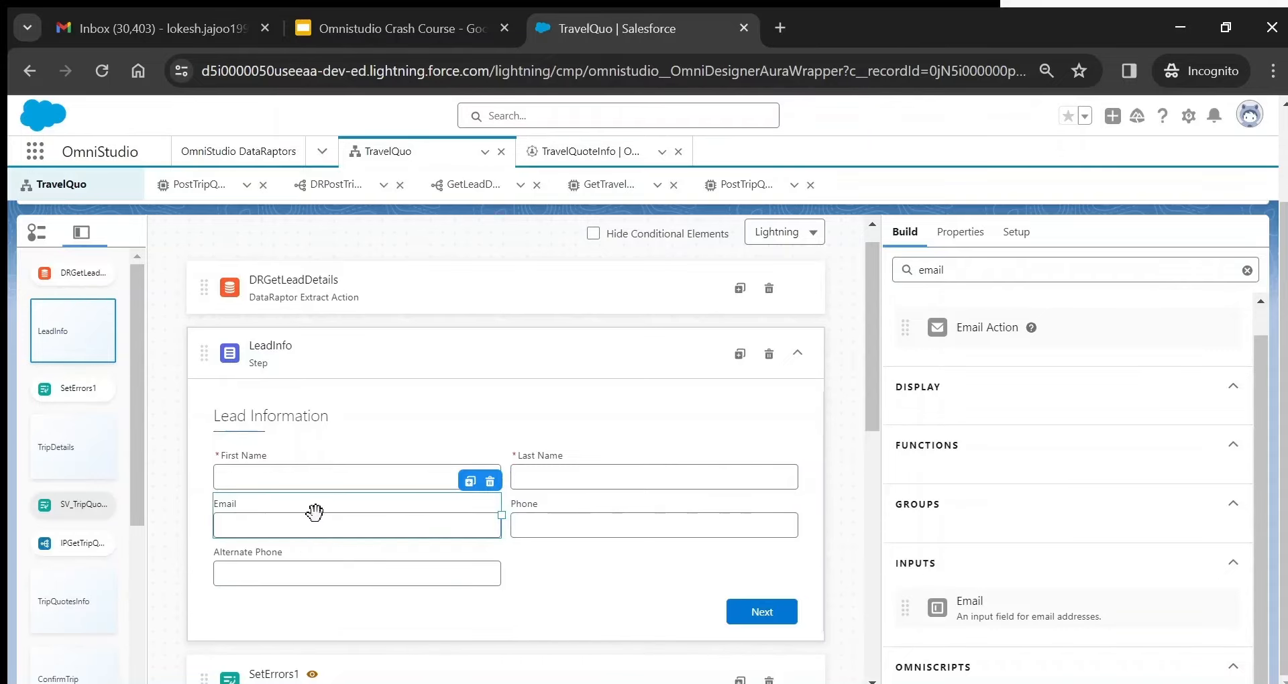
- Check the Email field's Help Options, then select the Phone field
click(962, 235)
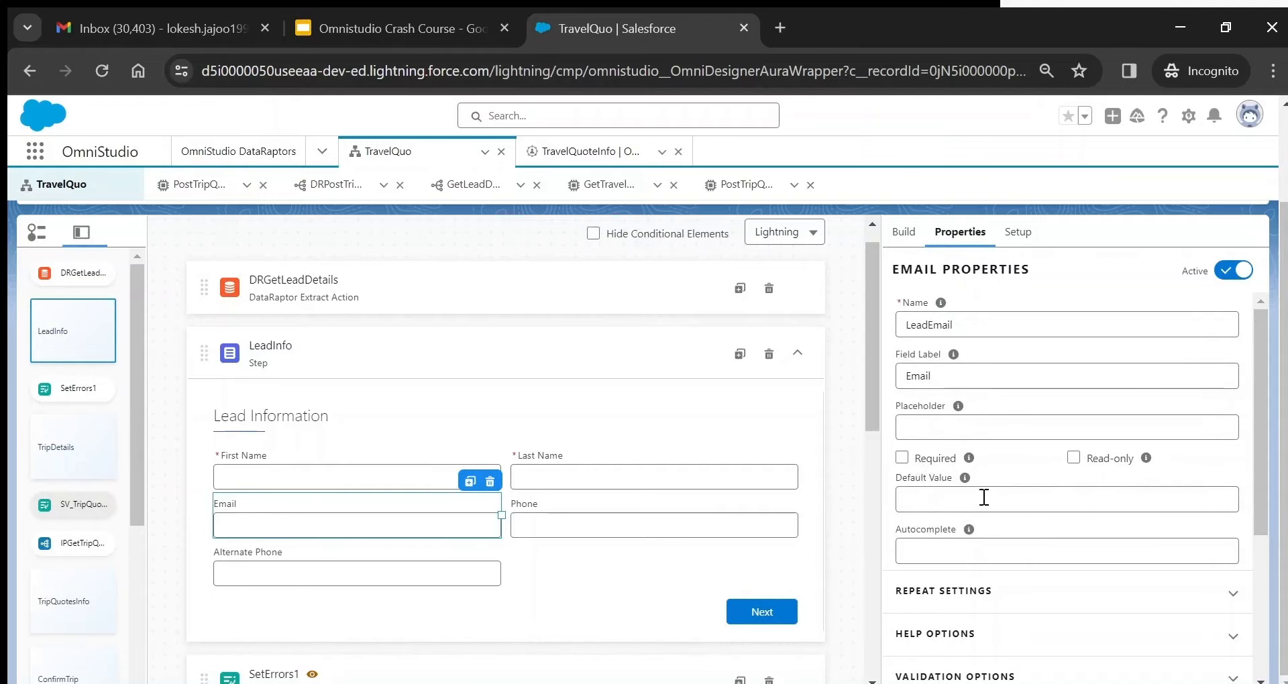
drag(1261, 476, 1269, 554)
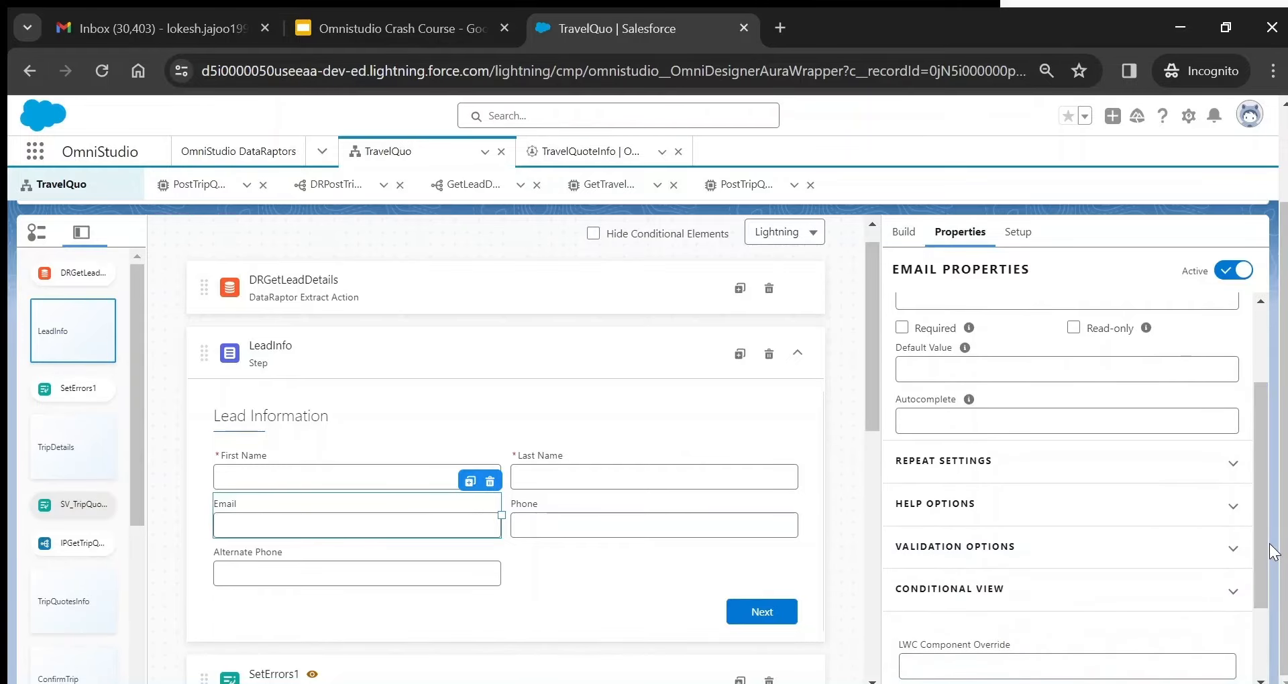
click(1010, 517)
click(1033, 514)
click(634, 513)
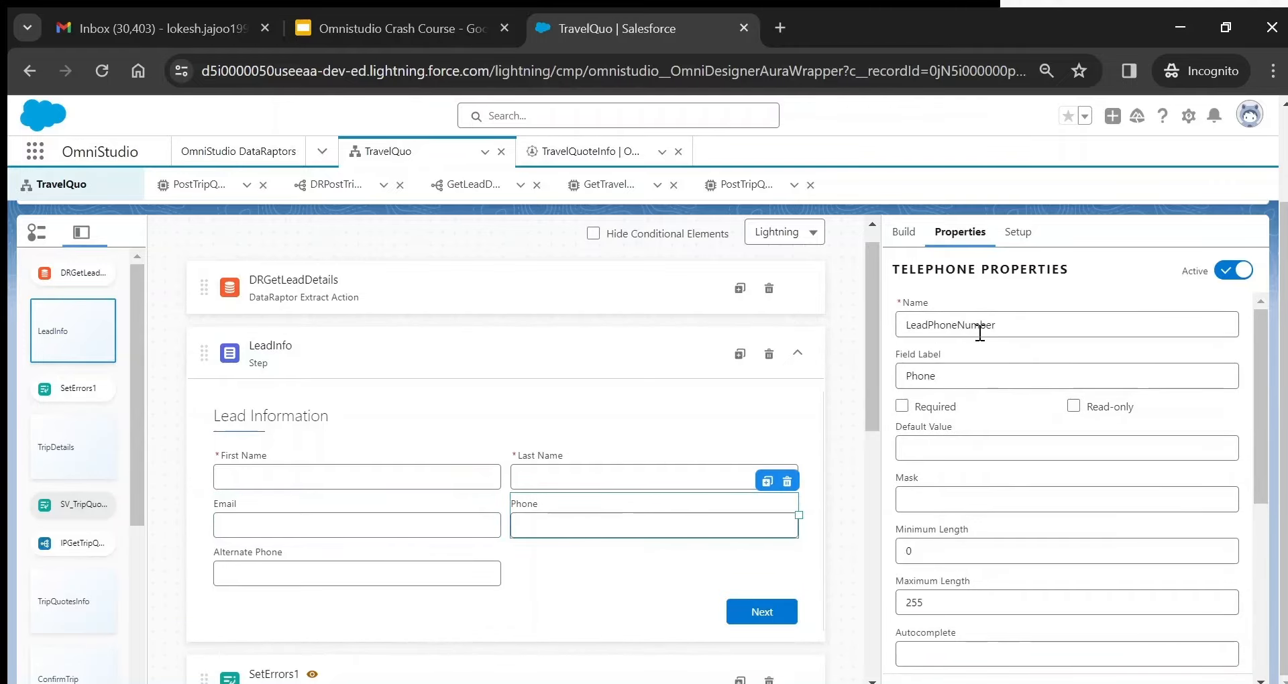
click(319, 557)
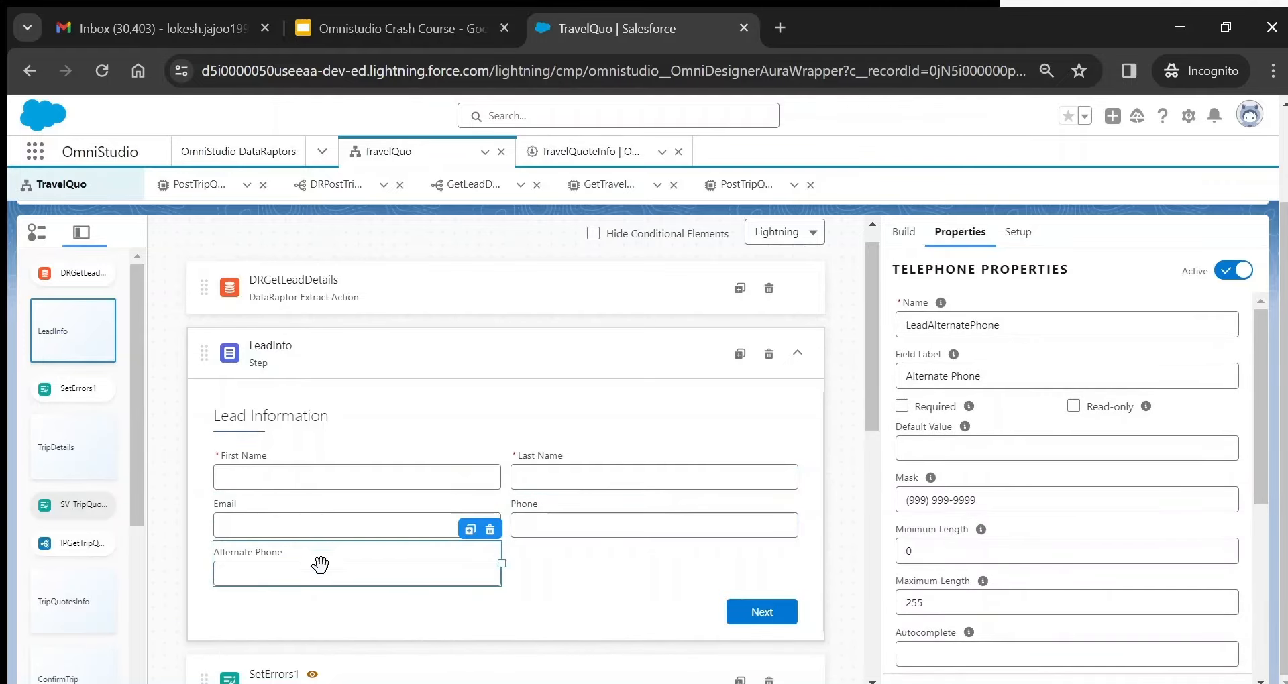
click(904, 235)
double_click(935, 270)
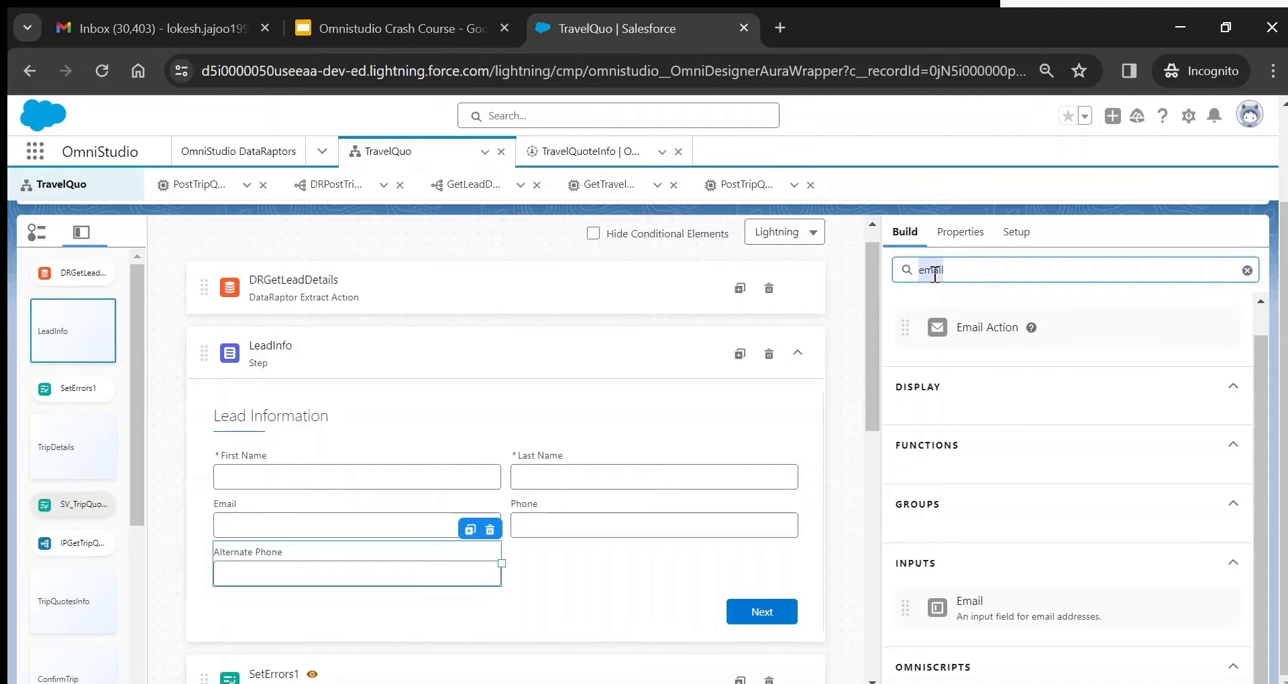
text(phone)
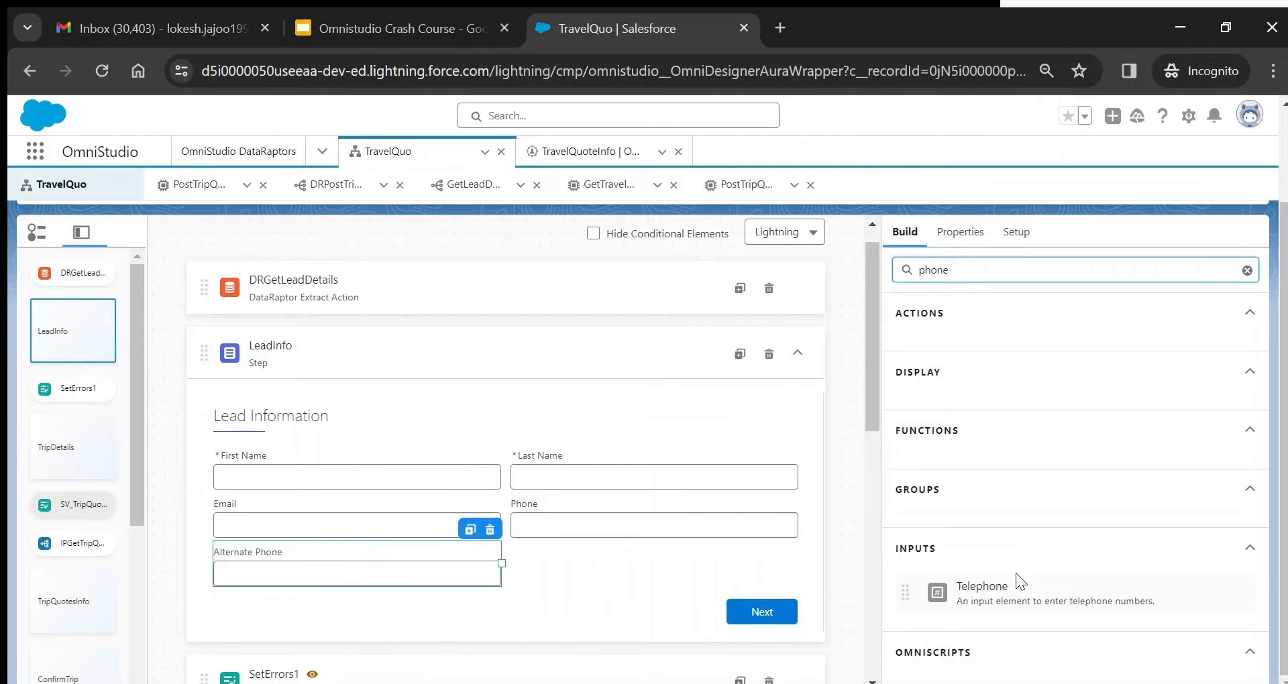
click(960, 231)
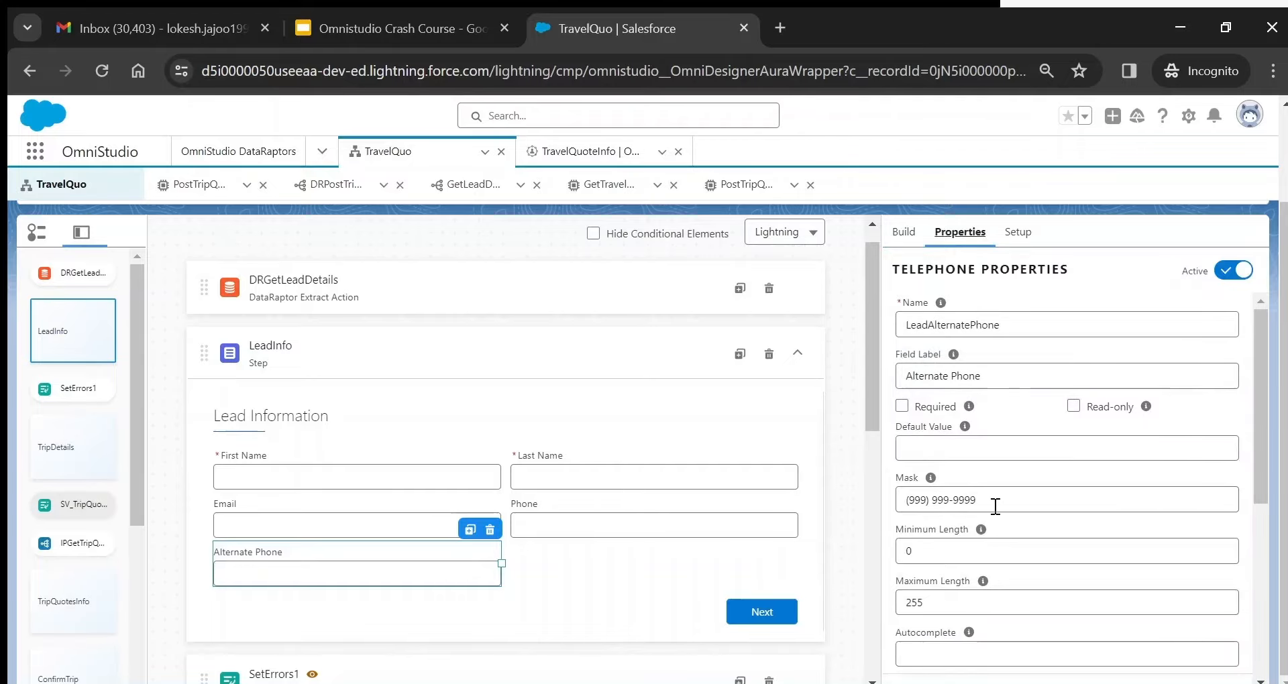
drag(995, 501, 881, 500)
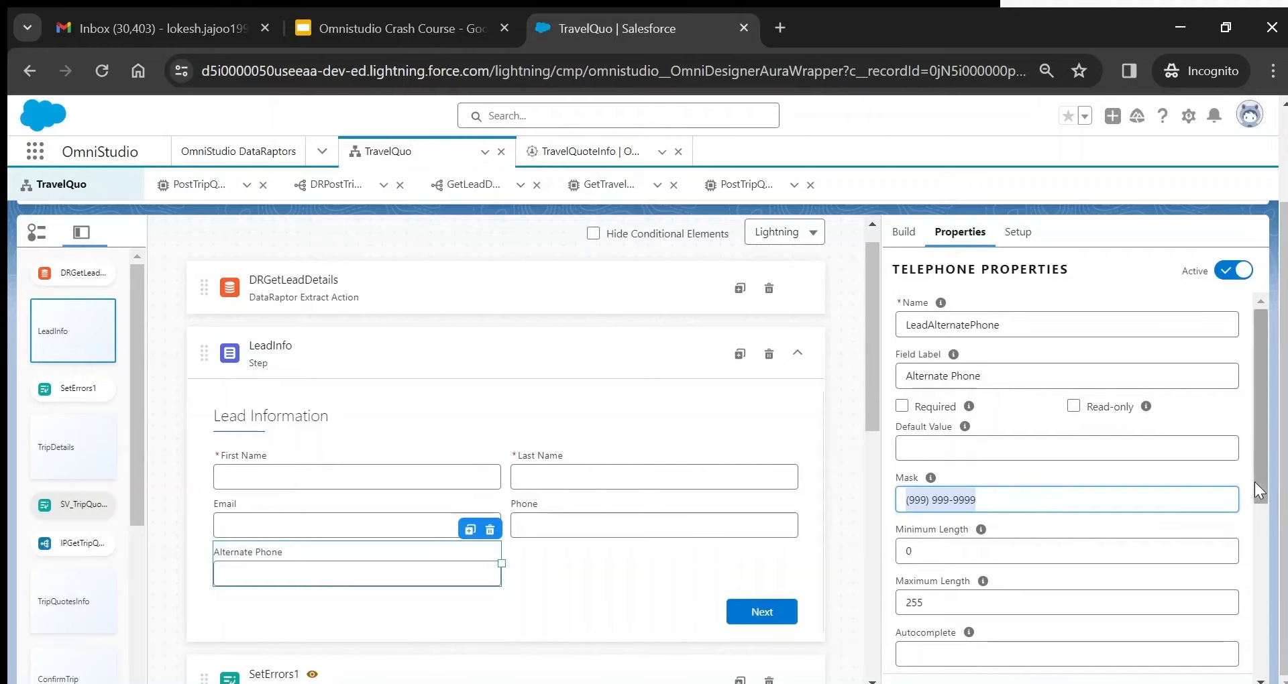
- Review the First Name field, then DRGetLeadDetails' GetLeadDetails interface and ContextId input parameter
drag(1260, 477, 1267, 582)
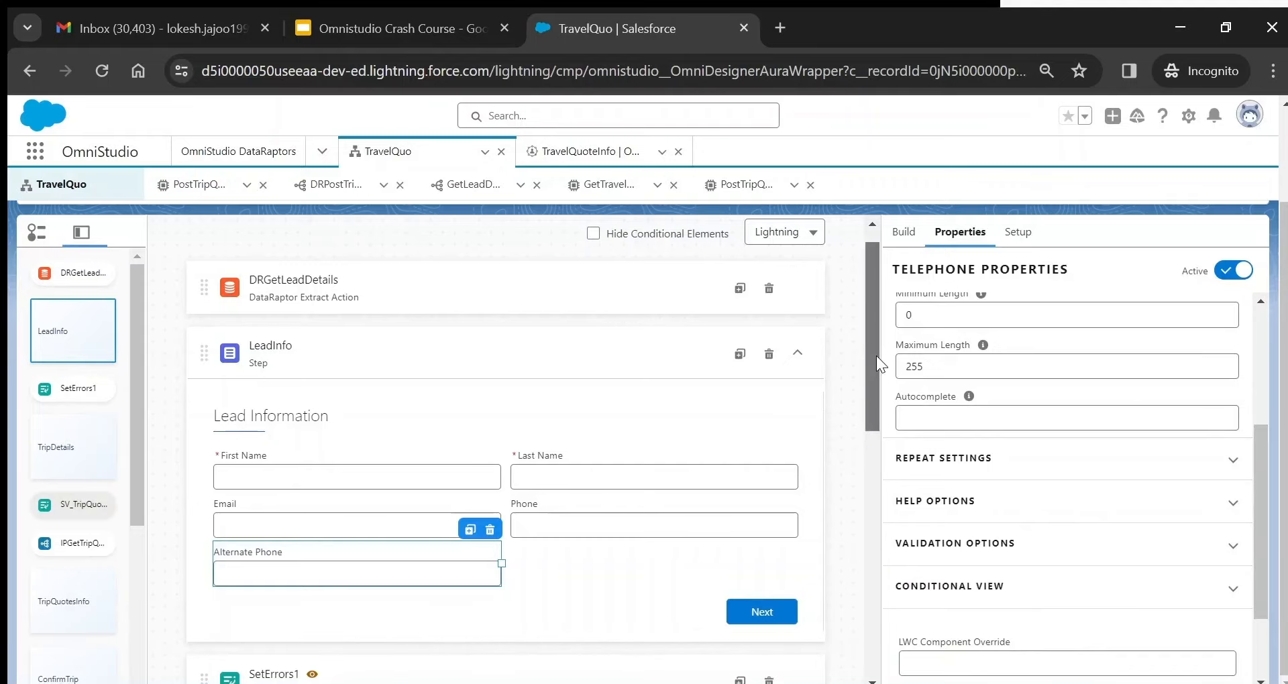
drag(876, 356, 863, 373)
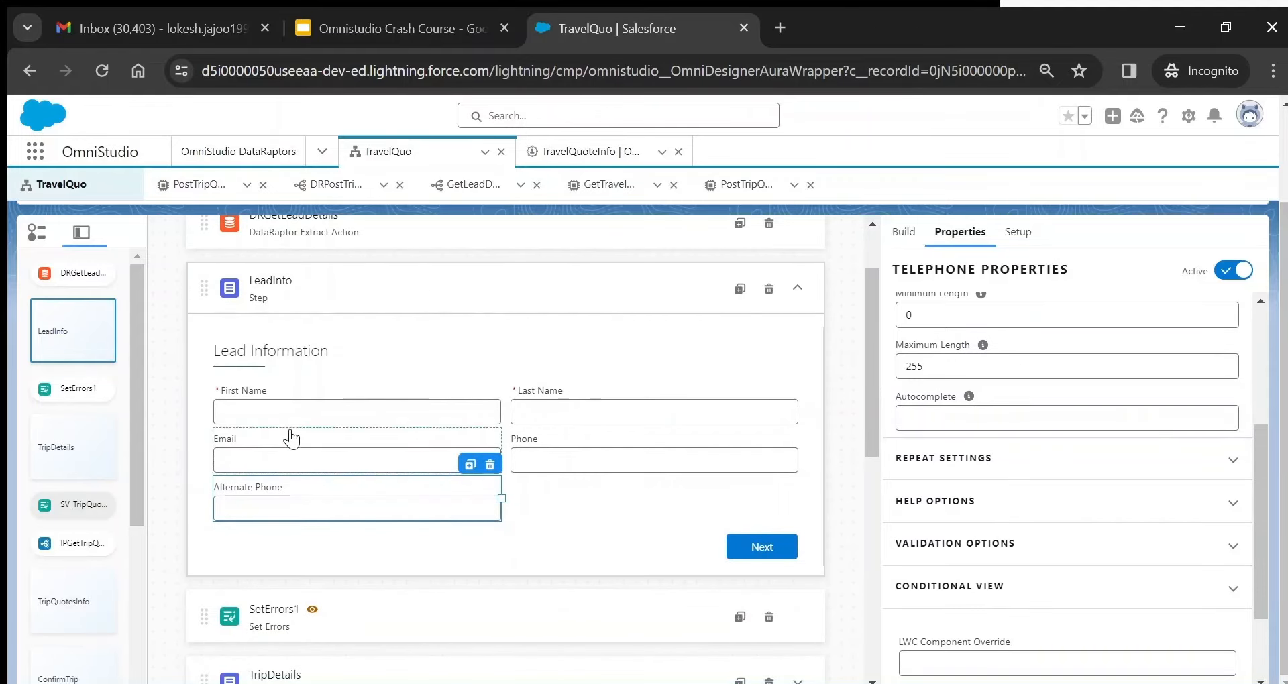
drag(874, 364, 872, 306)
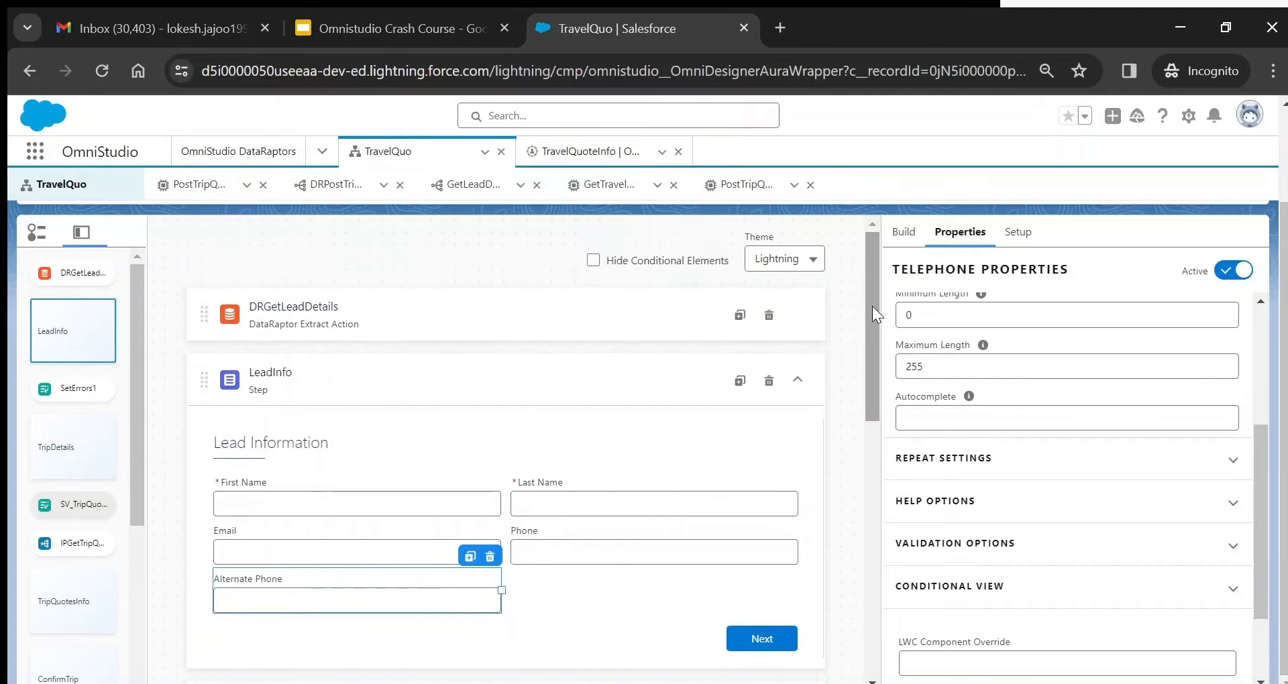
click(287, 500)
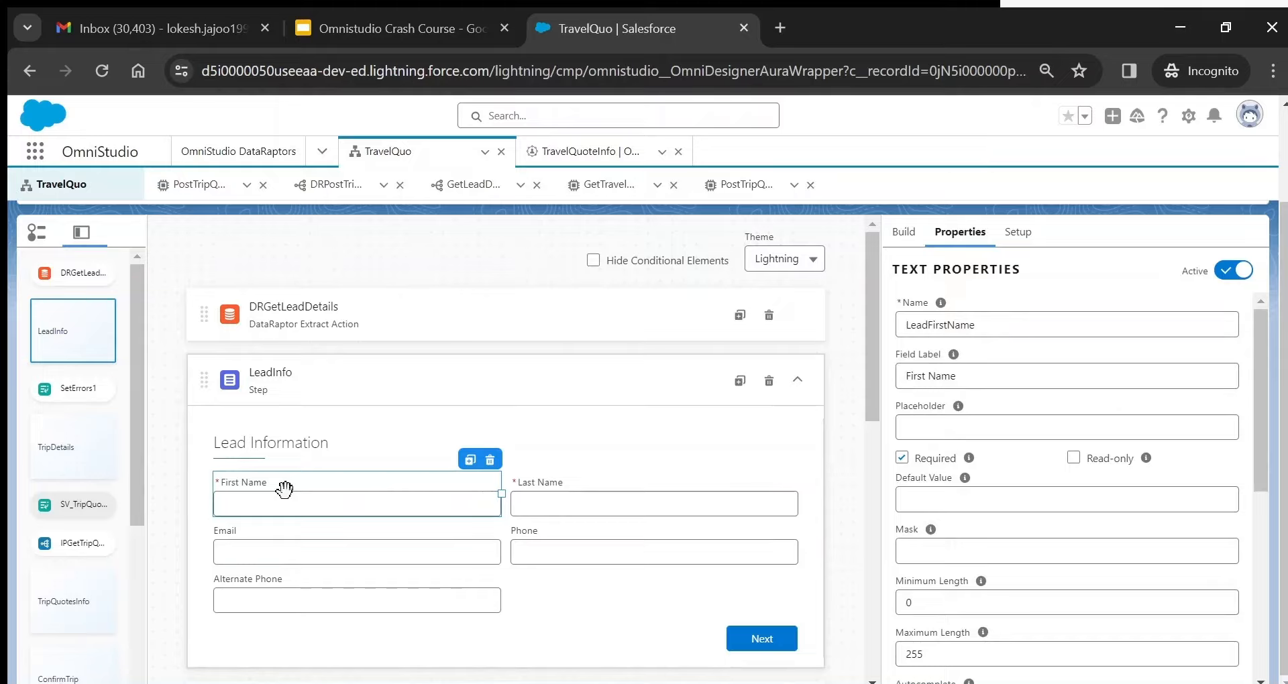
click(464, 295)
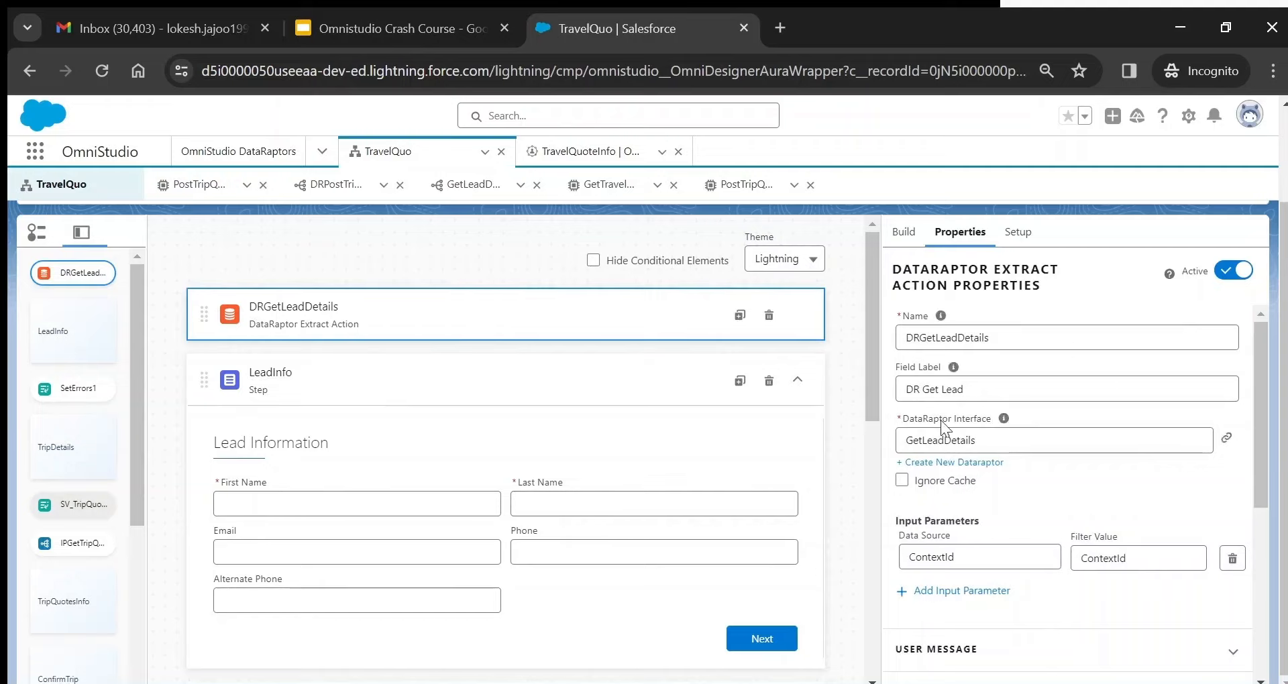
- Search the element palette for 'Data' to list the Extract, Post, Transform and Turbo DataRaptor actions
click(905, 234)
double_click(931, 269)
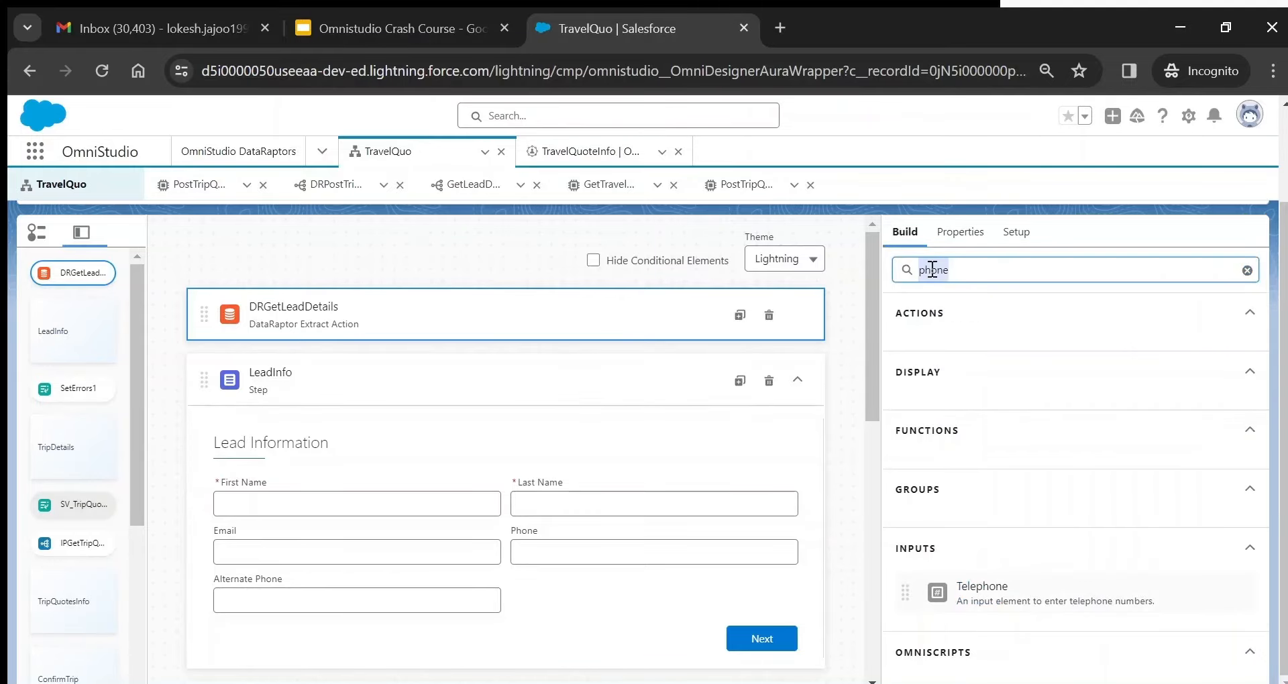
text(Da)
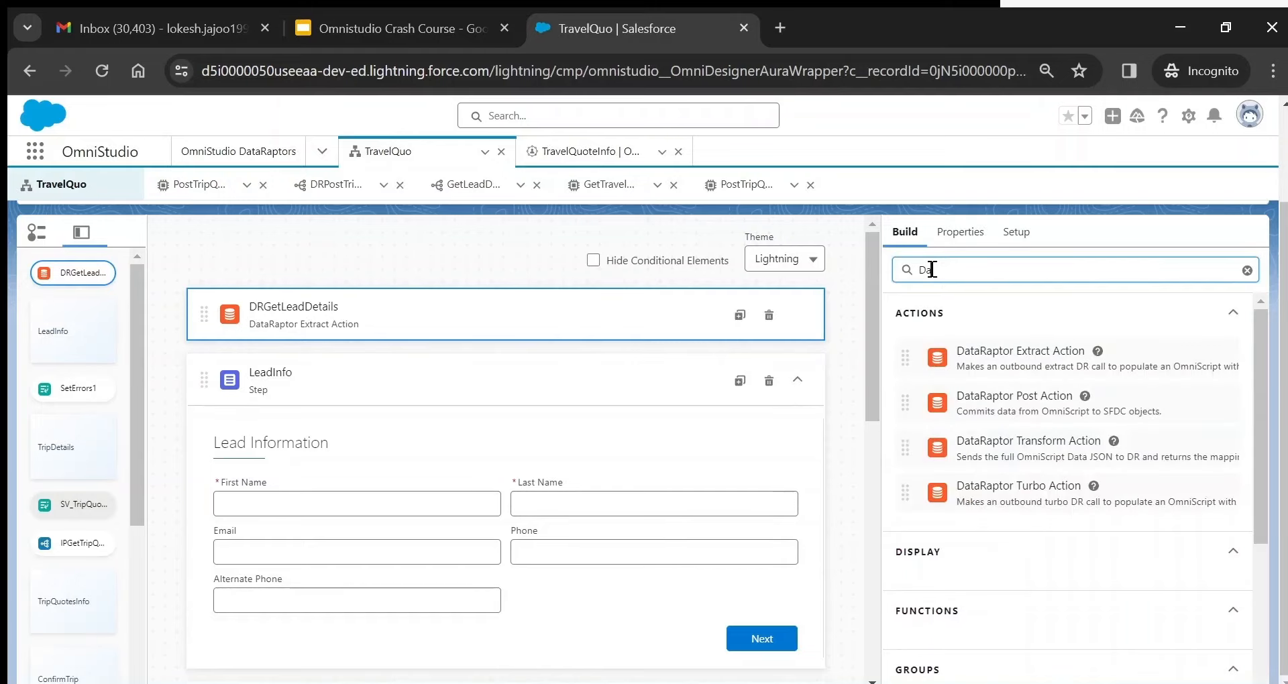
text(ta)
key(BackSpace)
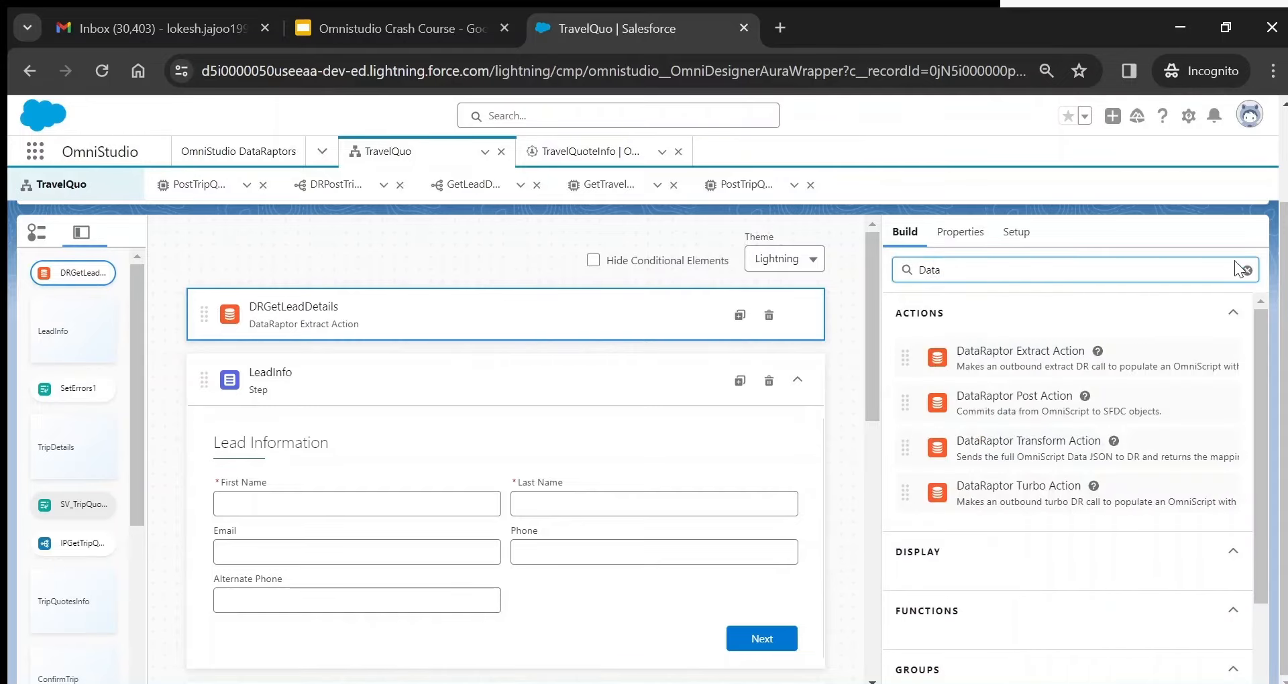
click(1201, 306)
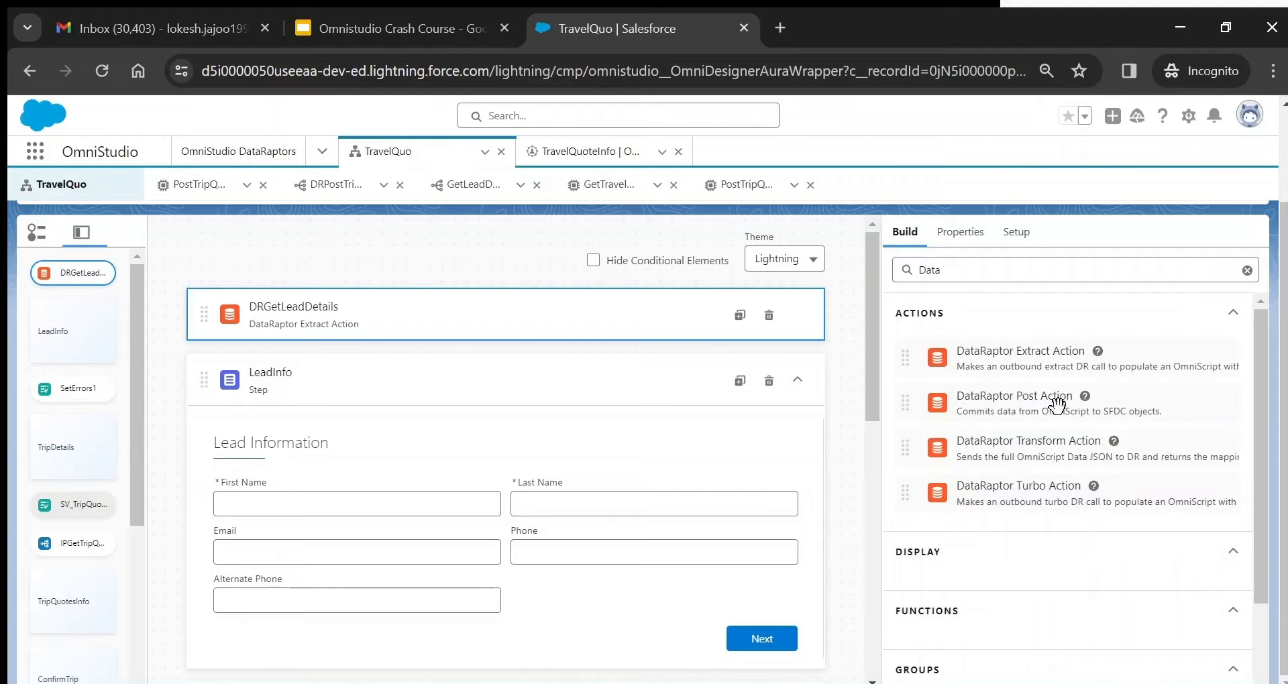
- Clear the palette search and follow DRGetLeadDetails' interface link to the GetLeadDetails DataRaptor
click(1247, 271)
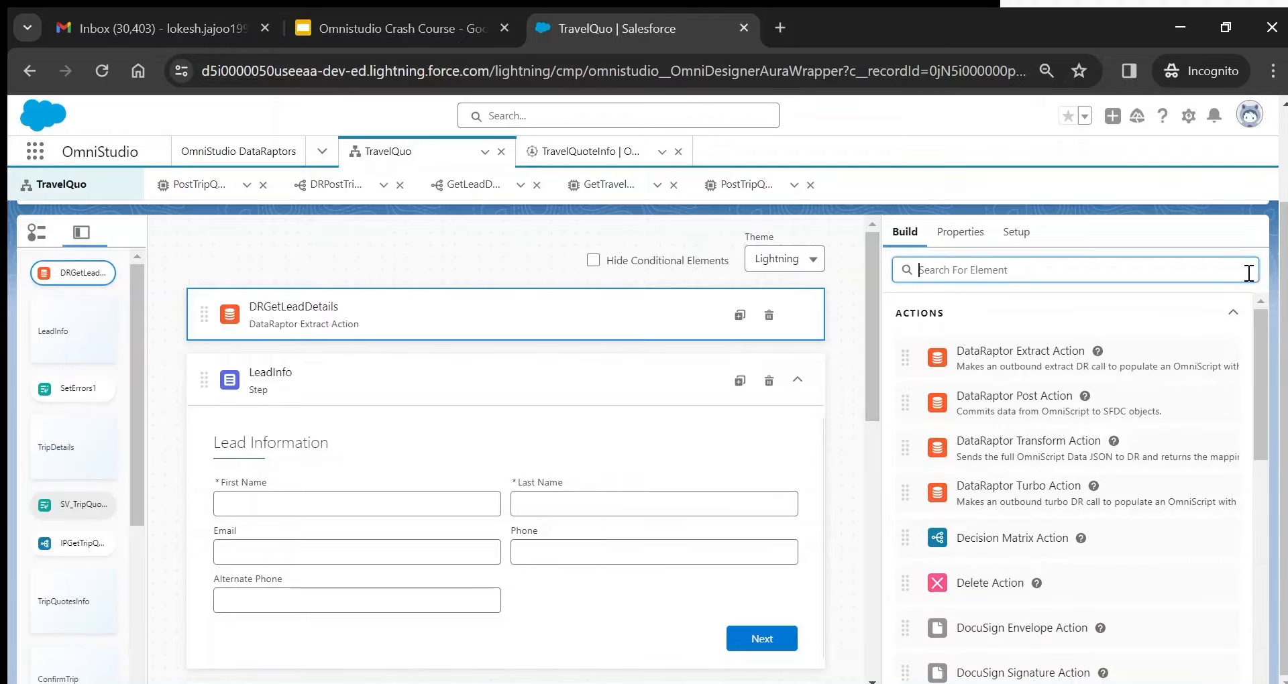
click(960, 232)
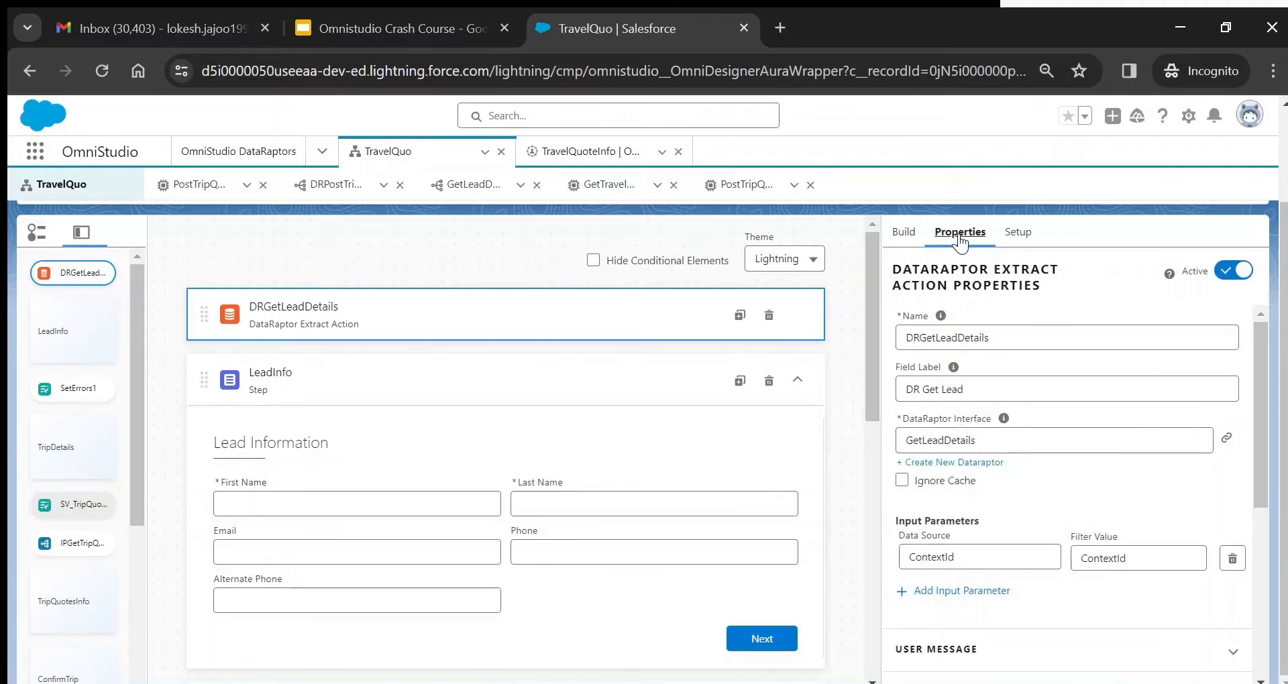
click(1228, 440)
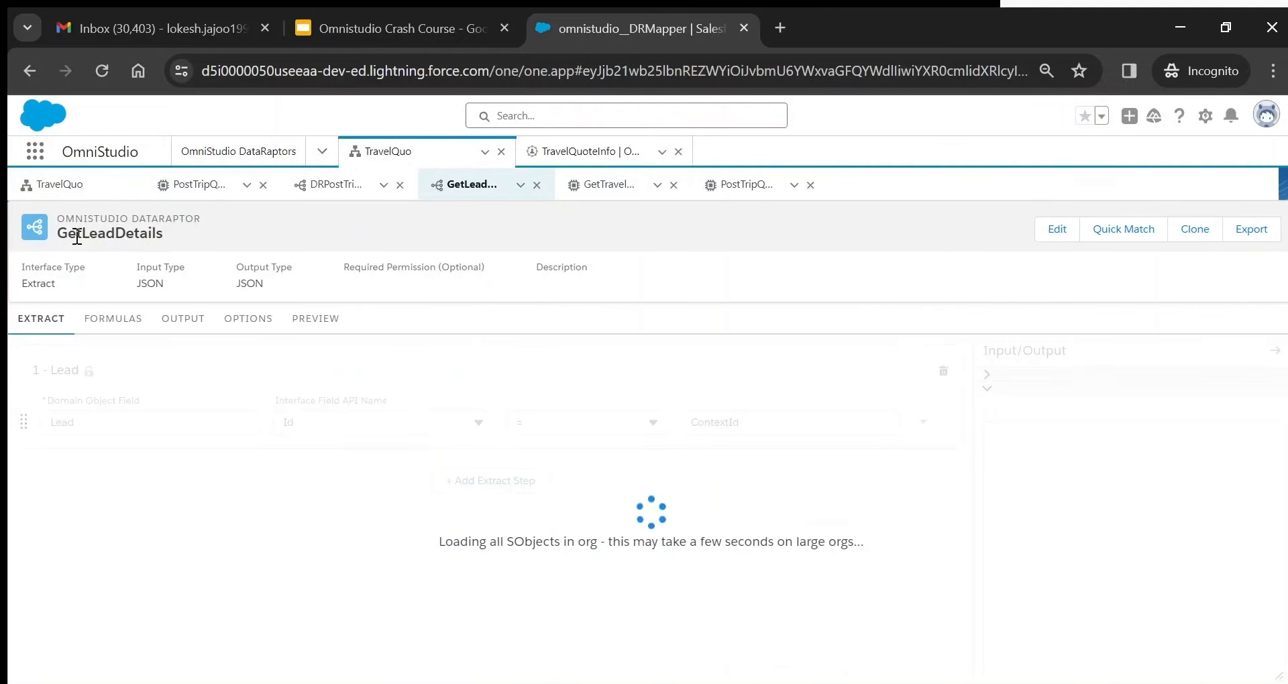
click(86, 187)
click(85, 188)
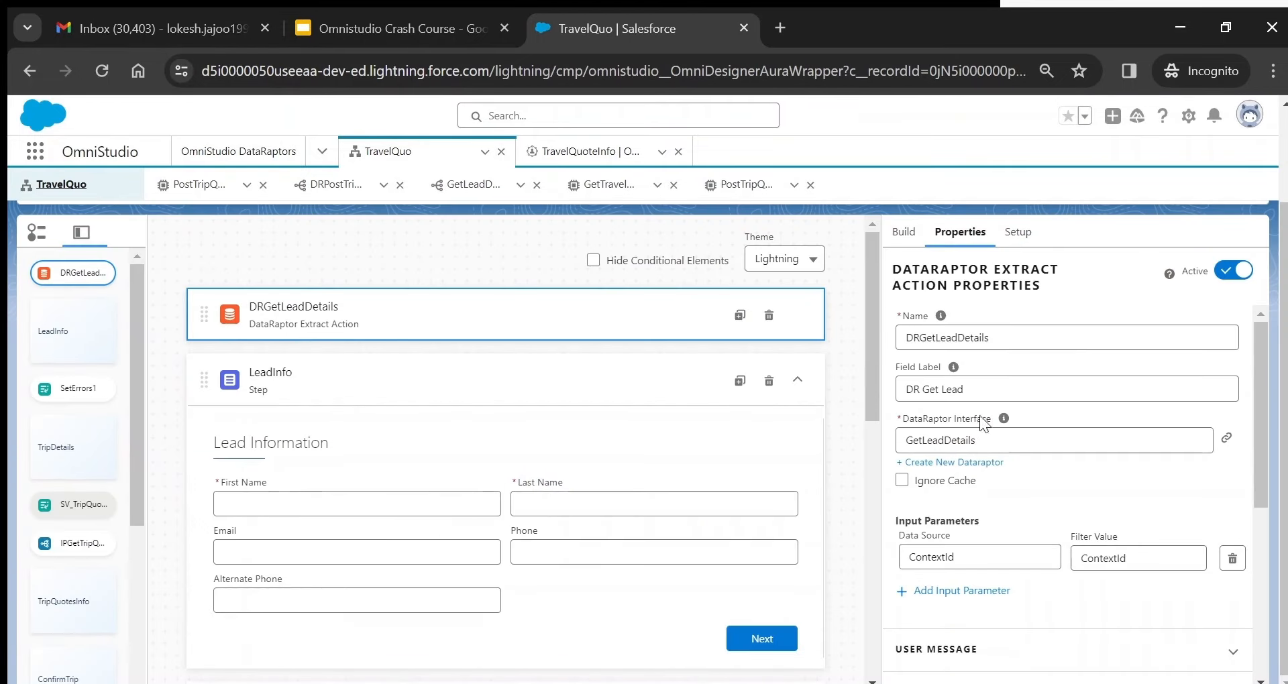
double_click(940, 440)
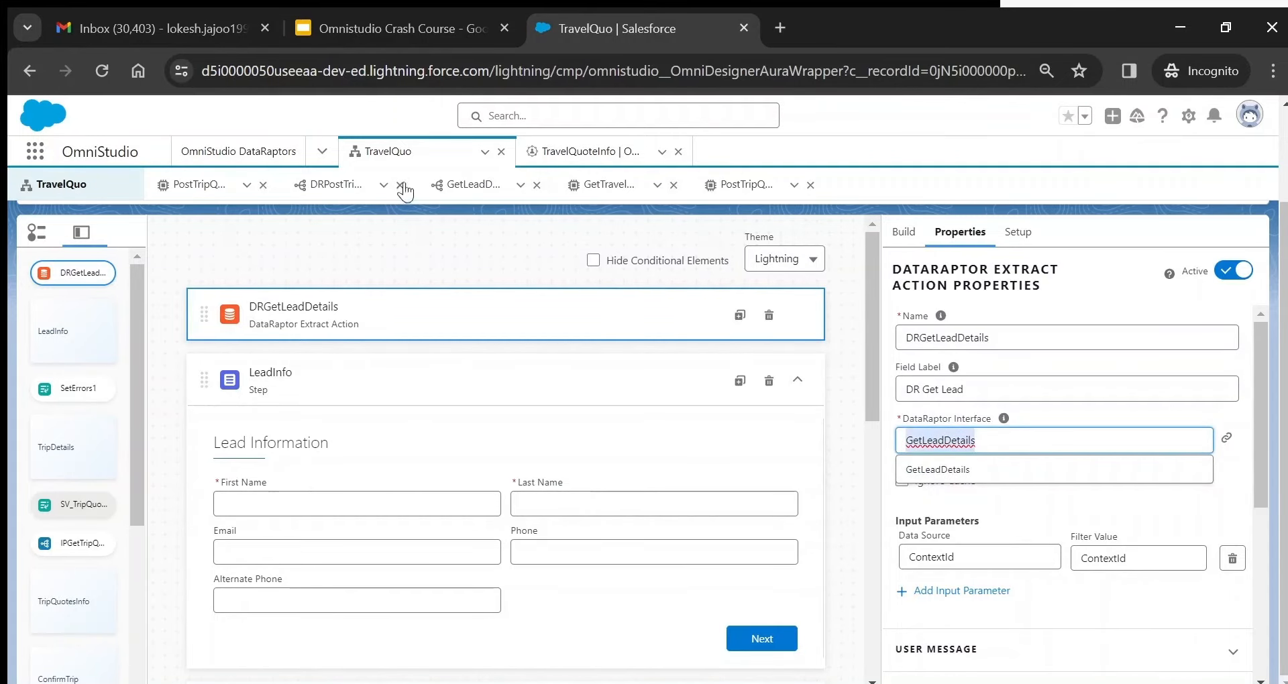
click(451, 189)
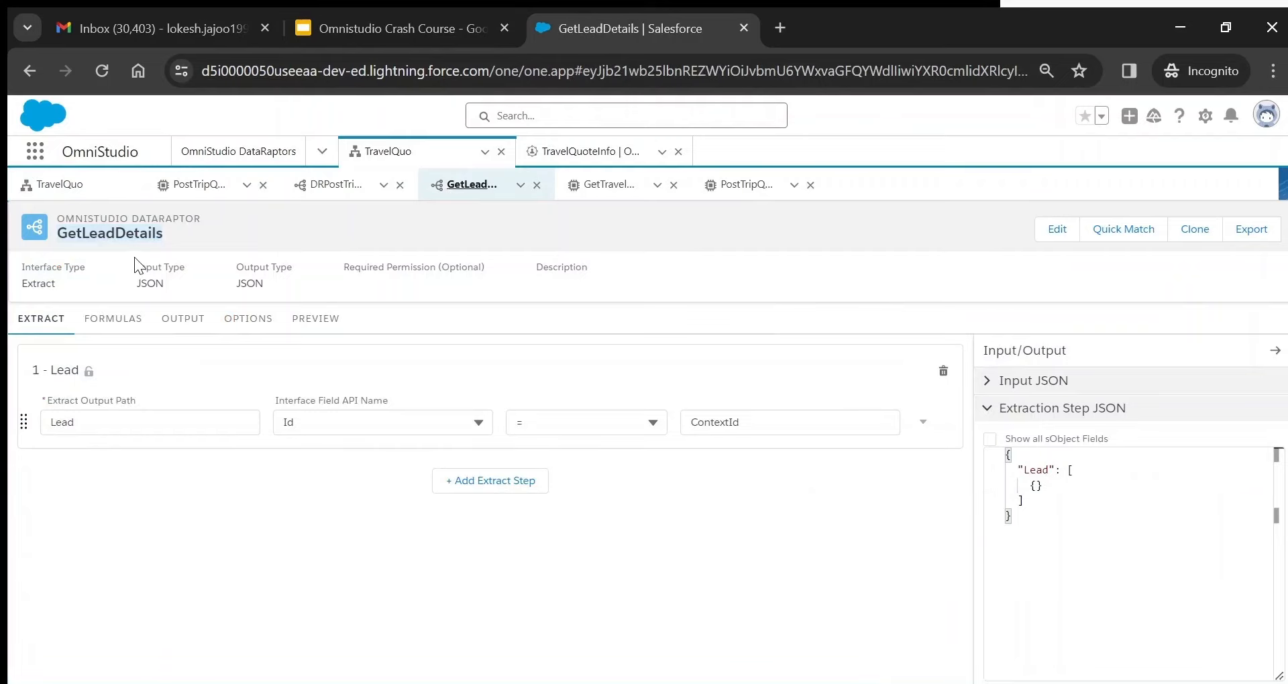
key(ctrl+0)
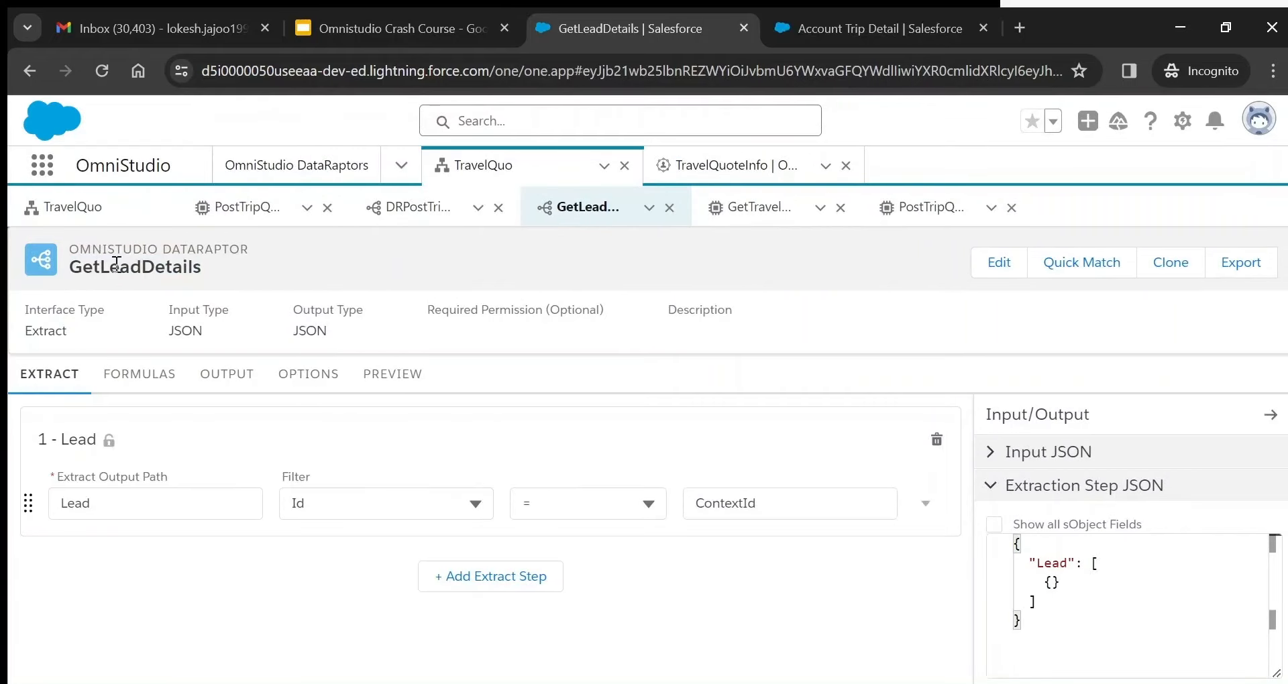
- Inspect the DataRaptor's Lead extract step and its Id = ContextId filter
click(100, 212)
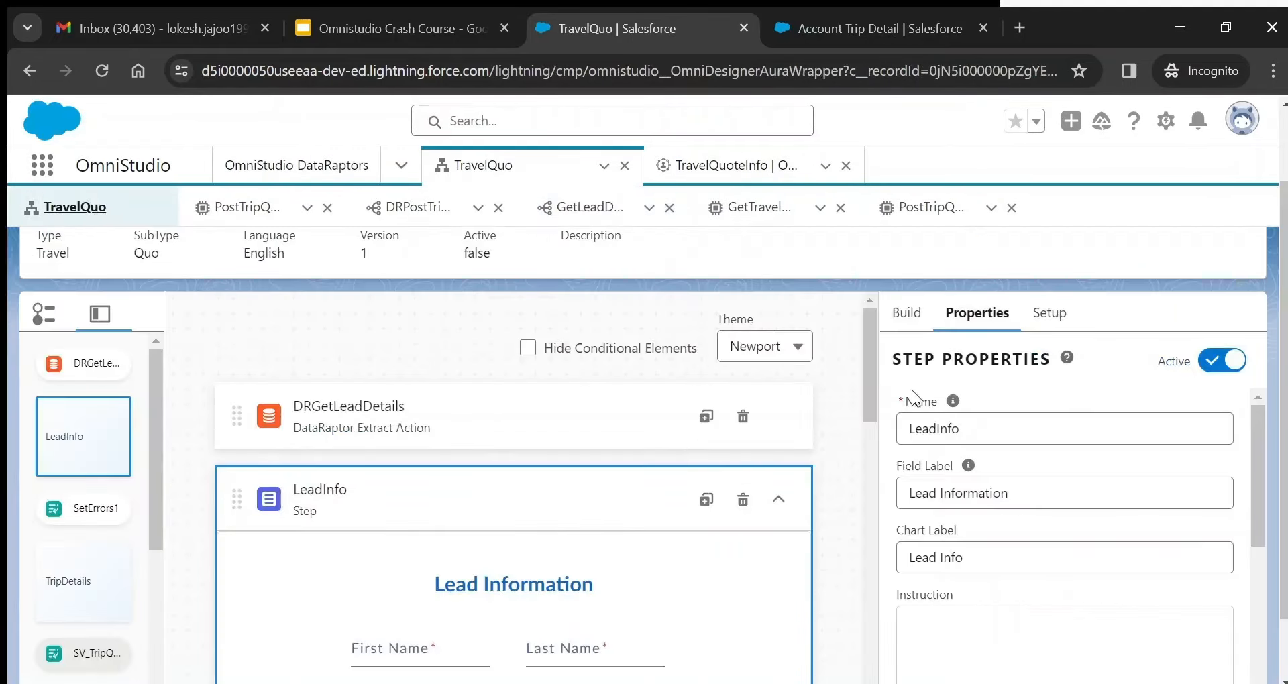
click(445, 402)
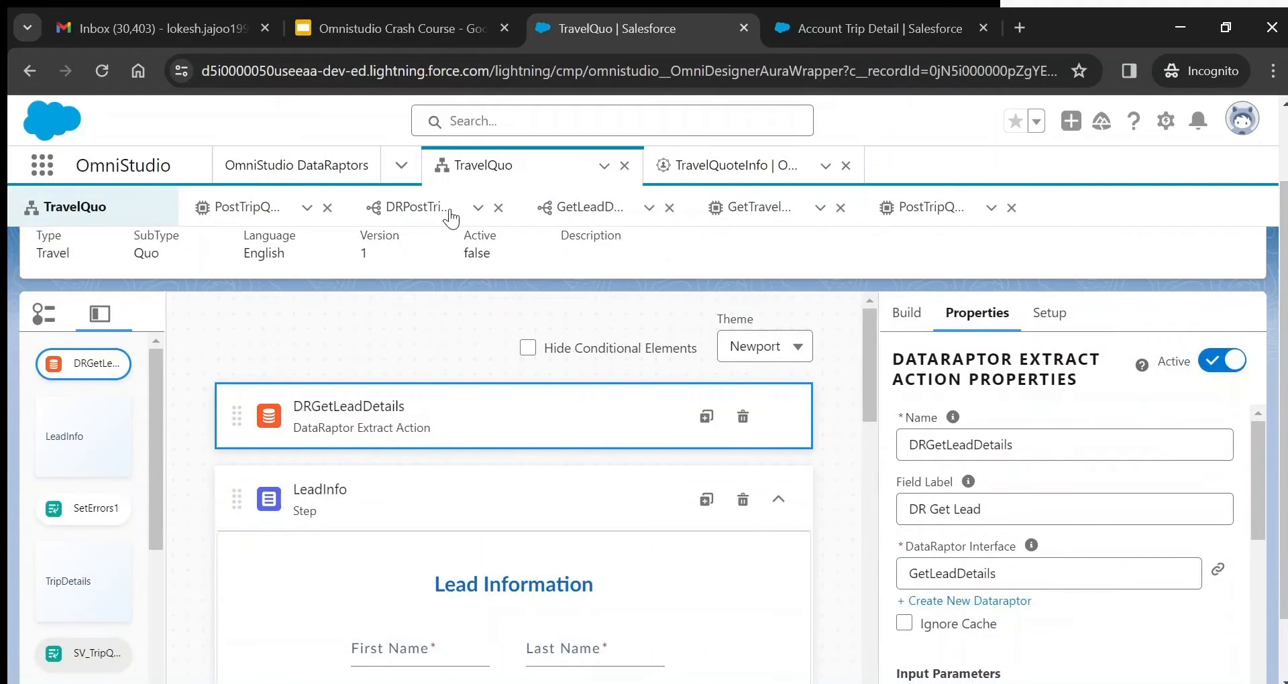
click(578, 208)
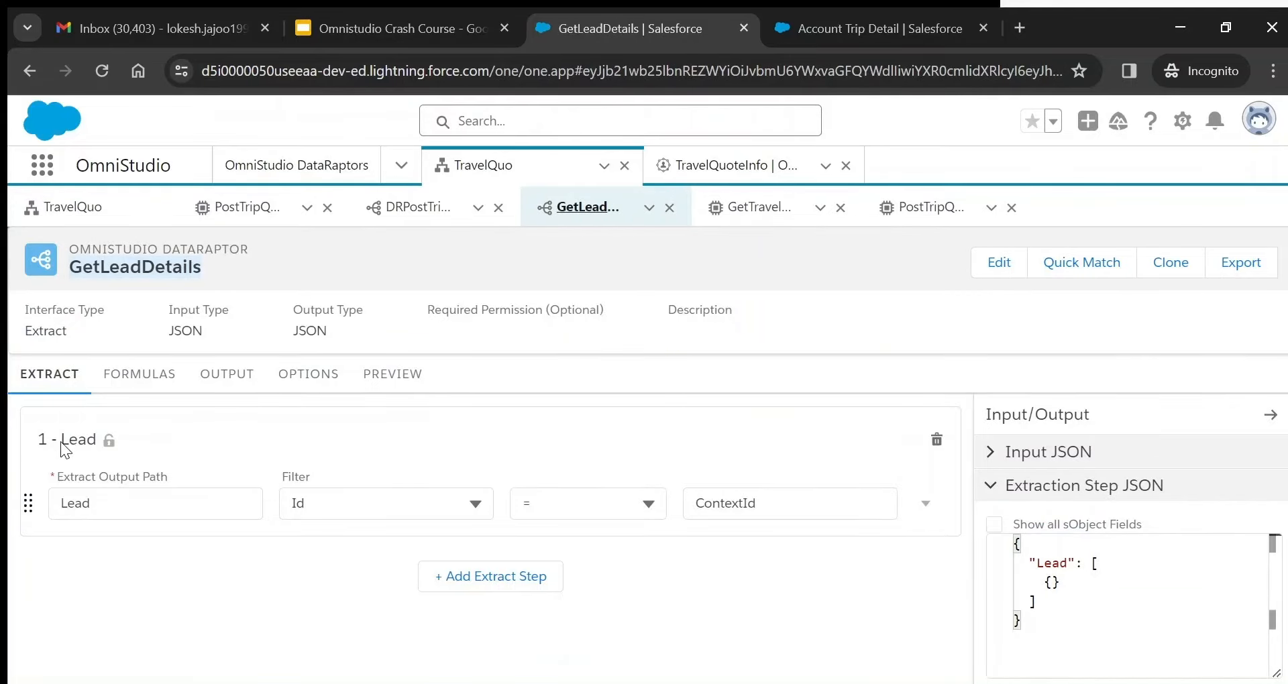
click(119, 503)
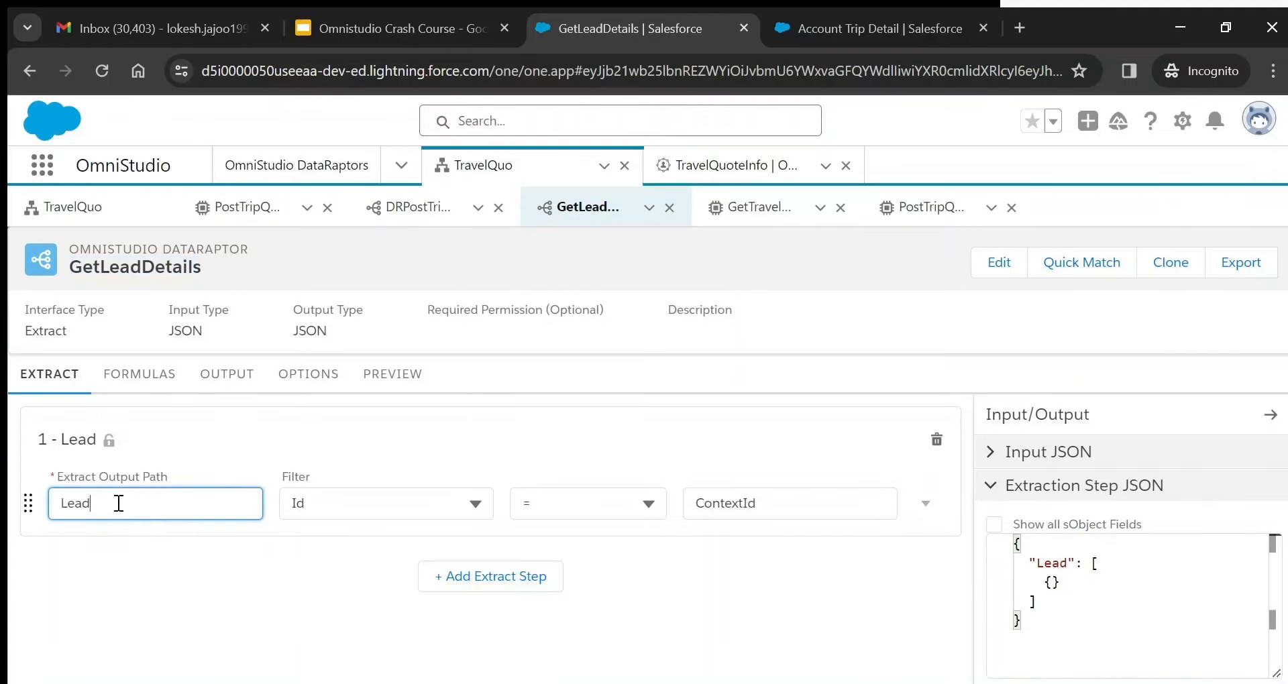
click(341, 503)
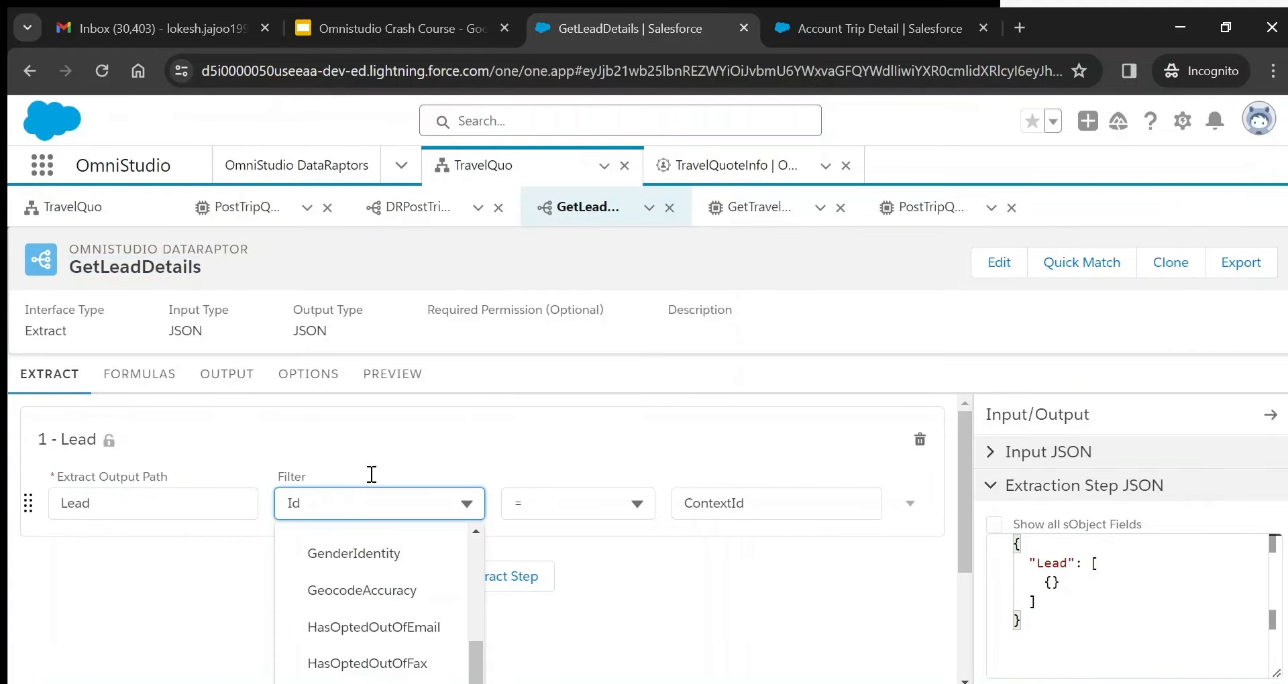
click(404, 444)
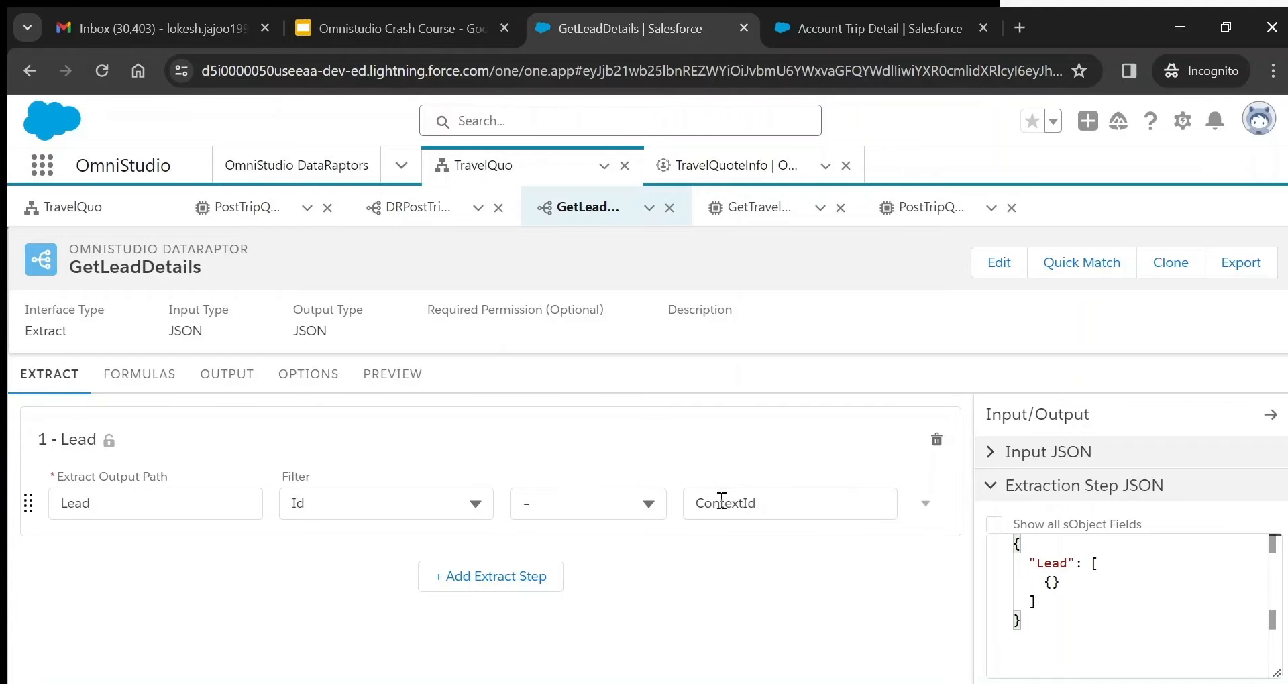
- Compare the action's ContextId input parameter with the DataRaptor's ContextId filter value
click(87, 208)
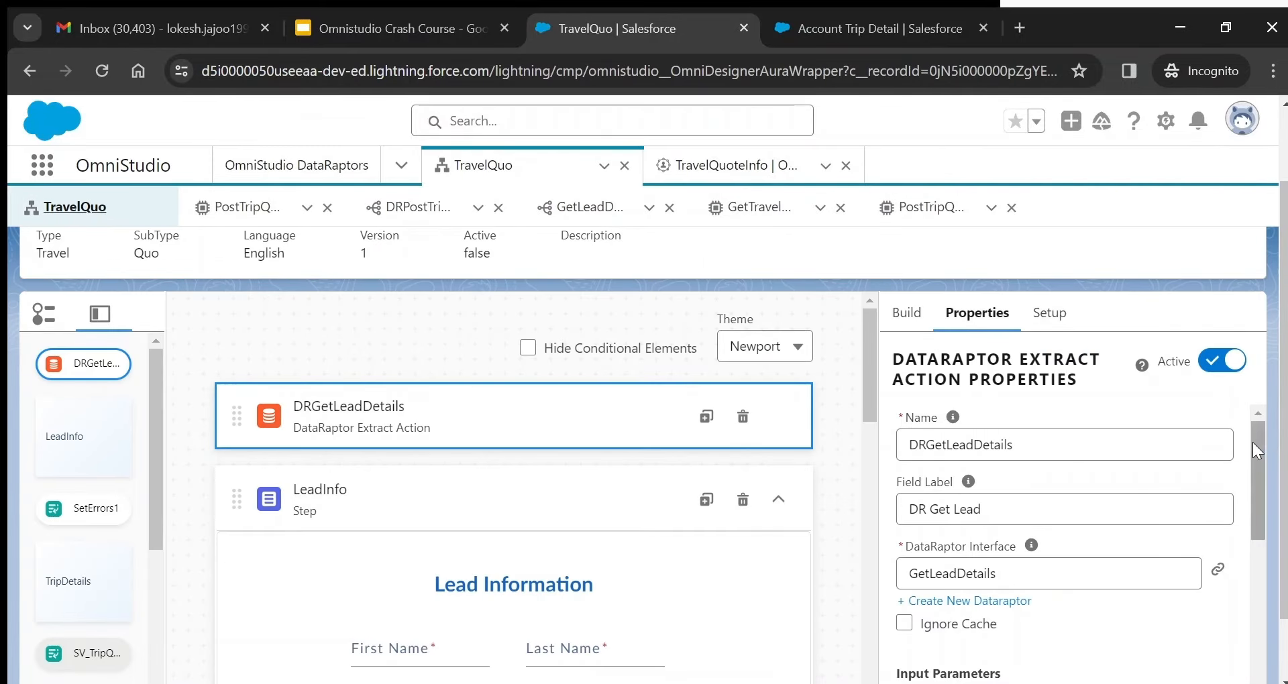
drag(1251, 446, 1263, 521)
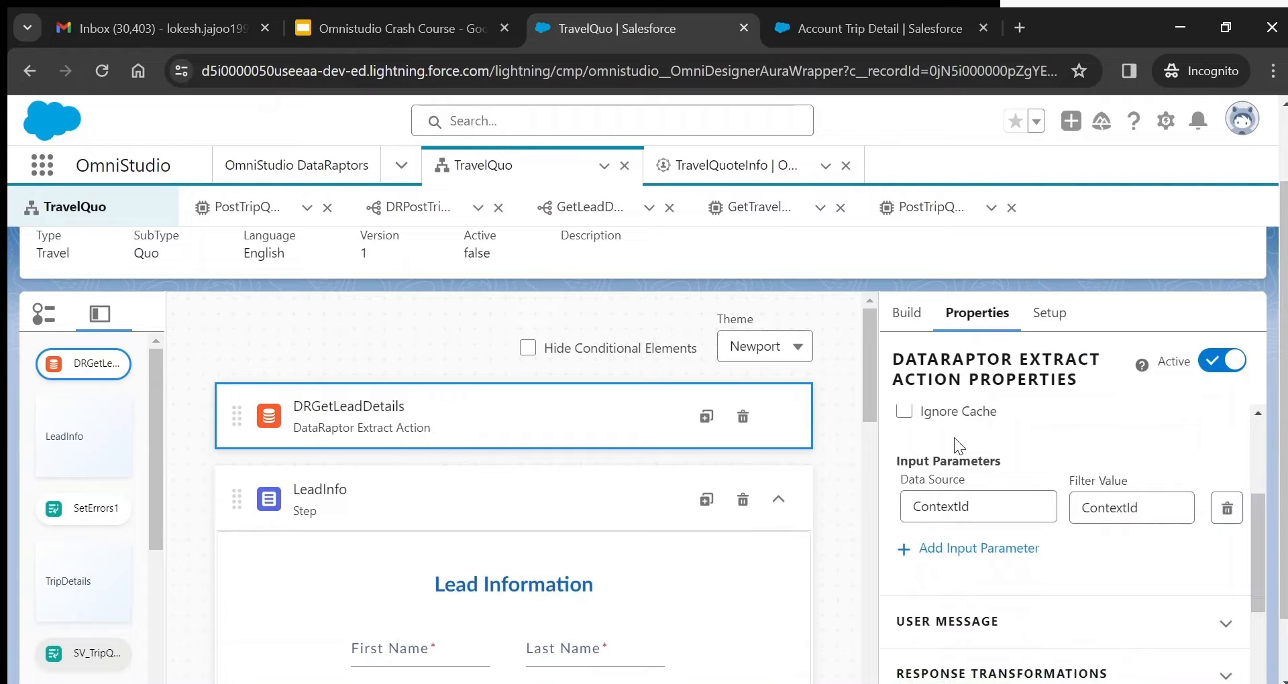
double_click(919, 509)
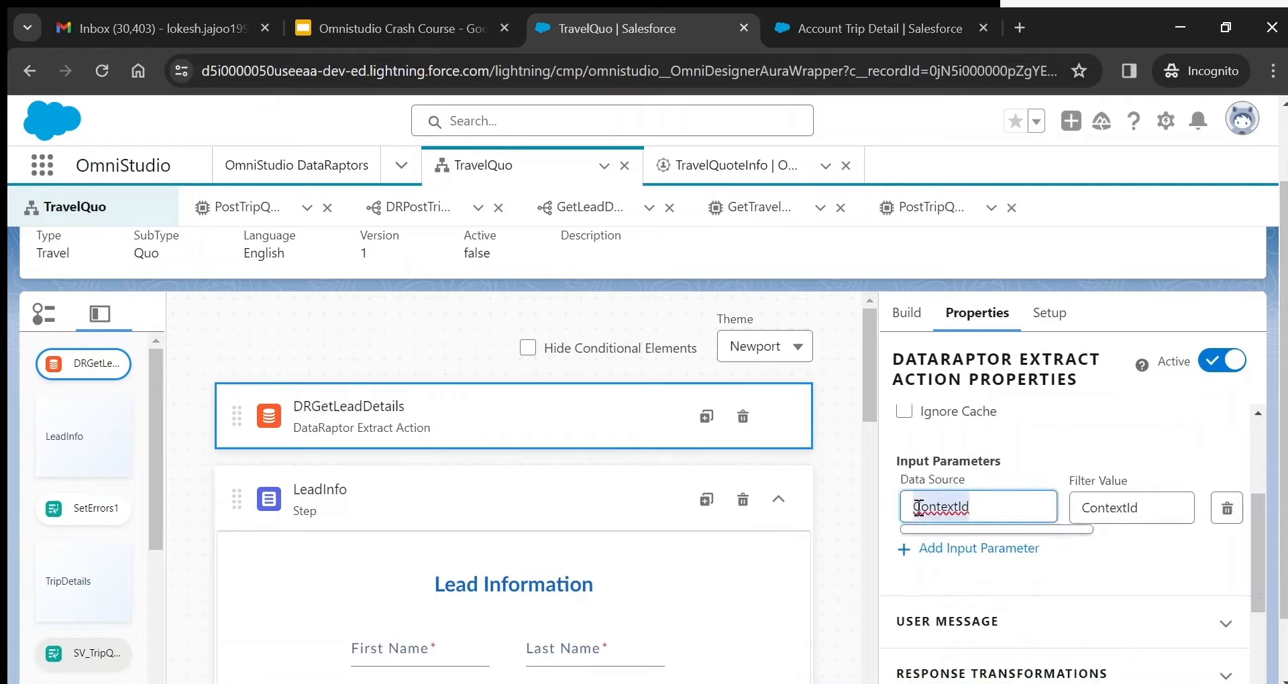
click(1122, 481)
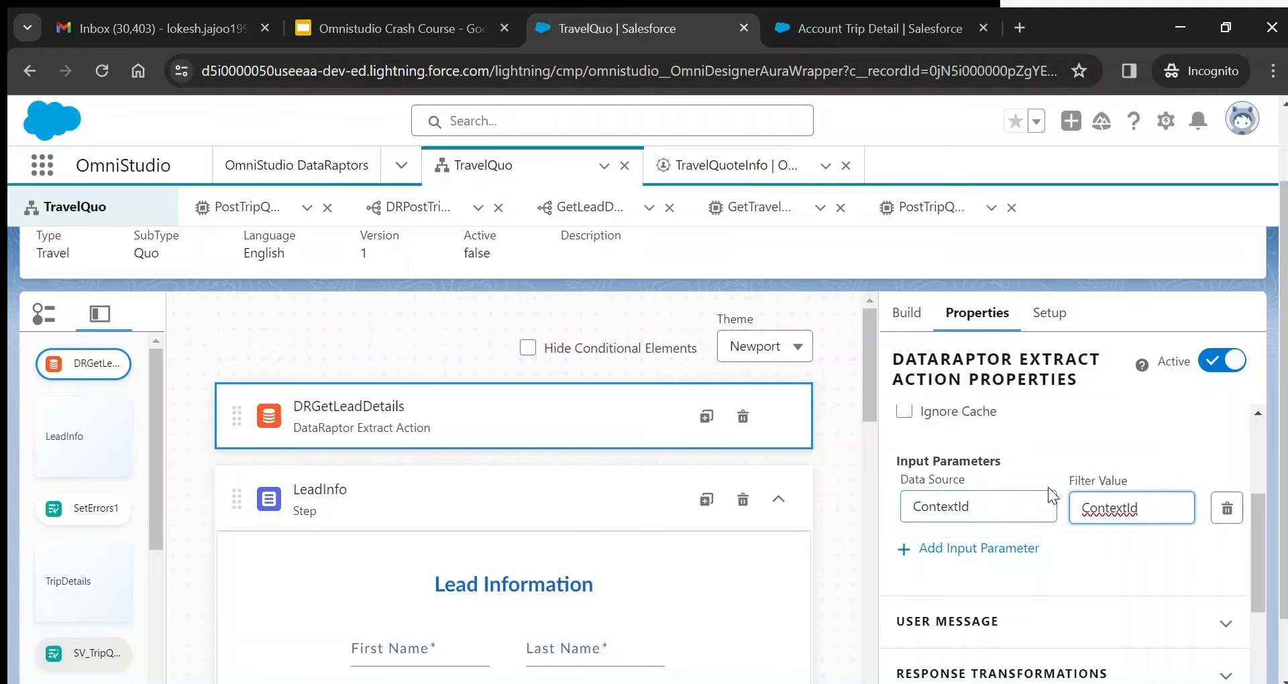
double_click(1124, 516)
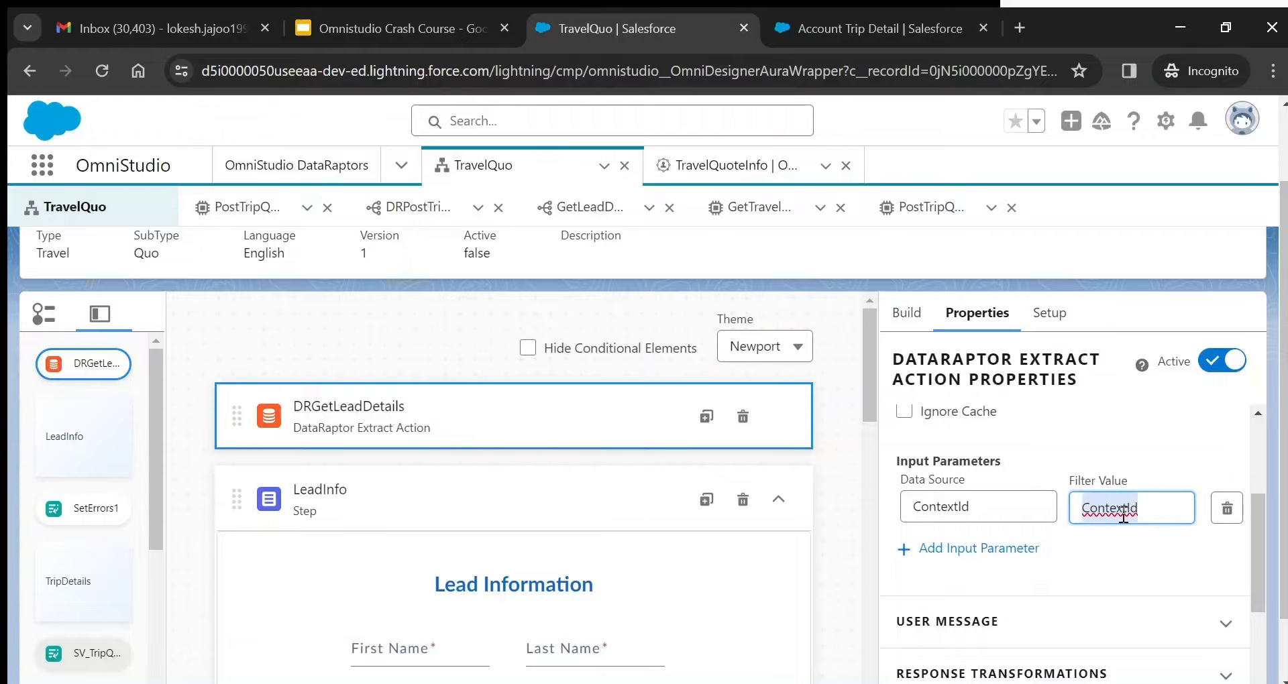
click(572, 209)
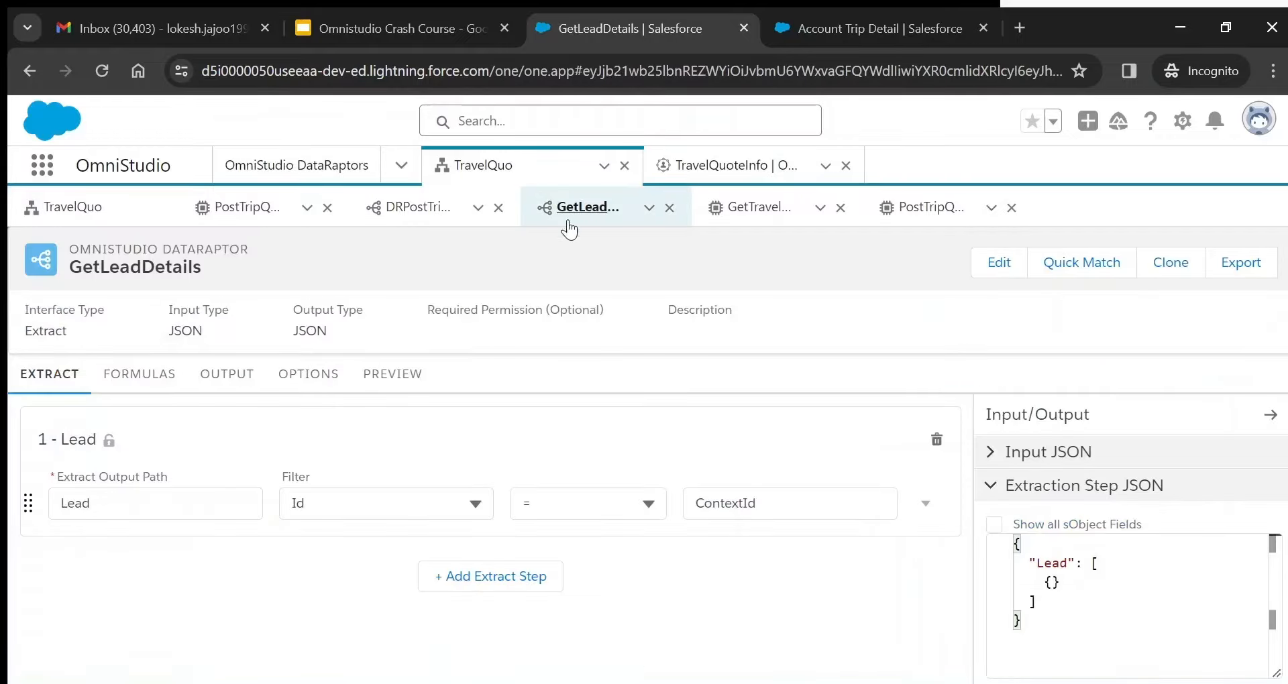
double_click(729, 504)
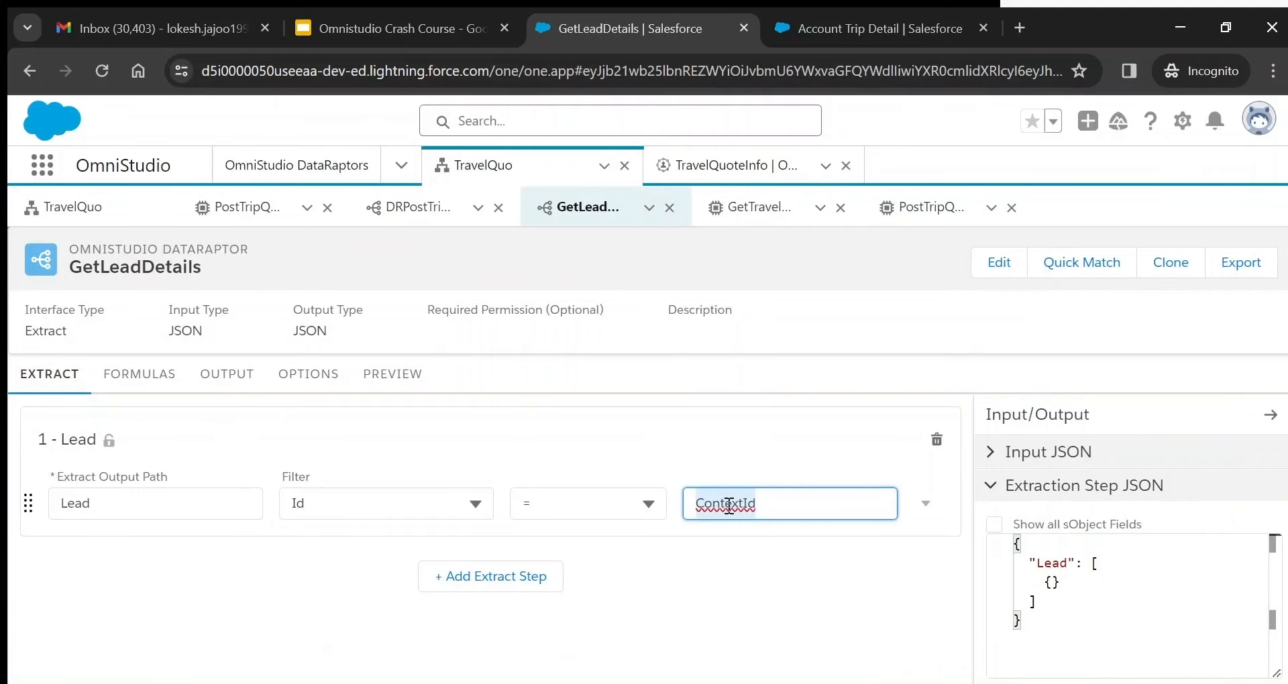
- Execute the GetLeadDetails preview with the lead's ContextId to return its Lead record
click(402, 377)
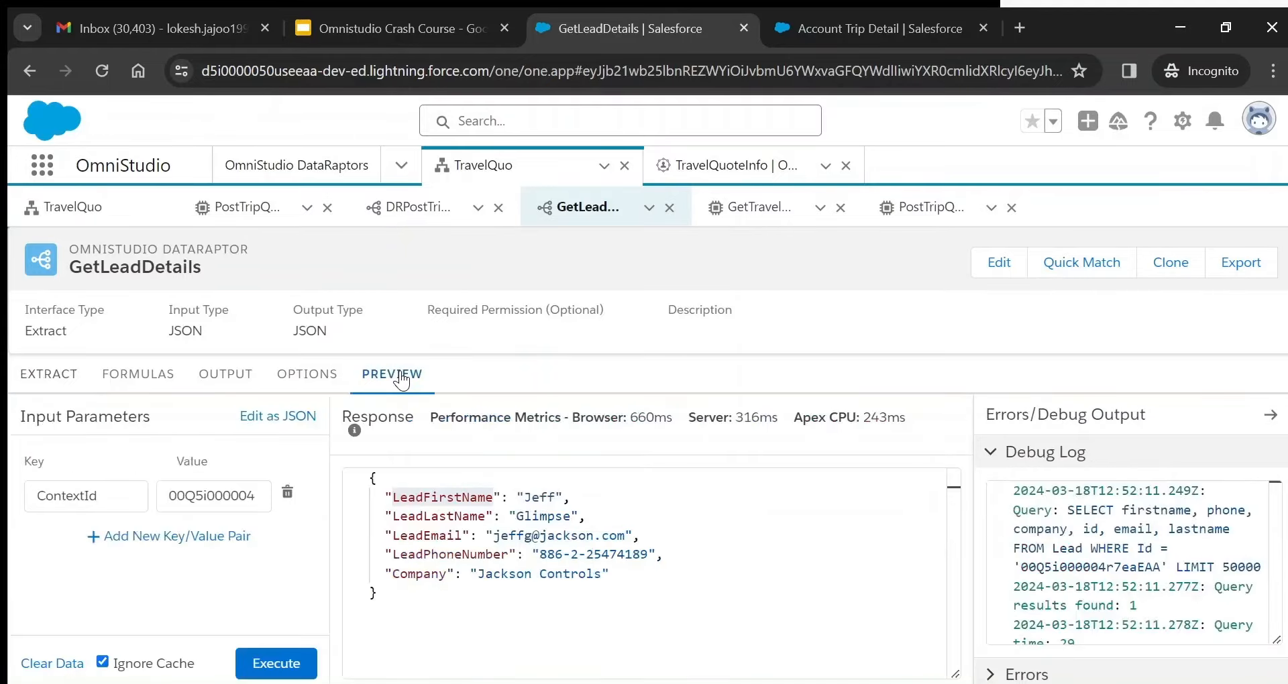
double_click(199, 496)
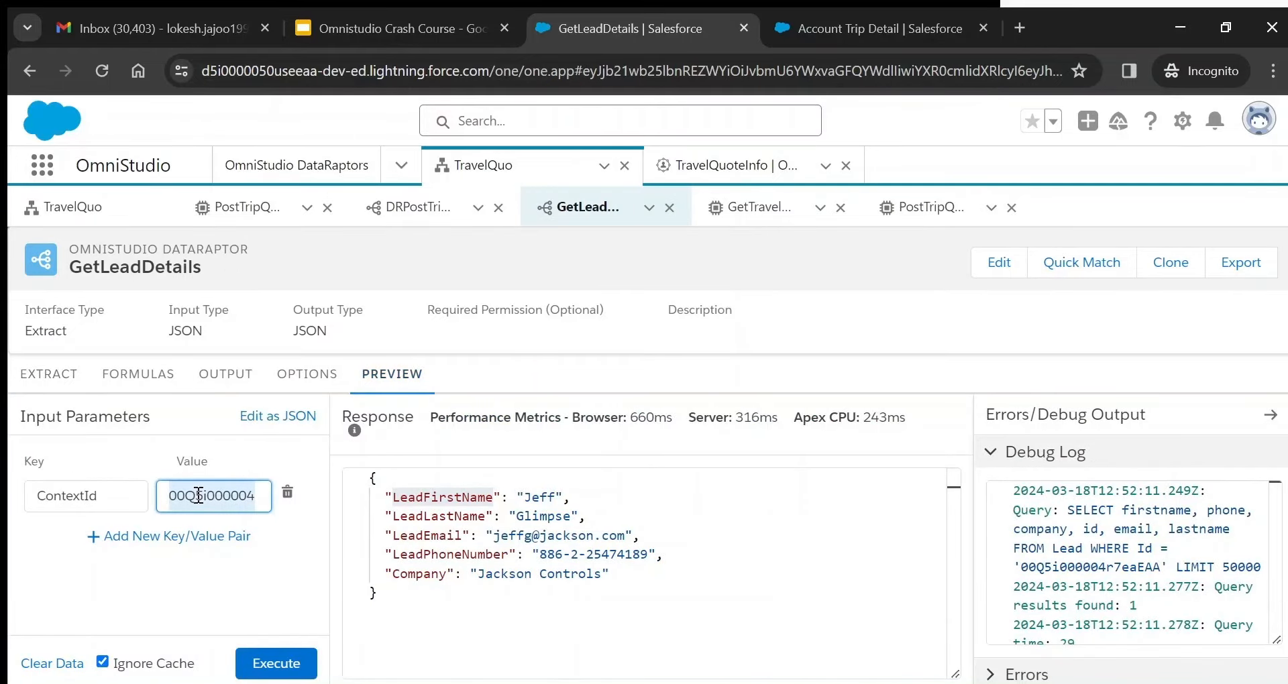
click(276, 664)
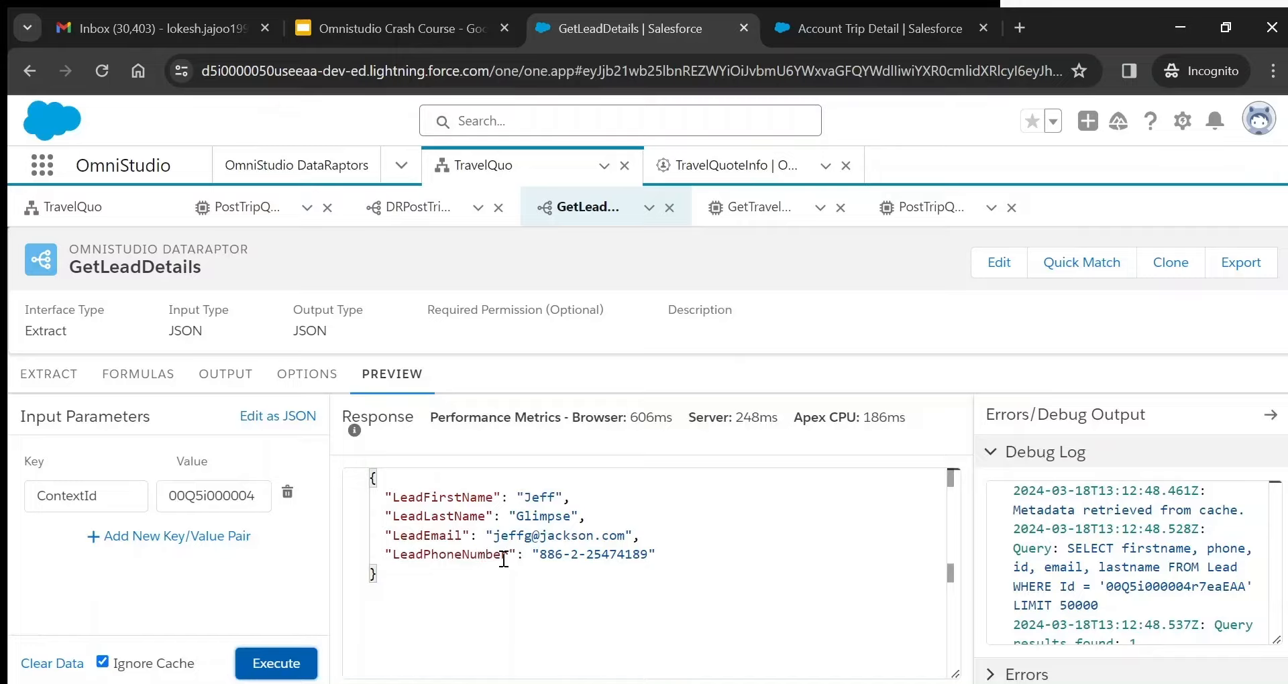
double_click(453, 495)
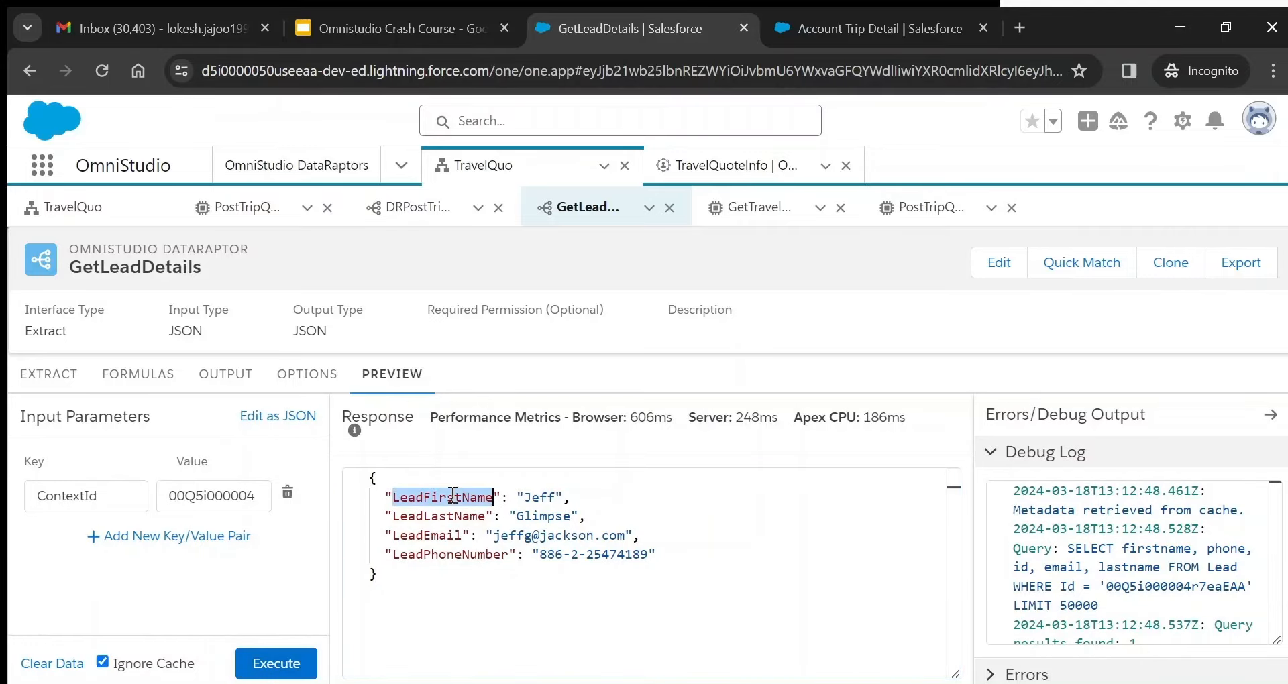
- Check that TravelQuo's First Name field is named LeadFirstName
click(102, 209)
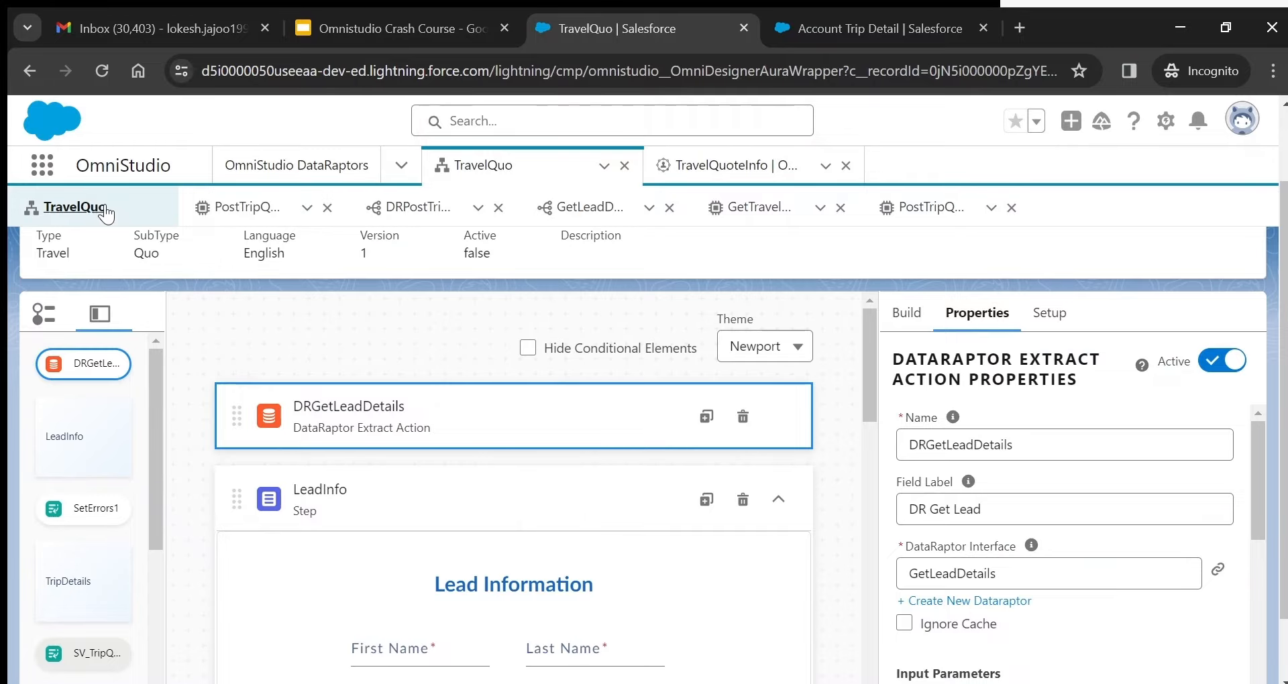
drag(867, 355, 870, 416)
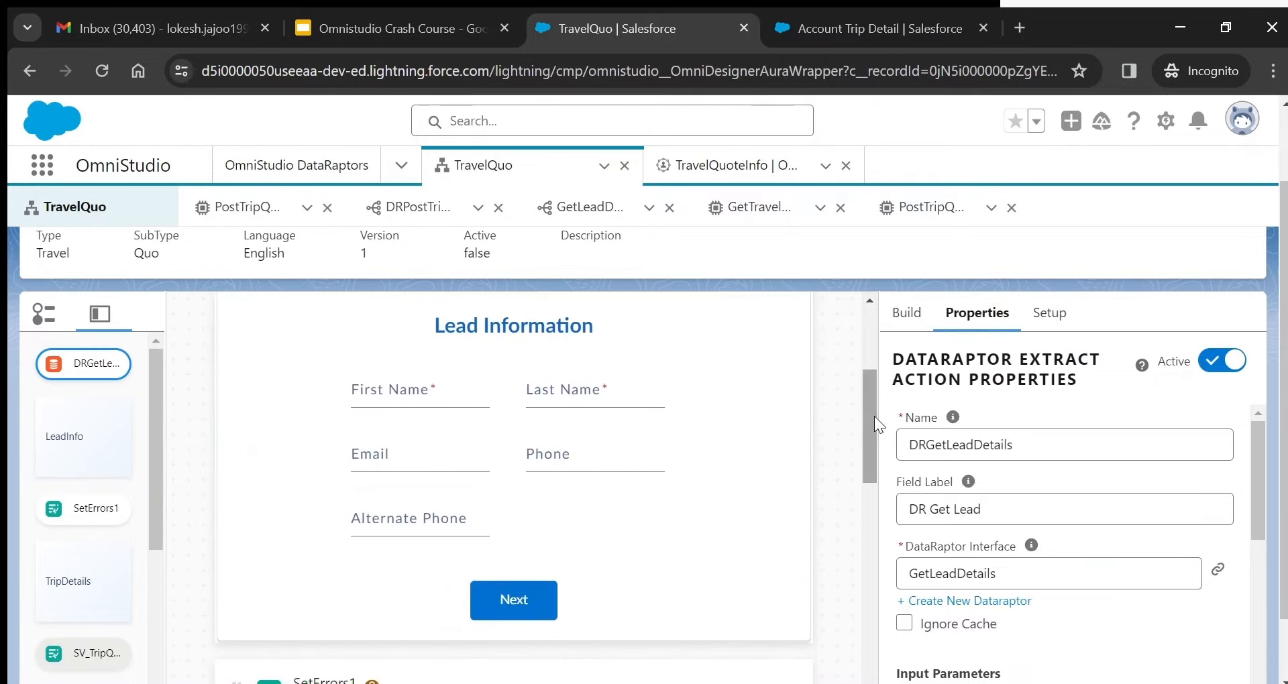
click(395, 402)
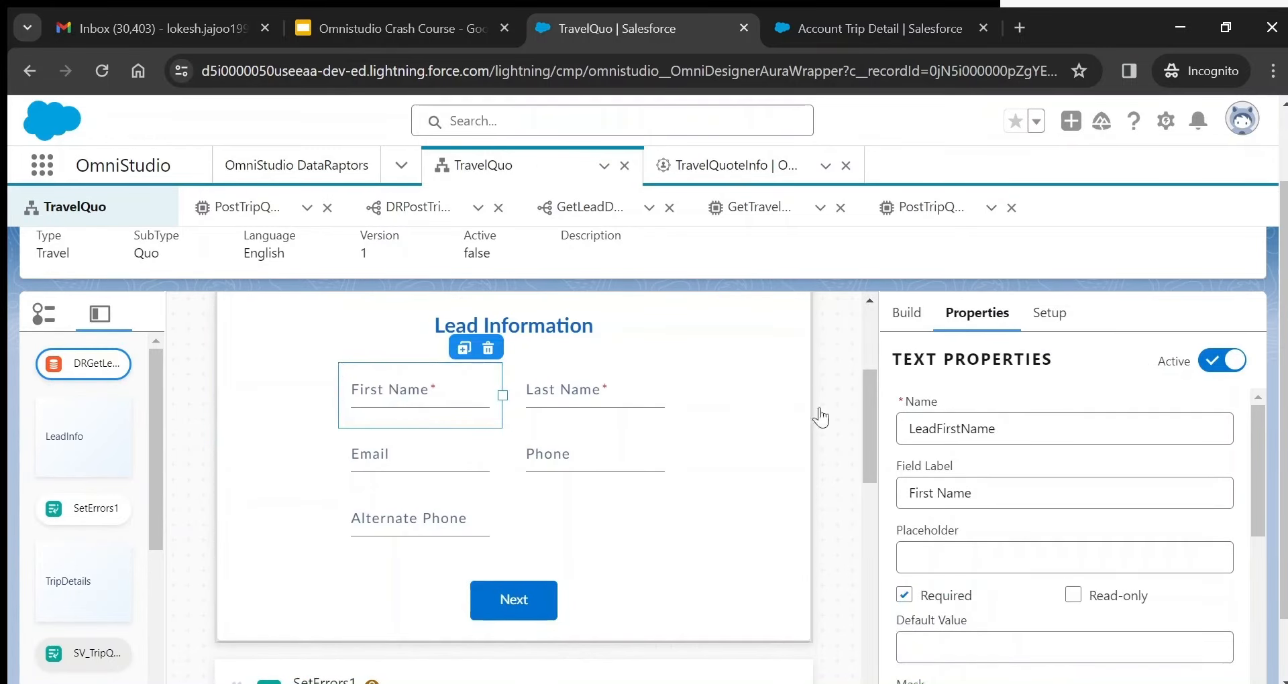
double_click(949, 427)
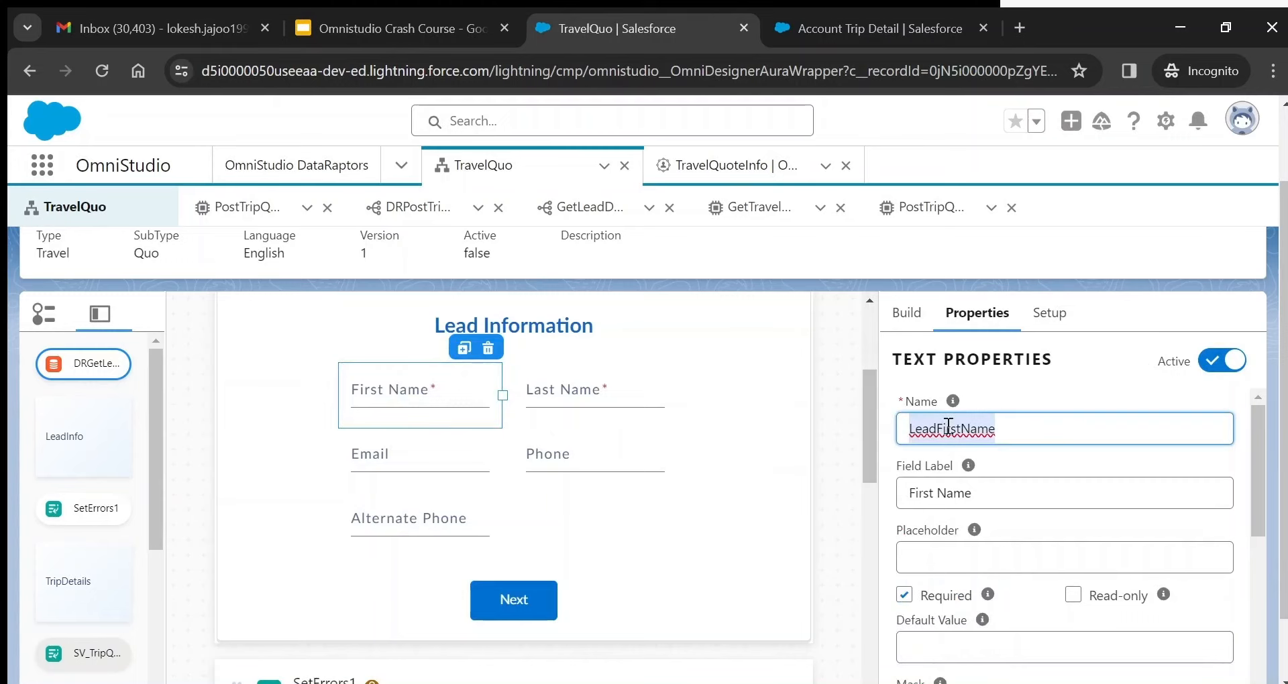
- Match the response keys LeadFirstName, LeadLastName, LeadEmail and LeadPhoneNumber against the field names
click(591, 211)
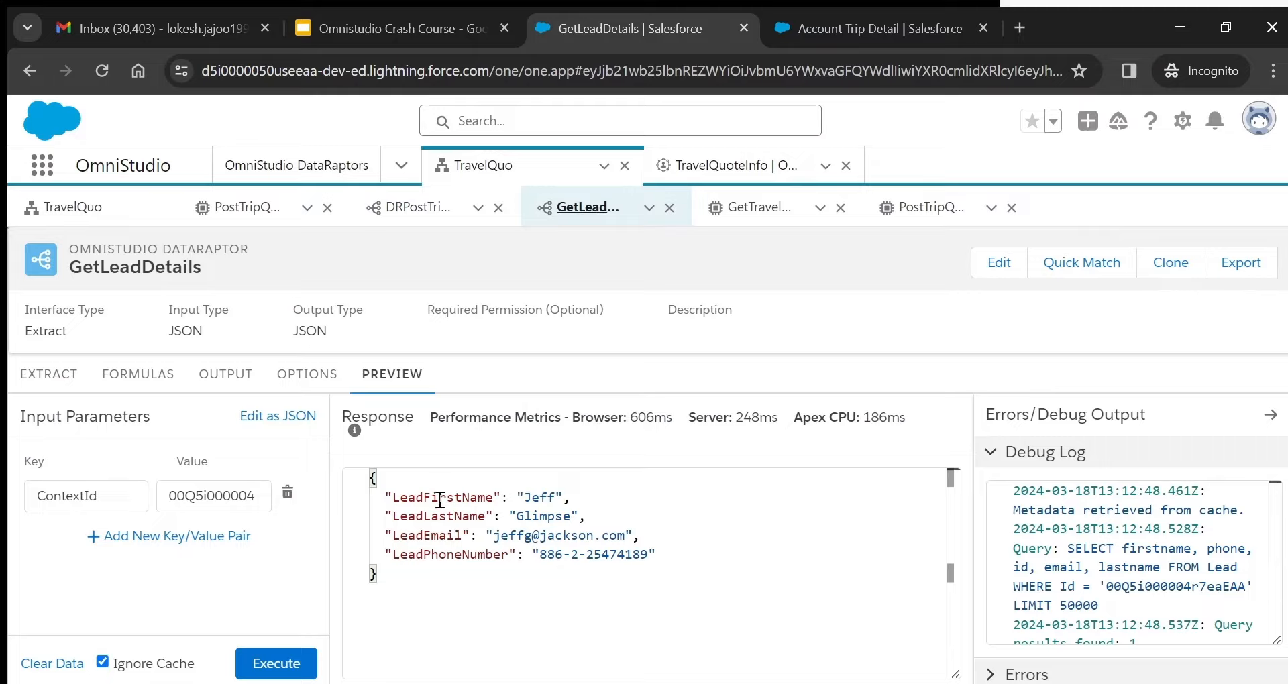
double_click(438, 500)
double_click(550, 497)
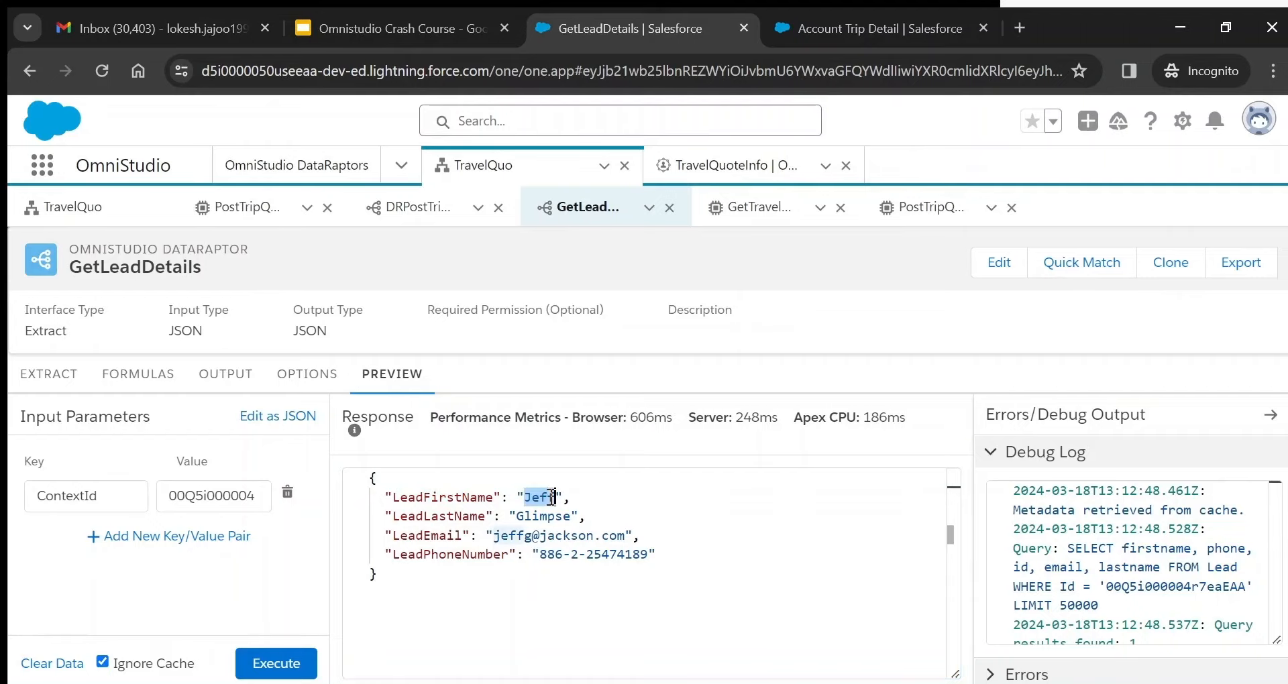
double_click(411, 516)
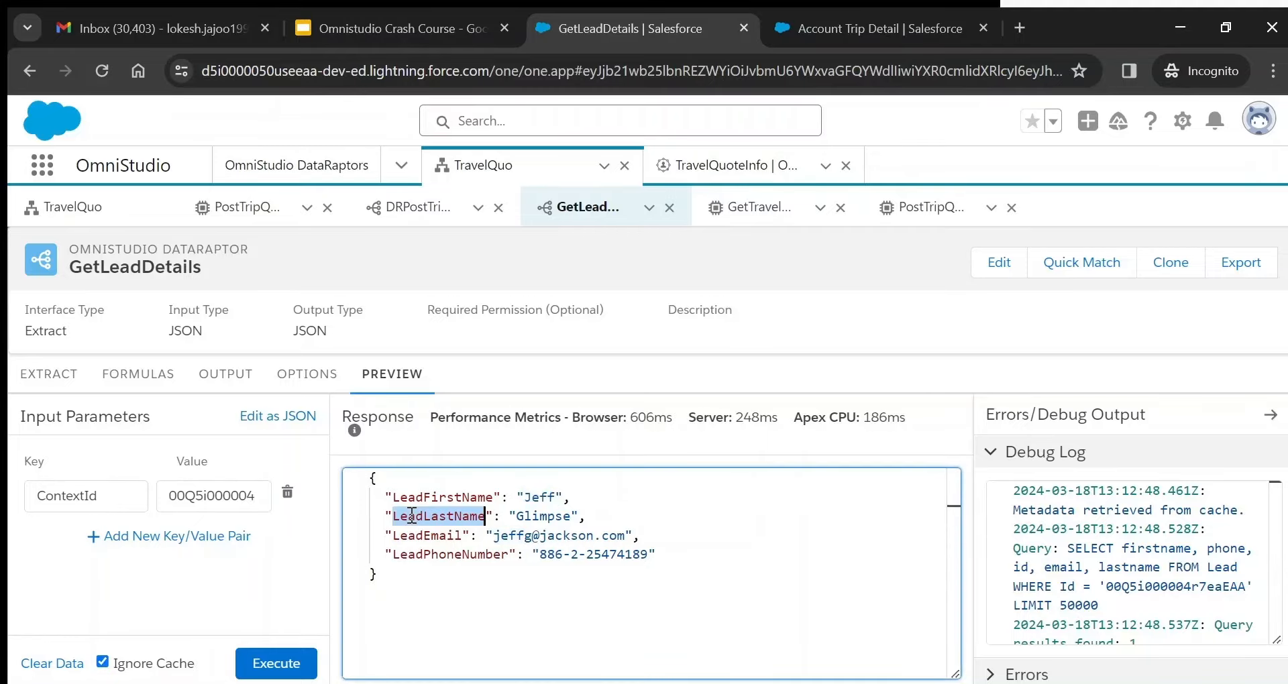
double_click(436, 536)
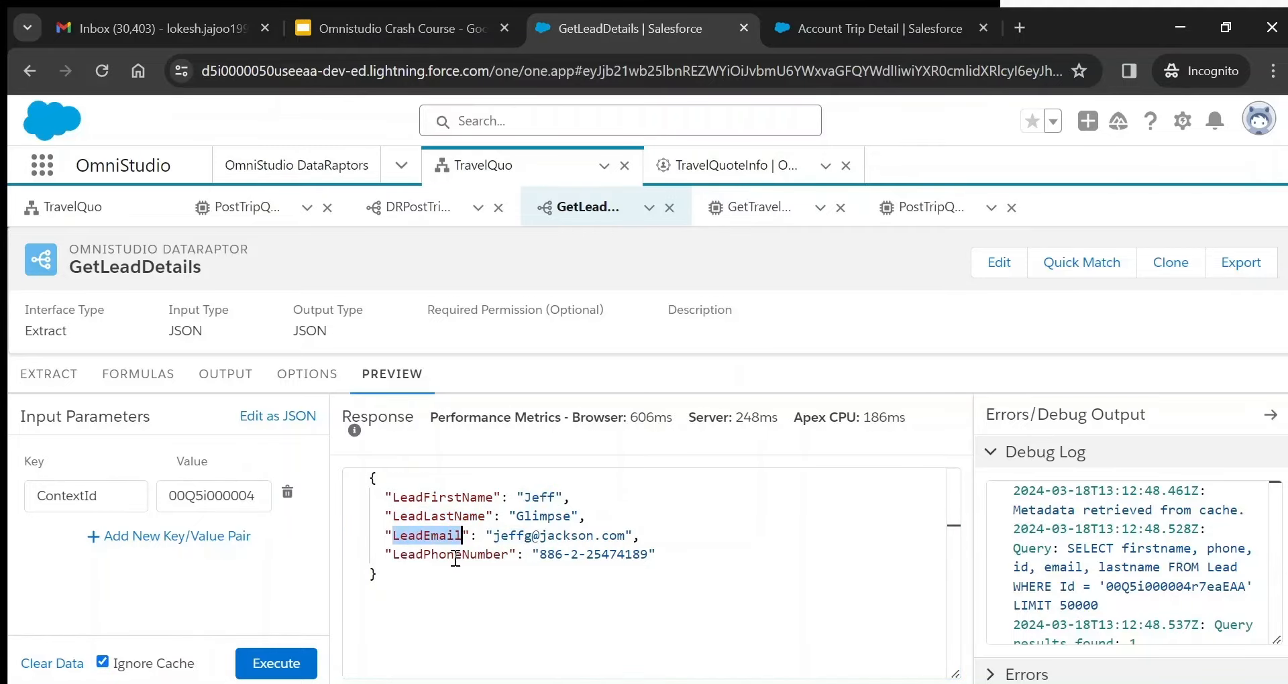
double_click(450, 554)
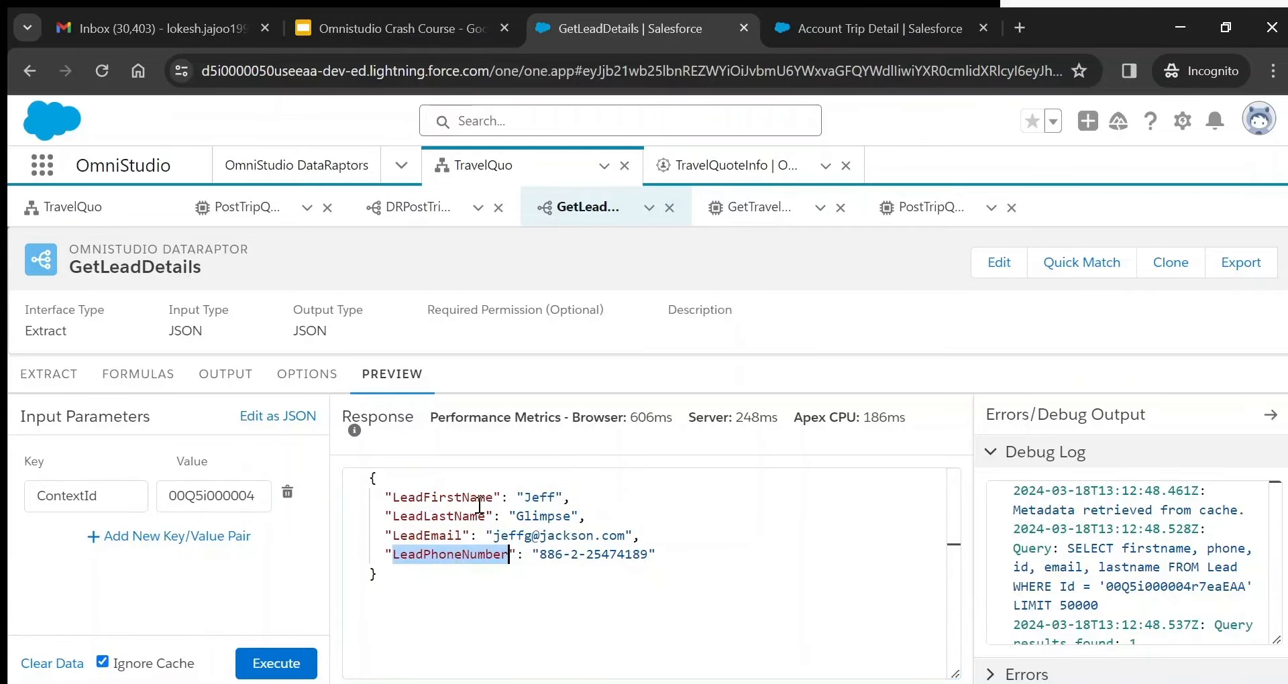
double_click(438, 498)
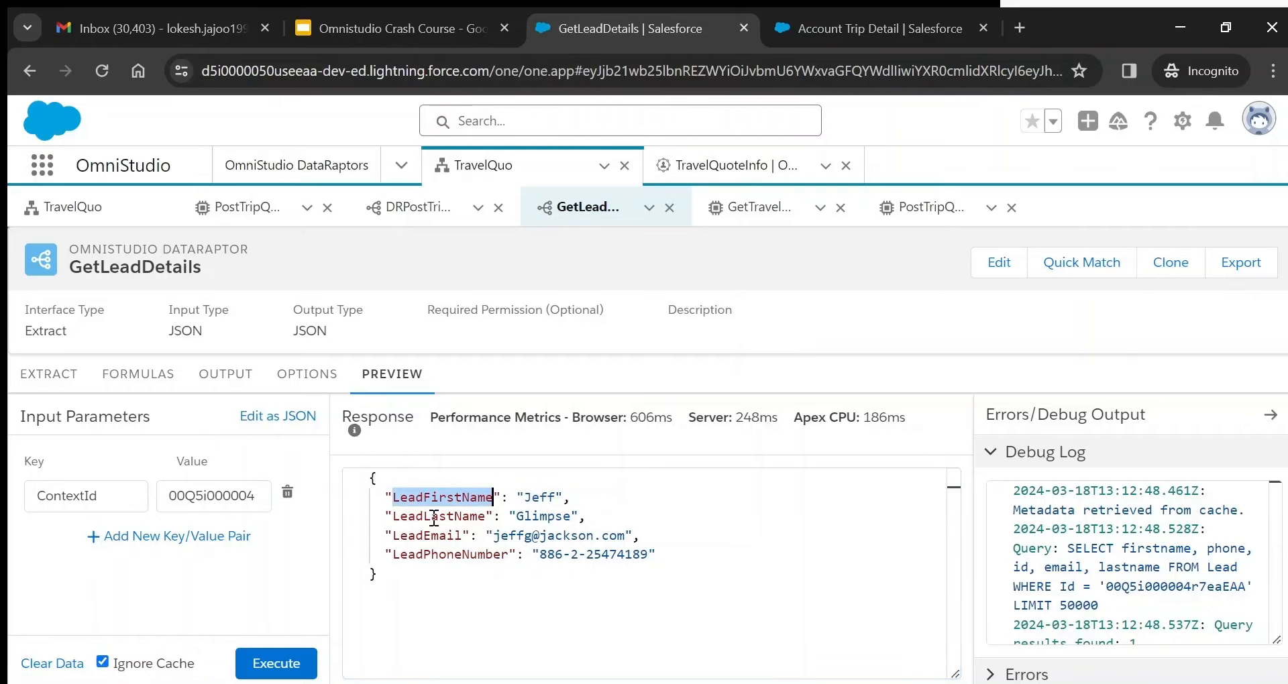
double_click(434, 517)
double_click(432, 535)
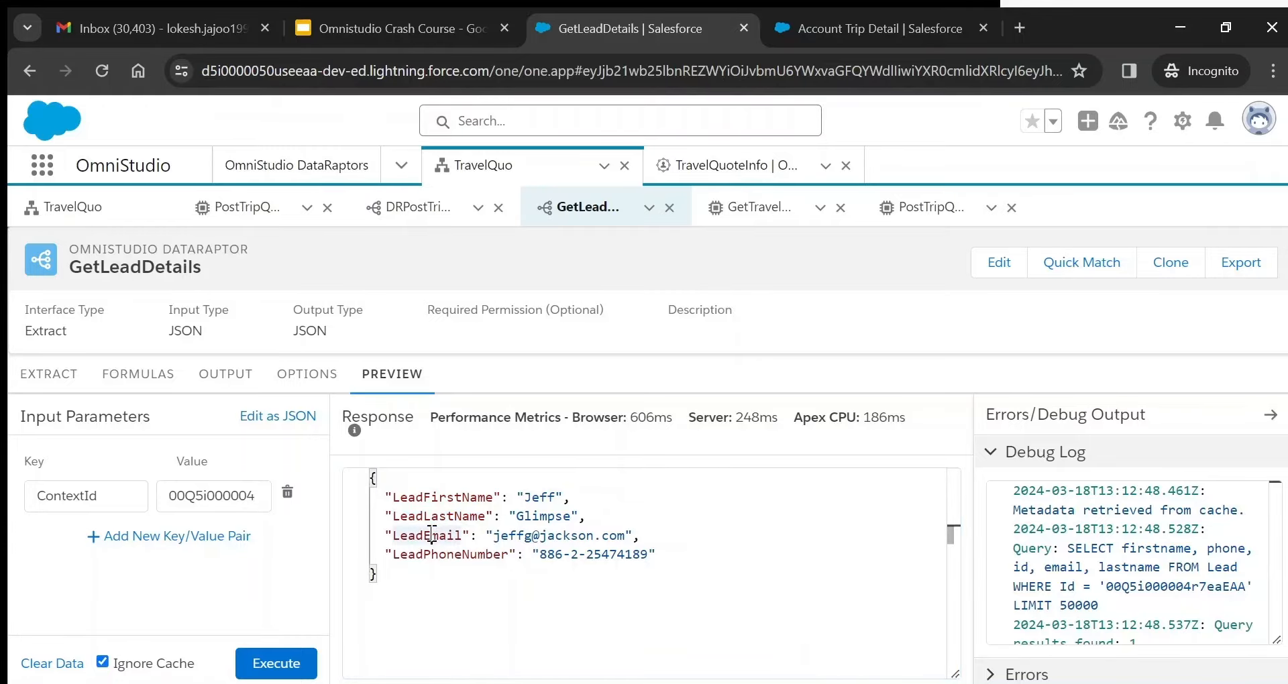
- Review the output mappings and add a trial row with Extract JSON Path Lead:Address
click(225, 376)
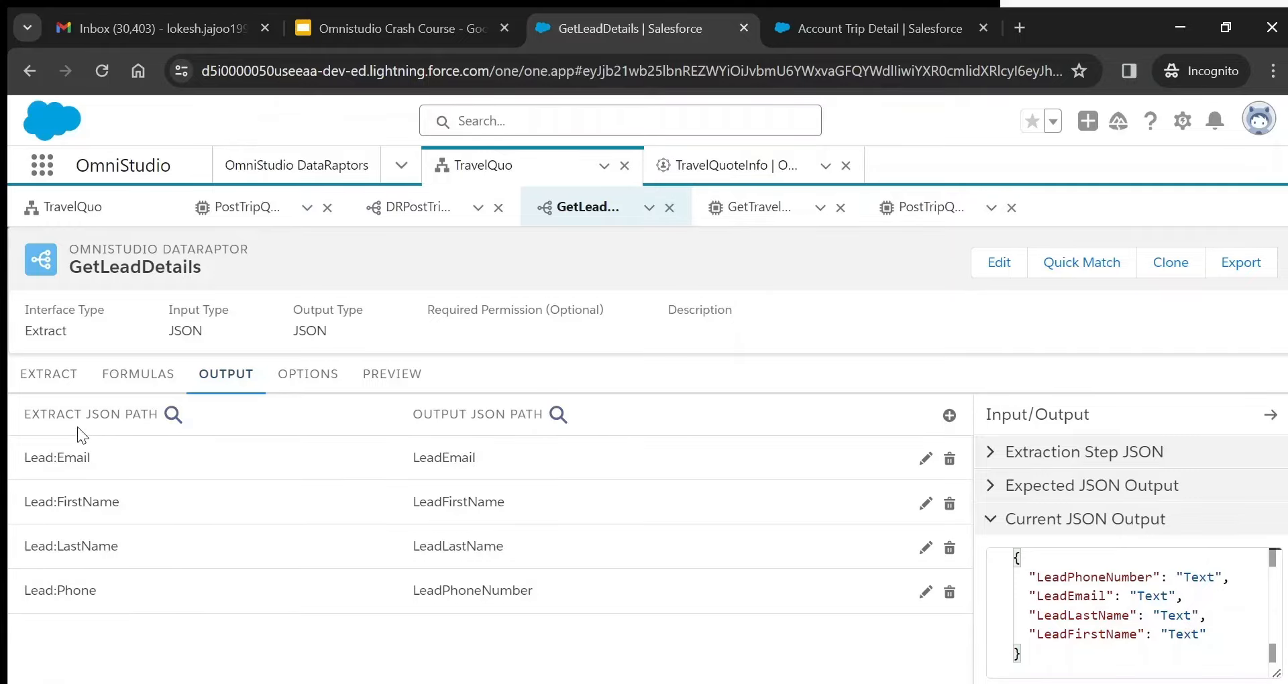
click(60, 374)
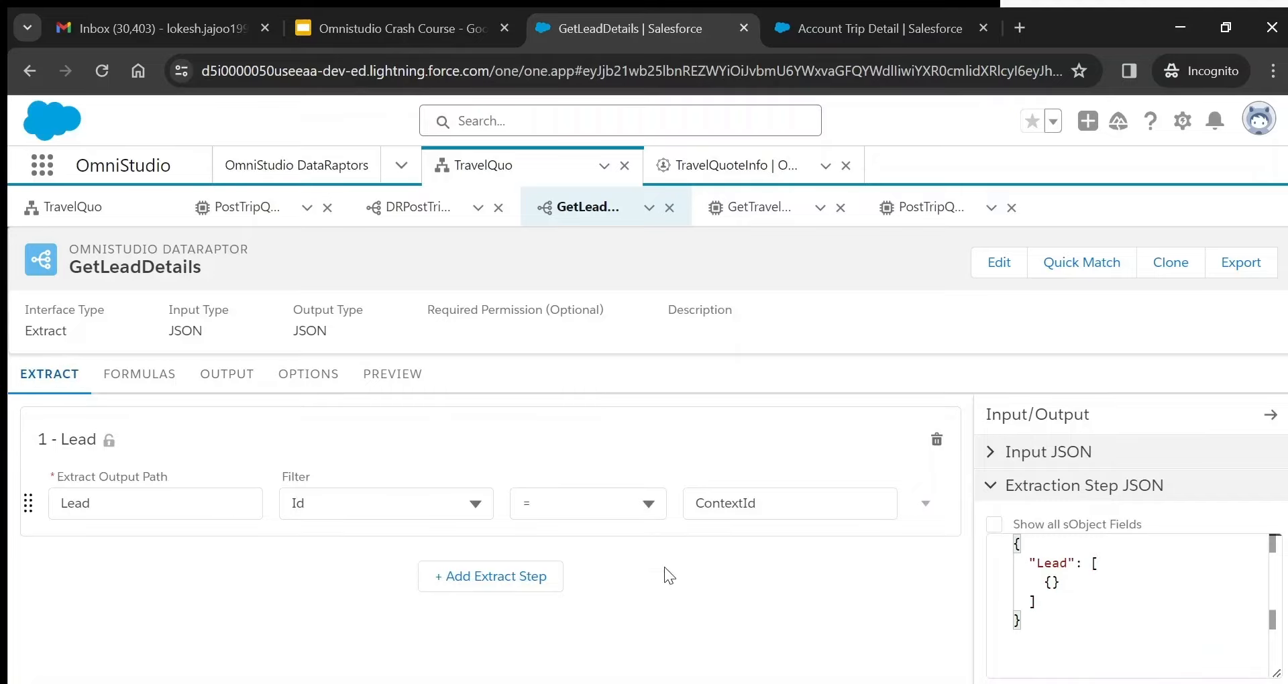
click(235, 379)
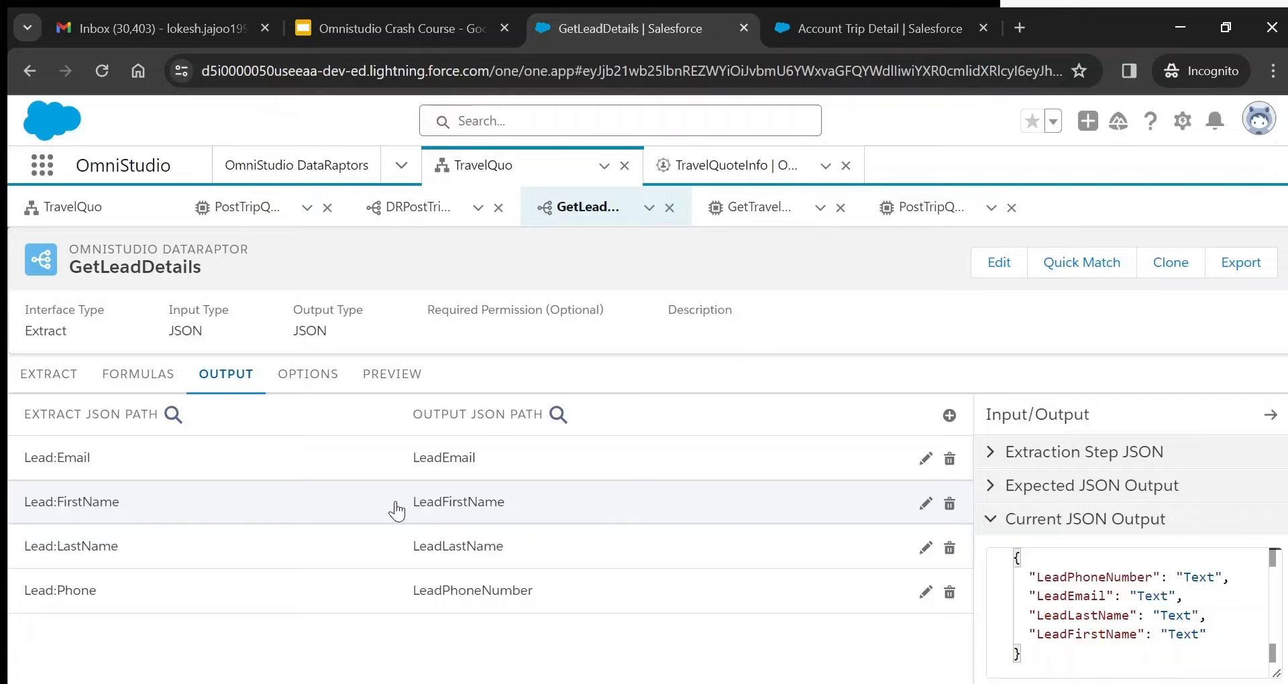
click(948, 415)
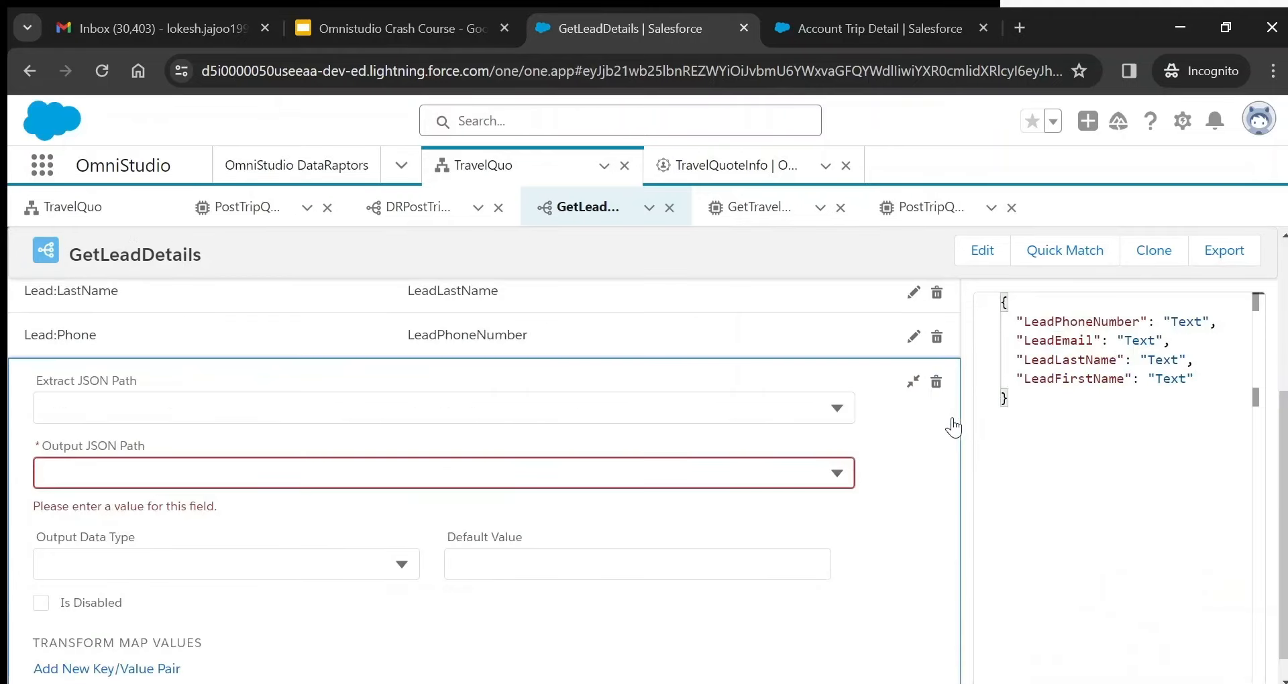
click(440, 404)
click(256, 386)
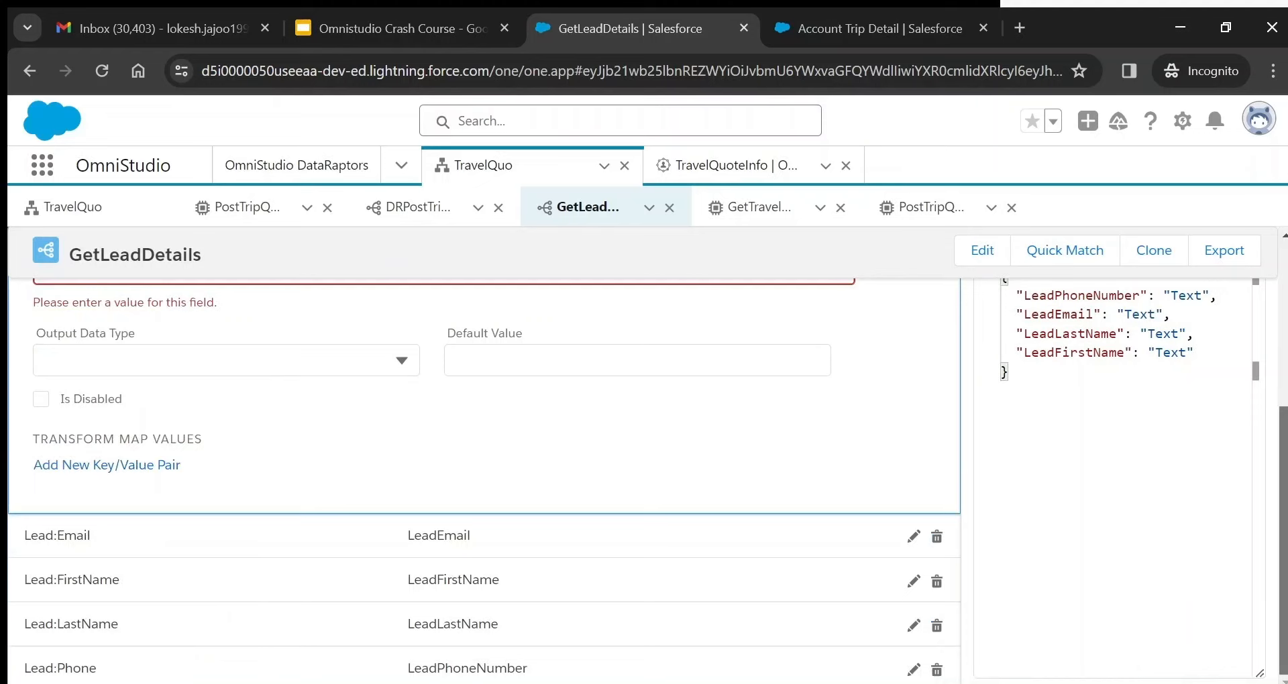
scroll(637, 434, up, 3)
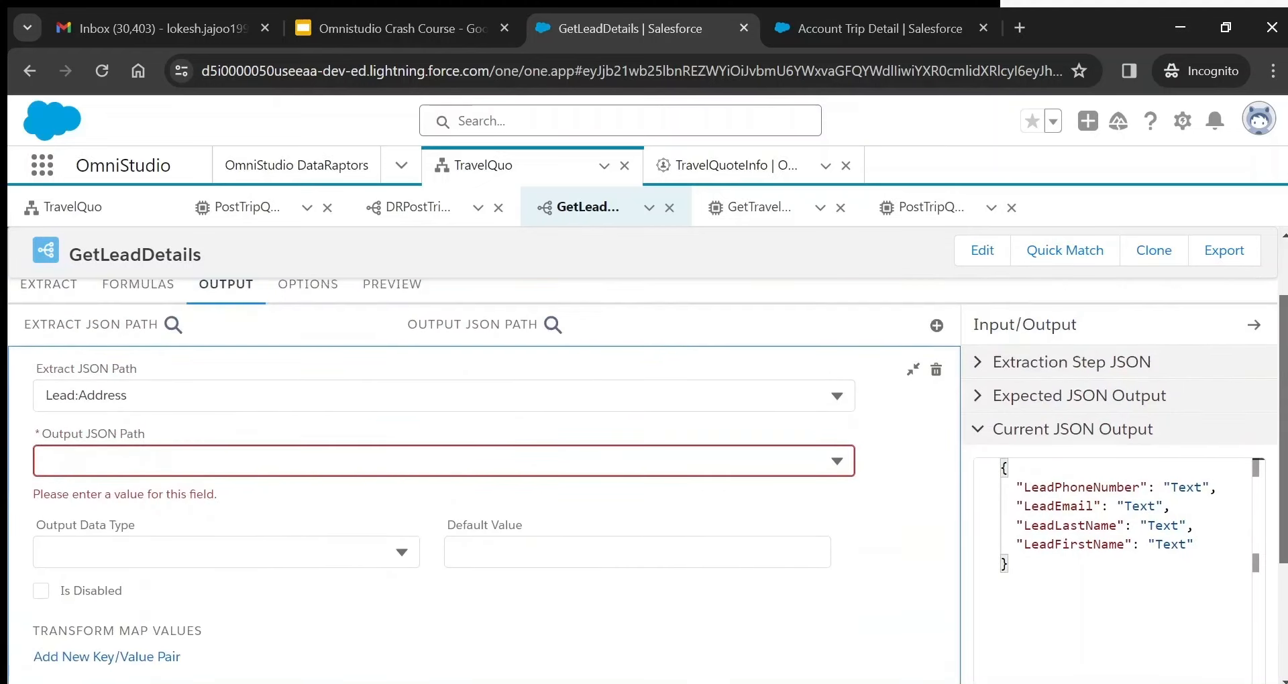
click(395, 396)
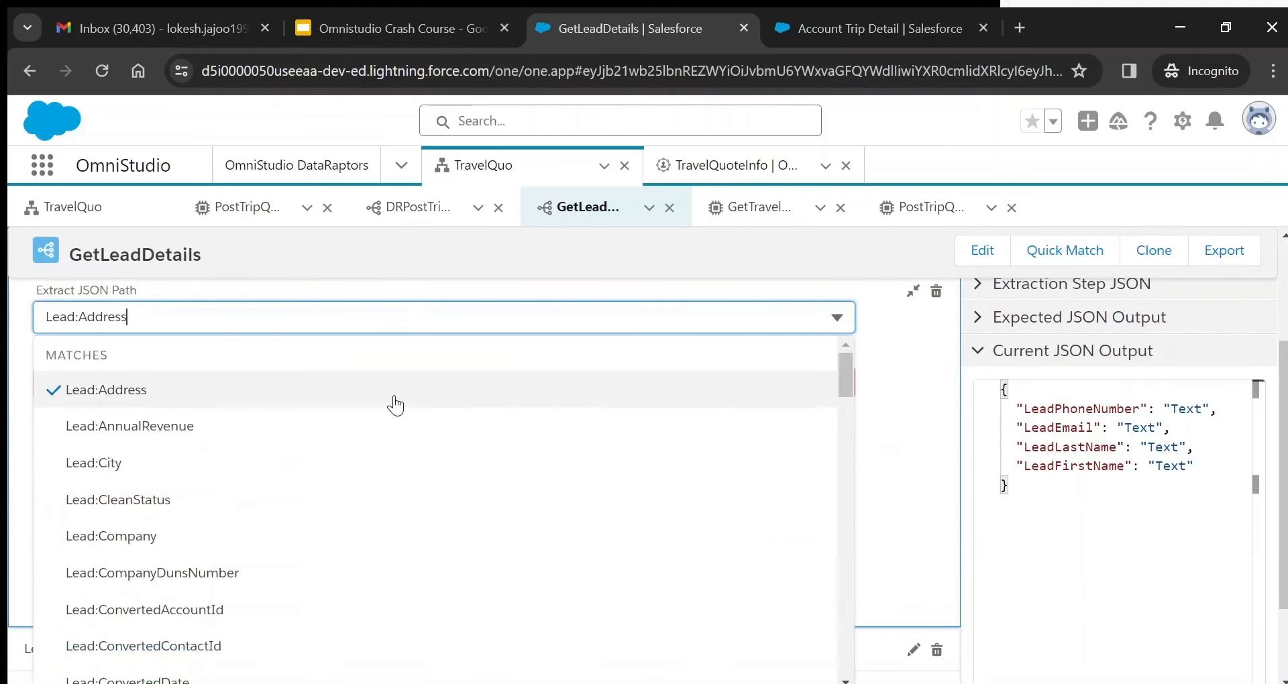
click(317, 385)
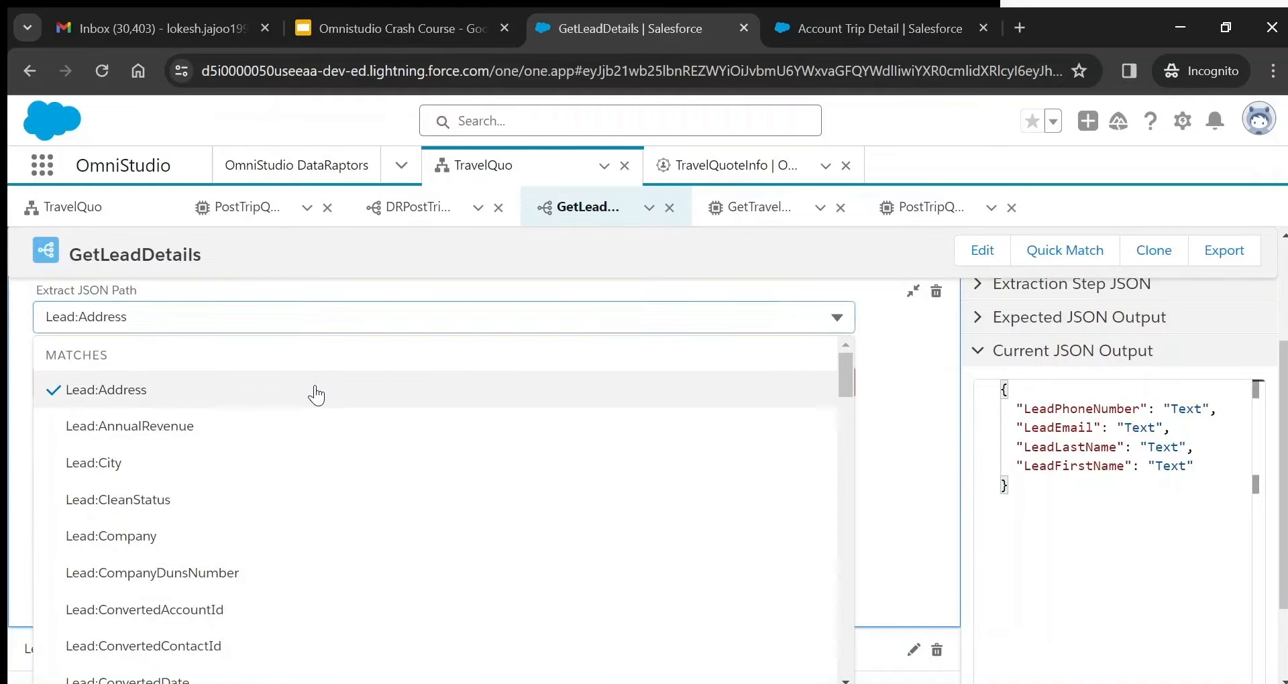
click(285, 384)
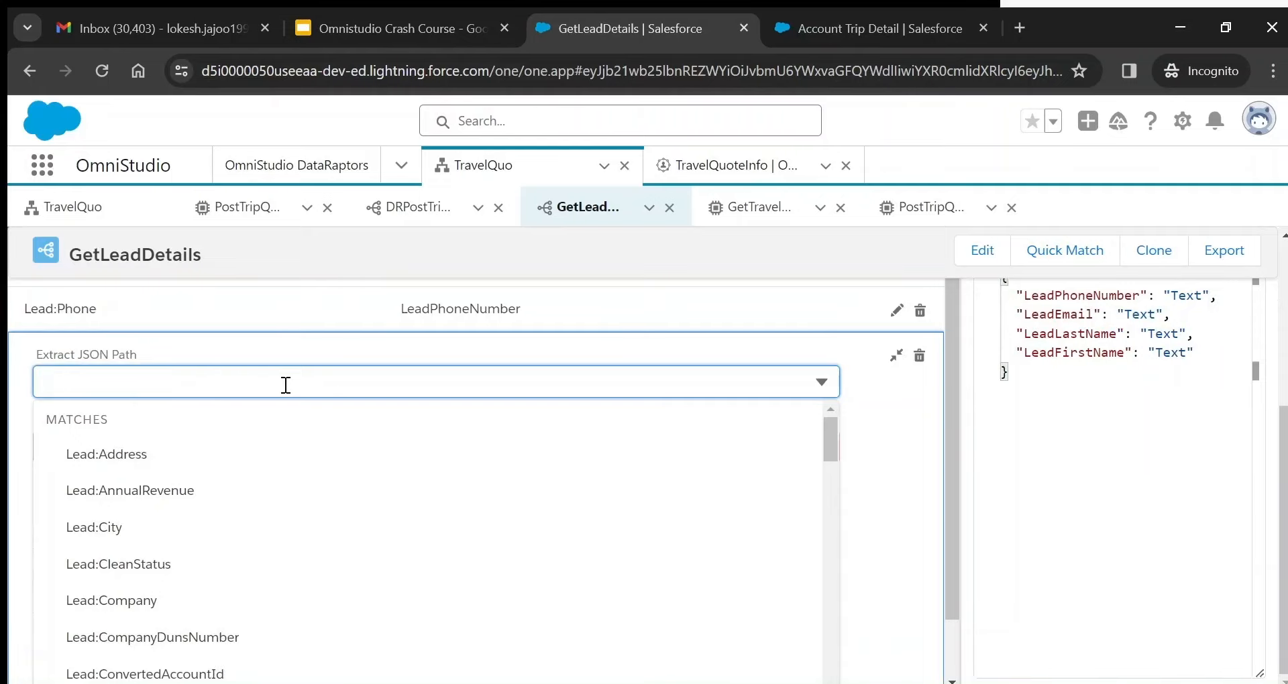
click(213, 461)
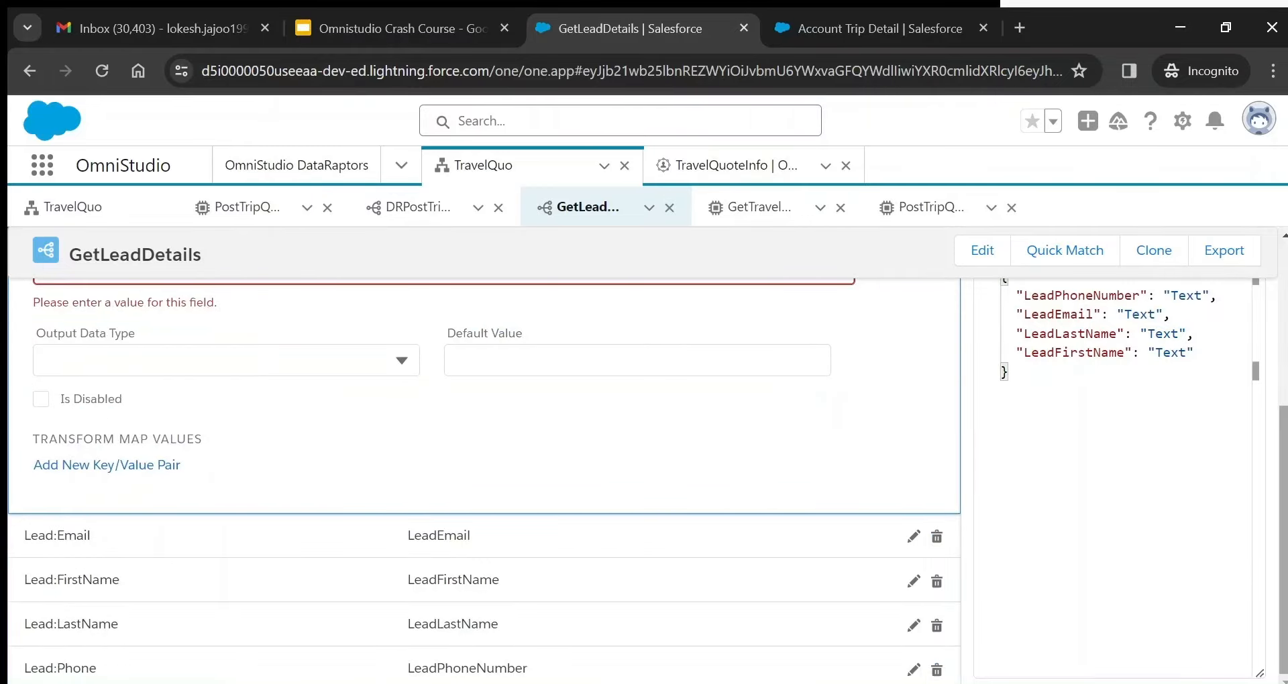
- Map it to Output JSON Path address, then delete that trial mapping and confirm
scroll(458, 396, up, 2)
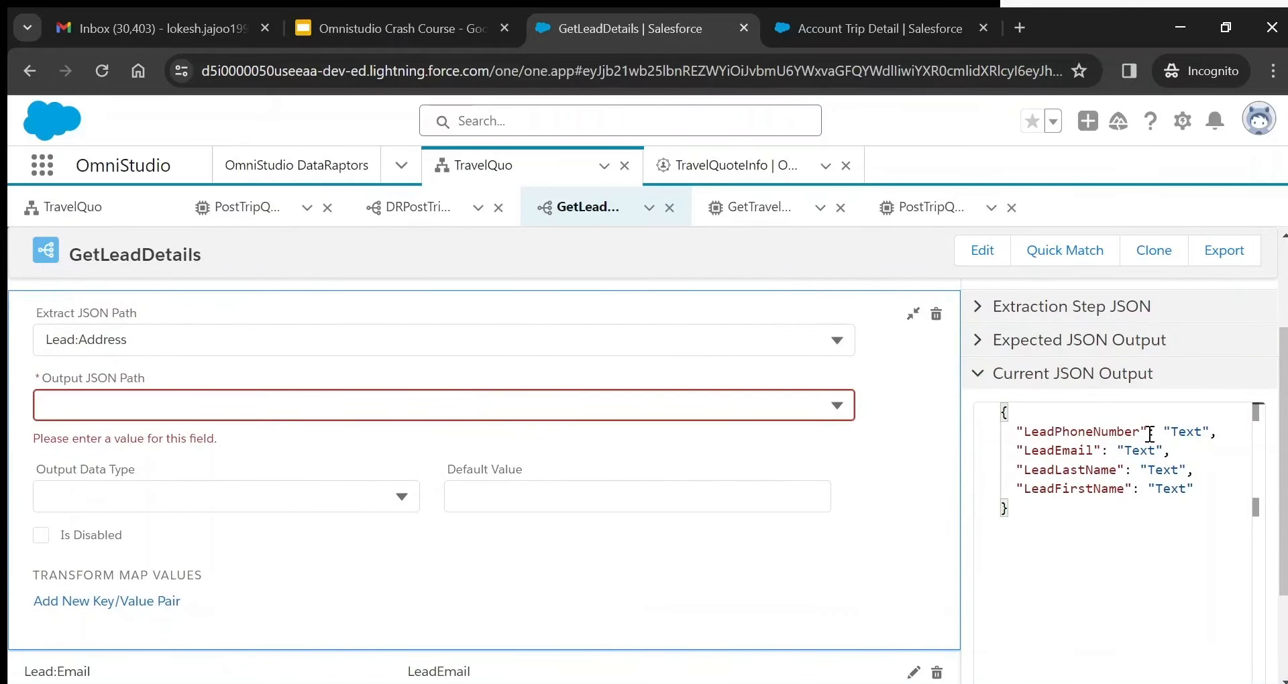
click(495, 401)
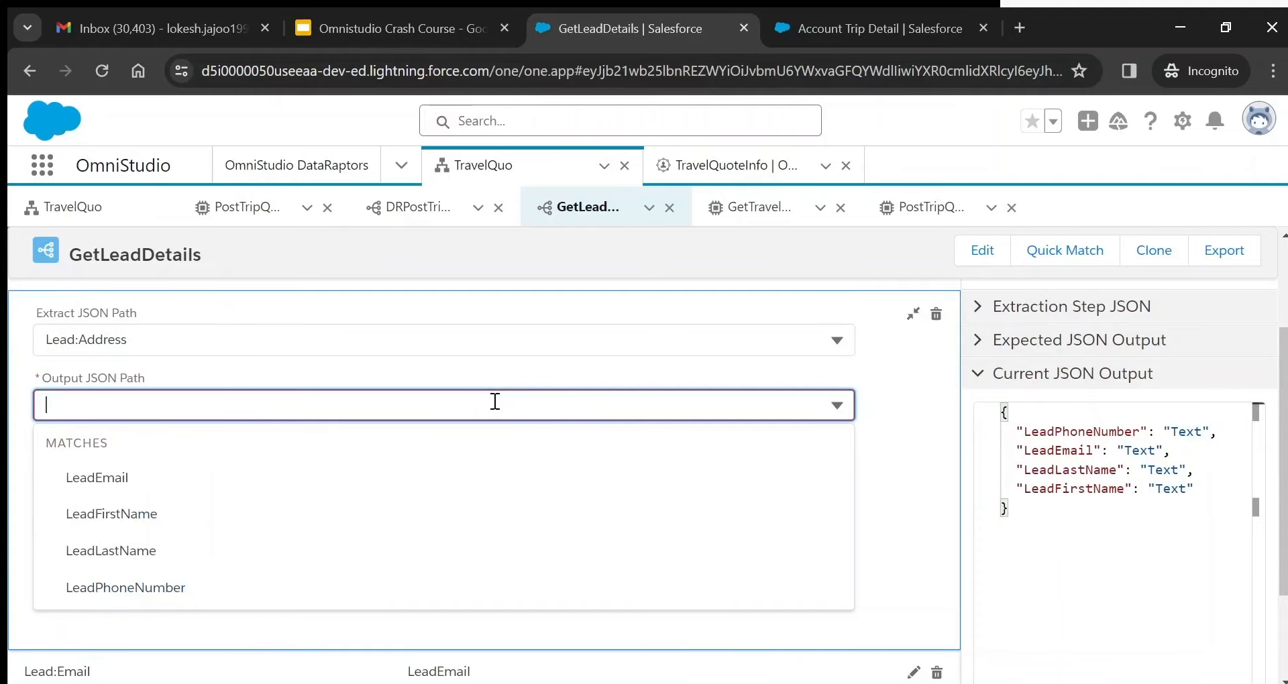
text(address)
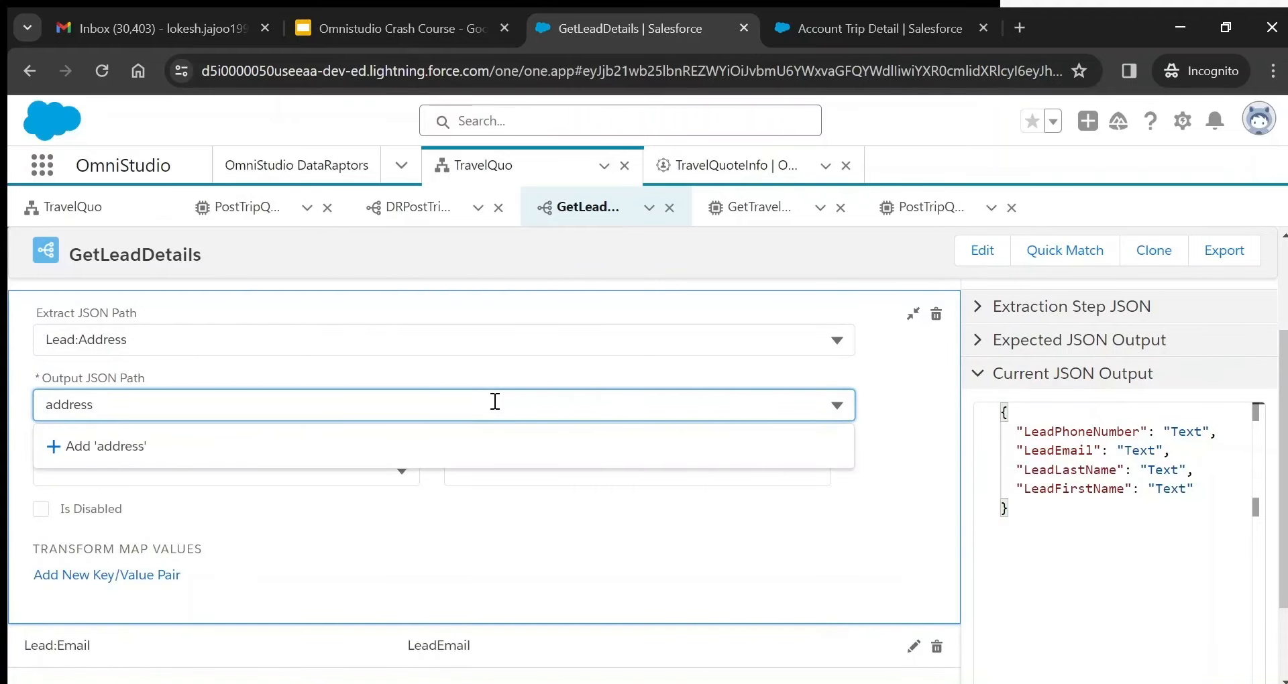
click(184, 456)
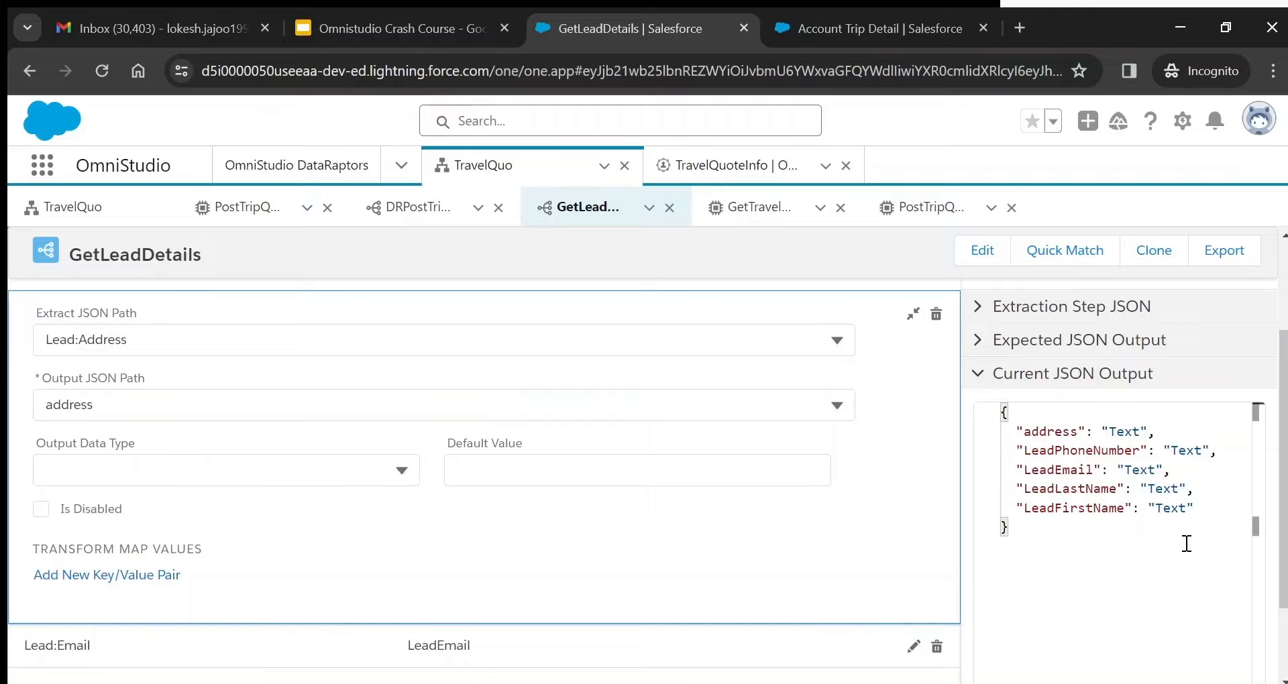
double_click(1043, 430)
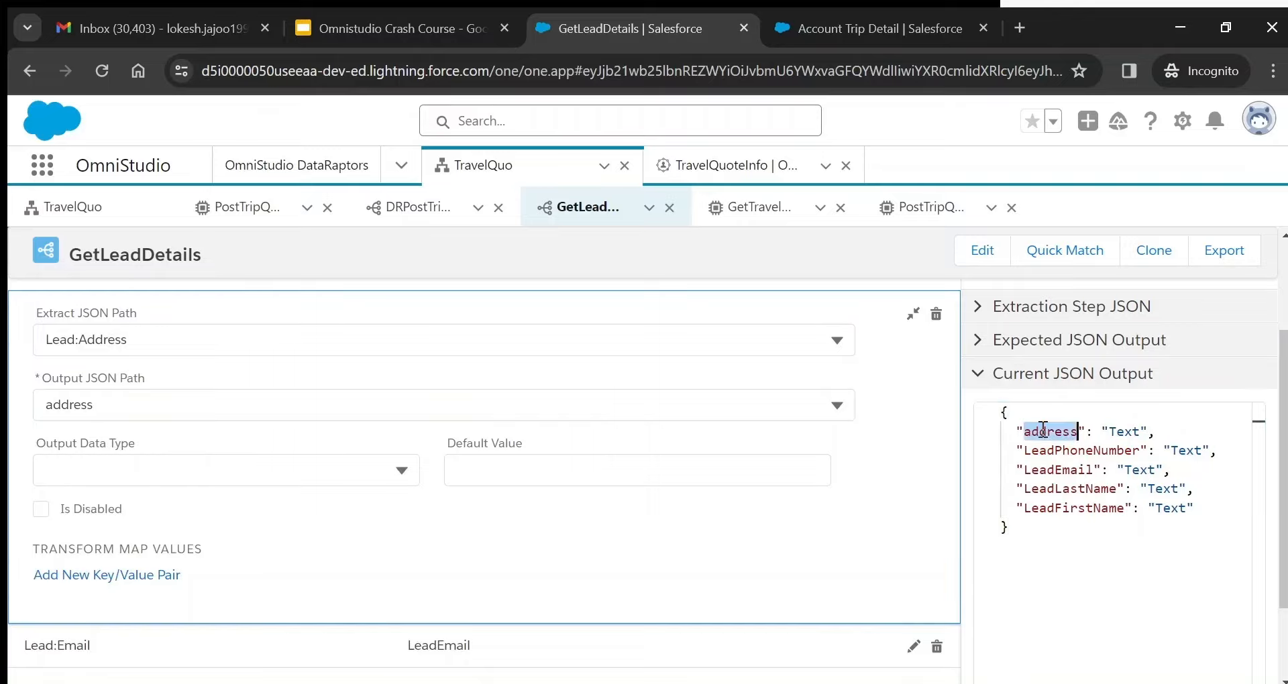
click(938, 317)
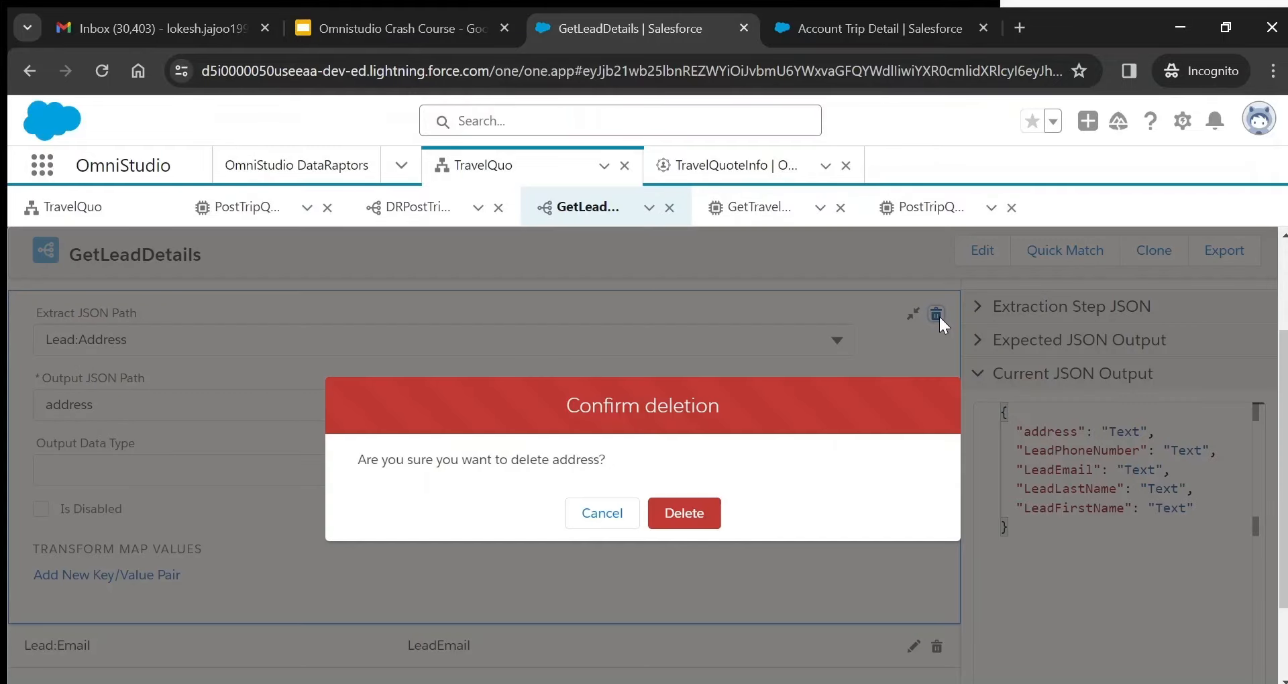
click(686, 514)
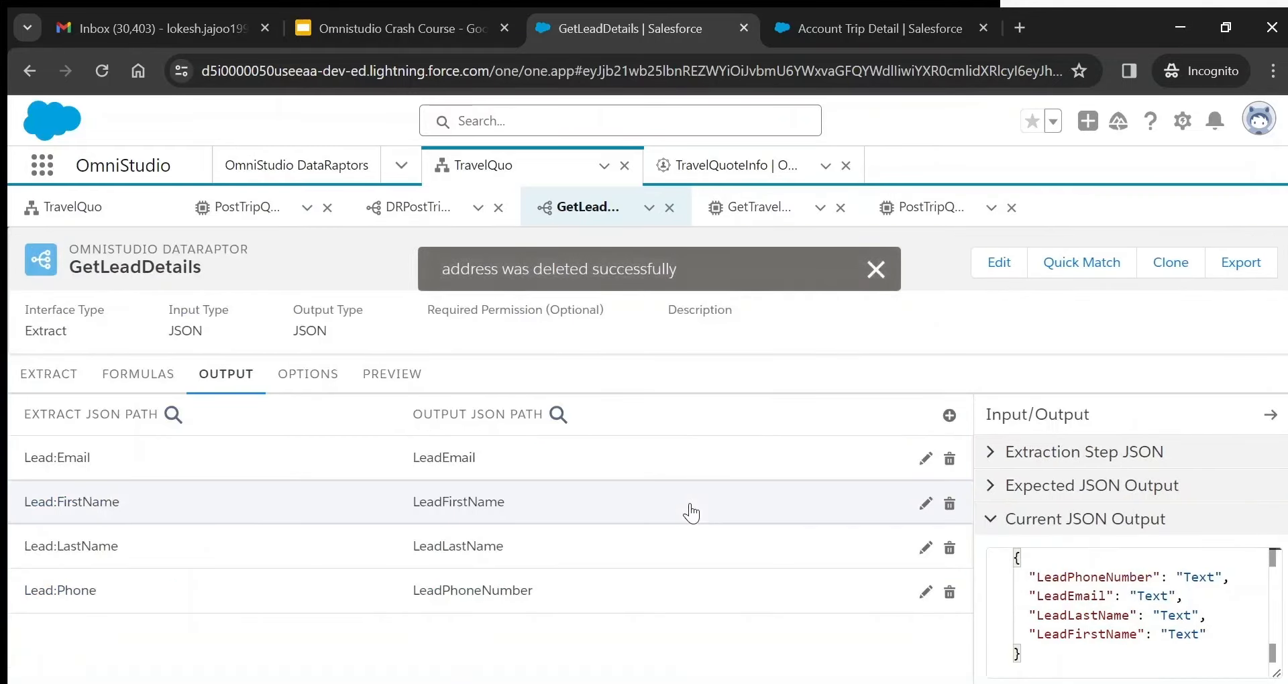
- Preview TravelQuo and compare its prefilled name, email and phone with the GetLeadDetails preview
click(392, 374)
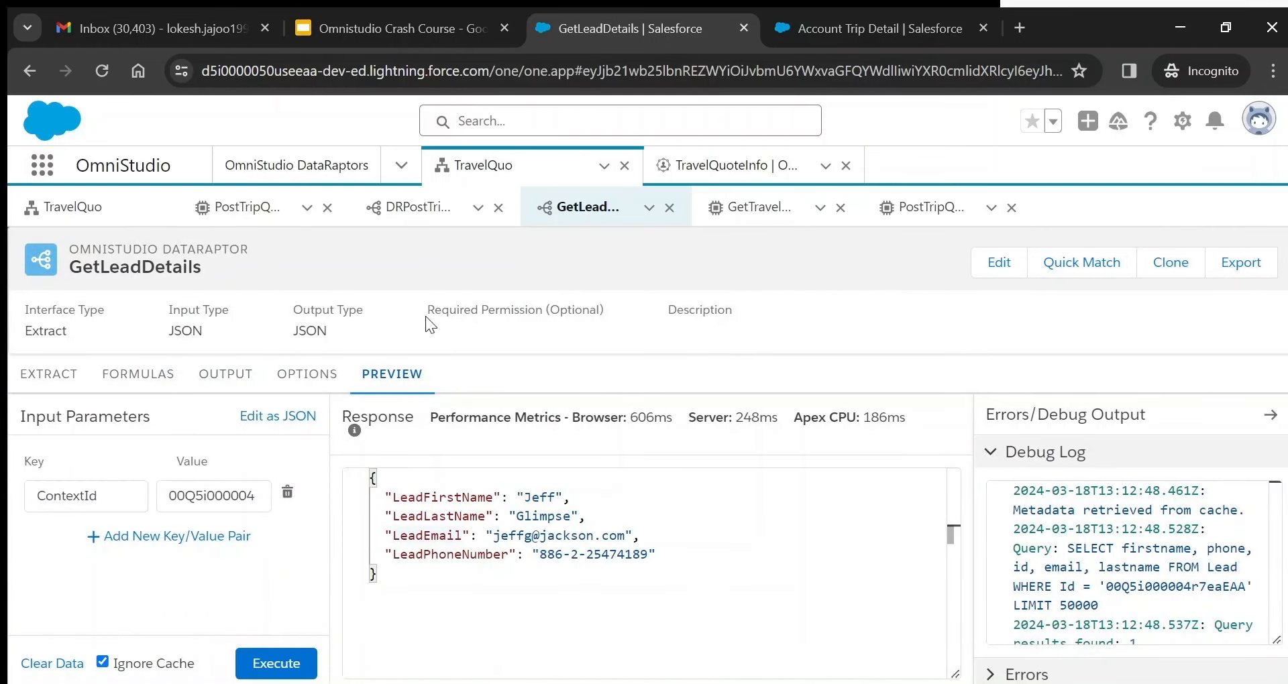
click(74, 207)
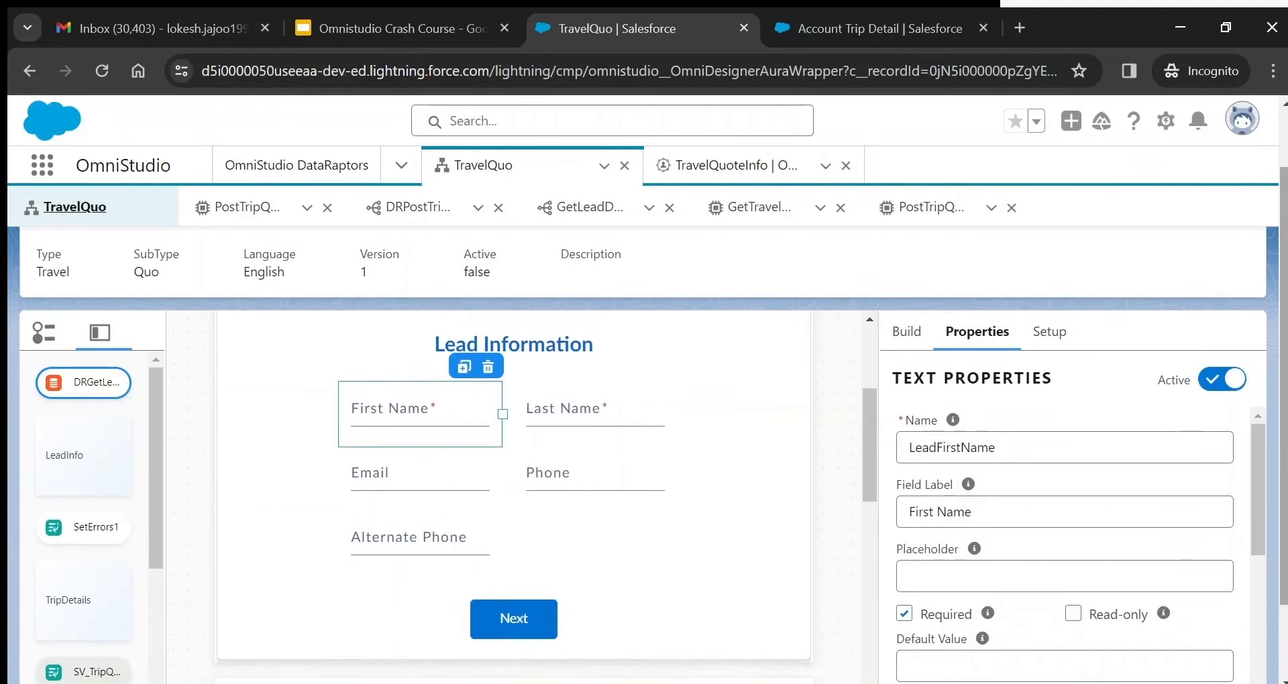
key(ctrl+minus)
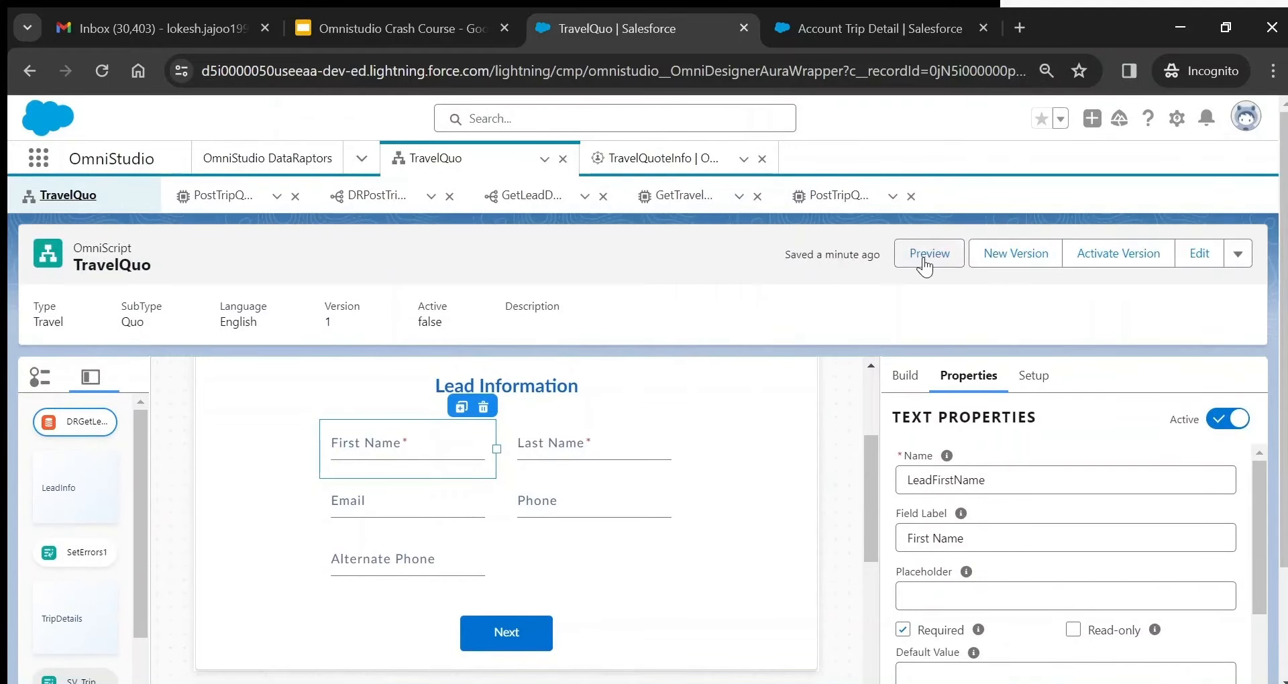
click(926, 265)
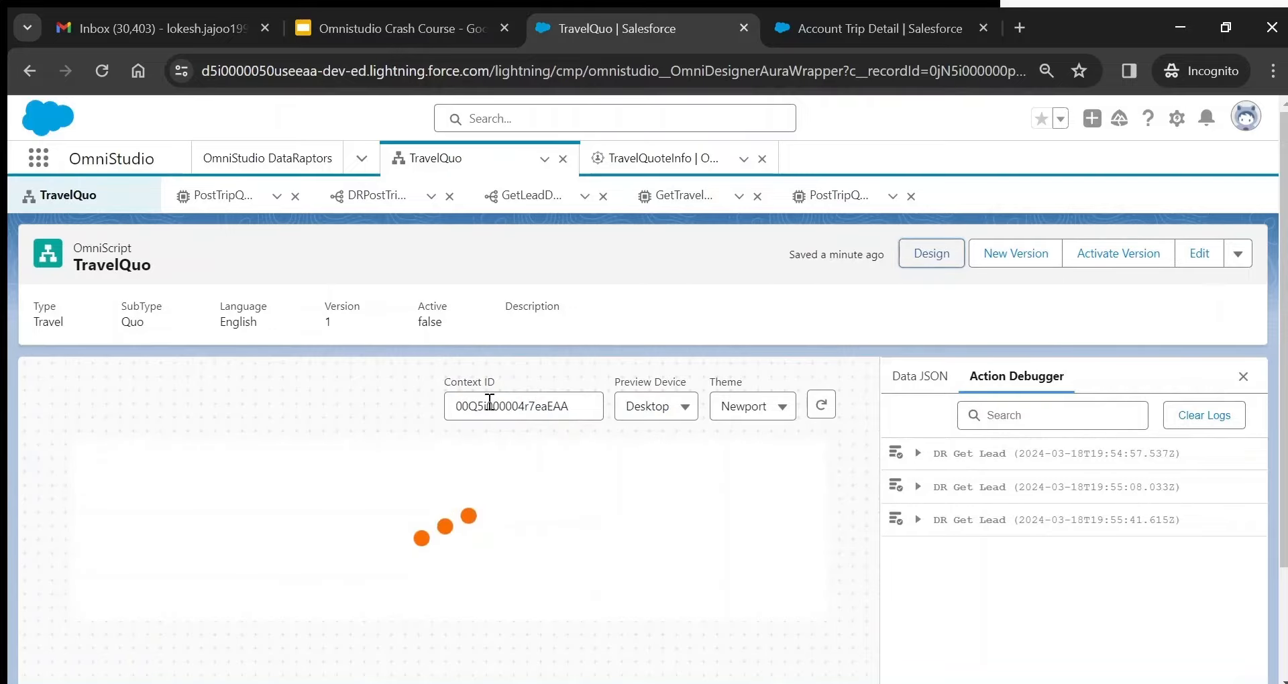
drag(1284, 302, 1284, 411)
click(701, 395)
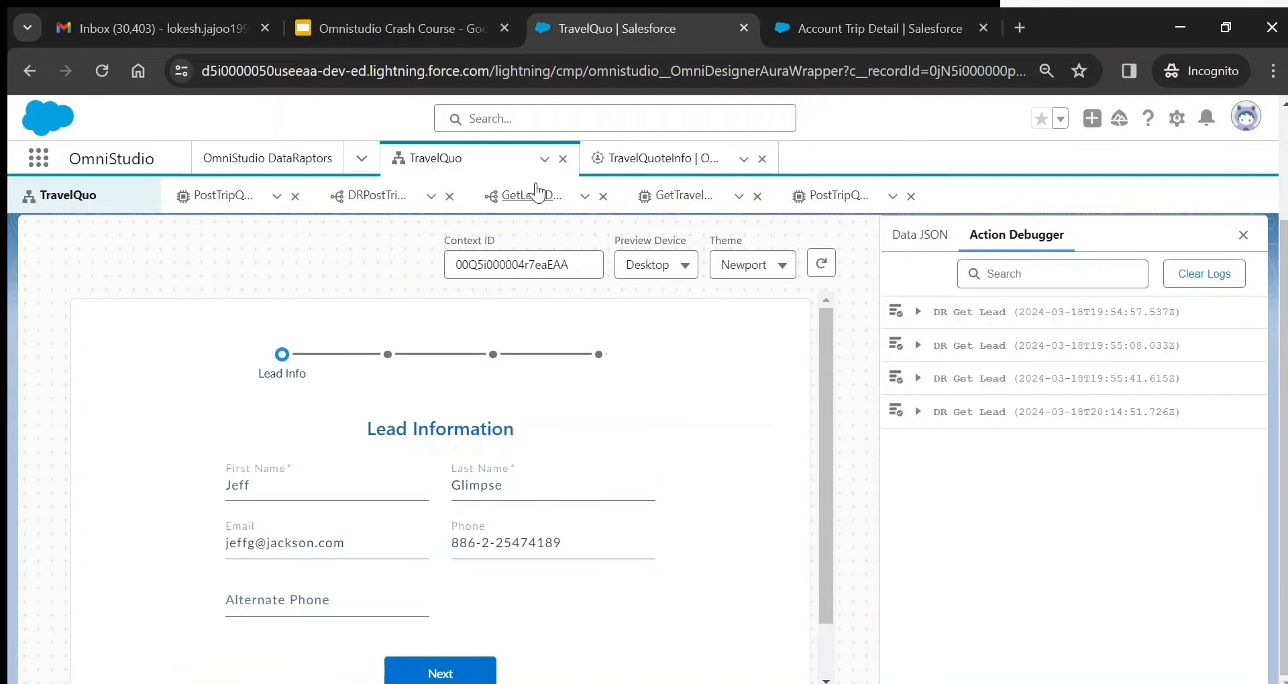
click(534, 198)
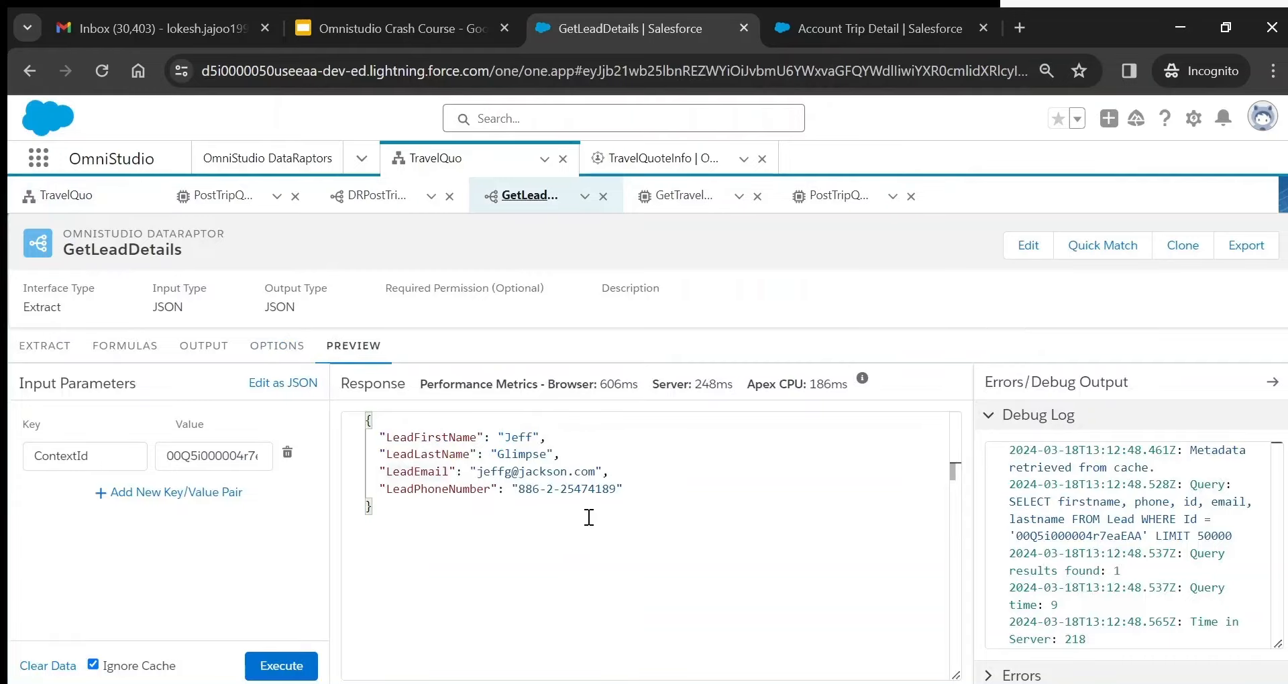
click(65, 197)
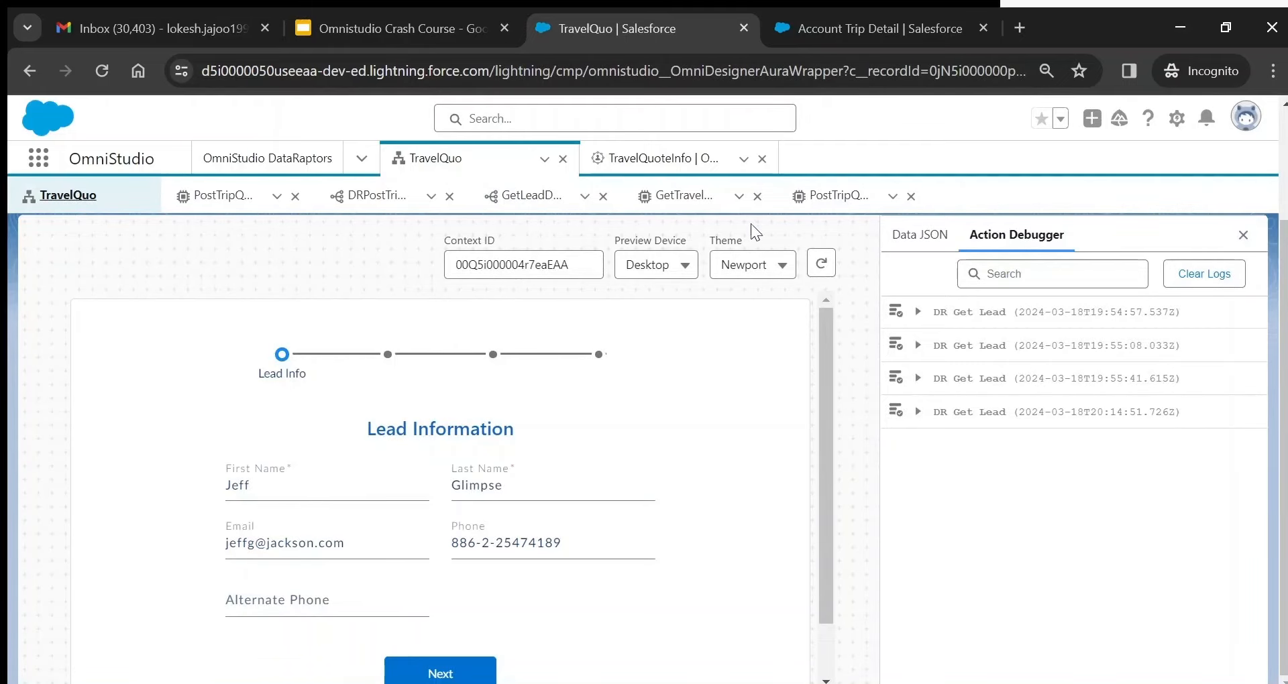
- Preview the form in the Lightning theme and point out the Lead Info step label
click(757, 273)
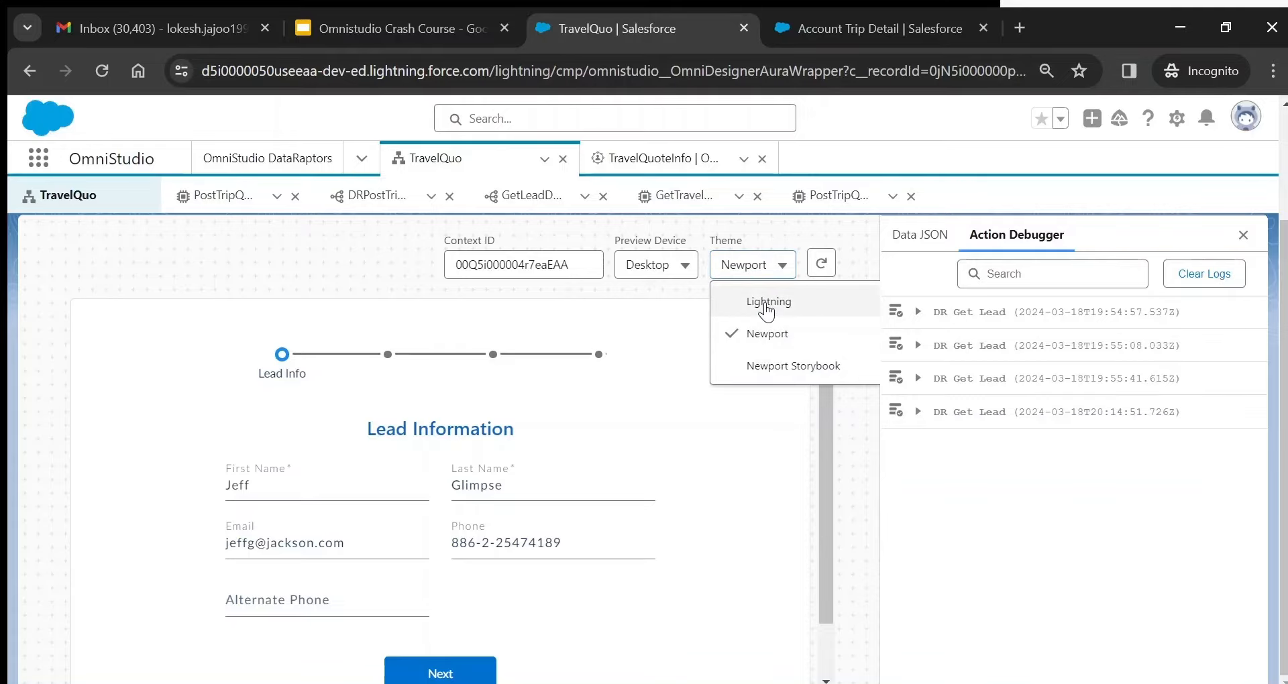
click(765, 299)
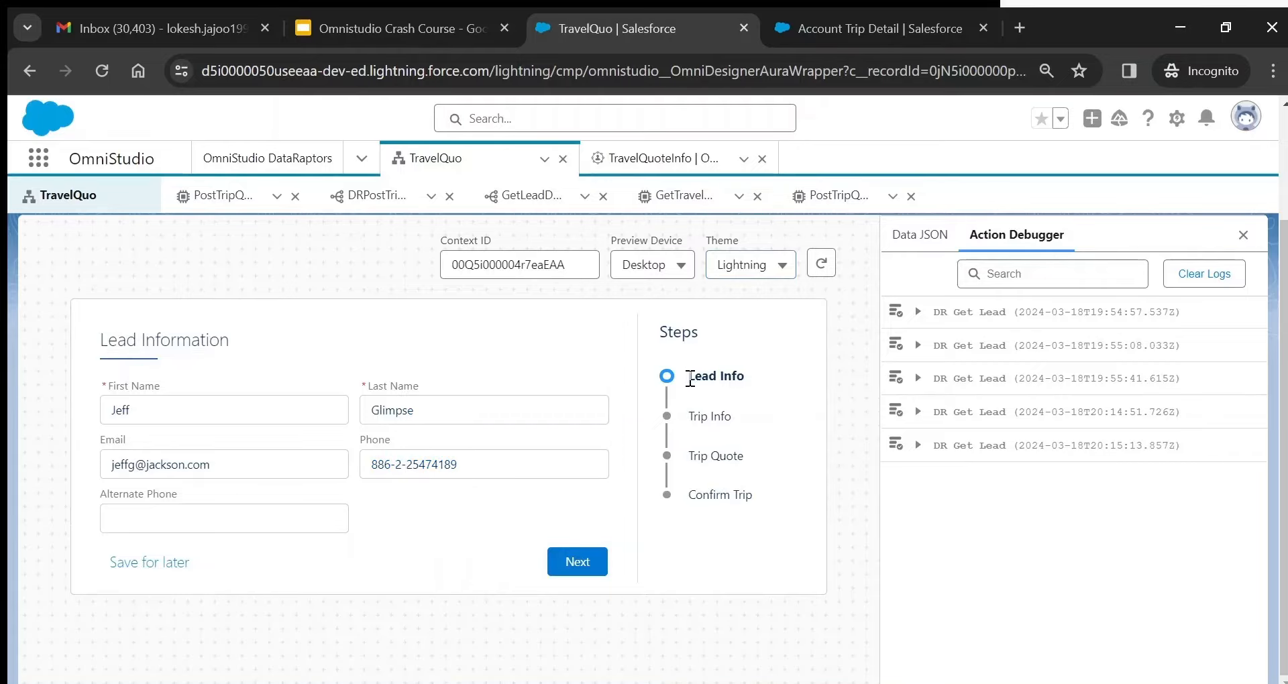
drag(686, 377, 749, 376)
- Preview the form in Tablet layout, then in Mobile layout
click(644, 267)
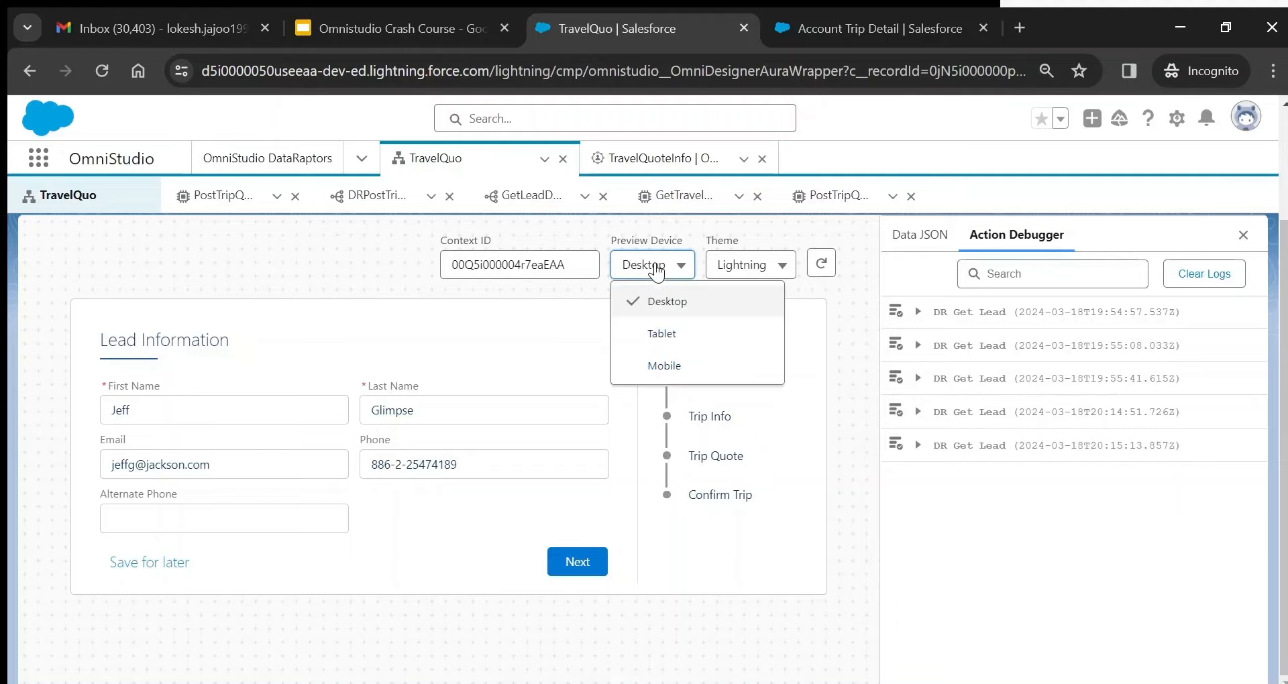
click(663, 335)
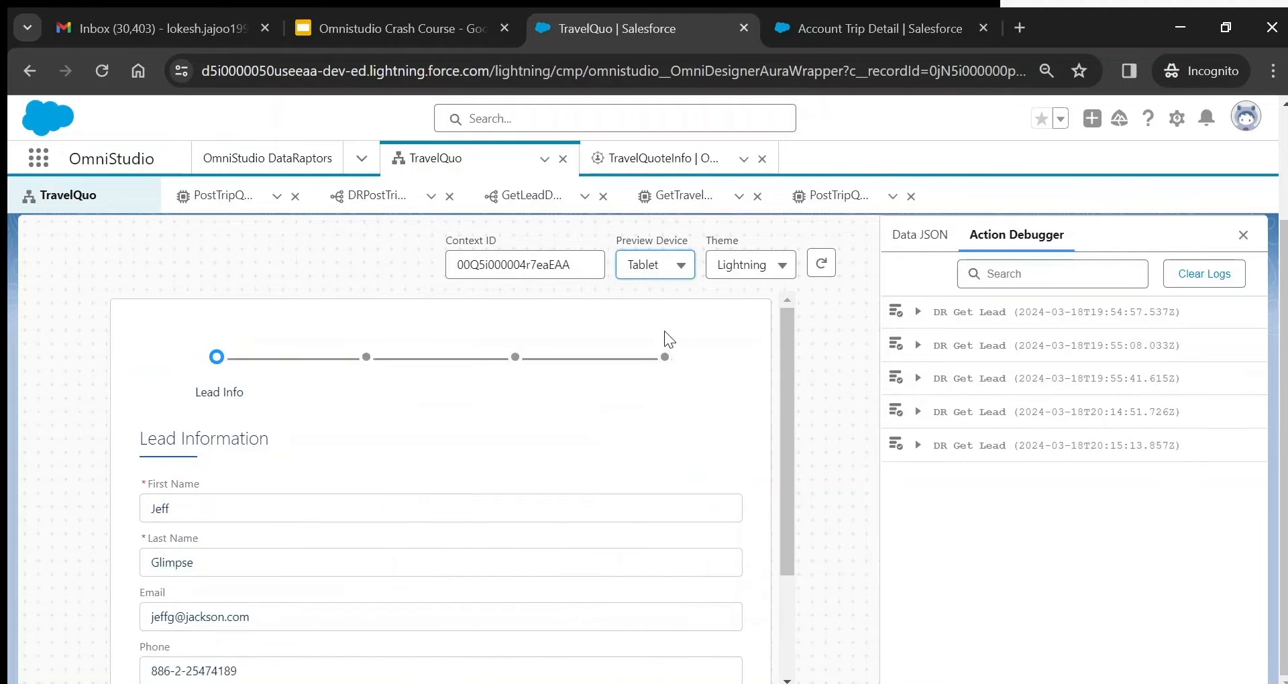
click(647, 269)
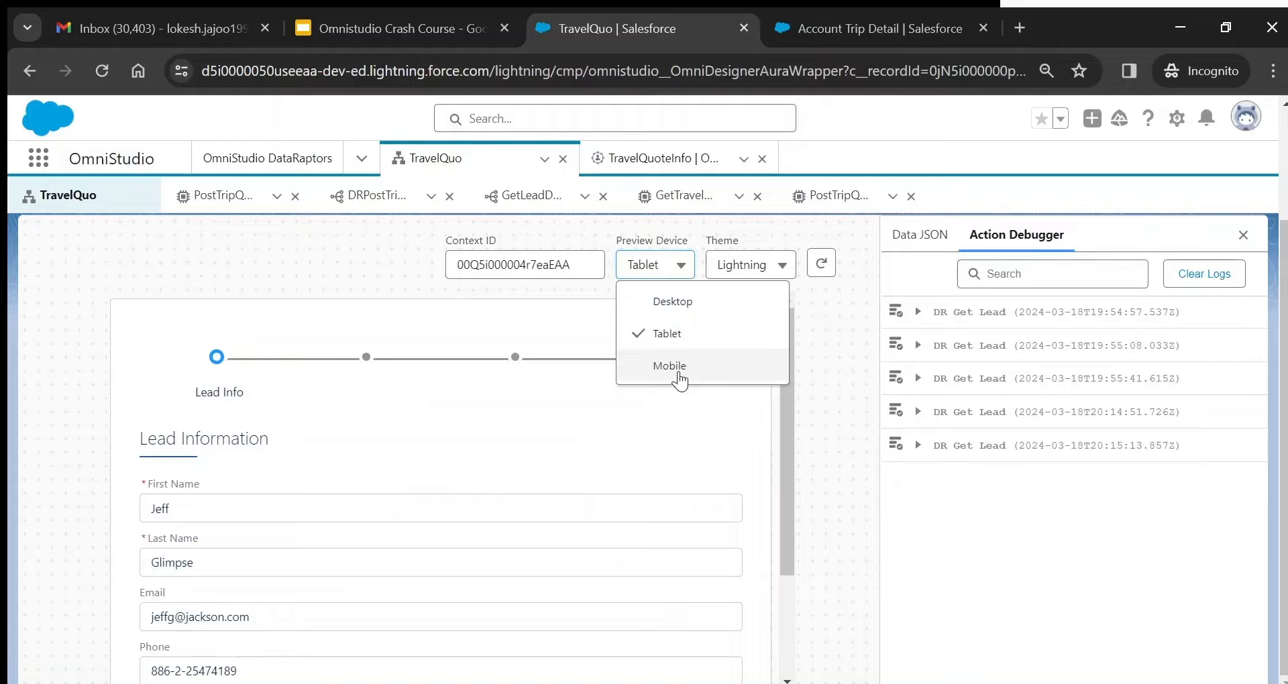
click(679, 372)
- Return the preview to the Newport theme and Desktop layout
click(743, 270)
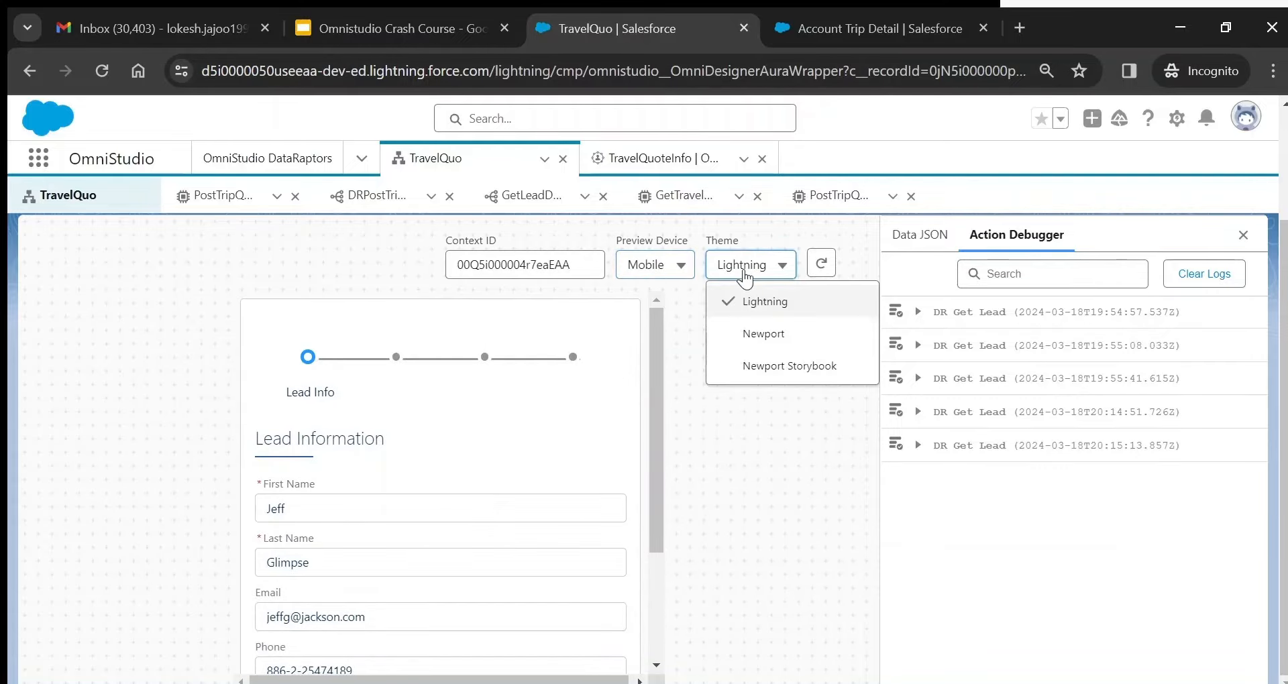
click(765, 328)
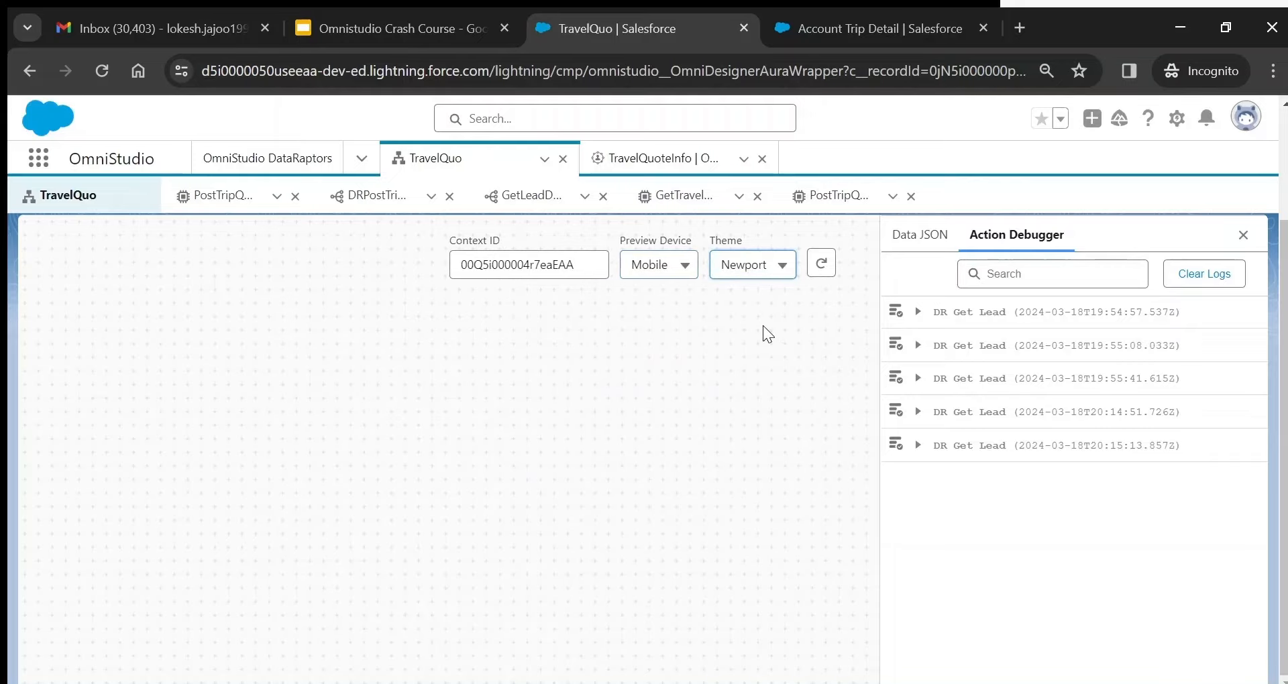
click(666, 266)
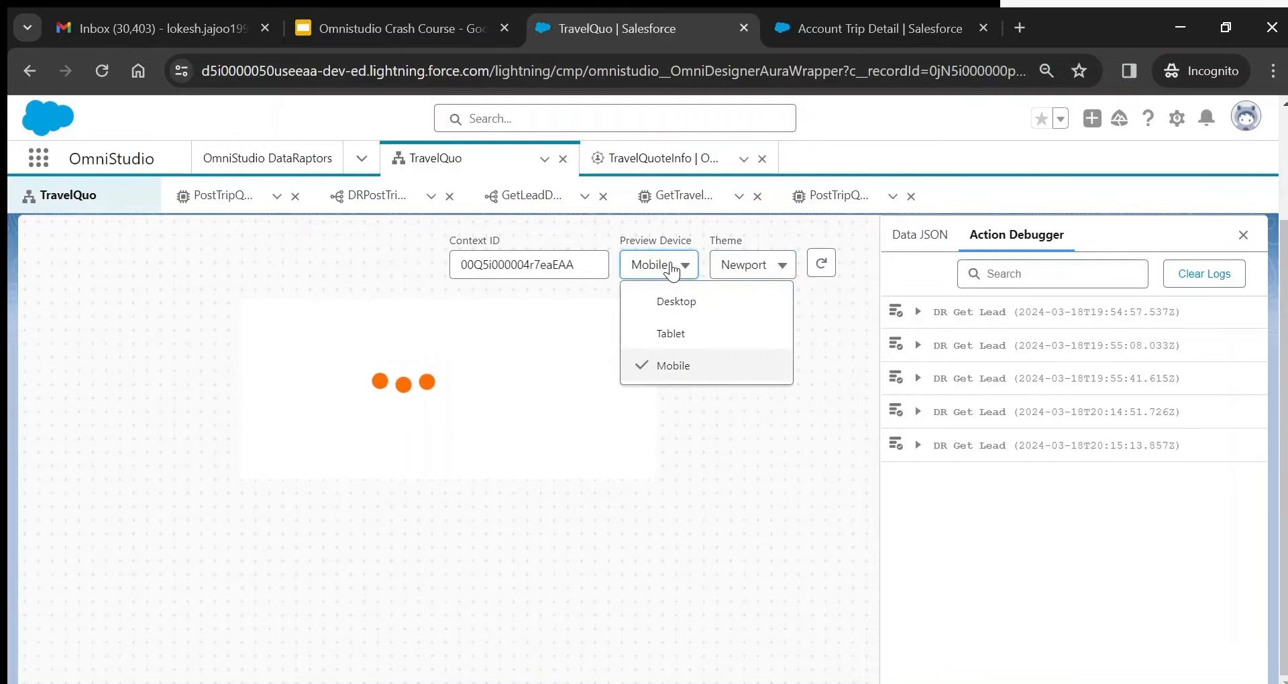
click(666, 268)
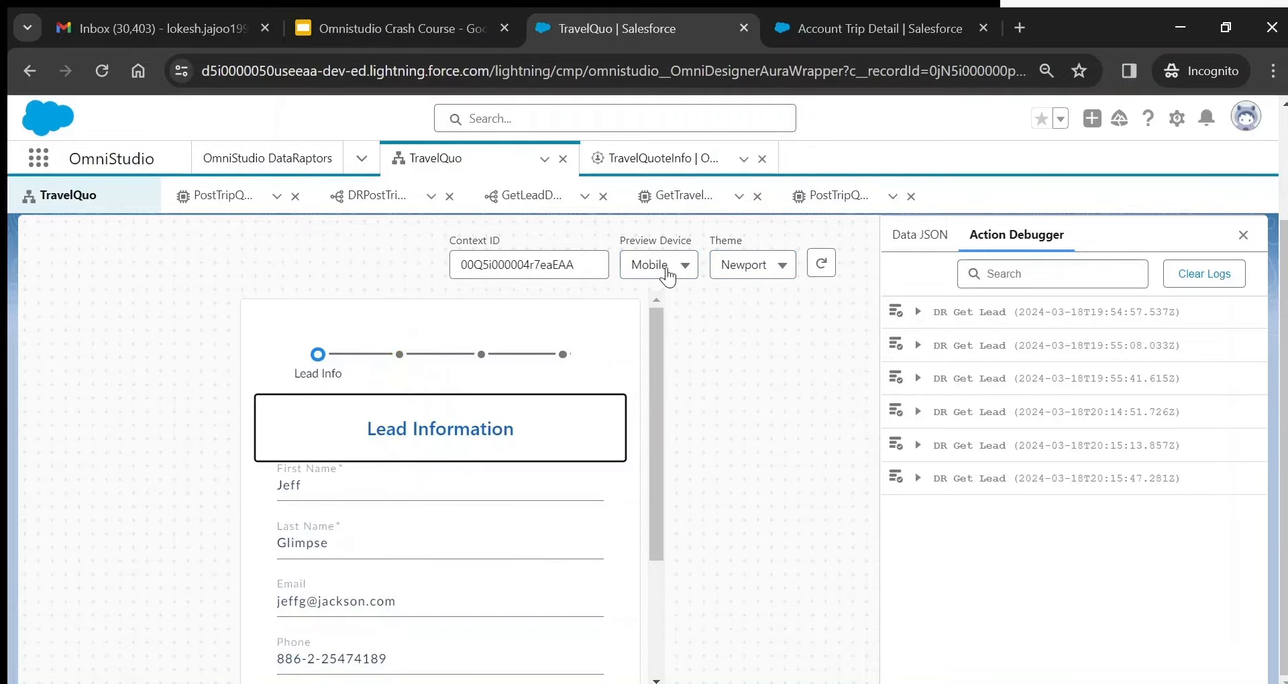
click(668, 271)
click(673, 298)
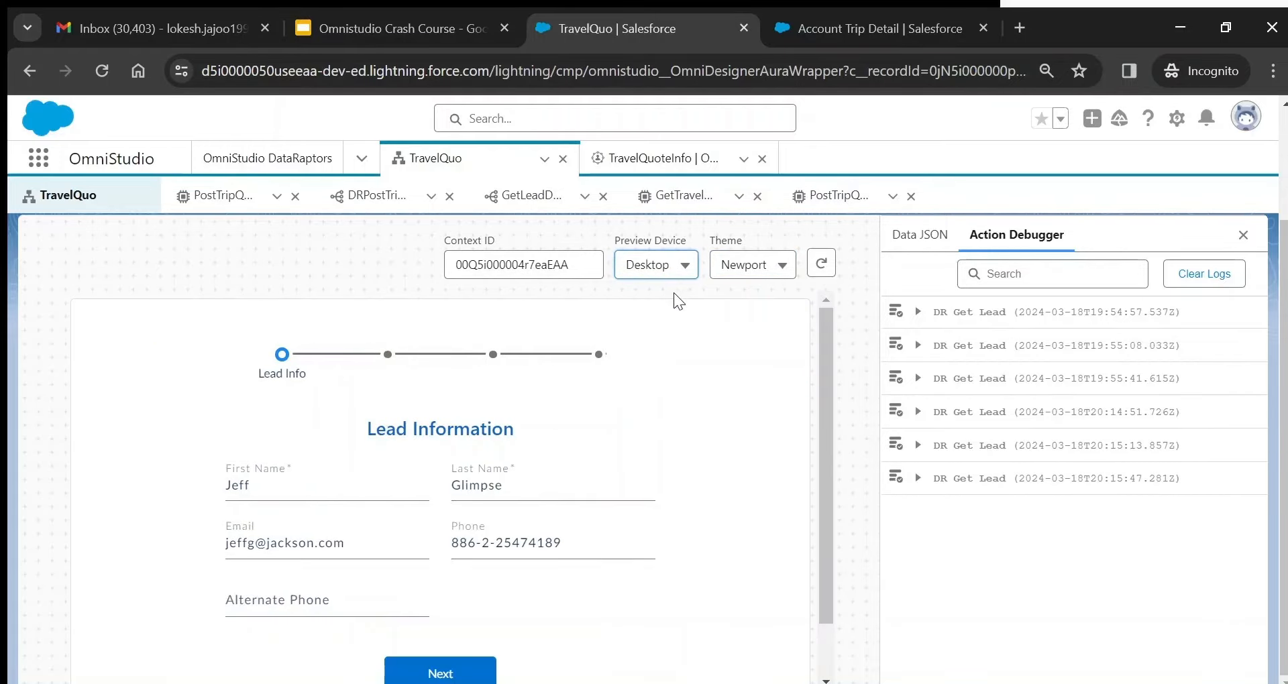
- Glance at the Data JSON, then expand the latest DR Get Lead run in Action Debugger
click(915, 243)
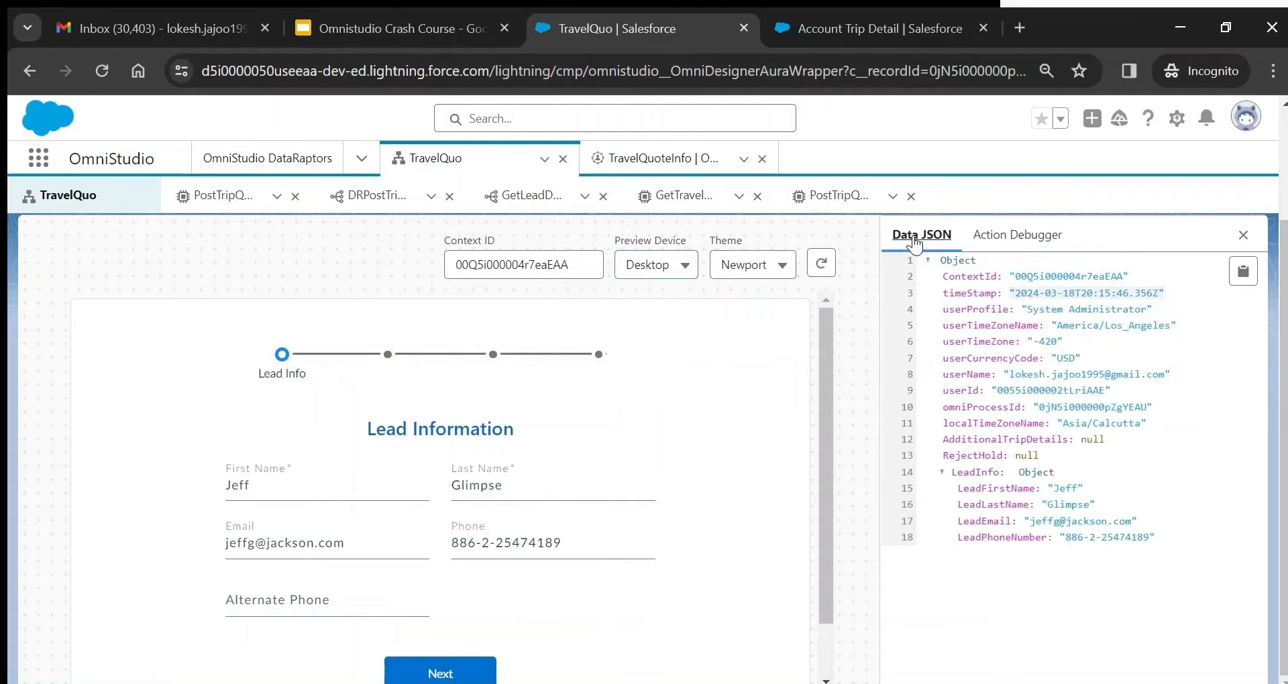
click(1017, 235)
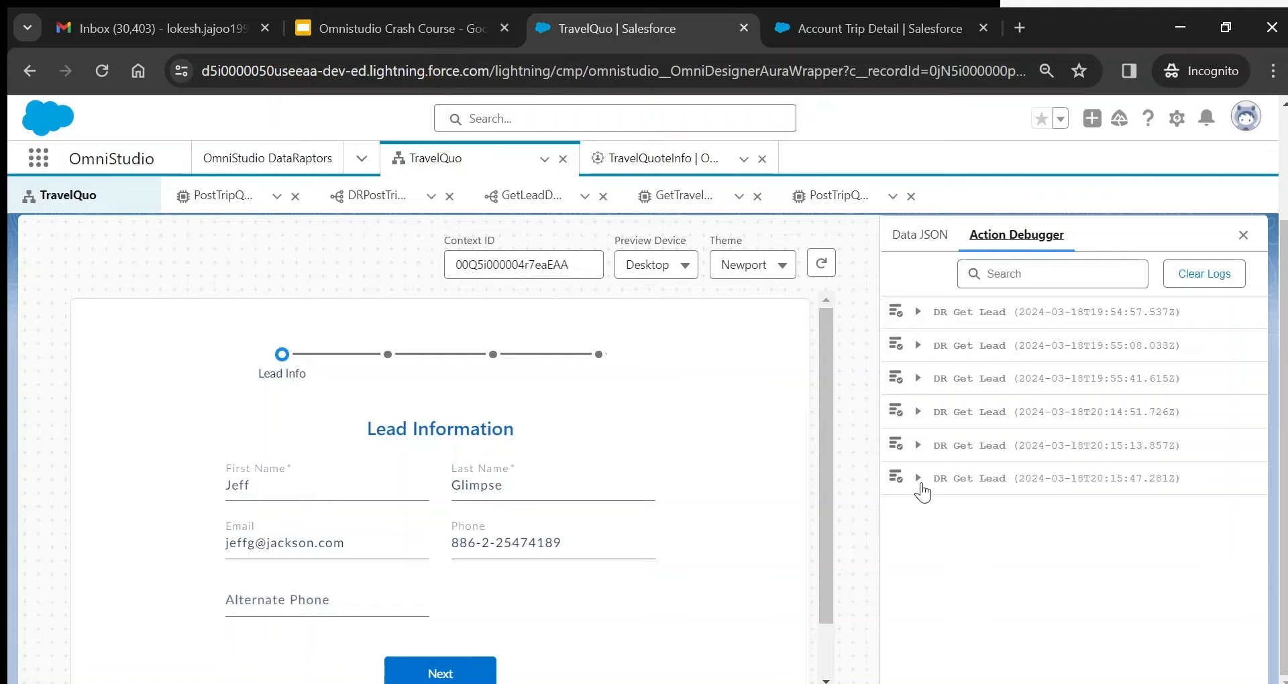
click(919, 482)
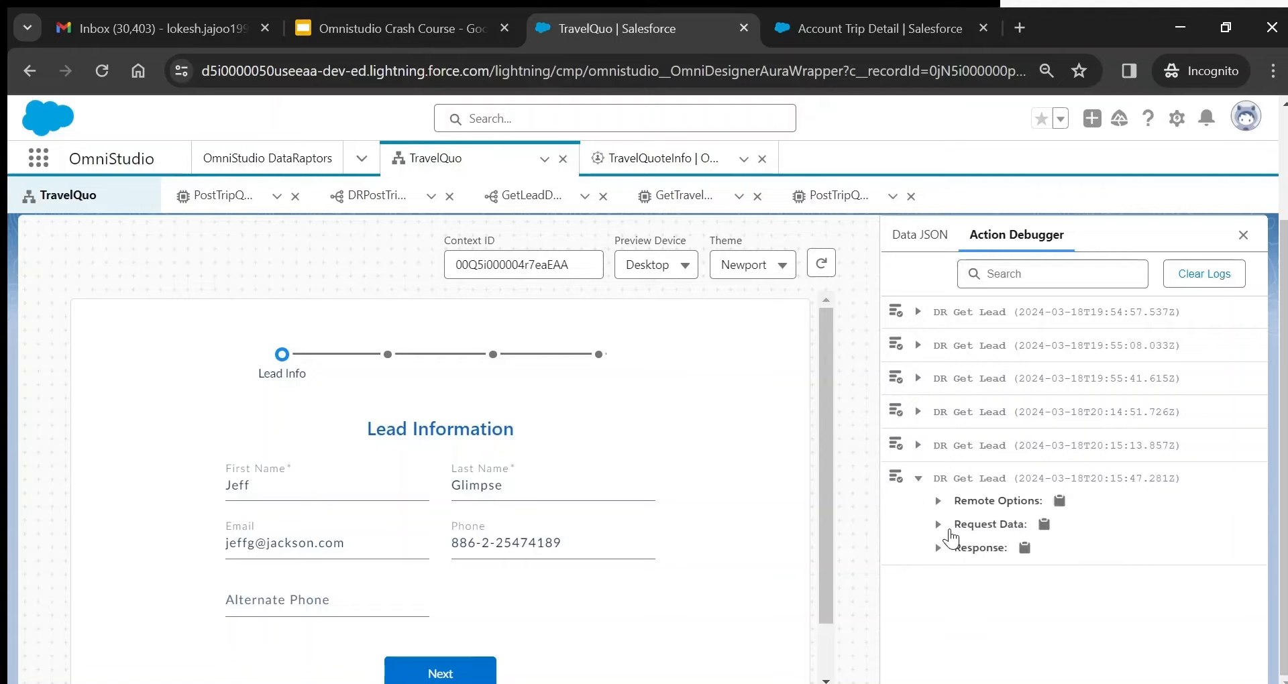
- Expand the run's Request Data and highlight its ContextId key
click(939, 524)
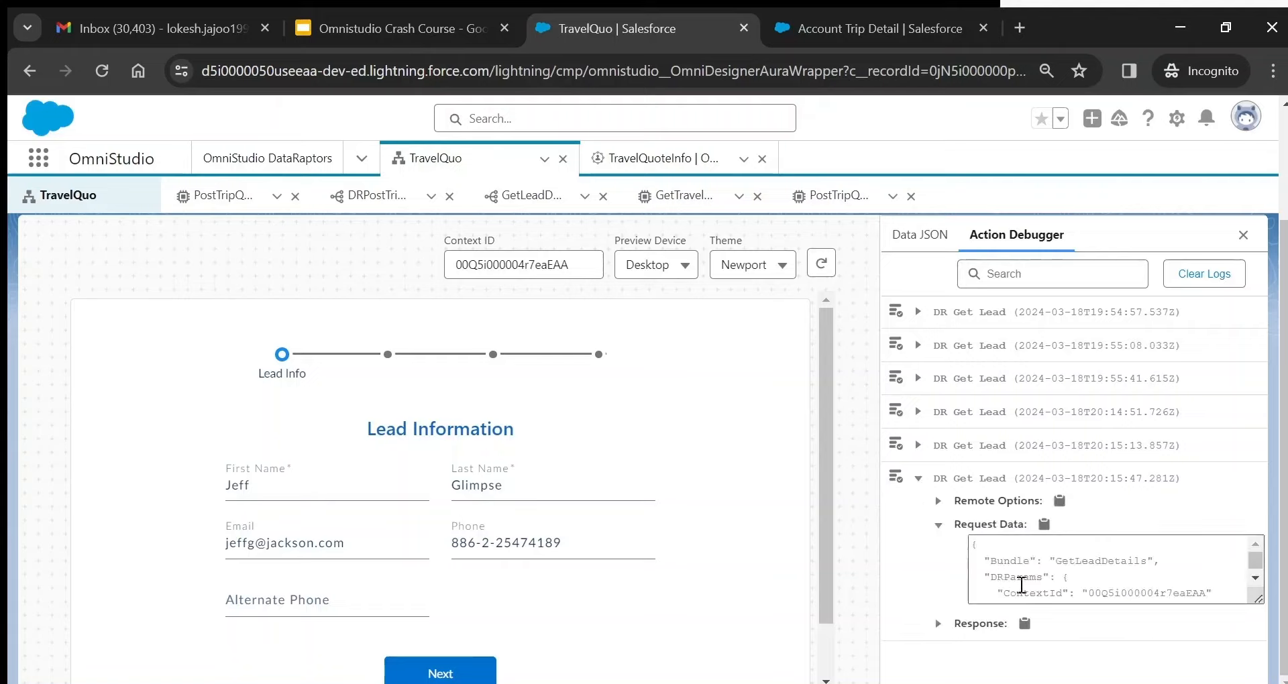
double_click(1027, 590)
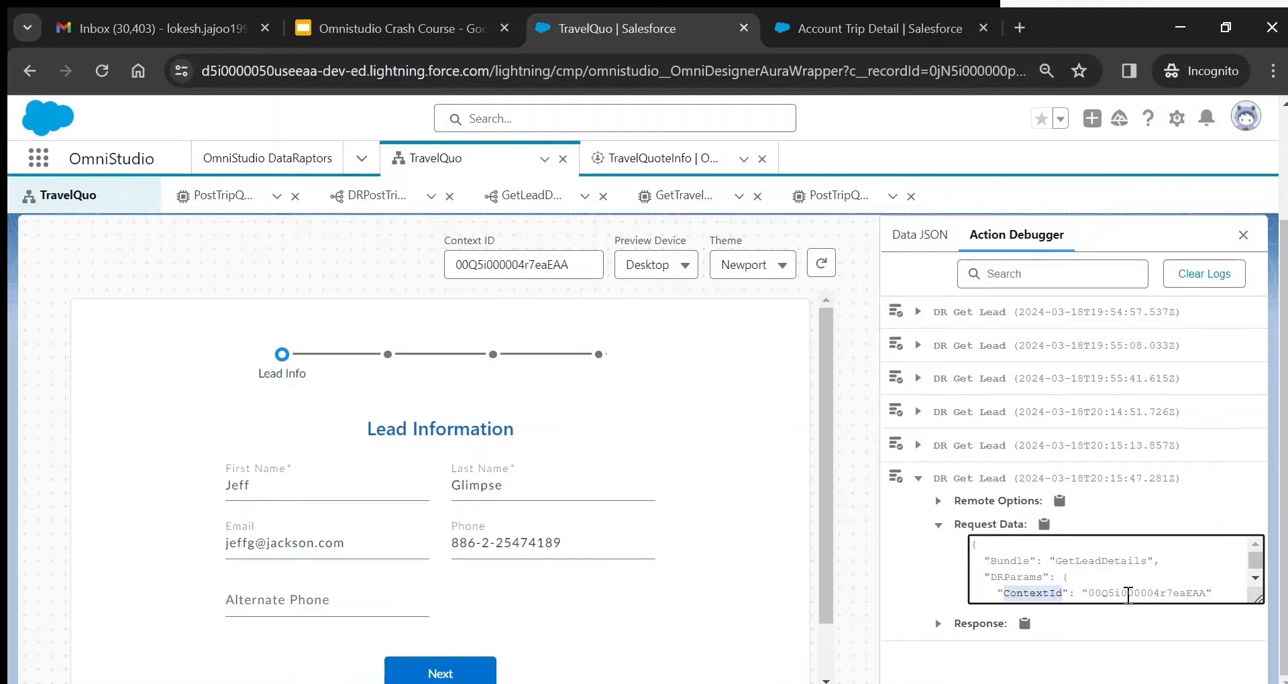
drag(1128, 595, 1044, 595)
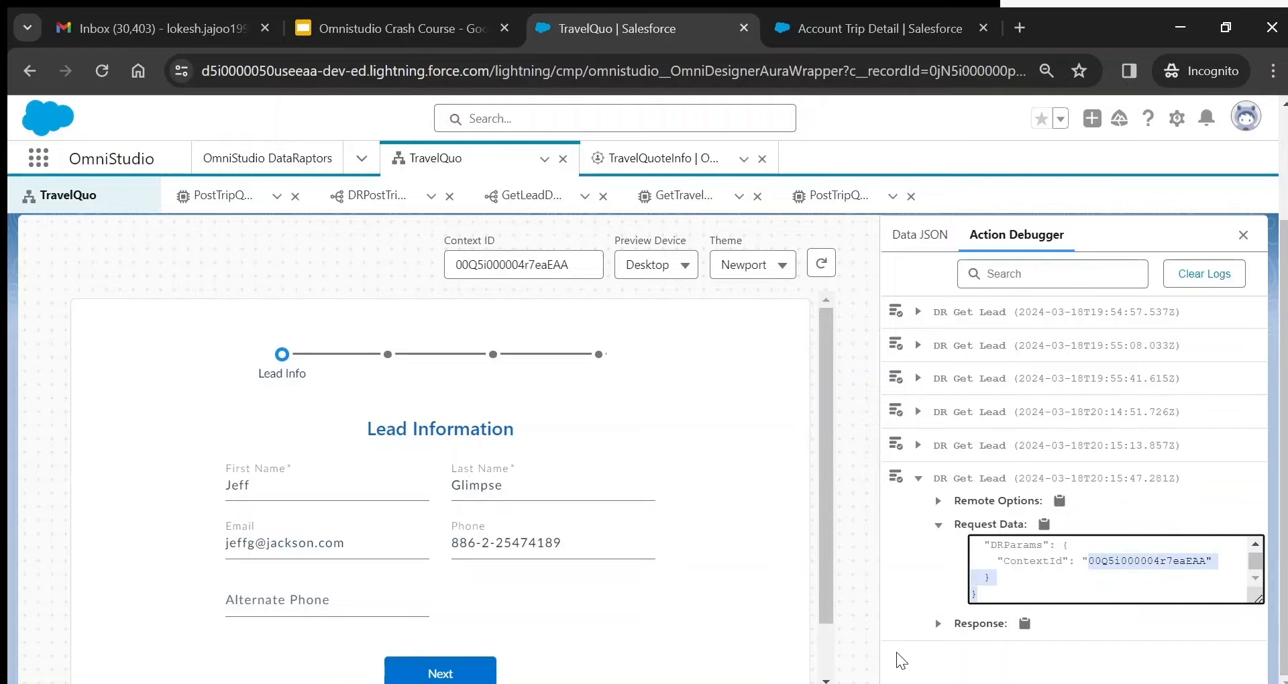
- Expand the Response to show the lead name, email and phone fields
click(939, 624)
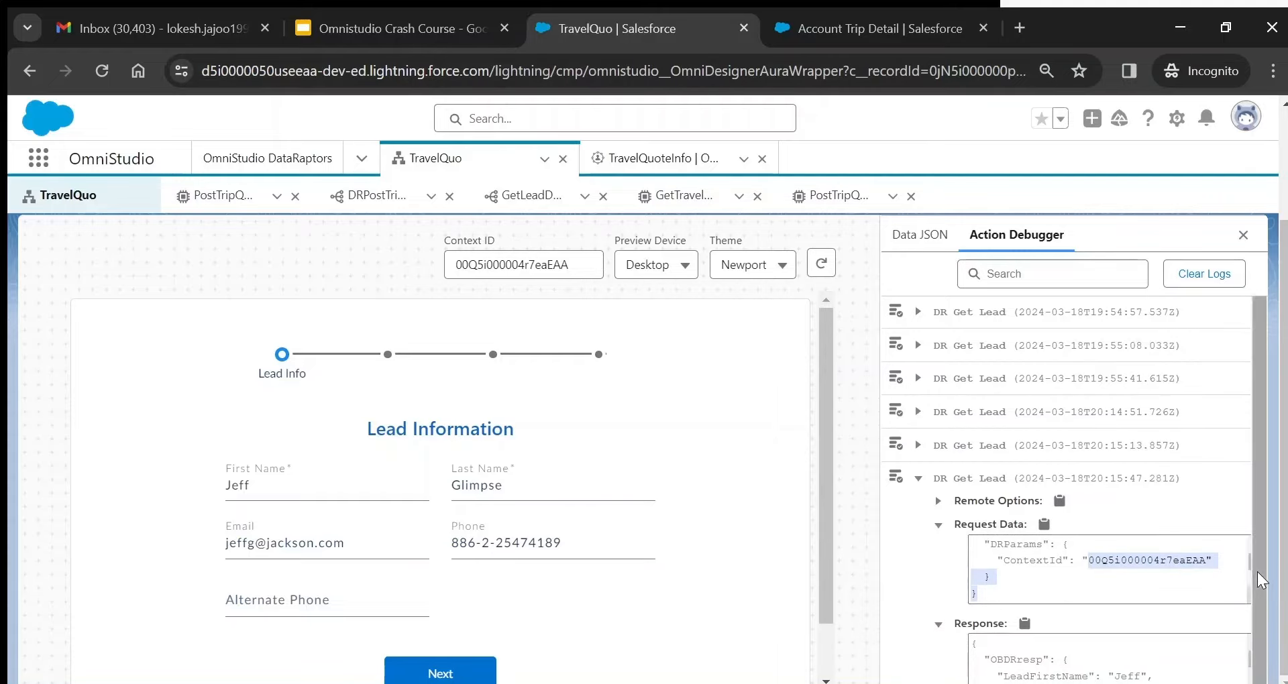
scroll(1248, 604, down, 1)
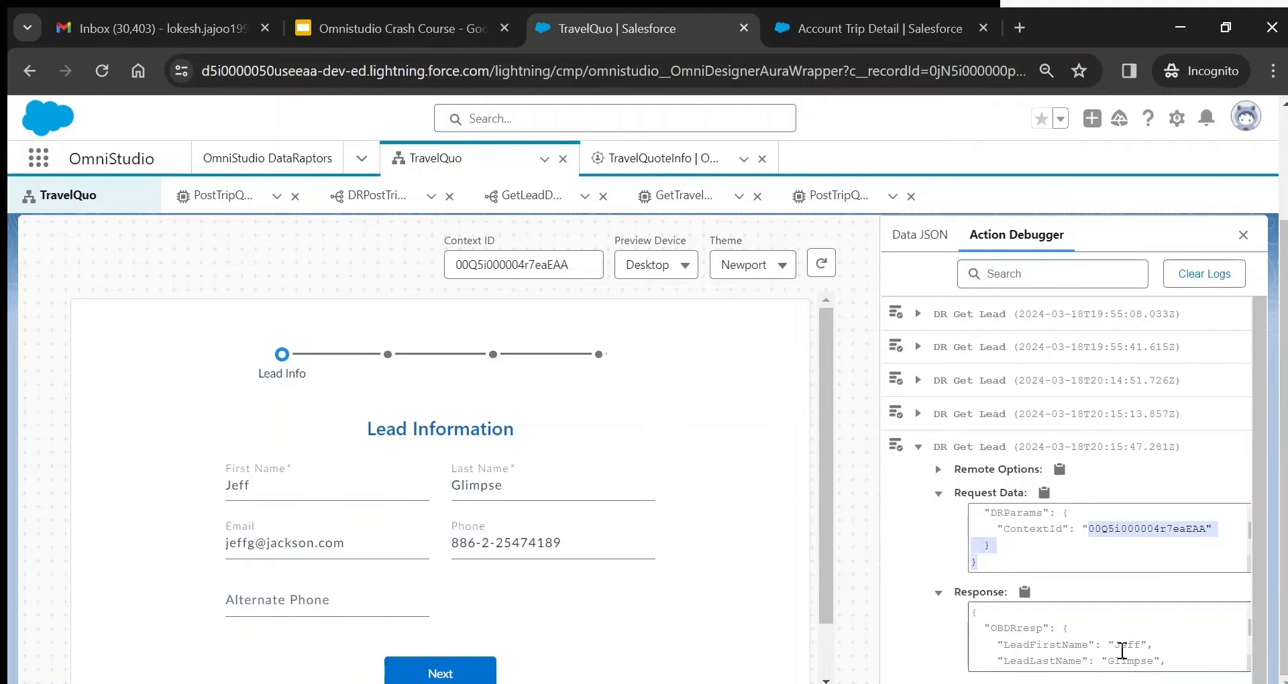
click(1122, 651)
scroll(1122, 651, down, 2)
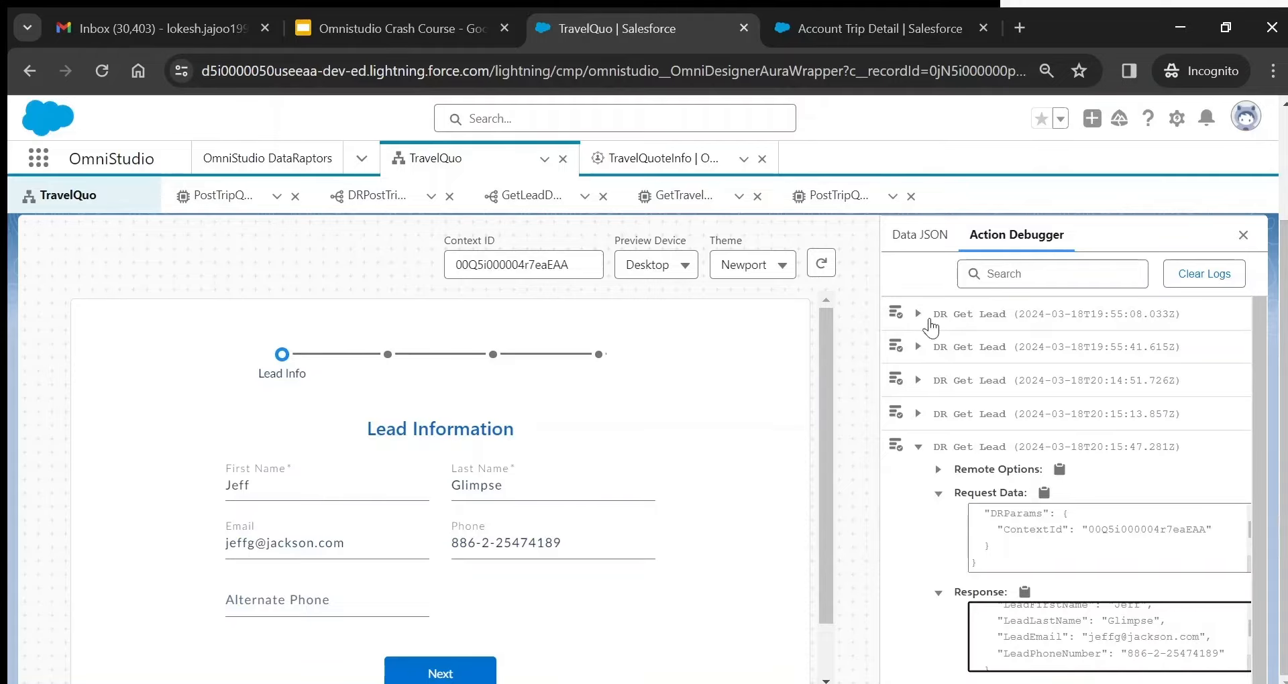
- Check the earliest DR Get Lead response and Data JSON, then enter an alternate phone number
click(919, 314)
click(939, 385)
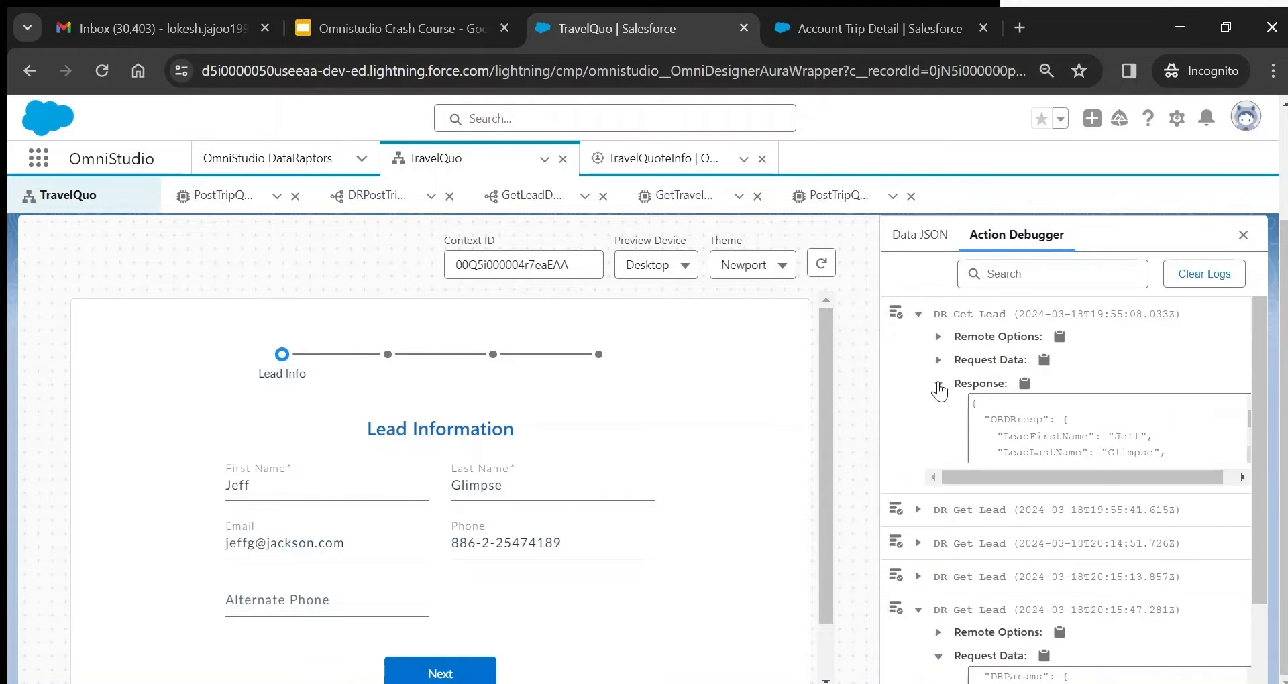
click(912, 239)
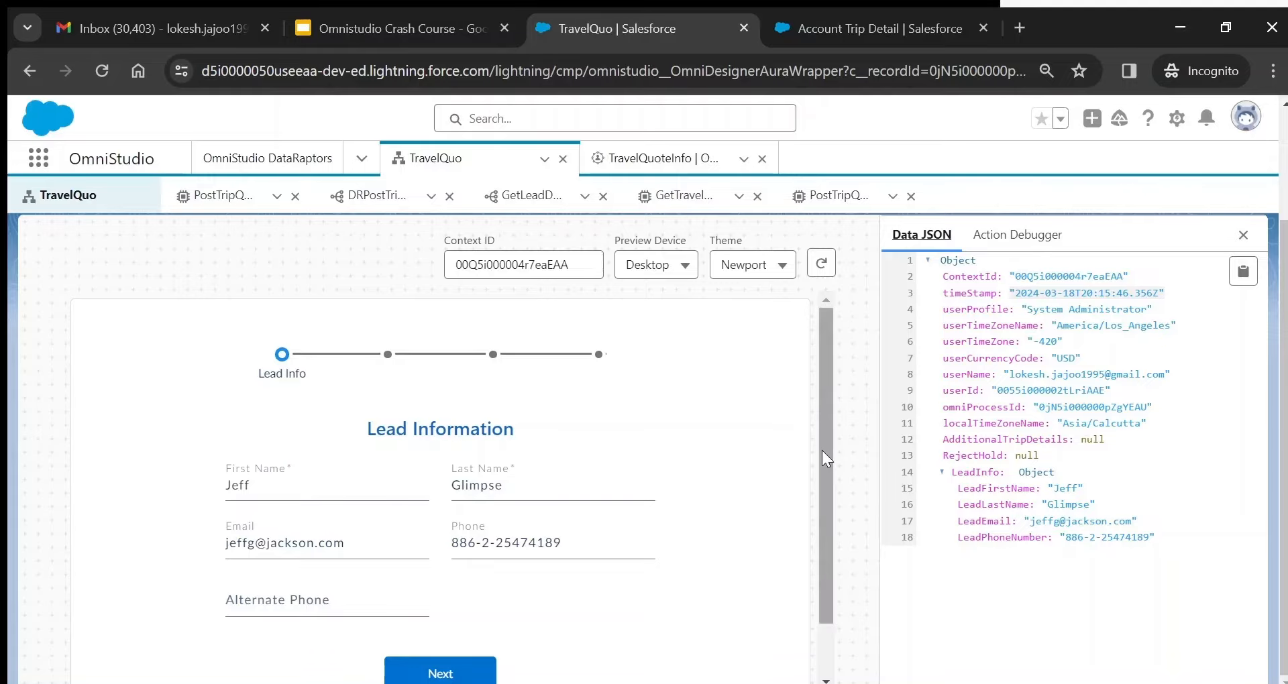
scroll(825, 458, down, 1)
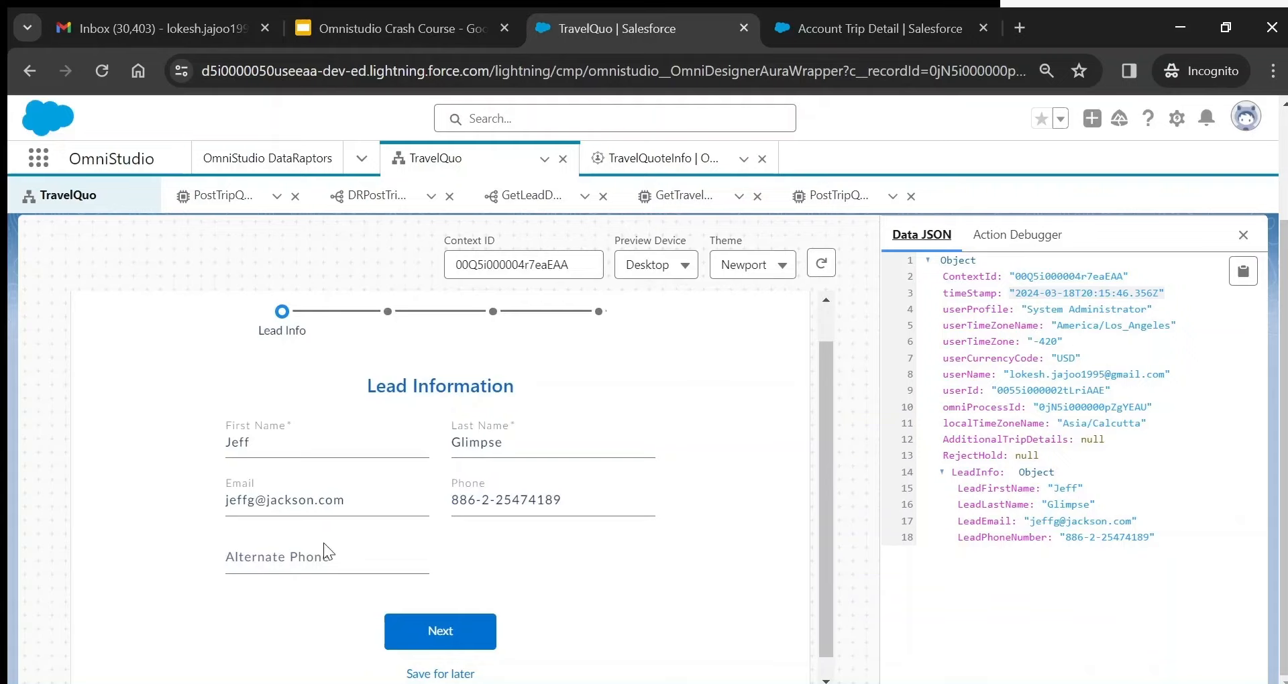
click(304, 554)
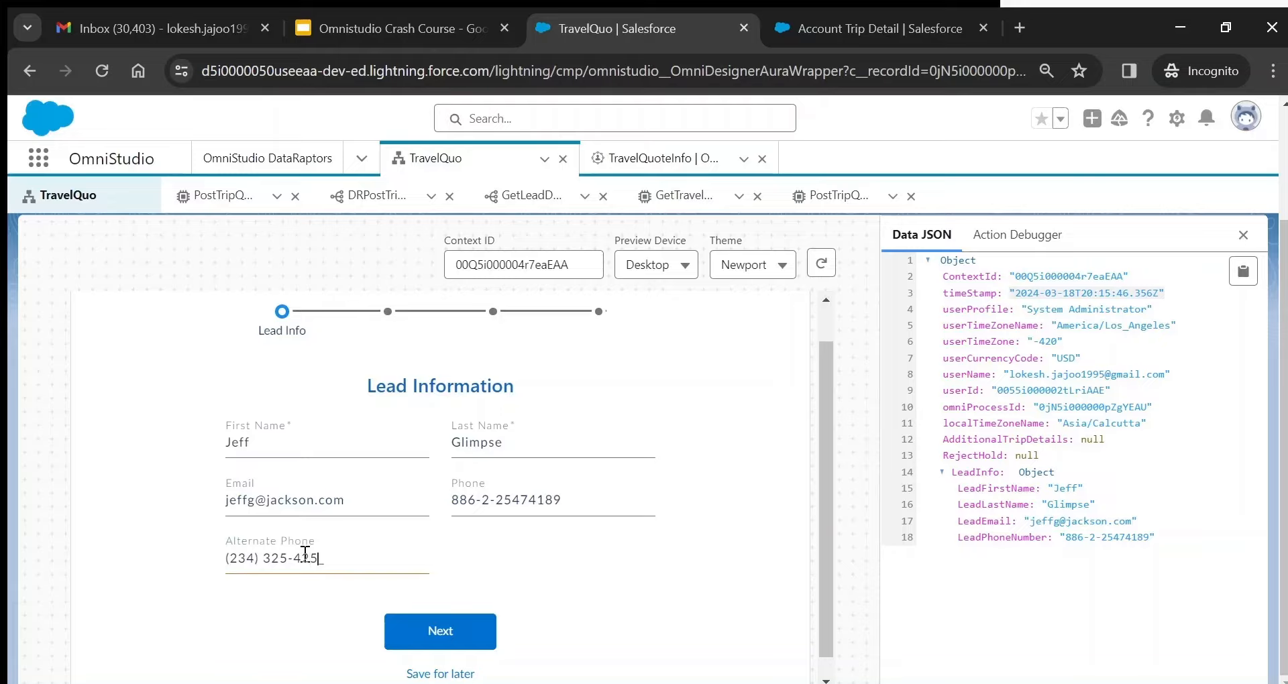
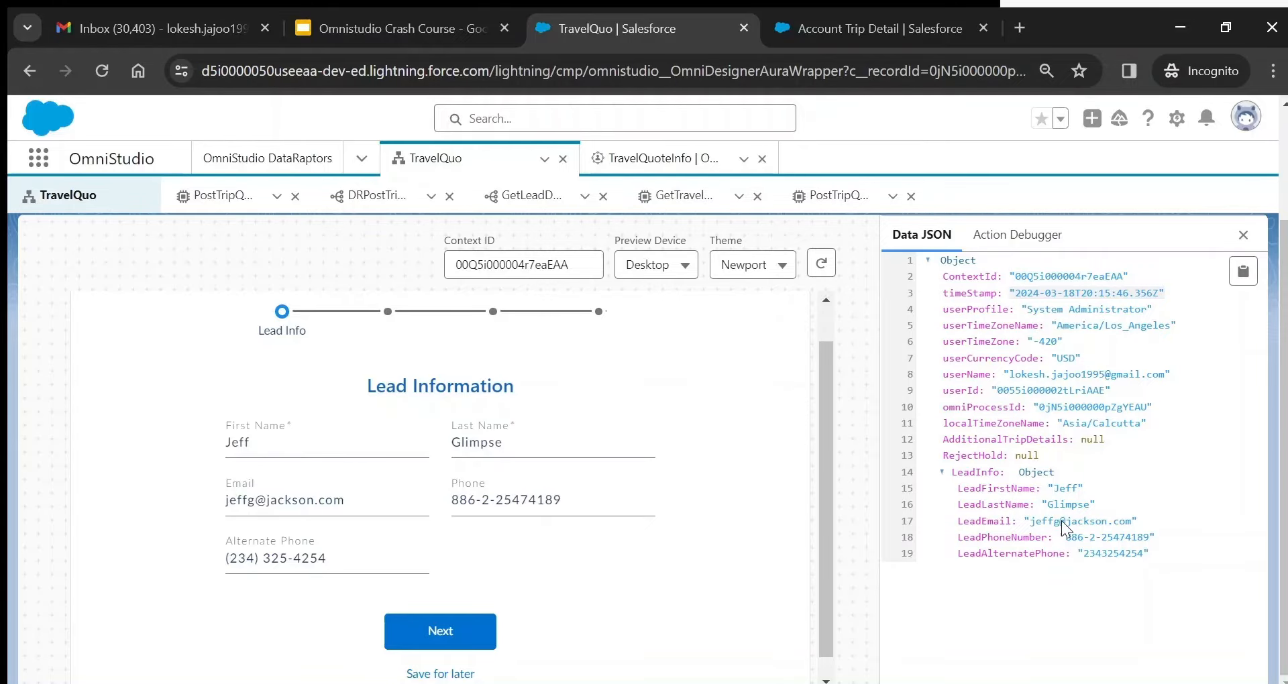
- Switch the TravelQuo OmniScript from preview back to the design canvas
scroll(1284, 402, up, 2)
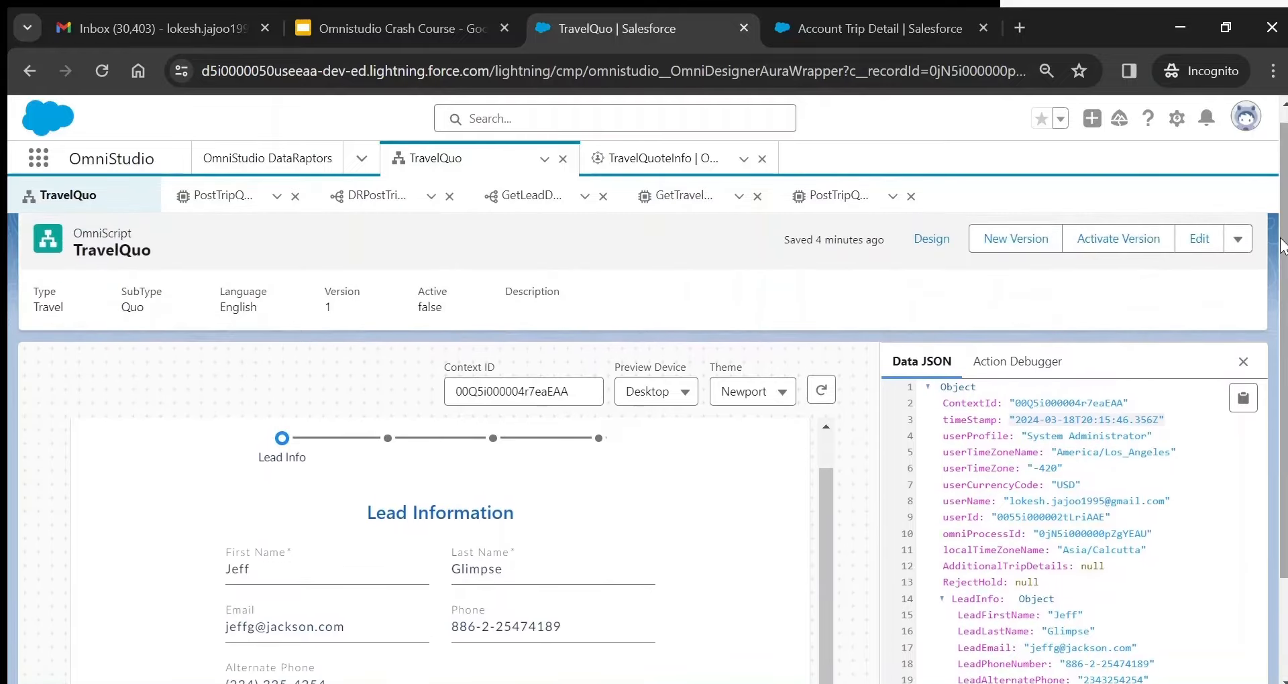
click(930, 239)
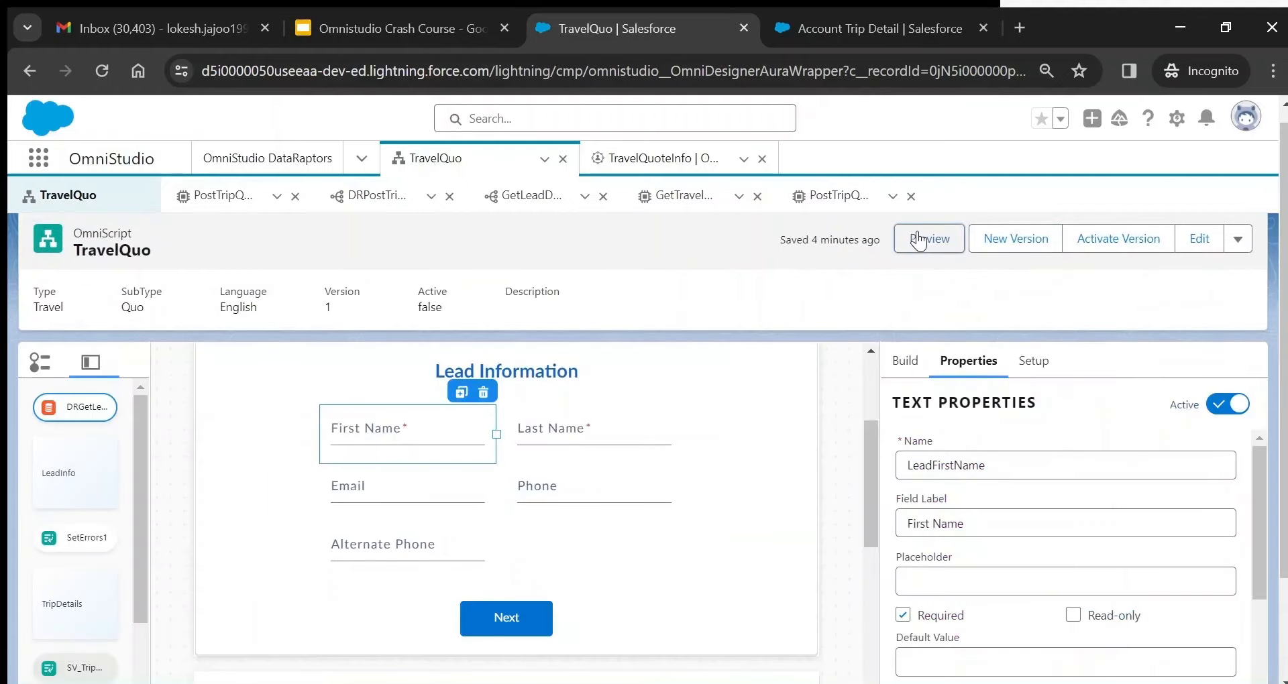
- Inspect the properties of all six Trip Information fields, from Travelling To to Total Days of Travel
drag(872, 479, 878, 583)
scroll(1283, 402, down, 2)
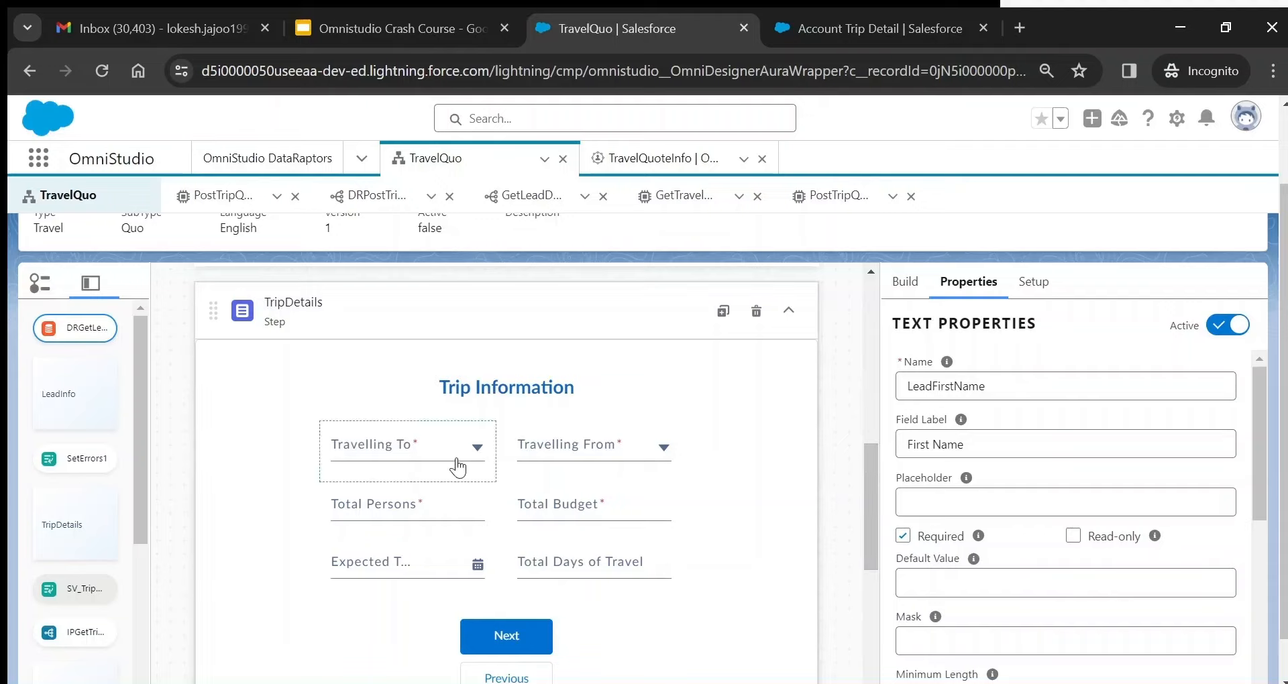
click(384, 450)
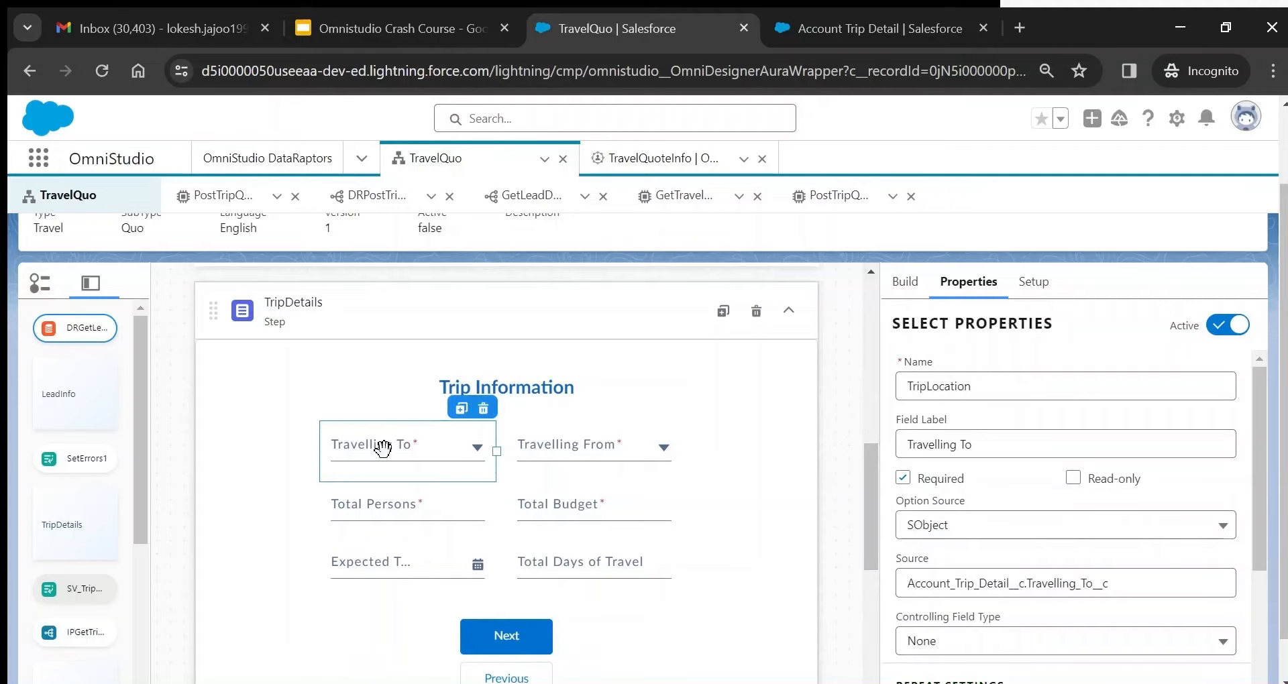
click(589, 456)
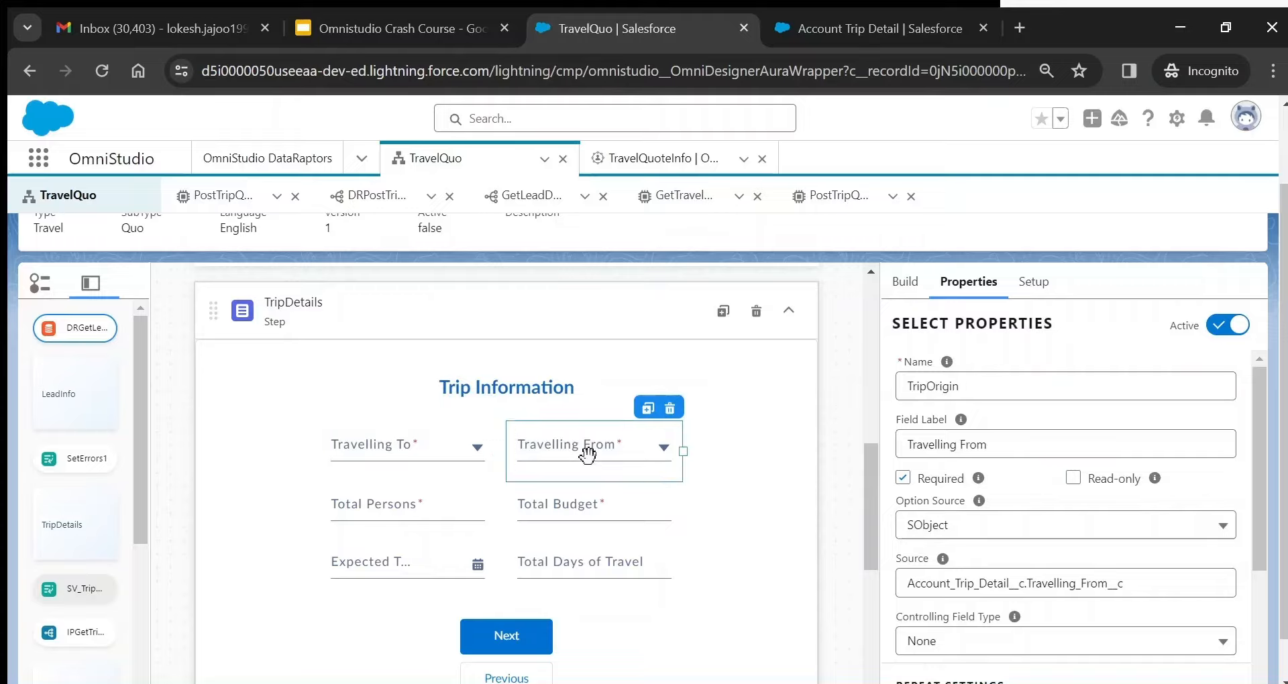
click(396, 509)
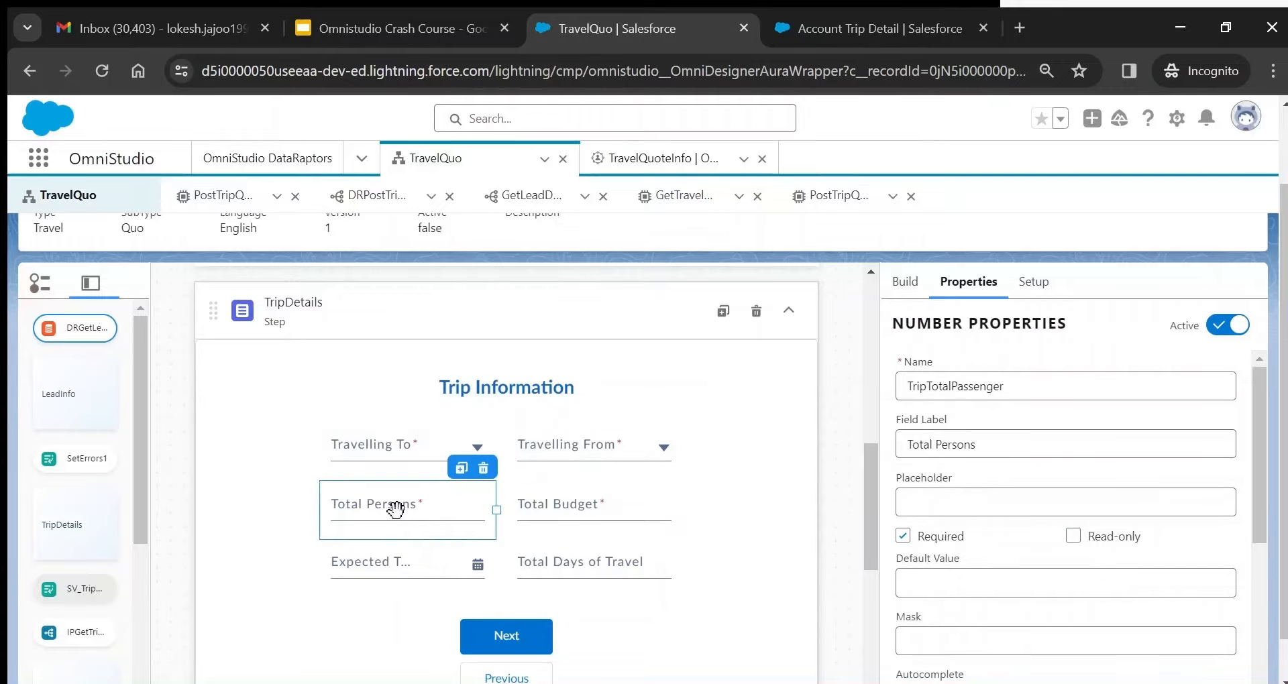
click(545, 528)
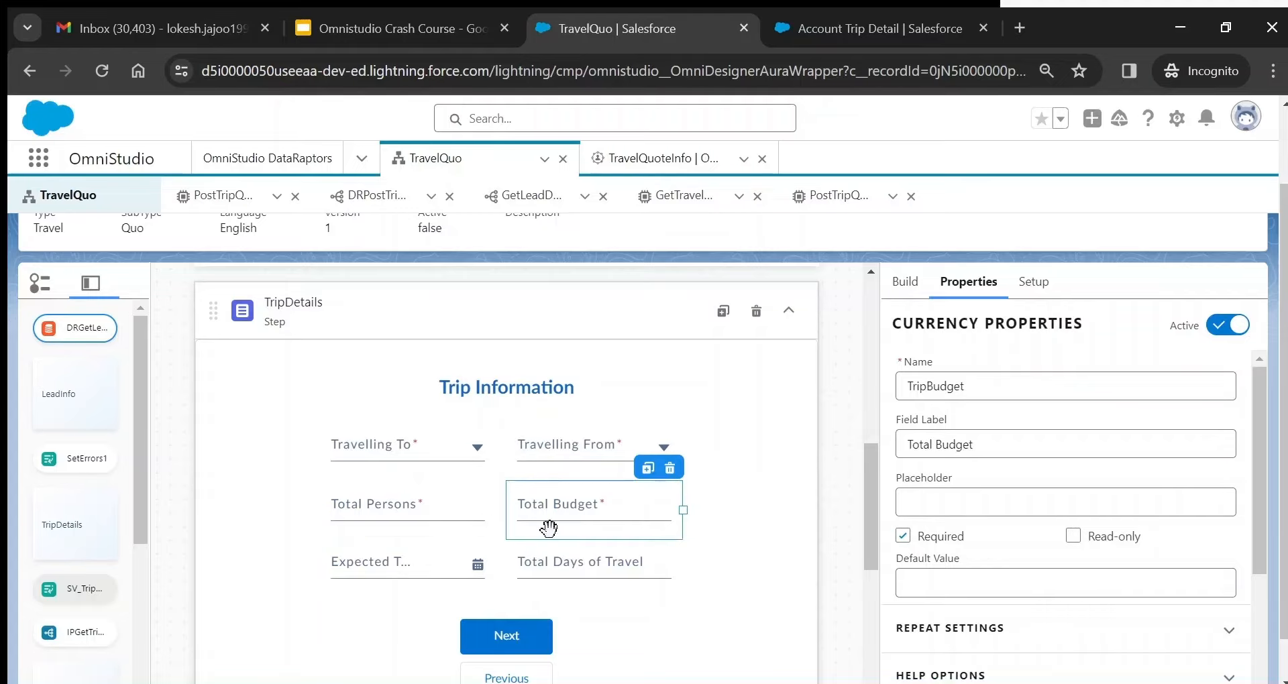
click(416, 575)
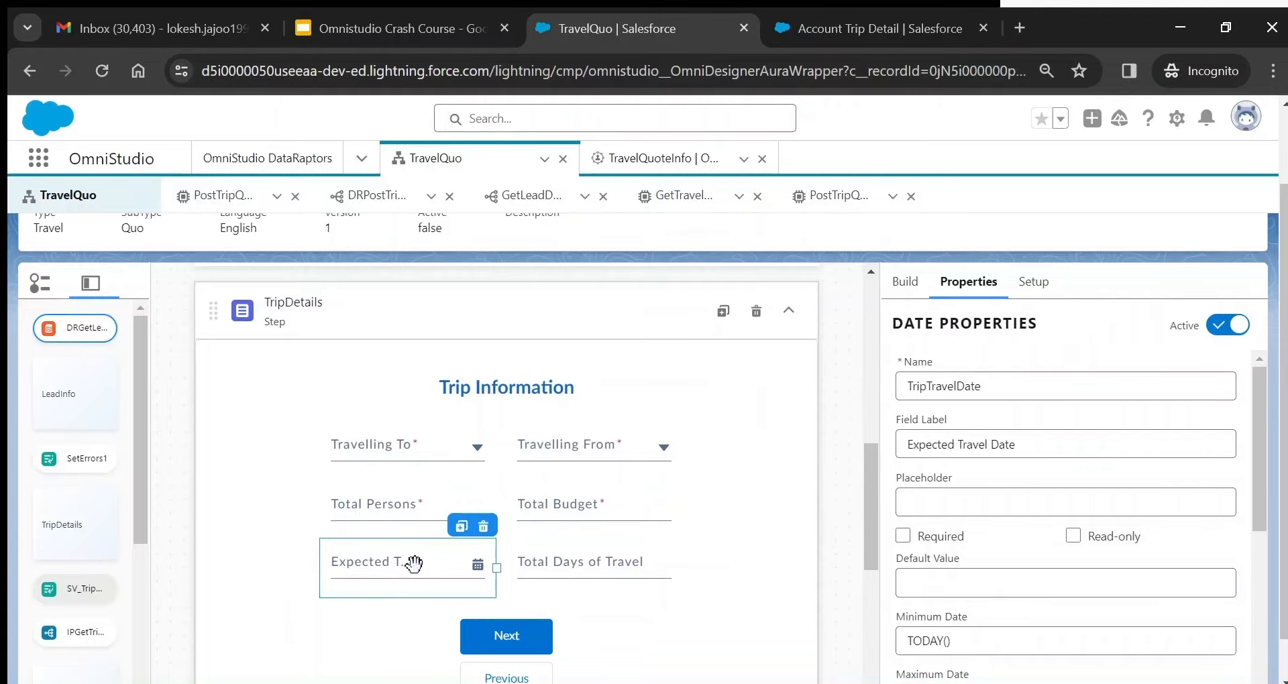
click(615, 557)
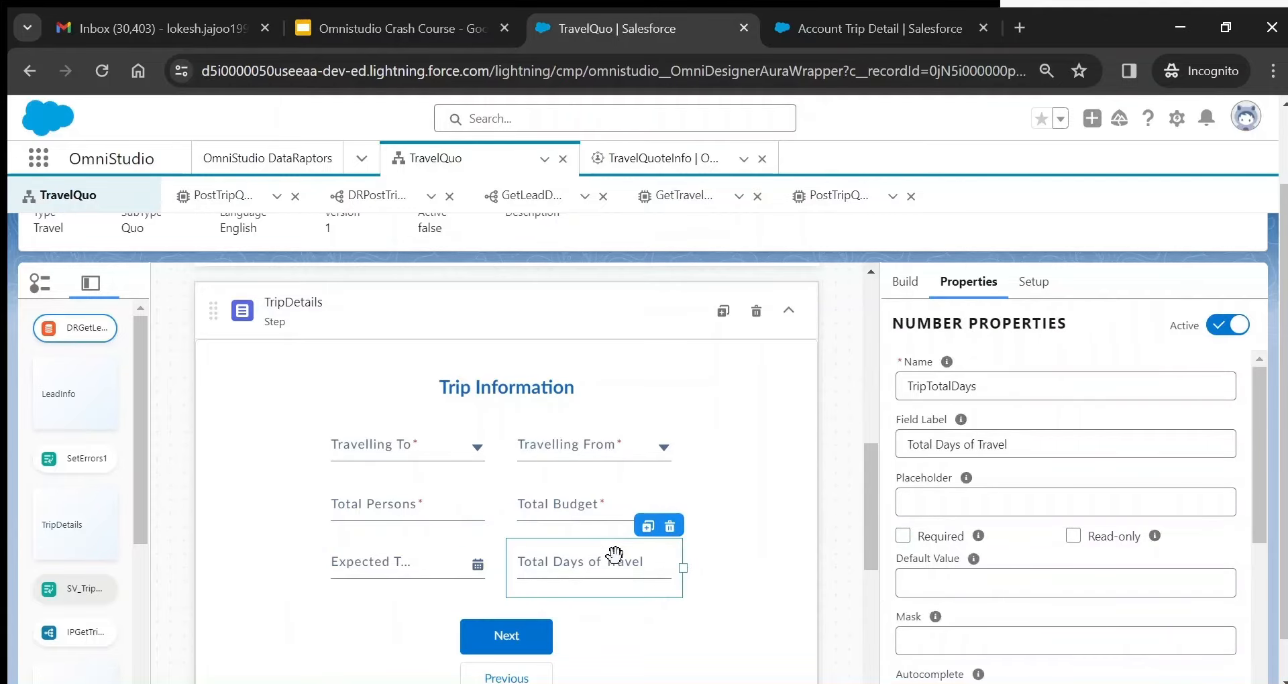
click(407, 442)
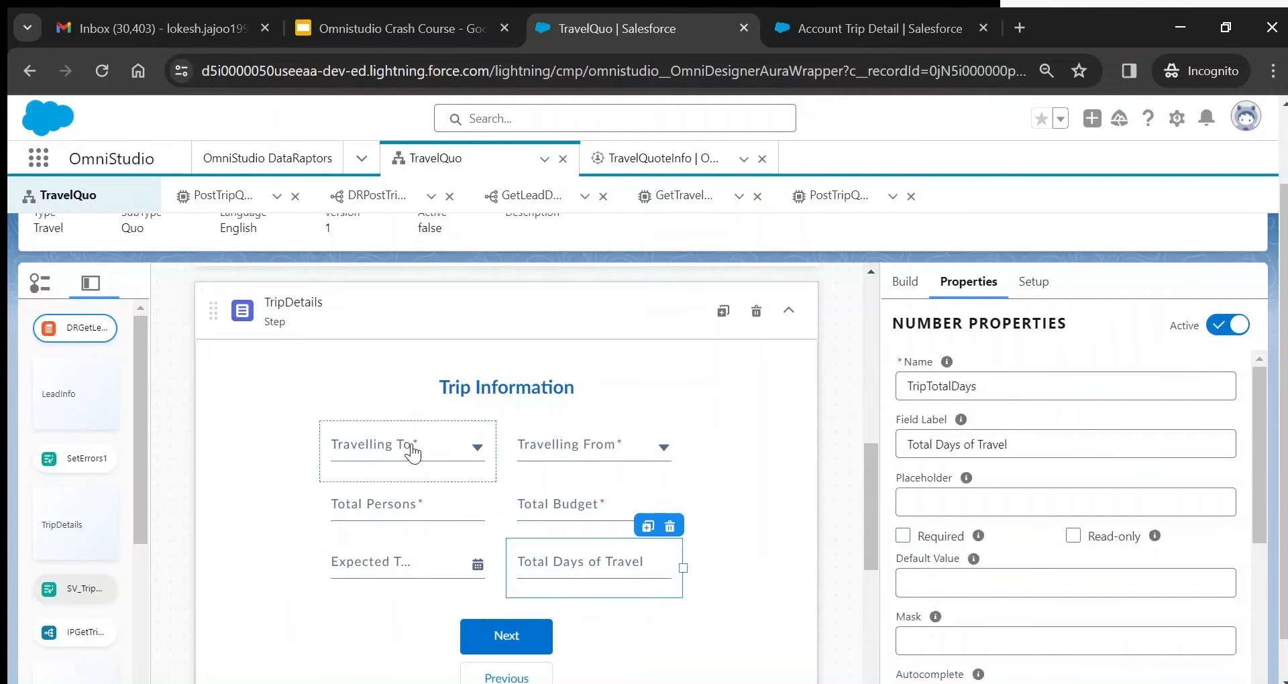
click(926, 281)
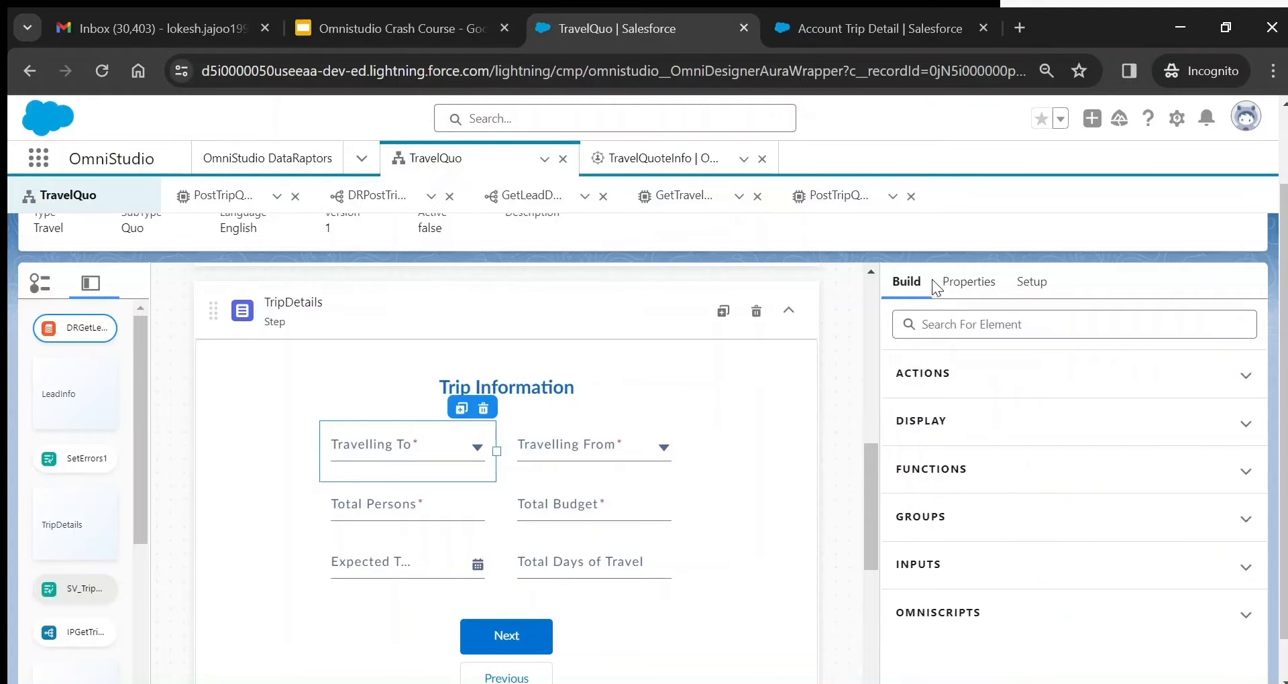
- Search the element library for 'sel' to show the Multi-select and Select inputs
click(964, 322)
text(sele)
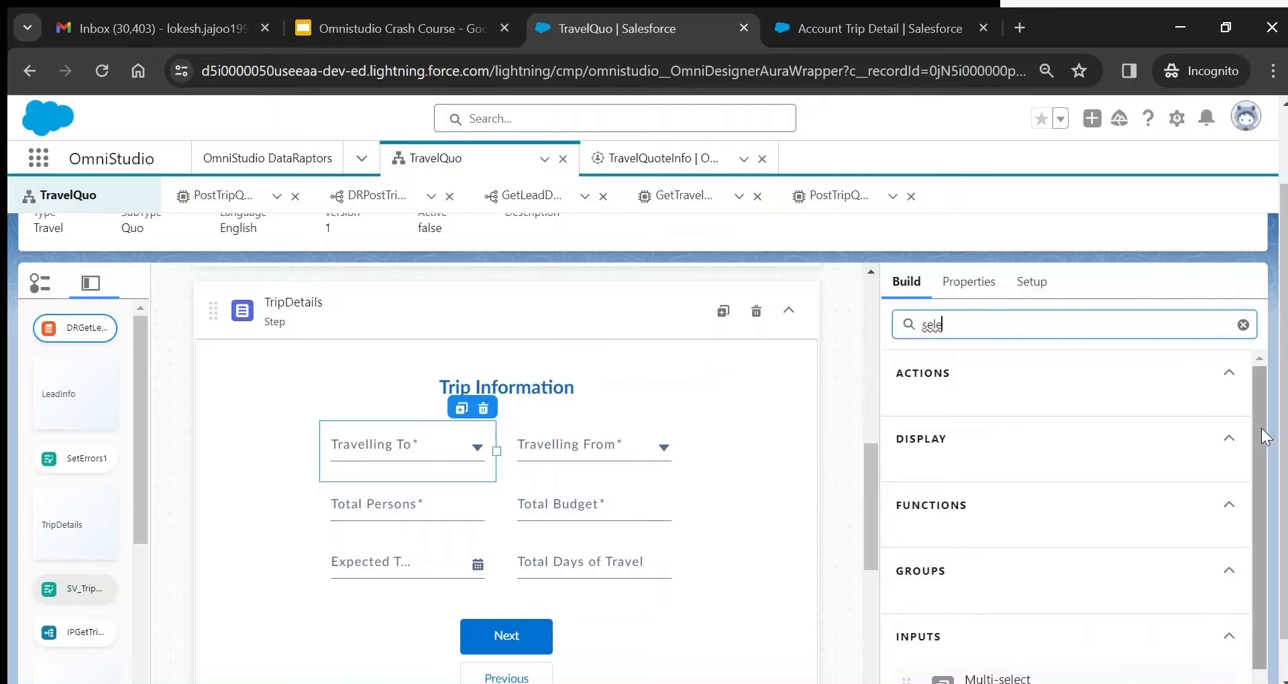
scroll(1274, 545, down, 2)
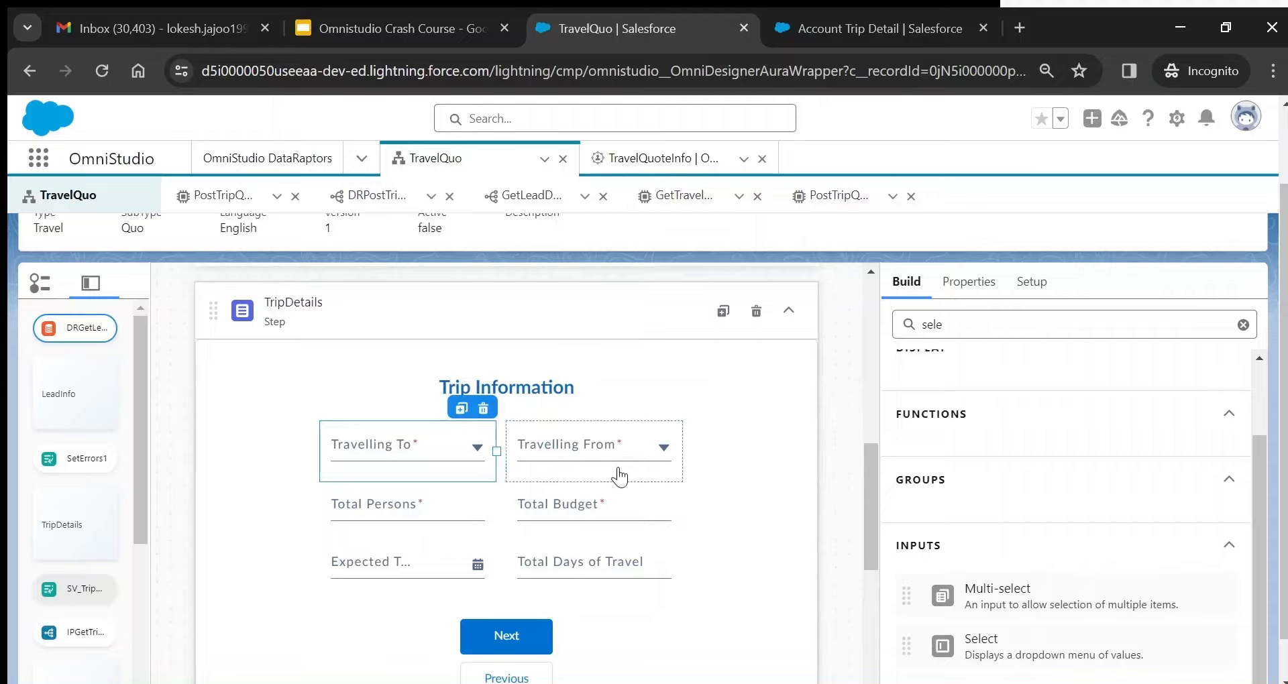
- Review the Travelling To select's element name TripLocation and its field label
click(974, 282)
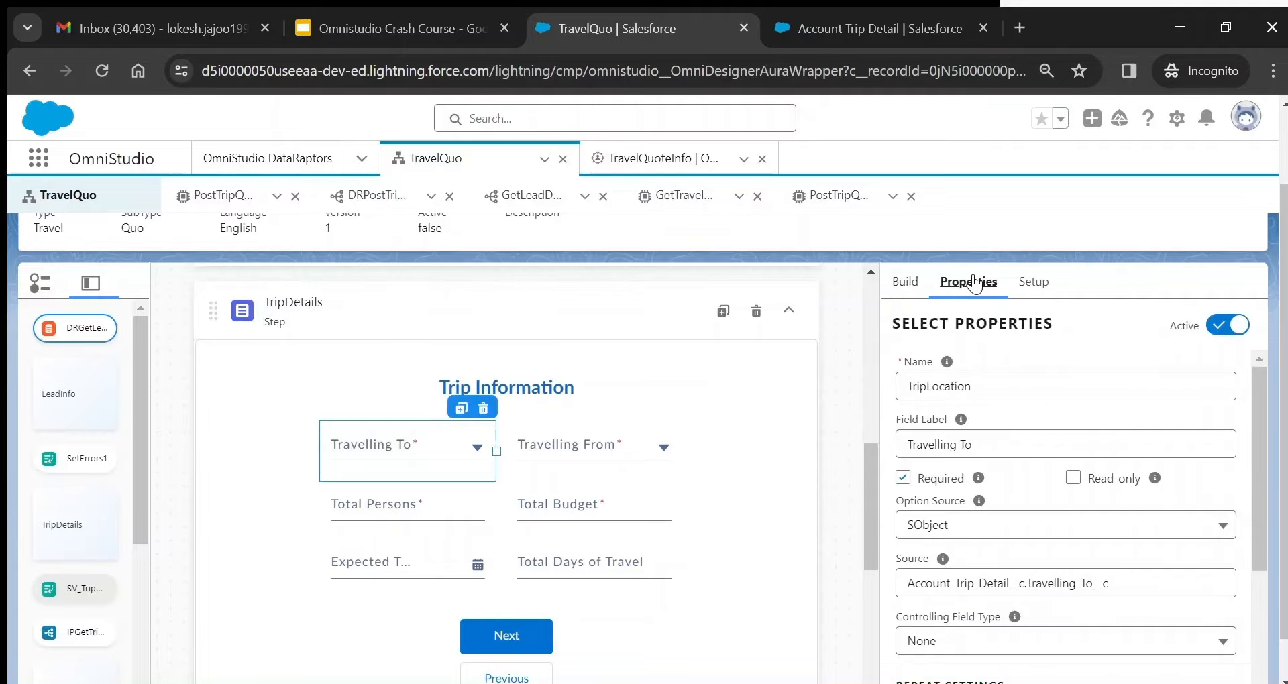
double_click(932, 386)
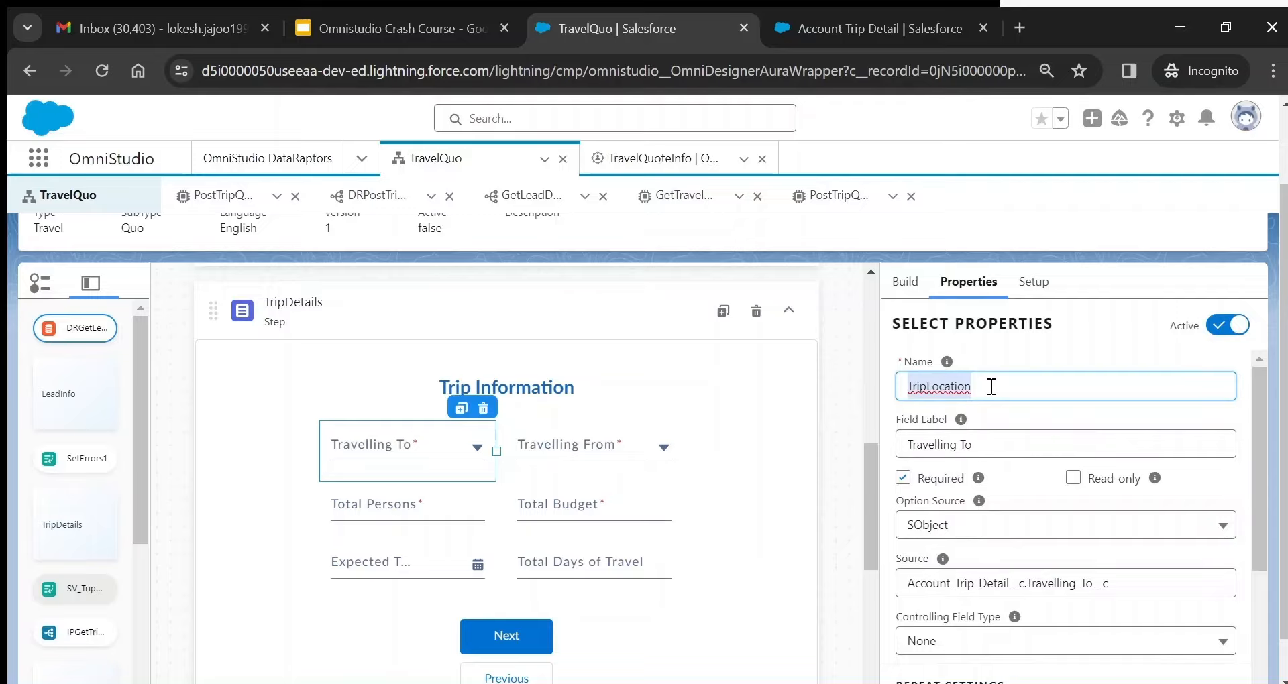
click(980, 436)
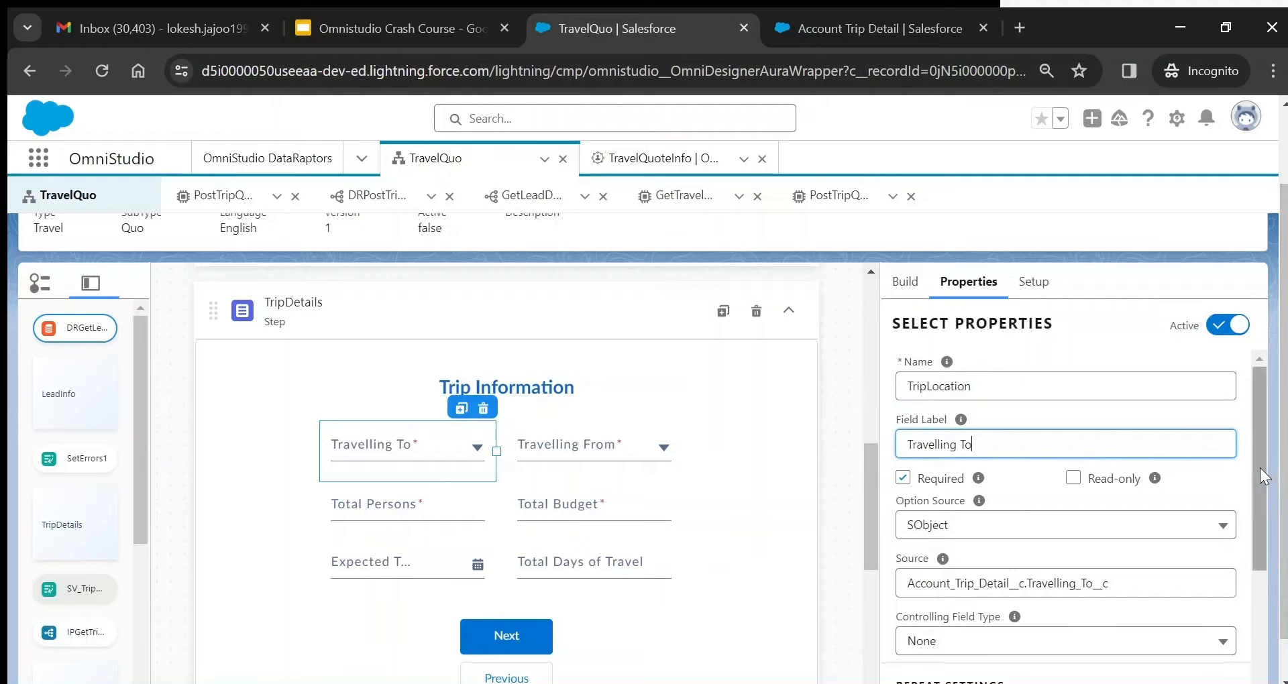
drag(1260, 468, 1263, 515)
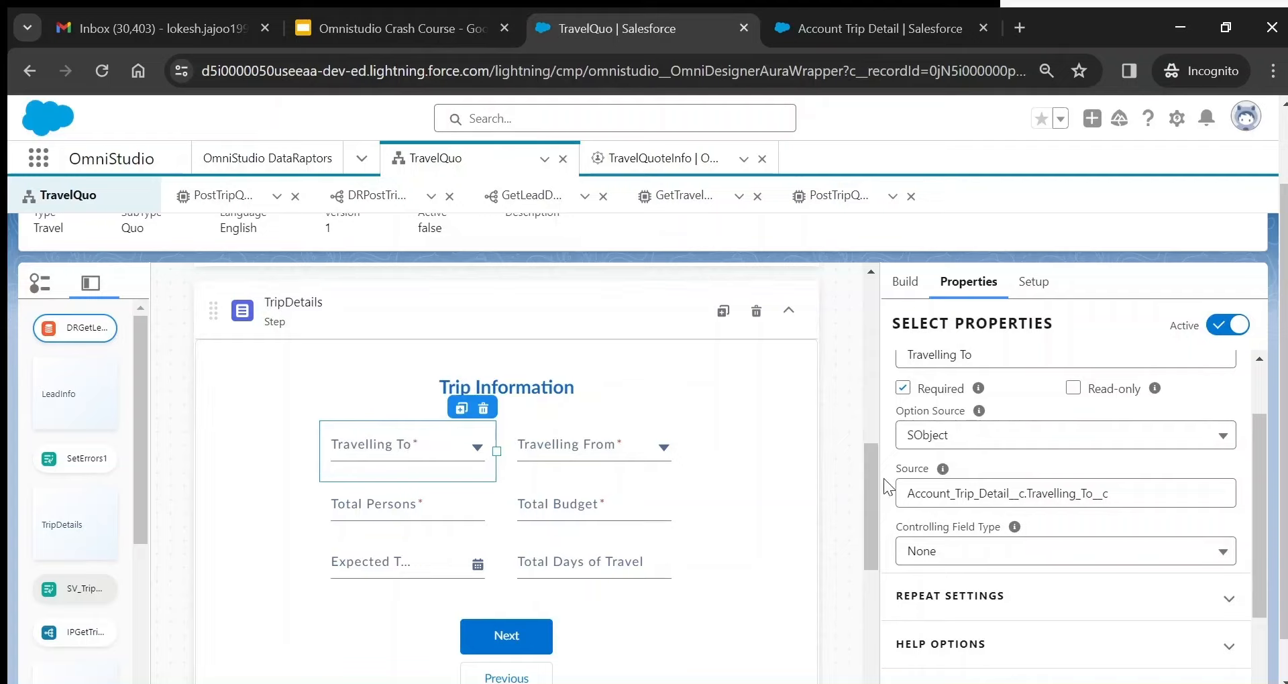
- Keep option source SObject and inspect the source Account_Trip_Detail__c.Travelling_To__c
click(976, 446)
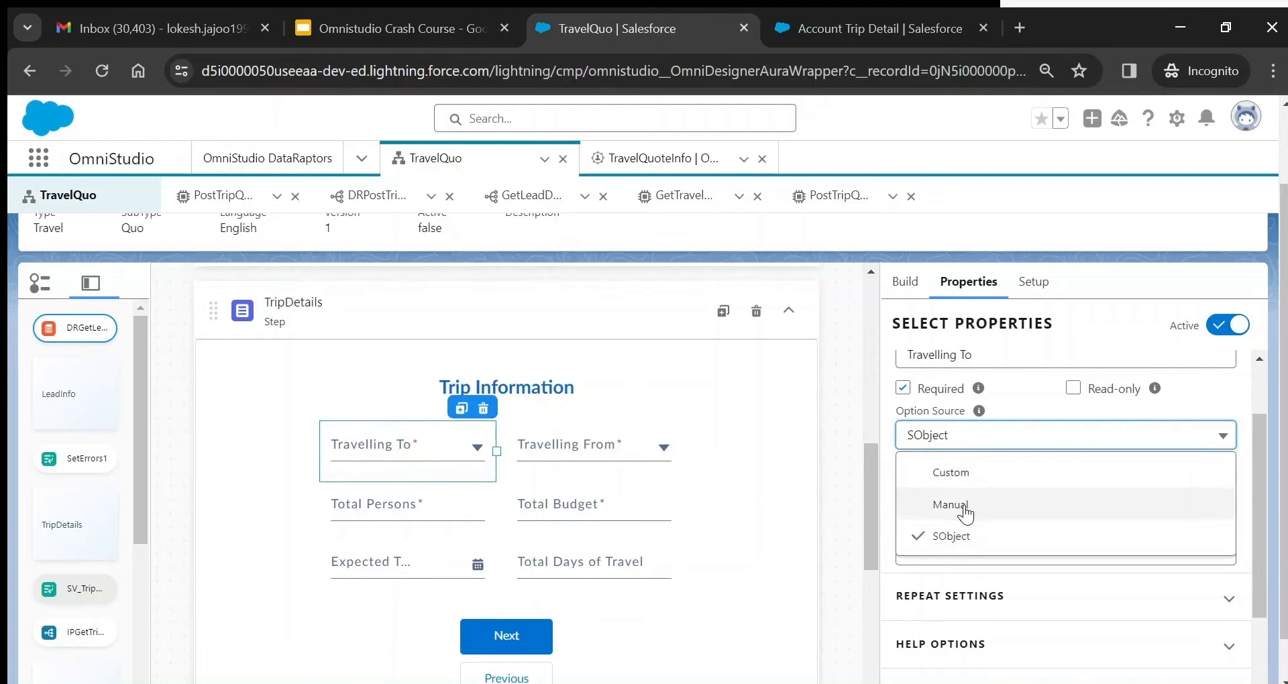
click(1032, 403)
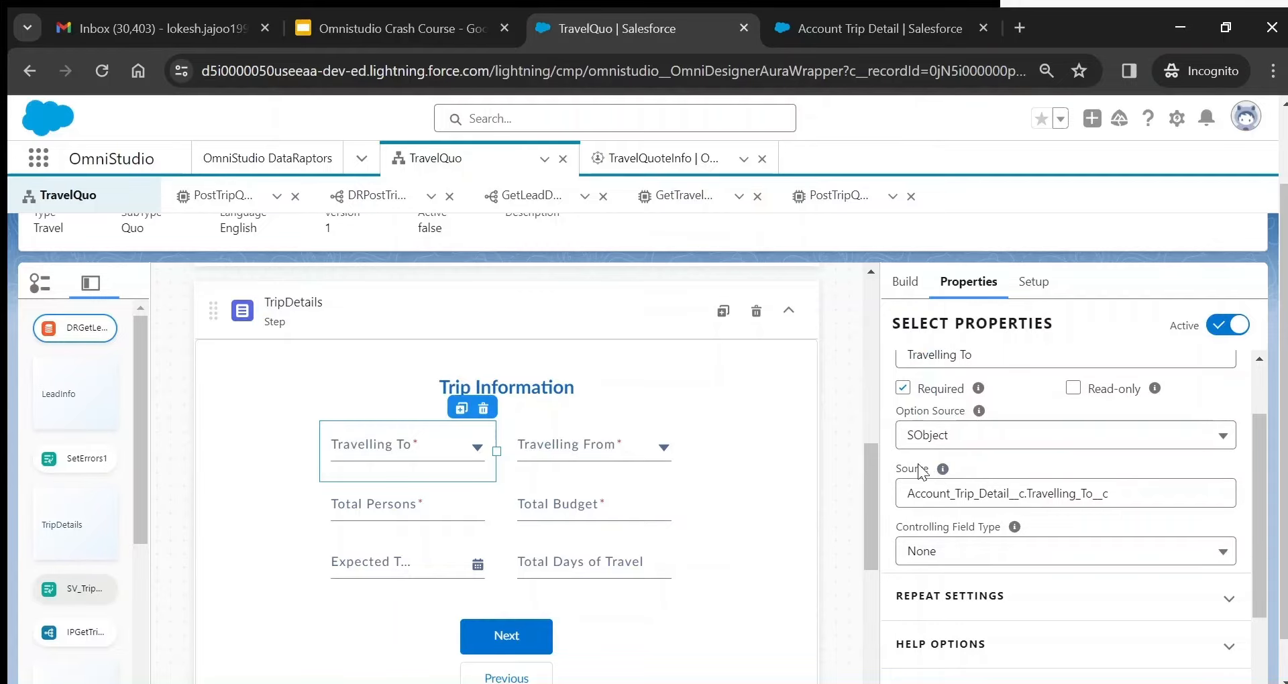
mouse_move(942, 471)
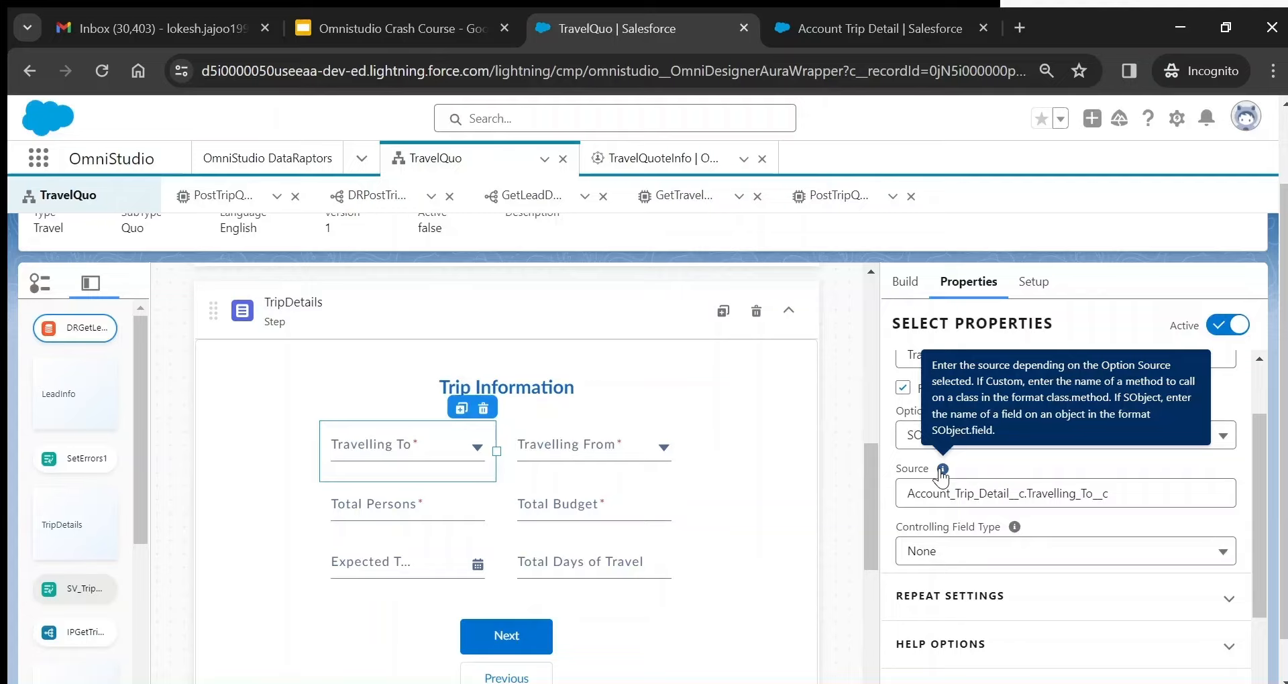
double_click(925, 497)
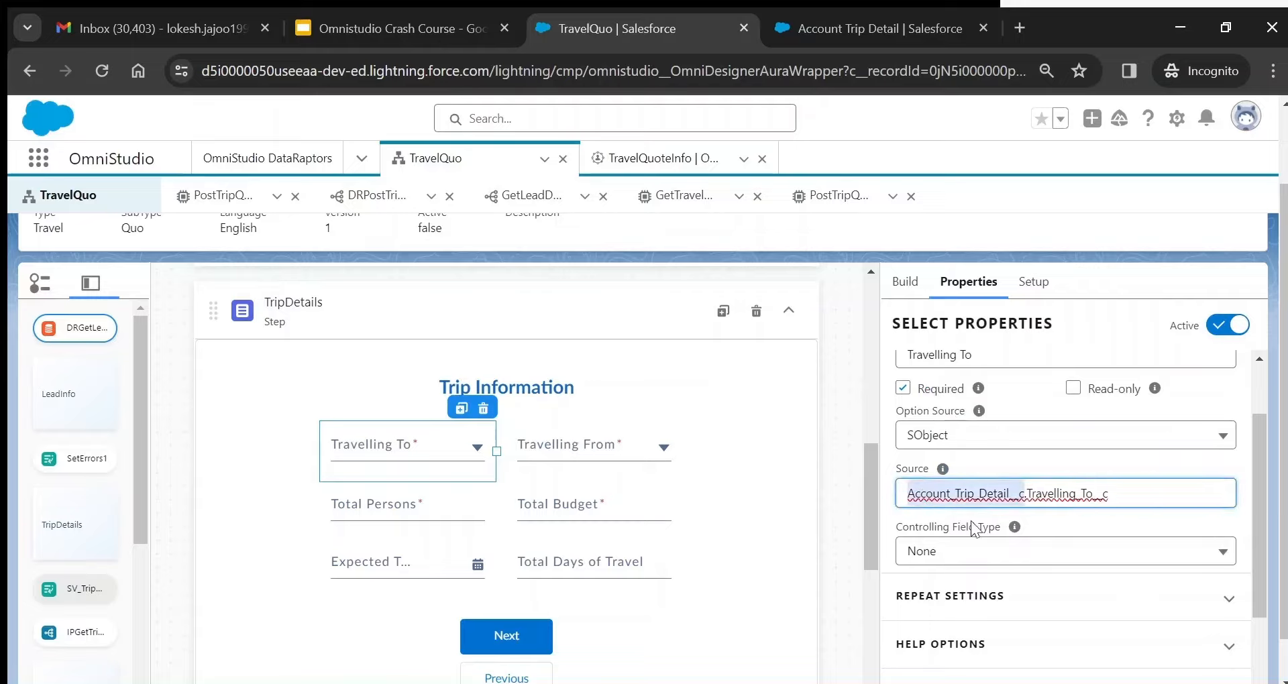
double_click(1068, 493)
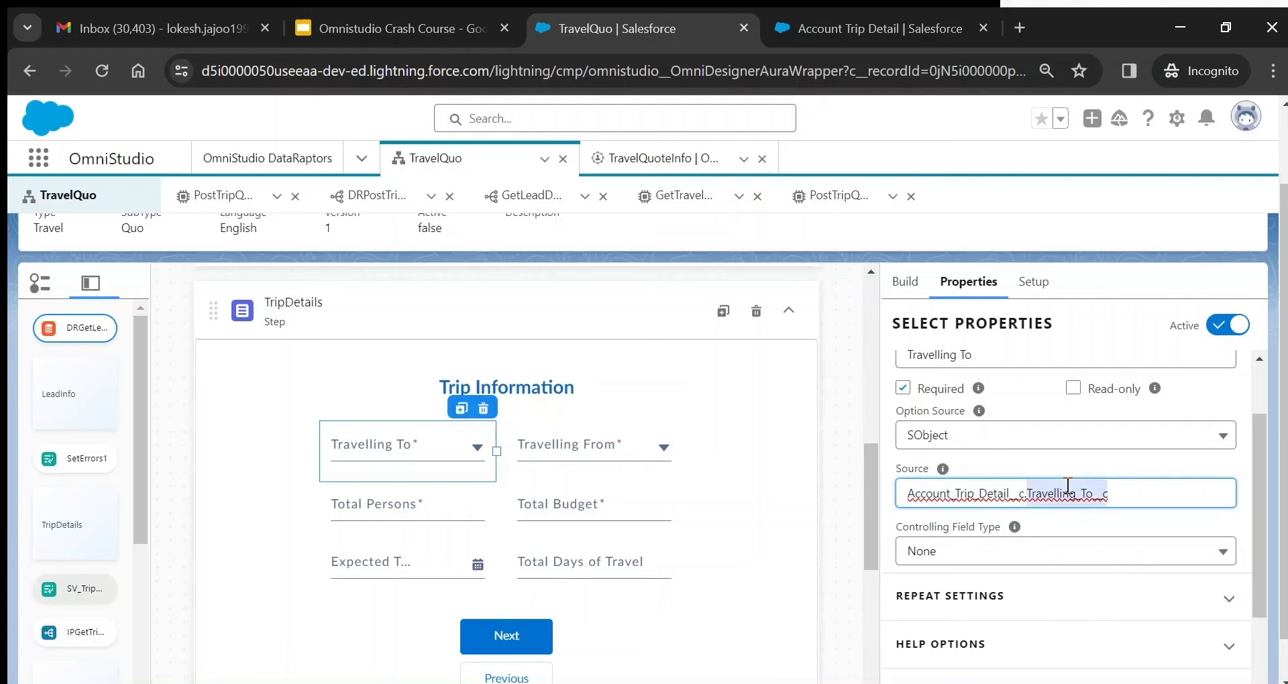
- Check the Travel Location field definition's Travelling_To__c API name on the Account Trip Detail page
click(862, 22)
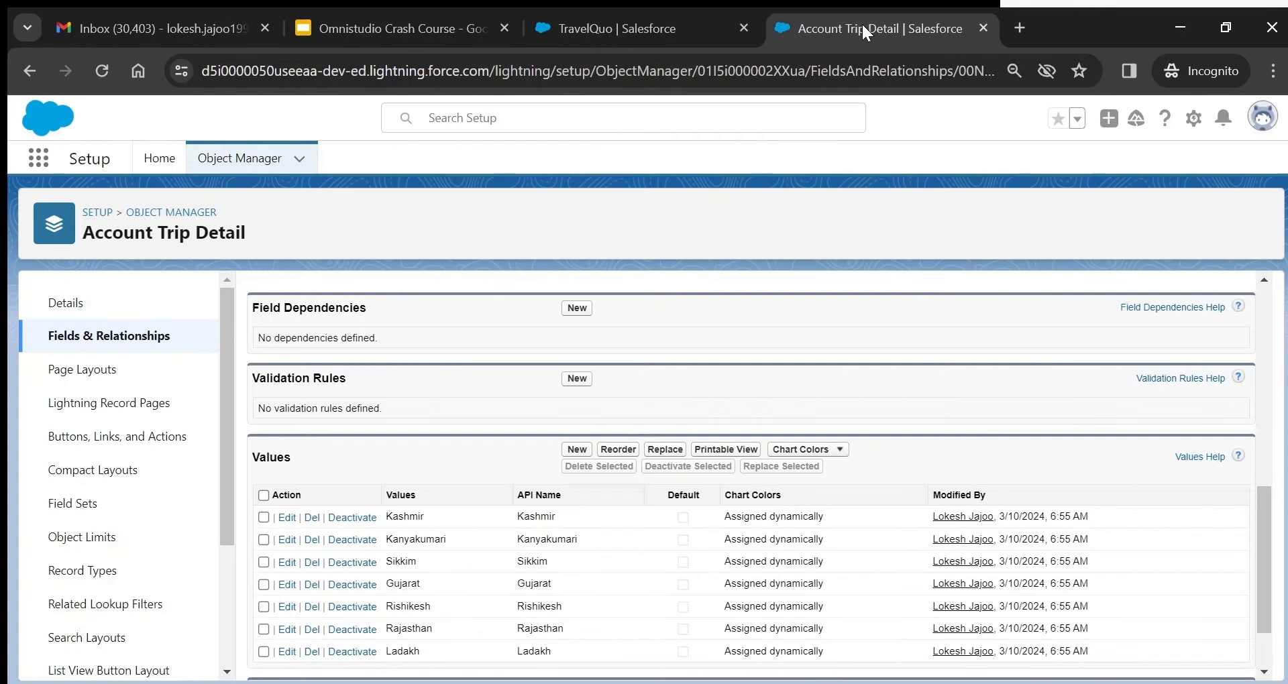
drag(1270, 590, 1280, 322)
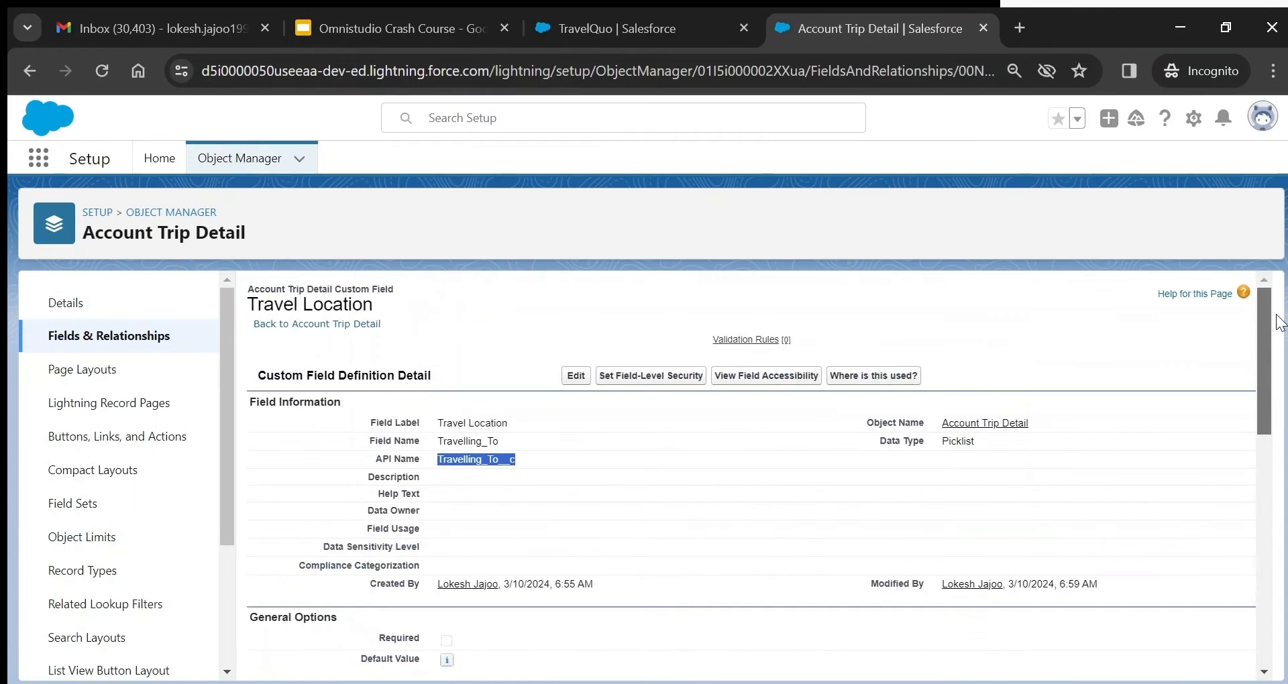
click(516, 482)
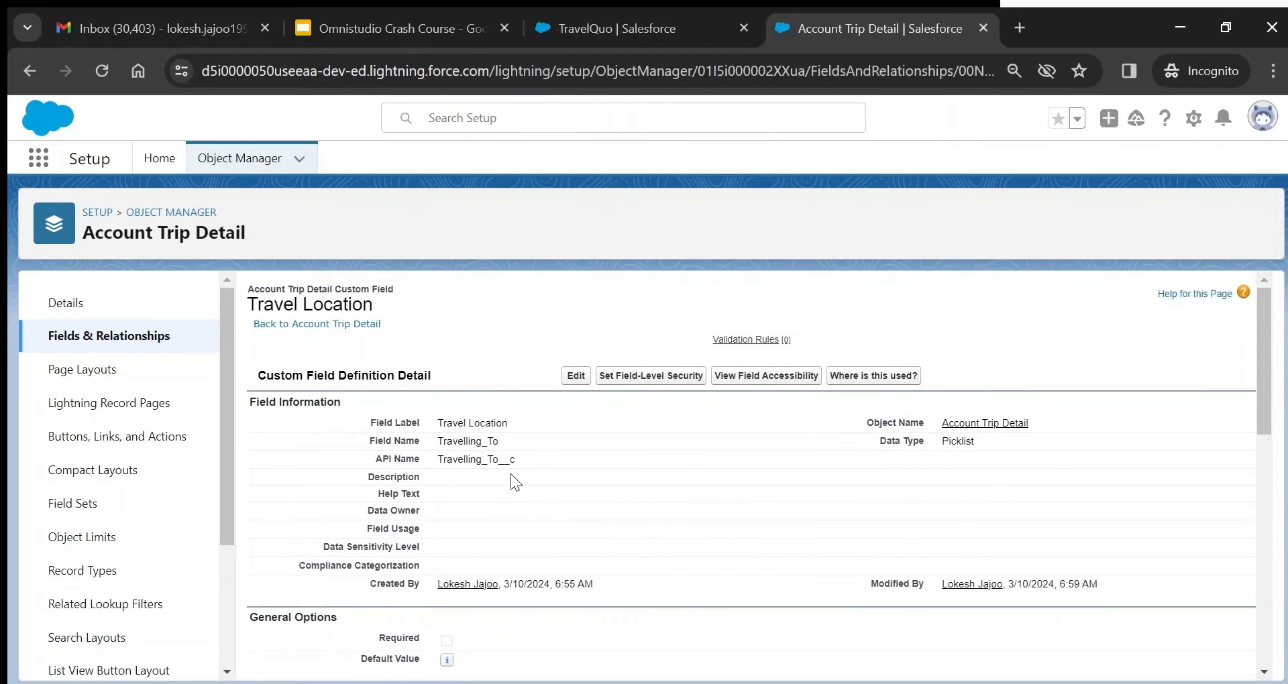
double_click(497, 460)
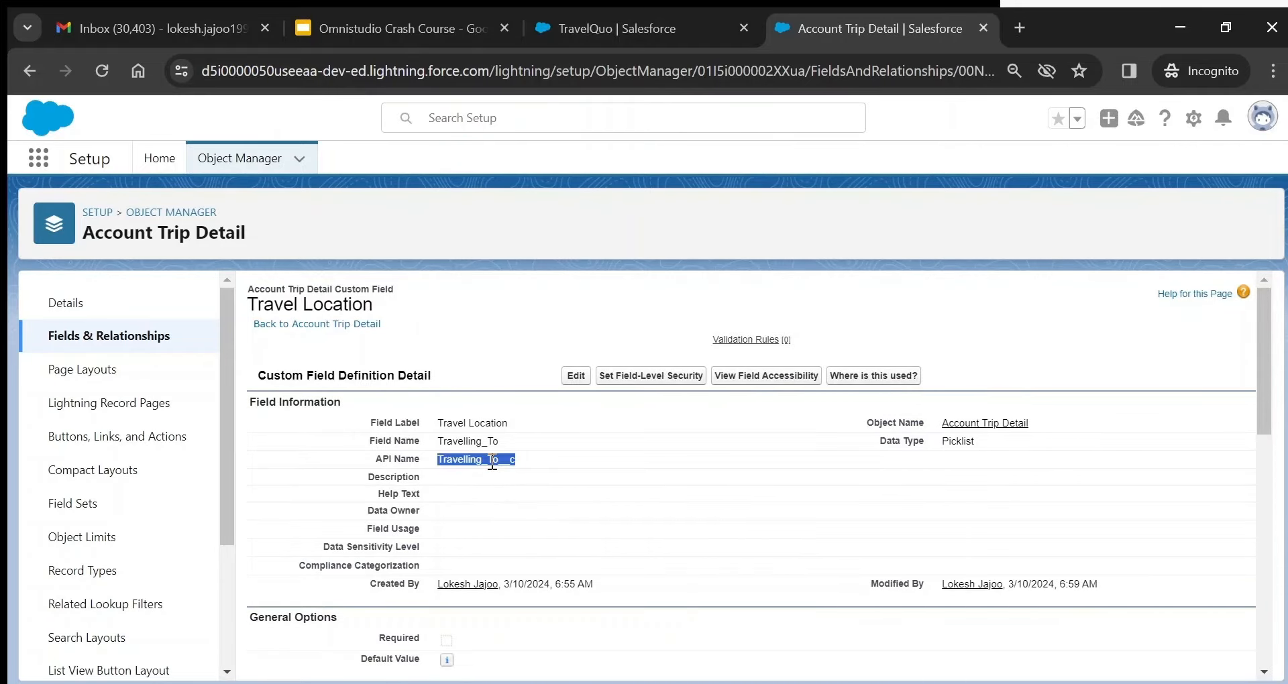
click(475, 424)
double_click(475, 424)
click(475, 424)
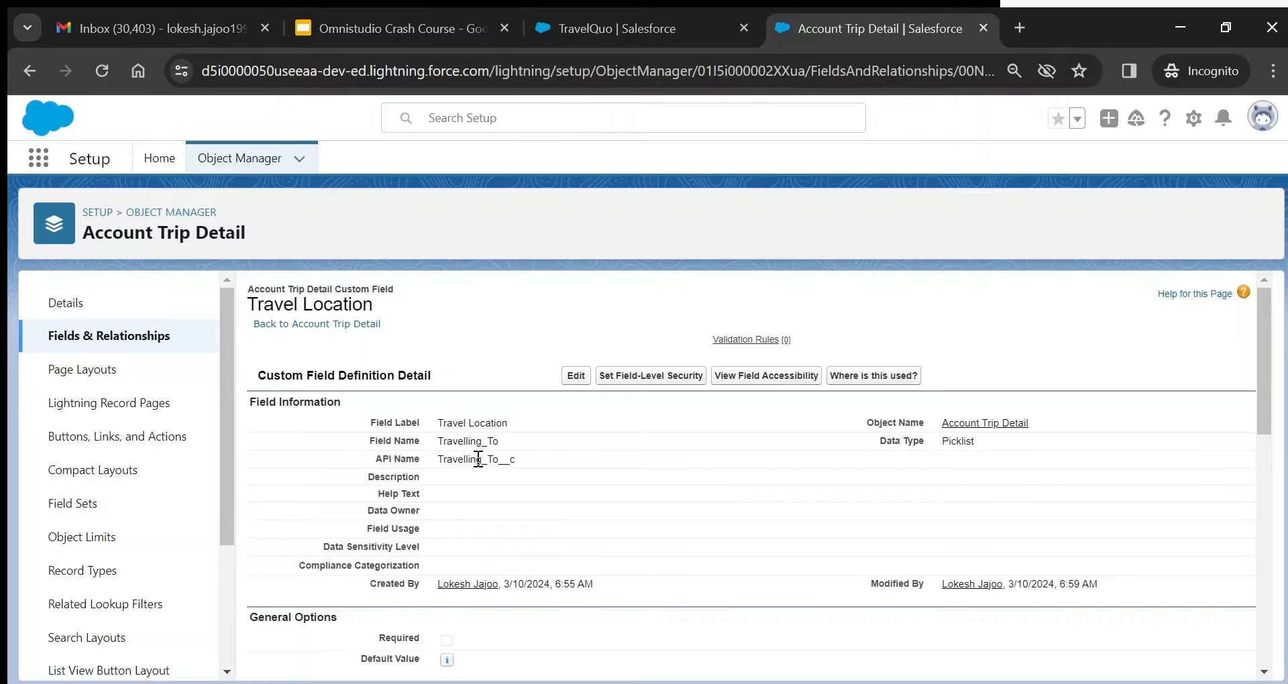
double_click(478, 460)
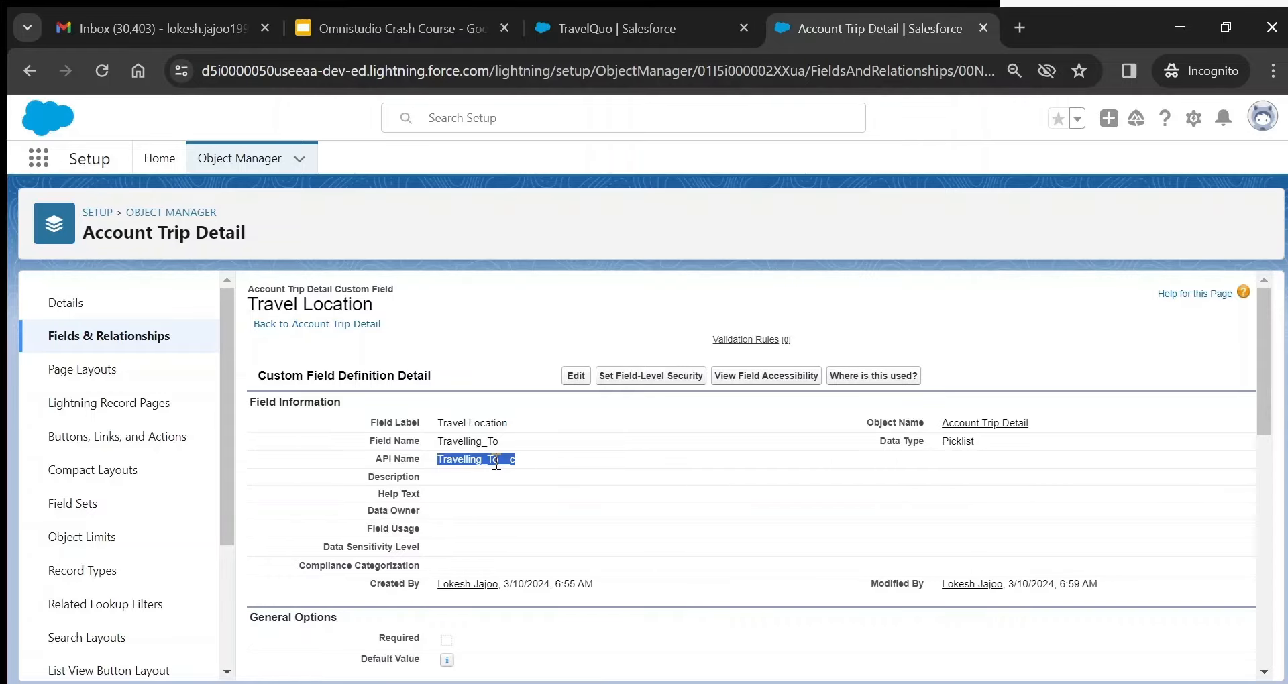
double_click(496, 462)
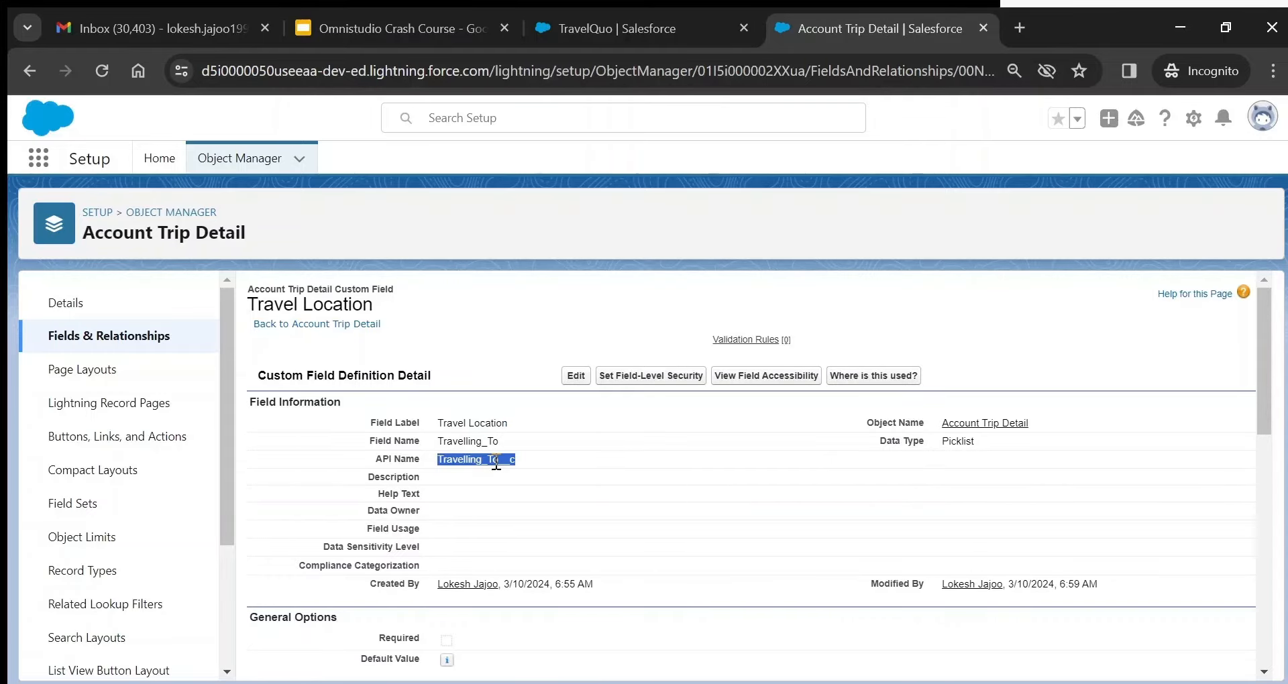
- Compare the Travelling To source path with the field definition and its picklist values
click(622, 31)
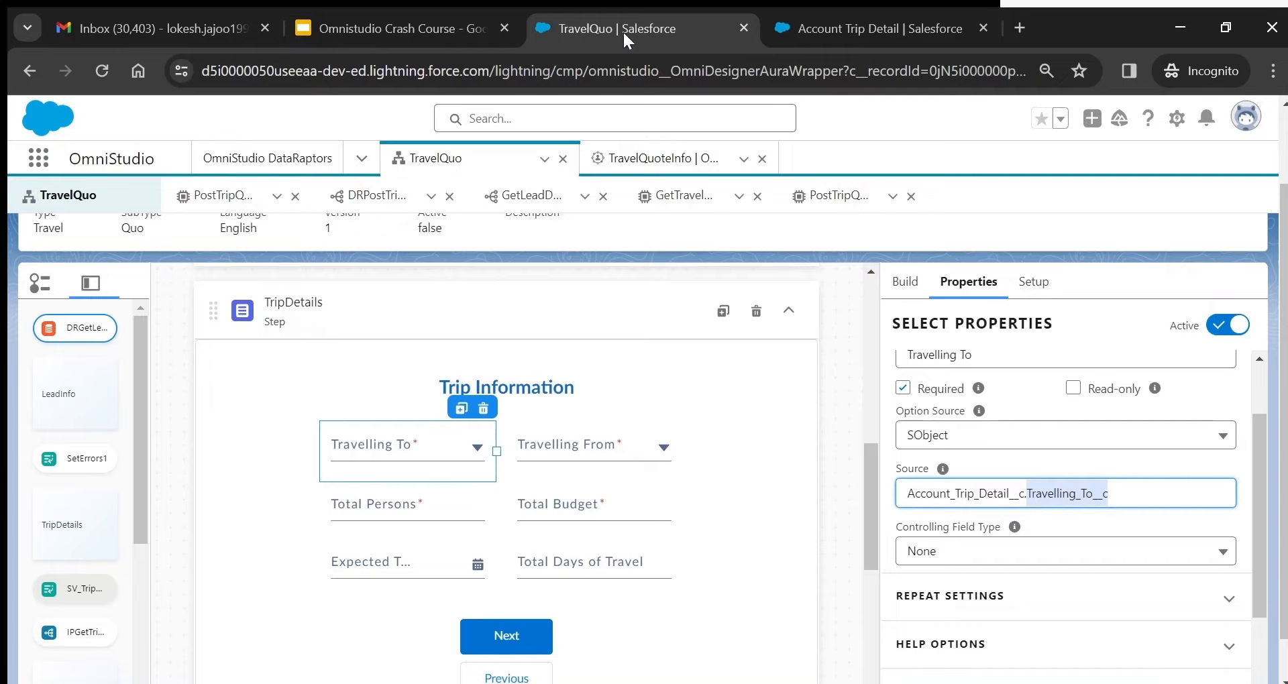
double_click(940, 488)
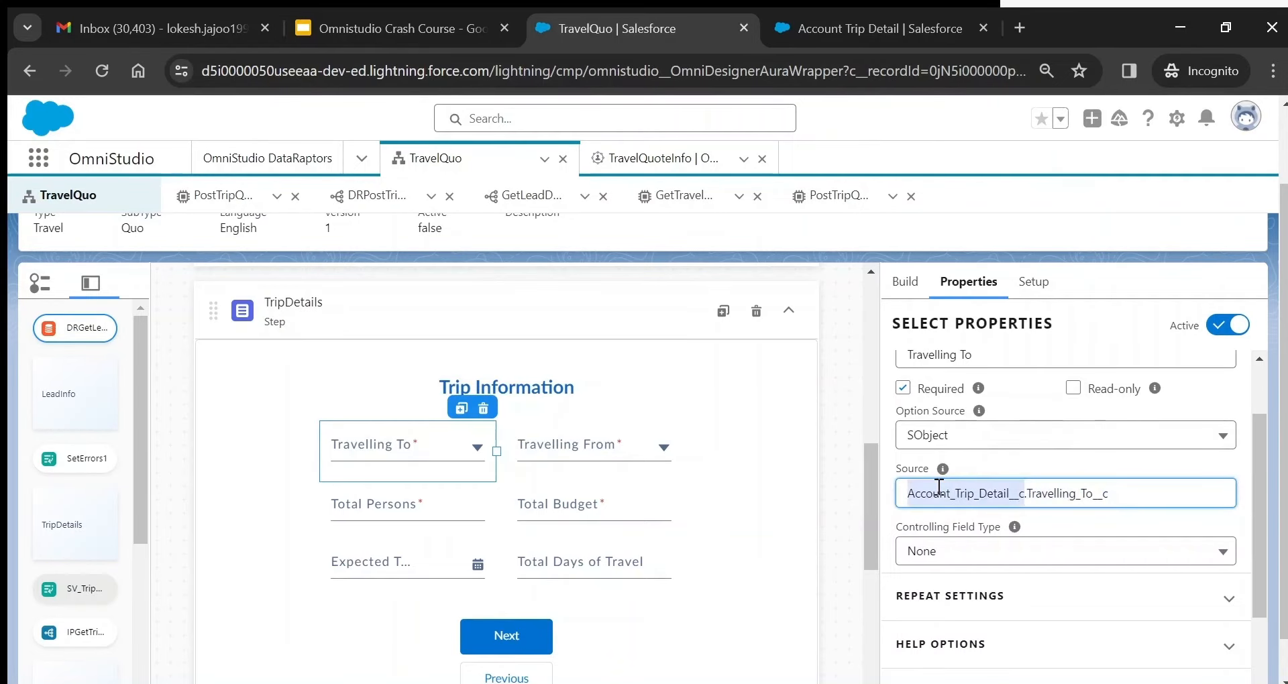
double_click(1053, 494)
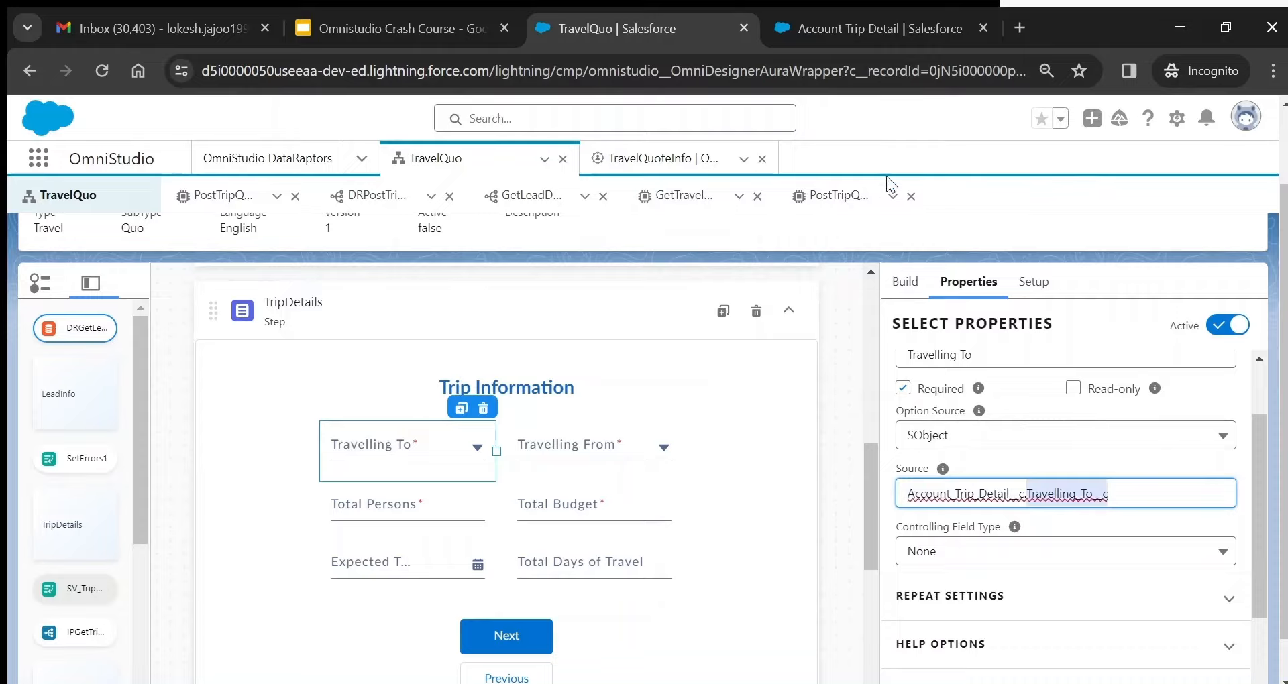
click(860, 38)
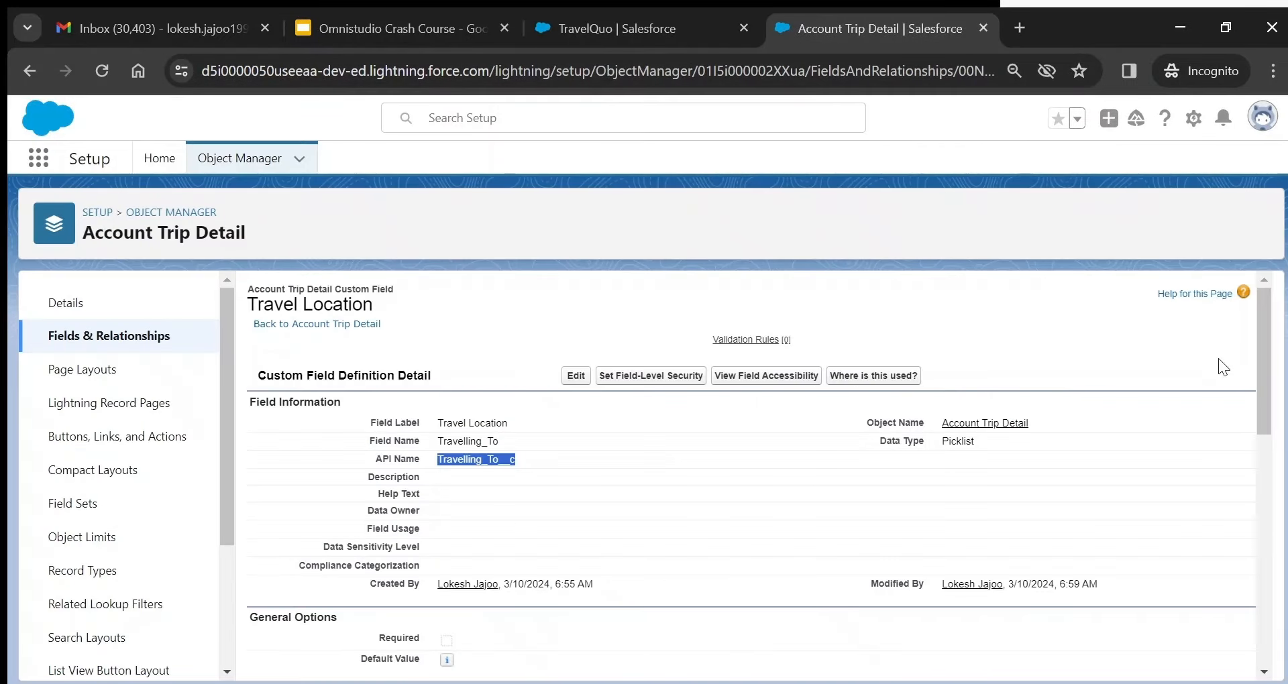
drag(1268, 338, 1267, 568)
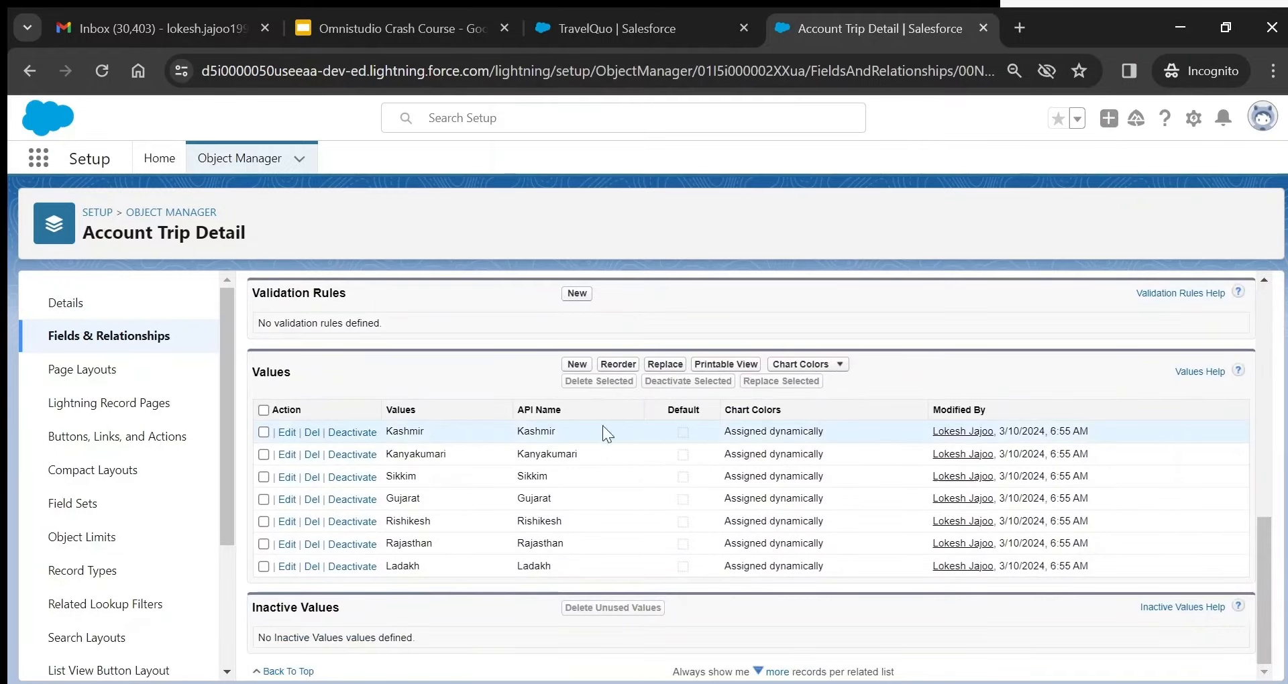
click(633, 28)
- Inspect Travelling From's source field Account_Trip_Detail__c.Travelling_From__c
click(572, 443)
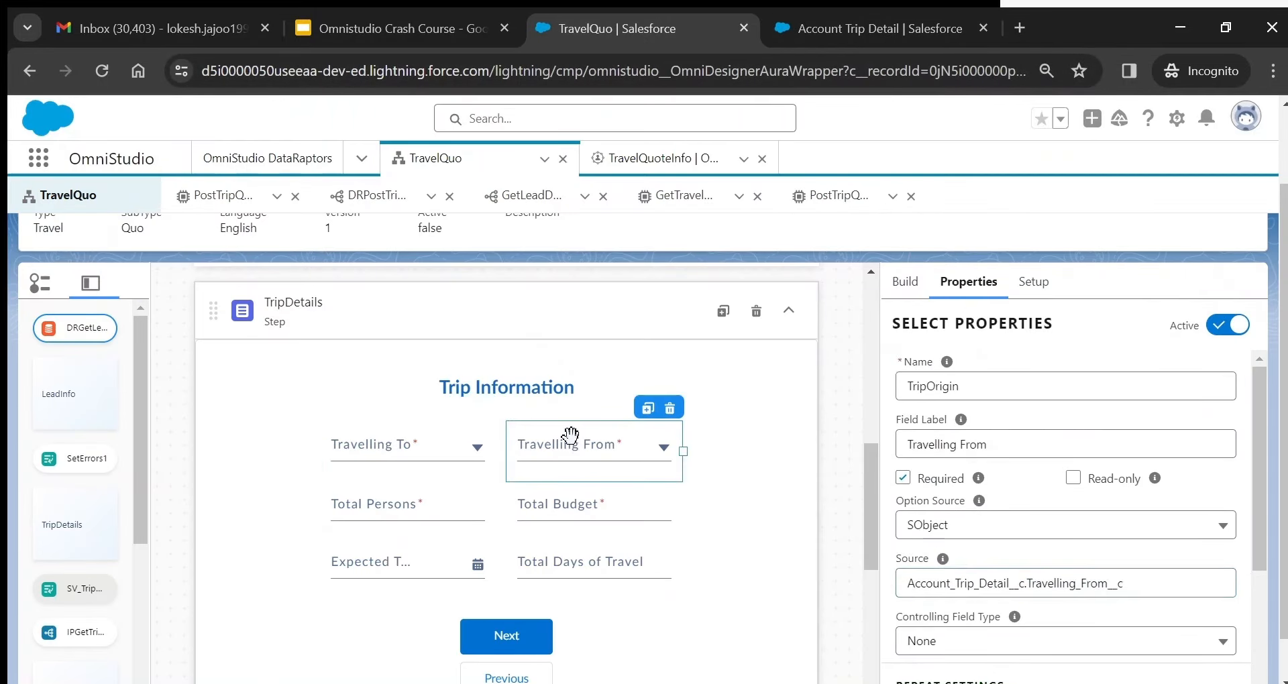
click(949, 578)
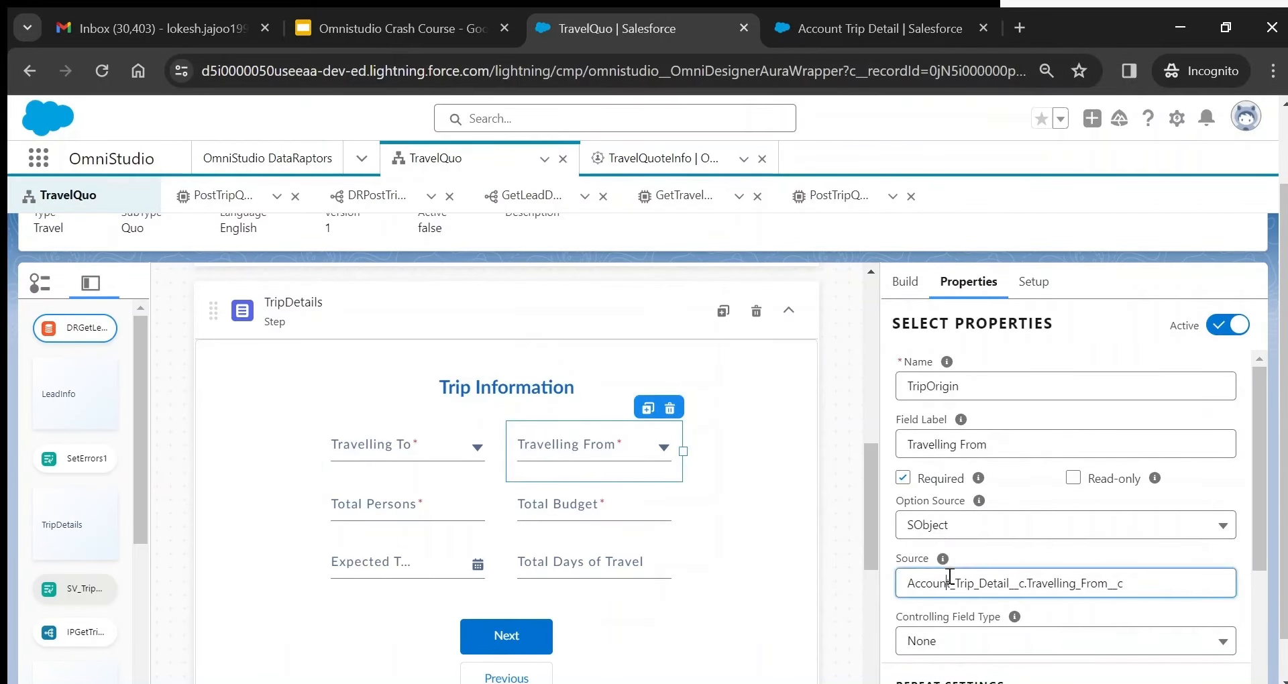
double_click(1097, 584)
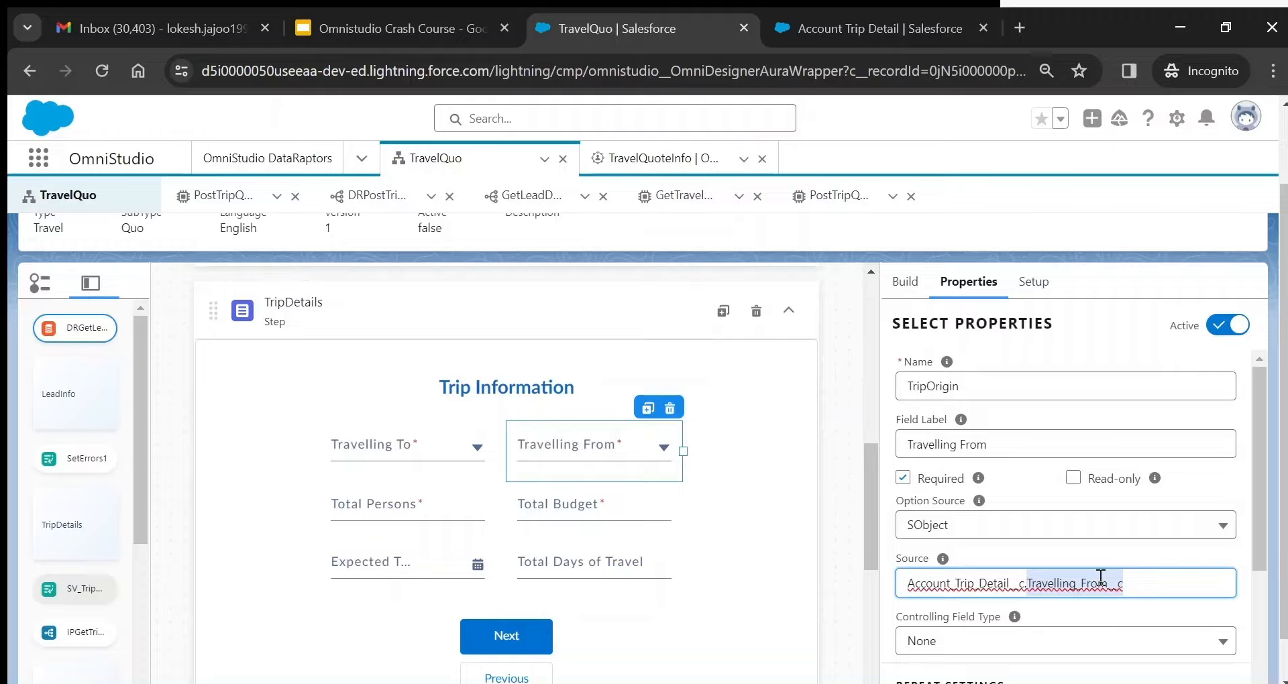
- Review Total Persons as required number input TripTotalPassenger, locating Number via a 'num' palette search
click(359, 505)
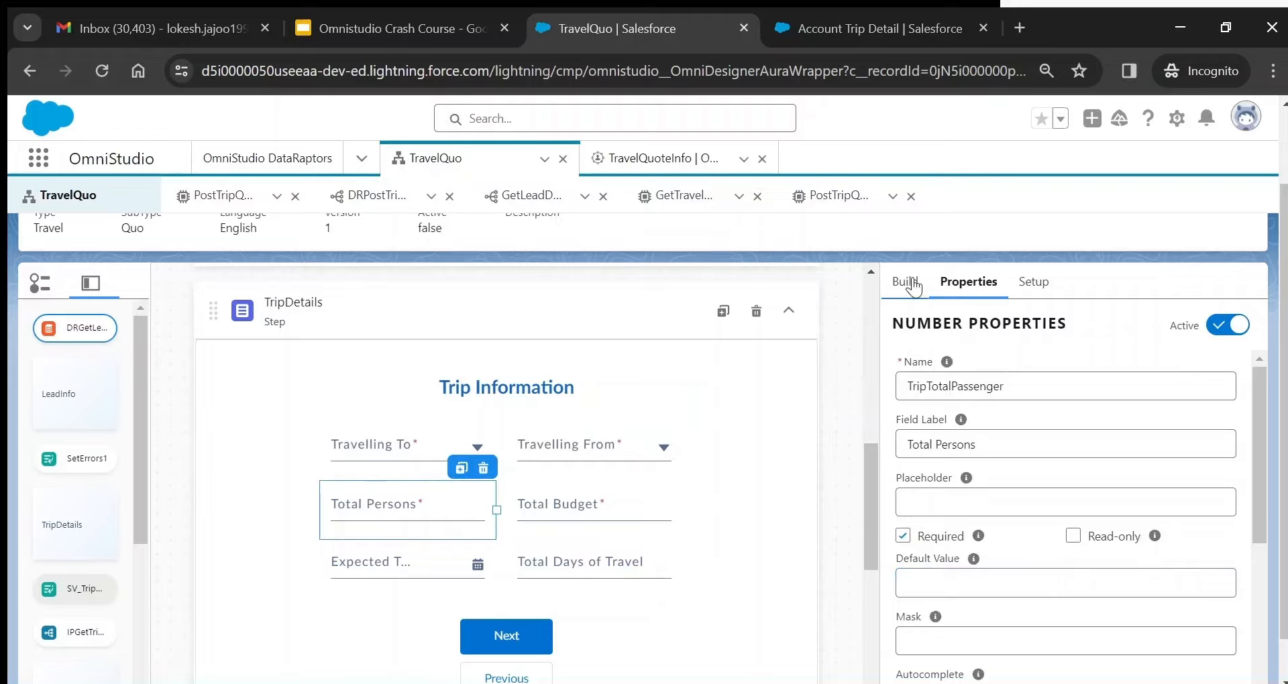
click(914, 286)
double_click(940, 324)
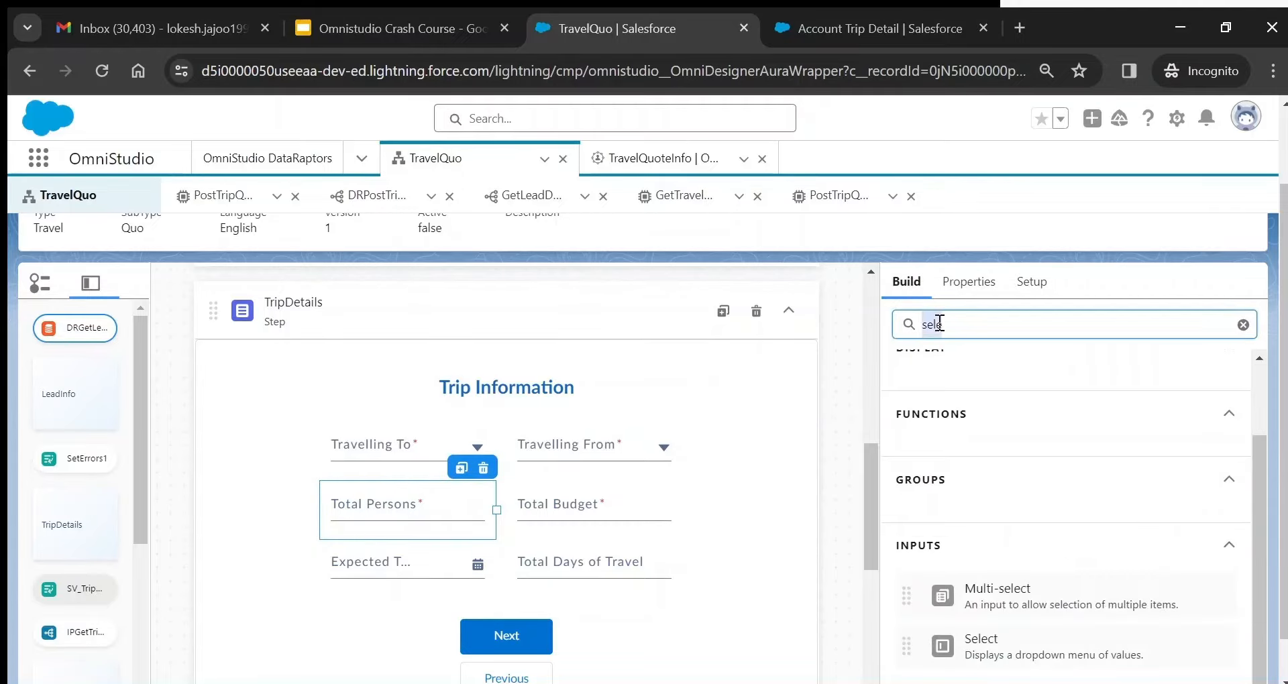
text(num)
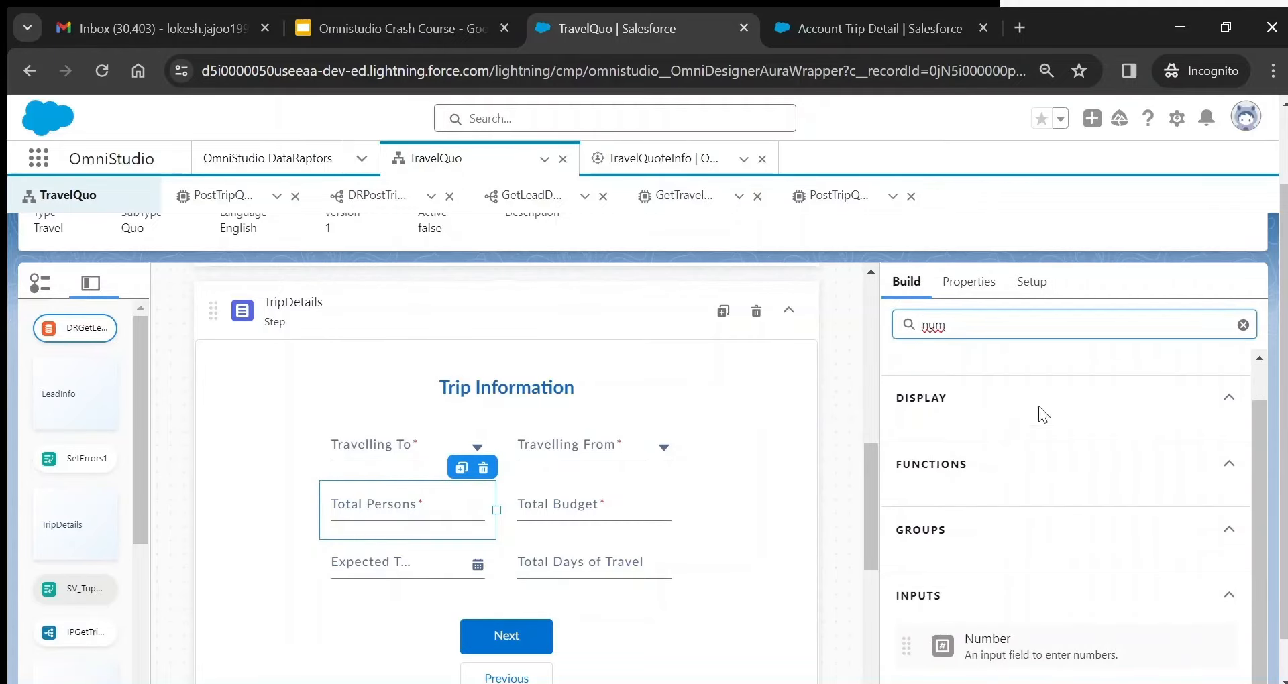
click(977, 282)
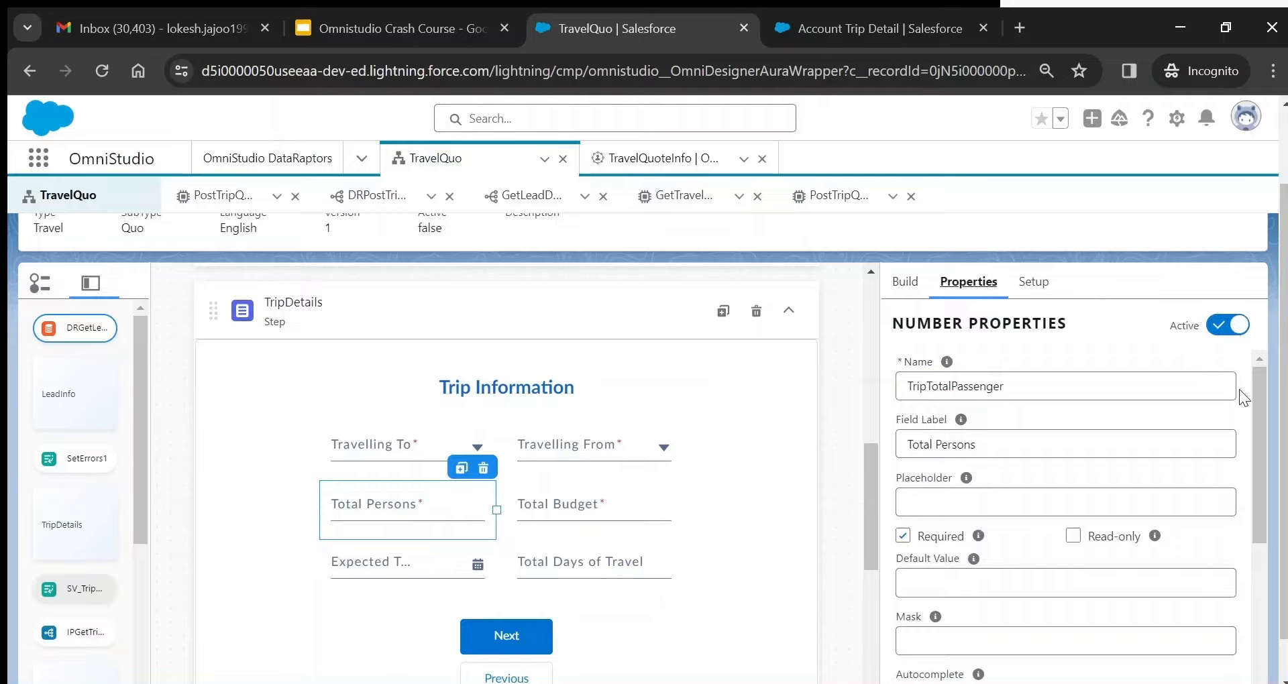
drag(1264, 397, 1274, 516)
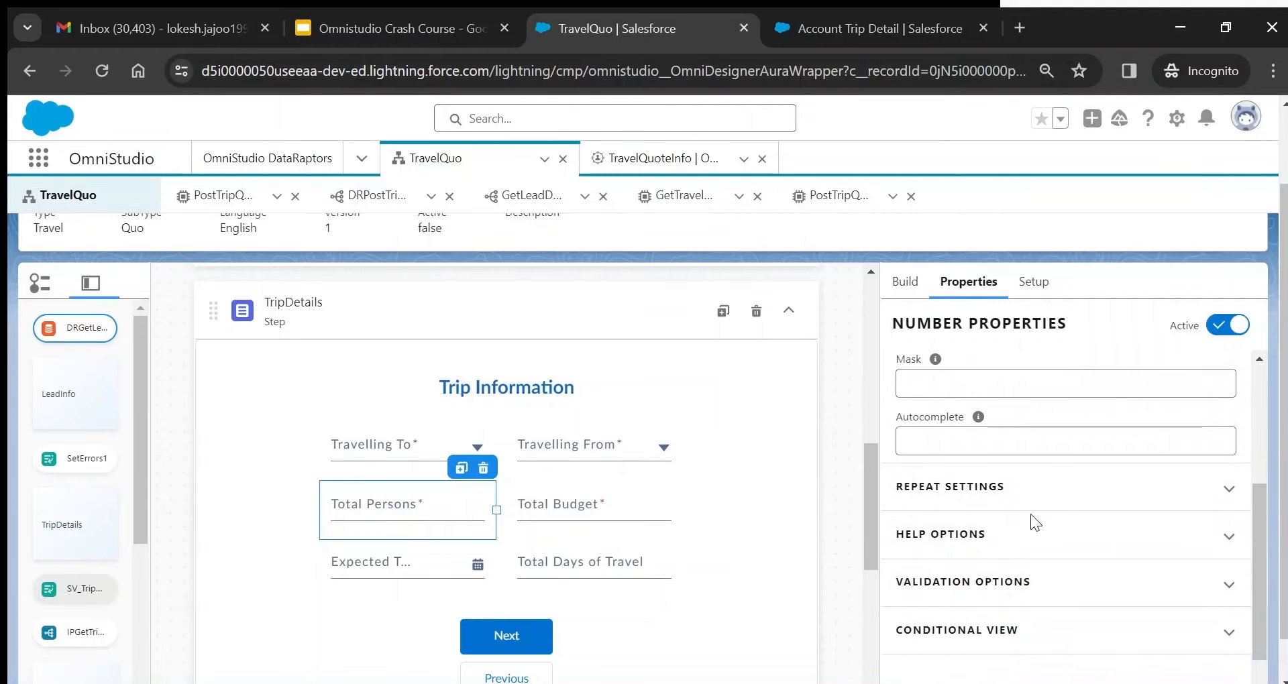
click(549, 505)
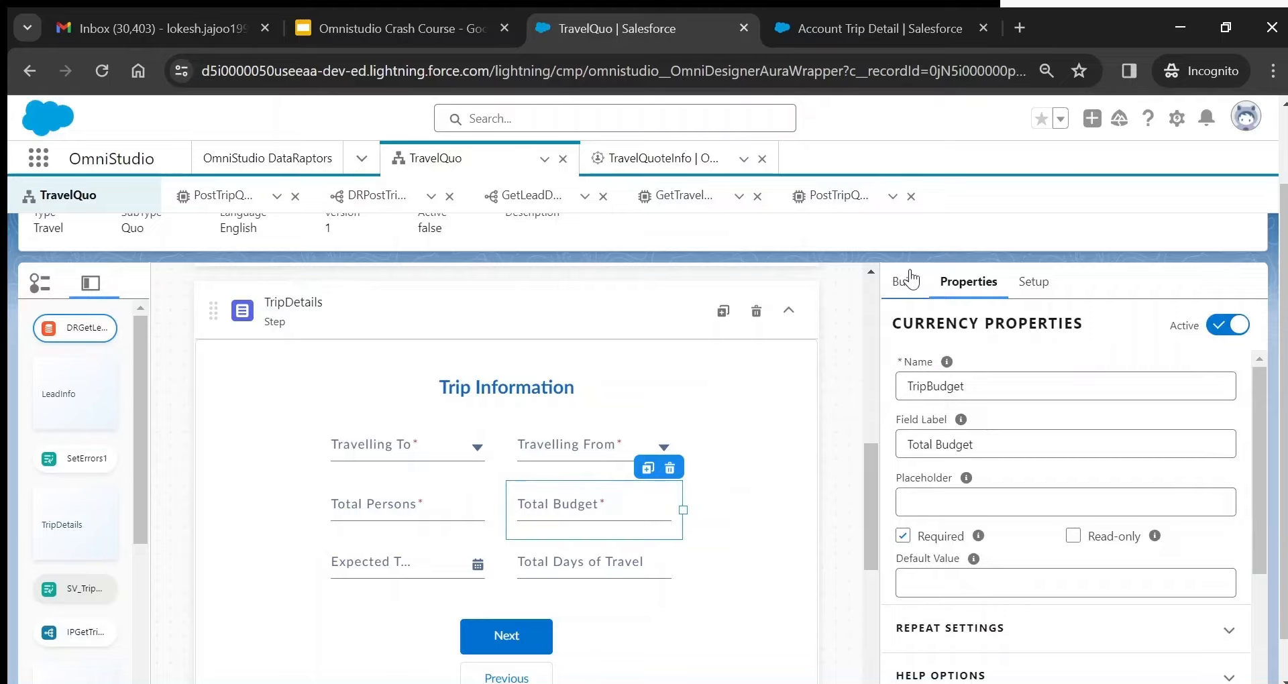
- Search the palette for 'cur' and review Total Budget's TripBudget name and format options
click(907, 281)
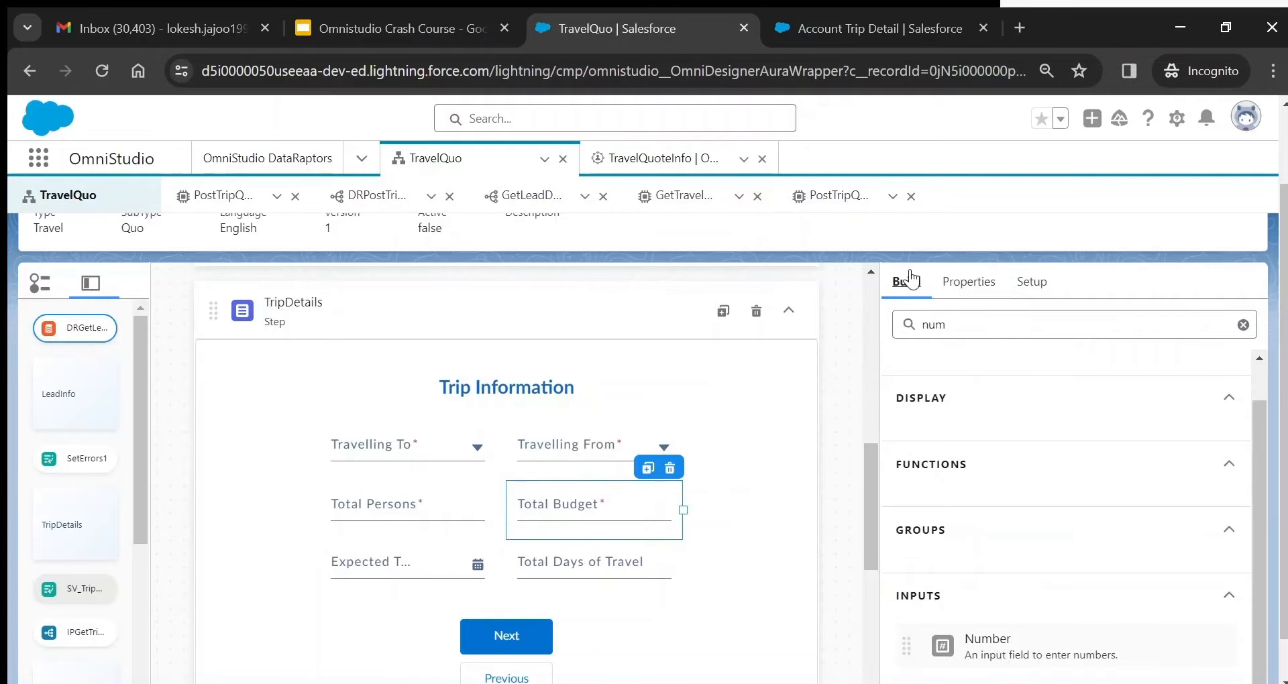
double_click(939, 327)
text(cur)
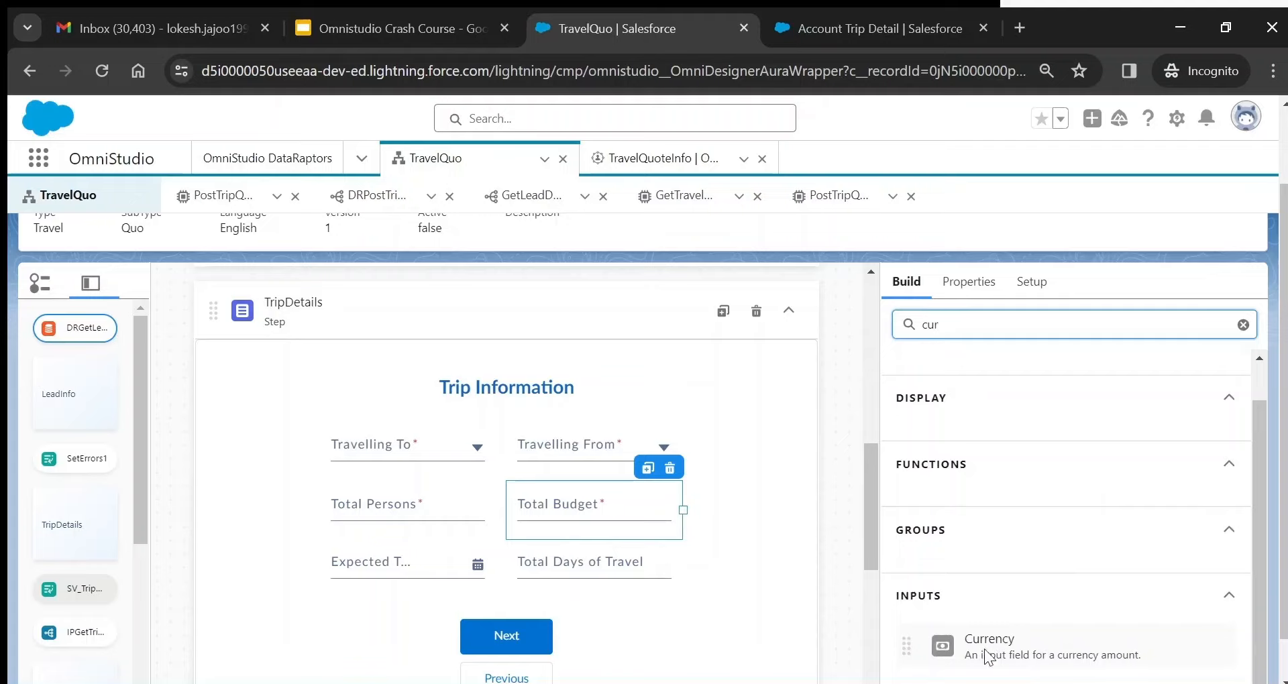
click(975, 294)
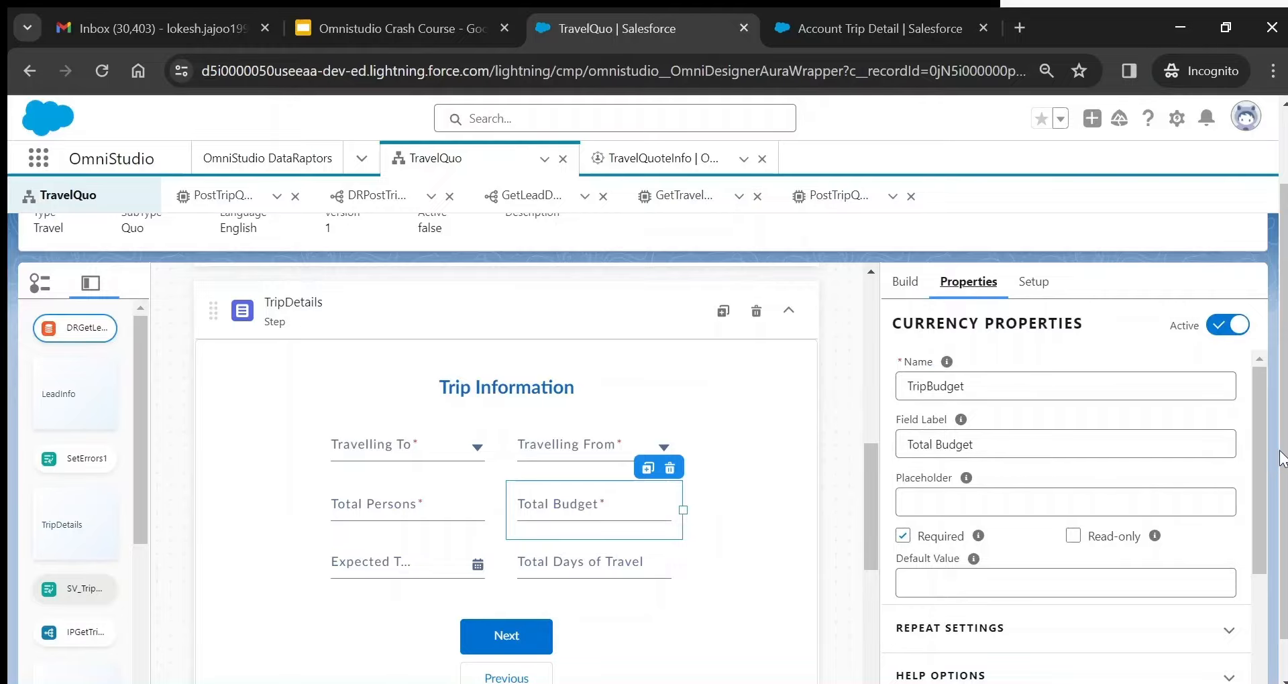
drag(1263, 446, 1262, 482)
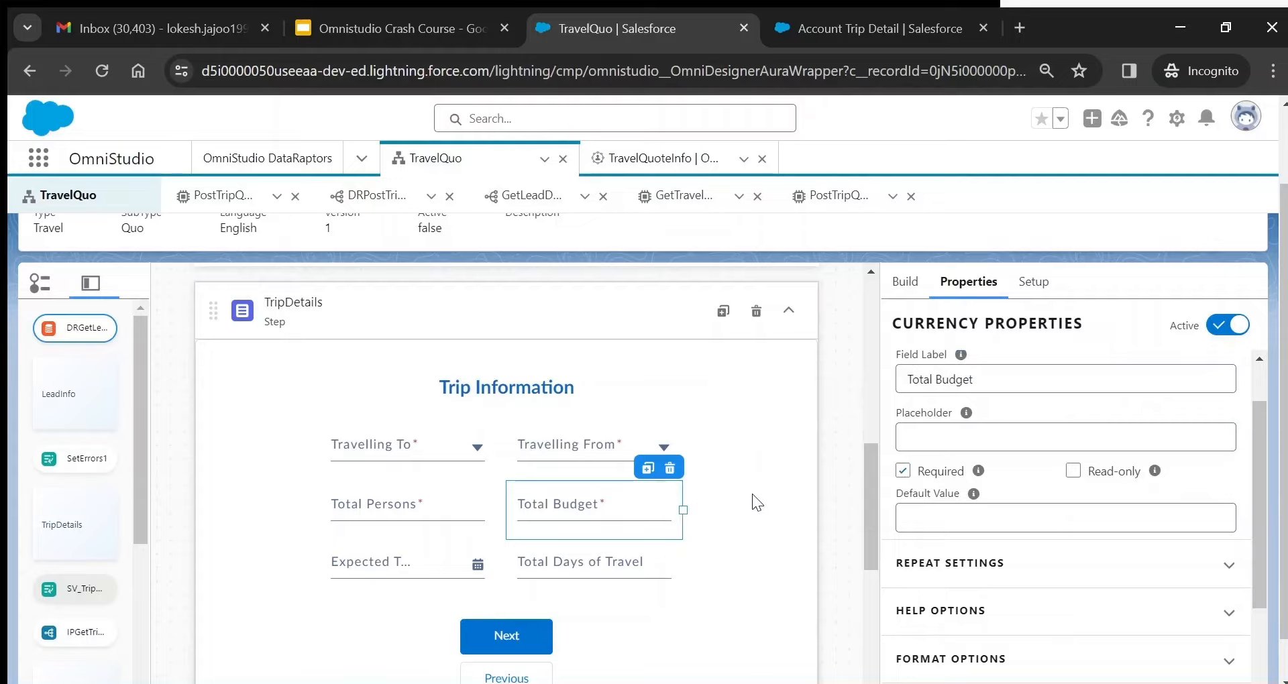
drag(1263, 418, 1255, 358)
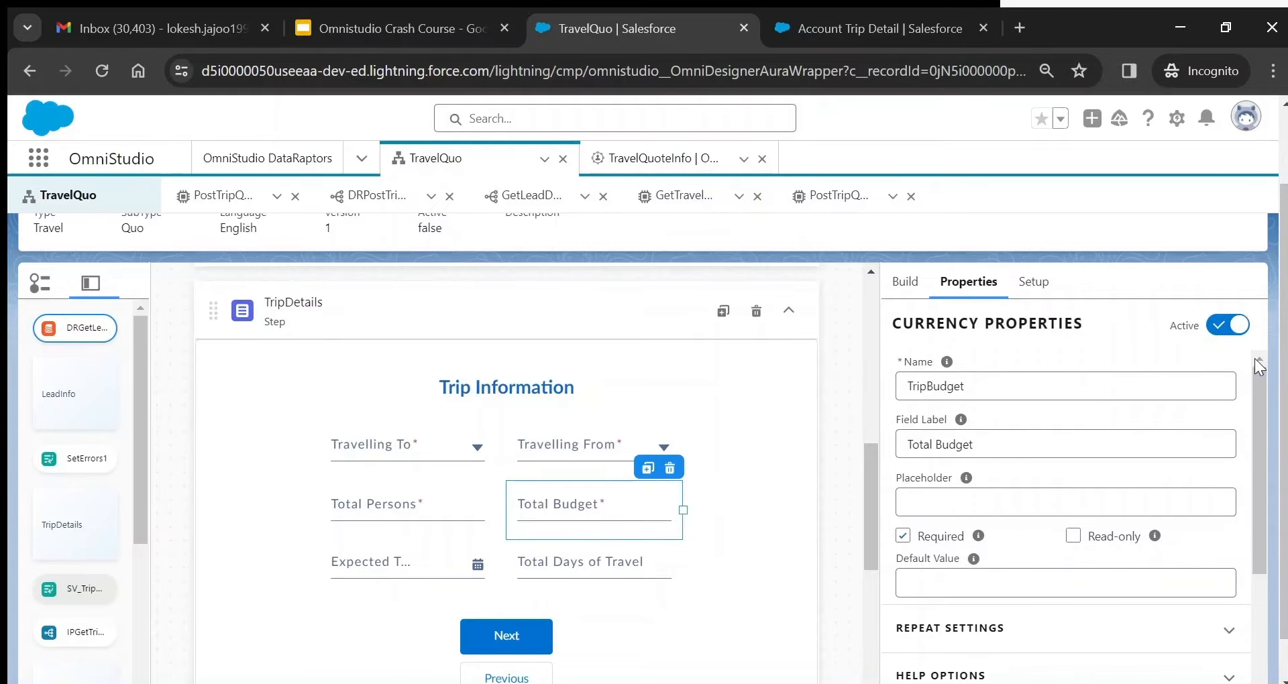
double_click(940, 381)
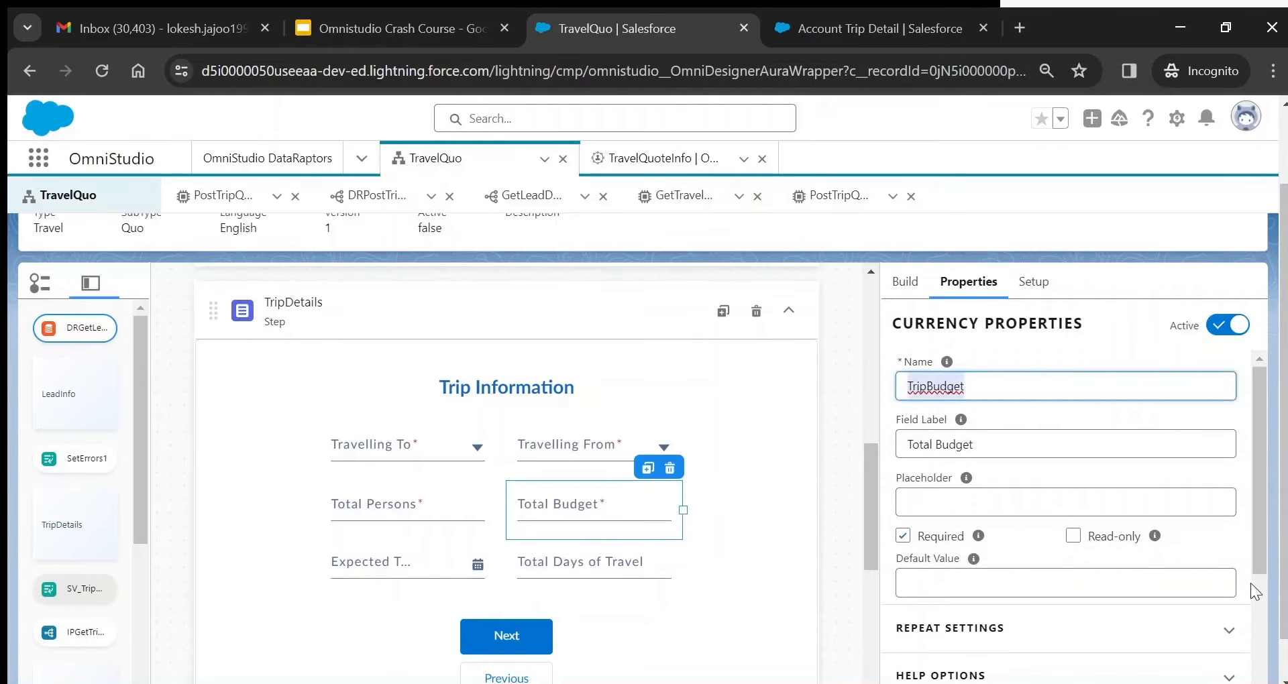
drag(1266, 529, 1277, 604)
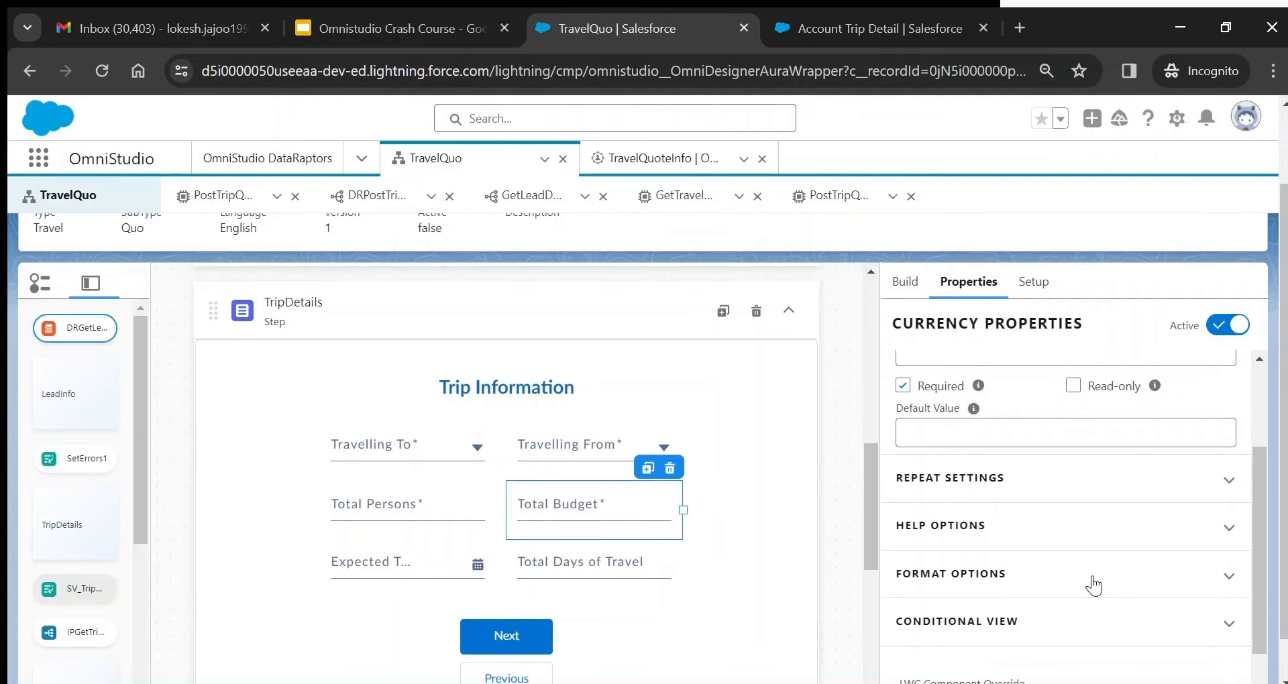
click(985, 575)
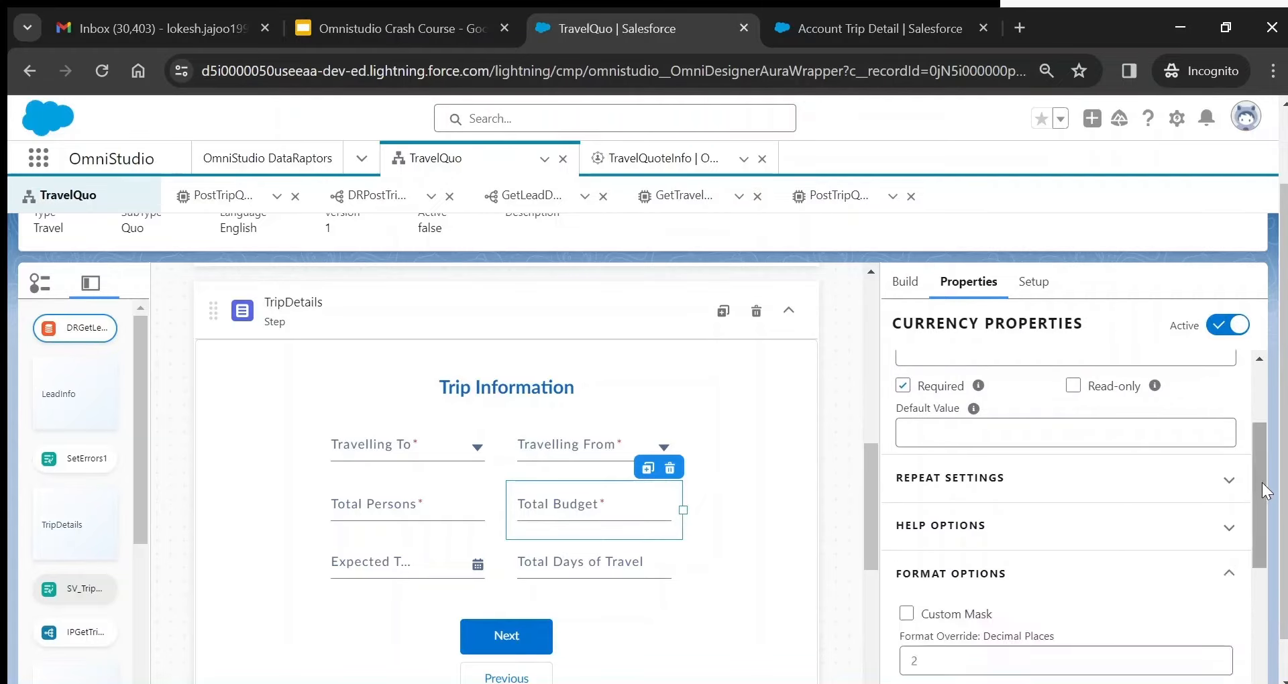
drag(1262, 482, 1262, 541)
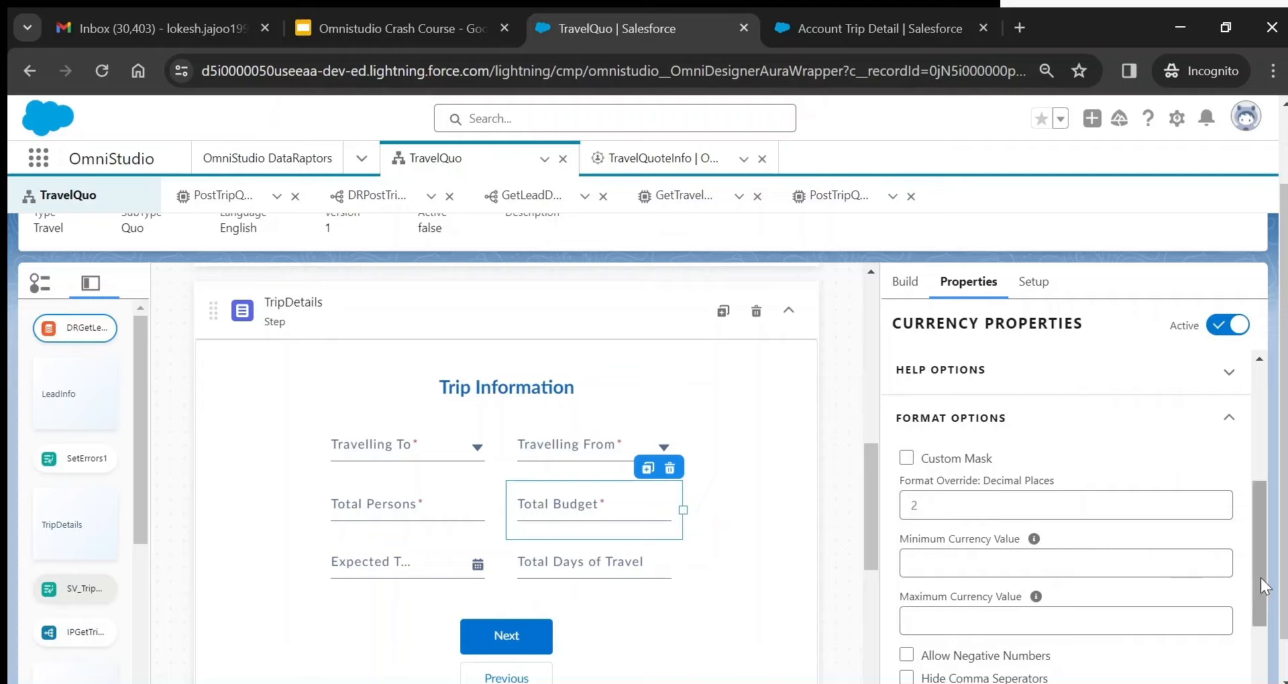
drag(1259, 577, 1267, 641)
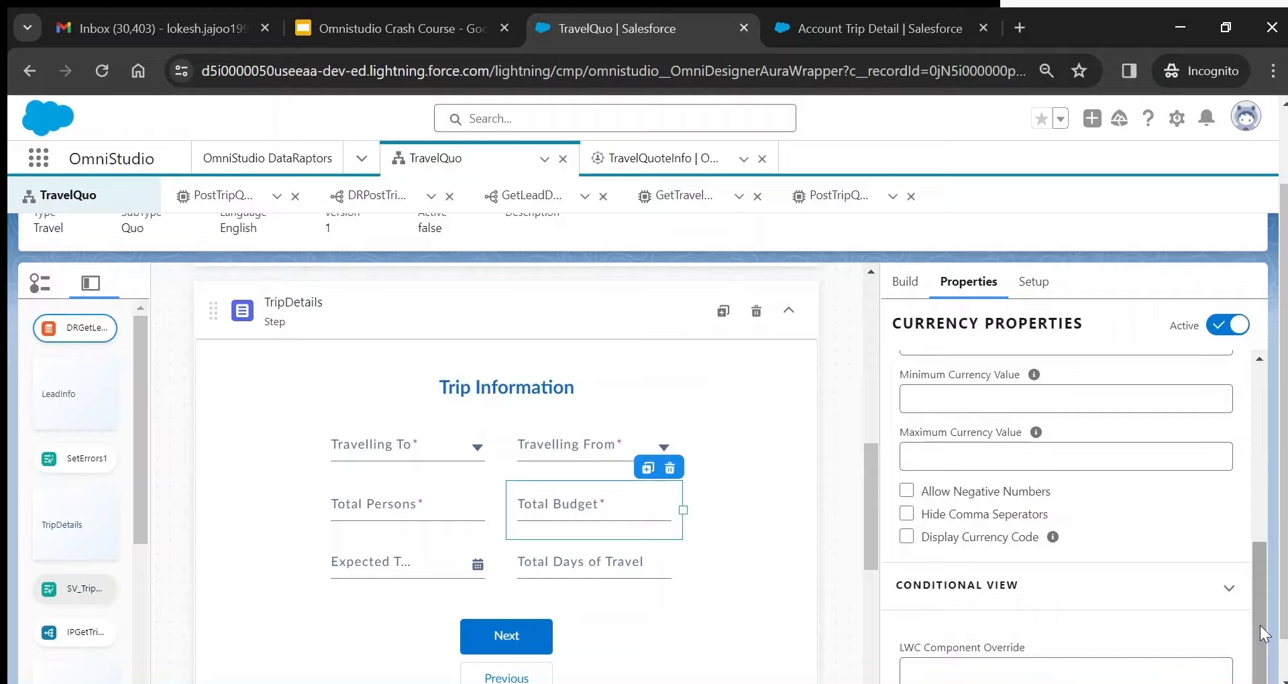
drag(1259, 578, 1259, 355)
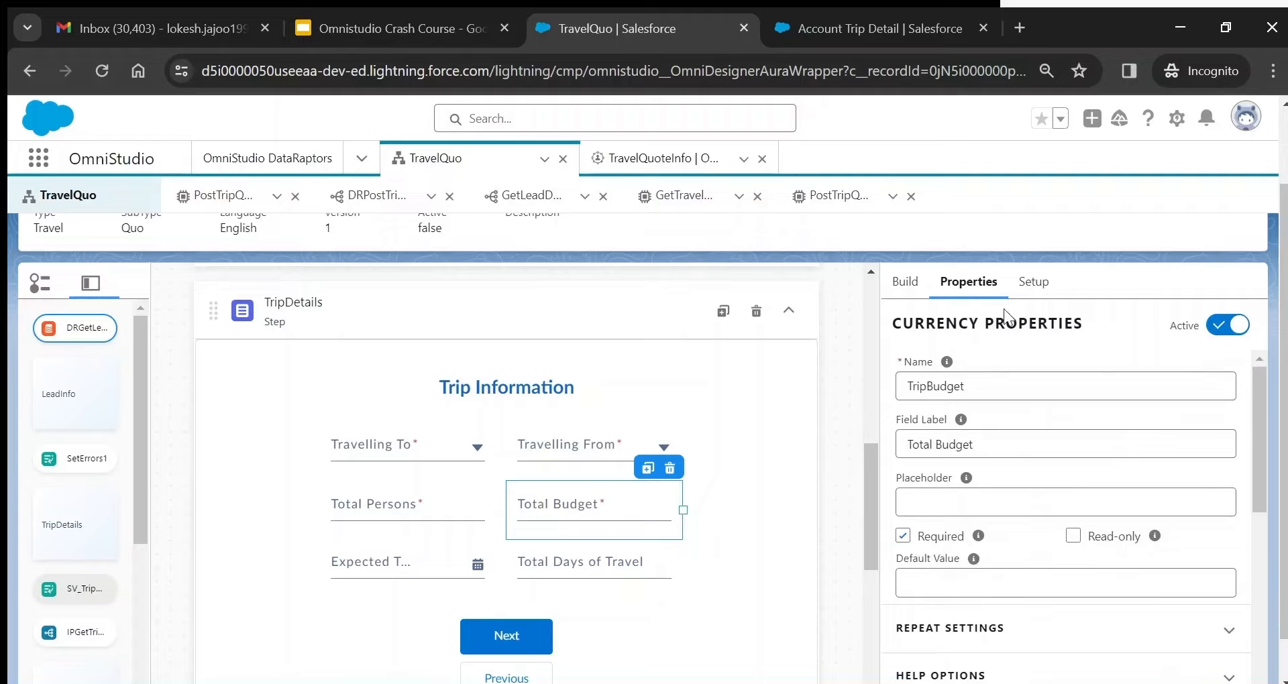
- Check the script's Setup Currency Code, leaving it as Indian Rupee (INR)
click(1032, 284)
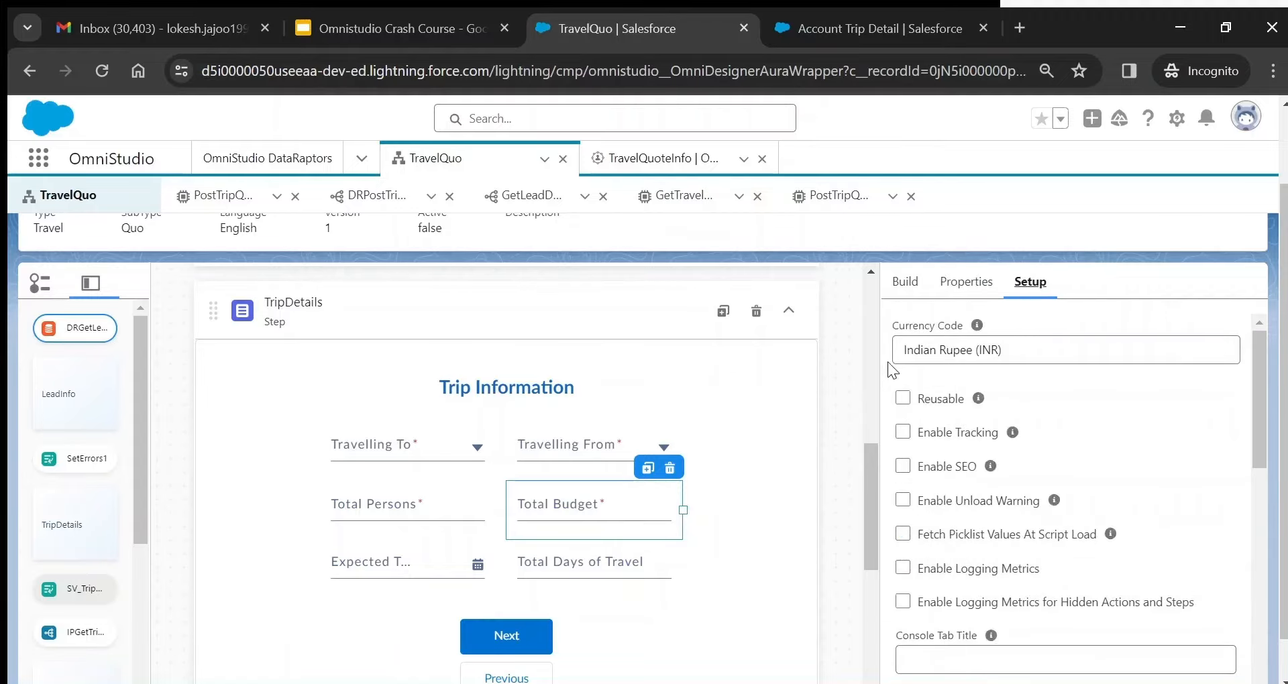
click(1030, 350)
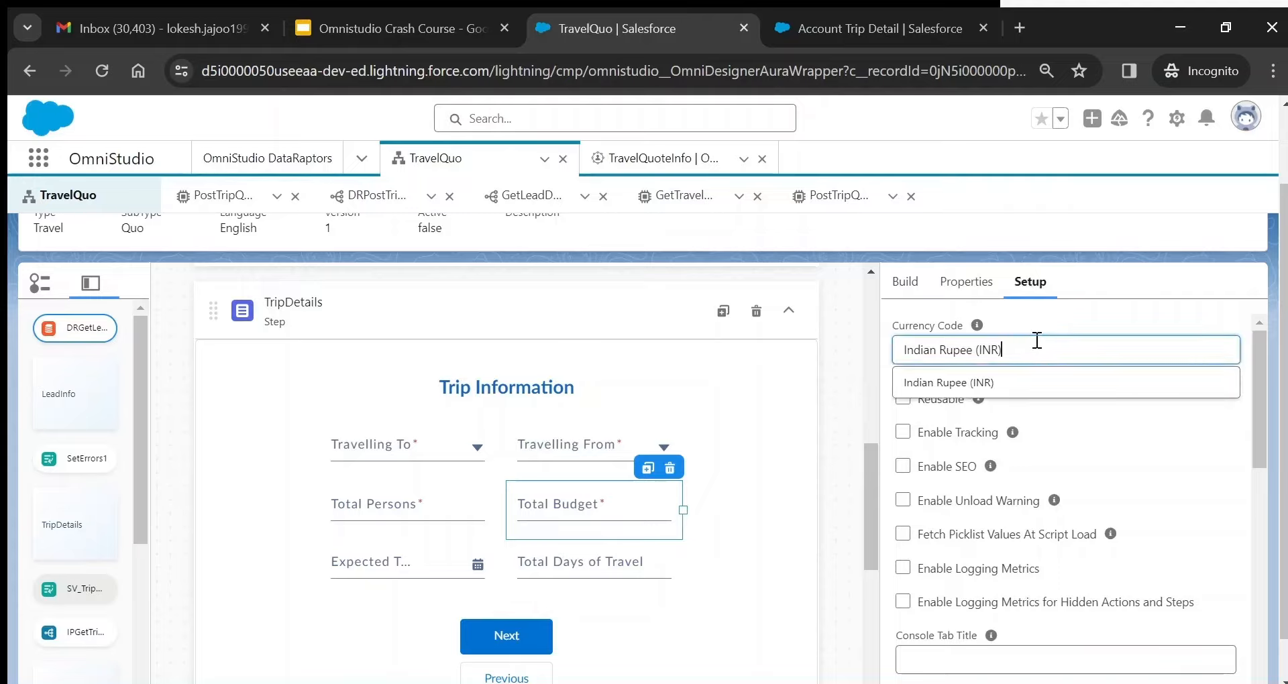
mouse_move(976, 327)
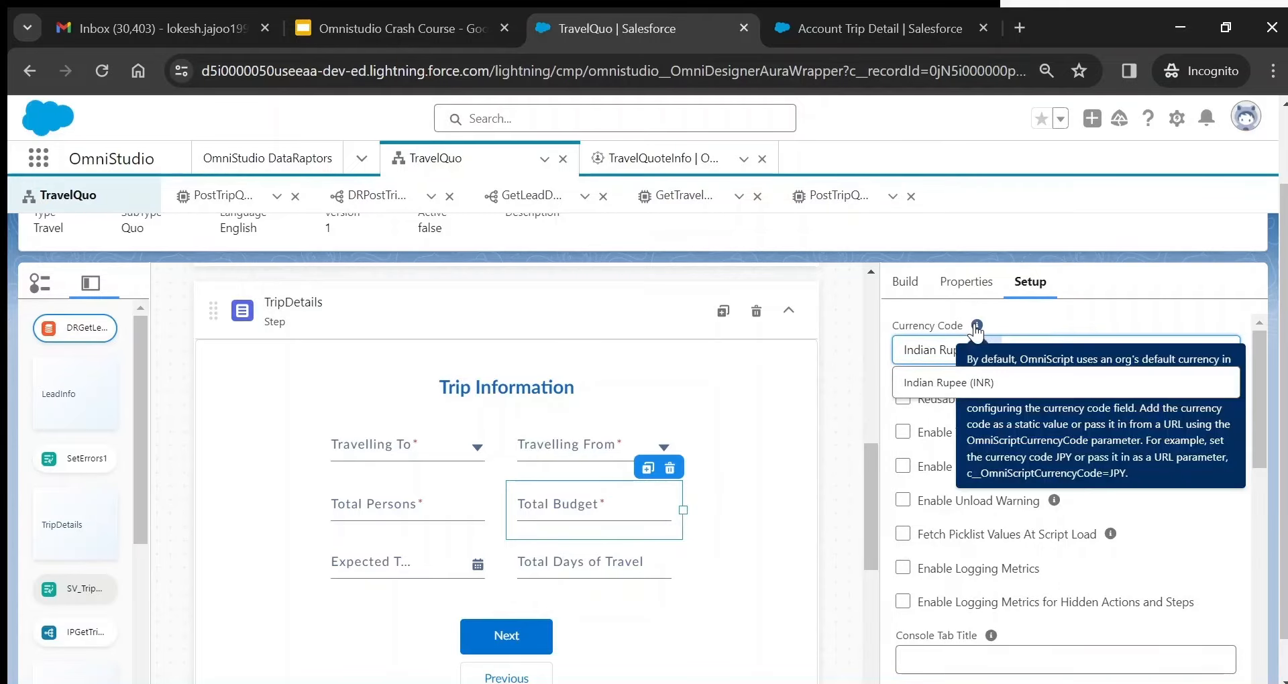
click(1044, 307)
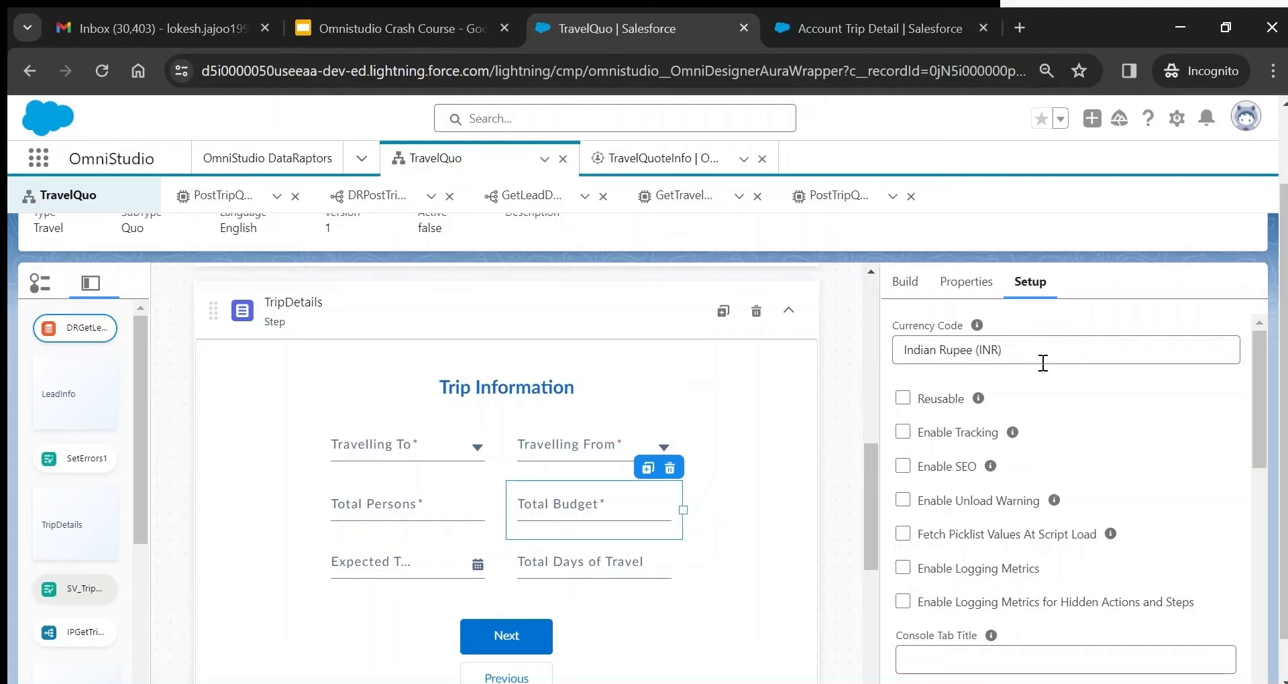
- Review Expected Travel Date (minimum TODAY(), YYYY-MM-DD) and Total Days of Travel as number TripTotalDays
click(422, 559)
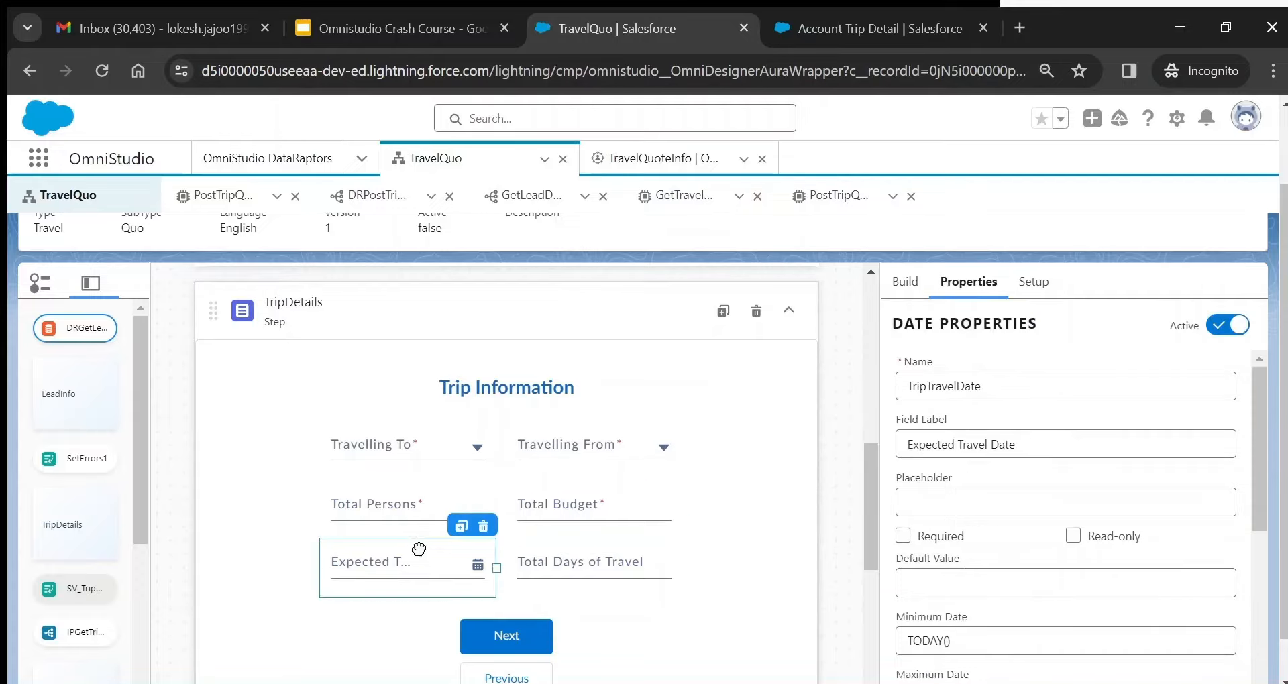
click(907, 283)
drag(958, 324, 891, 321)
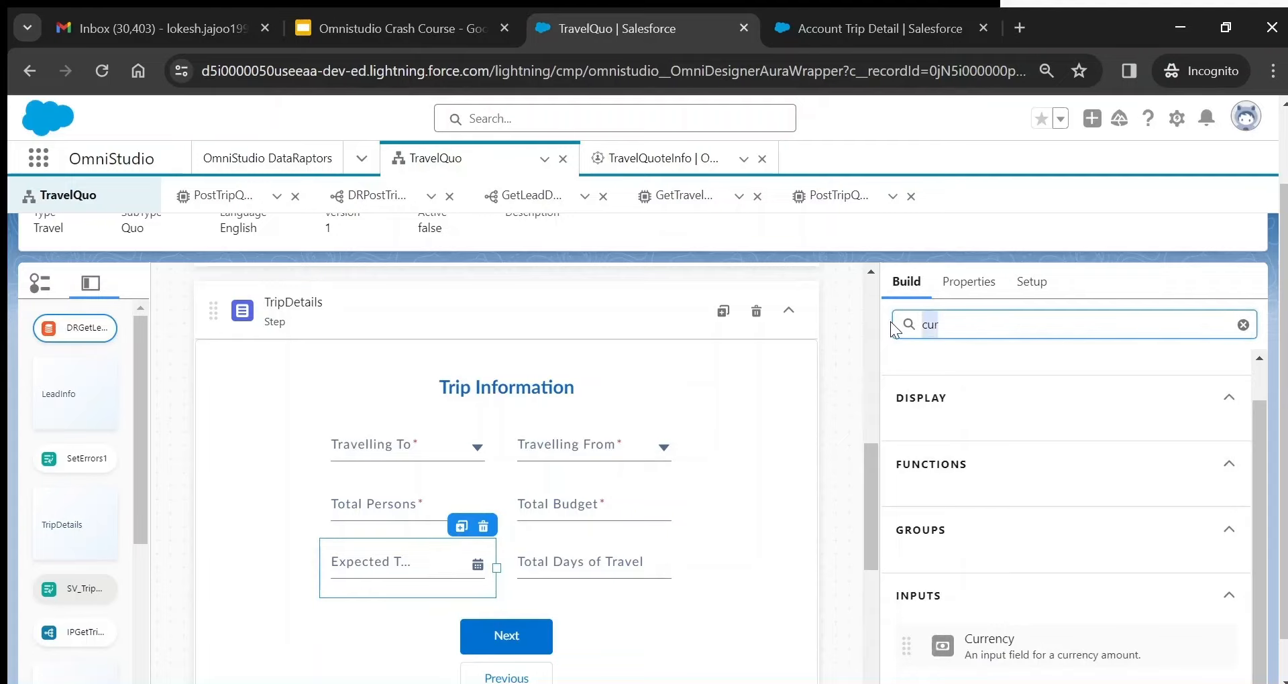
text(Date)
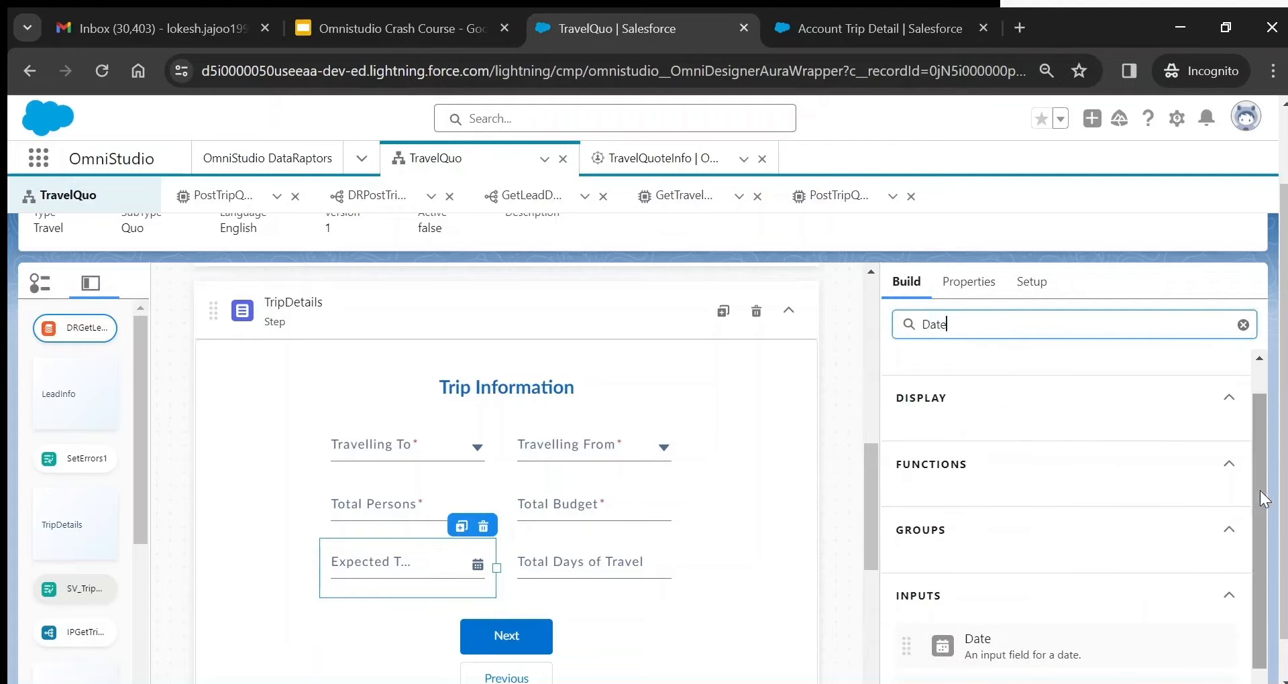
drag(1260, 490, 1262, 560)
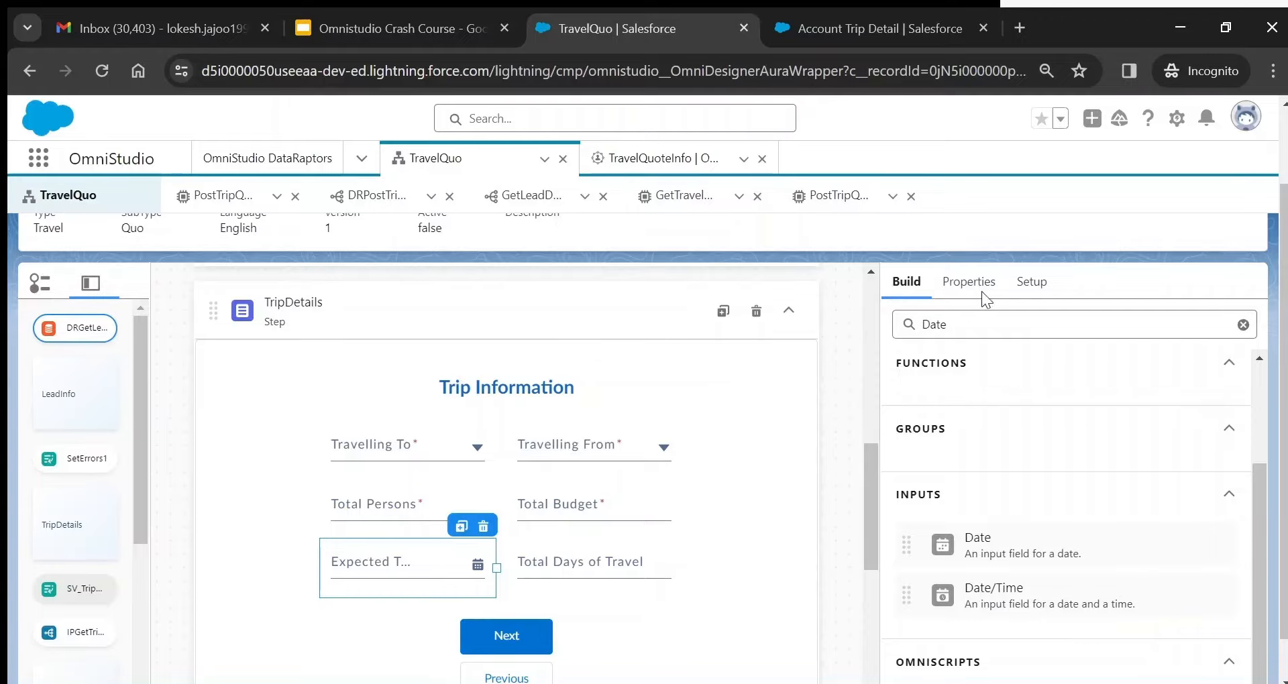
click(964, 282)
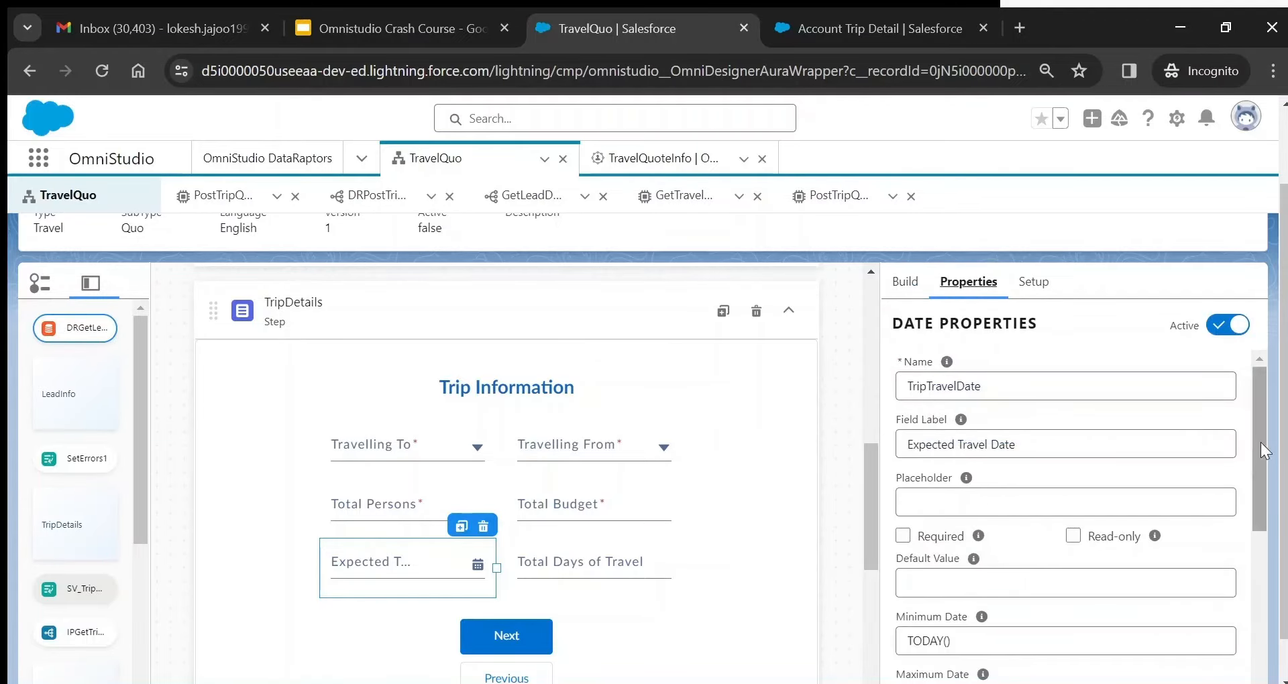
drag(1262, 441, 1264, 529)
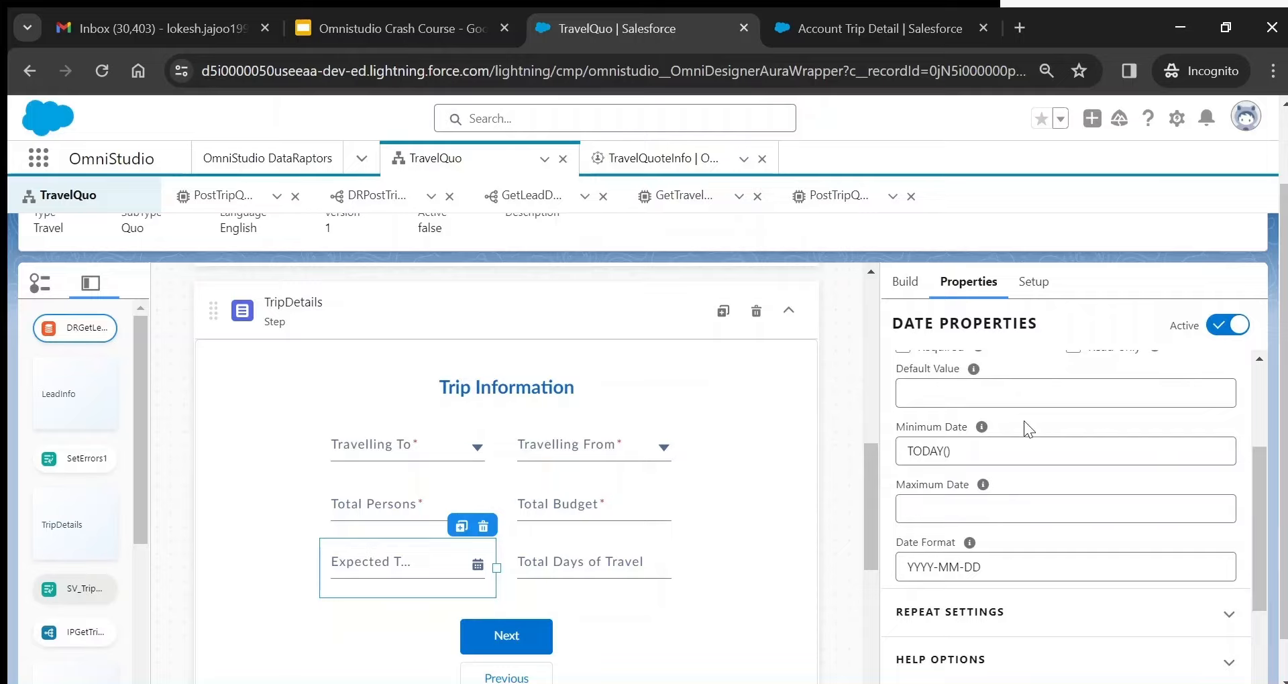
click(911, 424)
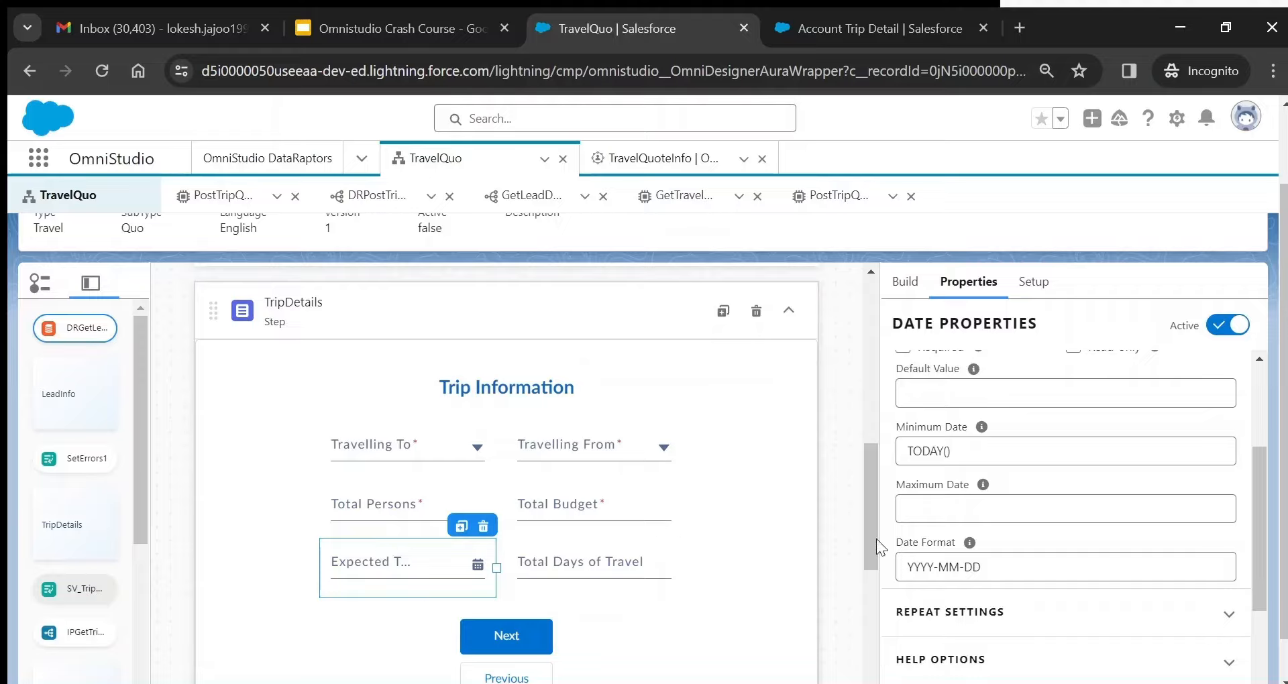
click(607, 565)
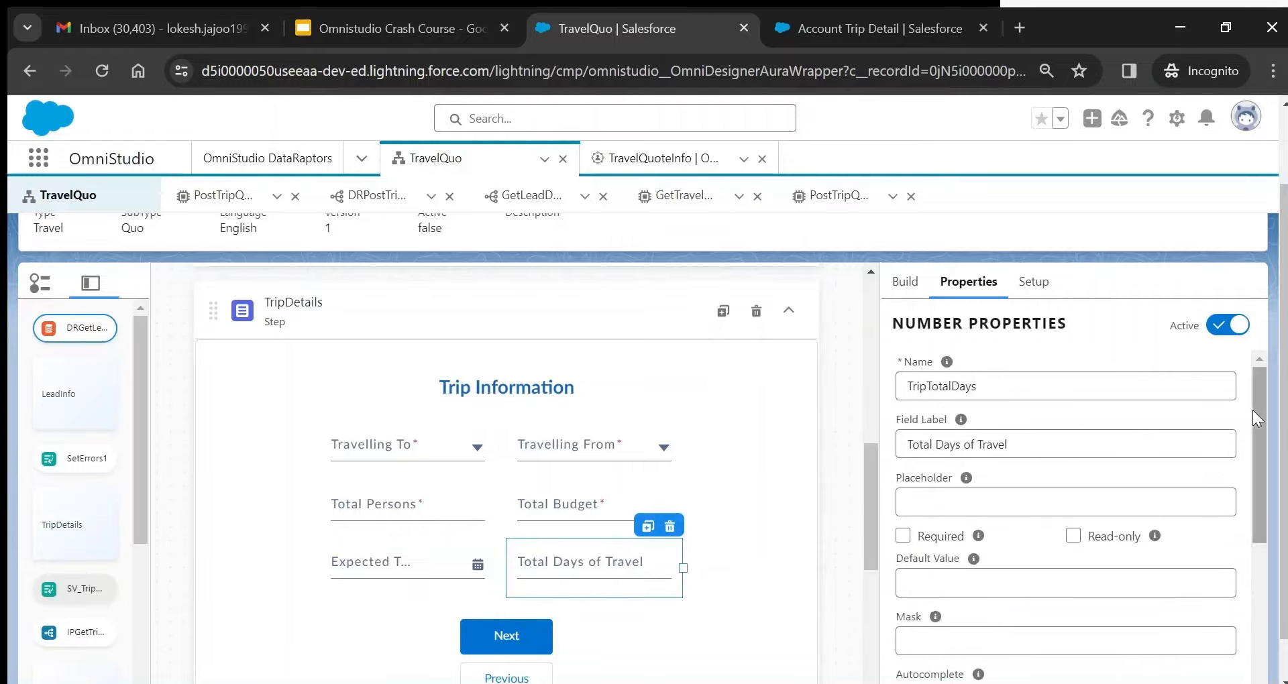
mouse_move(871, 470)
mouse_down()
mouse_move(872, 507)
mouse_move(852, 387)
mouse_move(863, 323)
mouse_move(884, 505)
mouse_move(866, 453)
mouse_up()
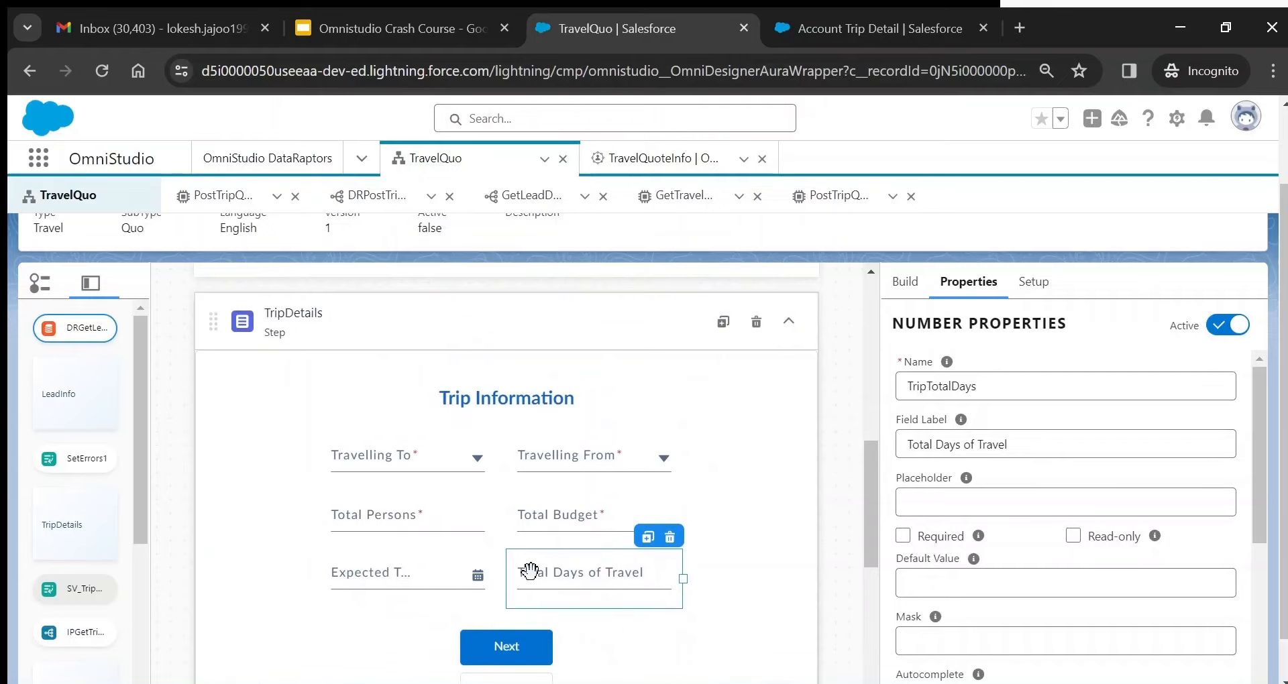
- Relabel the TripDetails step's buttons: Previous to Back and Next to Get Quotes
click(650, 305)
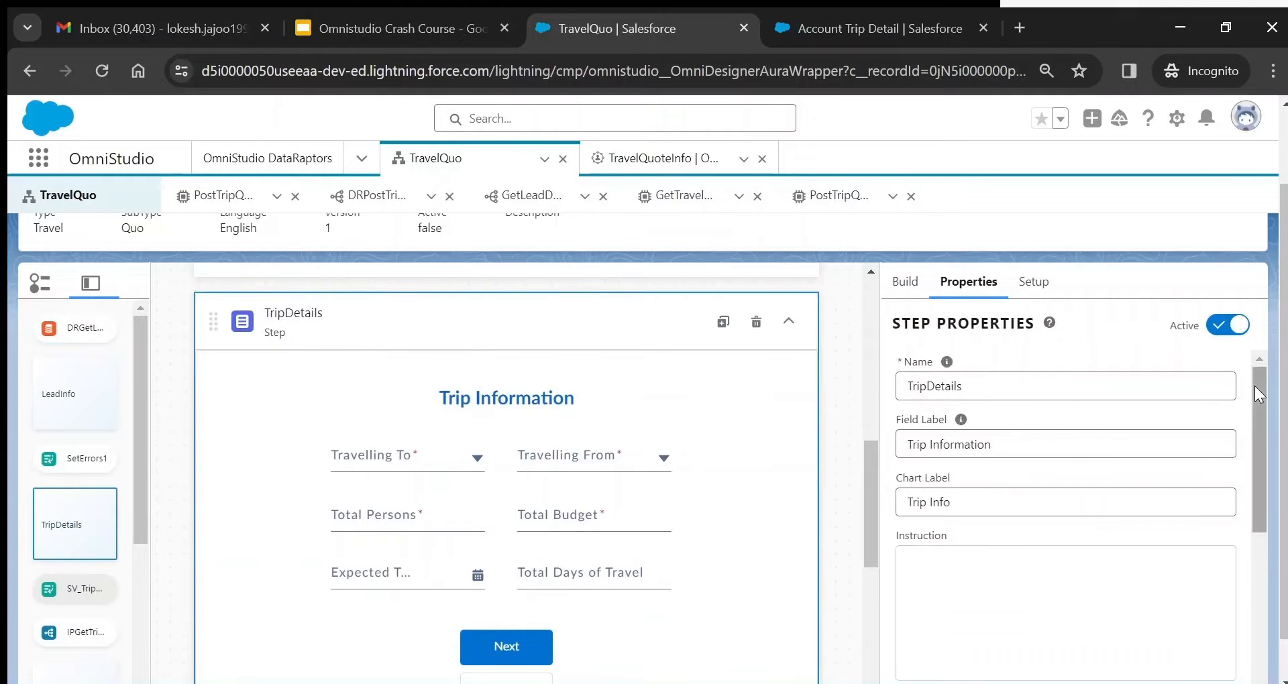
drag(1260, 384, 1267, 512)
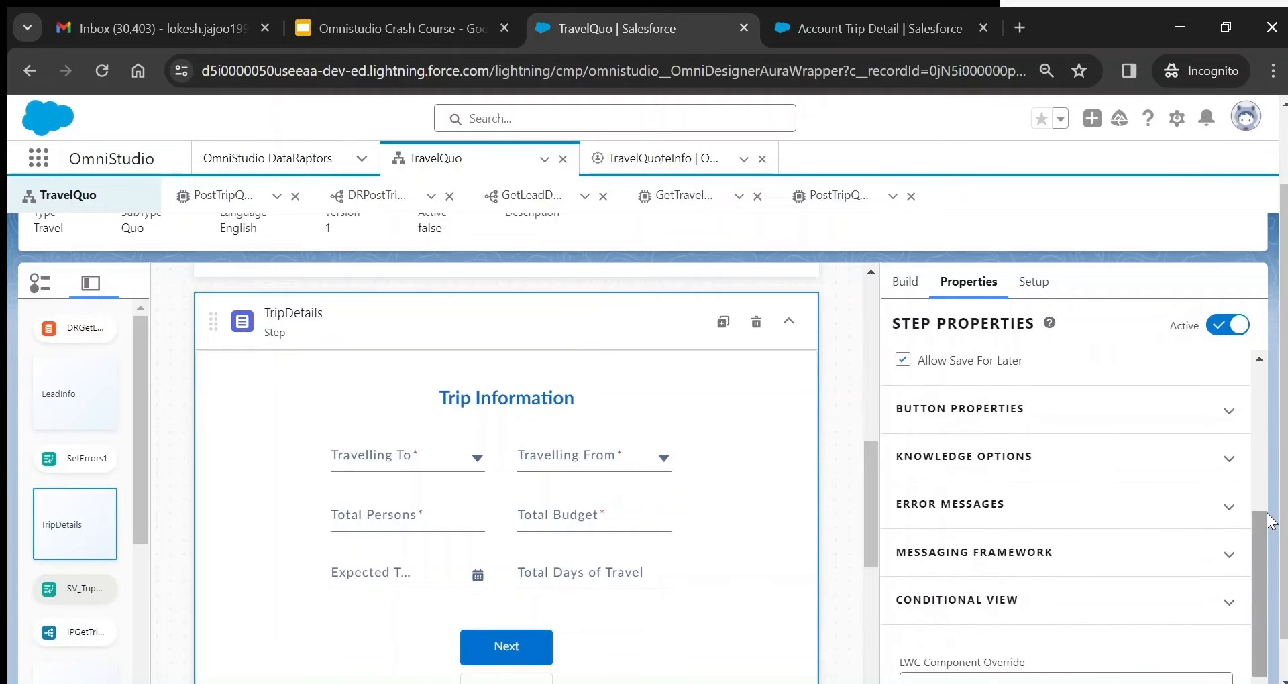
click(1013, 412)
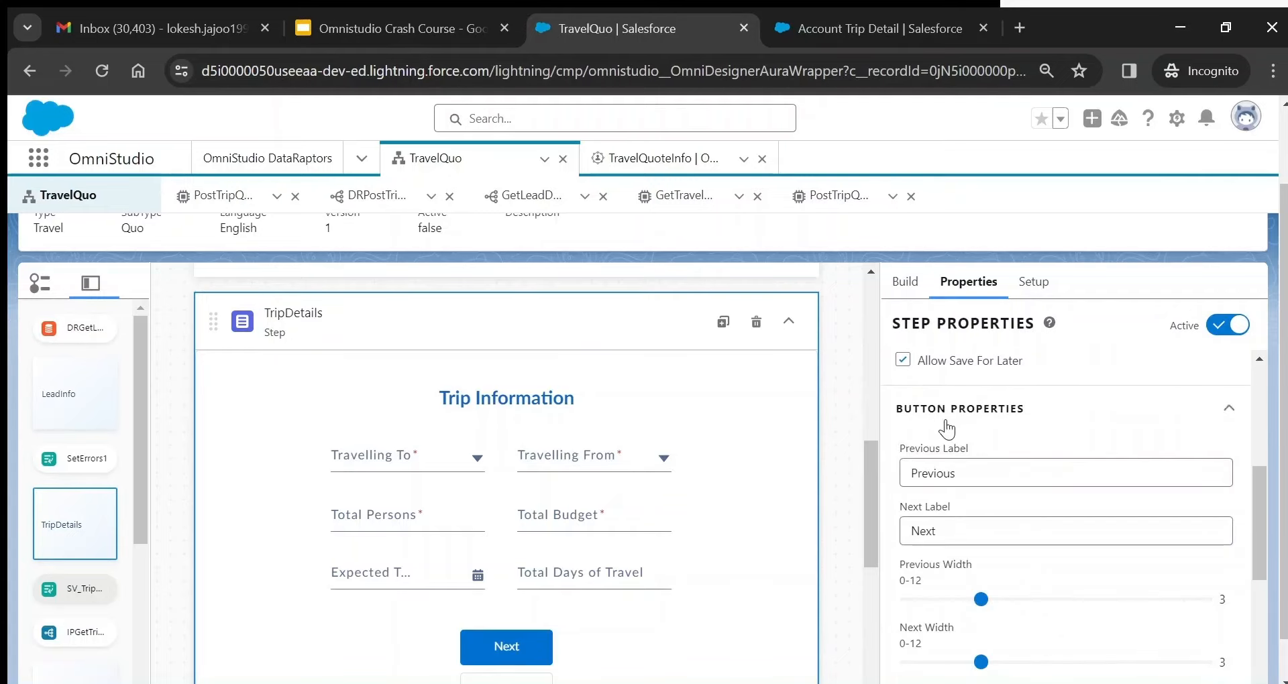
double_click(933, 472)
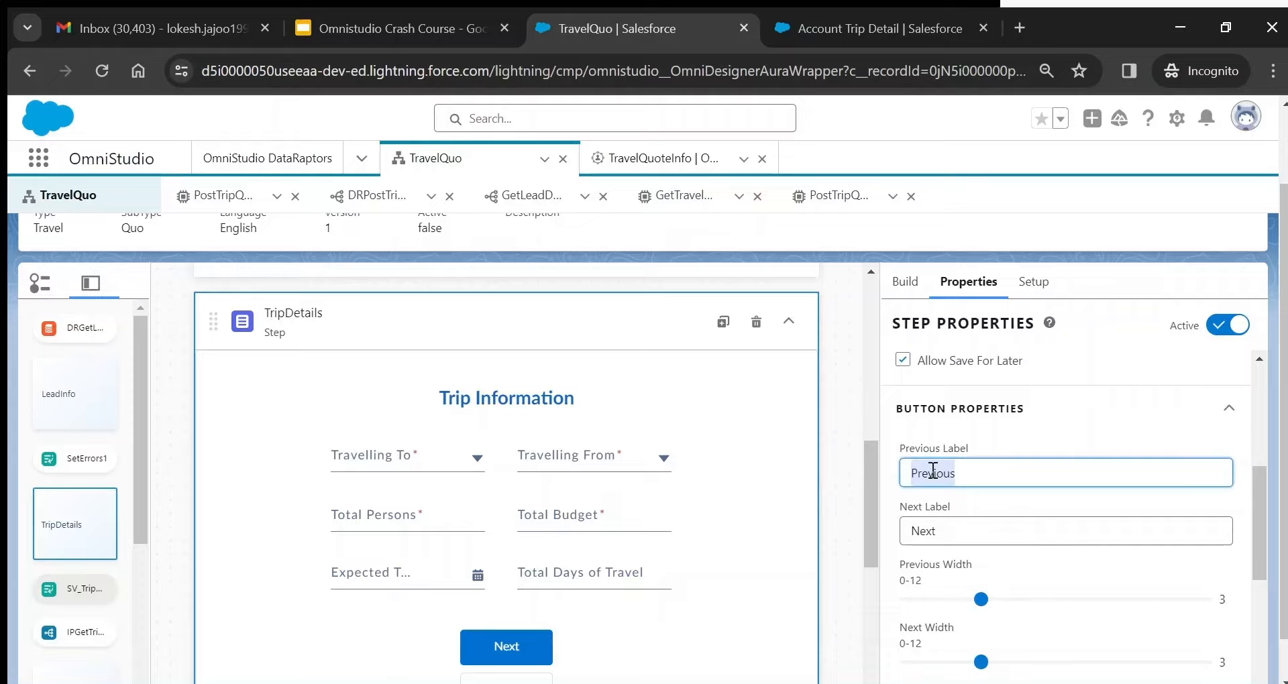
text(Back)
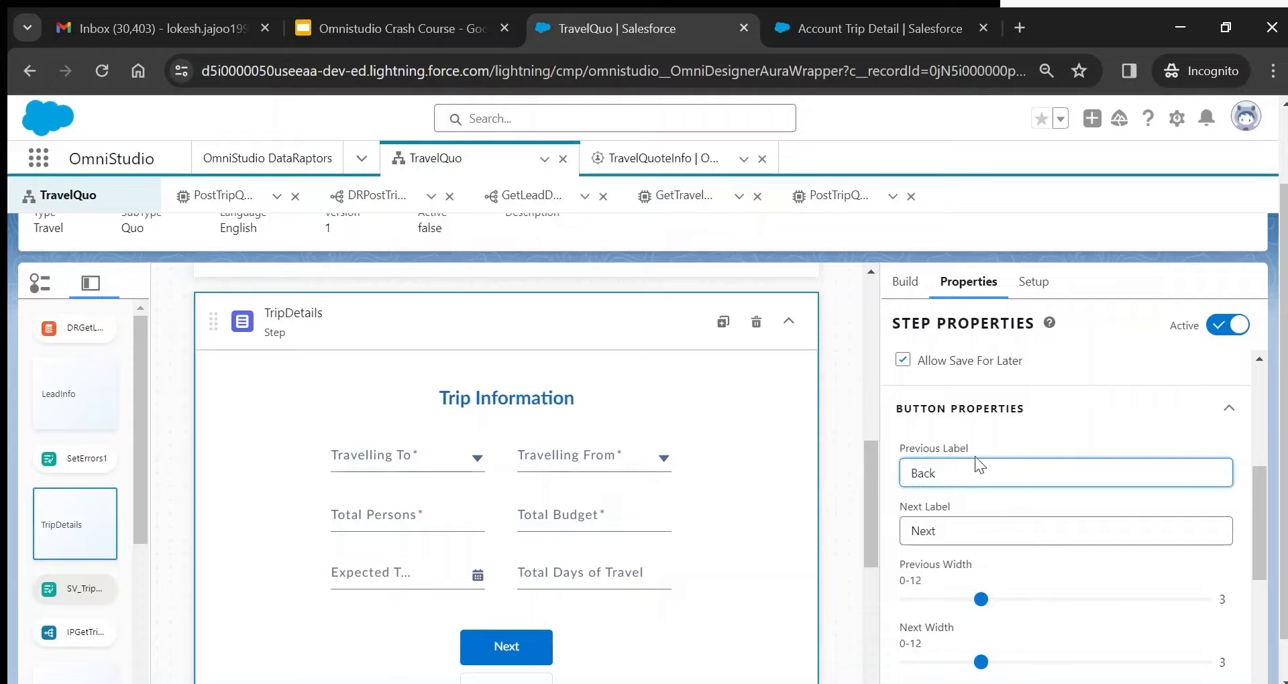
click(1049, 433)
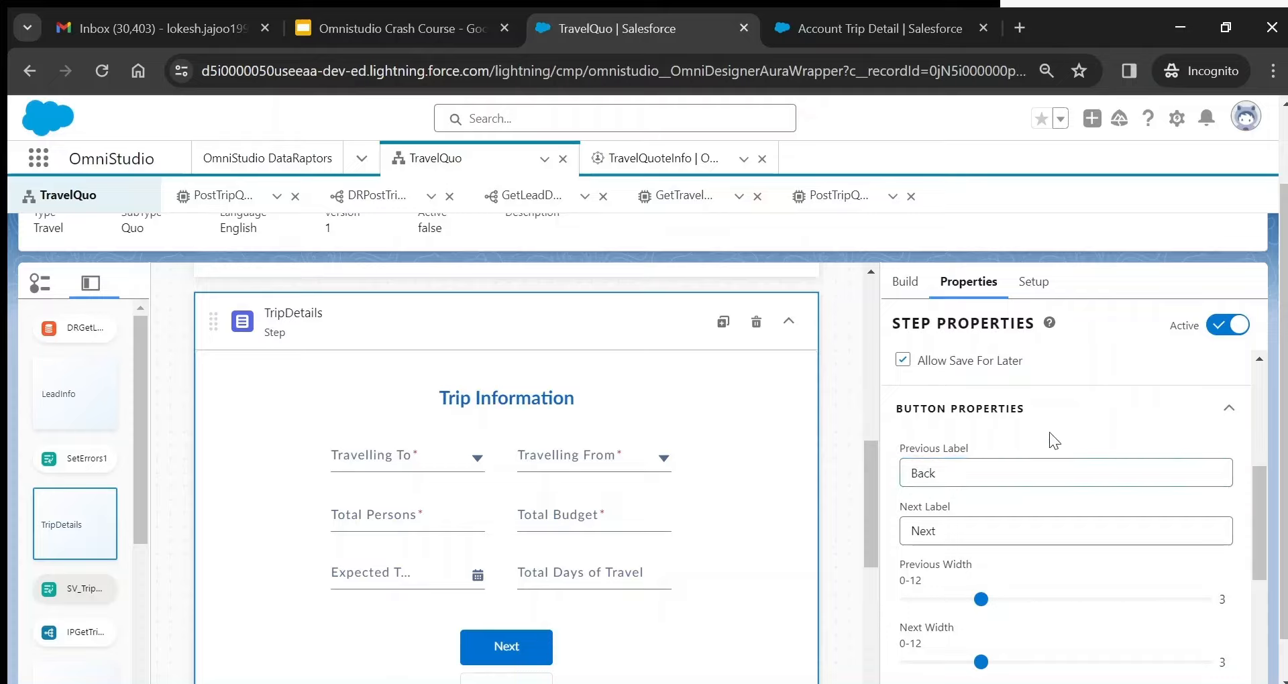
double_click(943, 537)
text(Get Quotes)
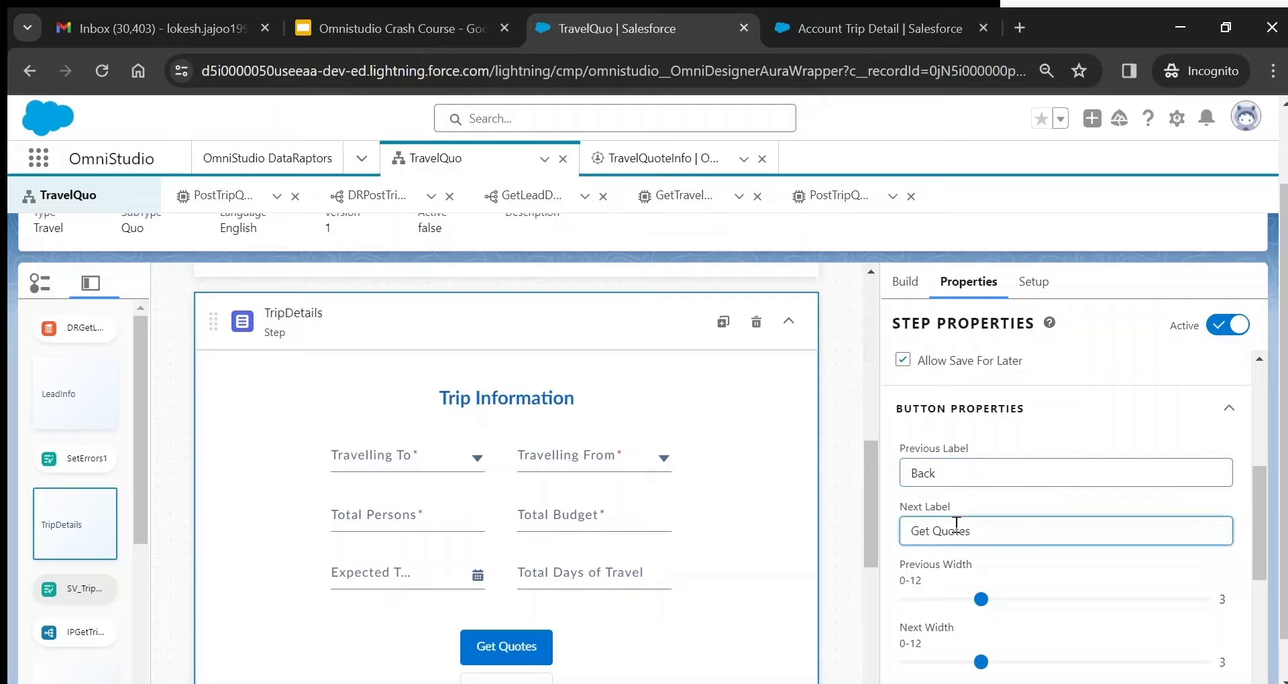
click(1032, 504)
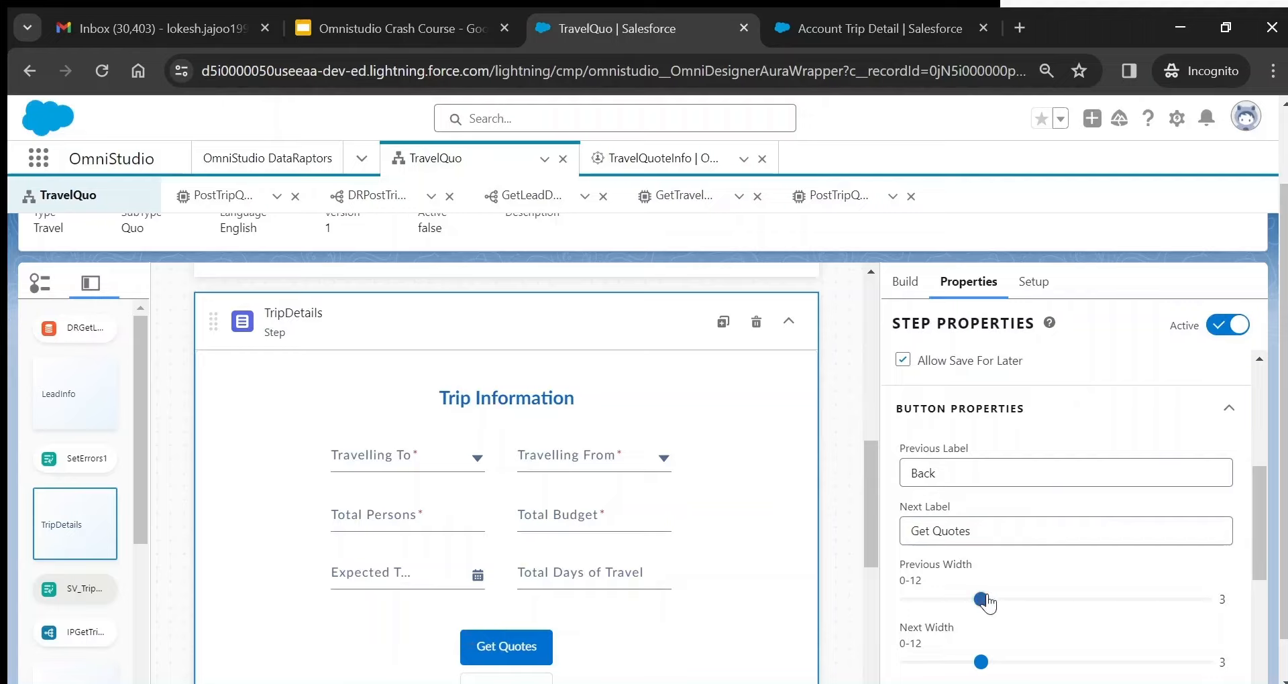
- Review the step's other properties, including chart label Trip Info and save label 'Save for later'
mouse_move(982, 600)
mouse_down()
mouse_move(1149, 613)
mouse_move(960, 608)
mouse_move(980, 608)
mouse_up()
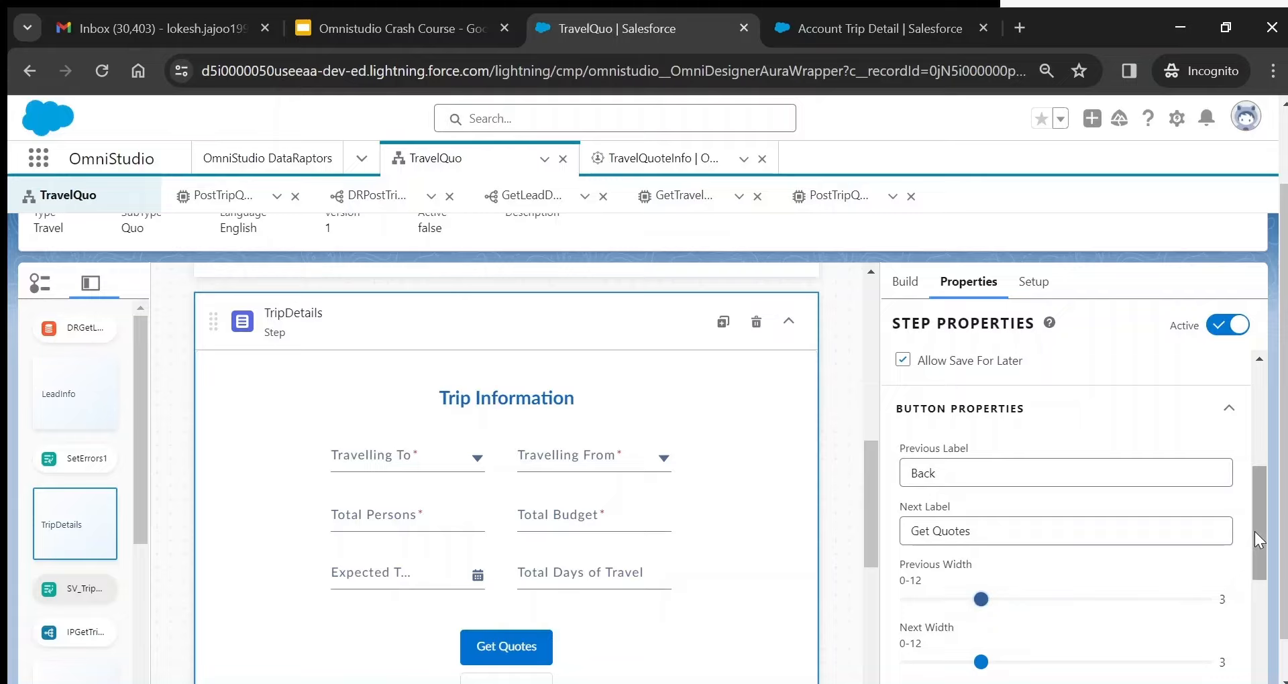
drag(1255, 532, 1262, 621)
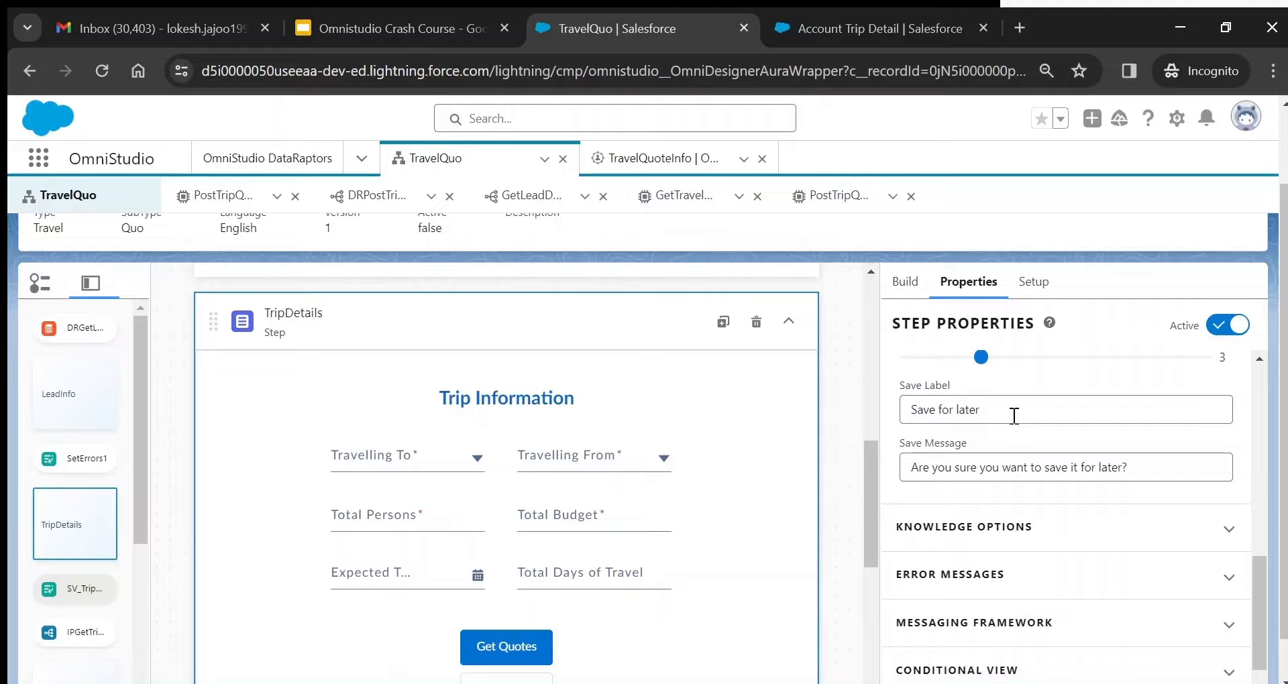
scroll(1264, 637, down, 1)
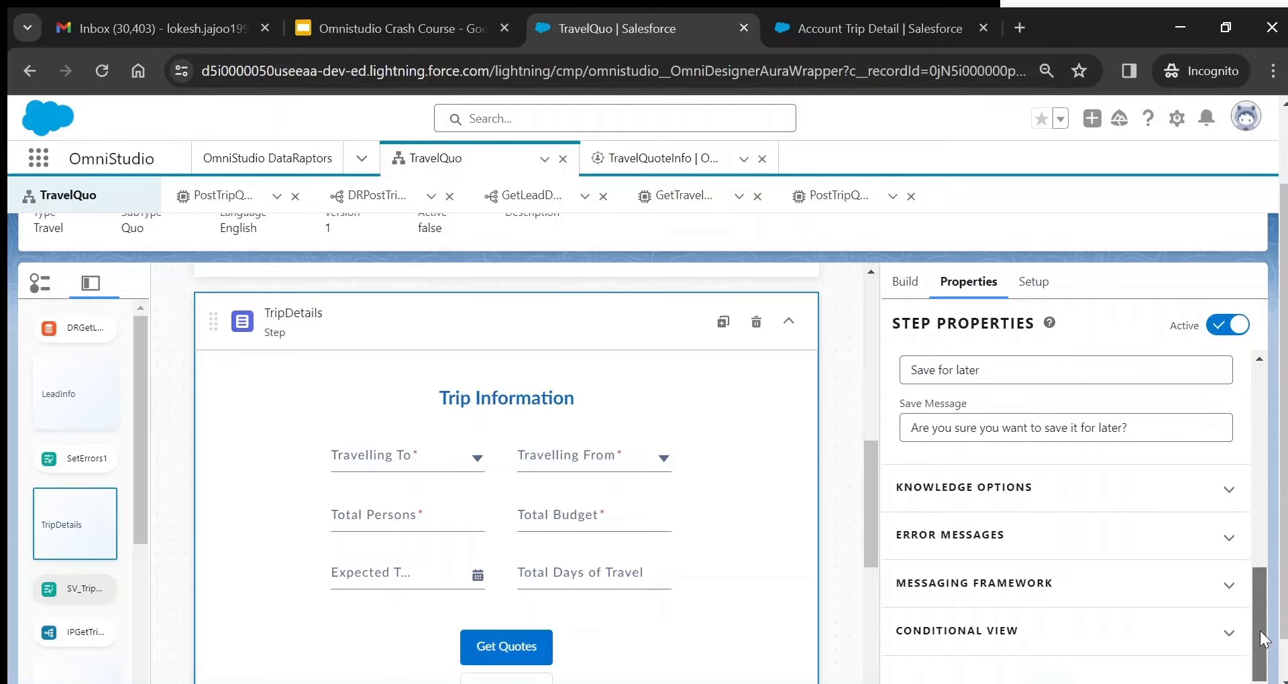
scroll(1265, 638, up, 5)
scroll(1285, 222, up, 2)
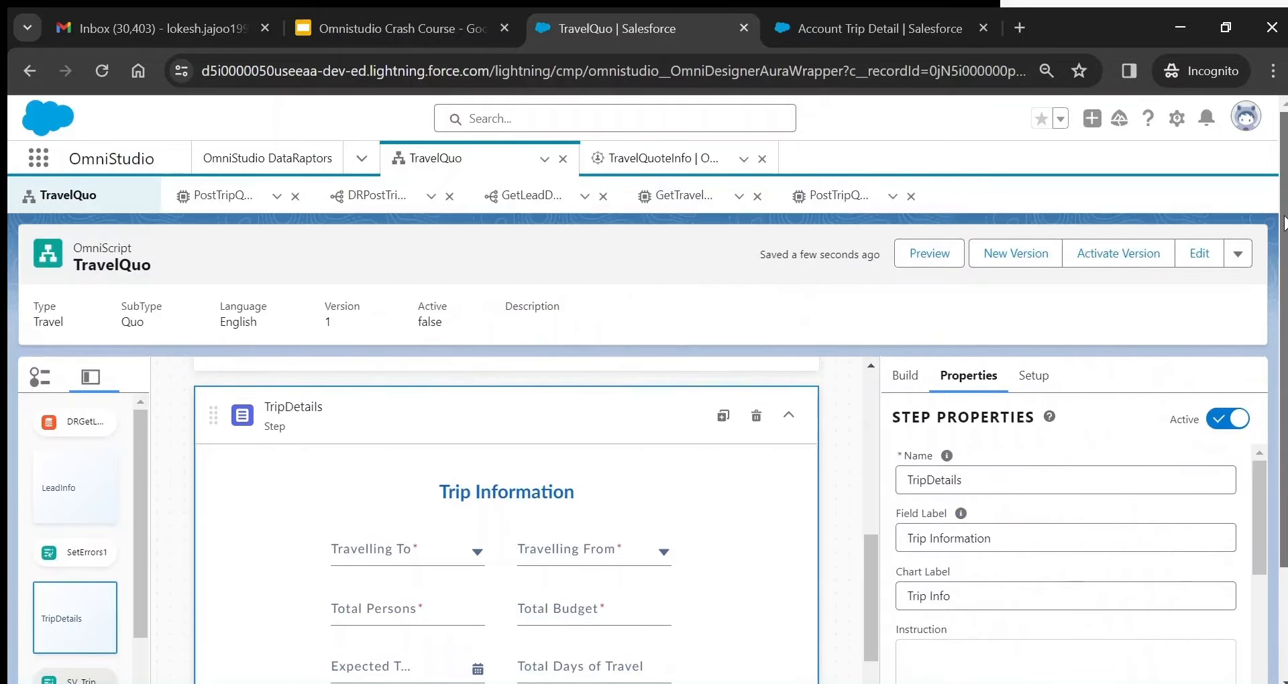
- Preview the TravelQuo OmniScript and advance past Lead Information to the trip details
click(918, 261)
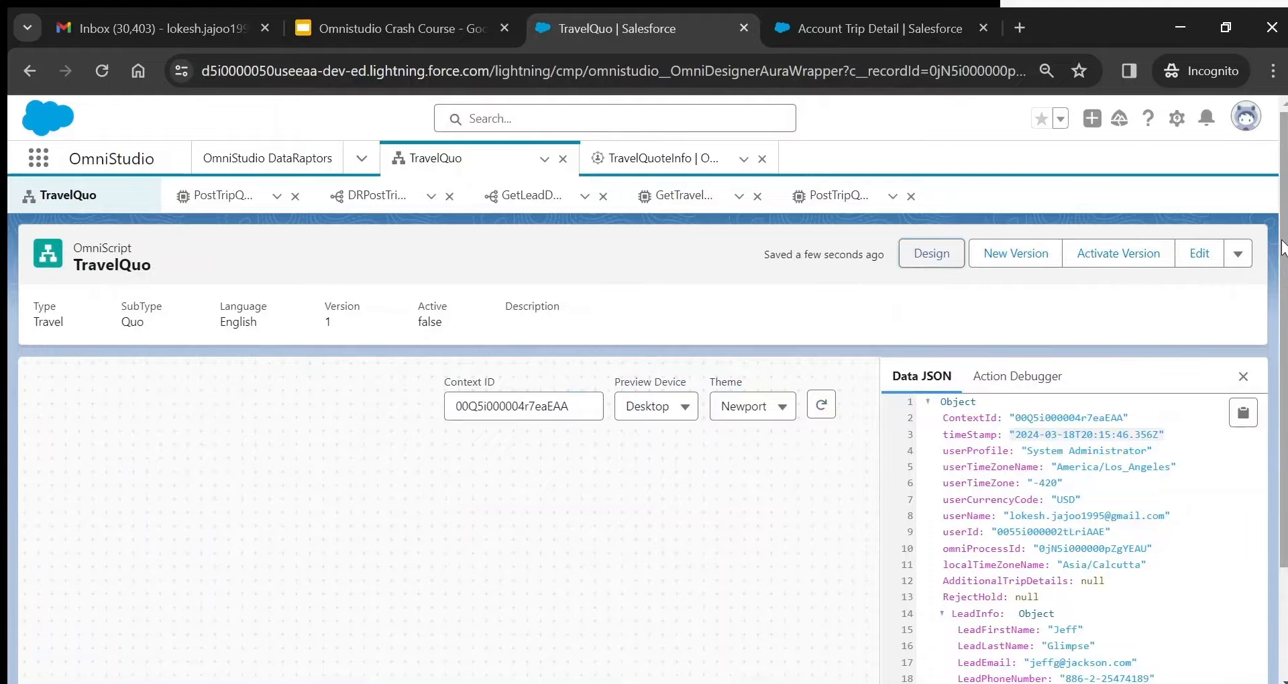
scroll(1283, 248, down, 2)
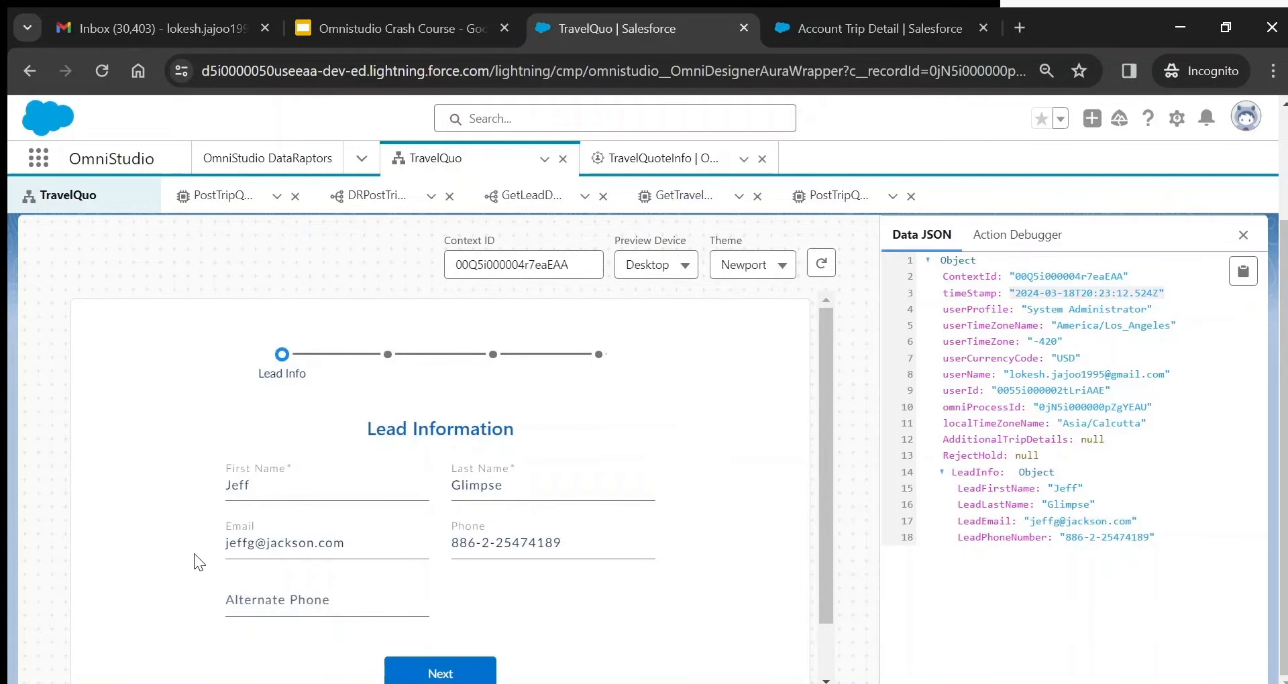
drag(823, 498, 833, 565)
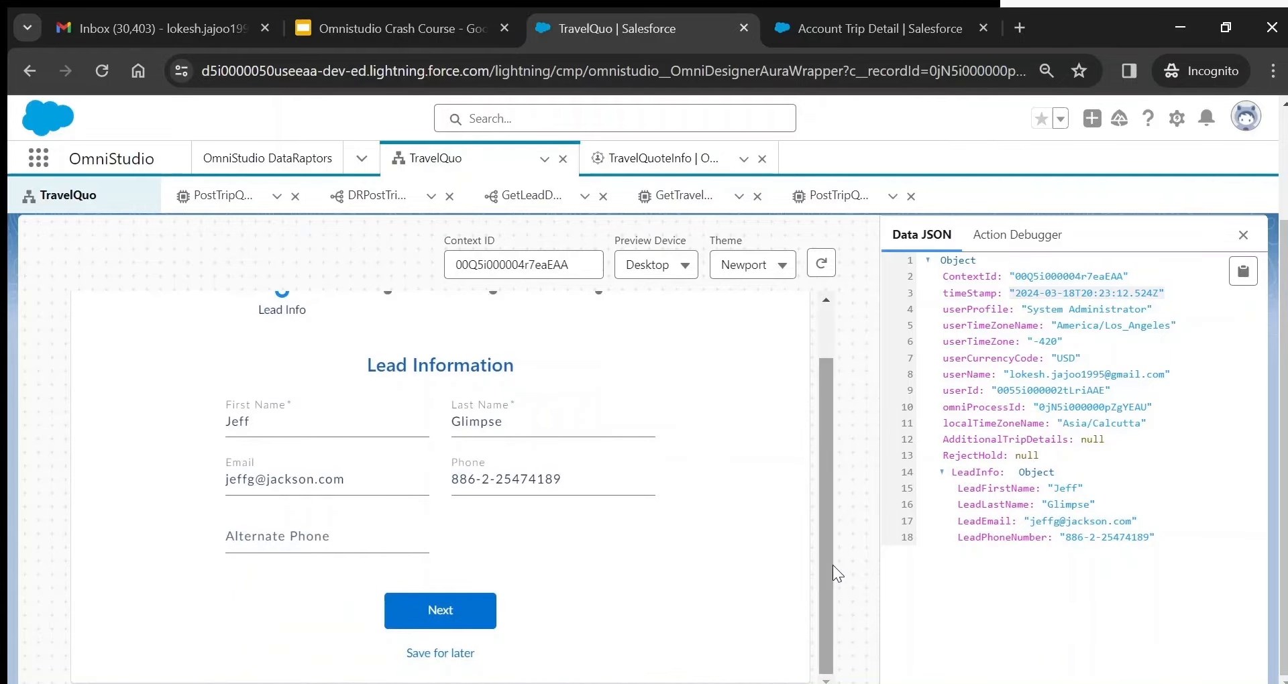
click(438, 611)
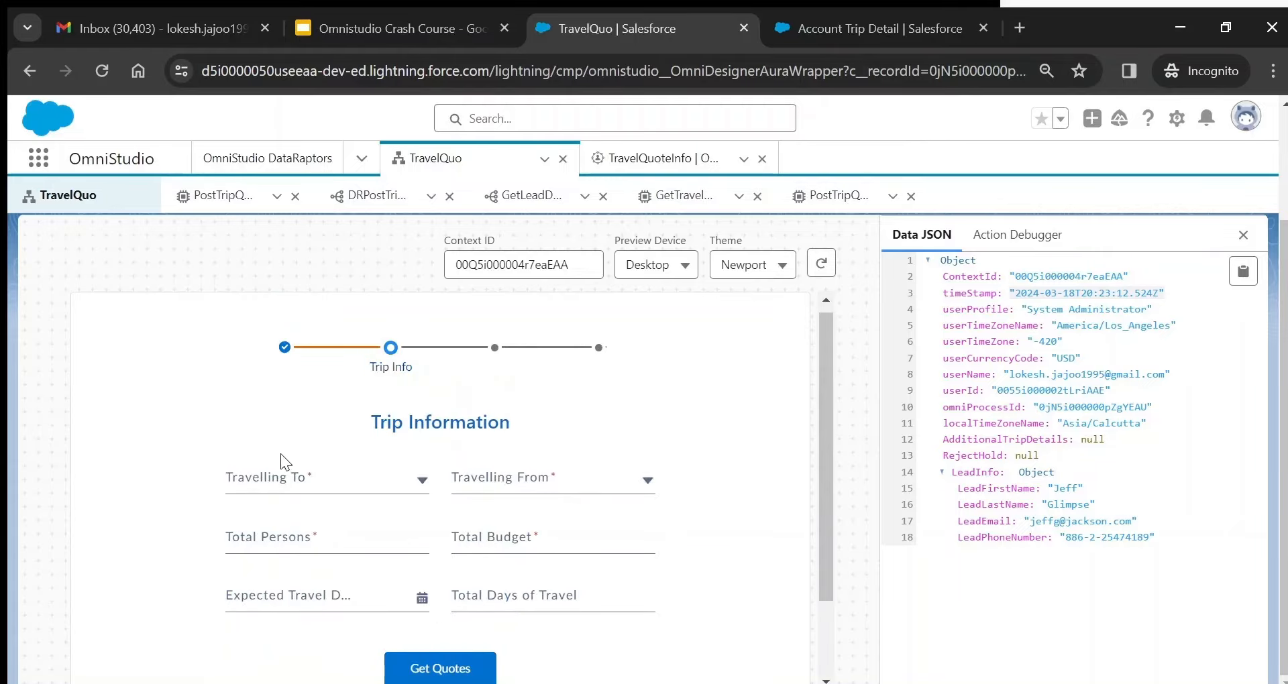
- Choose Rishikesh as the destination and Delhi as the origin, checking the picklist values
click(288, 471)
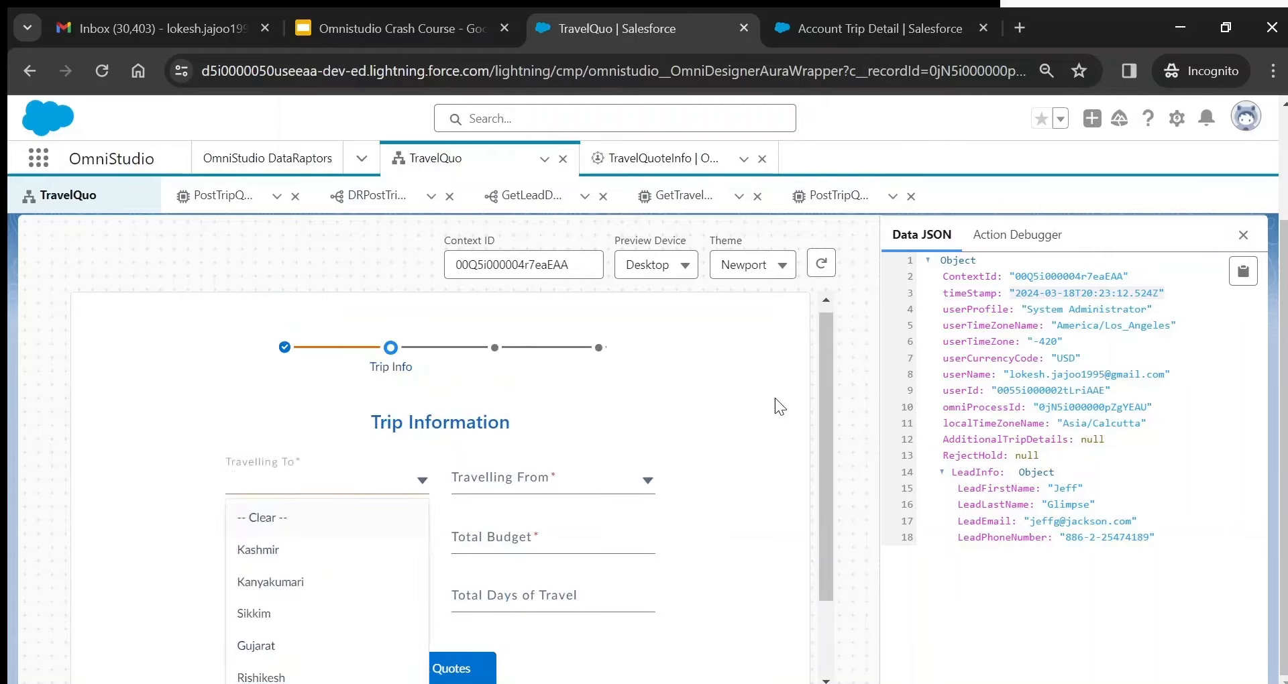
drag(827, 423, 840, 510)
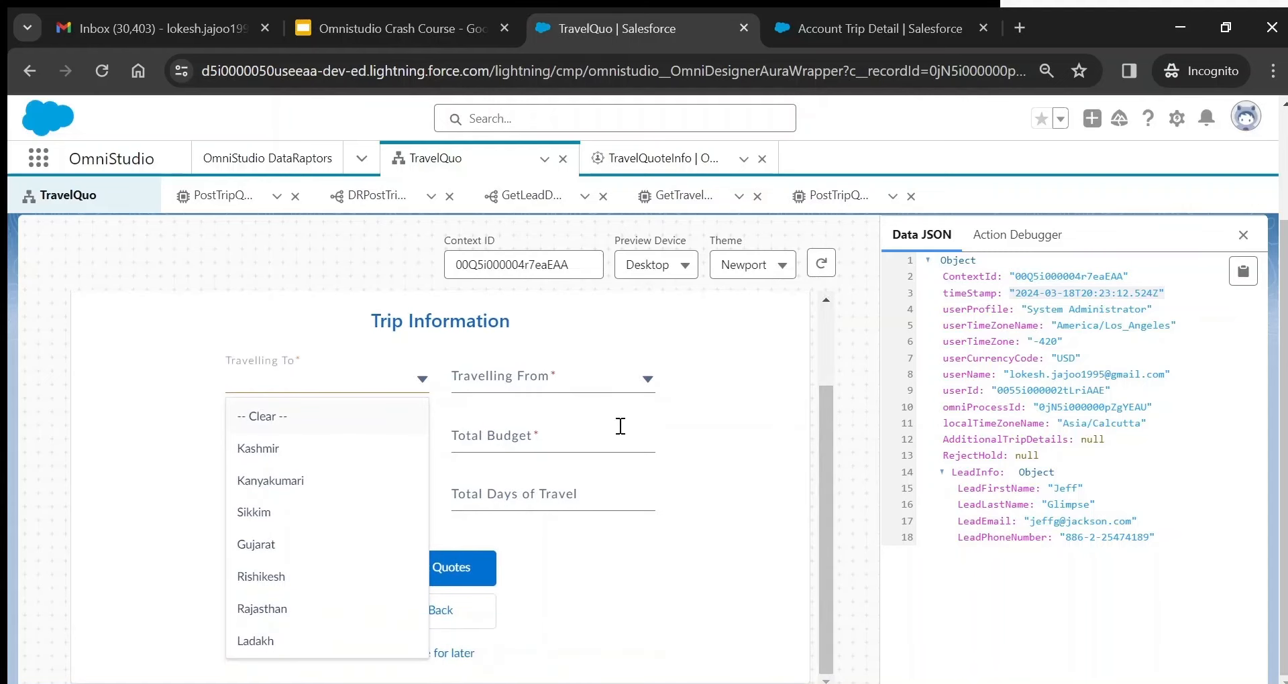
click(848, 26)
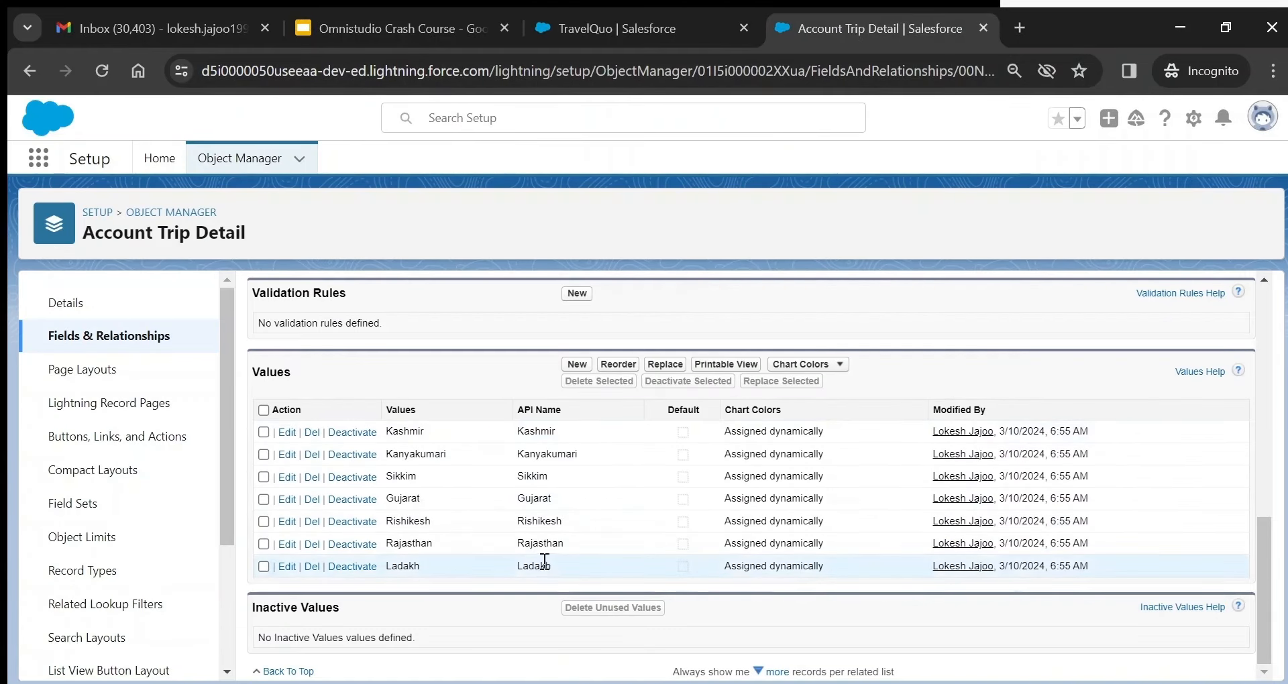
click(608, 35)
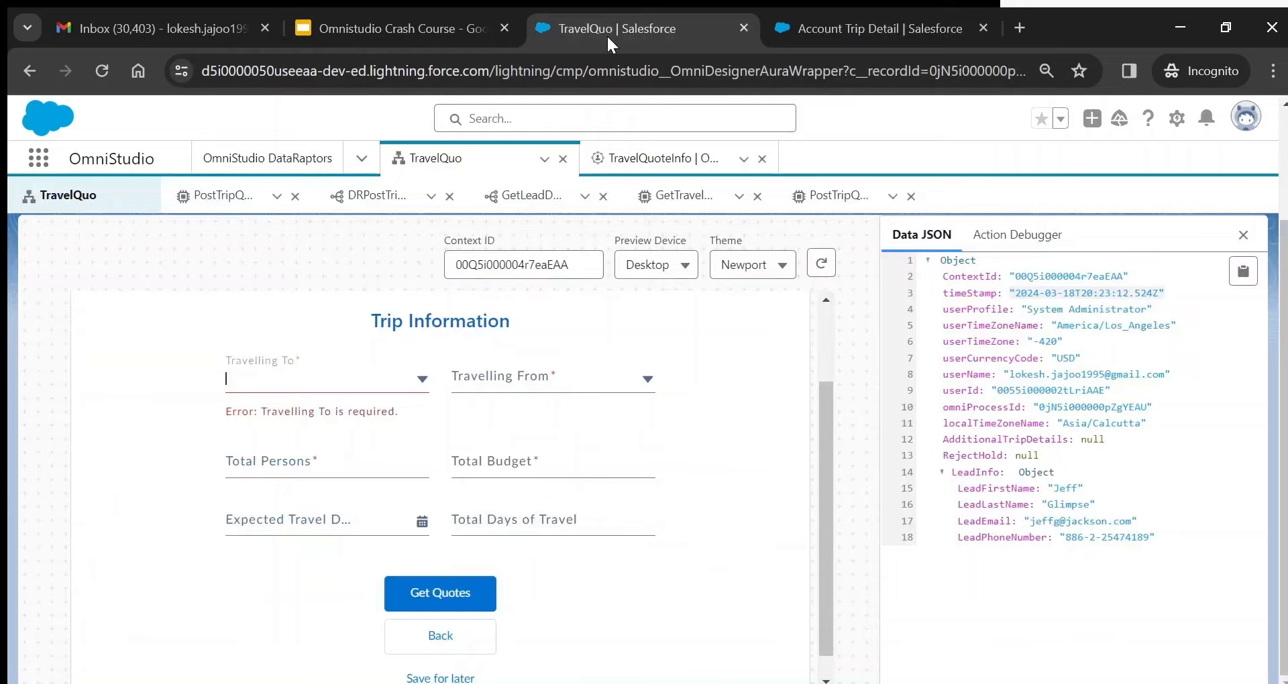
click(320, 377)
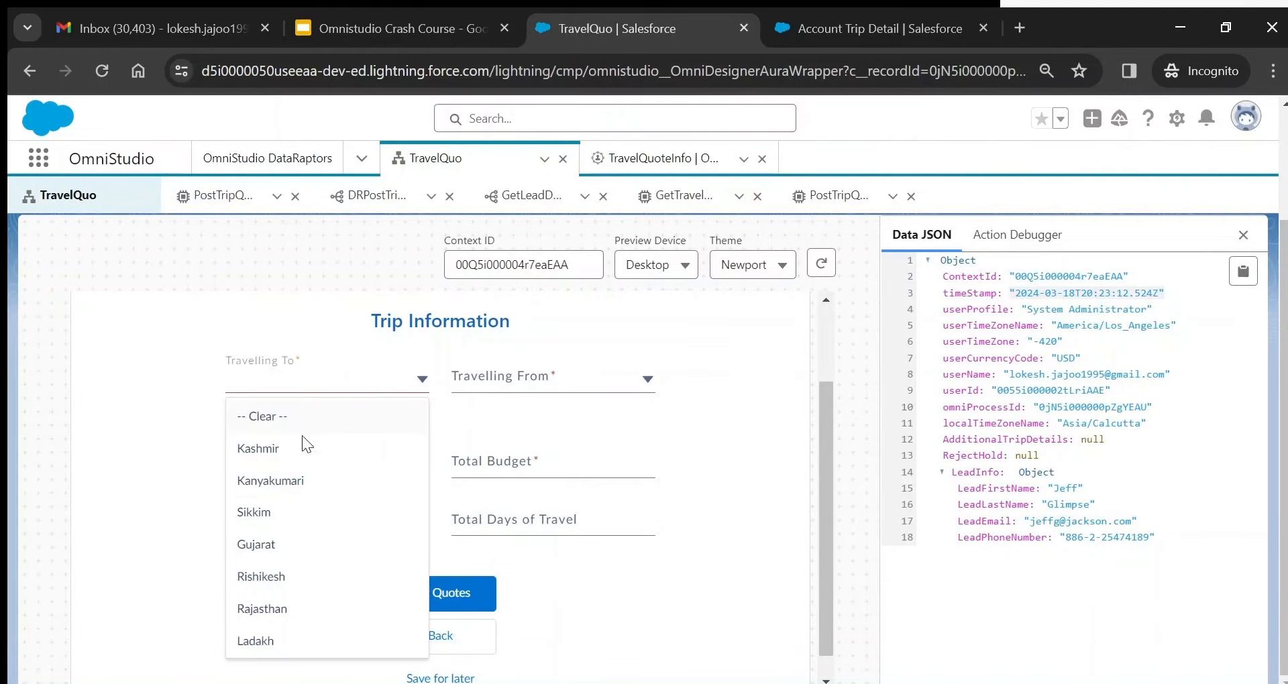
click(281, 578)
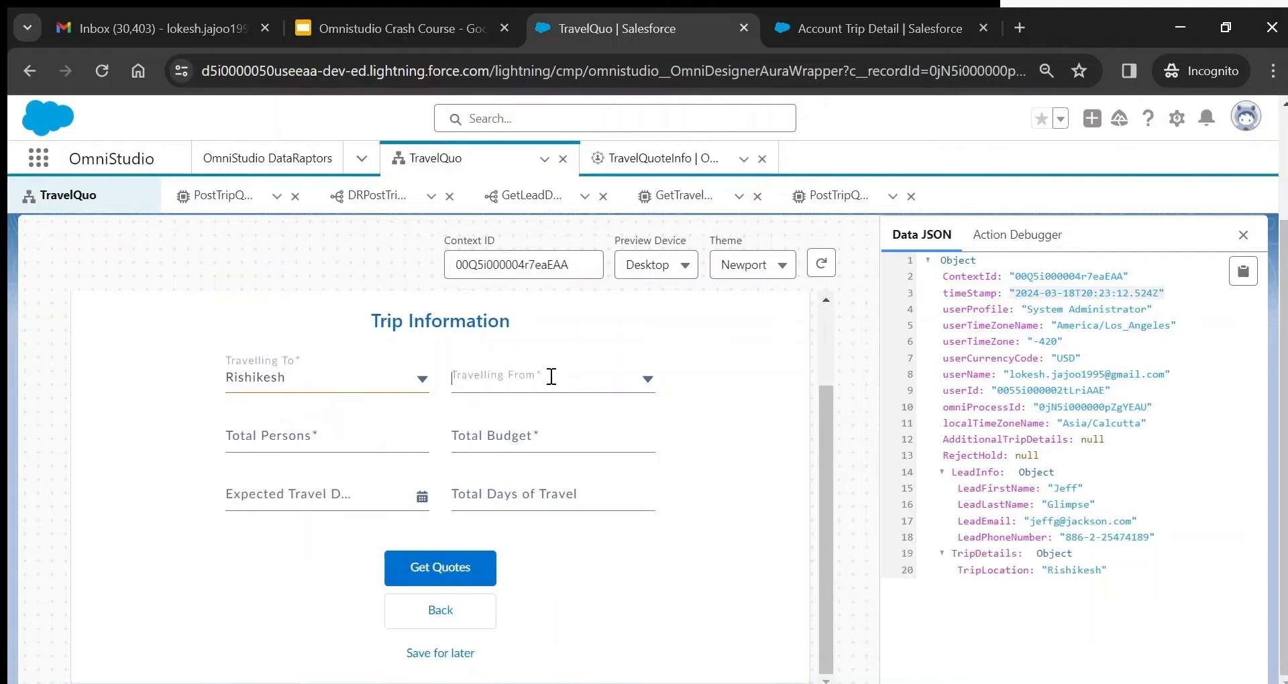
click(545, 377)
click(509, 453)
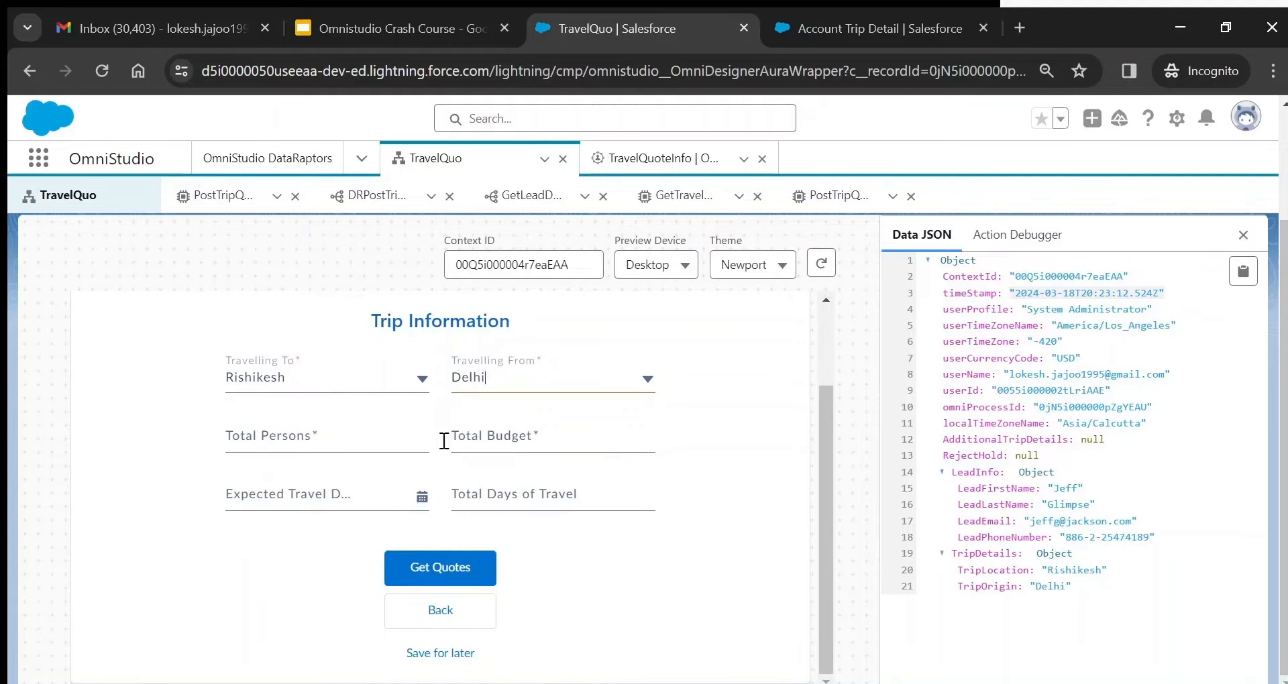
- Enter 2 persons and a total budget of 12000
click(344, 434)
click(459, 582)
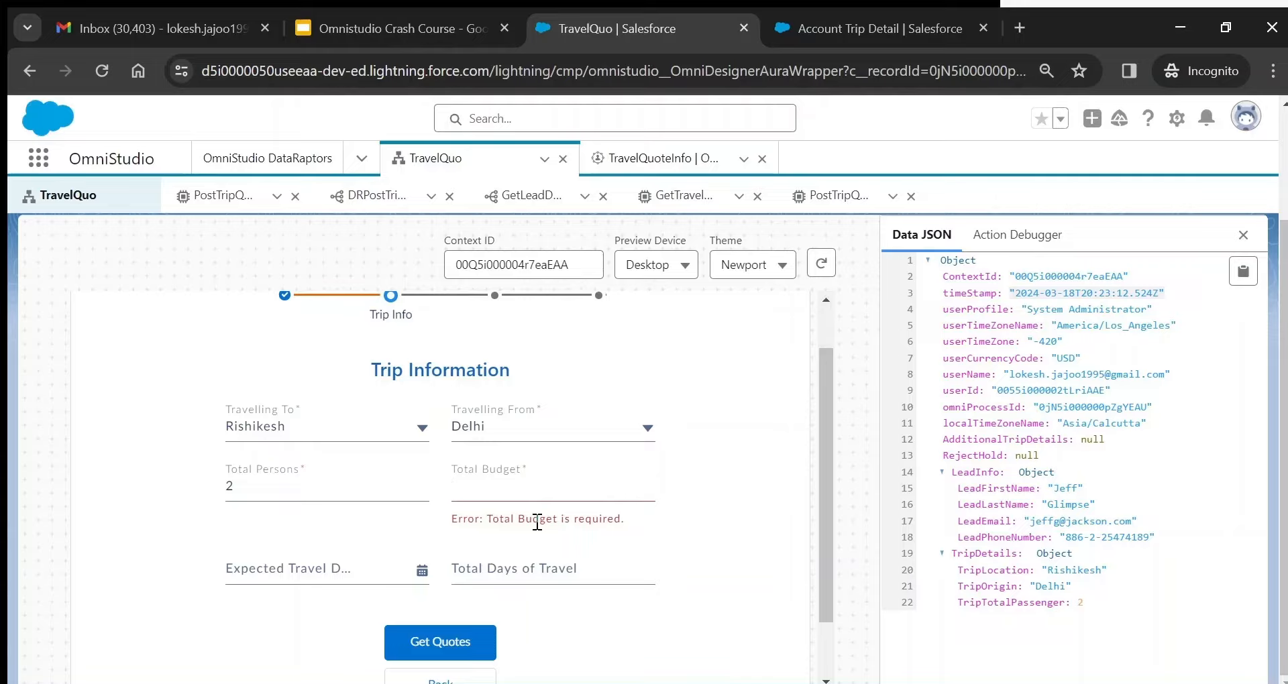
text(000)
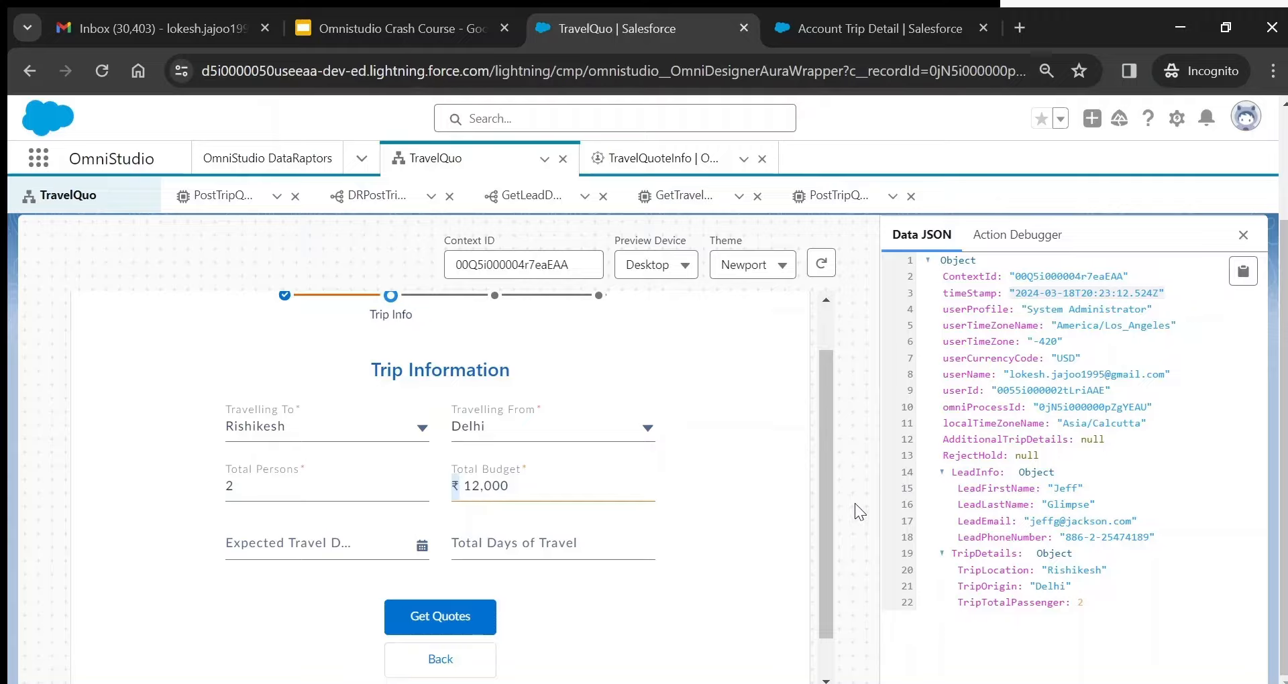
- Set Expected Travel Date to 2024-03-28 and confirm TripTravelDate in the Data JSON
click(333, 542)
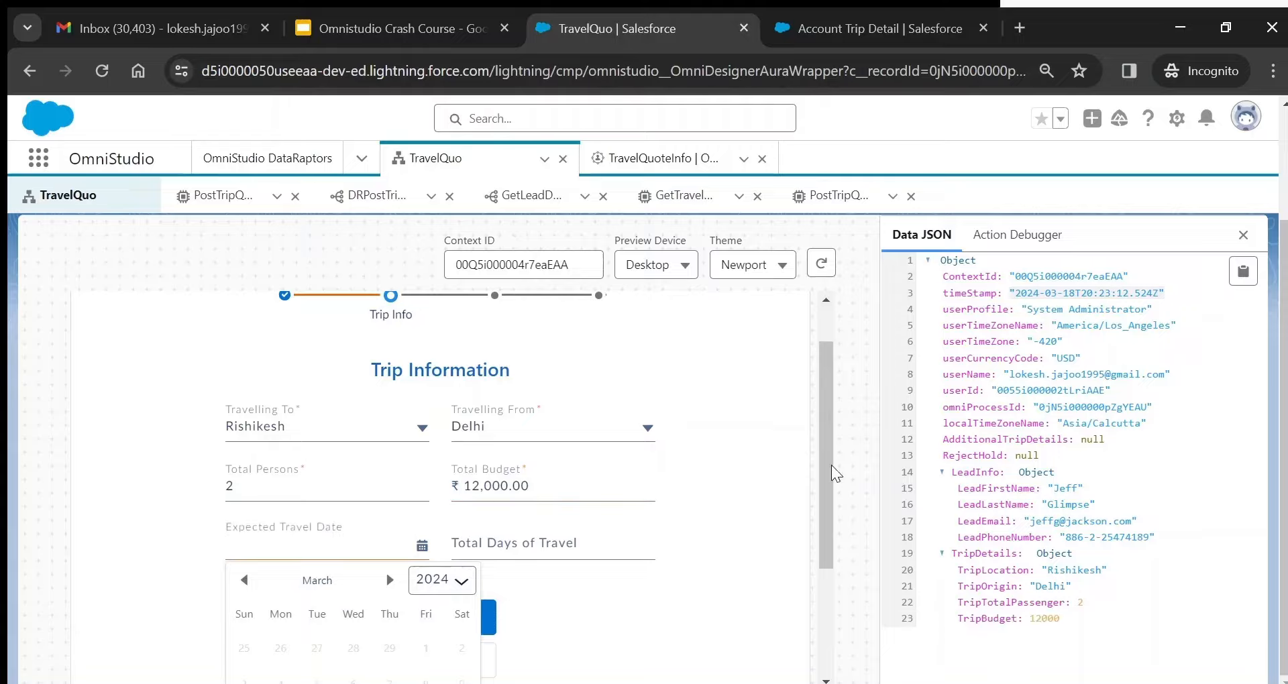
drag(830, 486, 838, 610)
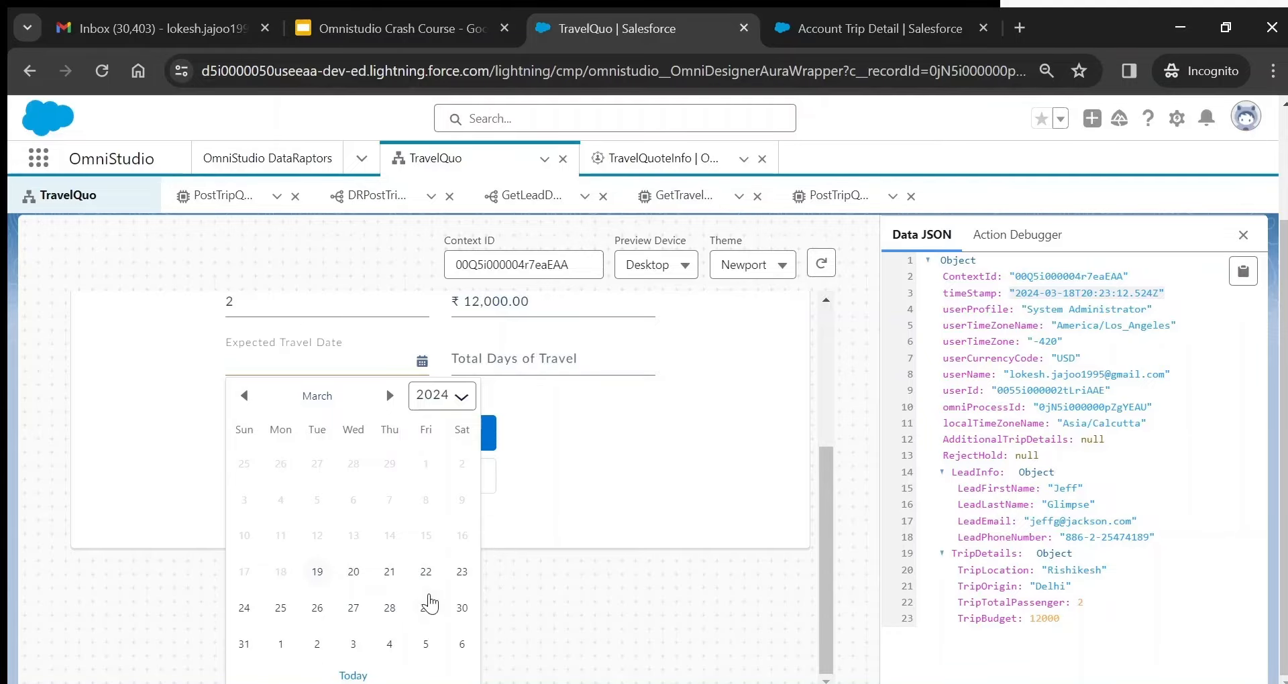
click(388, 401)
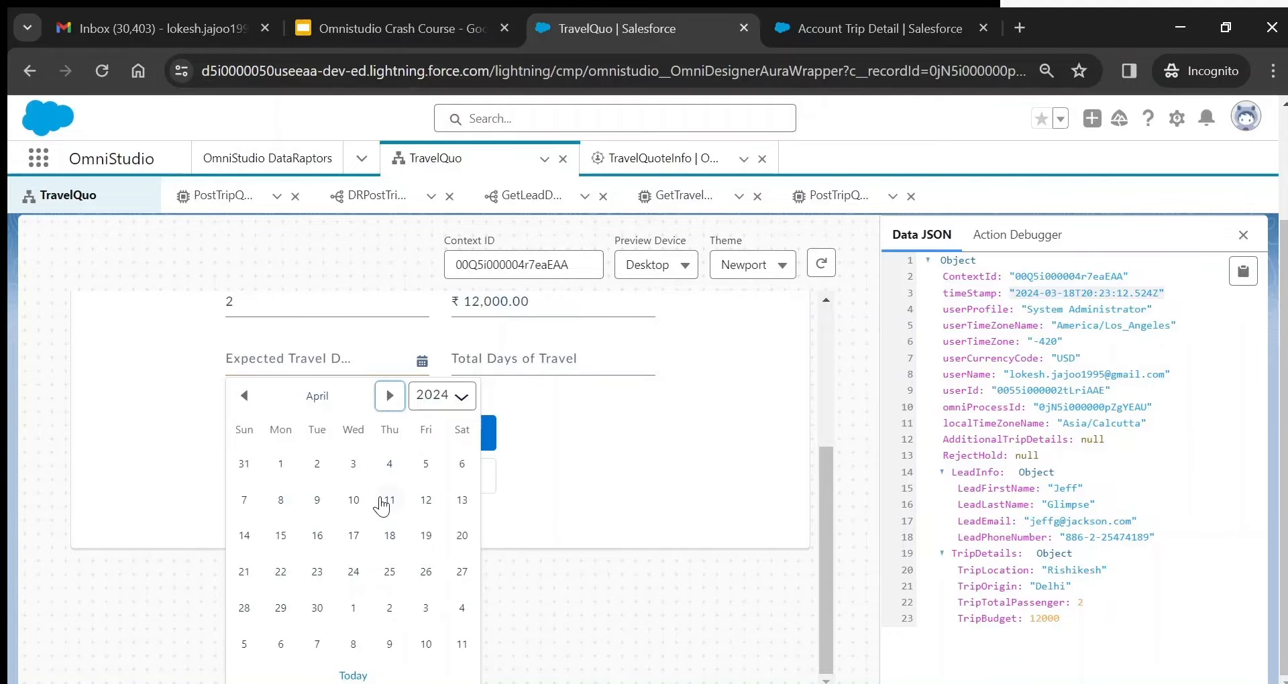
click(678, 436)
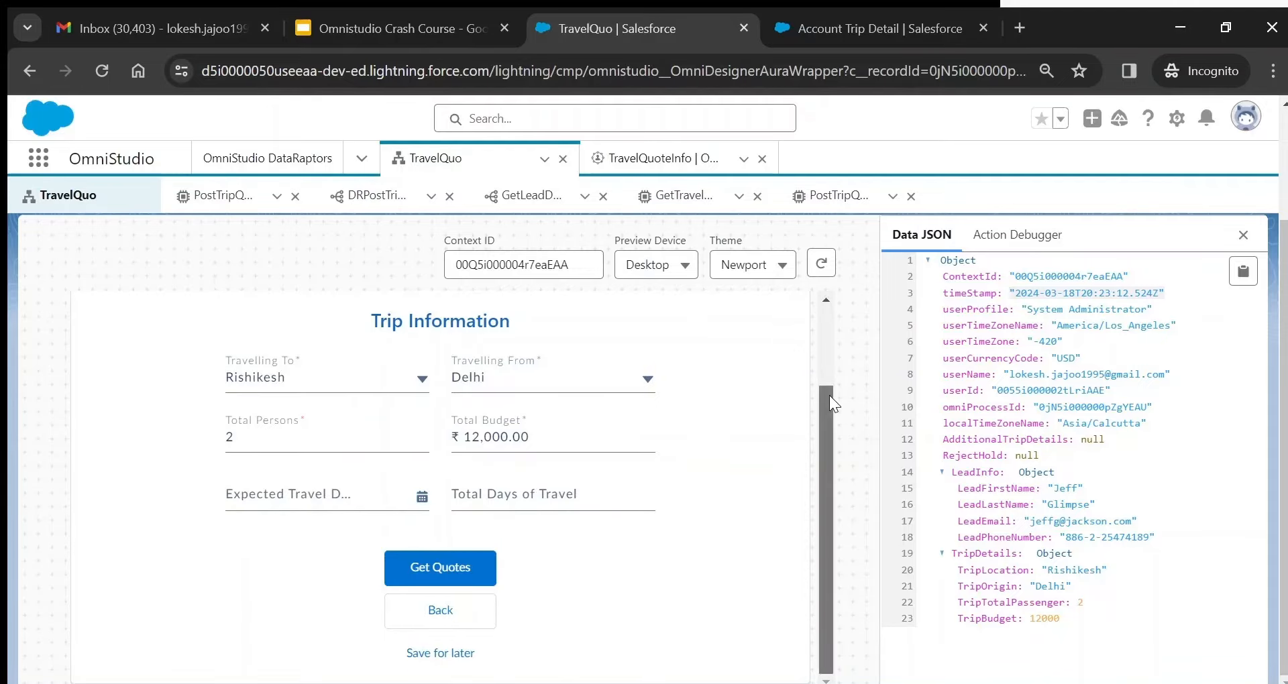
drag(827, 396, 832, 312)
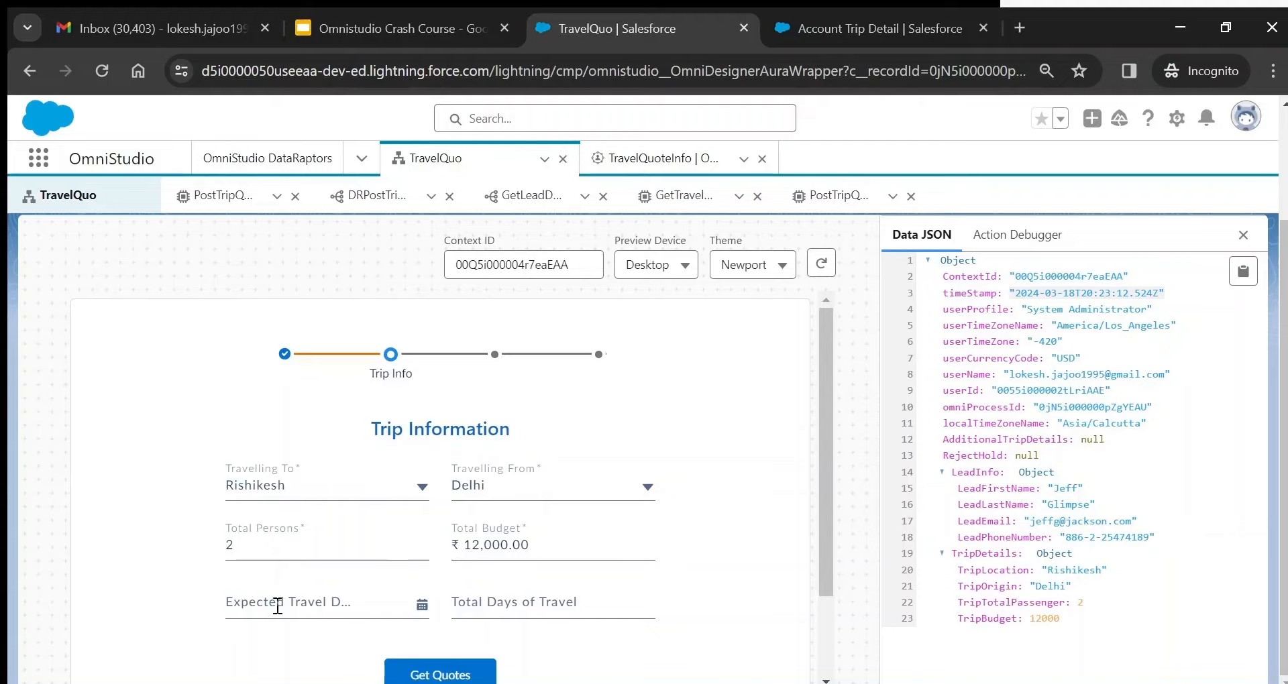
click(283, 606)
scroll(283, 606, down, 4)
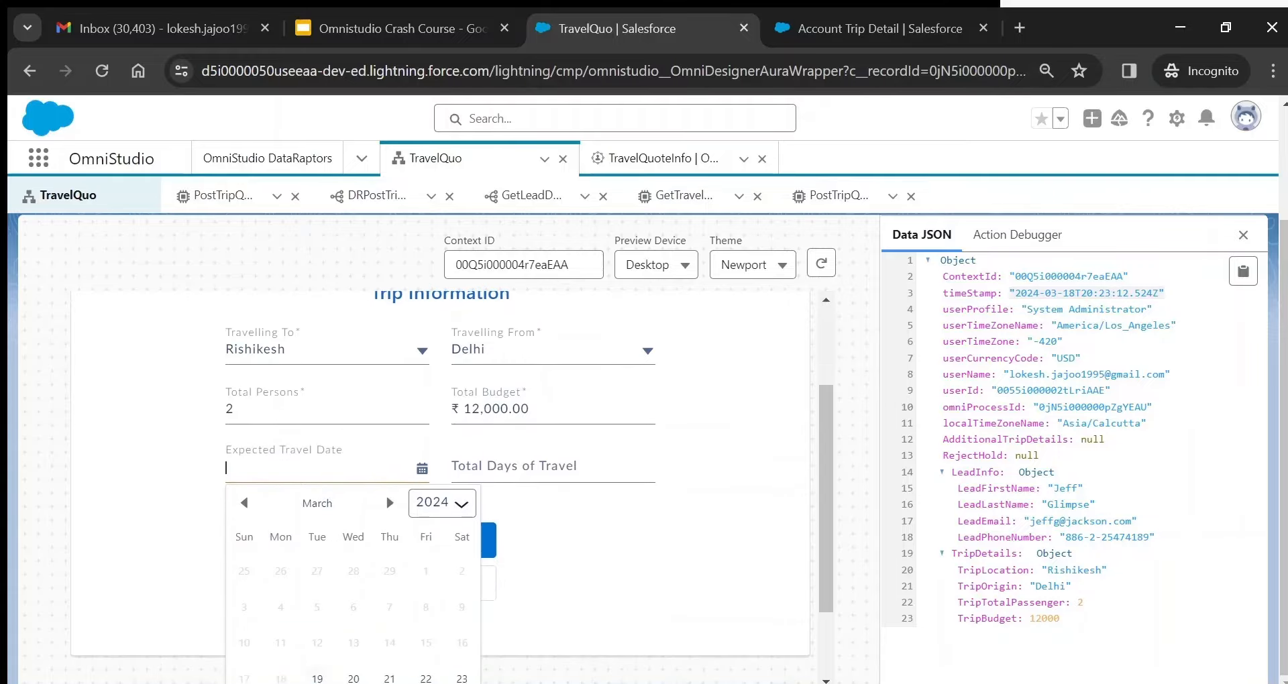
click(389, 574)
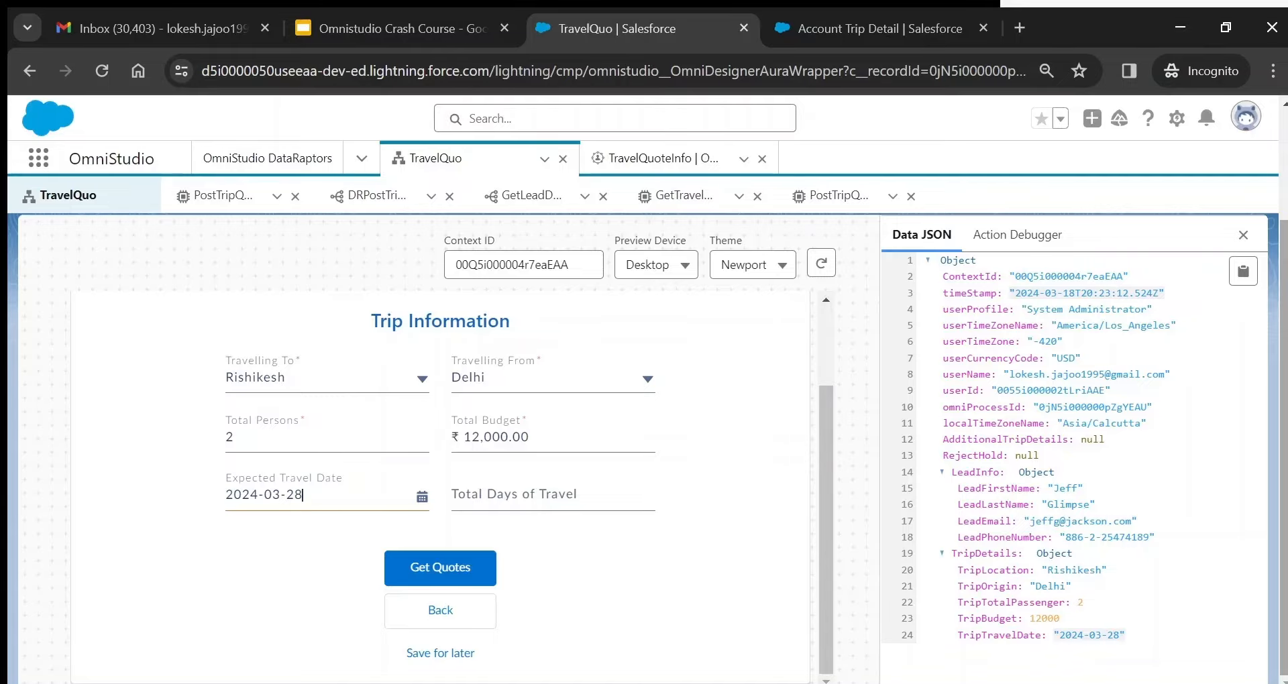
scroll(919, 335, up, 3)
- Leave the TravelQuo preview for the designer, glance at the Use Case slide, then return to TravelQuo
click(930, 254)
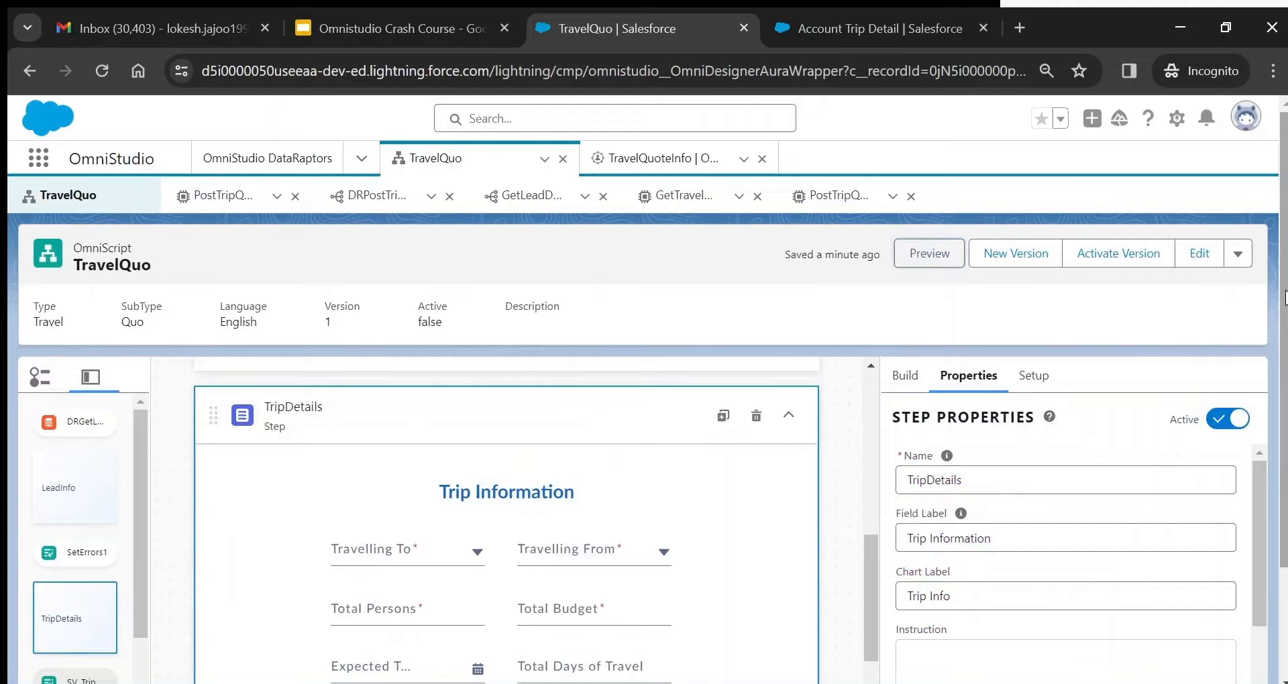
drag(870, 567, 872, 582)
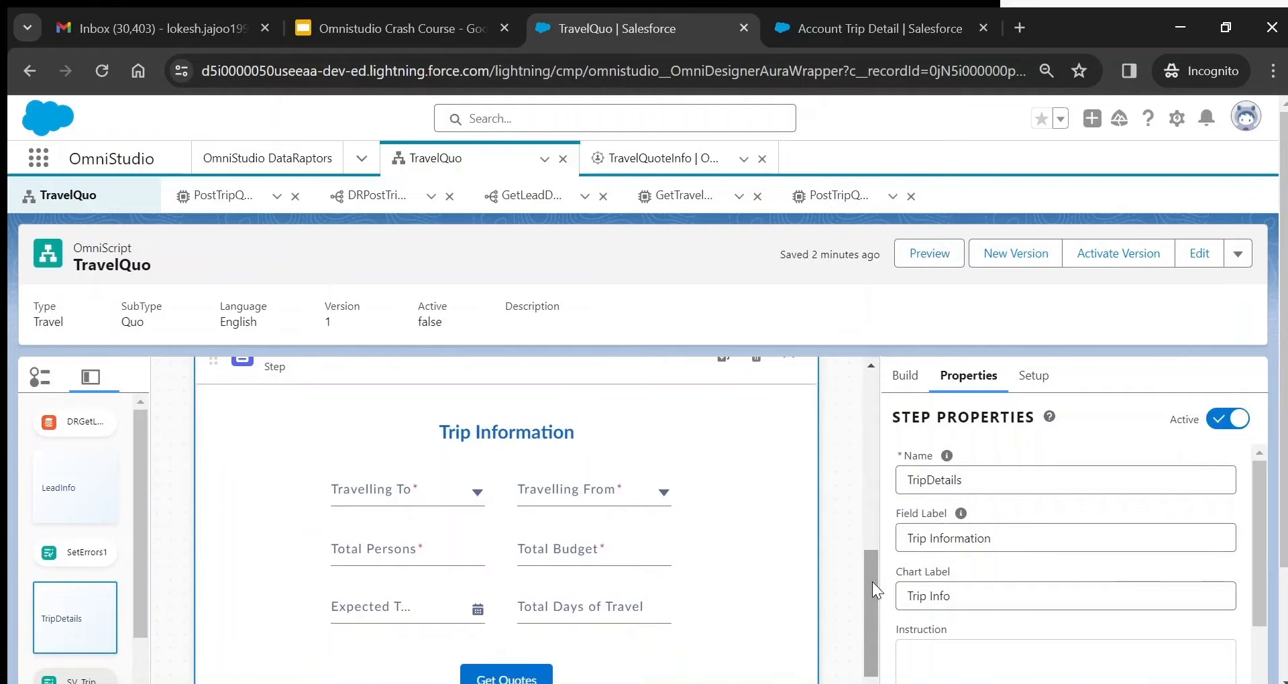
click(390, 30)
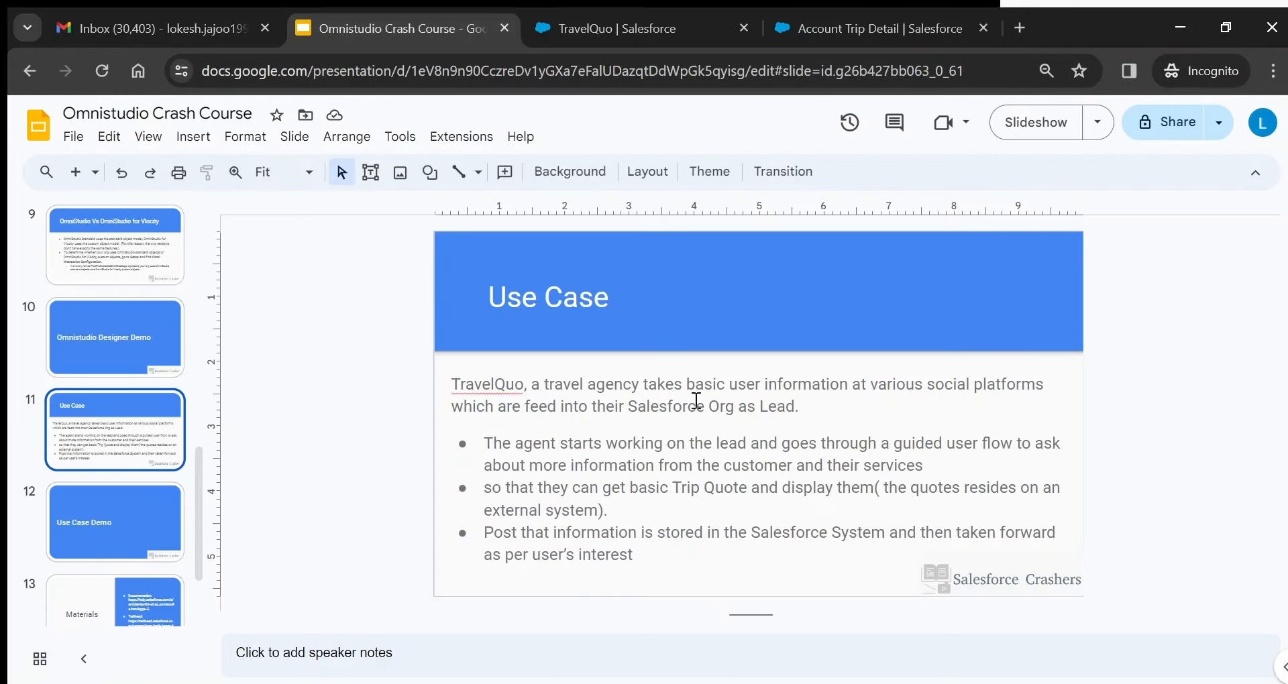
click(614, 30)
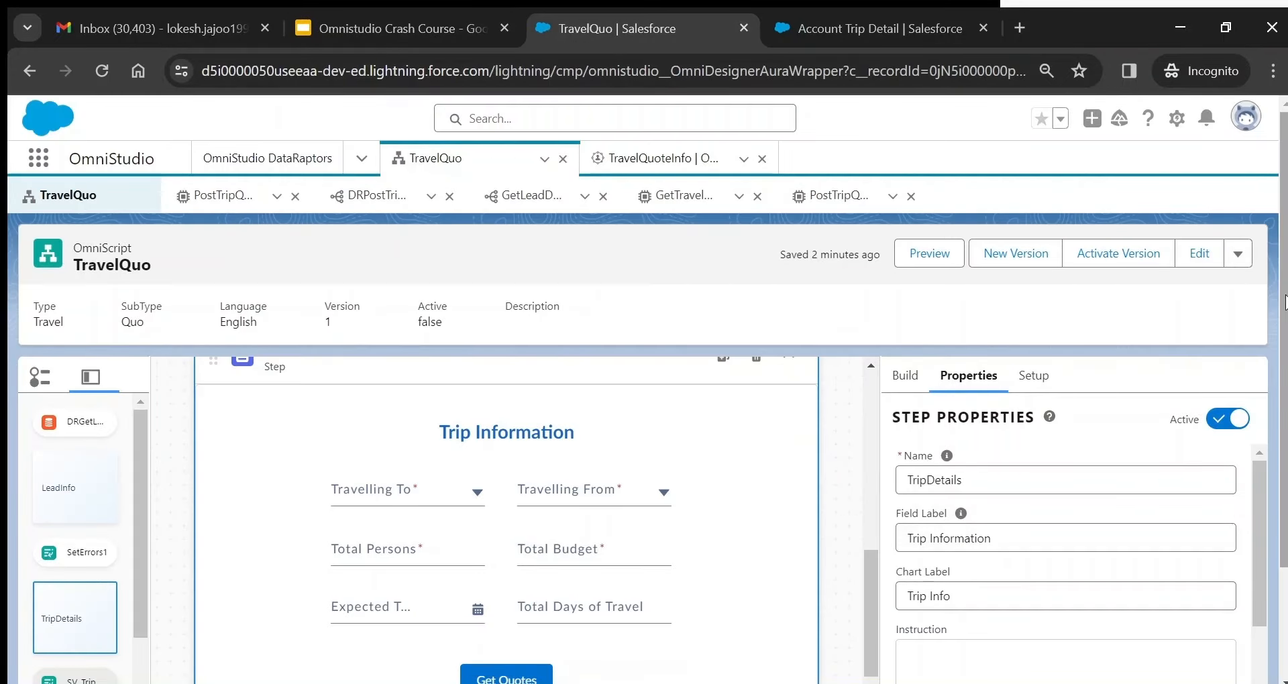
scroll(974, 252, down, 2)
- Search the element list for 'htt', clear it, and view the IPGetTripQuotes action's properties
click(910, 236)
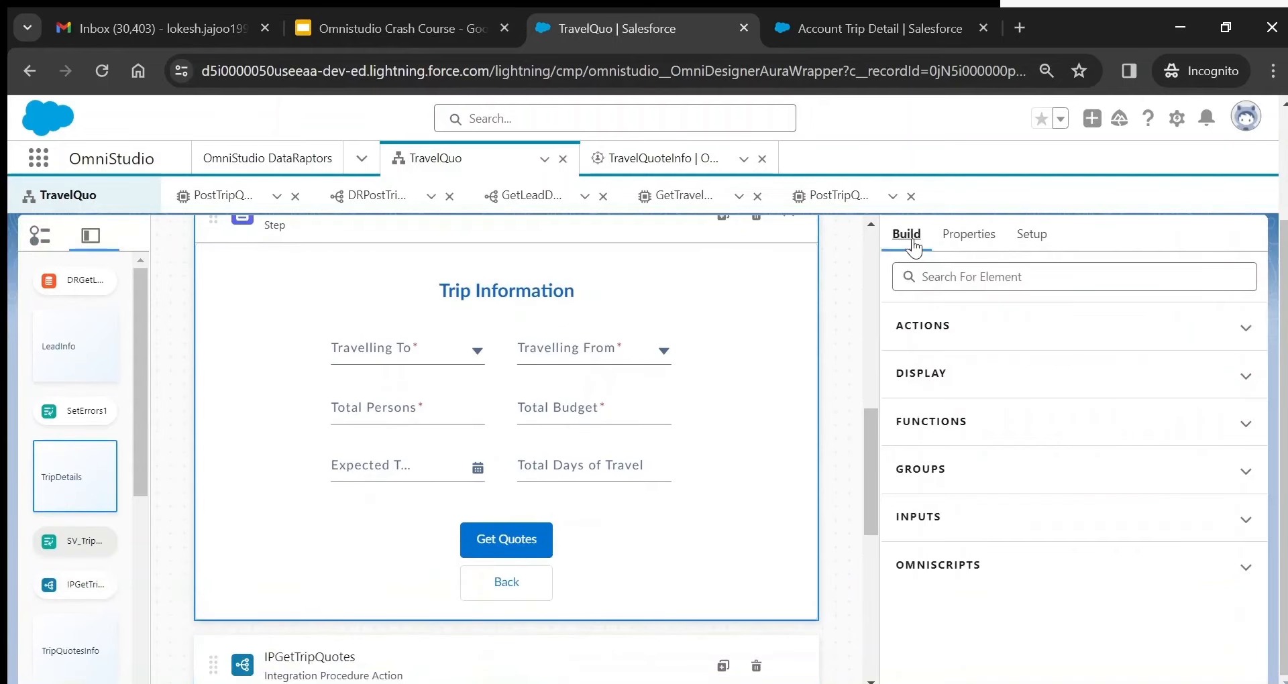
click(946, 278)
text(h)
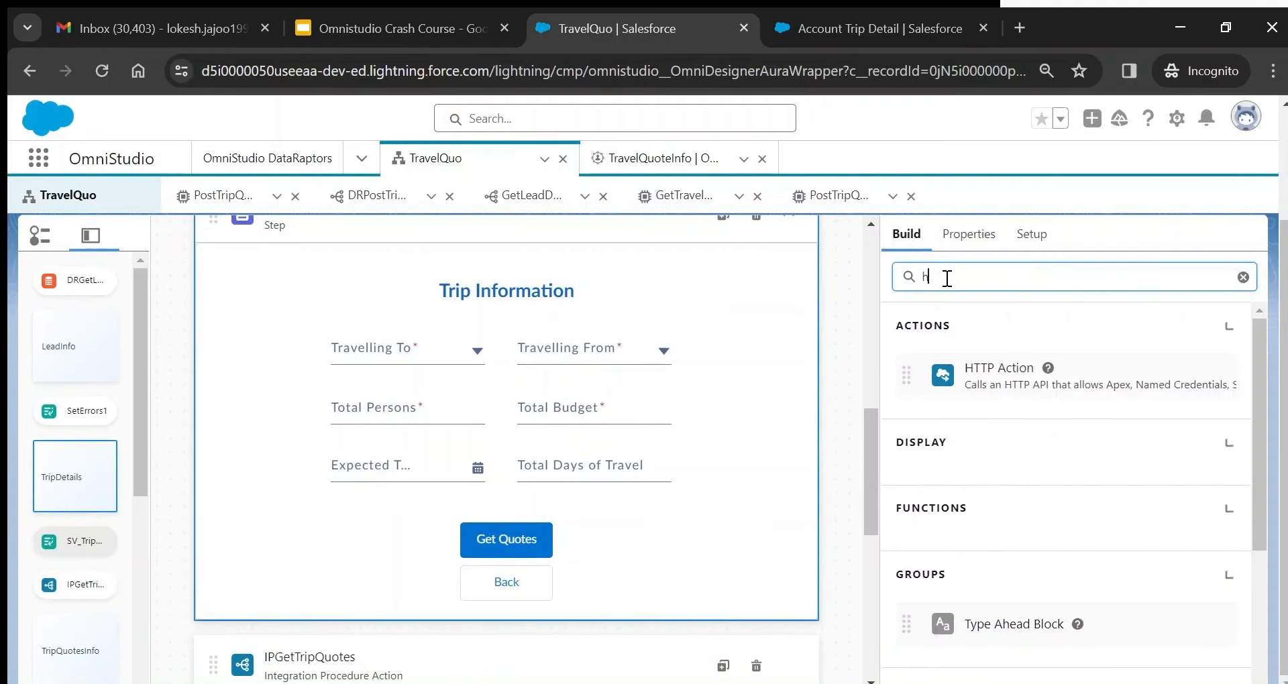
text(tt)
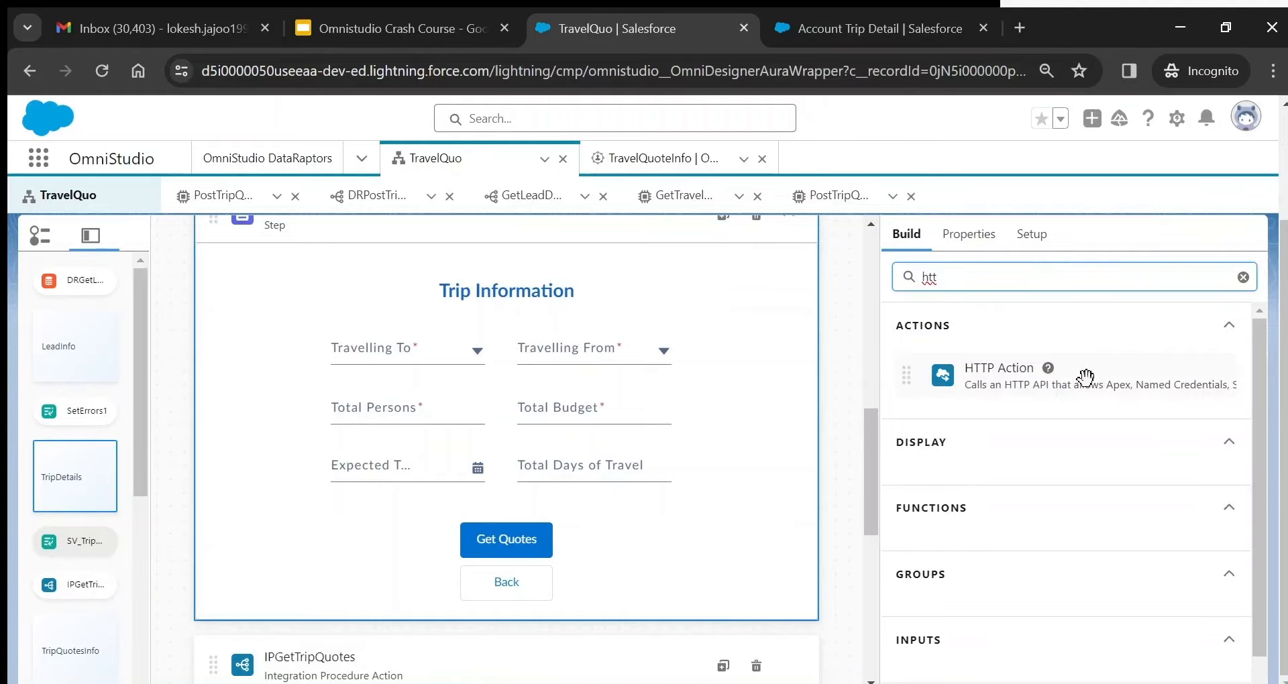
click(1243, 277)
drag(874, 432, 879, 506)
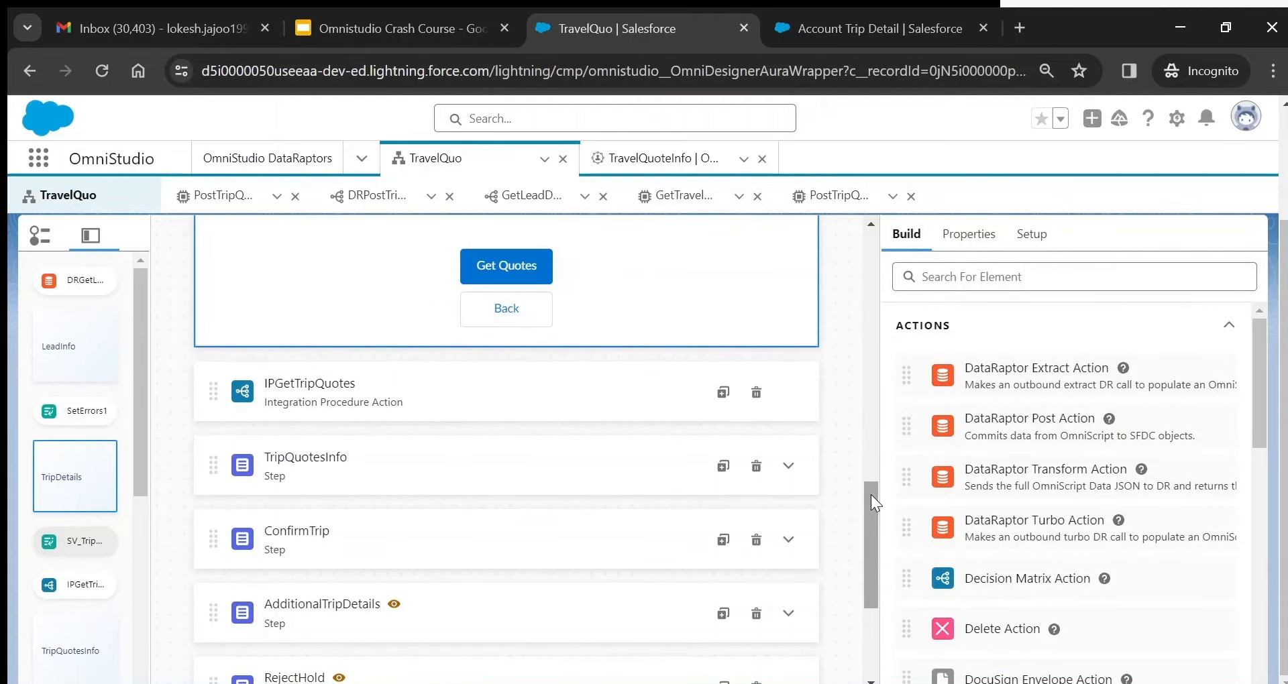
click(368, 387)
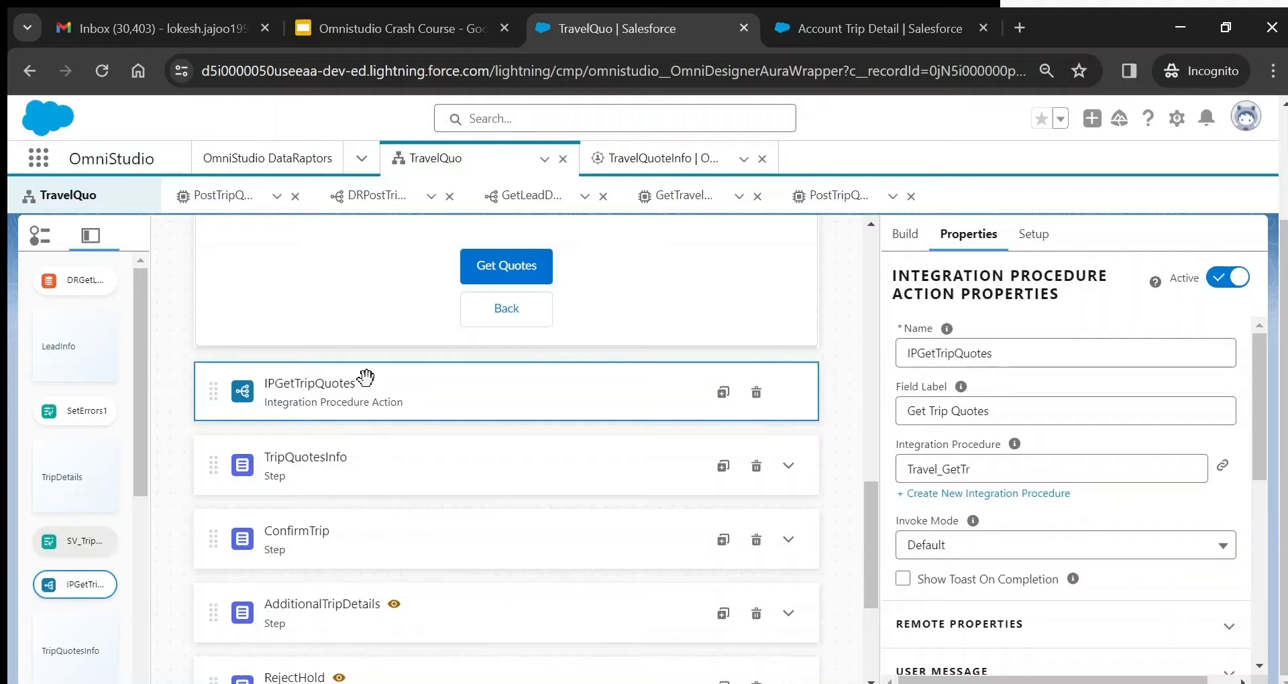
- Find the Integration Procedure Action by searching 'Inte', demonstrate placing it, then revisit IPGetTripQuotes properties
click(912, 240)
click(953, 277)
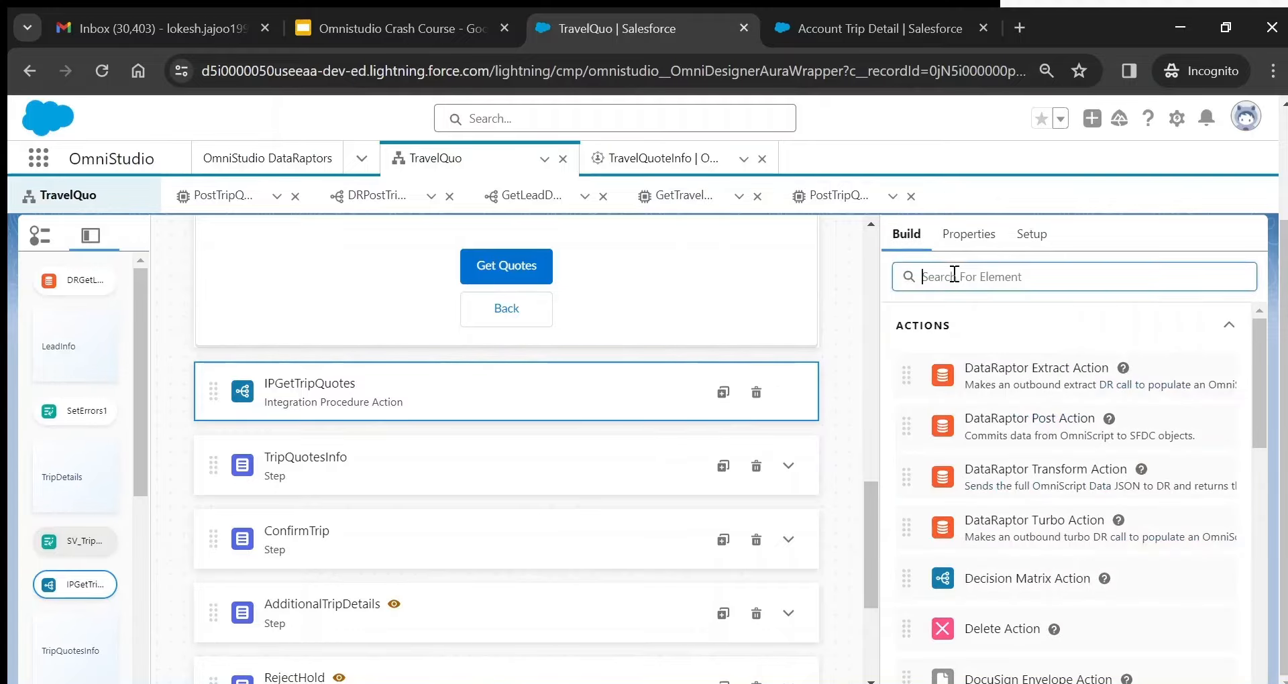
text(Int)
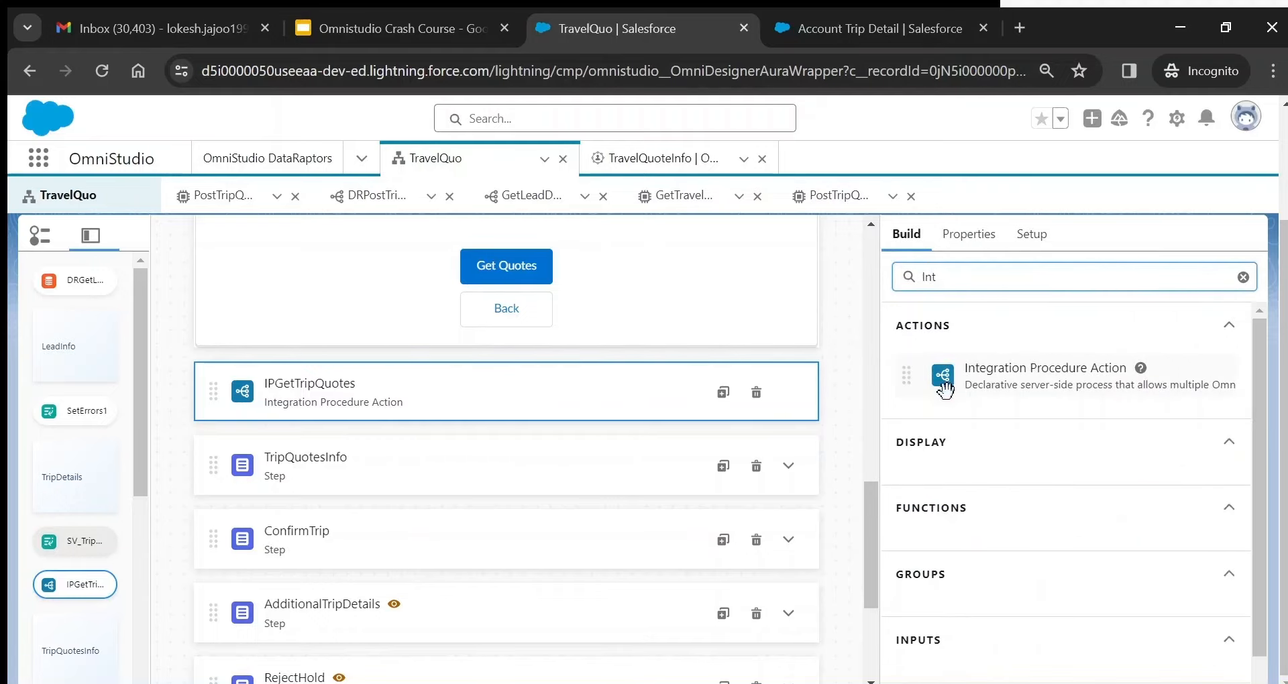
click(1208, 325)
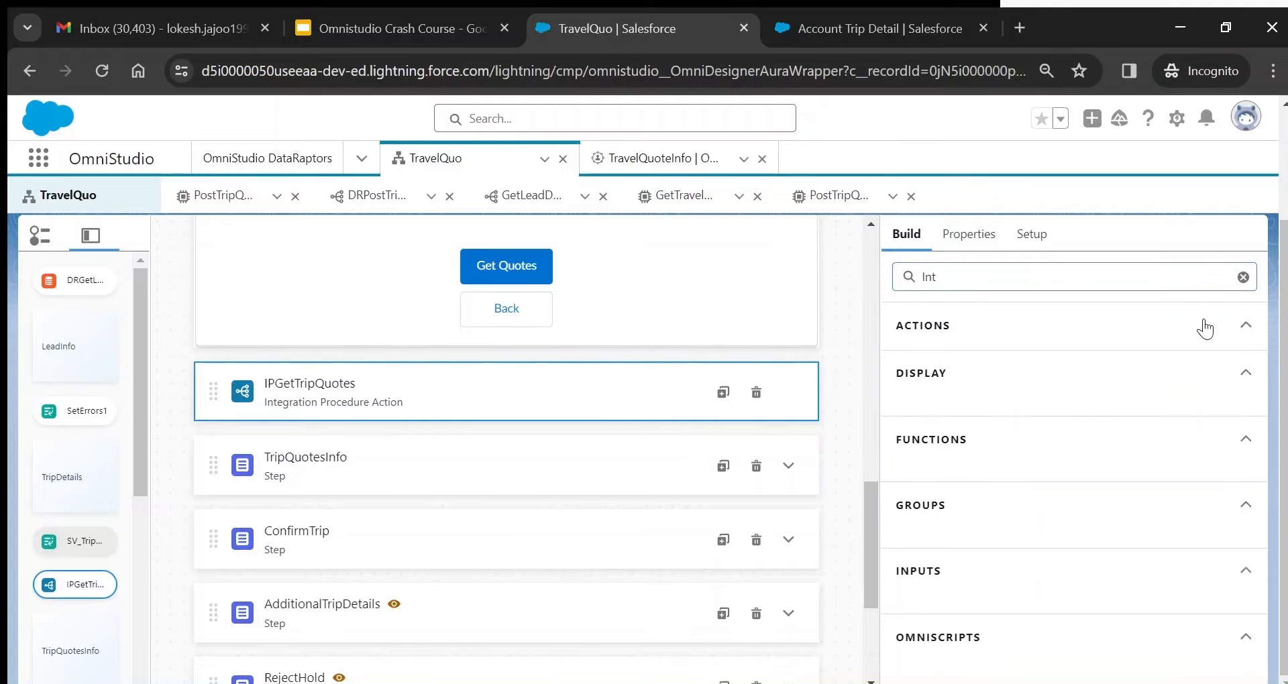
click(1109, 280)
text(e)
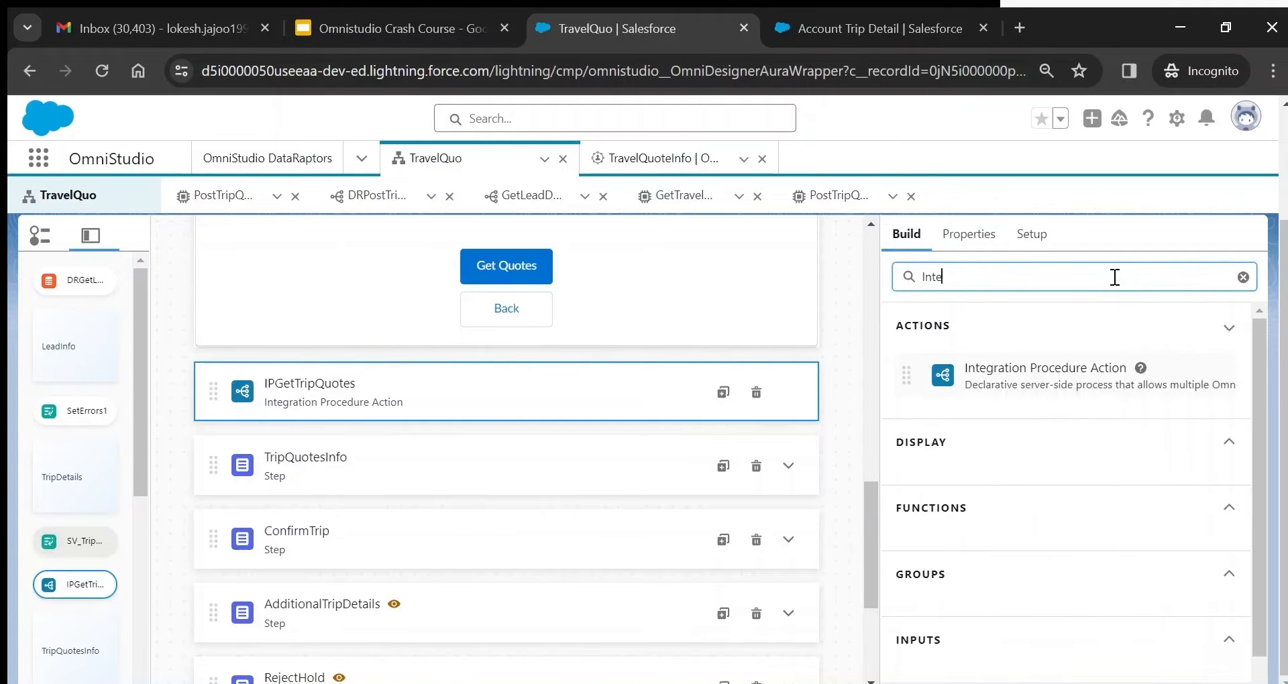
drag(953, 373, 850, 371)
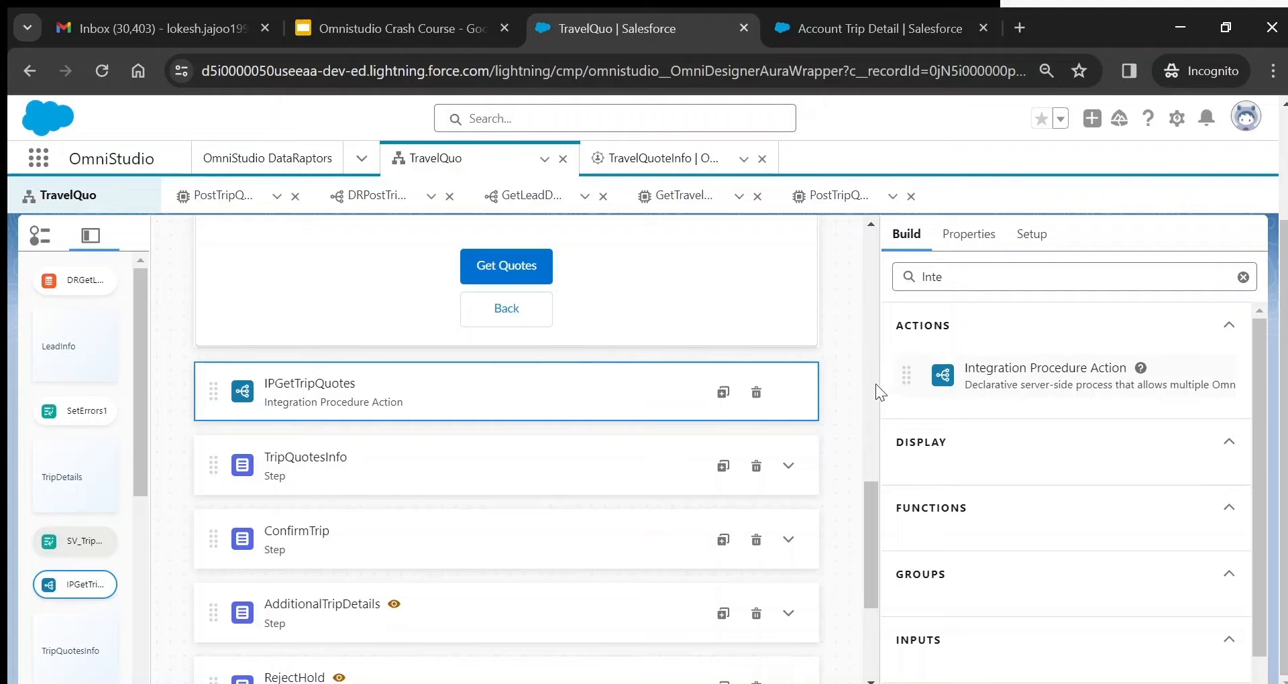
click(970, 247)
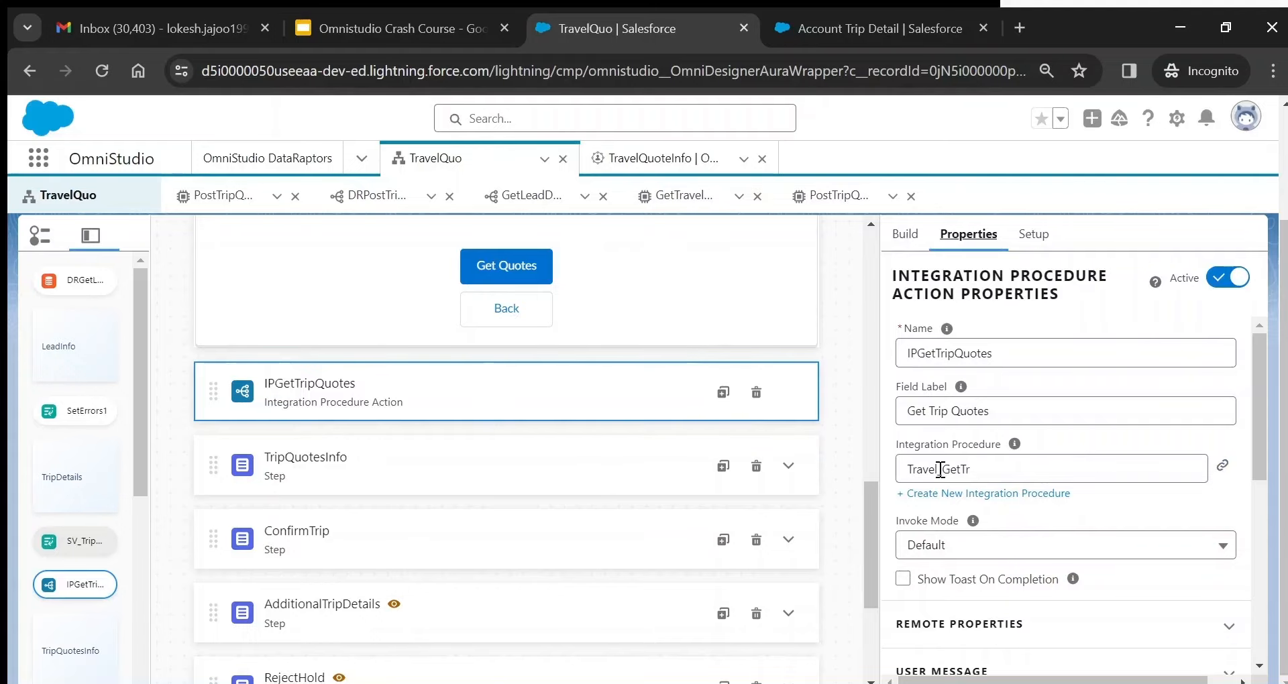
- Open the linked Travel_GetTr procedure, check Type Travel and SubType GetTr, then return to TravelQuo
click(1222, 466)
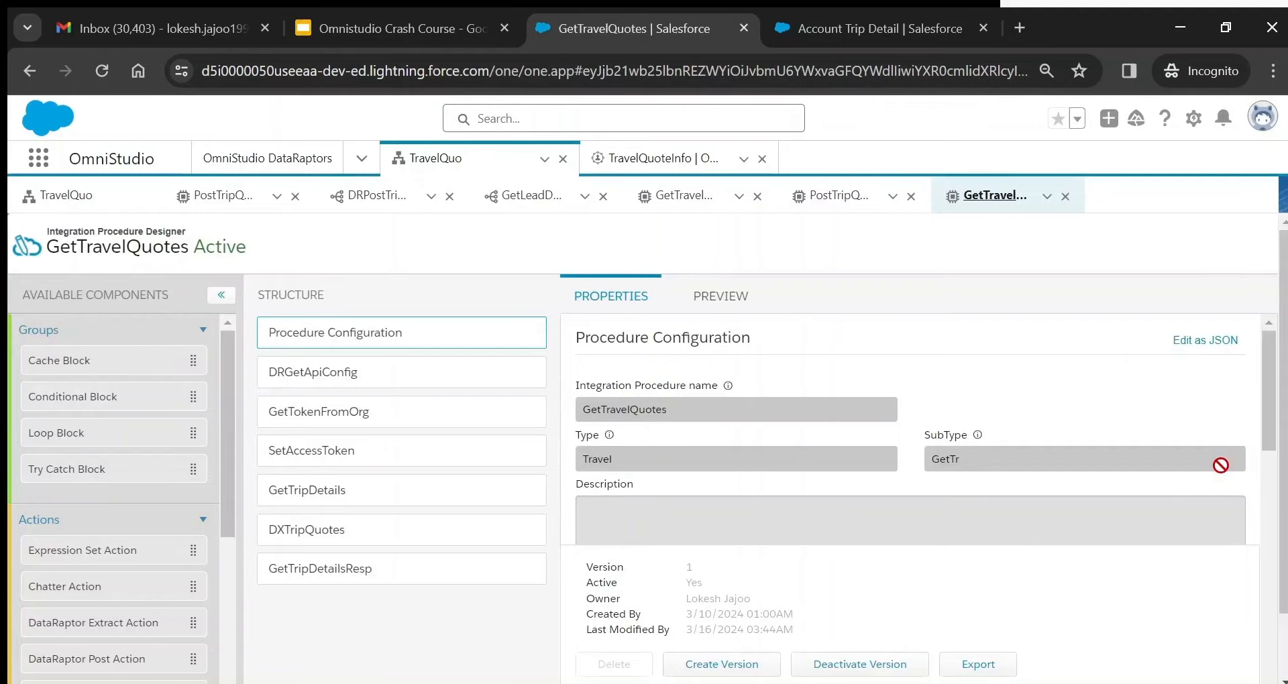
key(ctrl+plus)
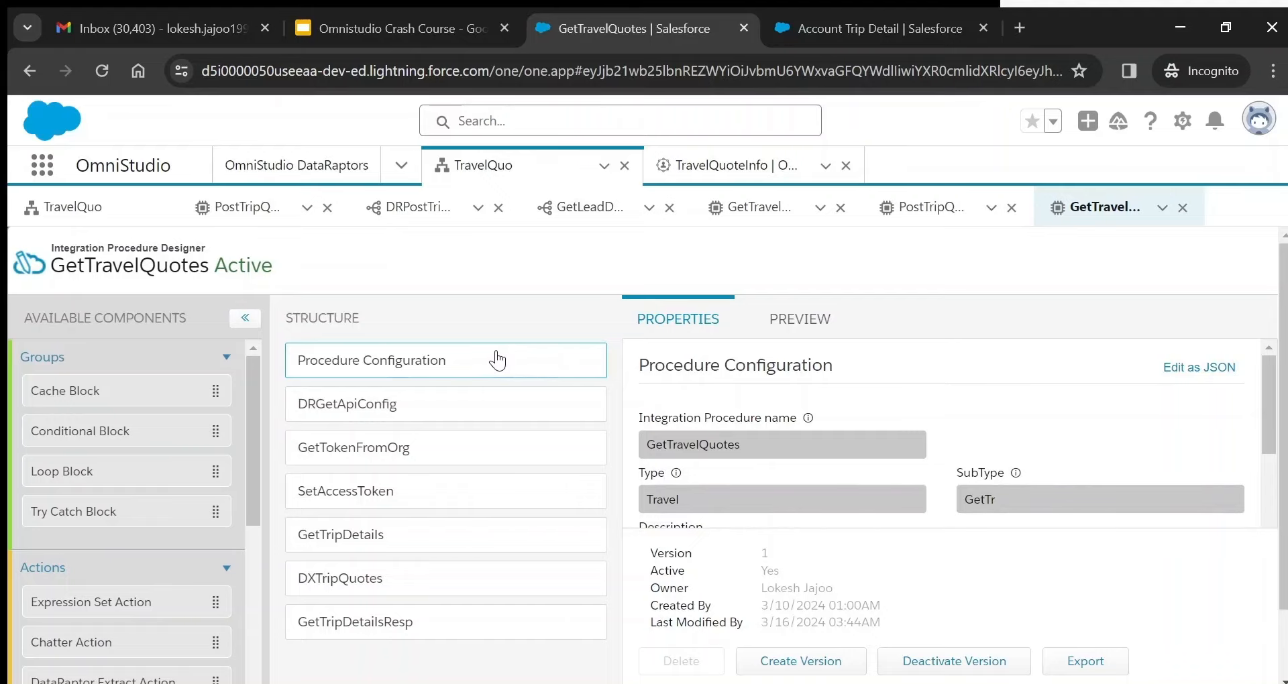
double_click(656, 499)
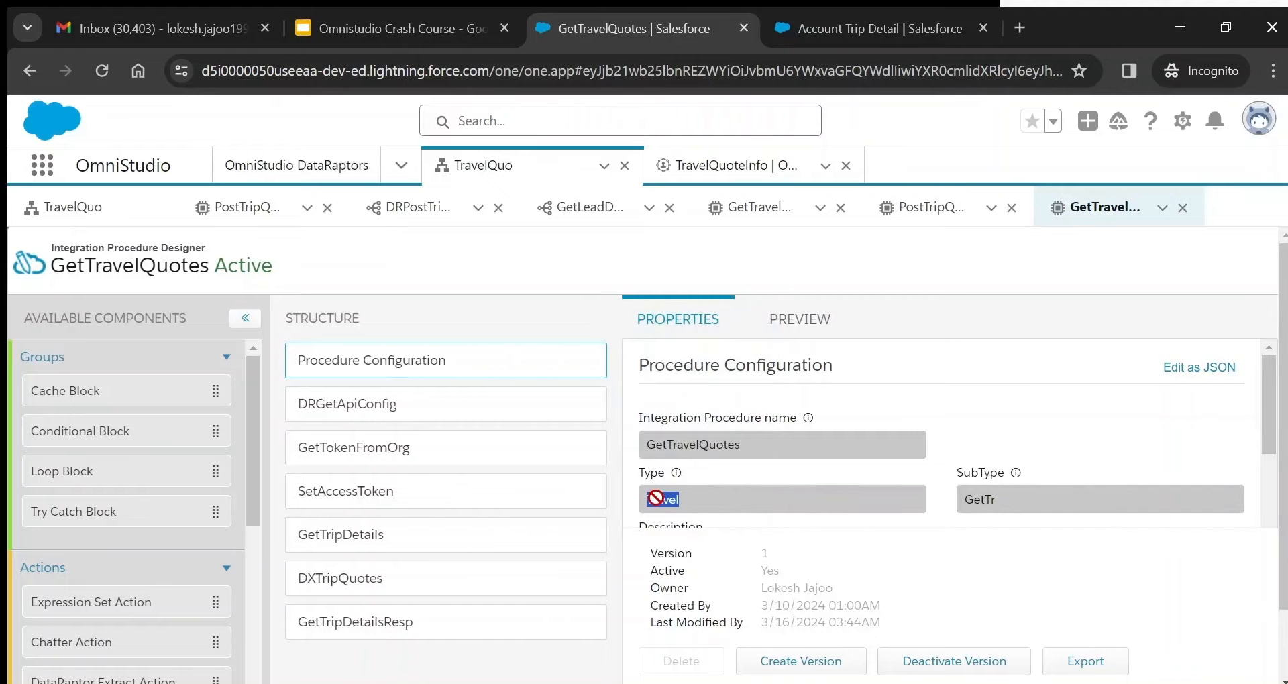
double_click(980, 499)
click(111, 218)
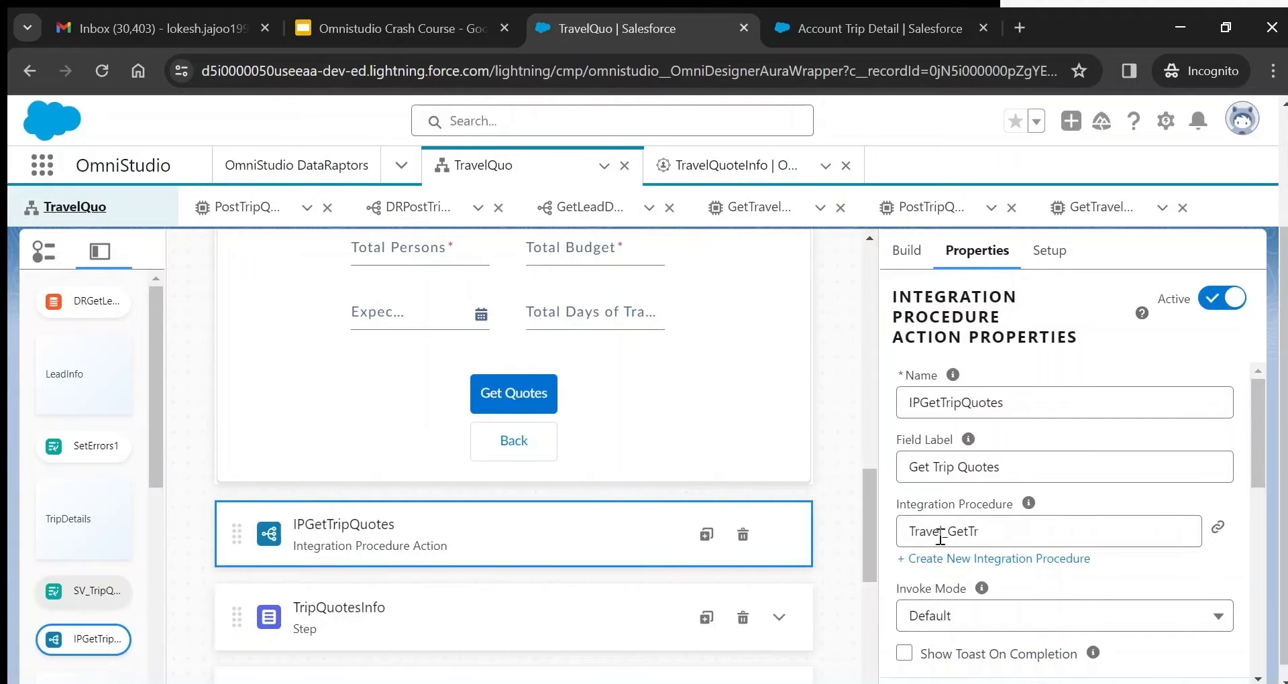
click(1010, 526)
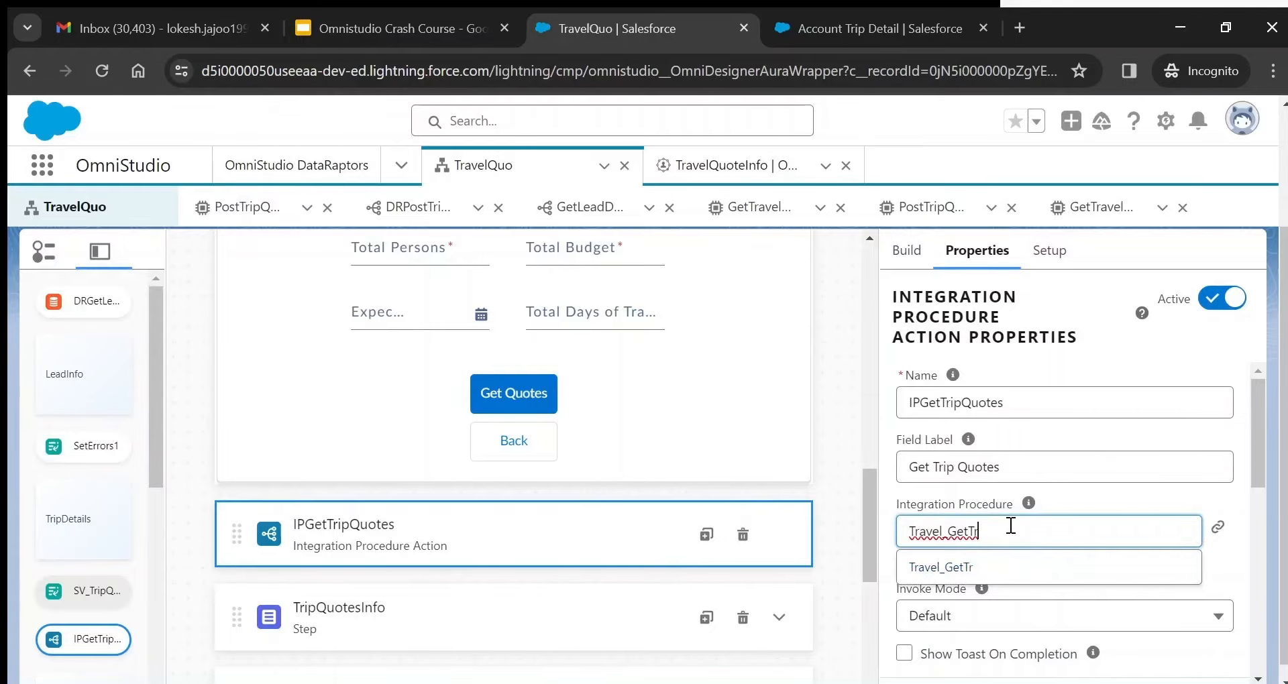
key(BackSpace)
text(r)
click(1091, 497)
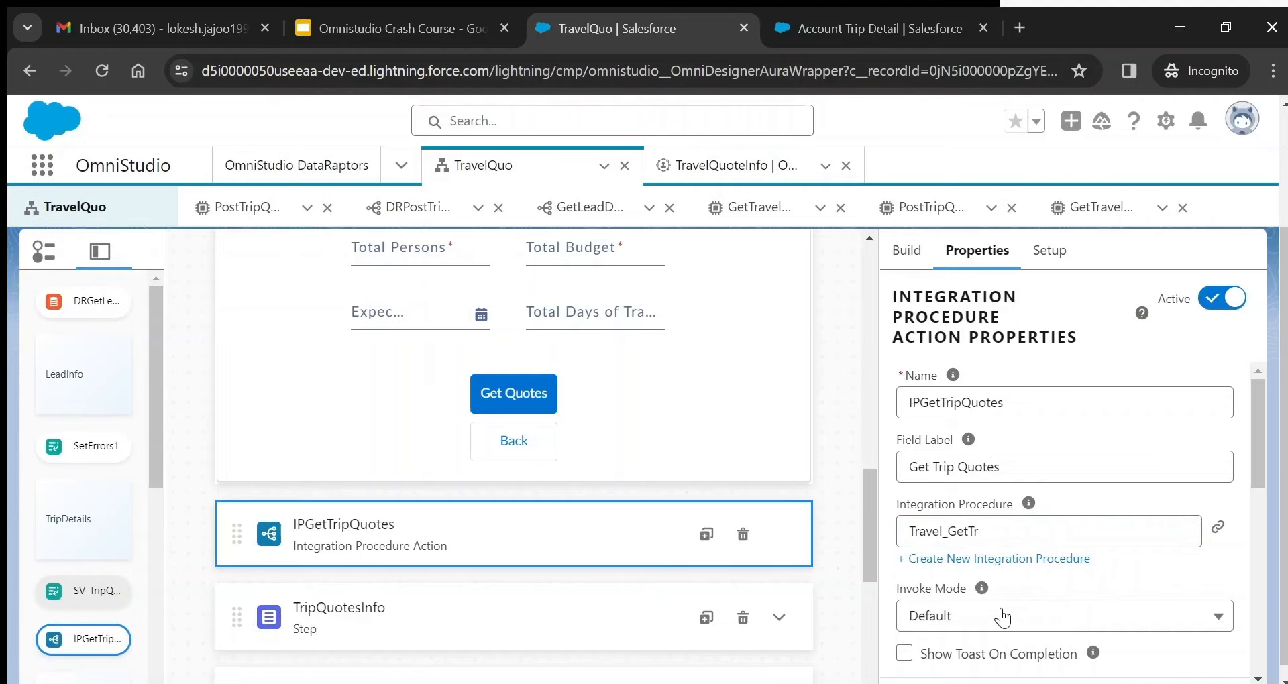
drag(1263, 441, 1260, 477)
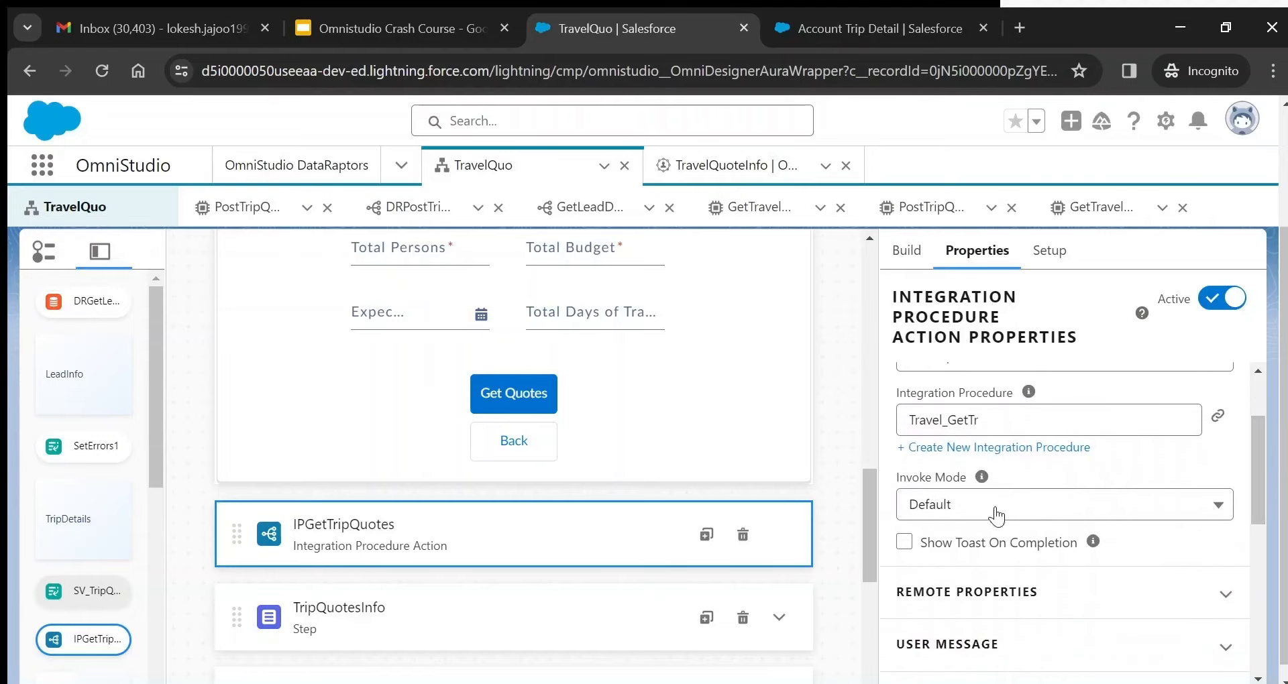
click(967, 516)
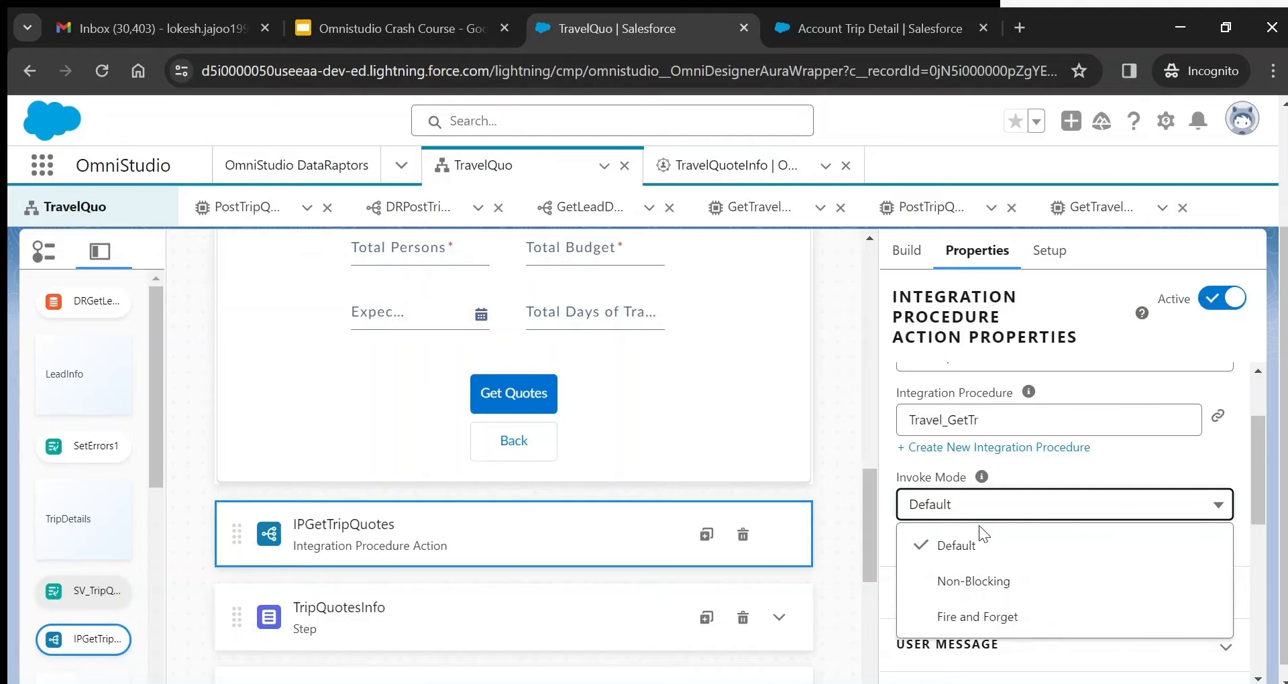
click(1128, 469)
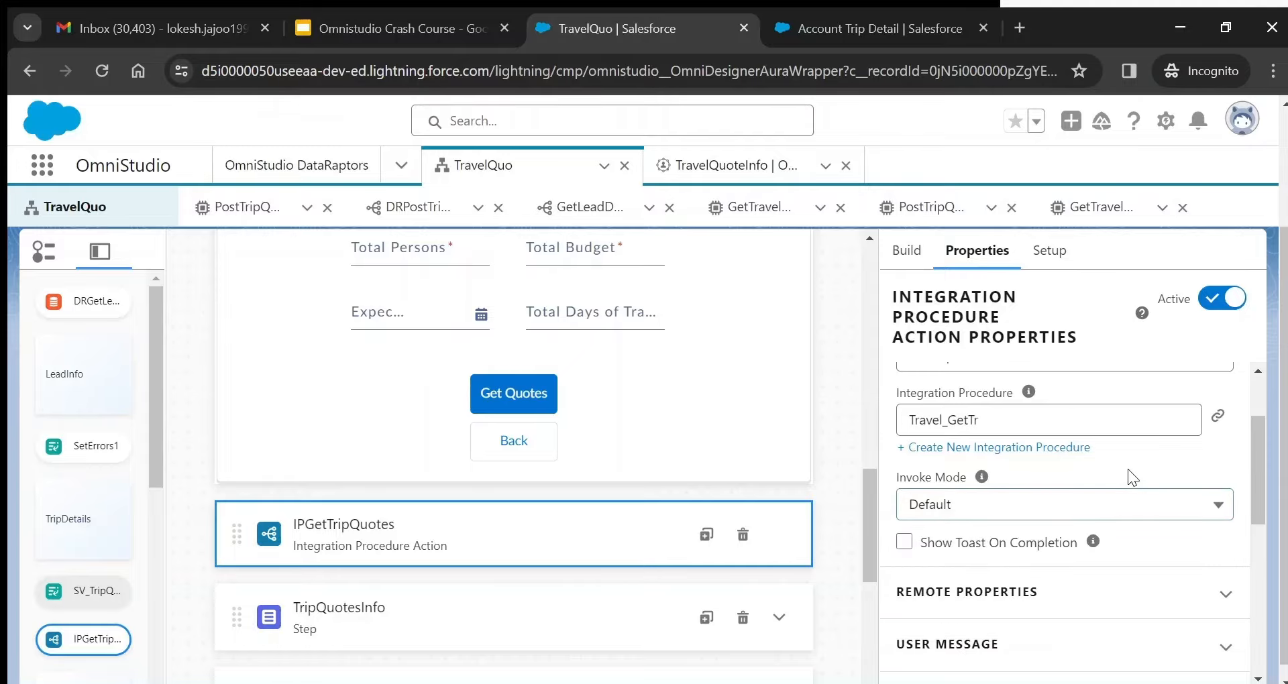
drag(1262, 469, 1257, 521)
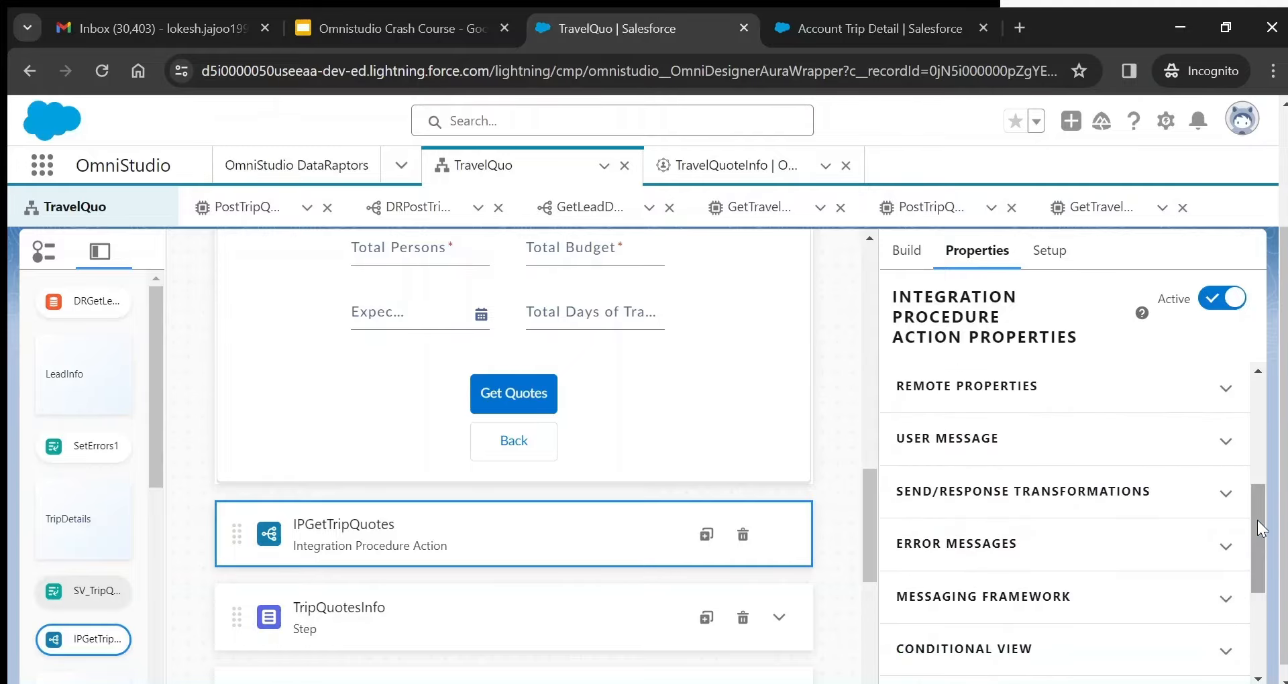
click(1101, 401)
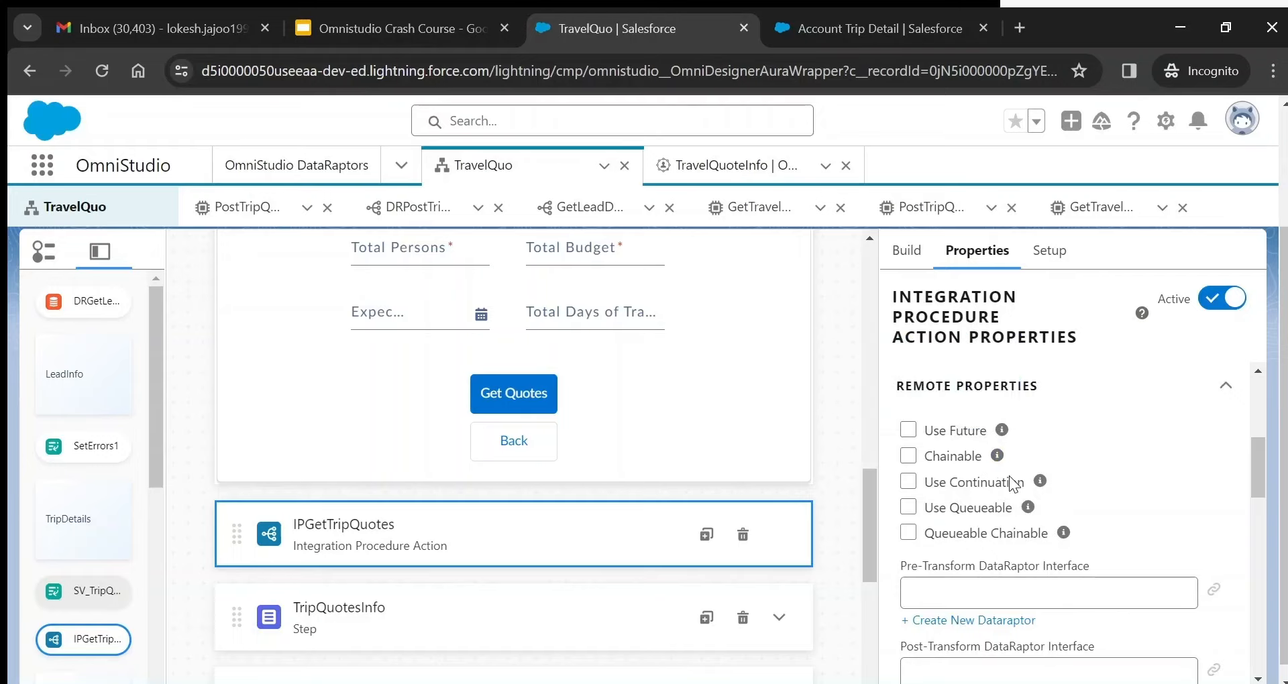
drag(1262, 468, 1268, 564)
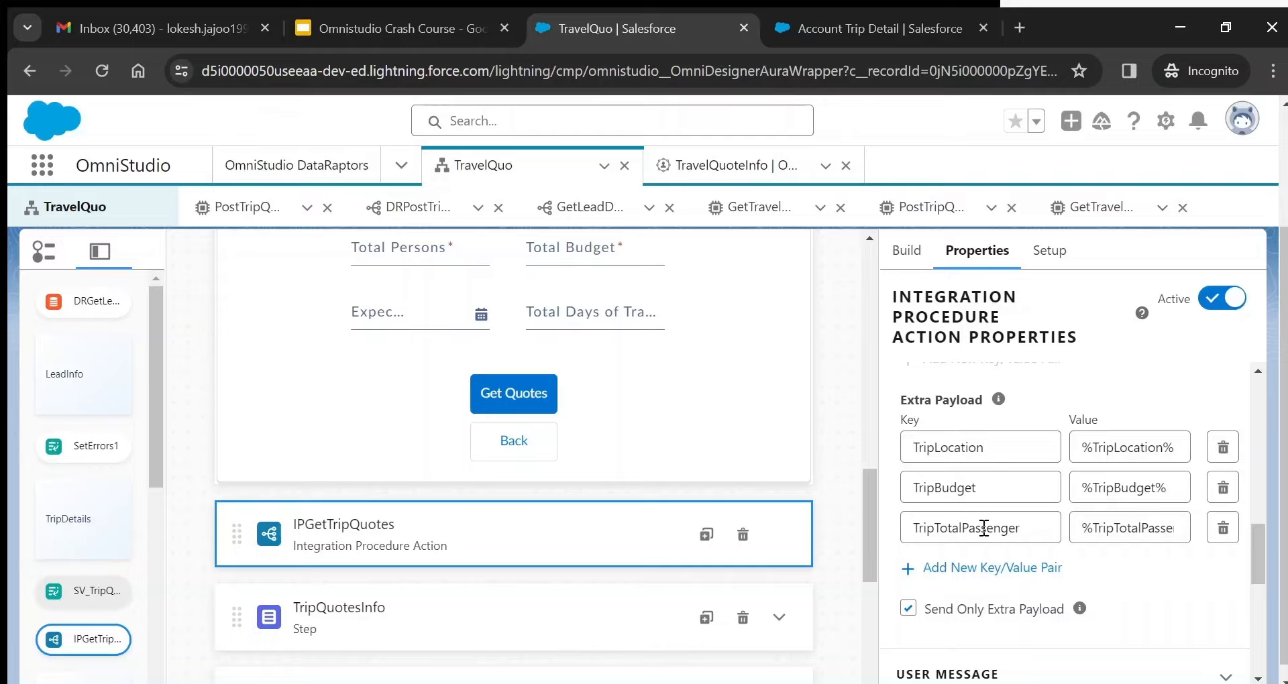
double_click(937, 447)
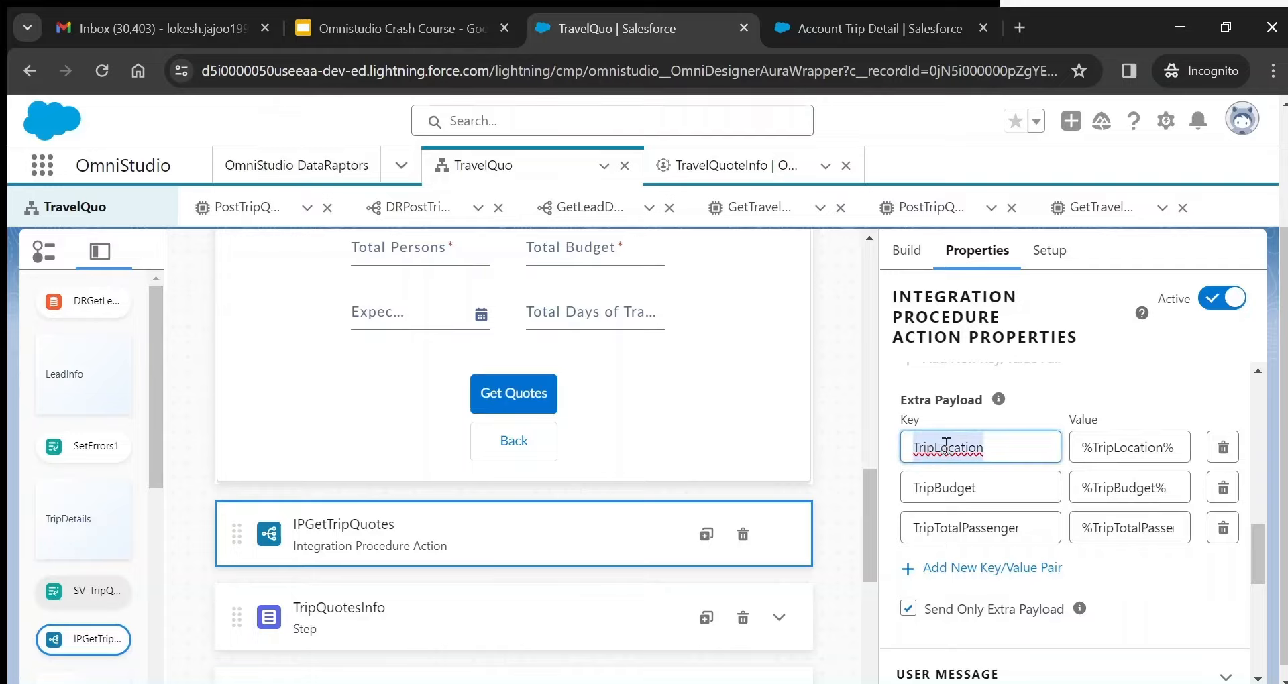
double_click(1139, 443)
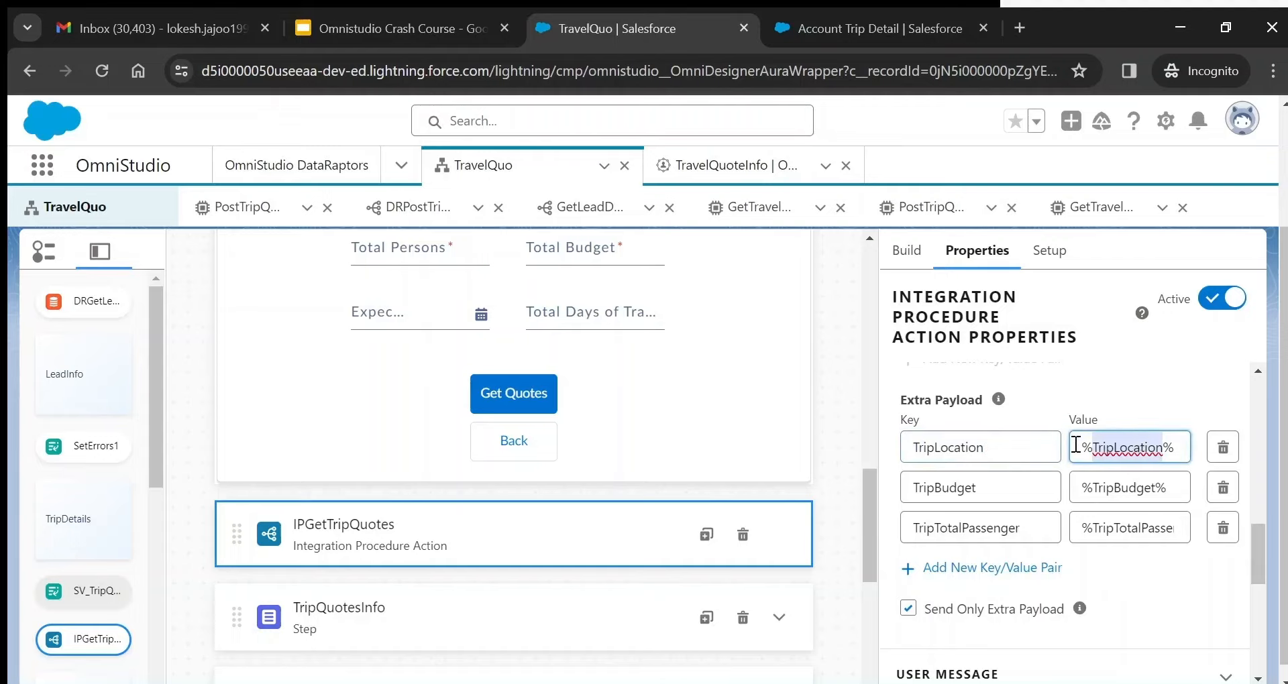
mouse_move(1080, 450)
mouse_down()
mouse_move(1173, 448)
mouse_move(1092, 448)
mouse_up()
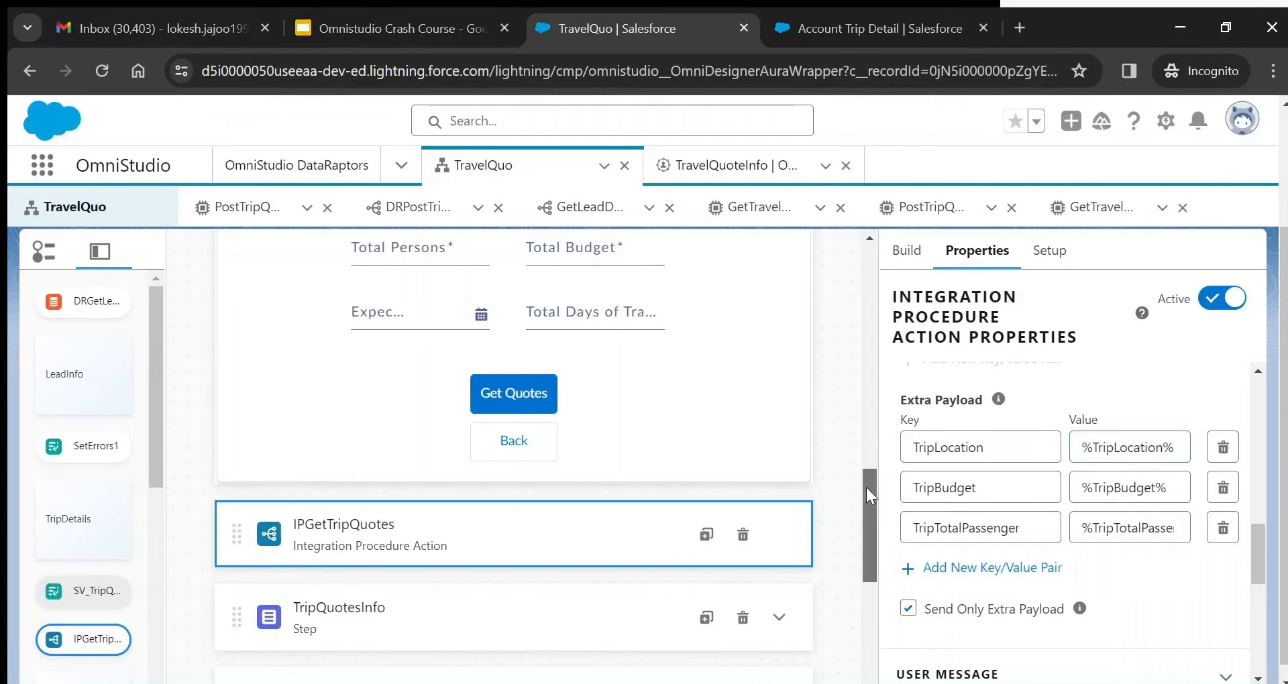
drag(867, 488, 862, 420)
click(441, 490)
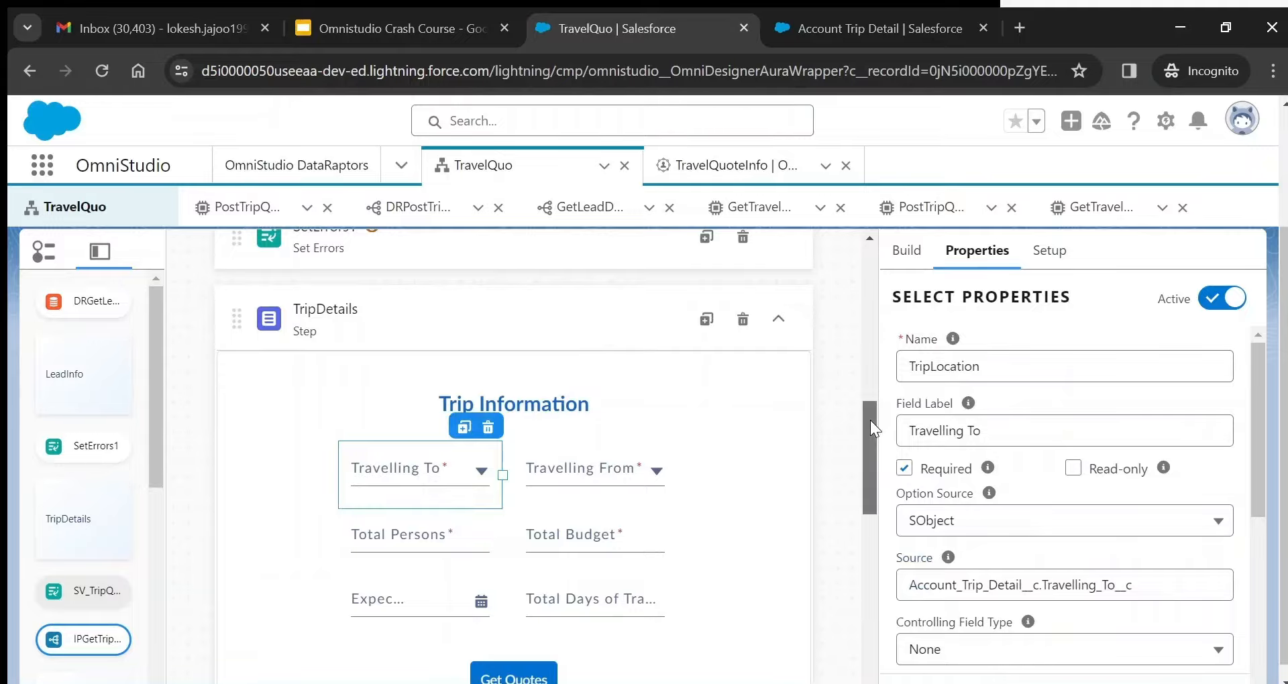
drag(871, 420, 882, 522)
click(636, 394)
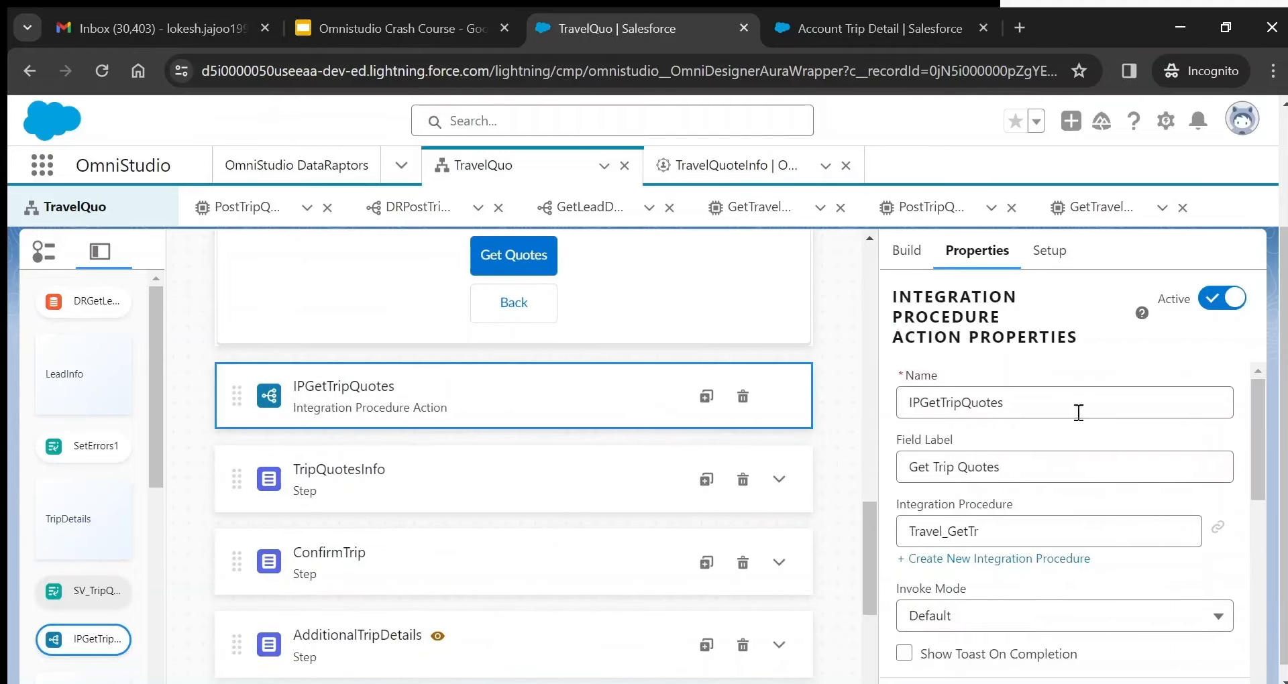
drag(1259, 405, 1277, 608)
scroll(1066, 524, up, 2)
scroll(1067, 523, up, 2)
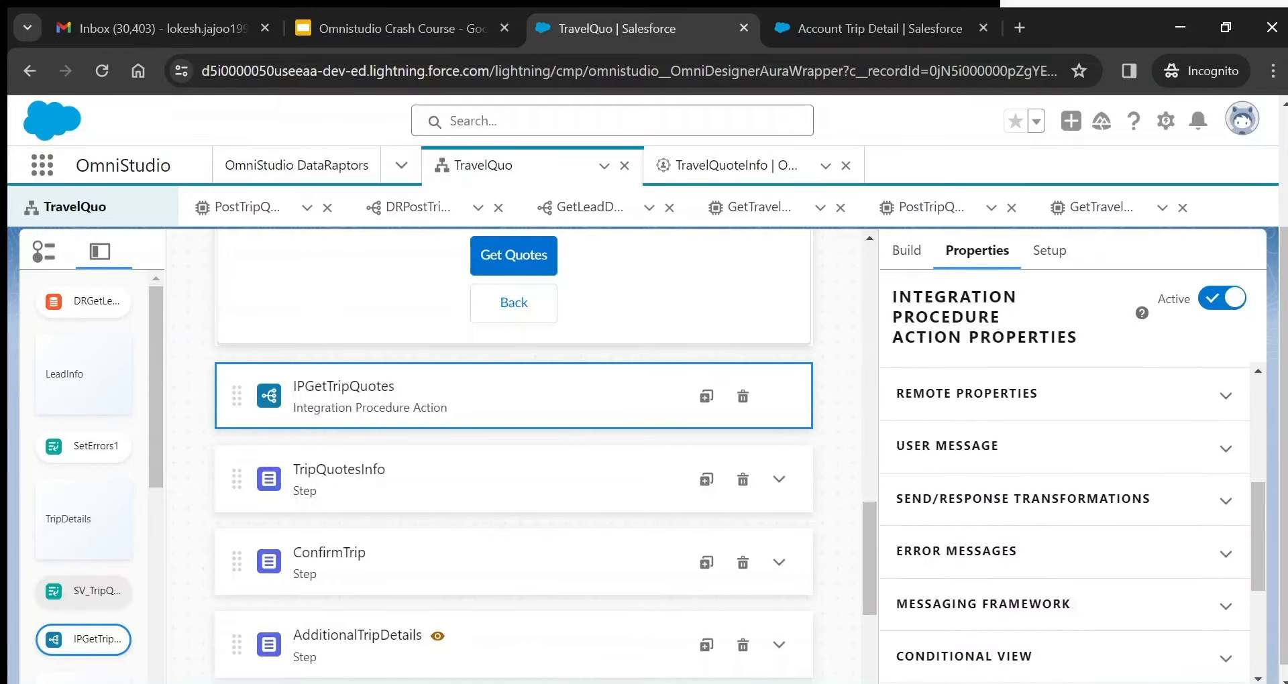
click(1226, 393)
scroll(1066, 523, down, 1)
scroll(1117, 488, down, 5)
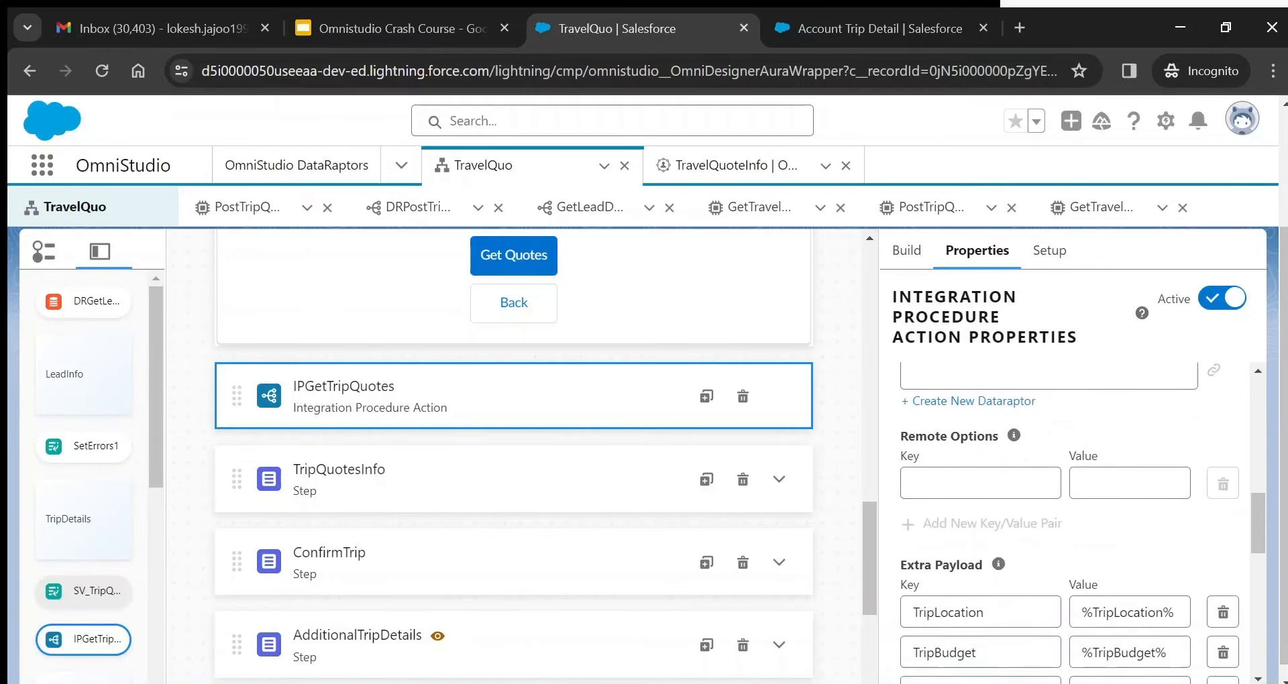
double_click(1118, 488)
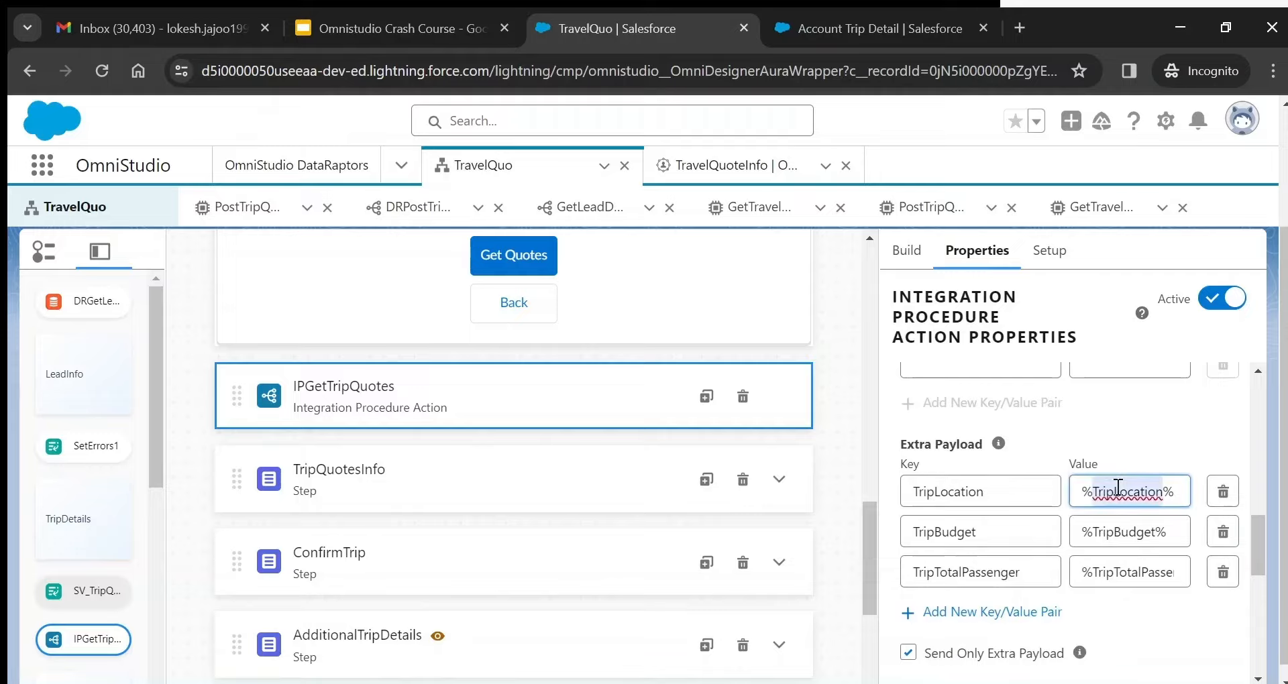
double_click(1121, 531)
double_click(1128, 565)
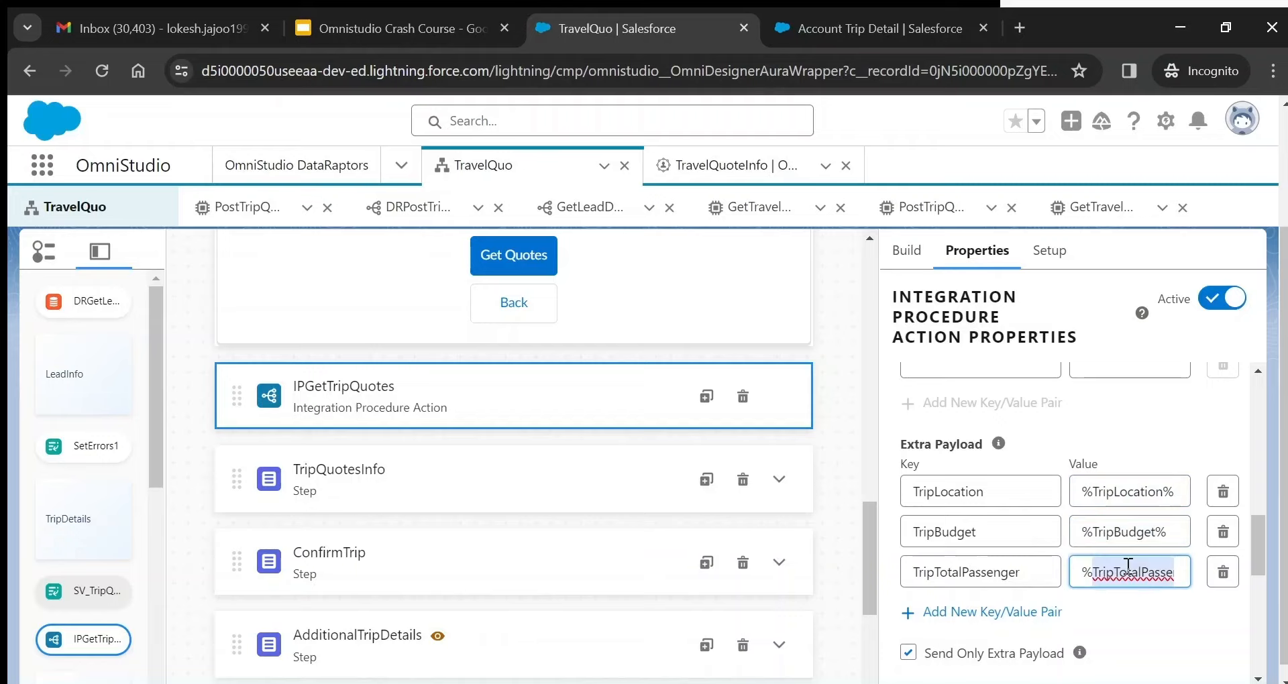
drag(1260, 531, 1257, 492)
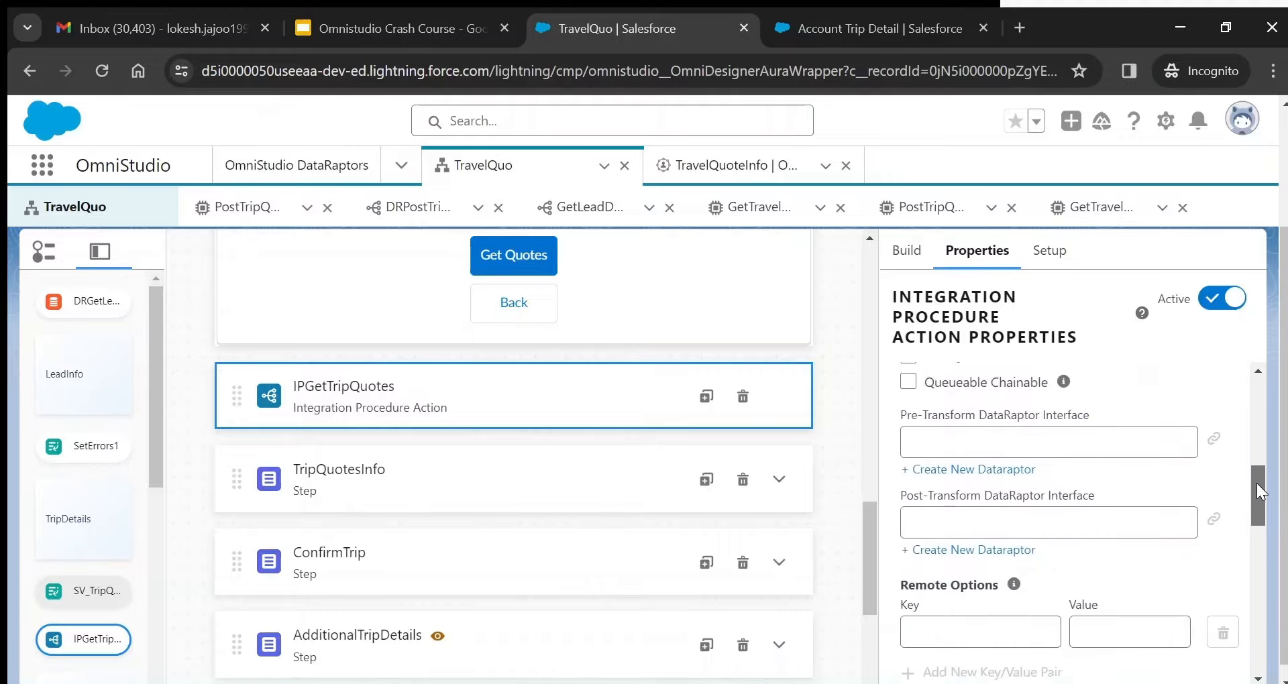
scroll(1258, 493, down, 5)
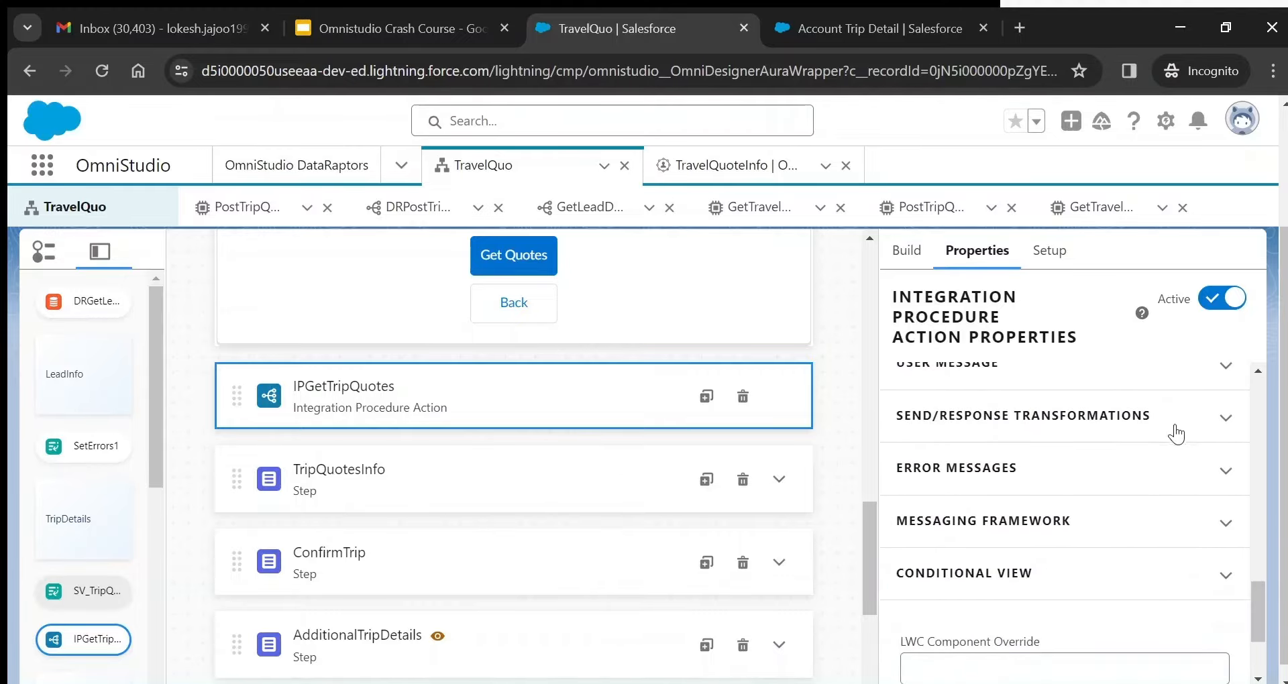
- Expand Send/Response Transformations and review the empty Send JSON Path, Response JSON Path and Response JSON Node
click(1176, 435)
mouse_move(1260, 582)
mouse_down()
mouse_move(1261, 594)
mouse_move(1259, 561)
mouse_move(1260, 594)
mouse_up()
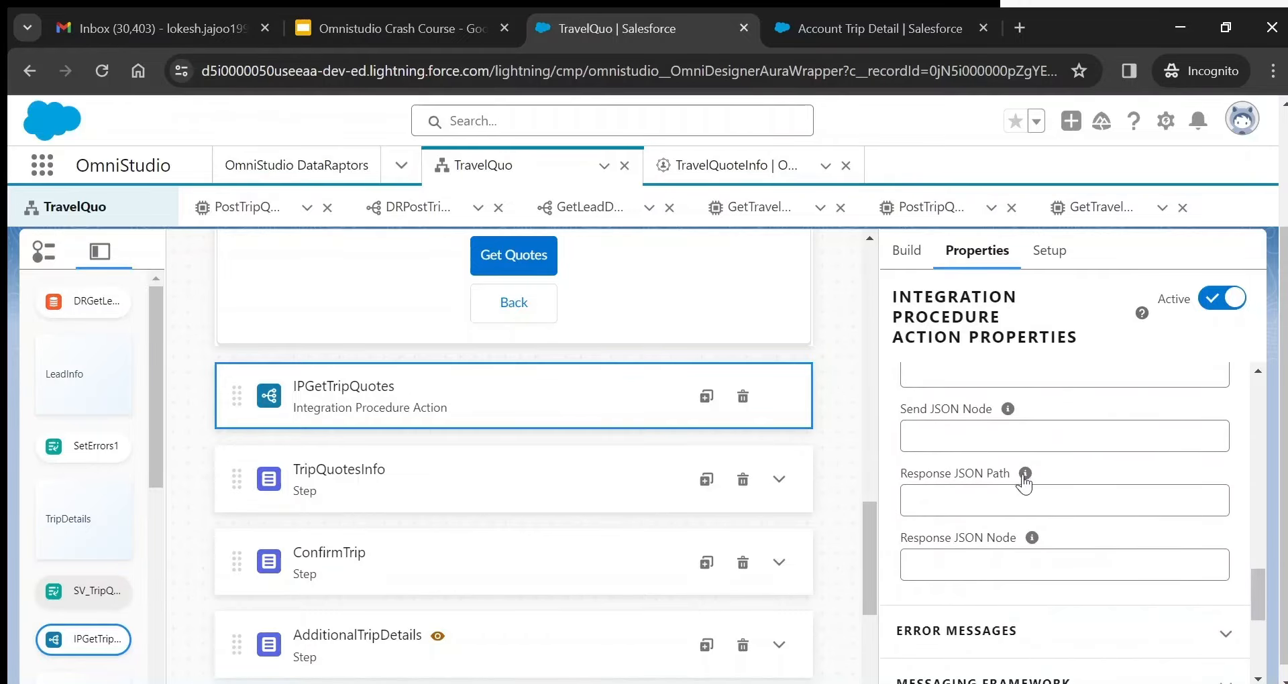
mouse_move(1027, 478)
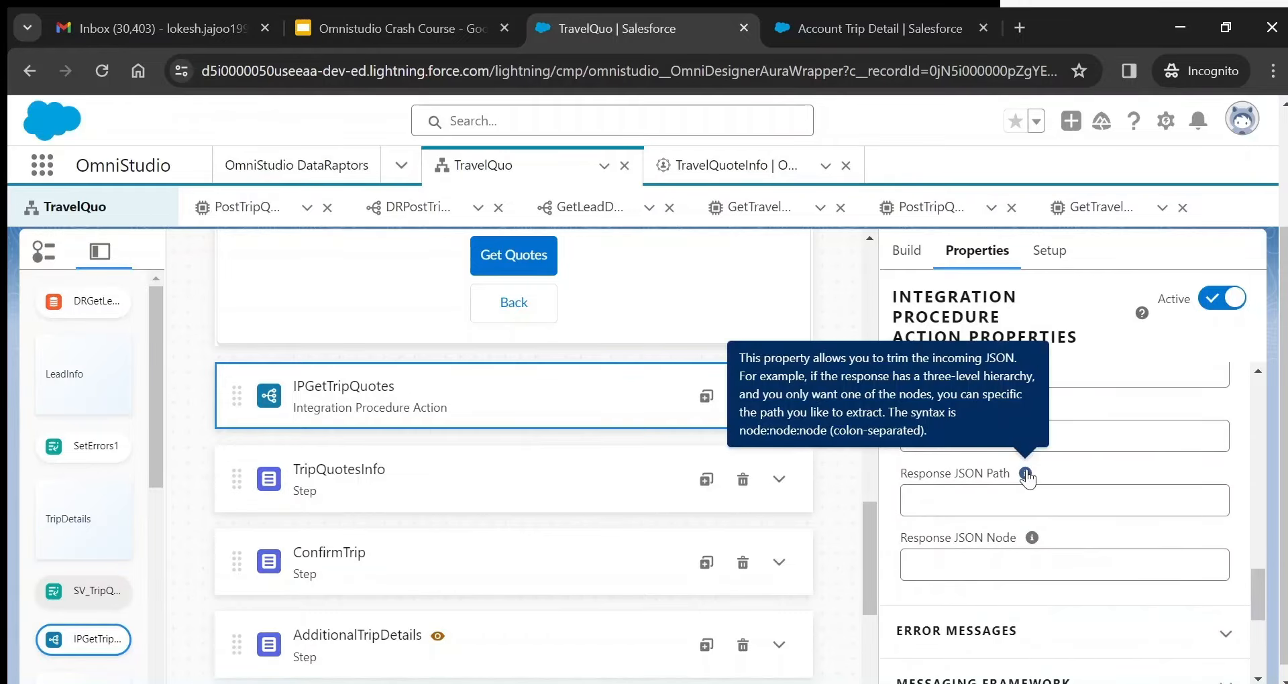
mouse_move(1033, 540)
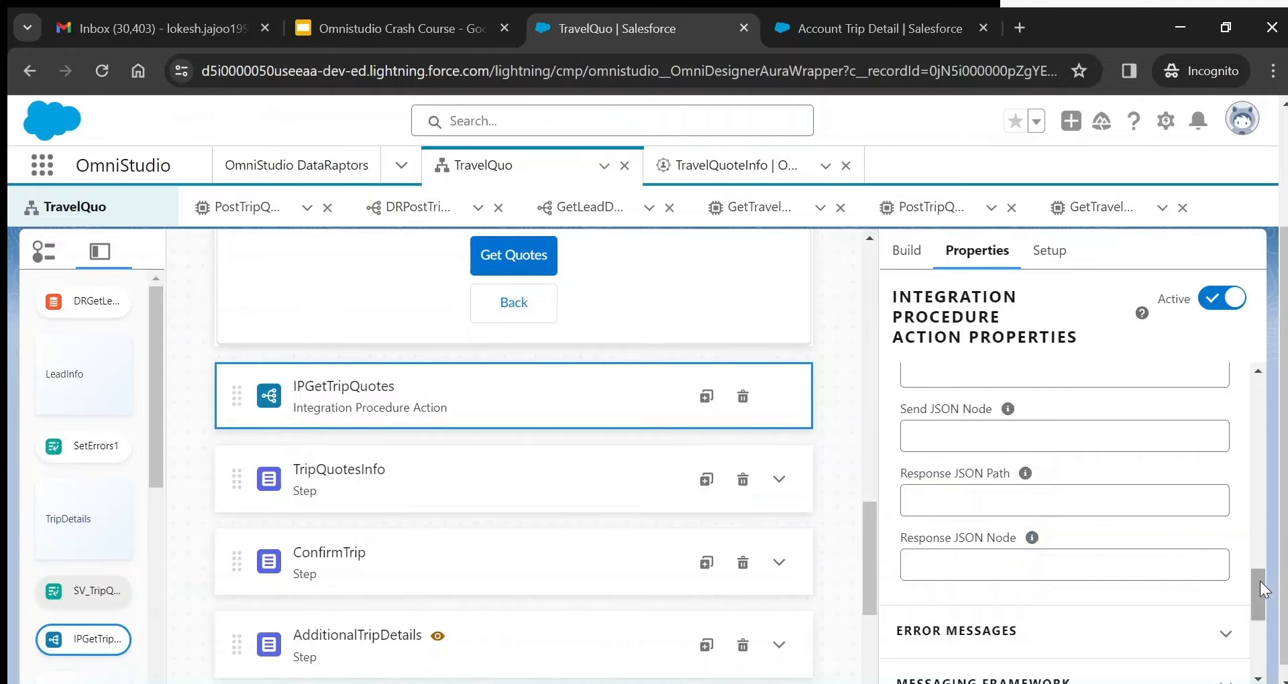
scroll(1114, 529, up, 2)
mouse_move(1004, 505)
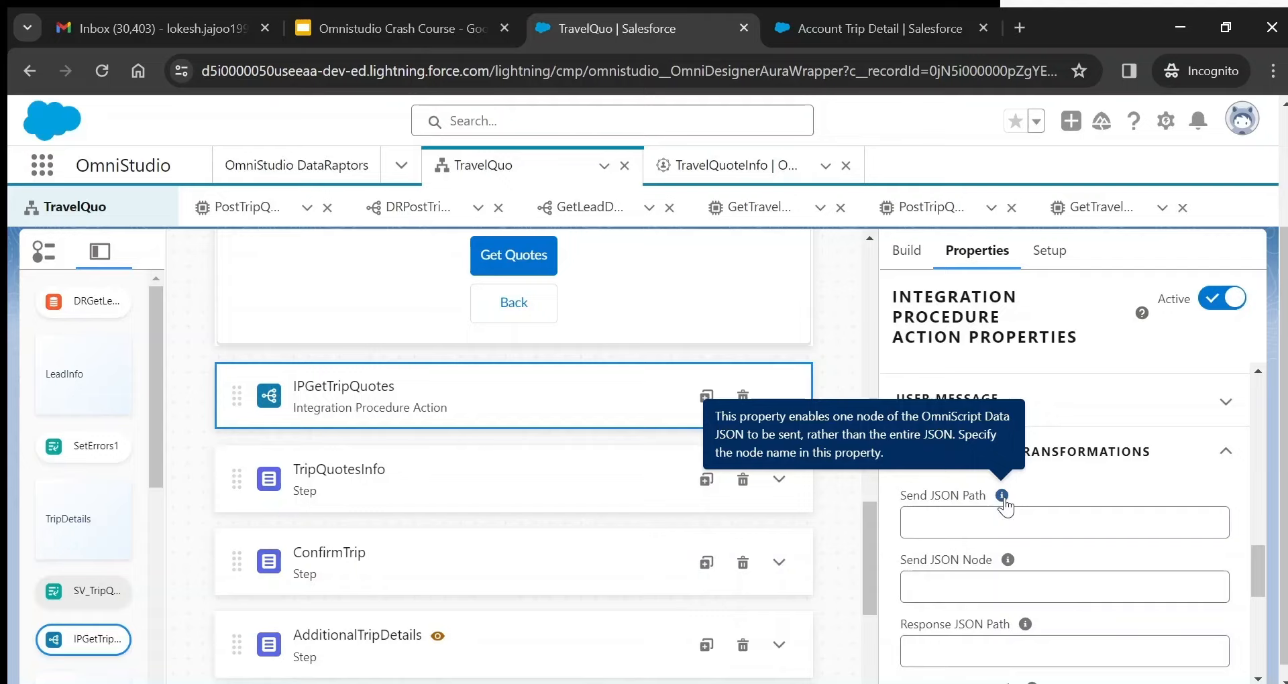
mouse_move(1254, 560)
mouse_down()
mouse_move(1262, 503)
mouse_move(1266, 556)
mouse_up()
scroll(1262, 503, down, 1)
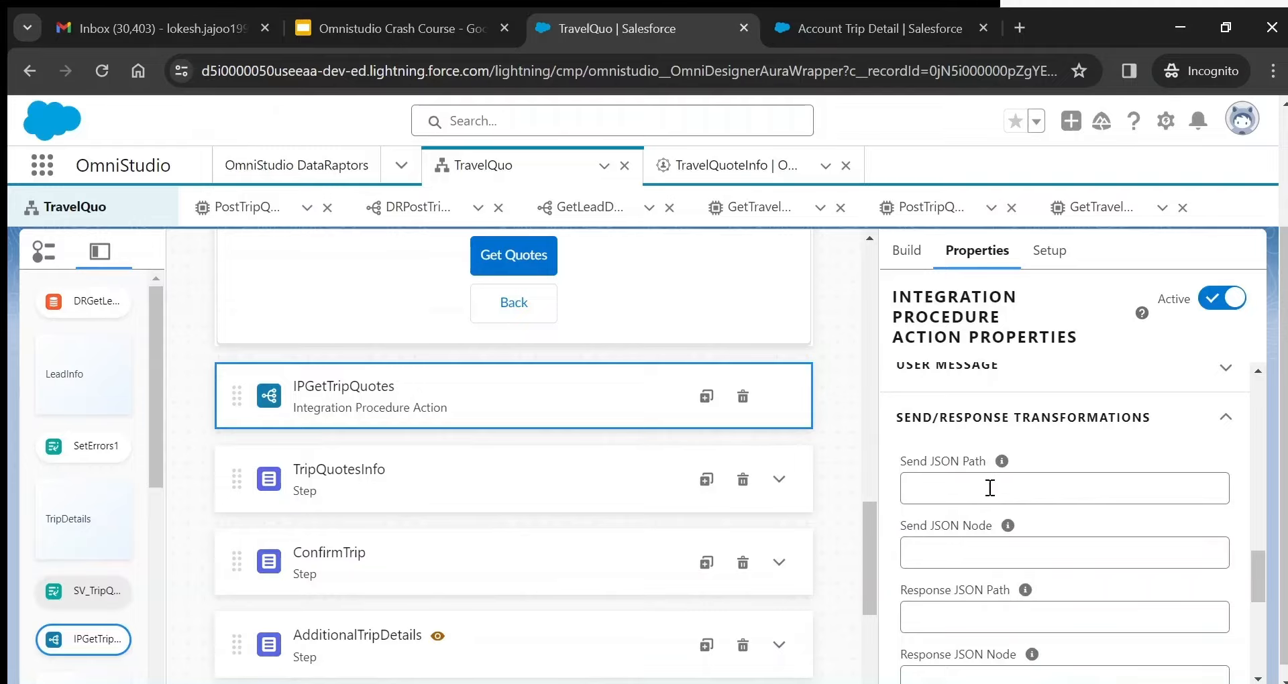
- Open GetTravelQuotes and inspect the DRGetApiConfig step and the version 1 procedure configuration
click(1090, 213)
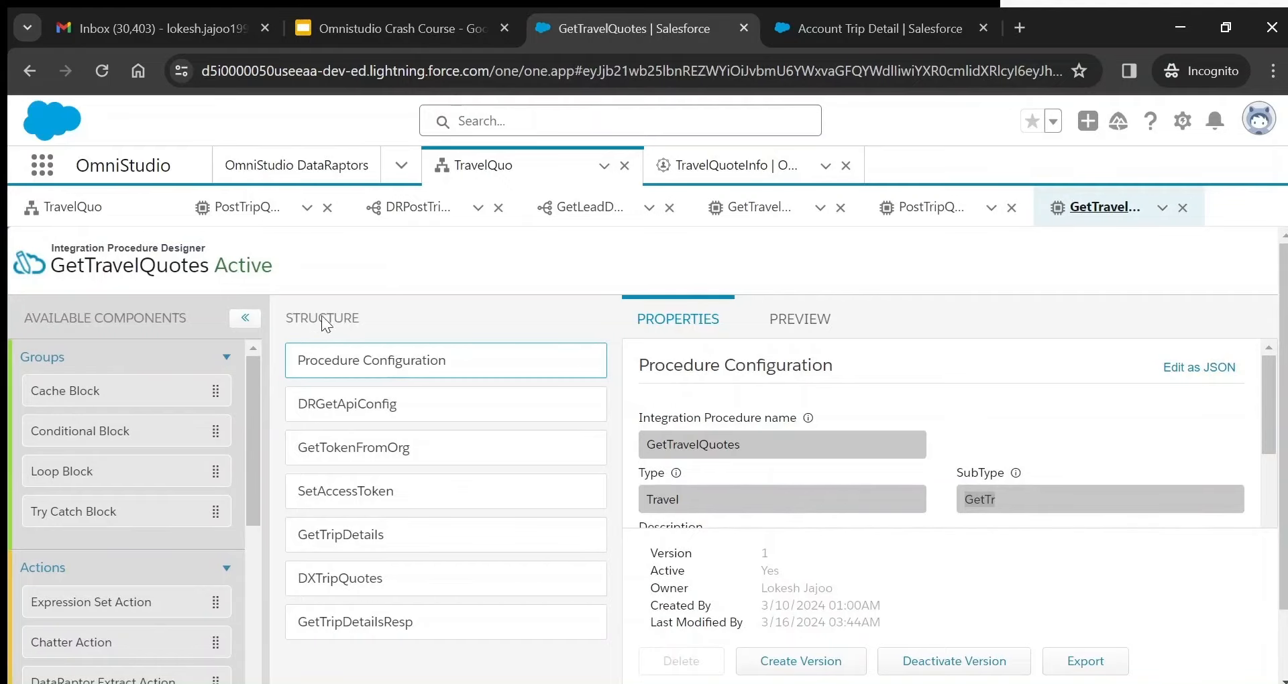
click(348, 414)
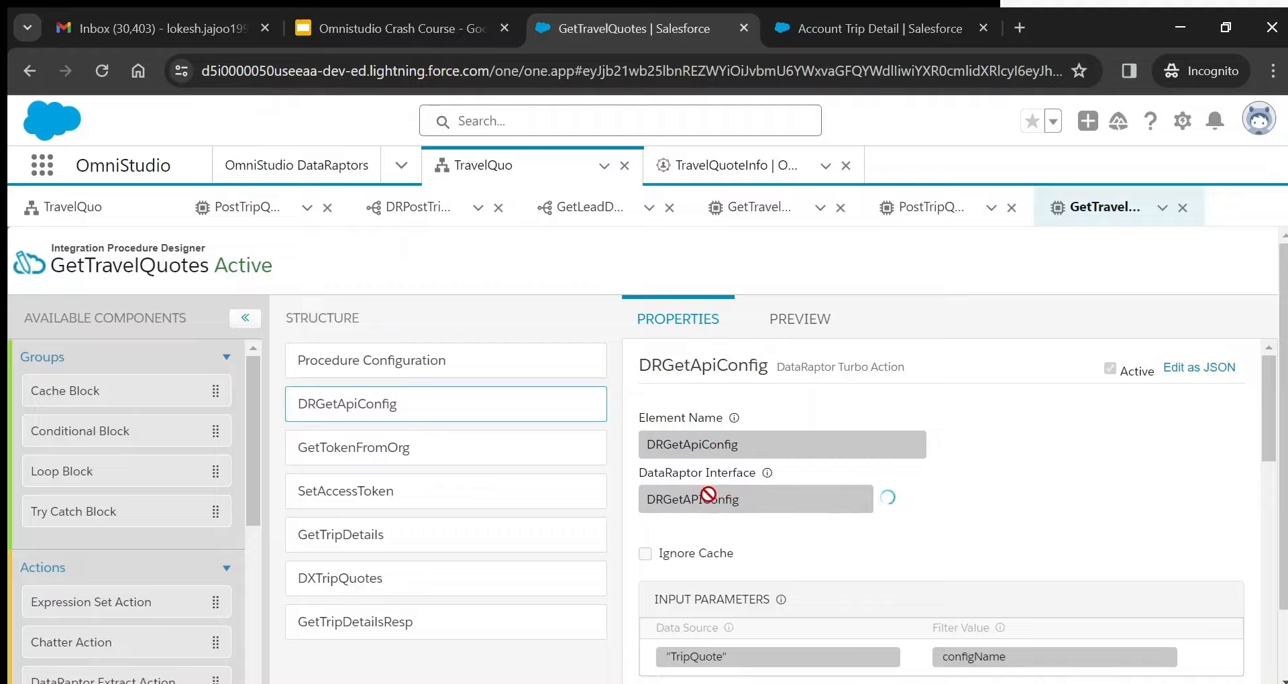
drag(250, 421, 264, 509)
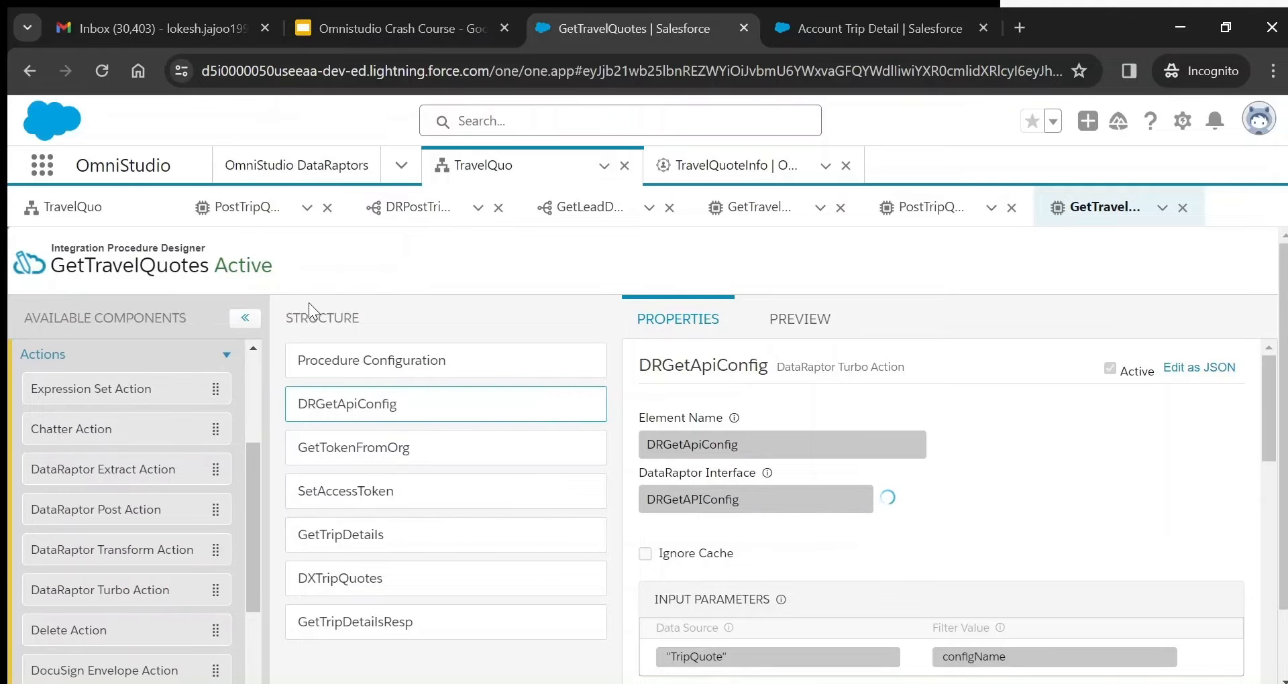
click(438, 363)
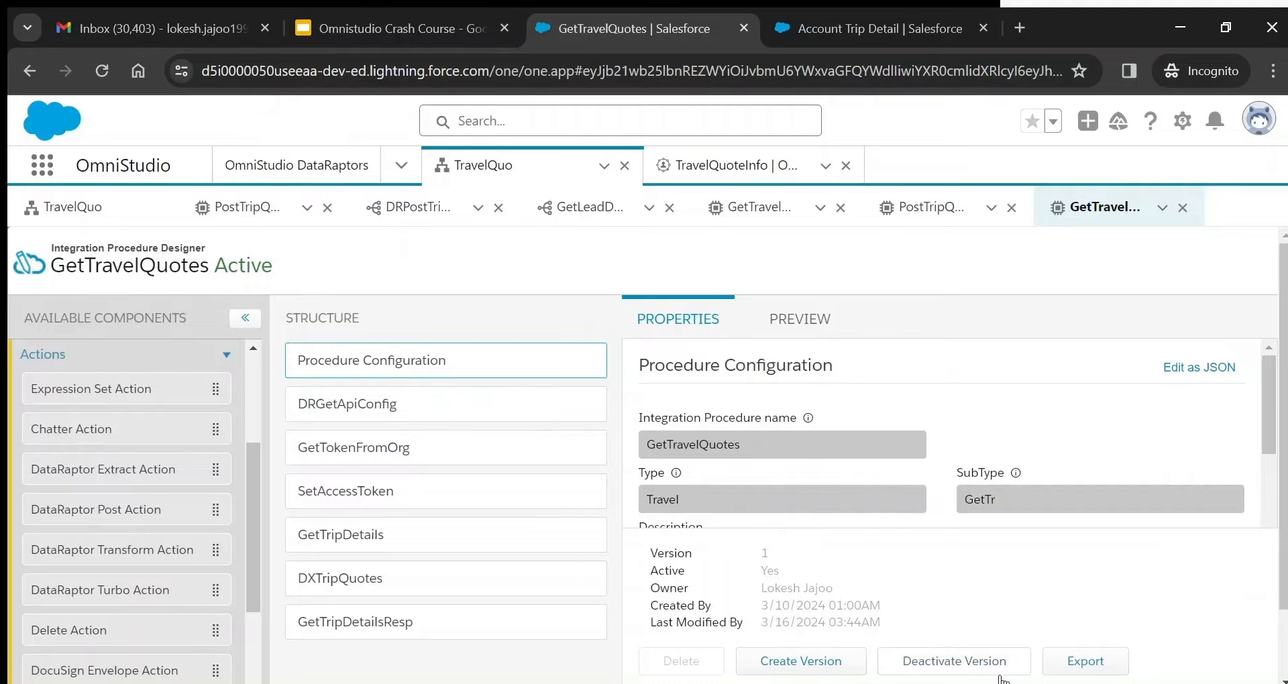
- Deactivate version 1 and review DRGetApiConfig's TripQuote data source and configName filter value
click(969, 665)
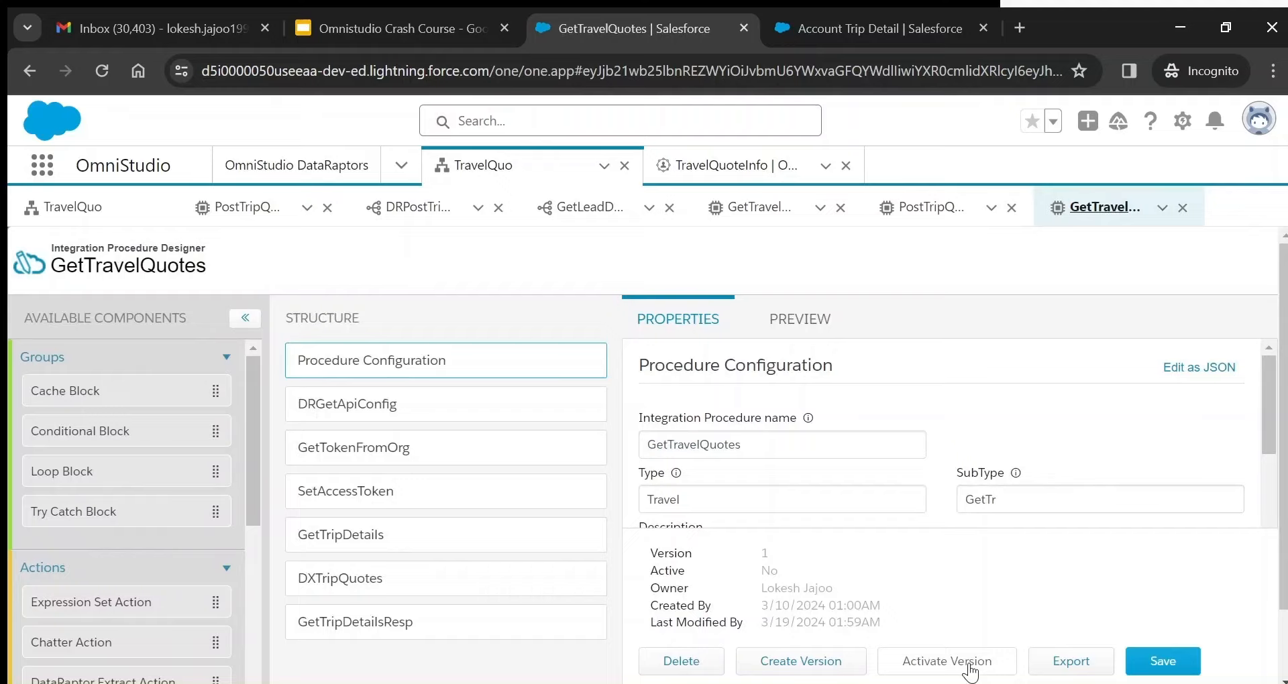
click(414, 414)
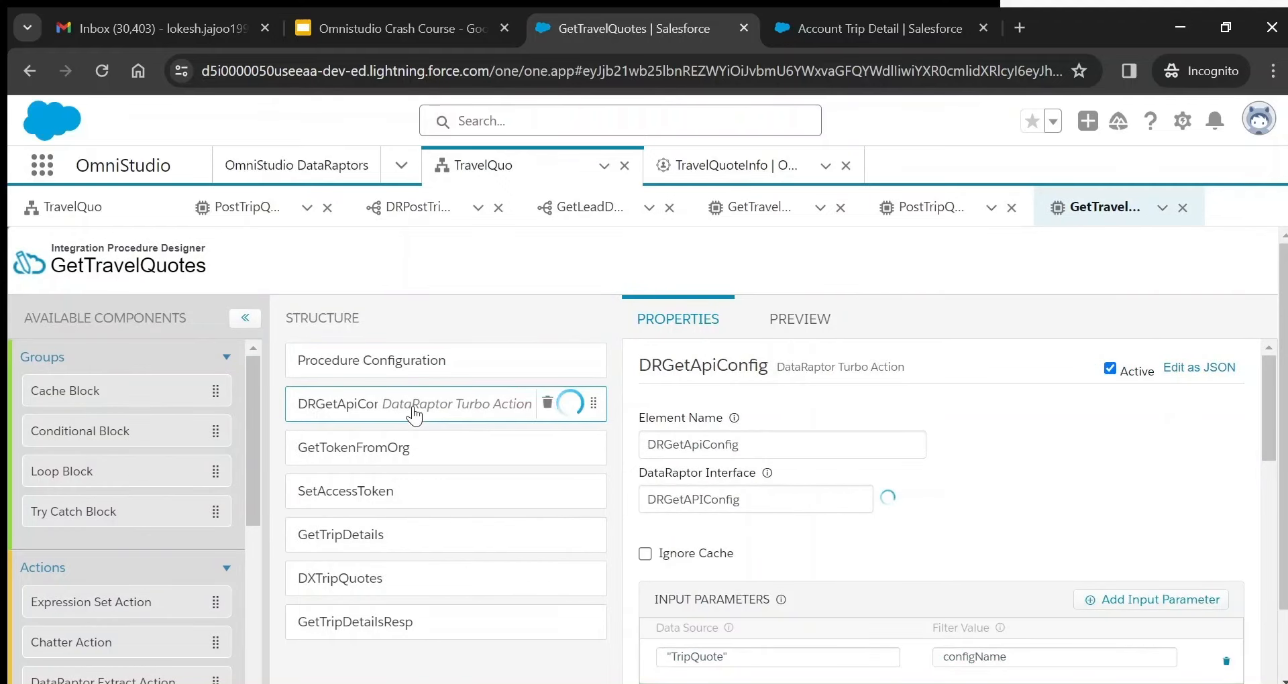
drag(1267, 426, 1269, 465)
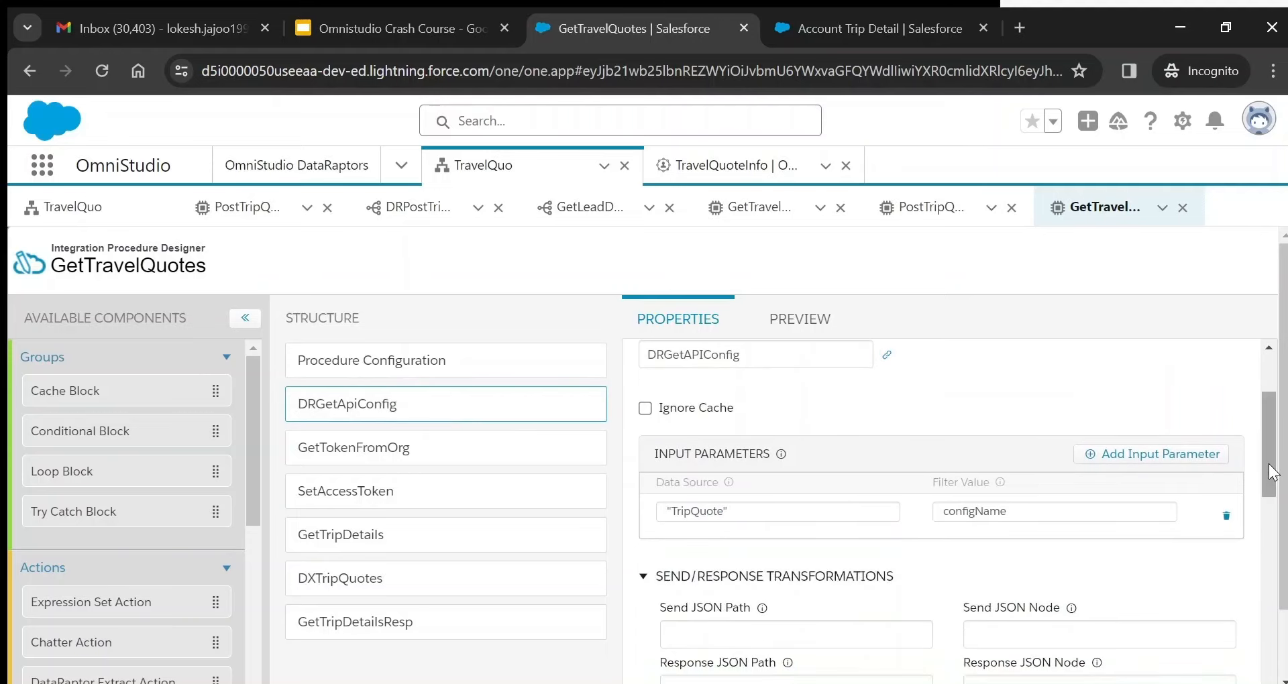
double_click(995, 515)
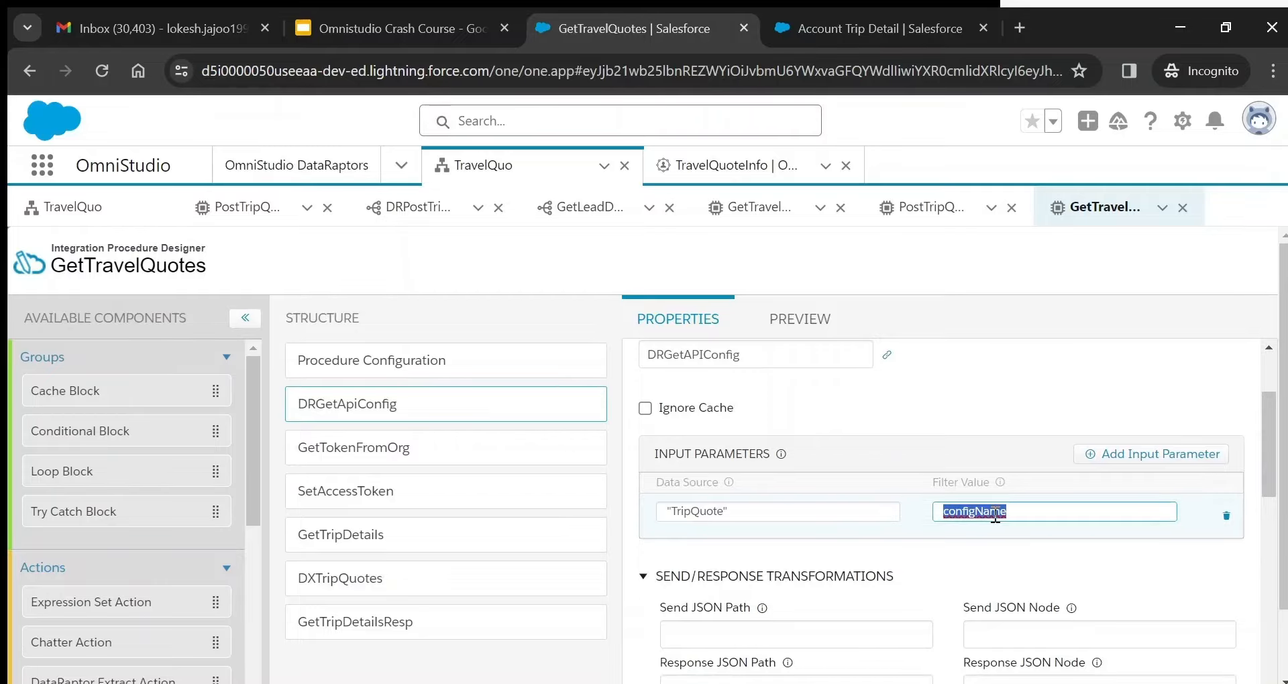
double_click(688, 514)
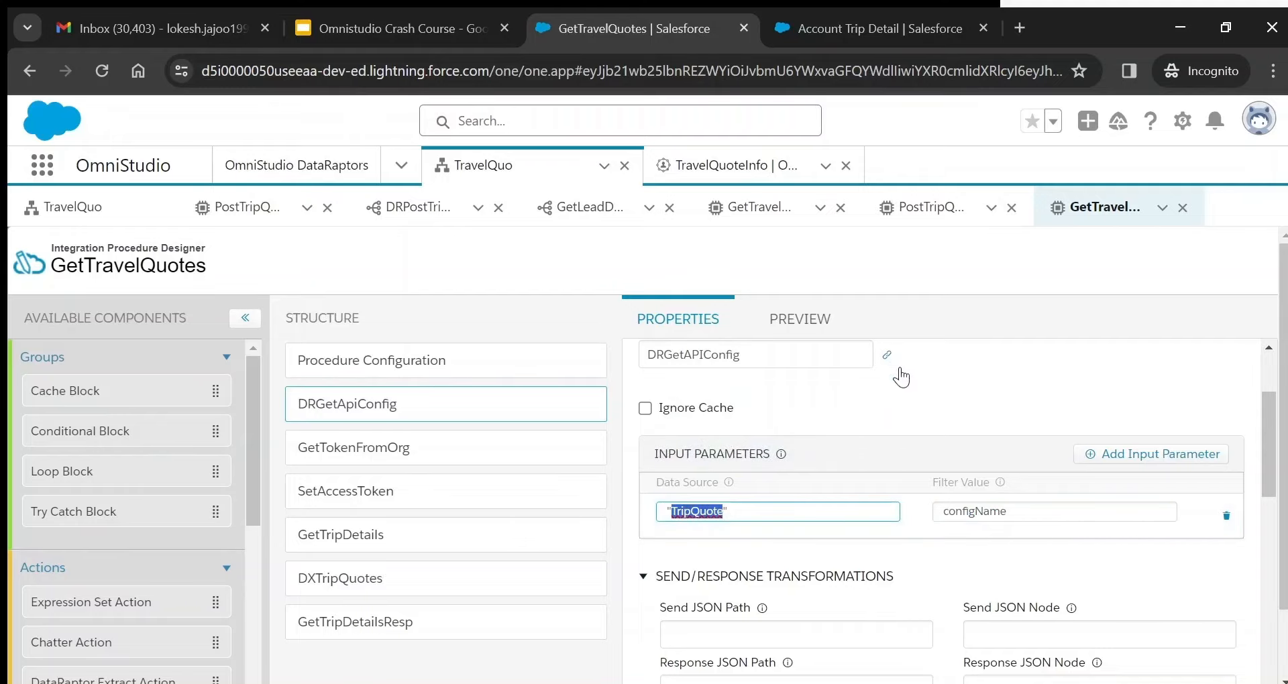
drag(1269, 436, 1270, 420)
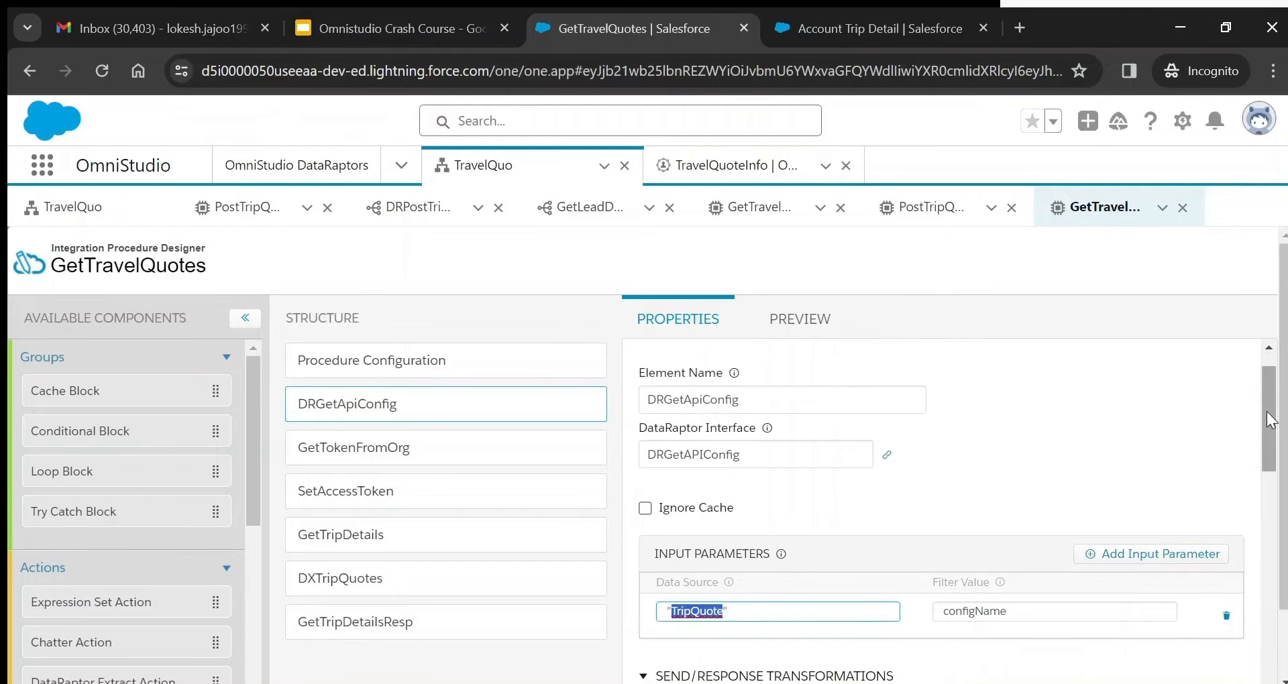
click(887, 458)
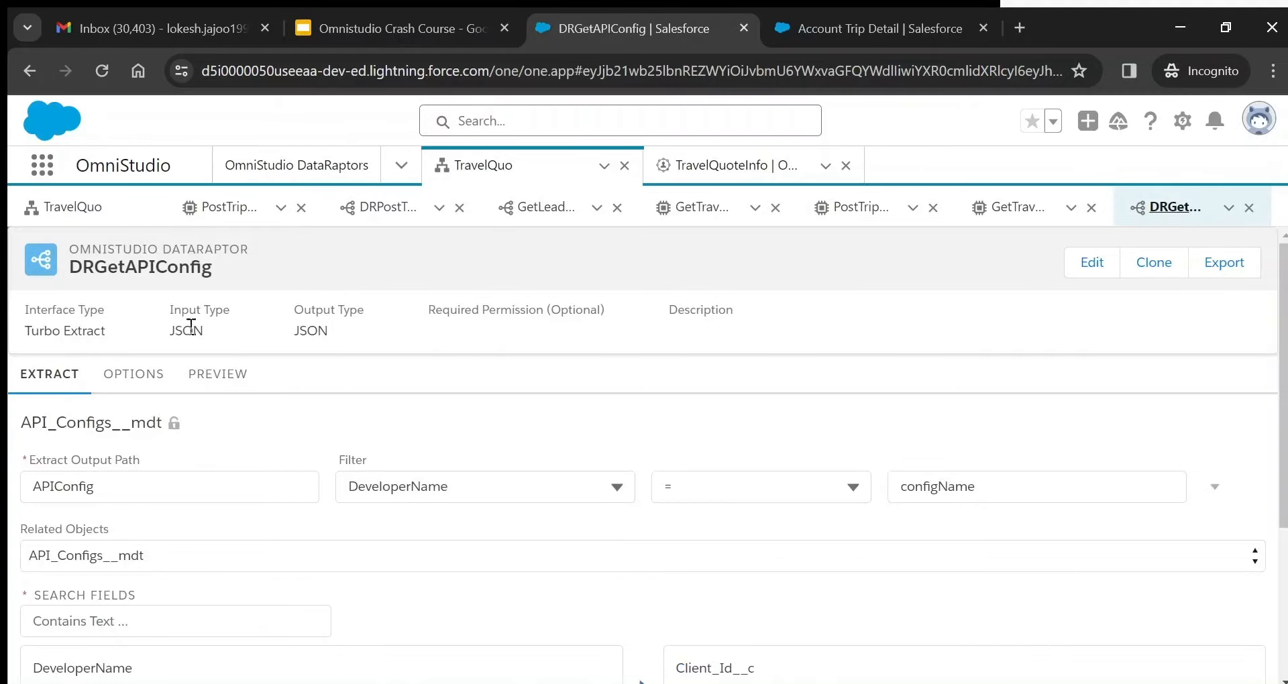
- Note DRGetAPIConfig's Turbo Extract type, check GetLeadDetails' outputs and formulas, then return to DRGetAPIConfig
triple_click(82, 339)
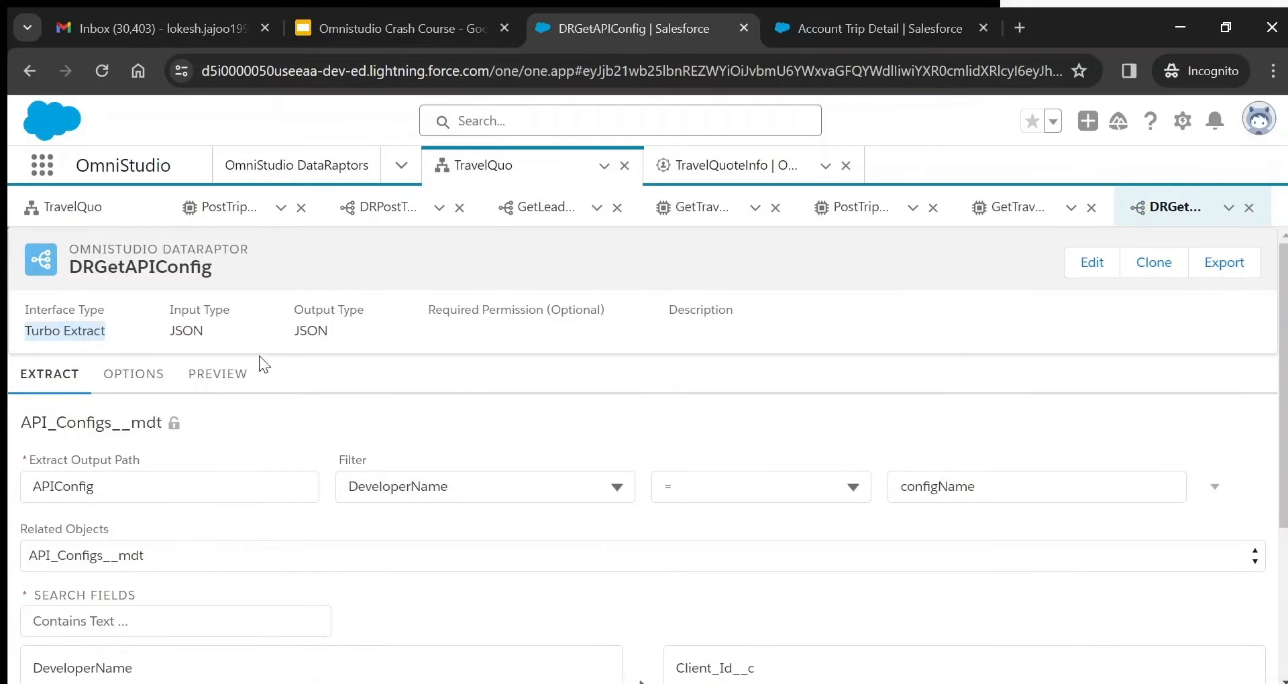
click(542, 207)
click(226, 377)
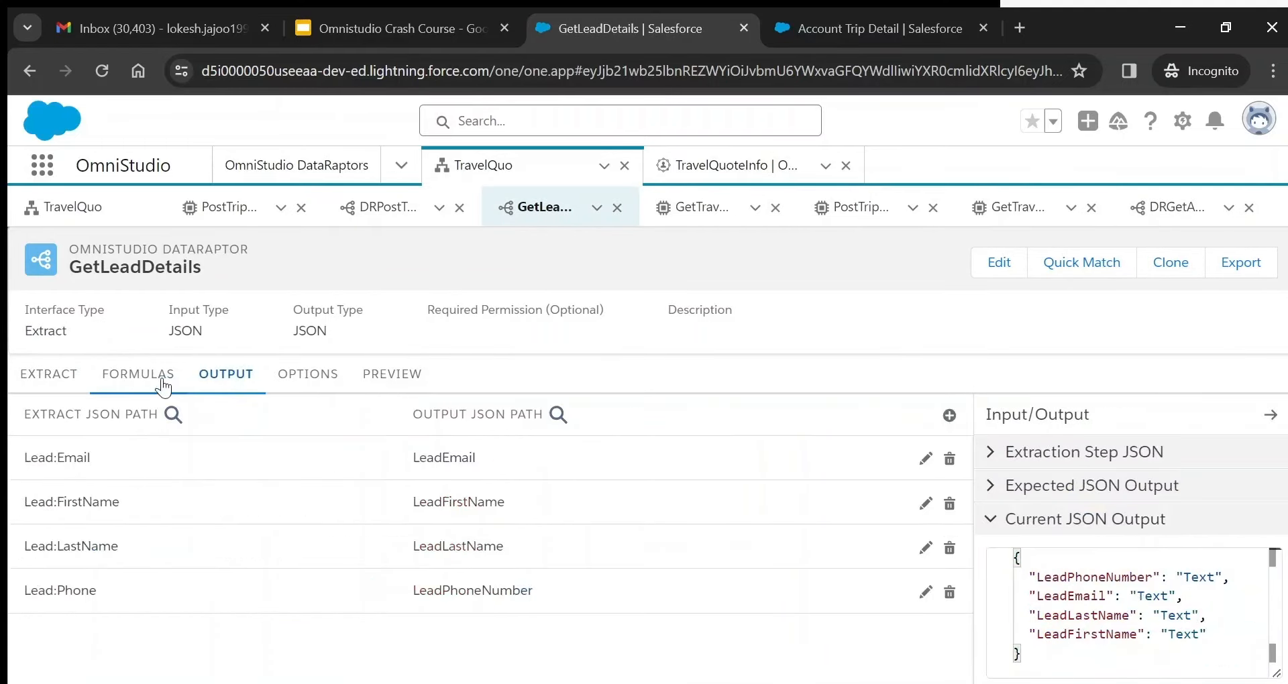
click(153, 387)
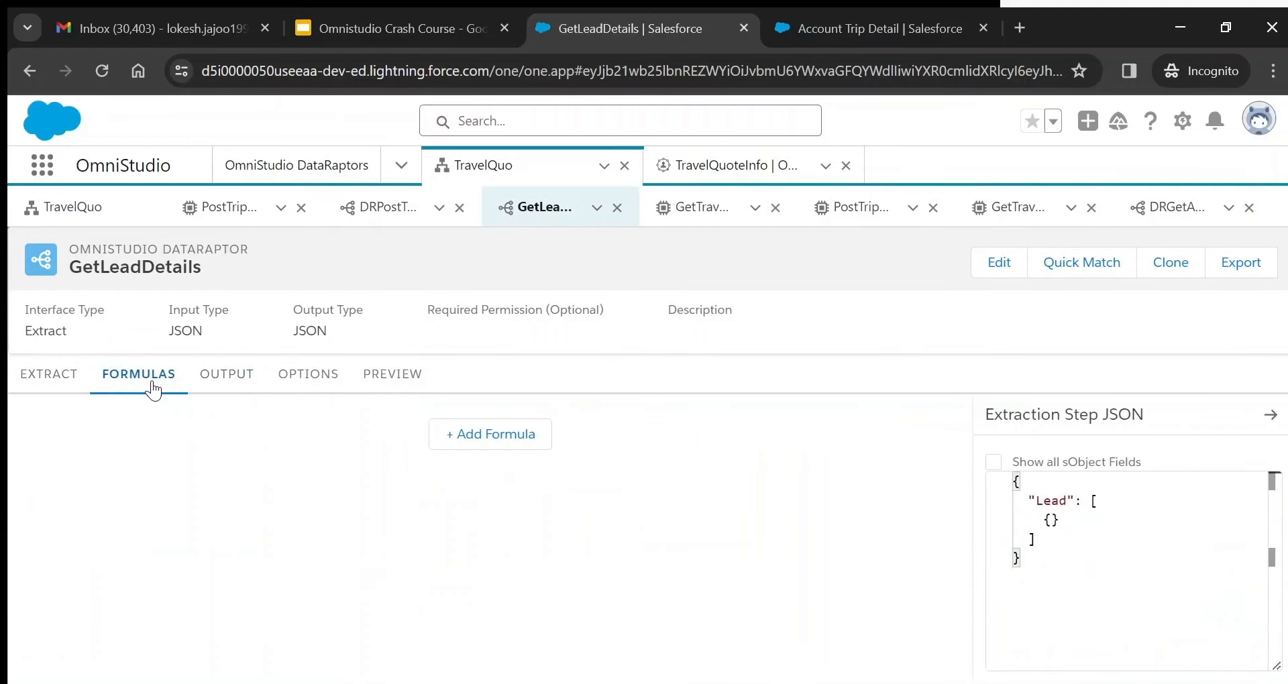
click(1171, 210)
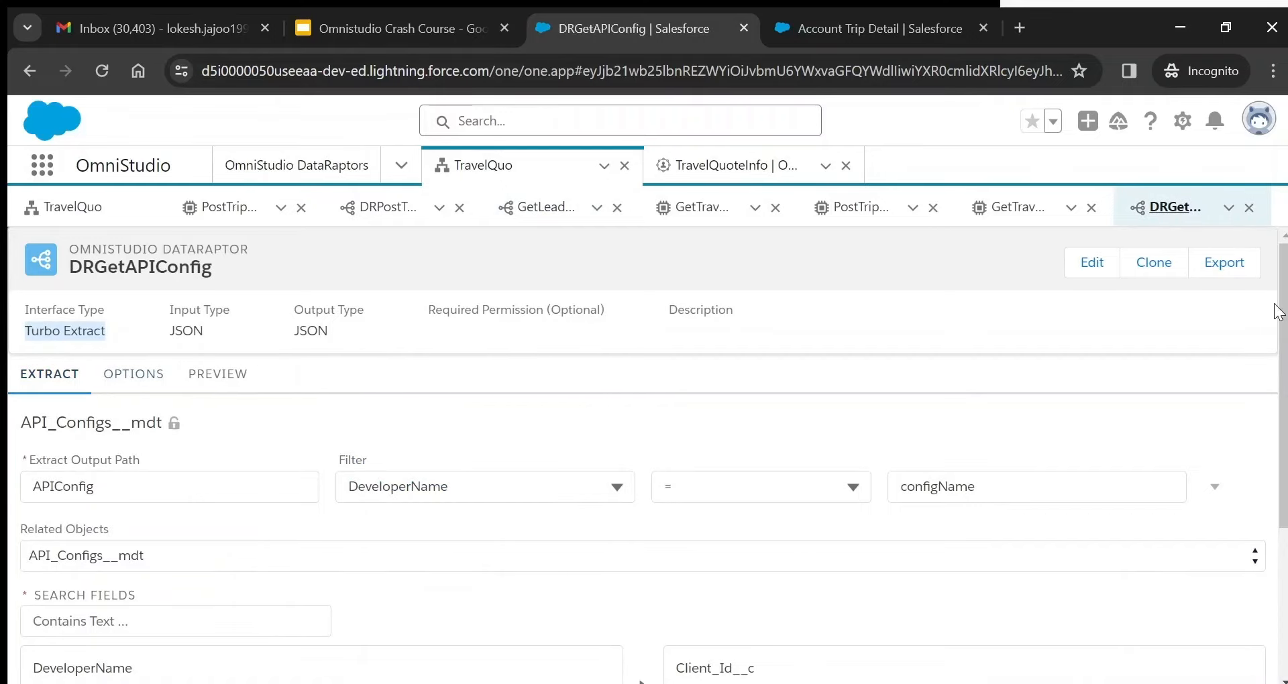
scroll(644, 460, down, 1)
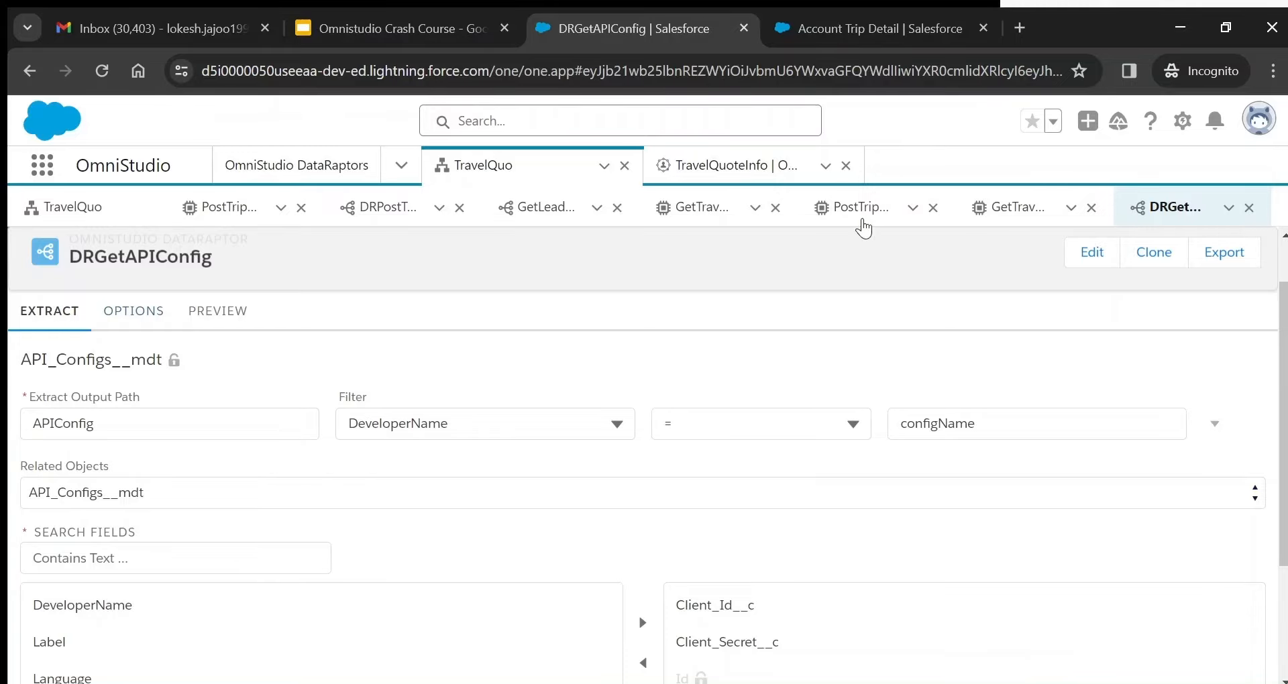
- In GetTravelQuotes, highlight DRGetApiConfig's configName filter and TripQuote data source, then reopen DRGetAPIConfig
click(1031, 210)
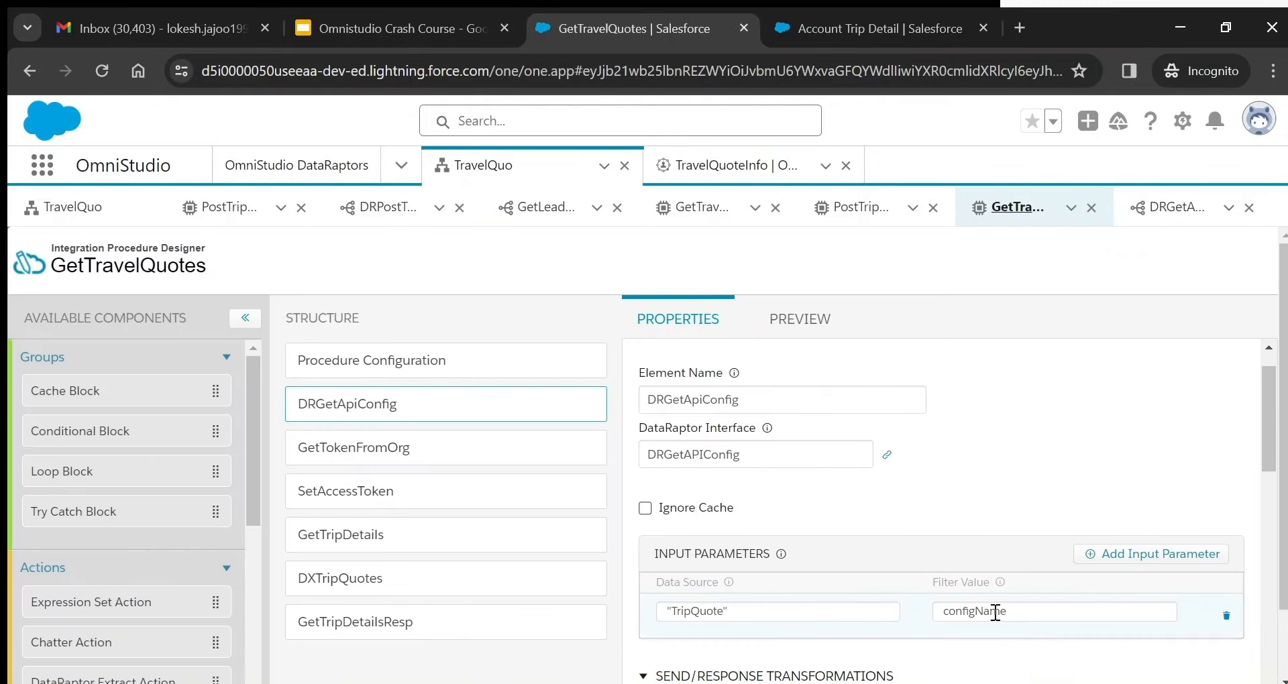
double_click(986, 609)
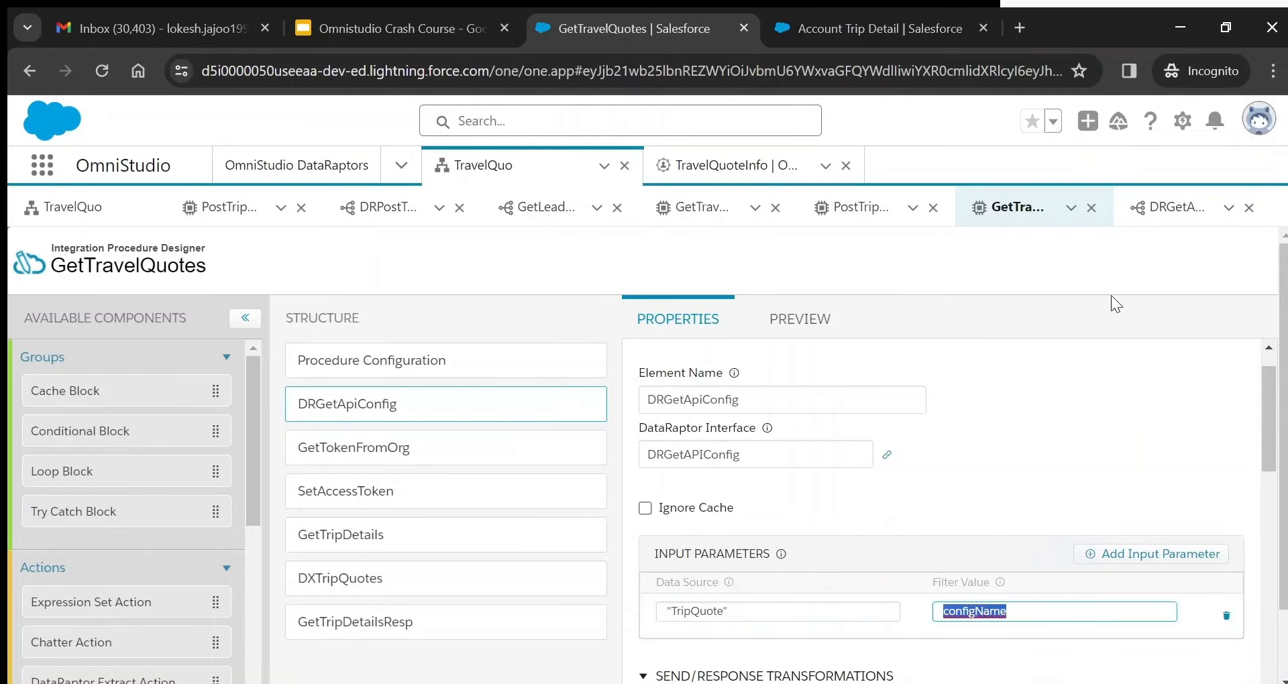
double_click(695, 611)
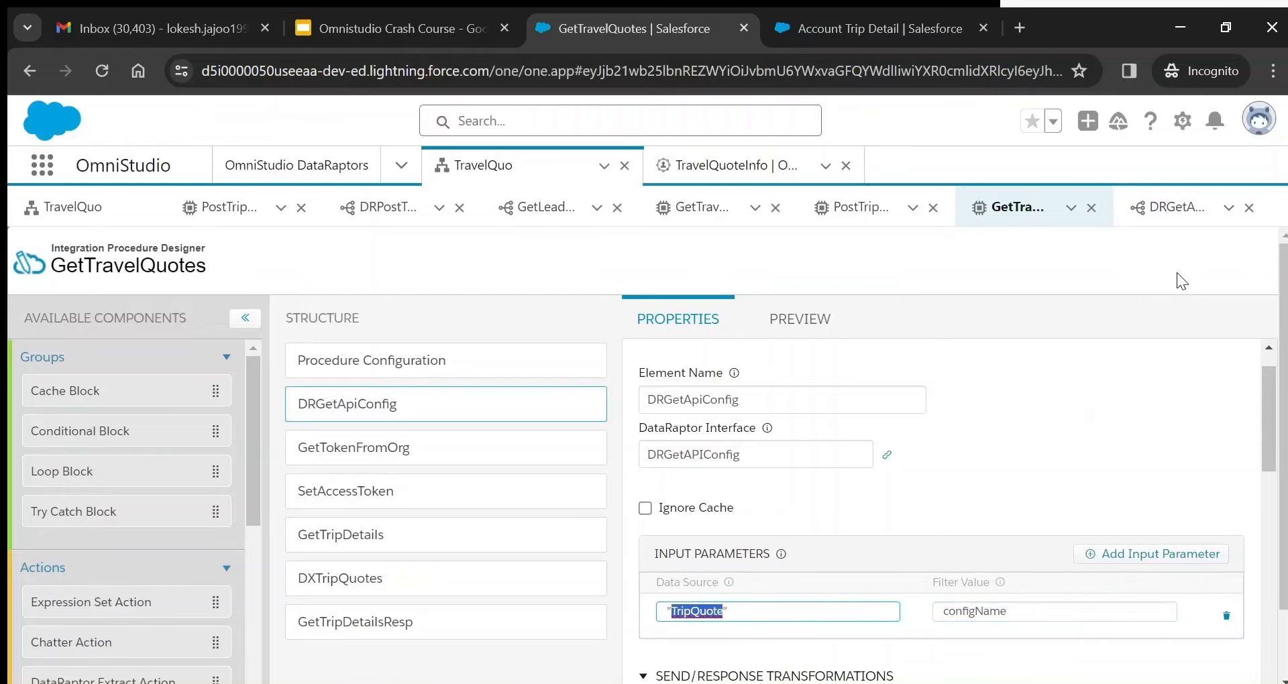
double_click(987, 609)
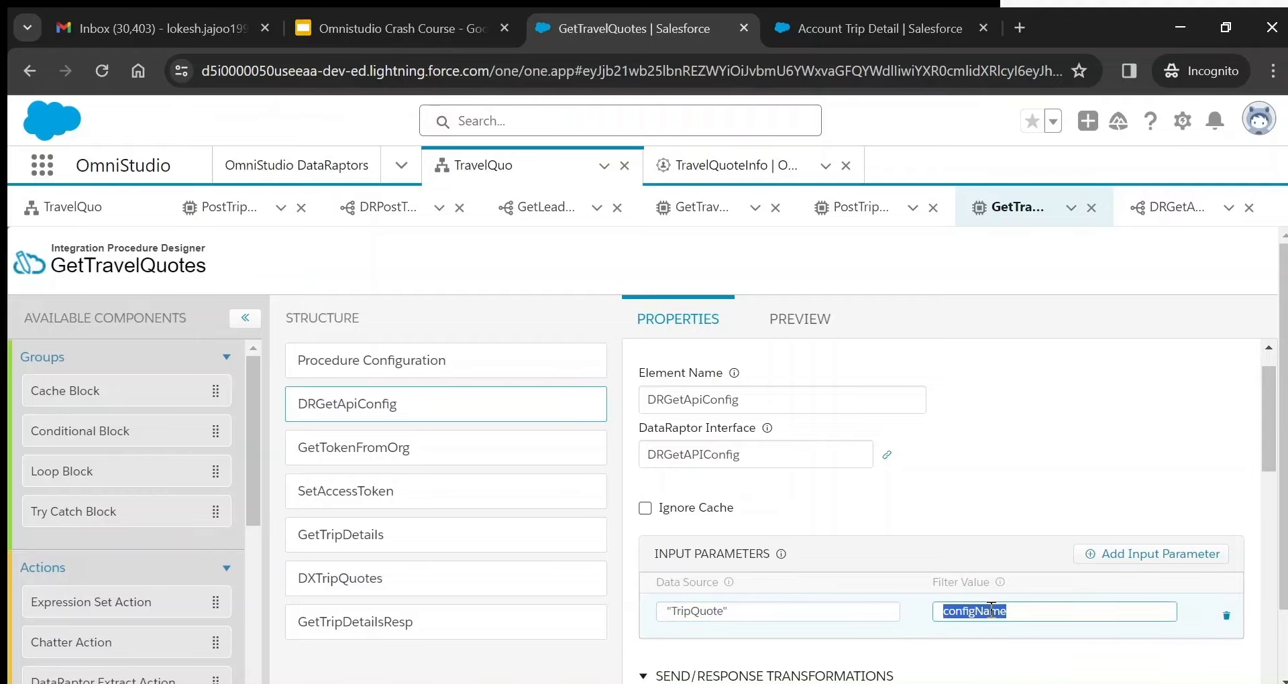
double_click(691, 612)
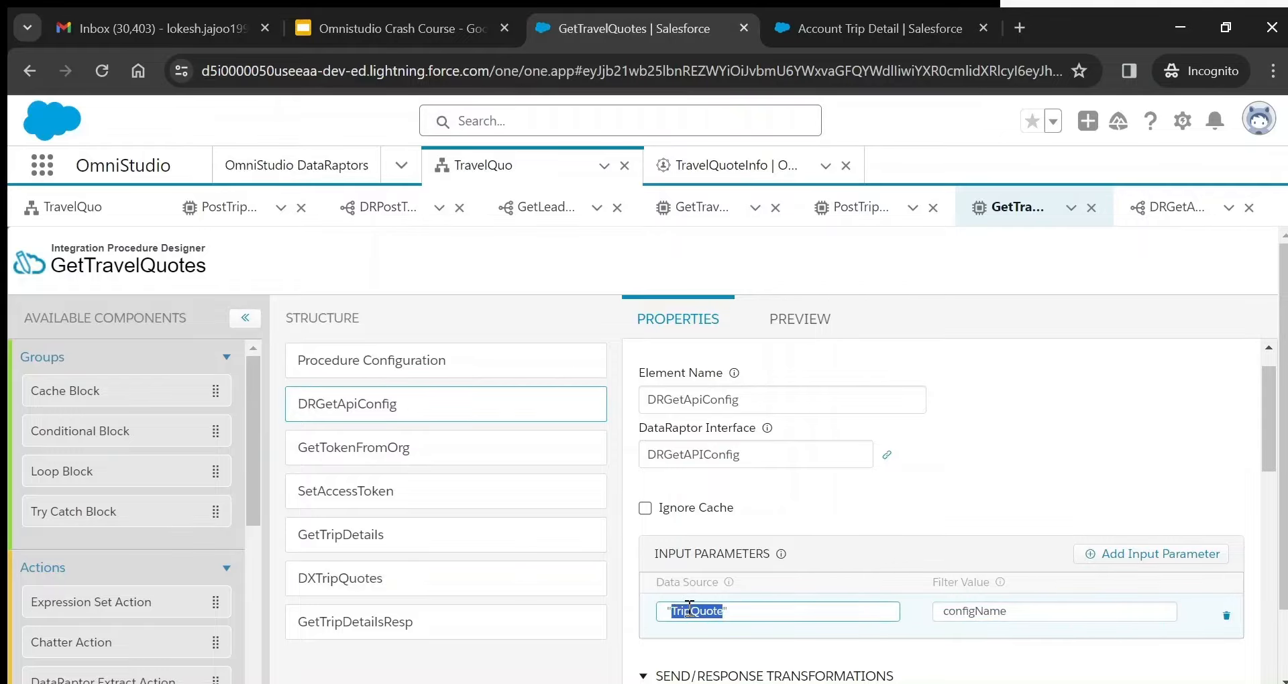
click(1158, 208)
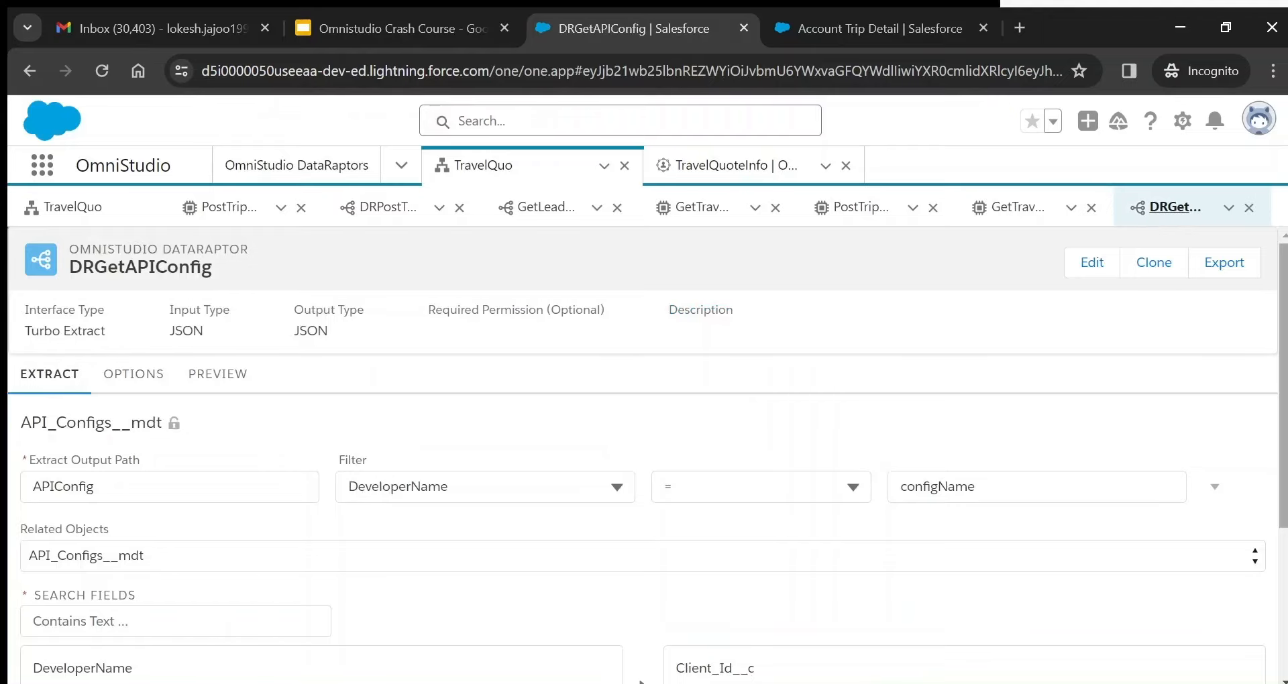
- Preview DRGetAPIConfig with configName TripQuote and review the returned APIConfig record
scroll(1284, 366, down, 1)
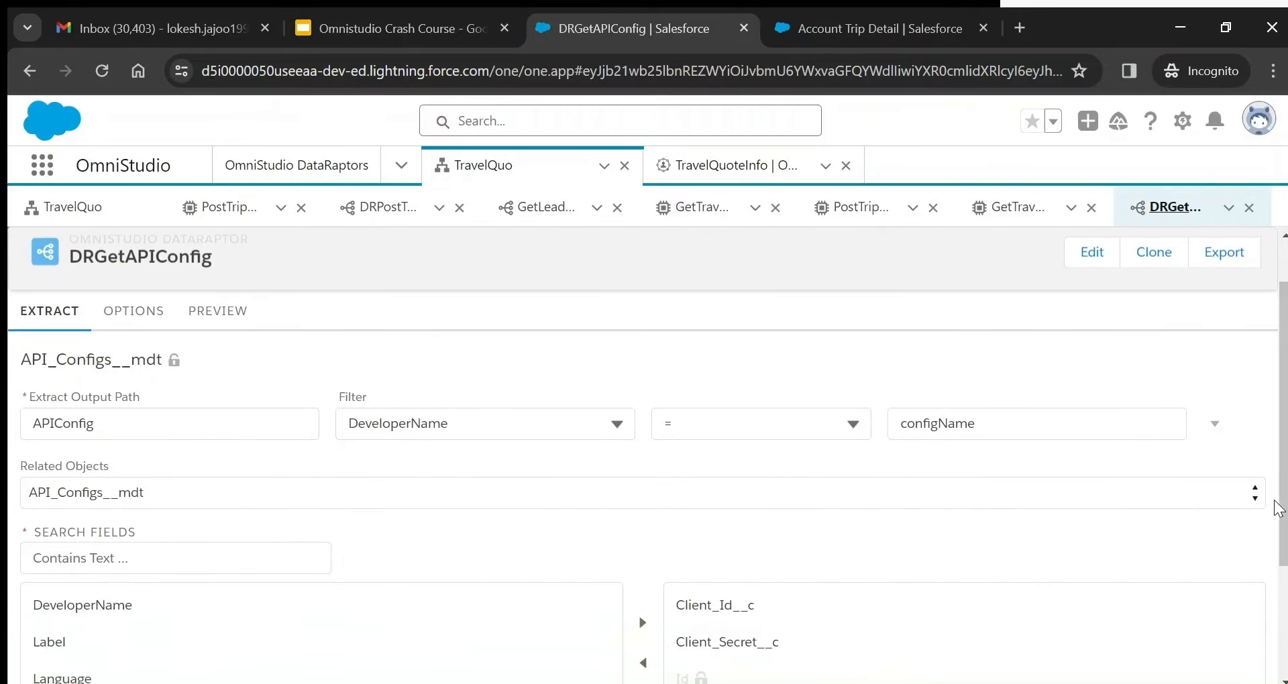
scroll(1282, 503, down, 2)
scroll(1282, 503, down, 1)
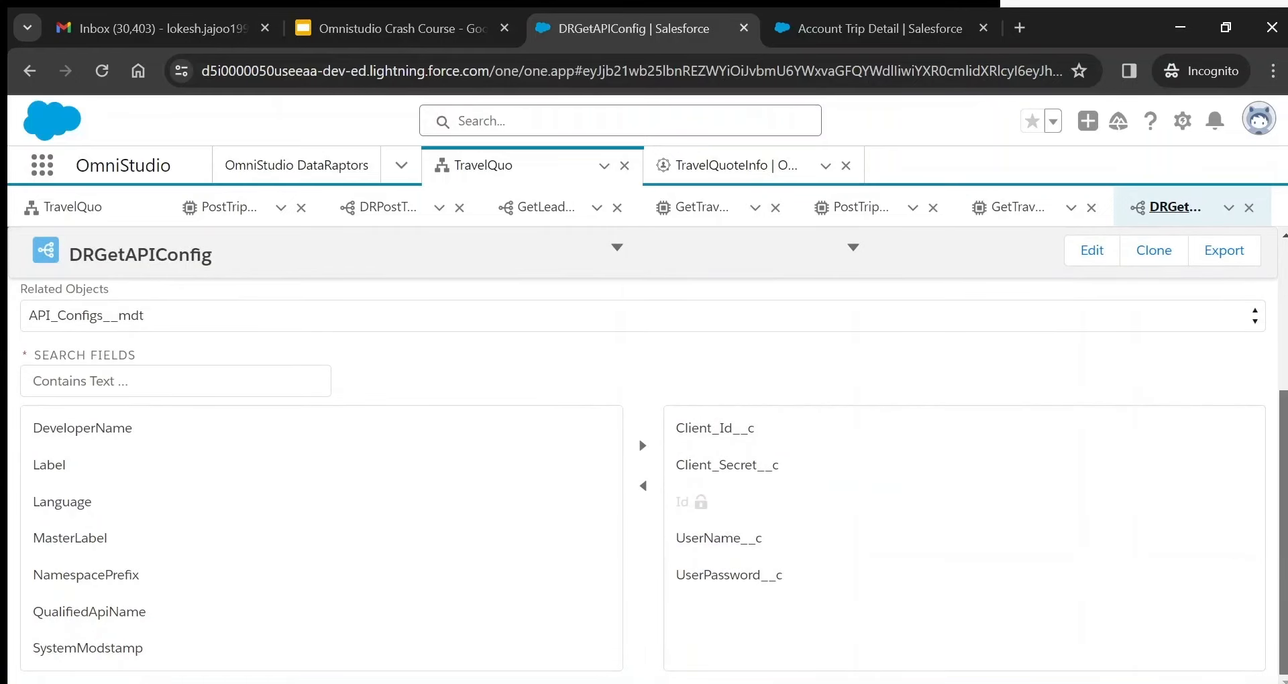
scroll(298, 388, up, 5)
click(233, 381)
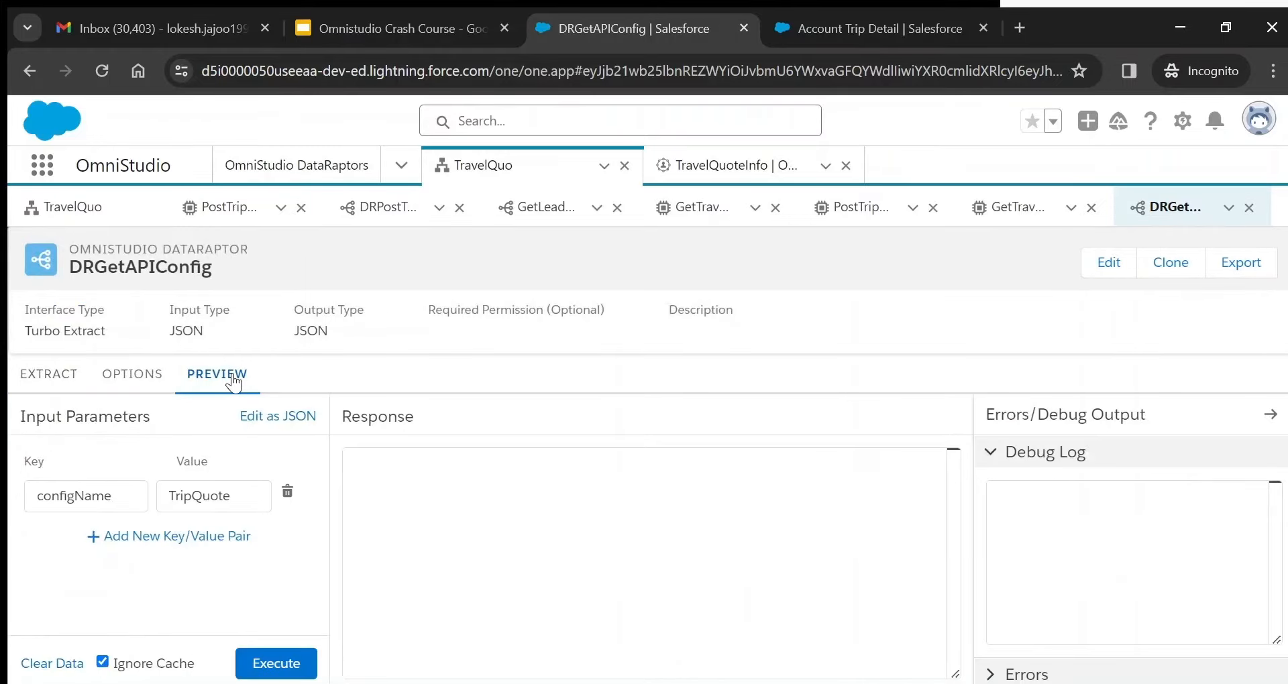
click(281, 667)
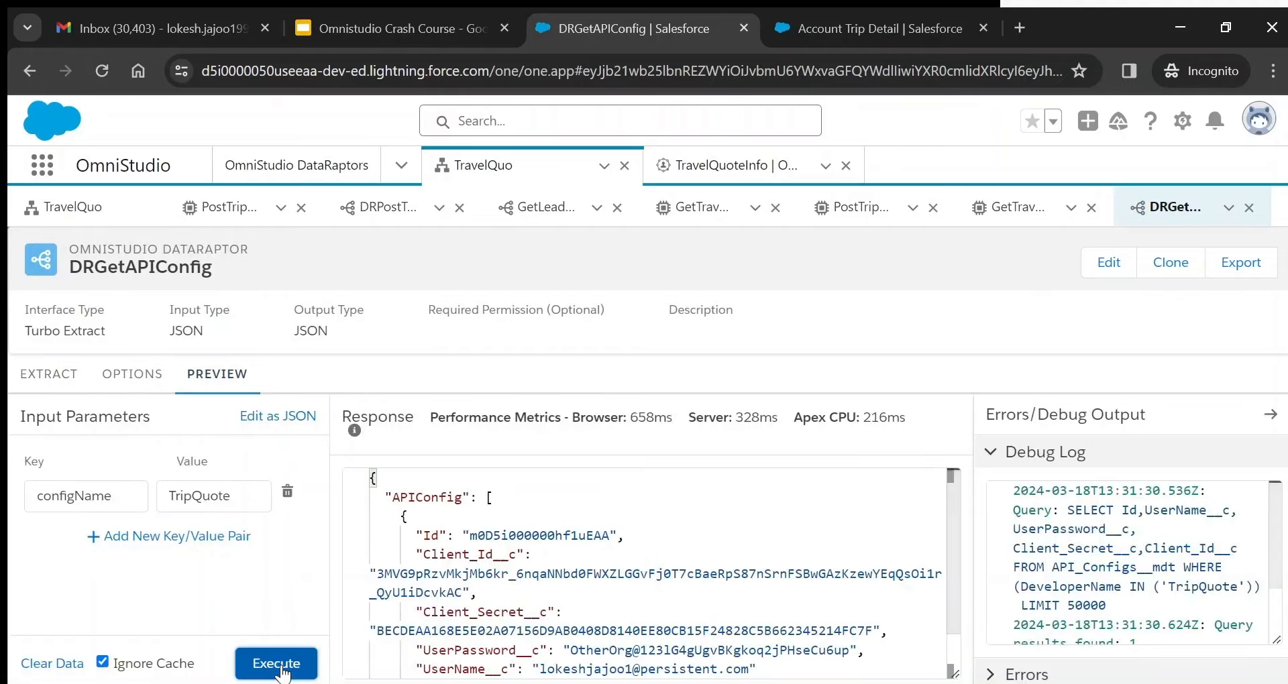
drag(957, 497, 962, 466)
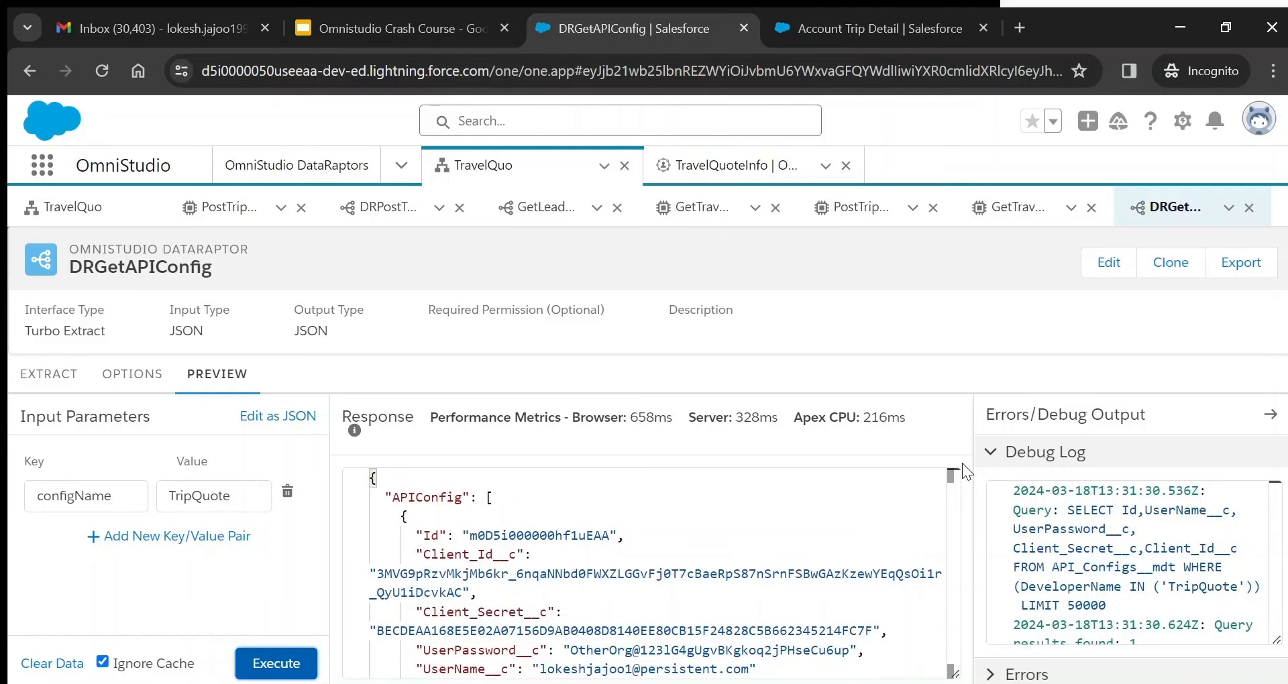
- In GetTravelQuotes, review GetTokenFromOrg's REST options: its token endpoint HTTP Path and POST method
click(1023, 204)
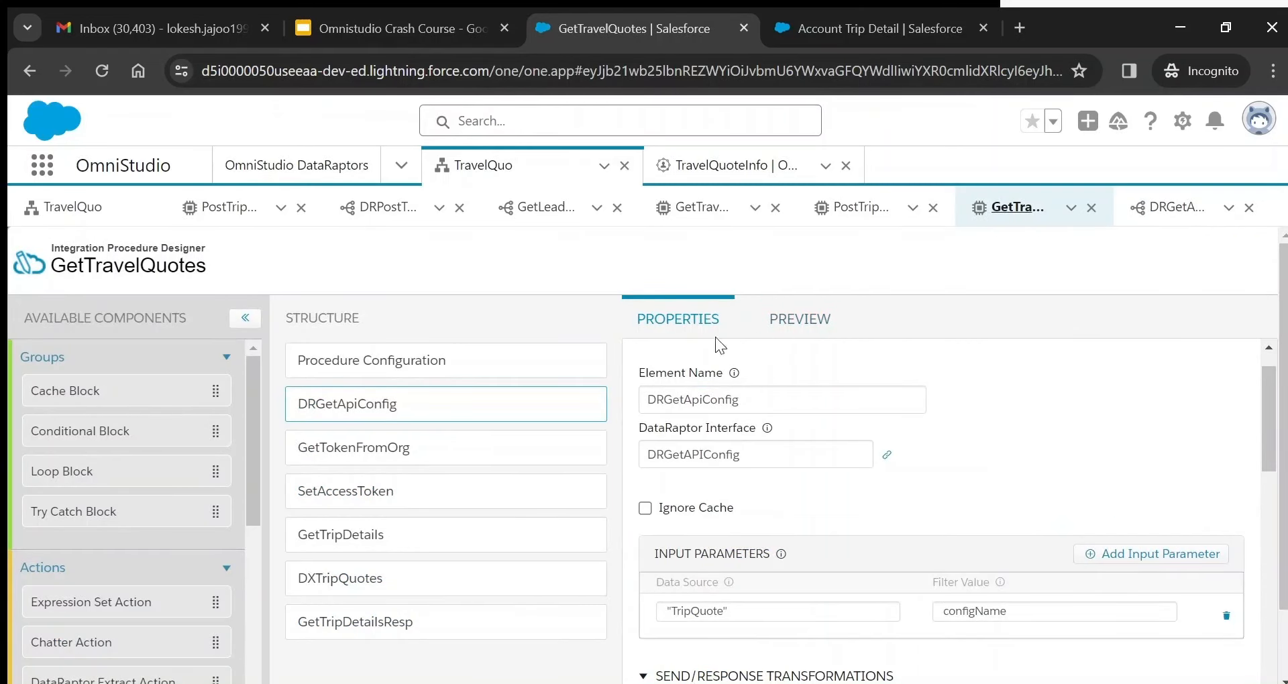
click(446, 465)
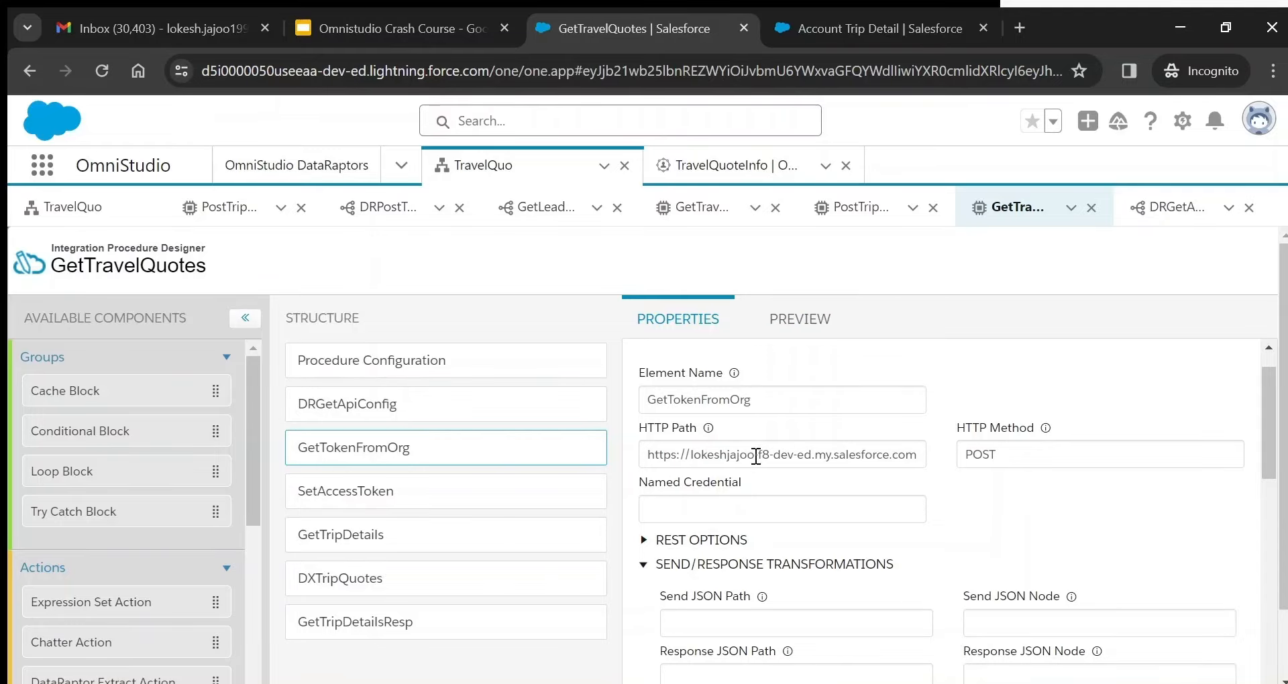
click(642, 541)
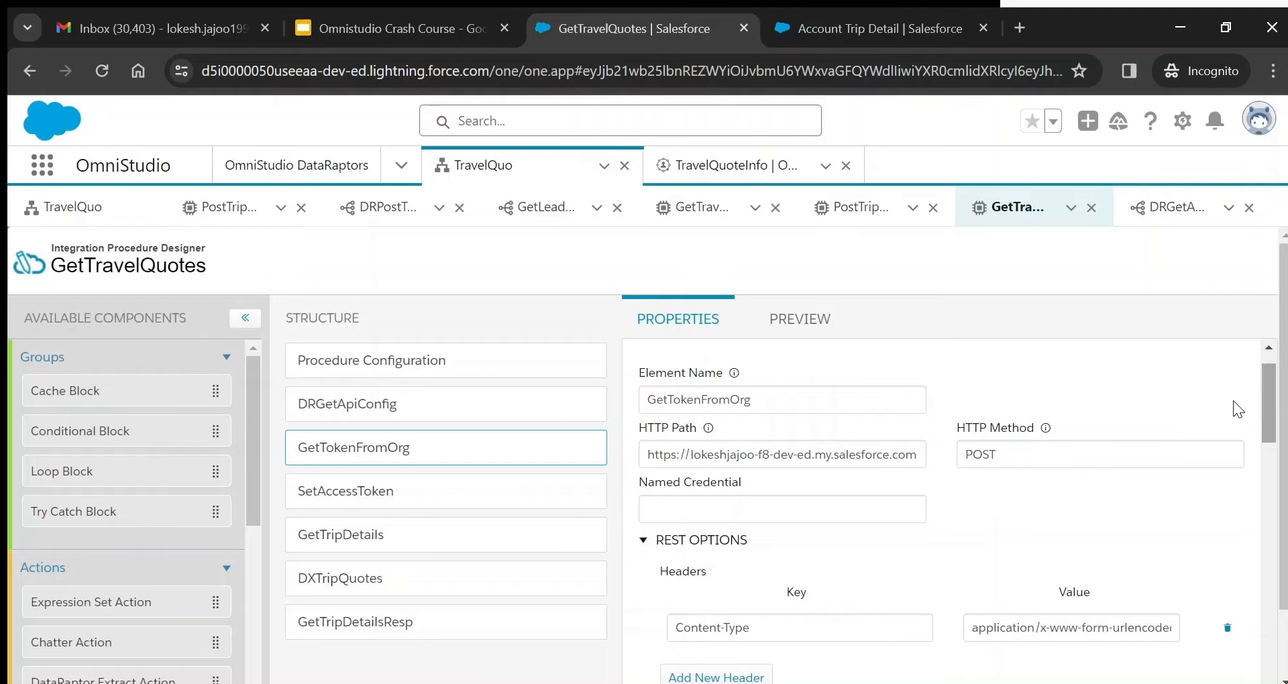
click(648, 454)
drag(648, 454, 960, 469)
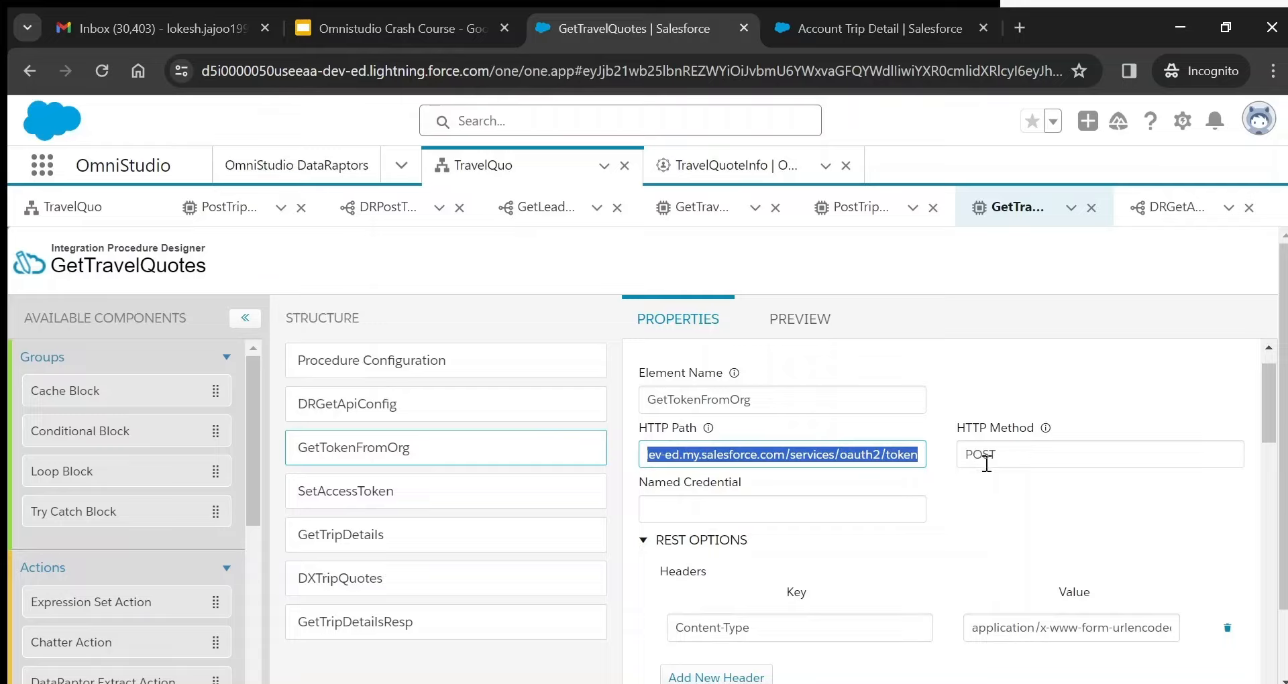
double_click(989, 462)
click(866, 462)
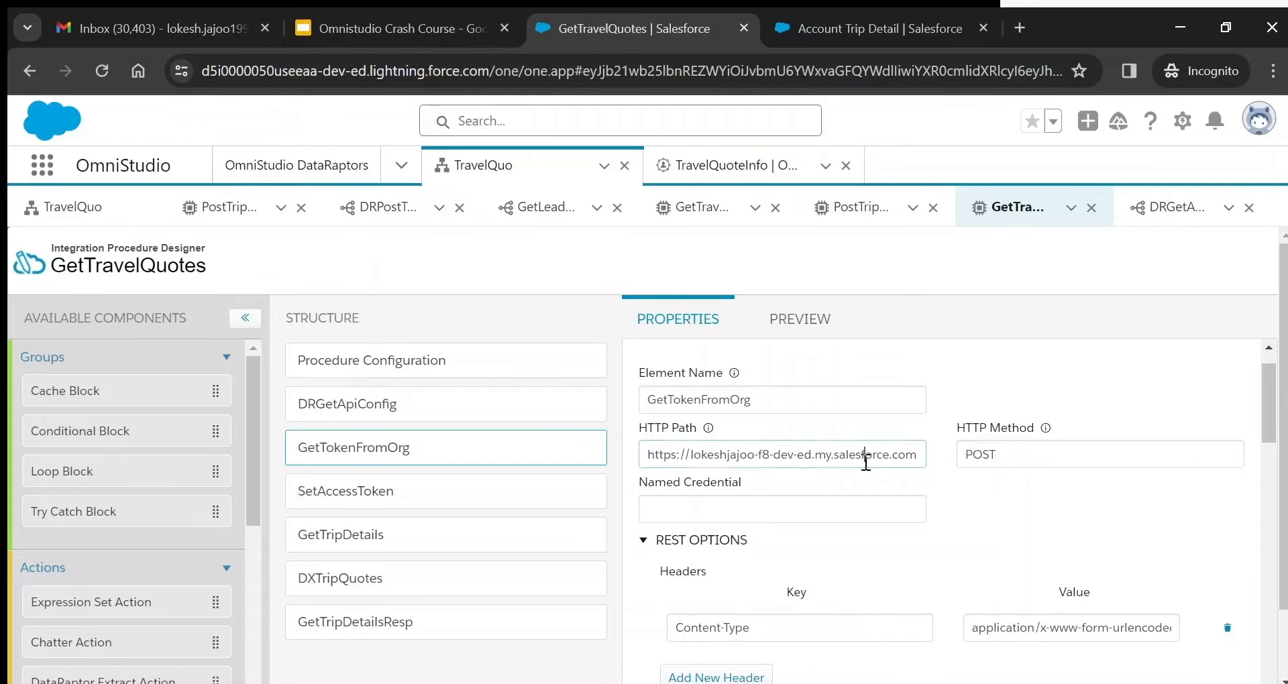
key(Right)
key(Right)
key(Right)
key(Right)
key(Right)
key(Right)
key(Right)
key(Right)
key(Right)
key(Right)
key(Right)
key(Right)
key(Right)
key(Right)
key(Right)
key(Right)
key(Right)
key(Right)
key(Right)
key(Right)
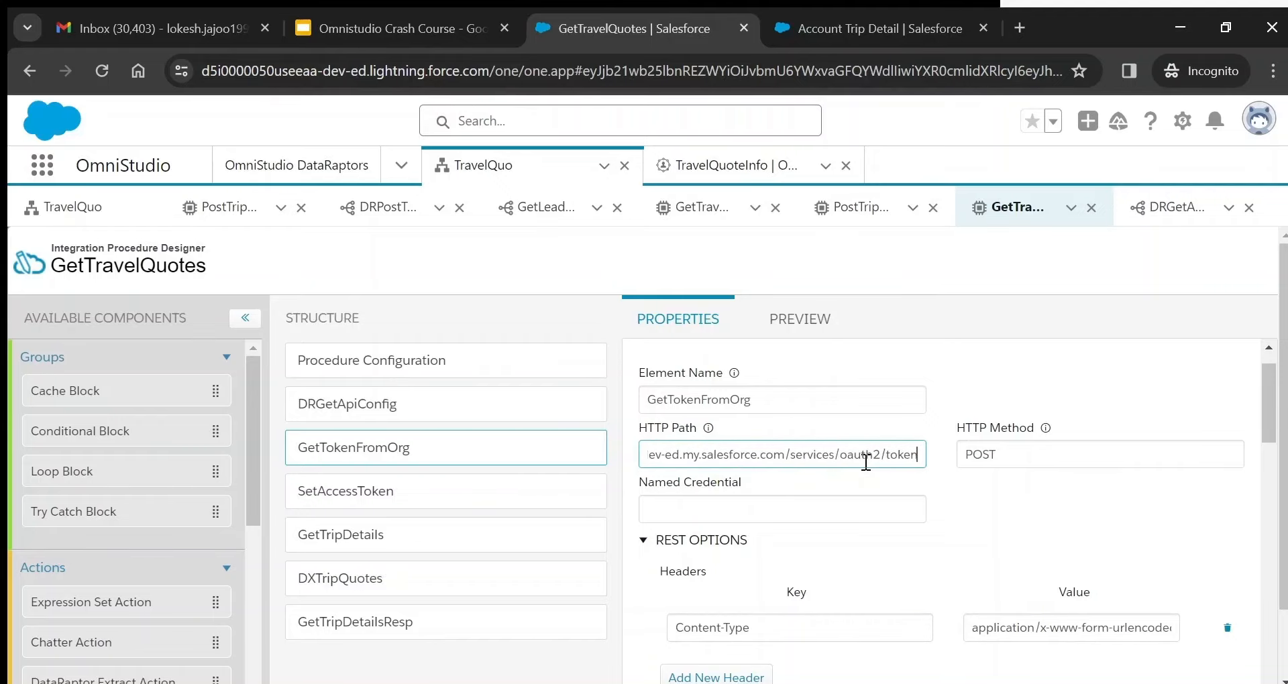
drag(1273, 411, 1264, 453)
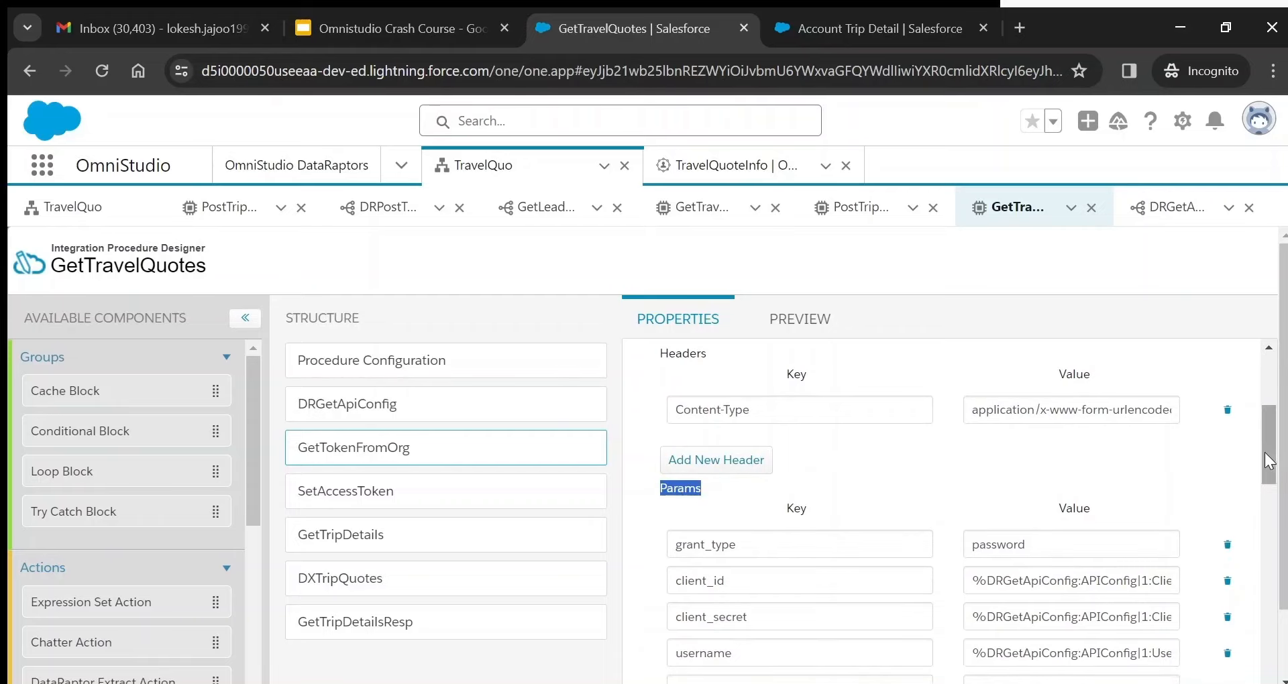
drag(1264, 450, 1264, 464)
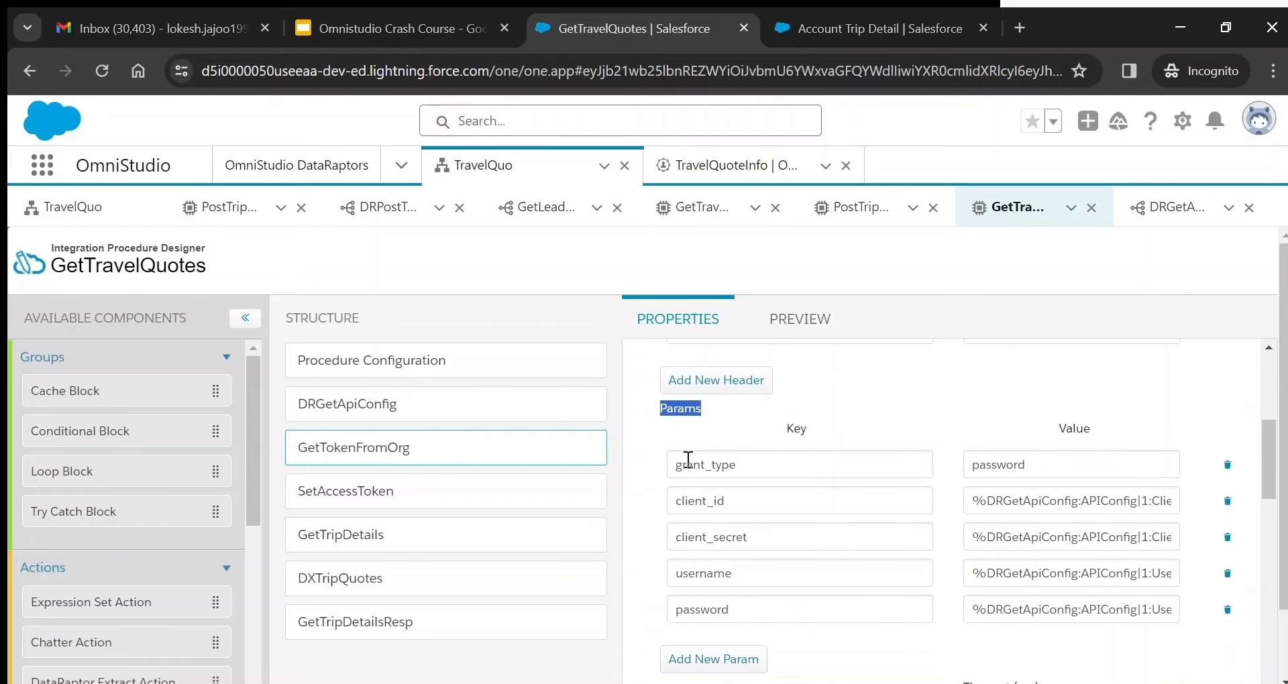
- Check that the client_id, client_secret and password params draw from DRGetApiConfig, then revisit DRGetApiConfig
double_click(683, 500)
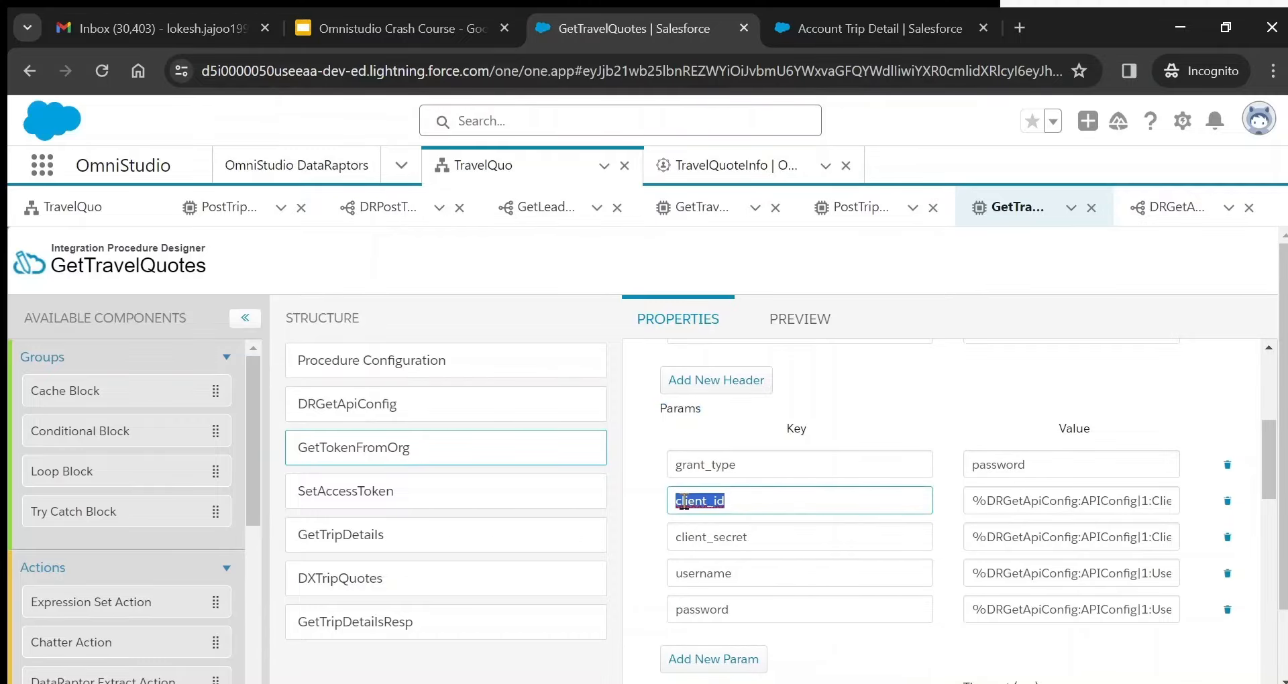
double_click(736, 542)
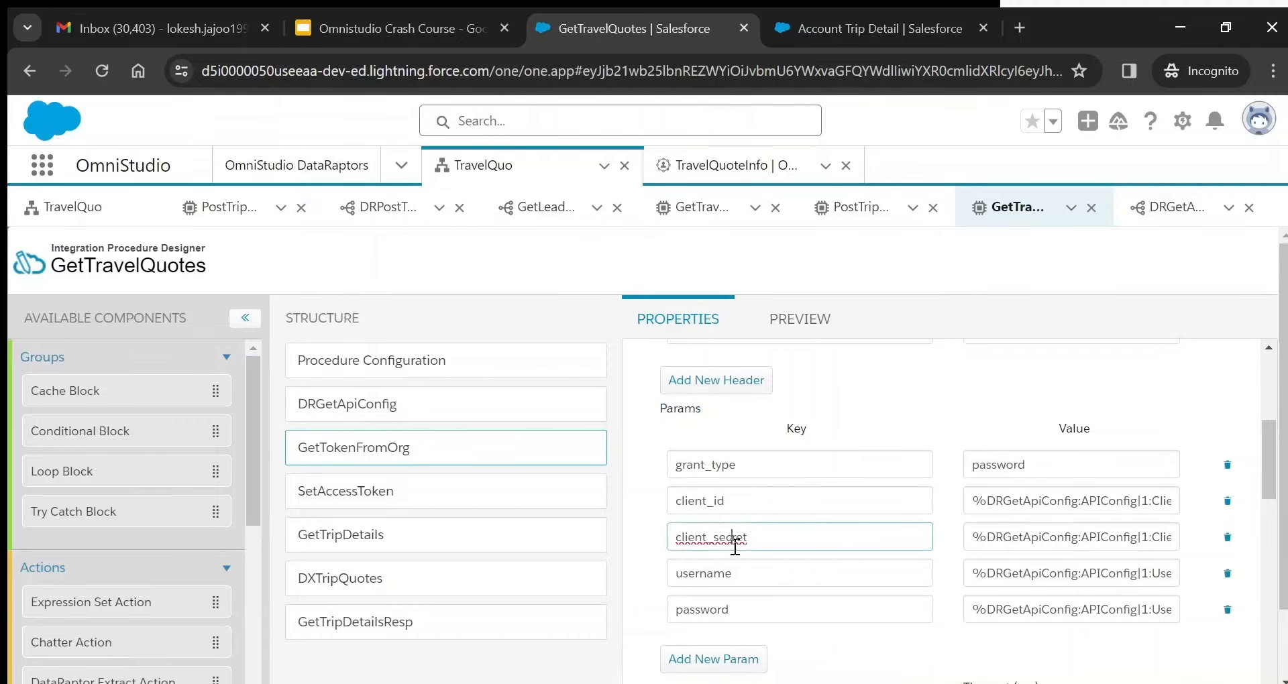
double_click(708, 611)
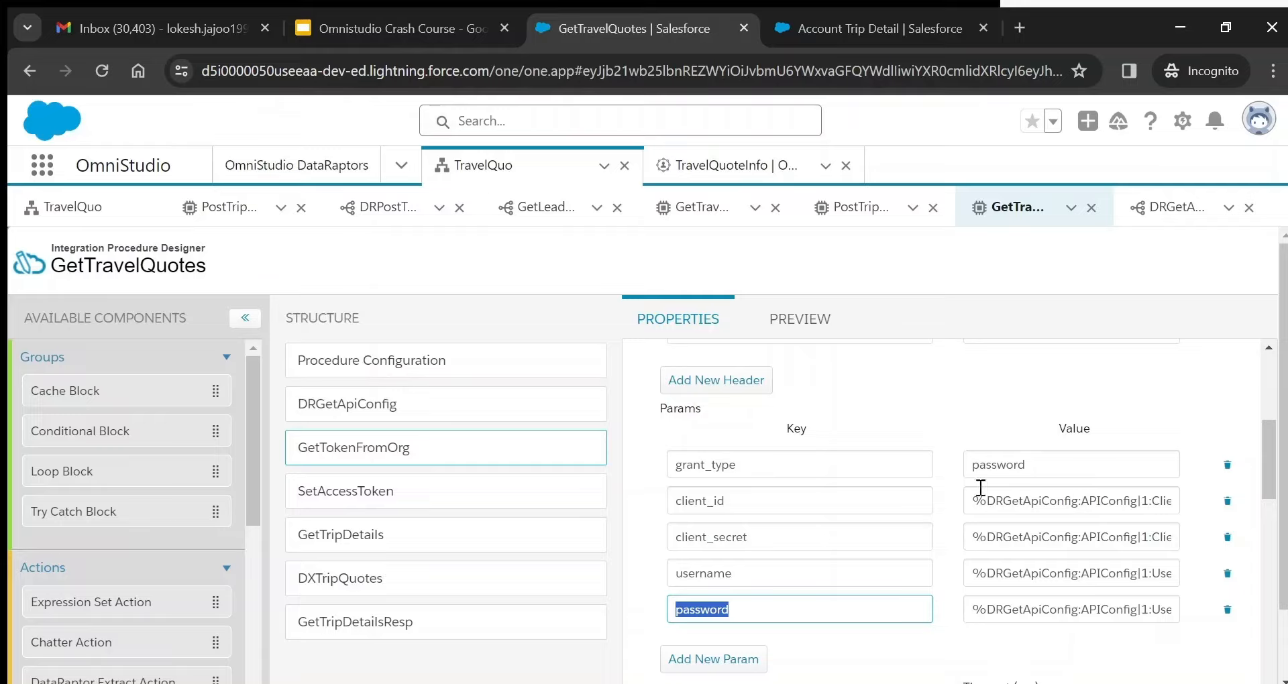
double_click(1029, 501)
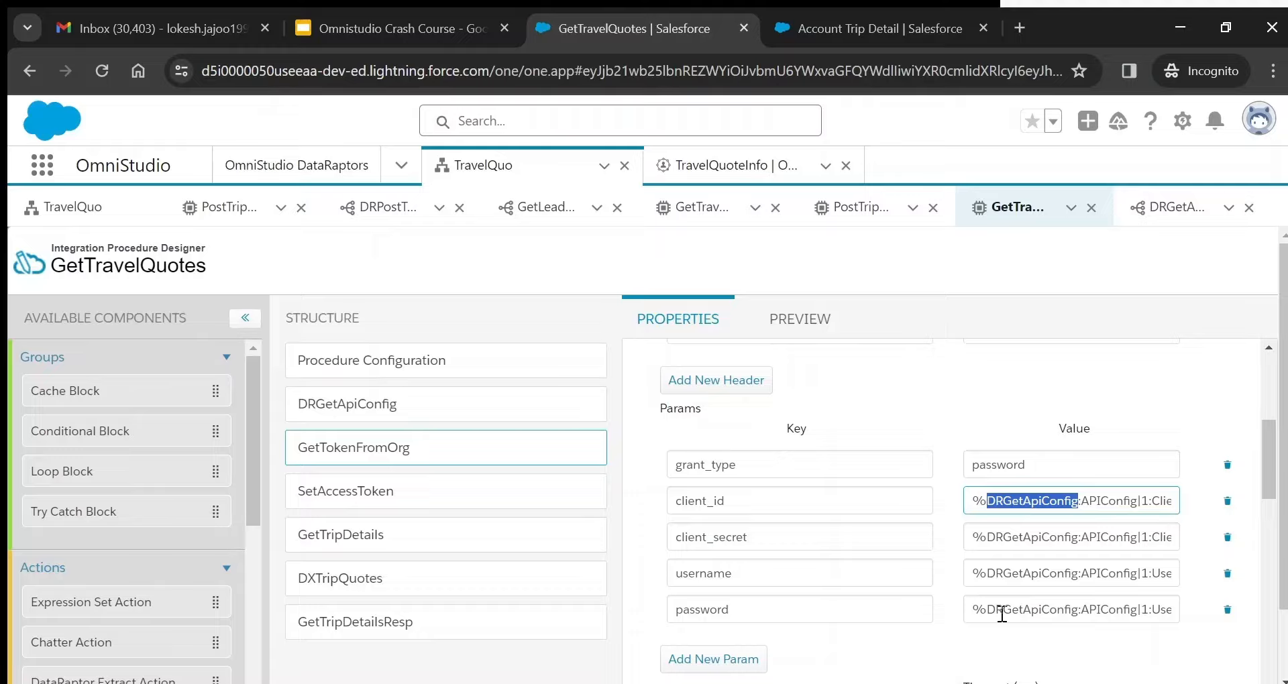
click(795, 601)
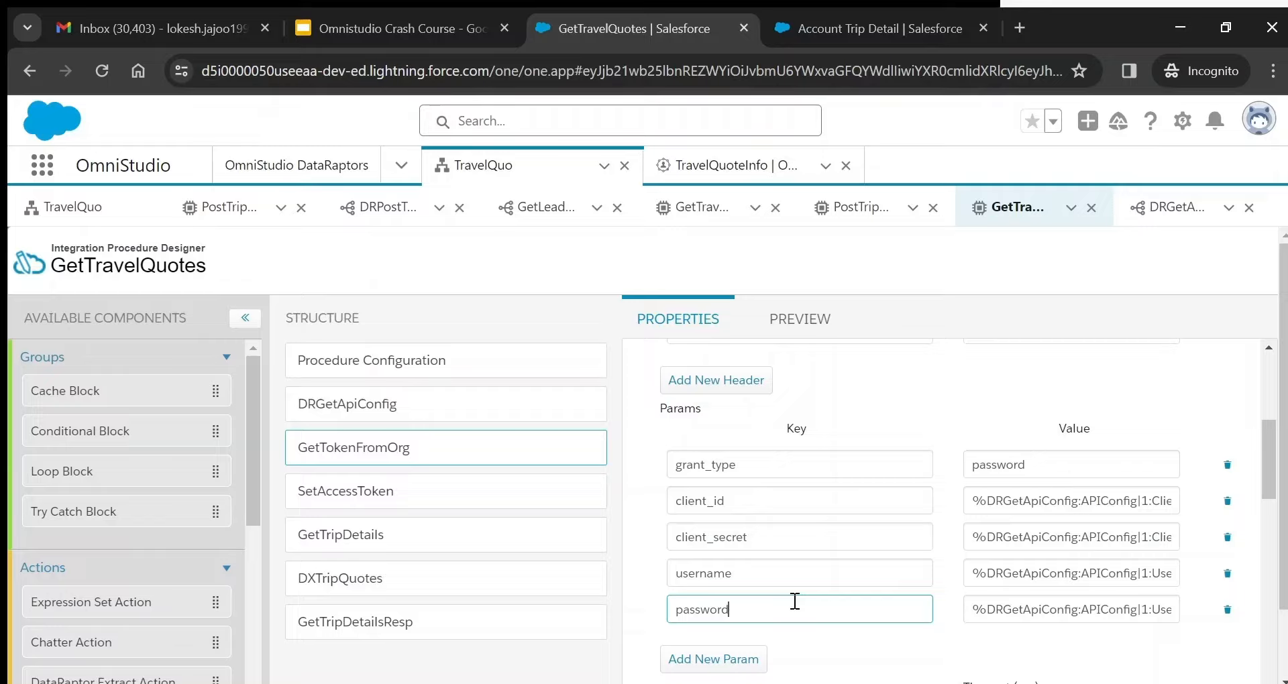
double_click(1012, 616)
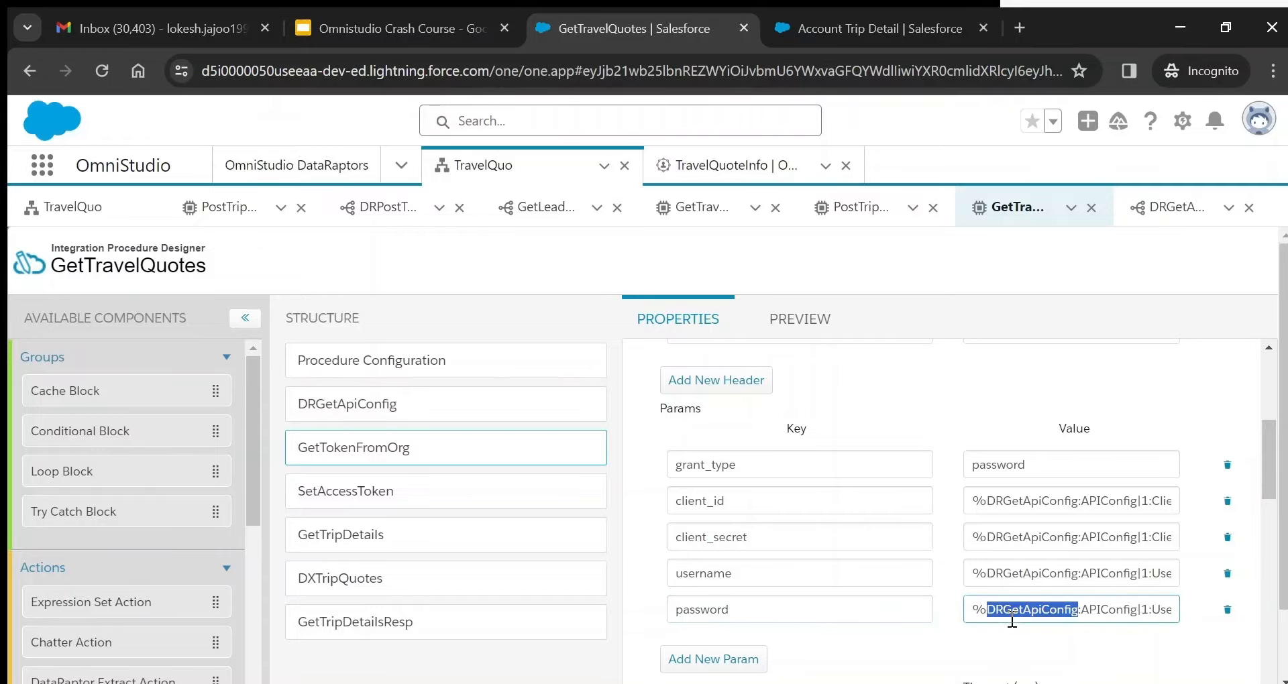
click(424, 402)
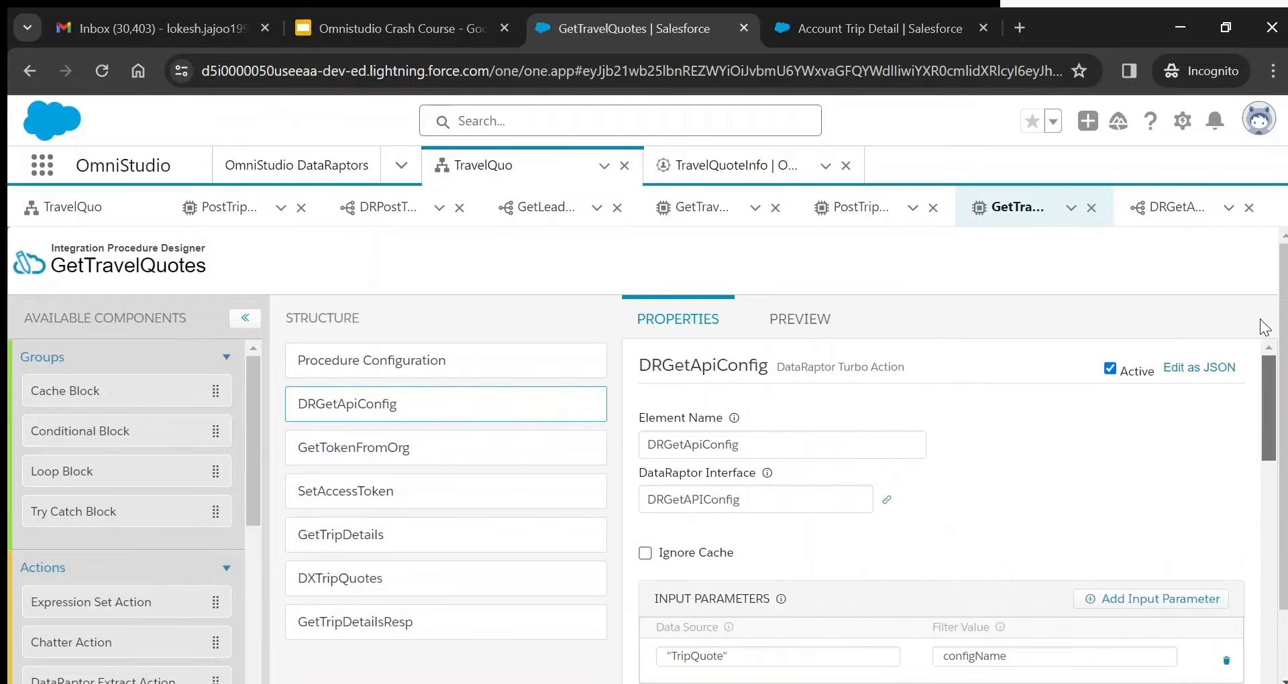
- Trace GetTokenFromOrg's client_id REST value back to the DRGetApiConfig element
double_click(688, 444)
click(395, 449)
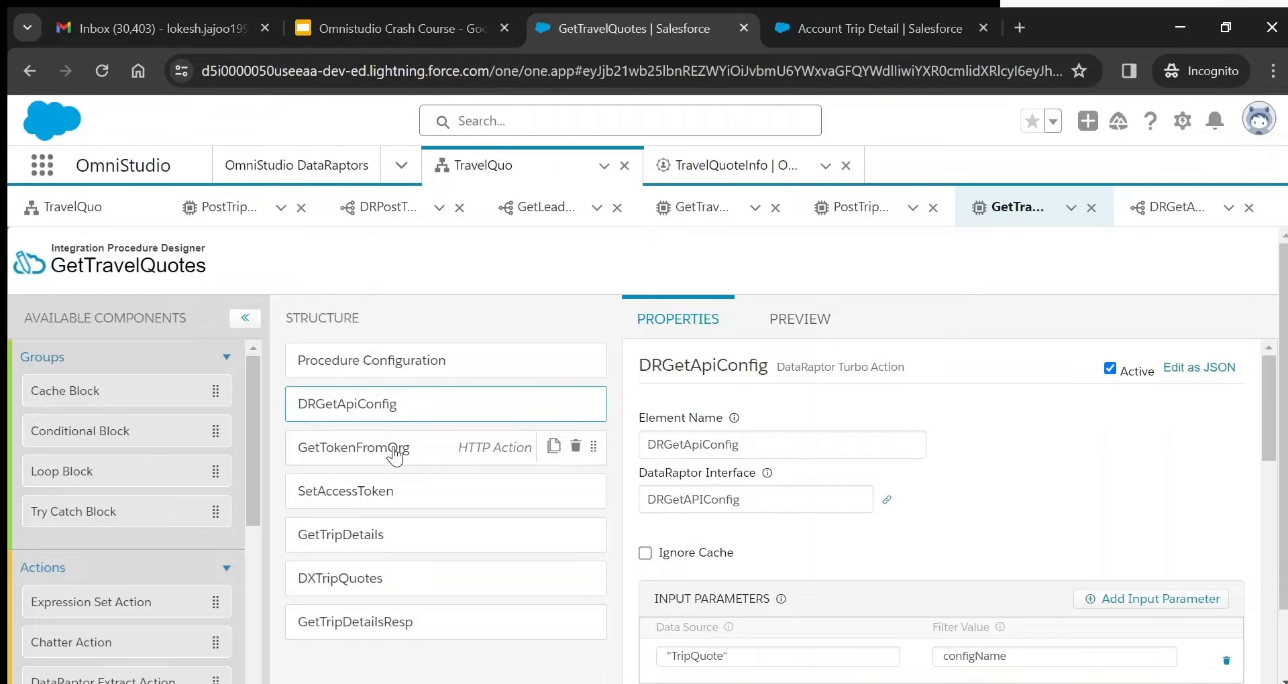
mouse_move(1270, 453)
mouse_down()
mouse_move(1269, 617)
mouse_move(1269, 453)
mouse_up()
click(701, 519)
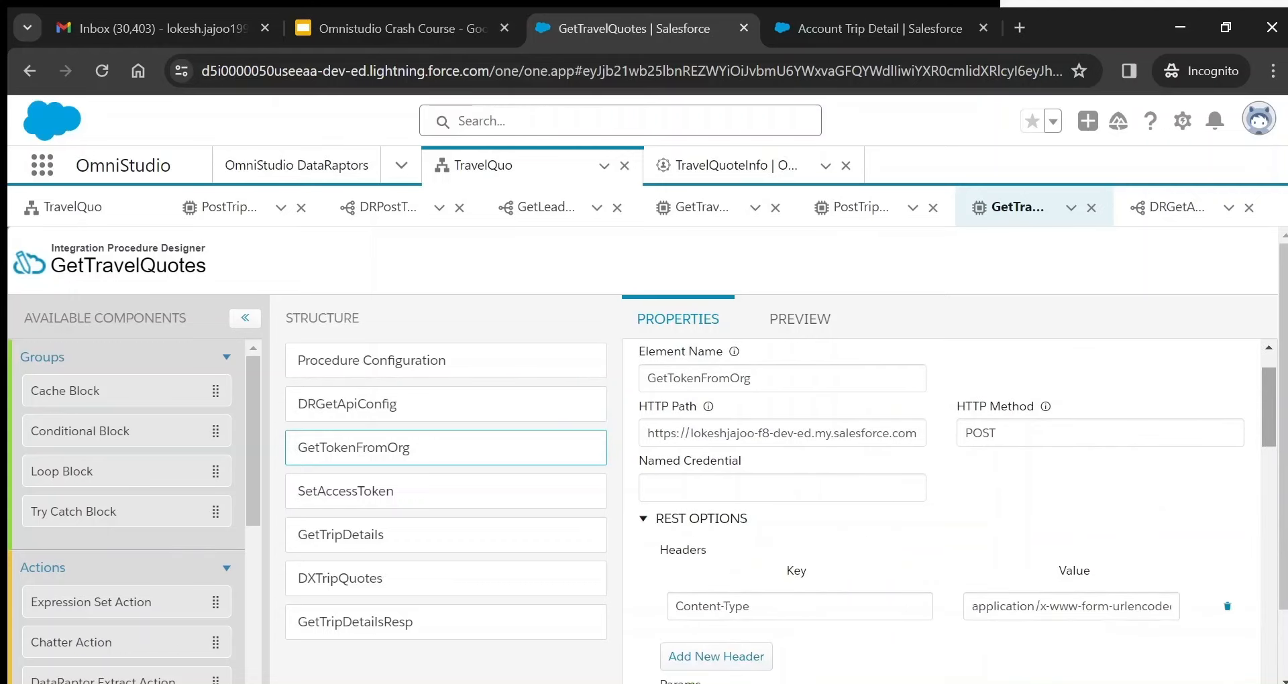
scroll(1091, 486, down, 4)
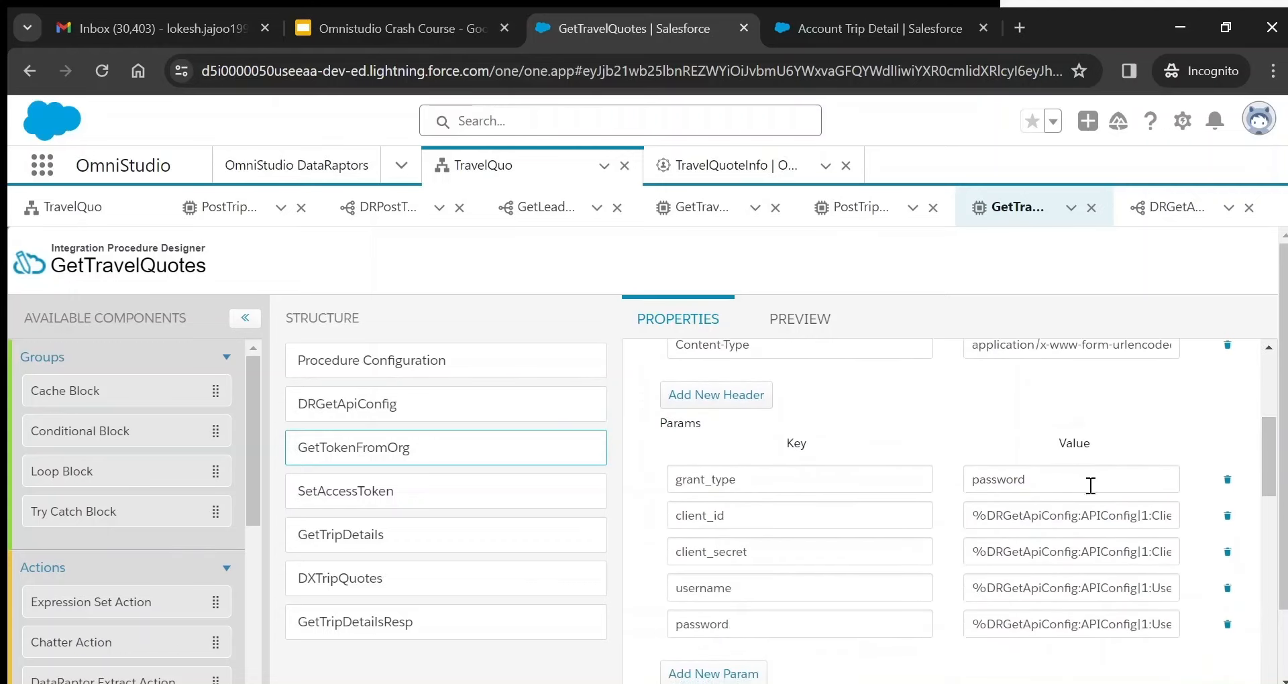
double_click(1044, 507)
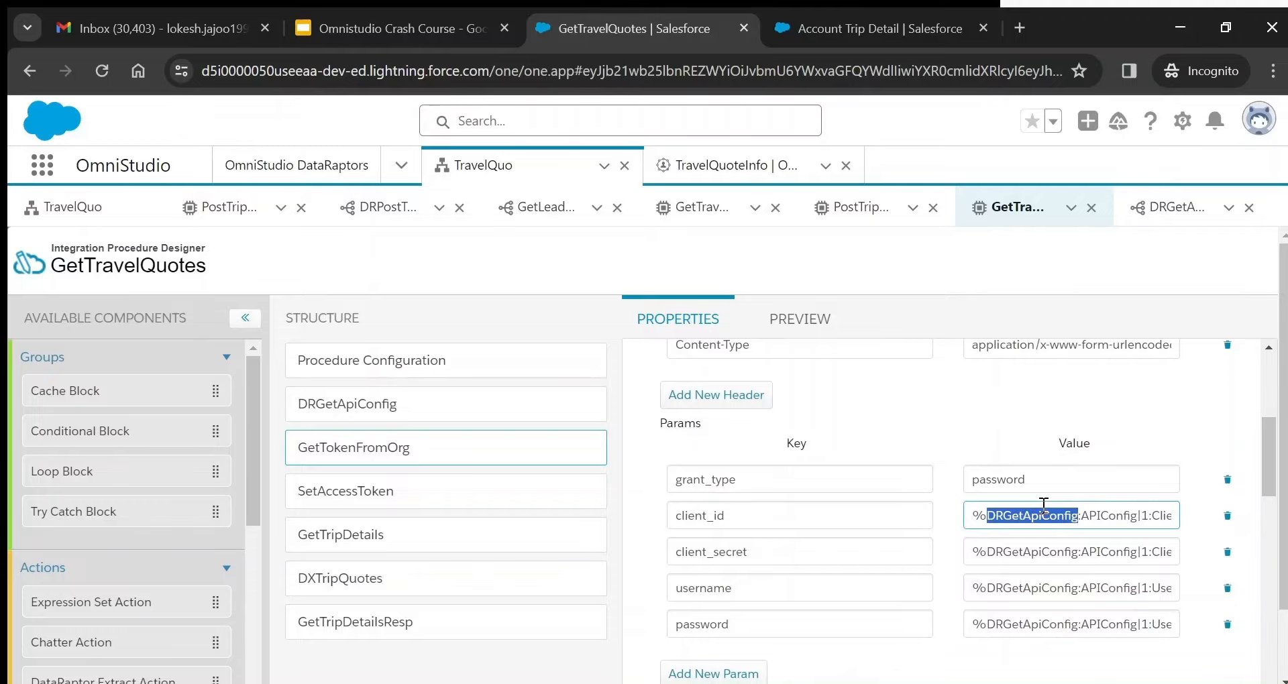
- Inspect the DRGetAPIConfig preview response's first APIConfig record and its Client_Id__c field
click(1173, 214)
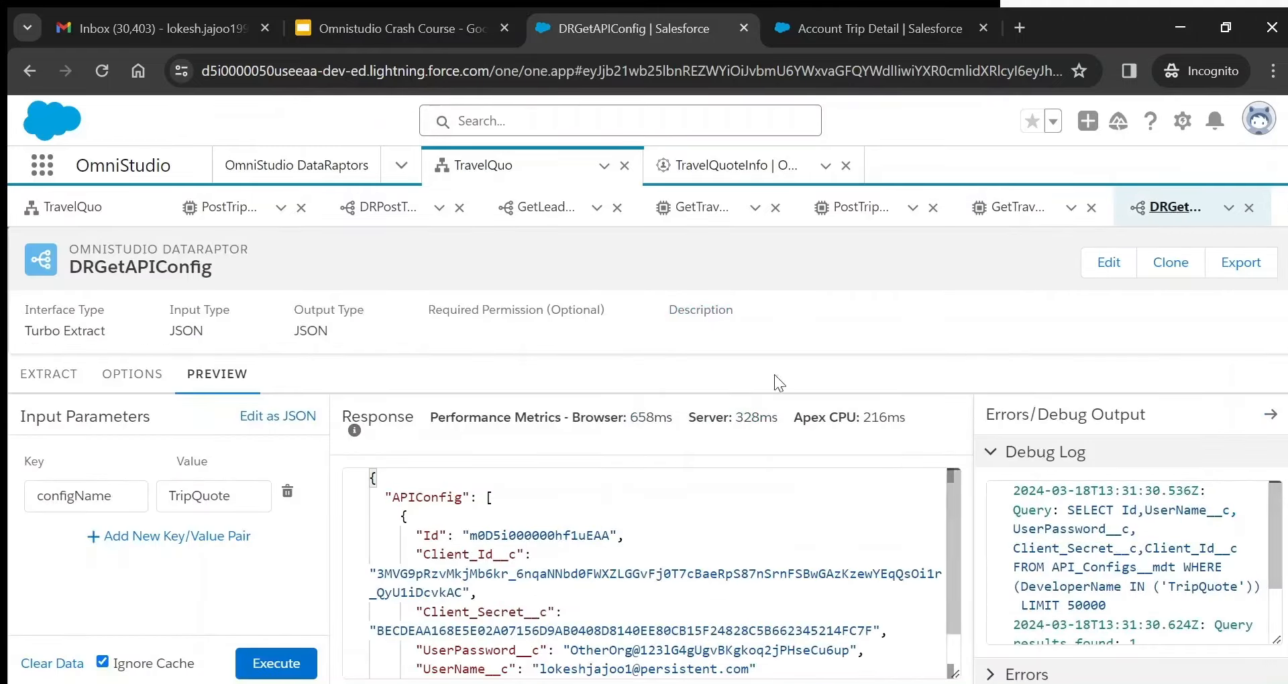
double_click(413, 498)
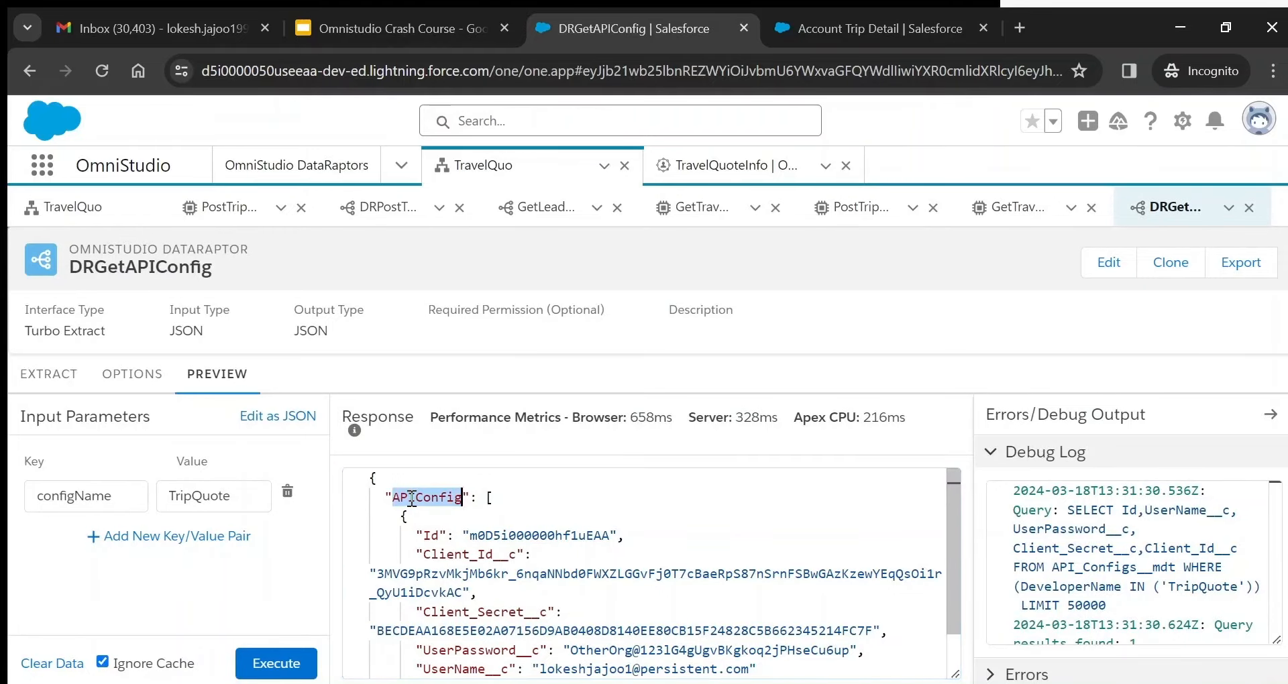
click(57, 381)
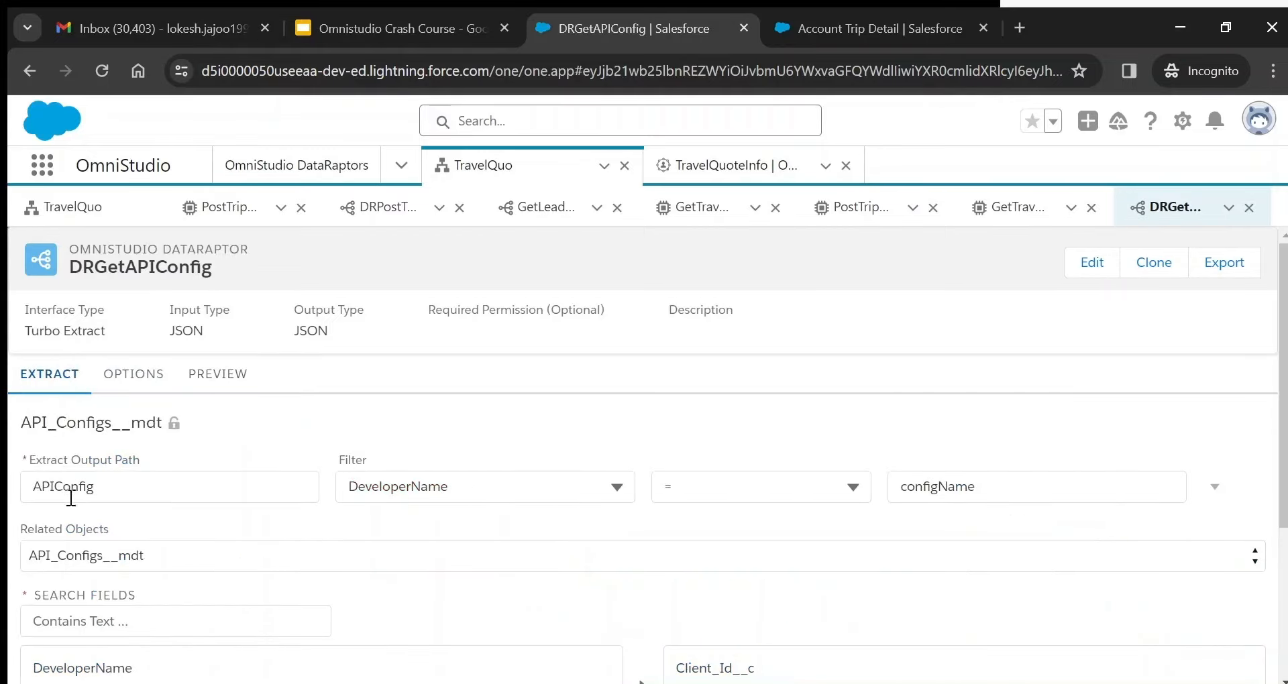
click(230, 388)
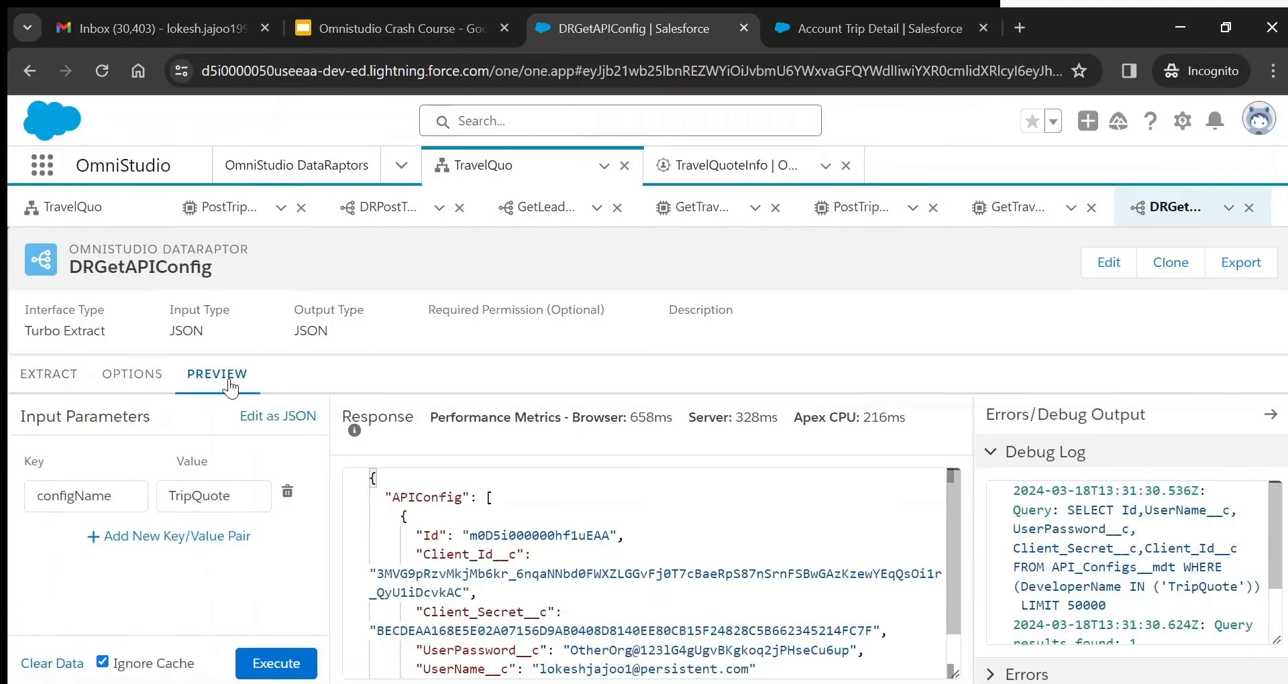
click(510, 497)
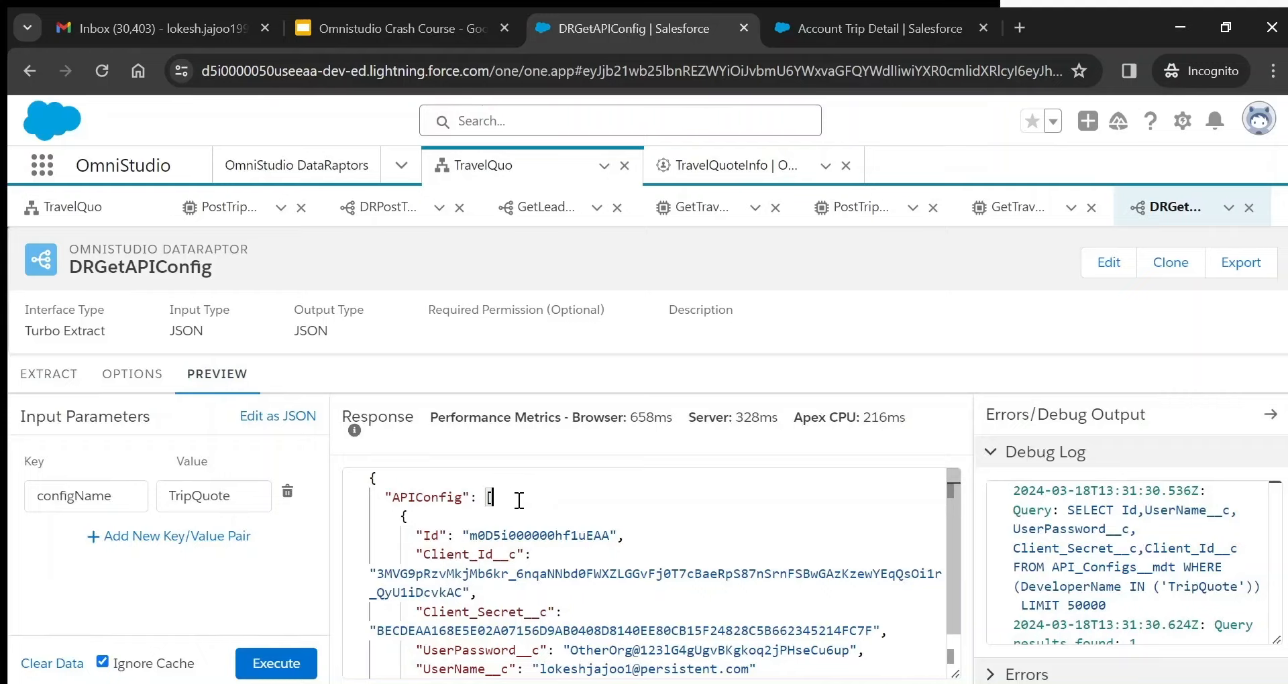
click(427, 517)
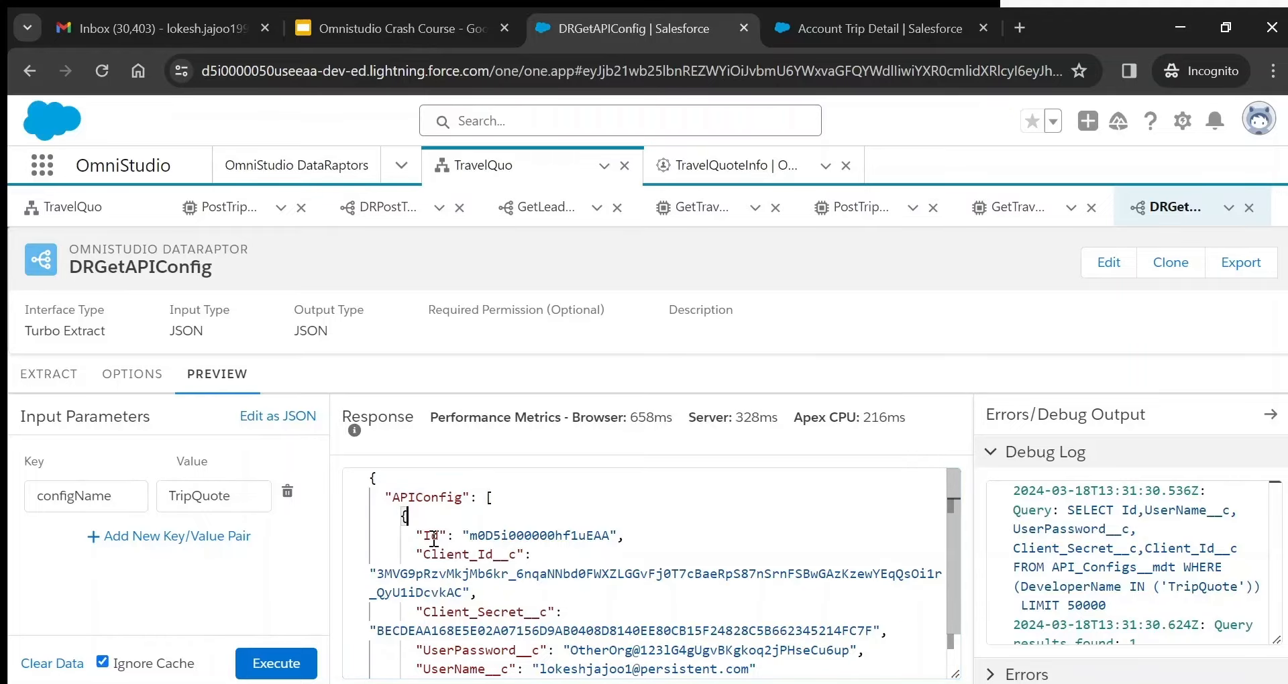
double_click(456, 554)
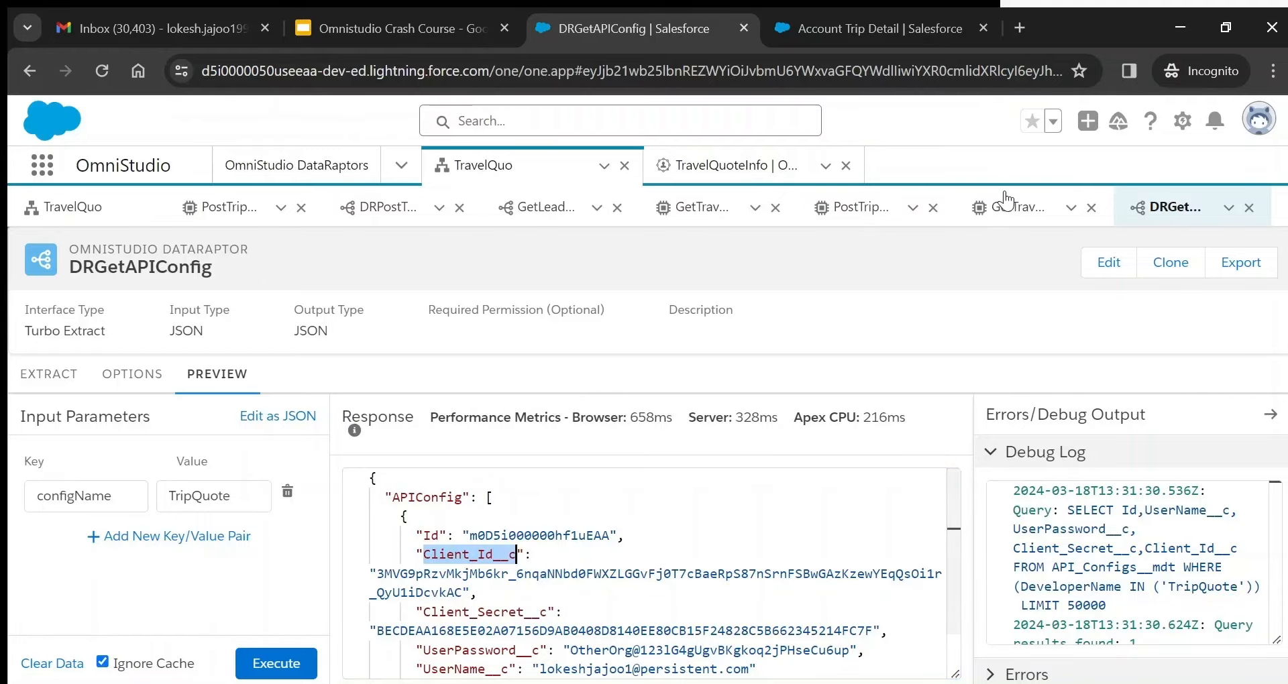
click(1006, 201)
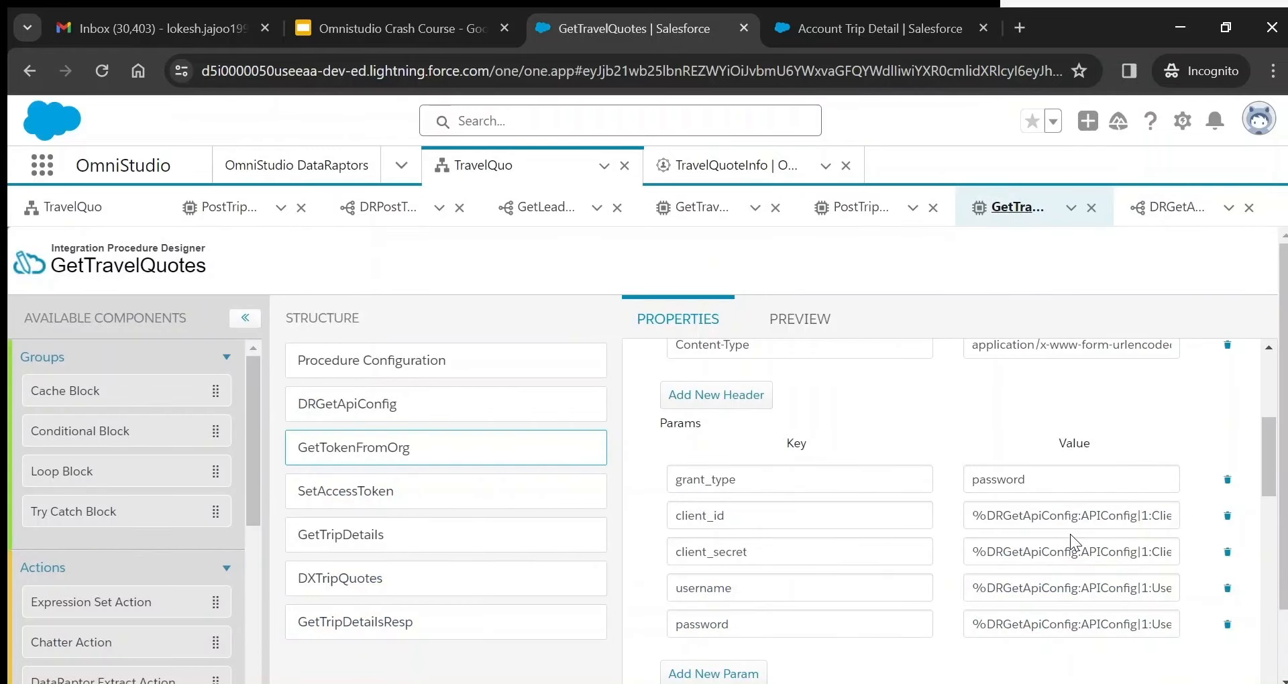
- Examine the client_id value referencing DRGetApiConfig's APIConfig Client_Id__c field
double_click(1036, 515)
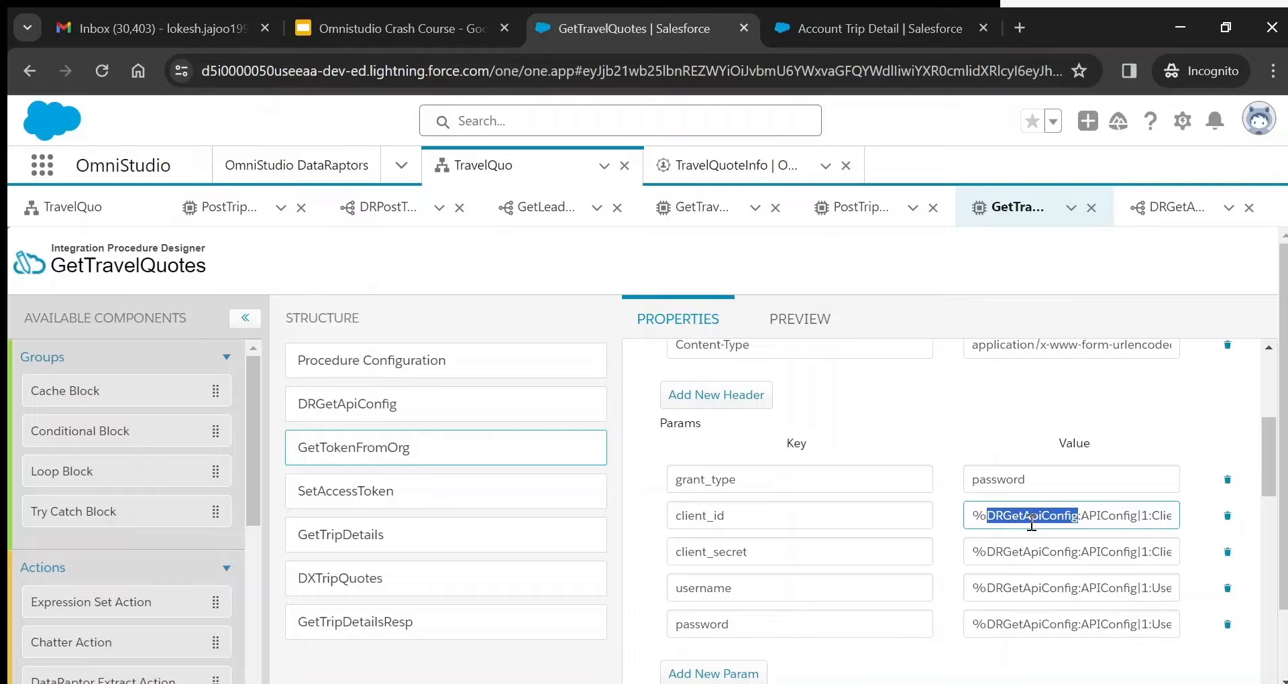
double_click(1105, 524)
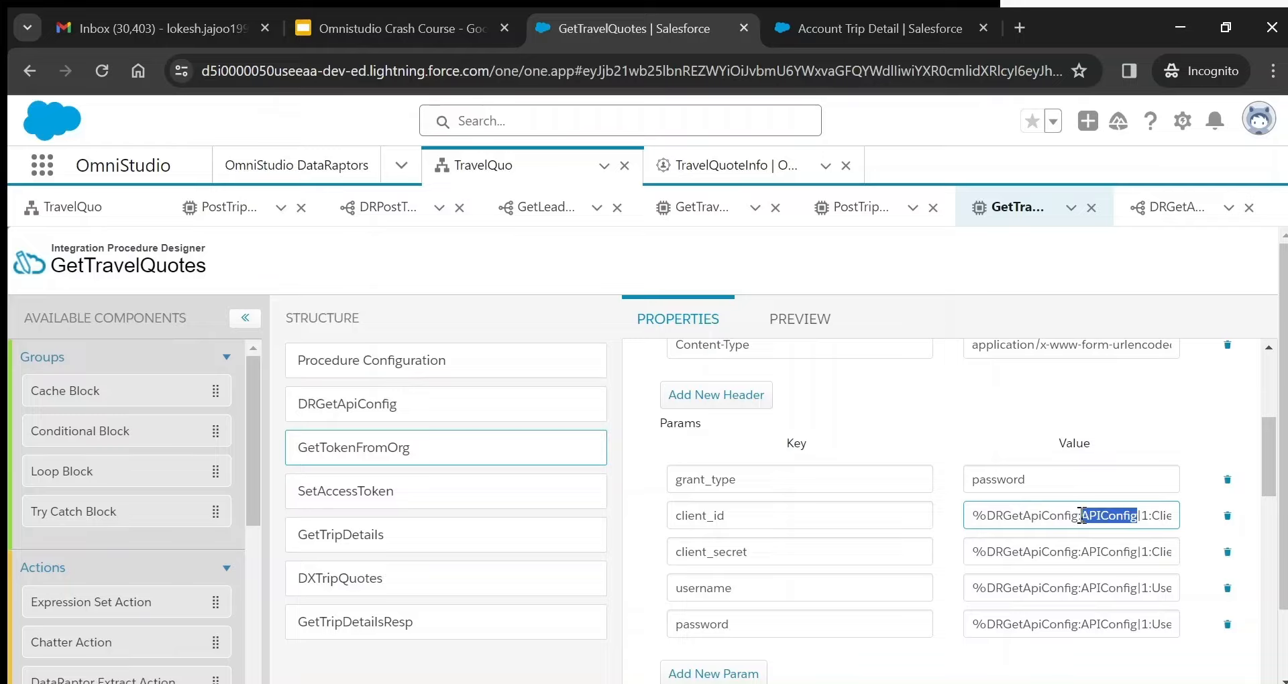
click(1133, 524)
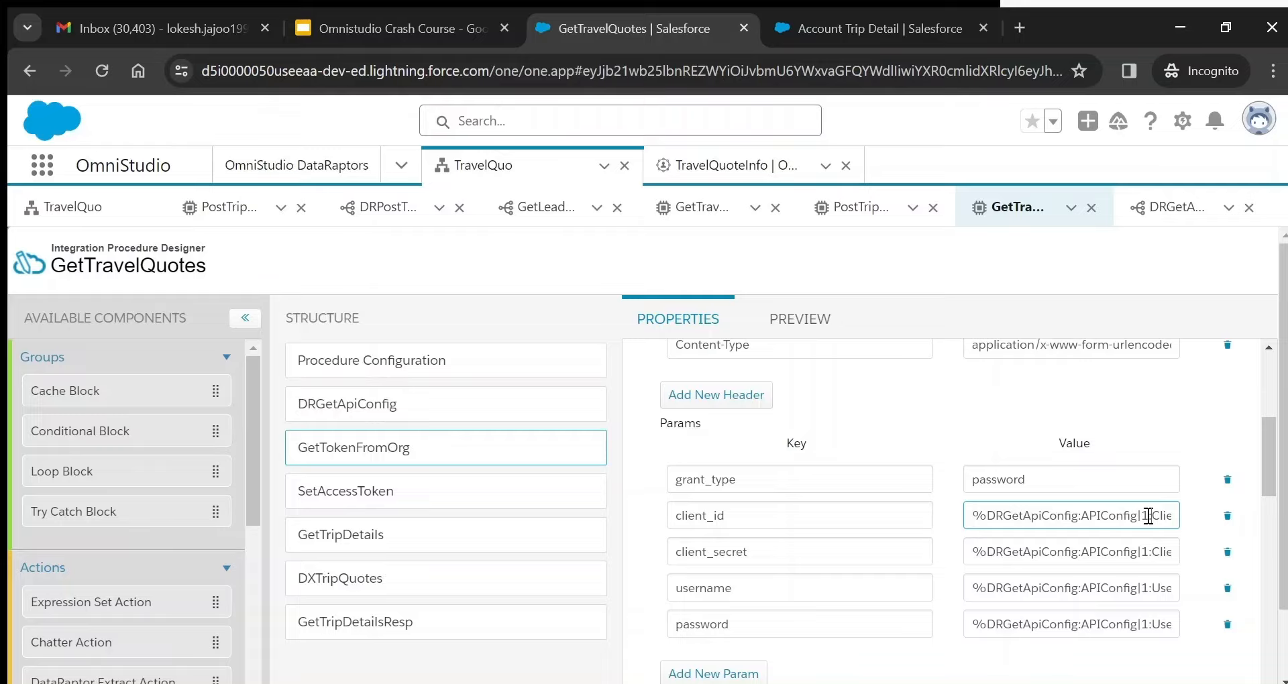
key(End)
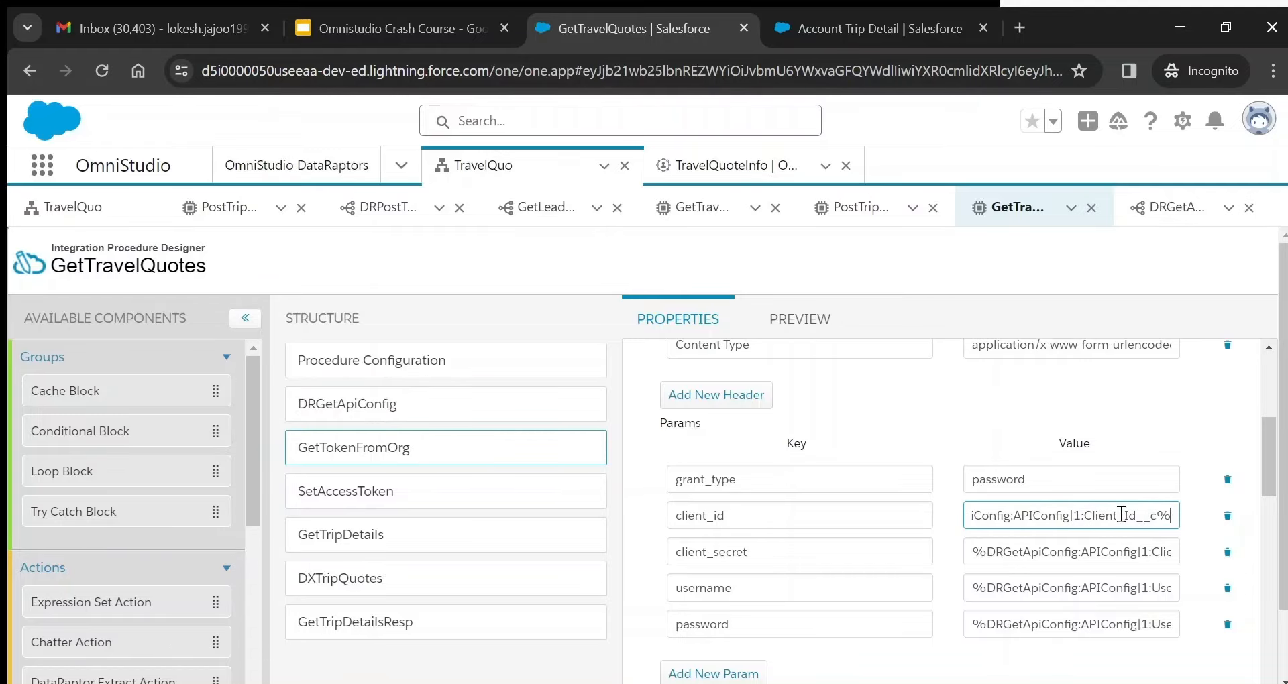
double_click(1120, 514)
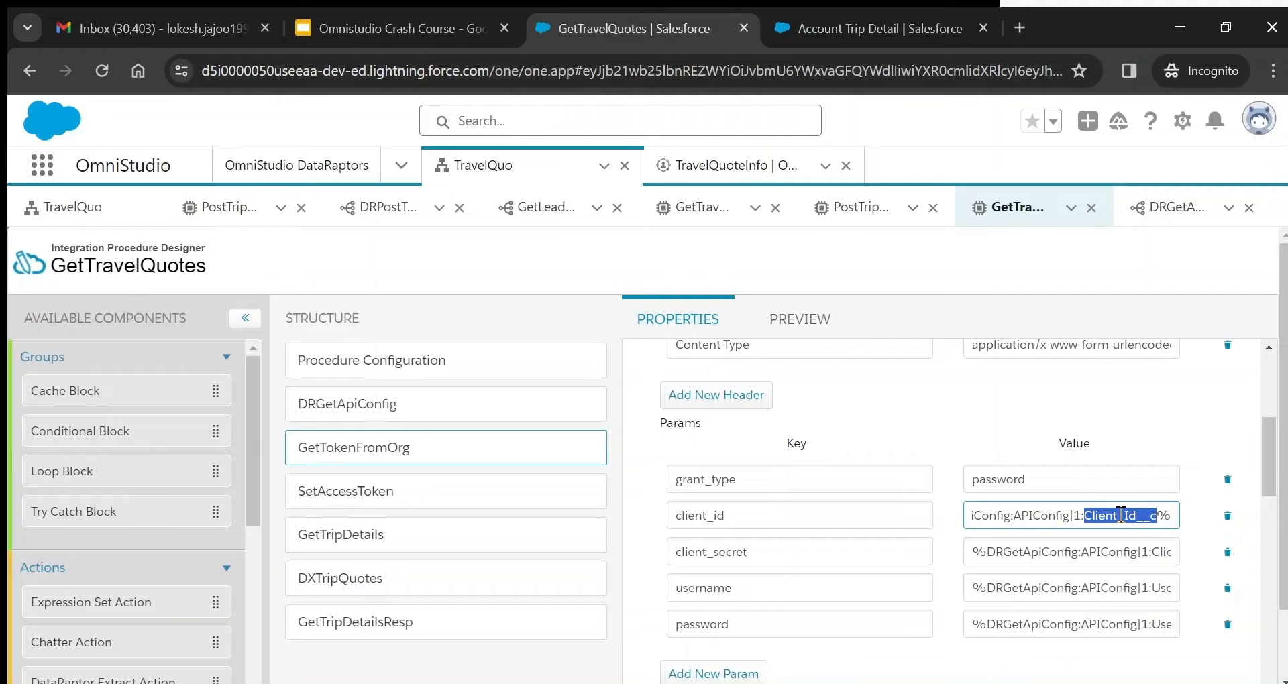
- Examine the client_secret value, also drawn from DRGetApiConfig's APIConfig record
click(1091, 553)
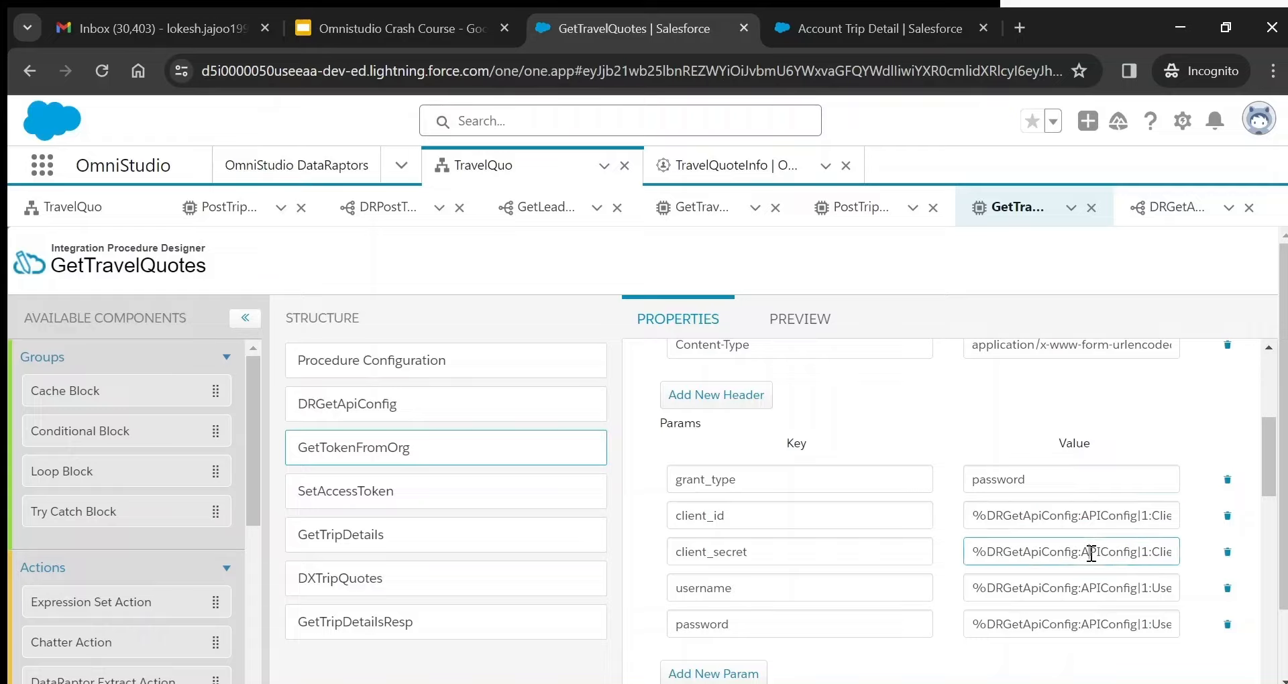
double_click(1014, 553)
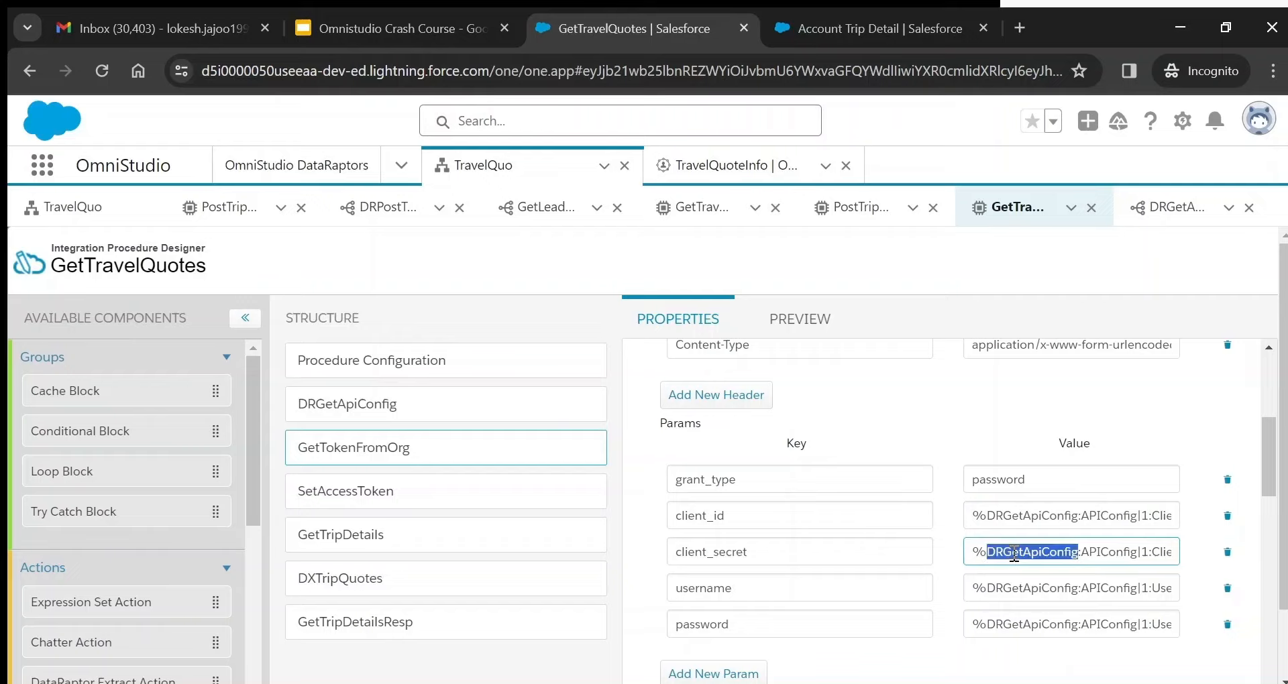
double_click(1119, 551)
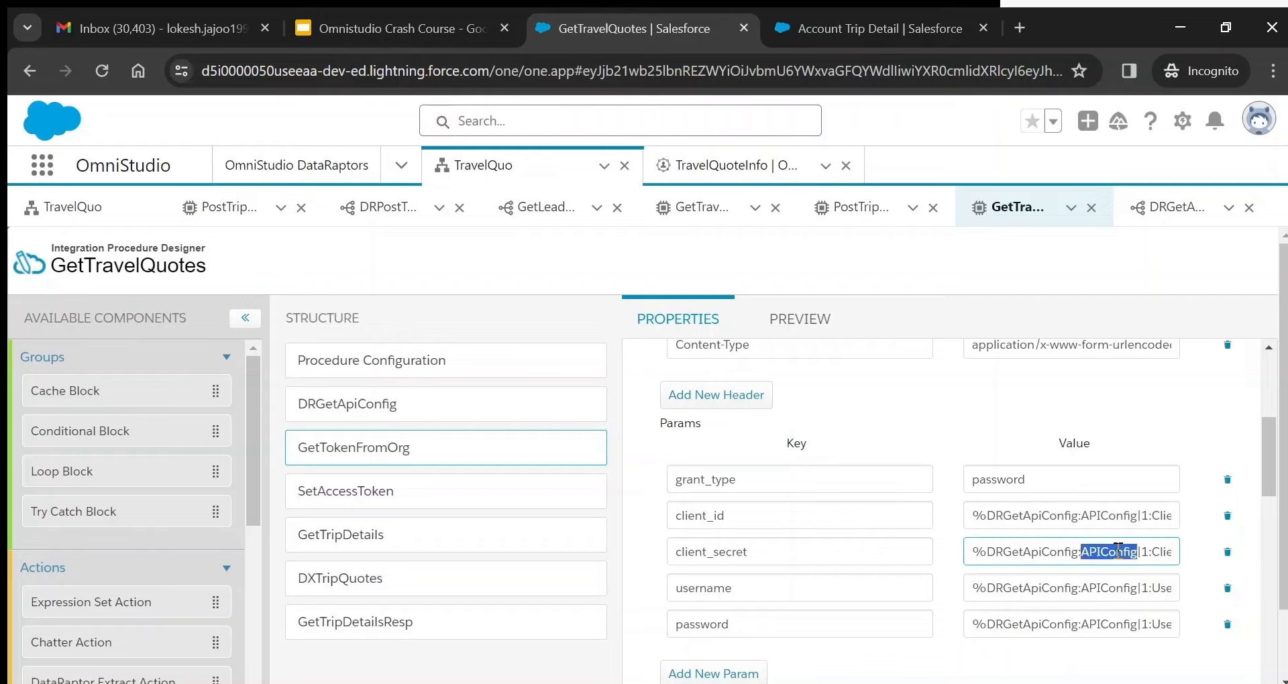
click(1119, 552)
key(Right)
key(Right)
key(Right)
key(Right)
key(Right)
key(Right)
key(Right)
key(Right)
key(Right)
key(Right)
key(Right)
key(Right)
key(Right)
key(Right)
key(Right)
key(Right)
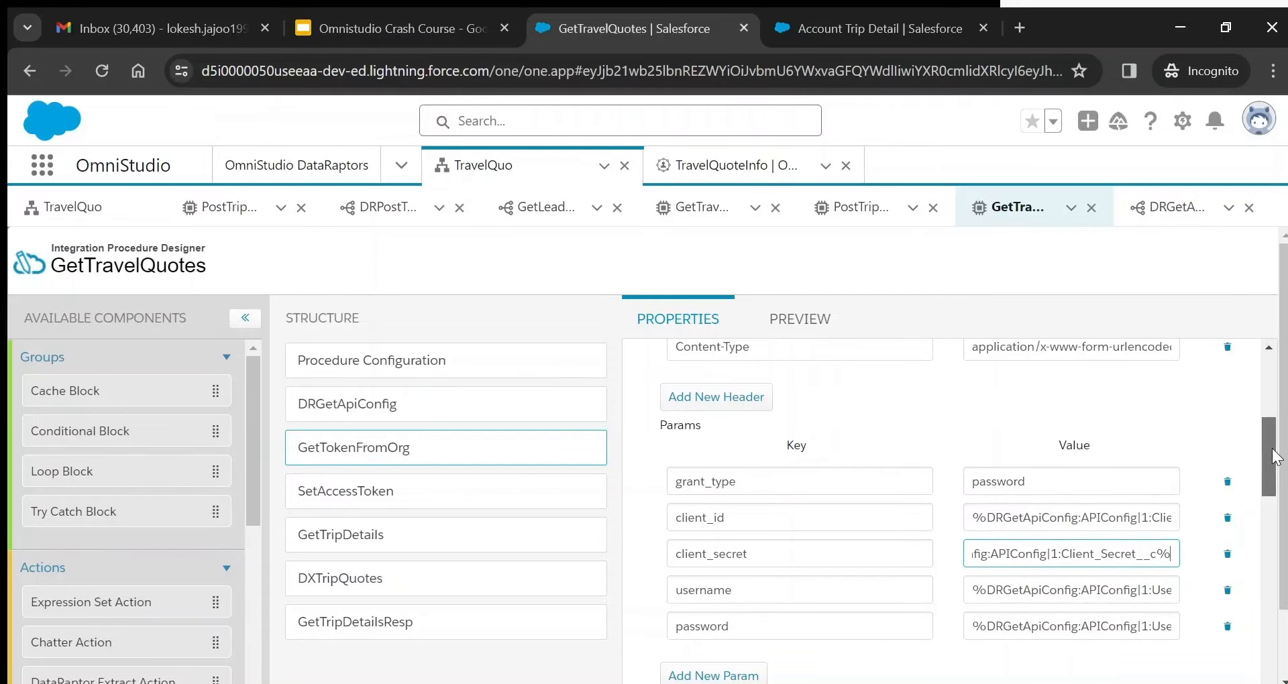
- Review the remaining POST token settings, including Fail On Step Error, then select SetAccessToken
drag(1273, 456, 1267, 374)
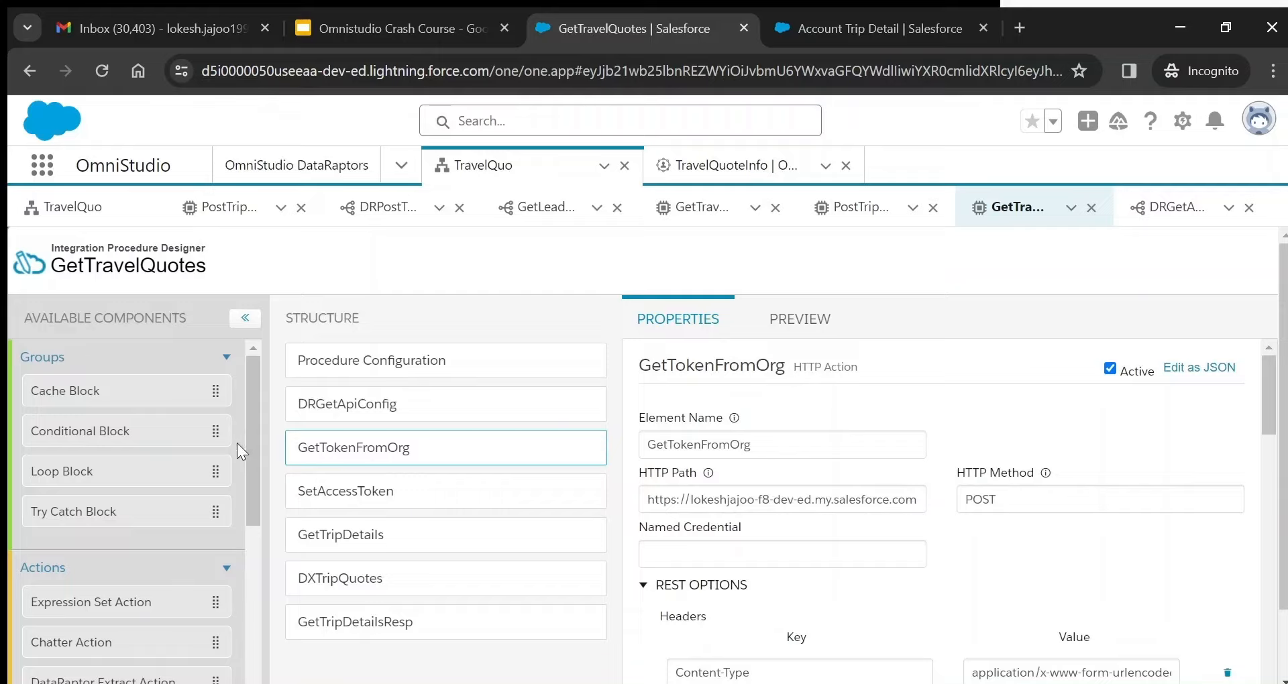
drag(249, 434, 245, 679)
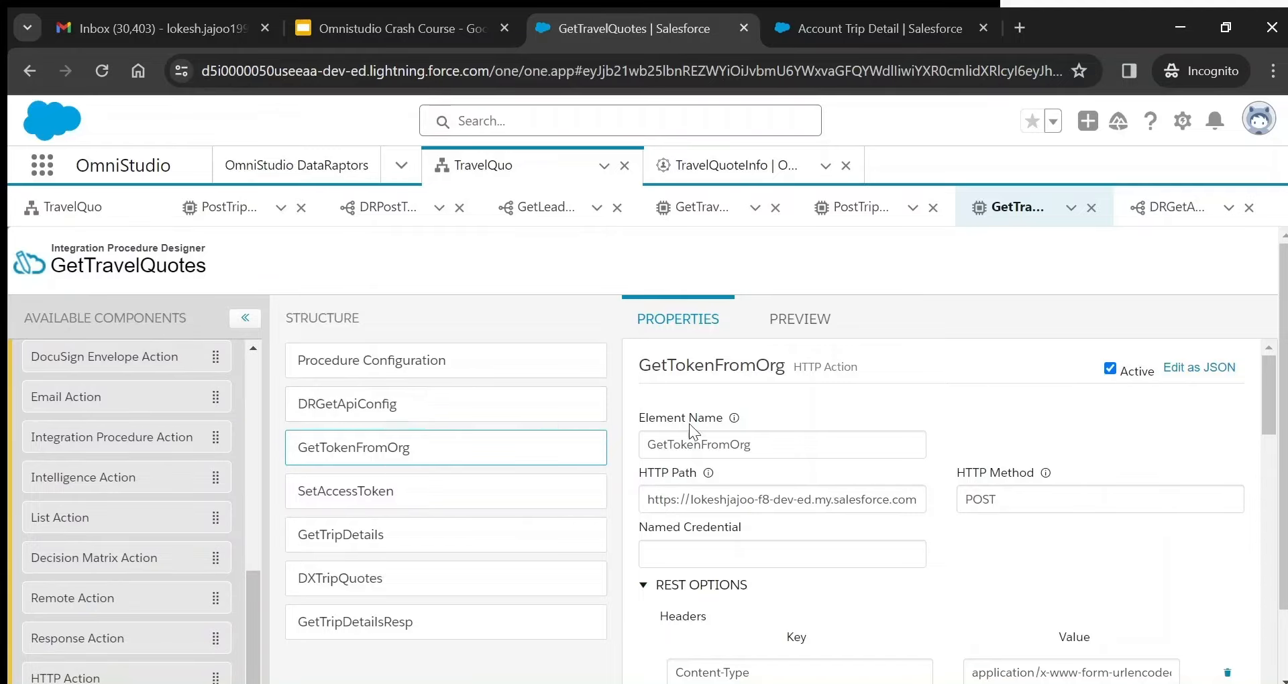
drag(1266, 384, 1274, 456)
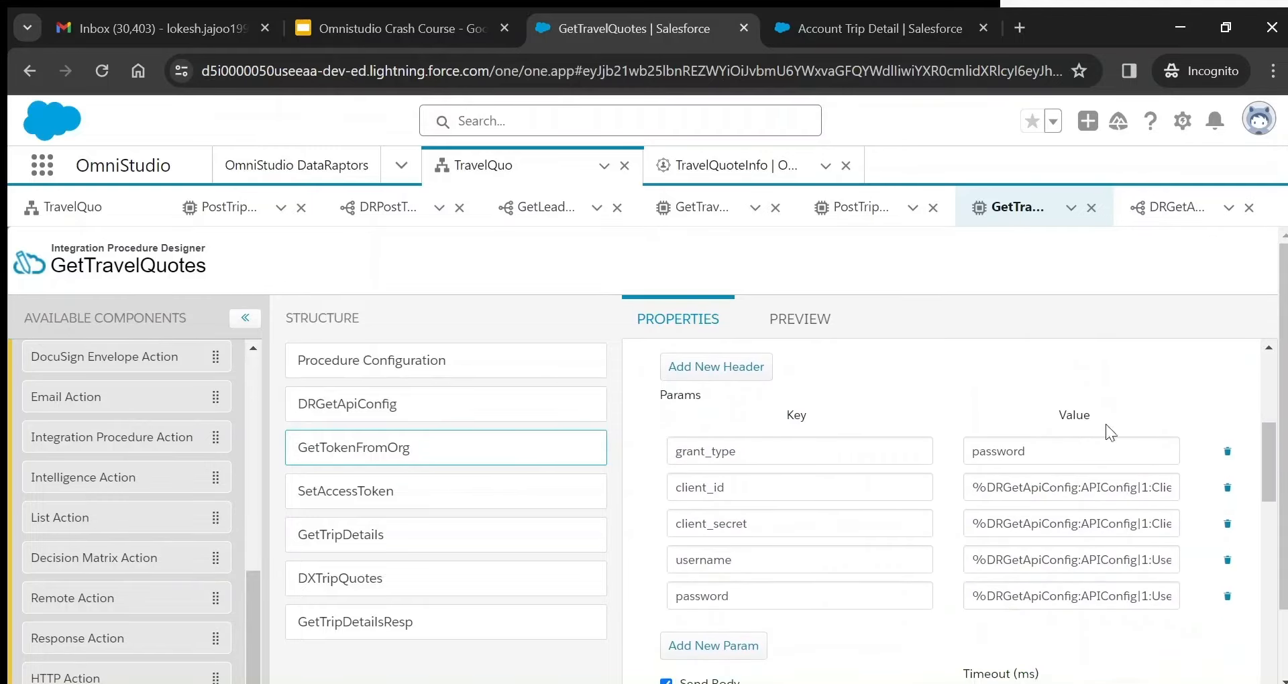
click(362, 497)
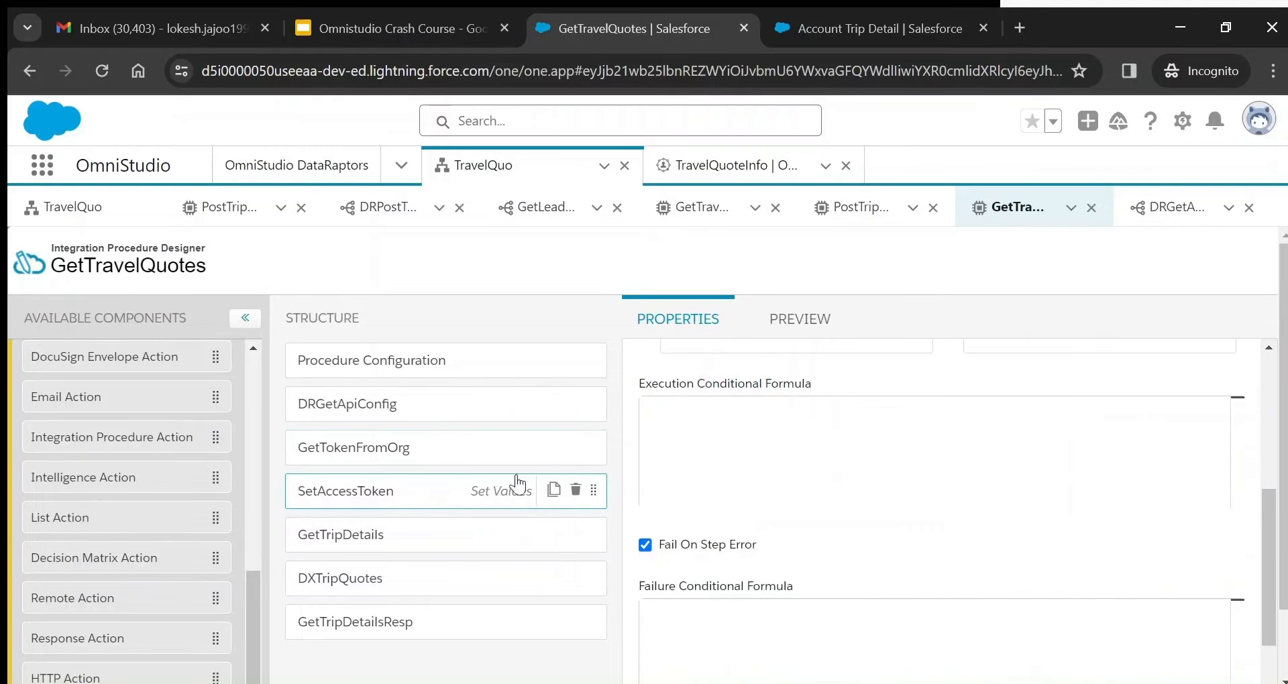
- Review SetAccessToken's AccessToken element and its expression referencing GetTokenFromOrg
drag(1268, 521, 1259, 389)
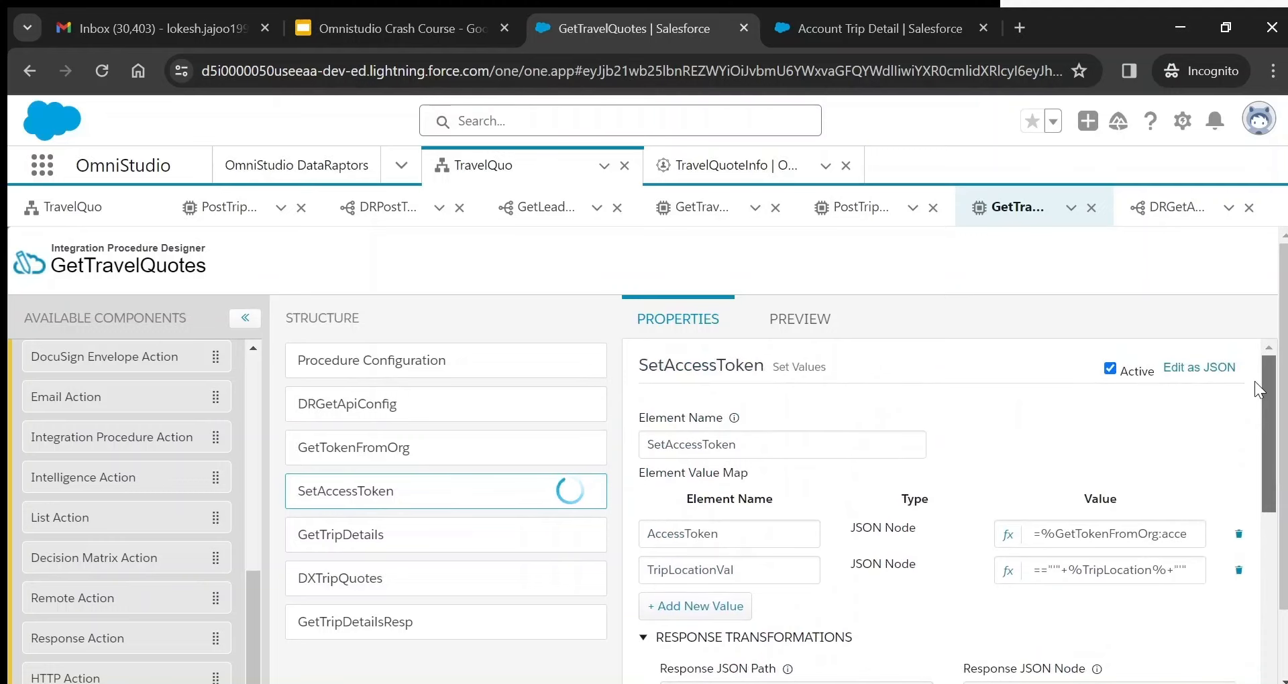
click(1008, 539)
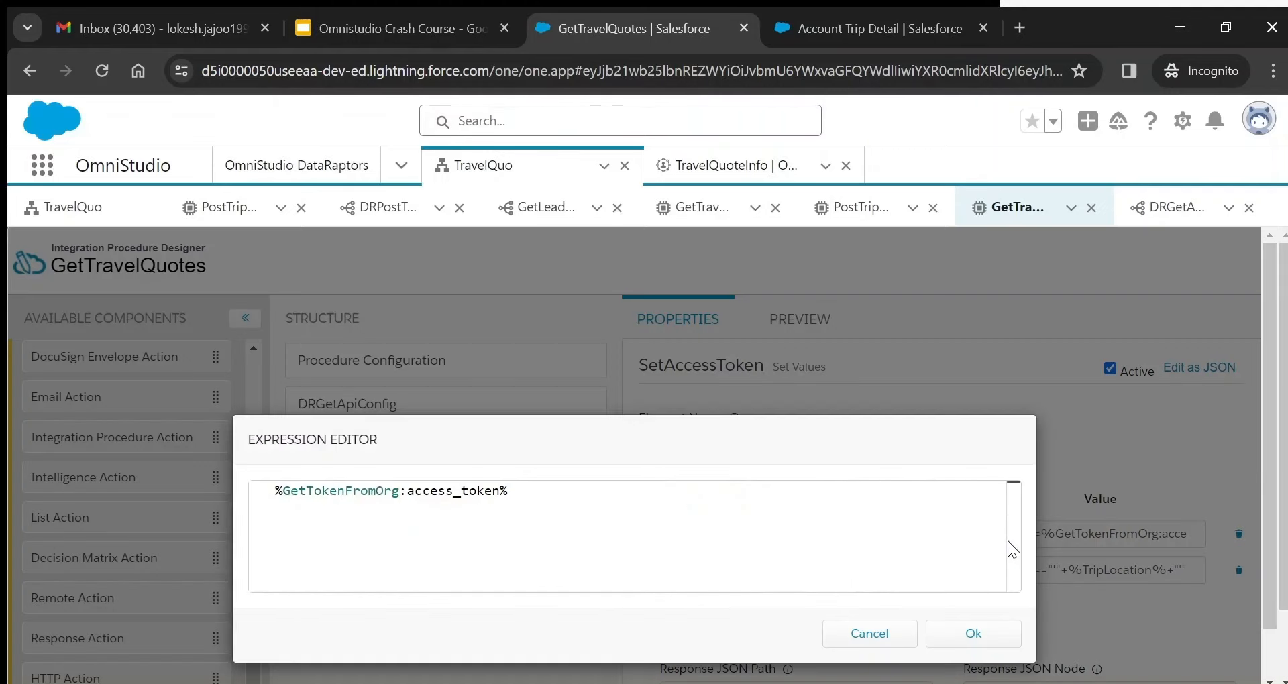
double_click(330, 491)
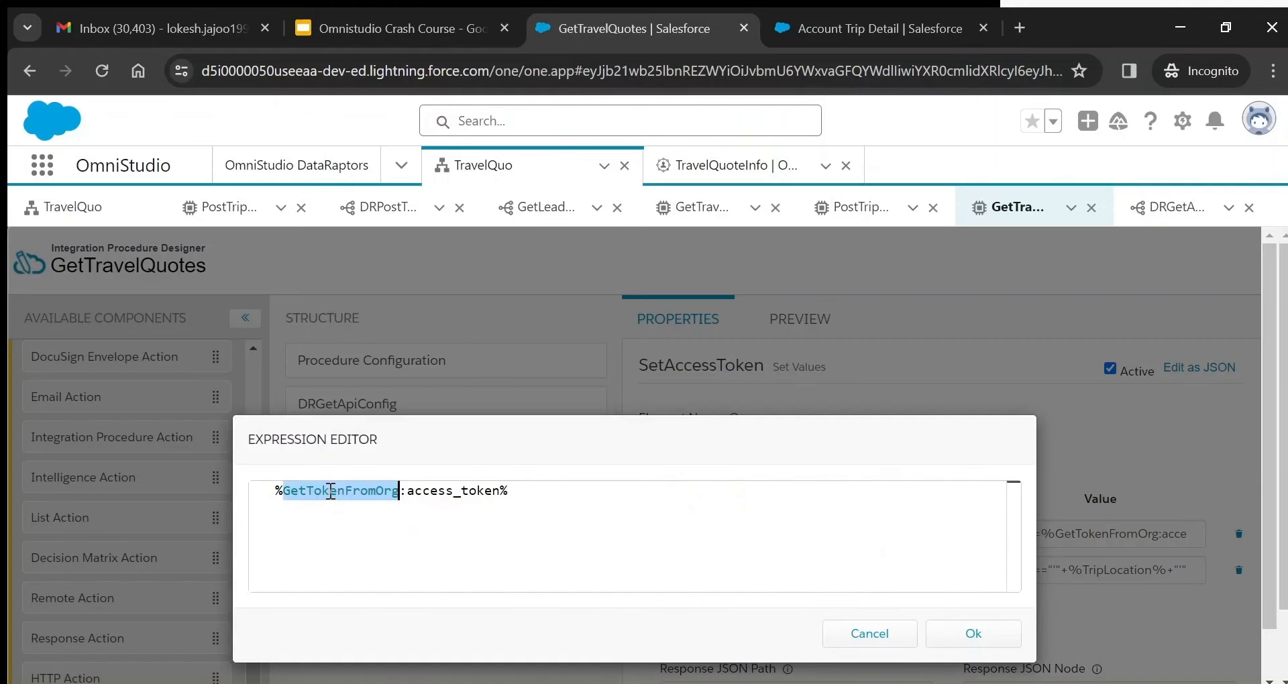
click(868, 635)
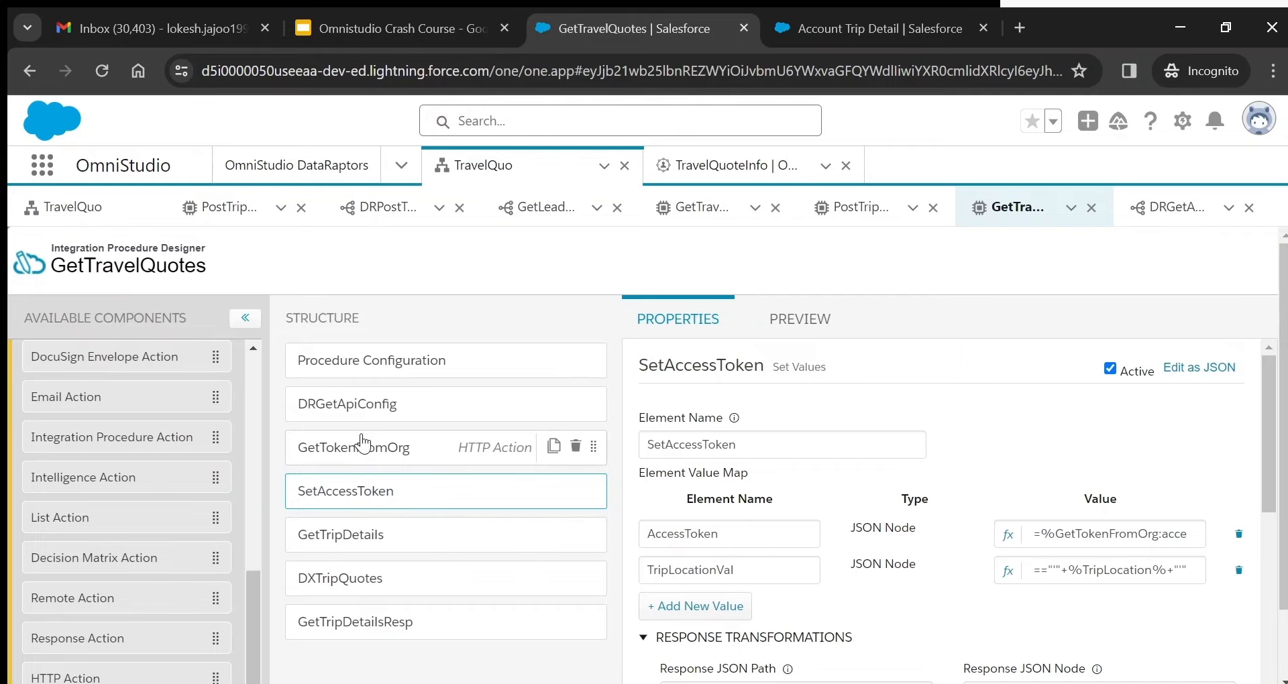
click(362, 444)
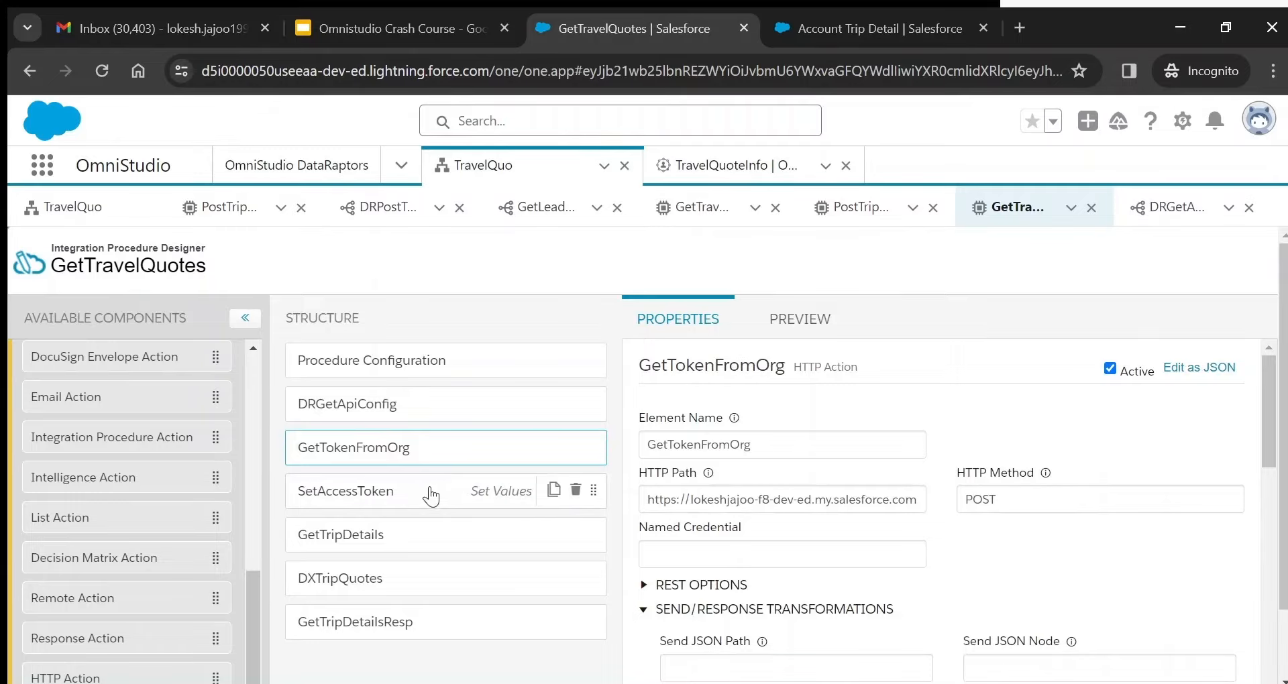
click(373, 493)
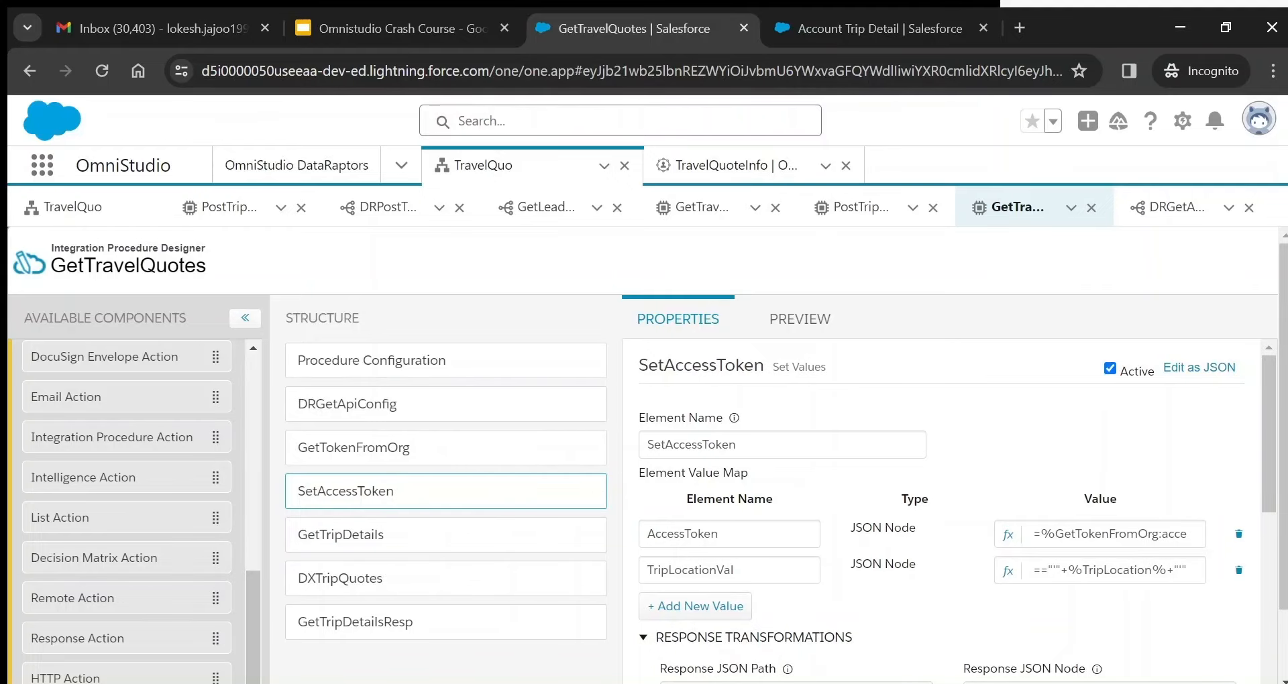
scroll(377, 617, down, 1)
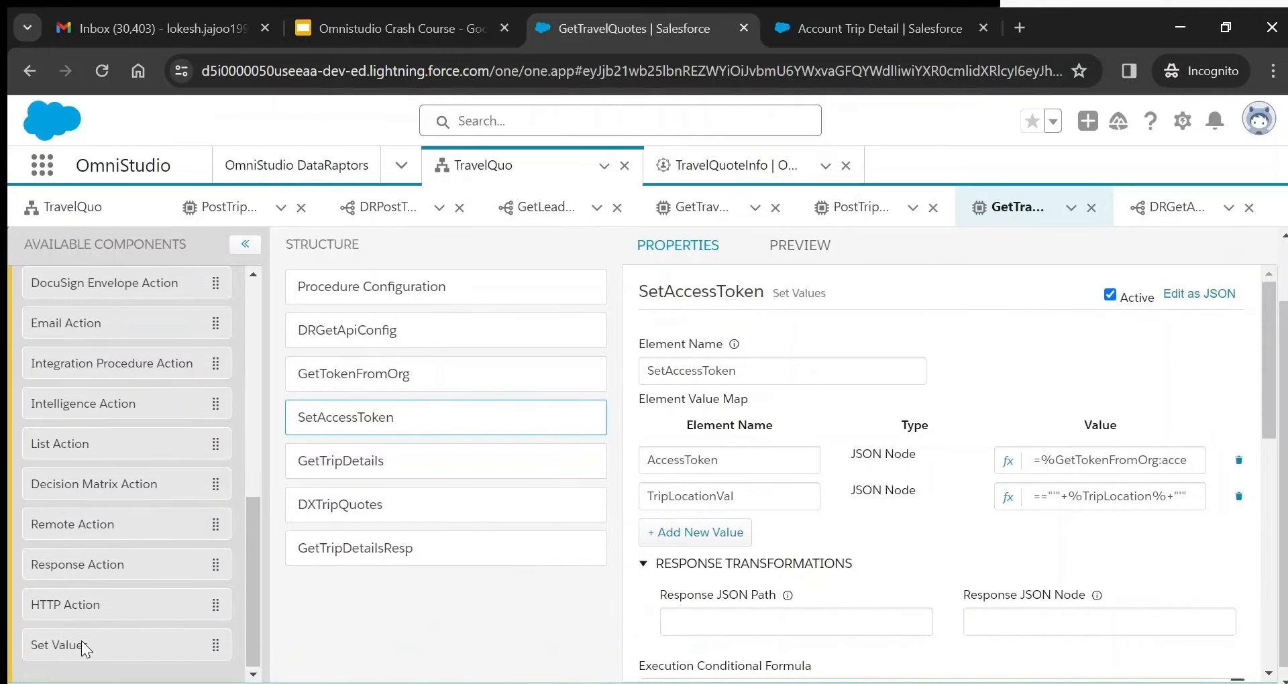
drag(84, 651, 139, 668)
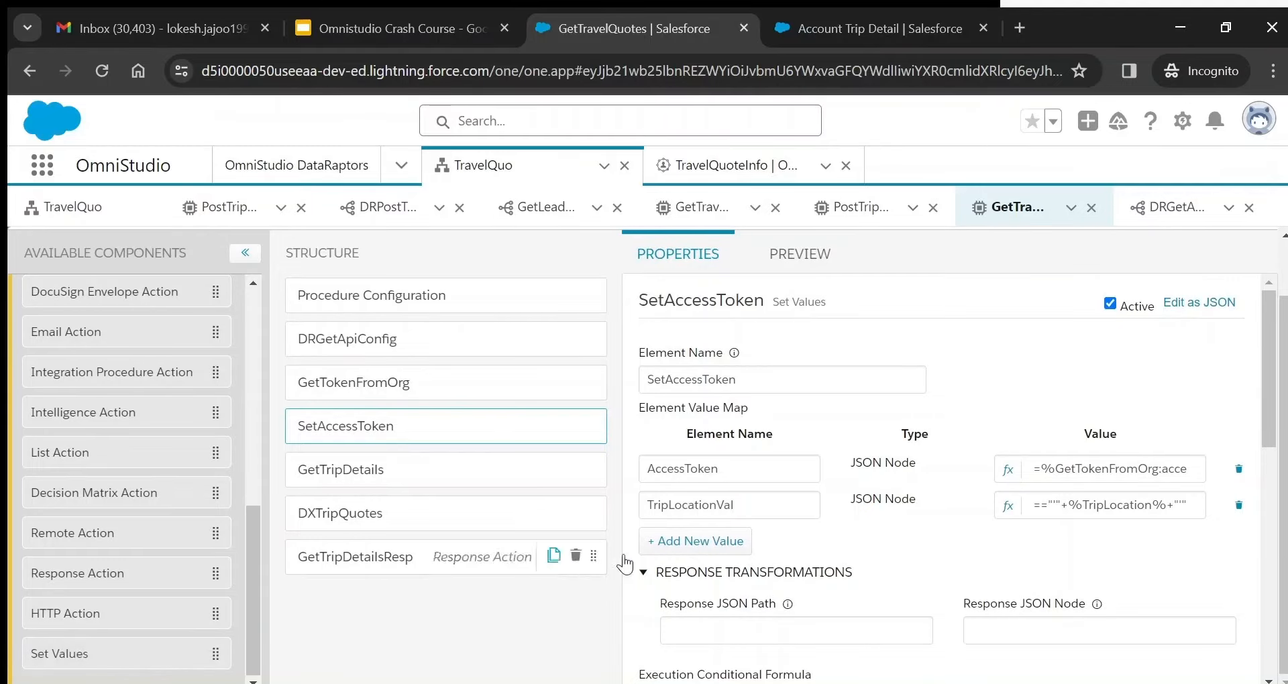
double_click(687, 467)
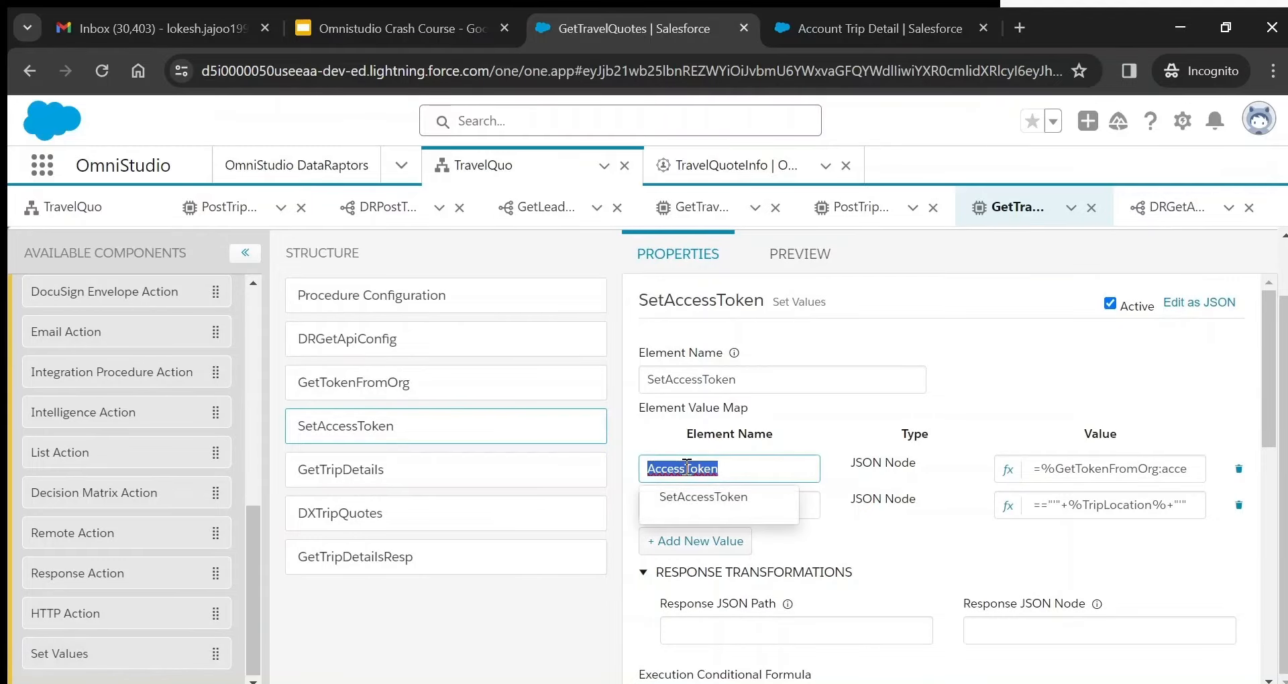
click(835, 421)
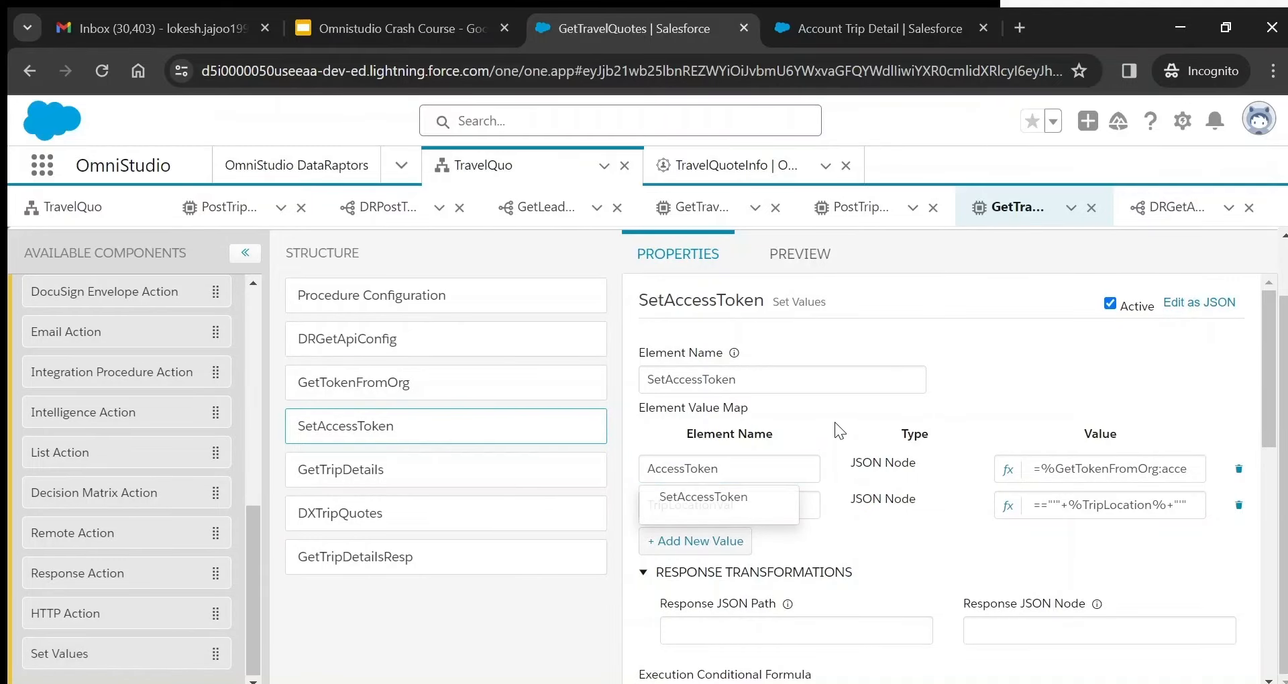
click(1008, 473)
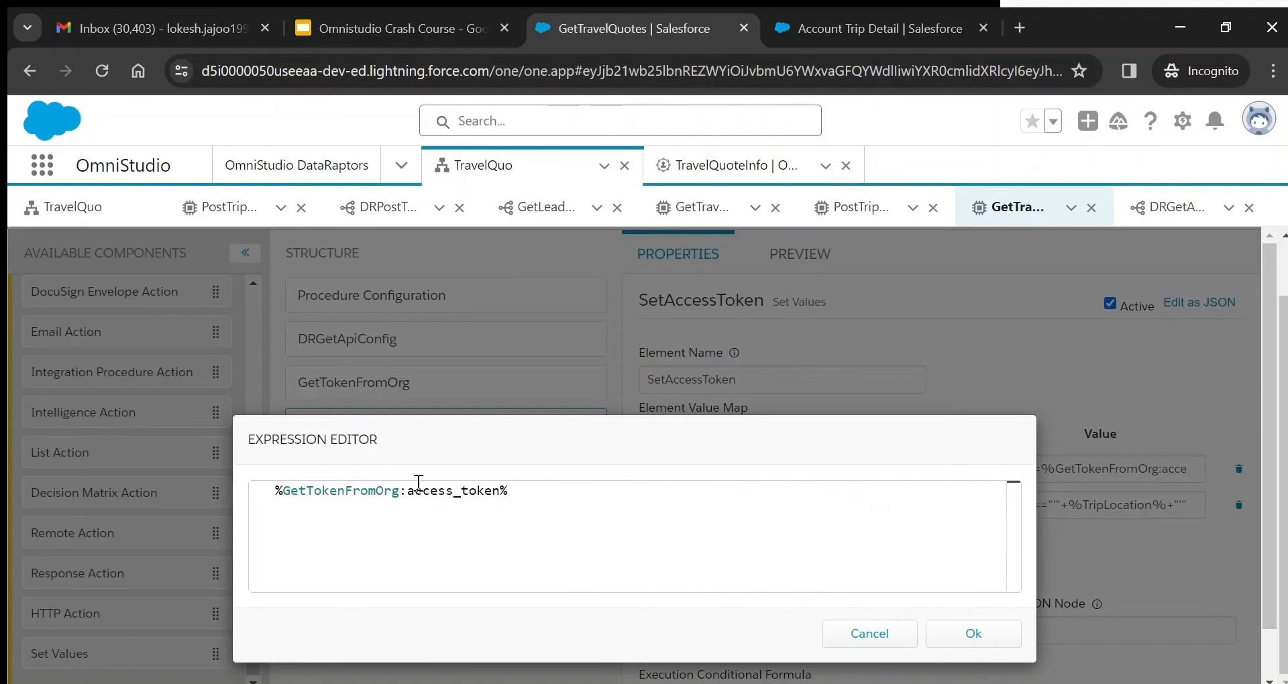
click(892, 634)
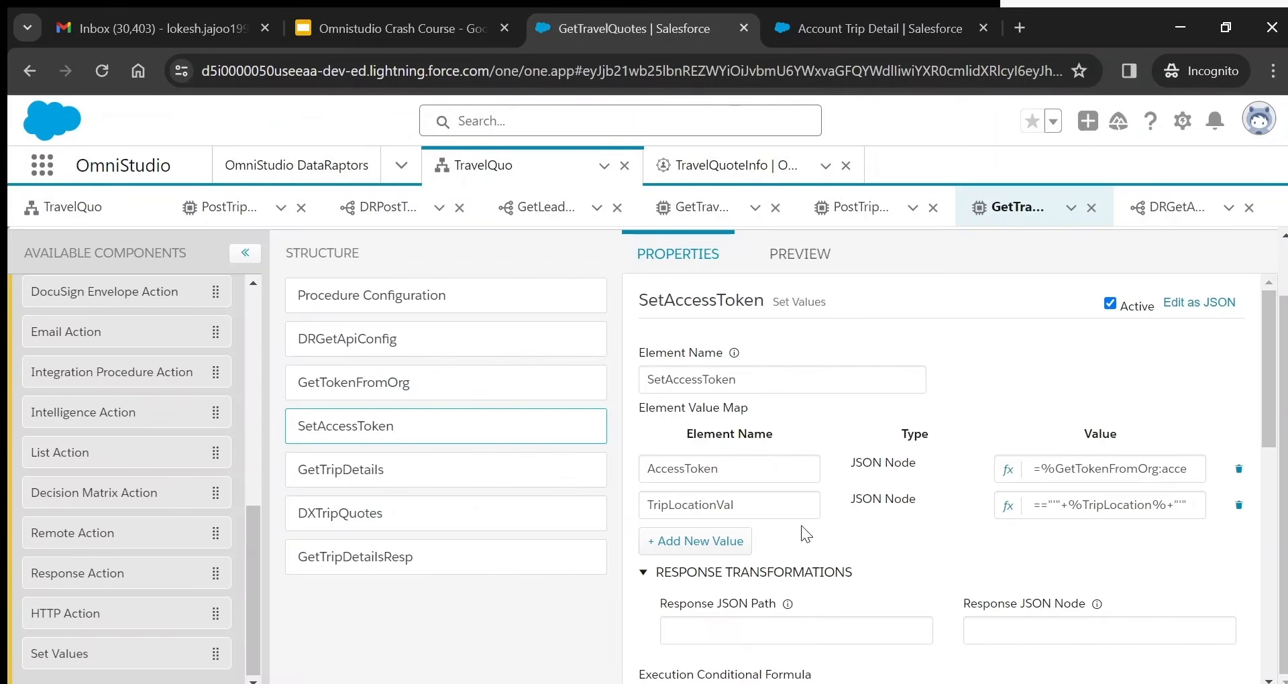
- Set TripLocationVal's expression to ="'"+%TripLocation%+"'" and confirm it
click(1007, 507)
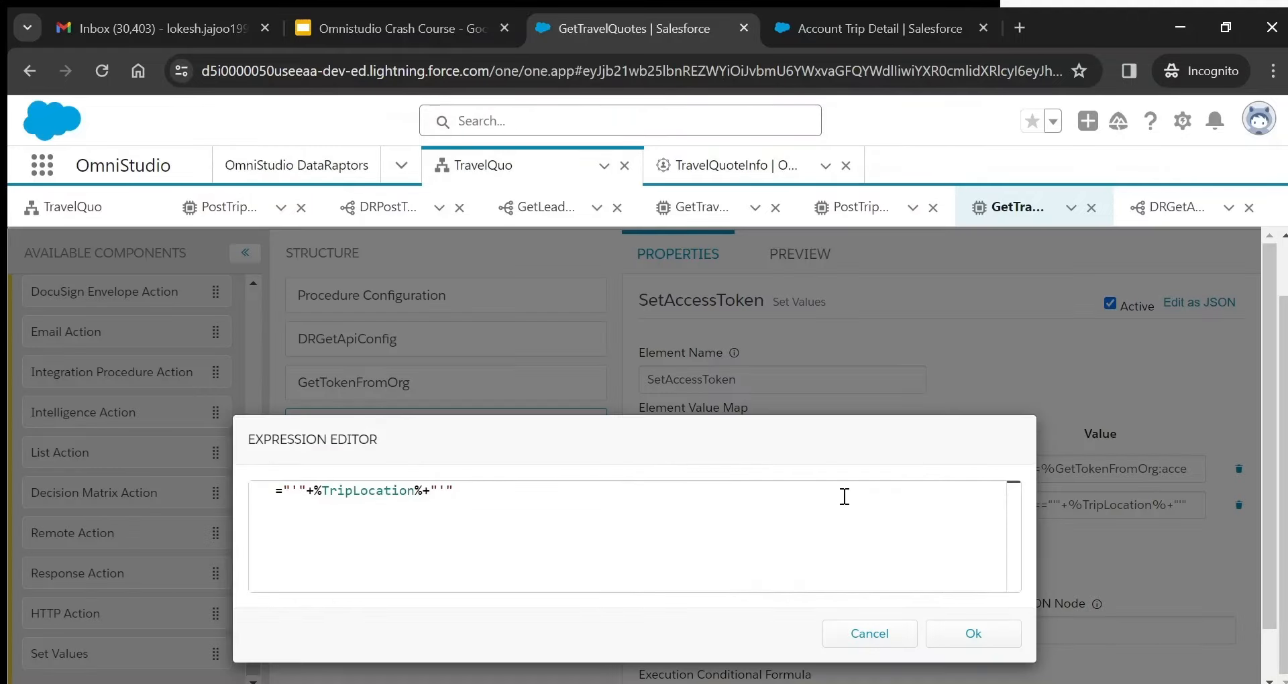
click(290, 491)
double_click(398, 491)
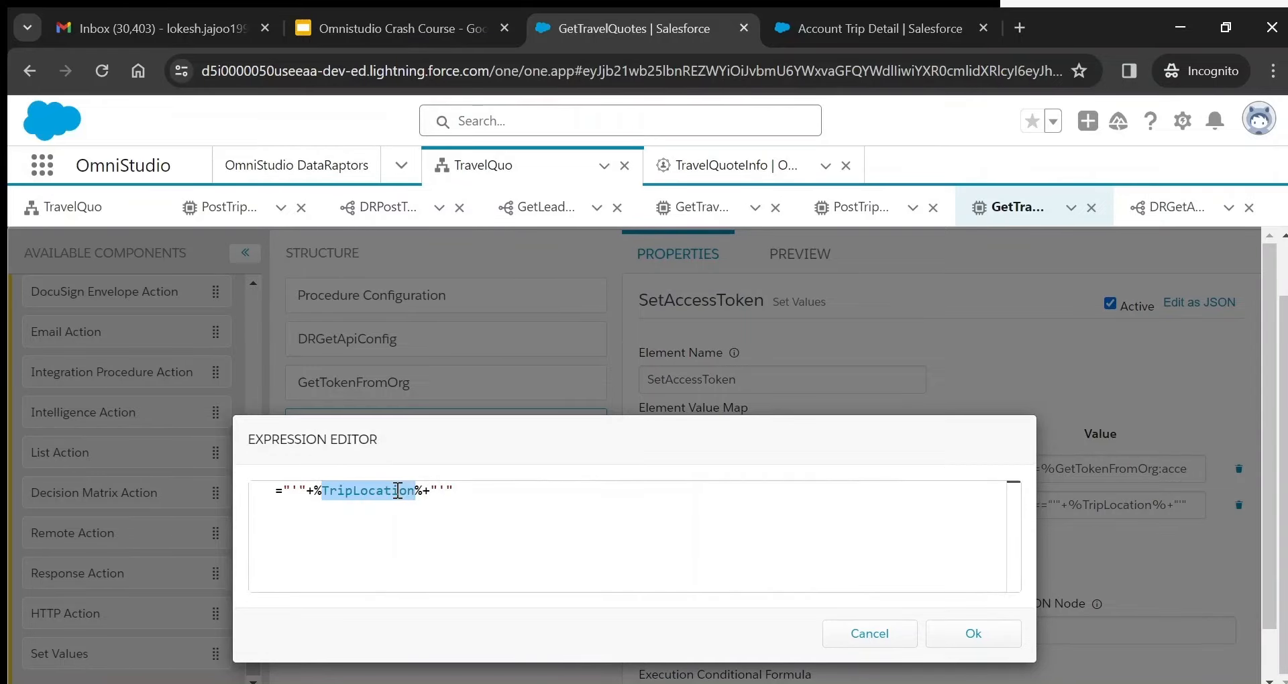
click(977, 634)
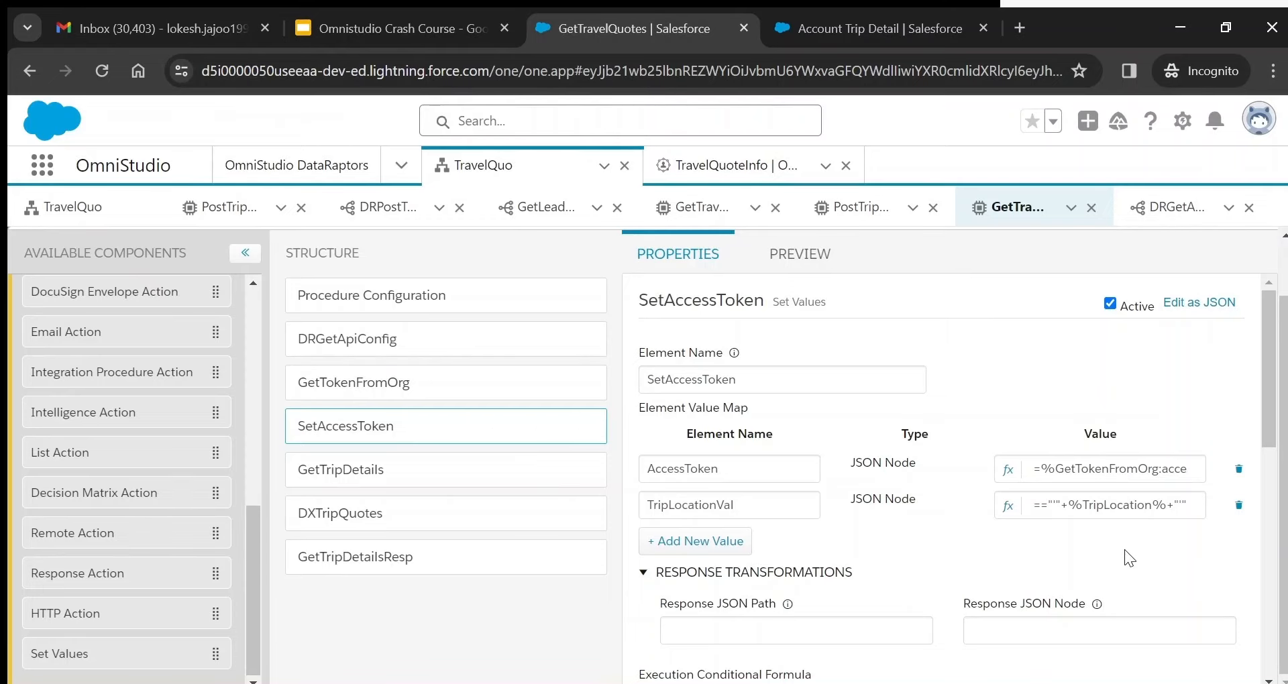
click(1008, 506)
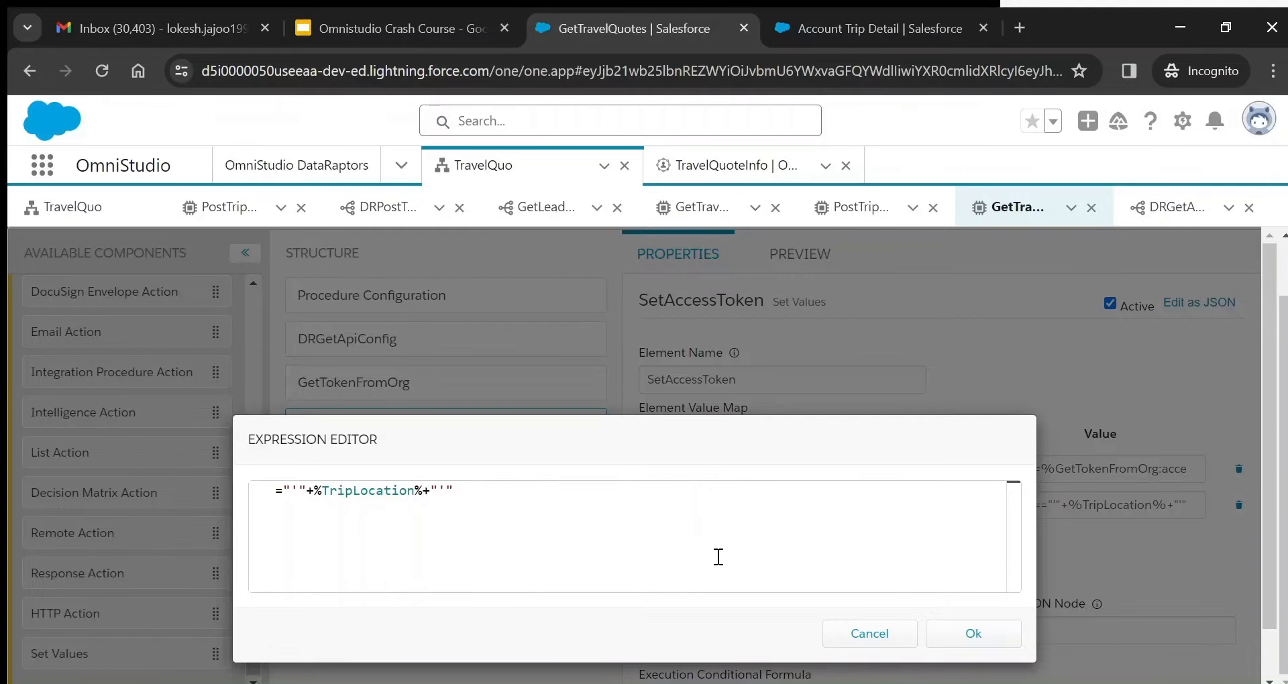
click(986, 634)
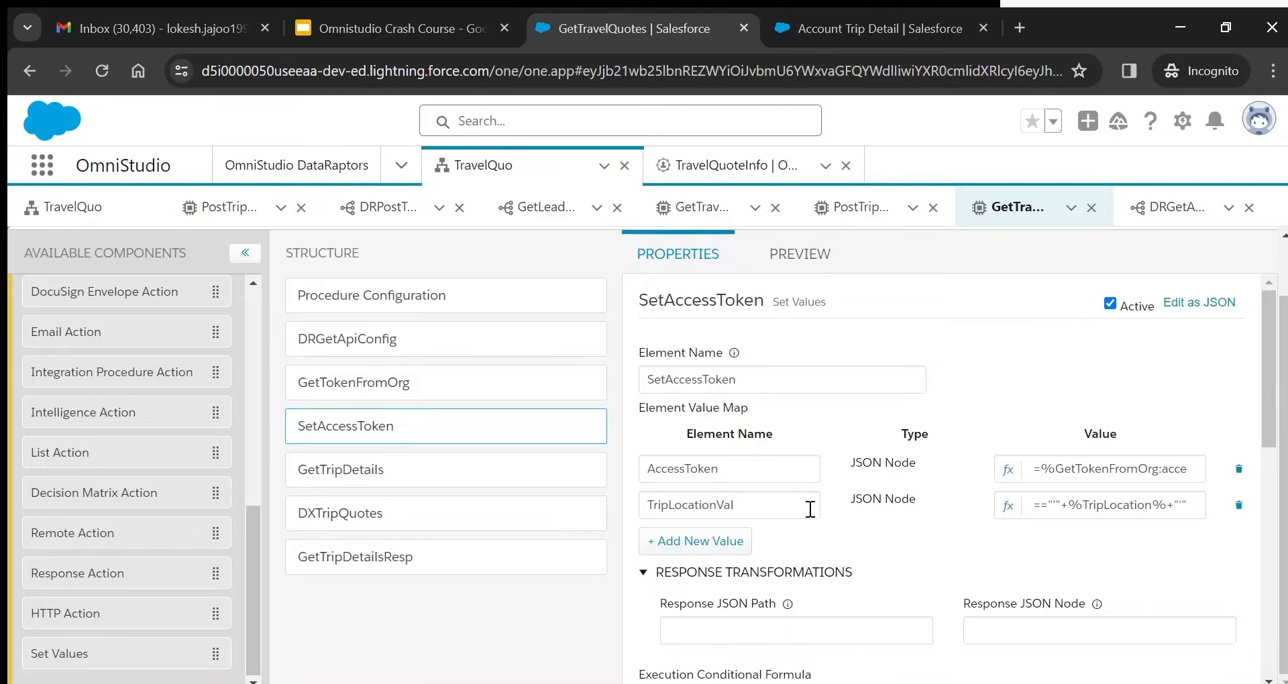
- Check the TripLocationVal element name, then switch to the GetTripDetails HTTP action
click(695, 508)
double_click(697, 507)
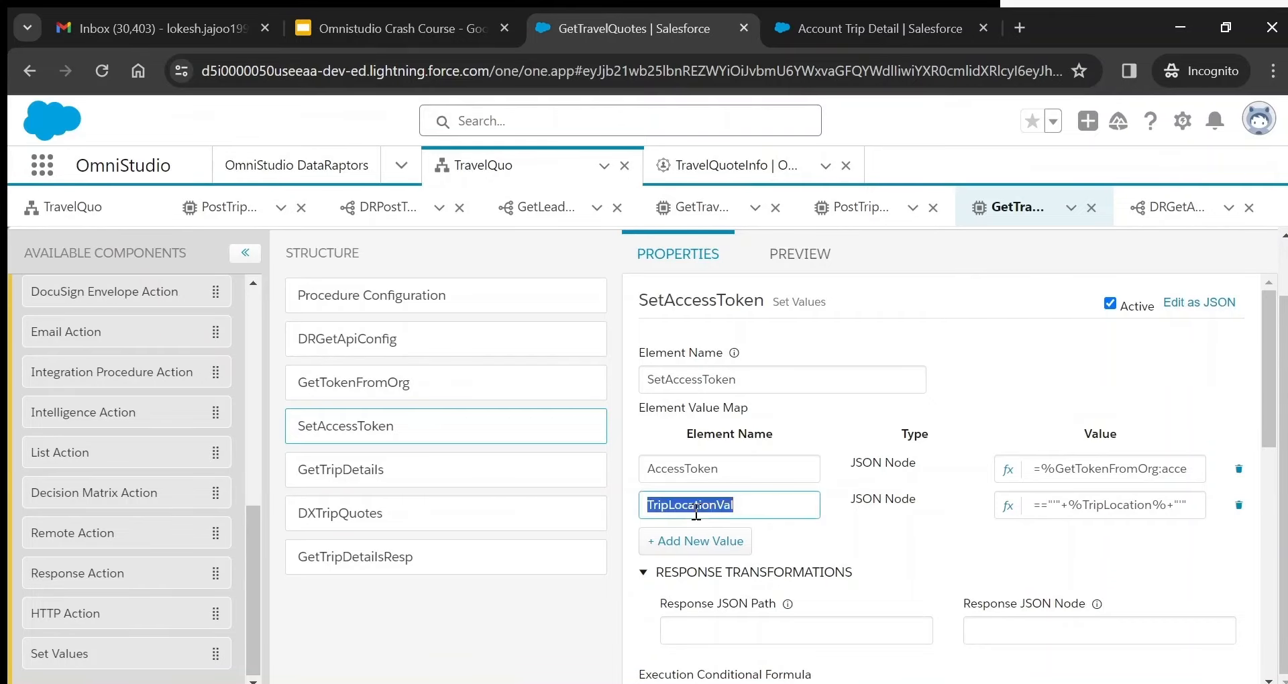
click(697, 508)
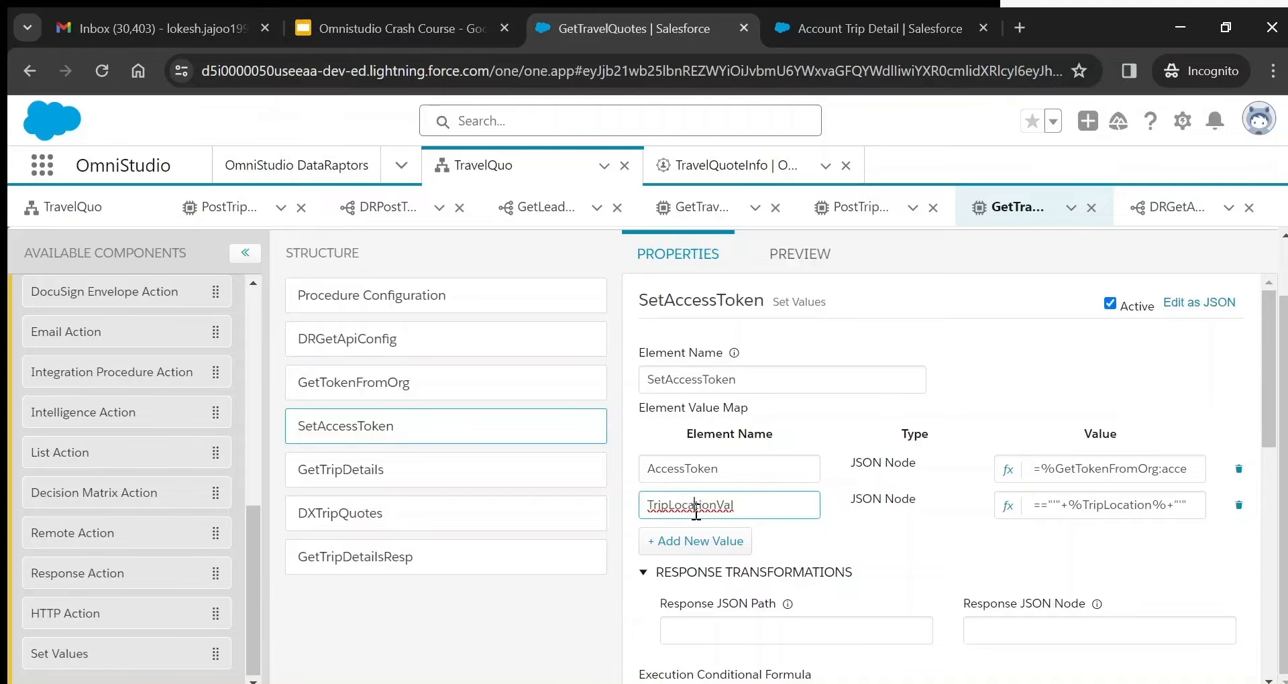
double_click(717, 506)
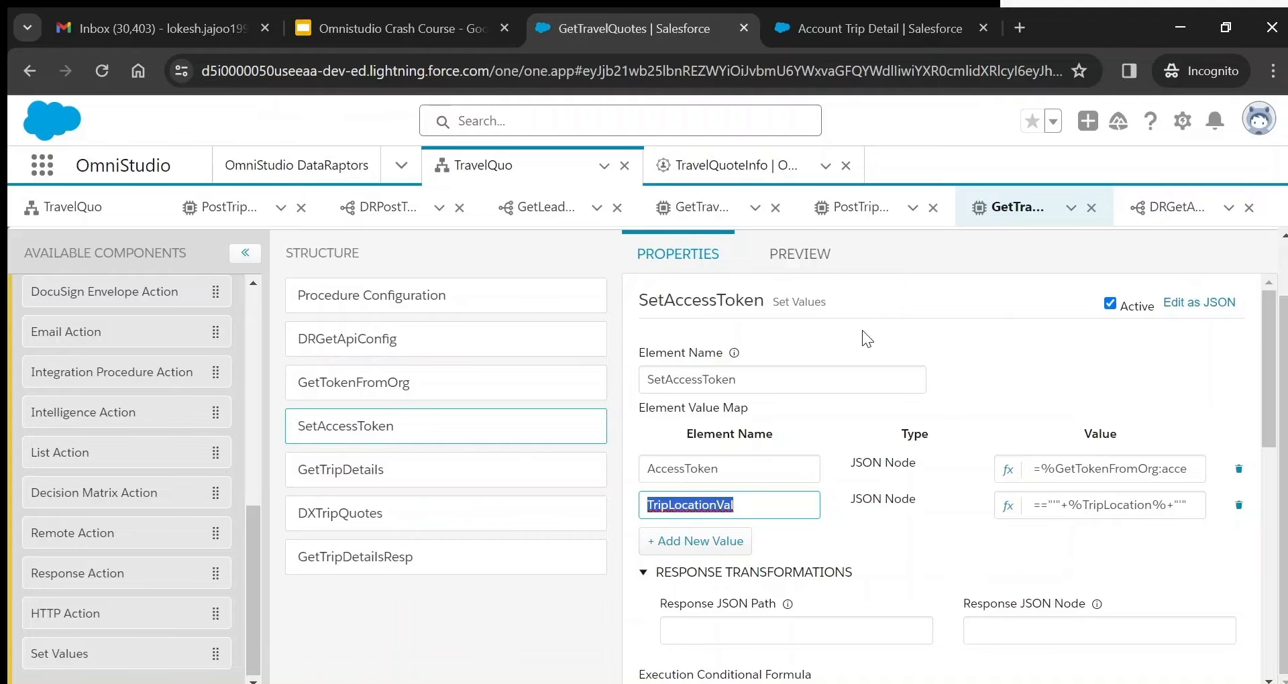
click(365, 468)
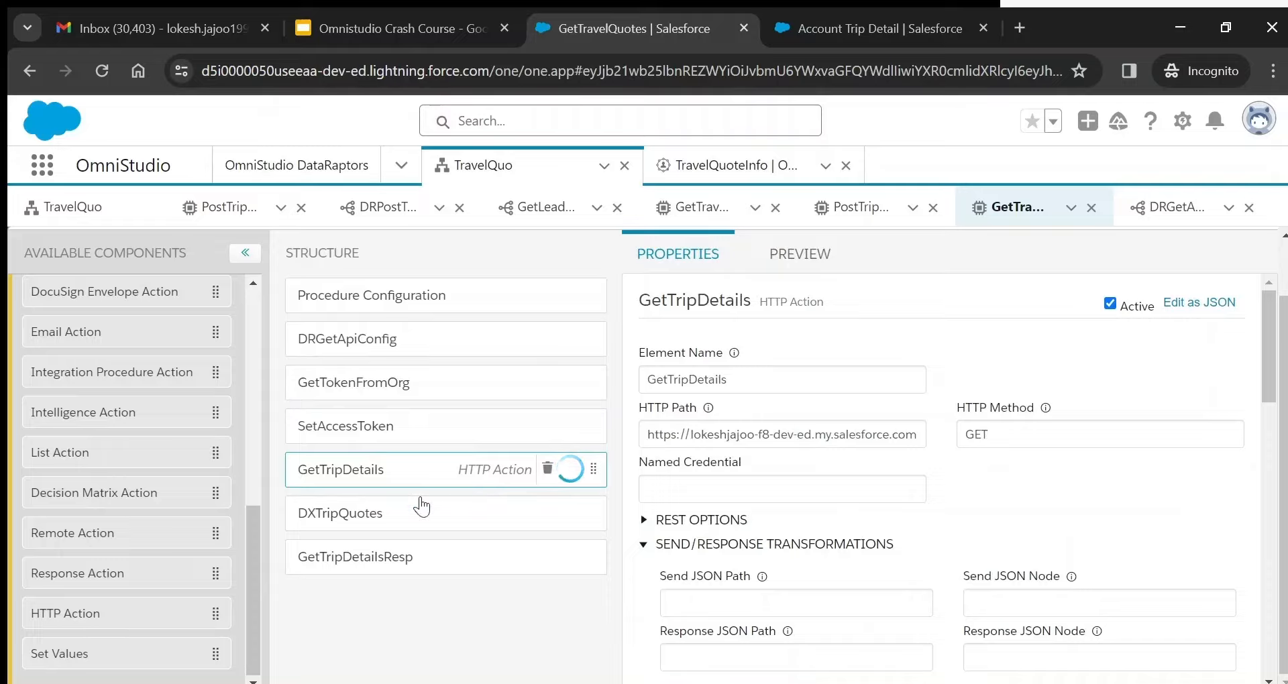
- Review GetTripDetails' GET method and the HTTP Path query text
drag(651, 436, 968, 422)
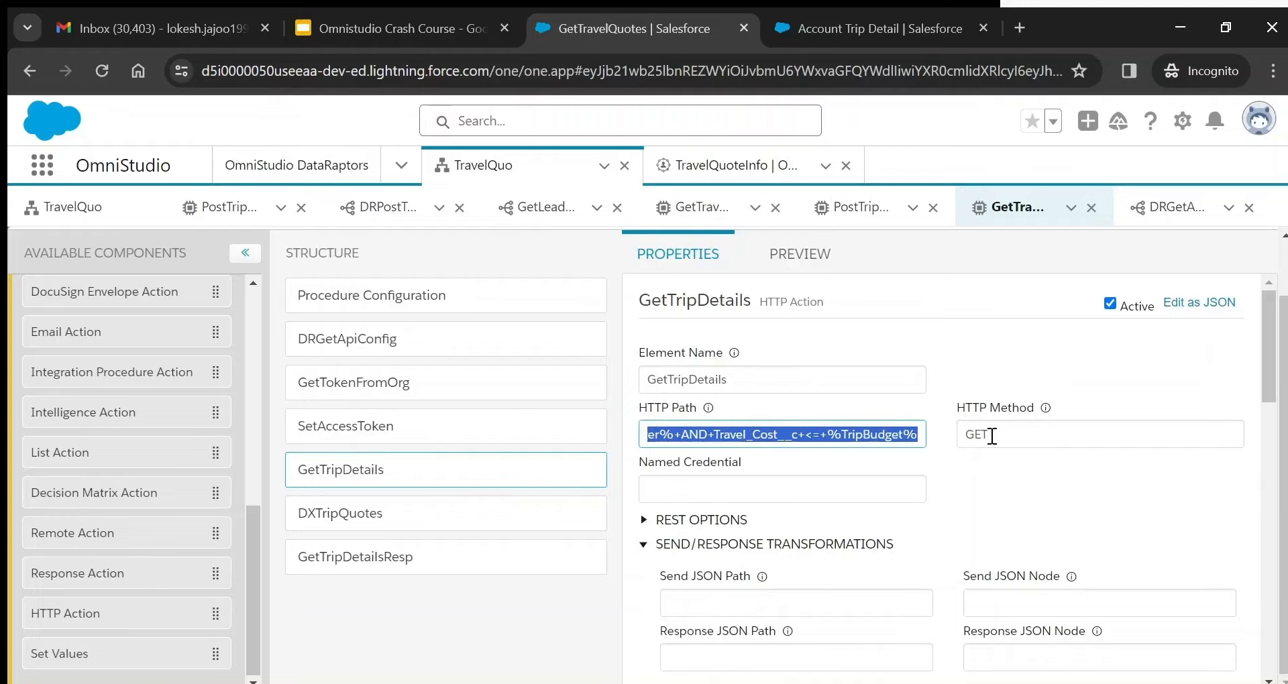
double_click(991, 436)
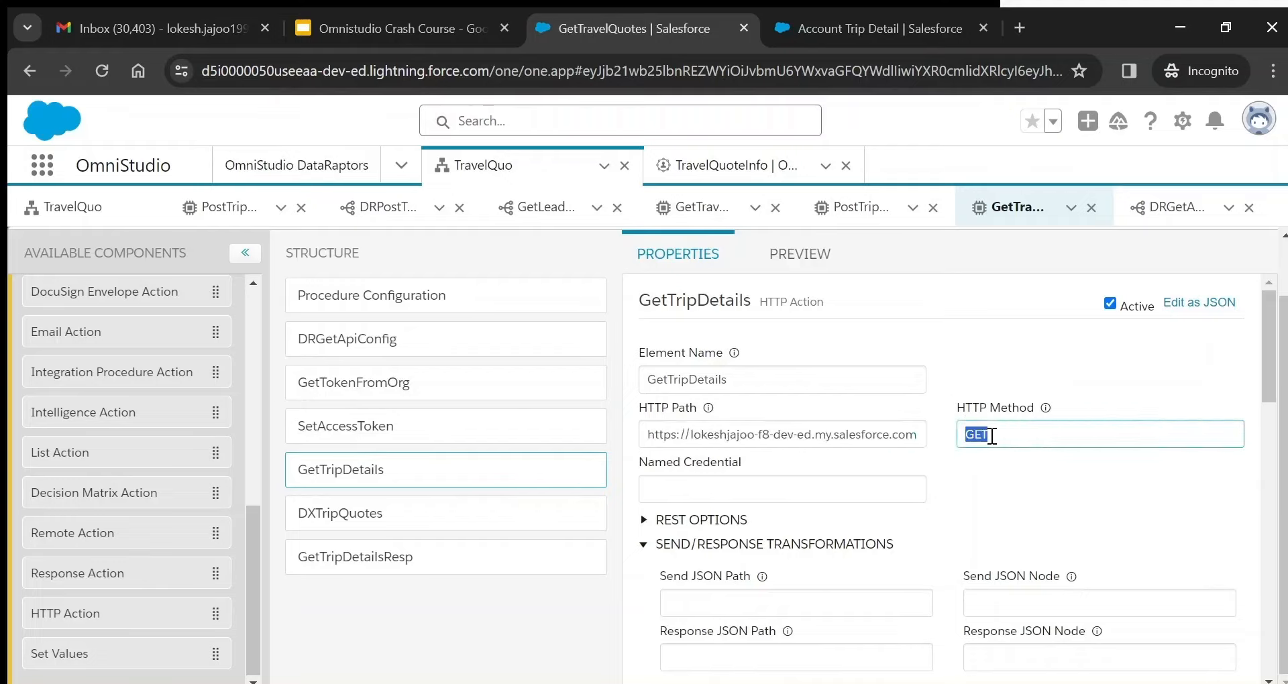
click(784, 437)
key(Right)
key(Right)
key(Right)
key(Right)
key(Right)
key(Right)
key(Right)
key(Right)
key(Right)
key(Right)
key(Right)
key(Right)
key(Right)
key(Right)
key(Right)
key(Right)
key(Right)
key(Right)
key(Right)
key(Right)
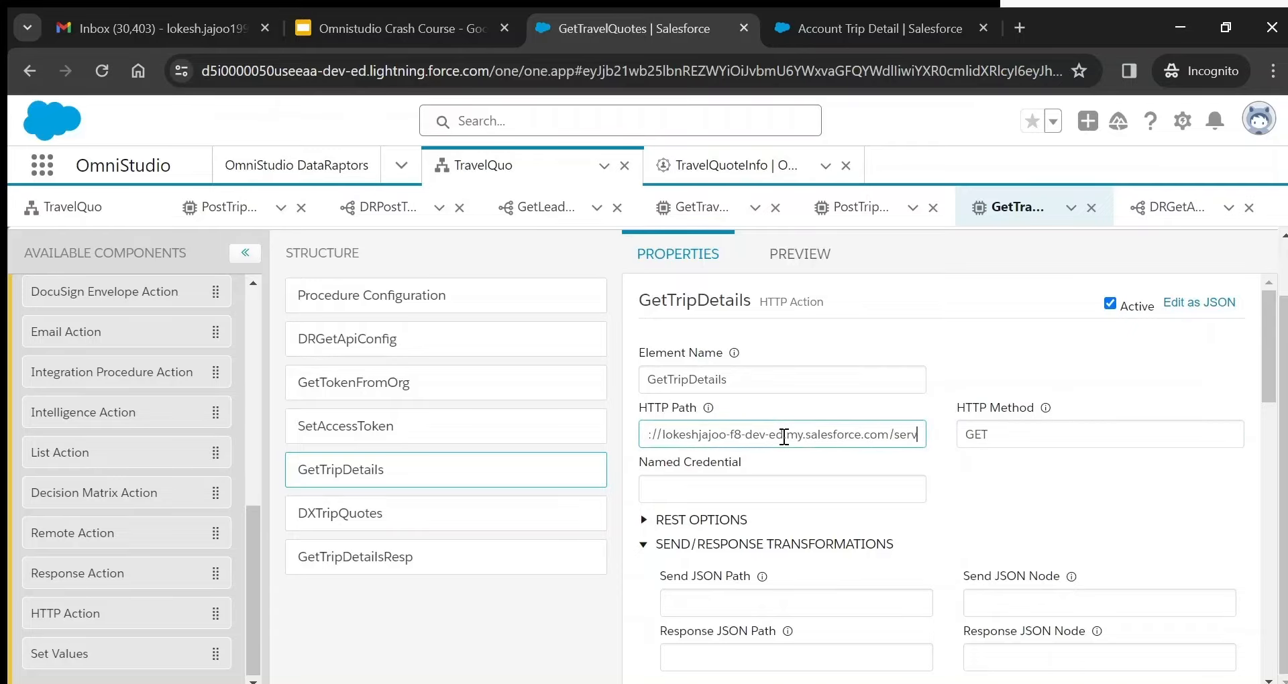
key(Right)
key(Right)
key(Right)
key(Right)
key(Right)
key(Right)
key(Right)
key(Right)
key(Right)
key(Right)
key(Right)
key(Right)
key(Right)
key(Right)
key(Right)
key(Right)
key(Right)
key(Right)
key(Right)
key(Right)
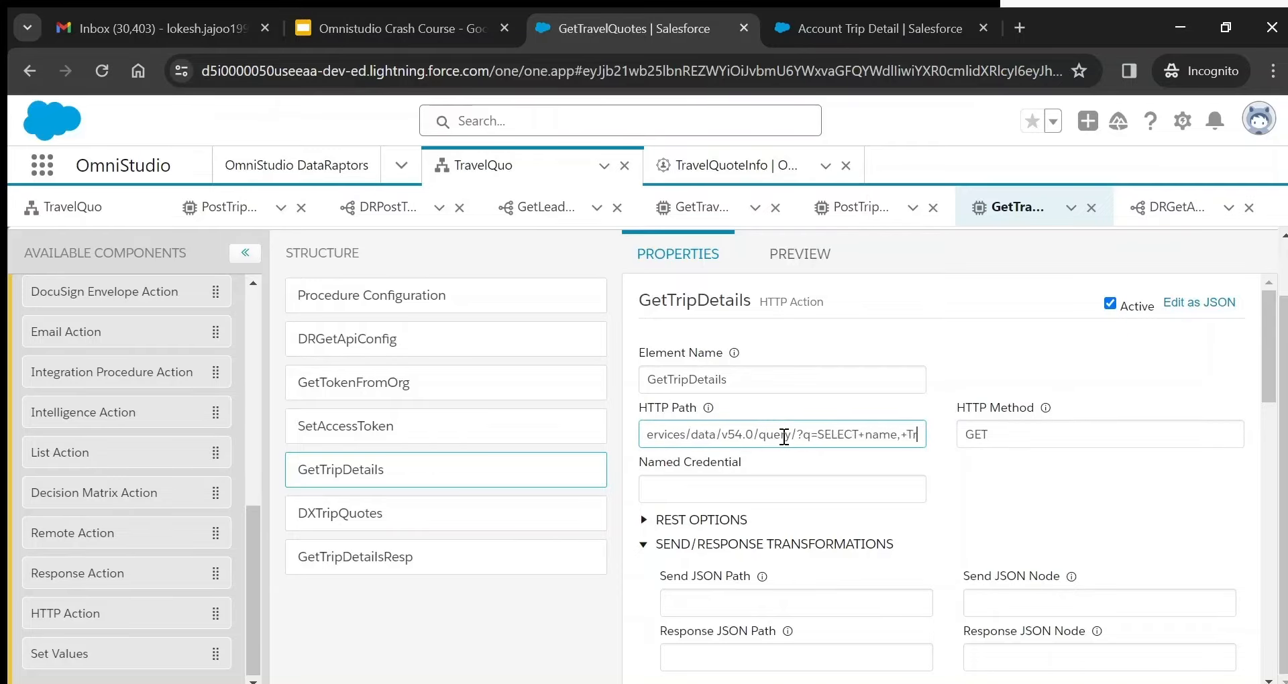
key(Right)
key(Right)
key(Right)
key(Right)
key(Right)
key(Right)
key(Right)
key(Right)
key(Right)
key(Right)
key(Right)
key(Right)
key(Right)
key(Right)
key(Right)
key(Right)
key(Right)
key(Right)
key(Right)
key(Right)
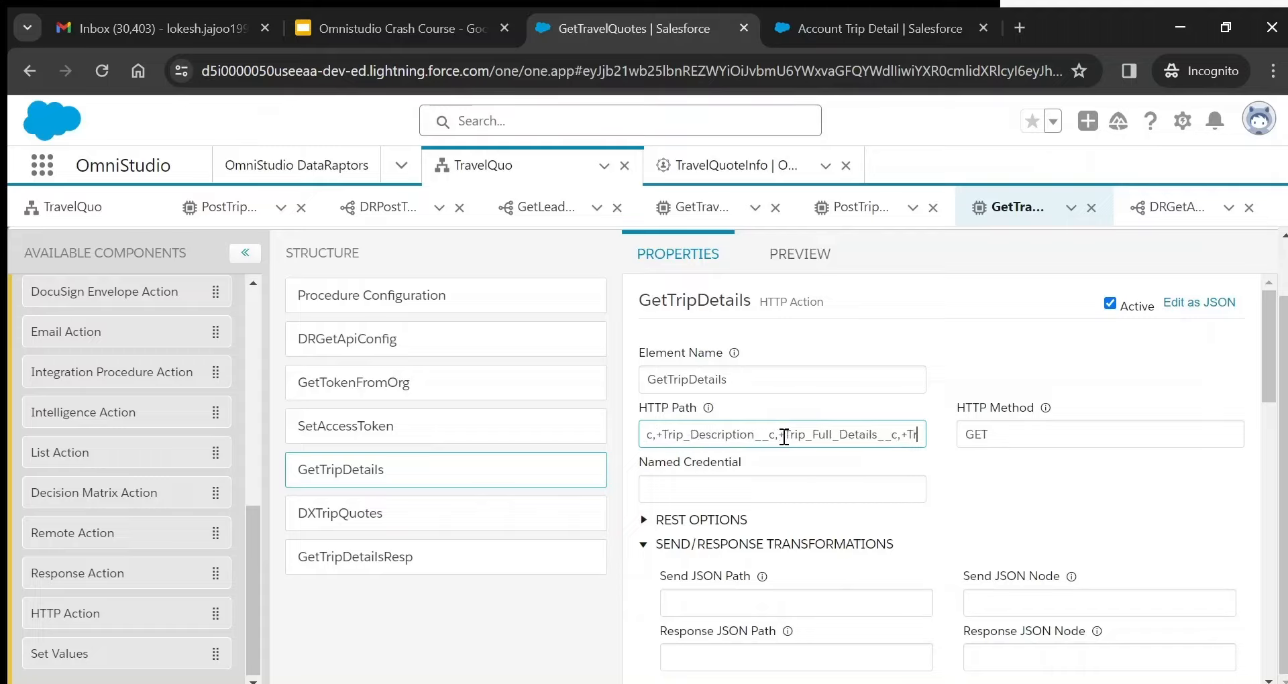
key(Right)
key(Right)
key(Right)
key(Right)
key(Right)
key(Right)
key(Right)
key(Right)
key(Right)
key(Right)
key(Right)
key(Right)
key(Right)
key(Right)
key(Right)
key(Right)
key(Right)
key(Right)
key(Right)
key(Right)
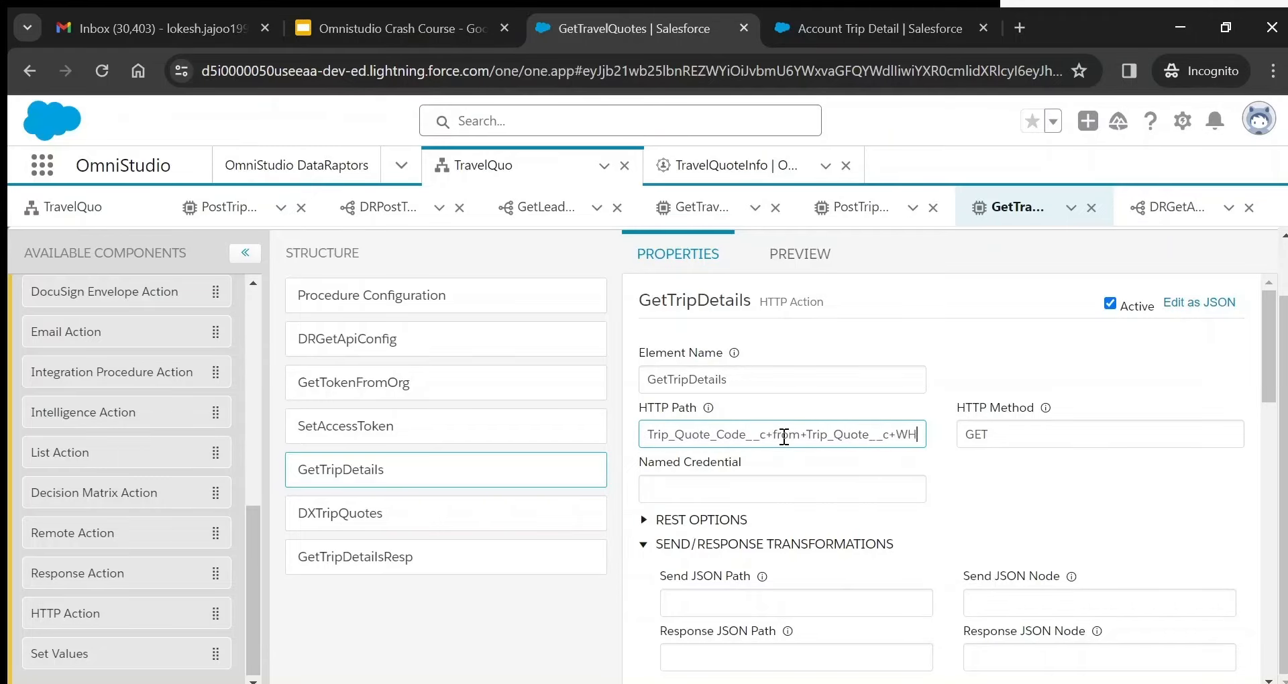
key(Right)
key(Right)
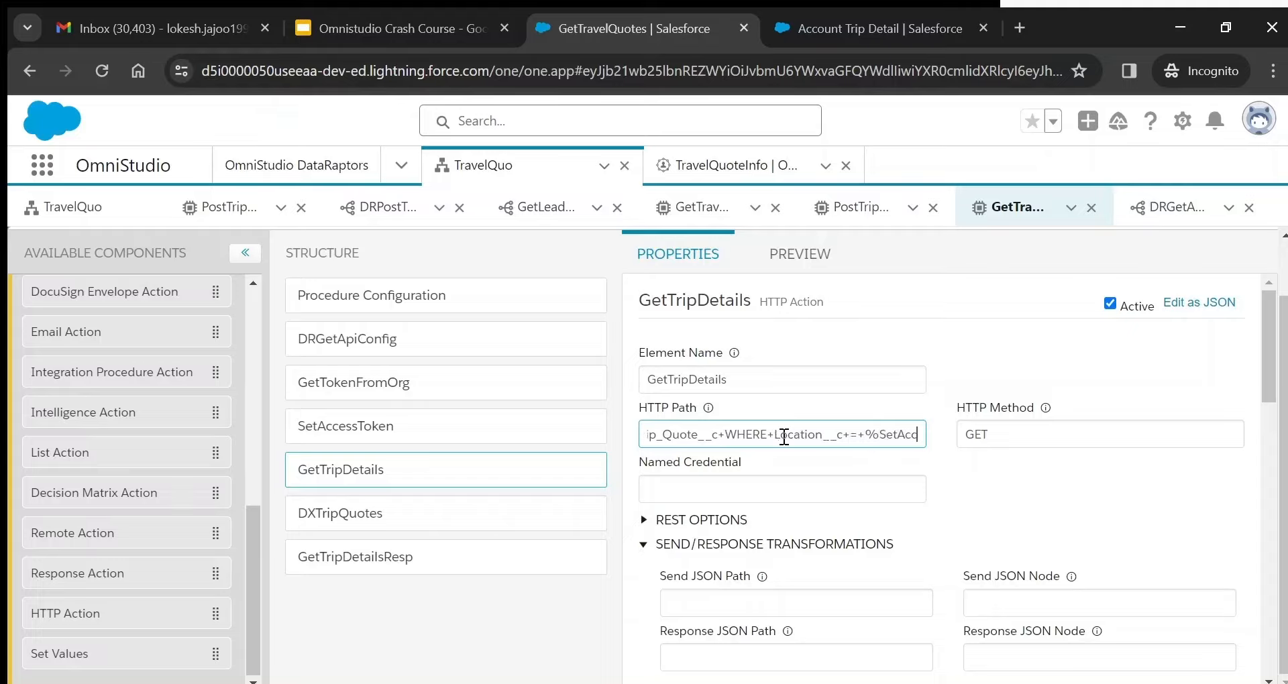
- Append :TripLocationVal after %SetAccessToken in the Location__c filter of the path
double_click(784, 436)
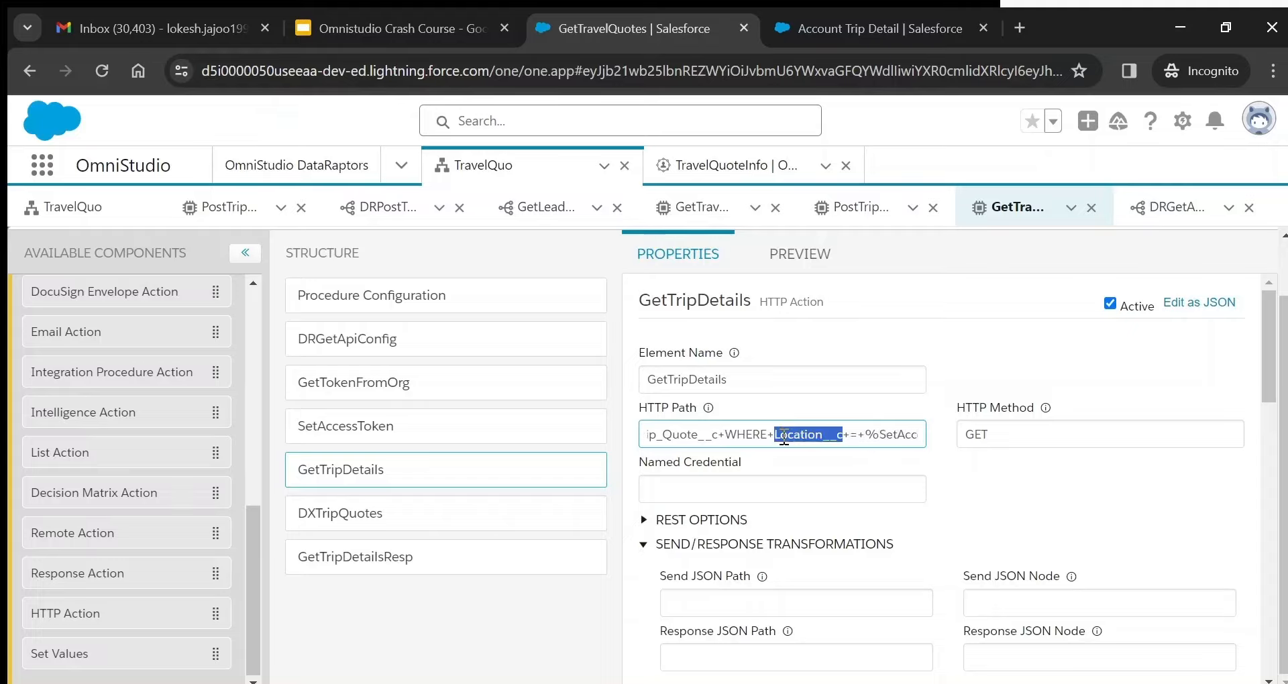
double_click(901, 436)
key(Right)
text(:)
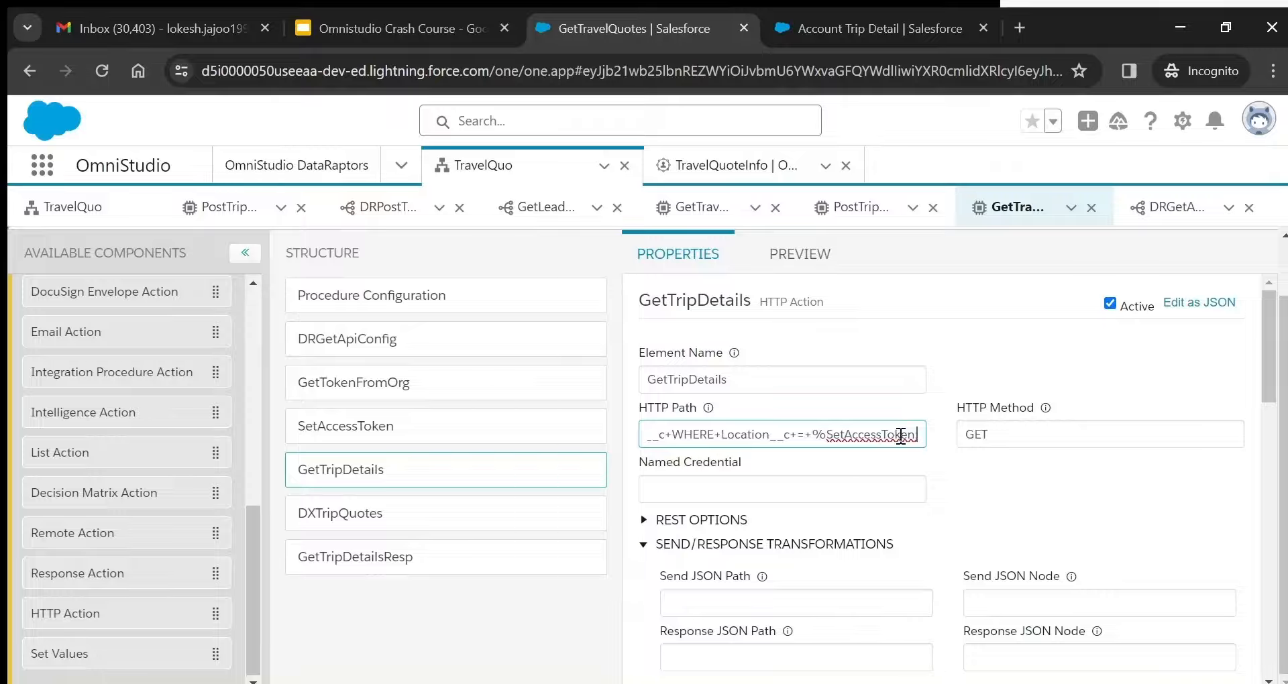
text(TripLocati)
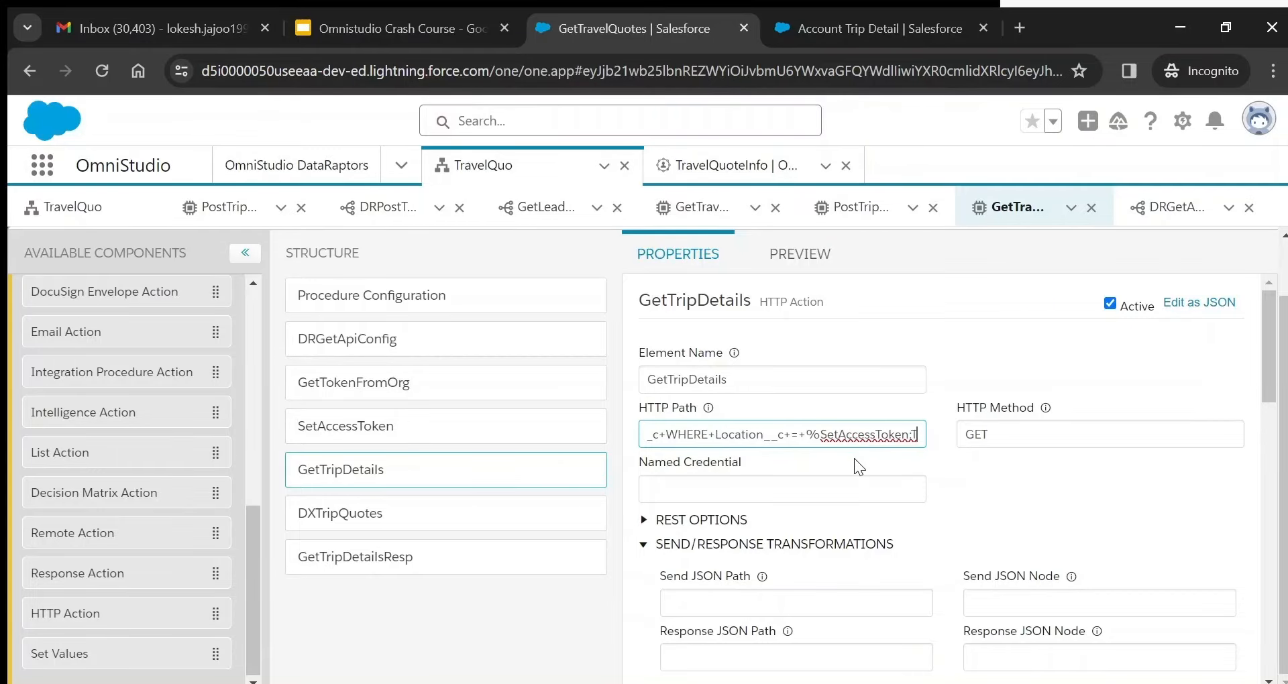
click(512, 424)
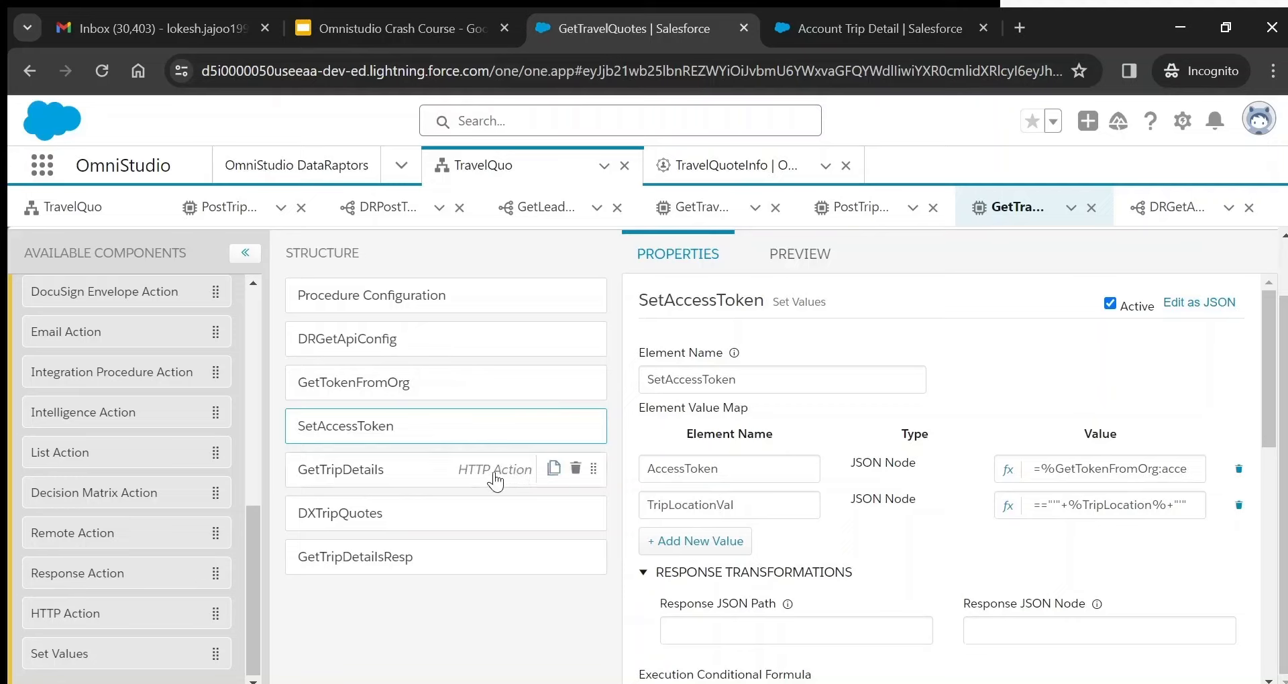
click(497, 473)
- Recheck the path's TripLocationVal and traveller count filters, then select DXTripQuotes
click(845, 438)
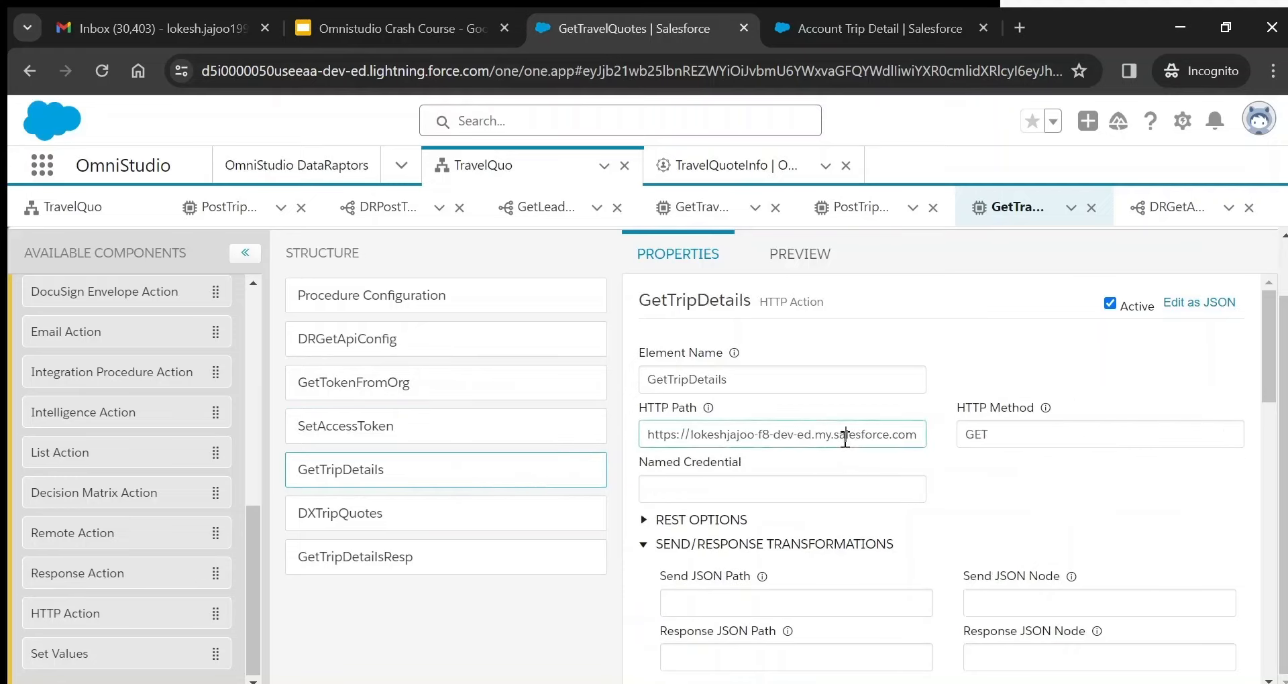
key(Right)
key(Right)
key(Right)
key(Right)
key(Right)
key(Right)
key(Right)
key(Right)
key(Right)
key(Right)
key(Right)
key(Right)
key(Right)
key(Right)
key(Right)
key(Right)
key(Right)
key(Right)
key(Right)
key(Right)
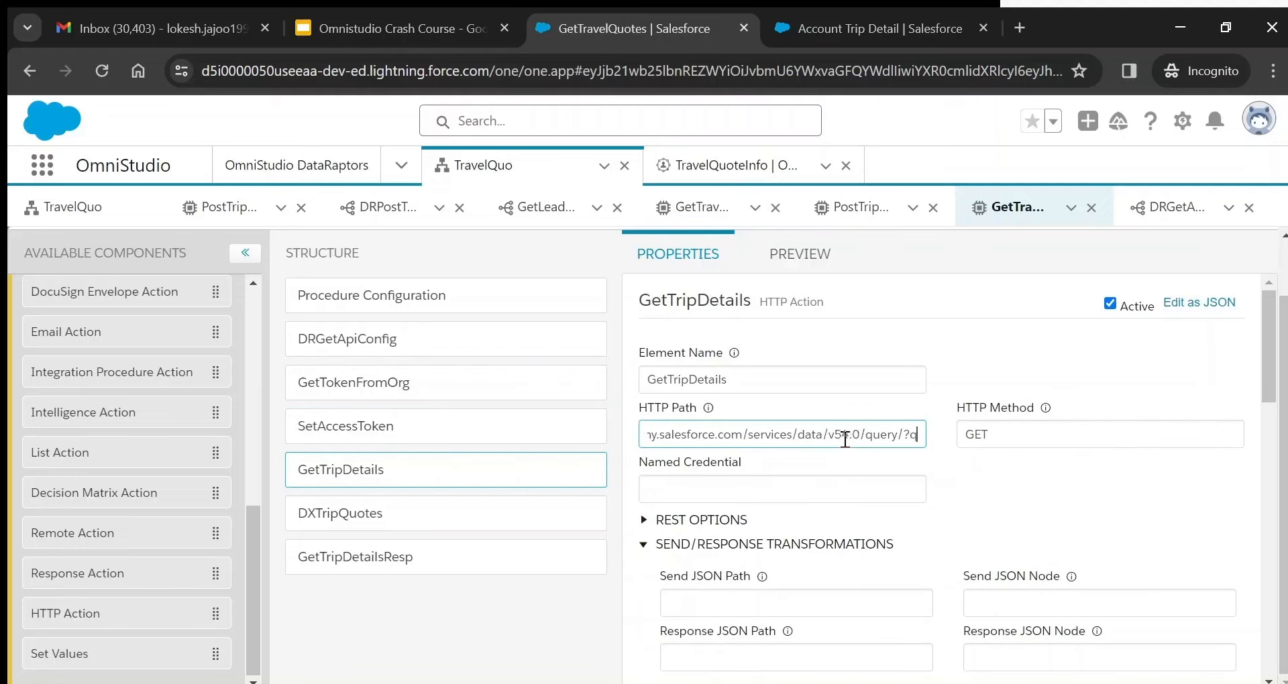
key(Right)
key(Right)
key(Right)
key(Right)
key(Right)
key(Right)
key(Right)
key(Right)
key(Right)
key(Right)
key(Right)
key(Right)
key(Right)
key(Right)
key(Right)
key(Right)
key(Right)
key(Right)
key(Right)
key(Right)
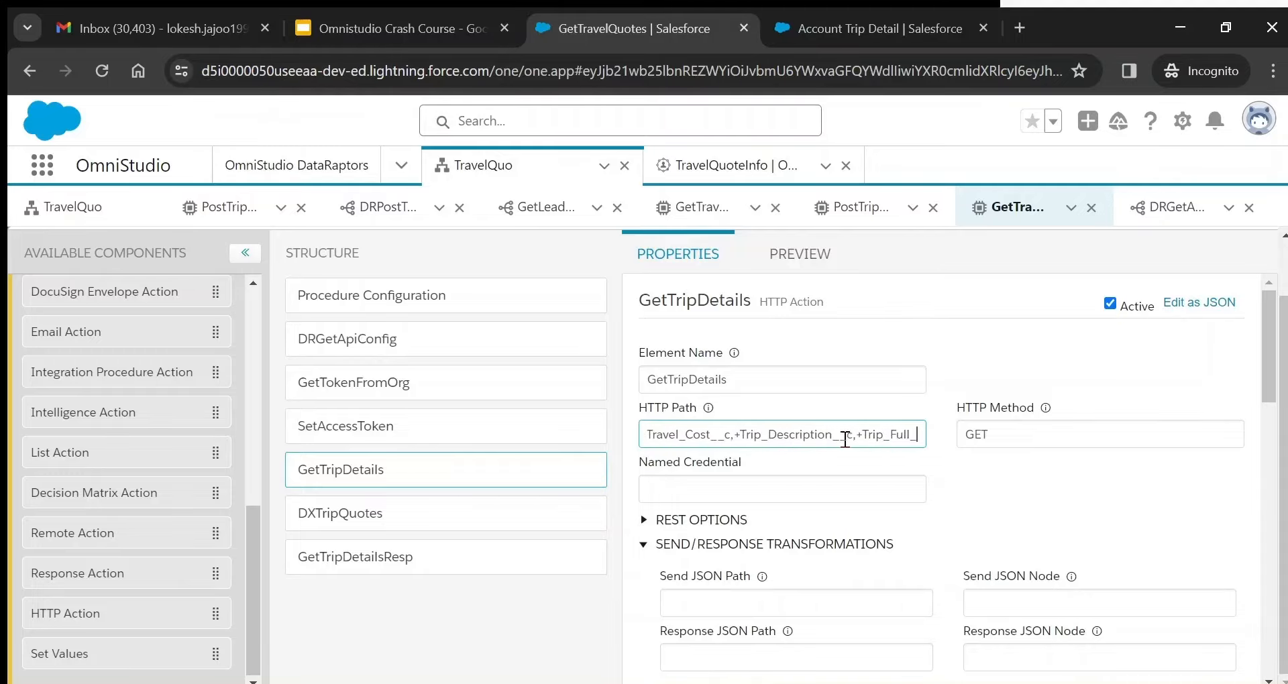
key(Right)
key(Right)
key(Right)
key(Right)
key(Right)
key(Right)
key(Right)
key(Right)
key(Right)
key(Right)
key(Right)
key(Right)
key(Right)
key(Right)
key(Right)
key(Right)
key(Right)
key(Right)
key(Right)
key(Right)
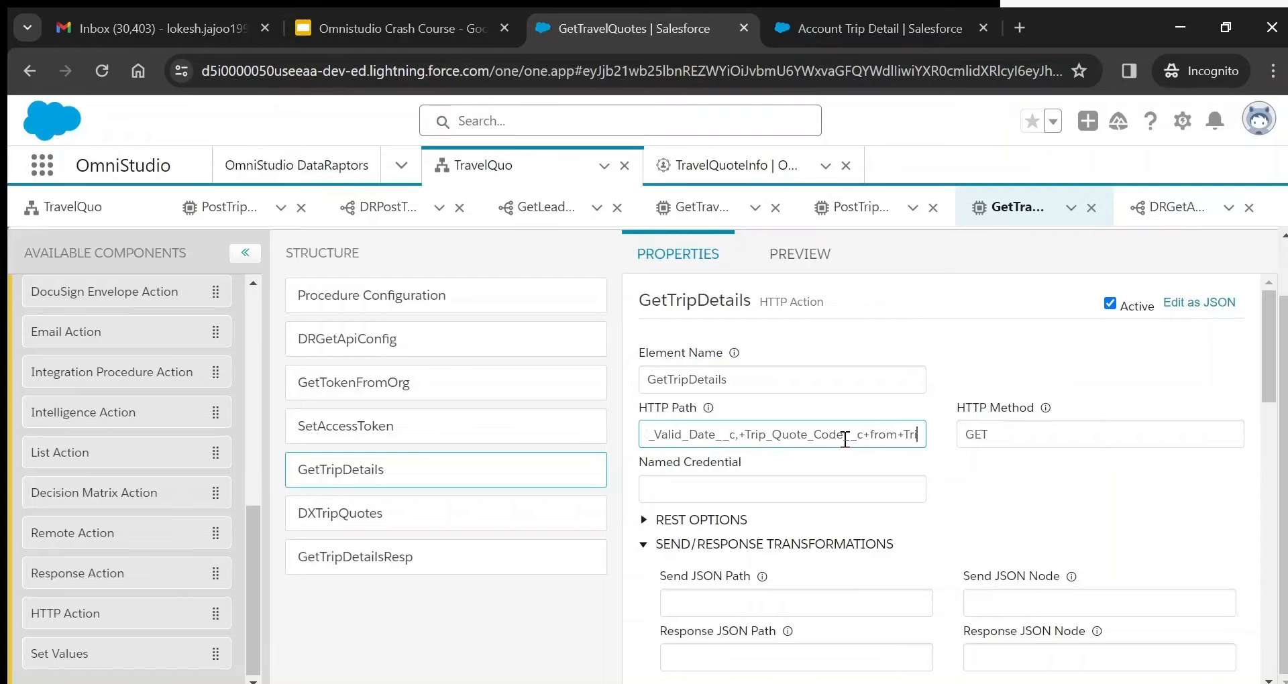
key(Right)
key(Right)
key(Right)
key(Right)
key(Right)
key(Right)
key(Right)
key(Right)
key(Right)
key(Right)
key(Right)
key(Right)
key(Right)
key(Right)
key(Right)
key(Right)
key(Right)
key(Right)
key(Right)
key(Right)
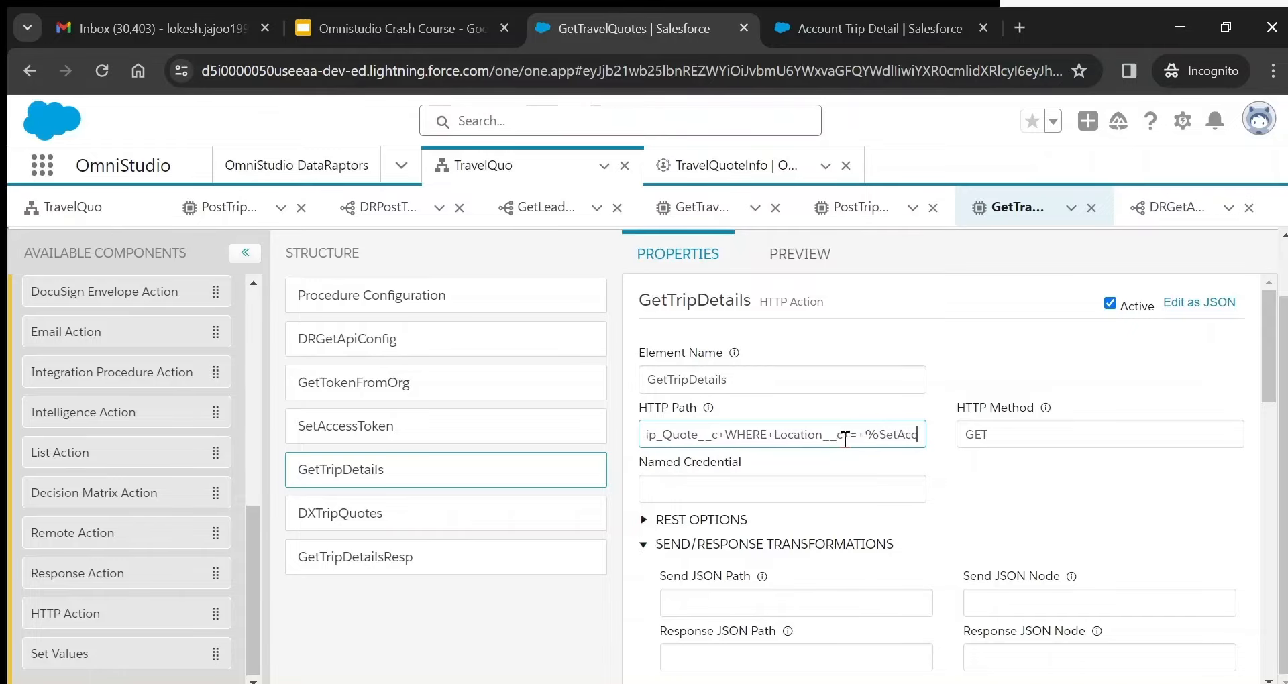
key(Right)
key(Right)
key(Right)
key(Right)
key(Right)
key(Right)
key(Right)
key(Right)
key(Right)
key(Right)
key(Right)
key(Right)
key(Right)
key(Right)
key(Right)
key(Right)
key(Right)
key(Right)
key(Right)
key(Right)
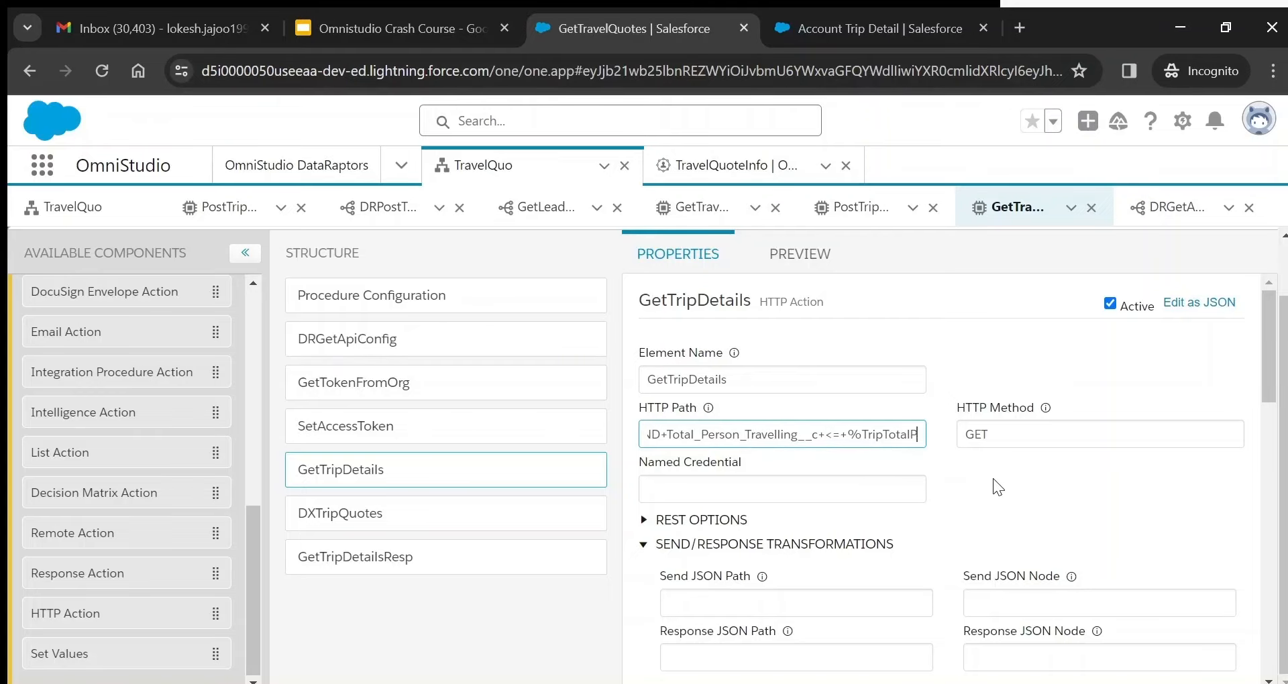
click(388, 515)
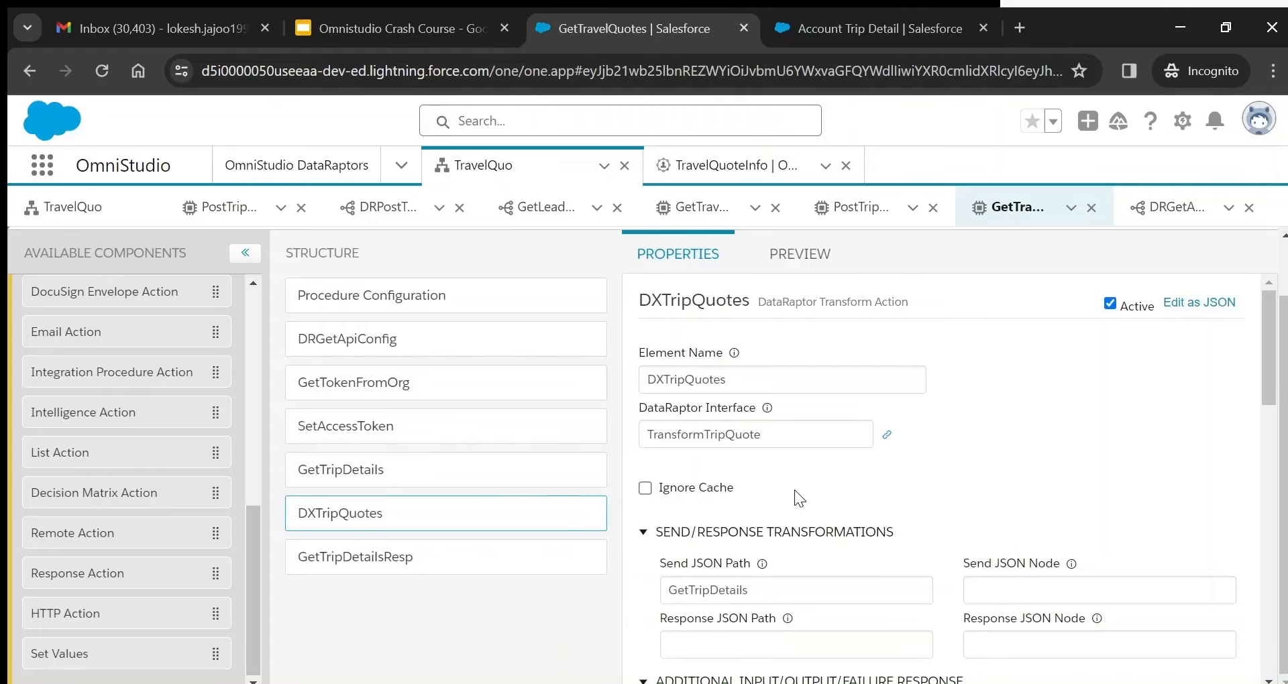
- Close the duplicate PostTrip and GetTravel subtabs and check the GetTripDetails Send JSON Path
click(932, 209)
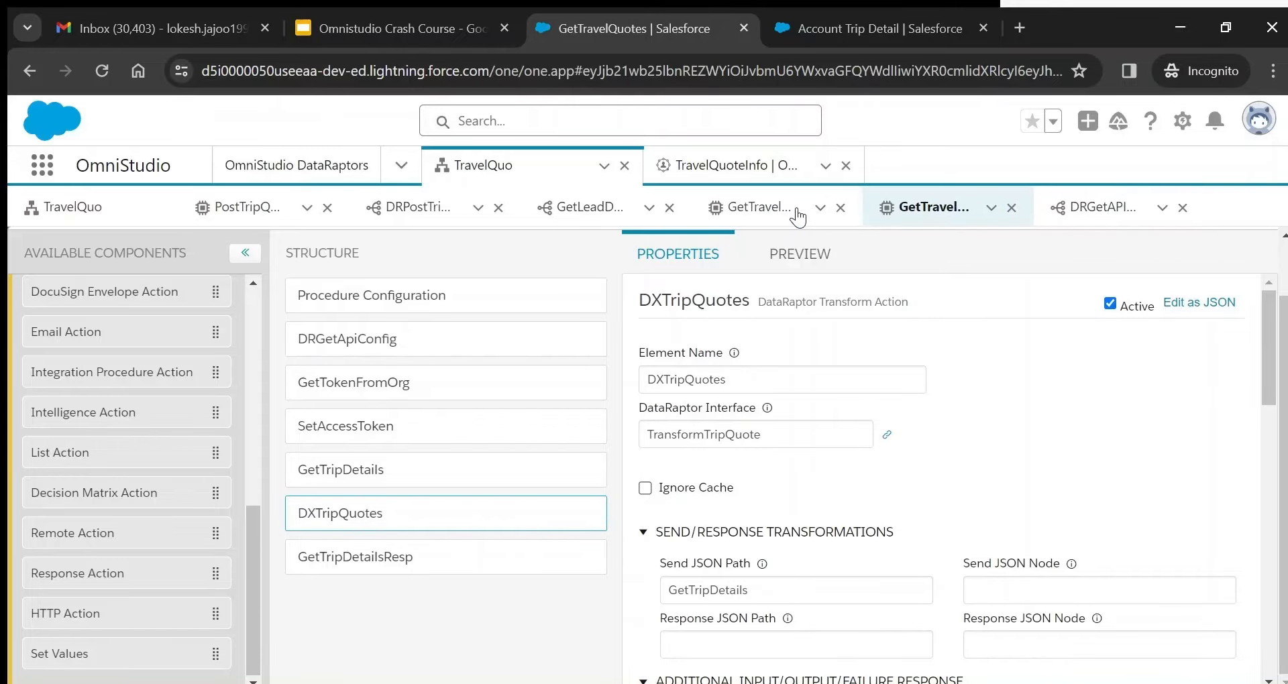
click(840, 209)
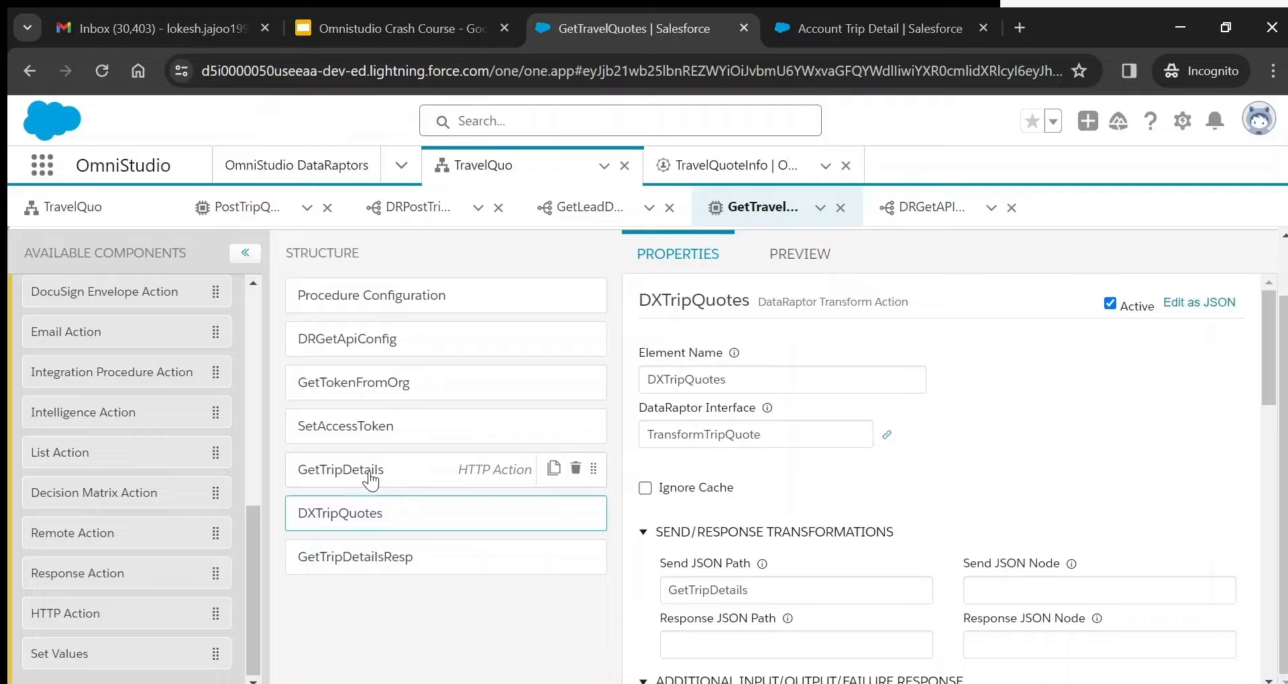
double_click(708, 590)
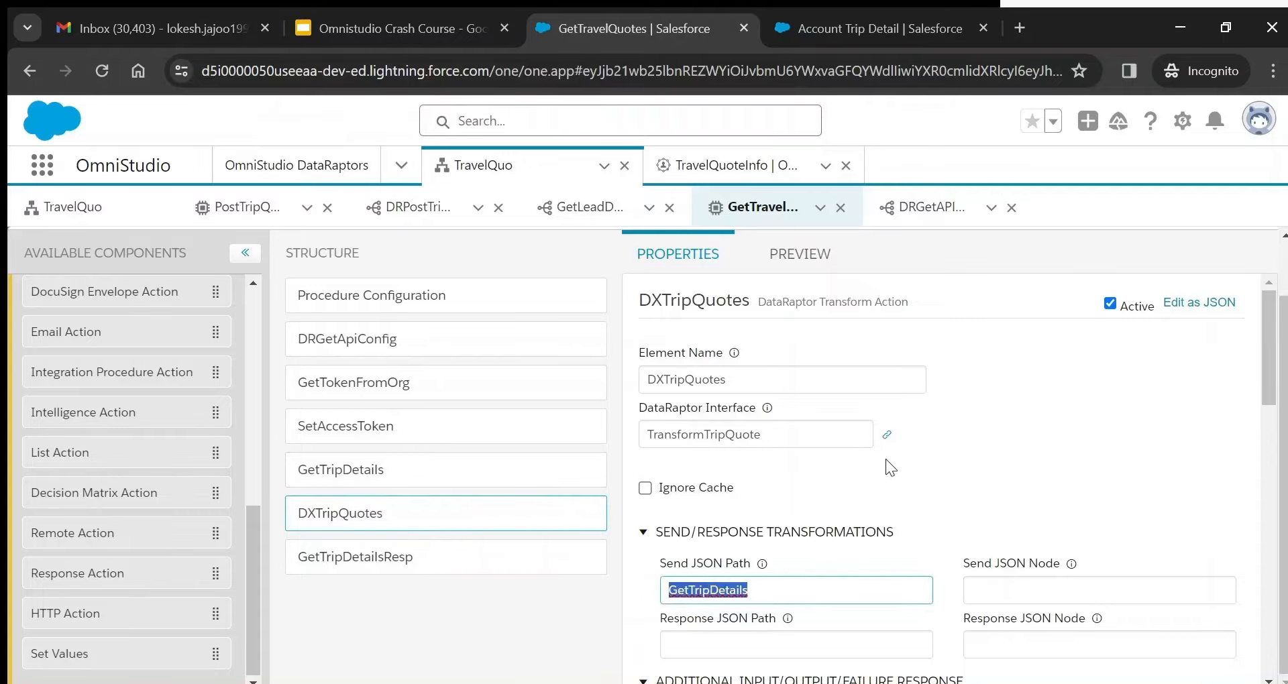
- Follow the TransformTripQuote DataRaptor link, then go to the OmniStudio DataRaptors list
click(887, 434)
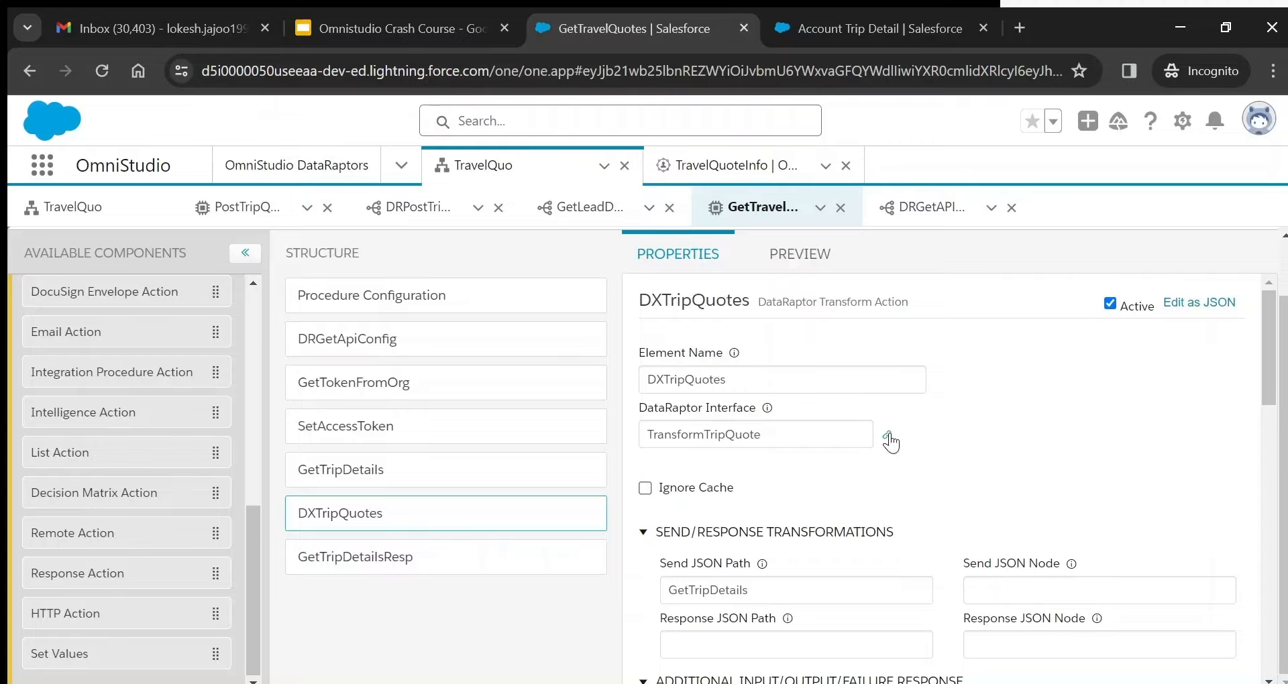
click(887, 436)
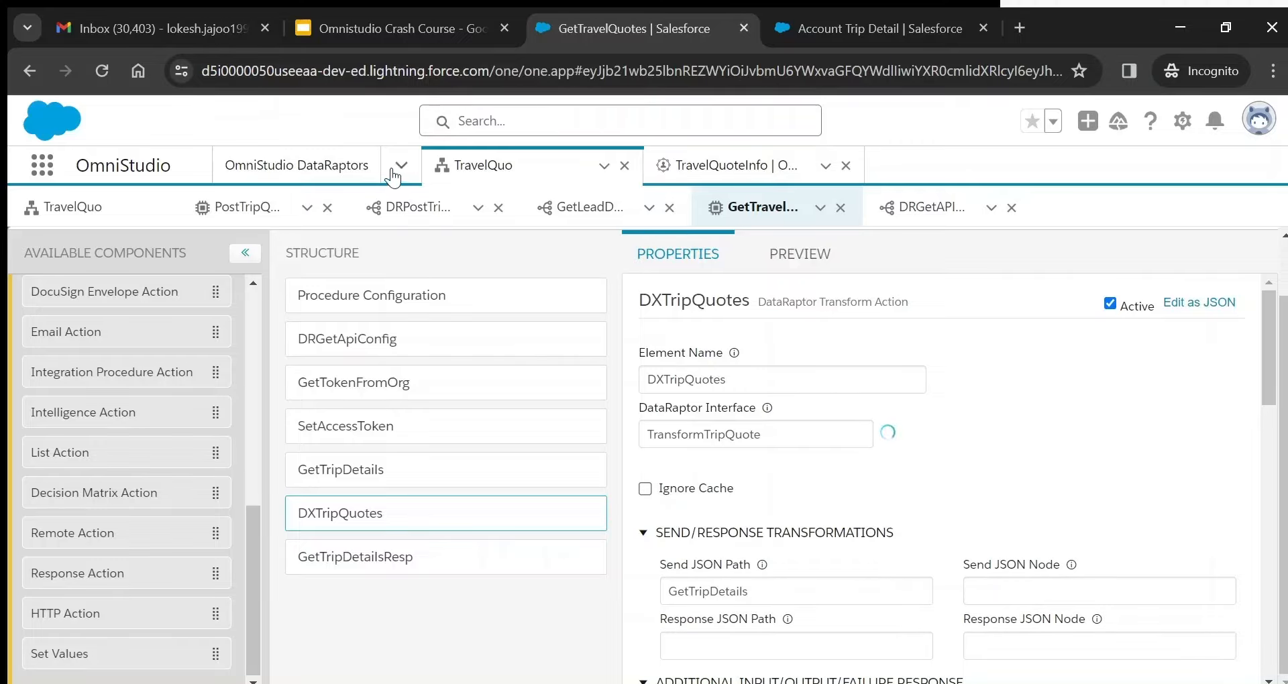
click(330, 166)
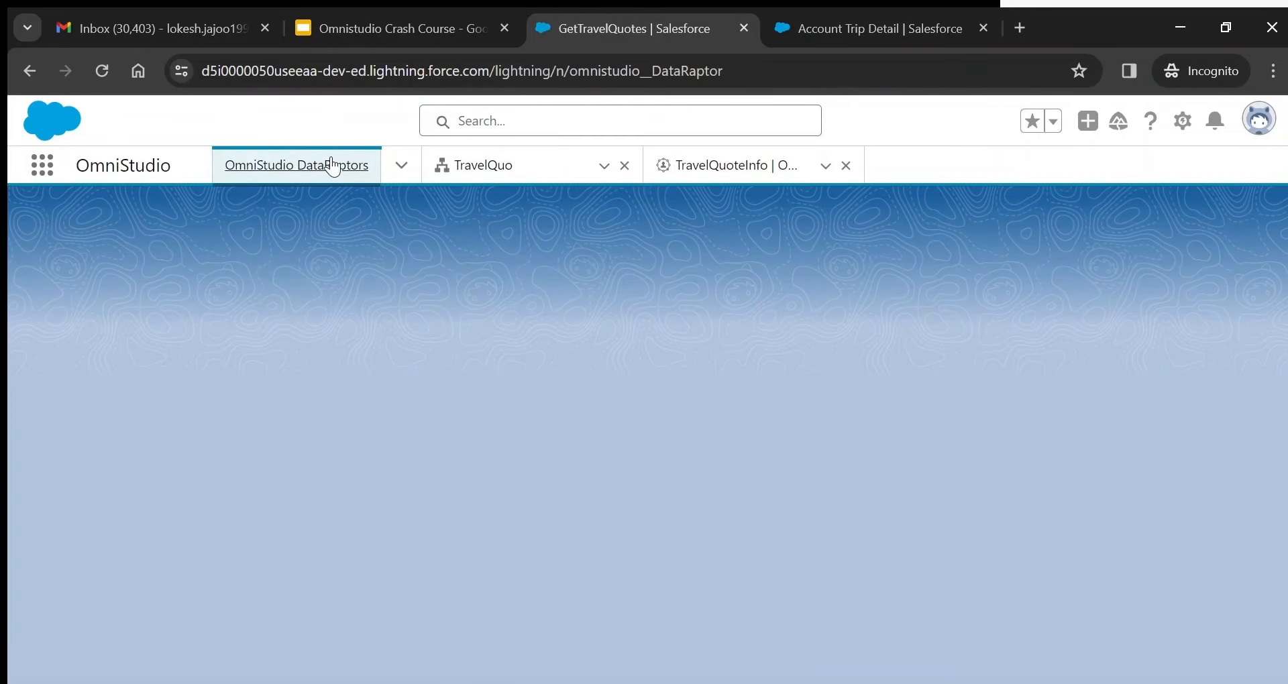
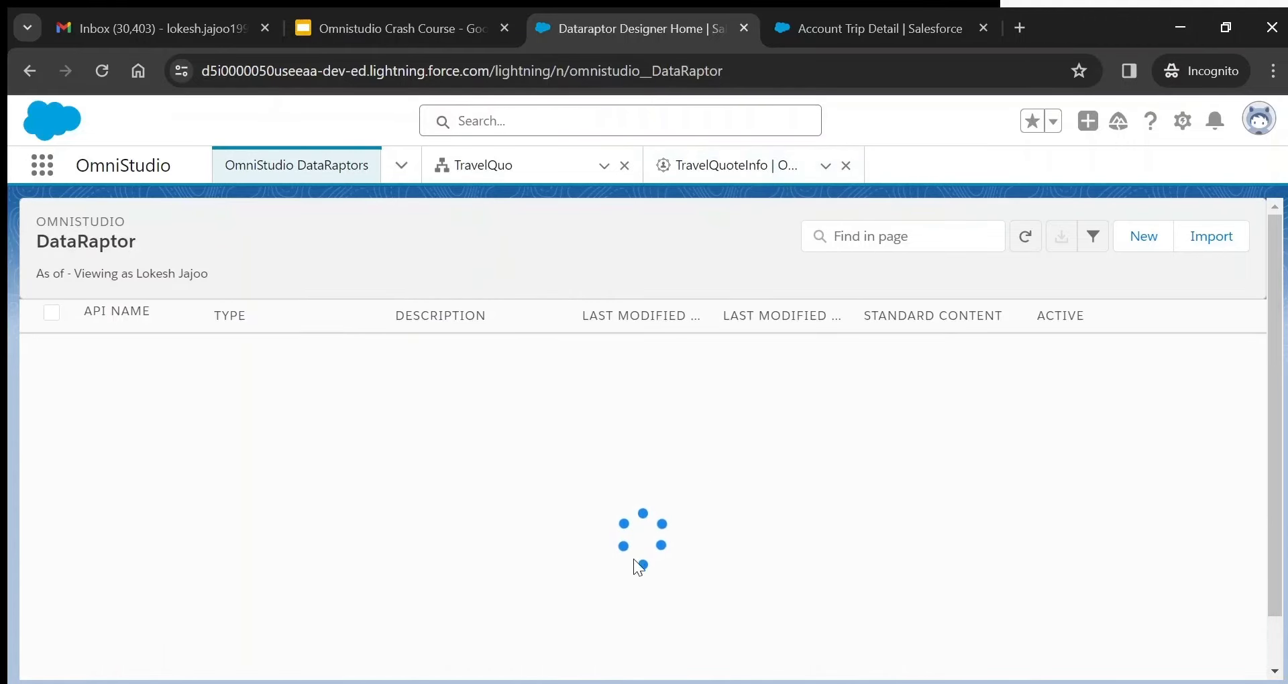
- Open TransformTripQuote and review its JSON input/output types and the sample records input
click(547, 173)
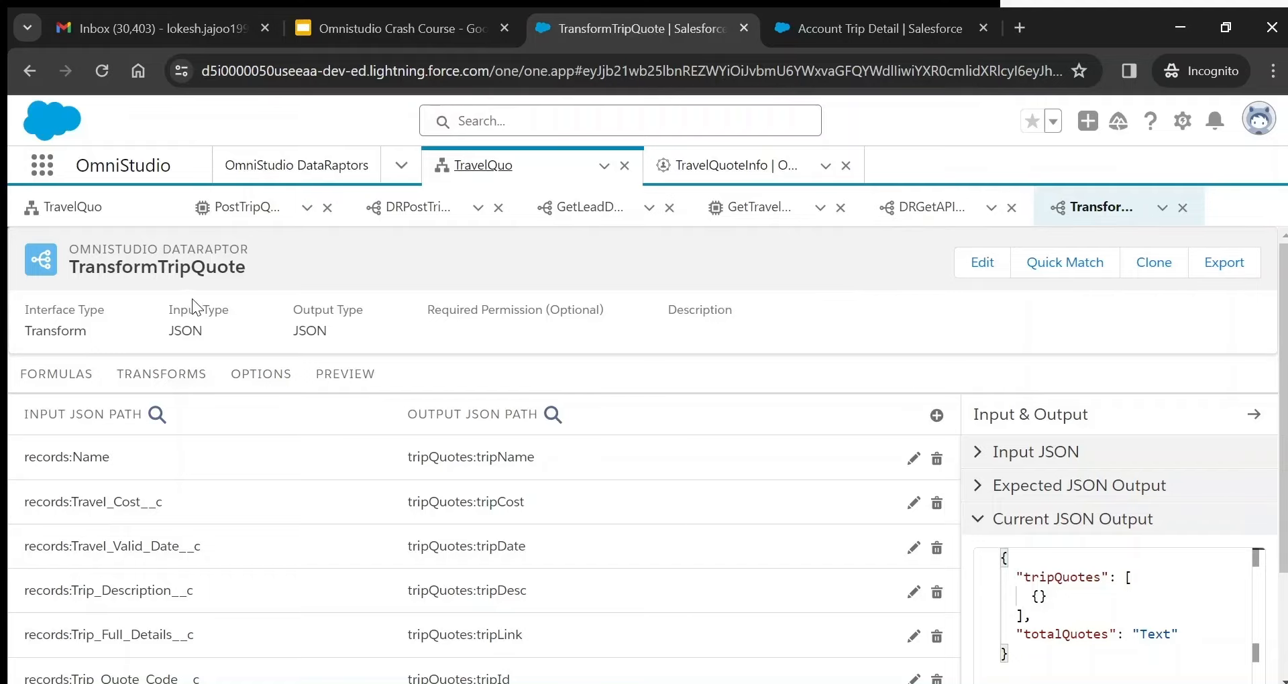
double_click(185, 330)
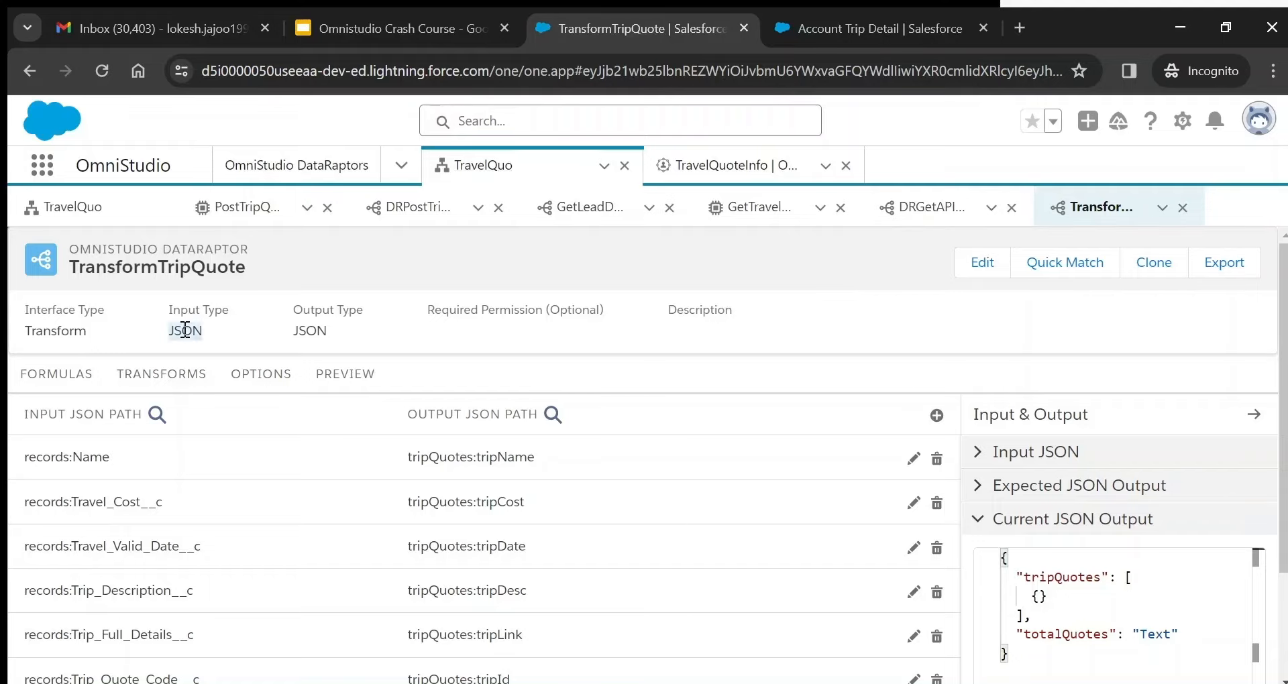
double_click(301, 328)
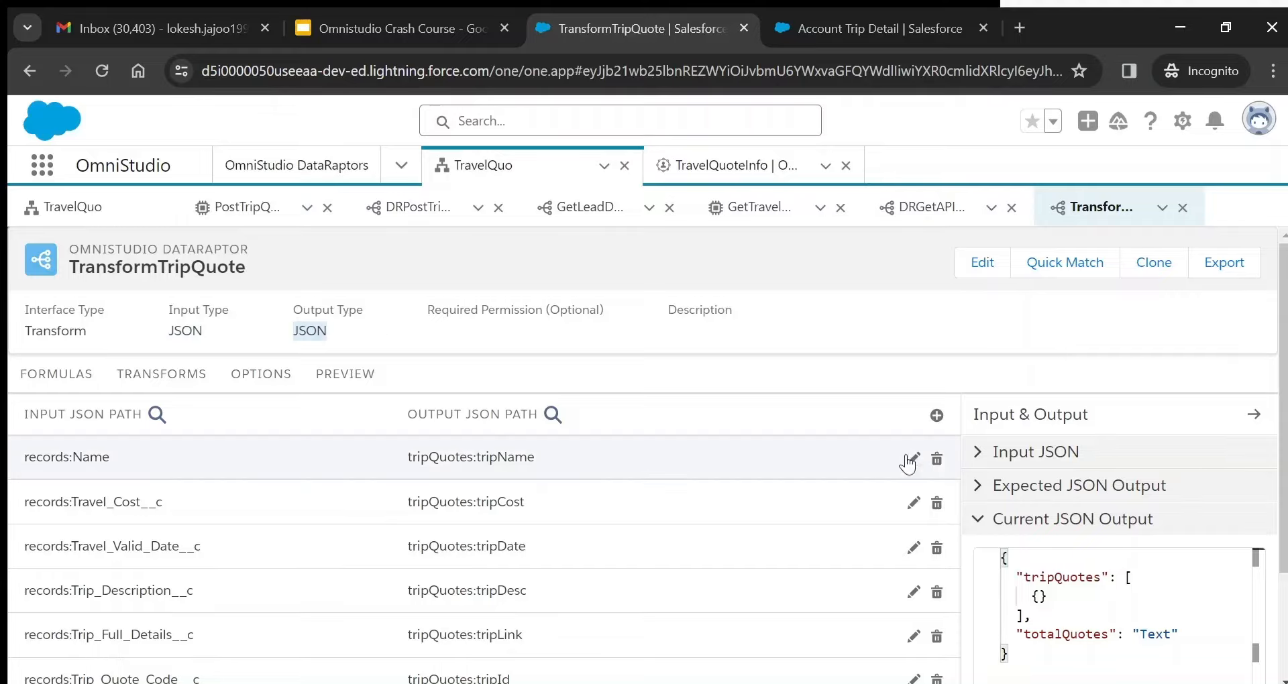
click(978, 456)
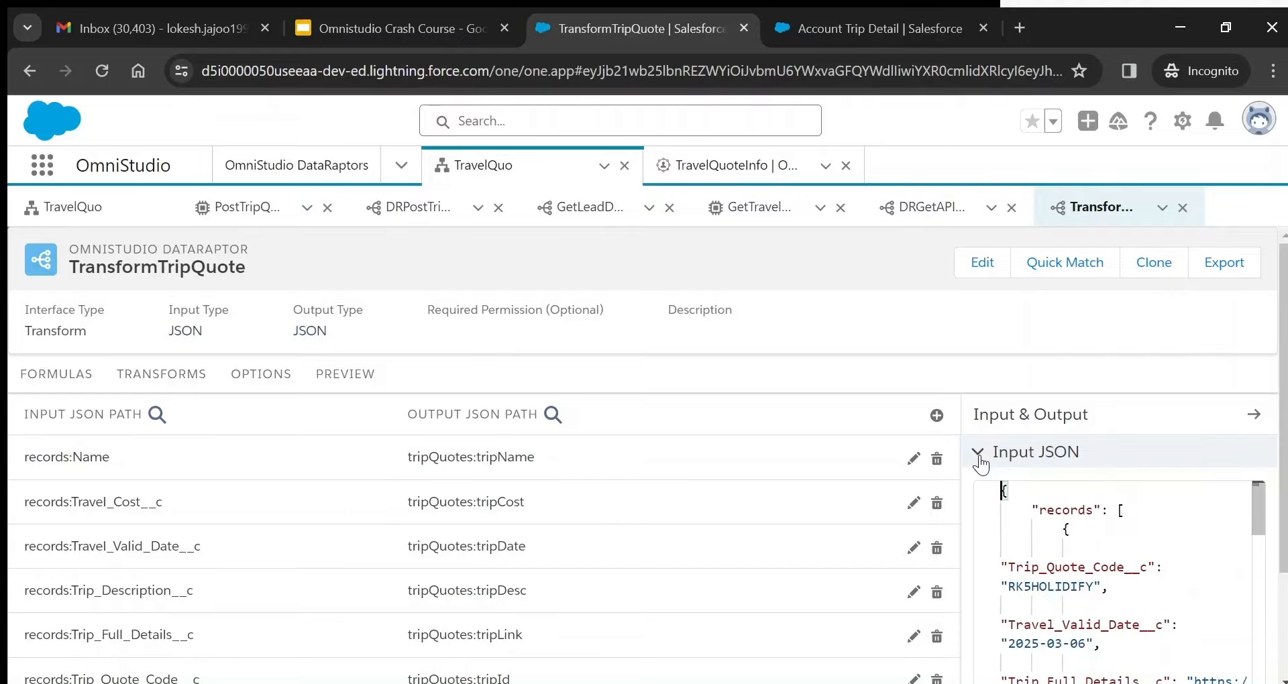
click(1134, 513)
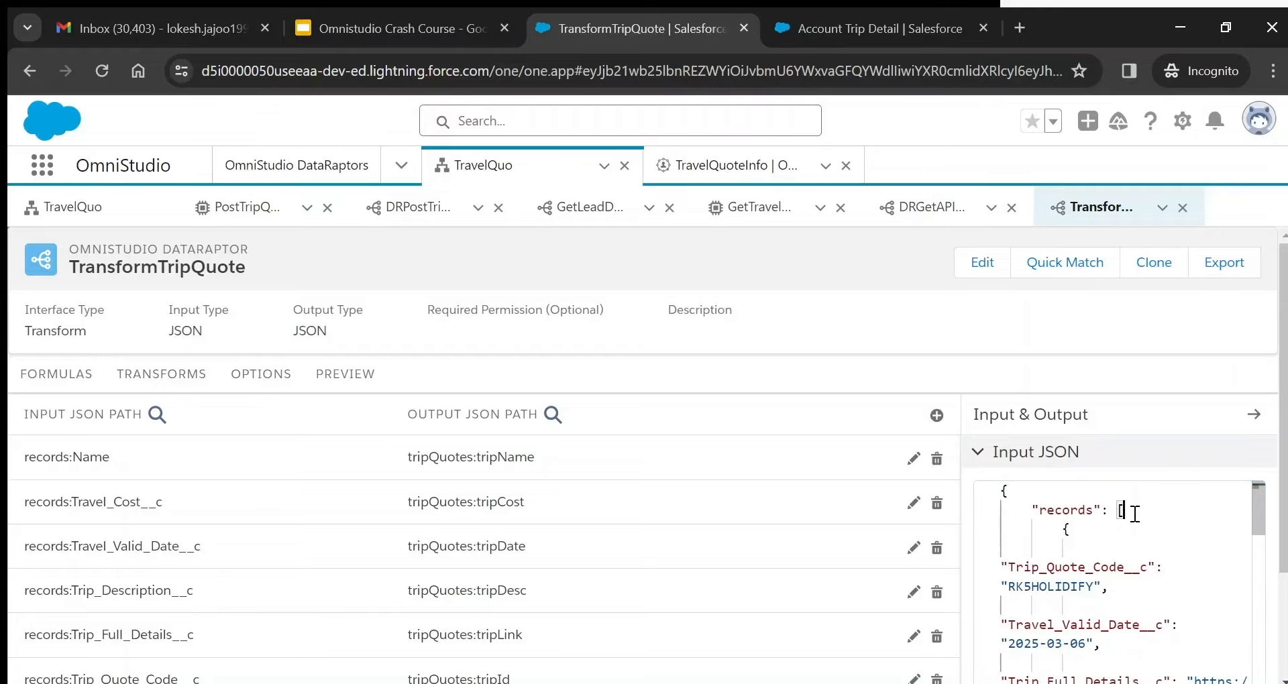
click(1038, 496)
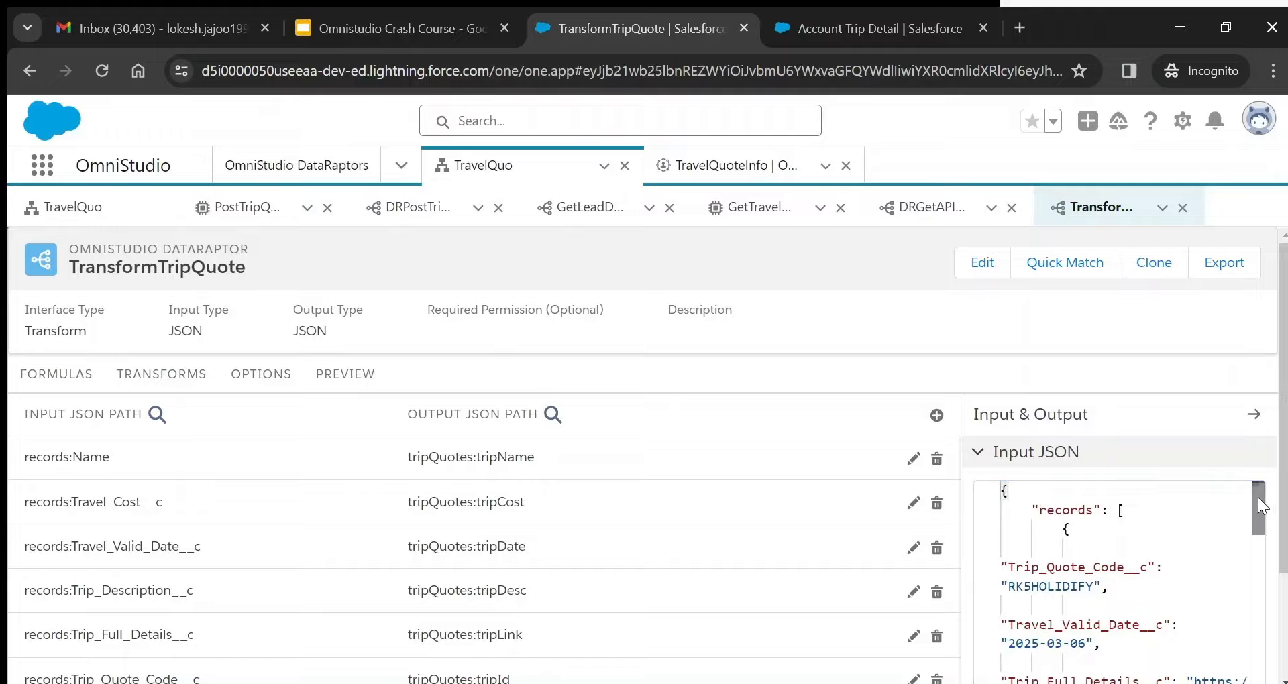
mouse_move(1260, 507)
mouse_down()
mouse_move(1259, 530)
mouse_move(1258, 497)
mouse_up()
- Review the expected output's tripQuotes with trip id RK5HOLIDIFY, then the Current JSON Output
click(977, 452)
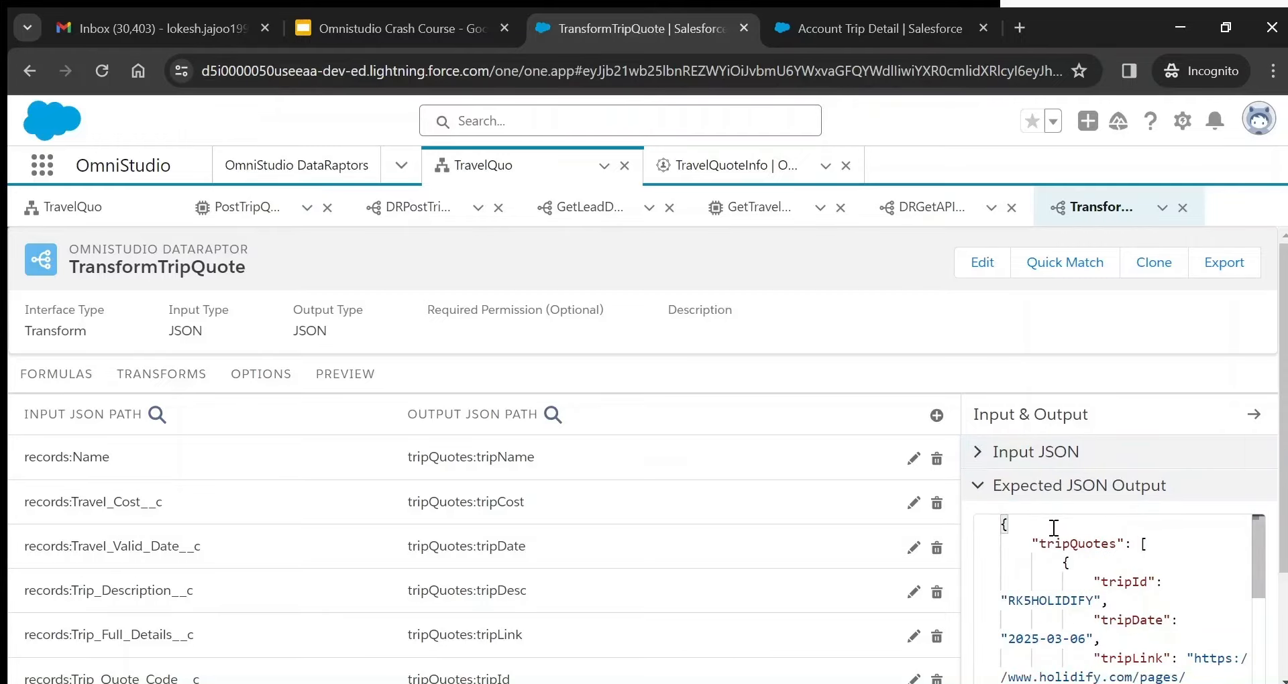
click(1089, 550)
double_click(1089, 551)
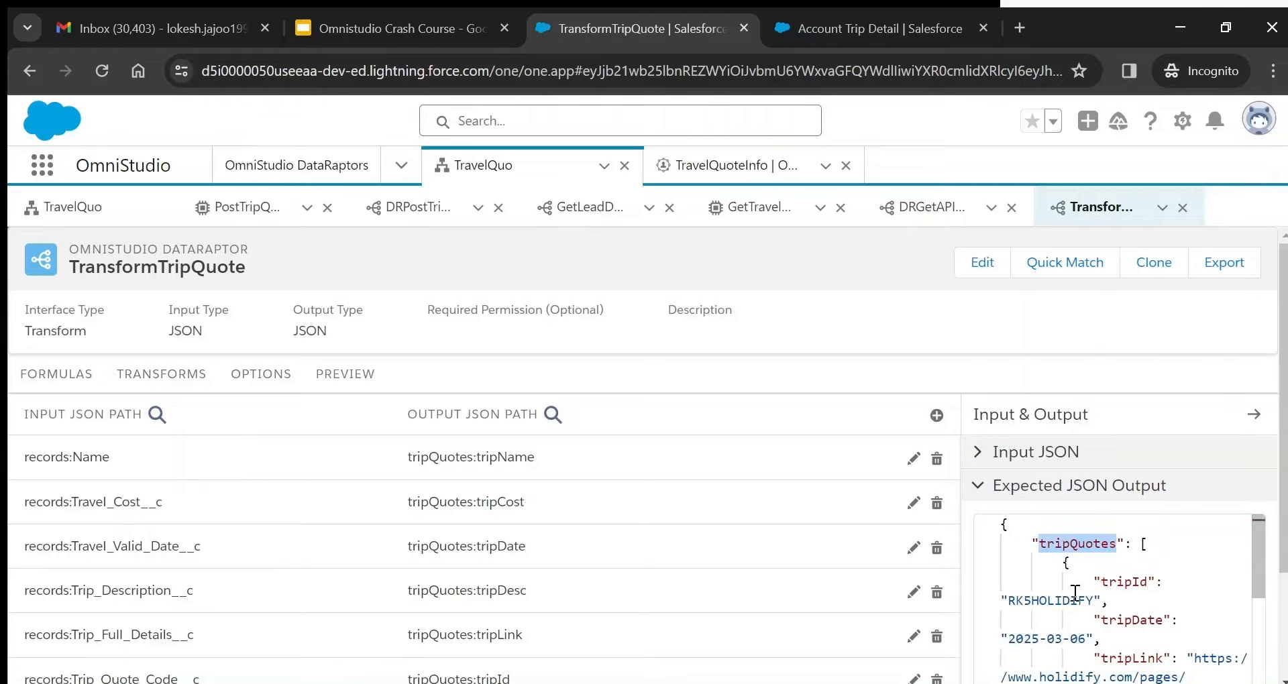
double_click(1076, 597)
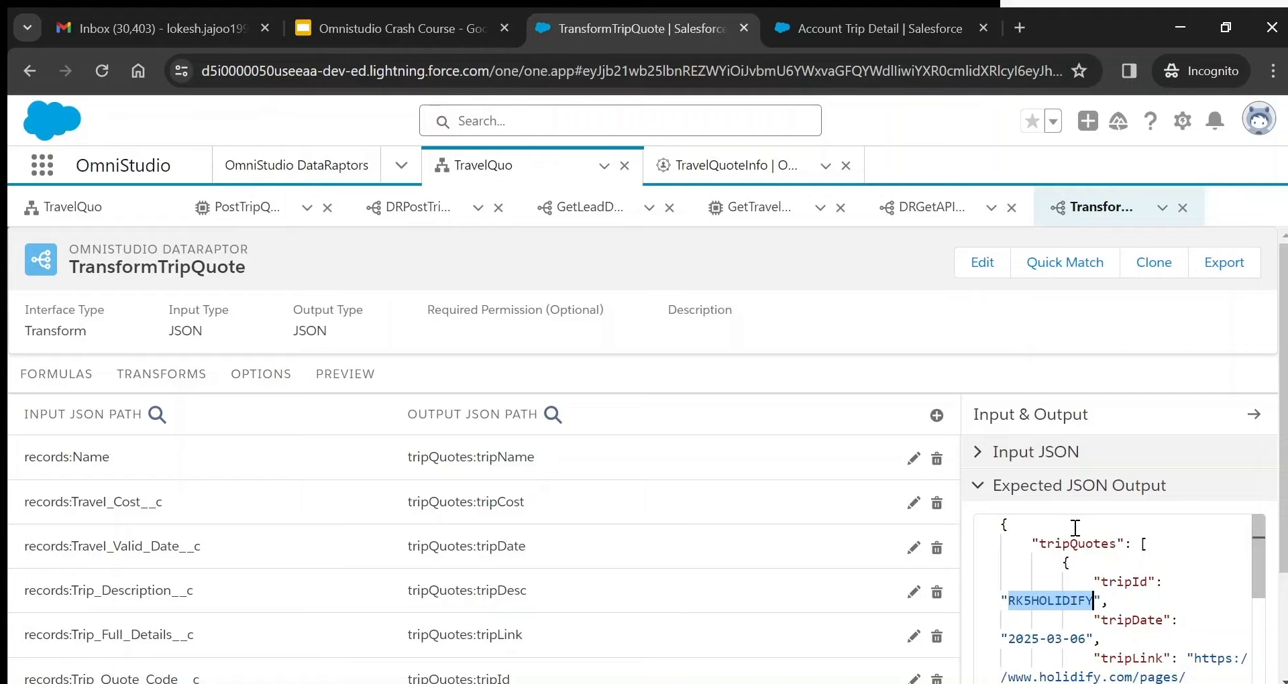
click(985, 487)
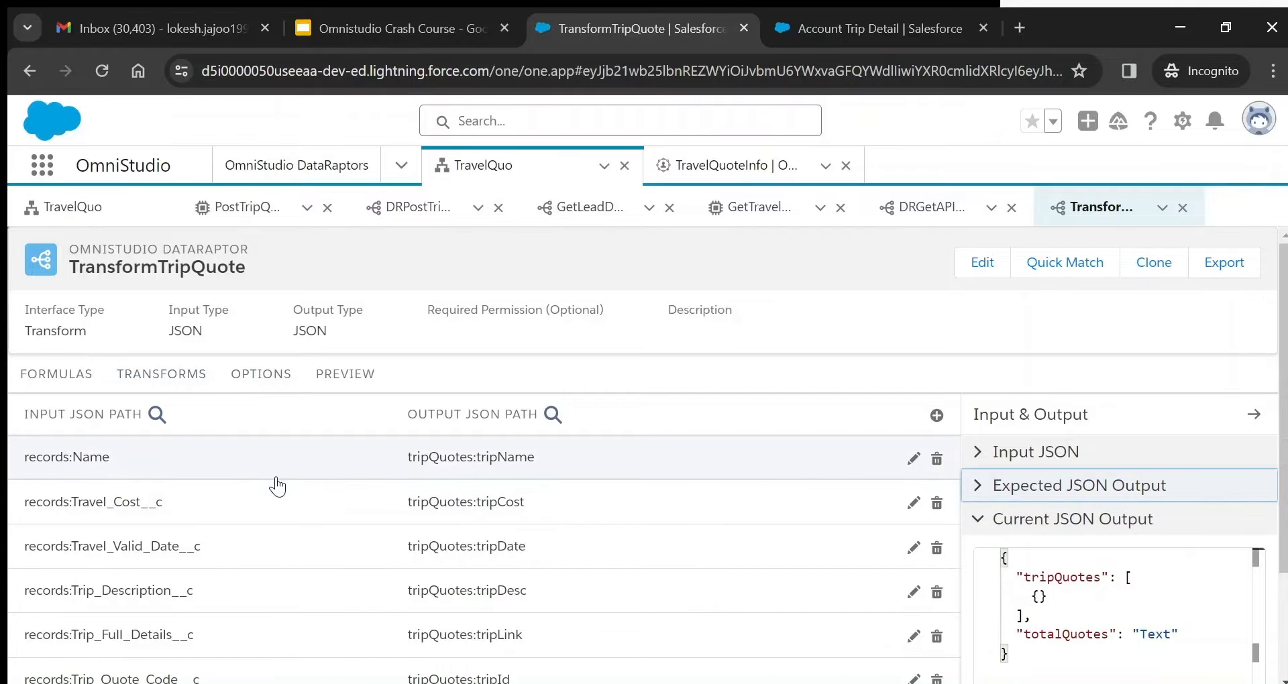
- Re-select records:Name as the Name mapping's input path and collapse the mapping
click(913, 459)
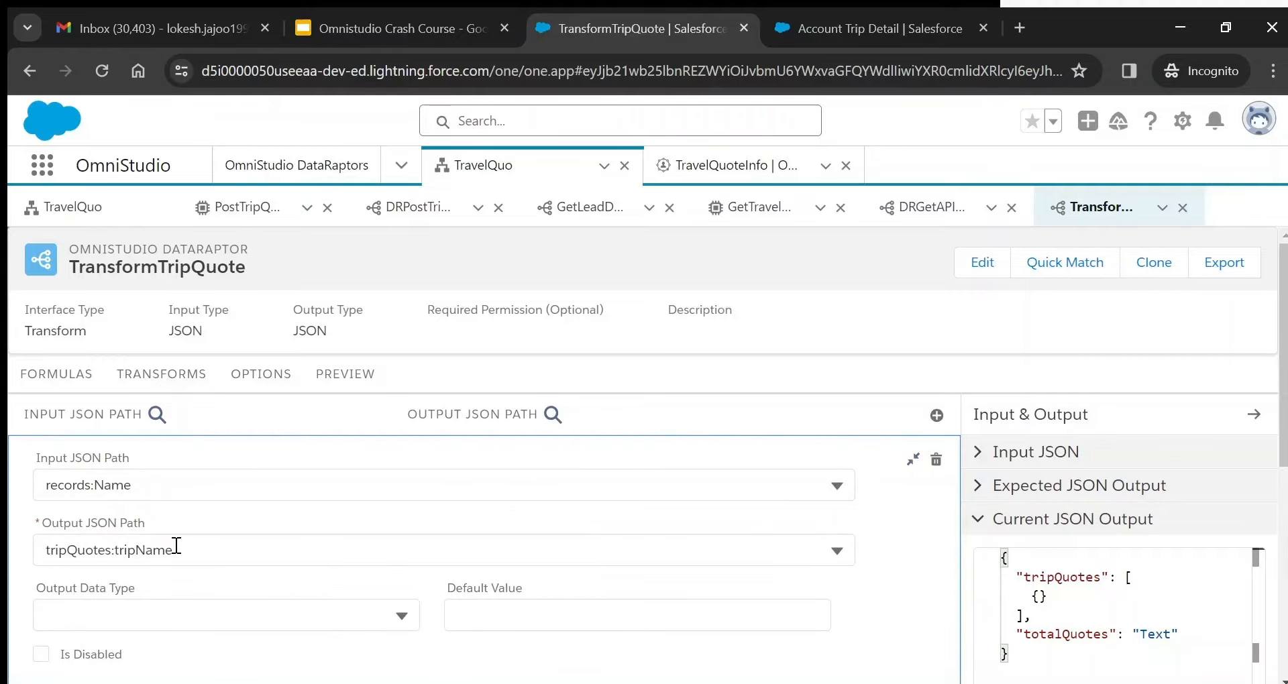
click(164, 488)
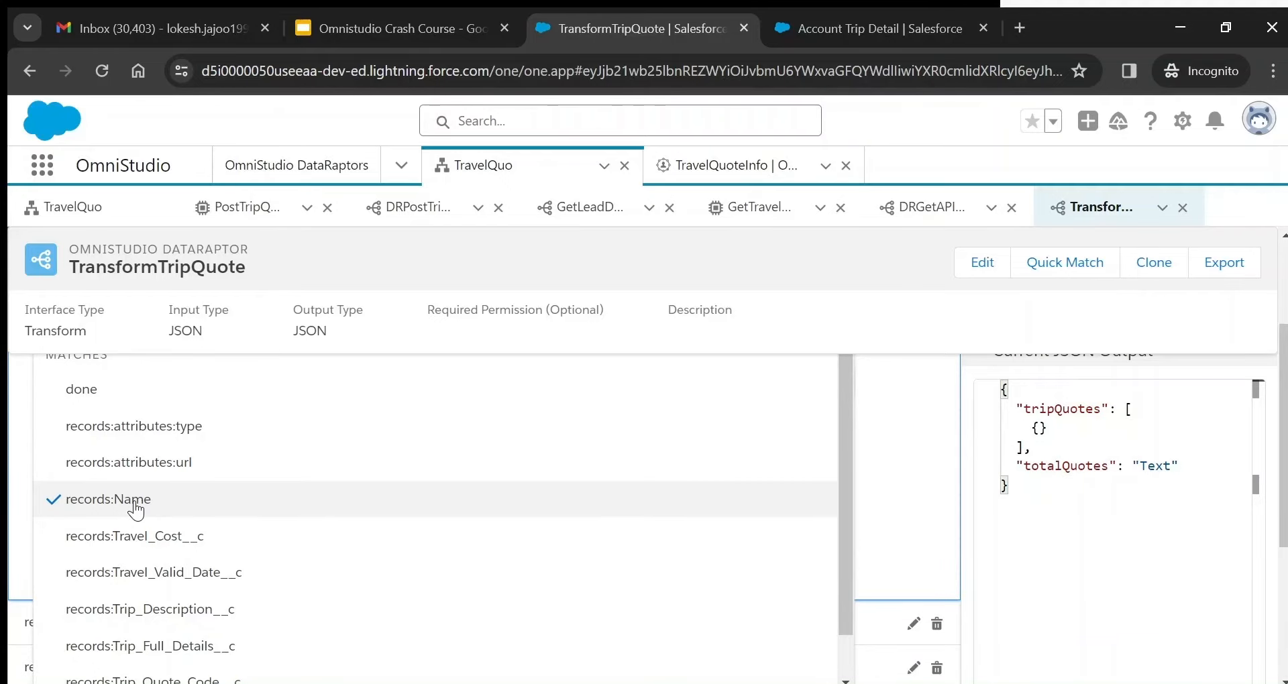
click(136, 508)
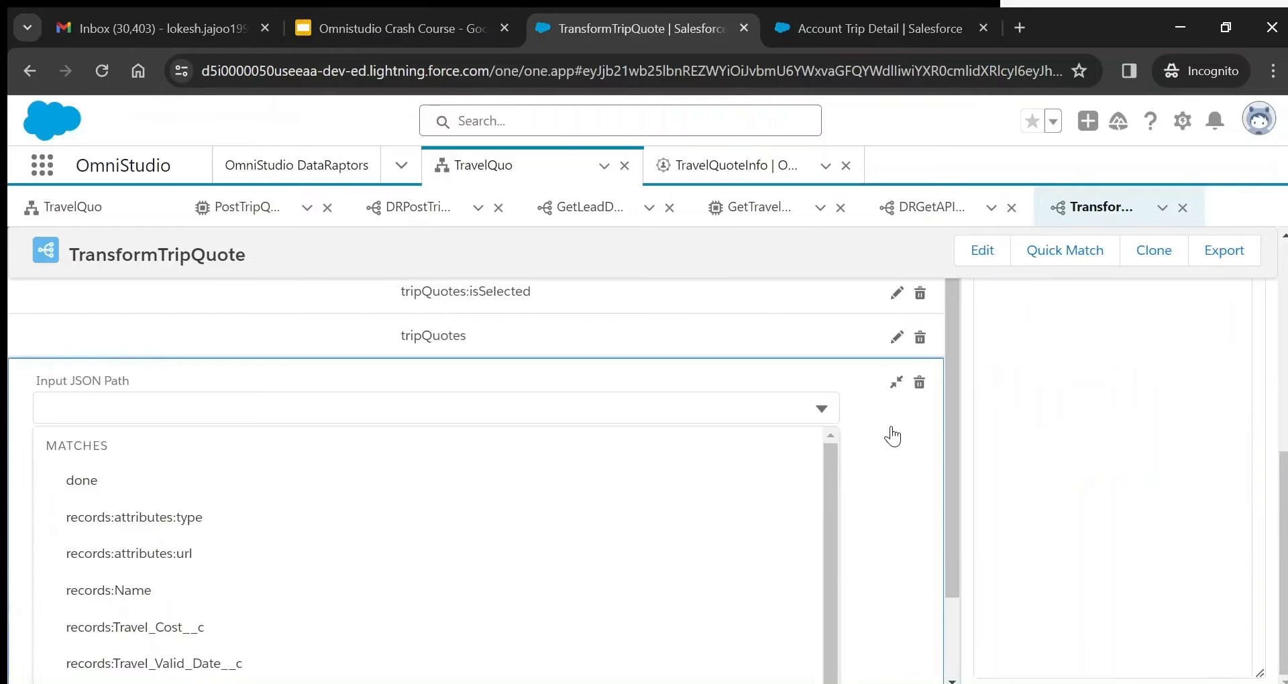
click(252, 603)
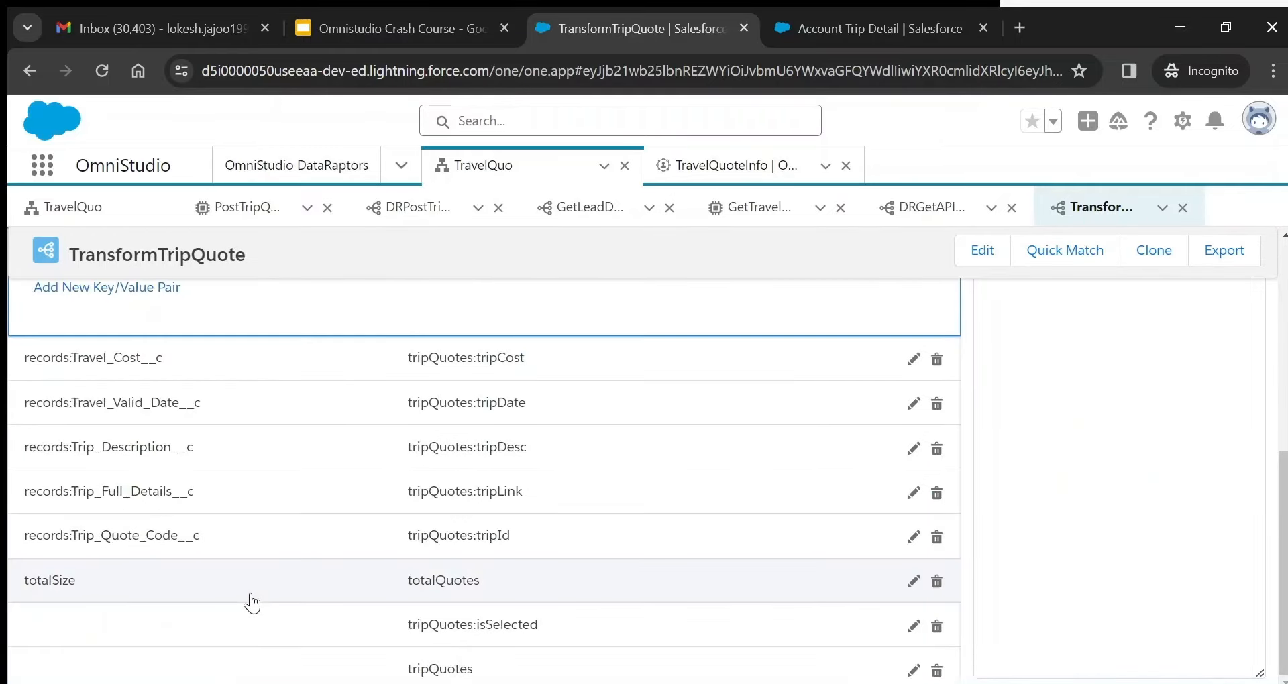
scroll(1268, 436, up, 3)
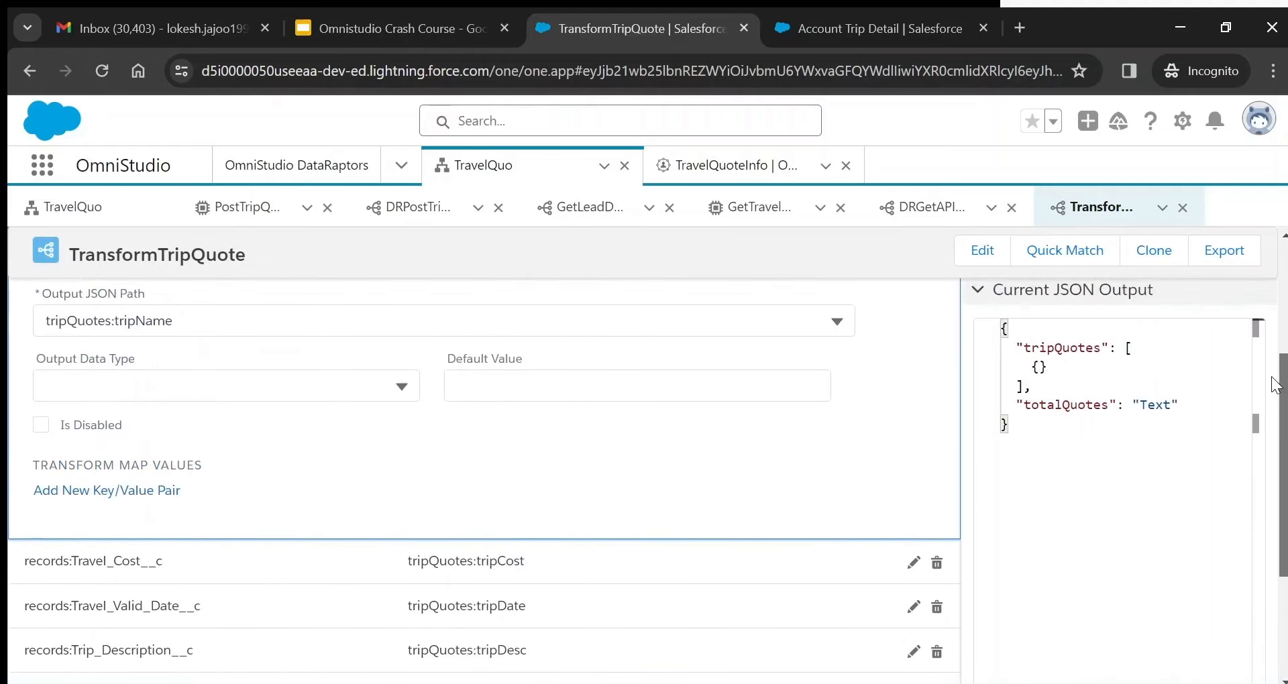
scroll(1274, 386, up, 2)
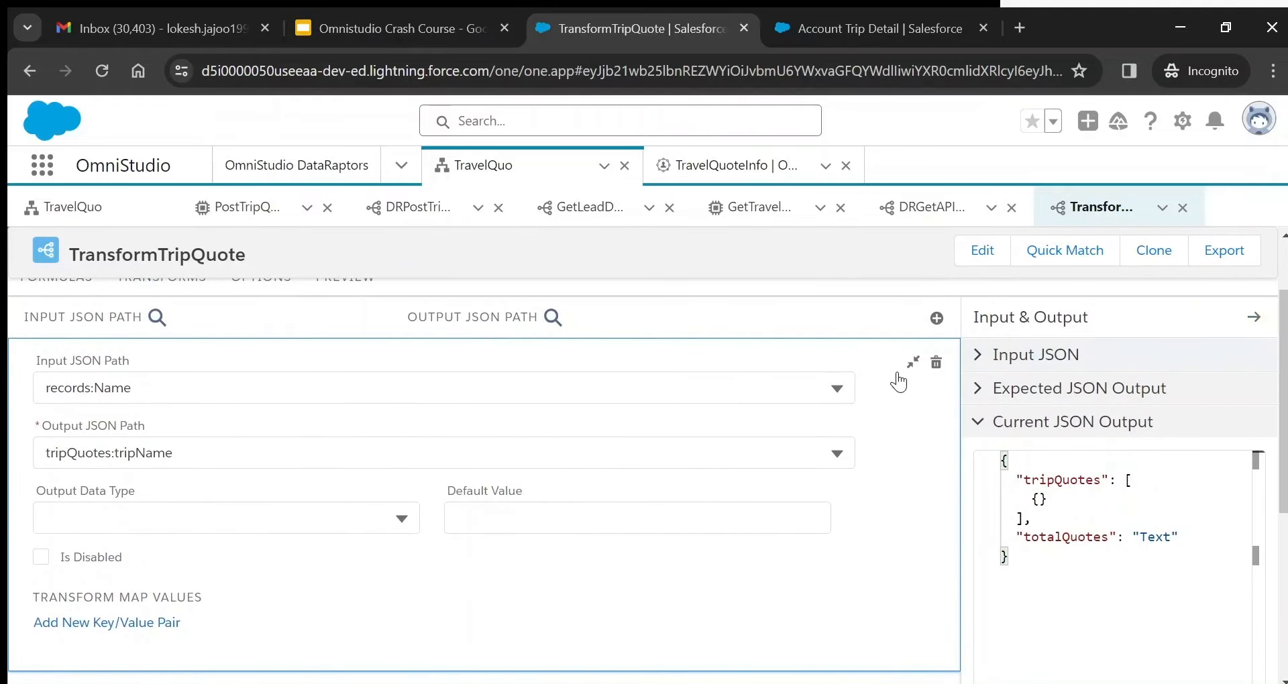
click(913, 363)
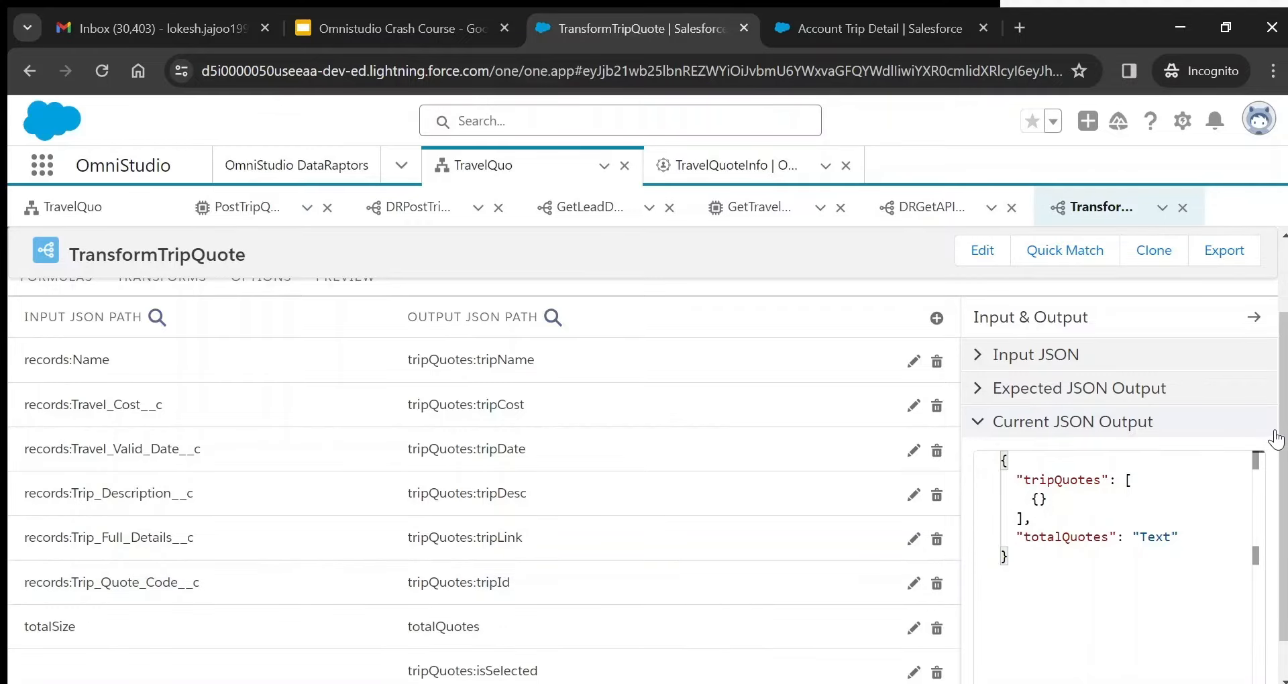
- Inspect the tripQuotes mapping and its List<Map> array output
scroll(1278, 470, down, 1)
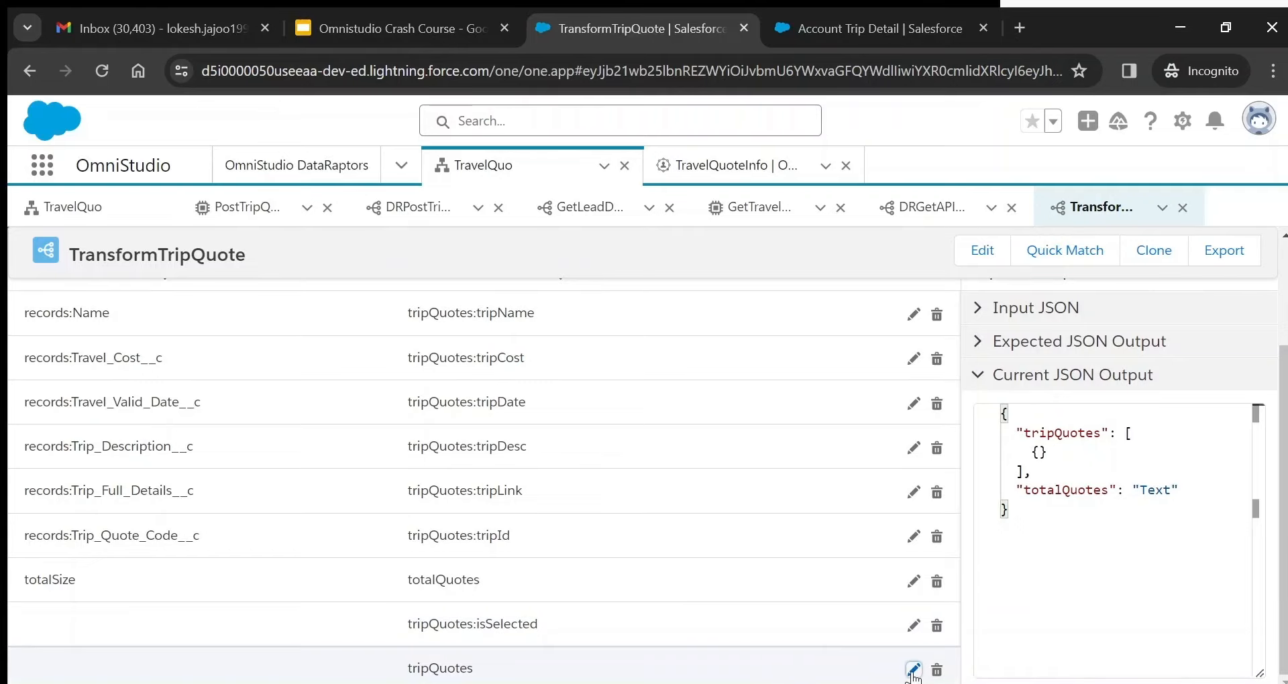
click(913, 669)
drag(1284, 434, 1284, 477)
click(1144, 347)
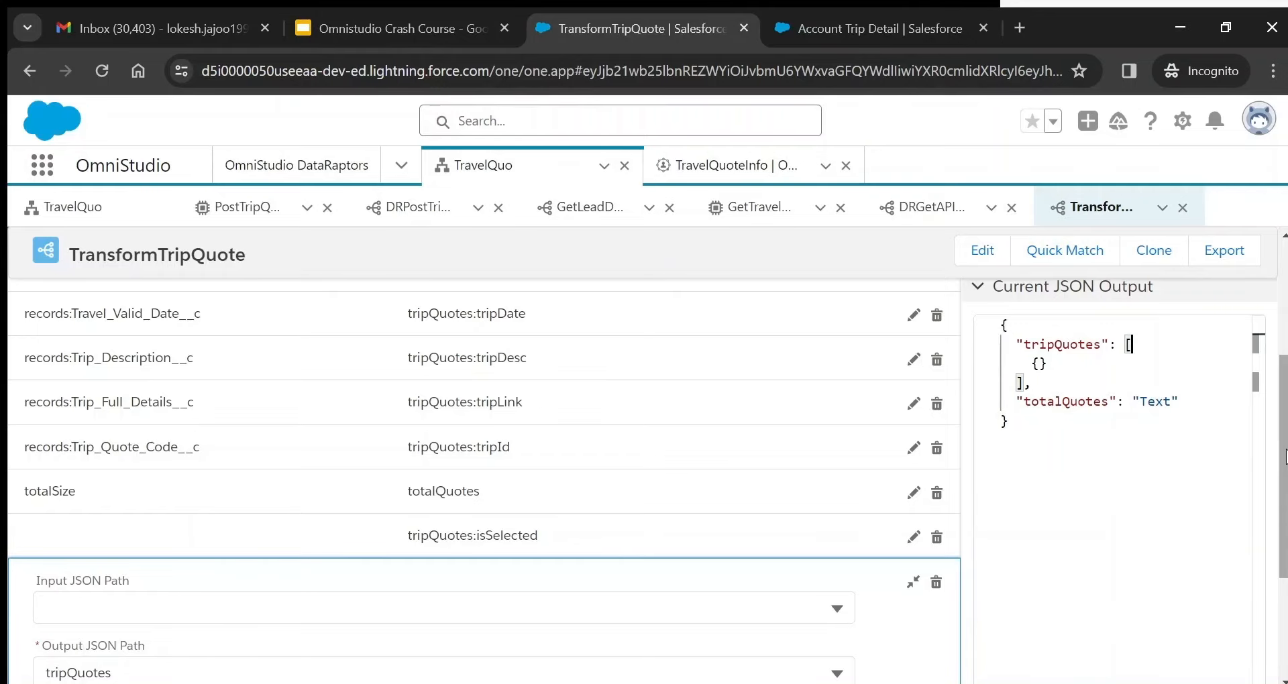
drag(1029, 365, 1047, 363)
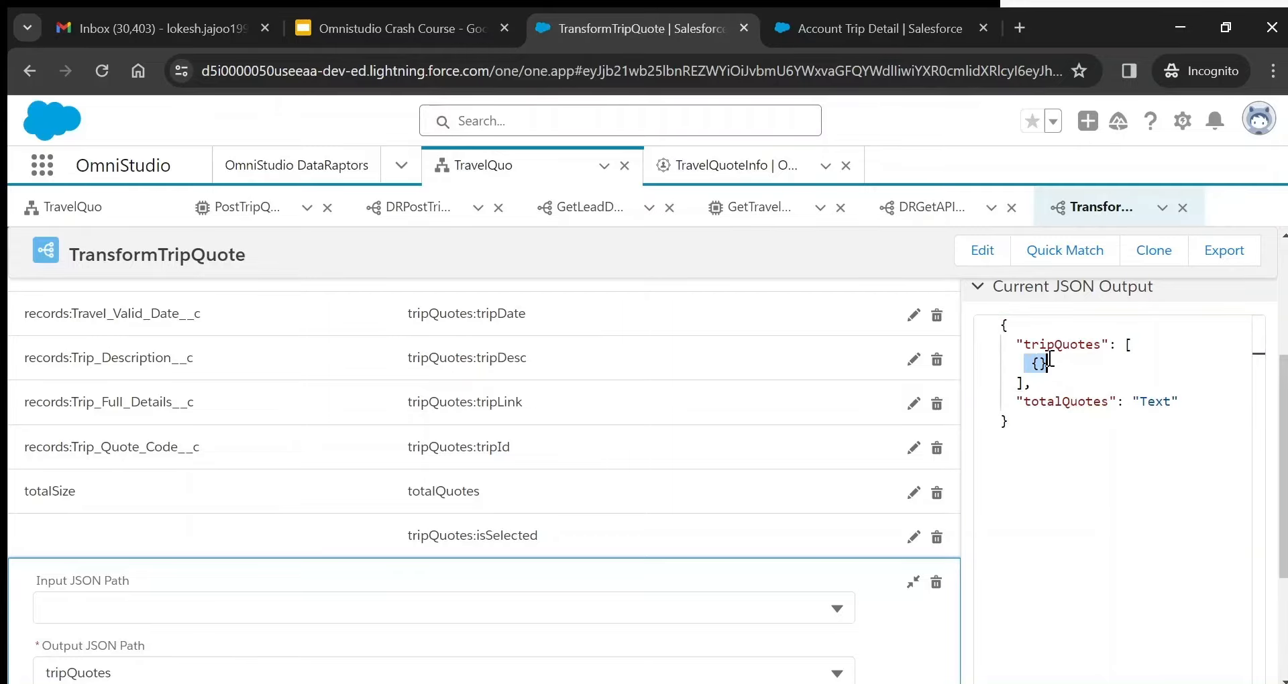
scroll(1048, 363, down, 3)
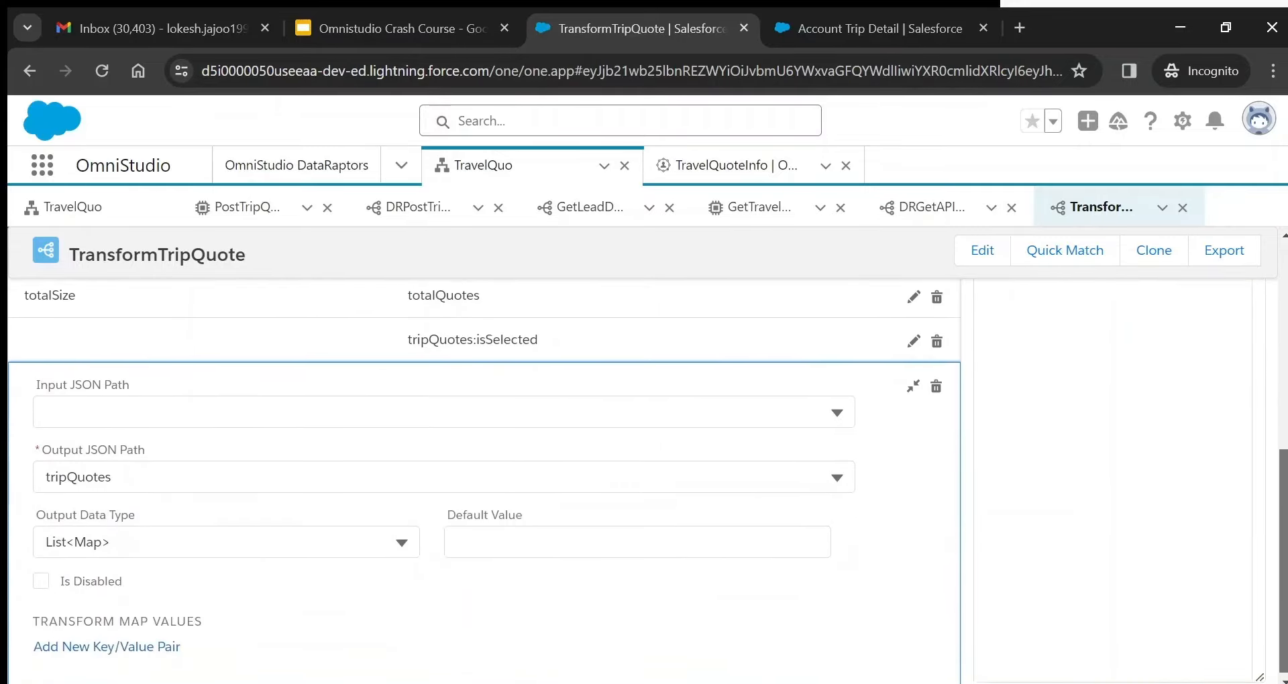
scroll(1047, 363, up, 3)
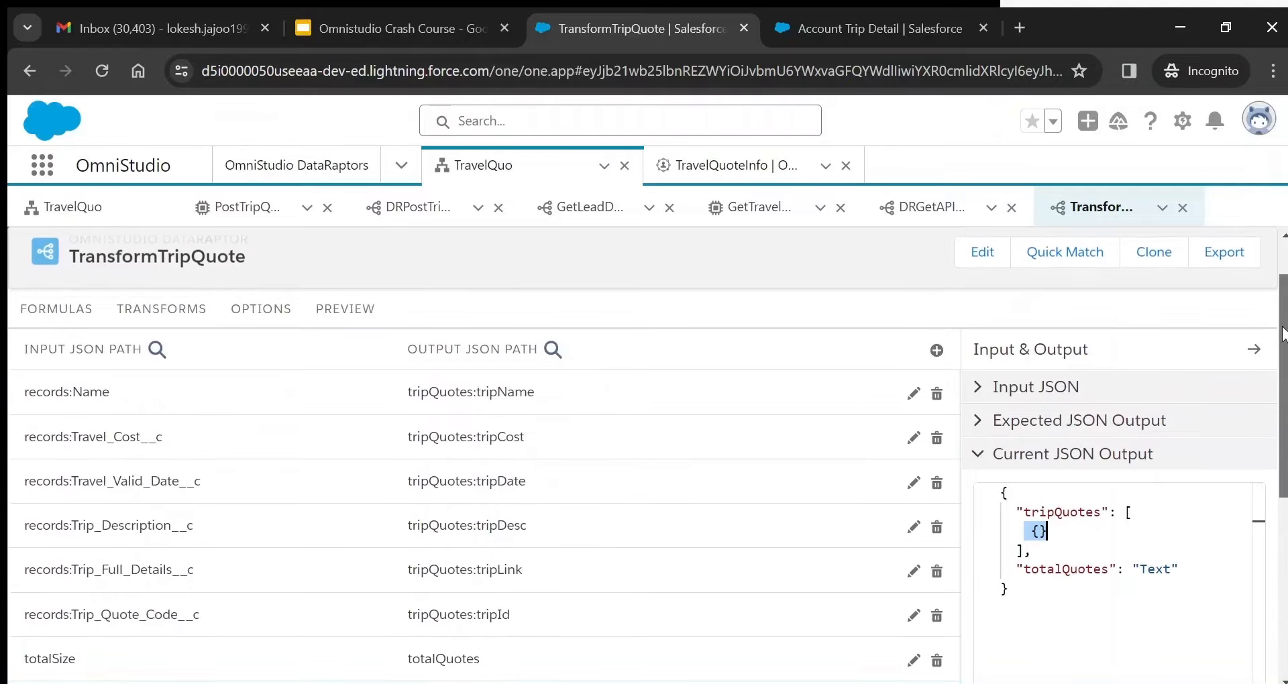
scroll(1047, 363, down, 3)
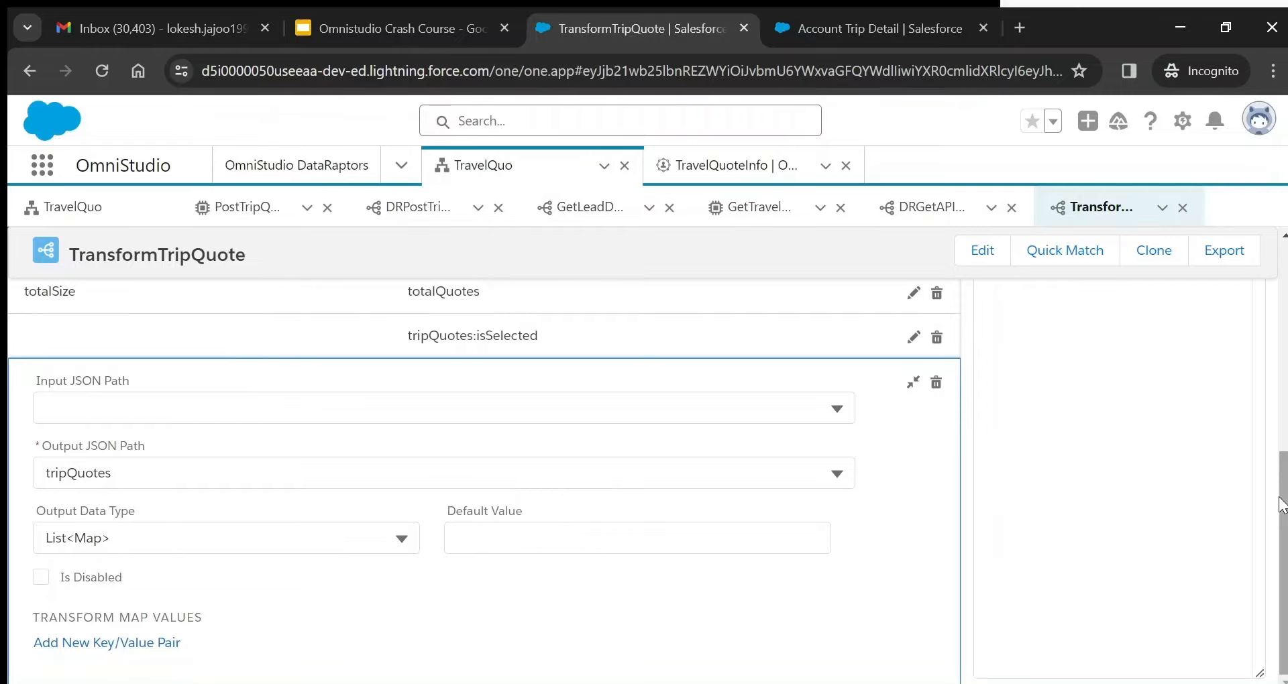
drag(1277, 511, 1273, 365)
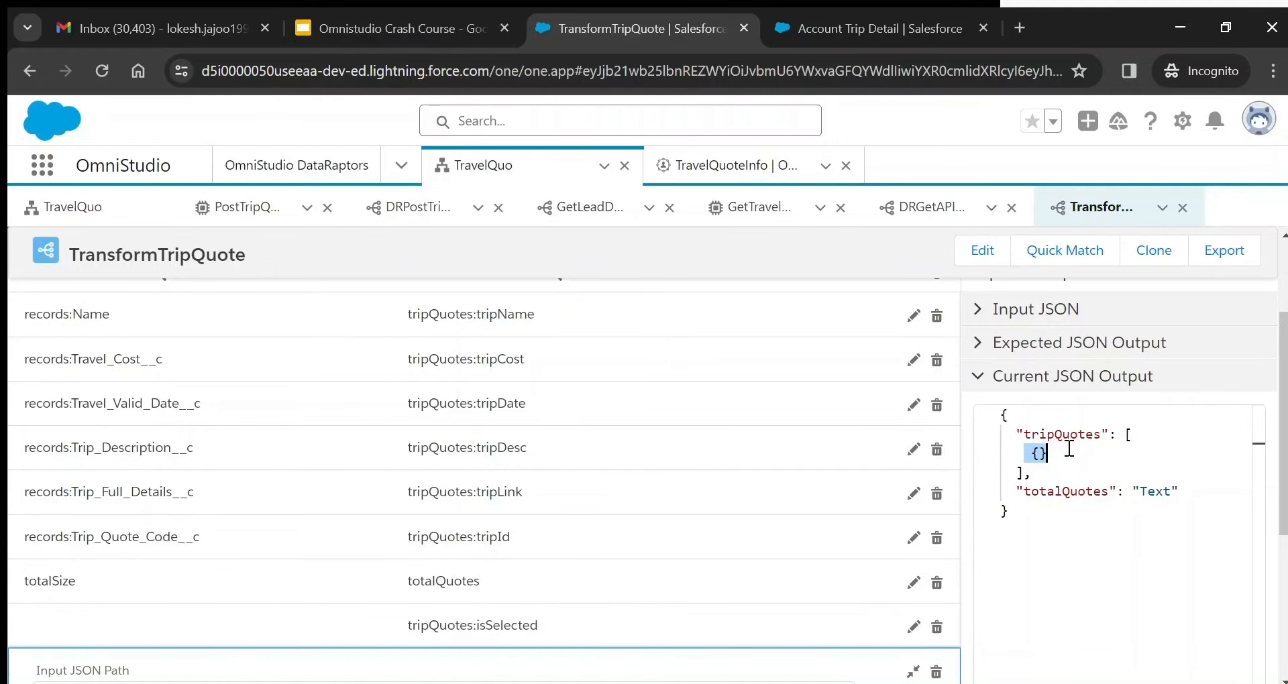
scroll(671, 403, up, 2)
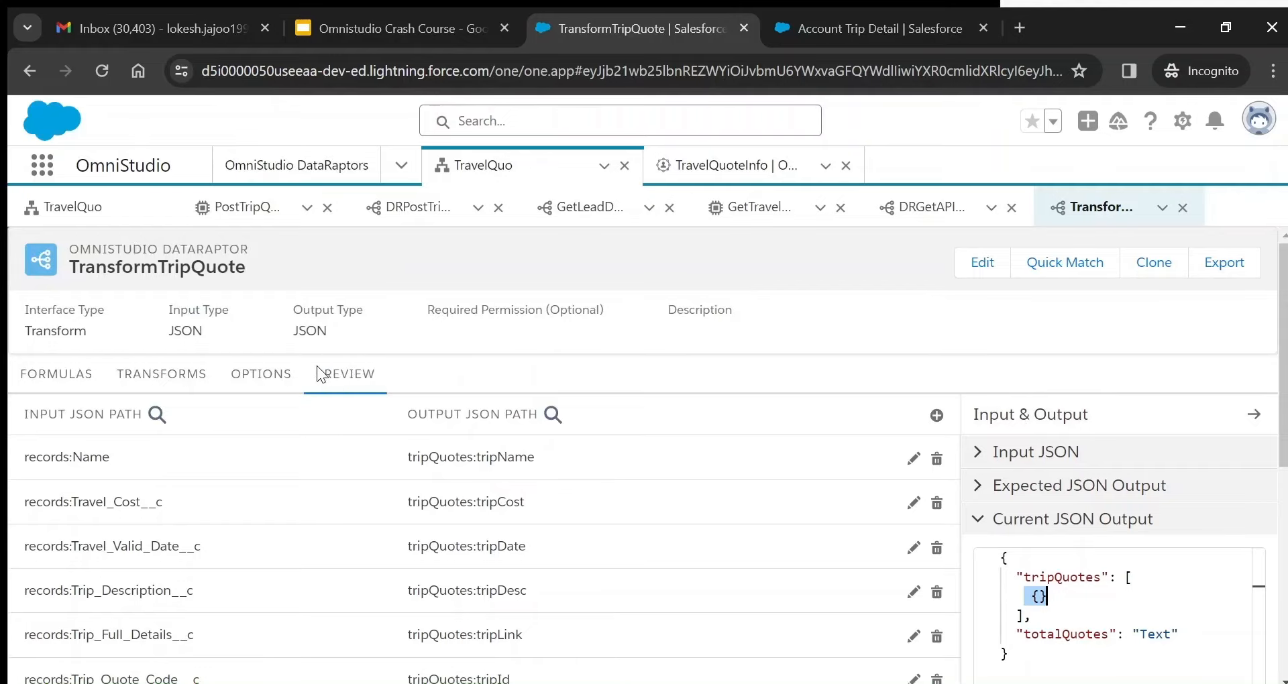
- Preview the transform and match response tripId and tripName to input fields like Trip_Quote_Code__c
click(339, 382)
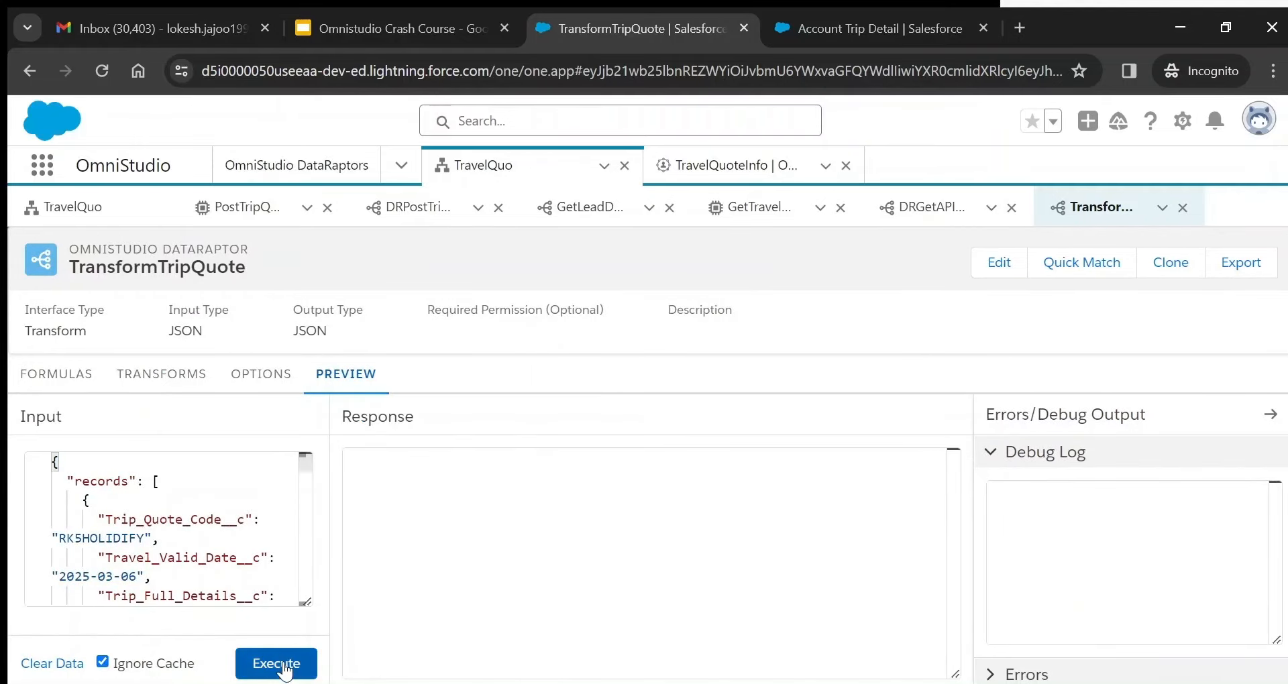
click(281, 662)
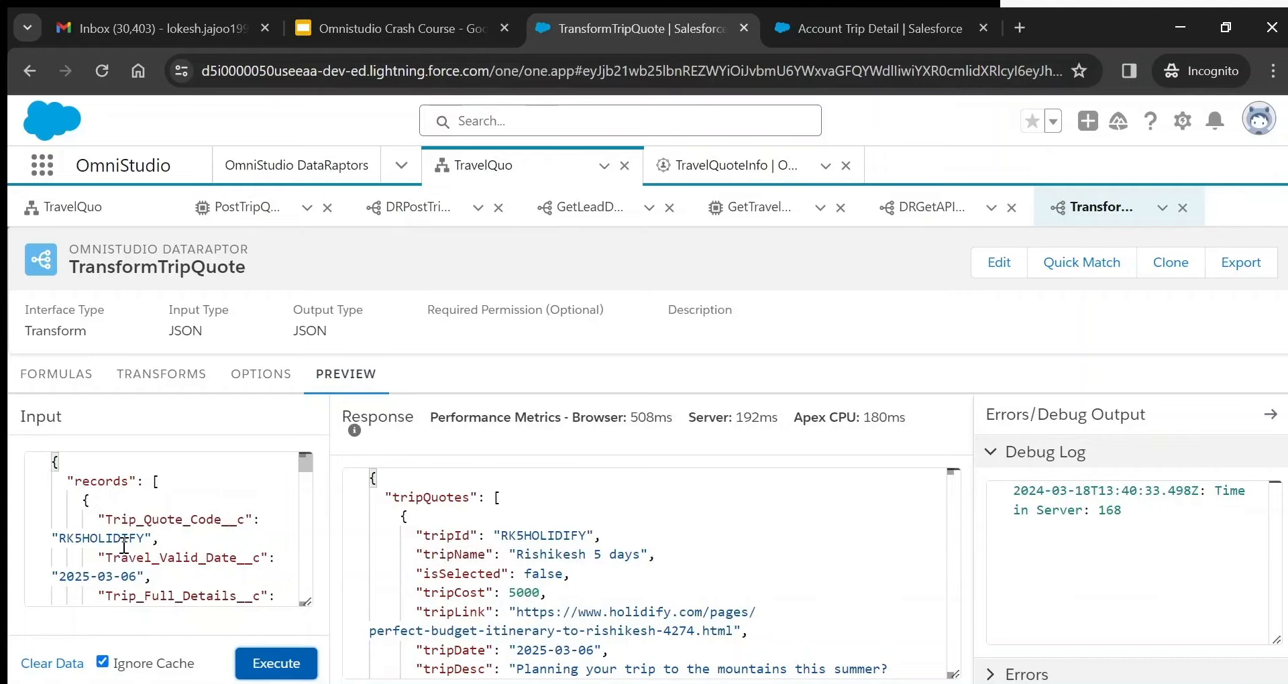
click(144, 505)
triple_click(144, 505)
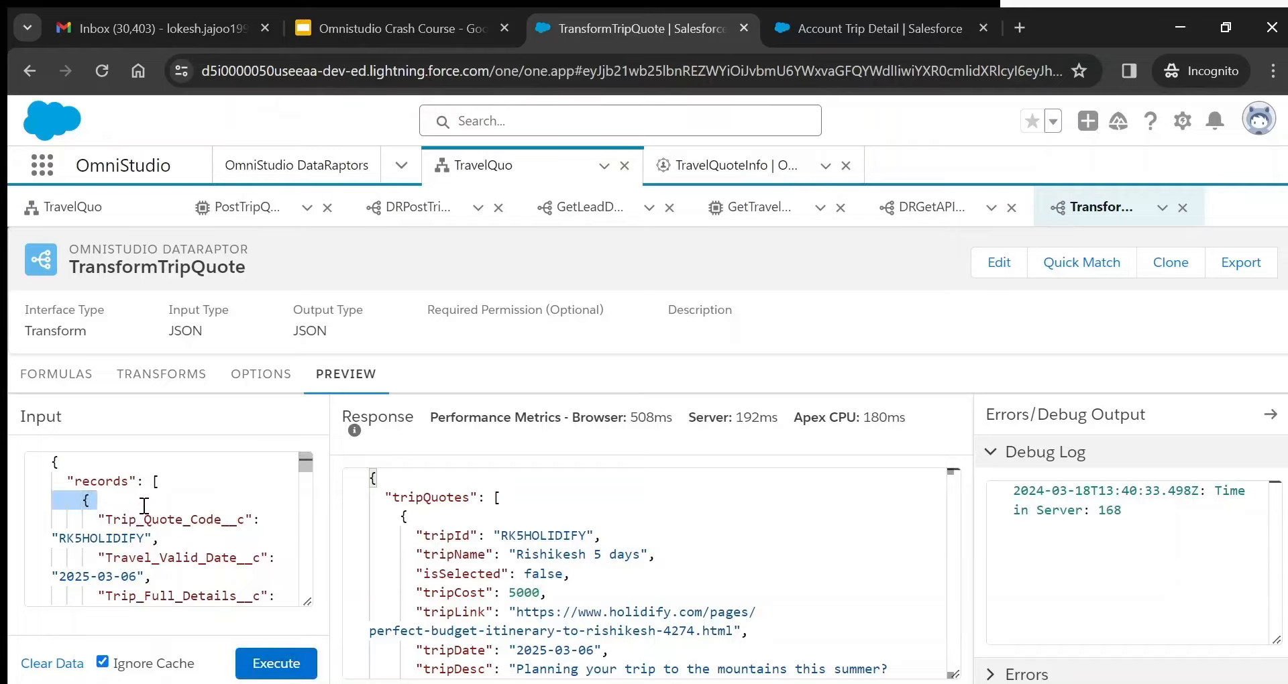
double_click(427, 501)
double_click(449, 535)
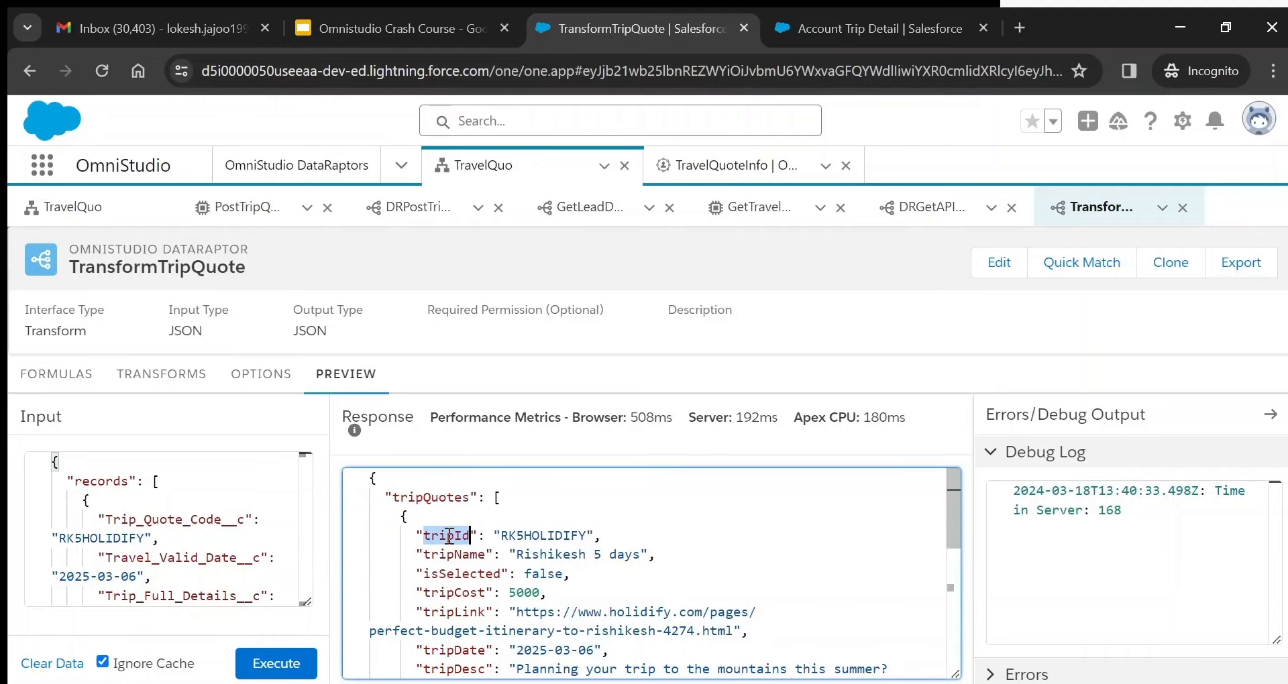
double_click(462, 555)
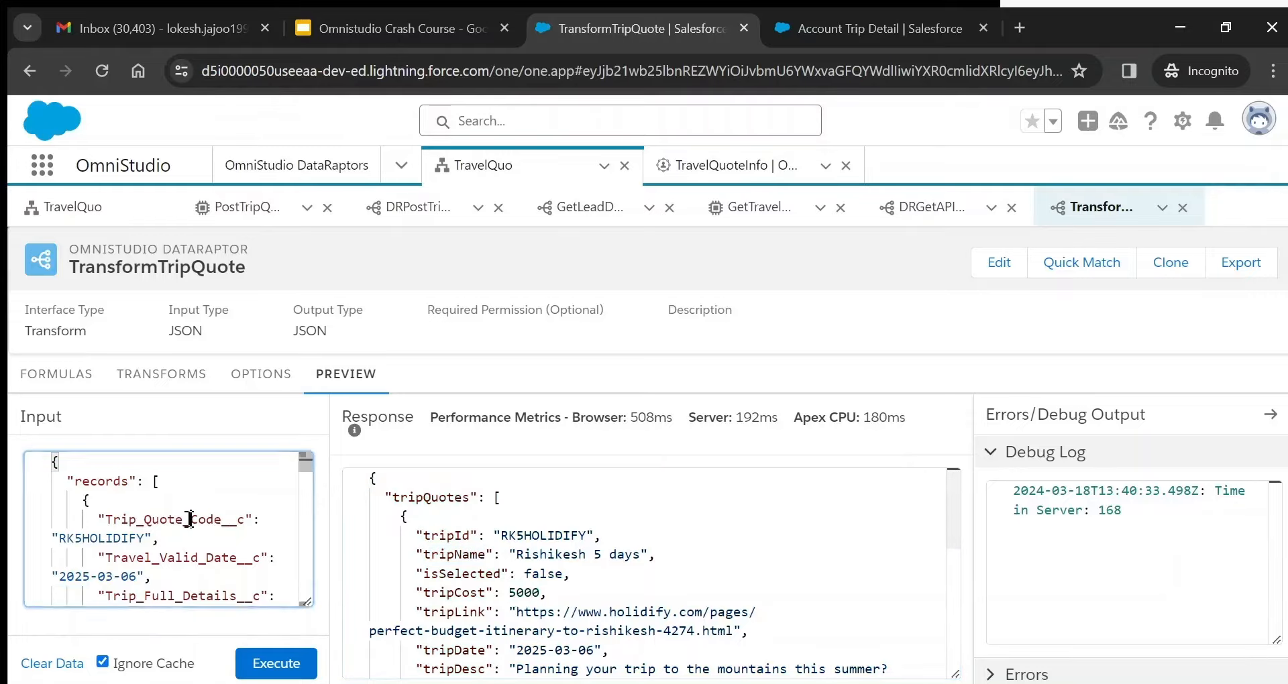
double_click(203, 520)
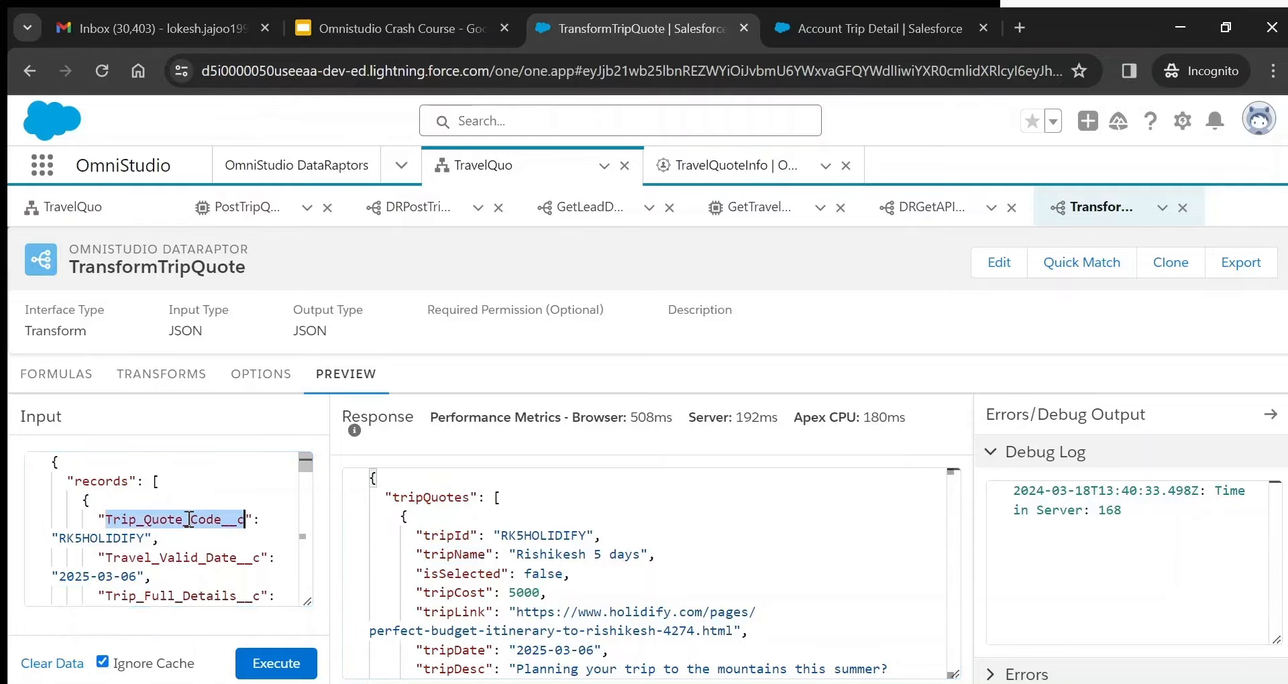
double_click(547, 535)
- Compare the response tripDate with the Travel_Valid_Date__c input, then open DRGetAPIConfig
click(171, 552)
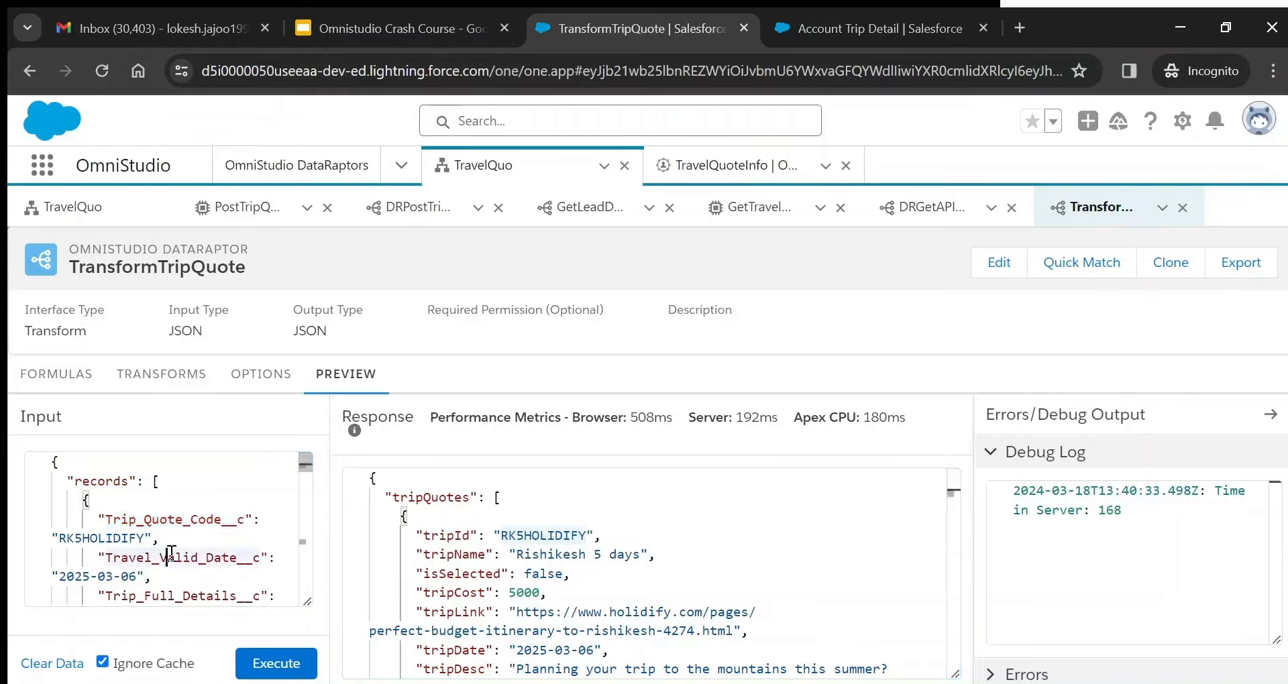
click(603, 650)
key(Down)
key(Down)
key(Down)
key(Down)
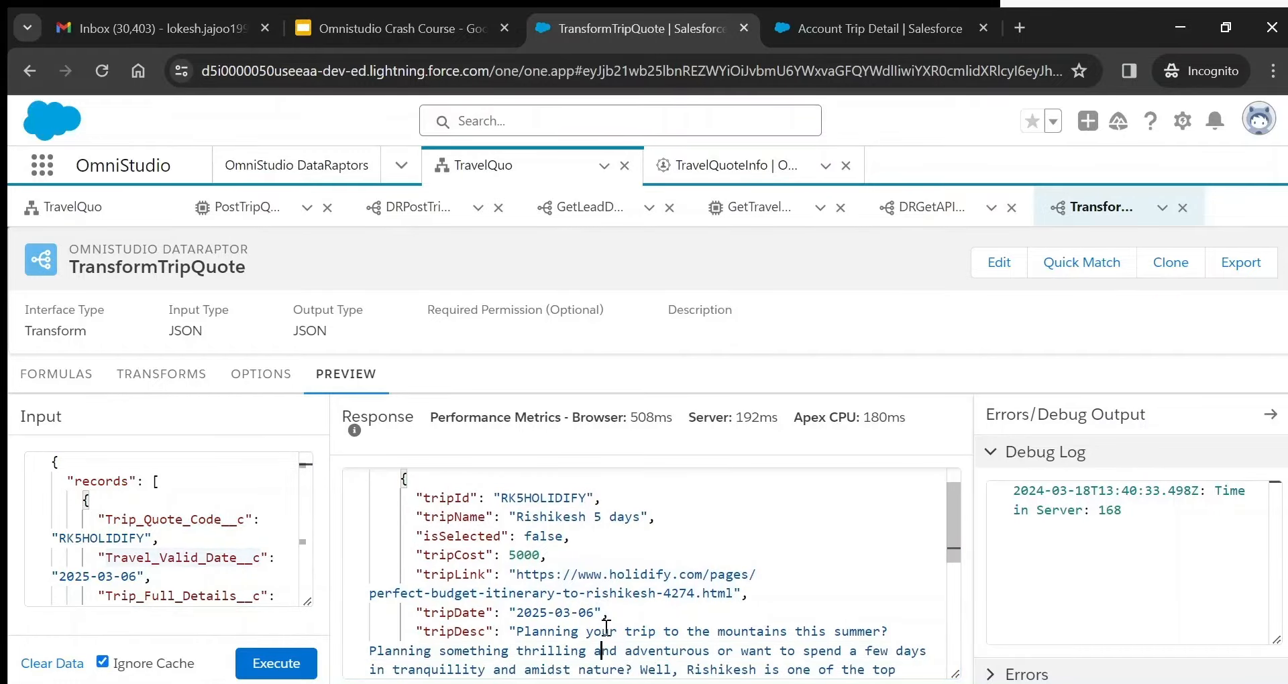
key(Up)
key(Up)
key(Up)
key(Up)
key(Up)
key(Up)
key(Up)
key(Up)
key(Up)
key(Up)
key(Up)
key(Up)
key(Up)
key(Up)
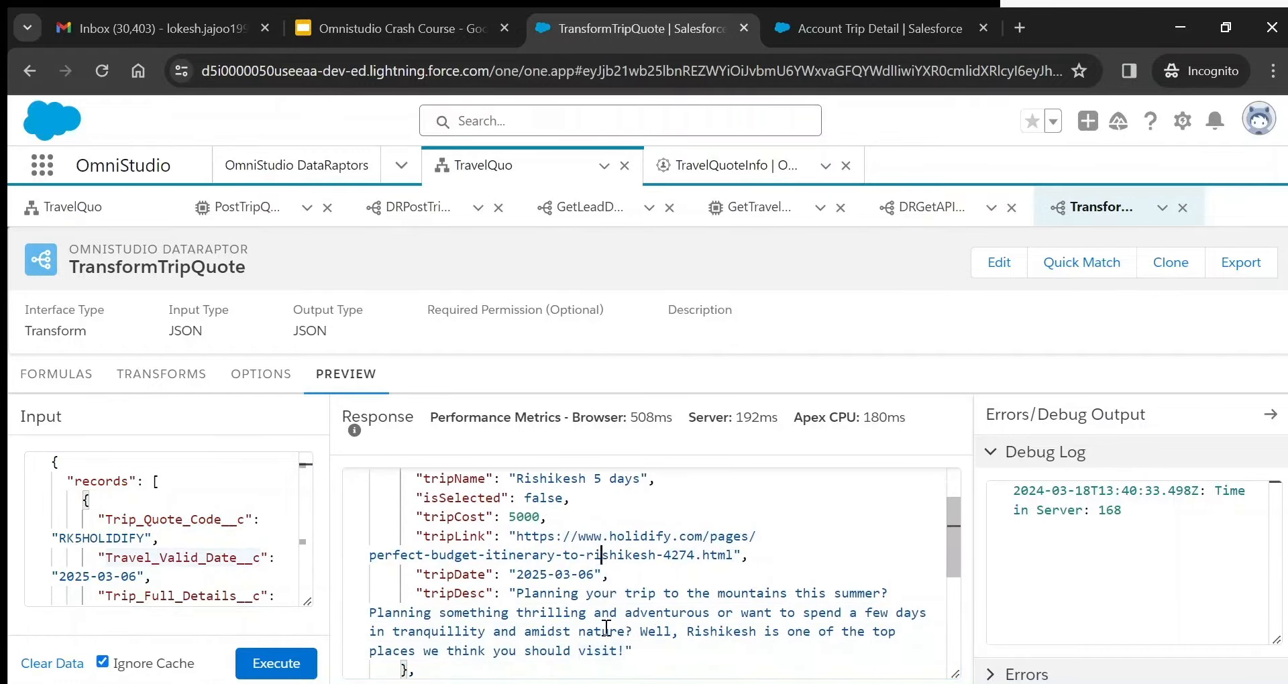
double_click(473, 649)
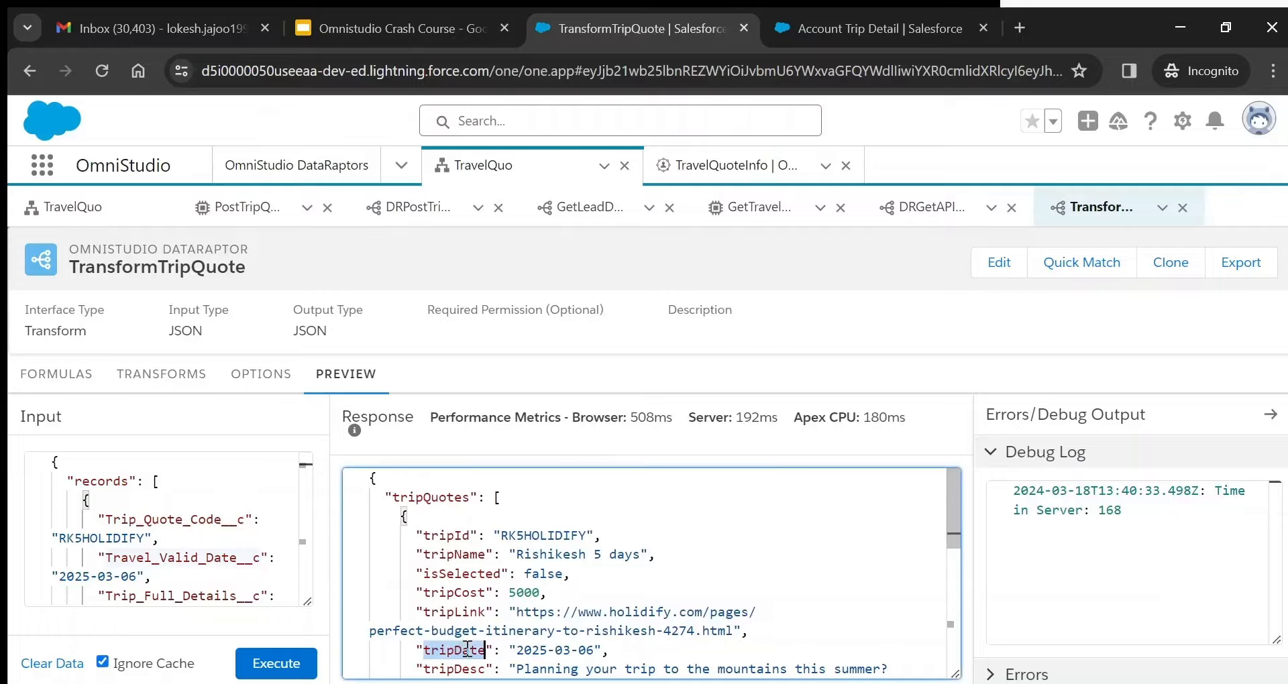
click(232, 557)
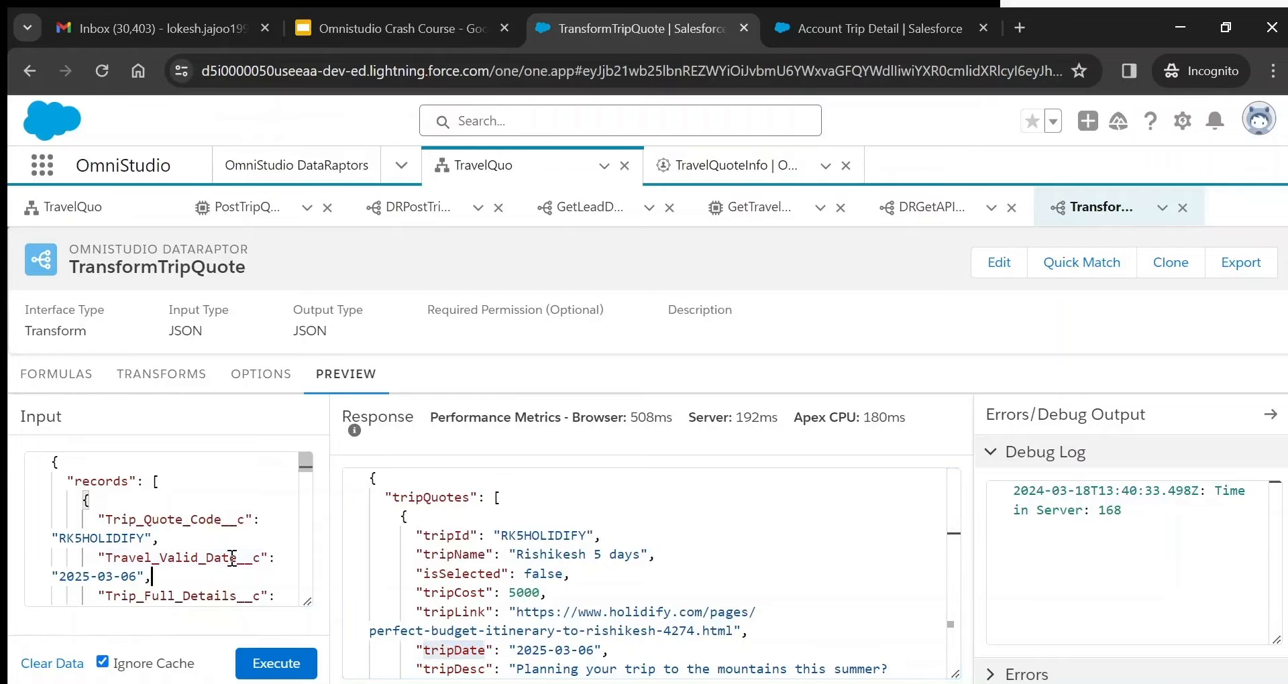
key(Down)
key(Down)
key(Down)
key(Down)
key(Down)
key(Down)
key(Down)
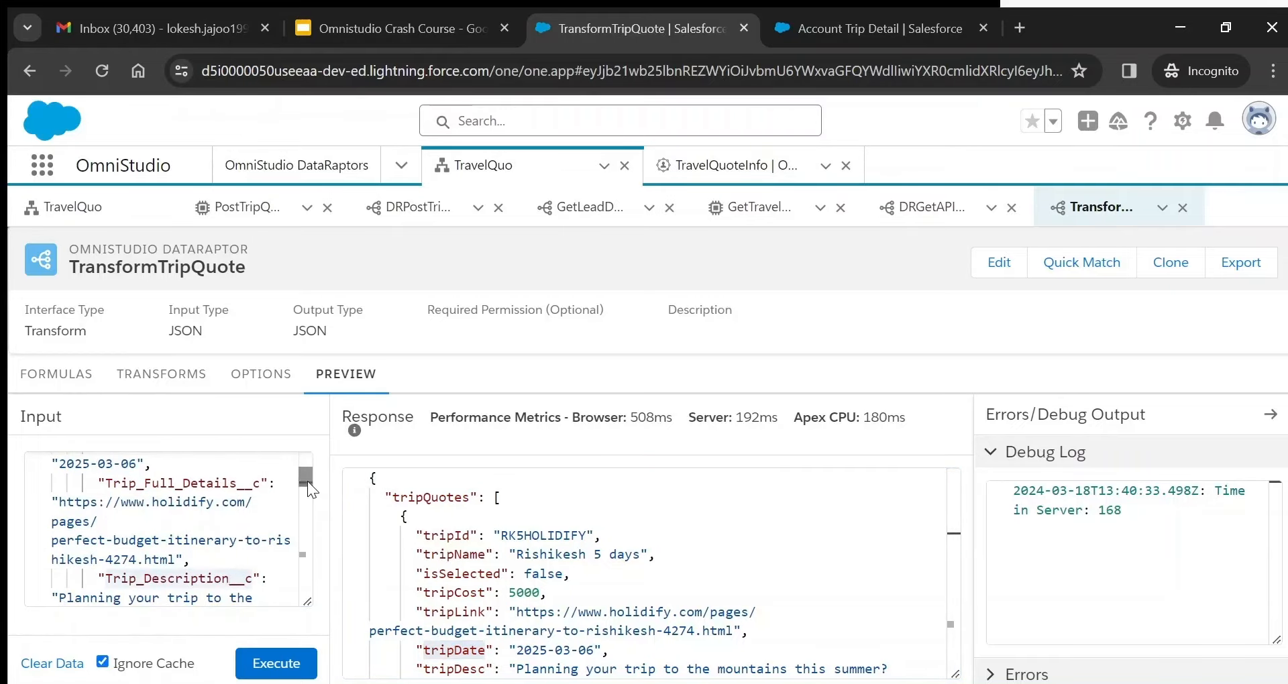
drag(306, 480, 303, 452)
click(601, 555)
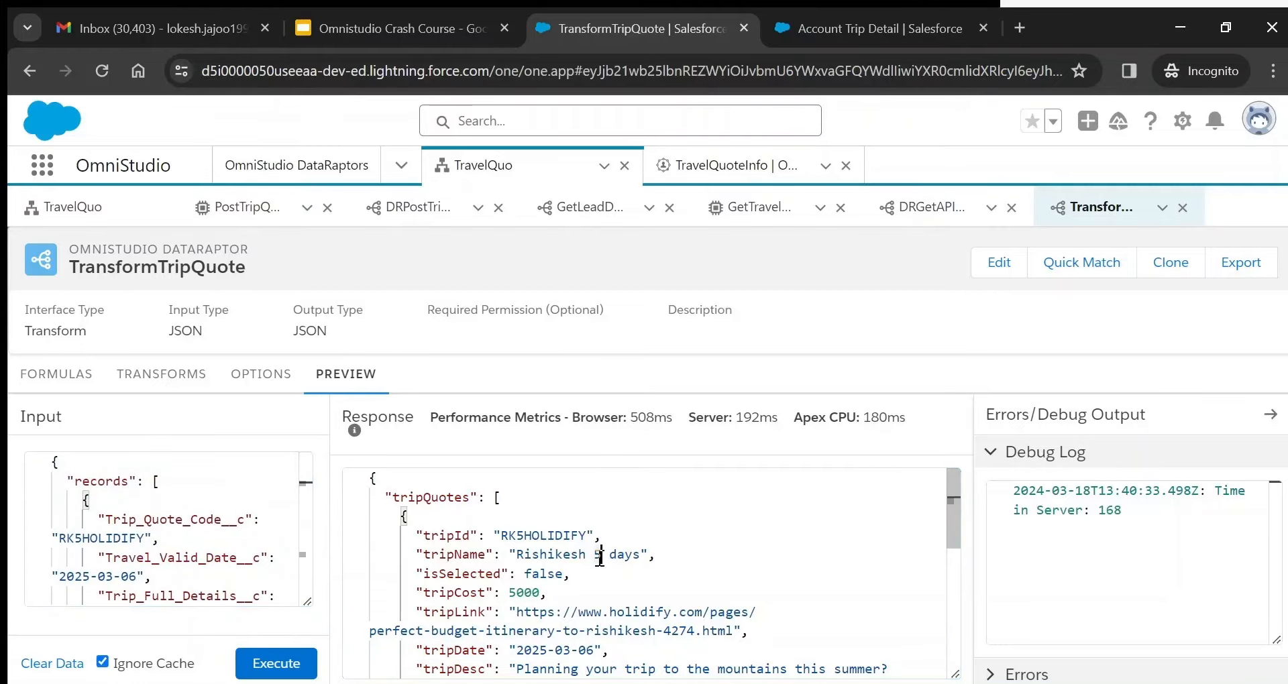
click(934, 208)
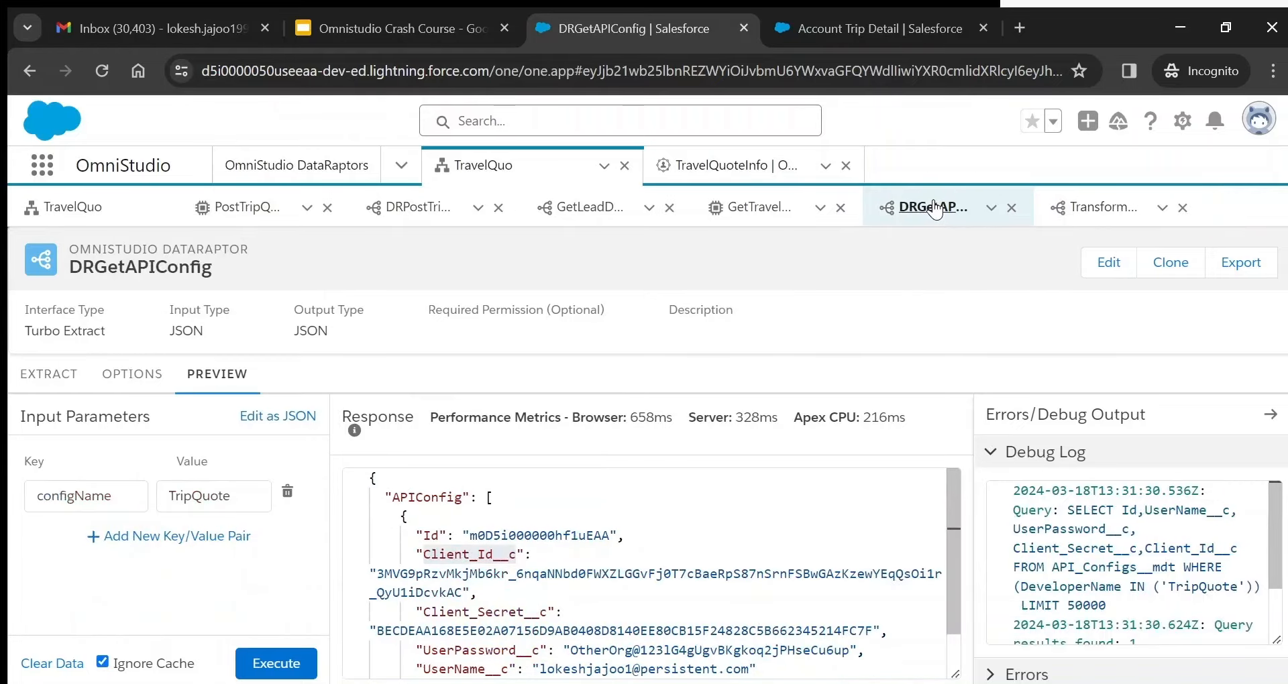
- Open GetTravelQuotes and review the GetTripDetailsResp response step's settings
click(771, 204)
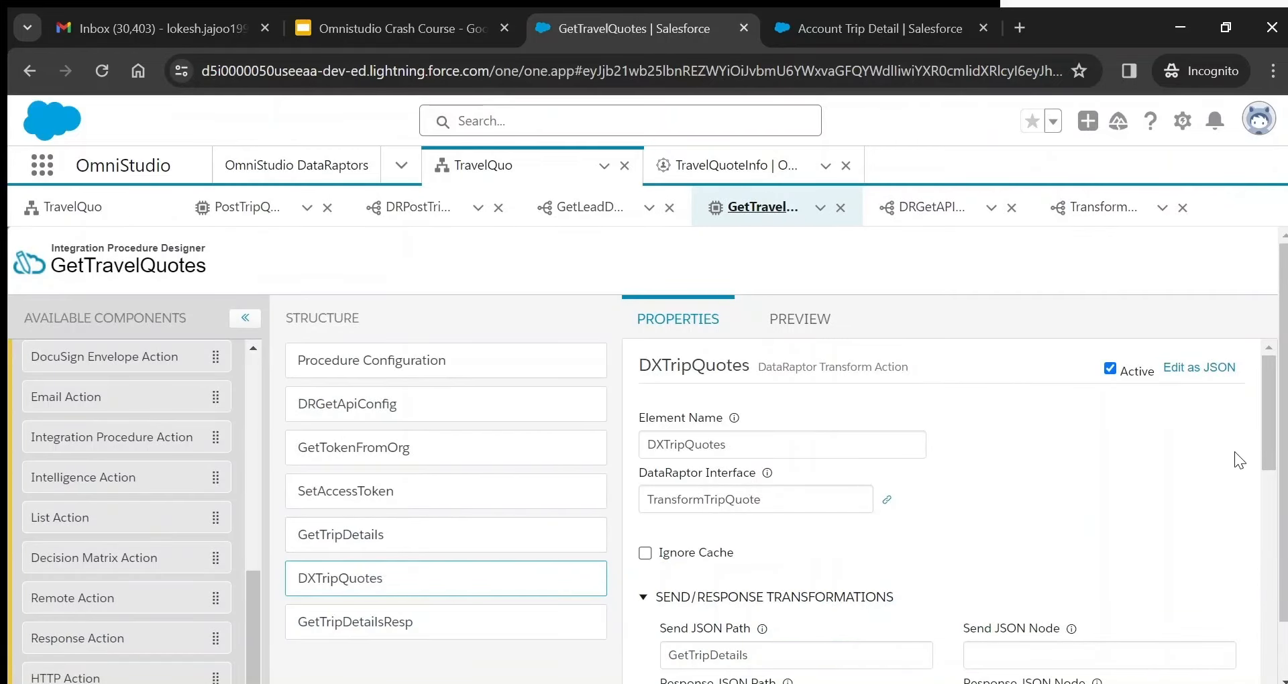
drag(1266, 422, 1286, 500)
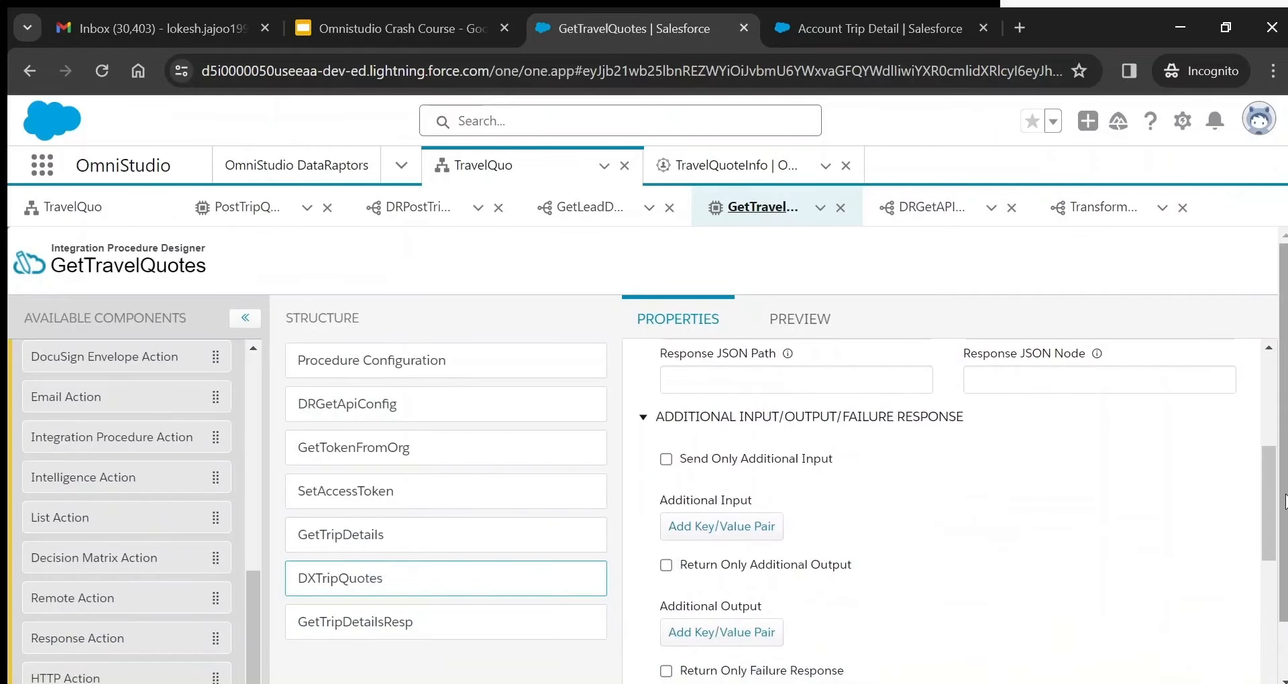
click(398, 623)
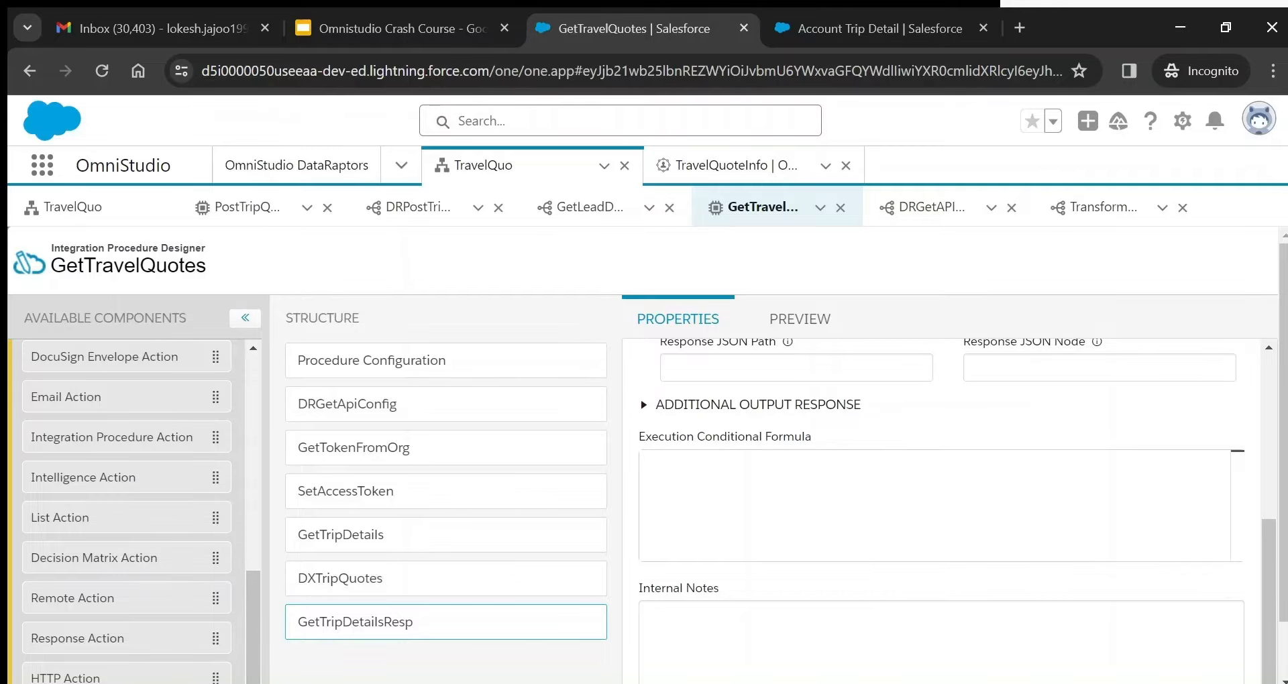
scroll(396, 674, down, 1)
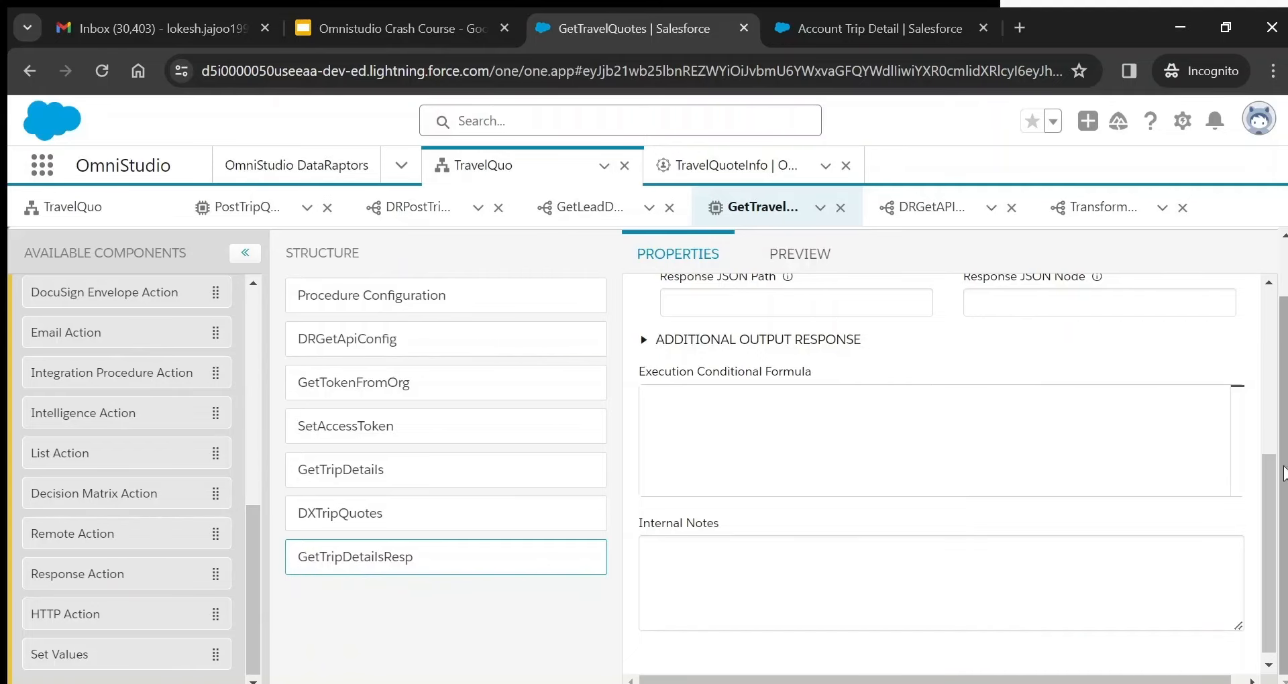
drag(1268, 473, 1273, 350)
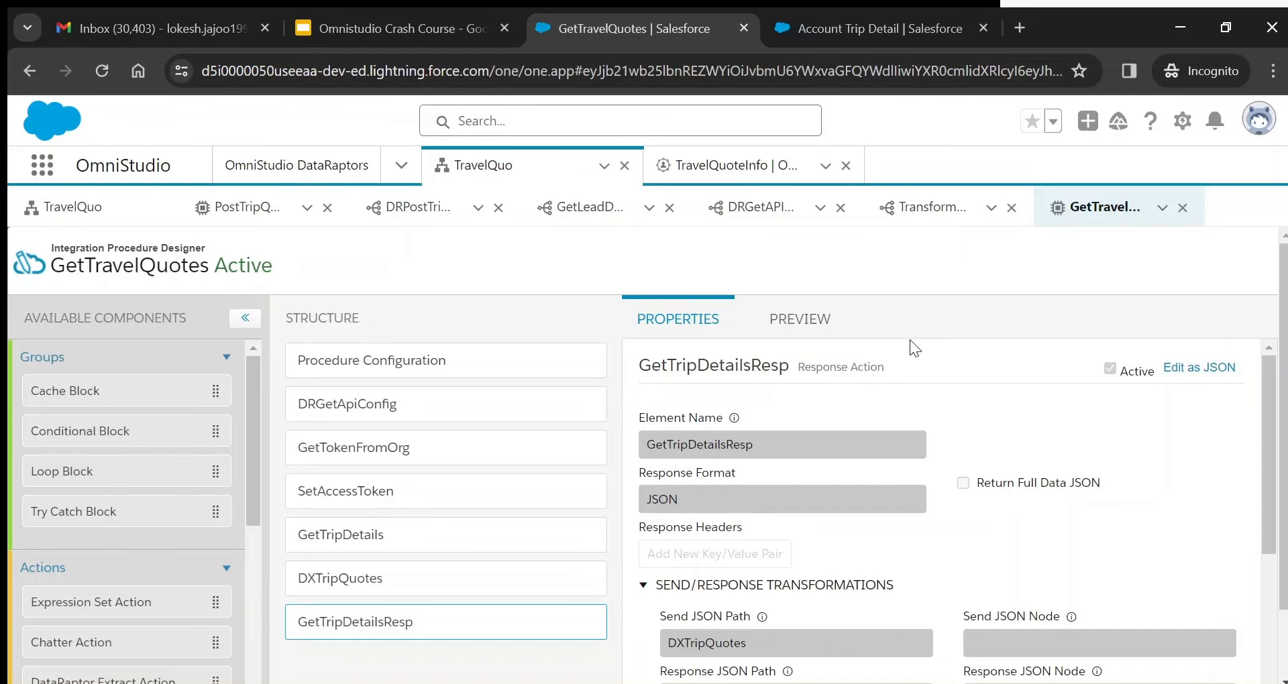
mouse_move(344, 631)
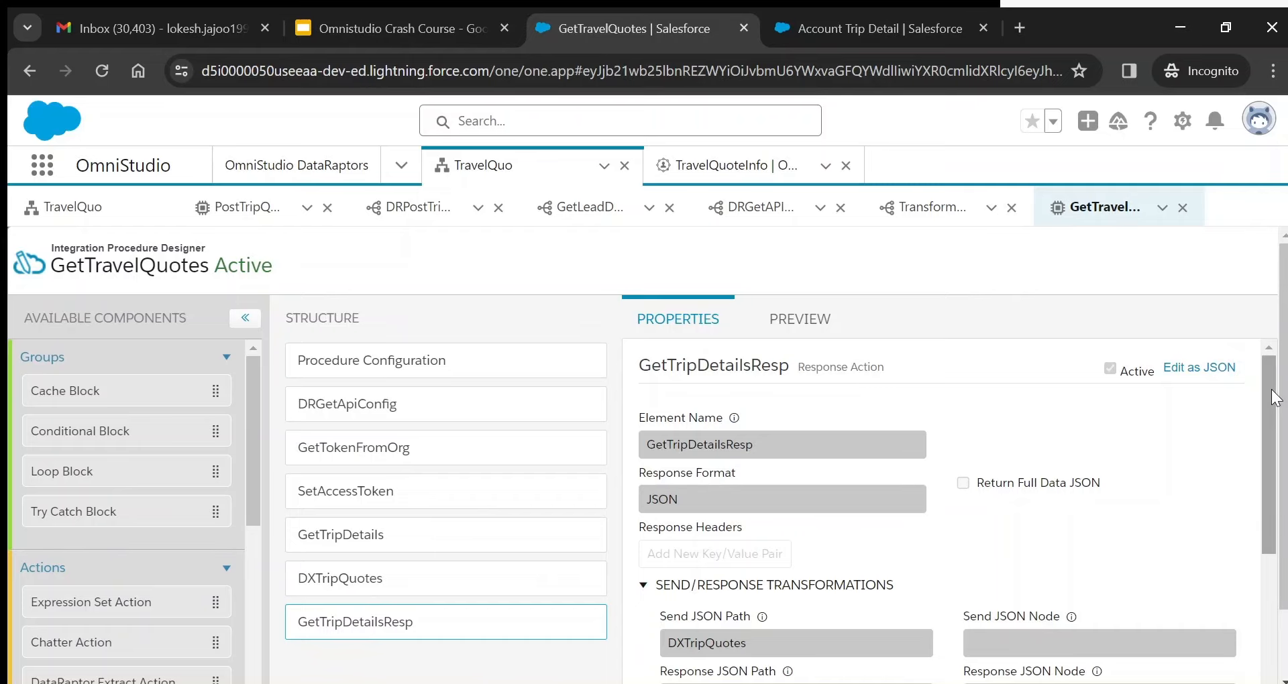
drag(1275, 398, 1275, 430)
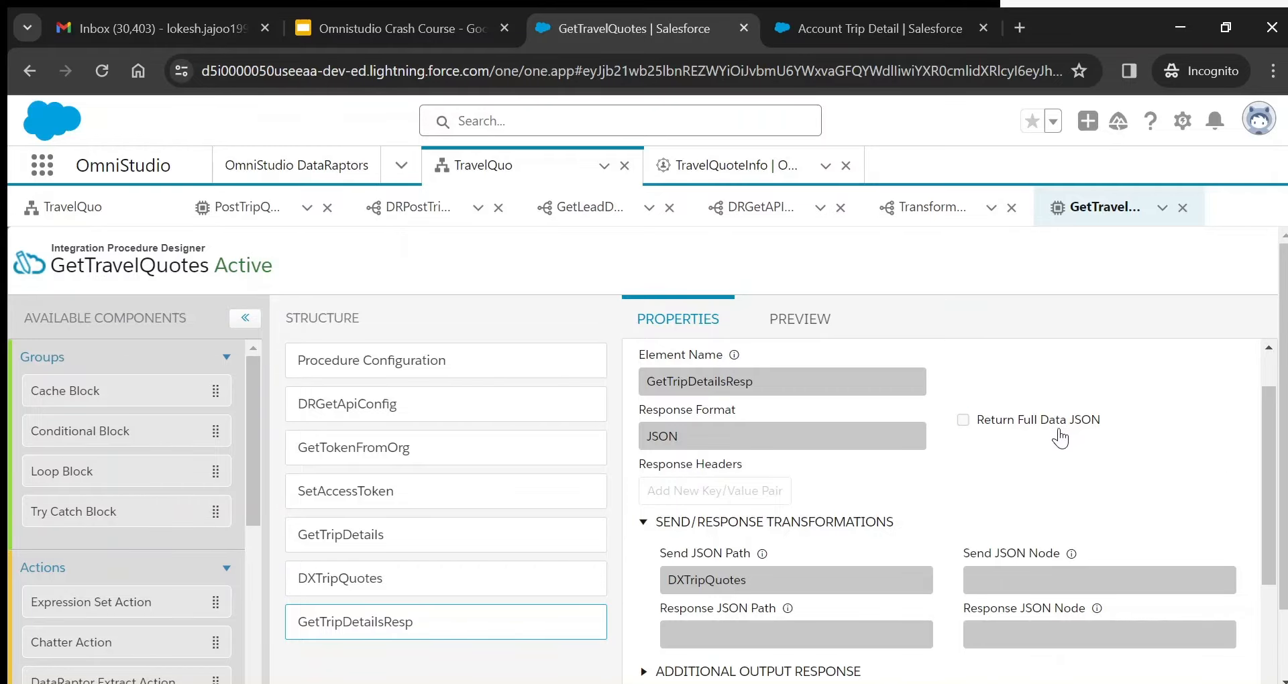
drag(1273, 465, 1276, 530)
- Check the Additional Output Response and the DXTripQuotes Send JSON Path against the DXTripQuotes step
click(644, 538)
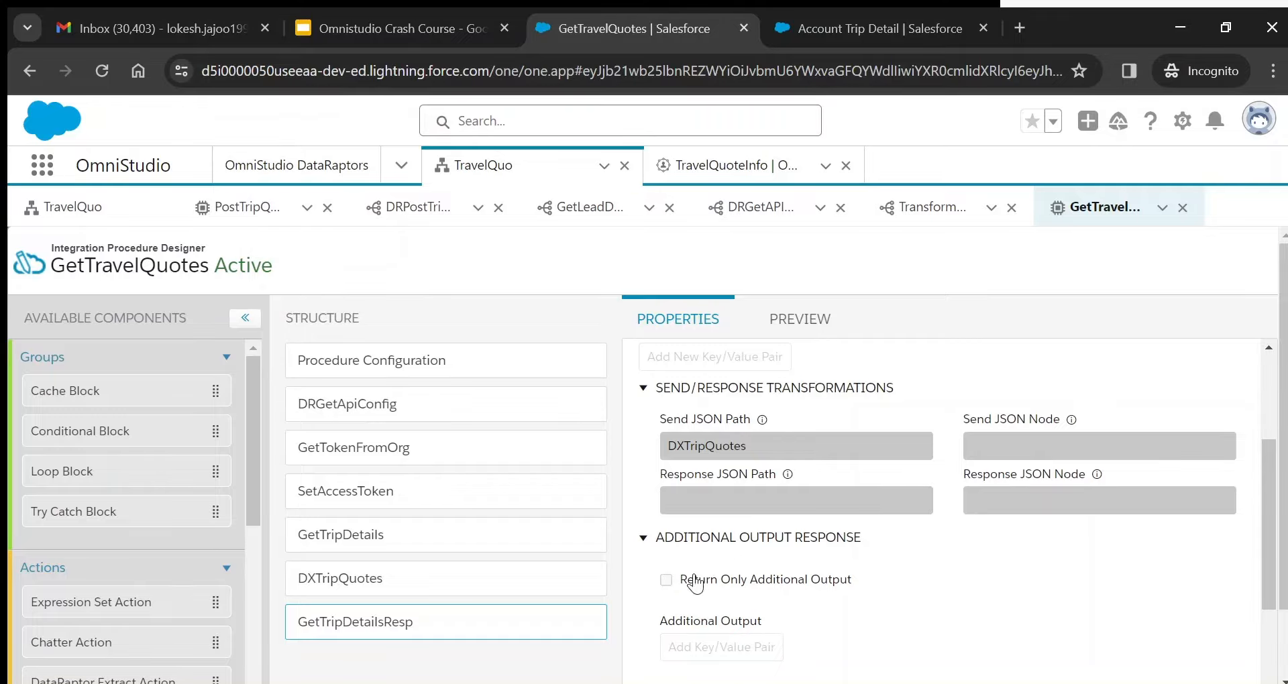
scroll(685, 535, down, 1)
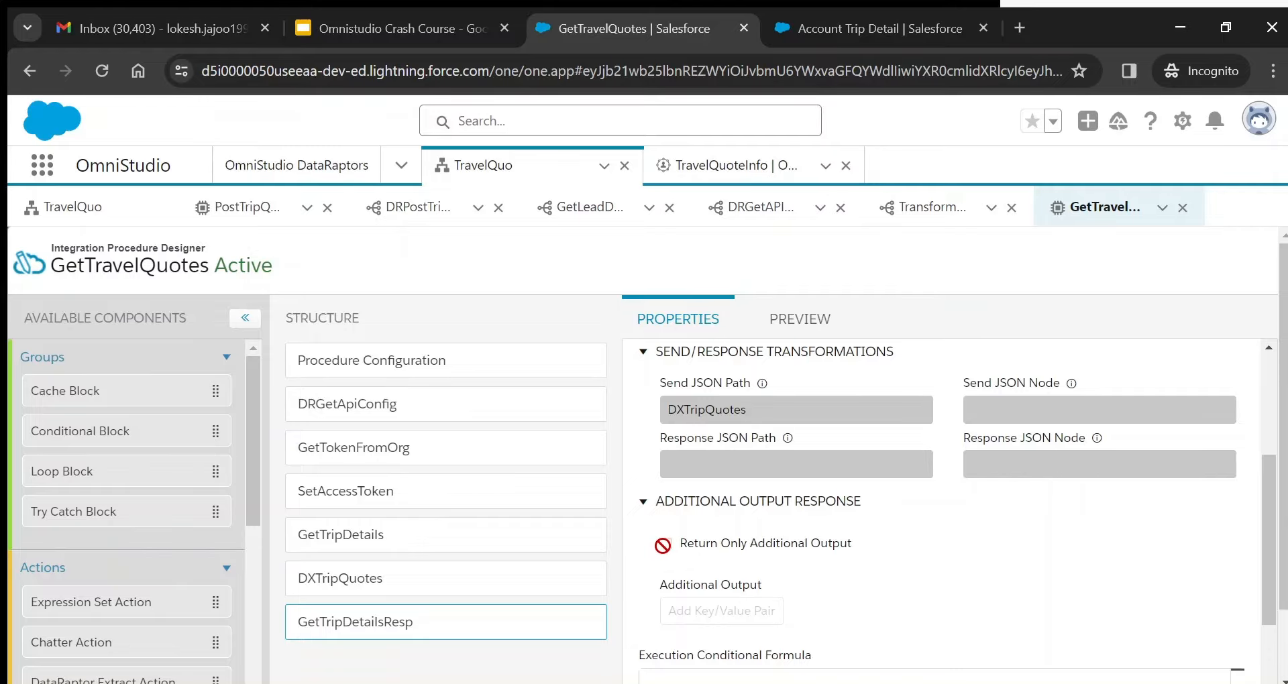
drag(1271, 500, 1273, 386)
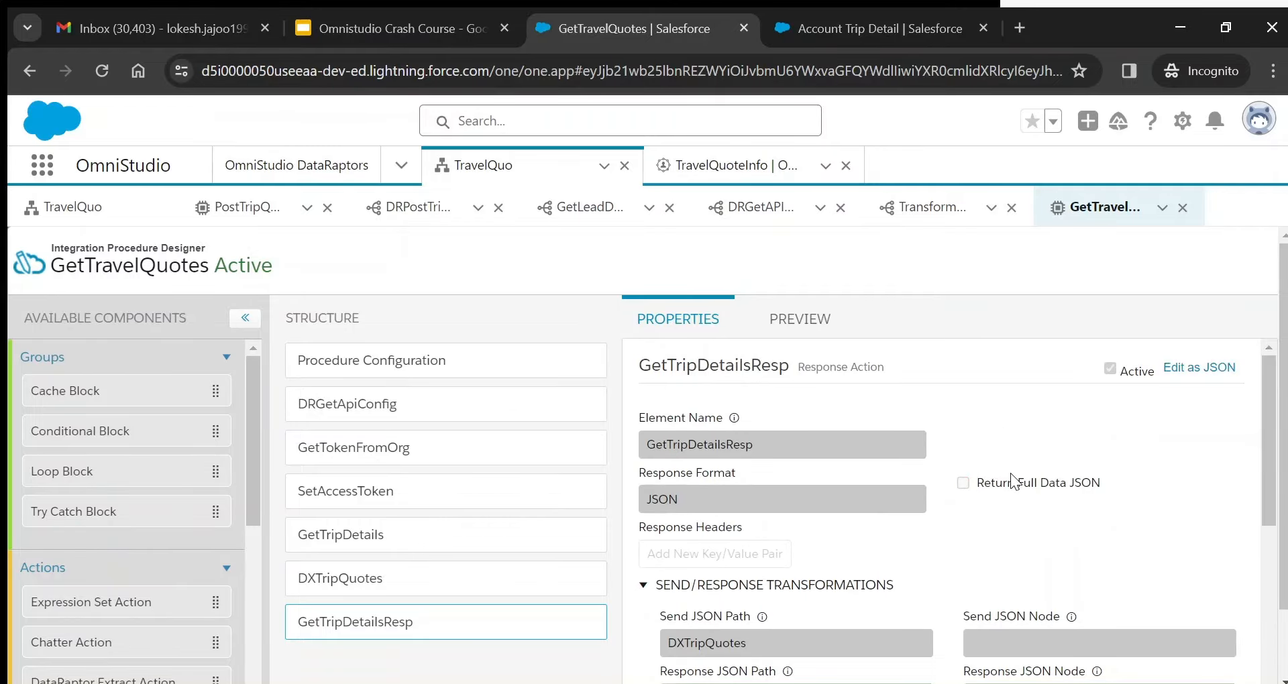
drag(1275, 448, 1275, 504)
double_click(711, 496)
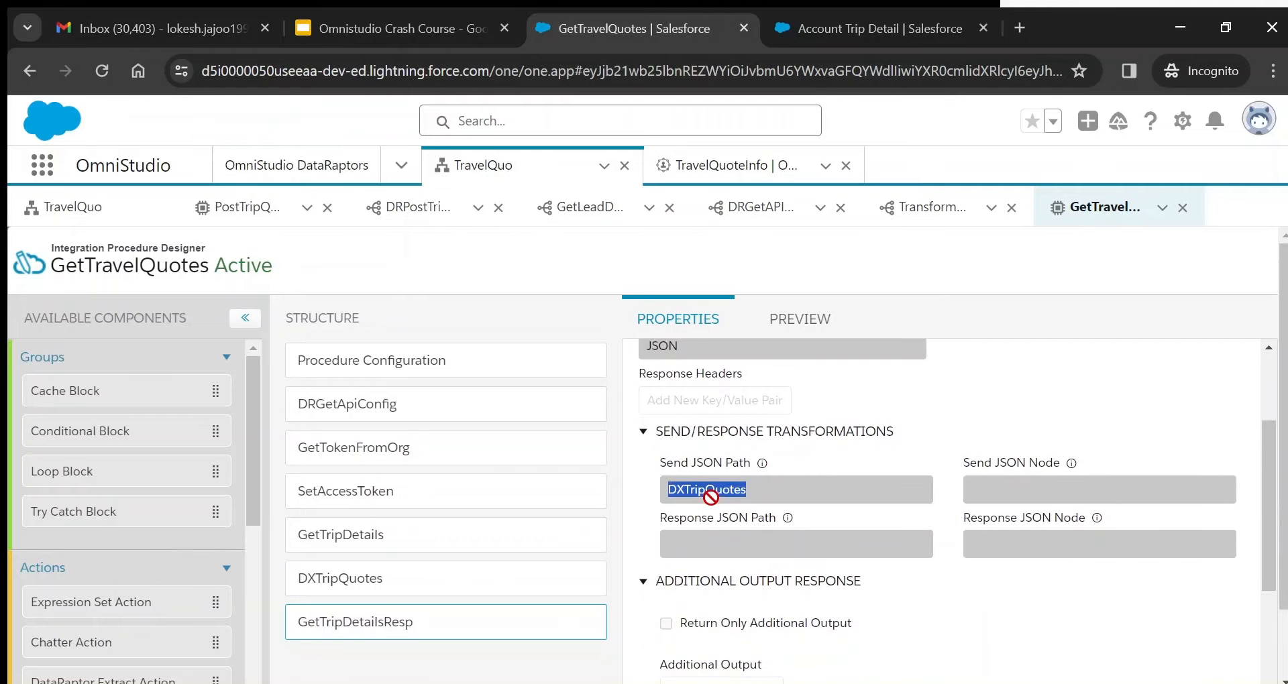
drag(711, 496, 371, 593)
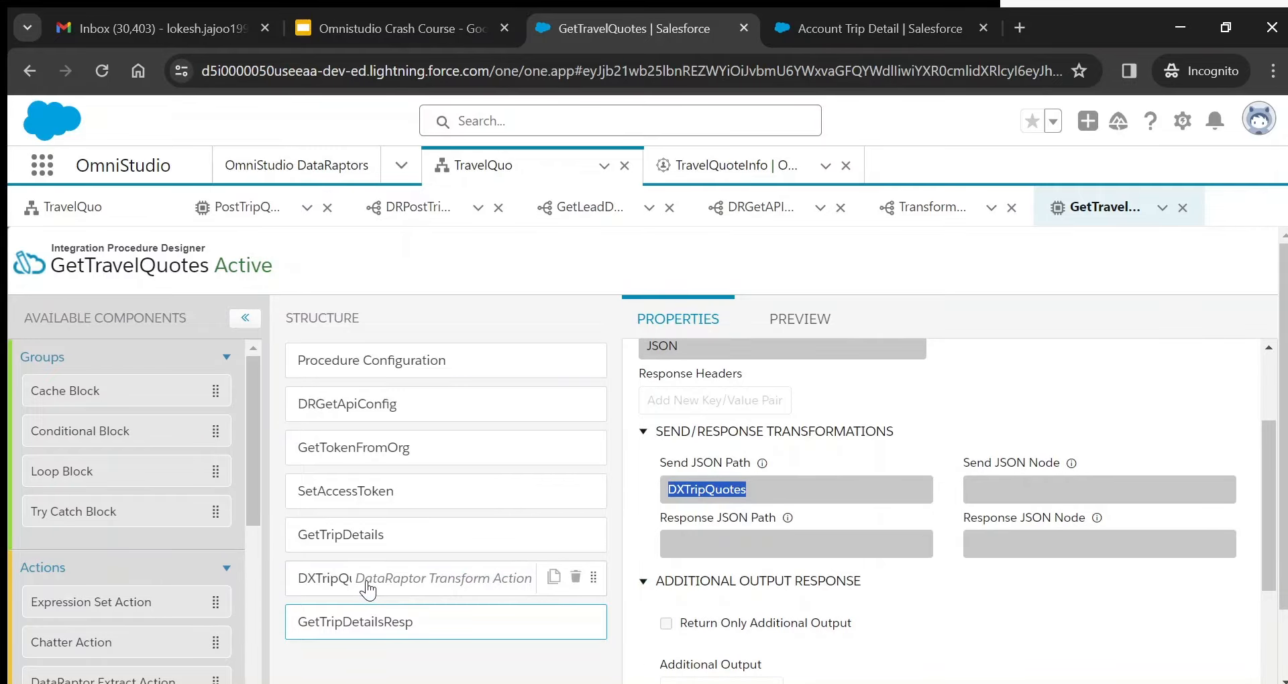
click(368, 590)
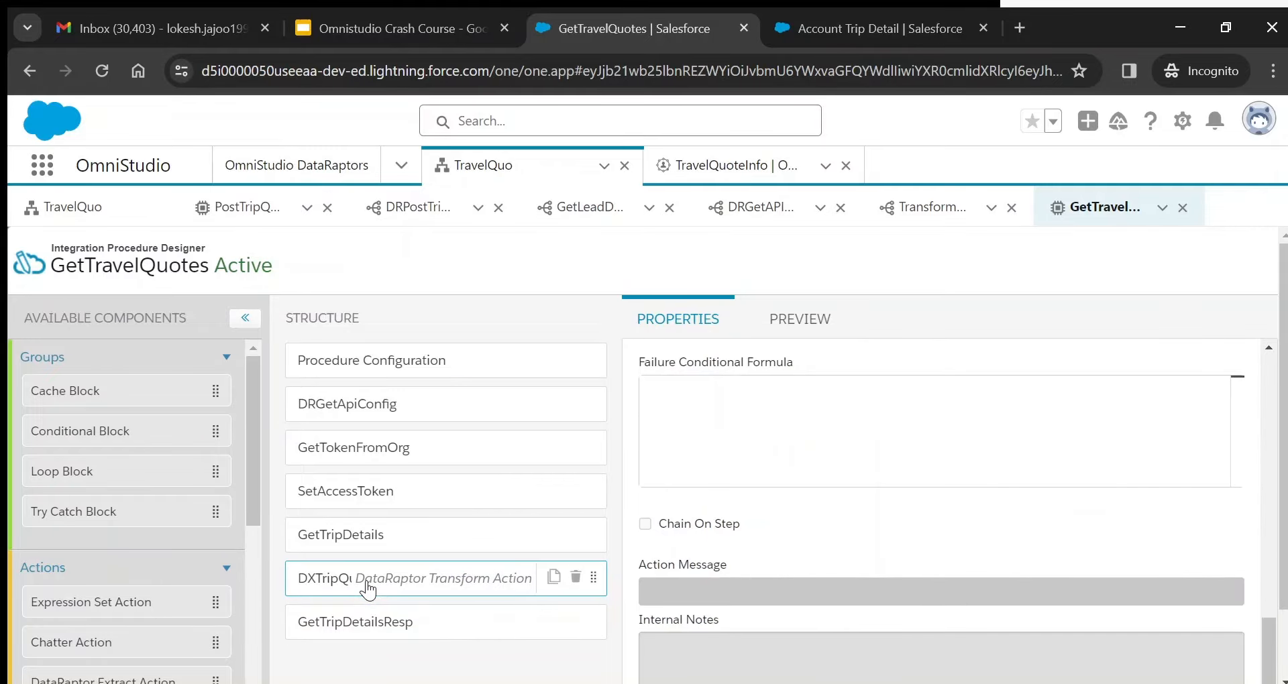
click(375, 621)
drag(1270, 547, 1265, 445)
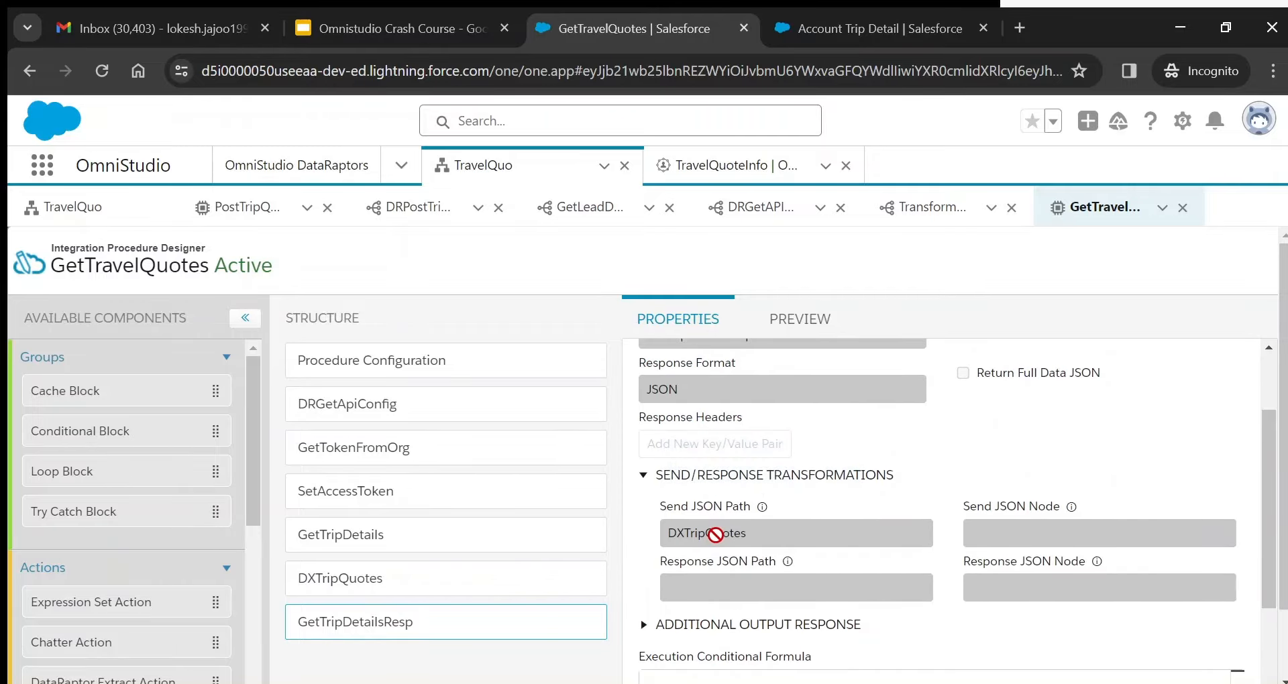
double_click(715, 535)
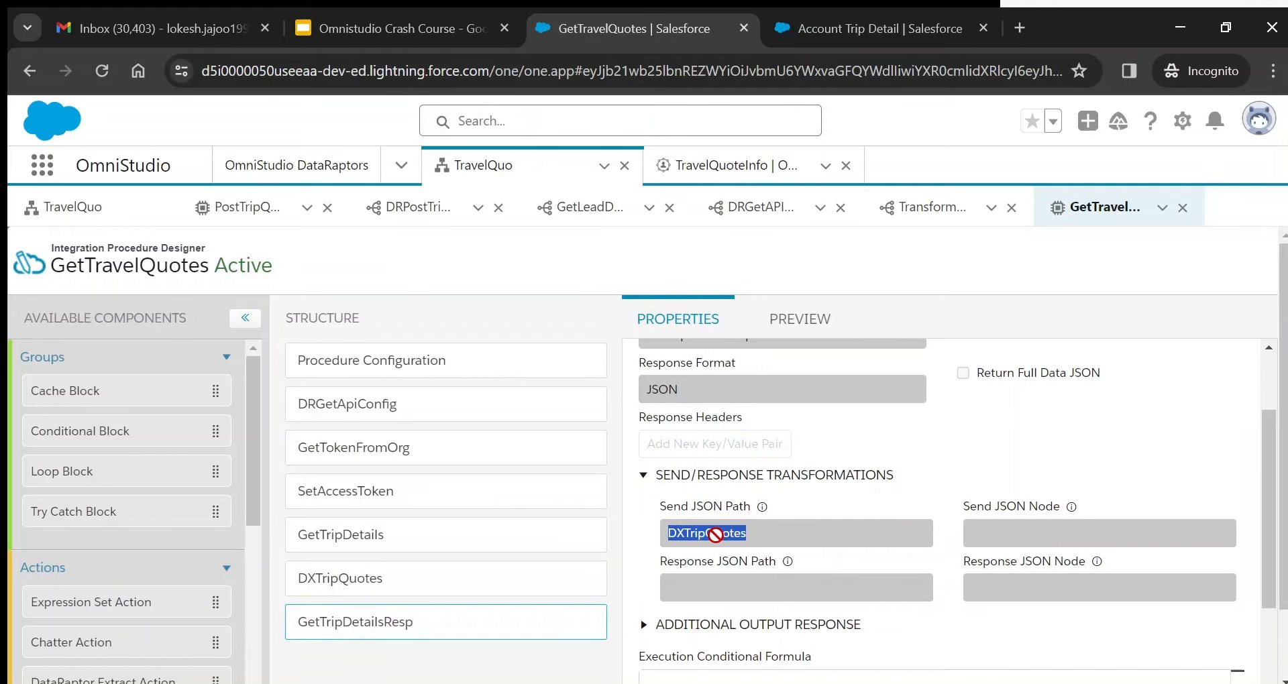
- Execute the preview with TripLocation Rishikesh, 3 passengers and TripBudget 15000, then inspect tripQuotes
click(809, 320)
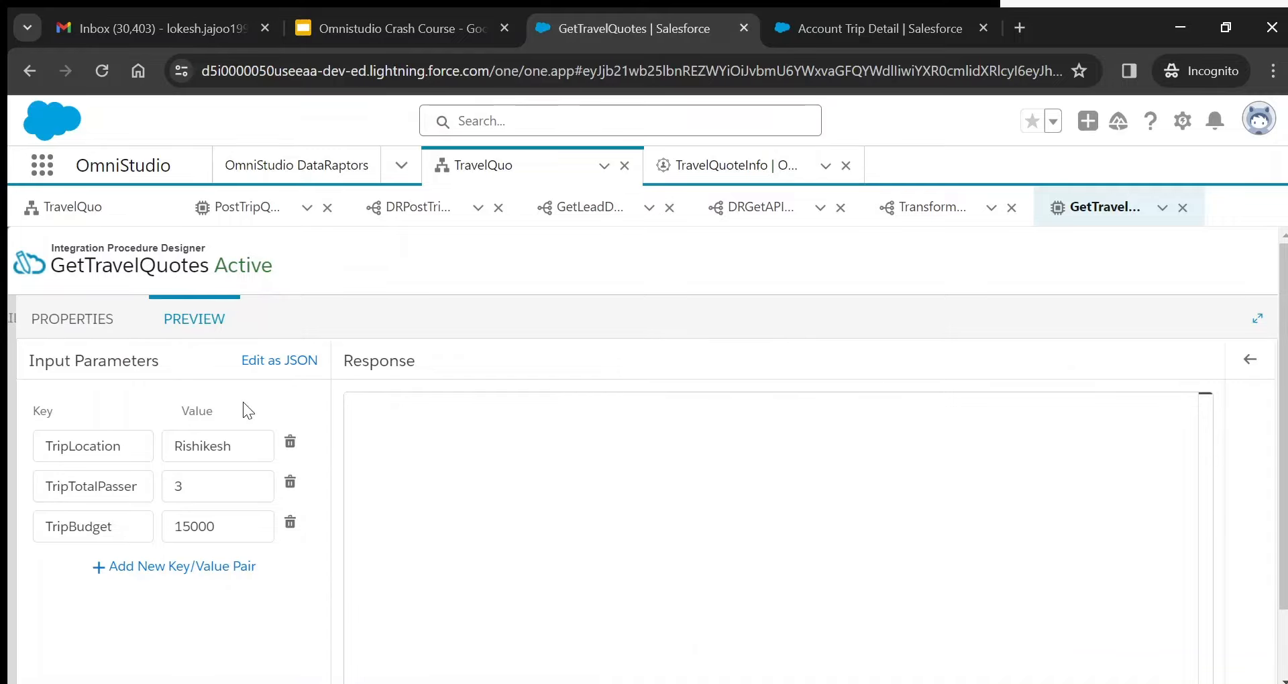
double_click(60, 444)
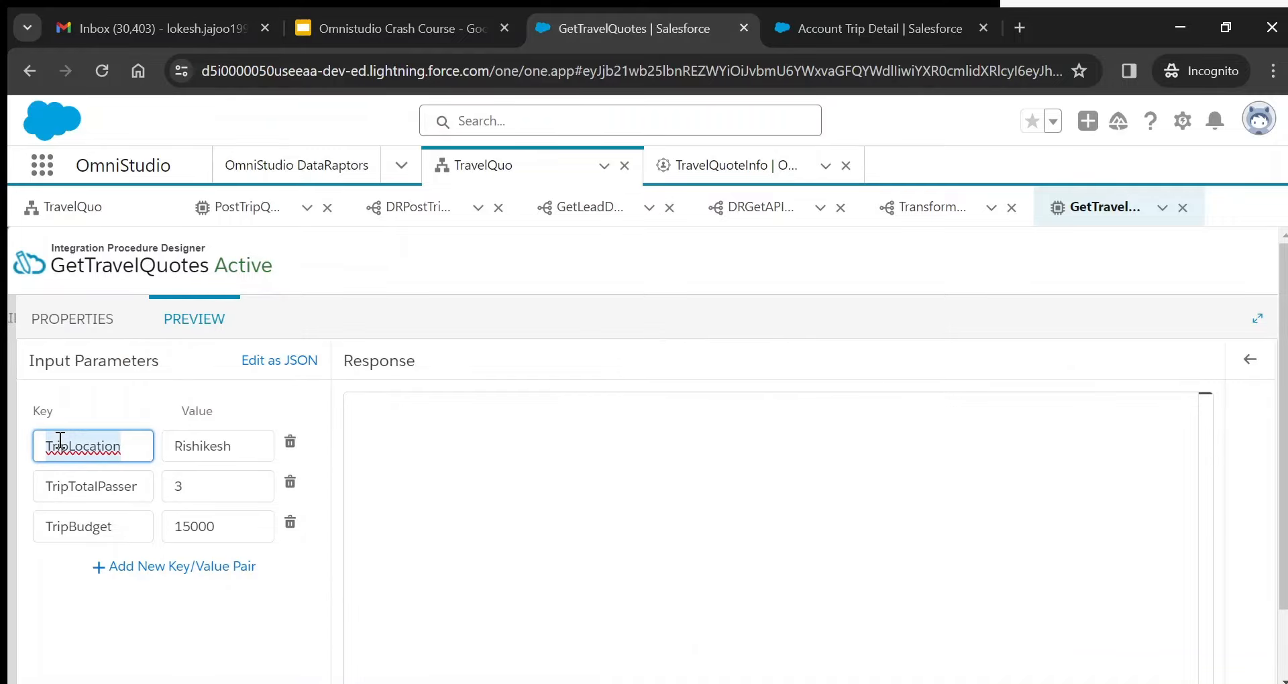
double_click(85, 472)
double_click(85, 517)
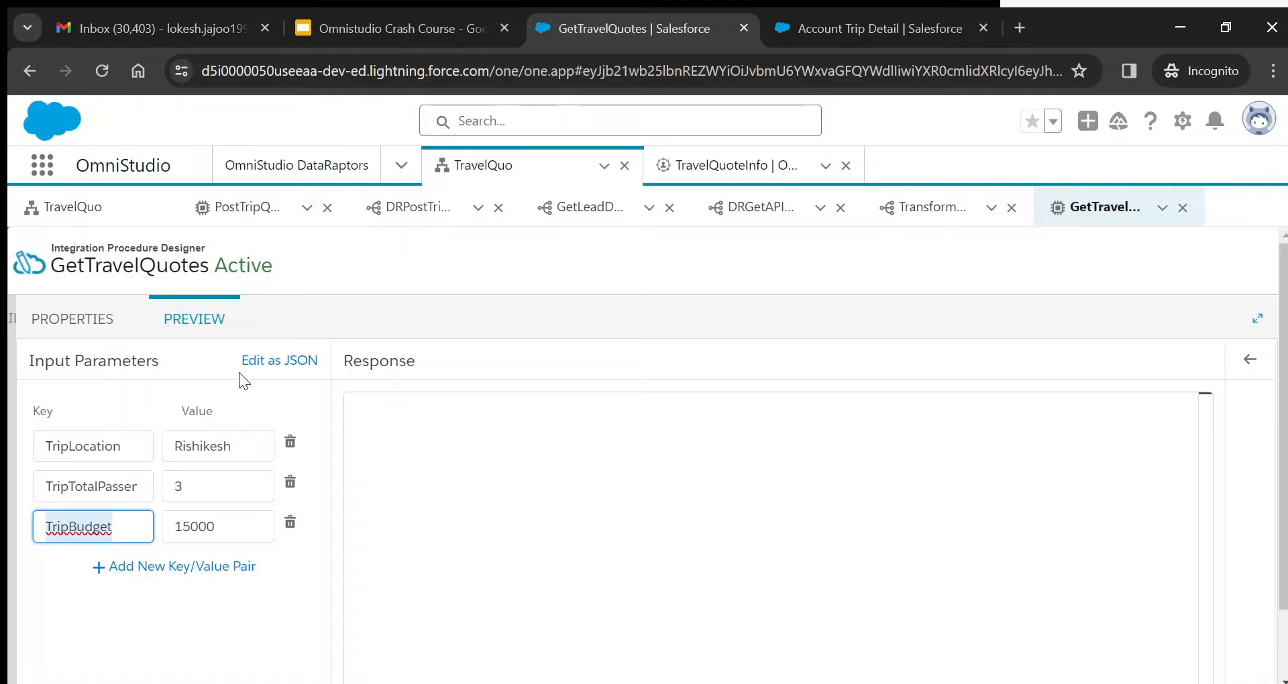
click(176, 568)
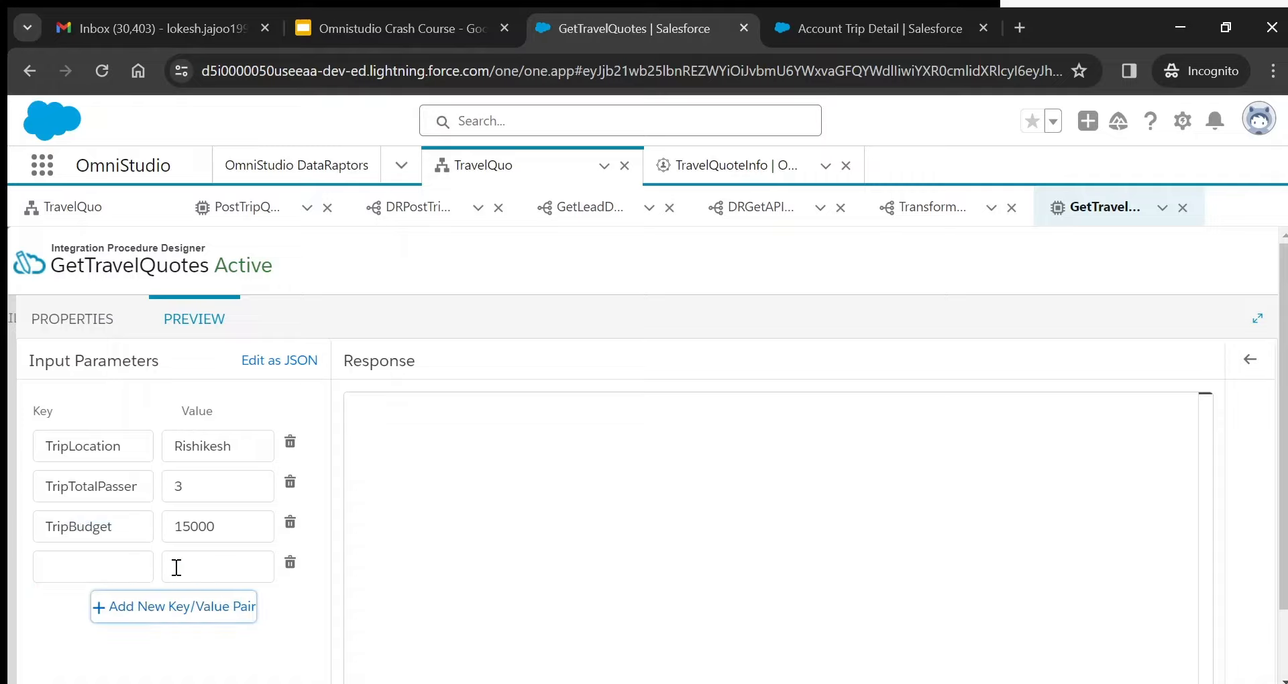
click(290, 564)
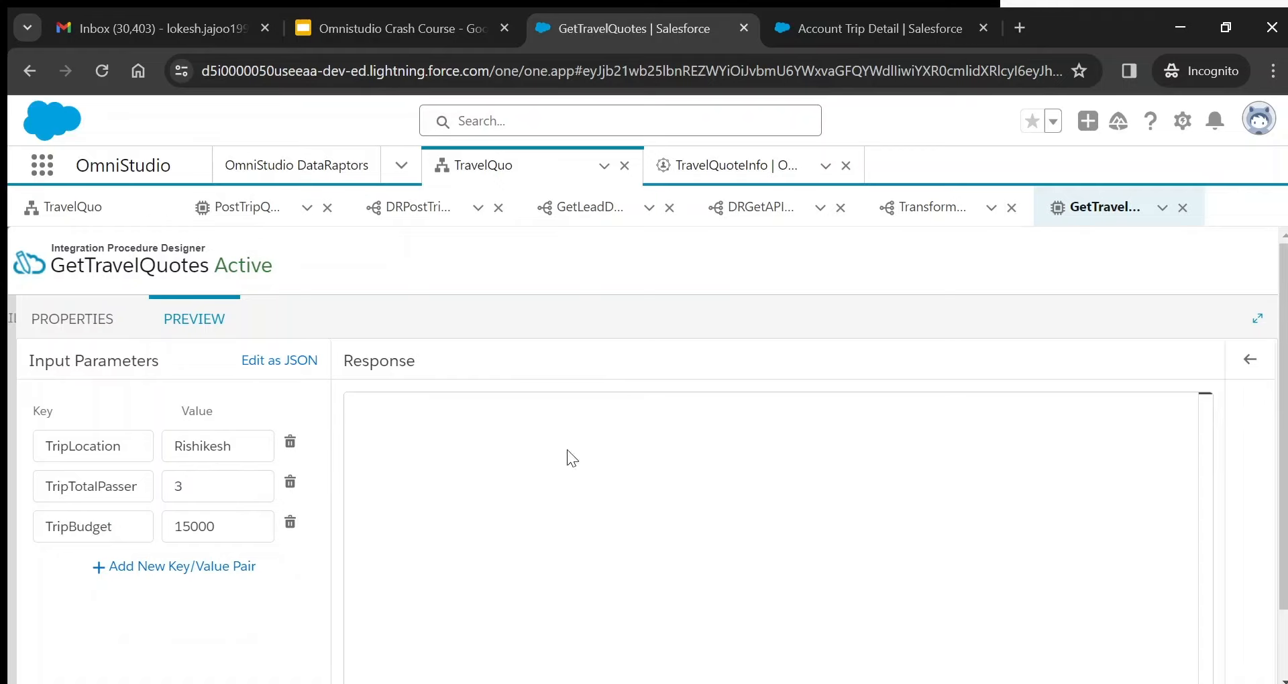
scroll(566, 454, down, 2)
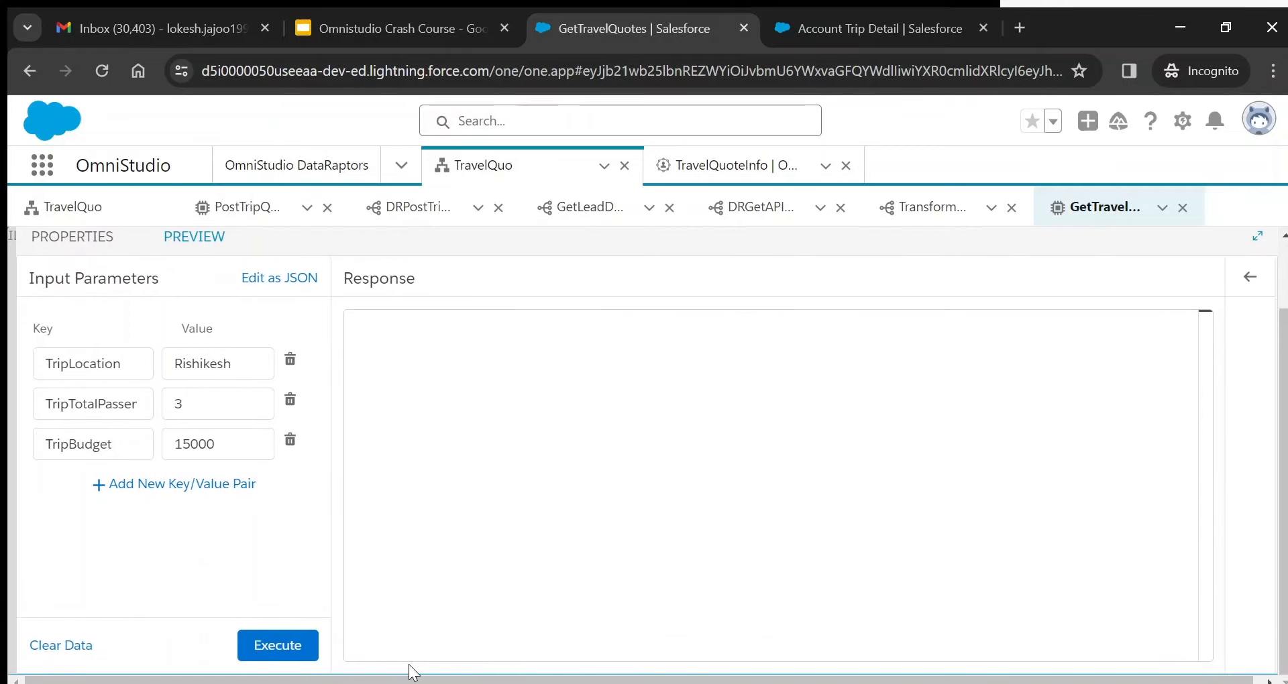
click(281, 642)
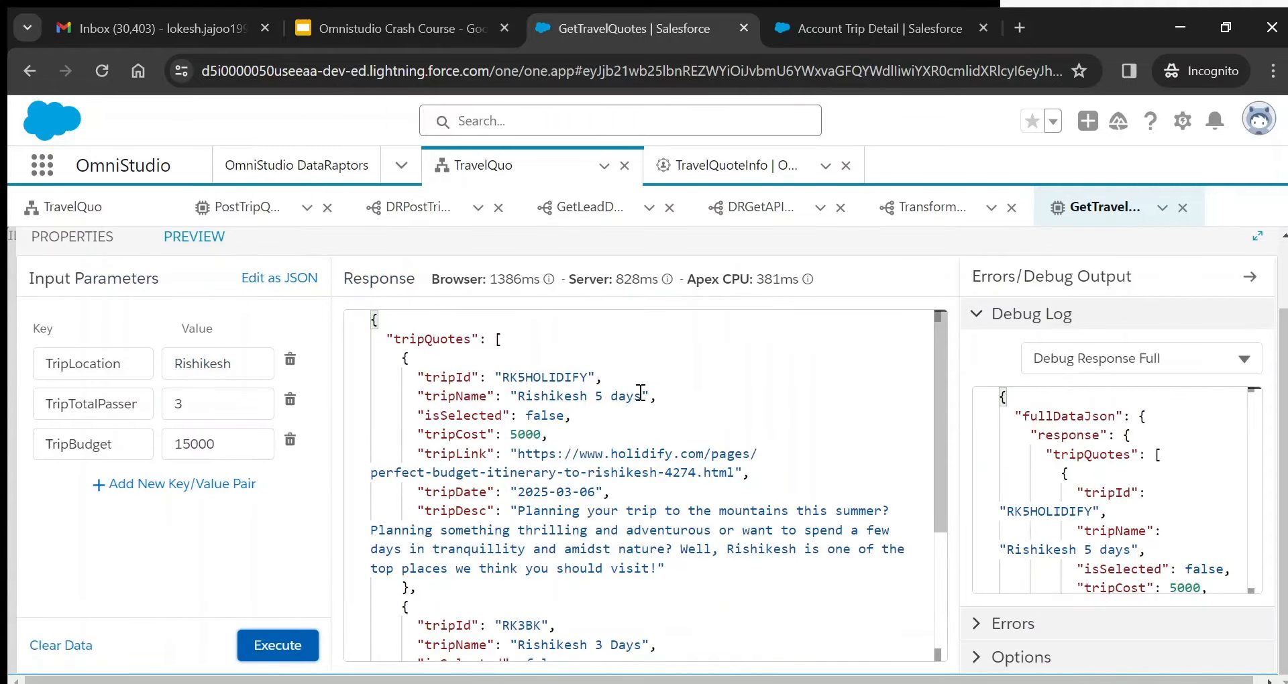
double_click(426, 339)
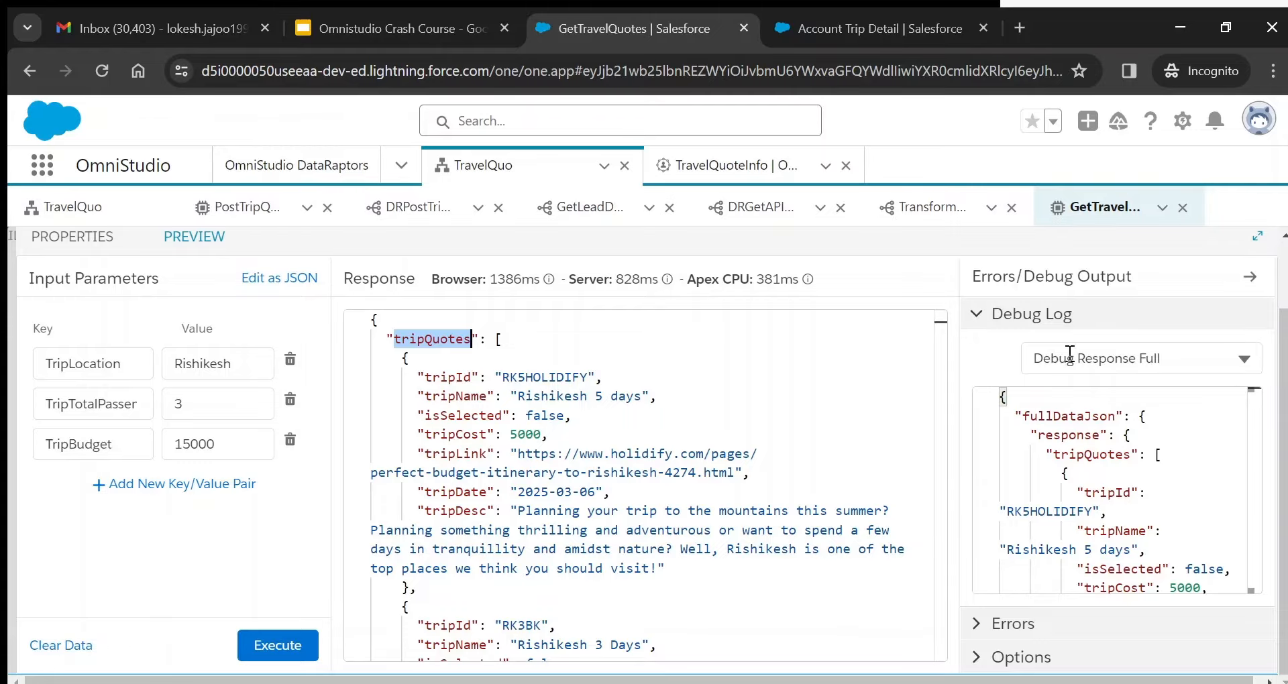
- Show the Execution Sequence debug view and trace DRGetApiConfig through GetTripDetailsResp
click(1101, 358)
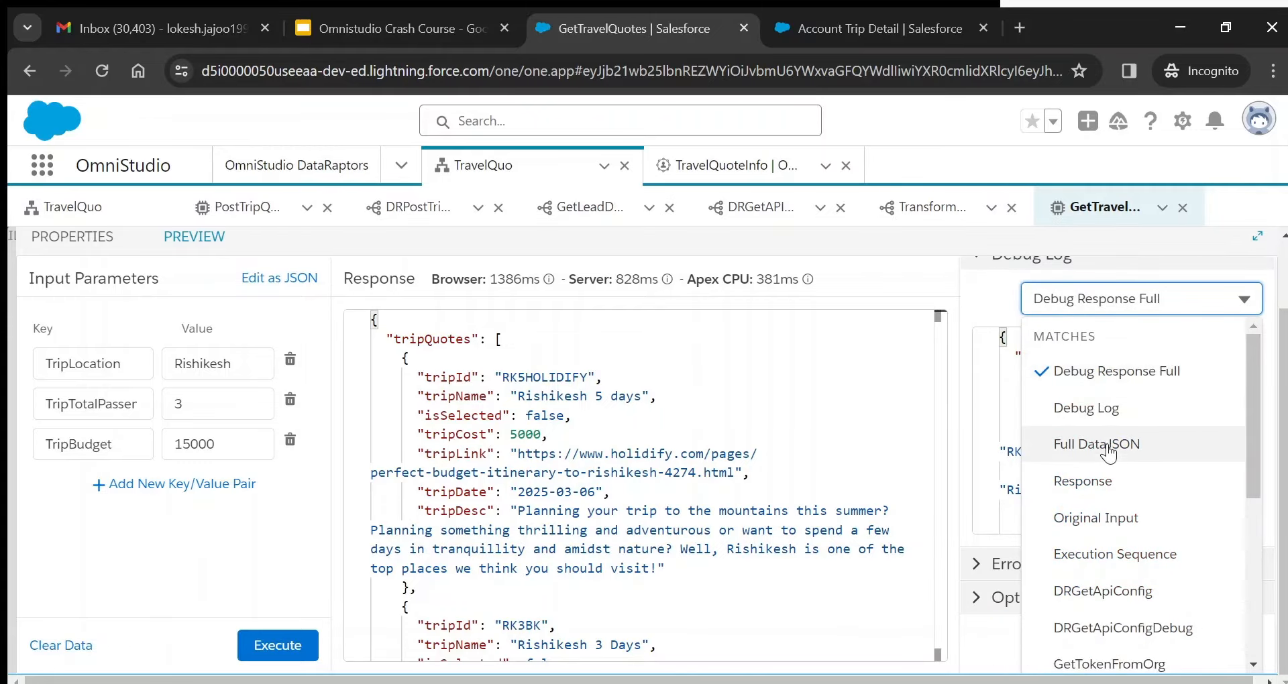
click(1108, 554)
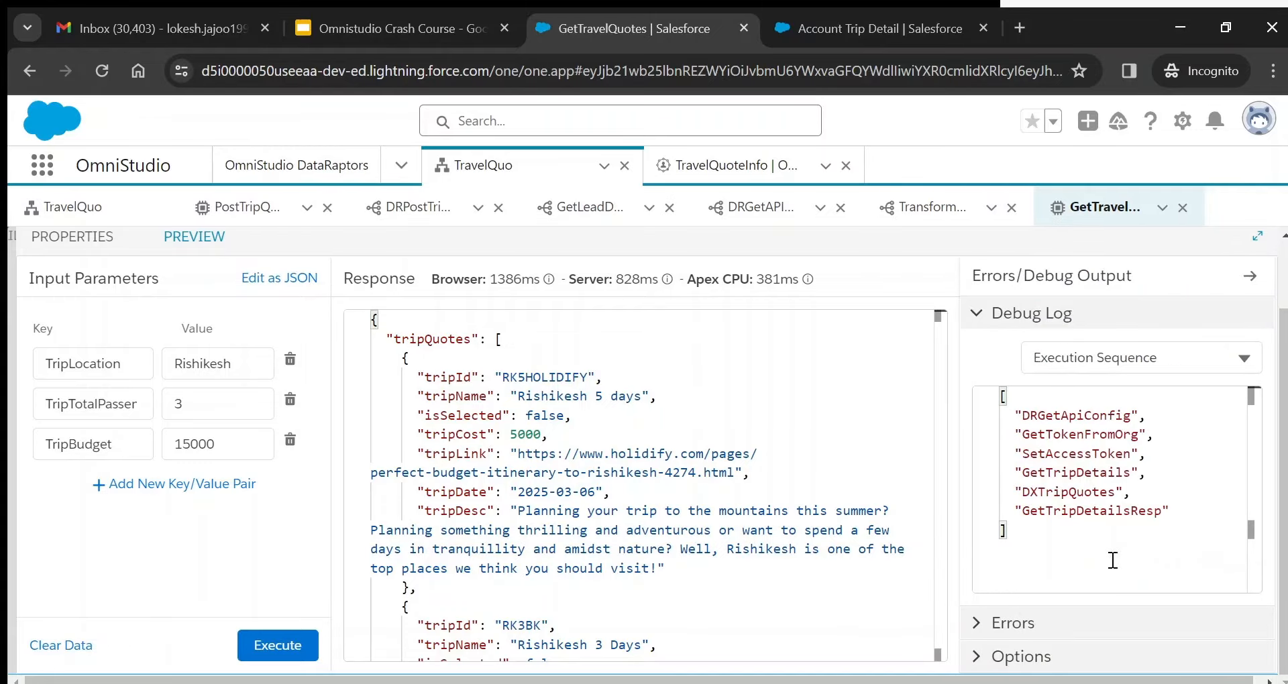
double_click(1072, 419)
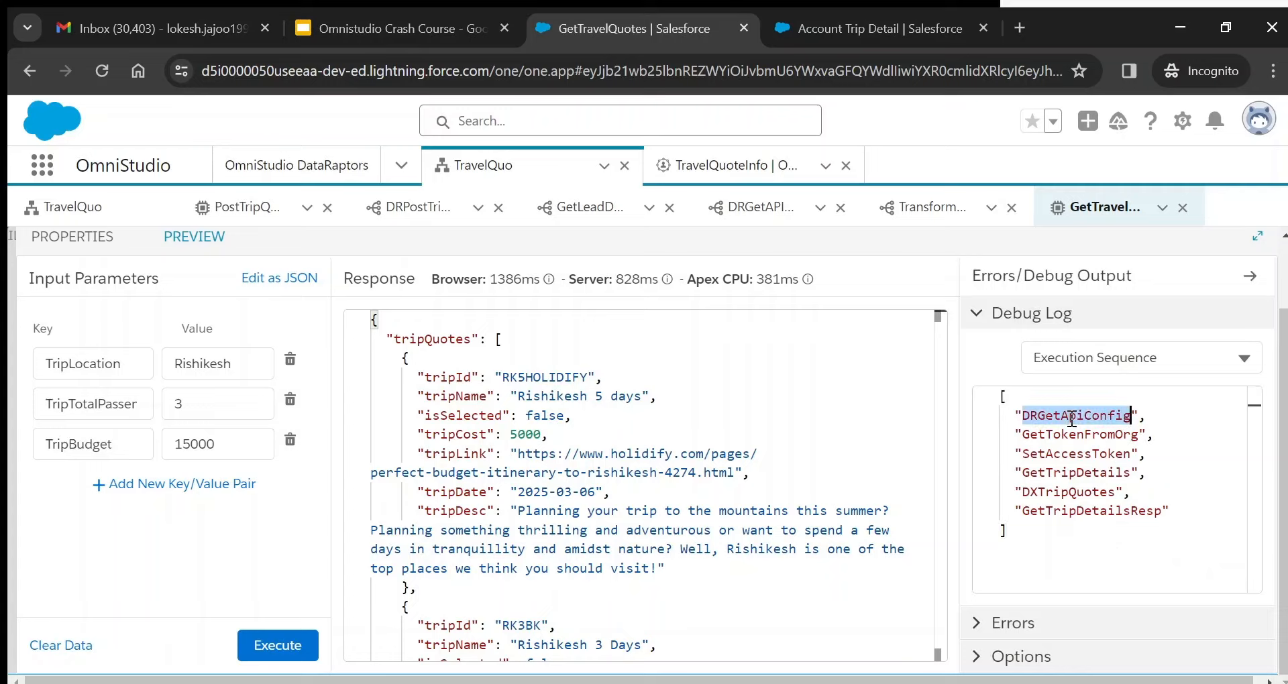
double_click(1074, 433)
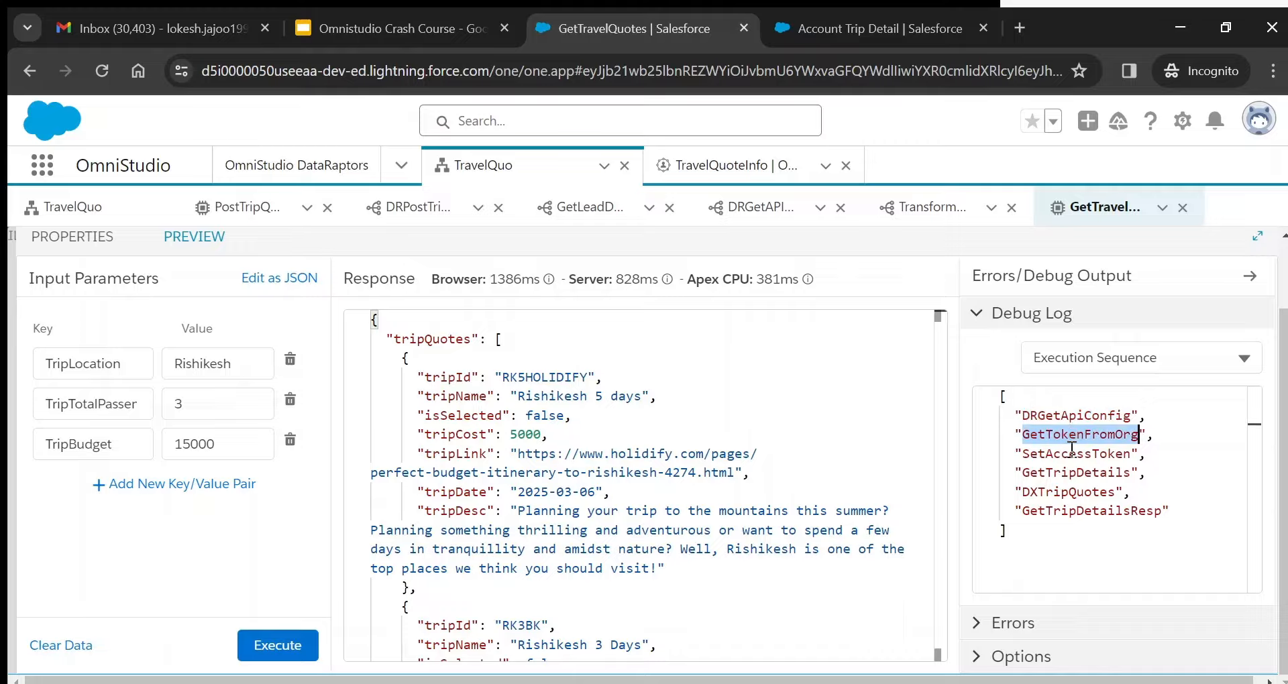
double_click(1072, 456)
double_click(1076, 473)
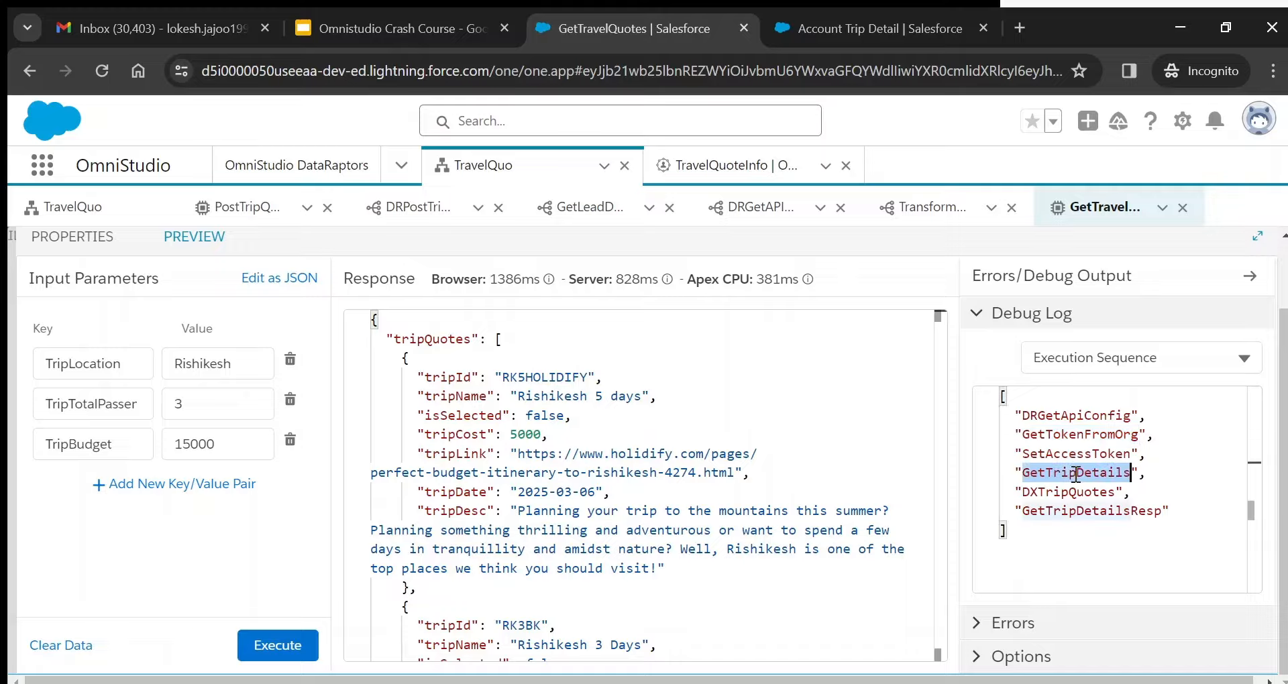
double_click(1055, 495)
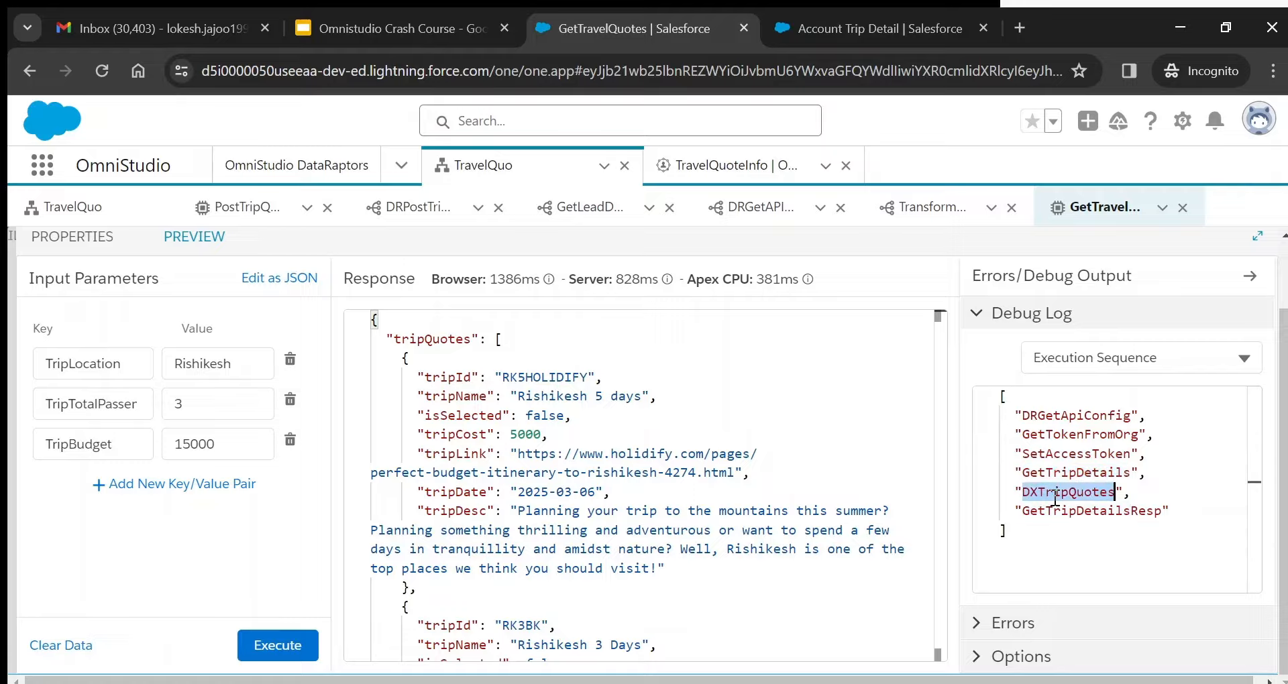
double_click(1076, 512)
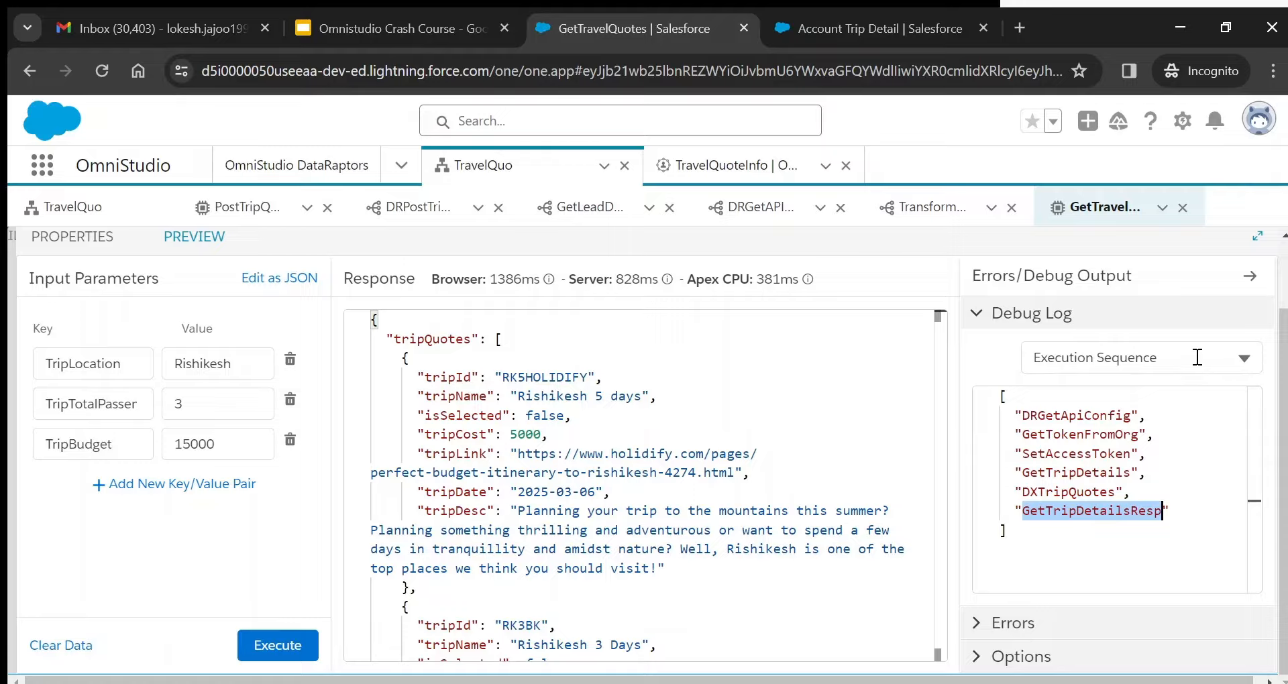
click(1154, 364)
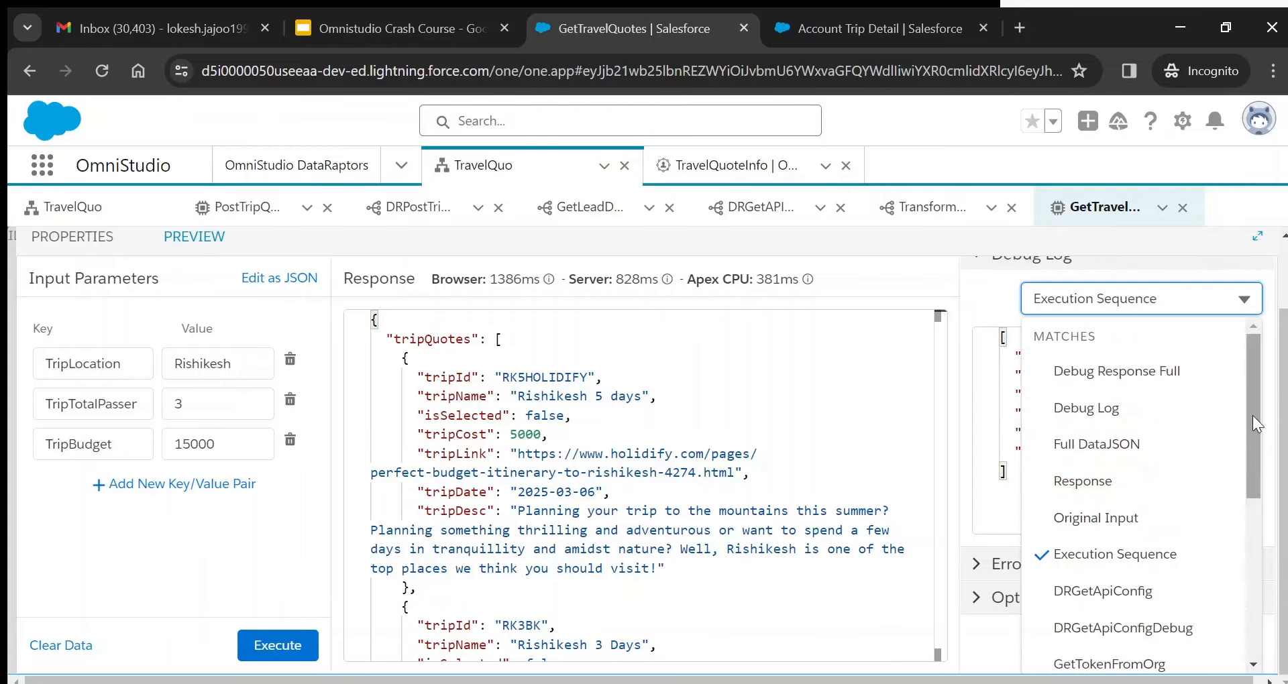
scroll(1252, 422, down, 1)
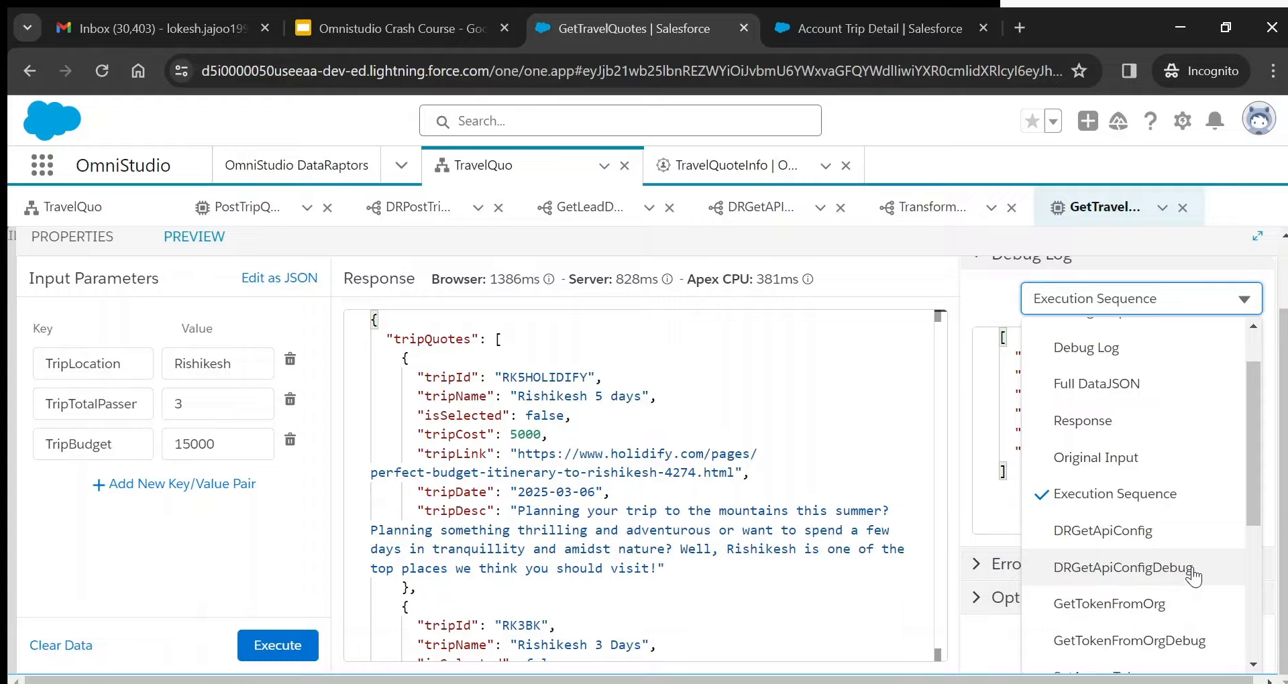
- View DRGetApiConfigDebug (configName TripQuote) and the DRGetApiConfig step output
click(1099, 570)
double_click(1063, 530)
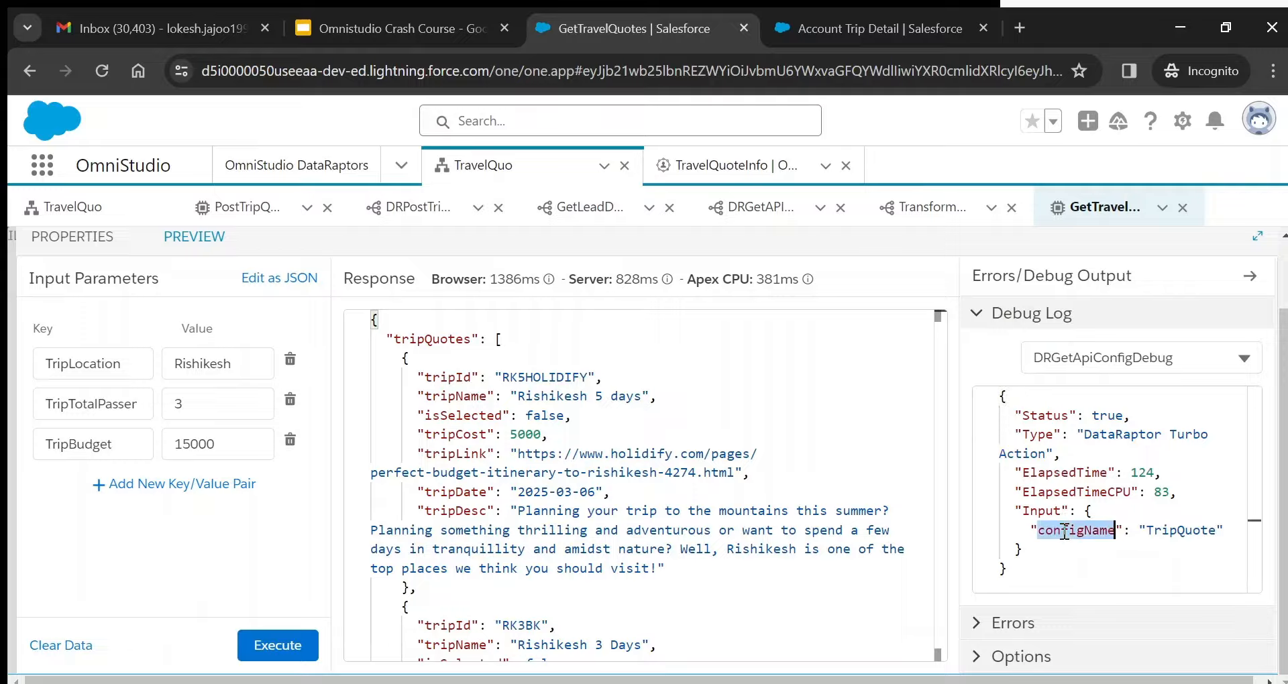
double_click(1188, 531)
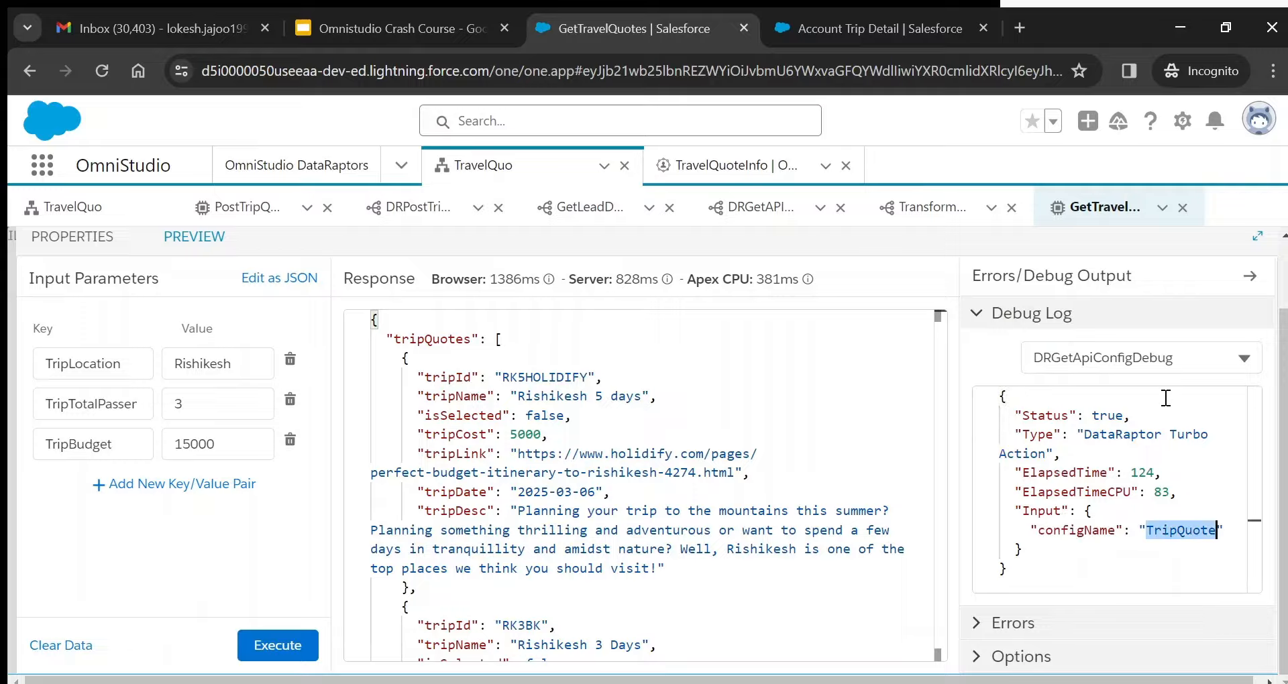
click(1154, 359)
click(1124, 531)
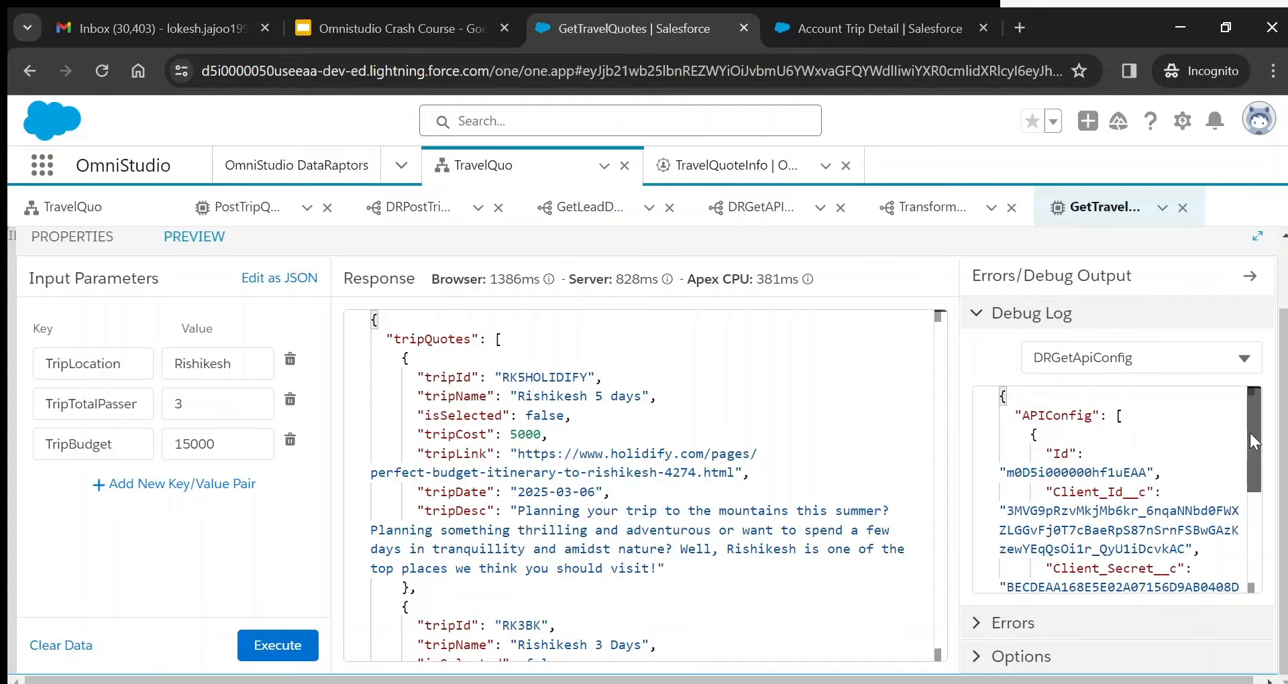
drag(1250, 433, 1254, 473)
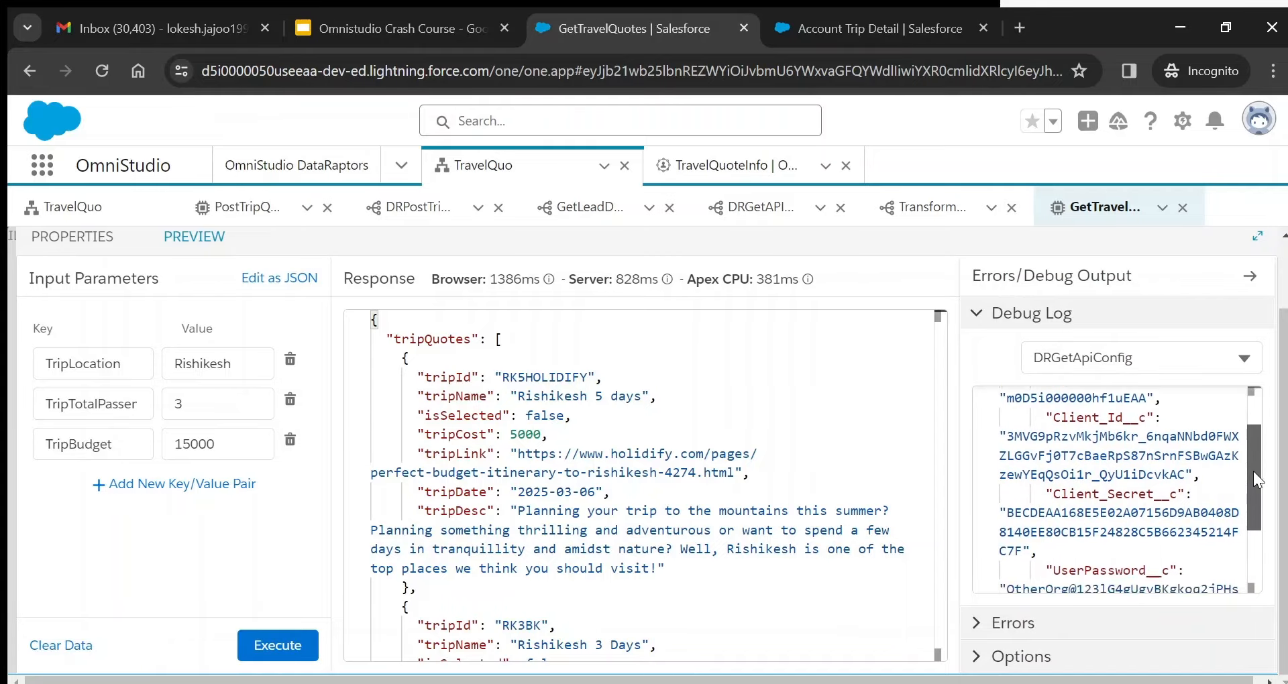
scroll(1253, 471, up, 2)
- Step through GetTokenFromOrgDebug, the GetTokenFromOrg token and SetAccessToken output showing Rishikesh
click(1176, 361)
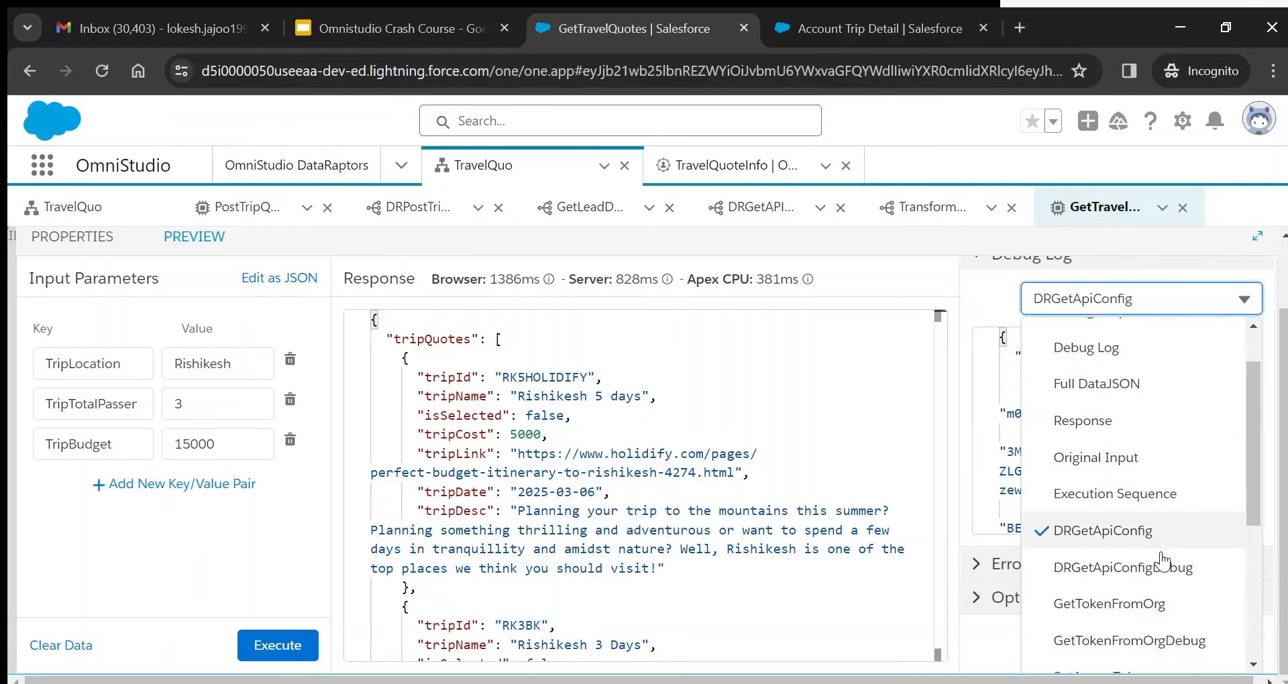
click(1154, 646)
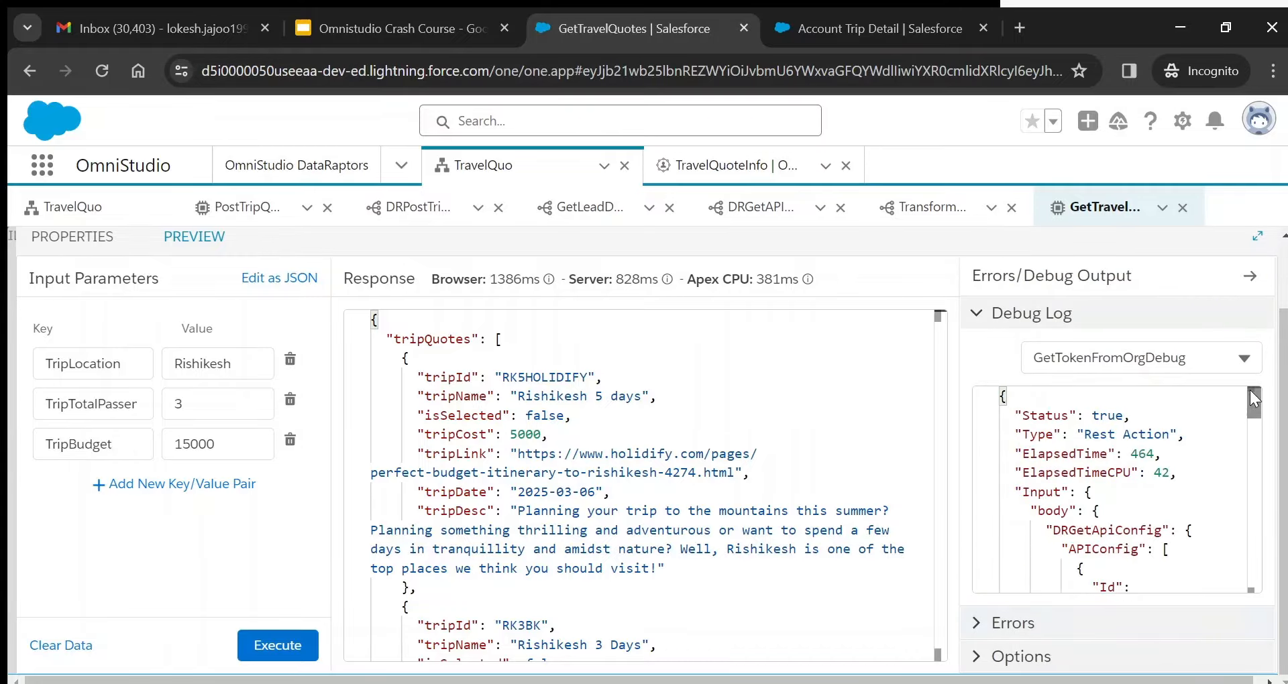
drag(1253, 396, 1257, 563)
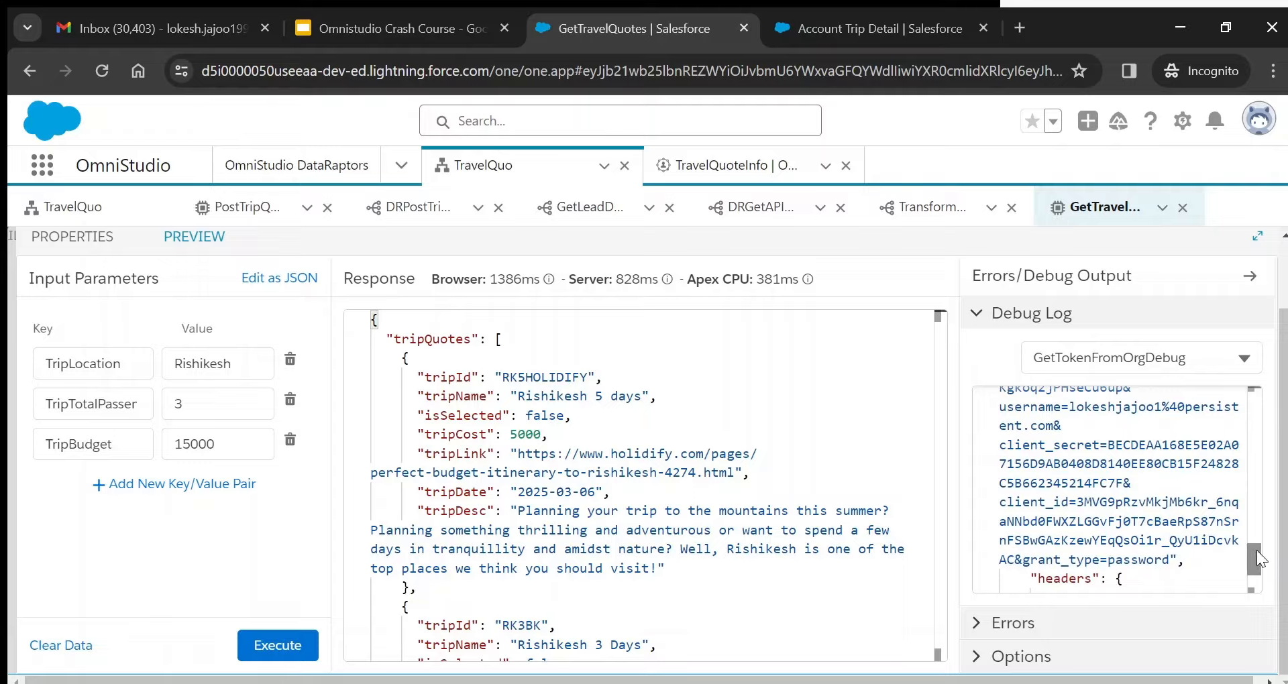
drag(1258, 550, 1256, 569)
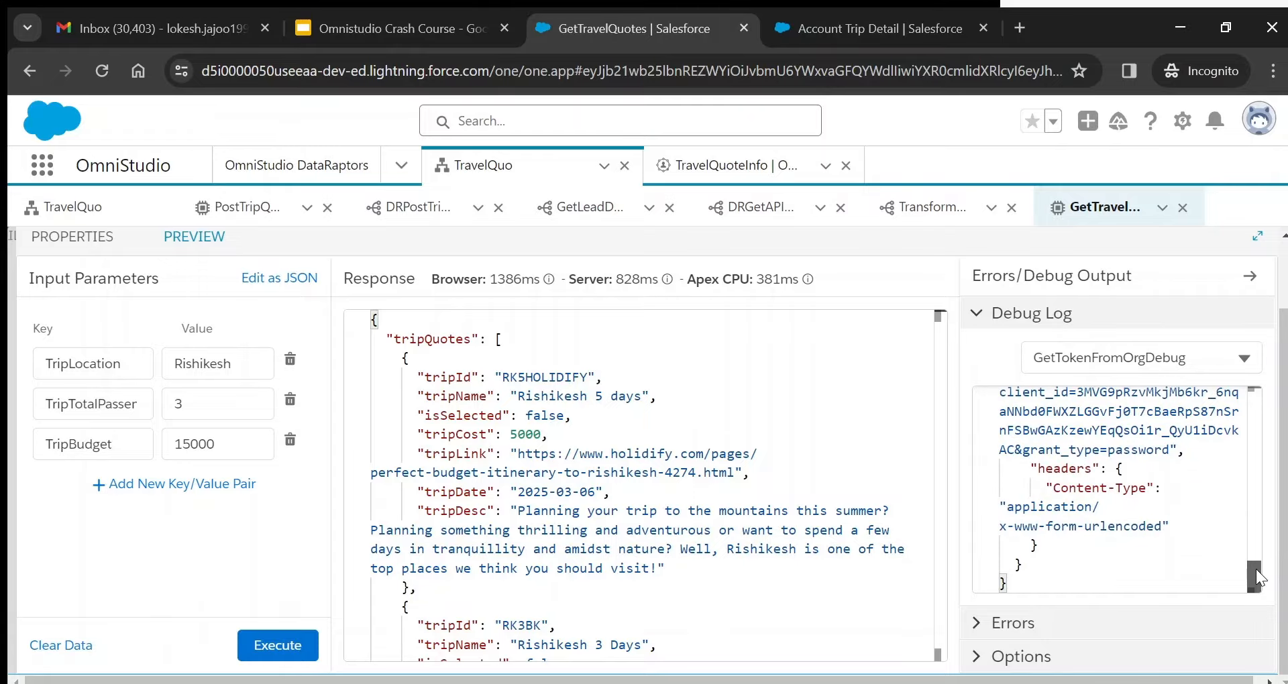
click(1186, 354)
click(1131, 606)
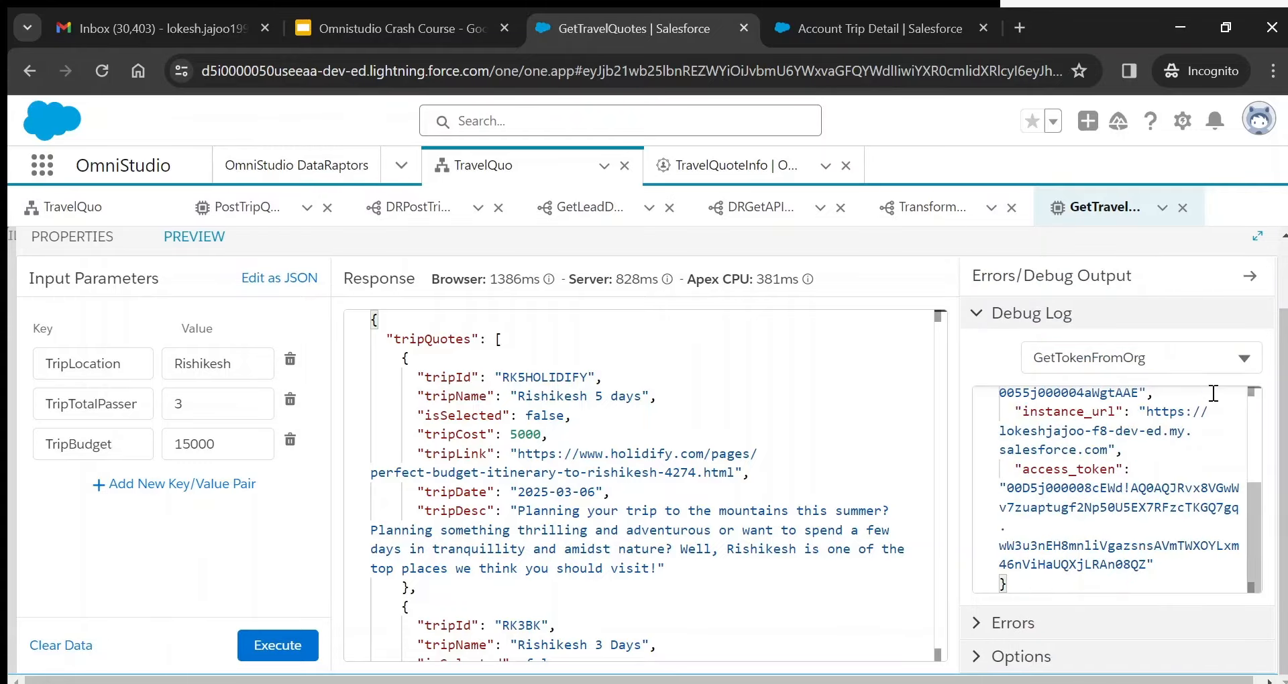
click(1196, 358)
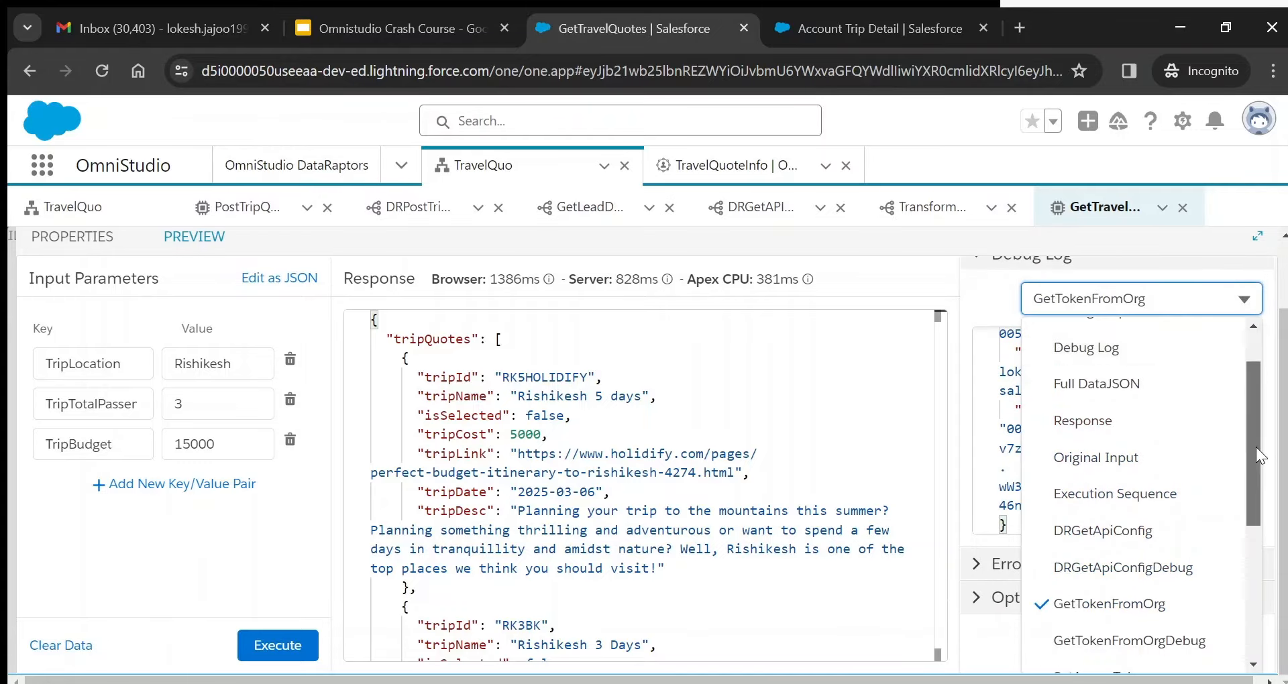
mouse_move(1256, 448)
mouse_down()
mouse_move(1256, 485)
mouse_move(1256, 457)
mouse_up()
click(1148, 656)
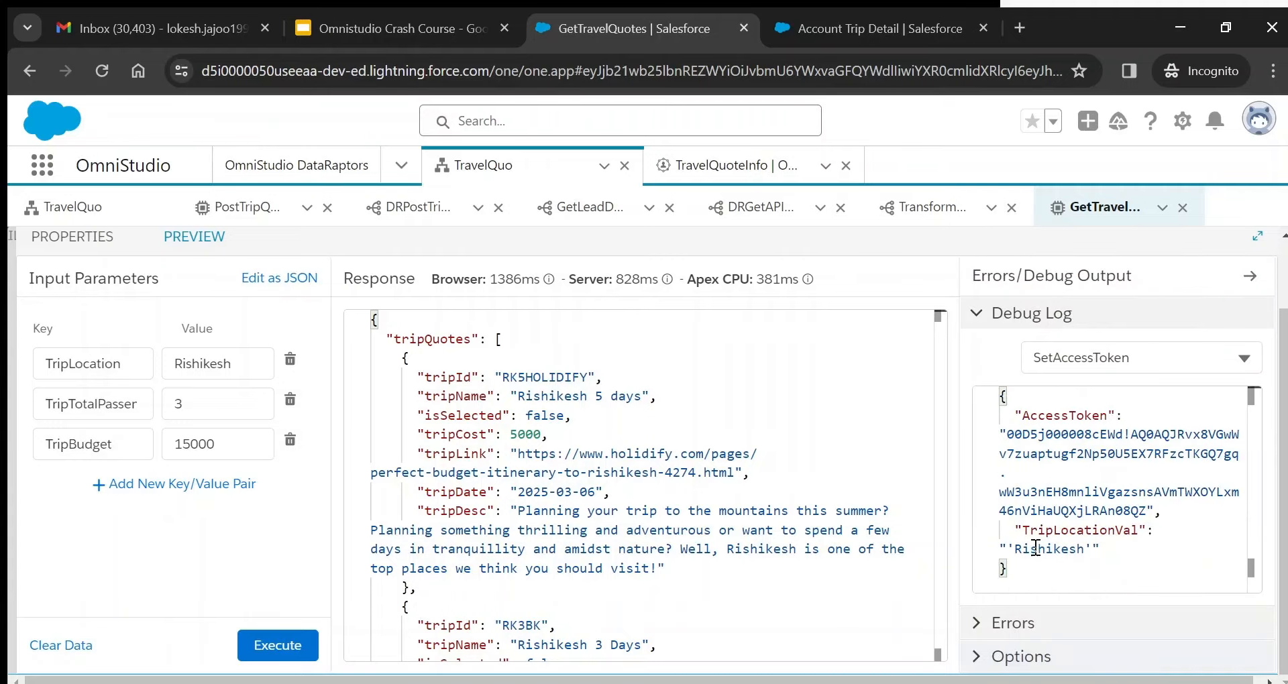
drag(1008, 549, 1093, 549)
- Show the GetTripDetailsDebug step output in the debug log
click(1132, 363)
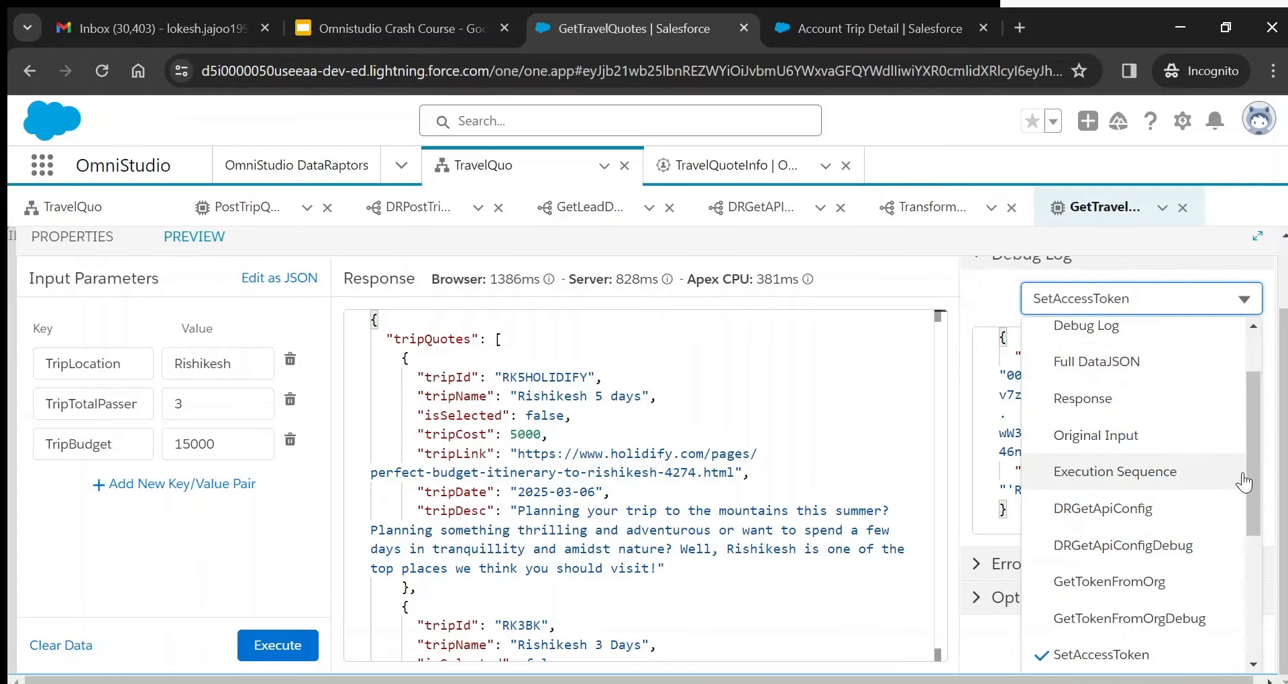
drag(1254, 477, 1246, 554)
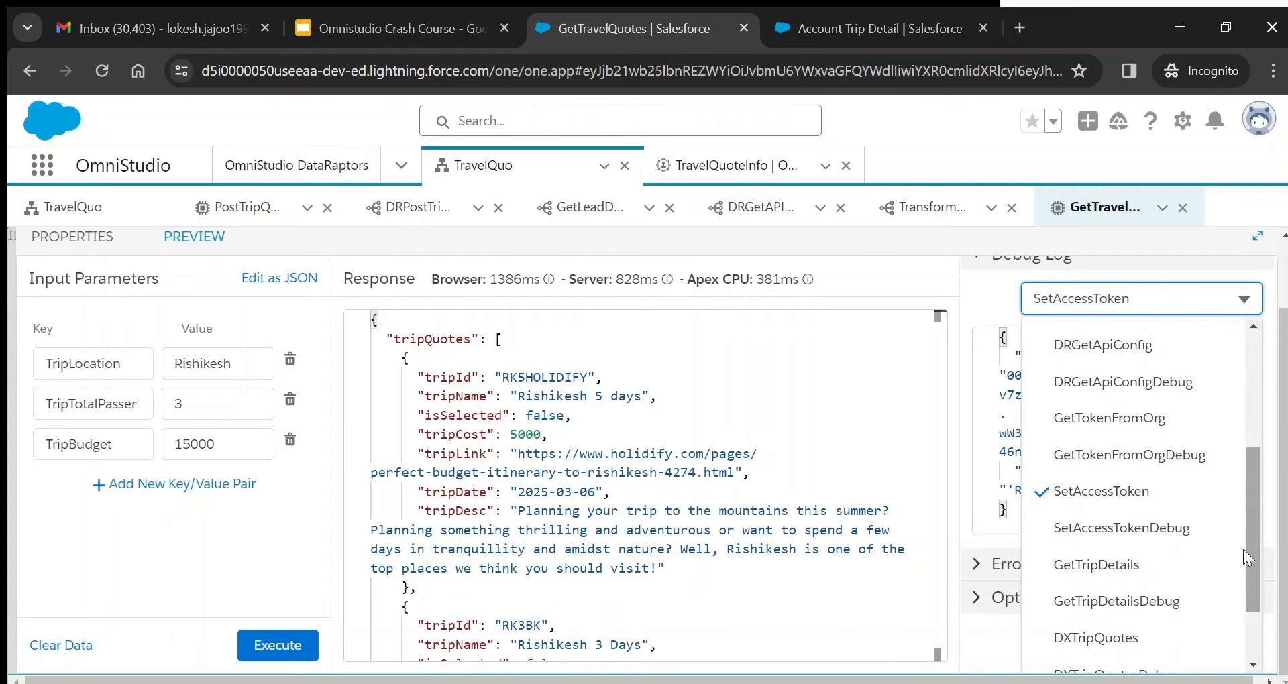
click(1142, 610)
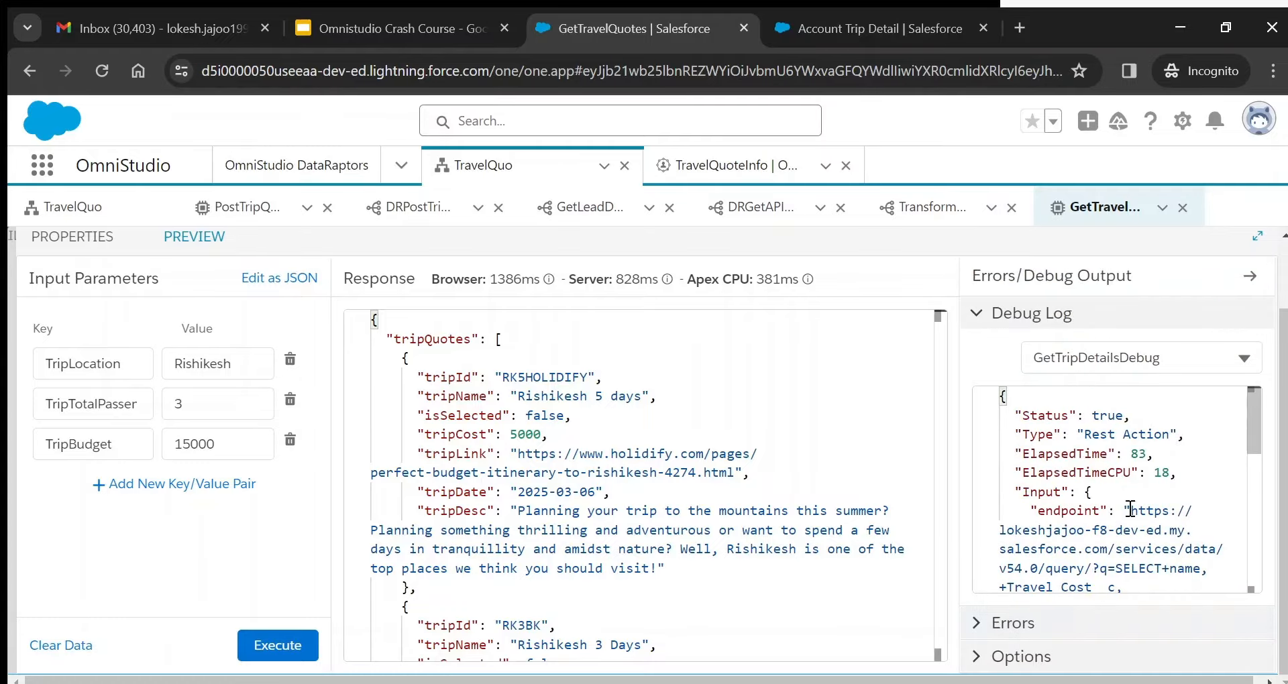
- Check the Rishikesh filter in GetTripDetailsDebug's query endpoint
drag(1254, 423, 1254, 481)
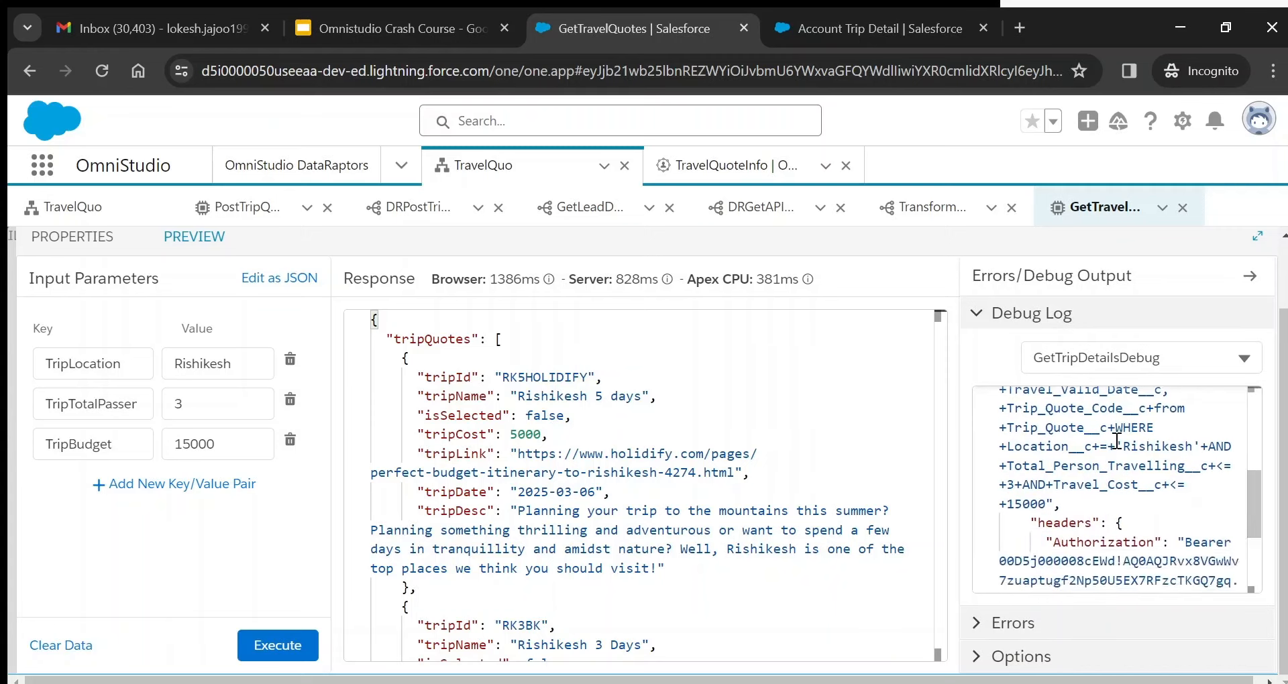
drag(1115, 445, 1192, 455)
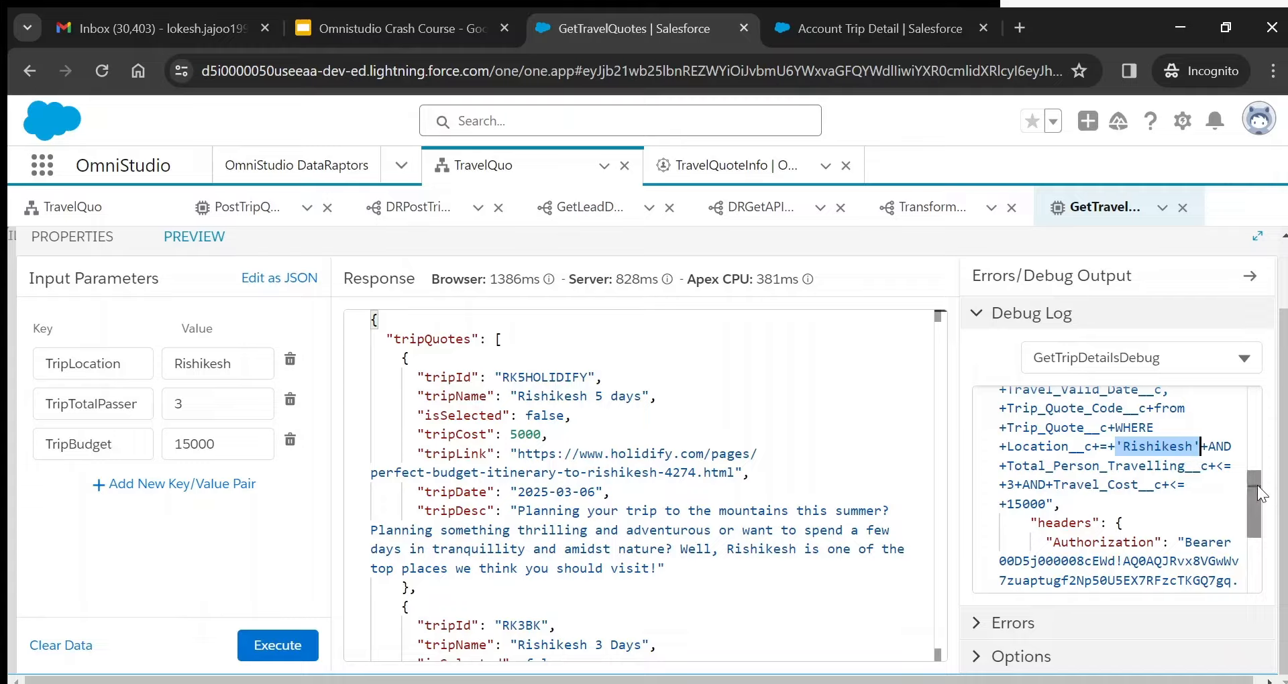
drag(1257, 486, 1258, 526)
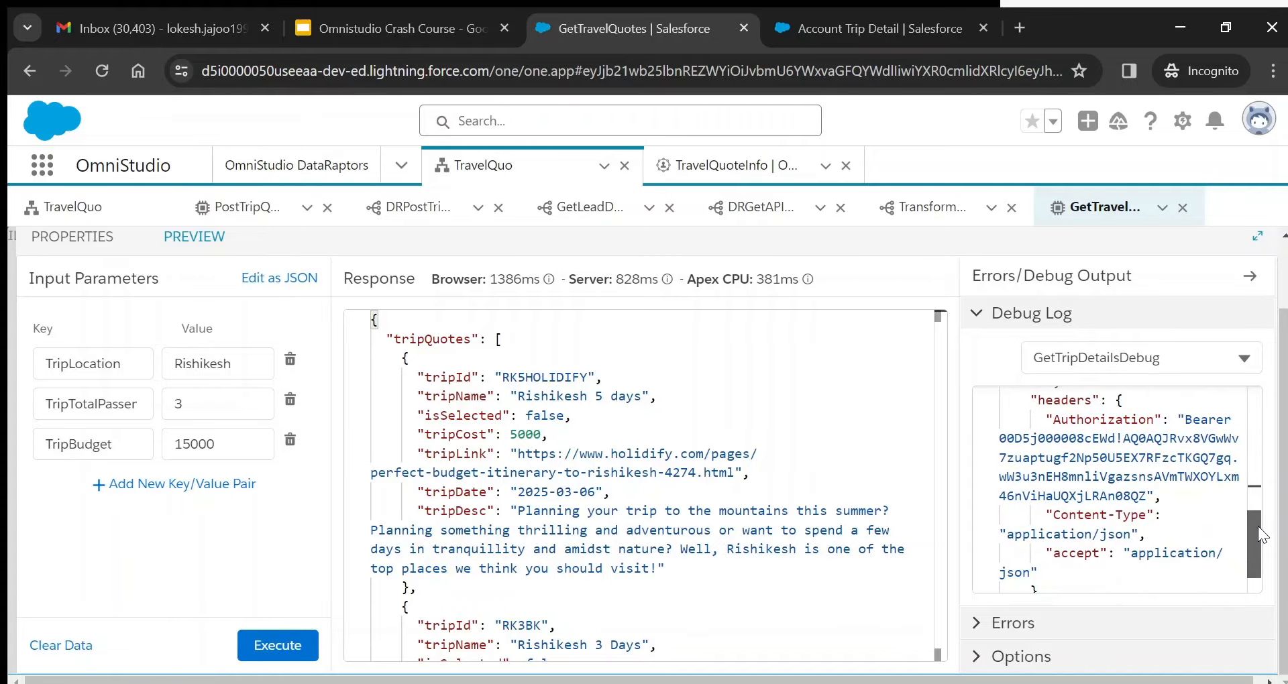
- Review the GetTripDetails records output, comparing it with the TransformTripQuote preview
click(1171, 352)
click(1125, 562)
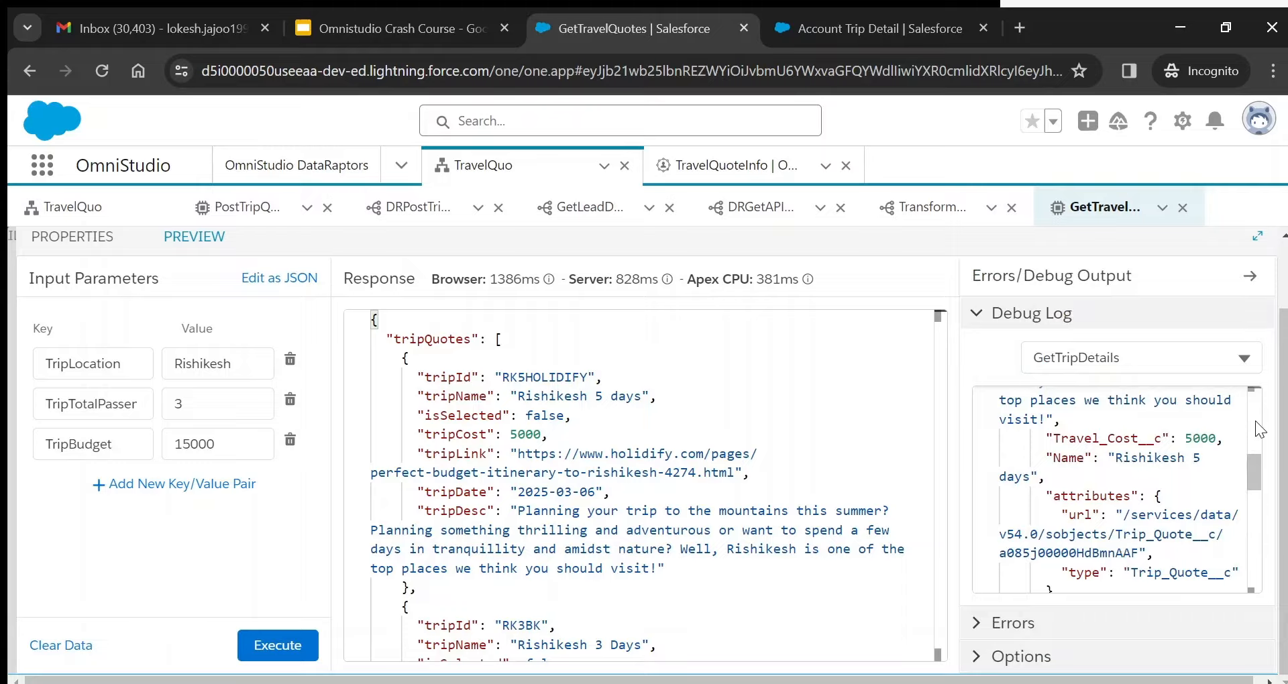
scroll(1251, 415, up, 5)
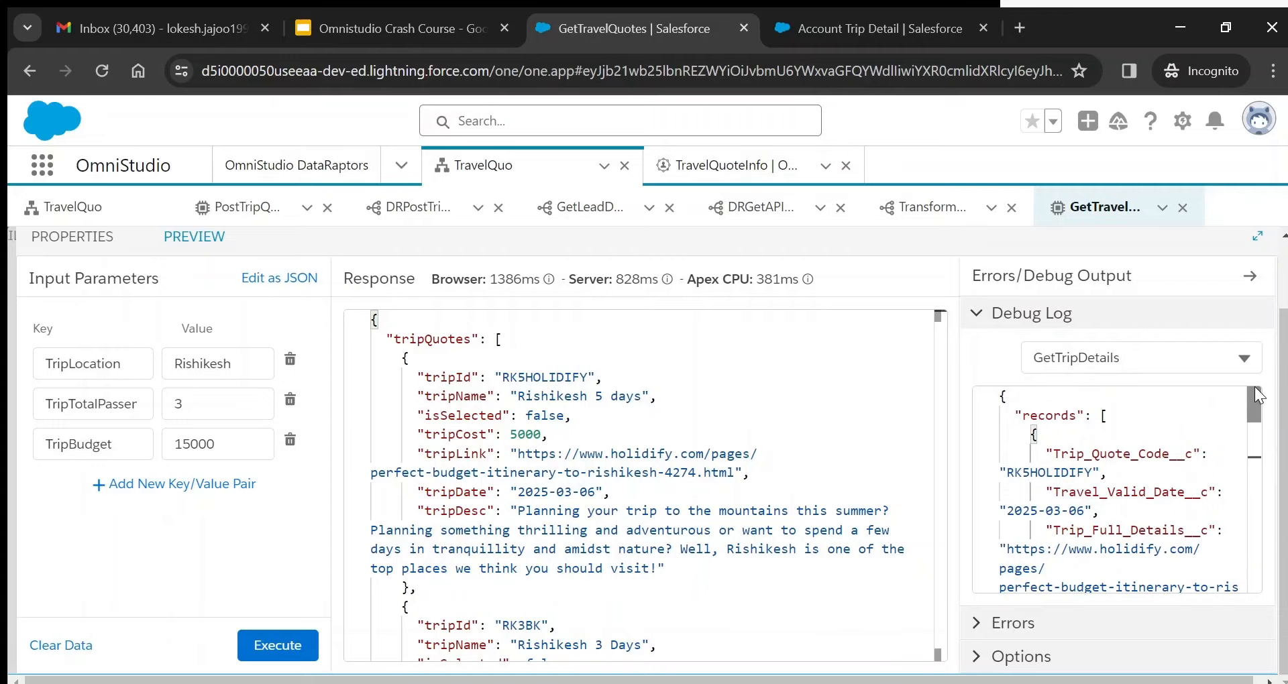
click(1101, 415)
click(946, 213)
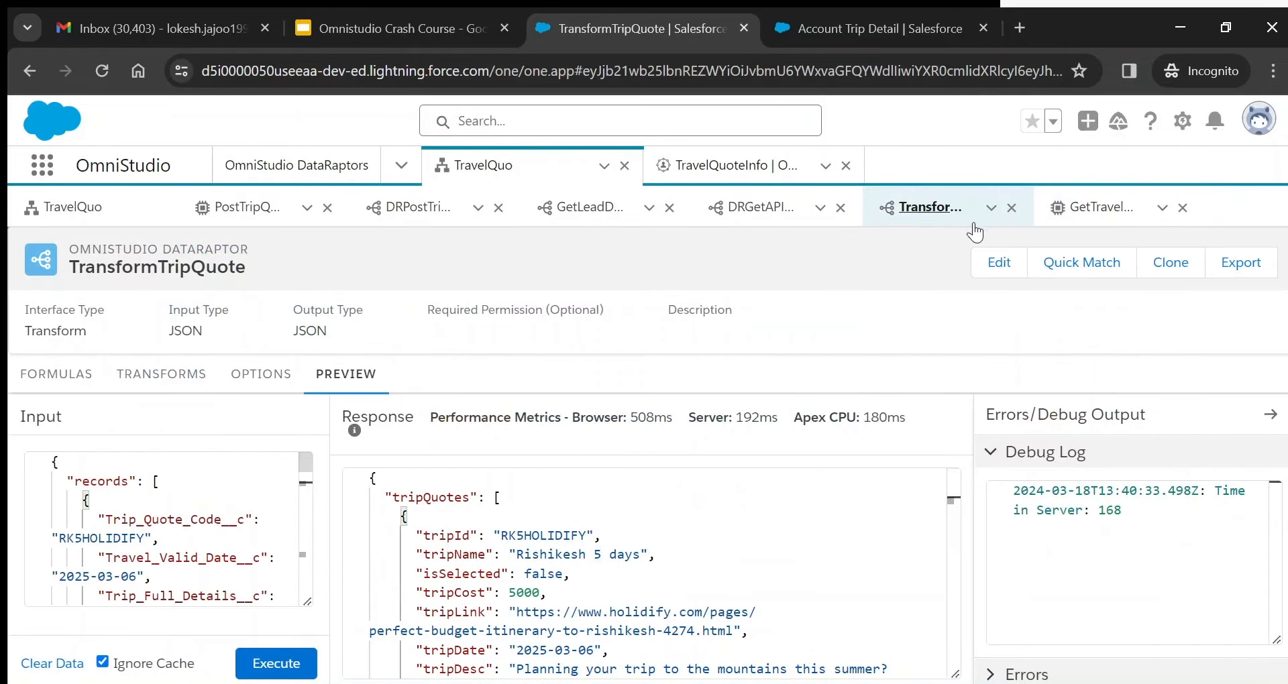
click(1101, 208)
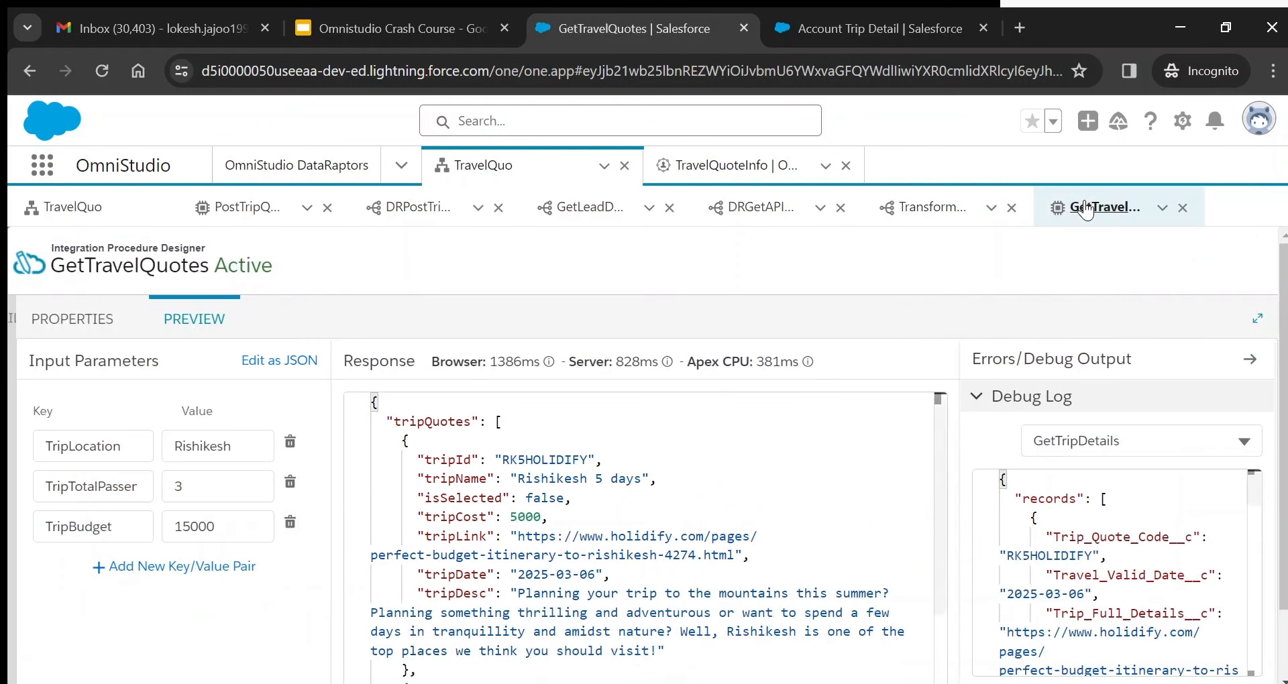
double_click(1121, 577)
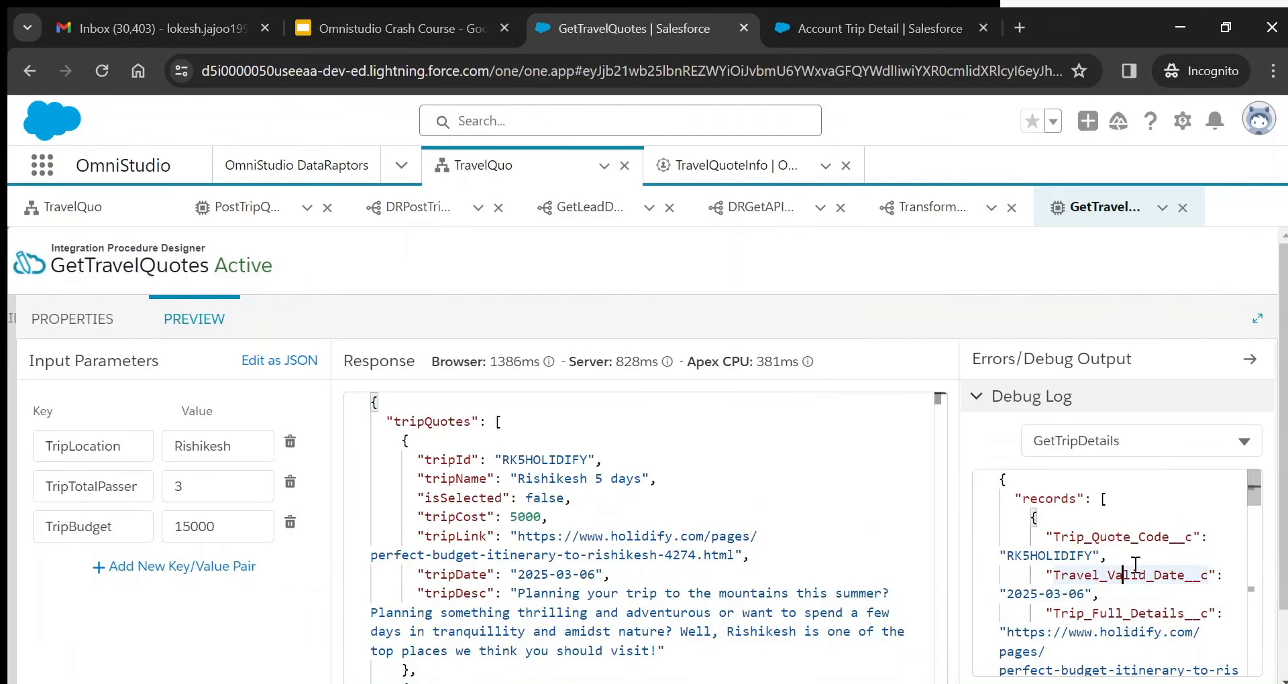
key(Down)
key(Down)
key(Down)
key(Down)
key(Down)
key(Down)
key(Down)
key(Down)
key(Down)
key(Down)
key(Down)
key(Down)
key(Down)
key(Down)
key(Down)
key(Down)
key(Down)
key(Down)
key(Down)
key(Down)
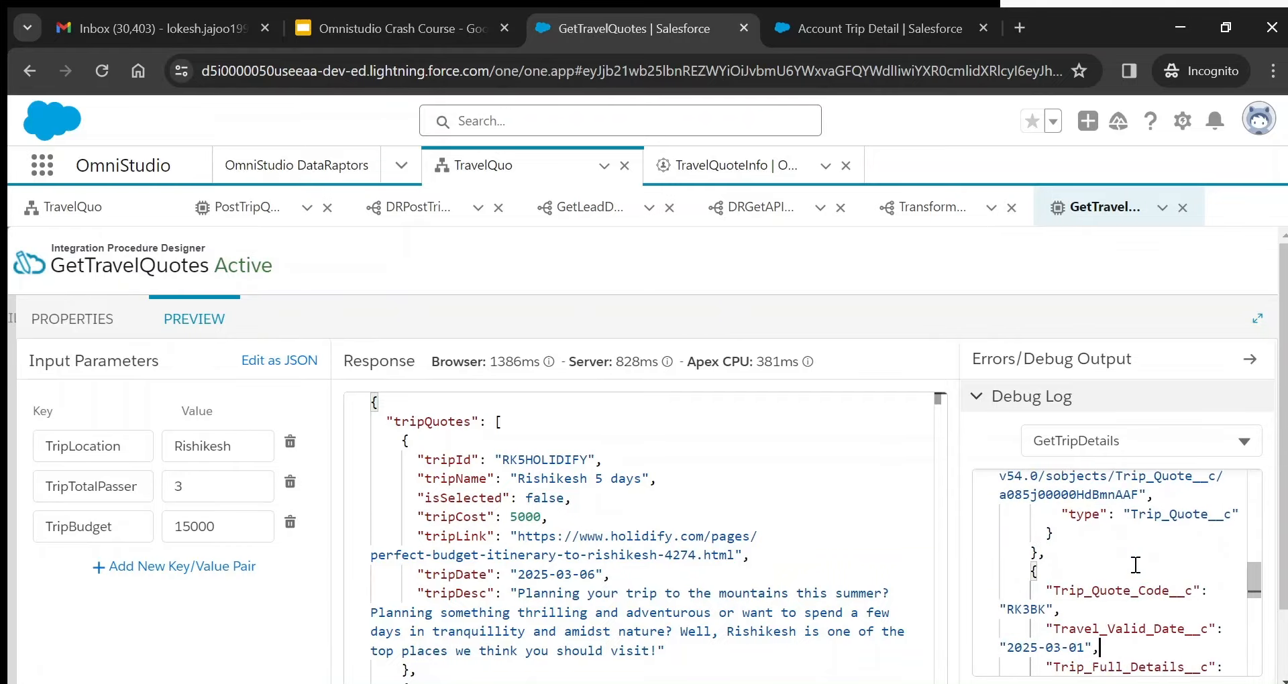
key(Down)
key(Down)
key(Down)
key(Down)
key(Down)
key(Down)
key(Down)
key(Down)
key(Down)
key(Down)
key(Down)
key(Down)
key(Down)
key(Down)
key(Down)
key(Down)
key(Down)
key(Down)
key(Down)
key(Down)
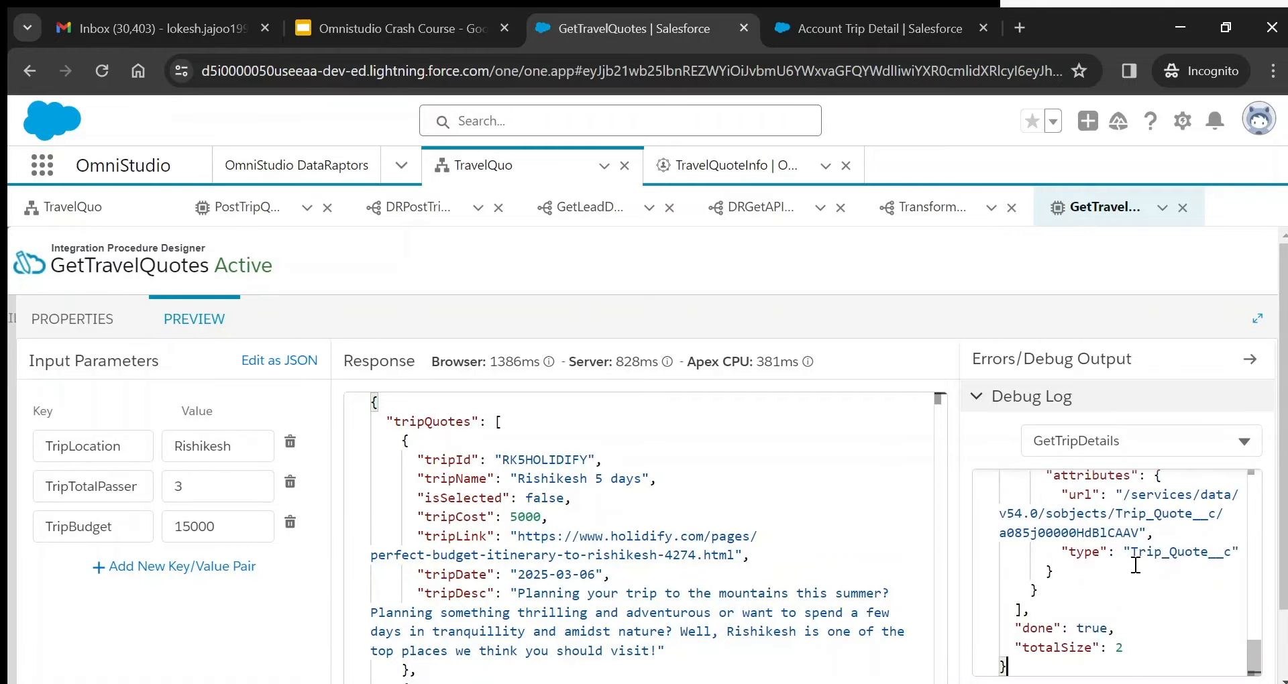
- Inspect the DXTripQuotesDebug records input and the DXTripQuotes step output
click(1135, 448)
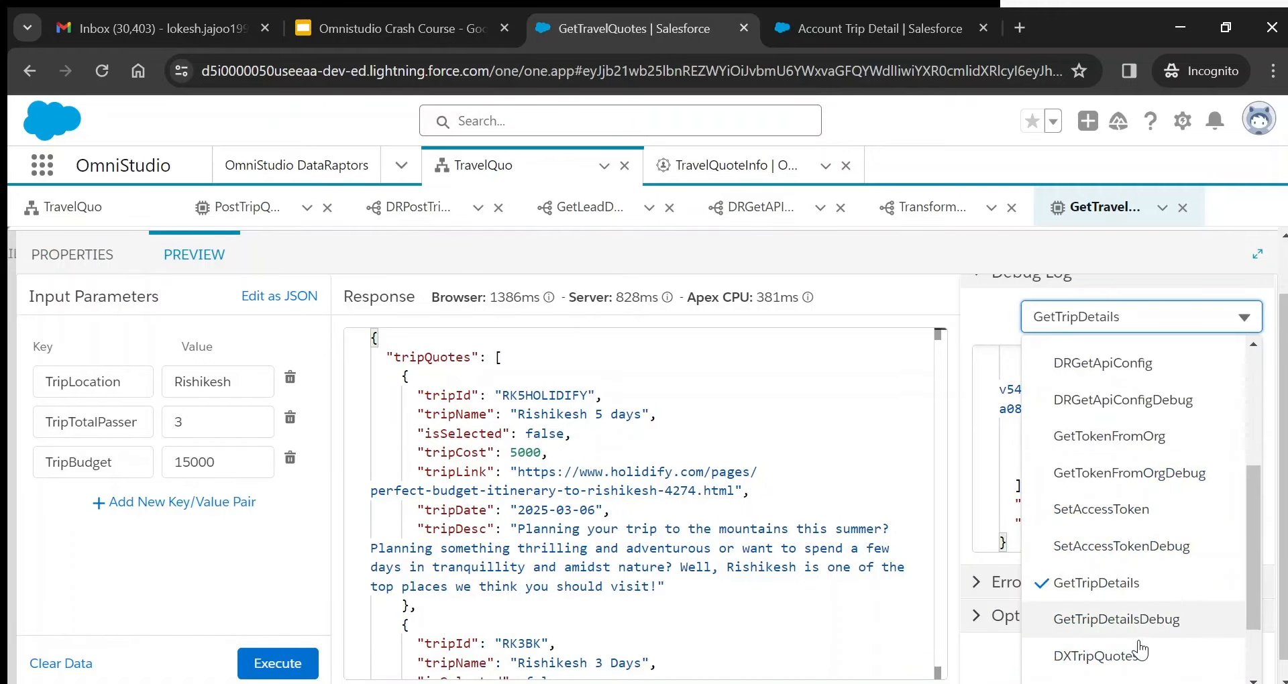
drag(1257, 579, 1254, 613)
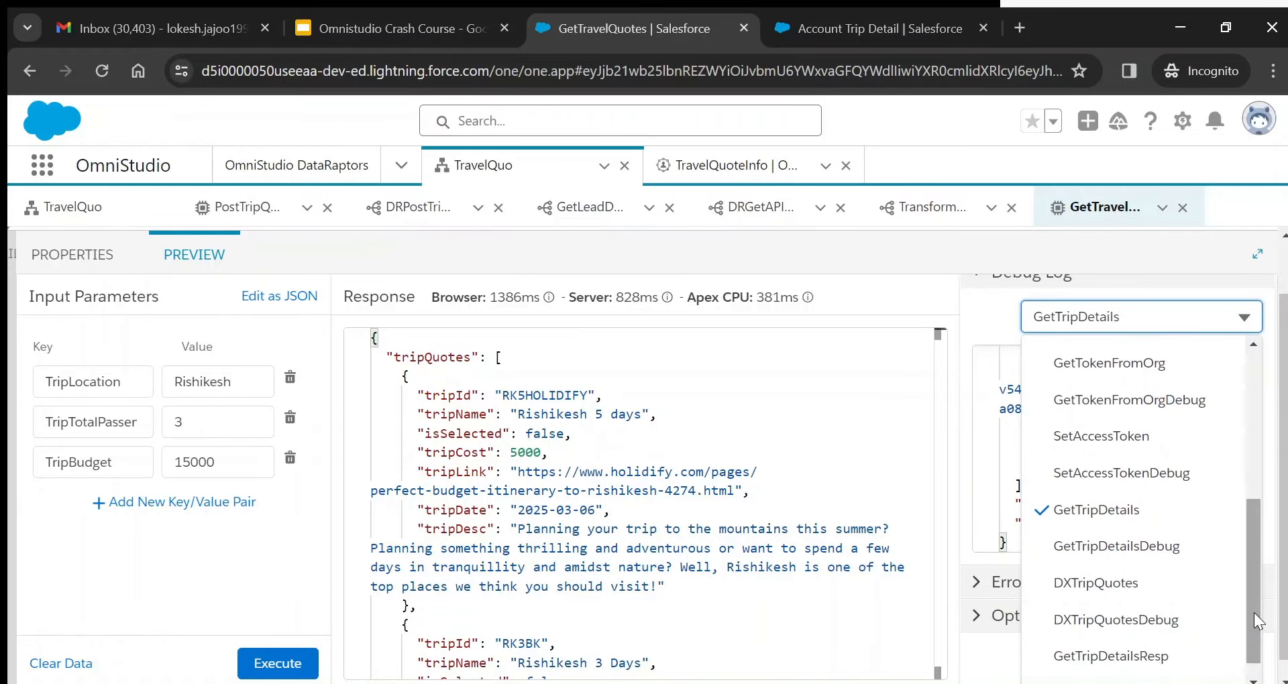
click(1134, 620)
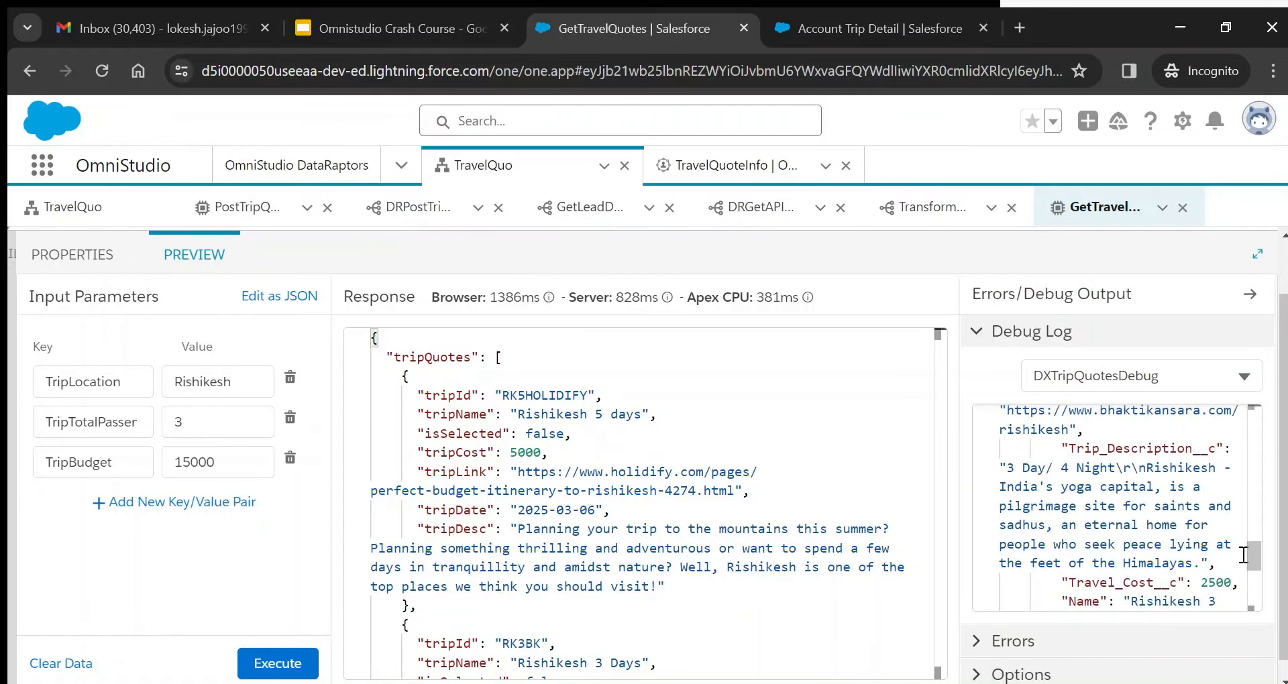
drag(1254, 557, 1259, 391)
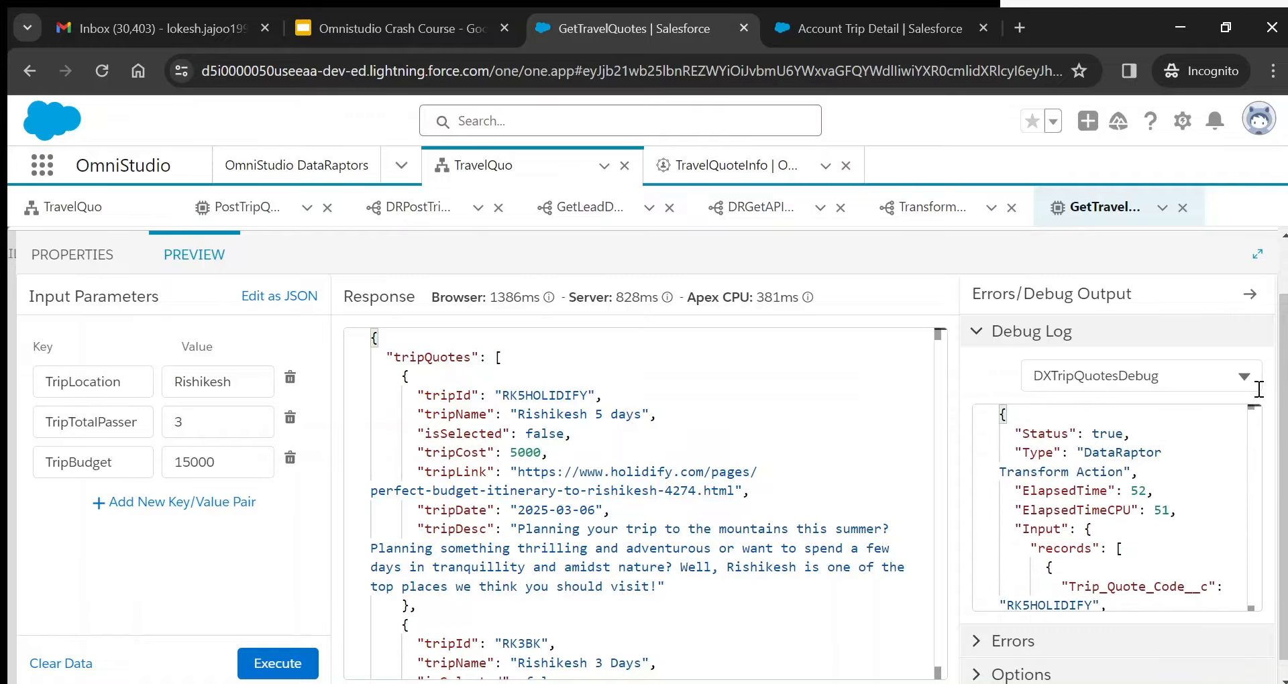
click(1132, 556)
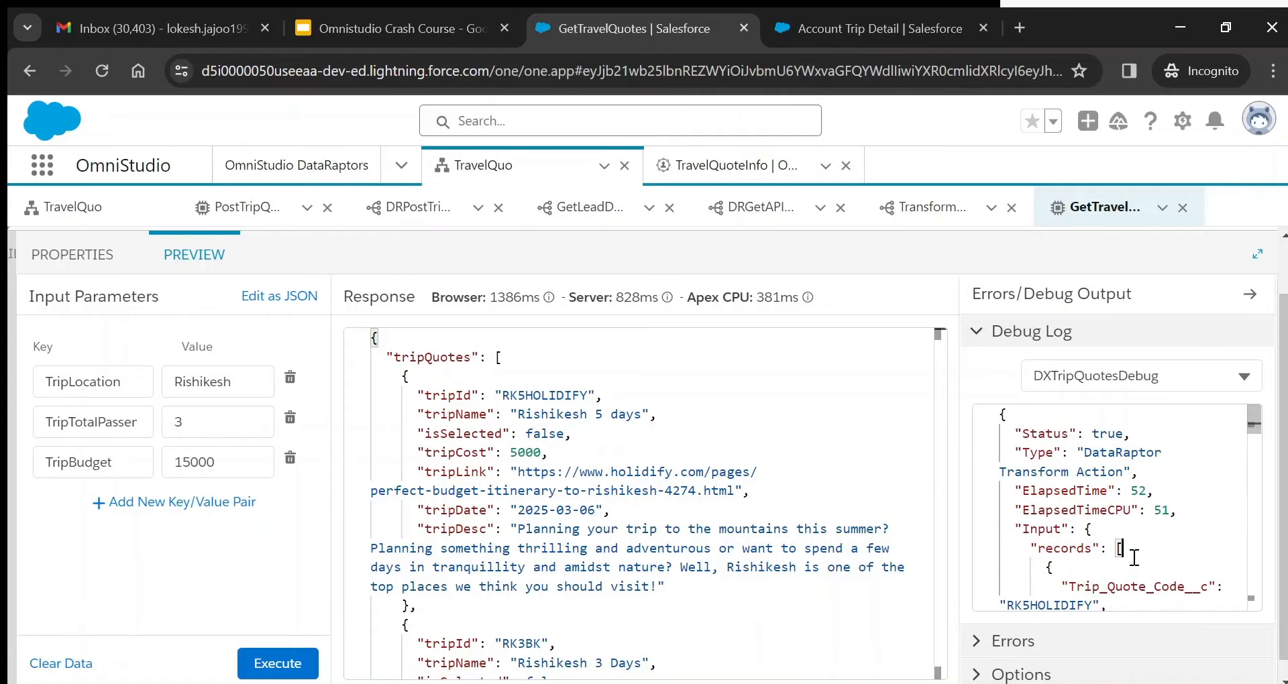
click(1157, 382)
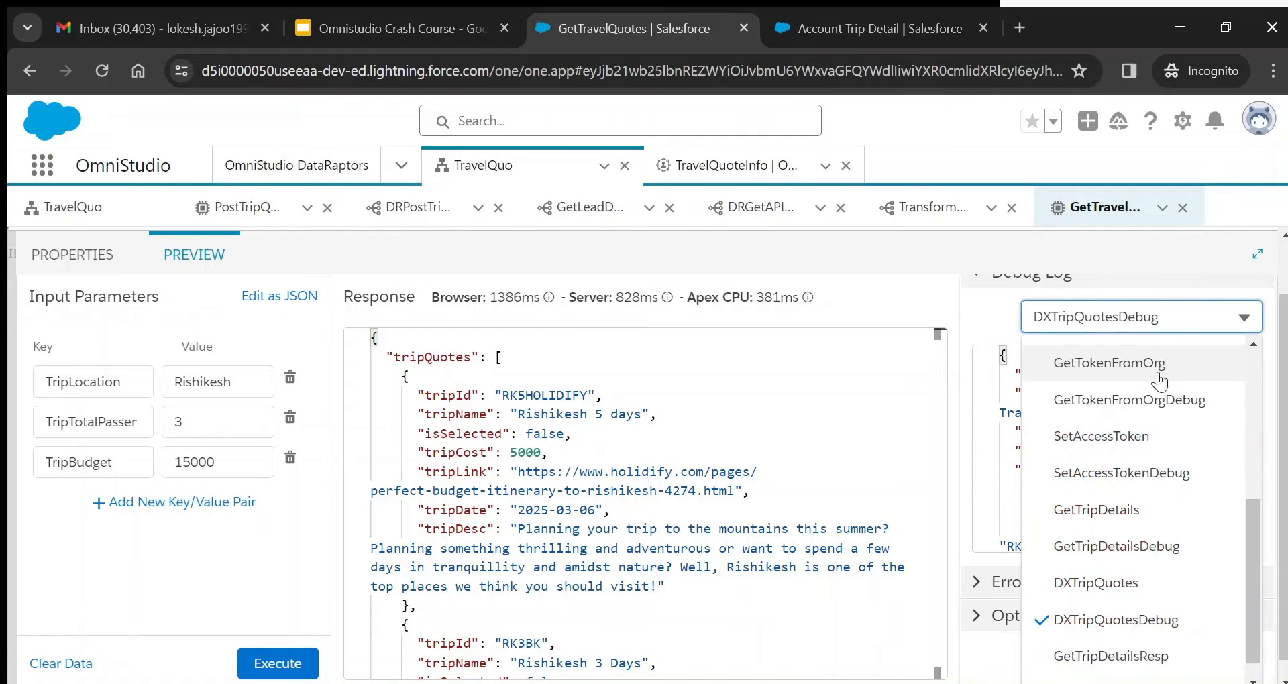
click(1120, 576)
mouse_move(1254, 424)
mouse_down()
mouse_move(1260, 505)
mouse_move(1255, 400)
mouse_up()
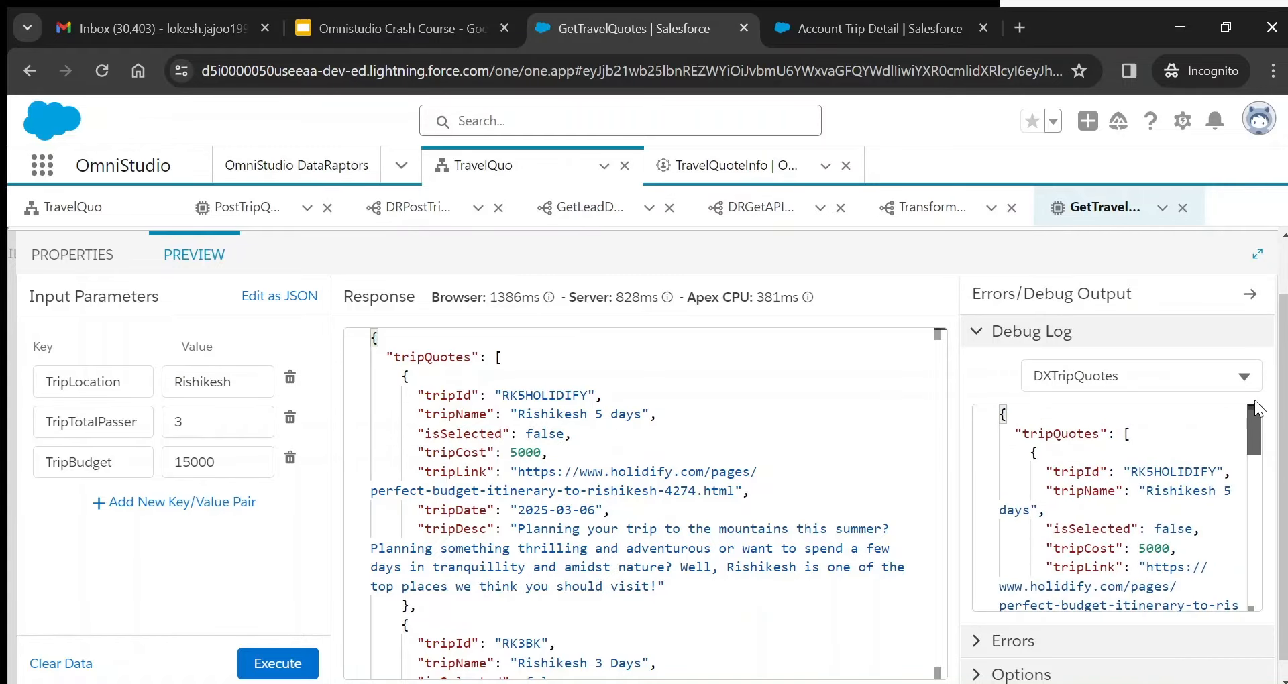
- Compare GetTripDetailsResp's tripQuotes output with the final preview response
click(1216, 378)
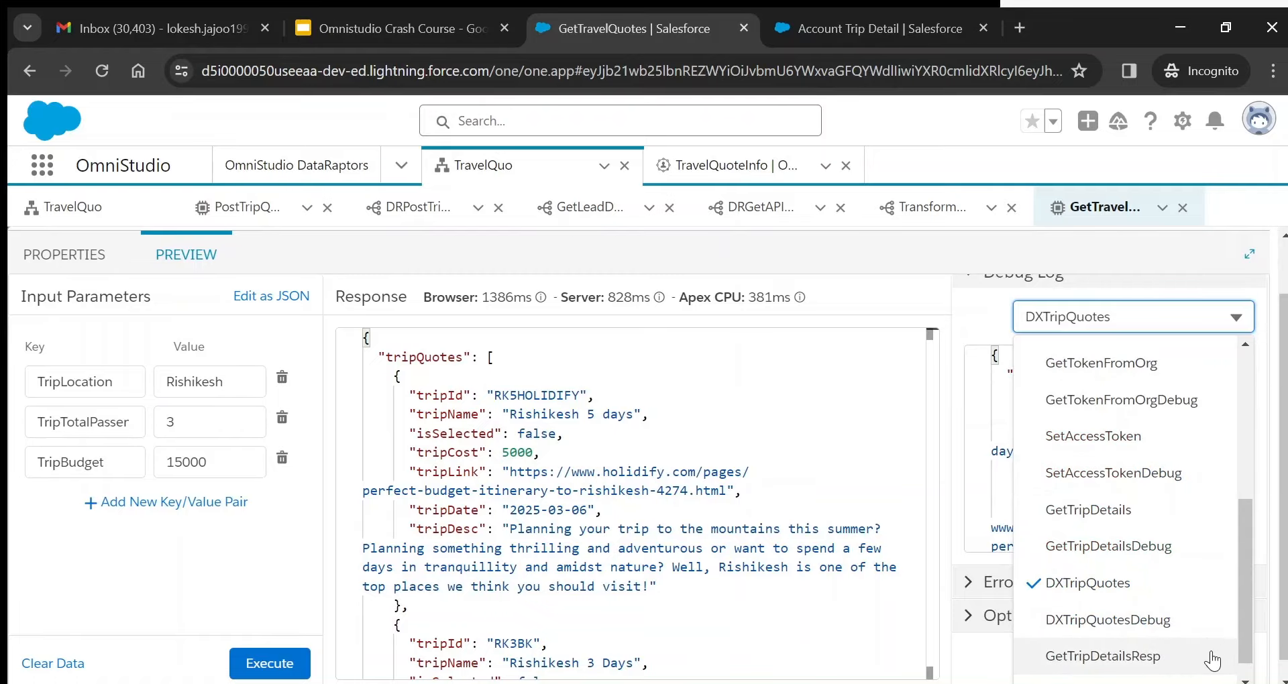
click(1168, 664)
double_click(1057, 435)
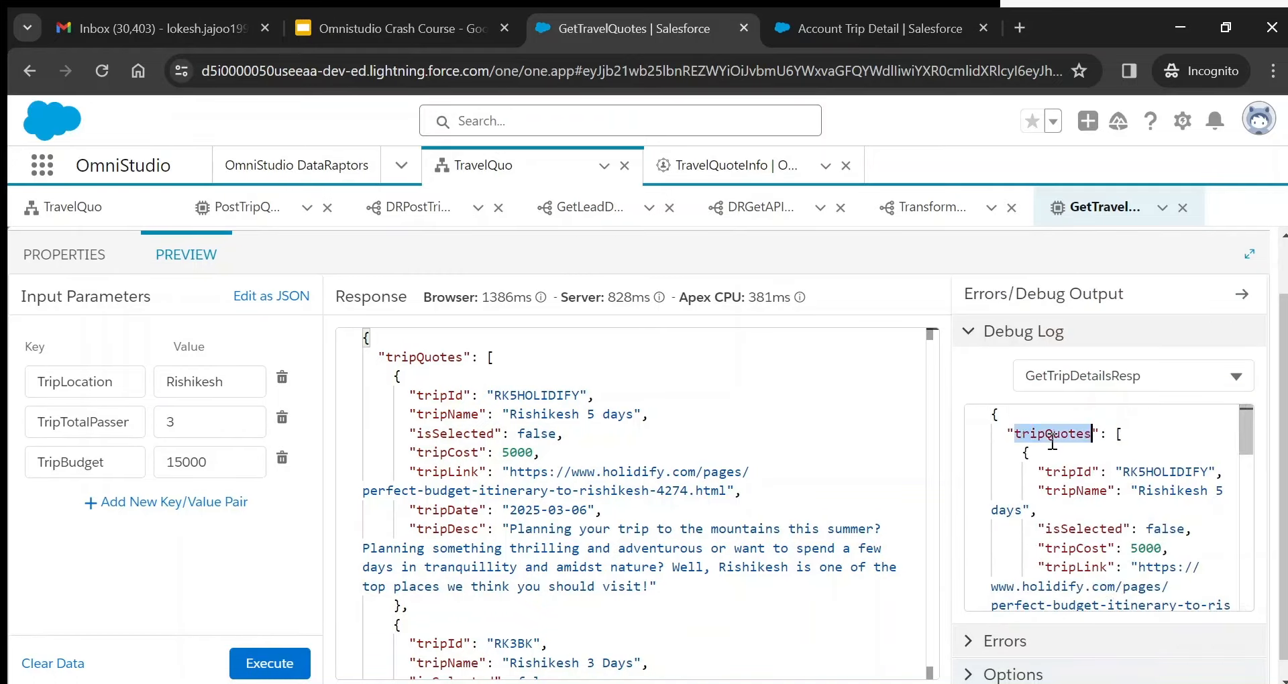
double_click(416, 359)
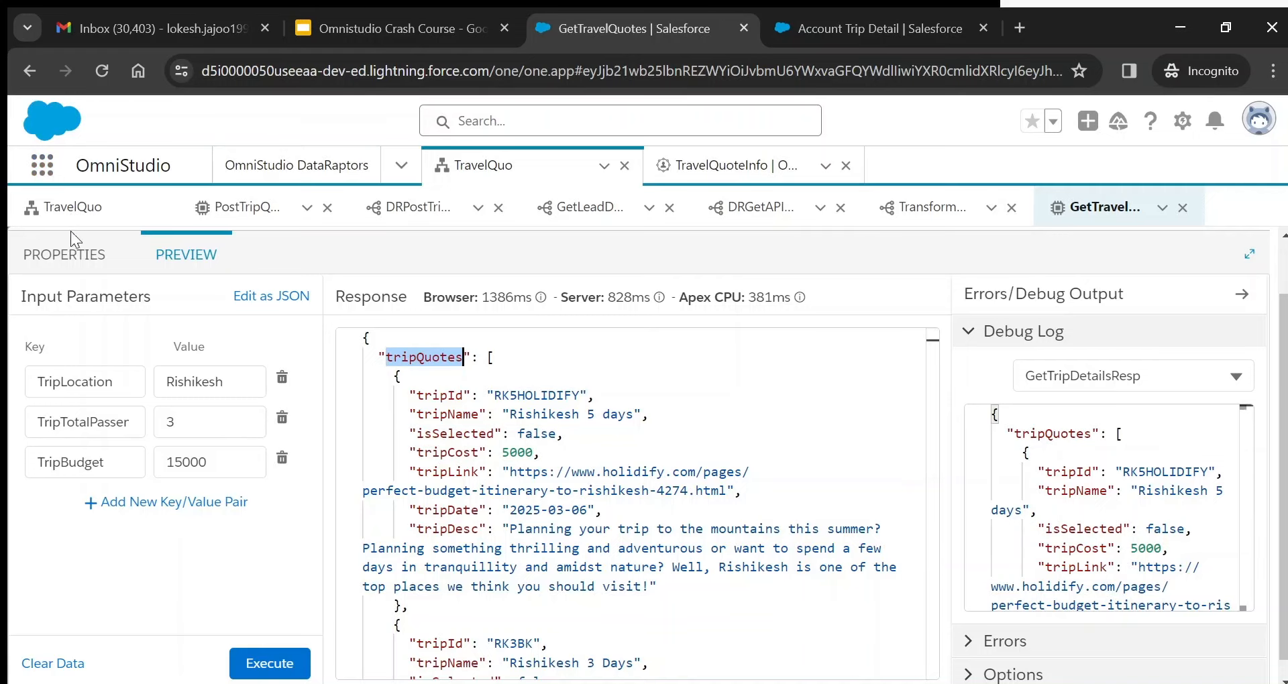
- Check the GetTravelQuotes procedure configuration, then return to the TravelQuo OmniScript header
click(73, 208)
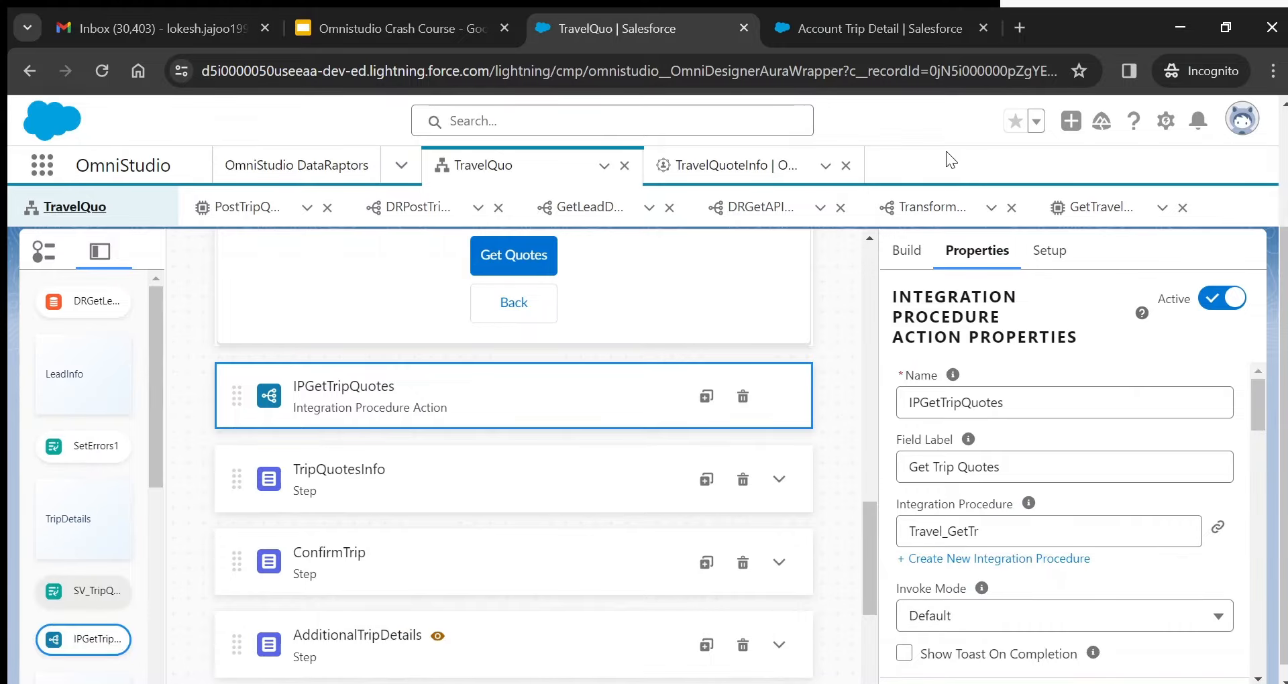
click(1101, 207)
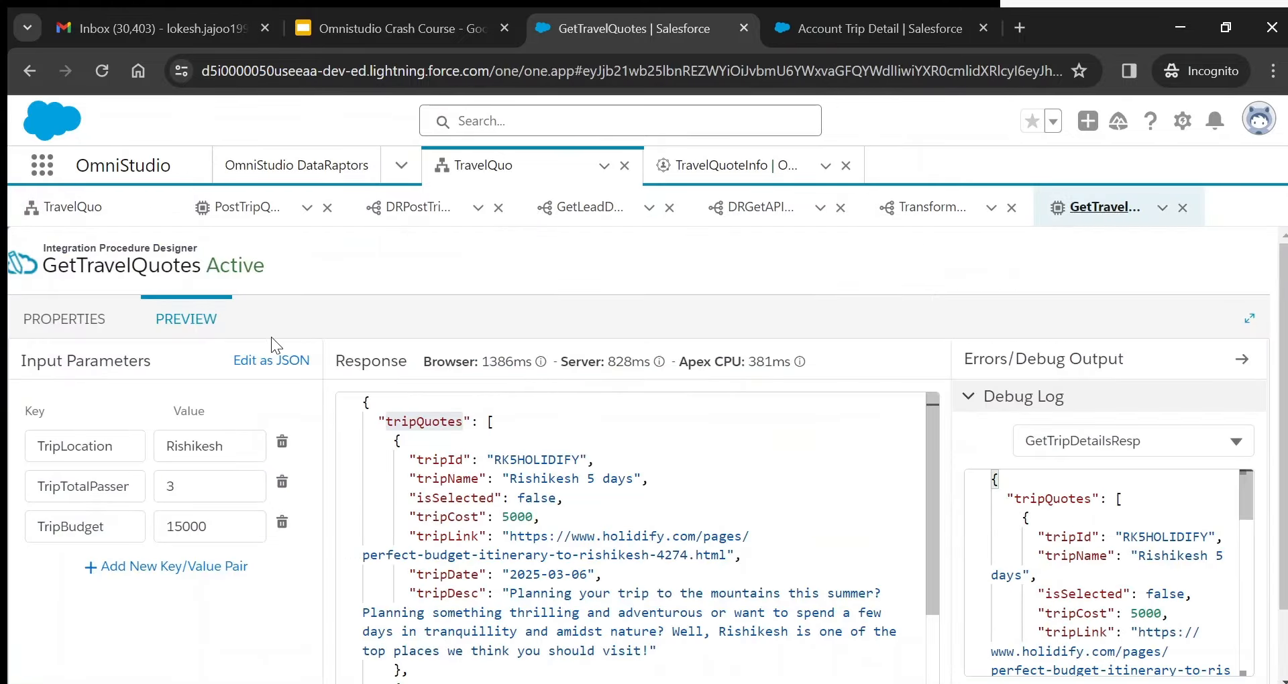
click(64, 319)
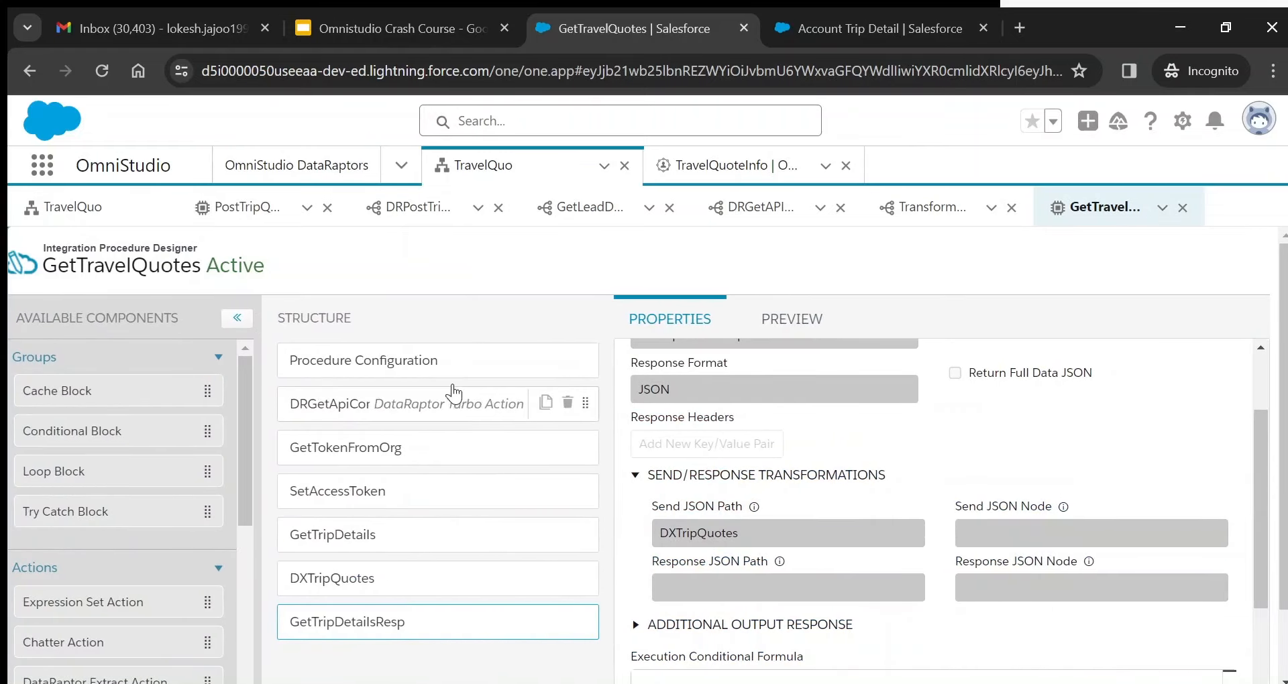
click(433, 359)
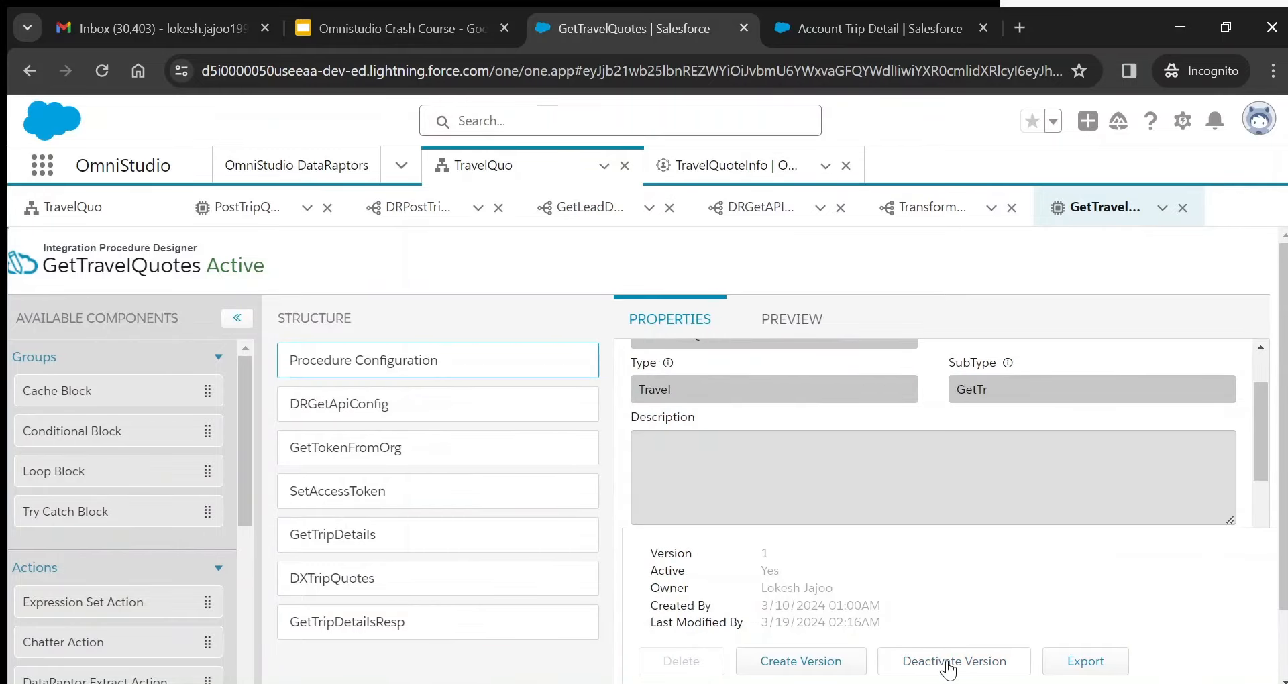
click(82, 212)
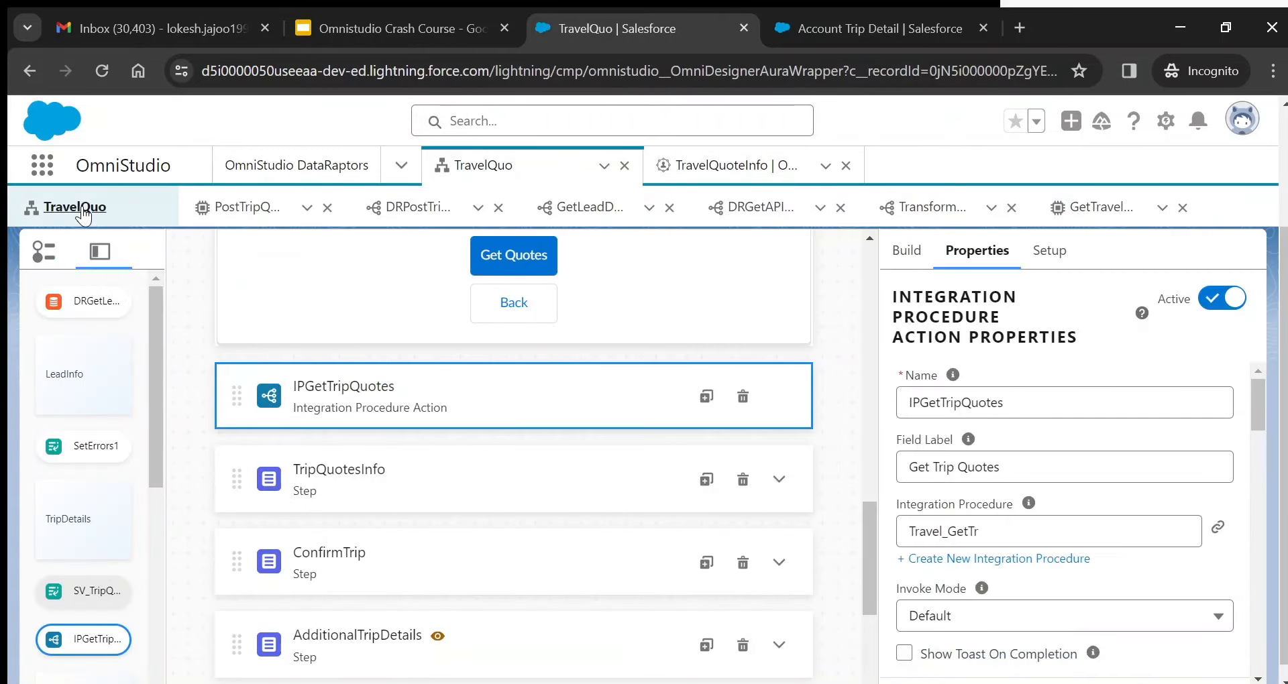
drag(872, 517, 875, 232)
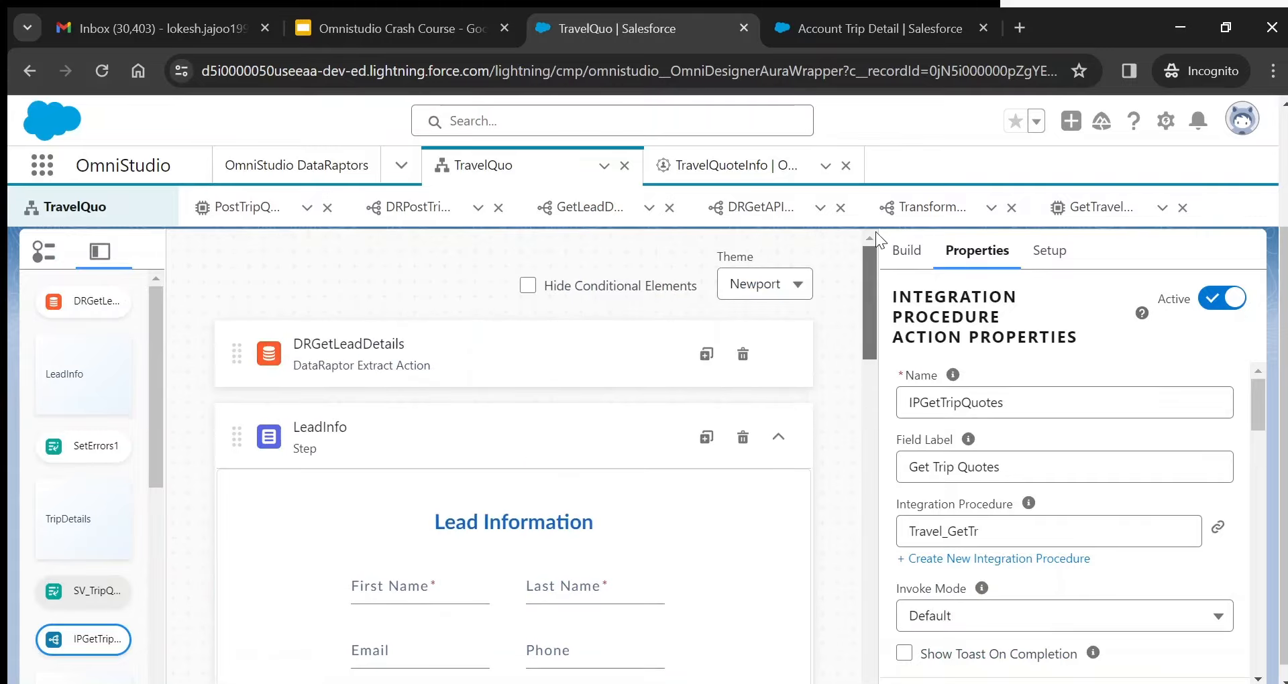
scroll(1283, 232, up, 2)
scroll(1282, 232, up, 1)
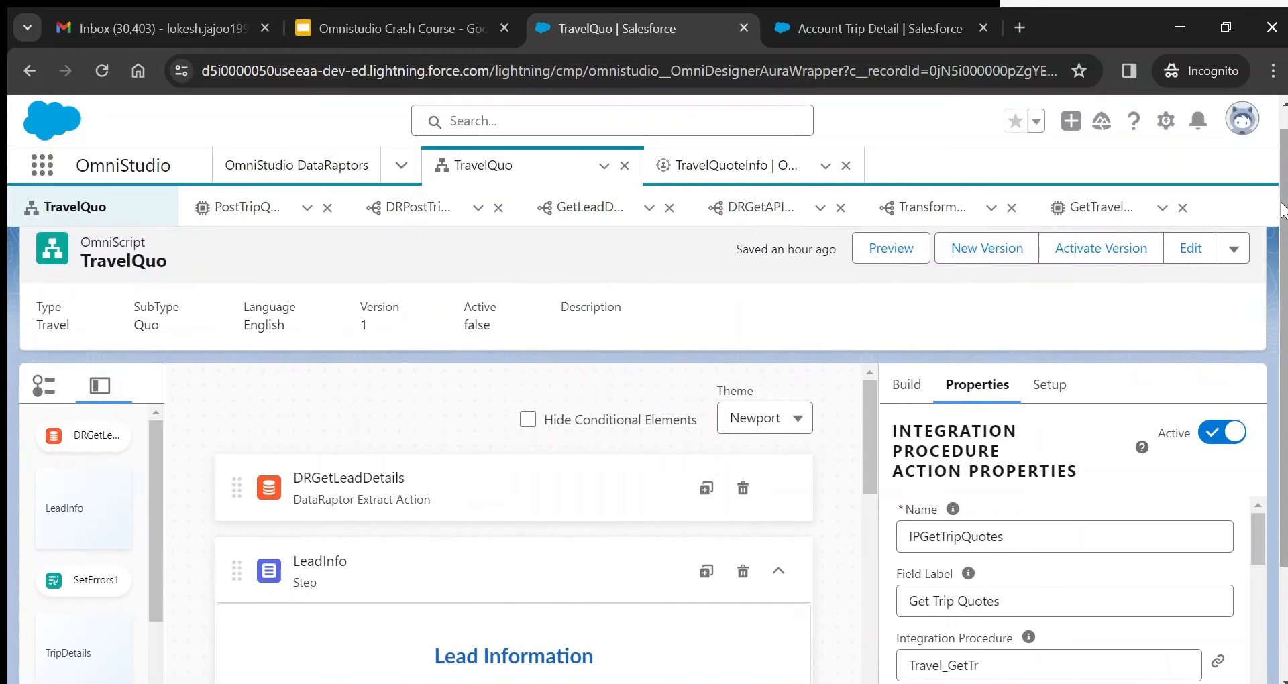
- Preview the TravelQuo OmniScript, zoom out, and advance from Lead Information to the trip step
click(891, 249)
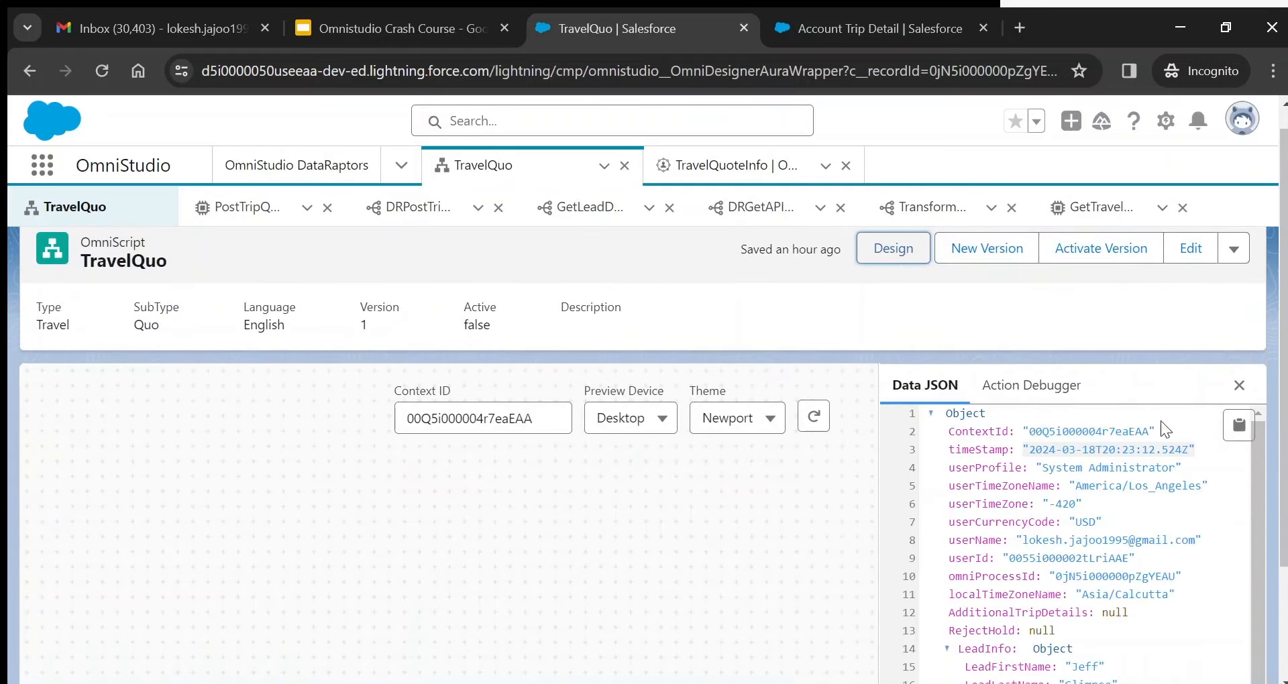
scroll(1282, 275, down, 2)
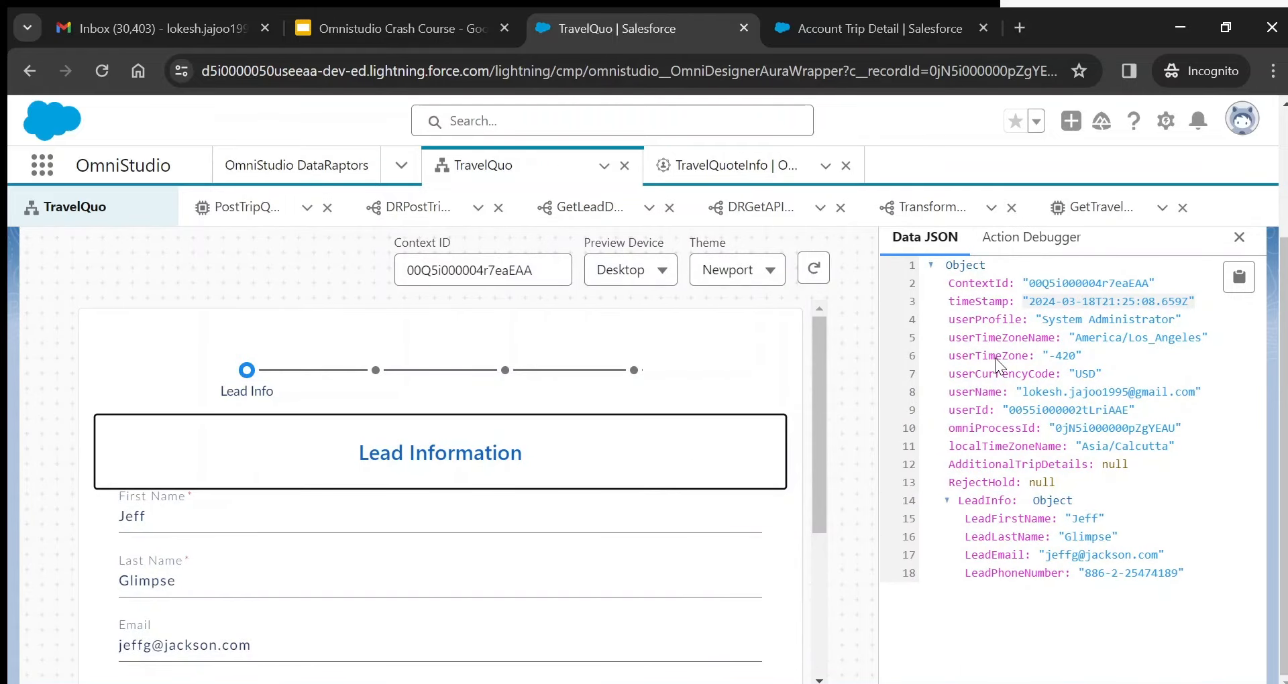
key(ctrl+minus)
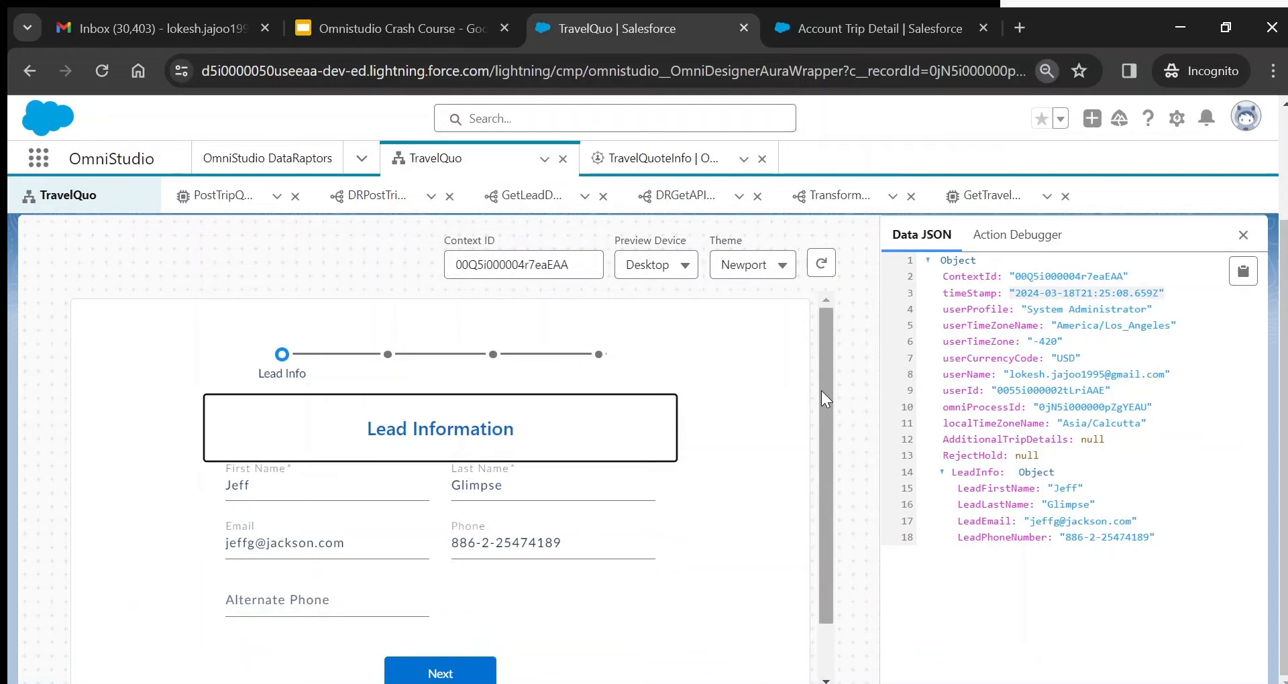
drag(821, 390, 822, 439)
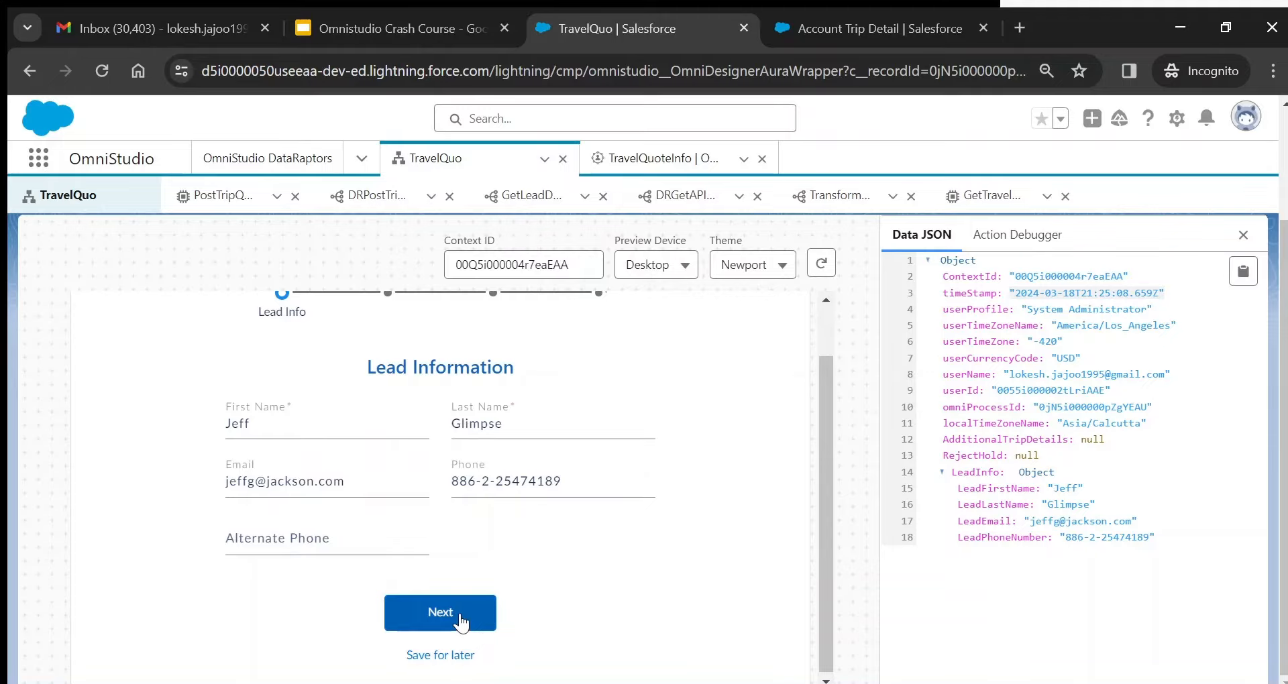
click(465, 613)
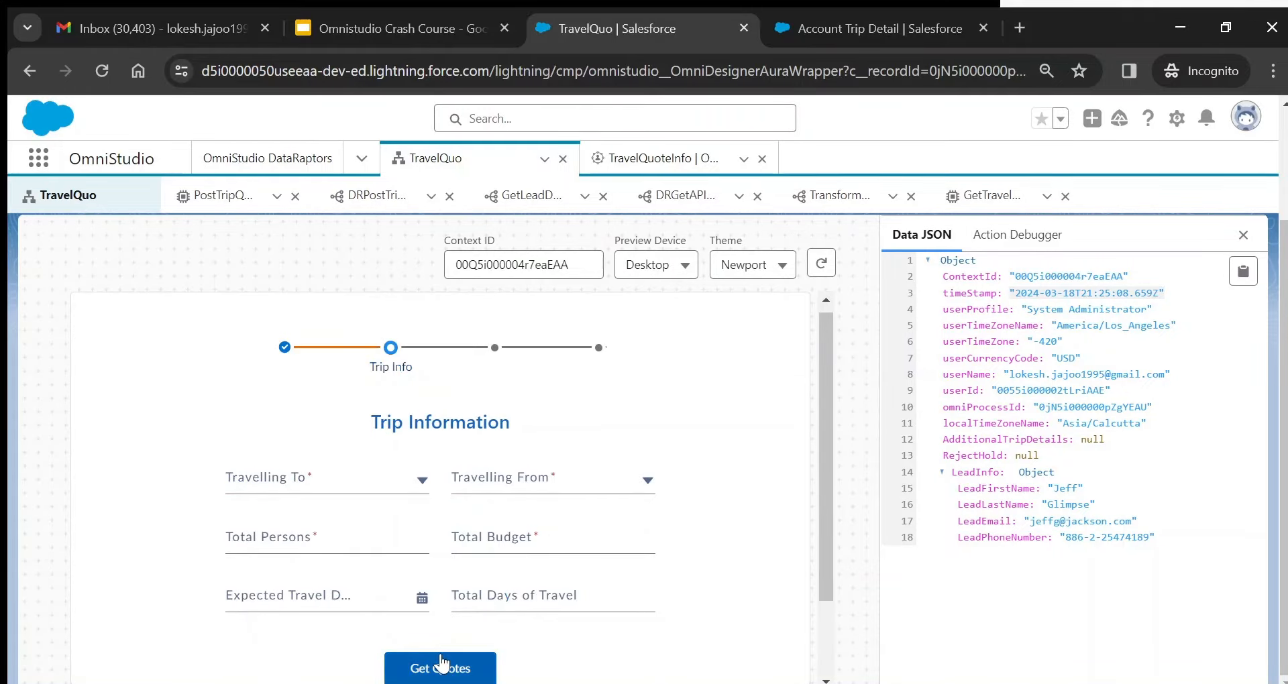
click(443, 666)
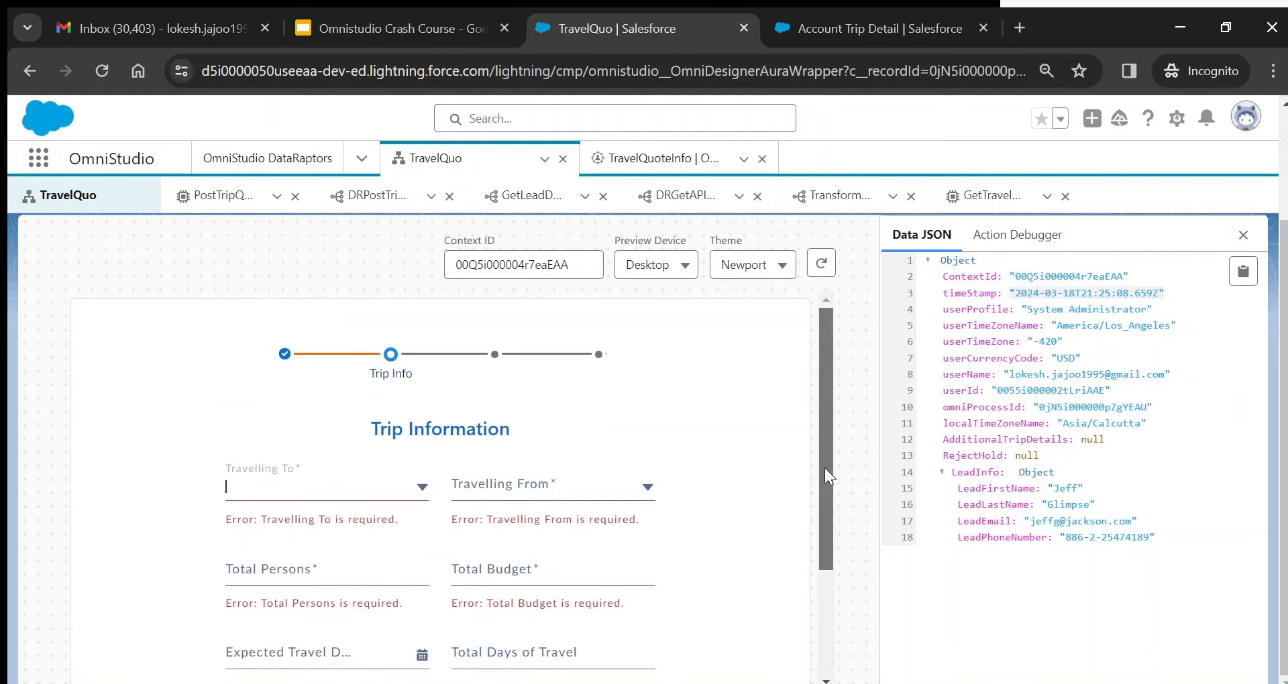
drag(824, 468, 827, 549)
- Choose destination Rishikesh from Delhi, with 2 persons and a 12000 budget
click(283, 373)
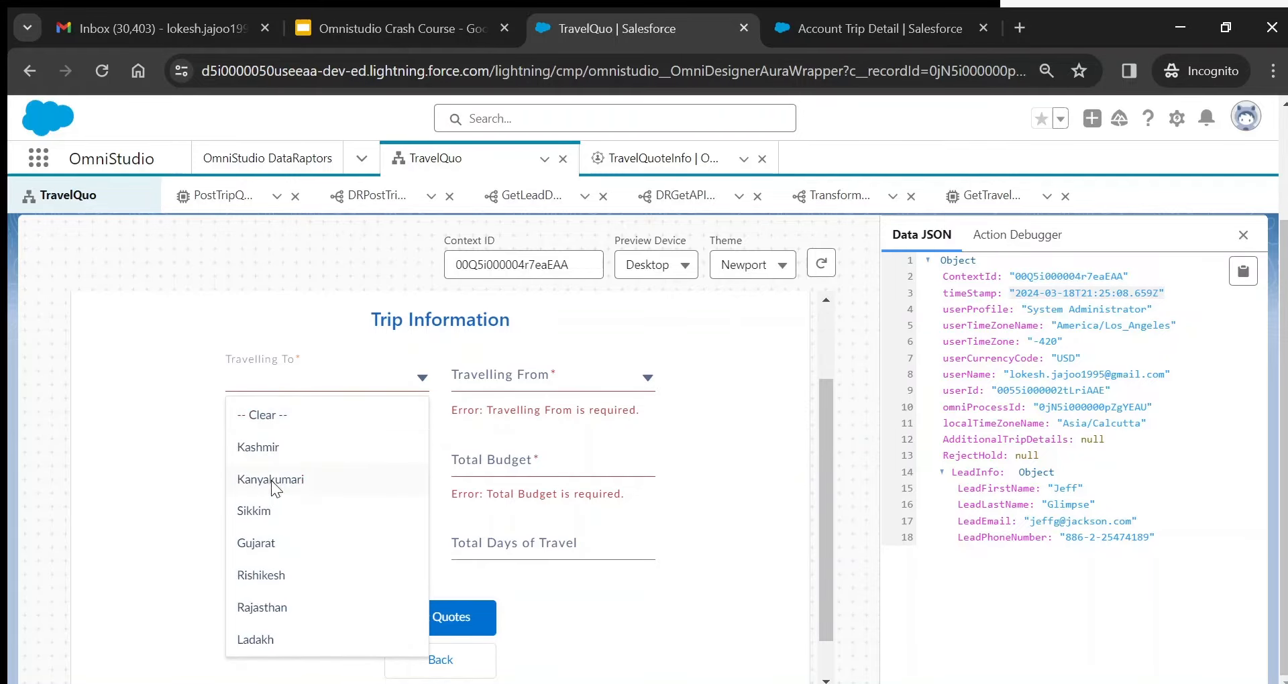
click(275, 575)
click(556, 380)
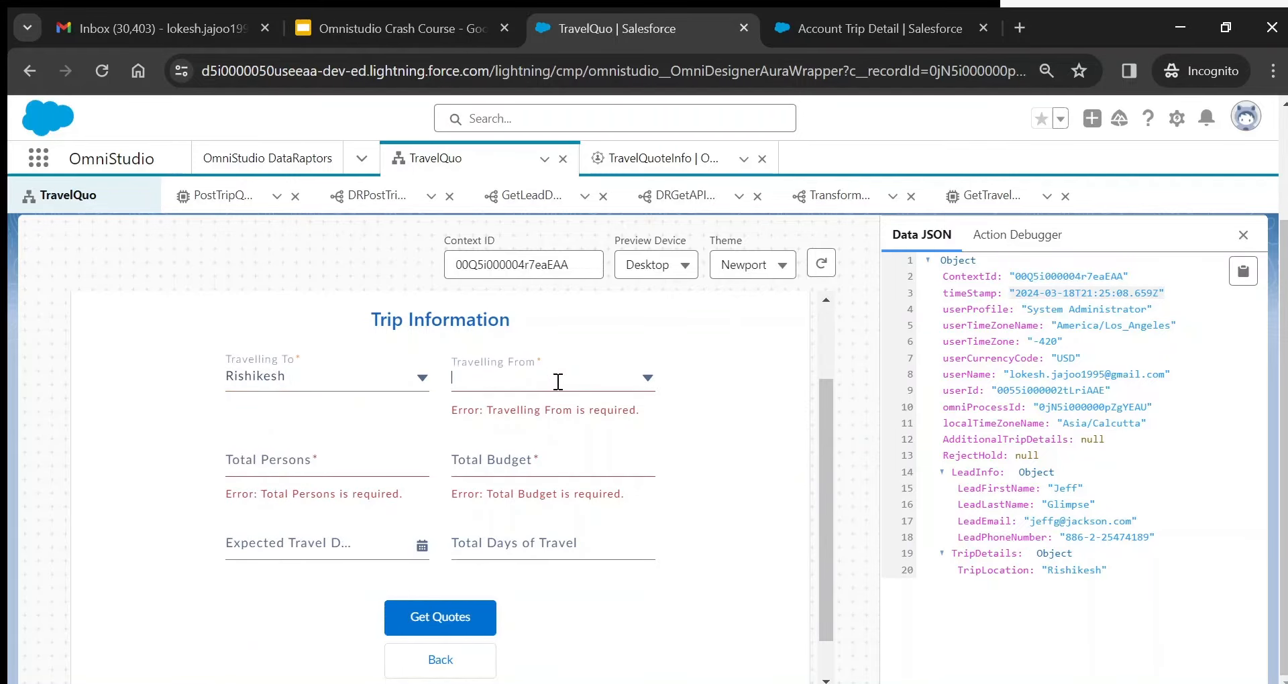
click(523, 448)
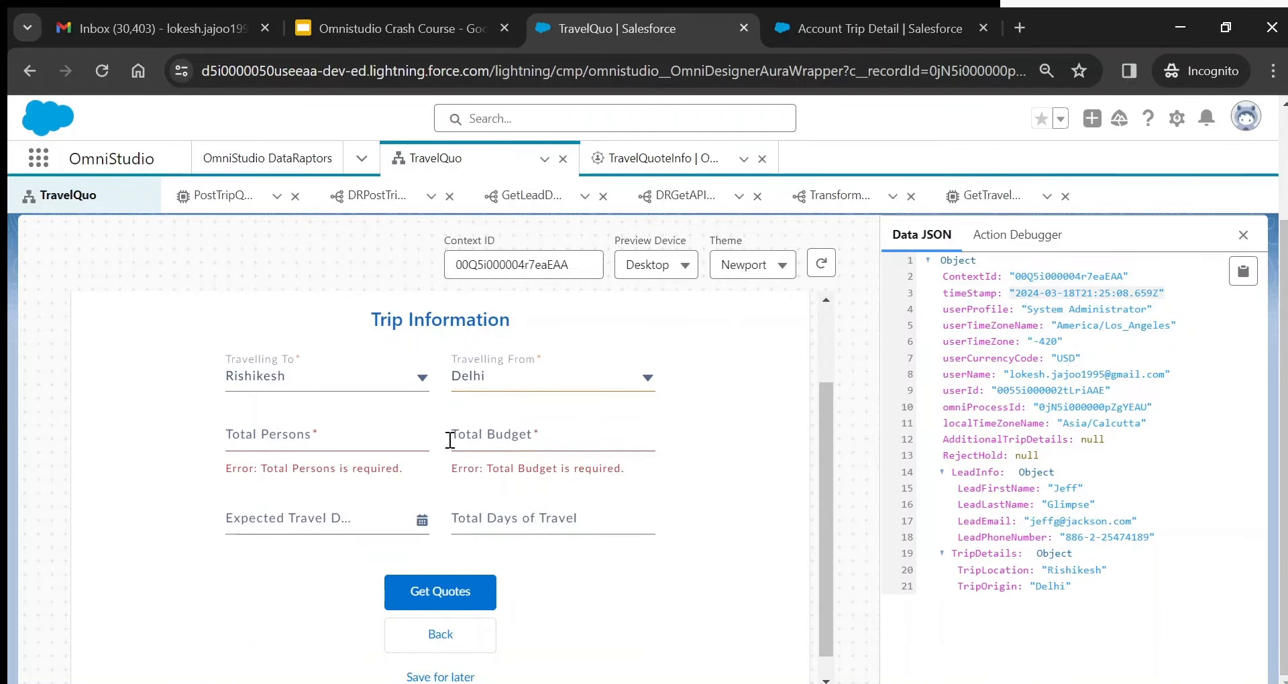
click(314, 450)
text(2)
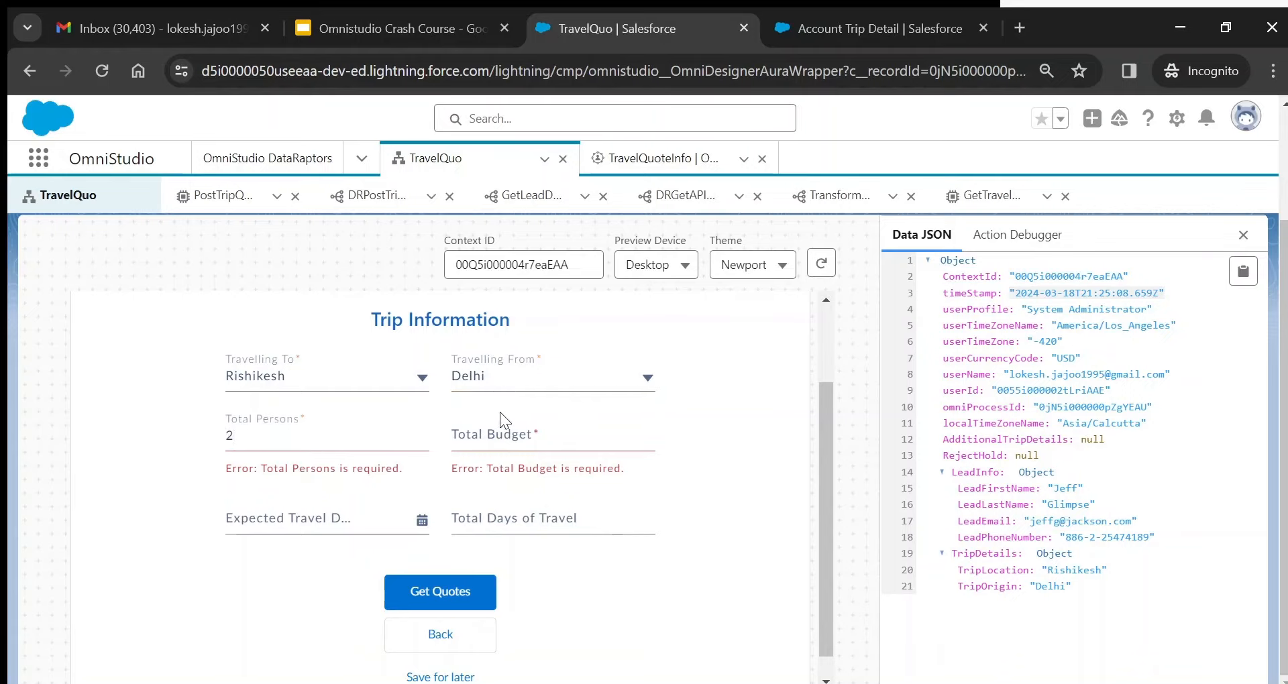
click(553, 432)
text(120000)
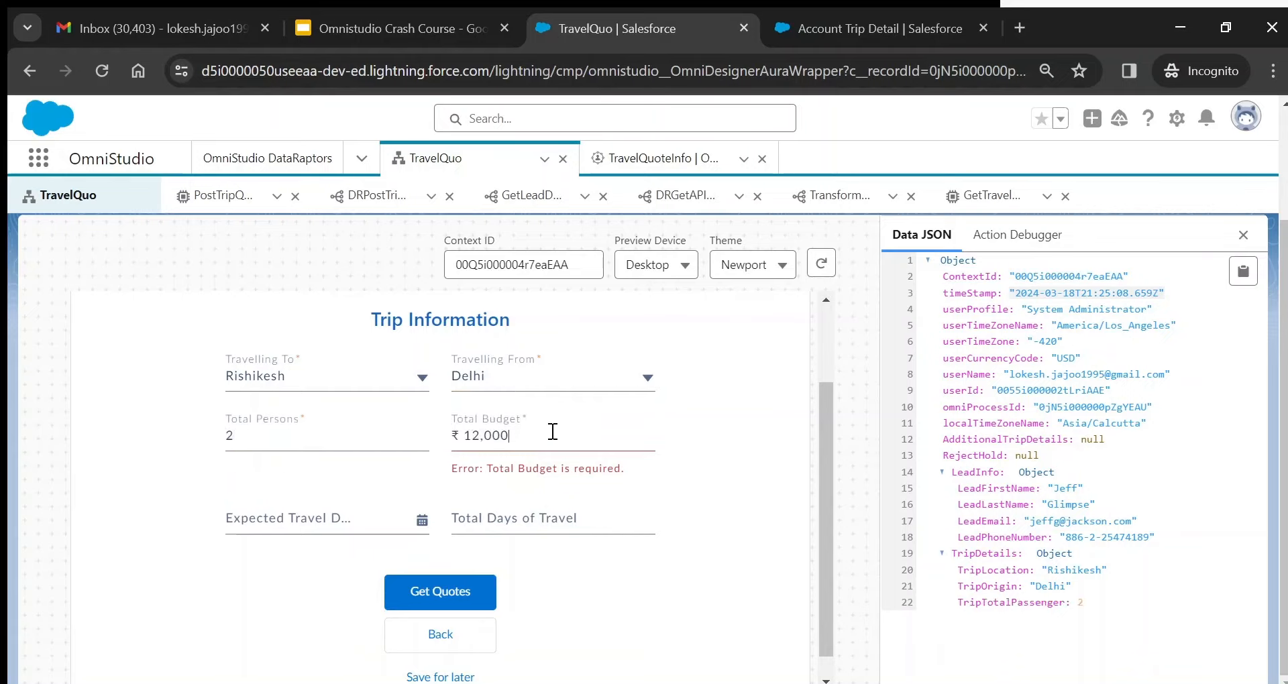
- Set travel date 2024-04-01 and 3 days, then request the trip quotes
click(287, 494)
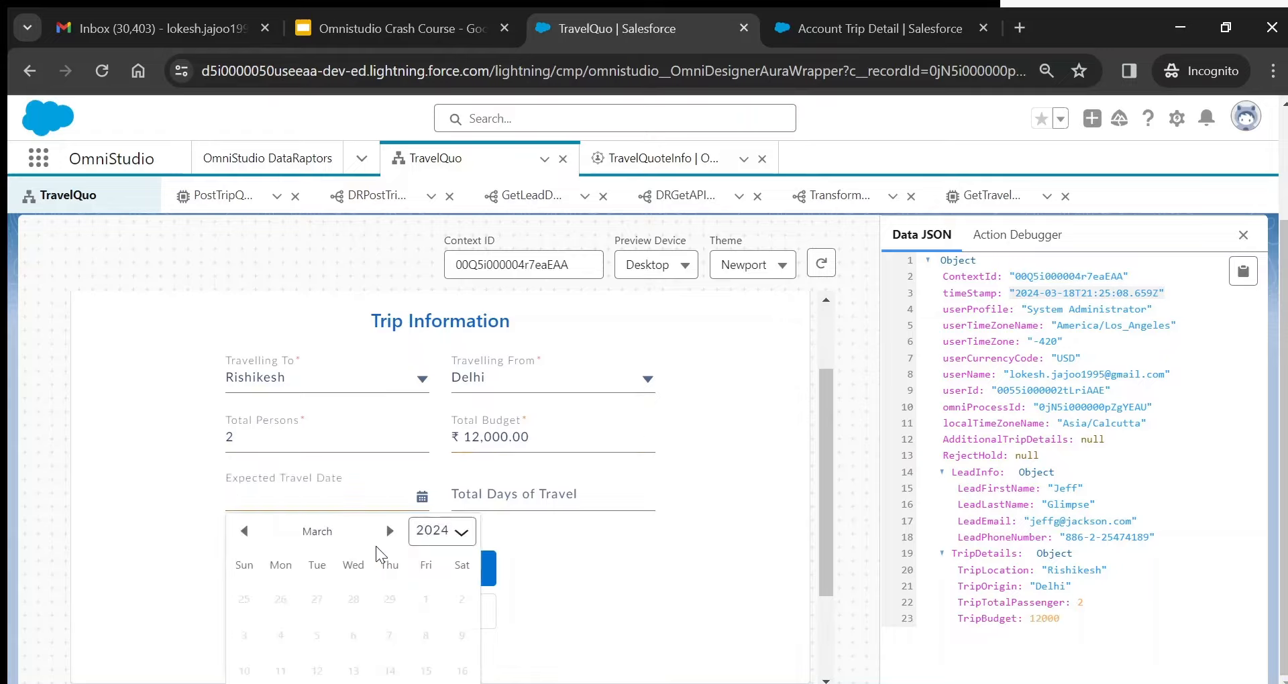
scroll(367, 567, down, 2)
click(389, 436)
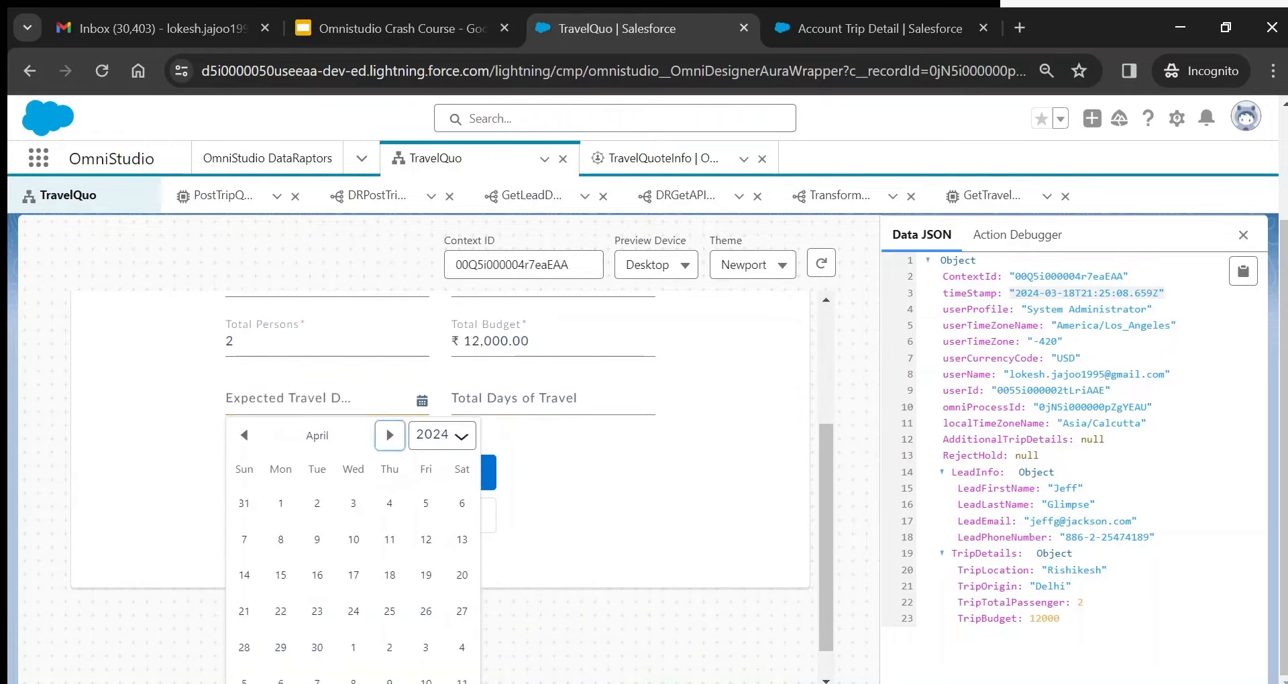
click(280, 503)
click(602, 497)
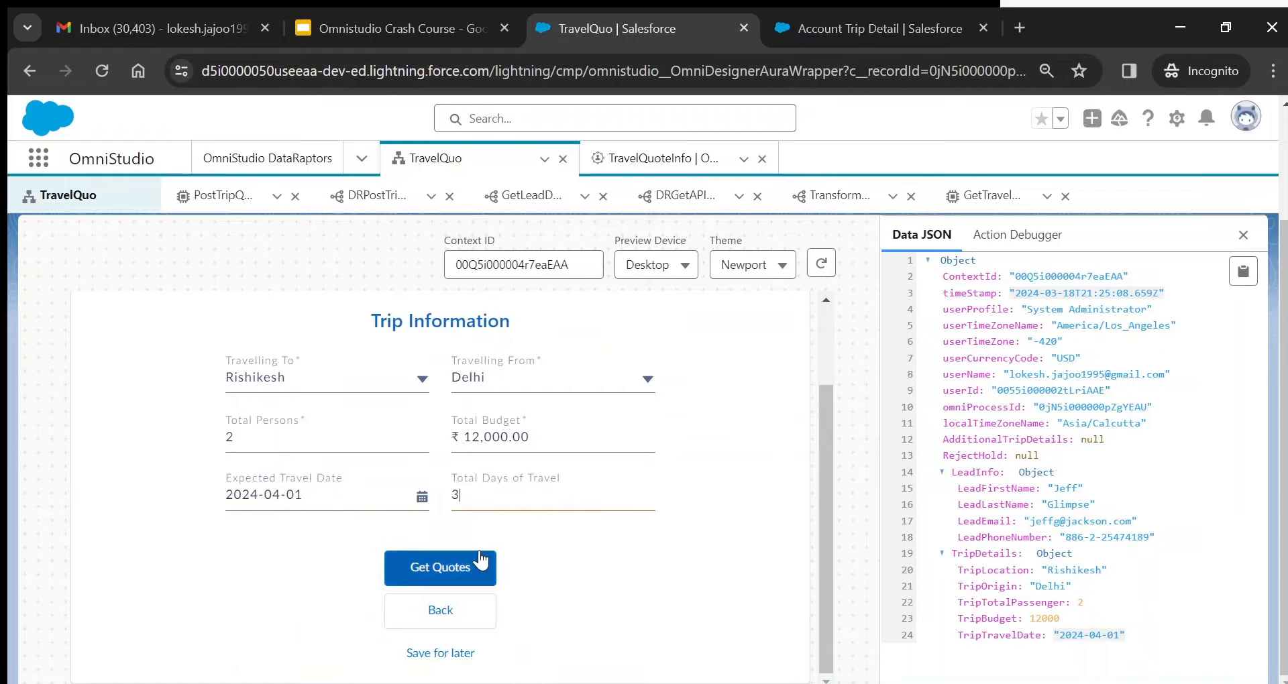
click(450, 572)
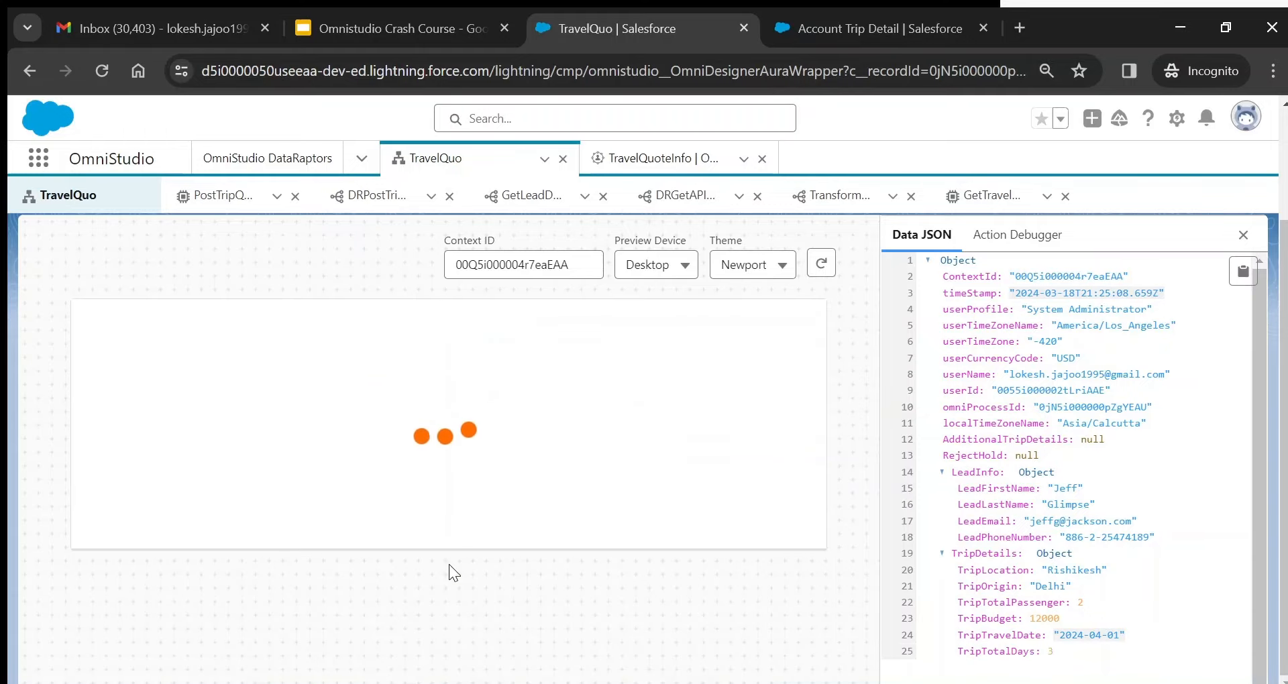
- In the Action Debugger, collapse the Get Lead entry and expand Get Trip Quotes
click(1036, 236)
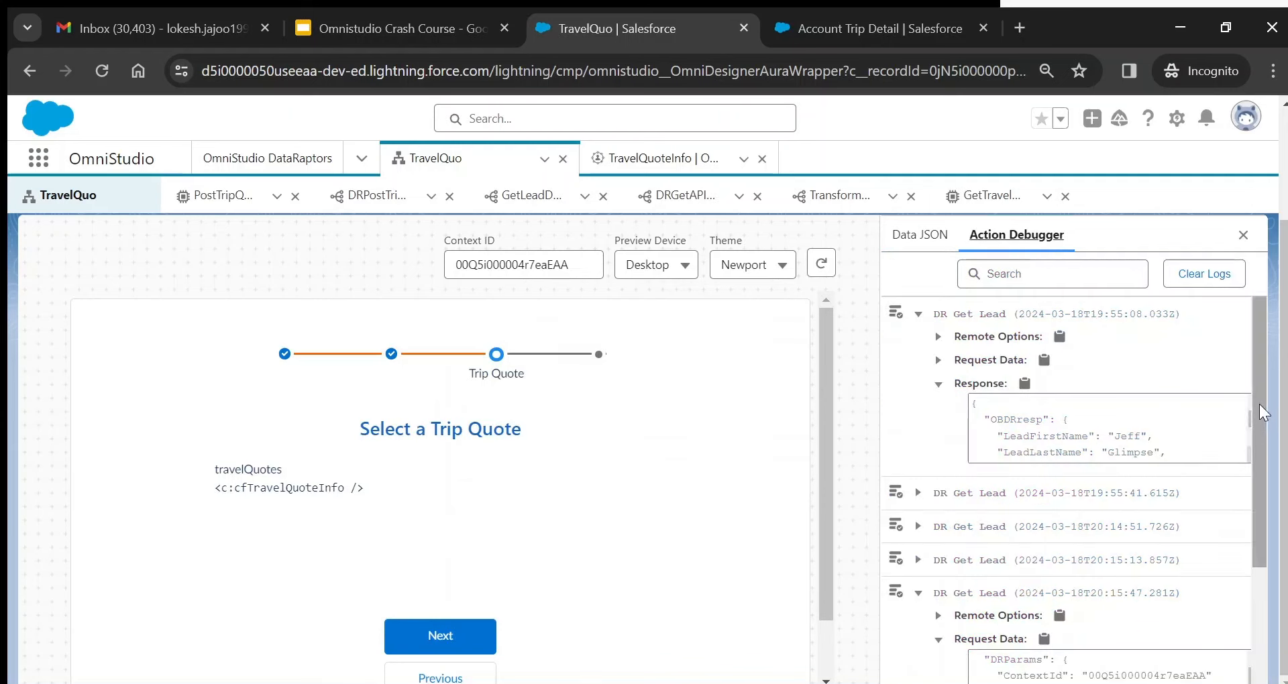
drag(1264, 412, 1264, 516)
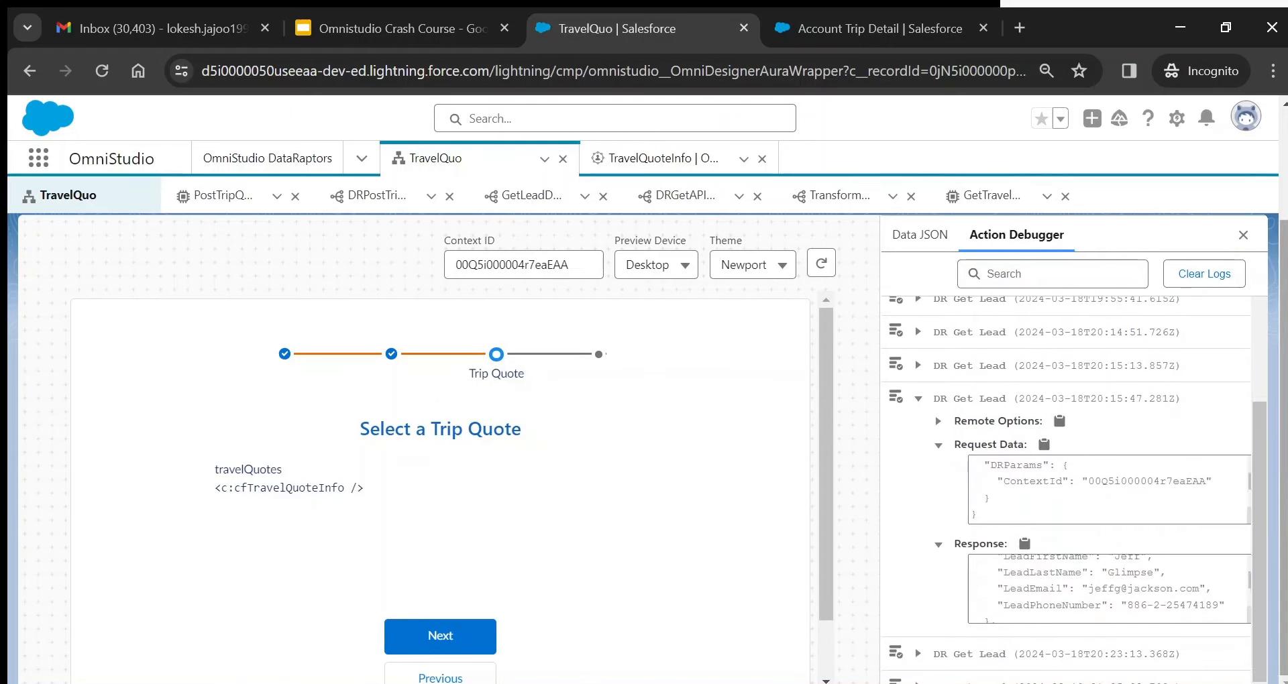
drag(1264, 575, 1264, 606)
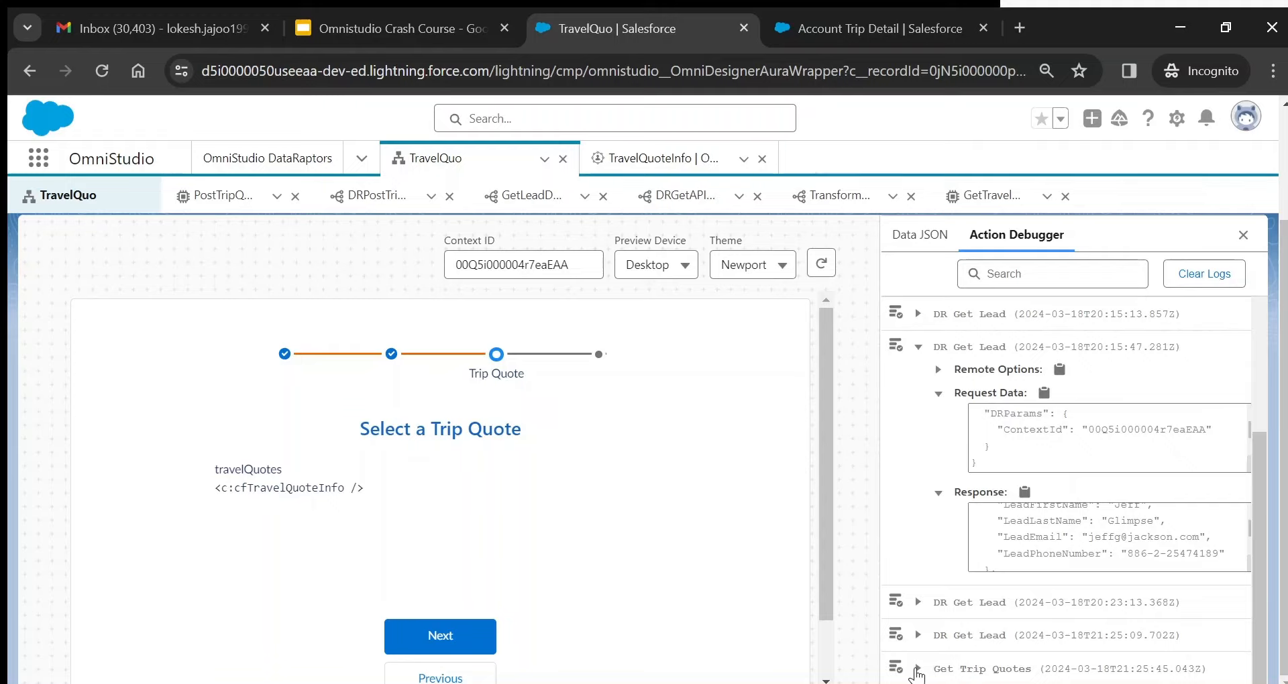
click(917, 669)
click(918, 348)
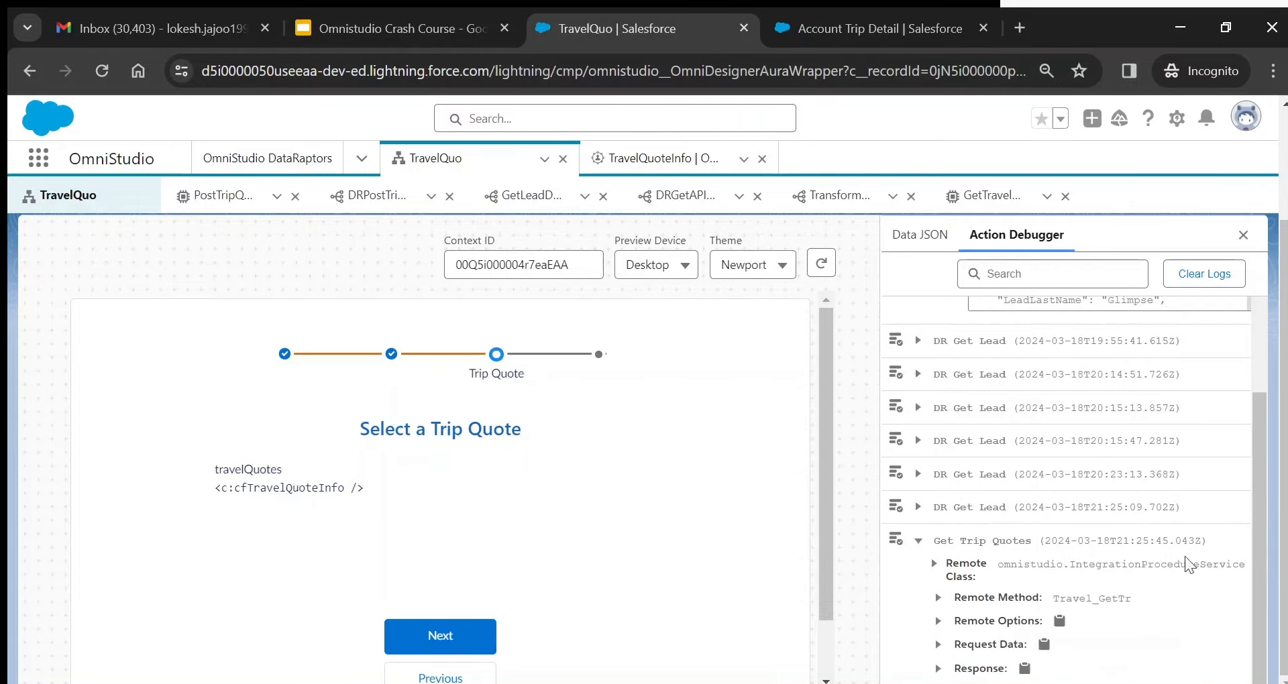
- Review the Request Data sent for the Get Trip Quotes call
click(938, 645)
scroll(939, 644, down, 1)
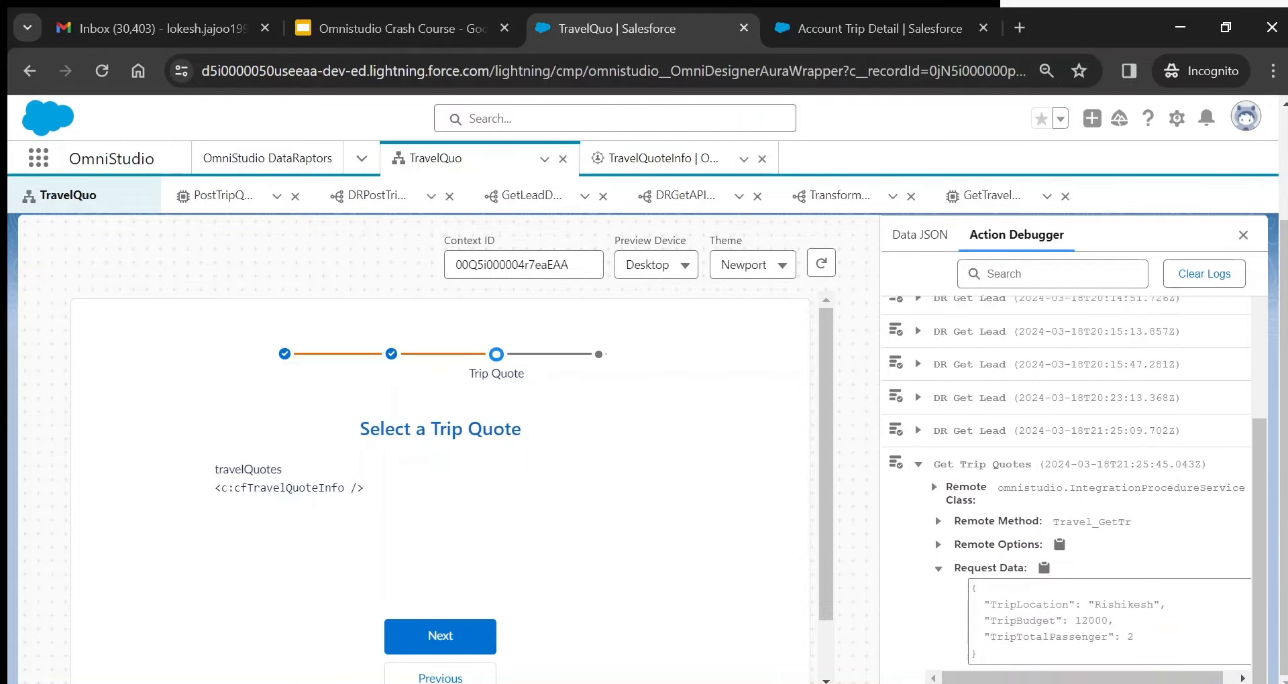
scroll(1073, 490, down, 1)
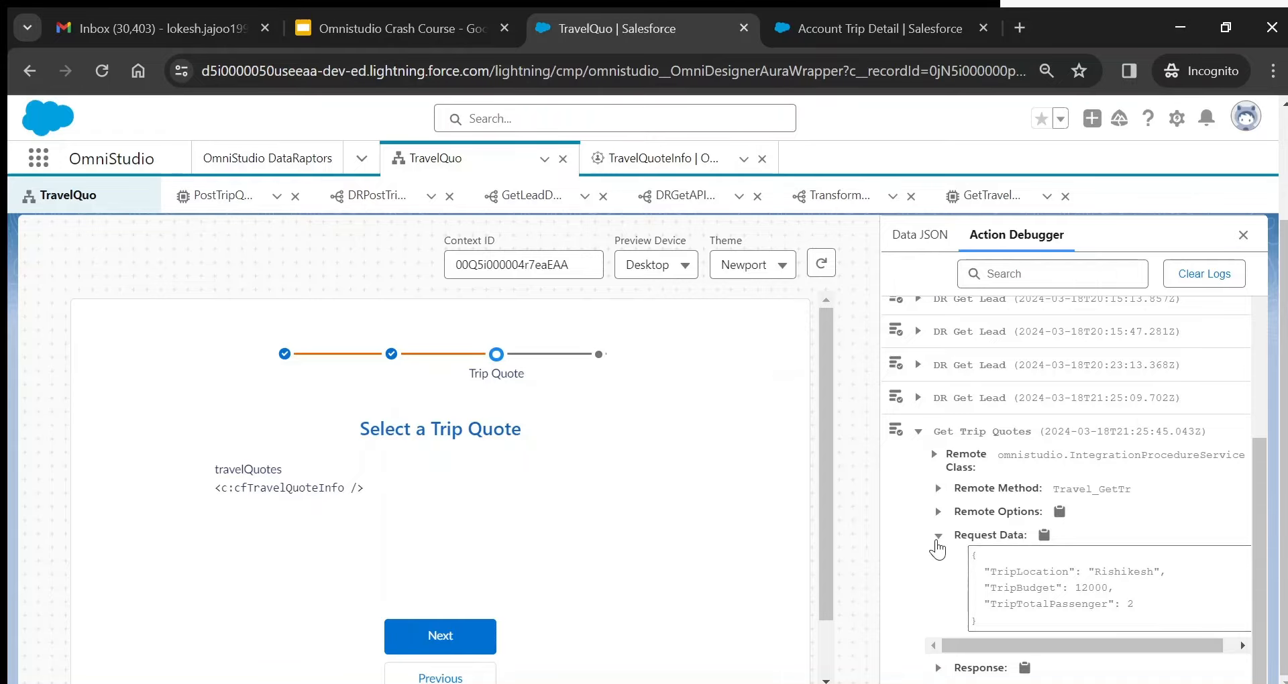
click(938, 544)
- Scroll through the Response section listing the returned tripQuotes
click(938, 669)
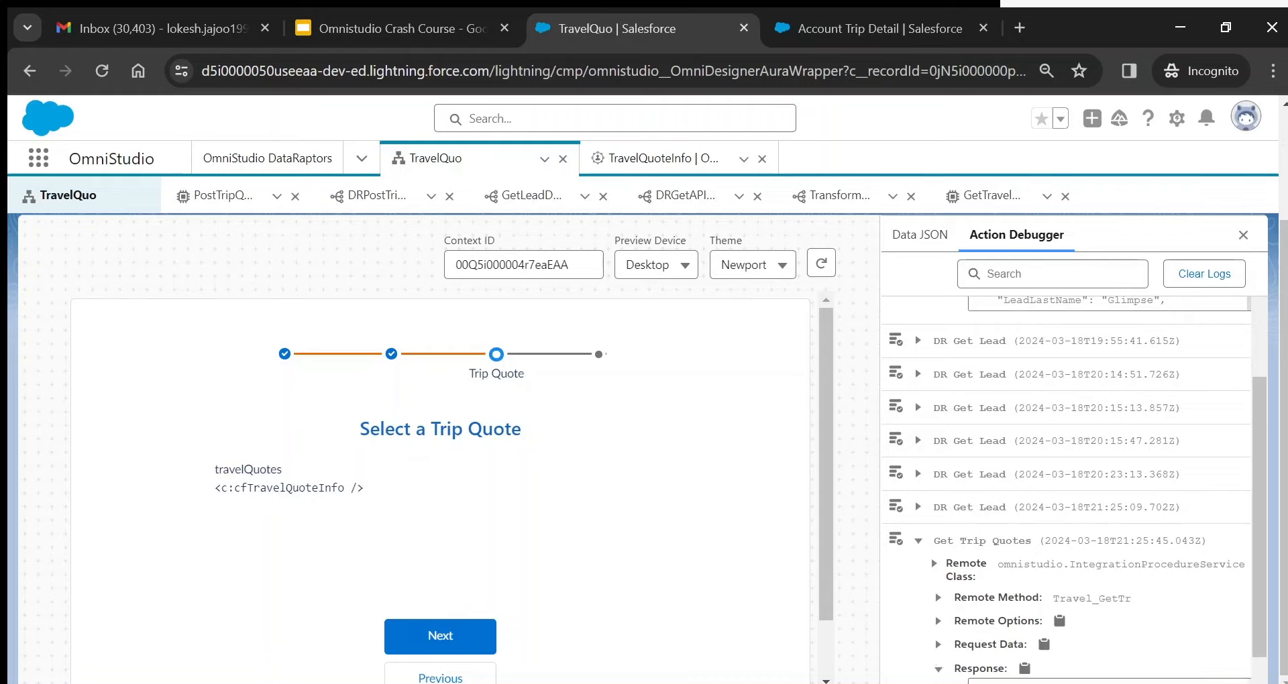
scroll(939, 664, down, 2)
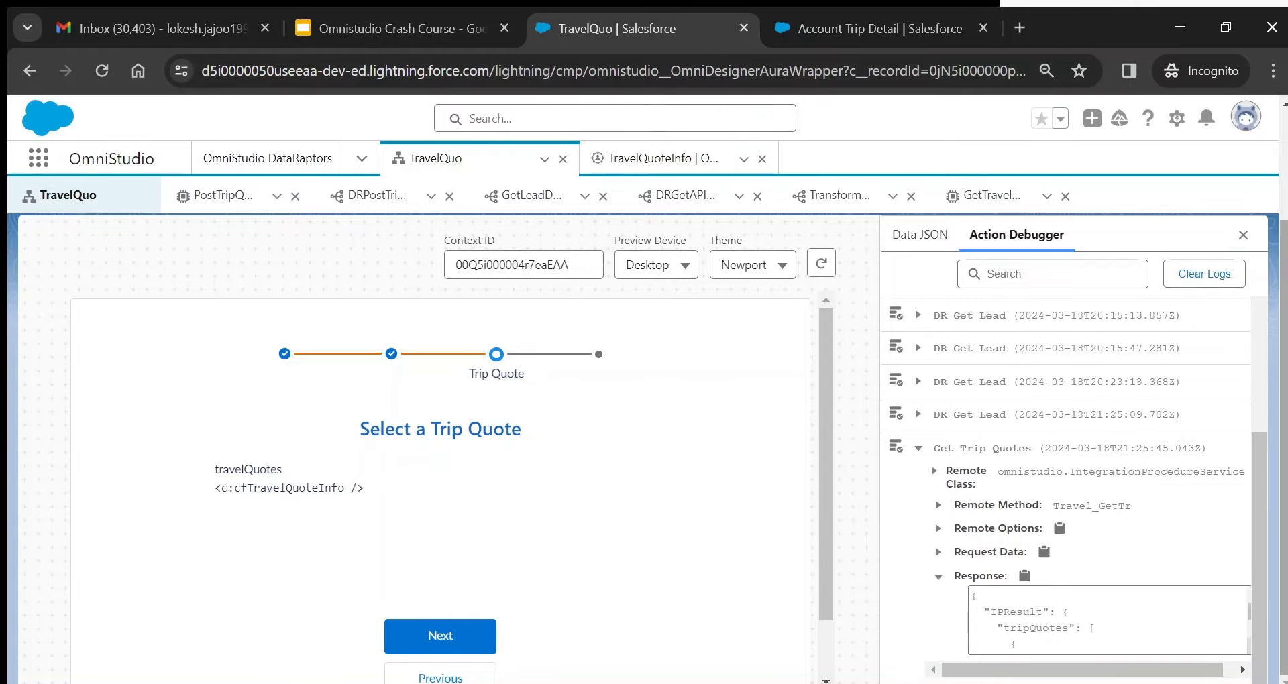
scroll(1107, 620, down, 1)
scroll(1107, 621, down, 3)
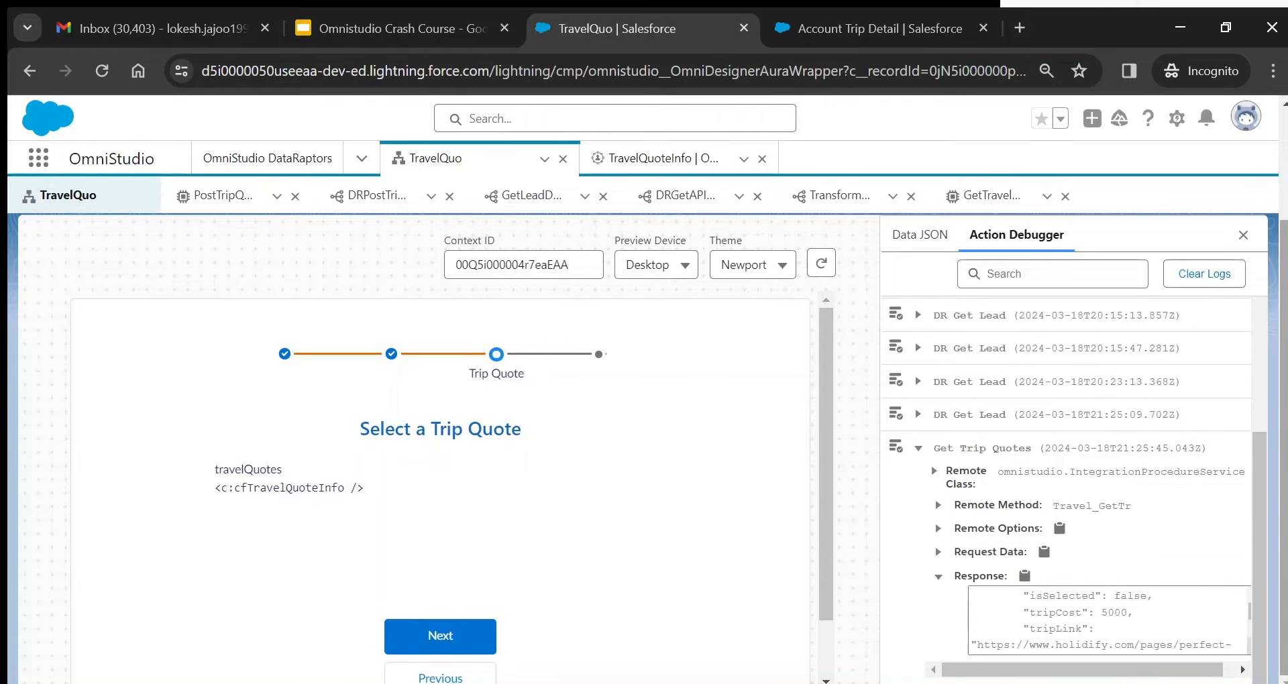
scroll(1107, 621, up, 5)
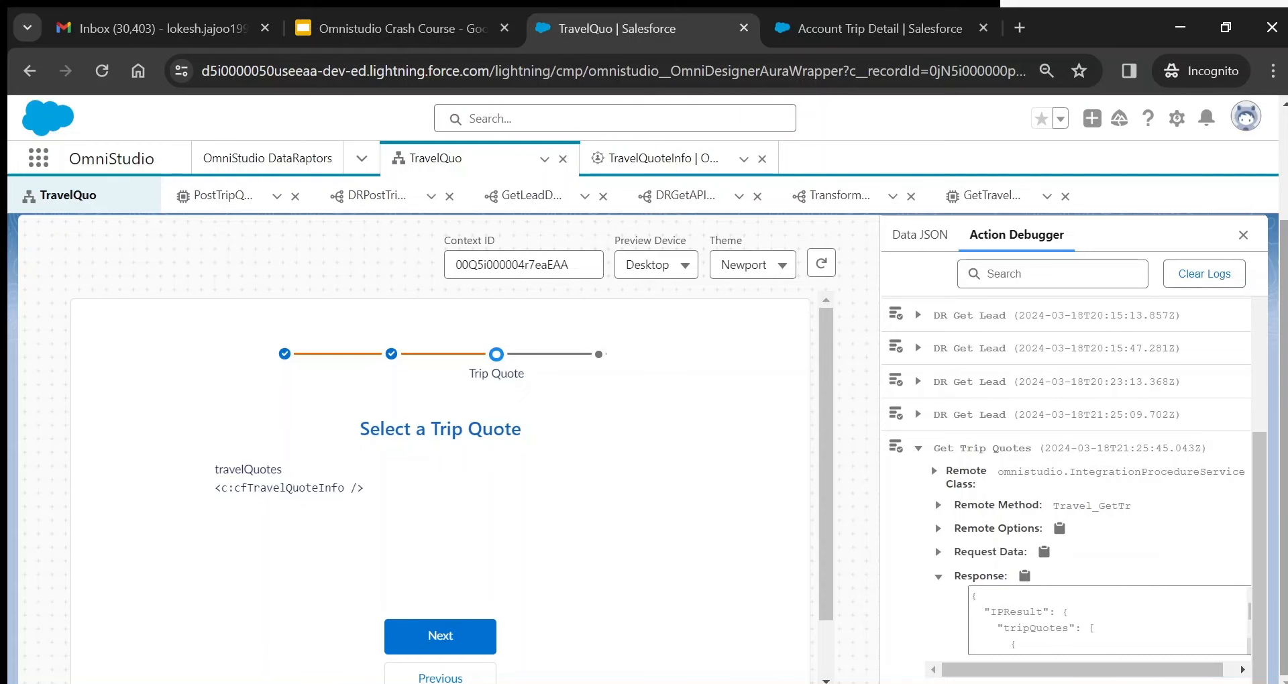
scroll(644, 443, up, 2)
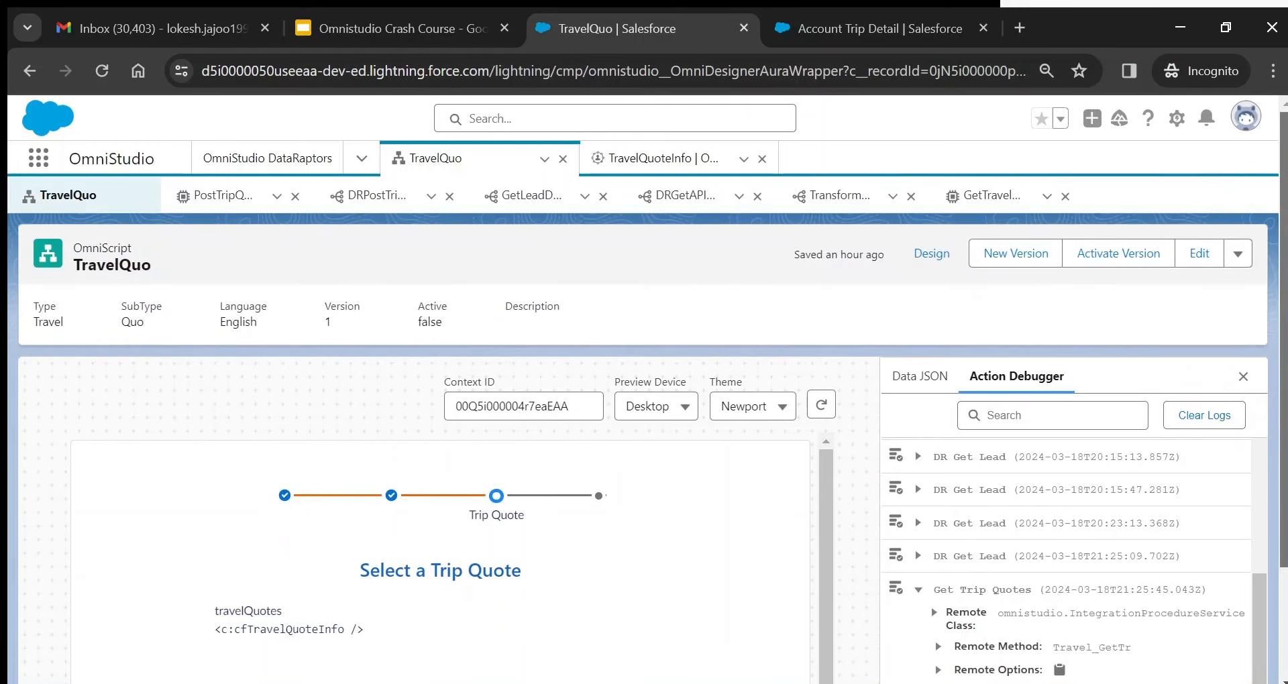
- Return to the TravelQuo designer and scroll to the IPGetTripQuotes action and TripQuotesInfo step
click(915, 262)
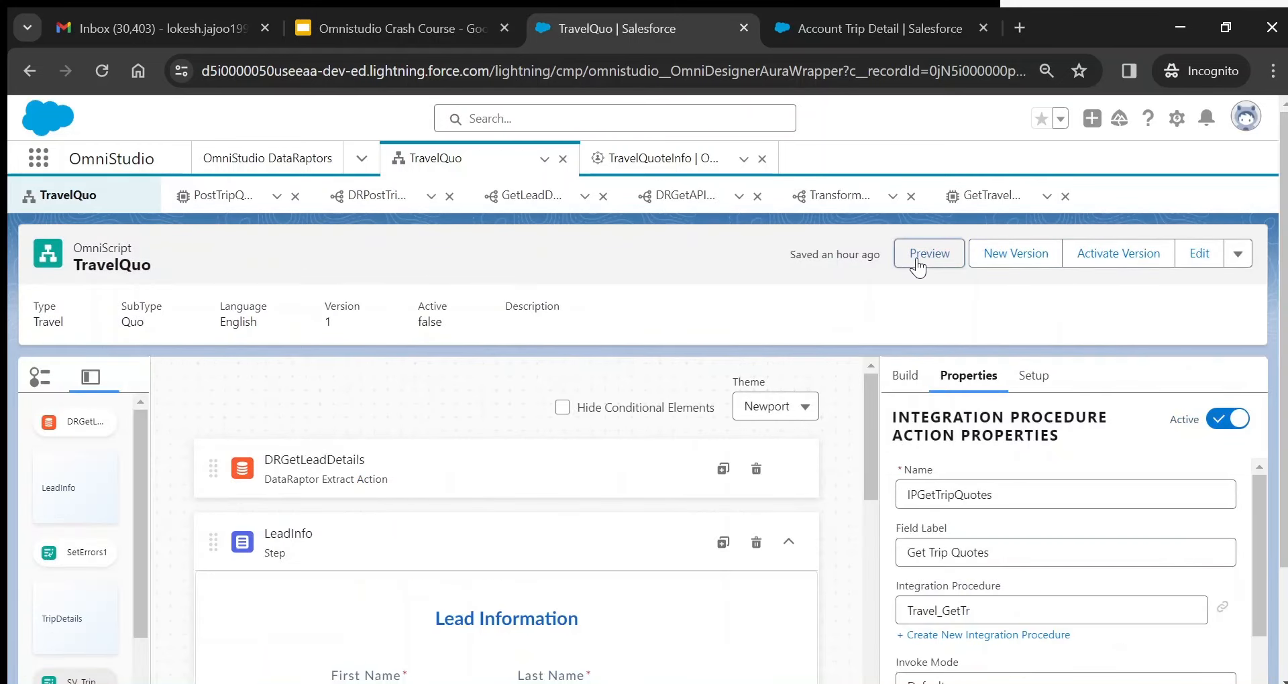
drag(867, 420, 888, 638)
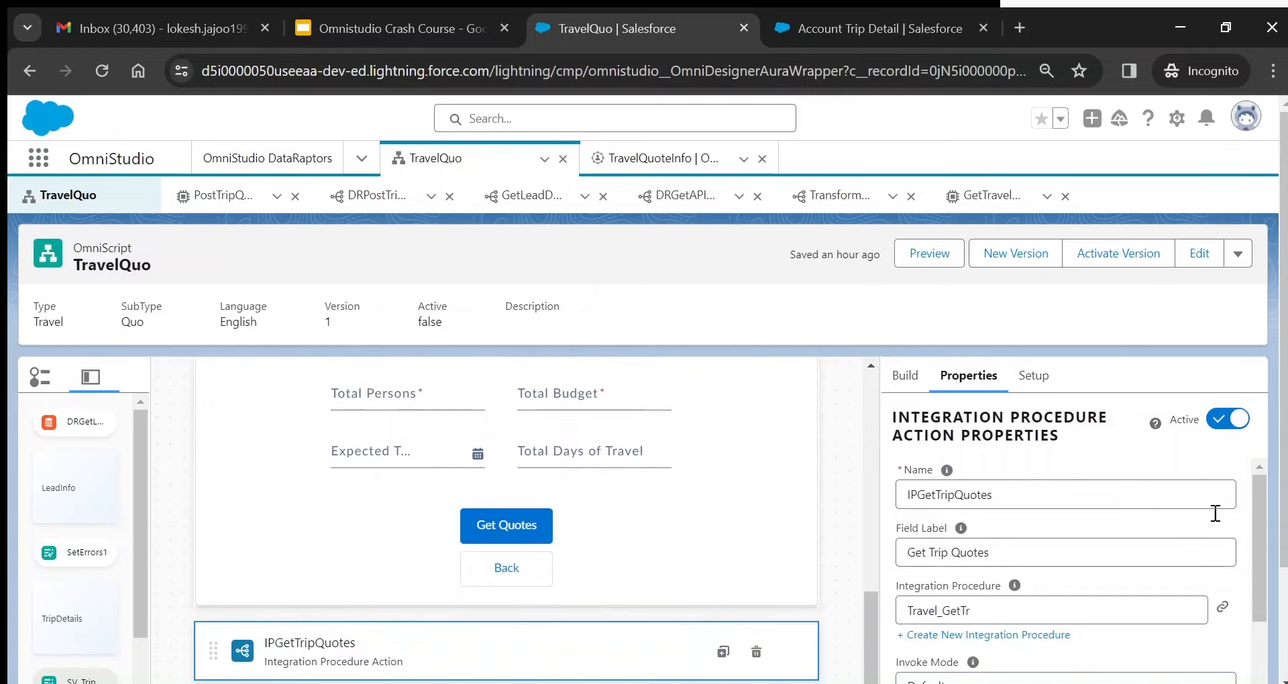
drag(1285, 449, 1283, 513)
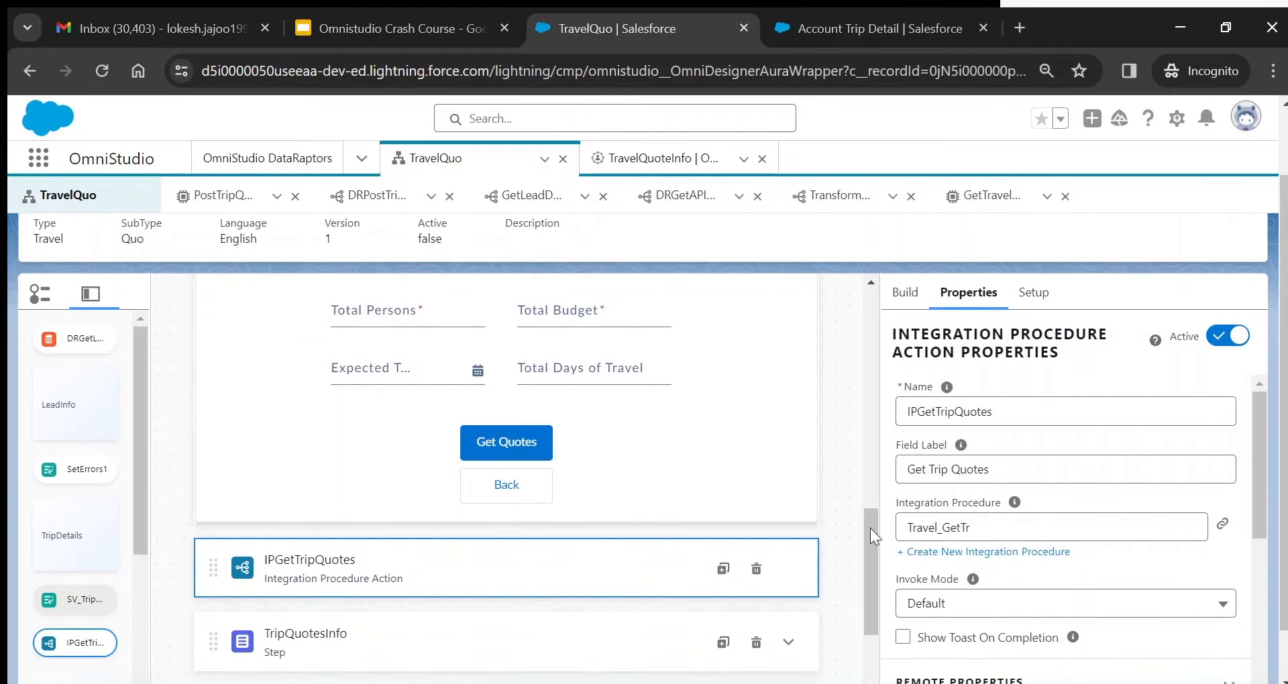
drag(874, 529, 868, 578)
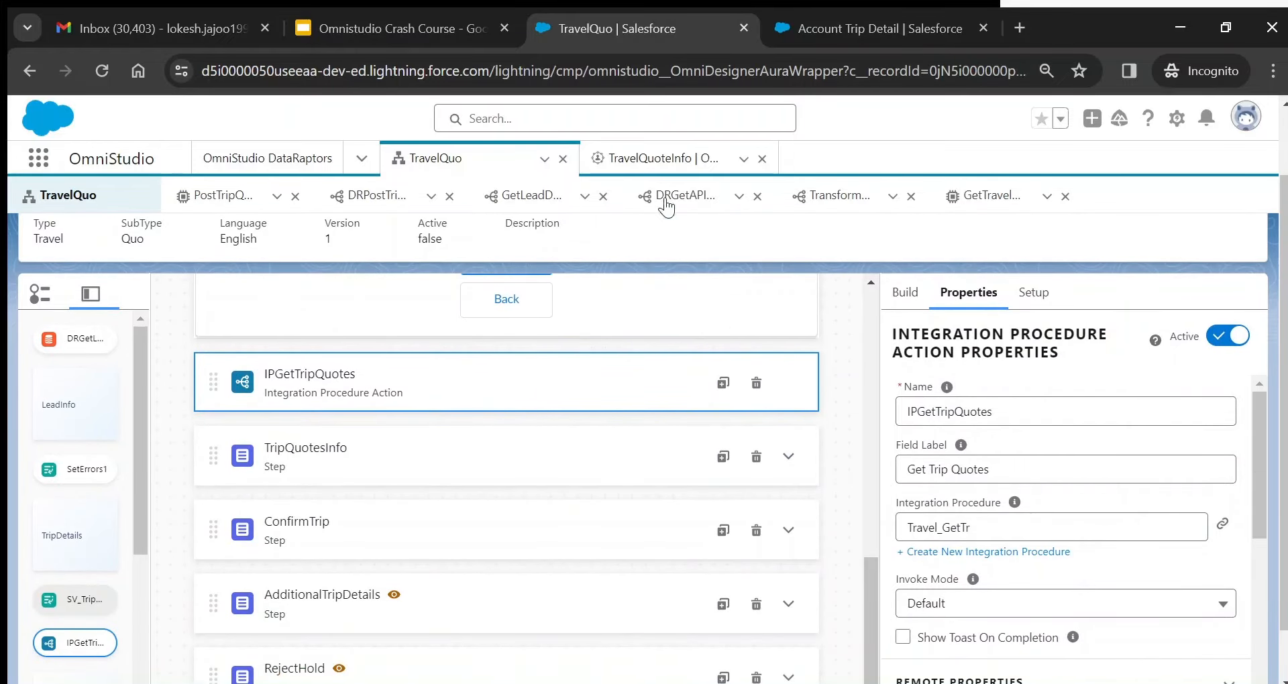
click(636, 164)
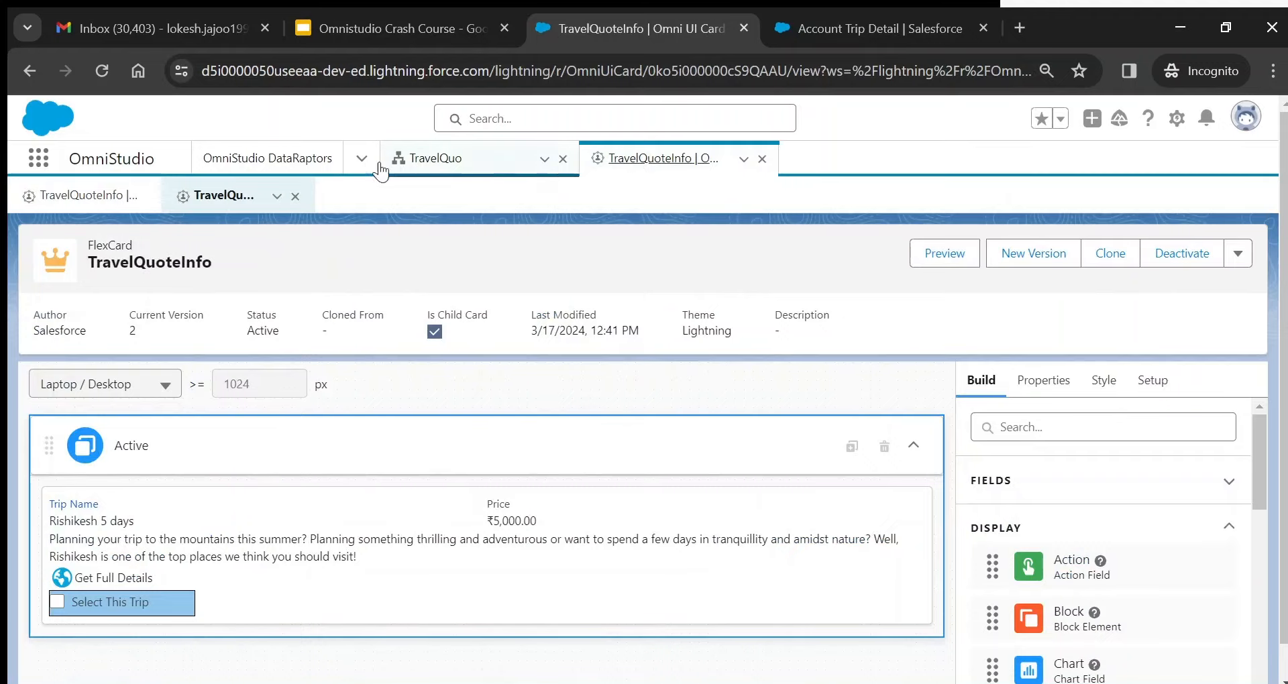
double_click(132, 261)
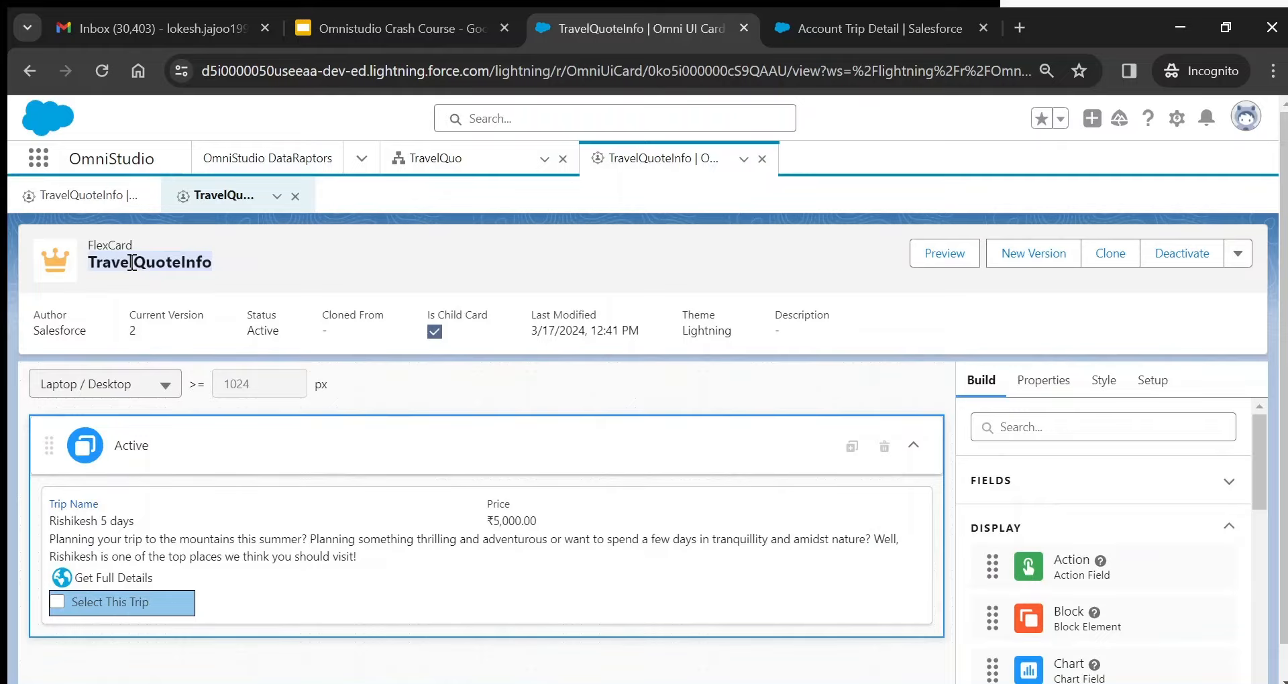
double_click(61, 332)
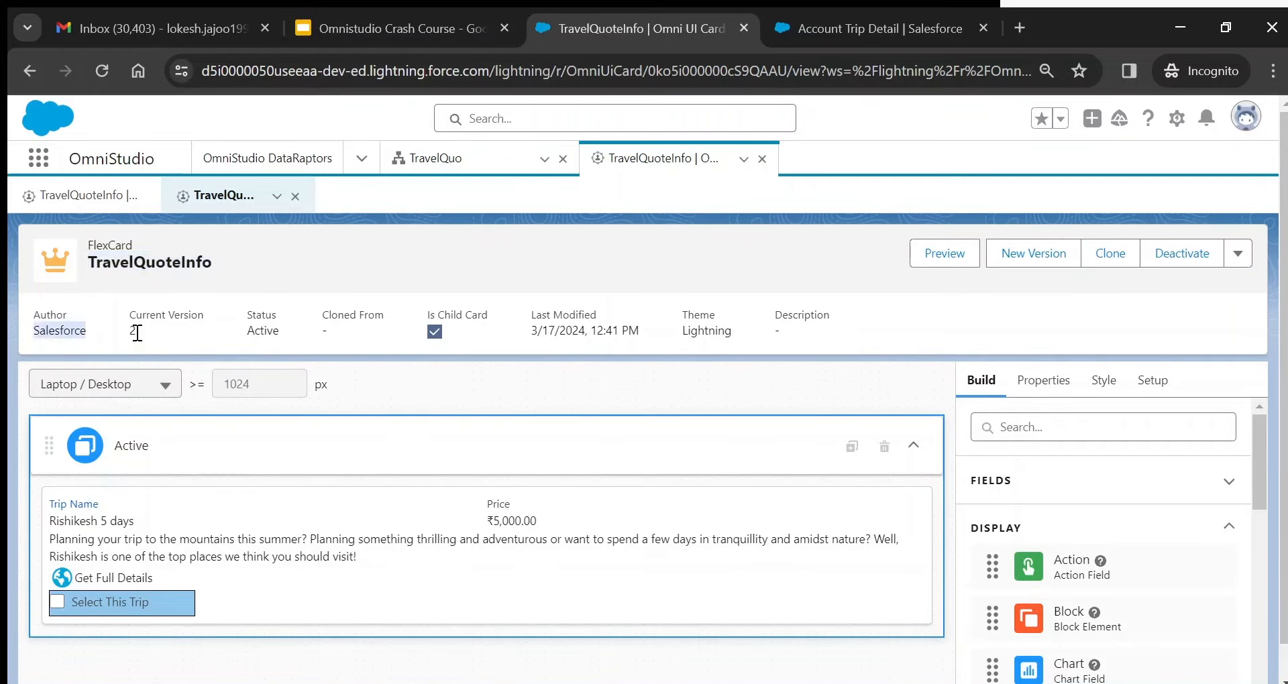
drag(140, 328, 129, 335)
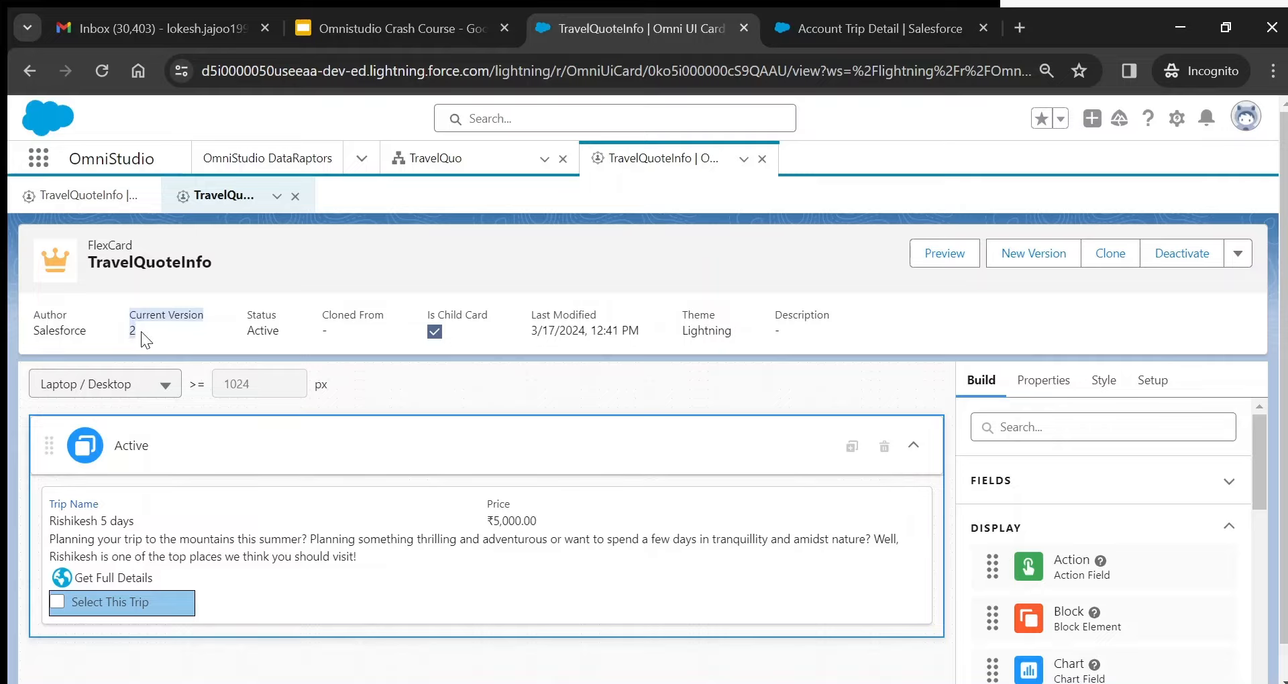
click(141, 332)
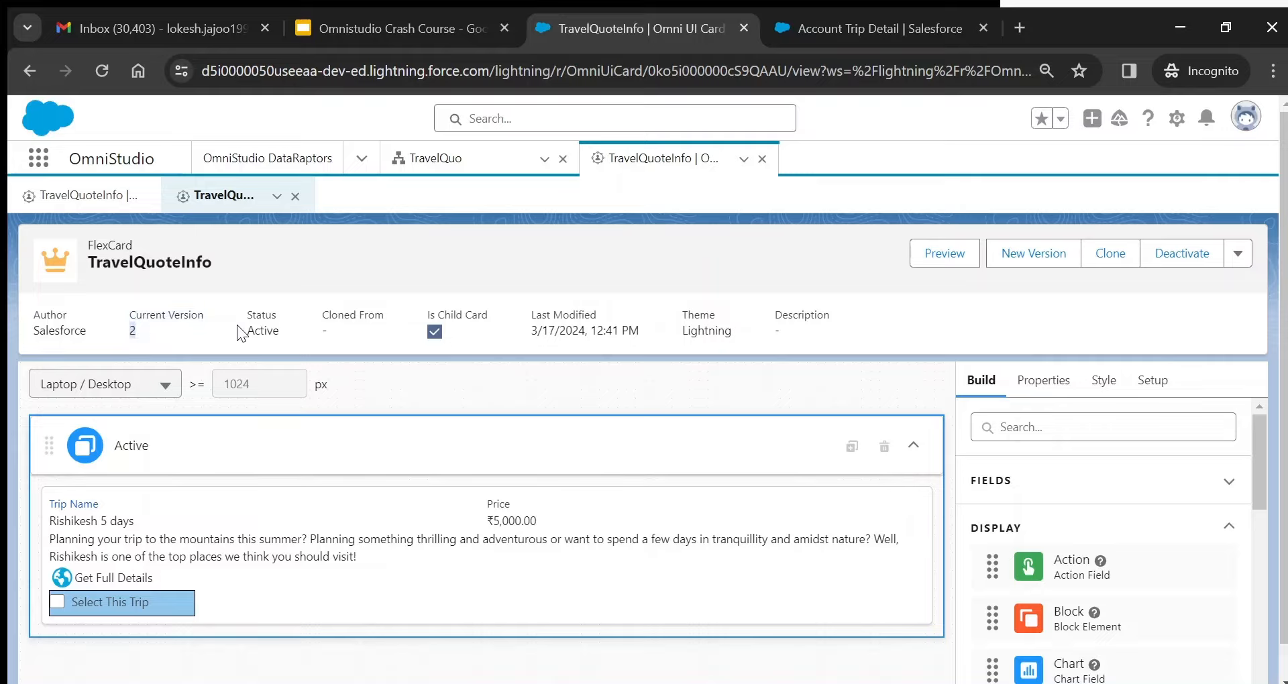
double_click(254, 327)
- Preview TravelQuo again and scroll through the logged Get Trip Quotes response
click(456, 161)
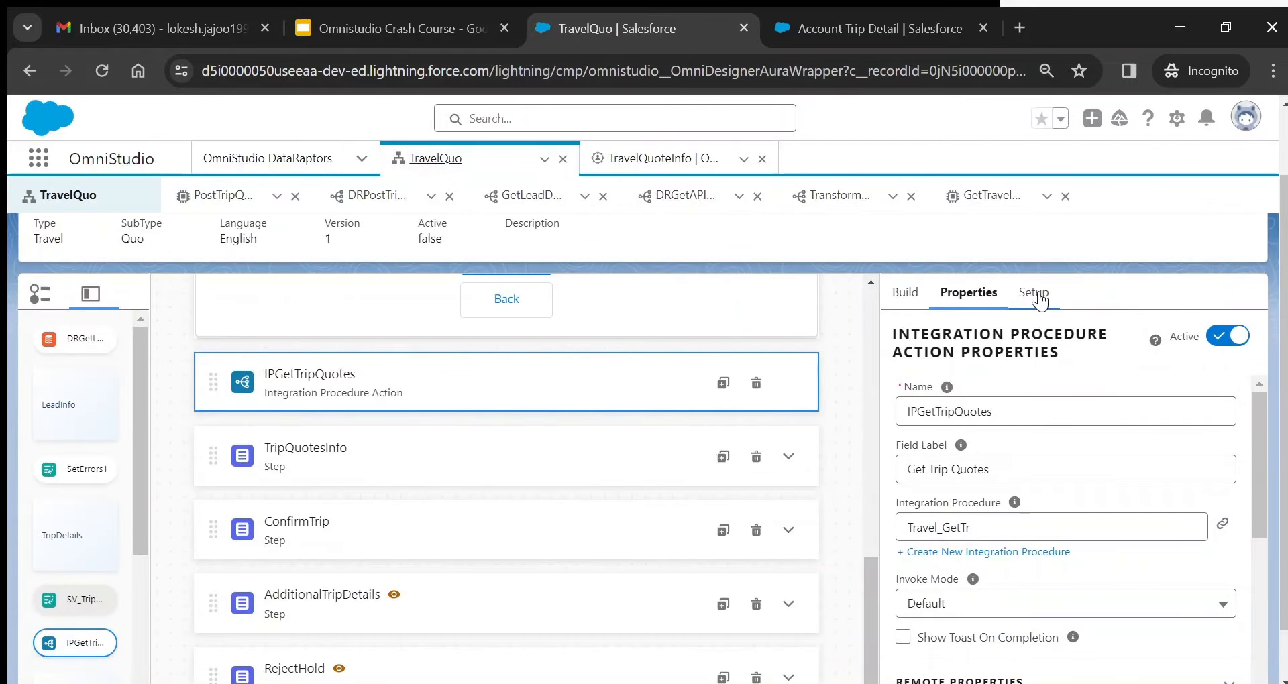
scroll(1279, 252, up, 1)
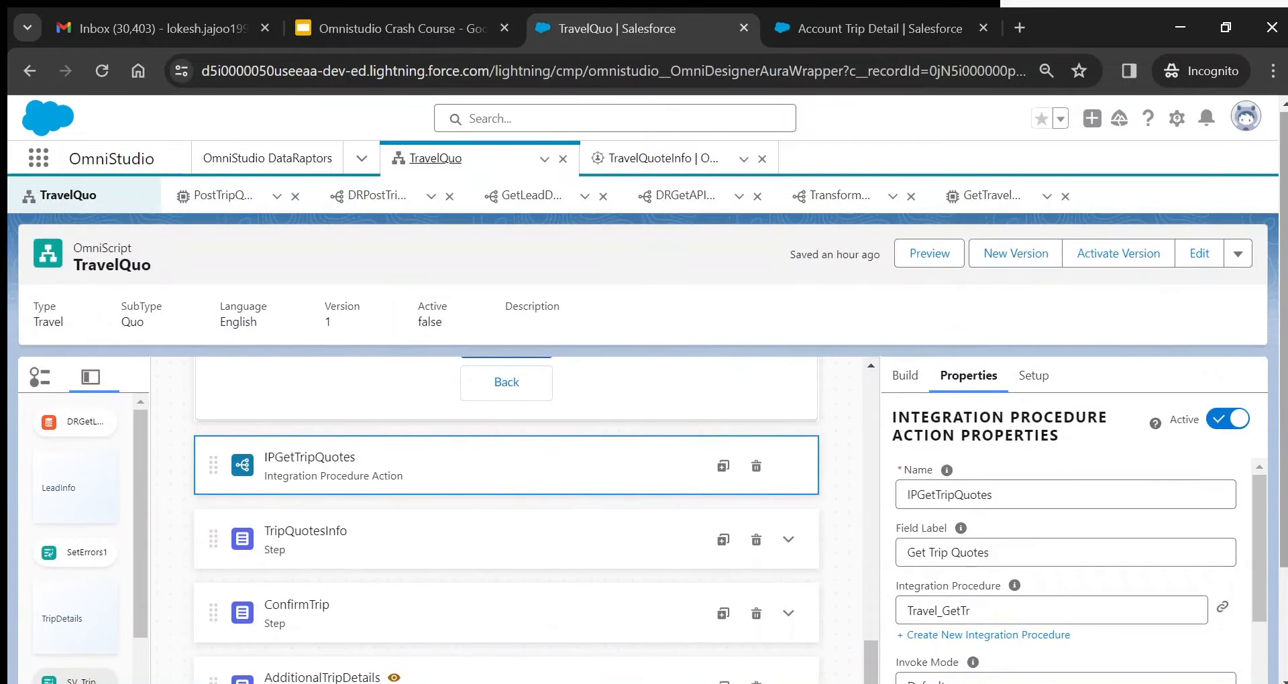
click(942, 254)
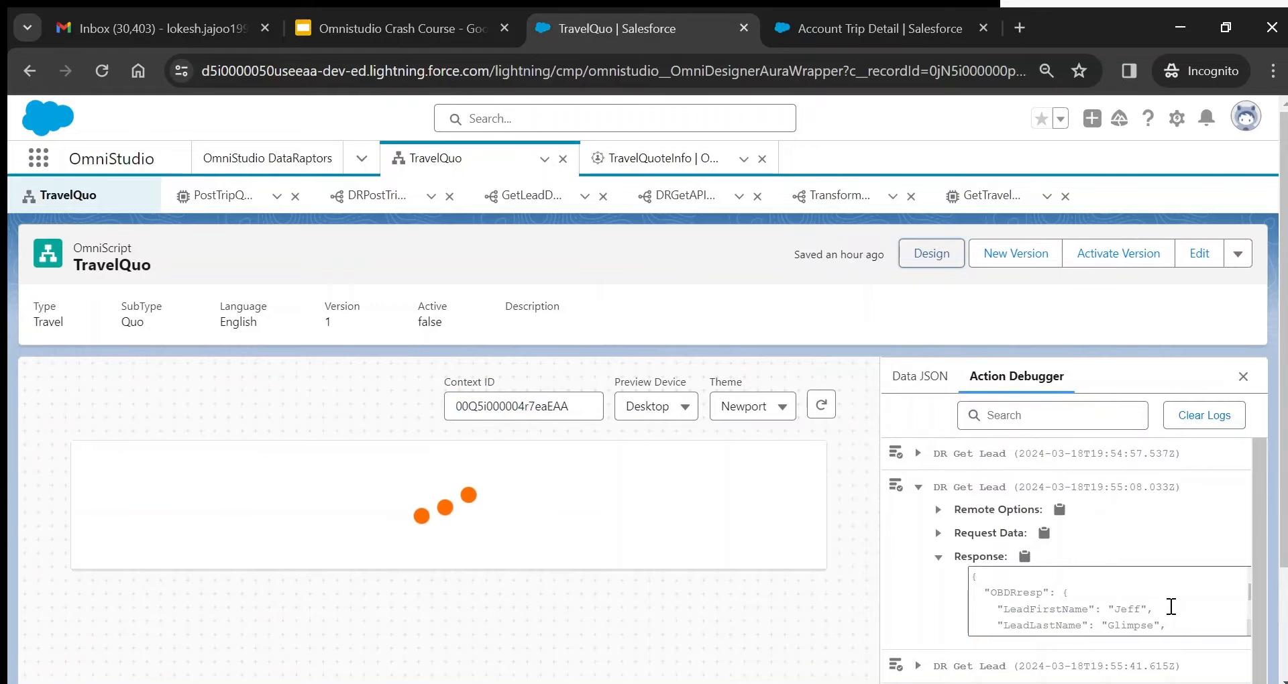
scroll(1170, 607, down, 10)
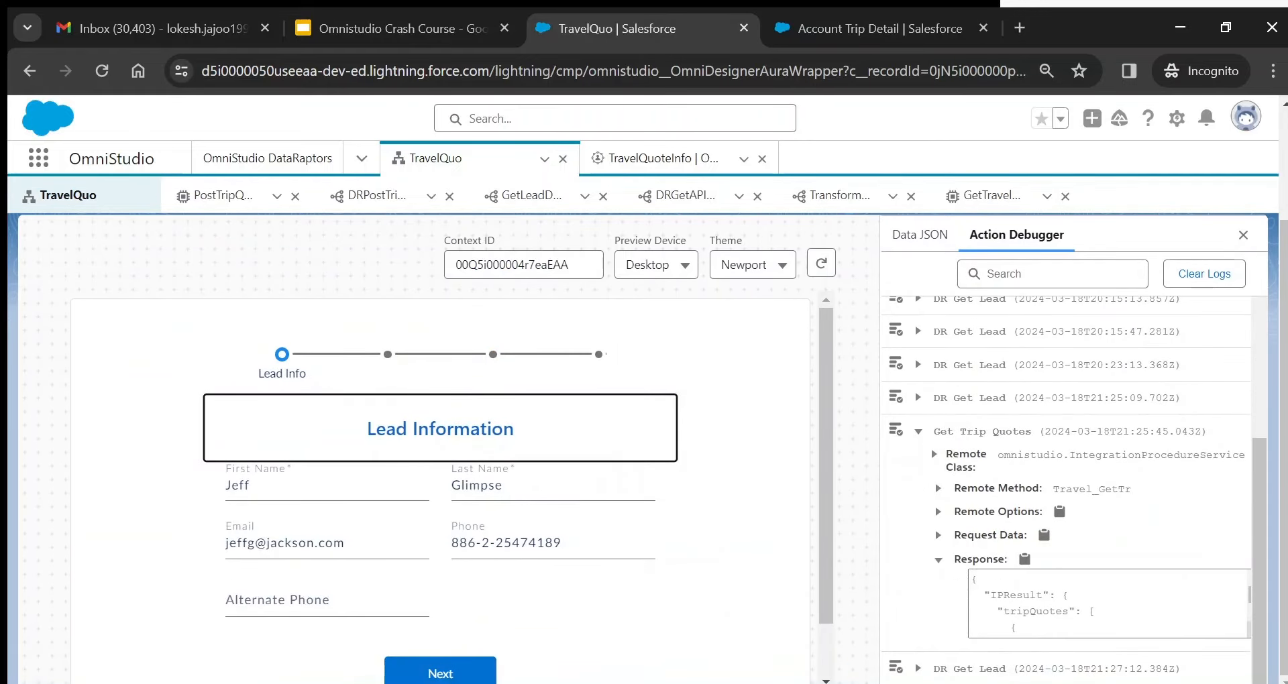
scroll(1108, 604, down, 5)
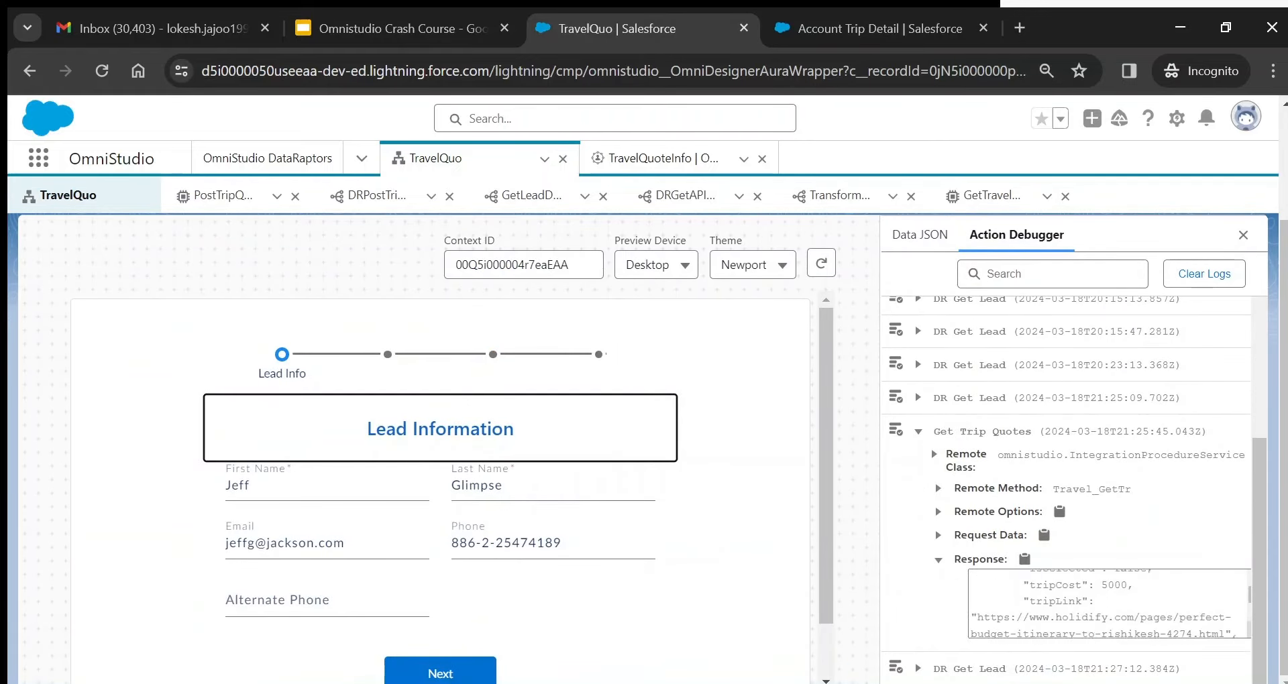
scroll(1108, 604, down, 5)
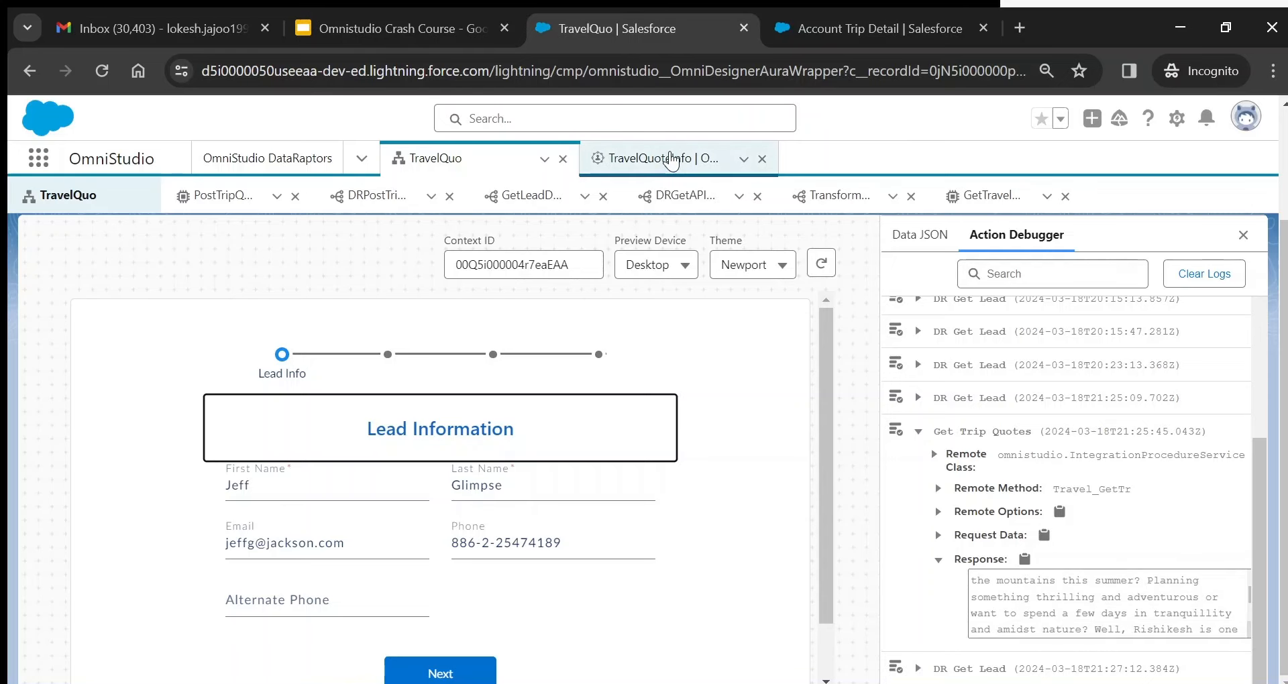
- Open TravelQuoteInfo's Setup and enlarge the Custom JSON box to review its text
click(671, 159)
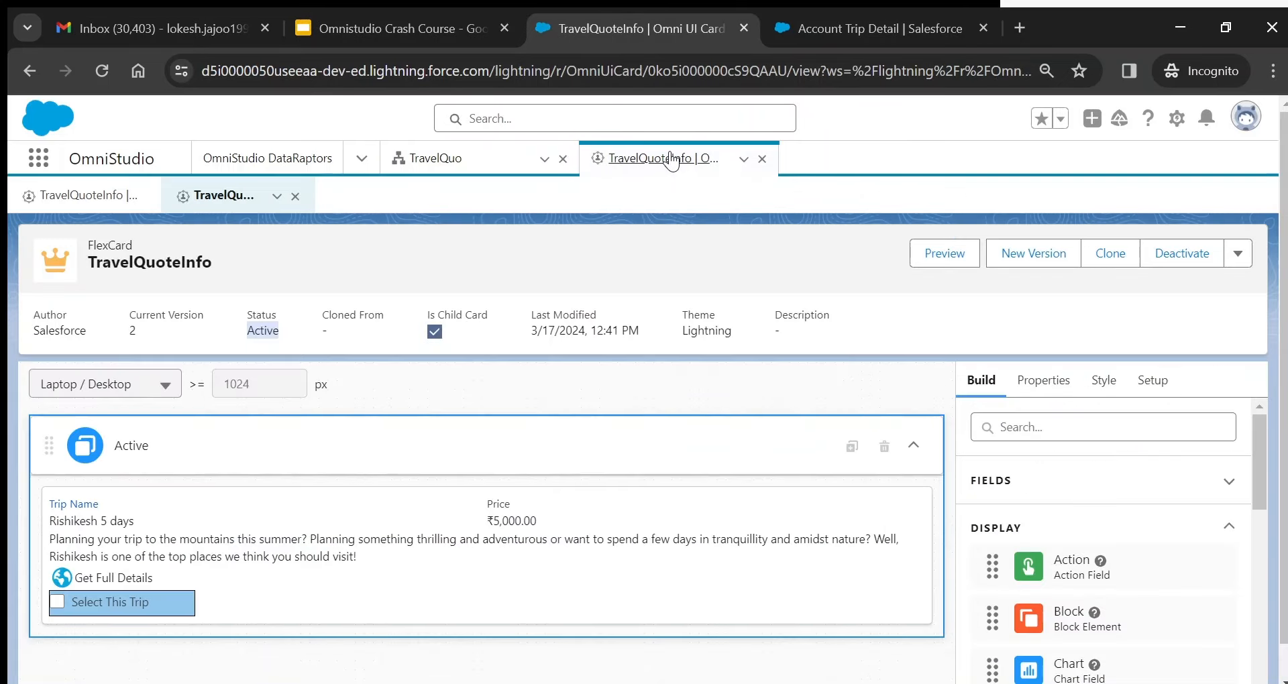
click(1155, 381)
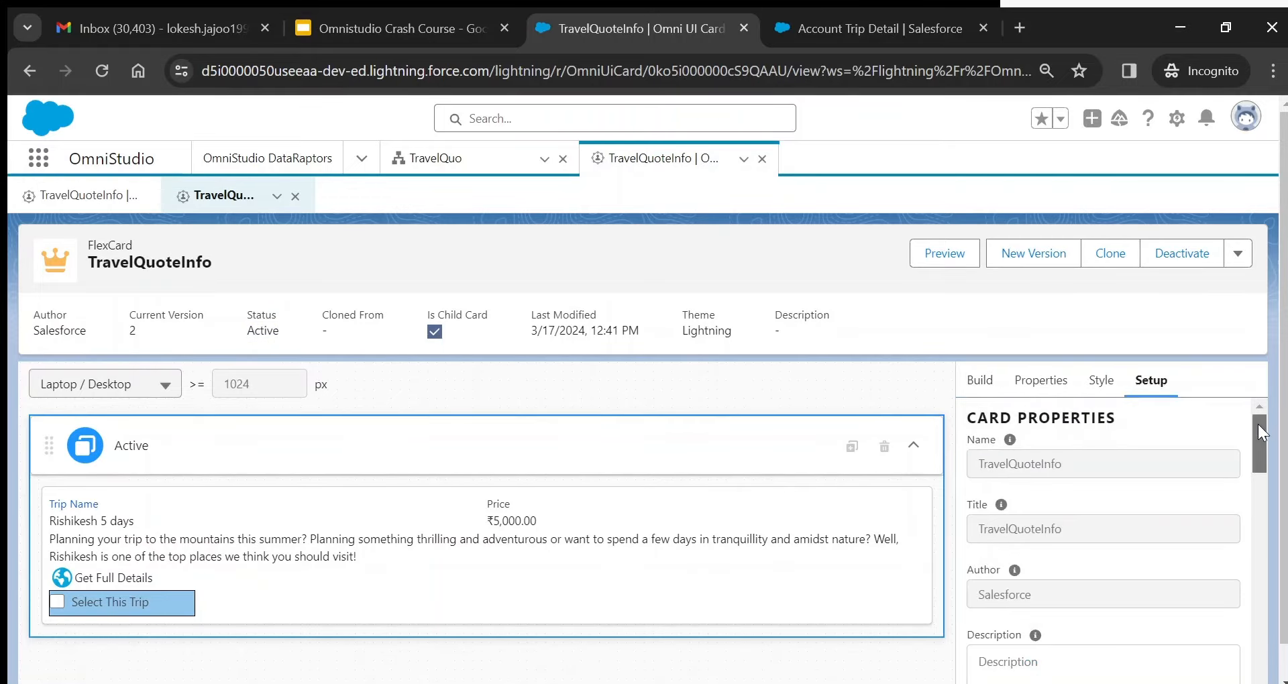
drag(1258, 424, 1254, 592)
mouse_move(1061, 528)
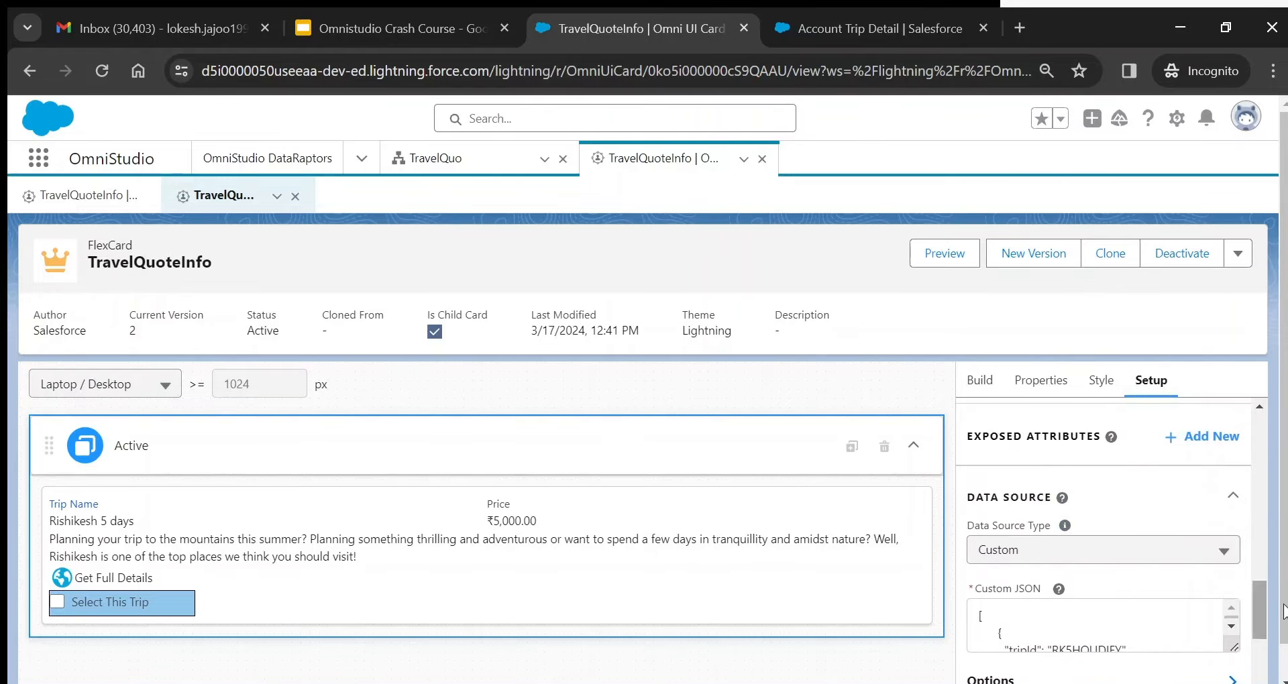
drag(1256, 594, 1258, 613)
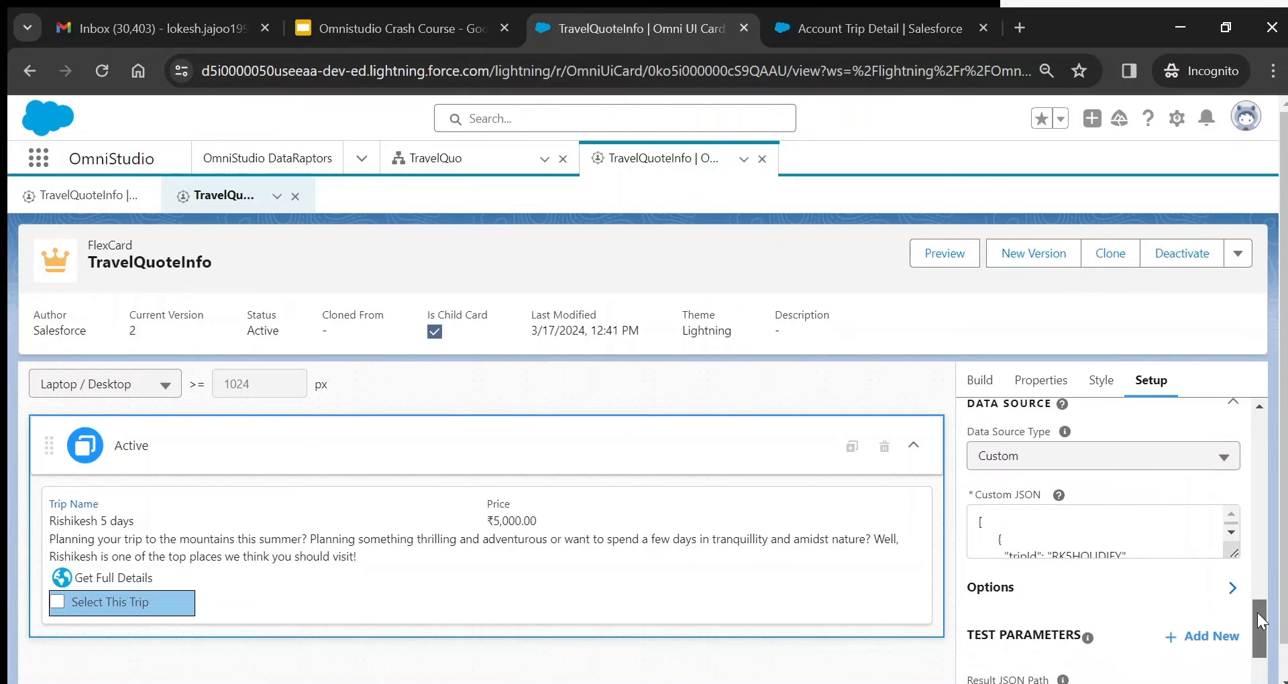
drag(1232, 547, 1232, 626)
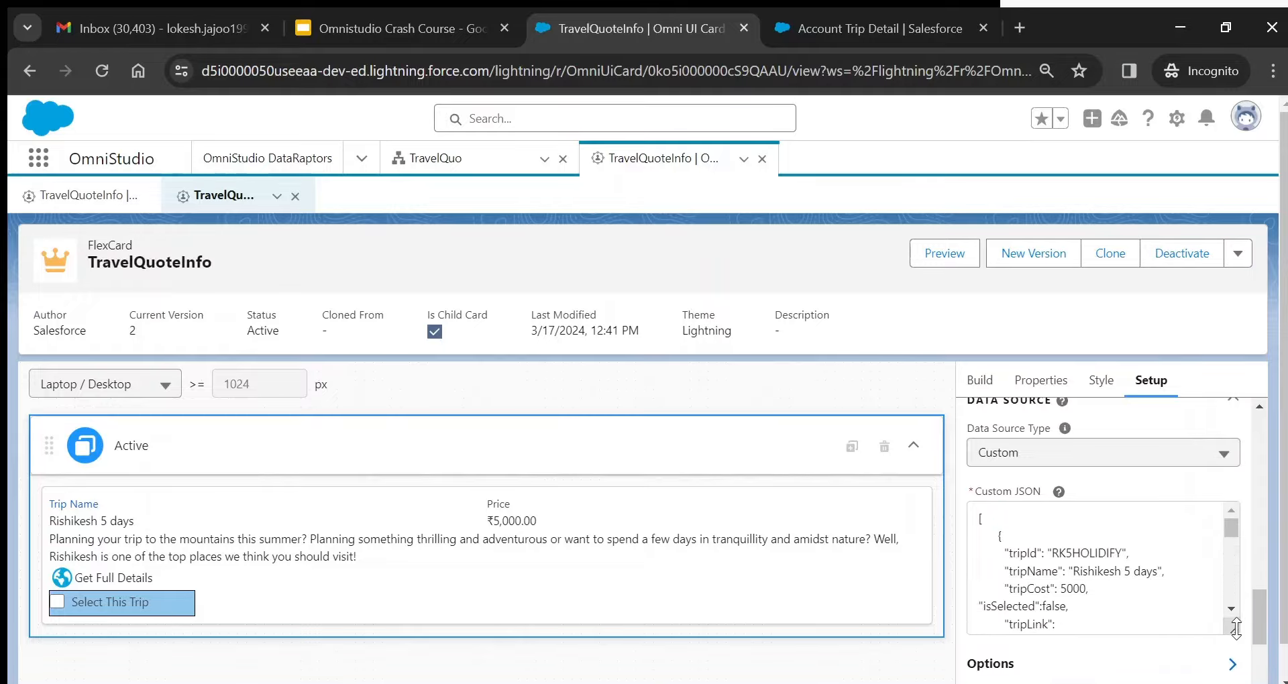
drag(994, 516, 1085, 649)
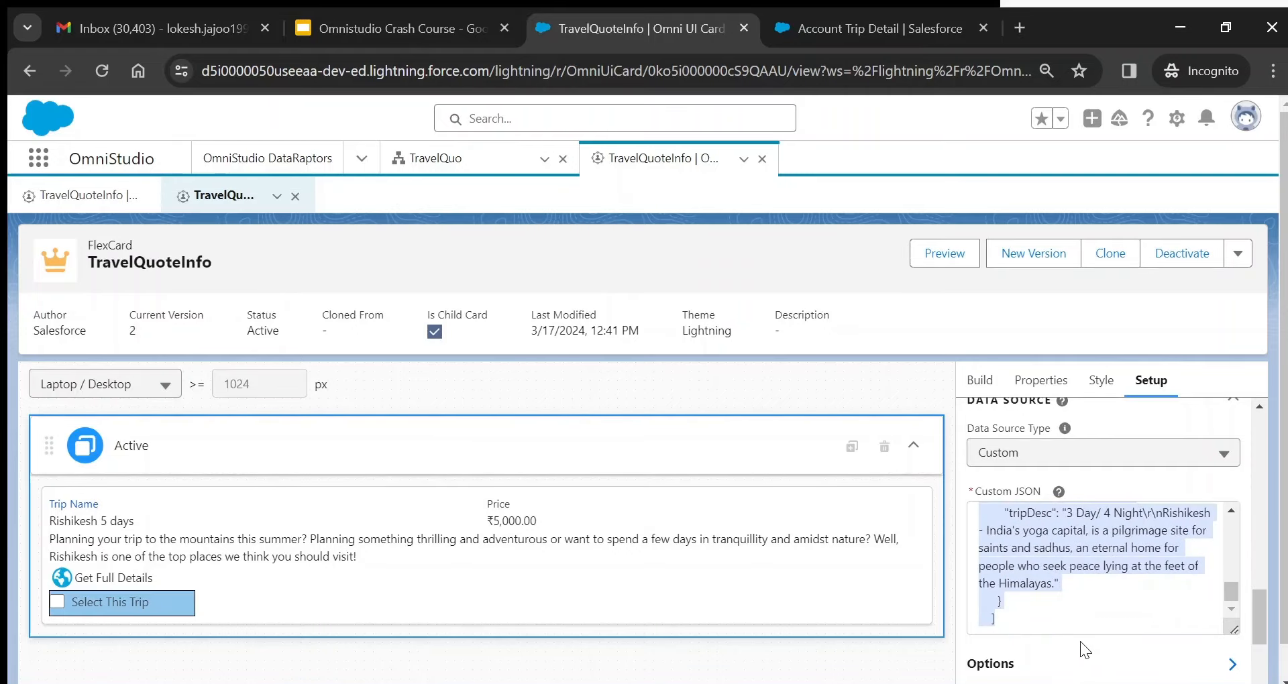
scroll(1262, 605, down, 3)
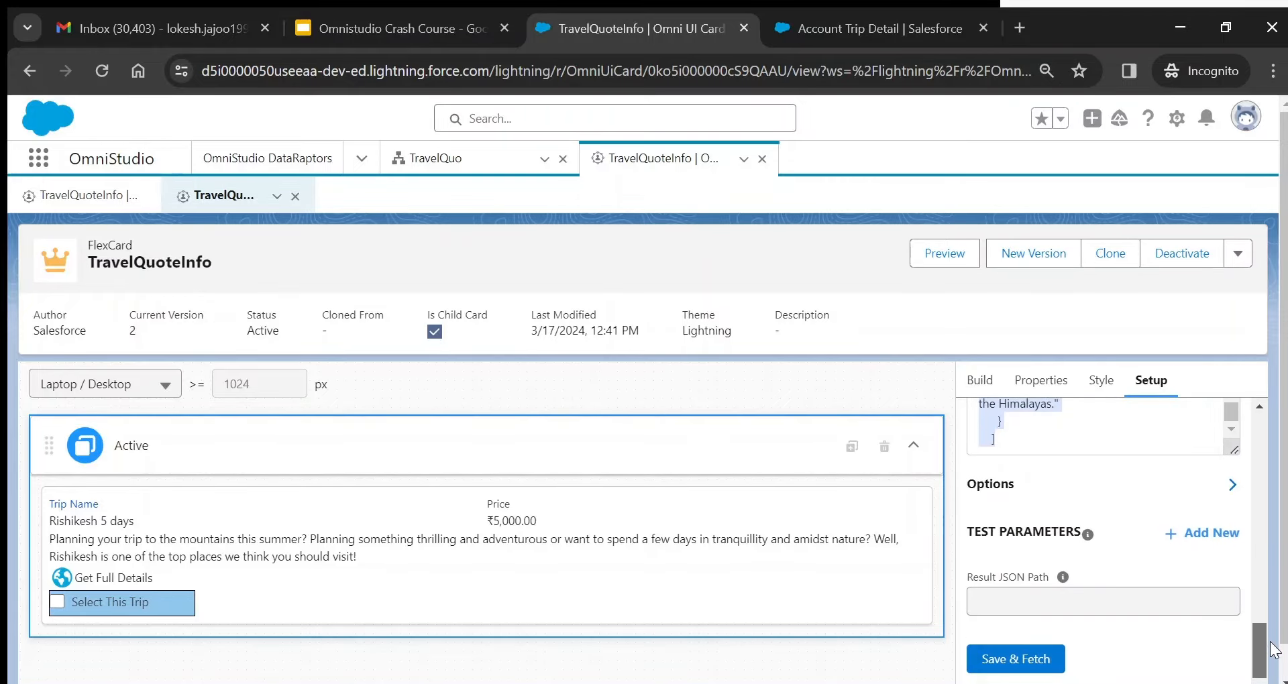
- Save and fetch the Custom JSON data source, returning two Rishikesh trip records
click(1037, 656)
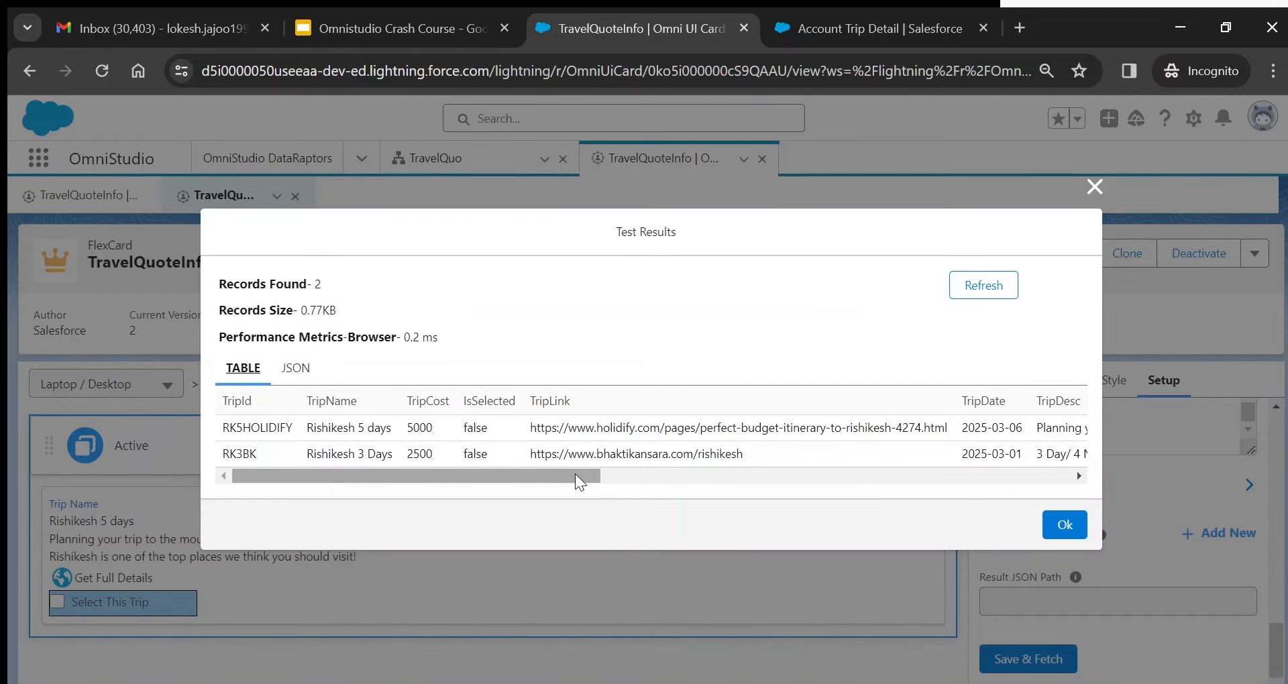
drag(577, 480, 1080, 467)
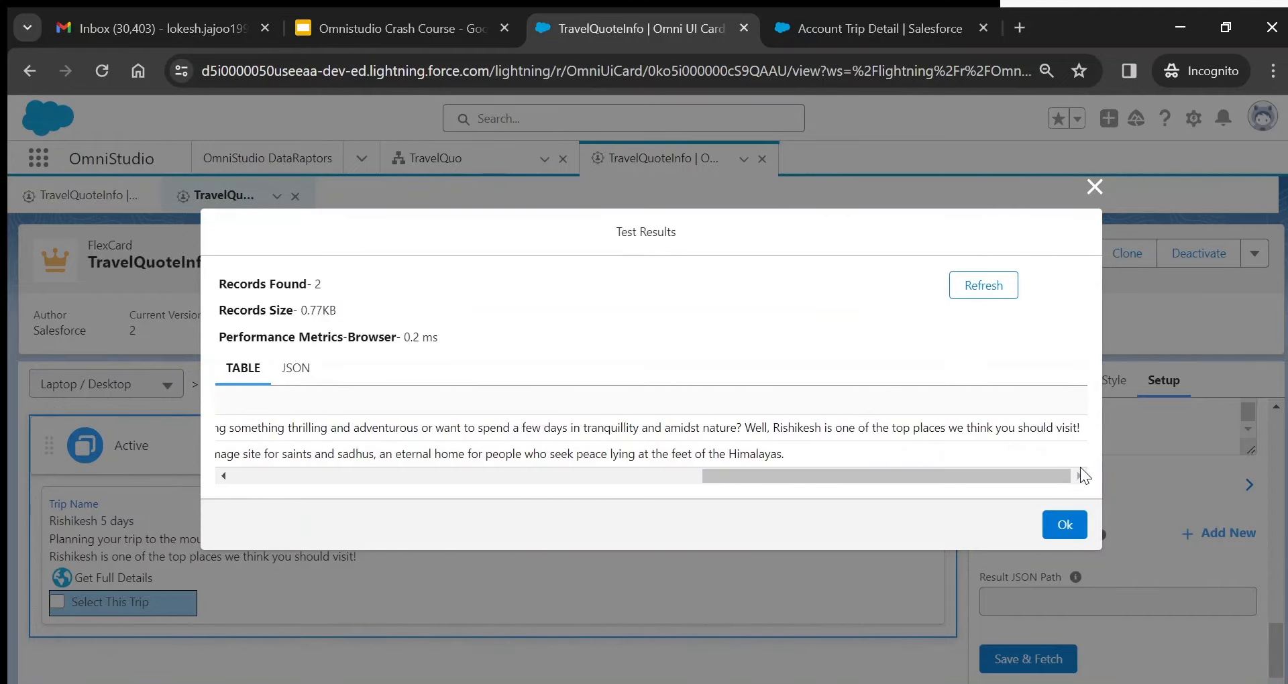
click(1085, 537)
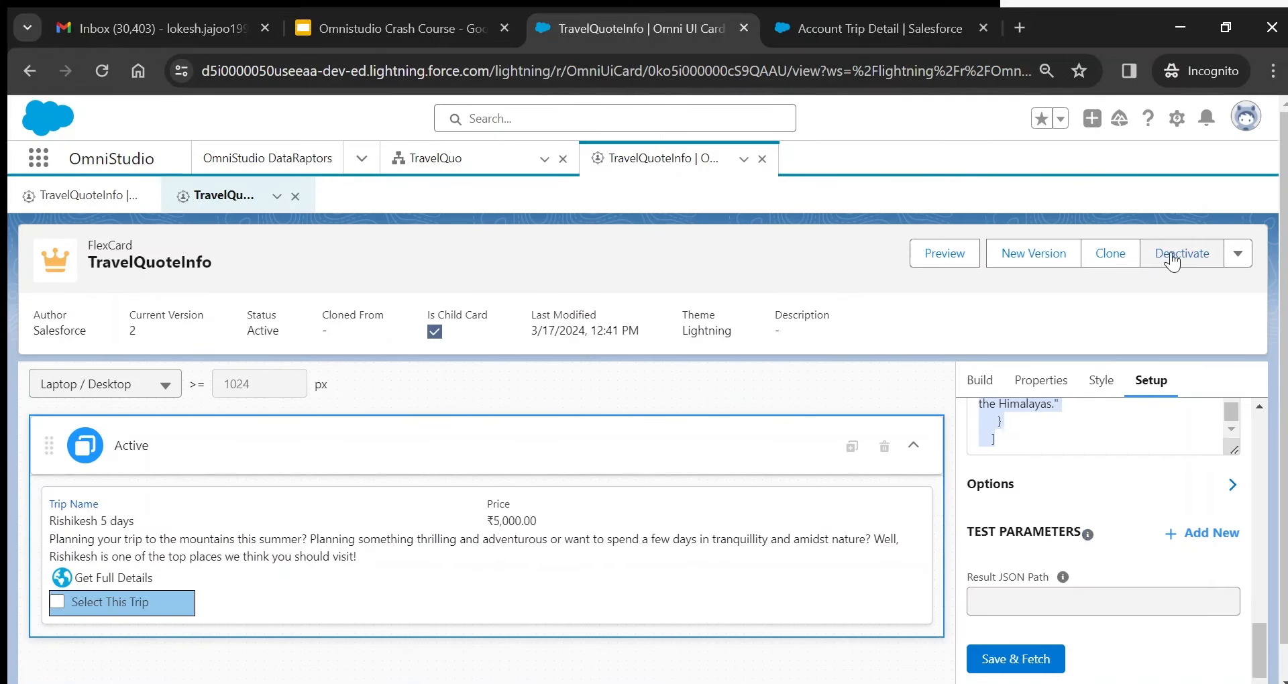
- Deactivate TravelQuoteInfo version 2 so its status reads Inactive
click(1175, 259)
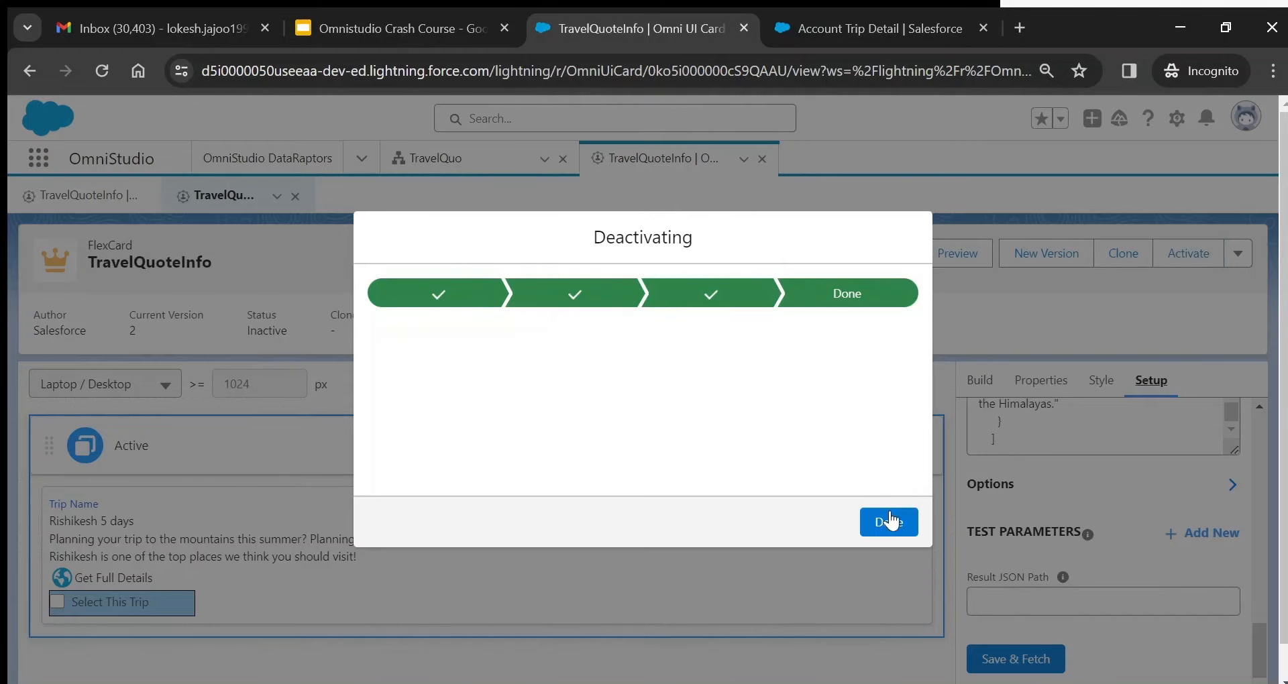
click(885, 534)
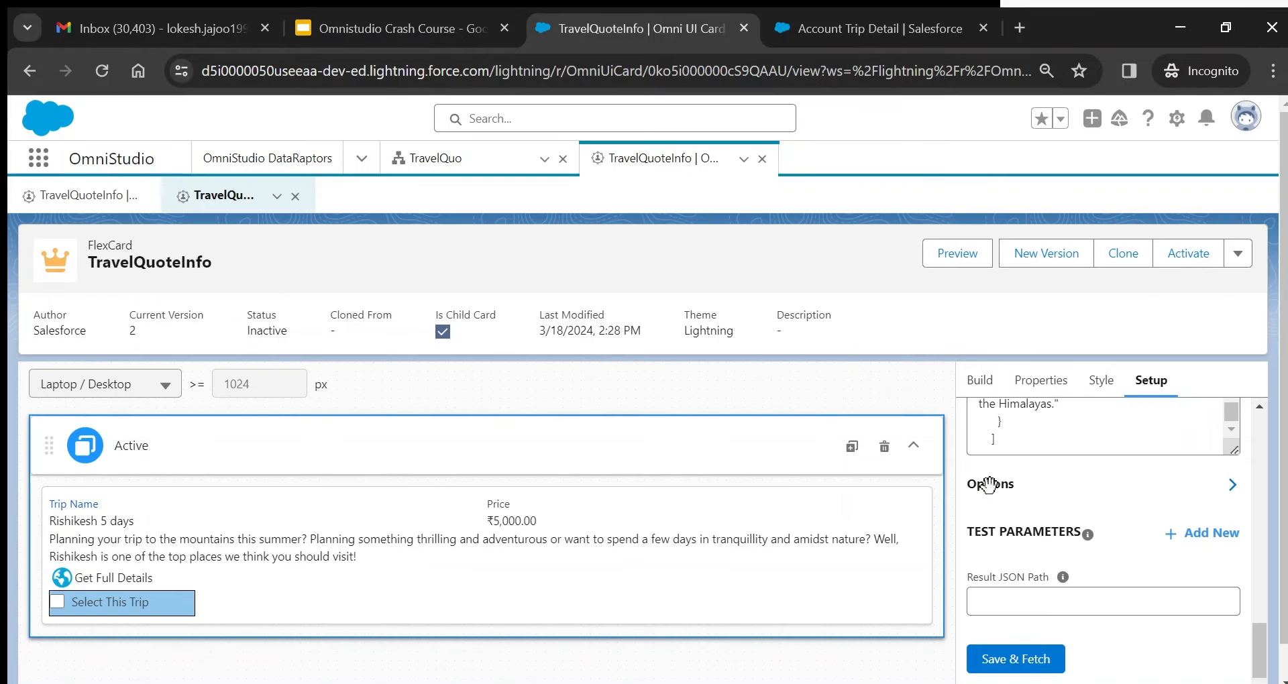
drag(1262, 647, 1255, 621)
drag(1234, 548, 1230, 463)
- Select and highlight the Custom JSON to review the first trip record
key(ctrl+a)
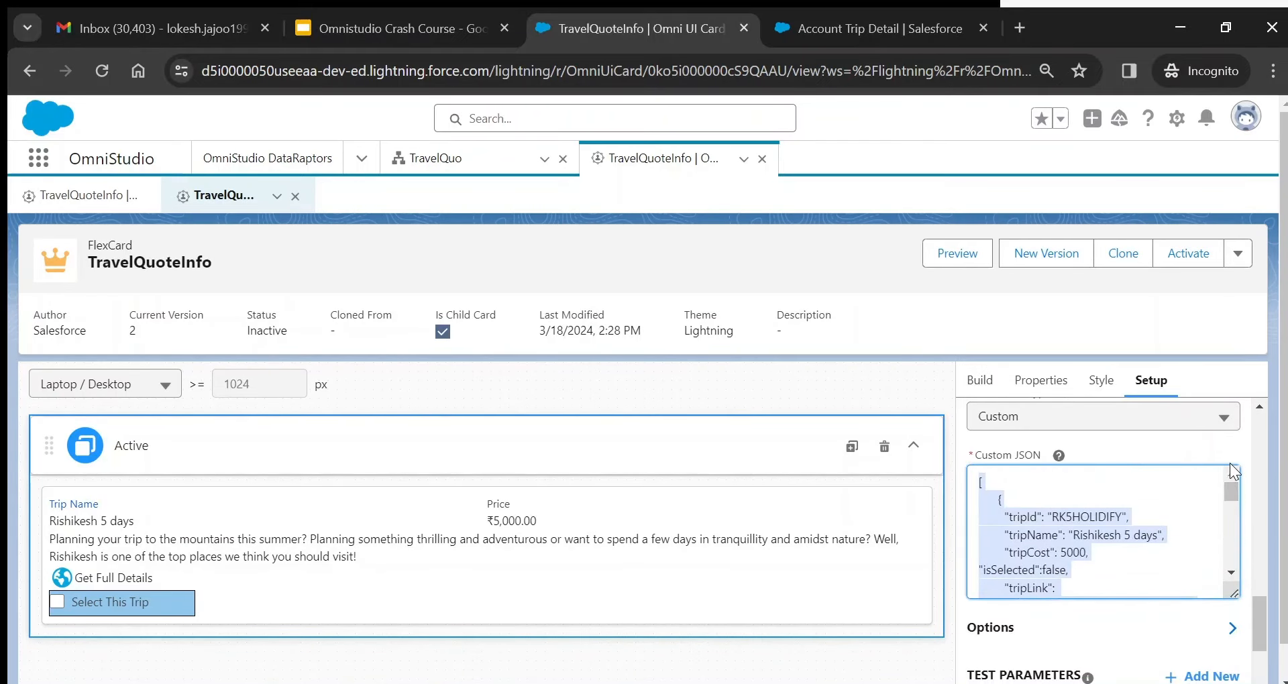
click(1043, 474)
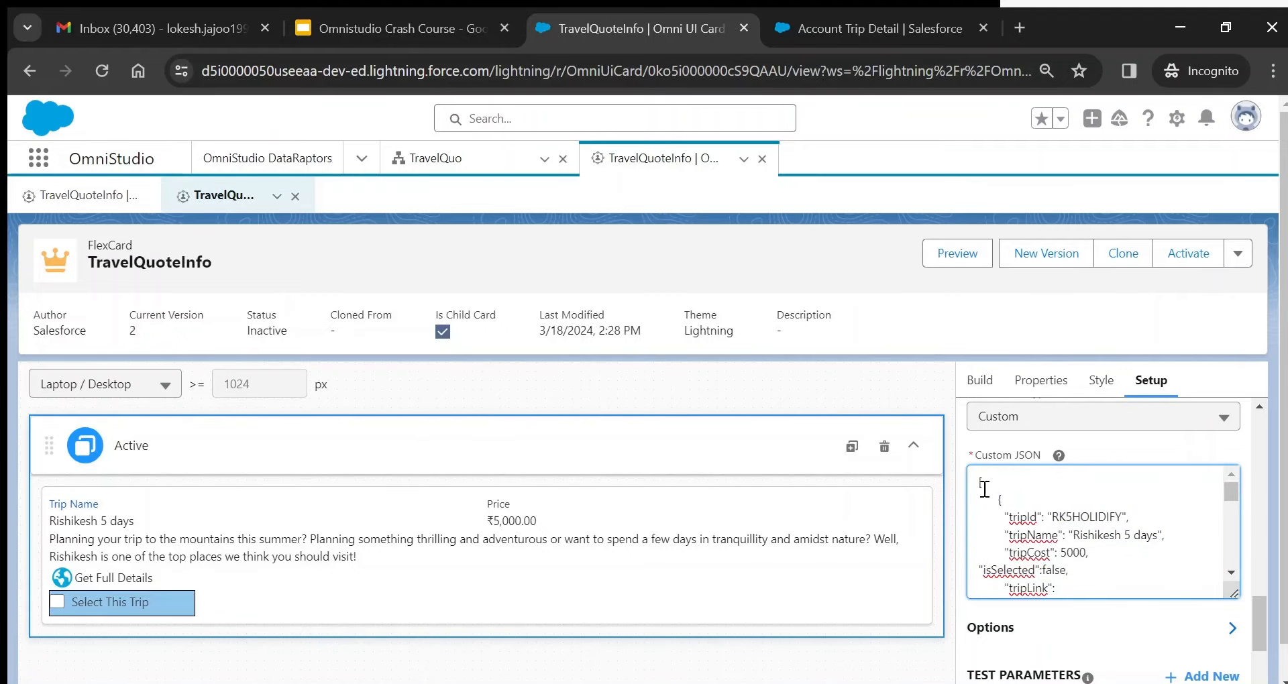
drag(979, 482, 1074, 550)
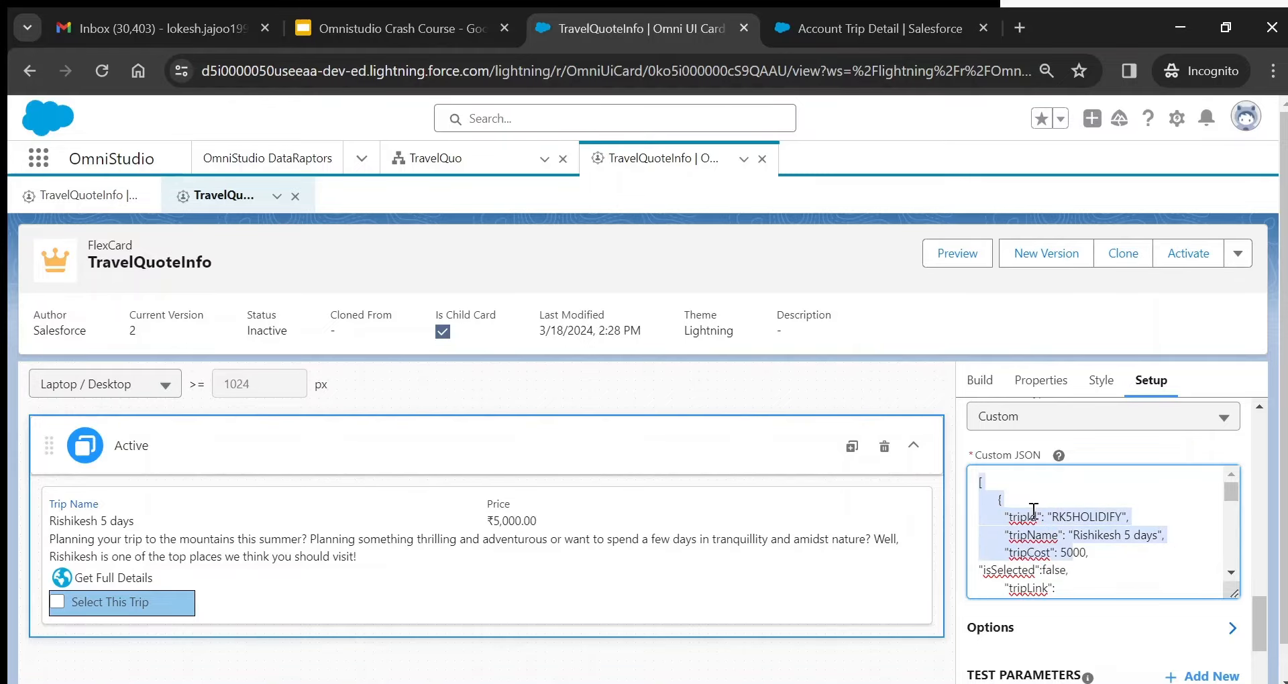
click(1019, 493)
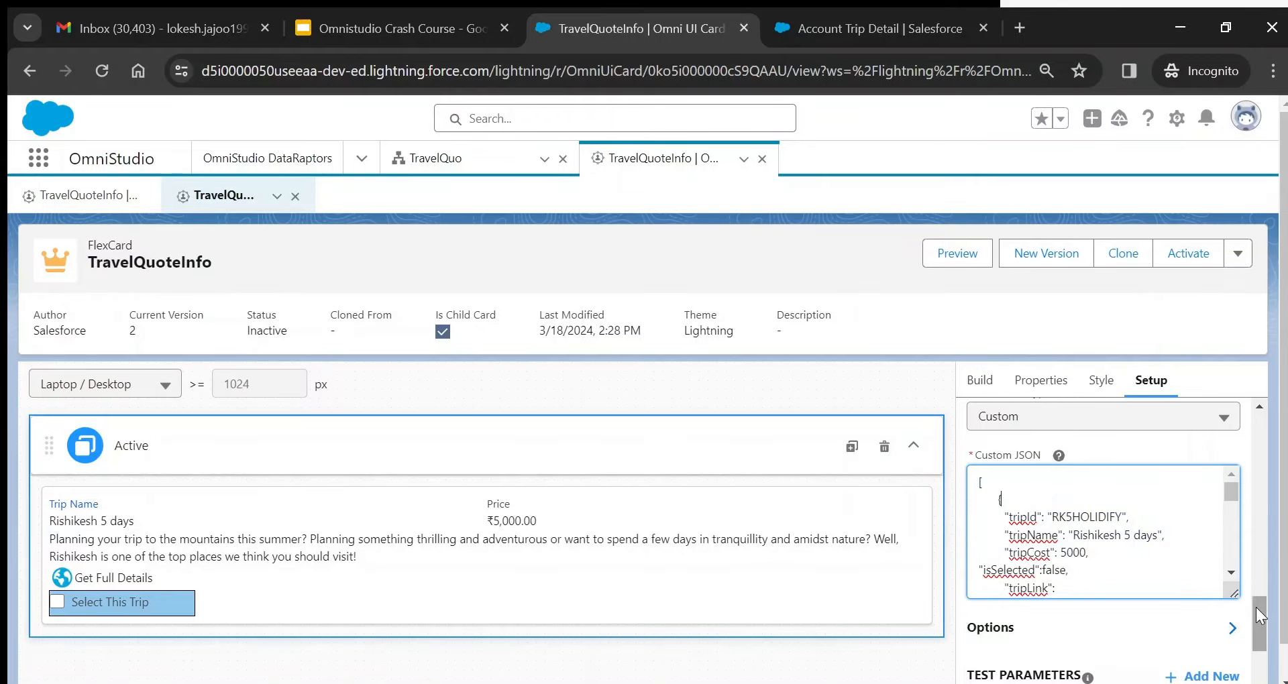
- Review the card's data fields under Build and Setup, then return to TravelQuo
click(980, 381)
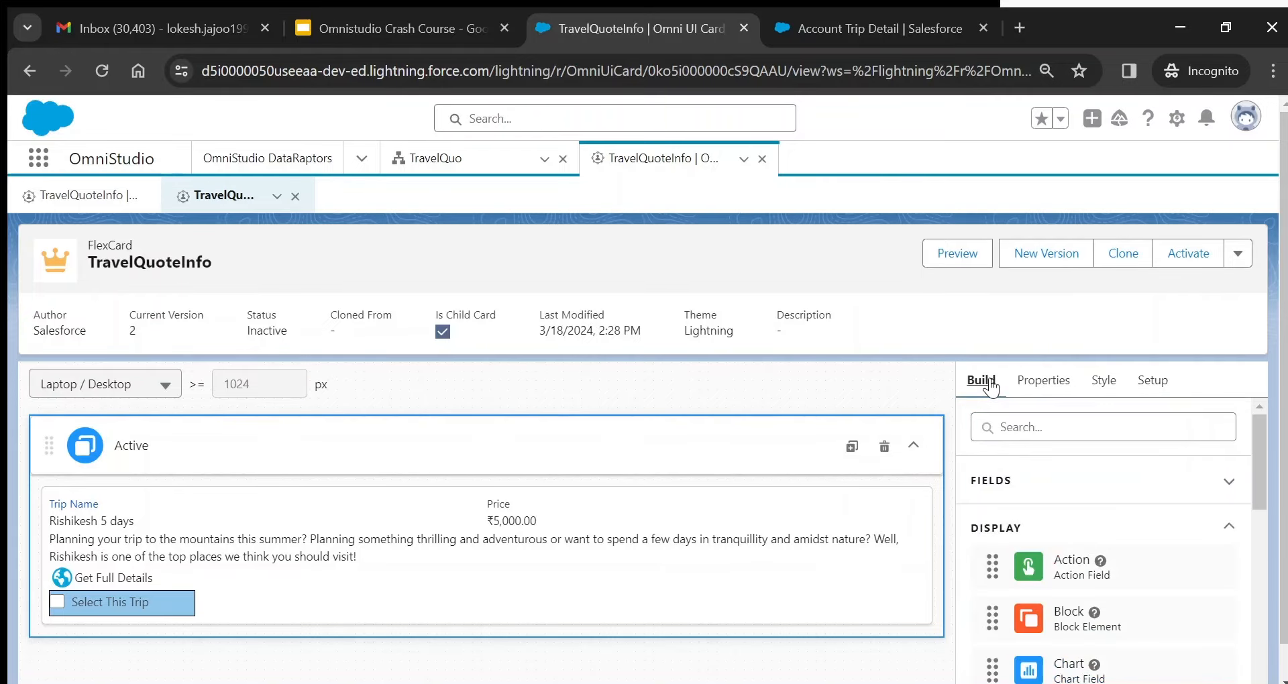
click(1229, 481)
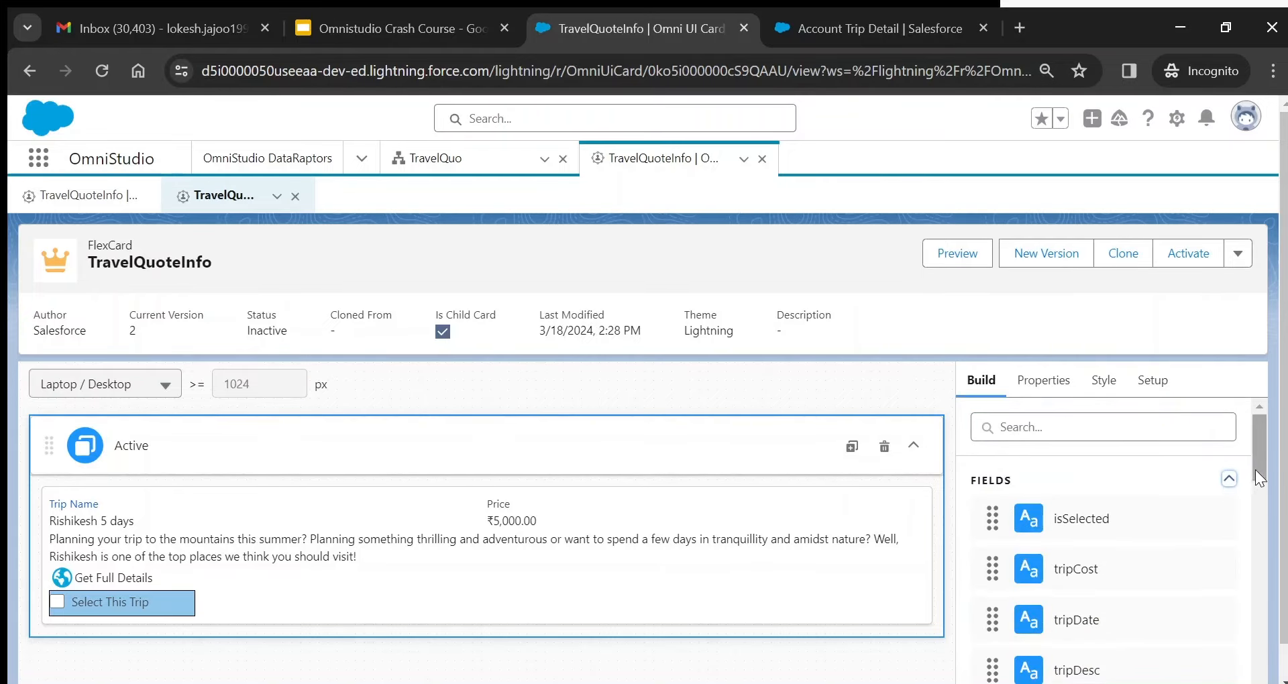
drag(1258, 467, 1262, 513)
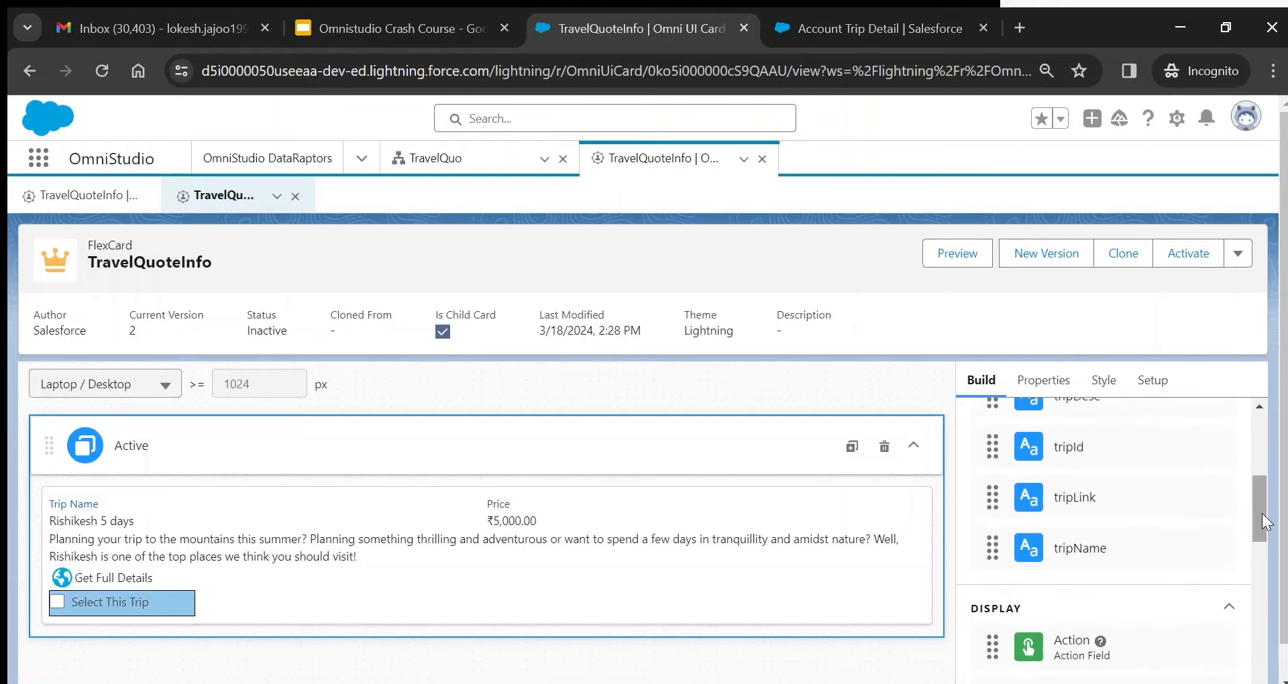
click(1151, 383)
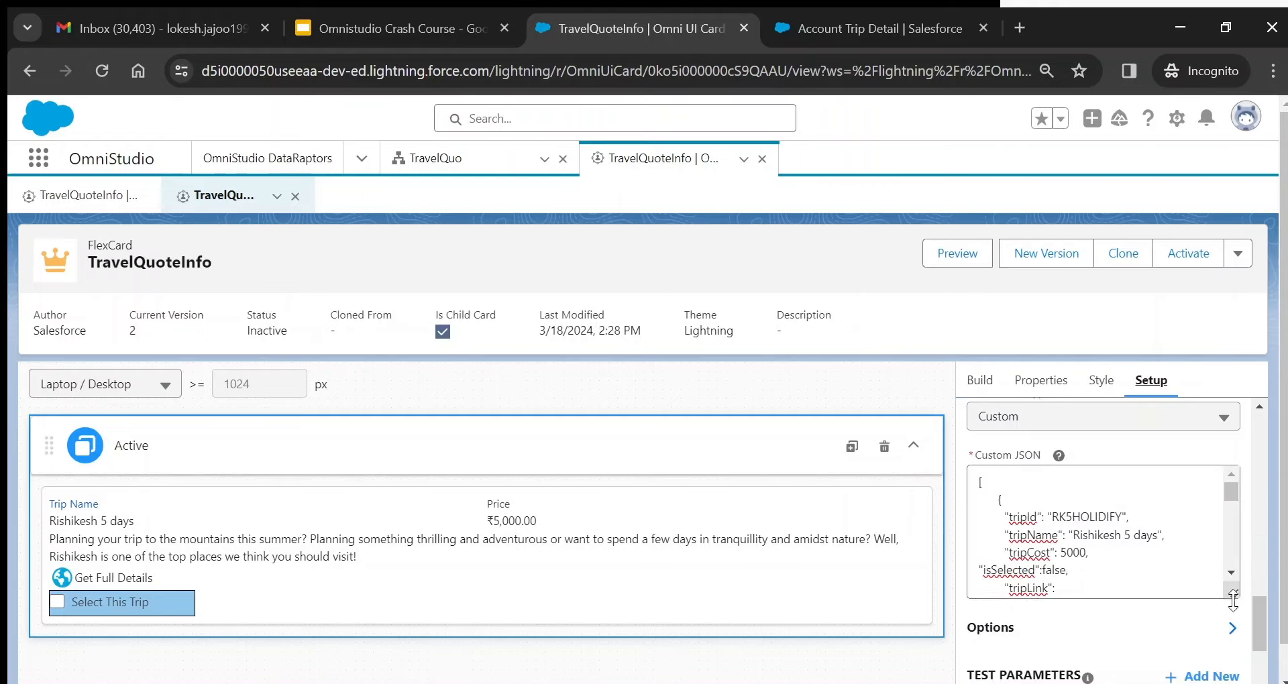
click(1230, 573)
click(1230, 573)
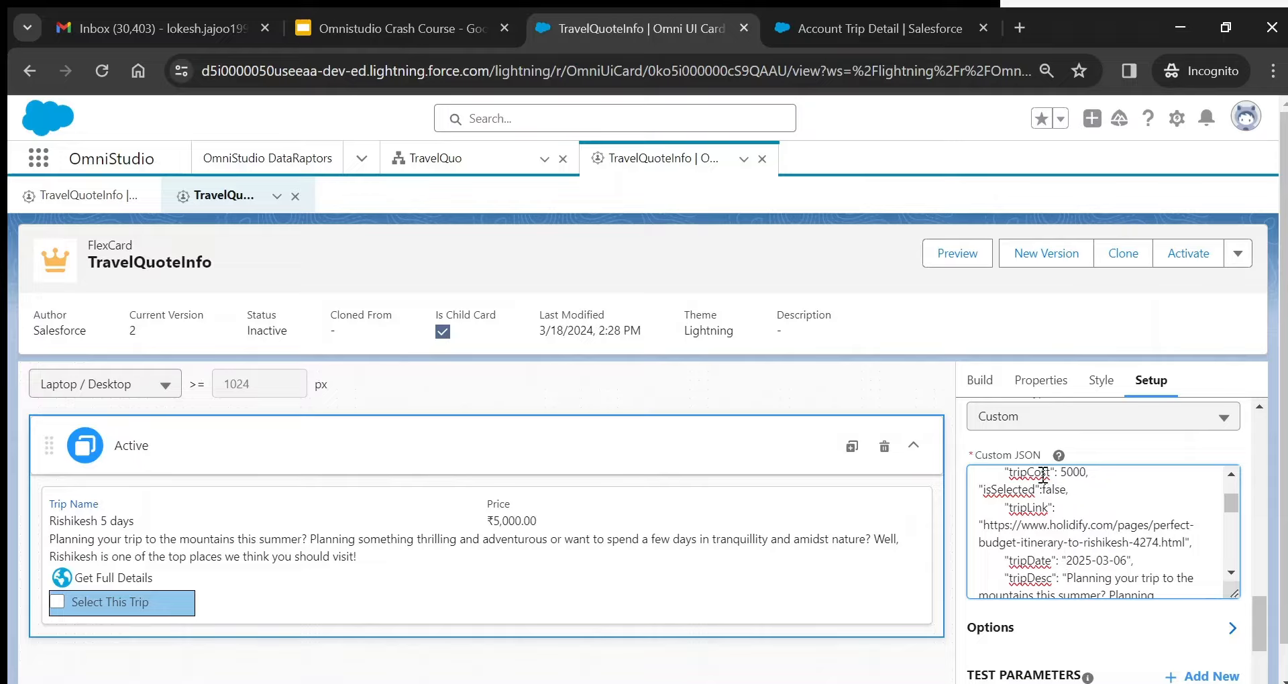
click(981, 380)
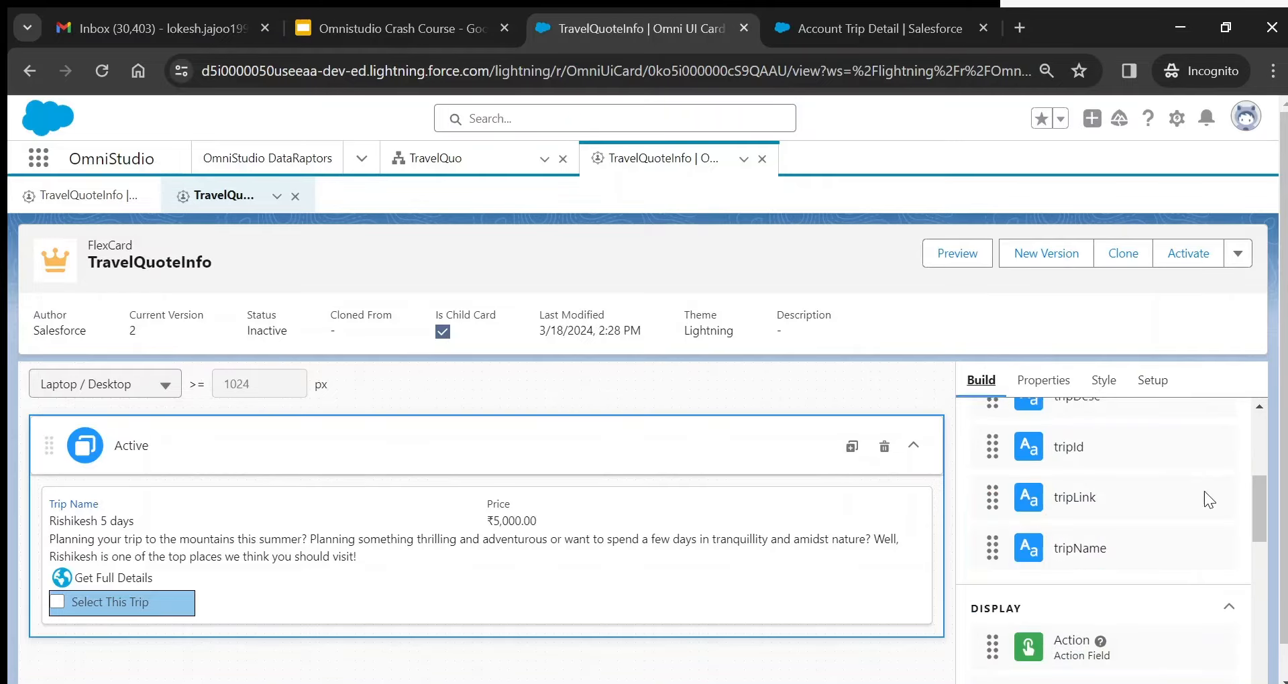
drag(1260, 494, 1254, 451)
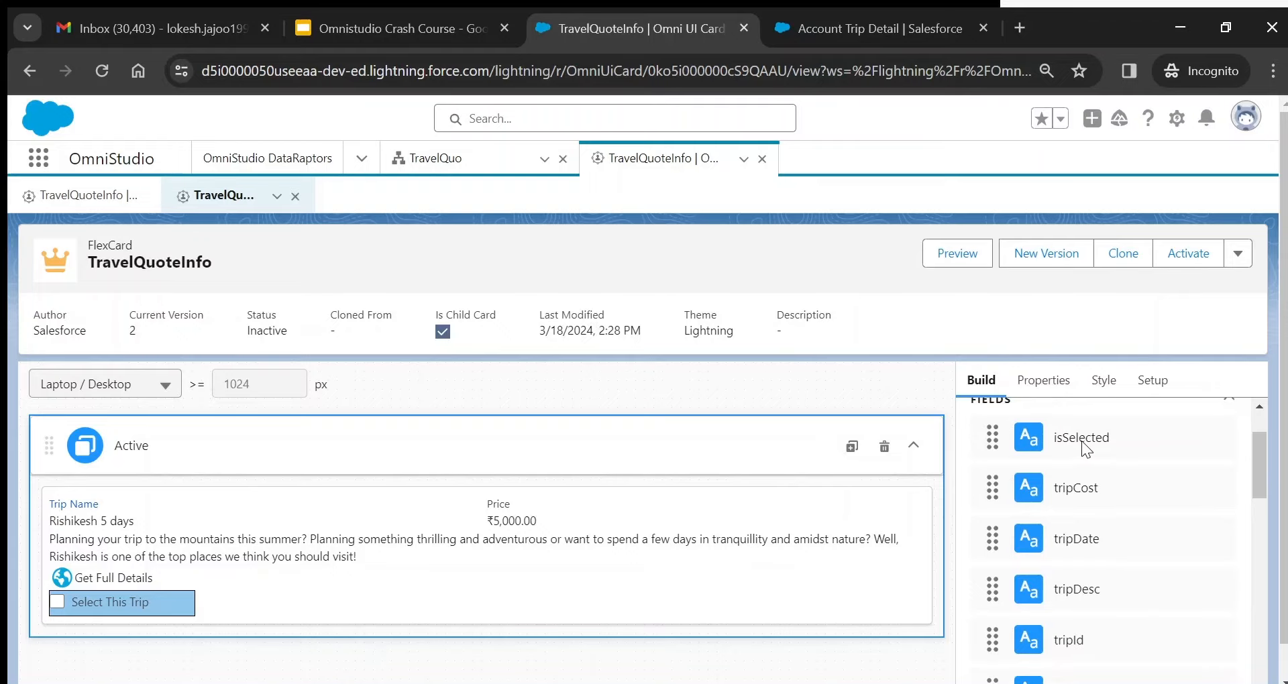
click(430, 173)
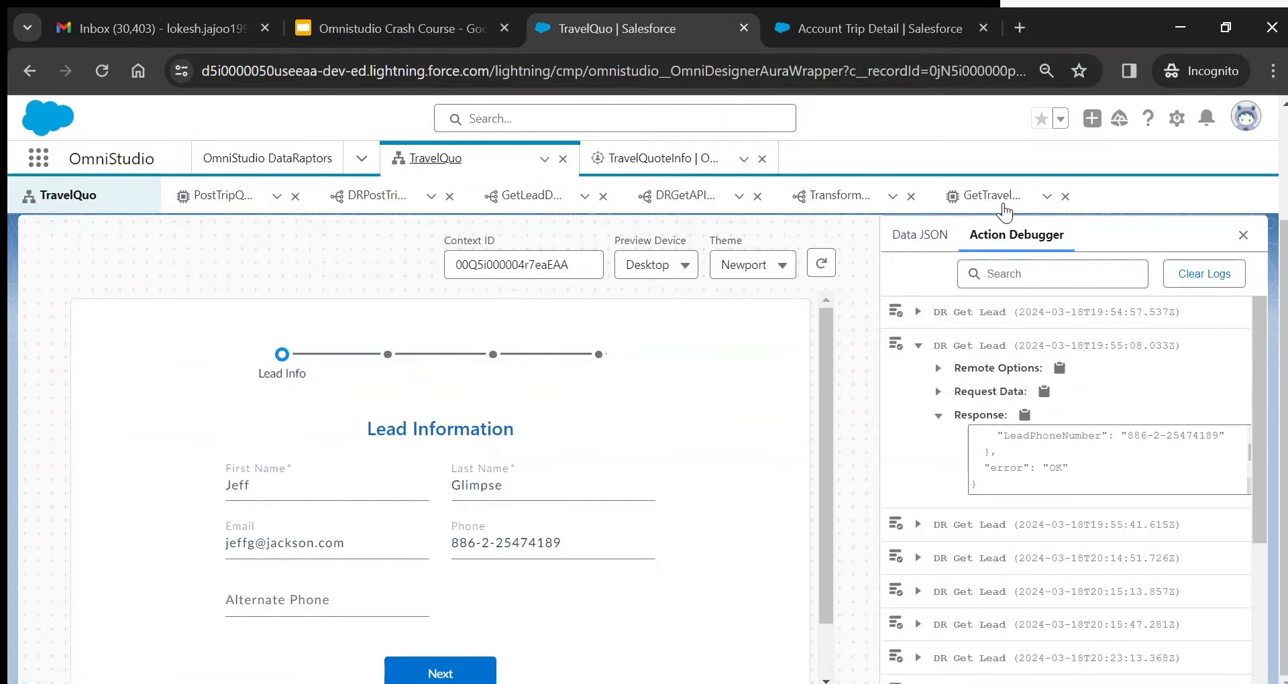
- Verify TransformTripQuote maps tripQuotes:isSelected as Boolean defaulting to false, then return to TravelQuoteInfo
click(1003, 208)
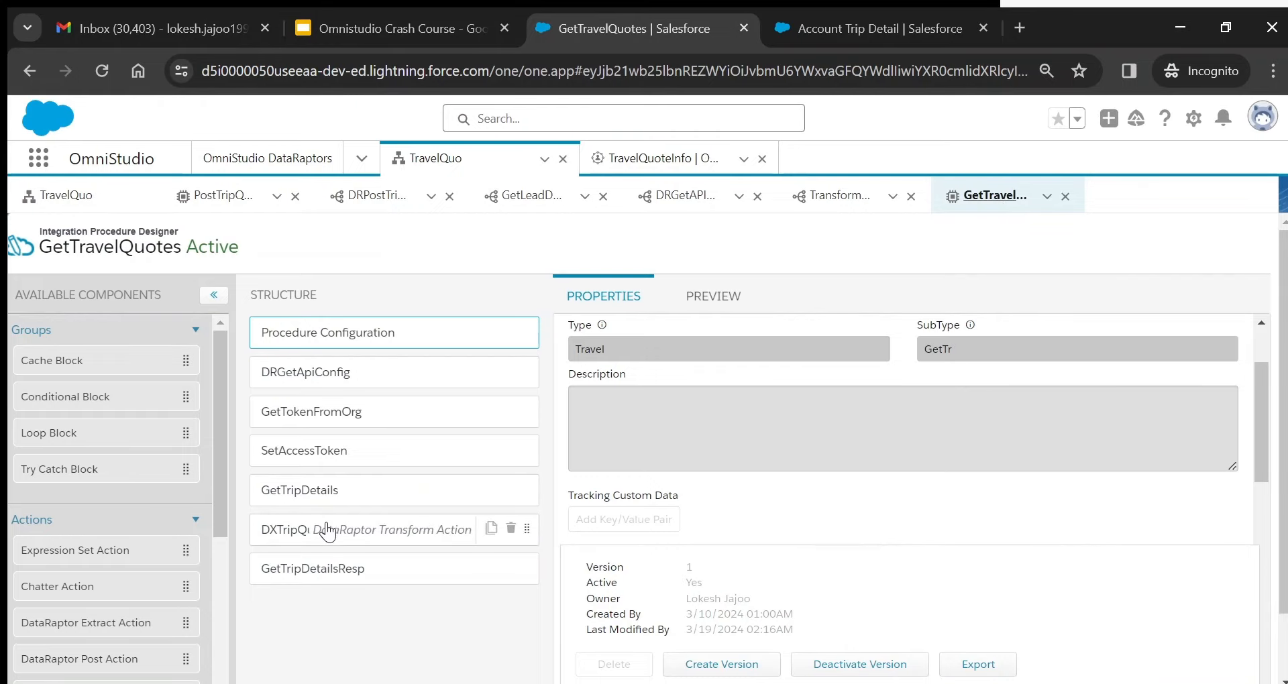
click(327, 532)
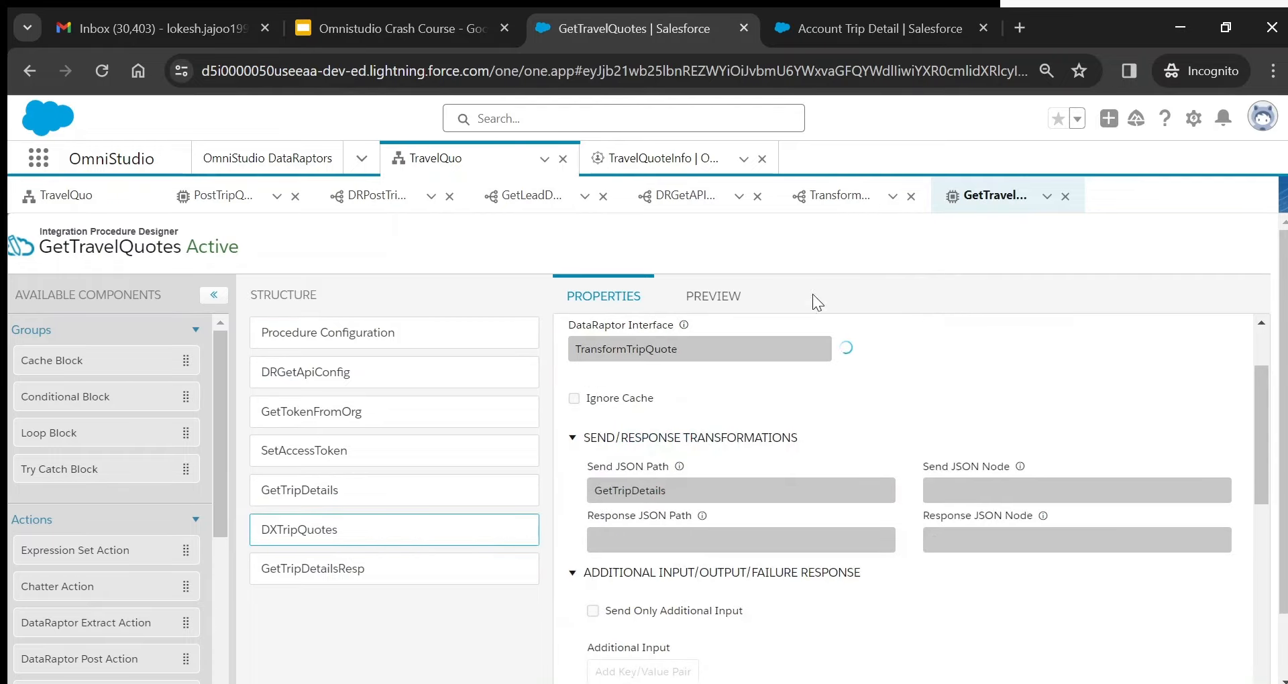
click(840, 195)
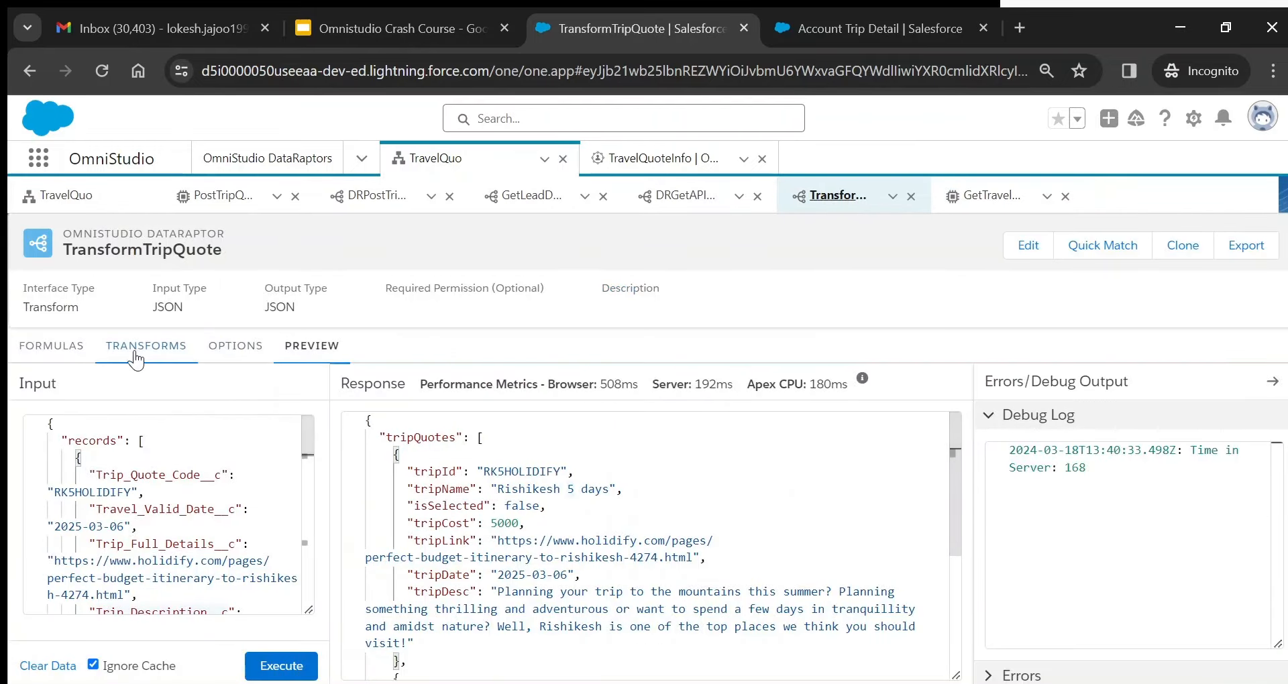
click(143, 356)
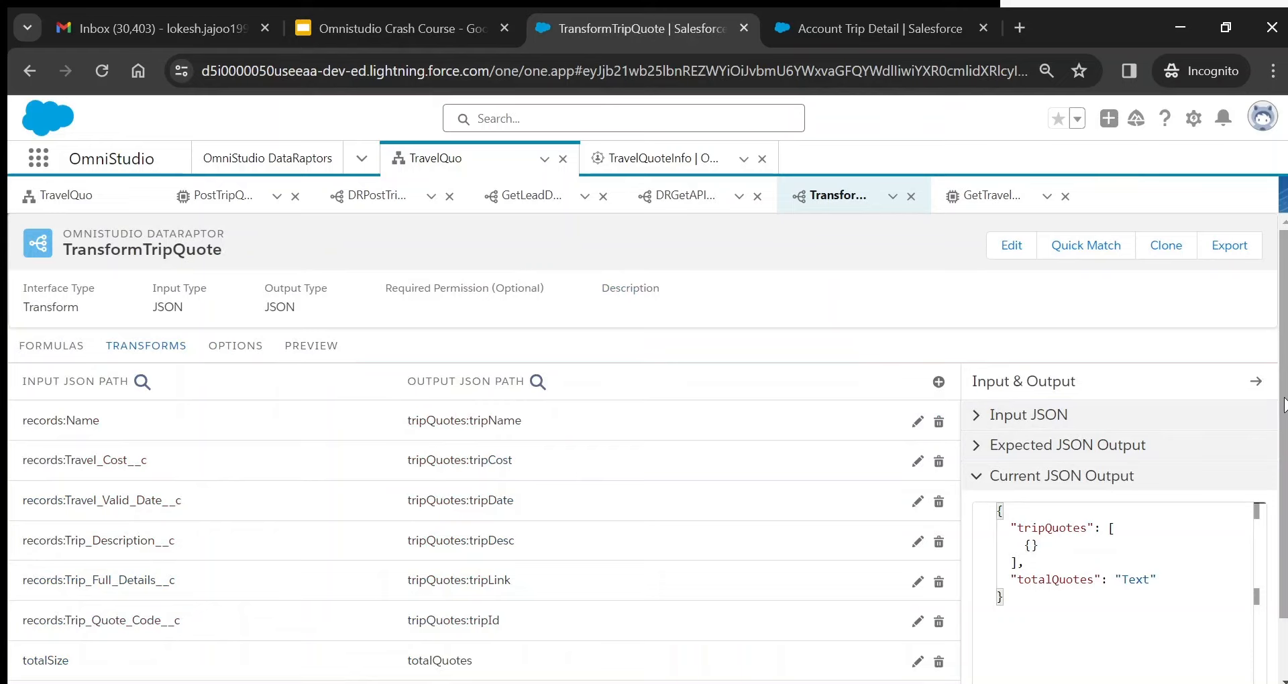
scroll(1284, 516, down, 1)
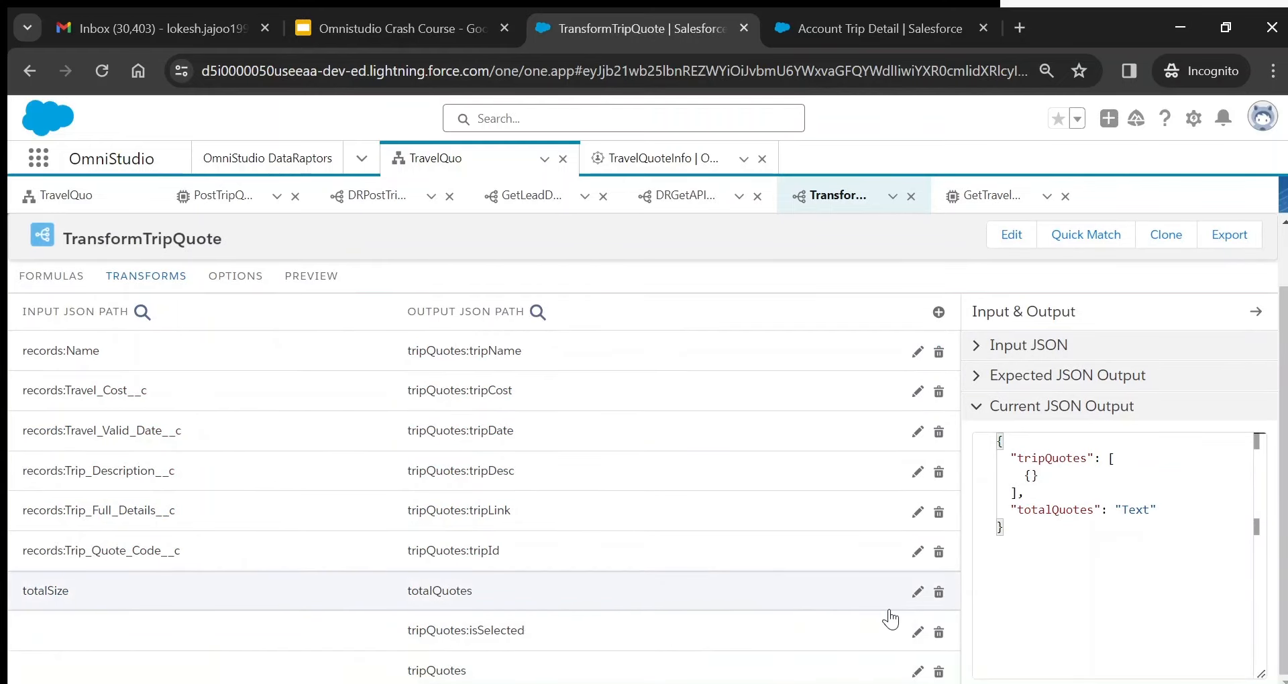
click(916, 634)
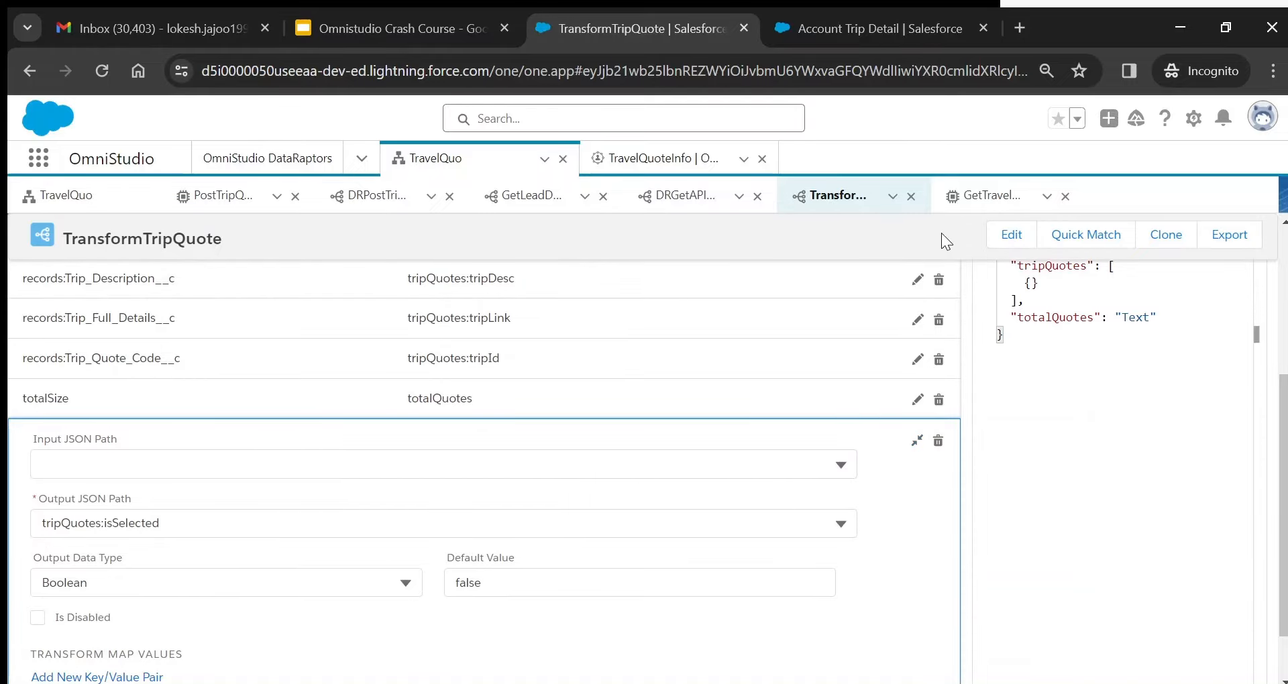
click(621, 159)
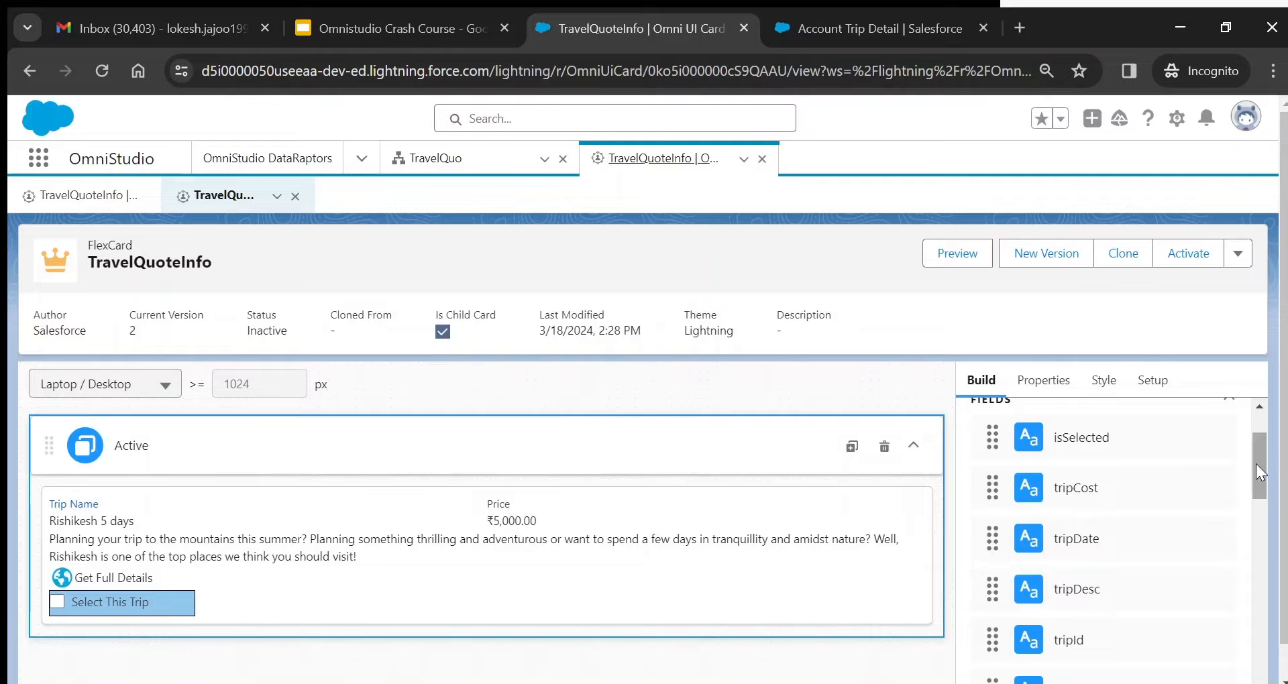
drag(1257, 464, 1262, 500)
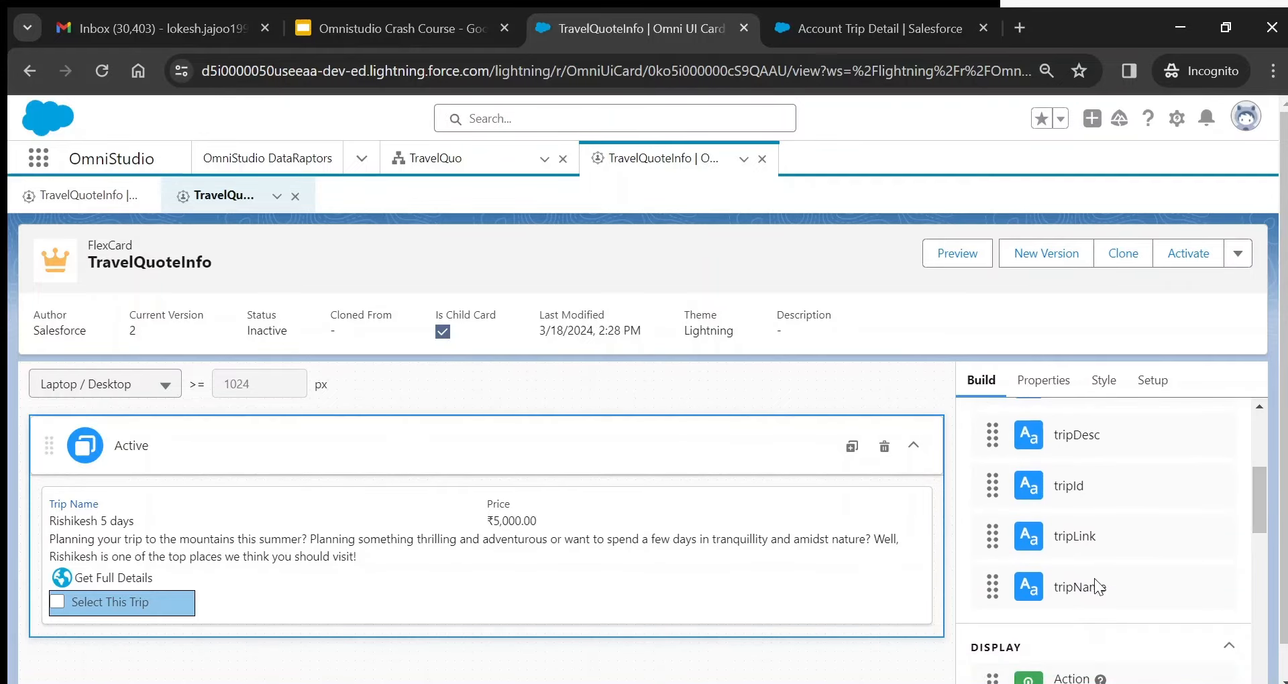
drag(1093, 585, 1013, 585)
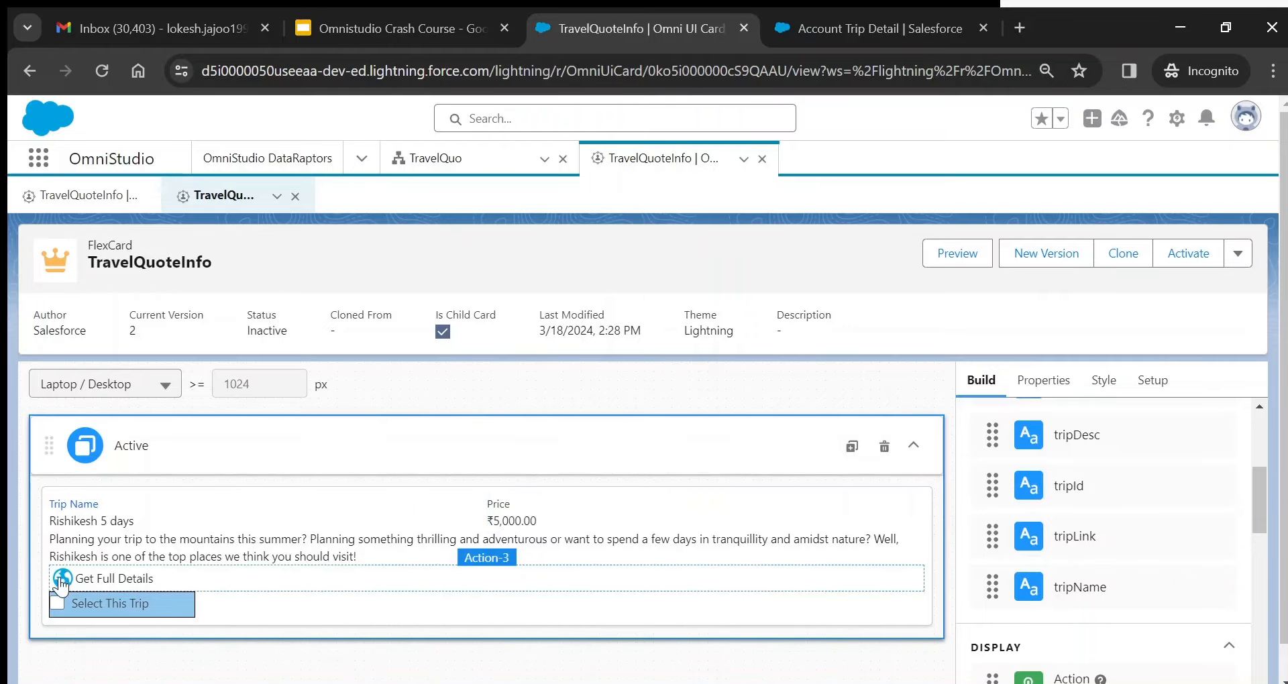
click(128, 513)
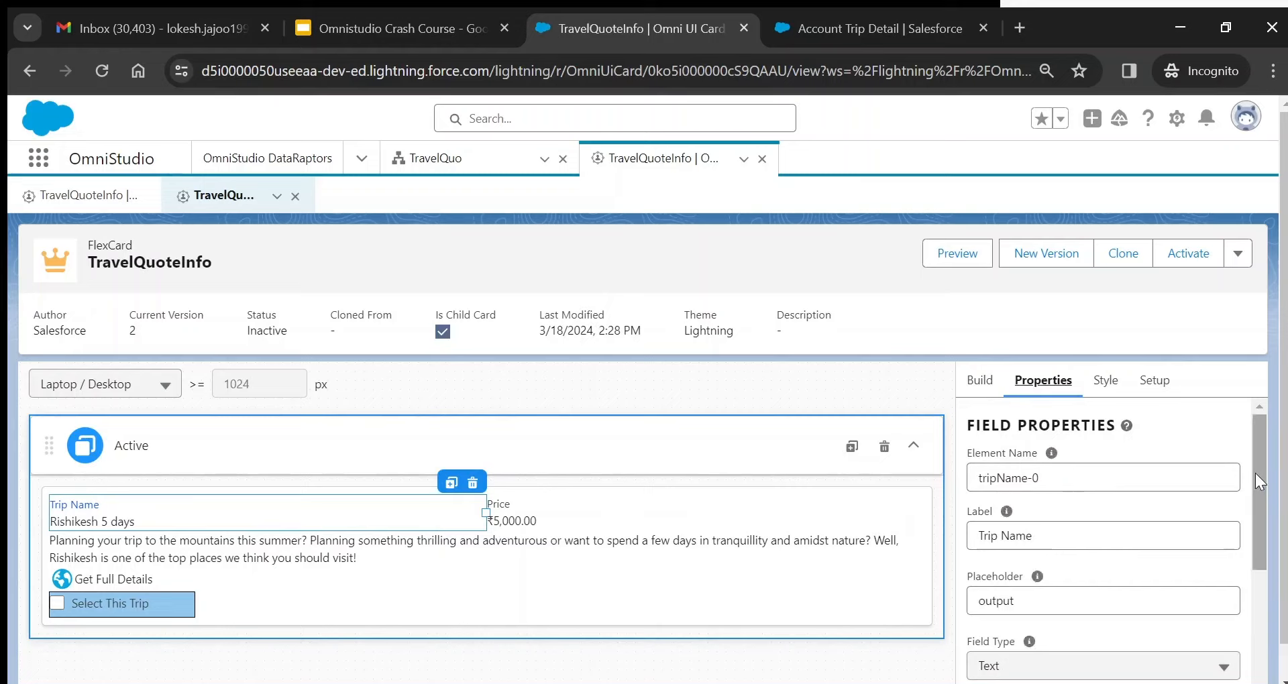
scroll(1254, 473, down, 1)
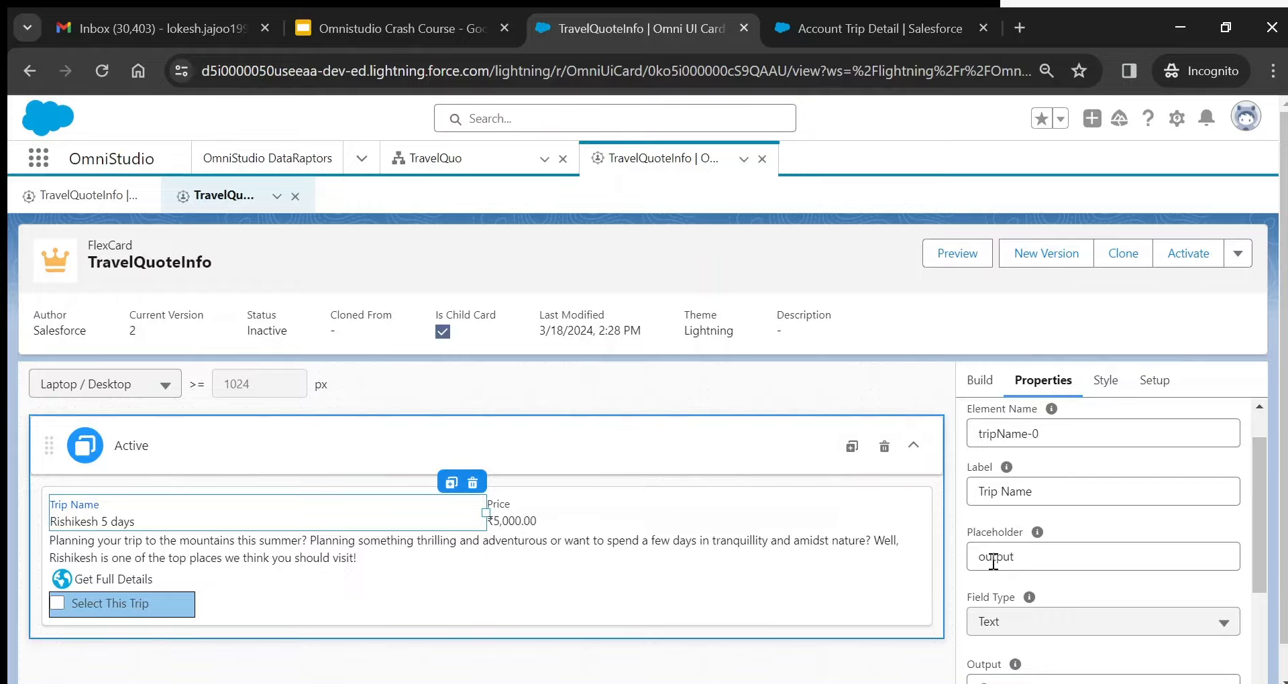
drag(1262, 510, 1265, 560)
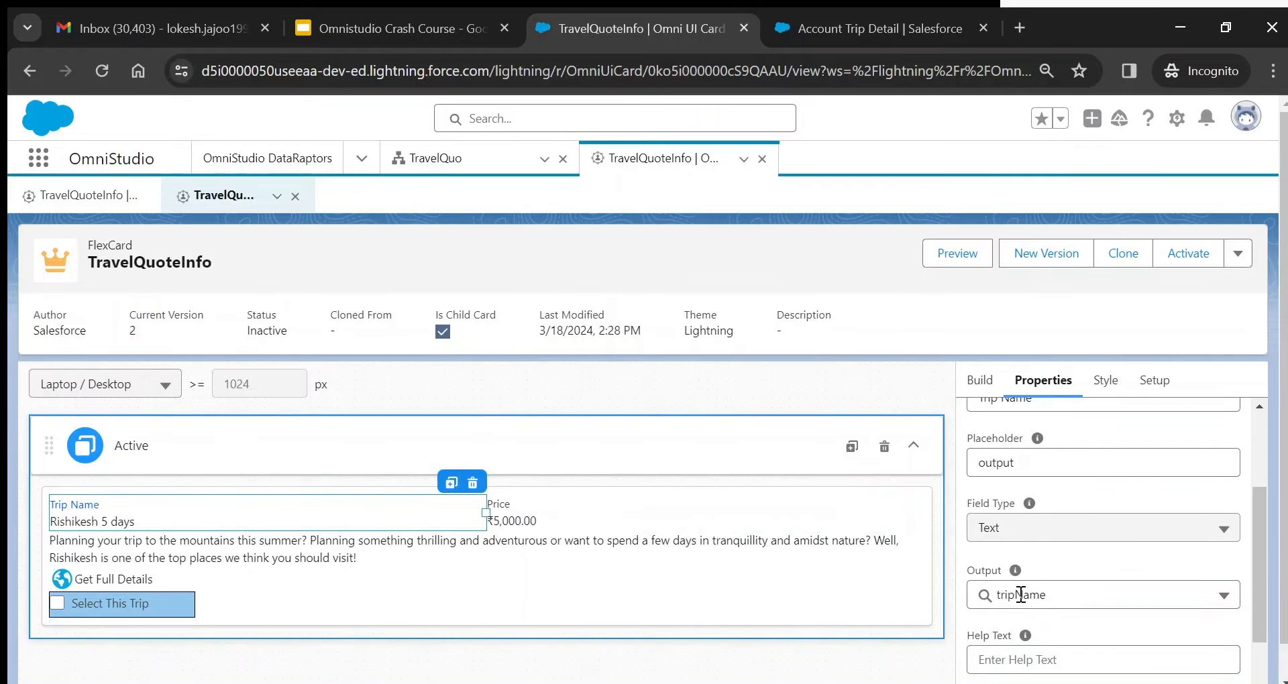
click(1087, 595)
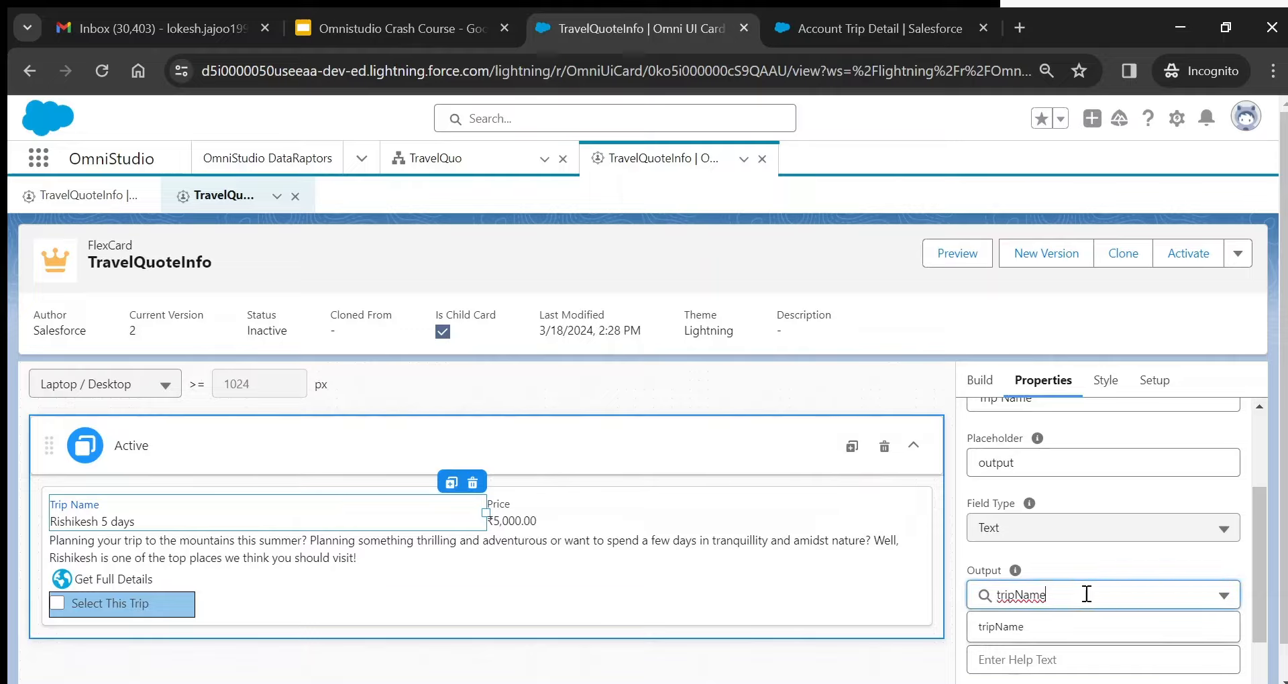
key(BackSpace)
key(BackSpace)
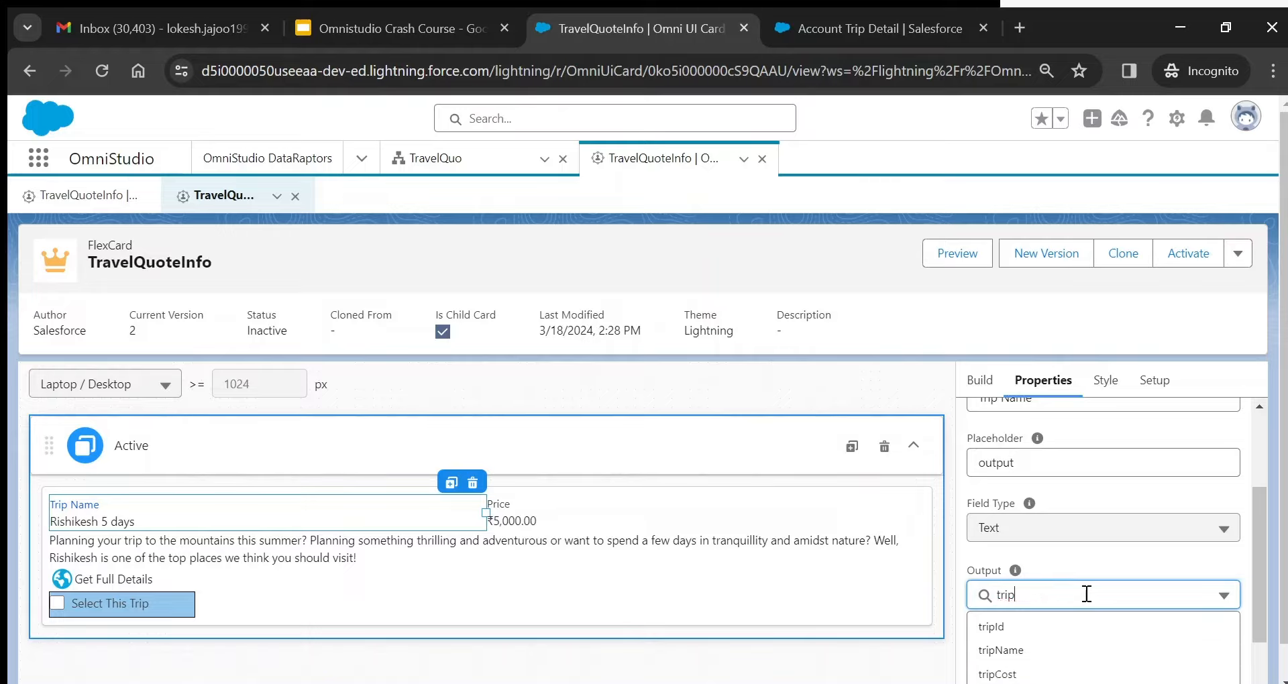
click(1014, 650)
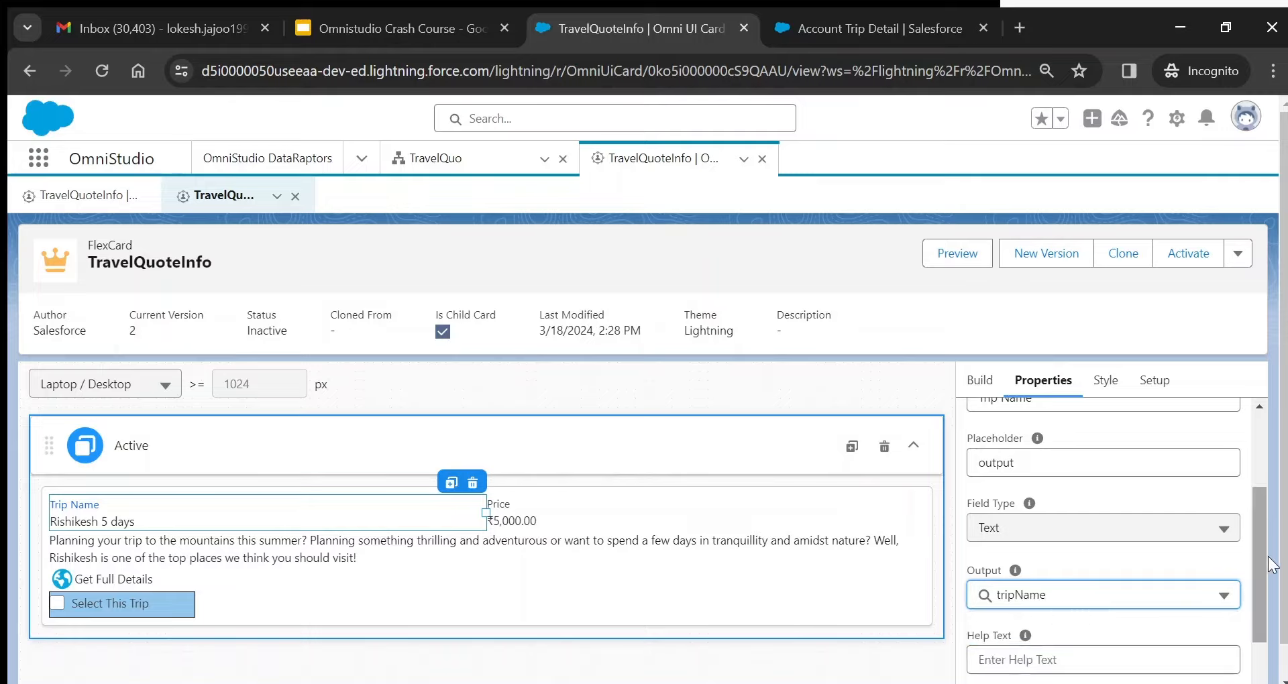
drag(1262, 562, 1238, 424)
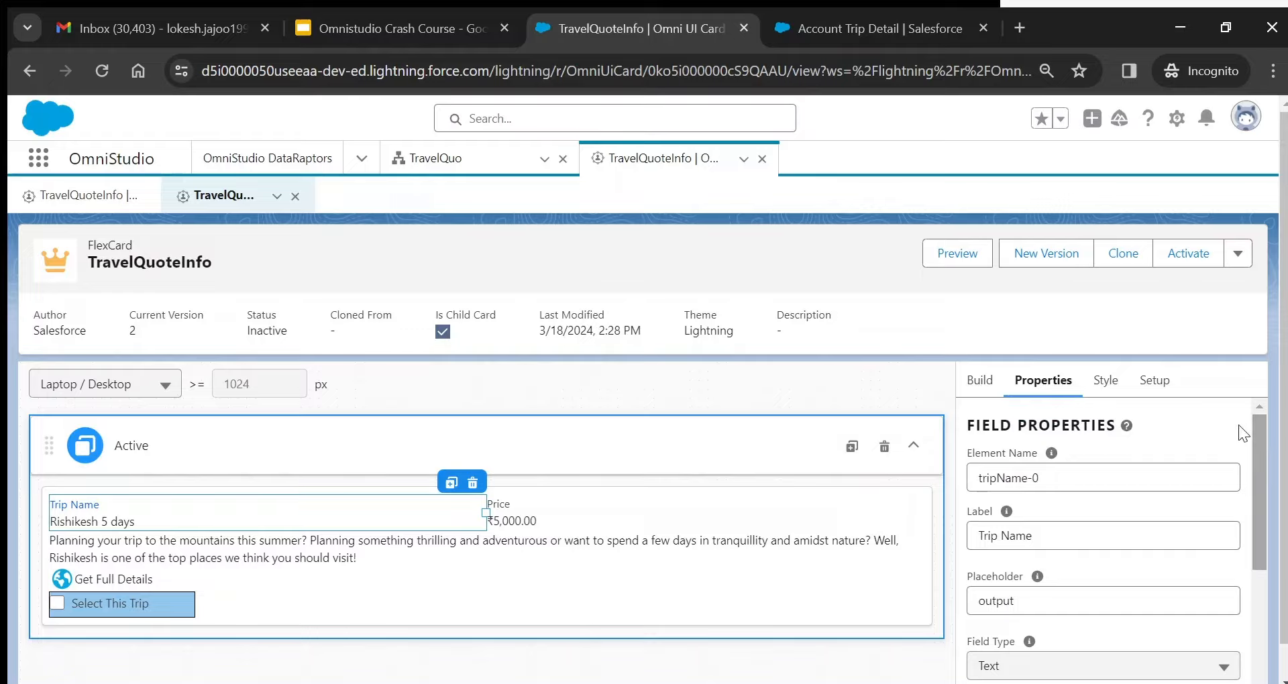
click(1104, 382)
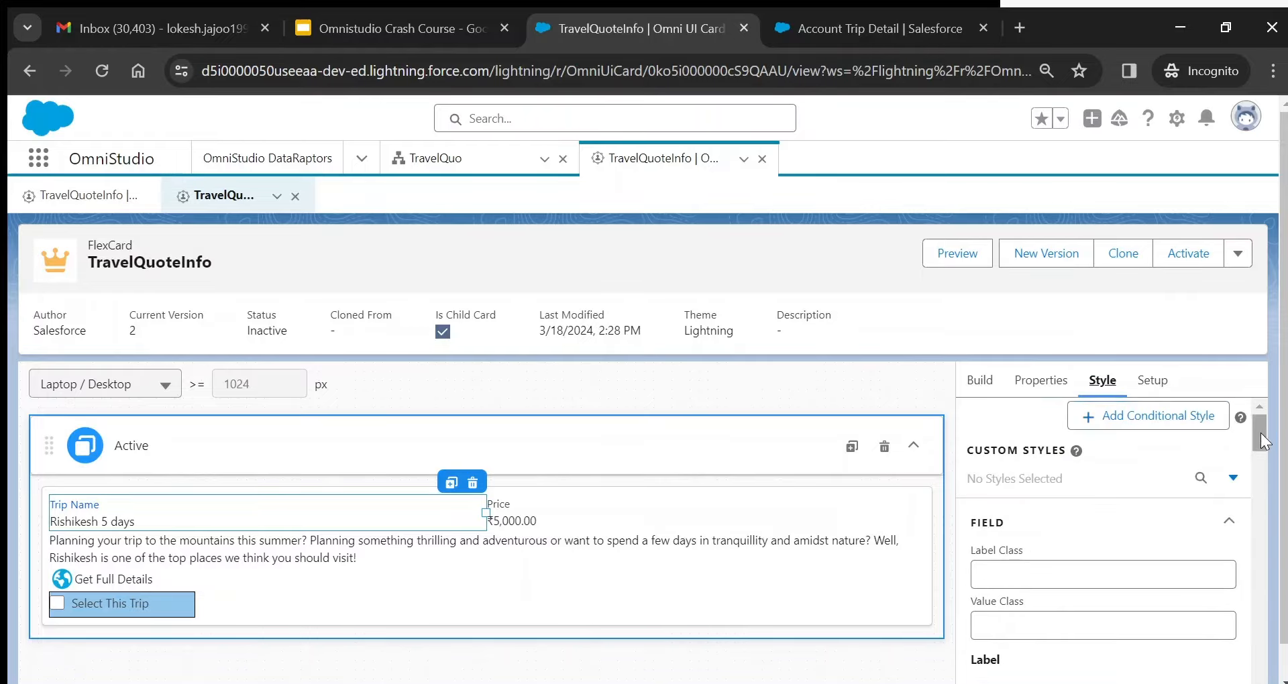
drag(1262, 433, 1260, 458)
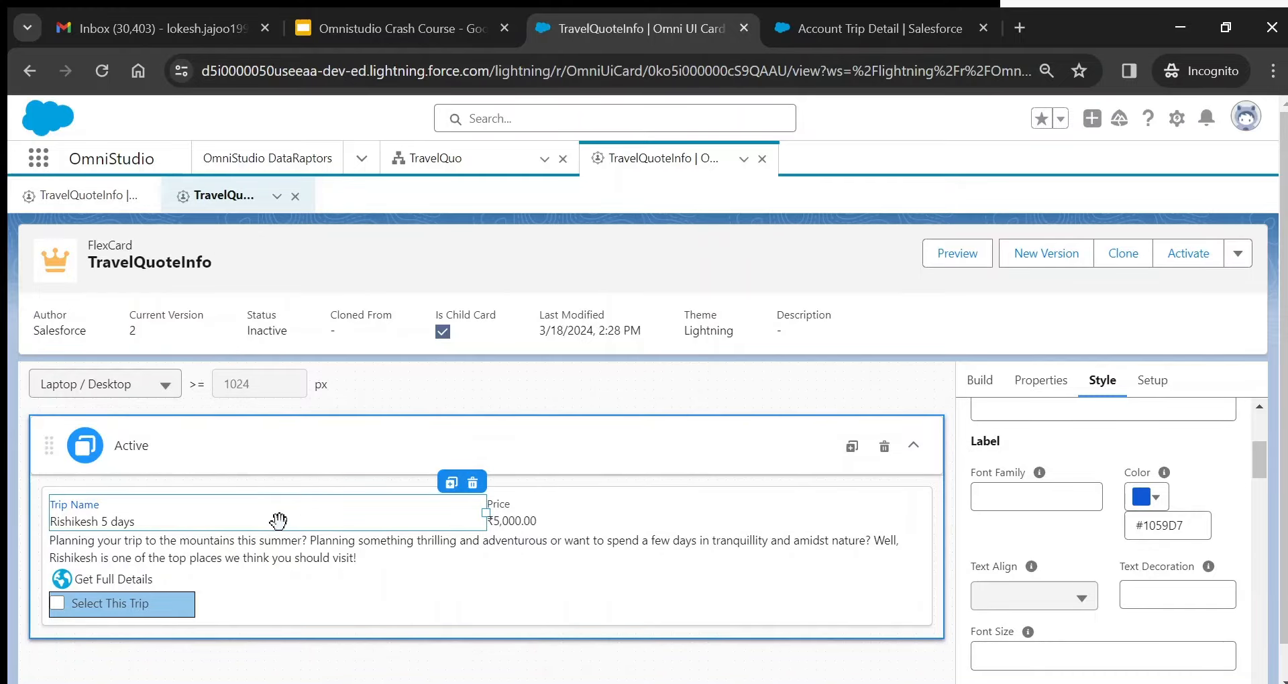
drag(1257, 457, 1278, 617)
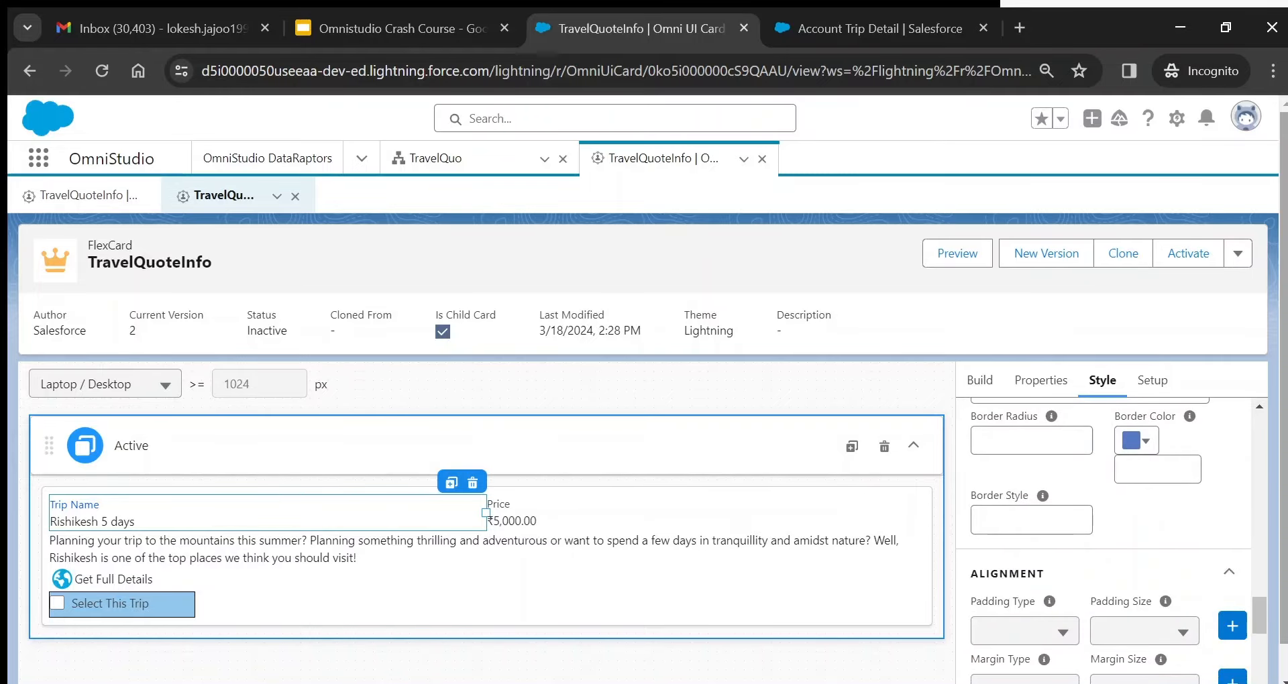
click(980, 380)
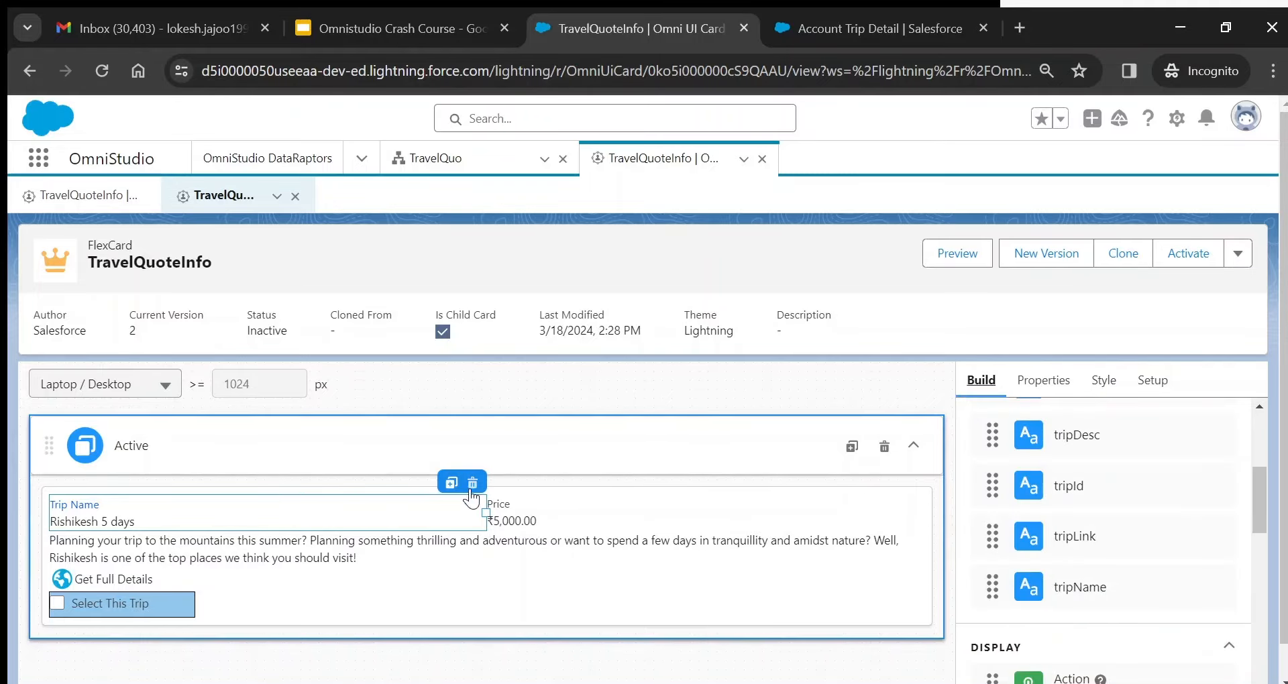
- Inspect the Price (Currency), Trip Name and description fields, then Get Full Details' action:web_link settings
click(540, 506)
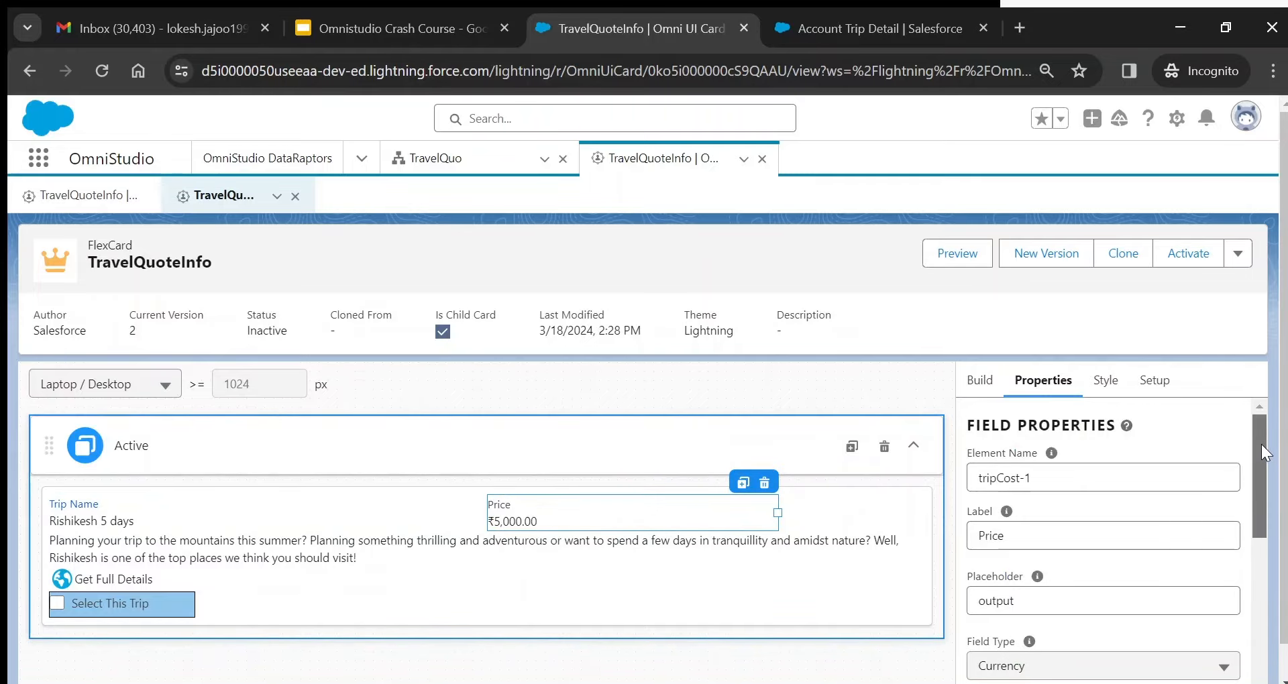
scroll(1262, 461, down, 2)
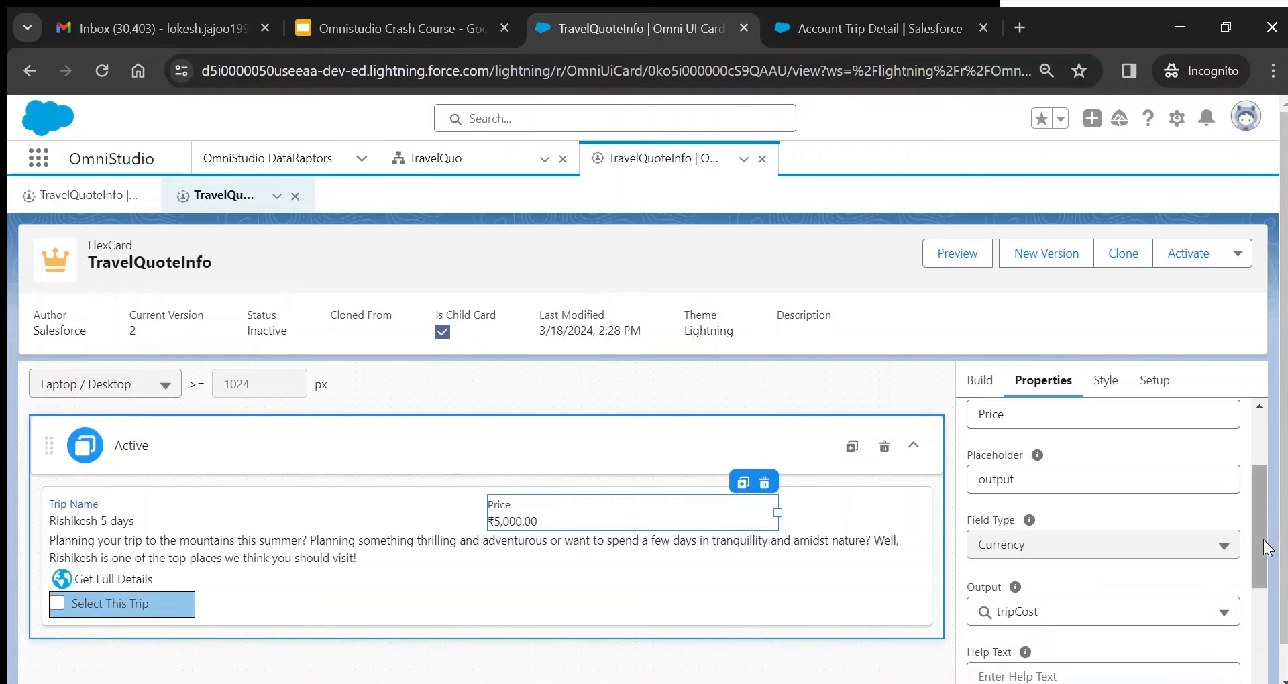
drag(1261, 539, 1272, 648)
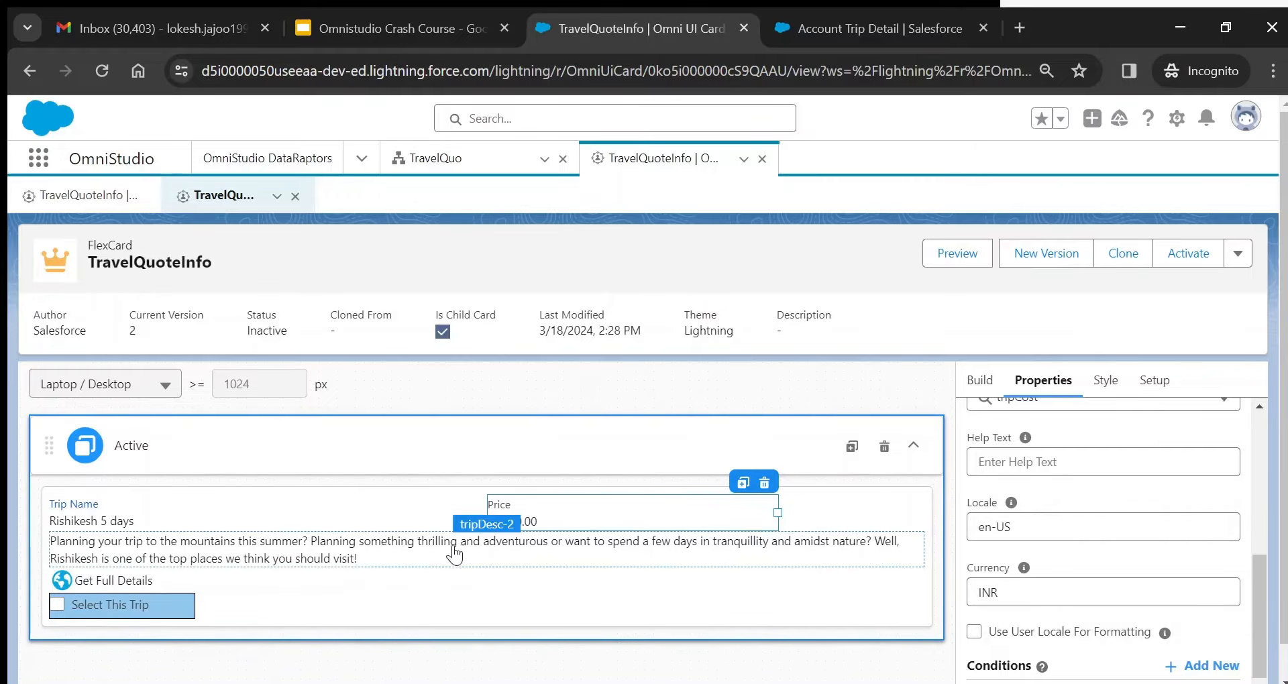
click(403, 510)
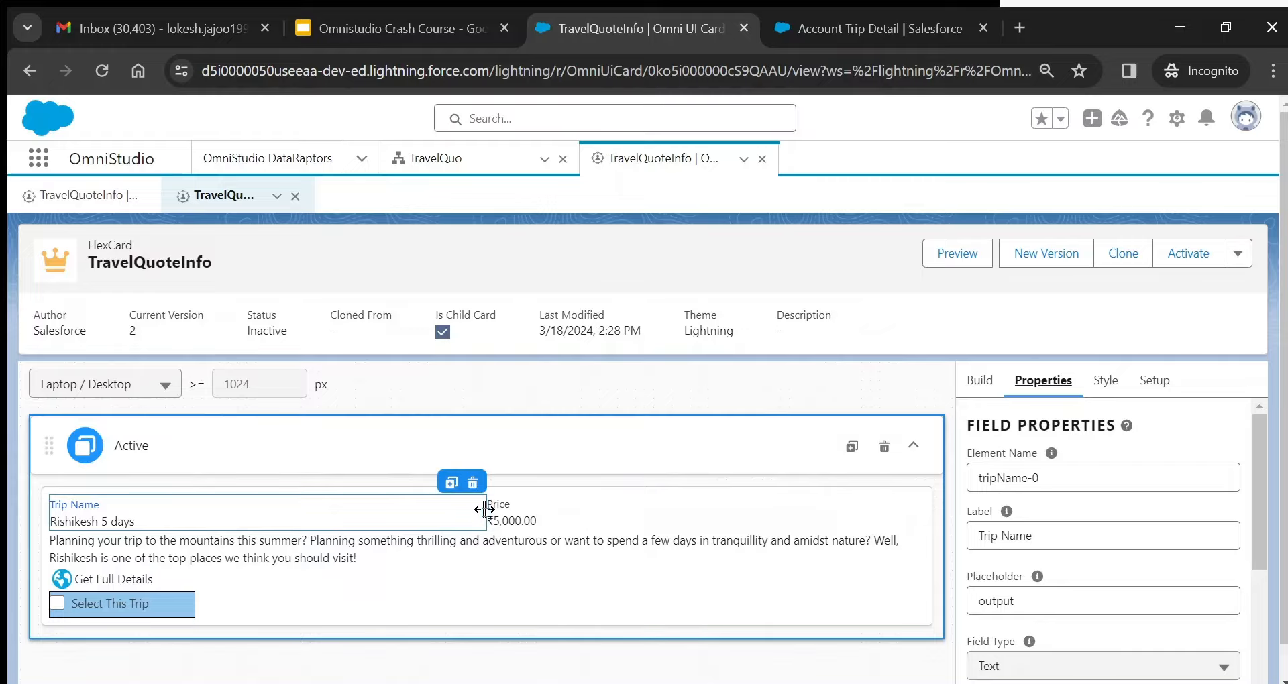
click(560, 506)
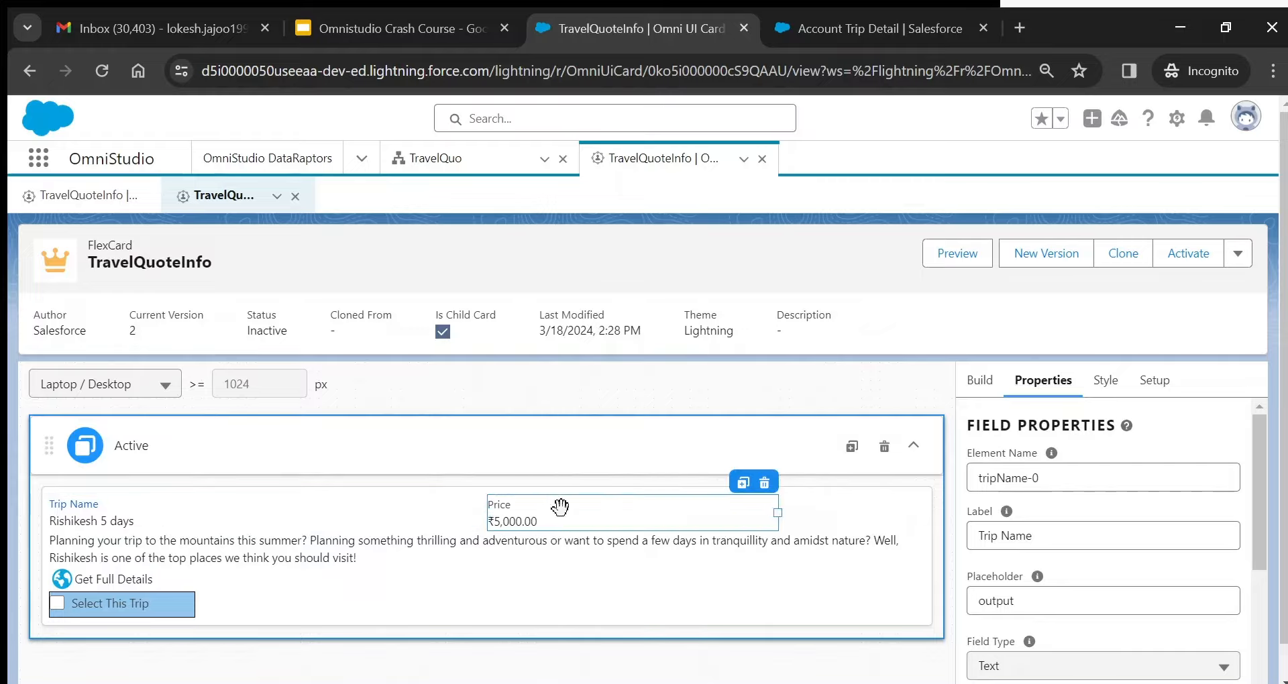
click(255, 561)
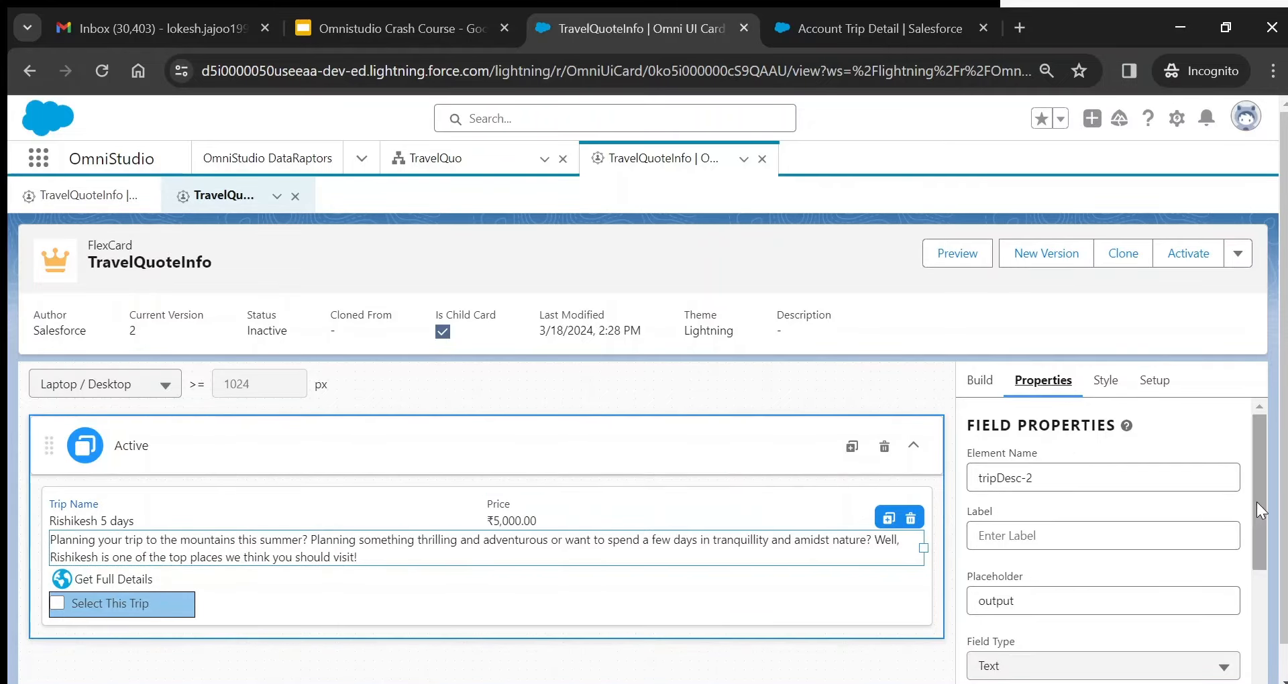
drag(1256, 501, 1260, 540)
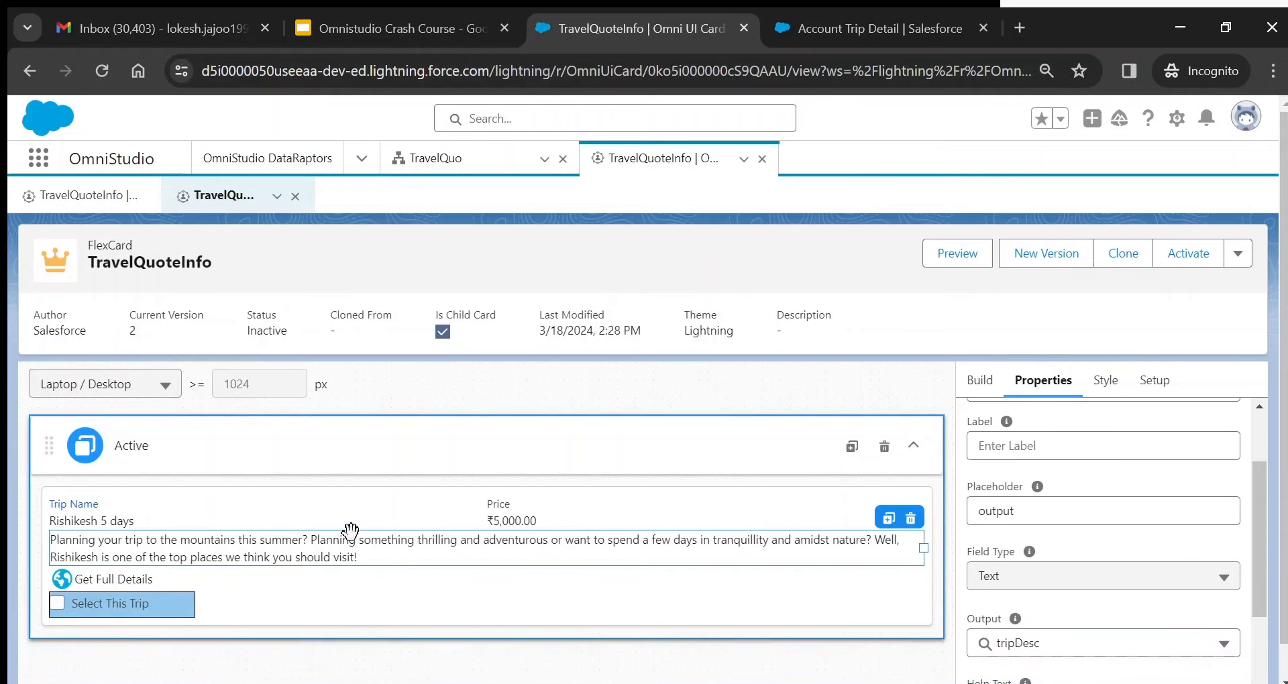
click(250, 576)
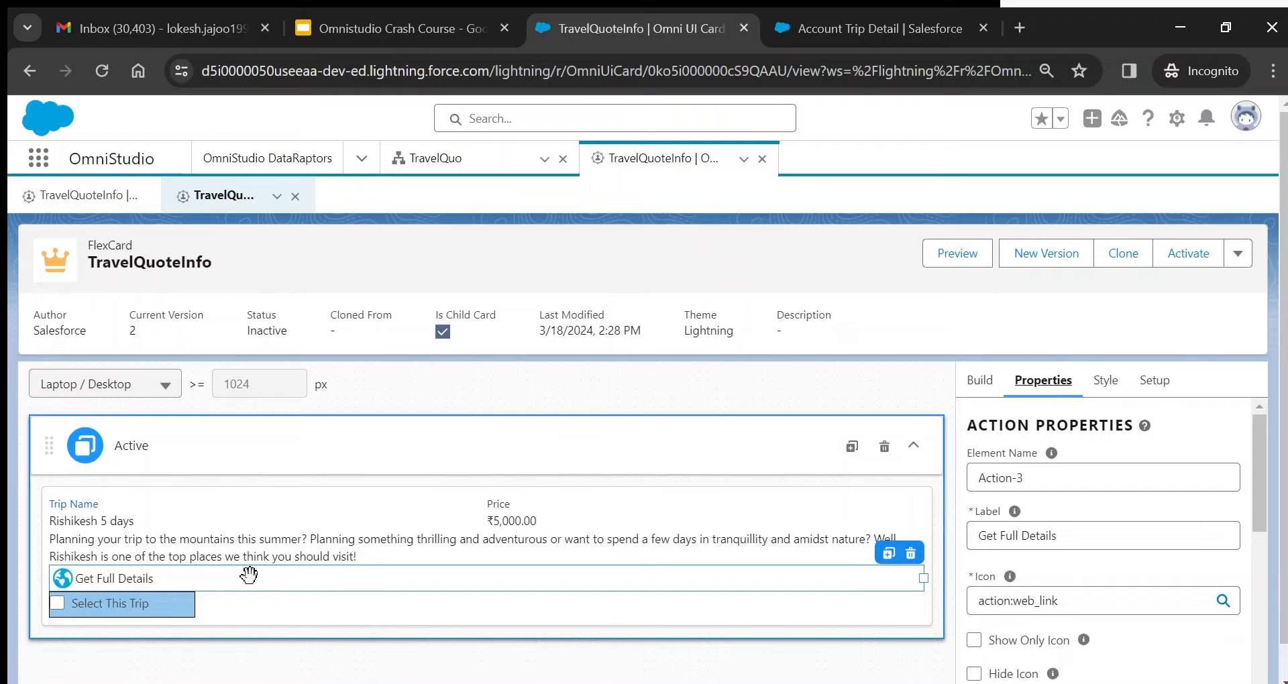
click(984, 389)
drag(1257, 498, 1227, 416)
click(1153, 430)
text(a)
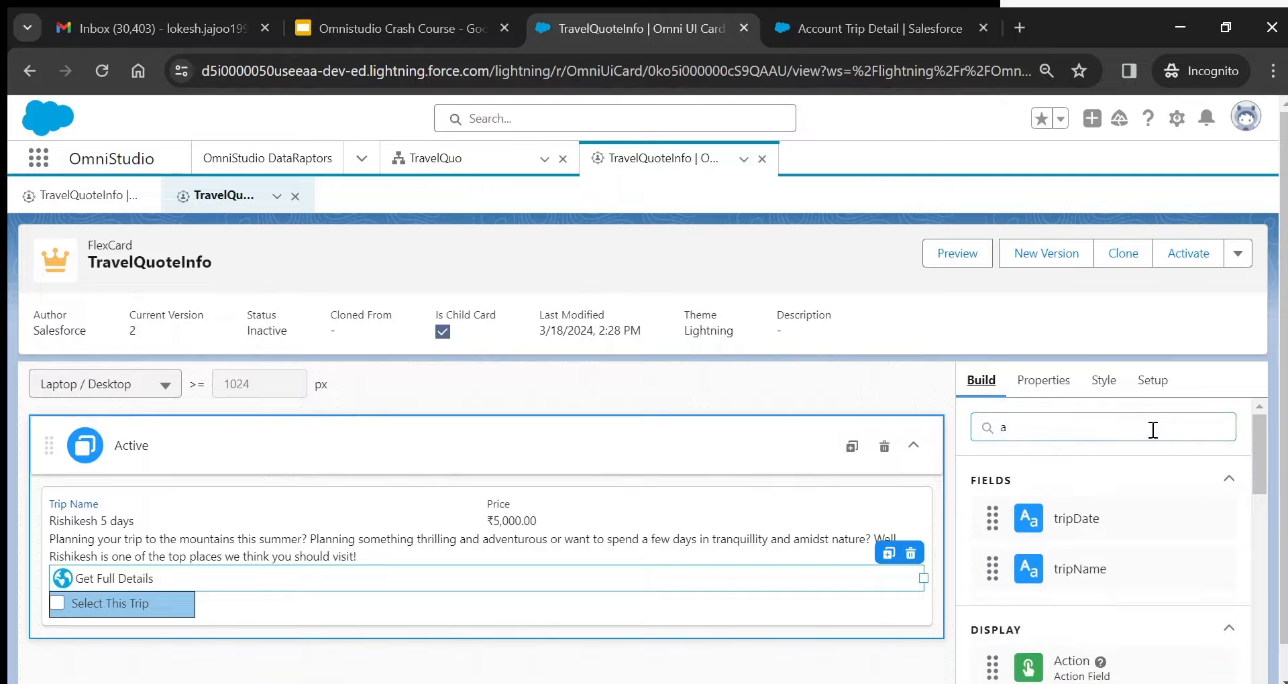
drag(1110, 661, 1095, 625)
click(531, 578)
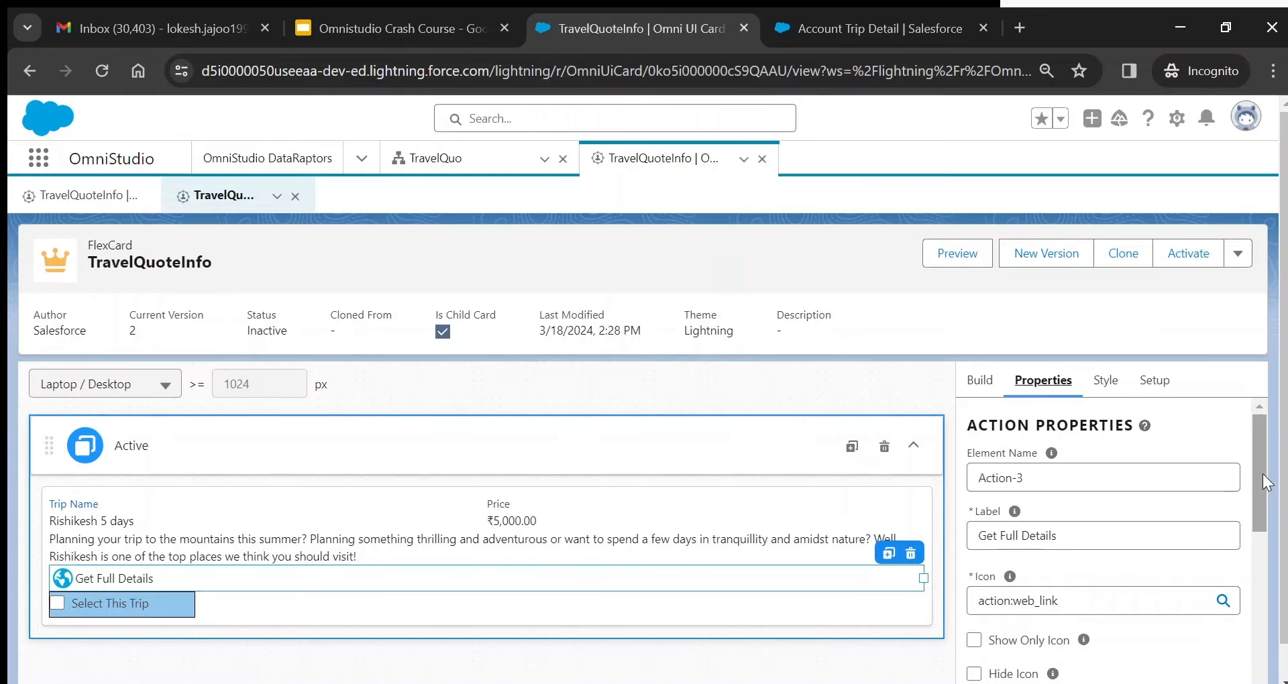
drag(1261, 471, 1264, 503)
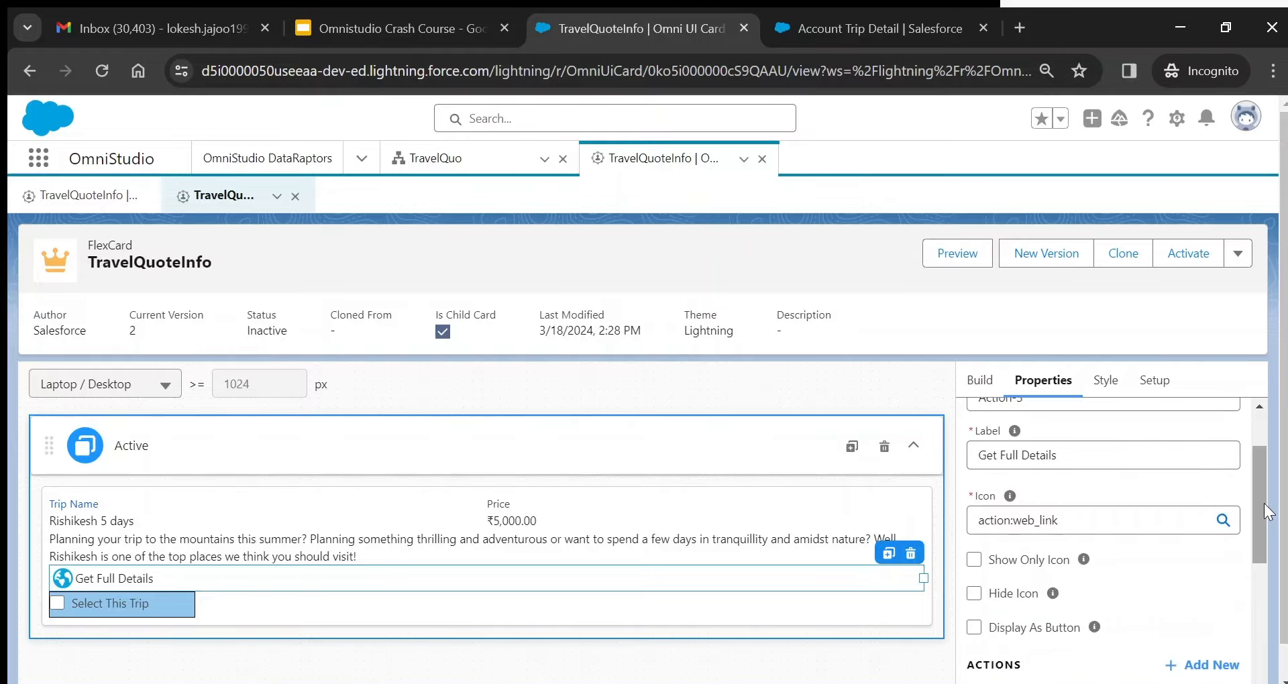
click(1223, 521)
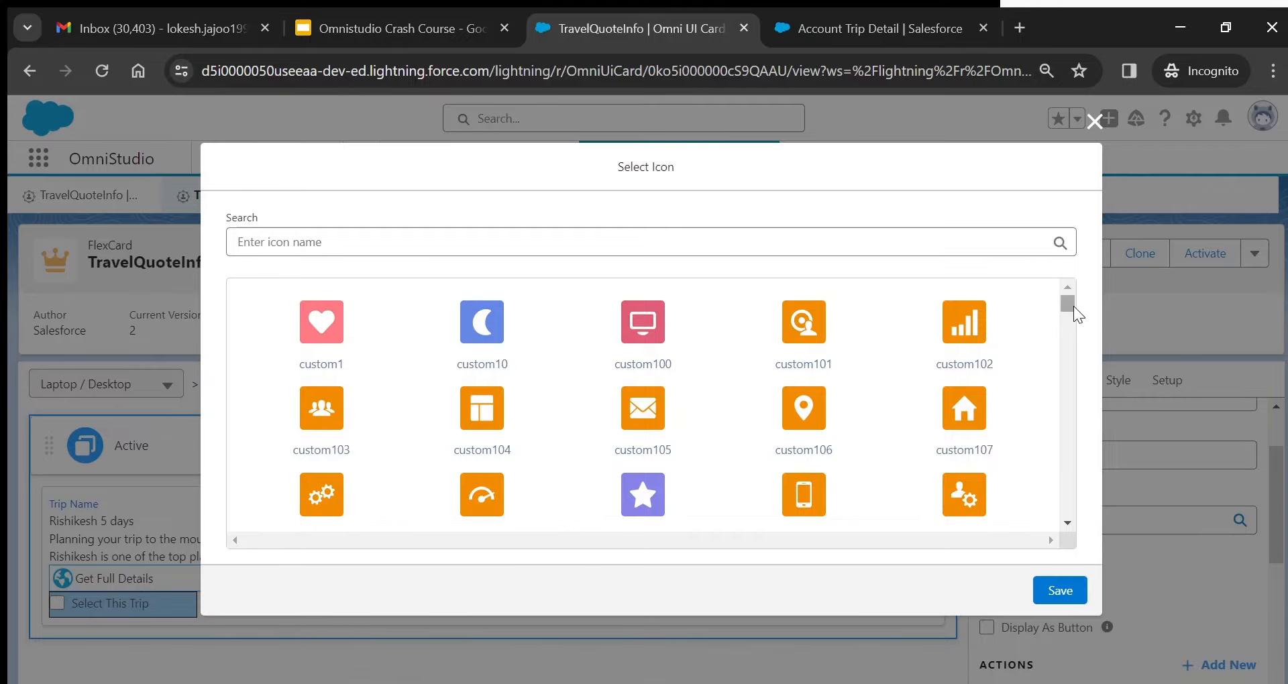
drag(1068, 305, 1069, 436)
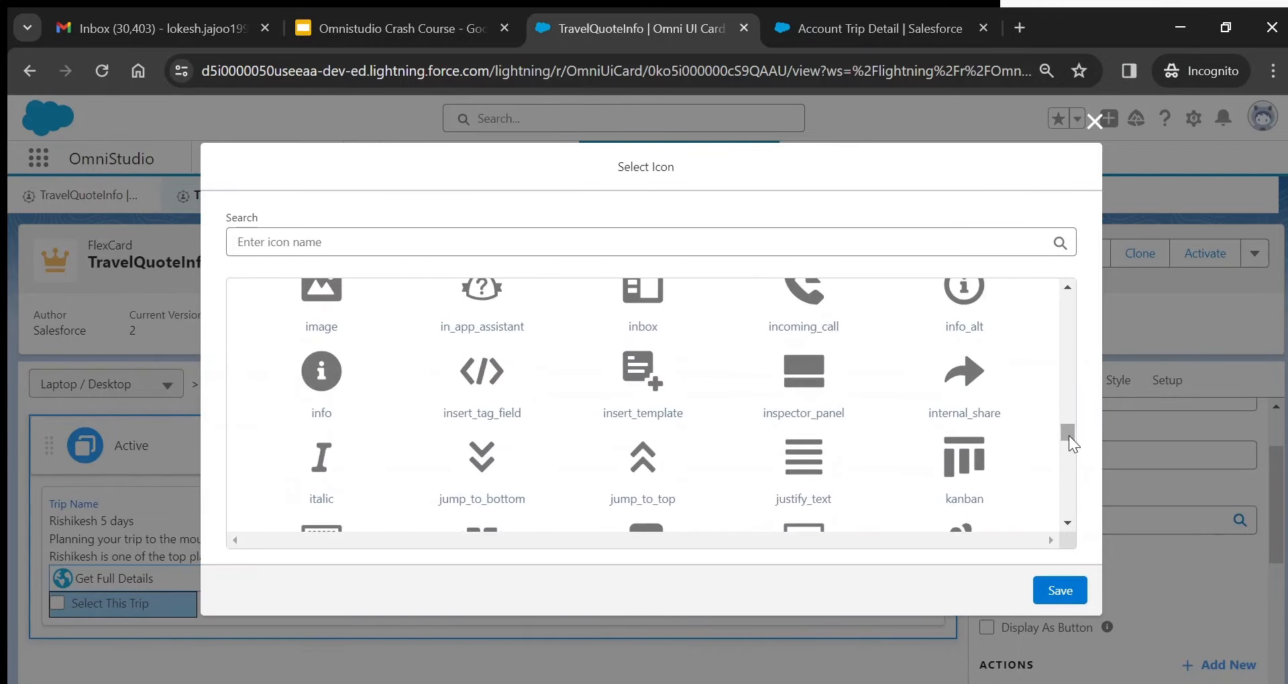
click(1092, 124)
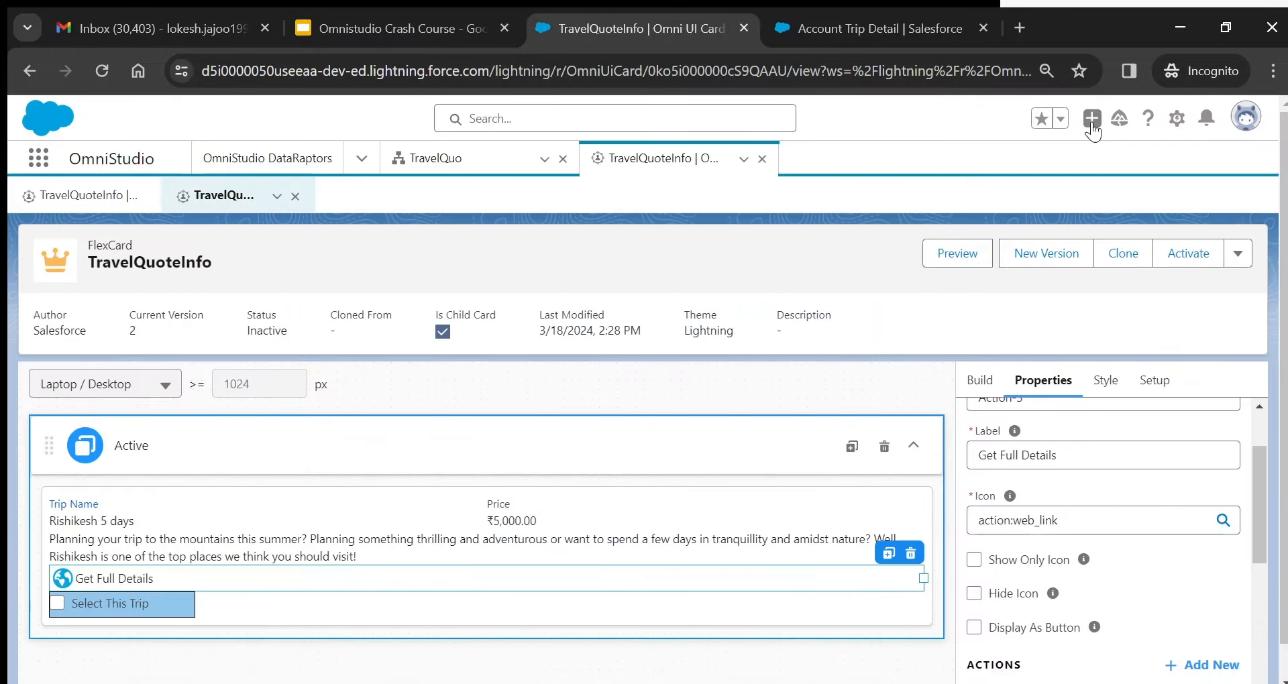
drag(1258, 465, 1262, 569)
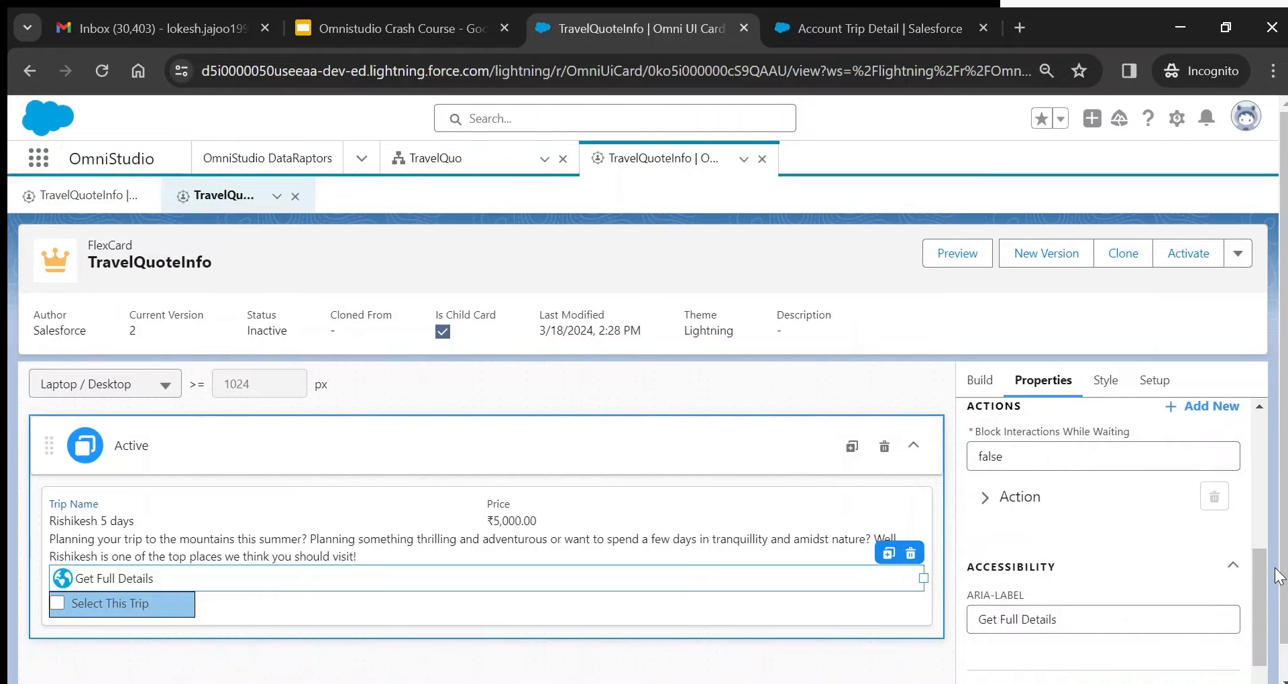
drag(247, 582, 195, 557)
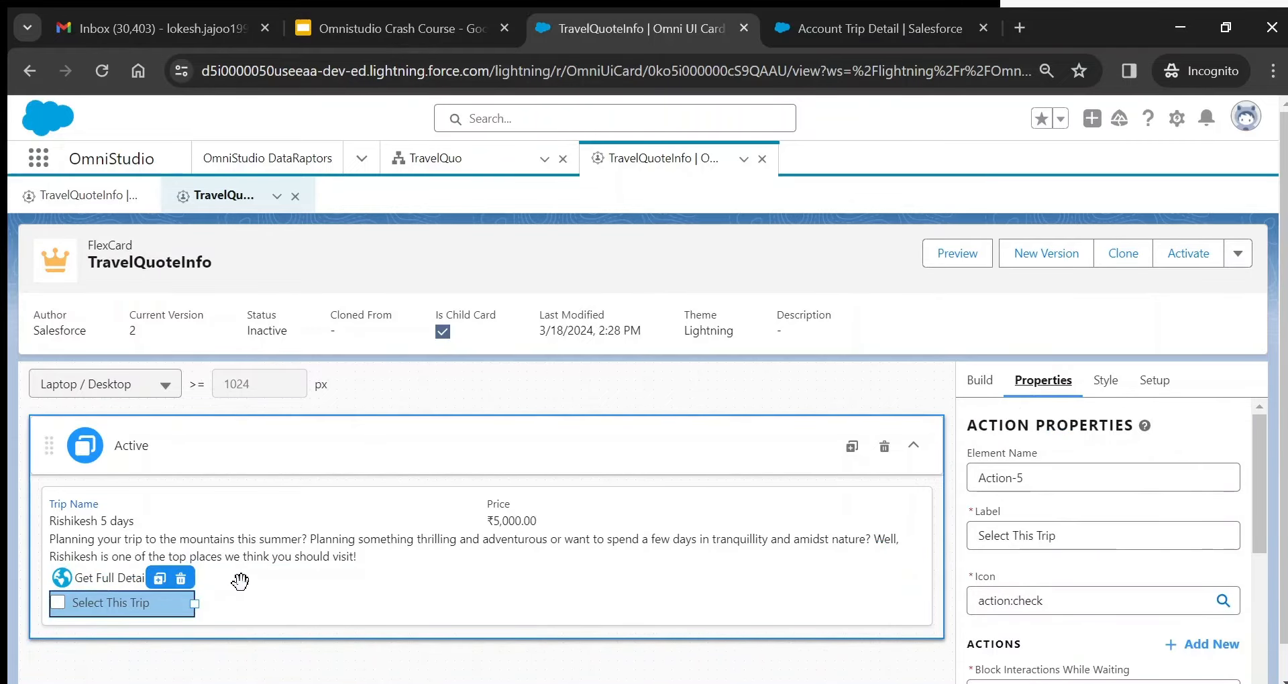
click(107, 576)
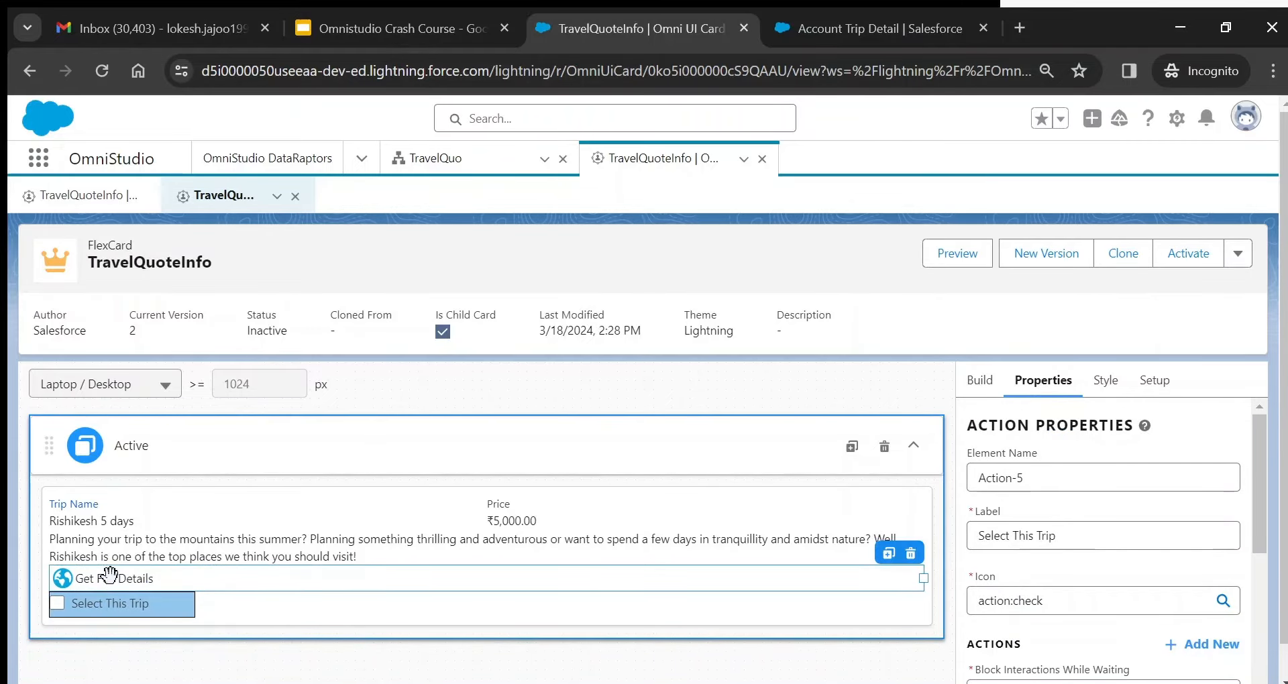
mouse_move(1257, 473)
mouse_down()
mouse_move(1261, 525)
mouse_move(1257, 454)
mouse_up()
drag(1254, 471, 1285, 613)
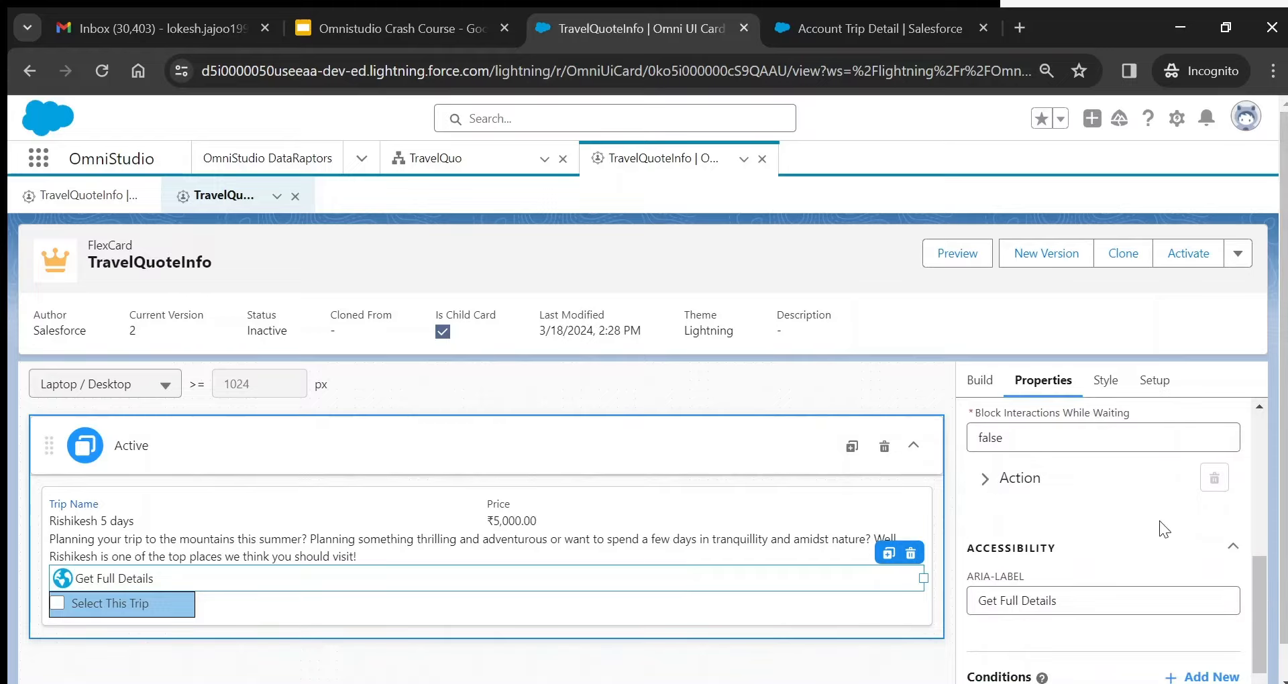
click(985, 483)
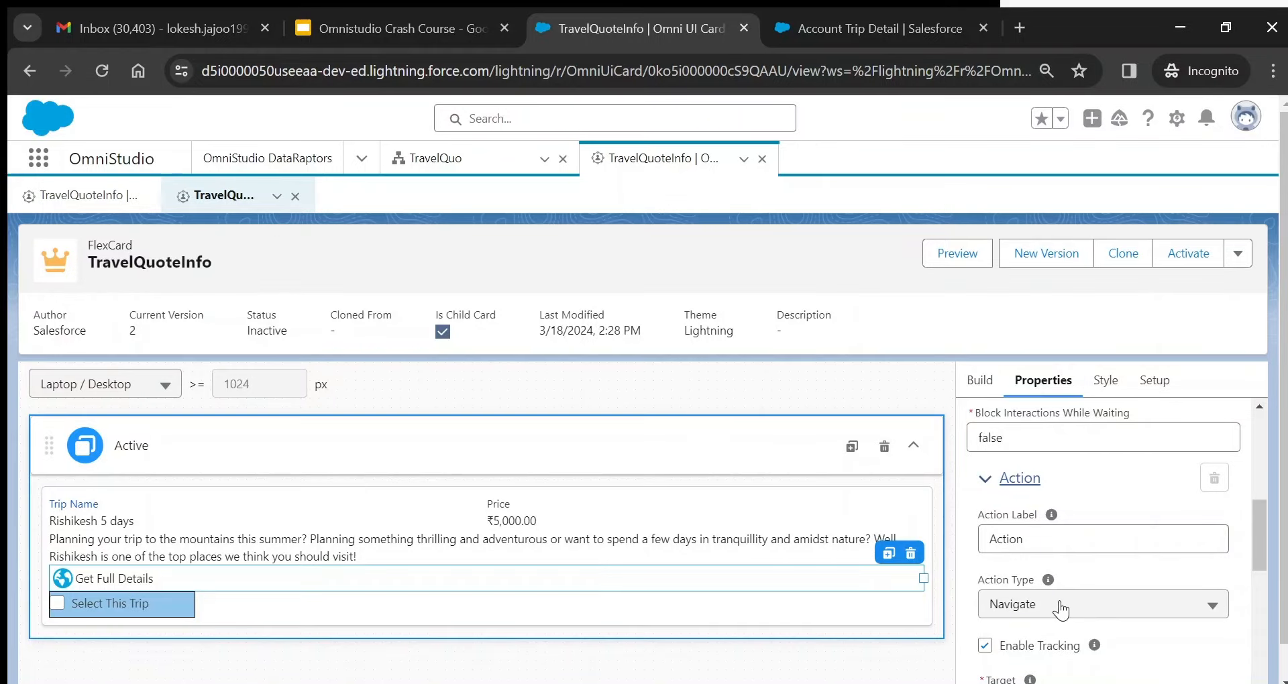
scroll(1266, 529, down, 2)
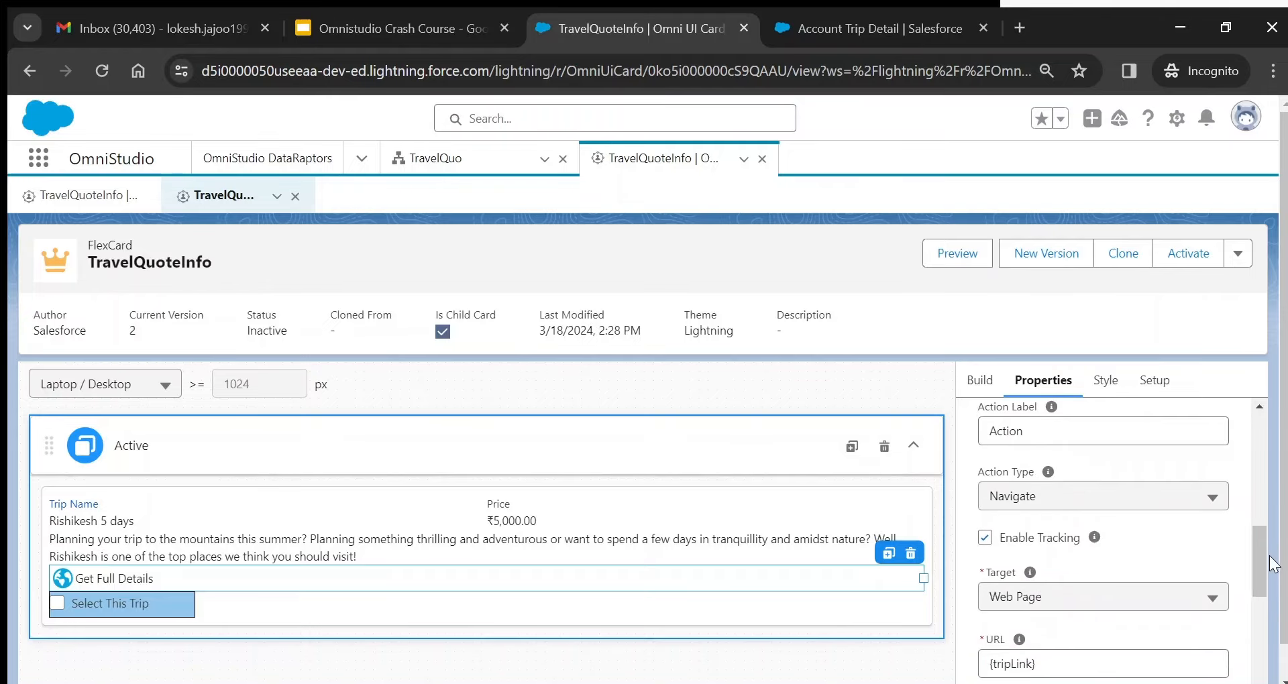
click(1135, 498)
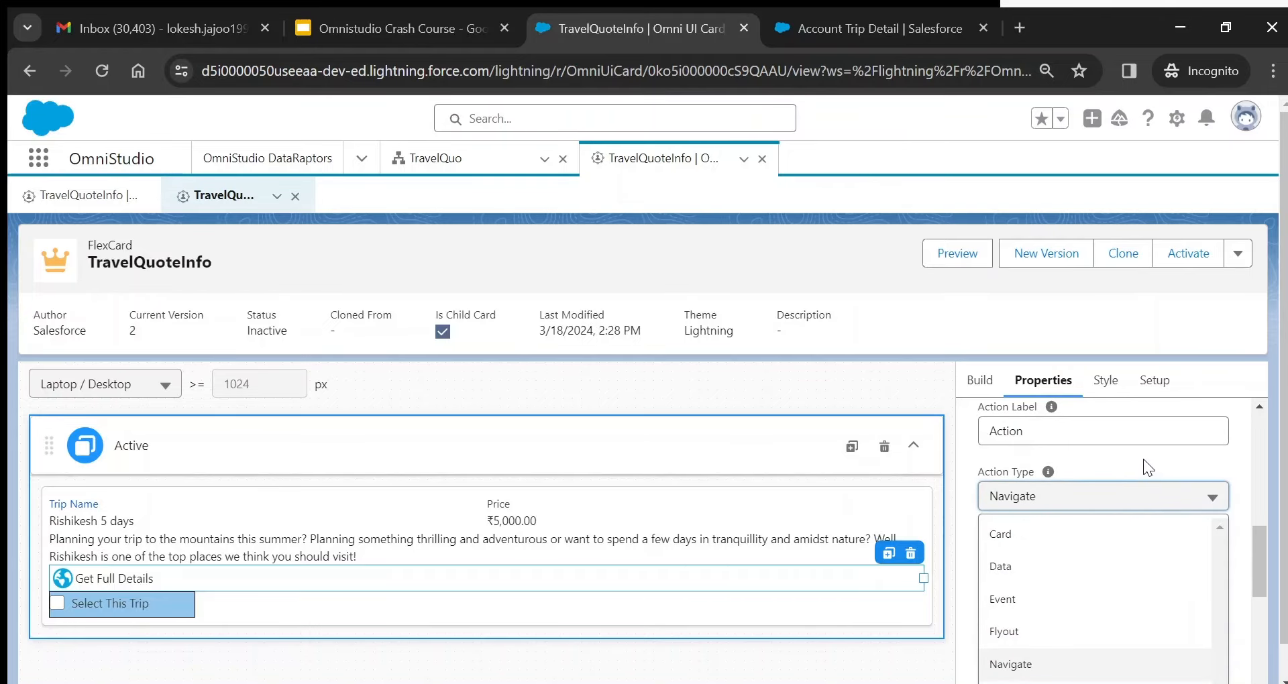
click(1144, 462)
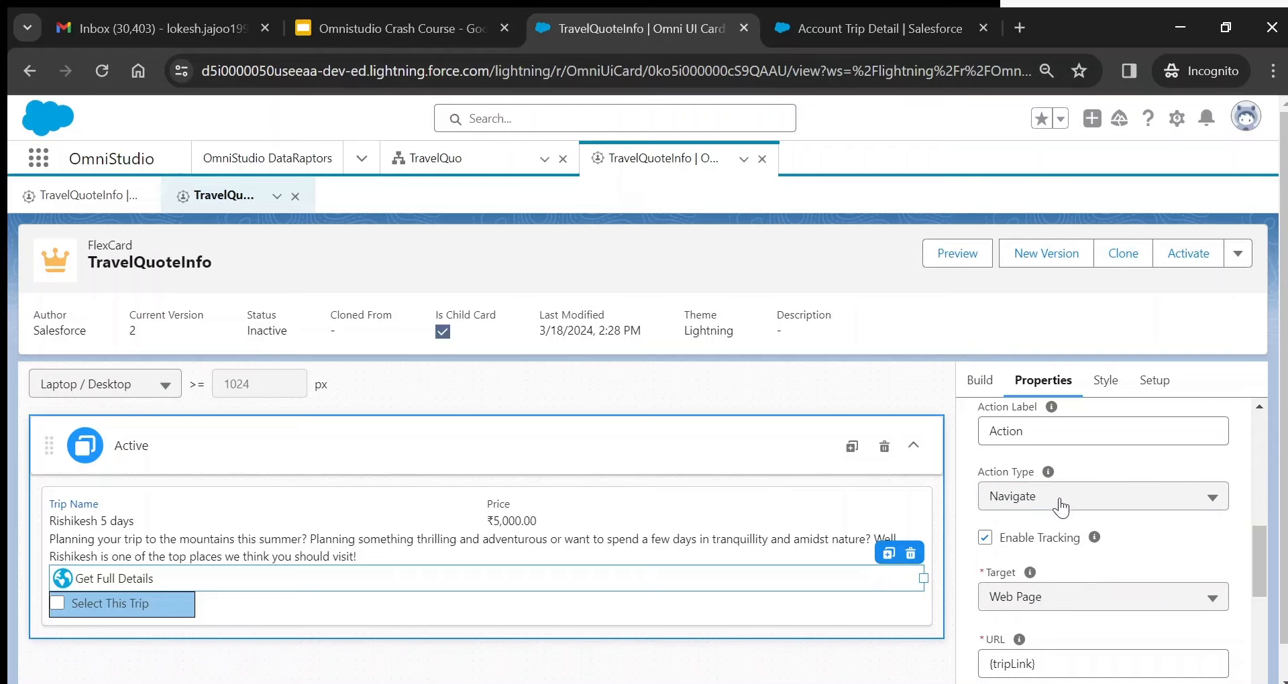
mouse_move(1030, 574)
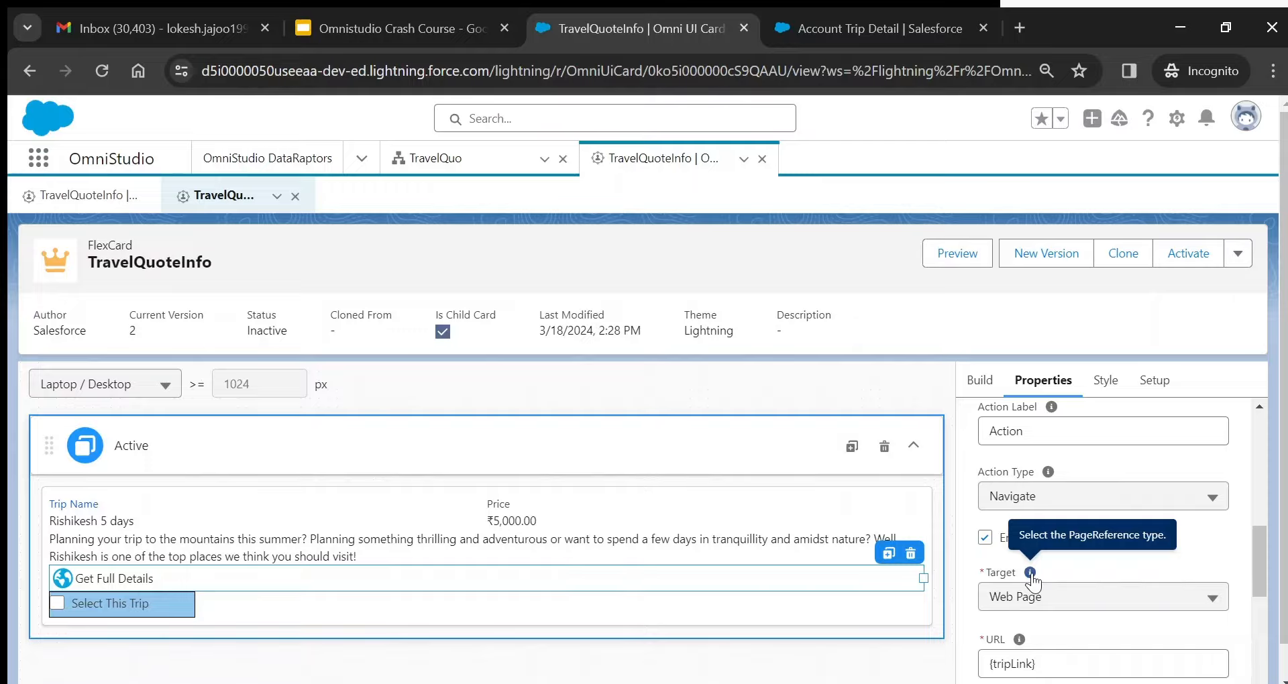
click(1066, 601)
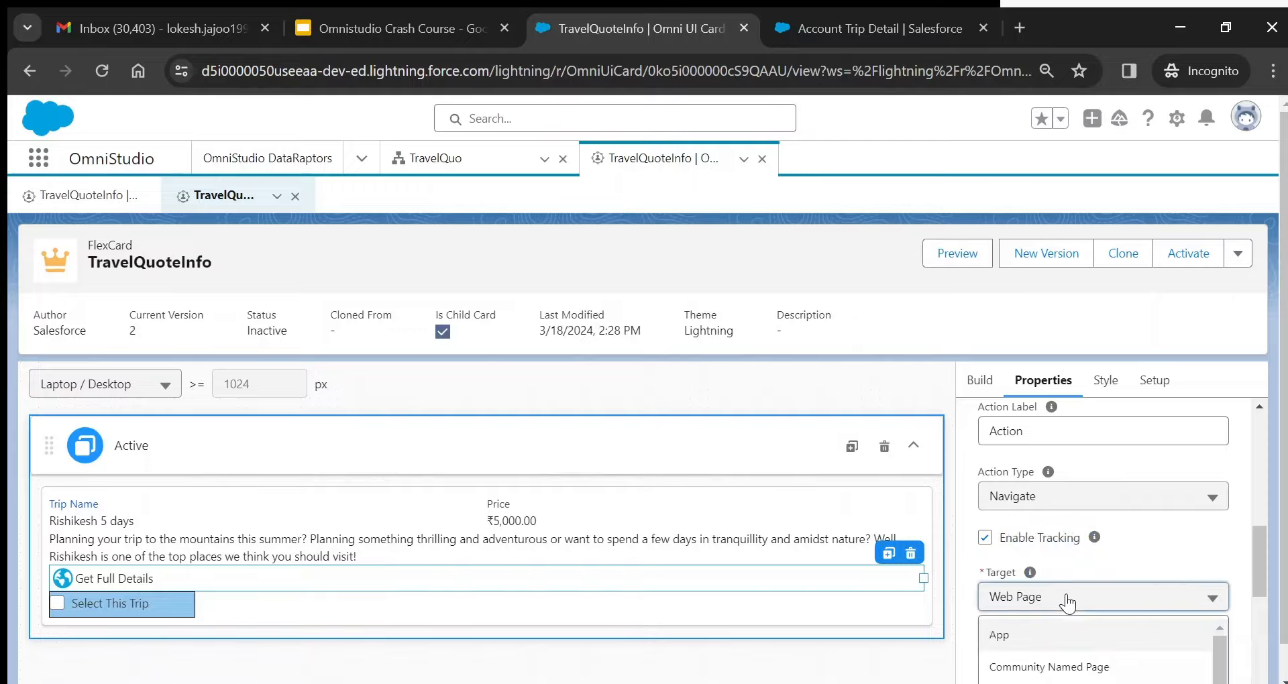
click(1259, 551)
drag(1259, 551, 1263, 589)
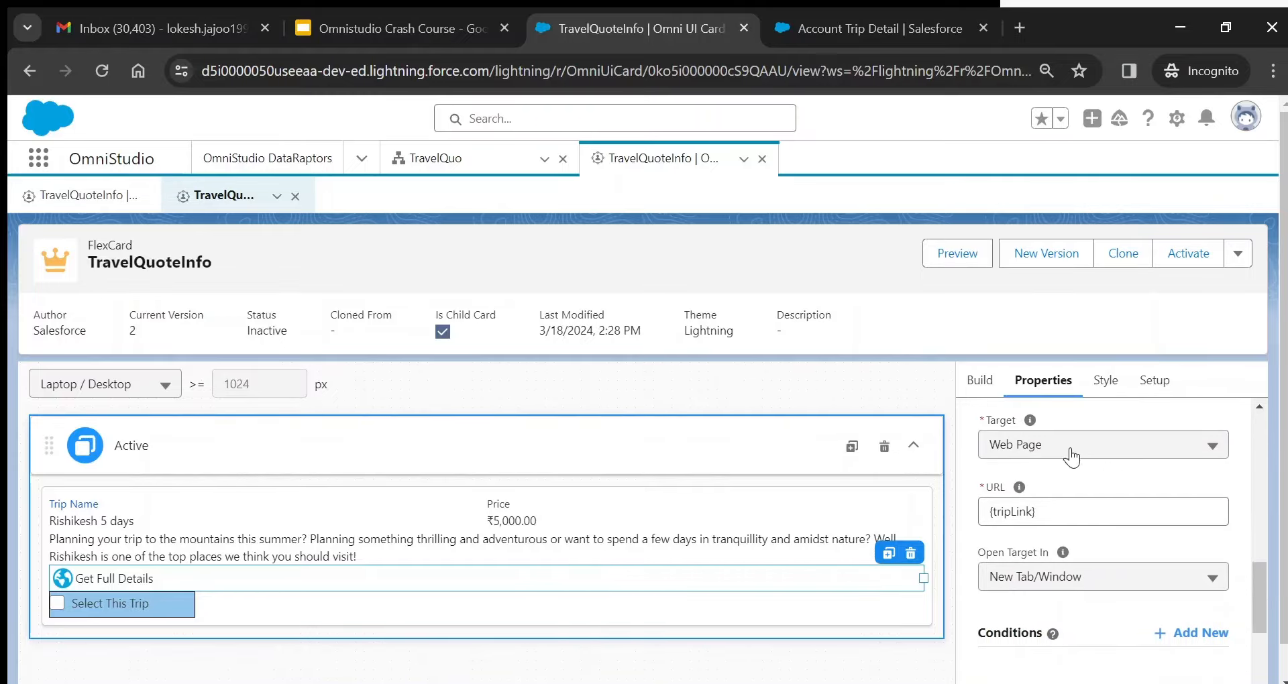
mouse_move(1020, 490)
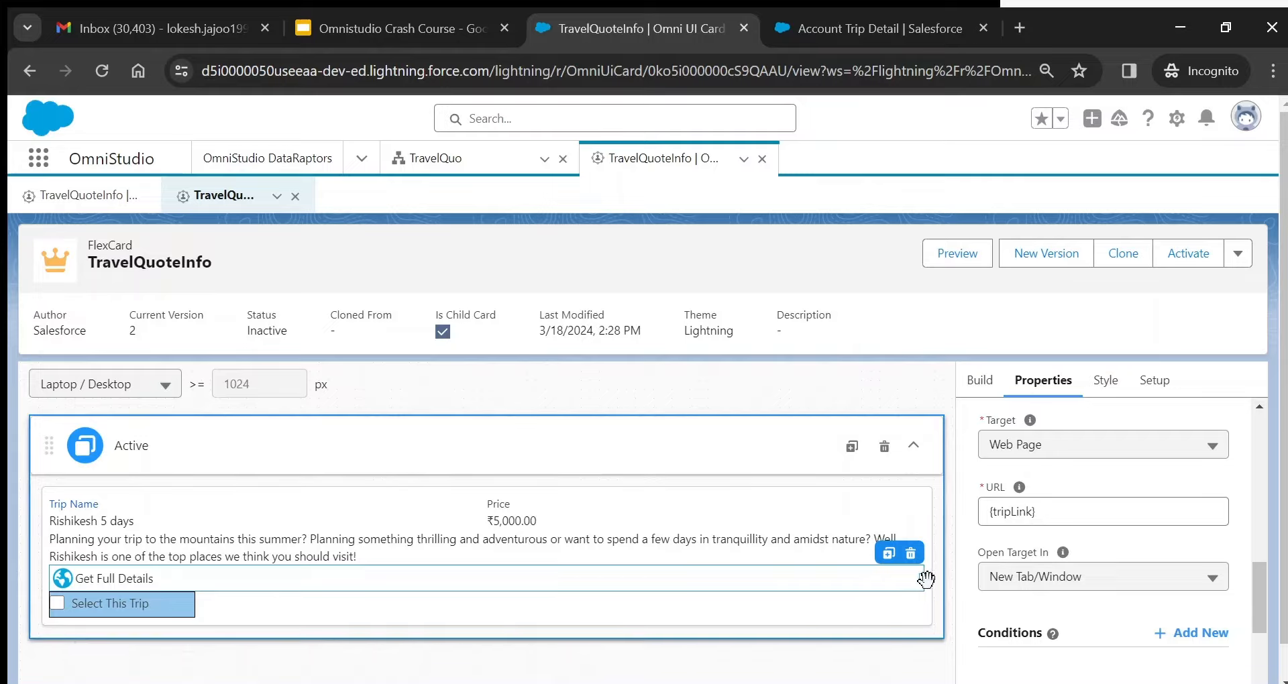
mouse_move(918, 575)
mouse_down()
mouse_move(708, 577)
mouse_move(927, 571)
mouse_up()
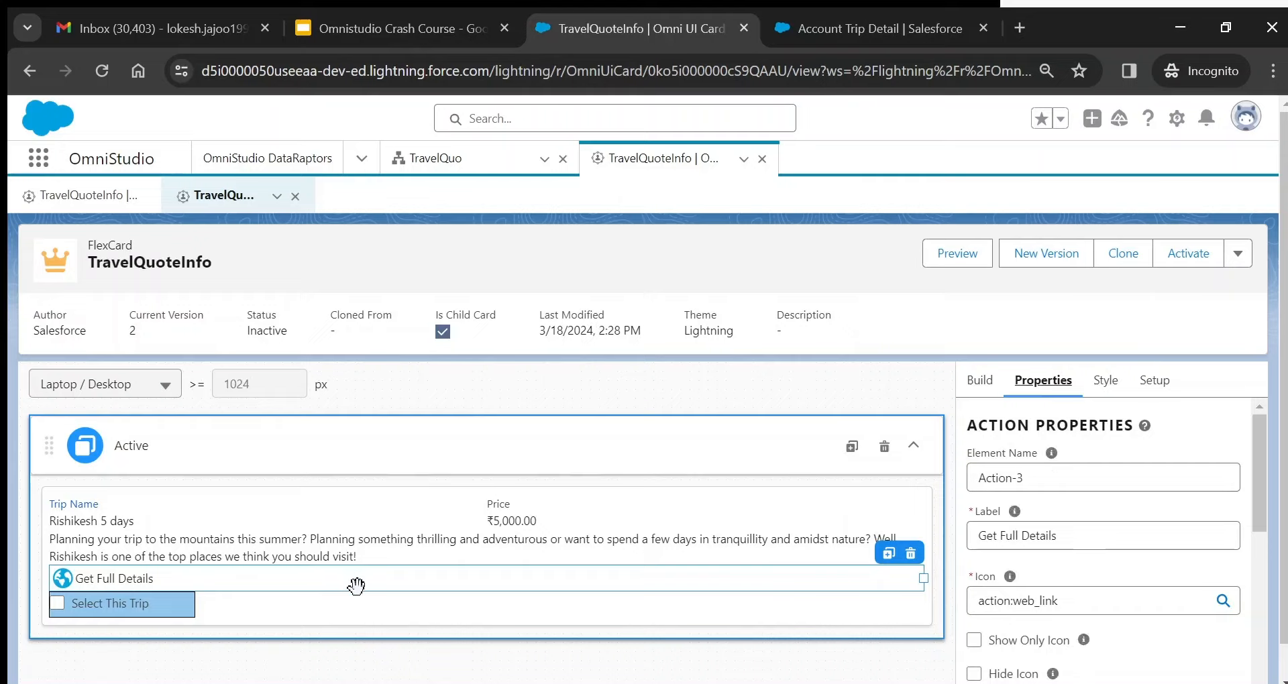
- Make Select This Trip a Card action of type Select Card saving picks to selectedTrip
click(177, 609)
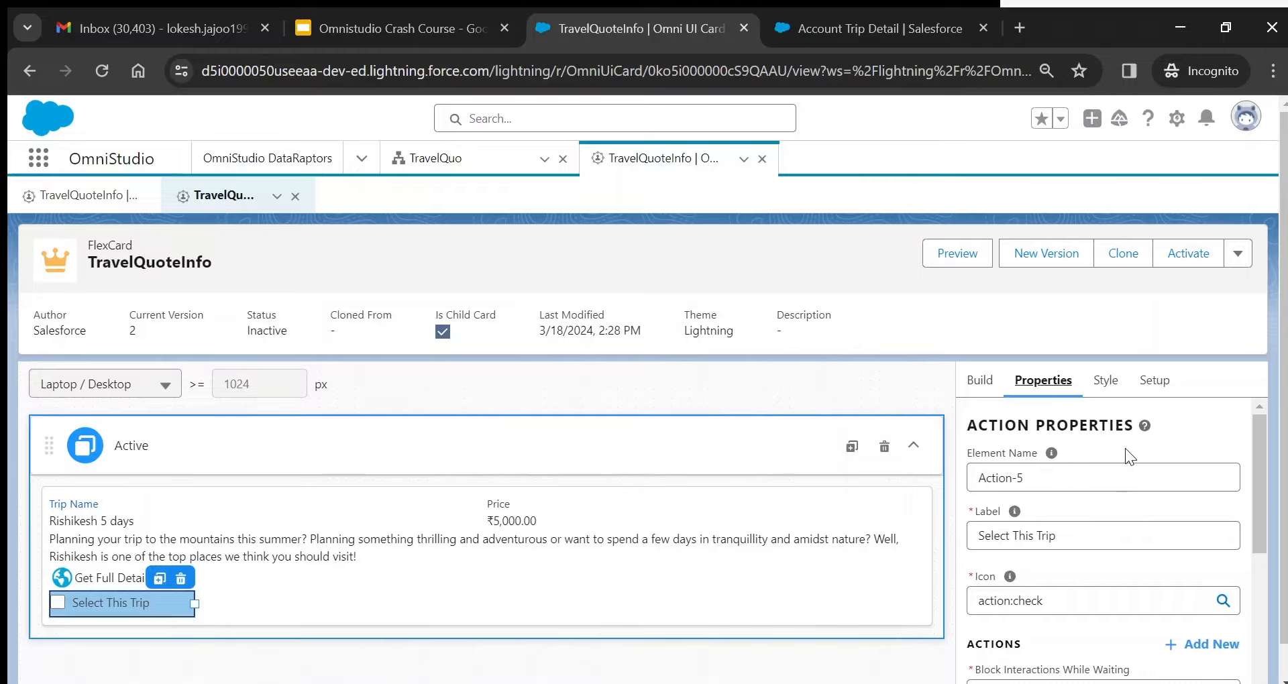
drag(1259, 468, 1267, 556)
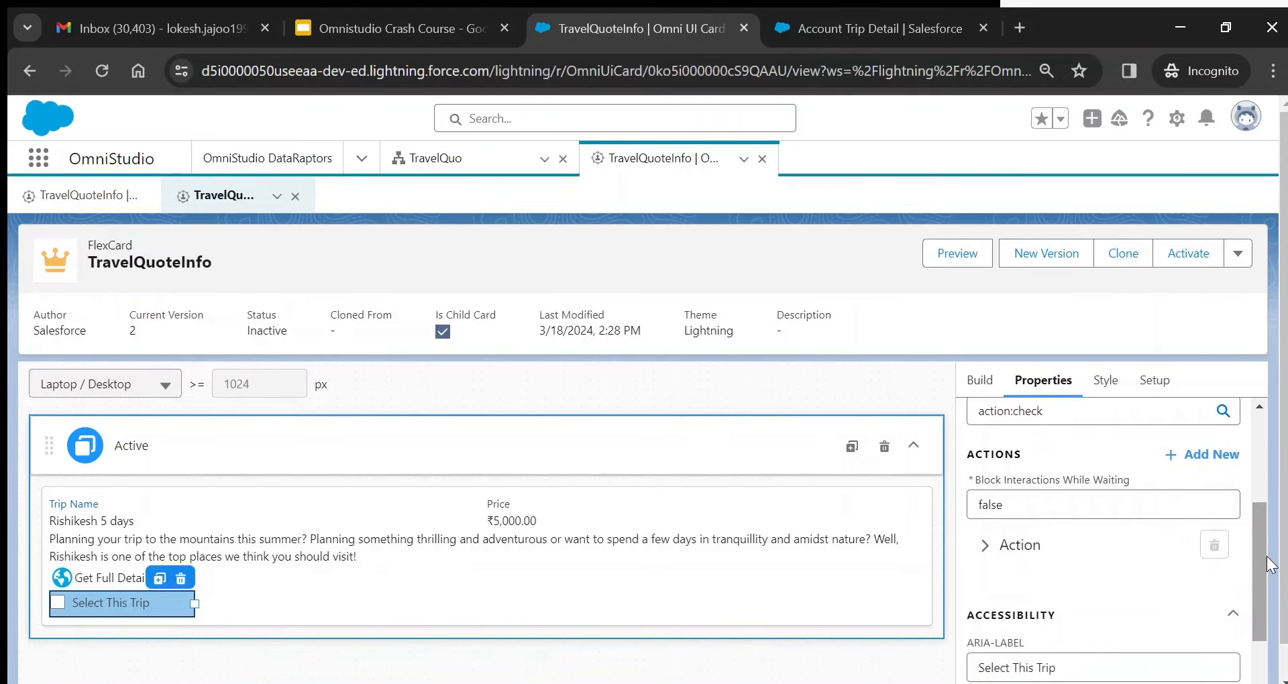
click(986, 547)
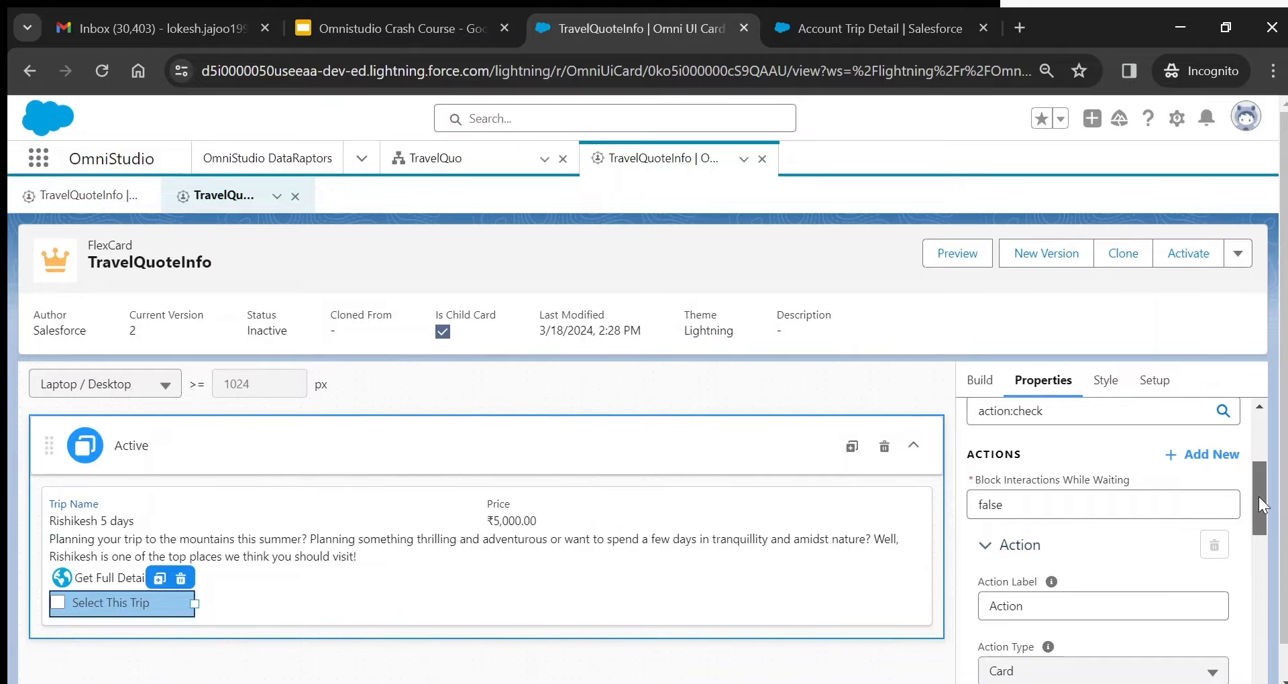
scroll(1260, 505, down, 2)
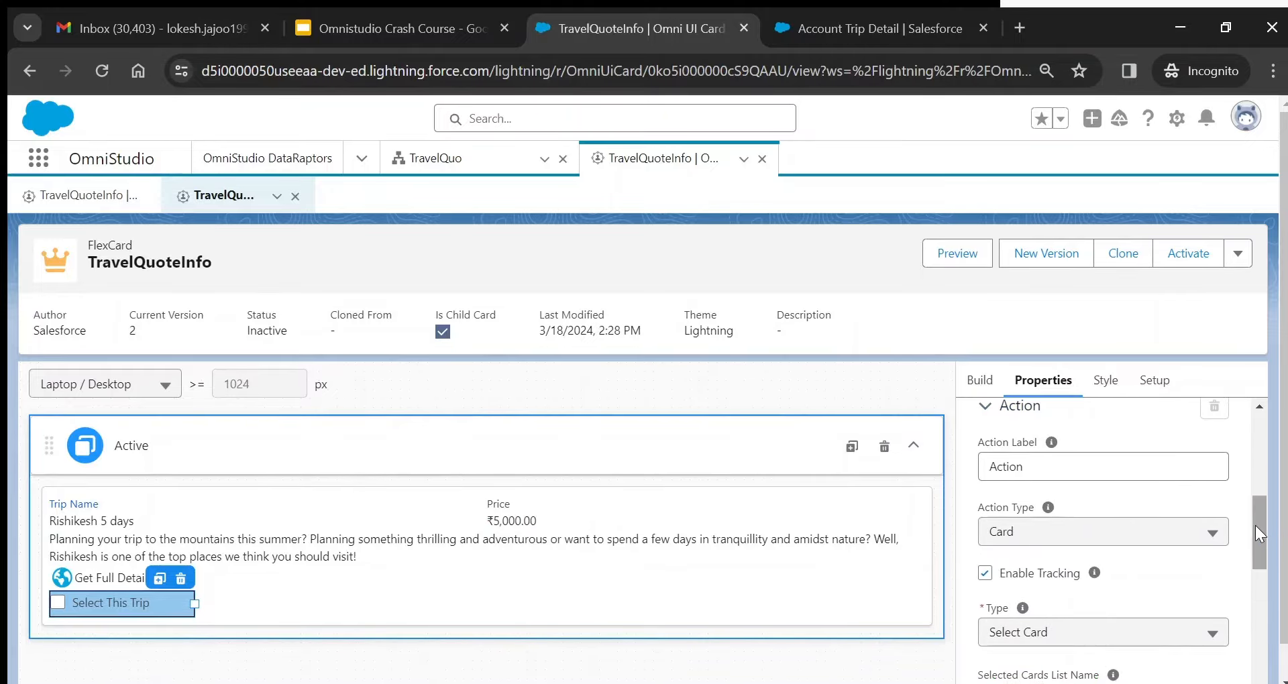
drag(1254, 525, 1257, 543)
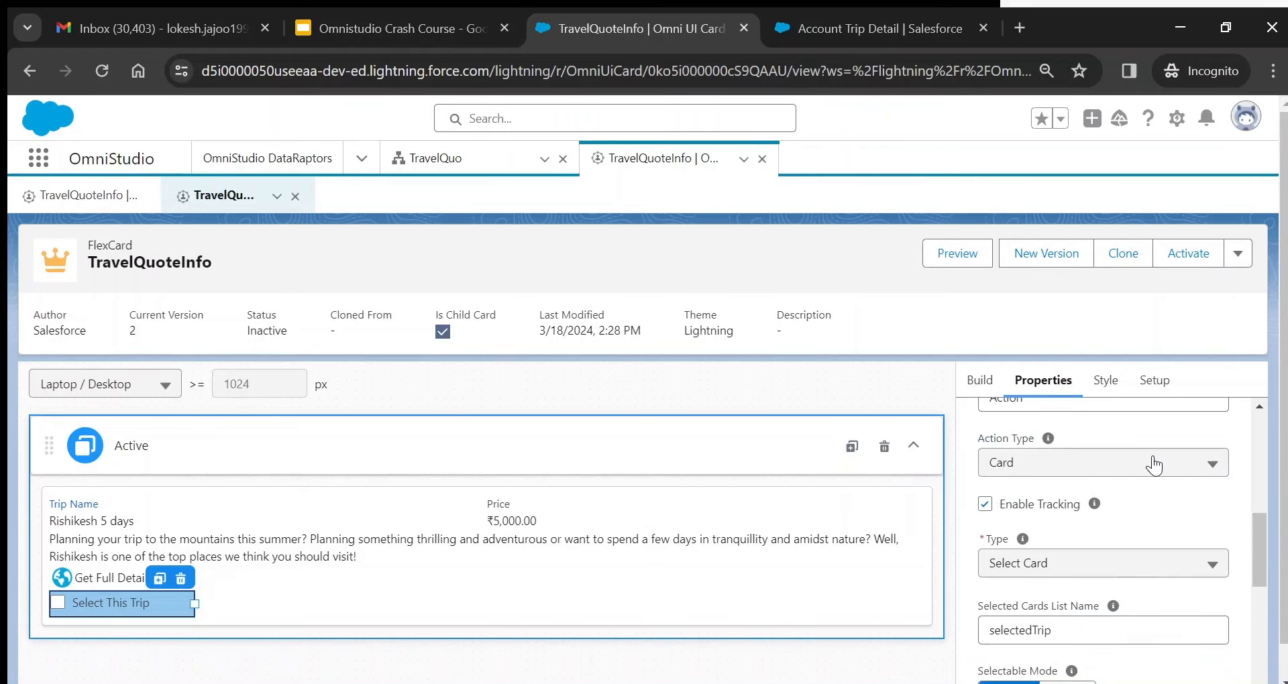
mouse_move(1023, 542)
drag(1262, 548, 1263, 573)
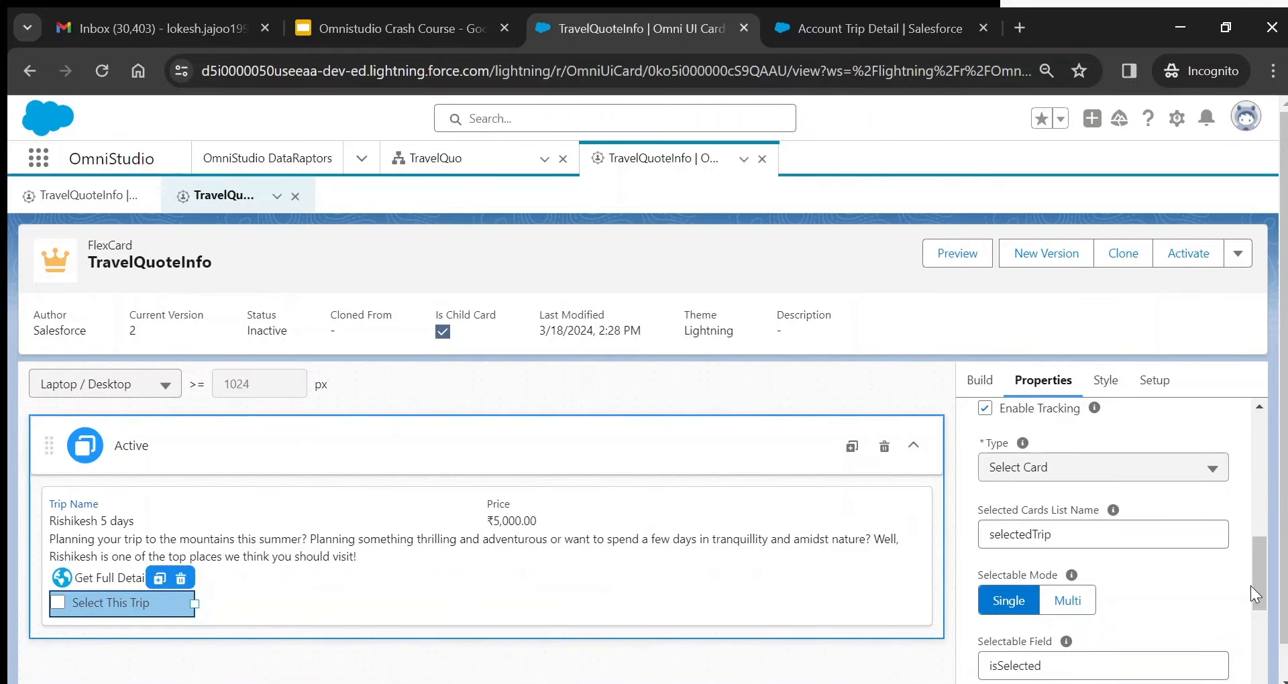
drag(1260, 577, 1262, 601)
mouse_move(1068, 546)
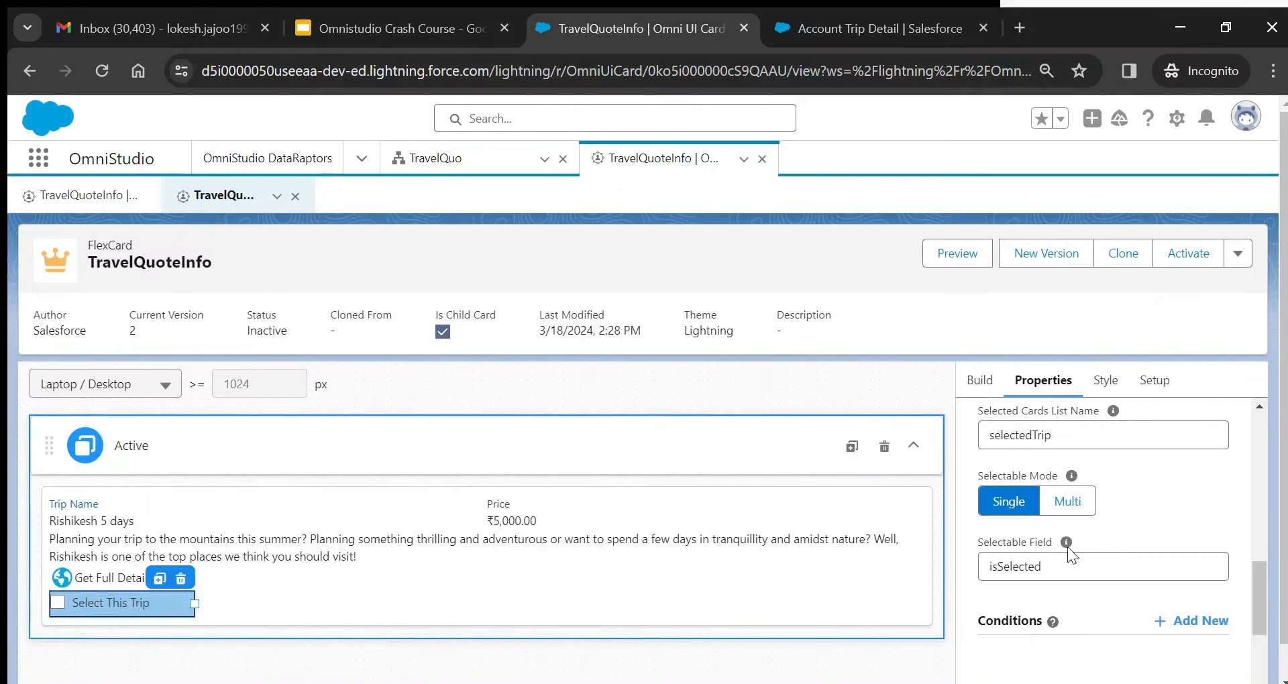
drag(1262, 587, 1258, 546)
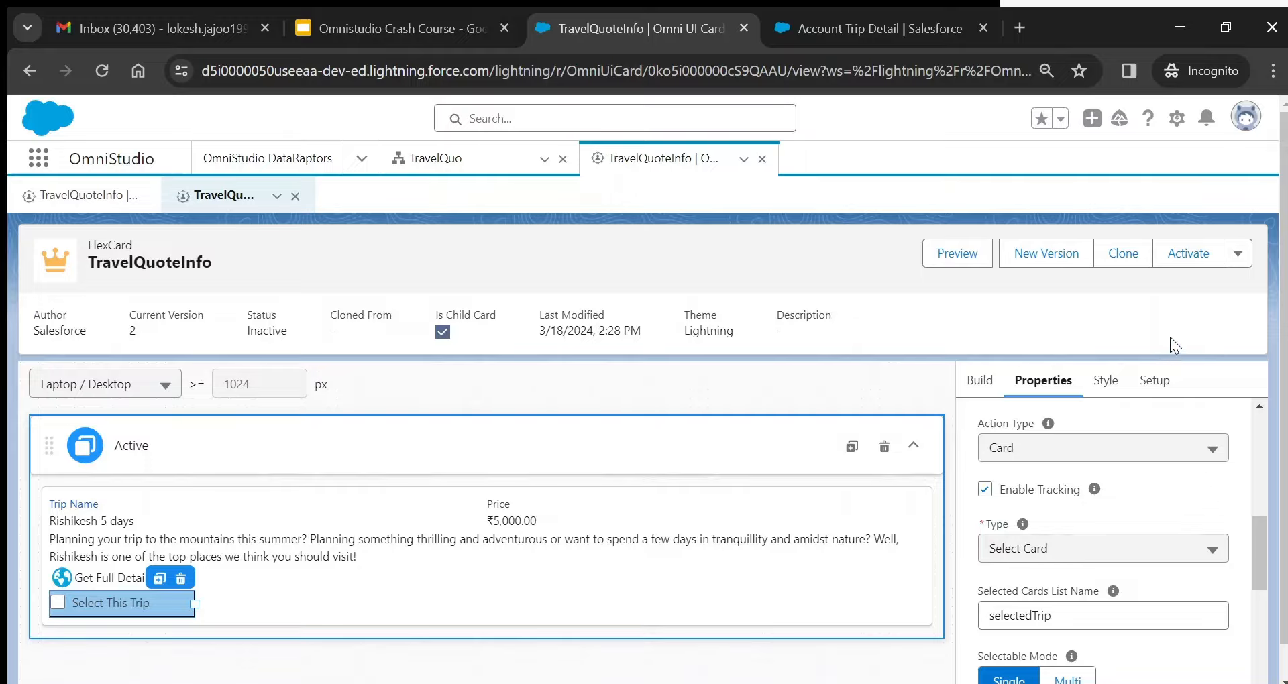
- In the card's Setup settings, open the selectcards_selectedTrip event listener's properties
click(1163, 384)
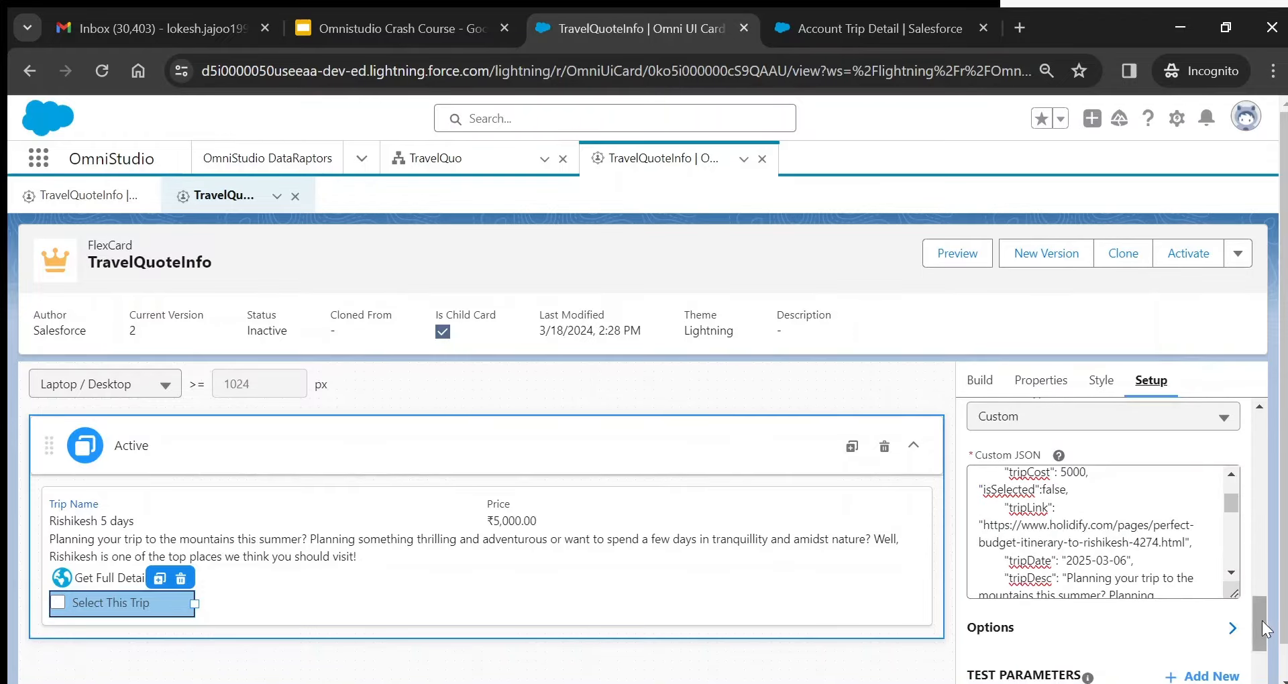
drag(1262, 621, 1261, 551)
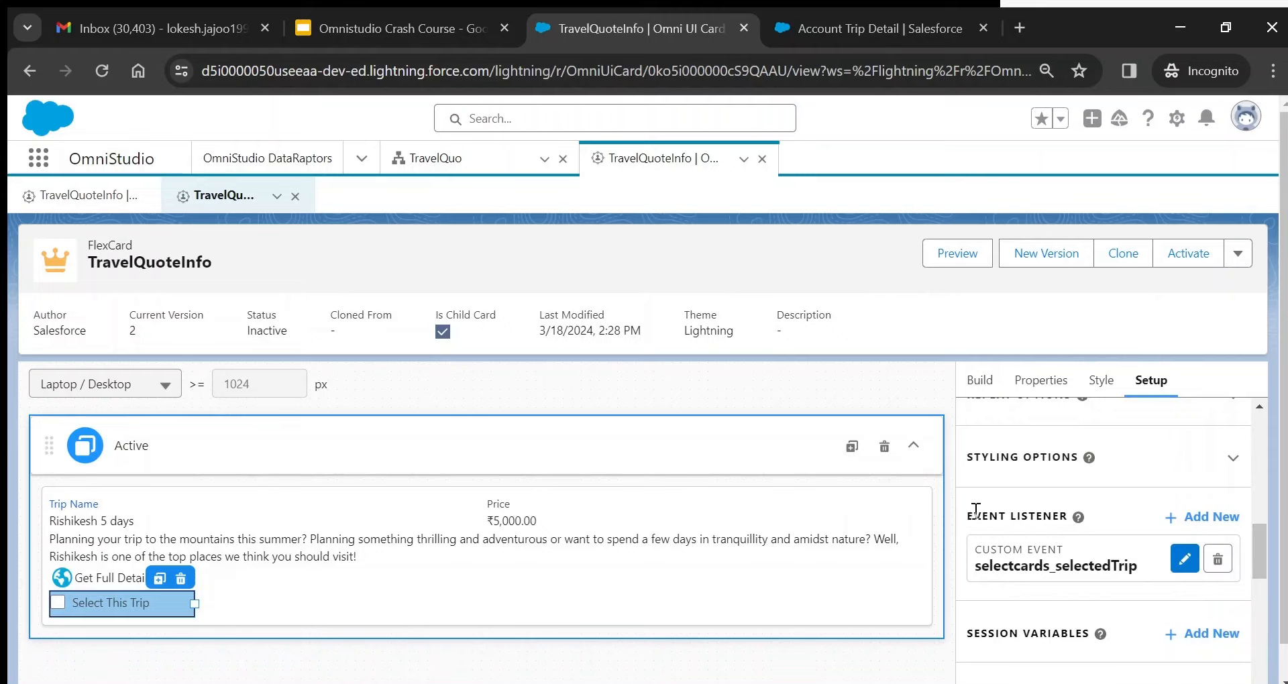
drag(975, 511, 1059, 509)
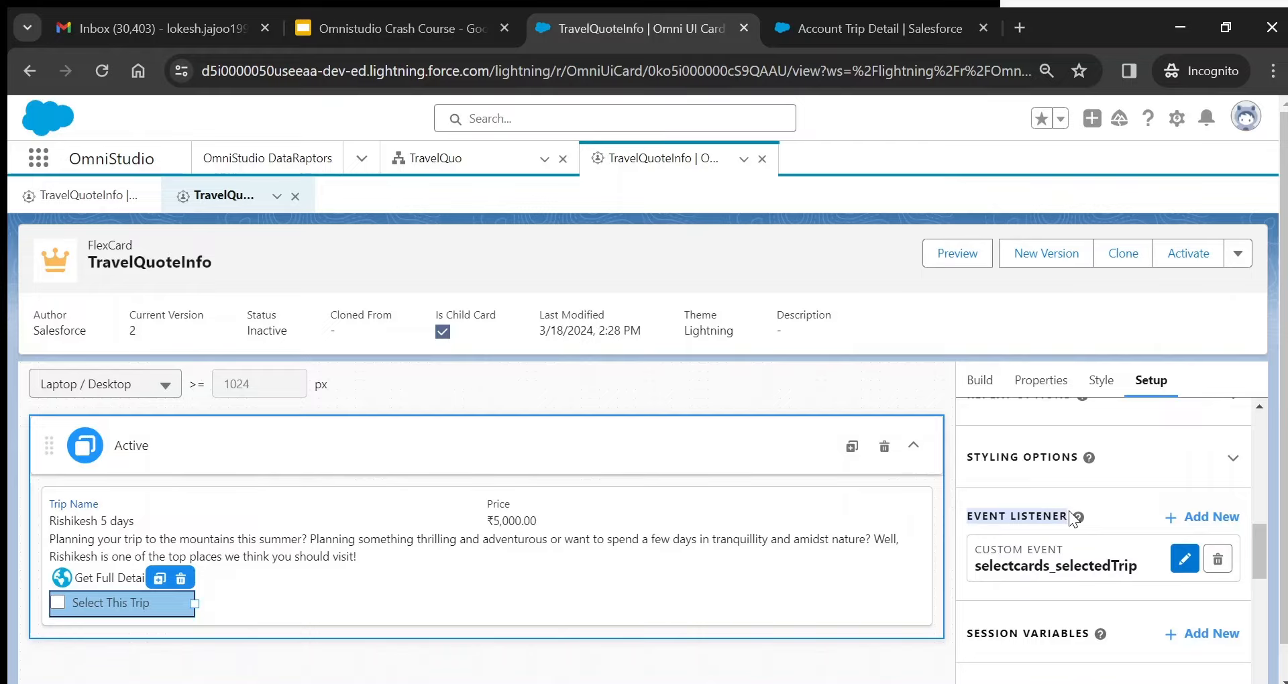
click(1184, 559)
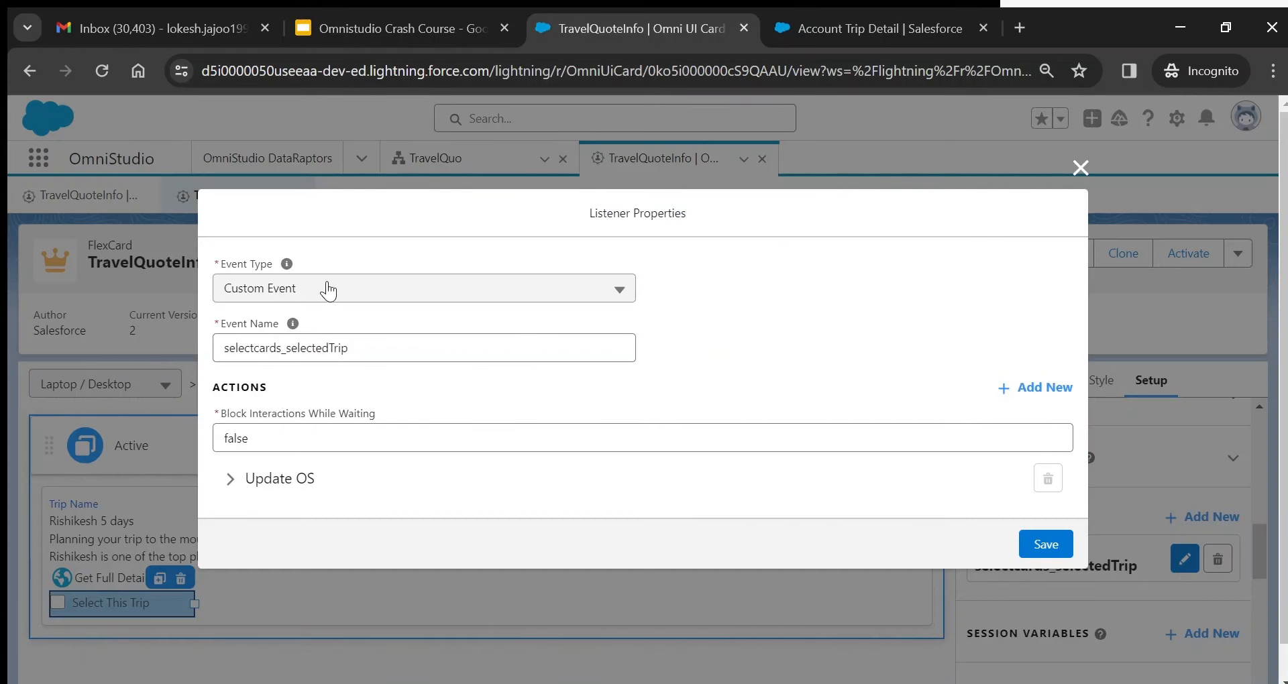
- Check the listener's event name selectcards_selectedTrip, close it unchanged, and review the Select This Trip action
click(280, 349)
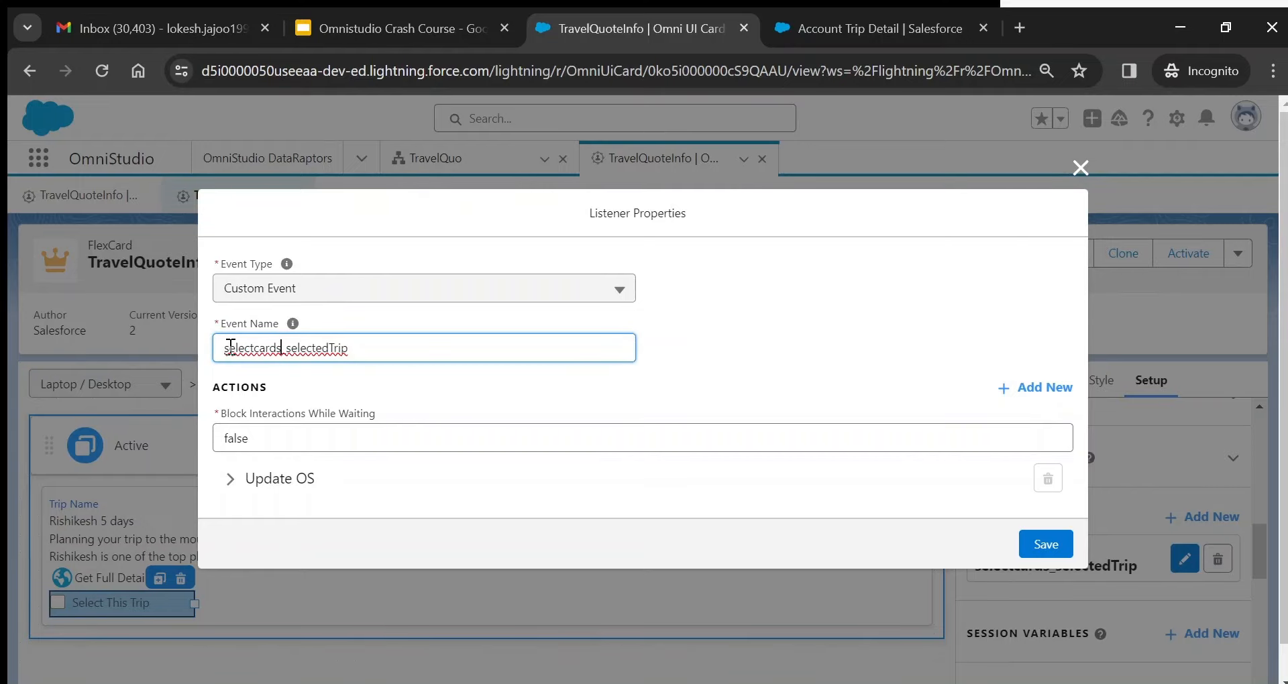
double_click(230, 345)
click(584, 324)
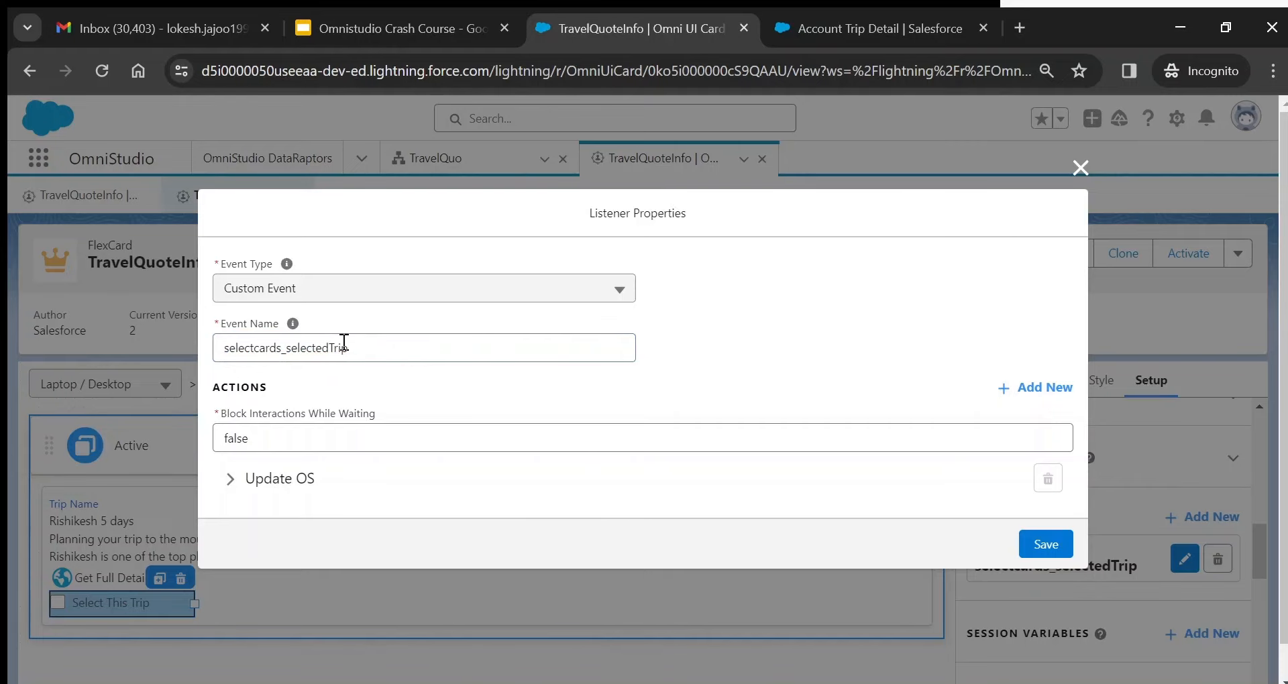
click(1081, 168)
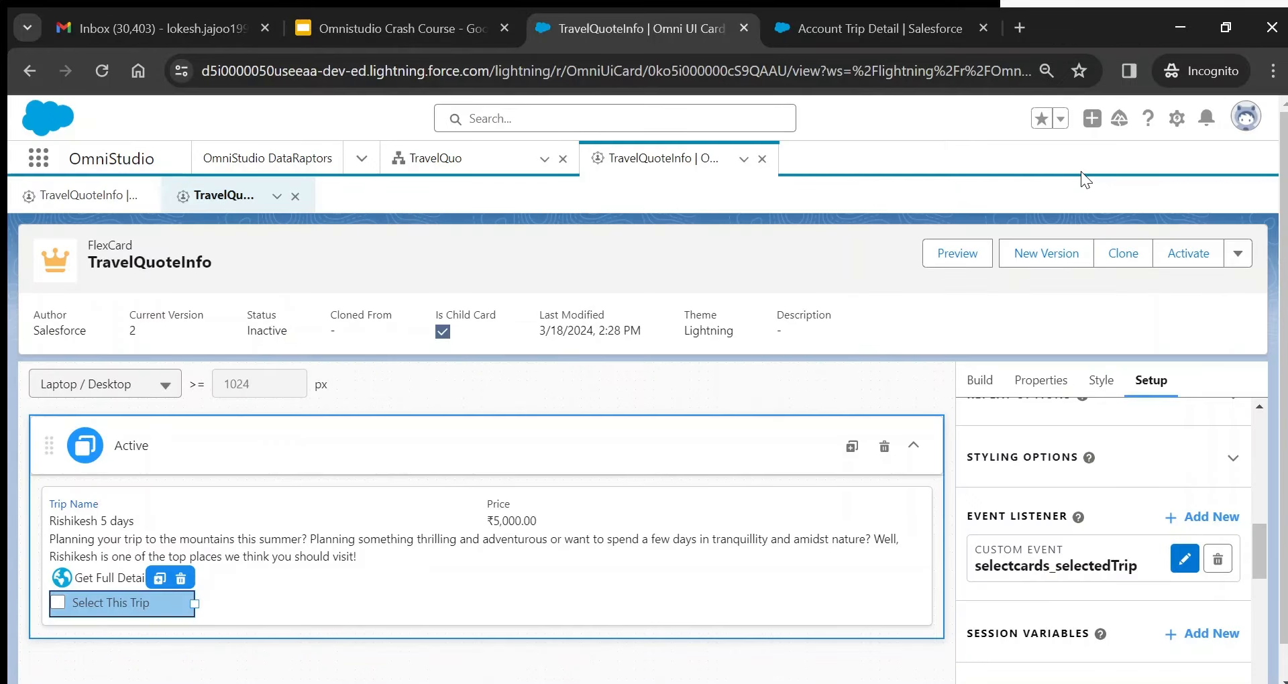
click(1043, 380)
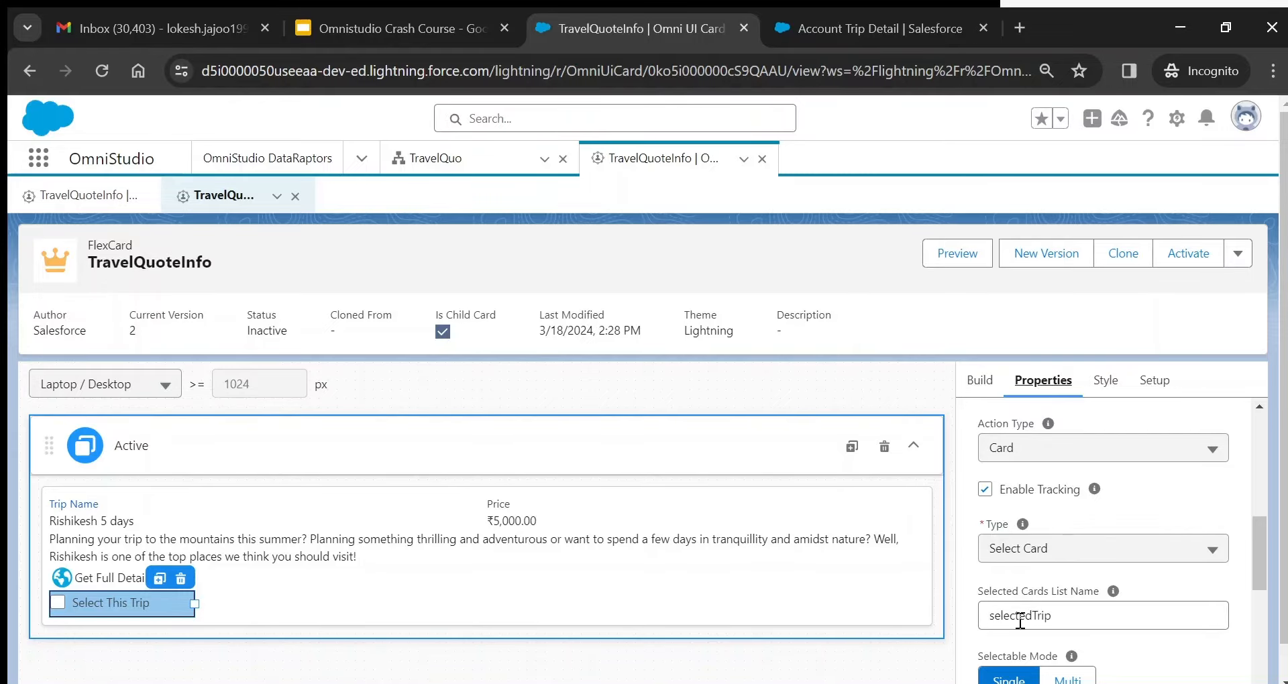
click(1159, 386)
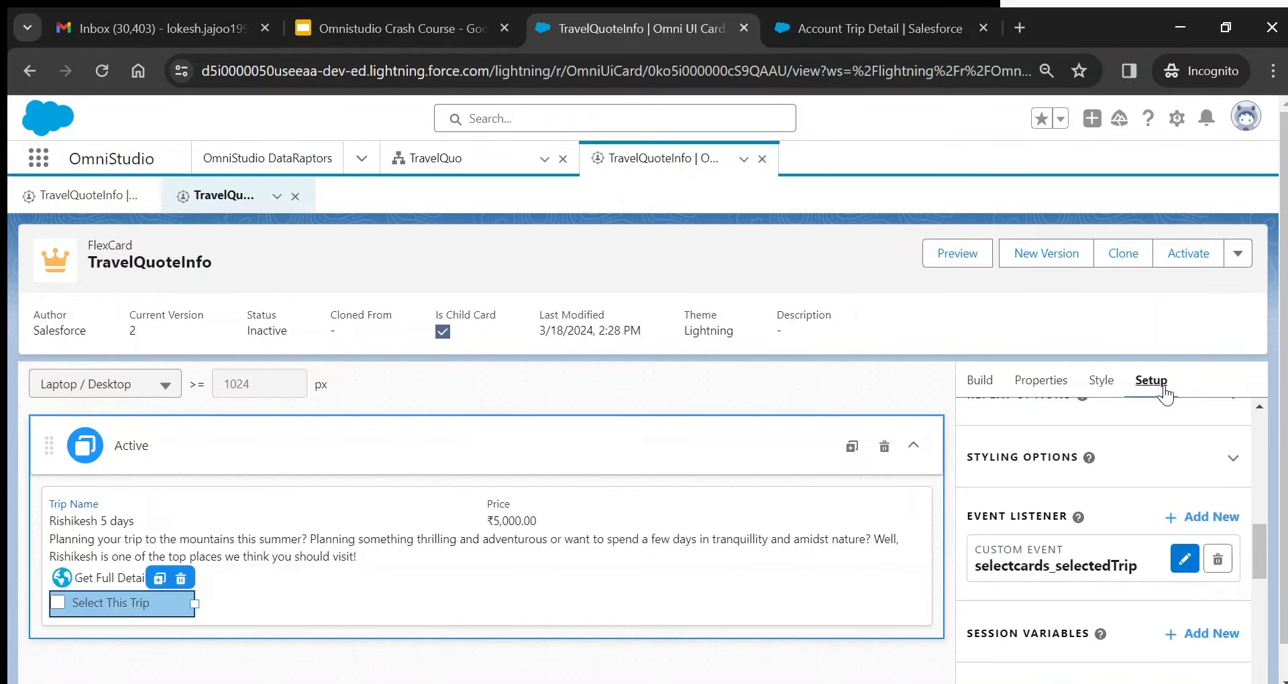
- Reopen the listener and confirm its Update OS action type is Update OmniScript
click(1184, 559)
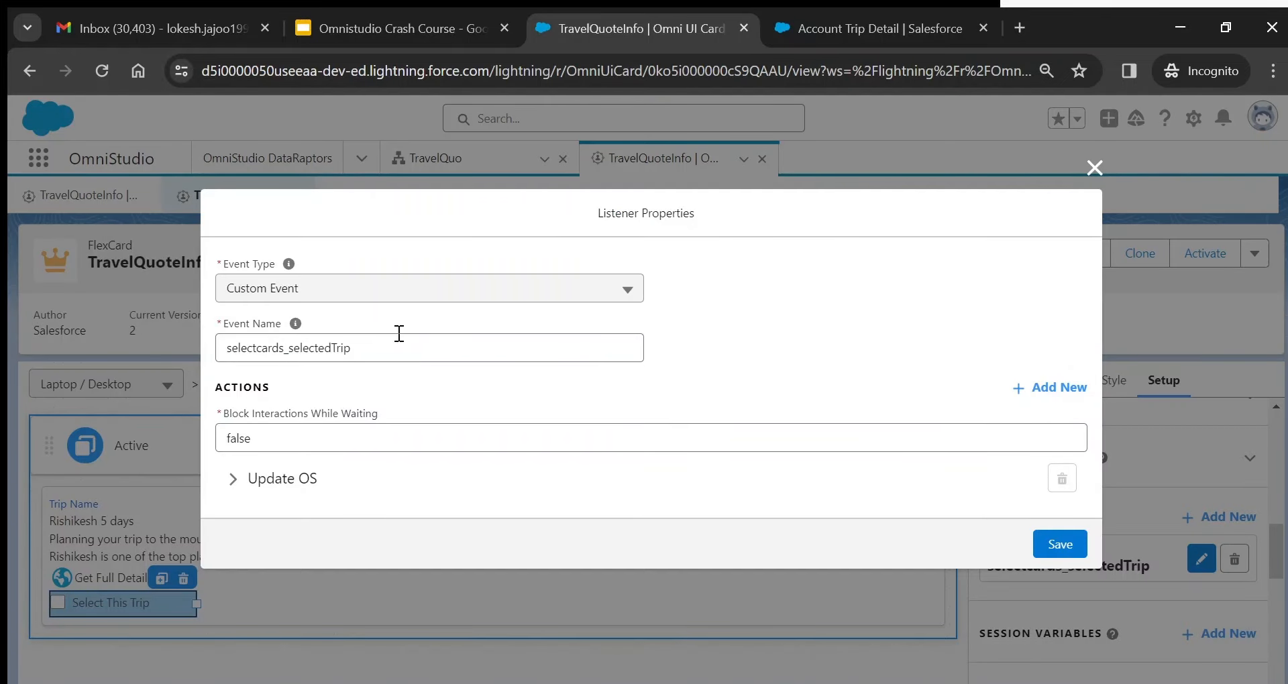
click(232, 479)
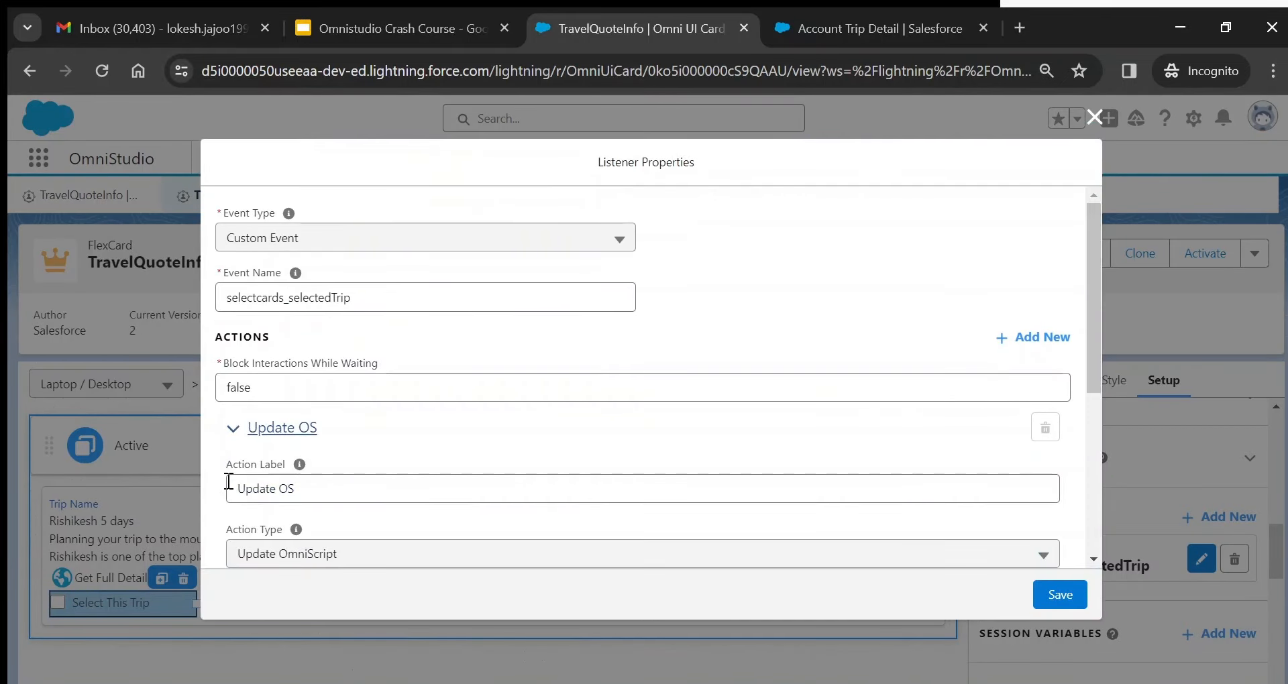
scroll(228, 481, down, 1)
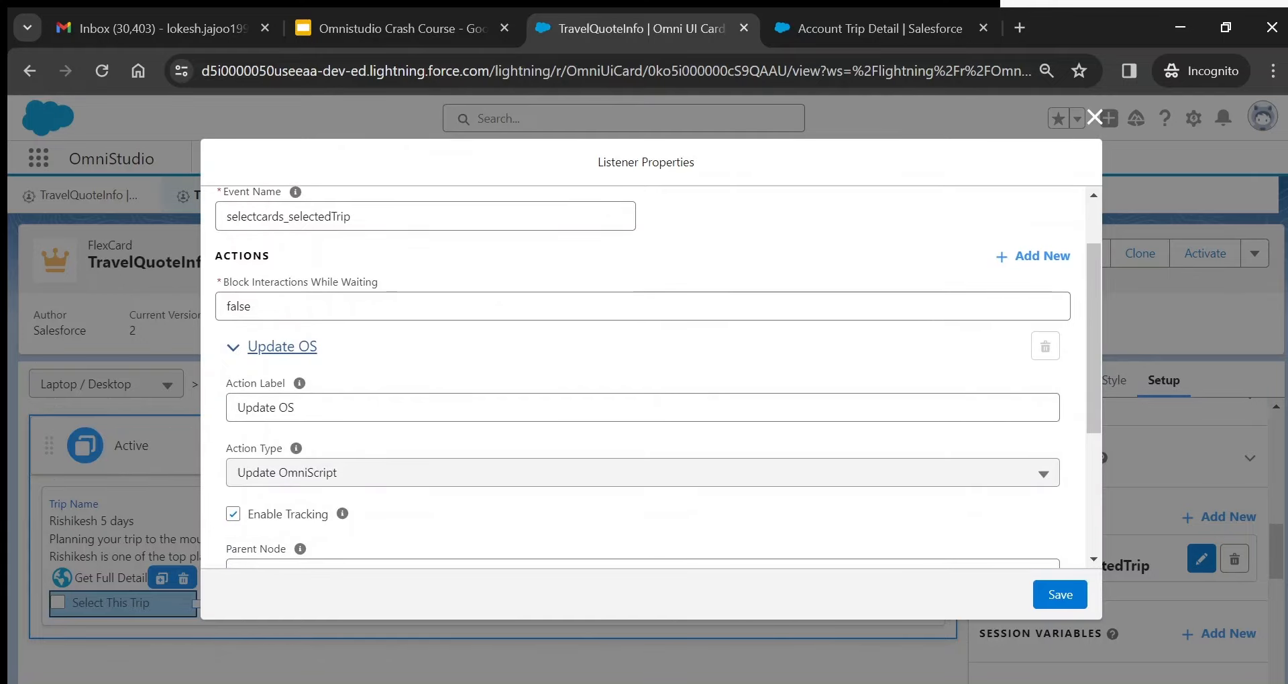
scroll(228, 481, down, 1)
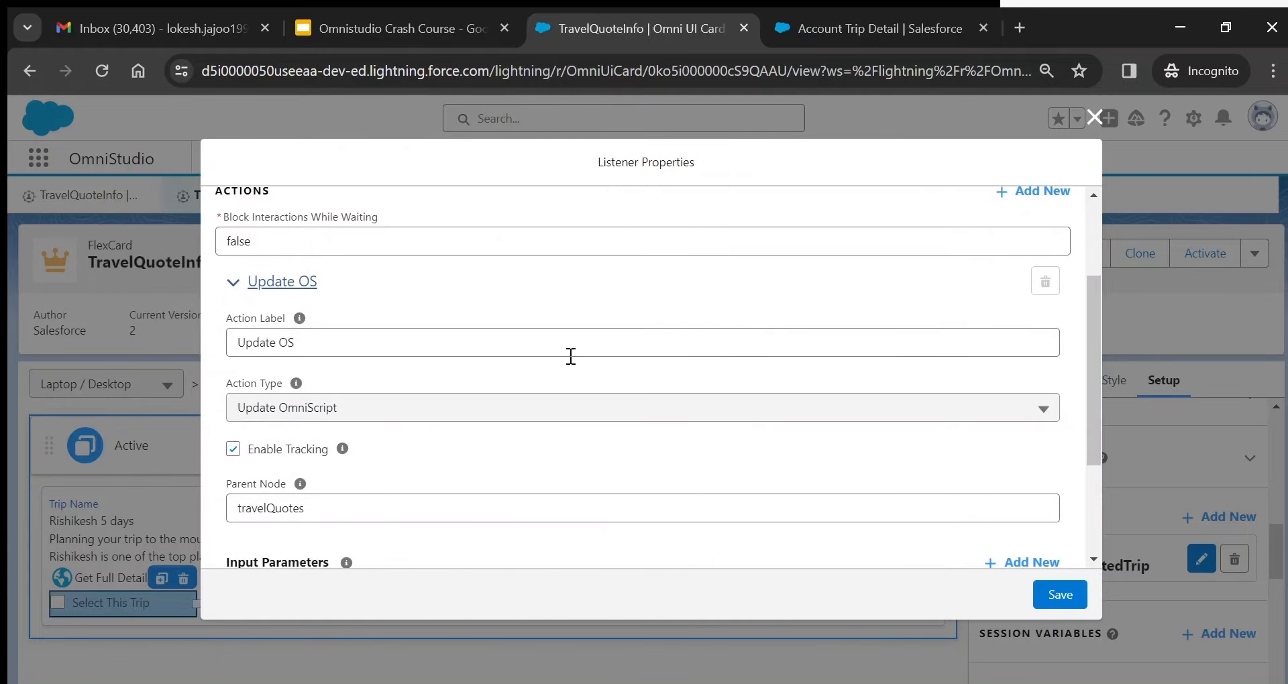
scroll(565, 351, up, 1)
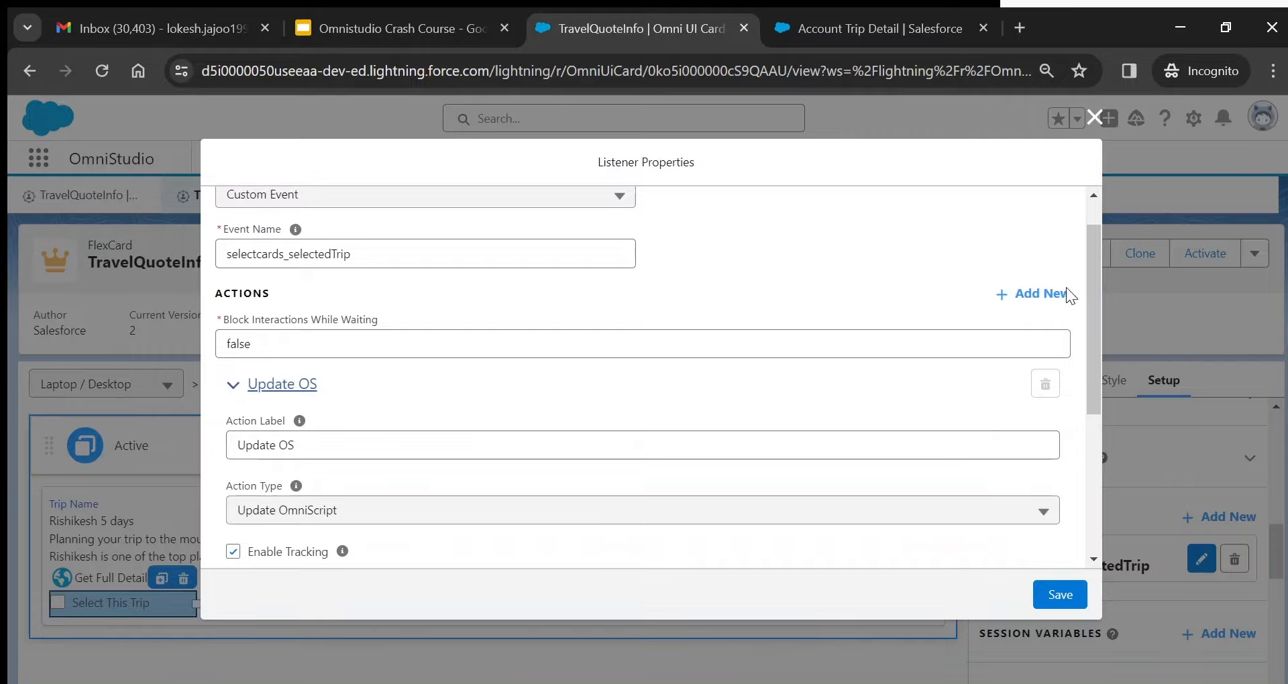
scroll(420, 373, down, 2)
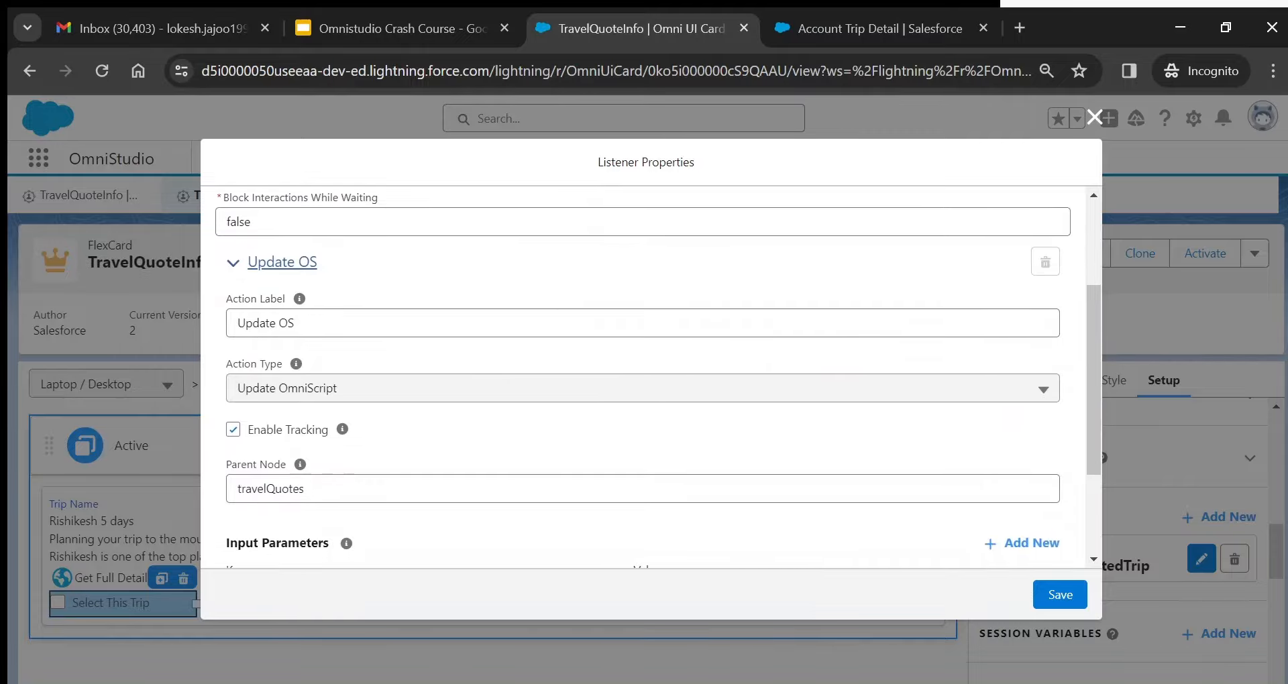
click(408, 390)
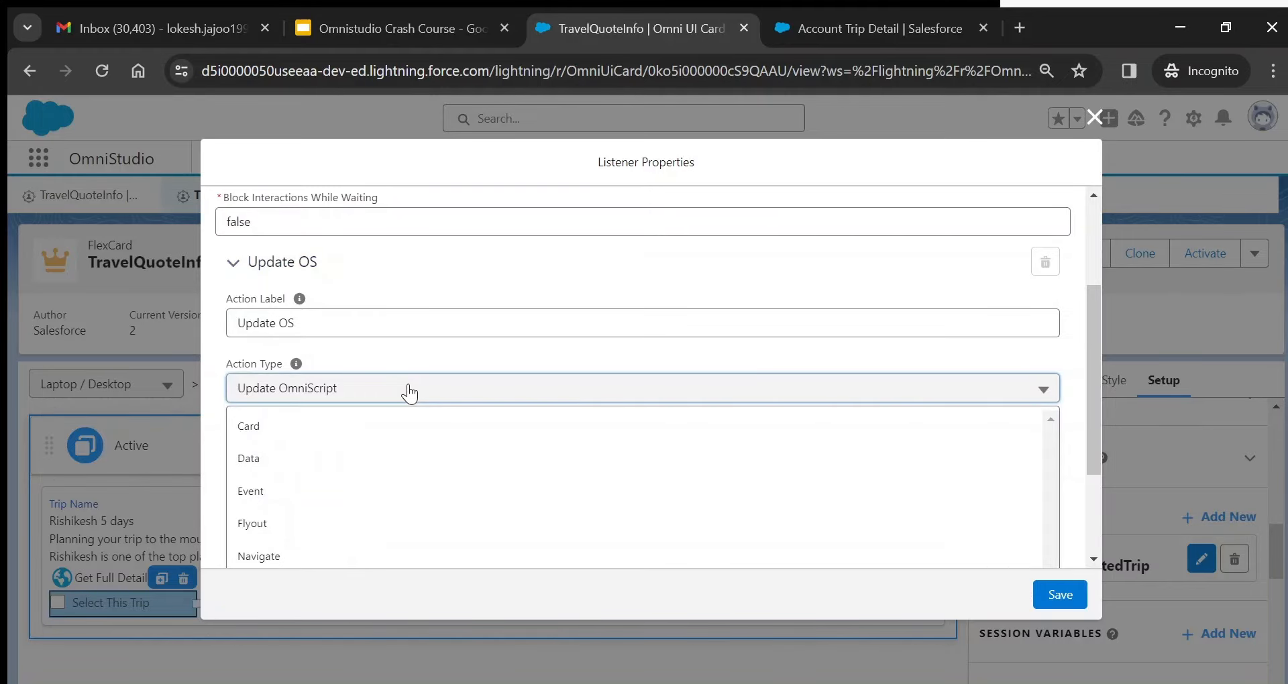
scroll(409, 392, down, 2)
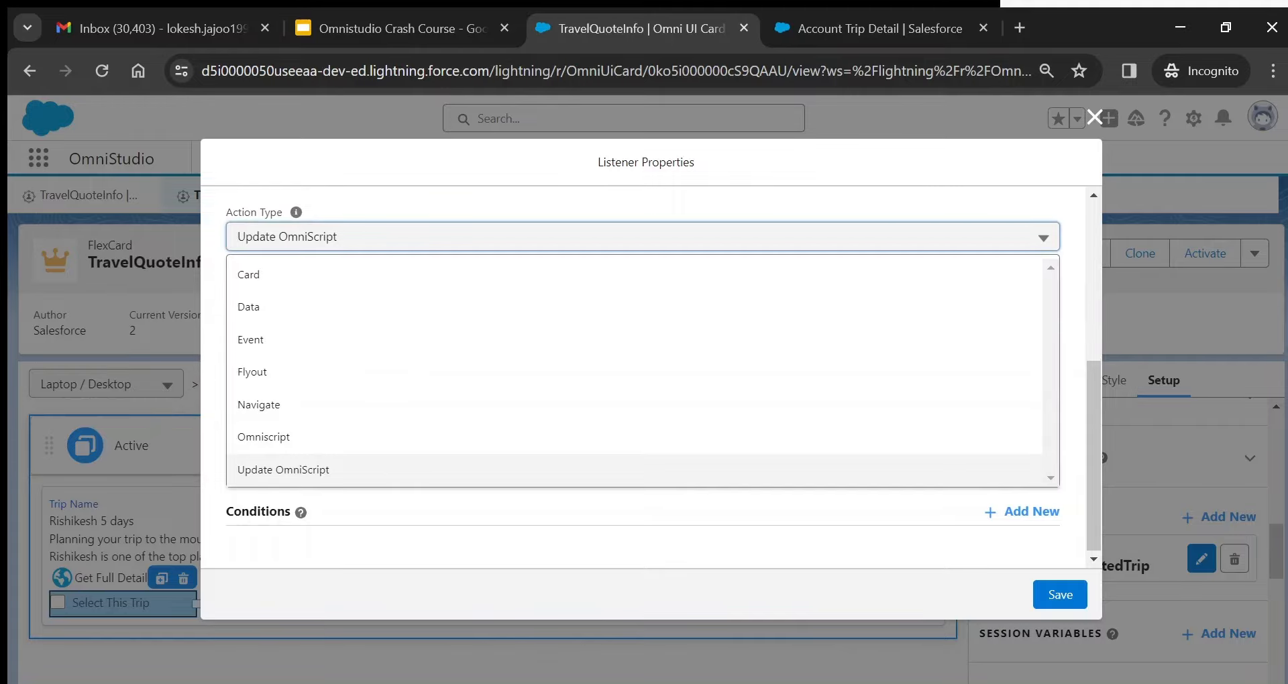
click(621, 201)
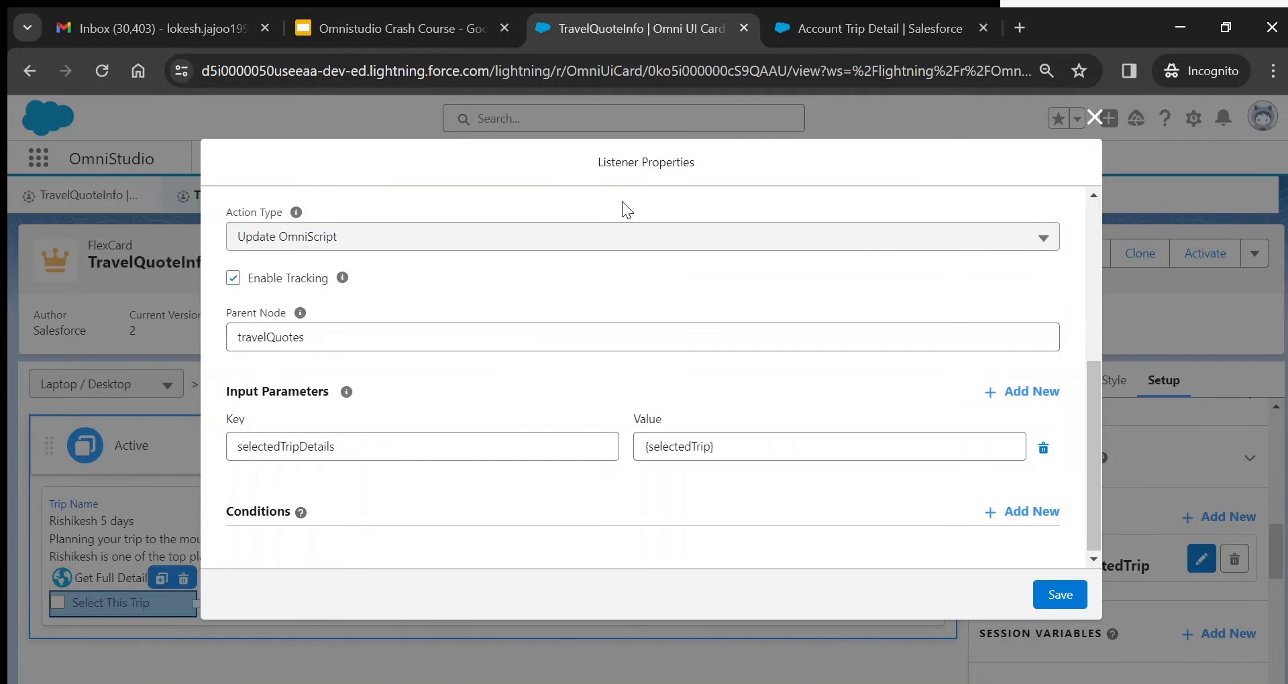
- Verify parent node travelQuotes and input selectedTripDetails = {selectedTrip}, then save the listener
double_click(270, 342)
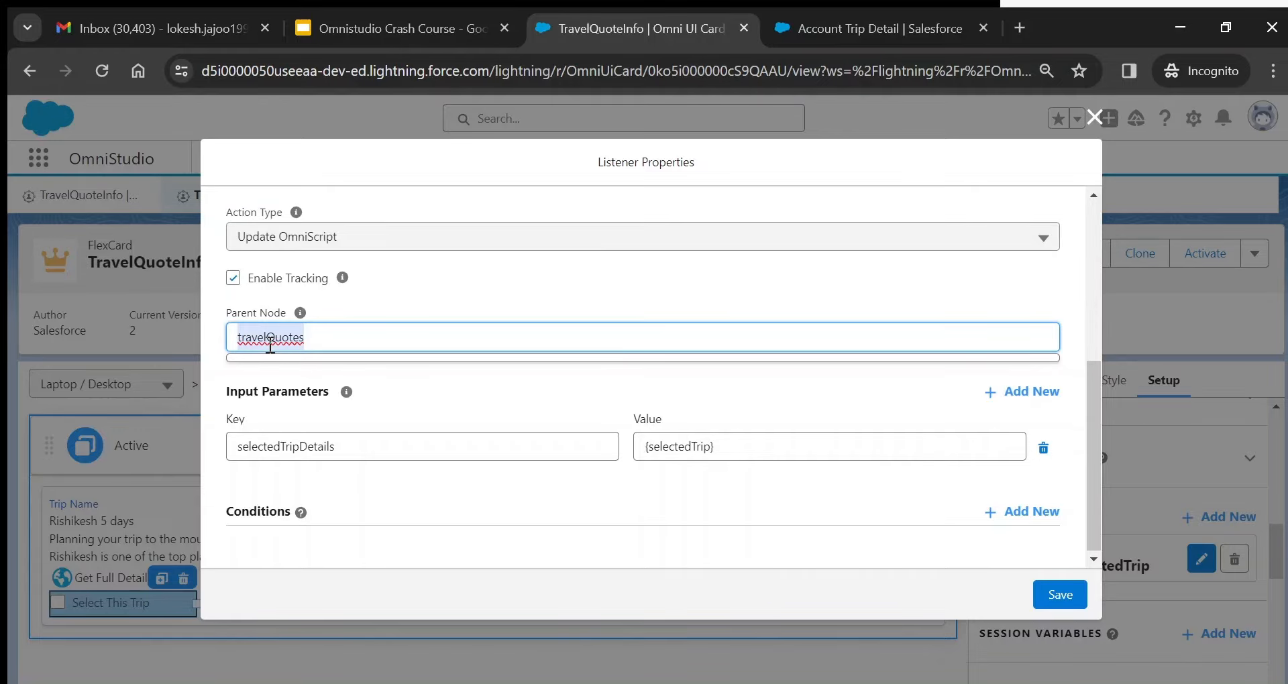
double_click(308, 448)
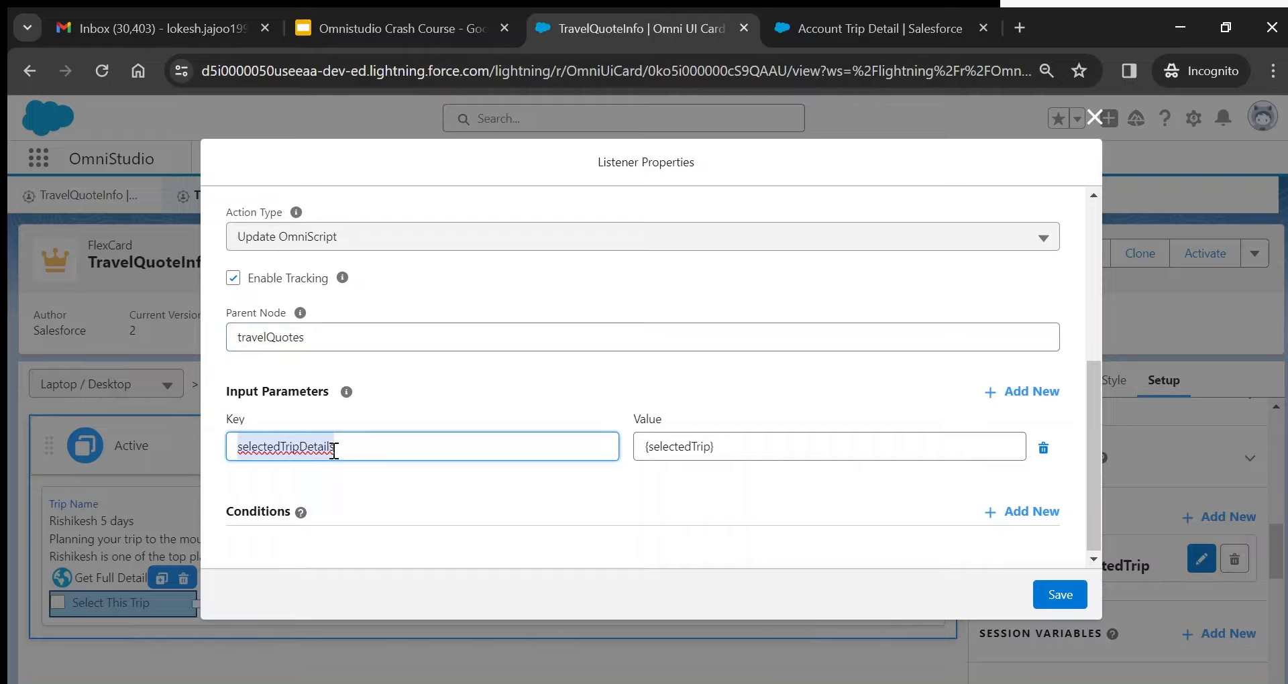
double_click(672, 452)
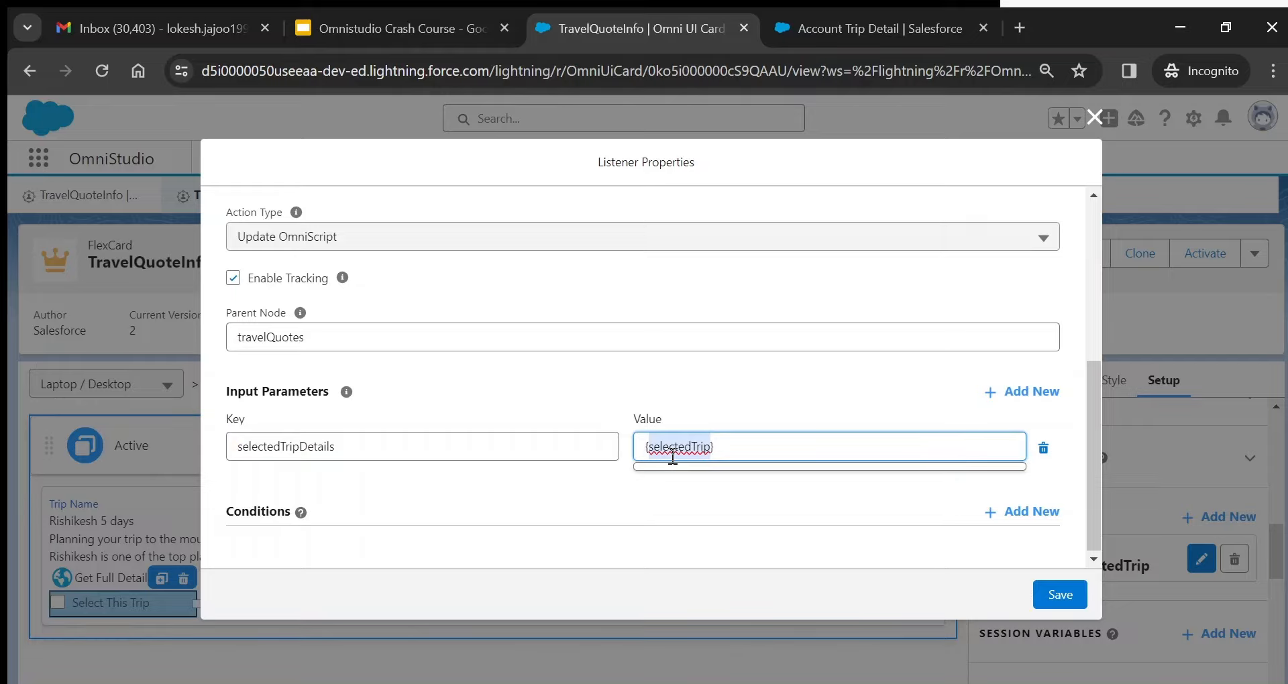
double_click(296, 448)
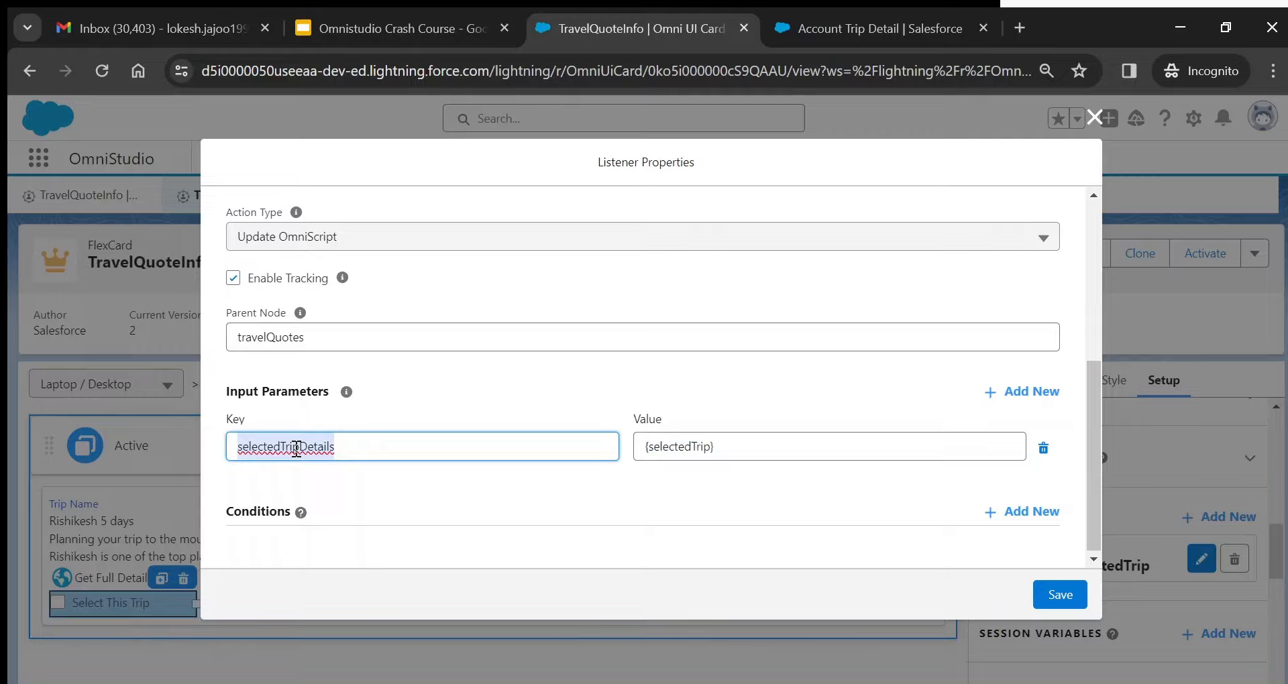
double_click(270, 337)
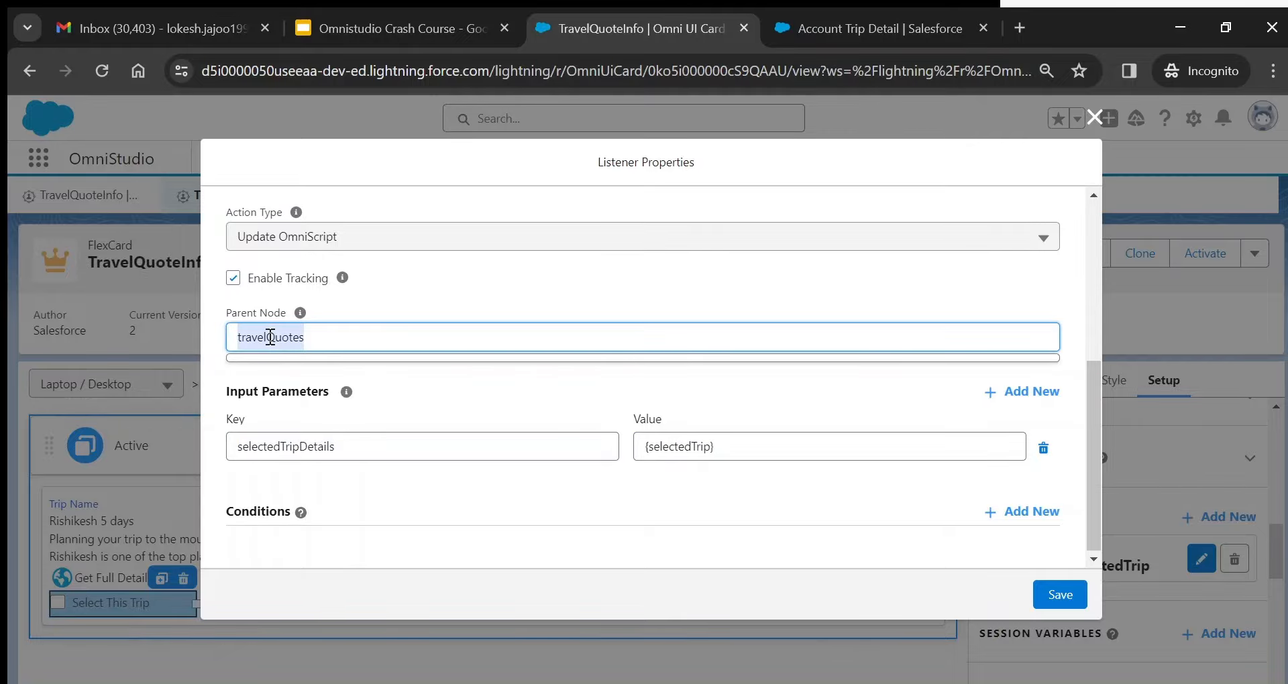
click(432, 302)
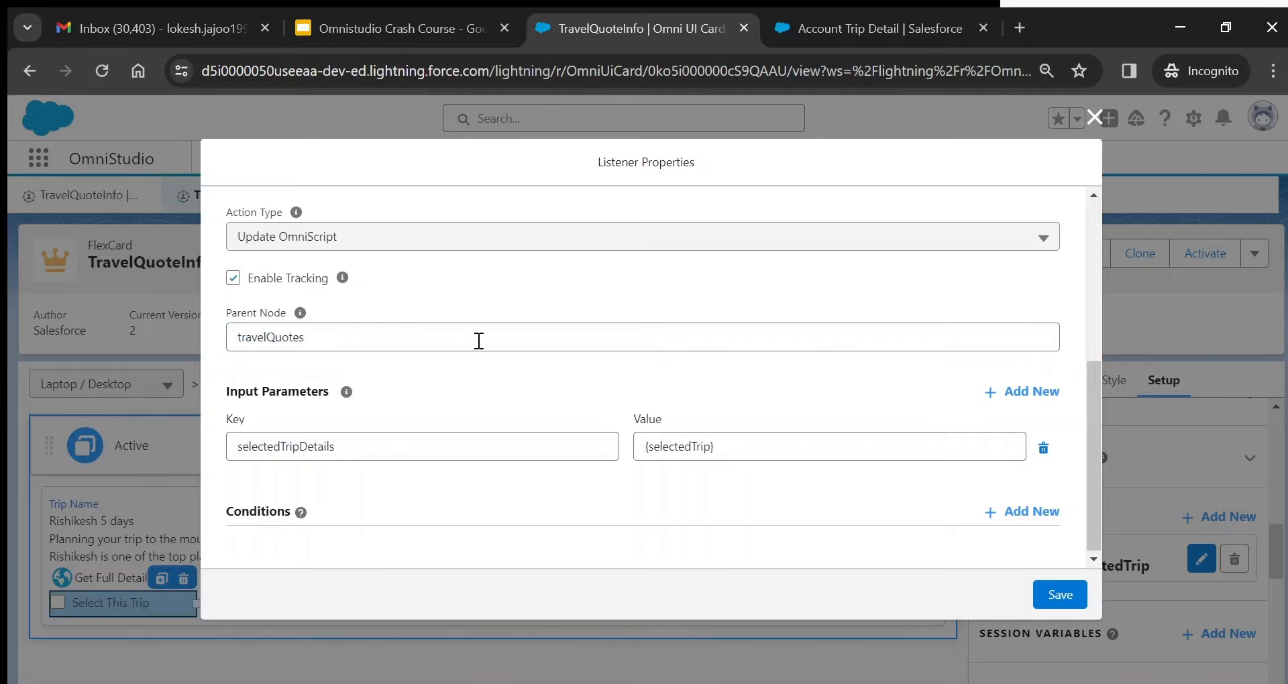
drag(1093, 462, 1092, 272)
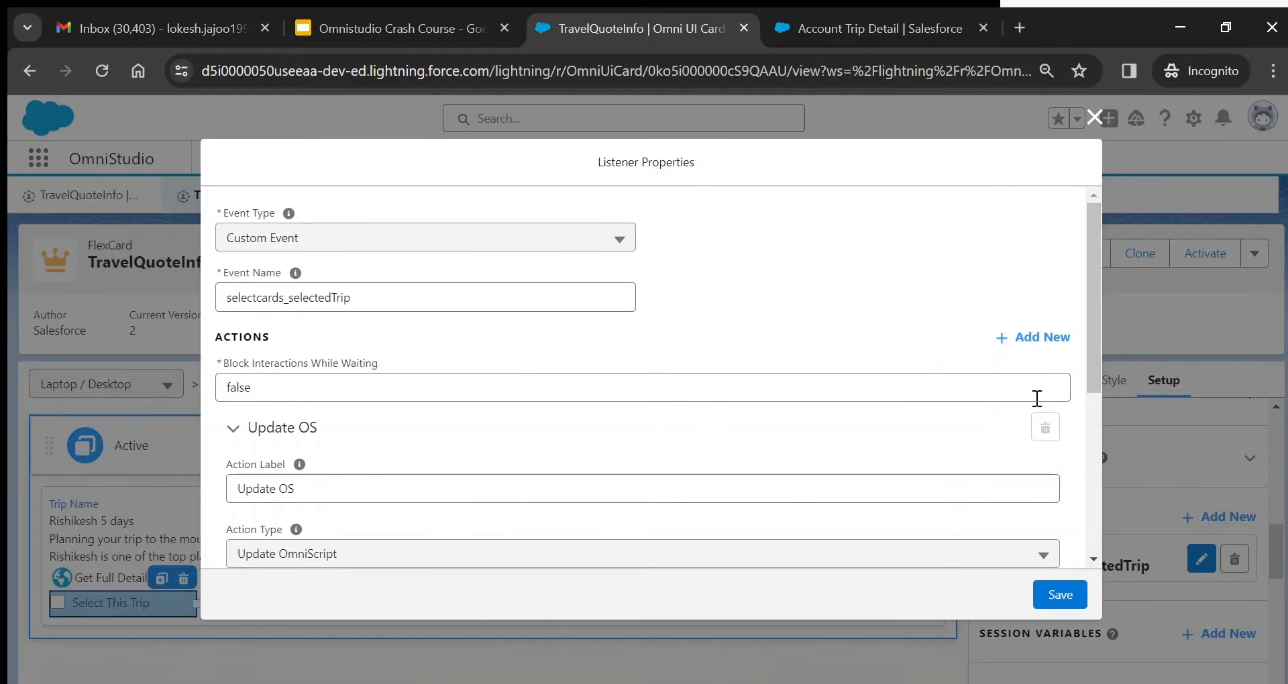
click(1060, 594)
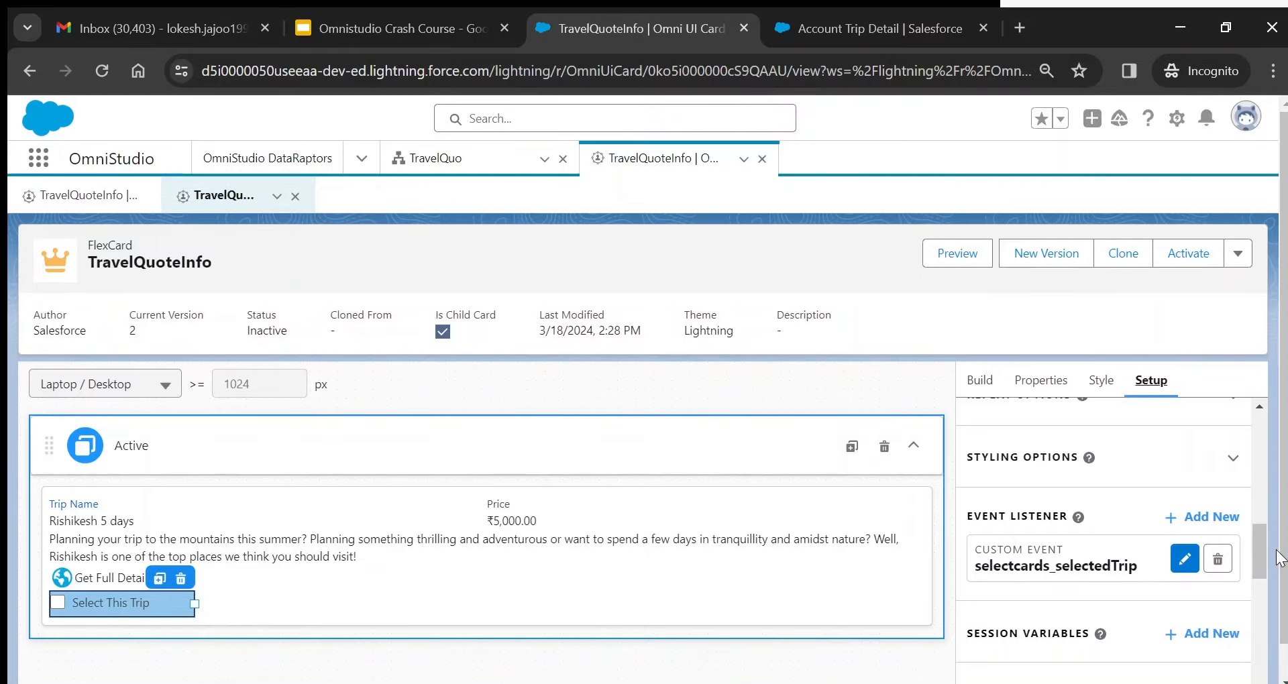
- Expand TravelQuoteInfo's Repeat Options and check the Repeat Records setting's info
drag(1257, 548, 1260, 517)
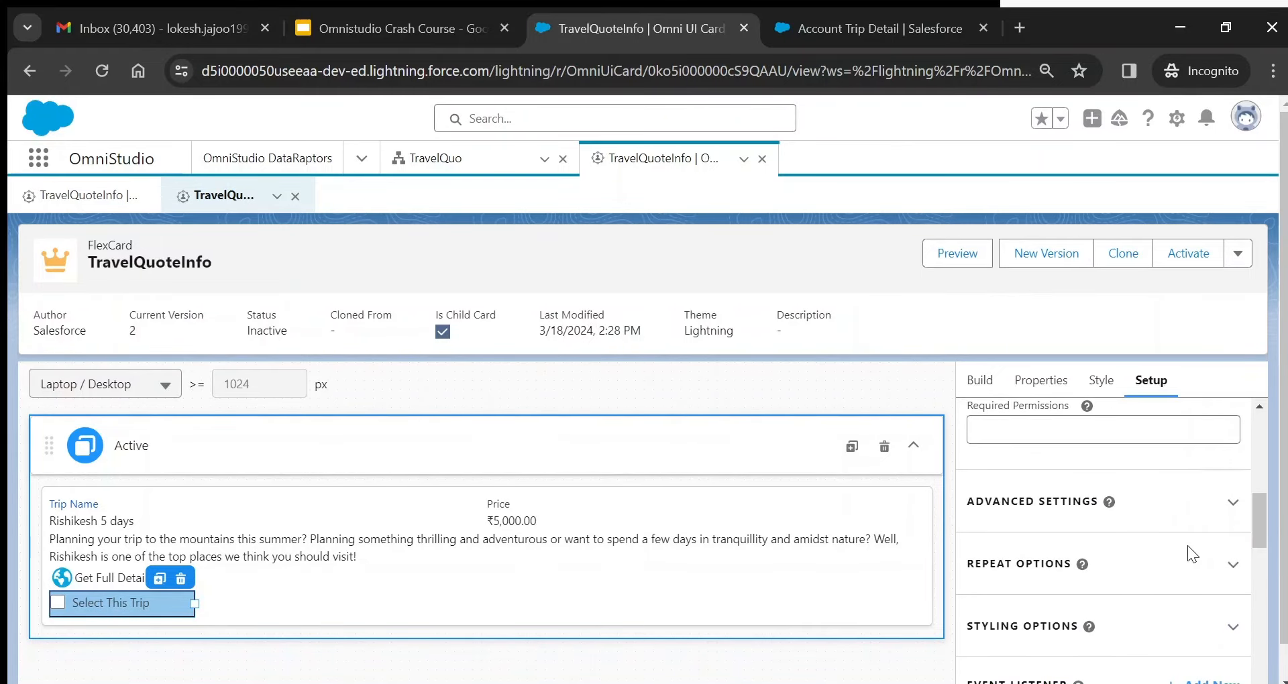
click(1233, 564)
mouse_move(1084, 593)
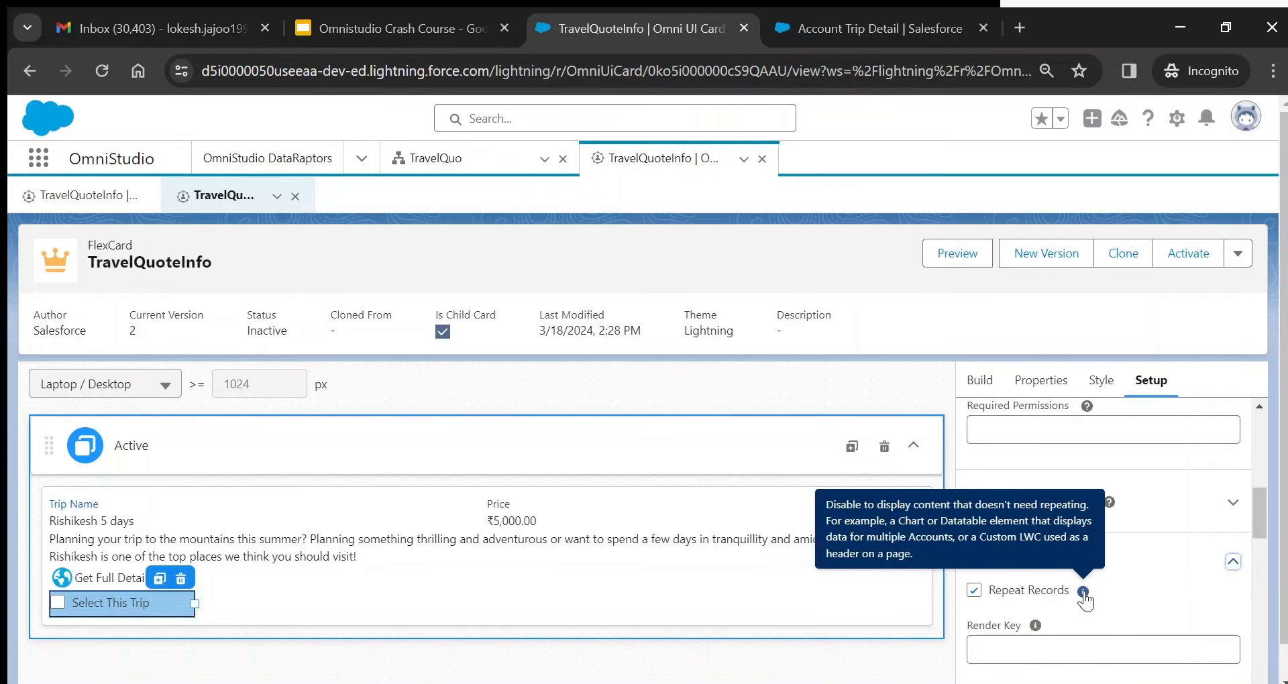
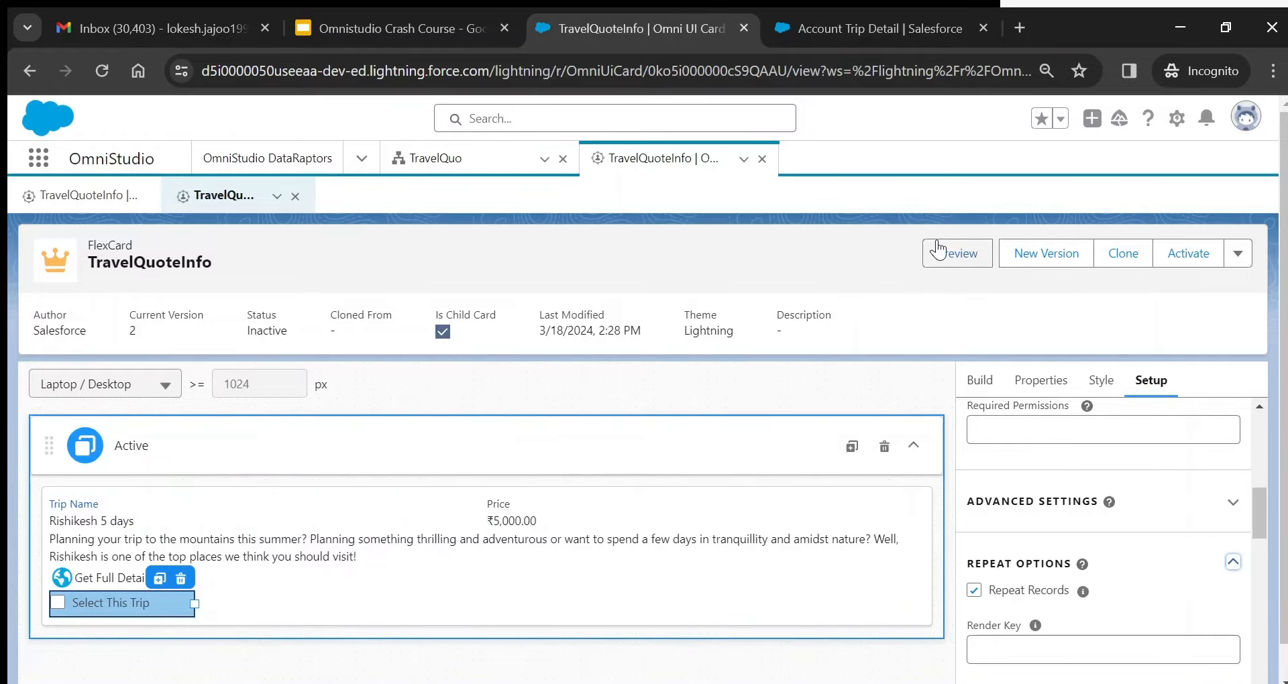
- Preview the TravelQuoteInfo FlexCard, then return to the designer
click(956, 262)
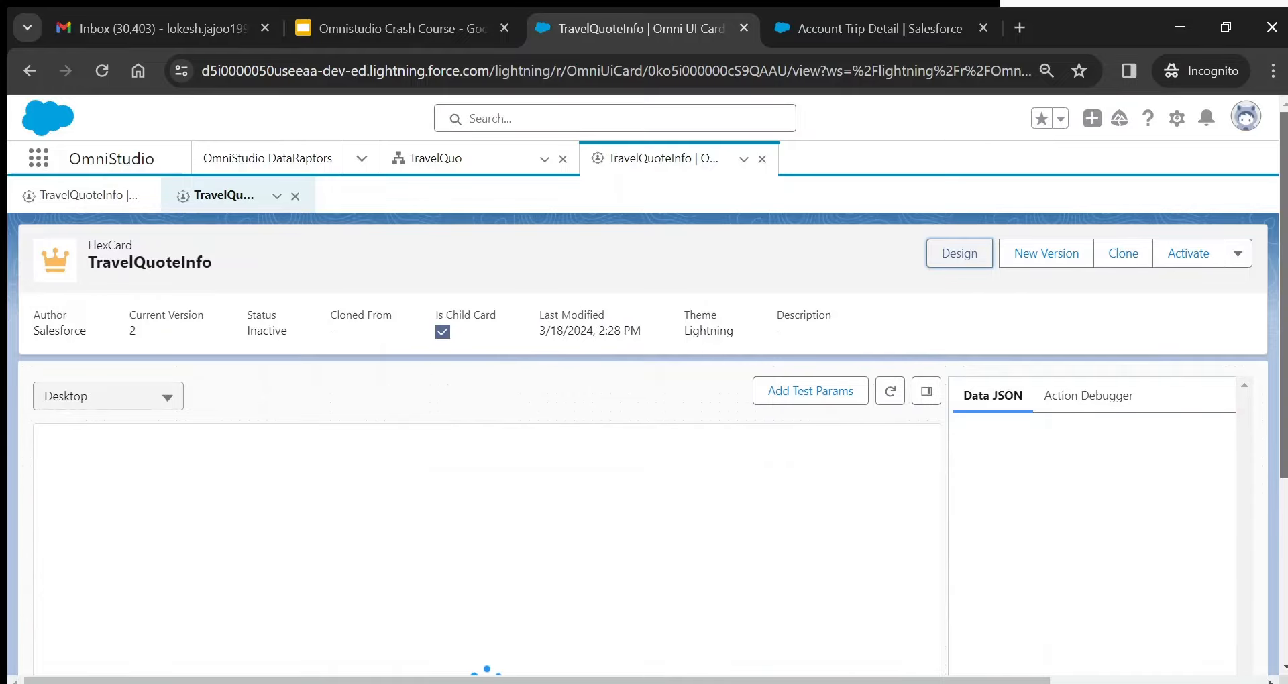
scroll(997, 465, down, 6)
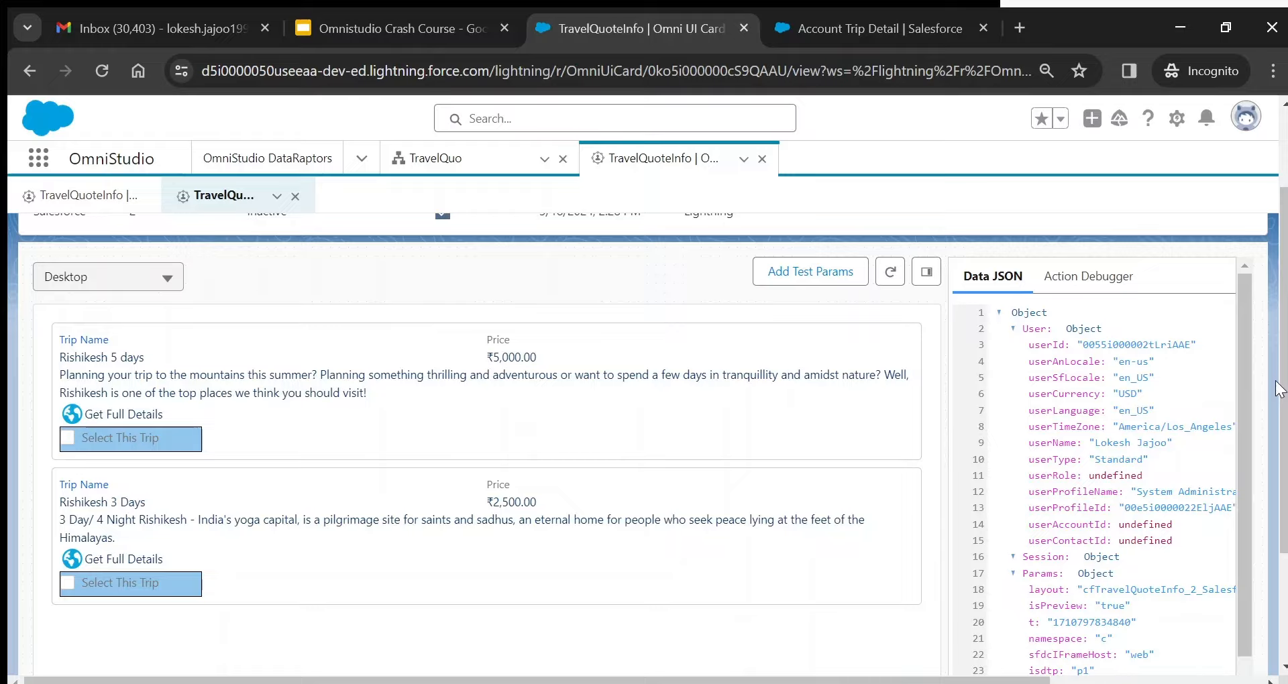
scroll(644, 402, up, 2)
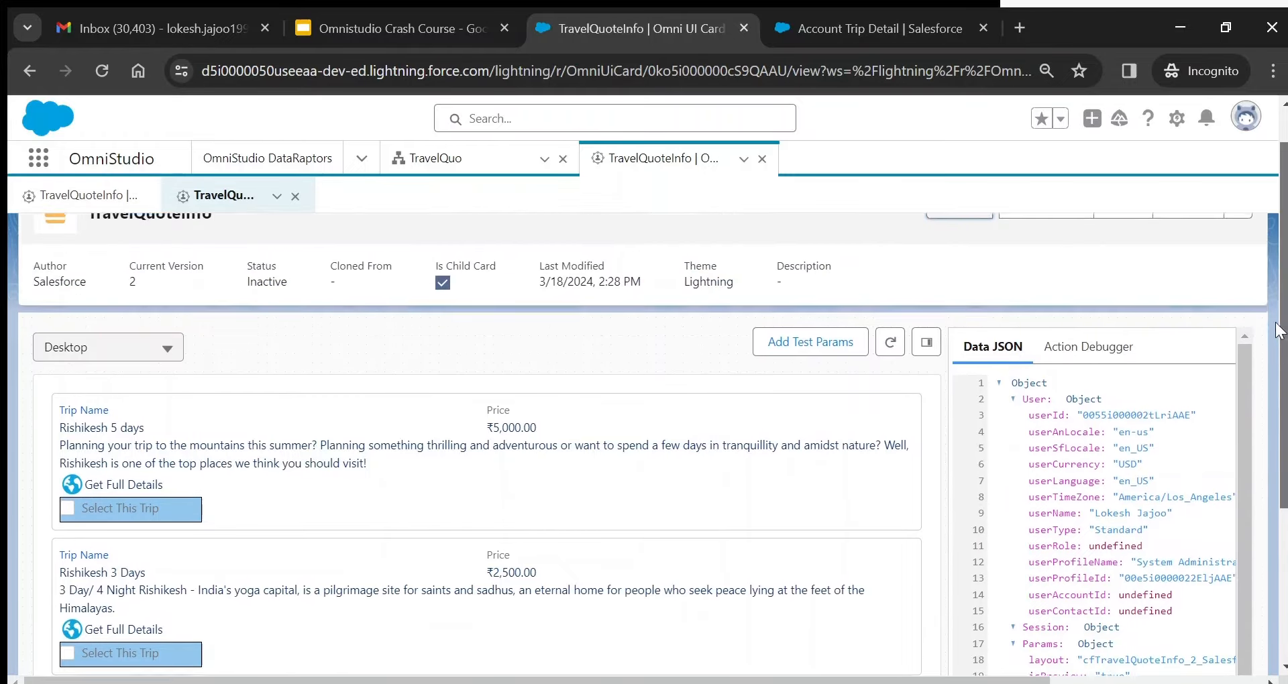
click(953, 263)
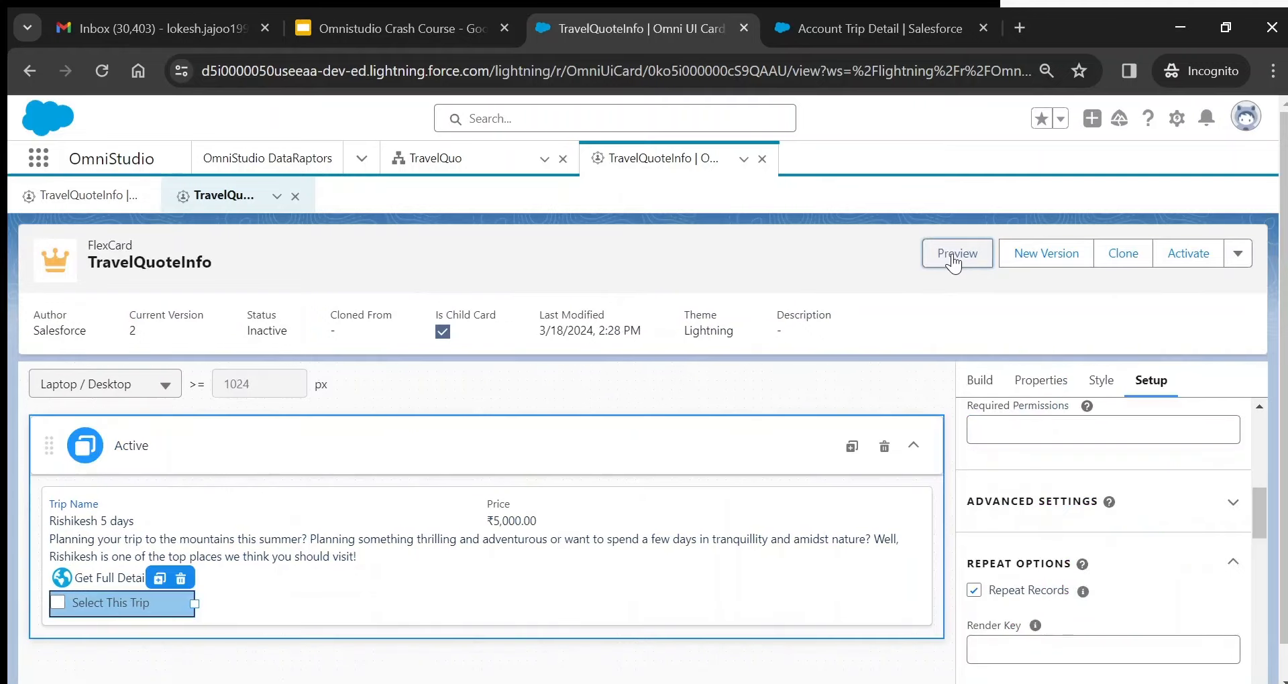
- Activate TravelQuoteInfo FlexCard version 2 and bring the TravelQuo workspace forward
click(1179, 259)
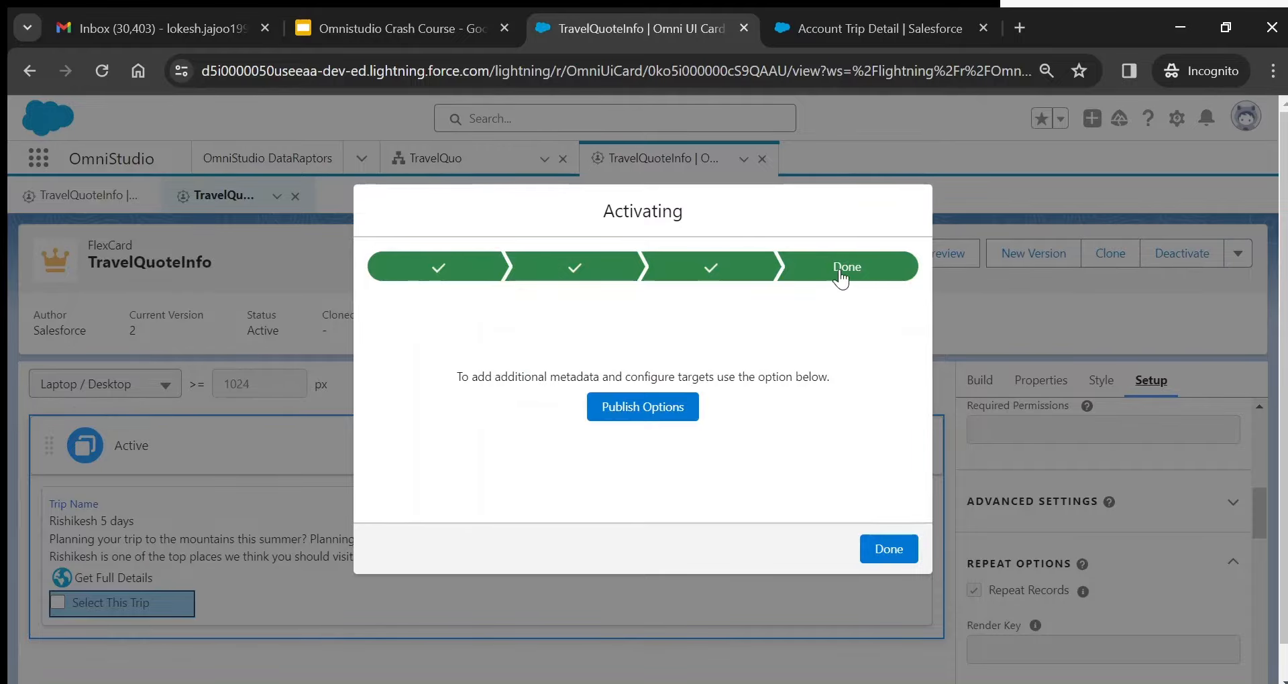
click(889, 549)
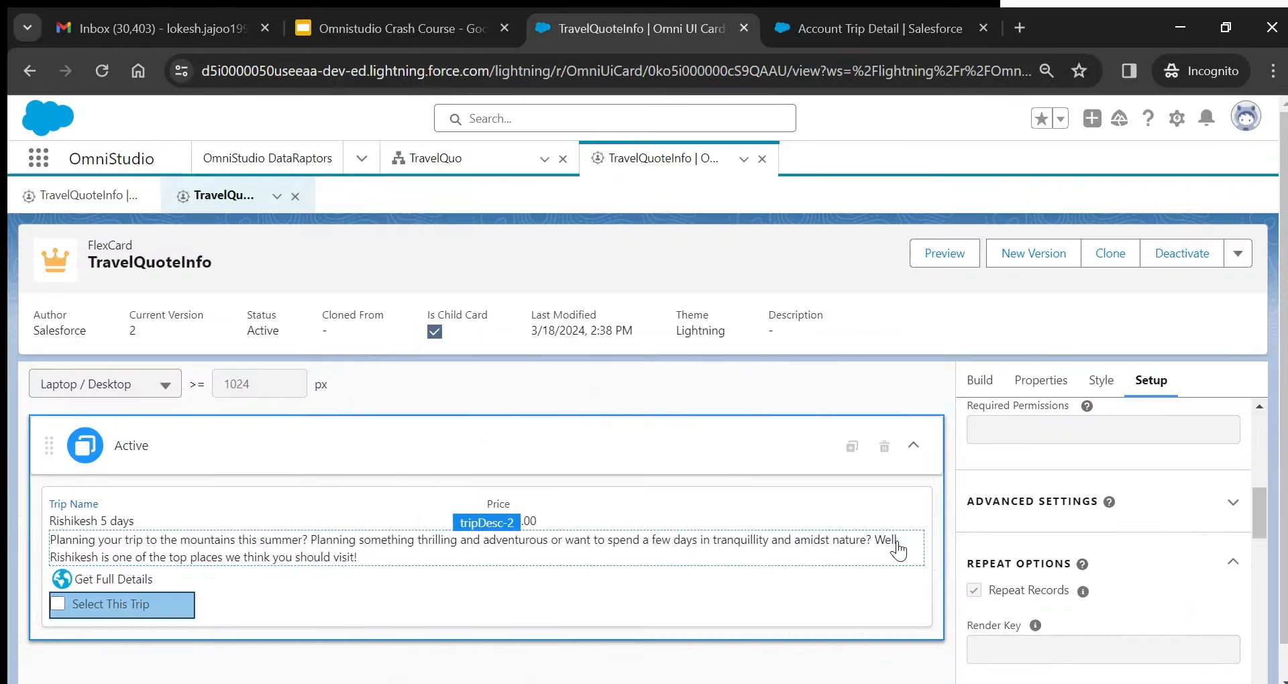
click(454, 164)
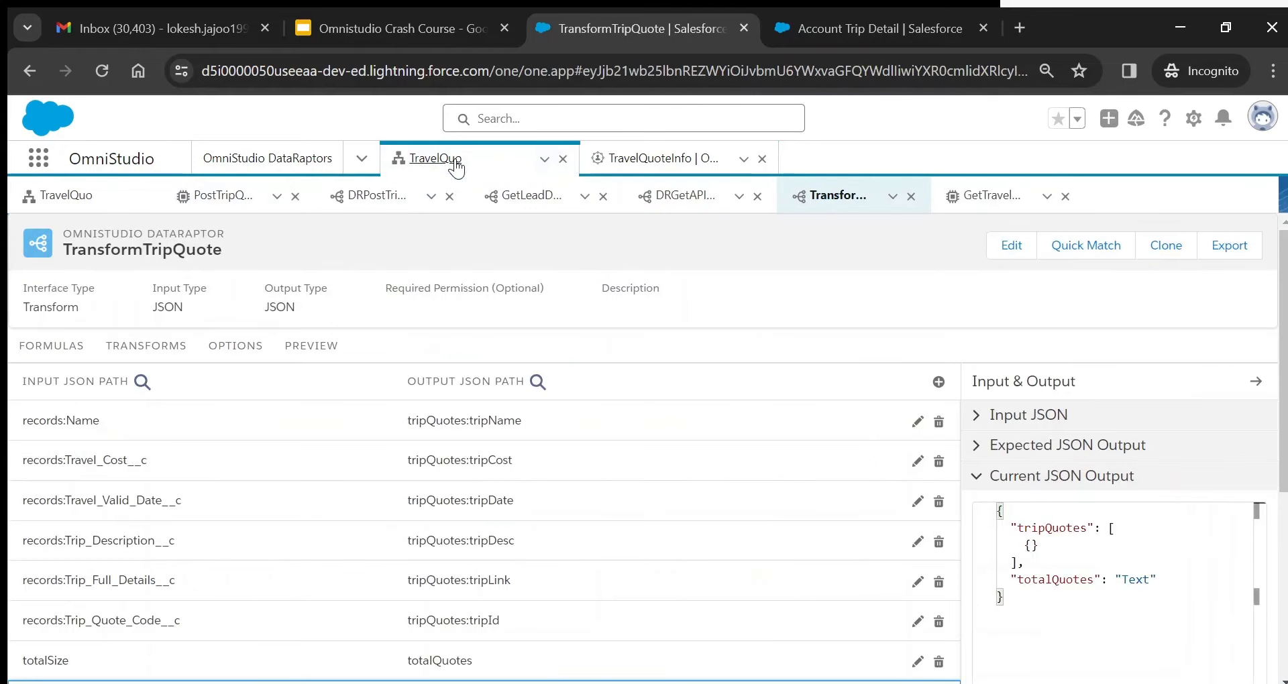
- Open the TravelQuo OmniScript in design mode and select its TripQuotesInfo step
click(102, 207)
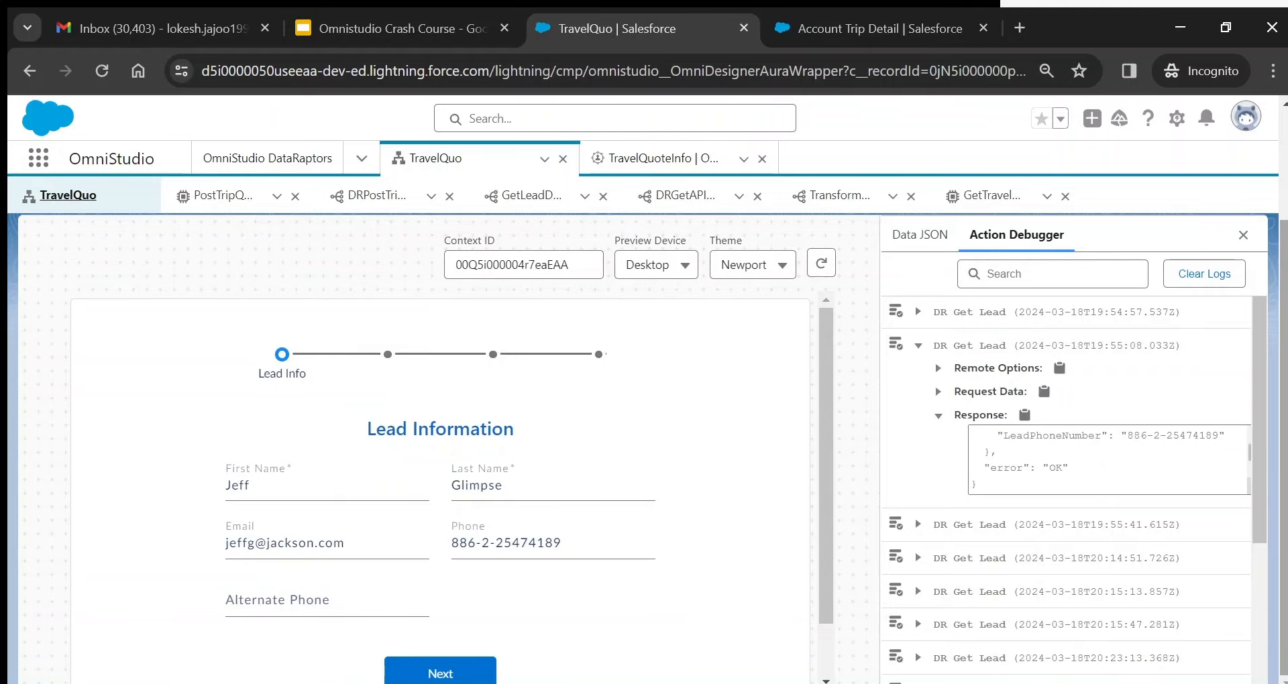
drag(1283, 332, 1277, 197)
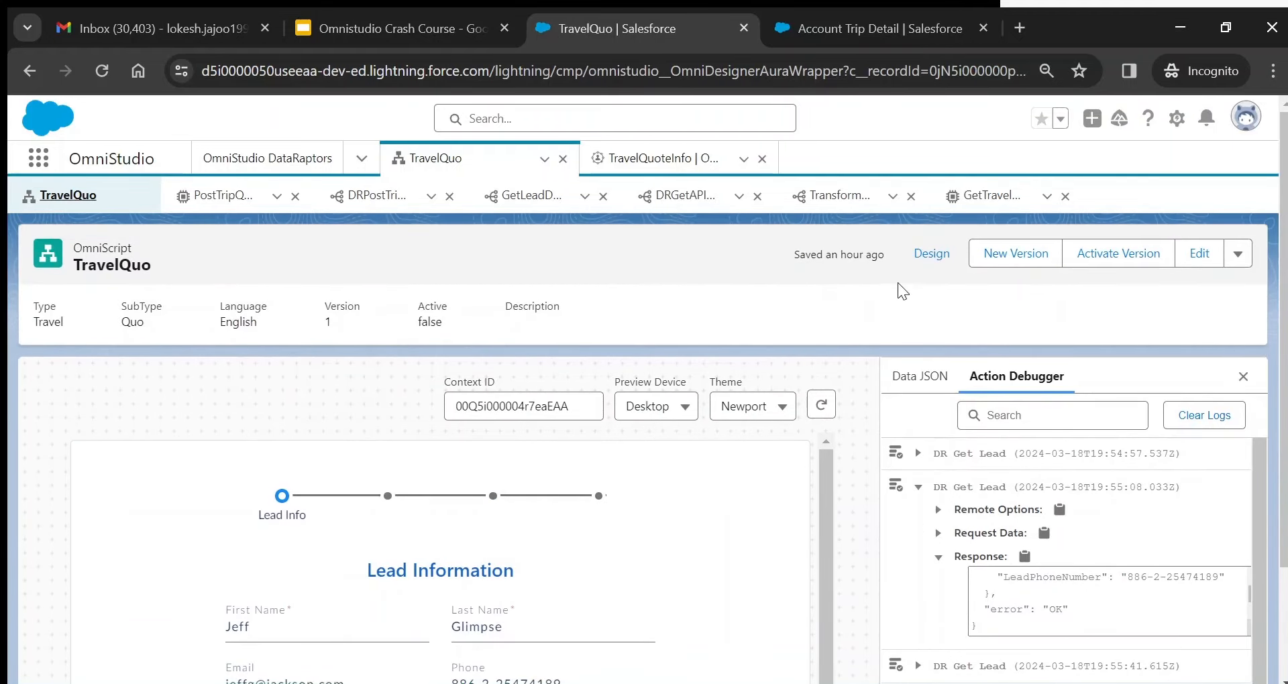
click(924, 265)
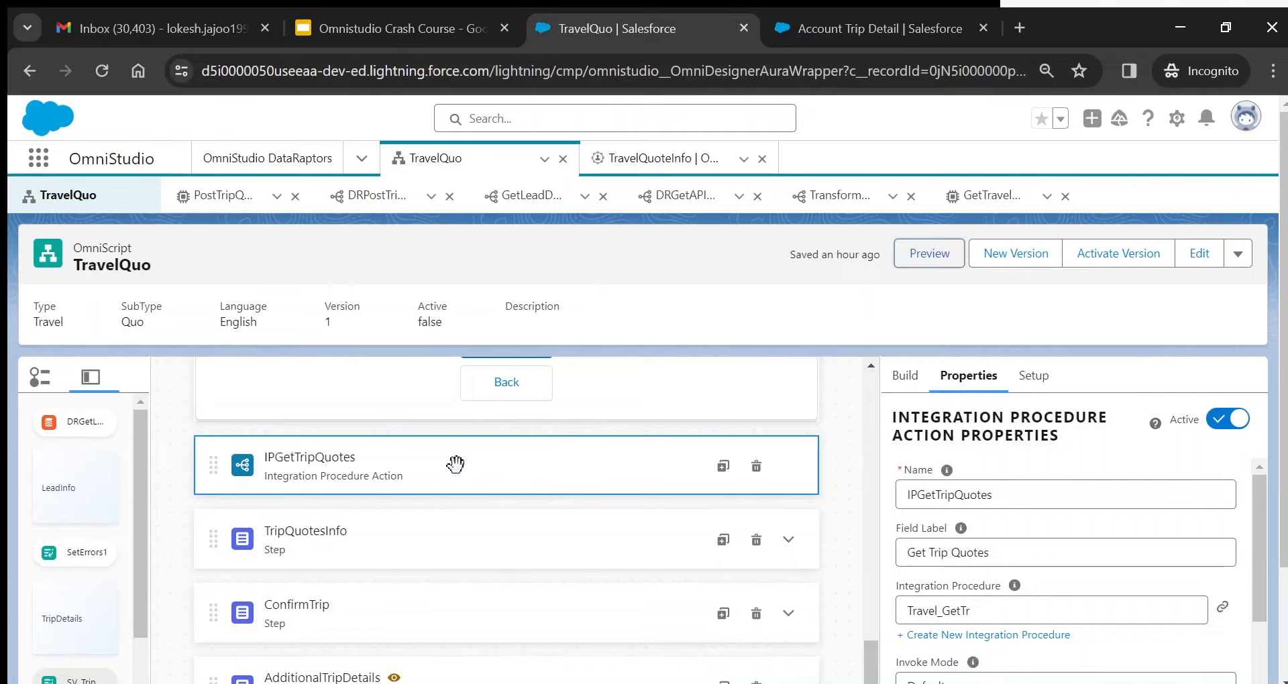
click(456, 538)
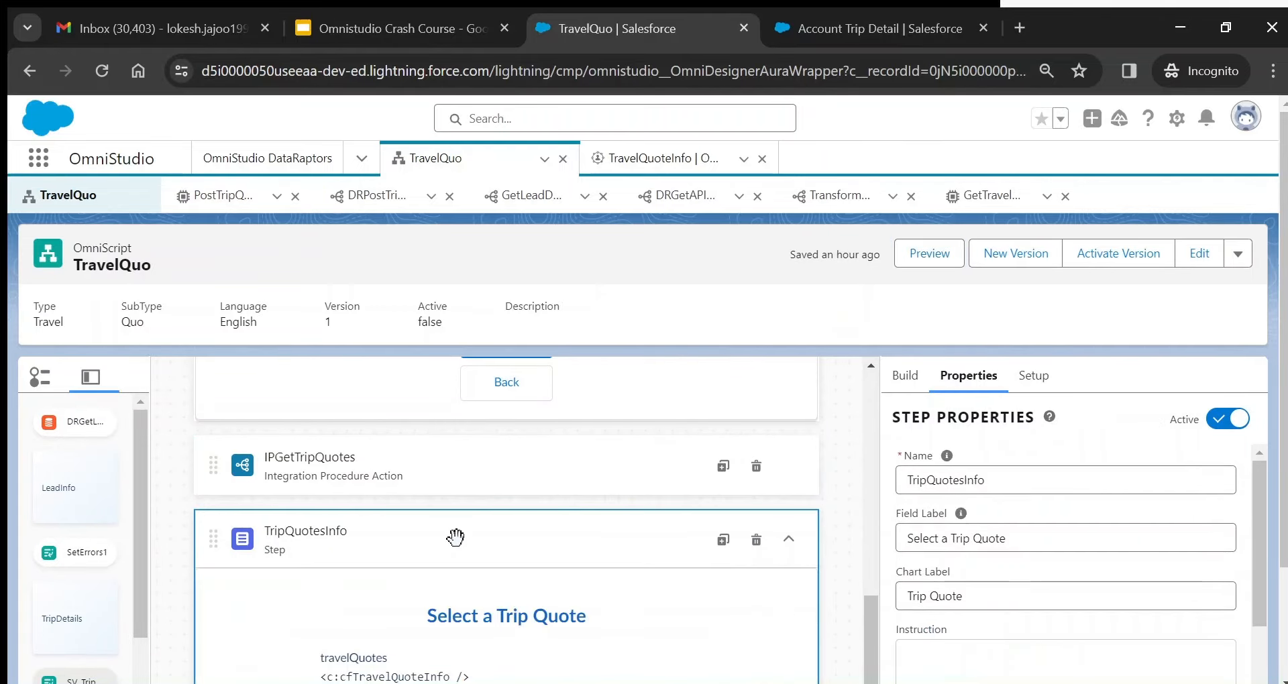
scroll(1268, 461, down, 1)
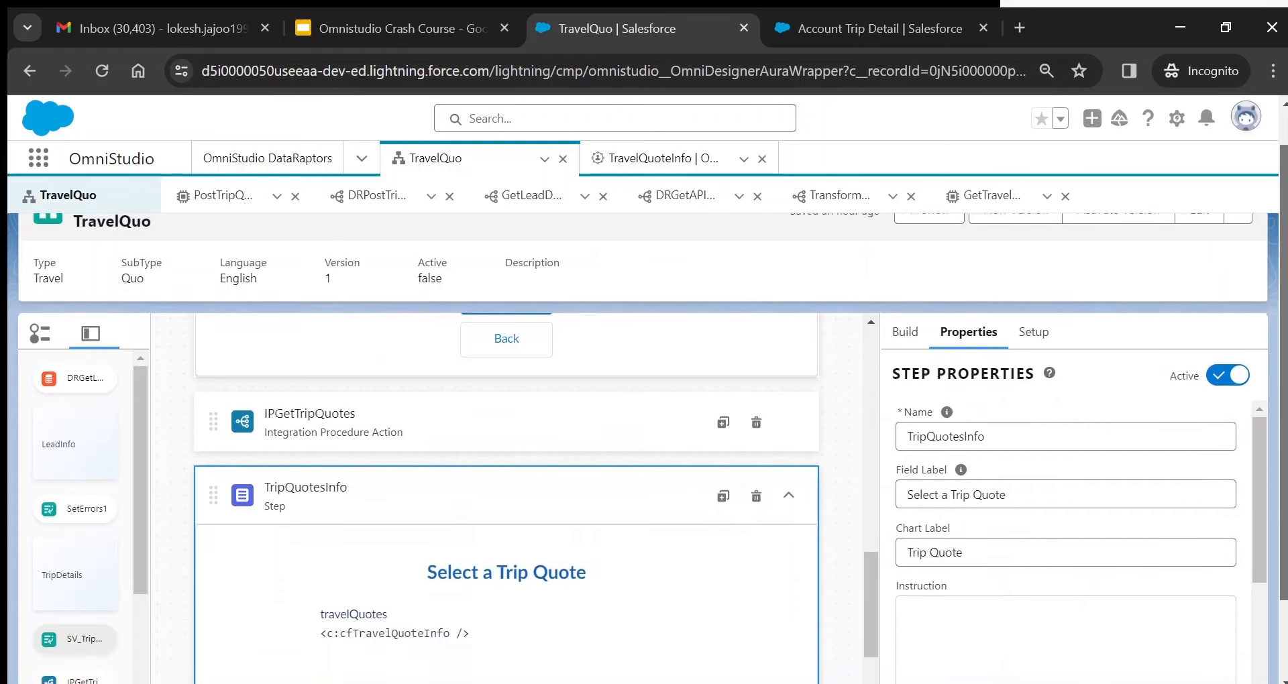
scroll(1268, 460, down, 1)
- Search the Build elements for 'flex', then narrow the search to 'cust'
click(912, 261)
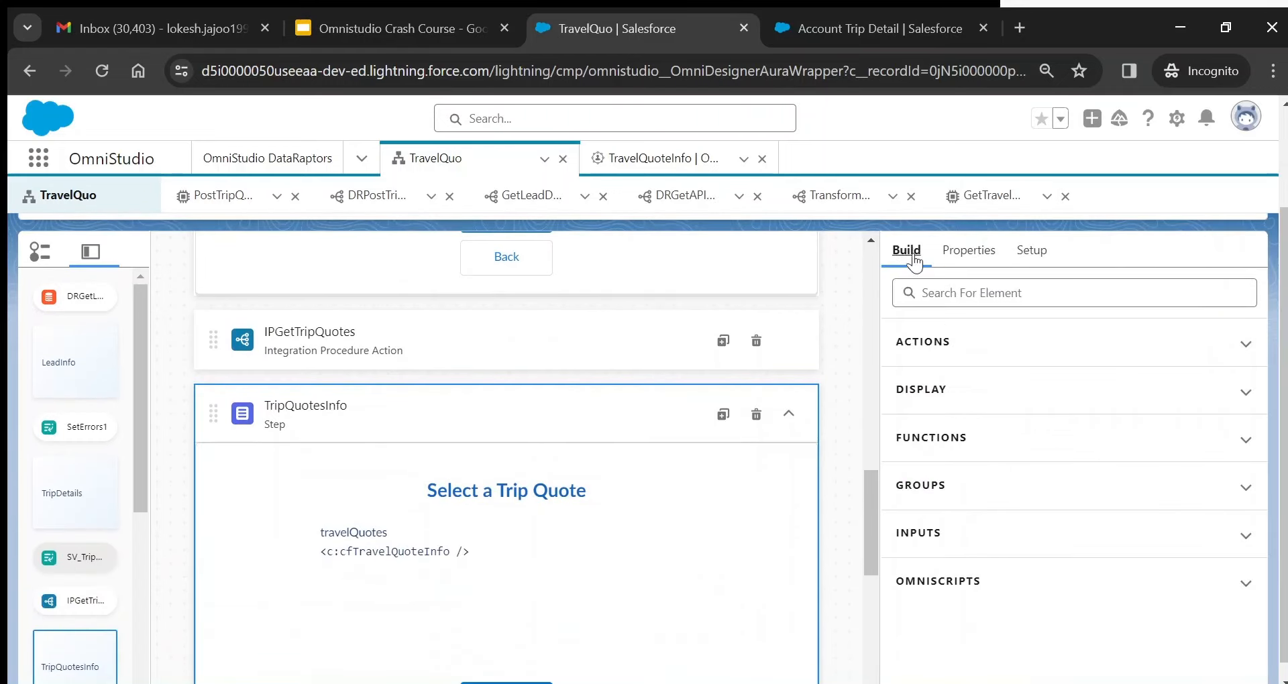
click(946, 293)
text(flex)
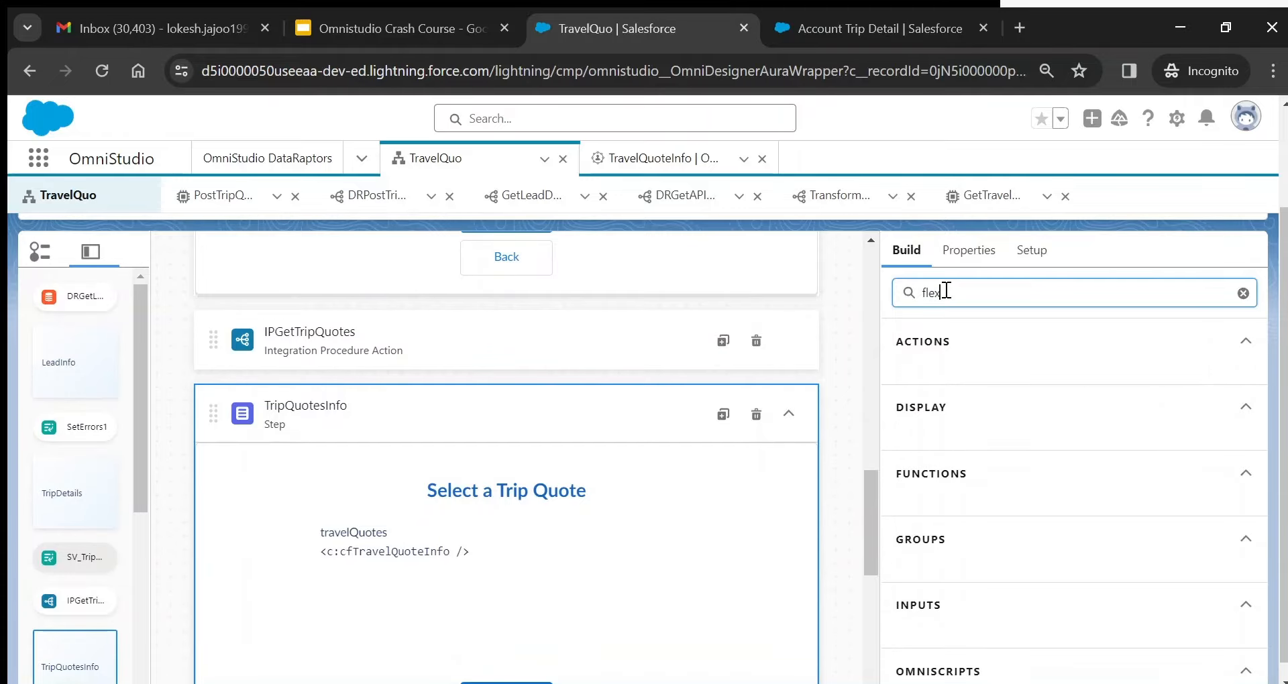
scroll(1281, 443, down, 1)
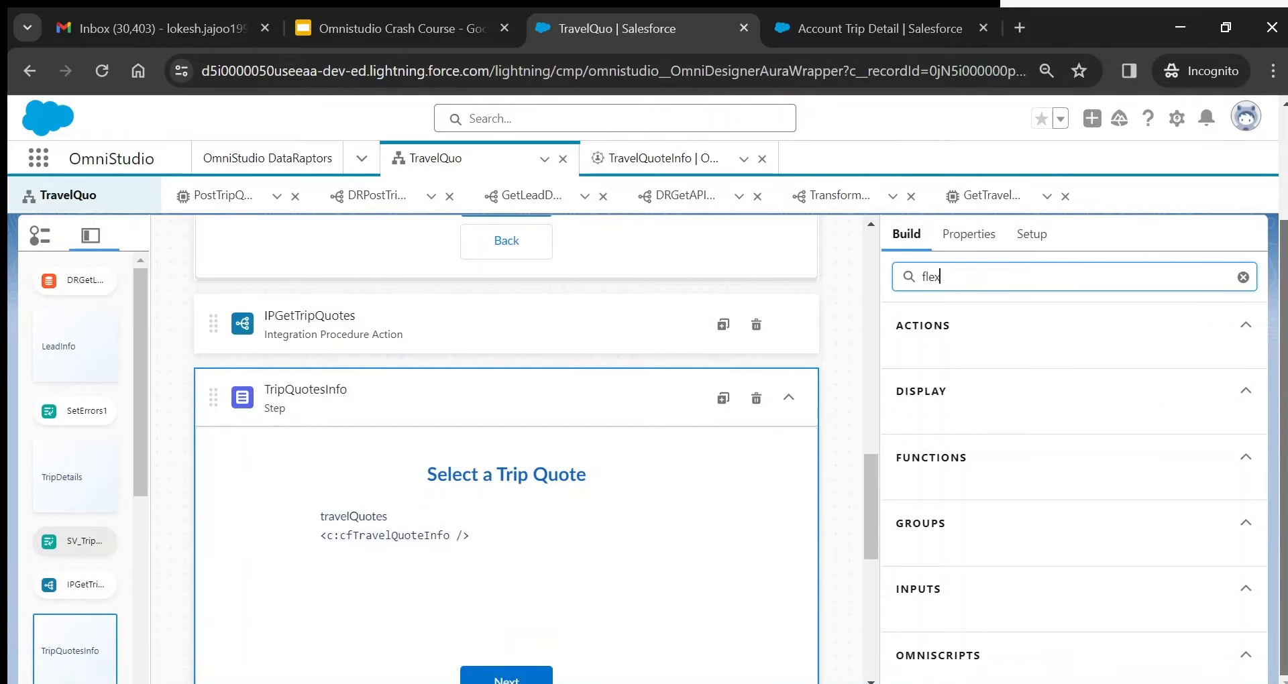
scroll(1281, 443, up, 1)
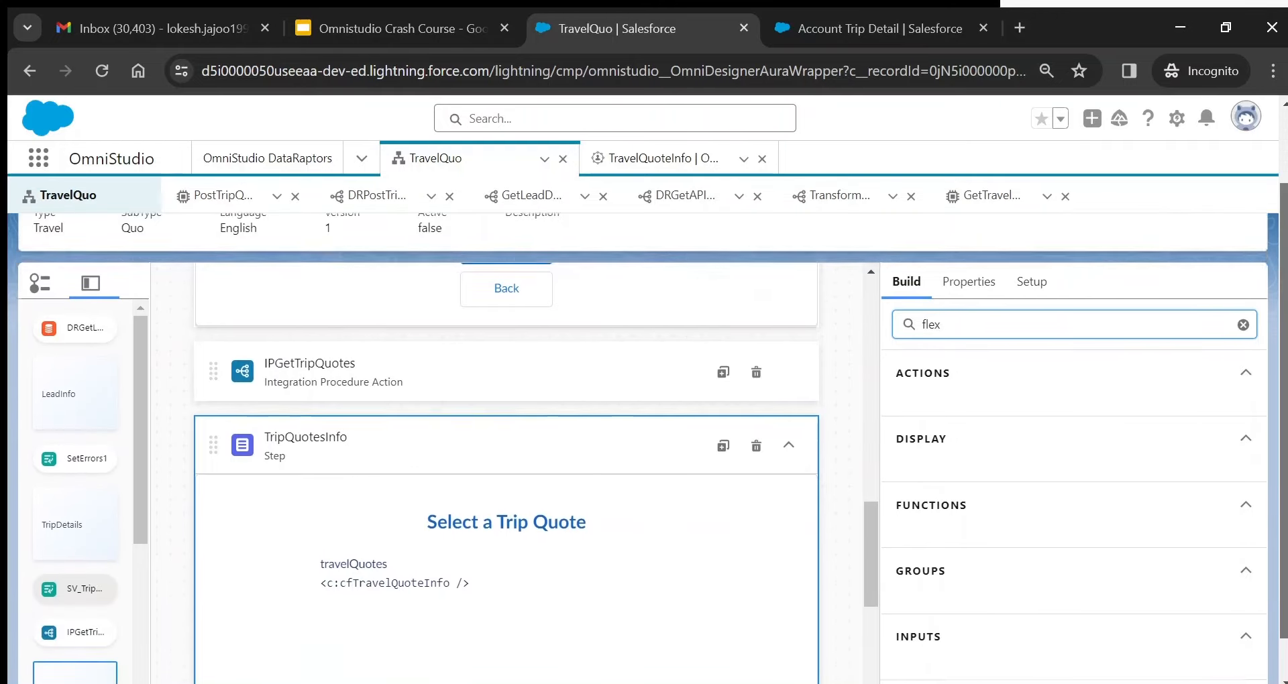
scroll(977, 322, down, 1)
drag(963, 276, 891, 268)
key(BackSpace)
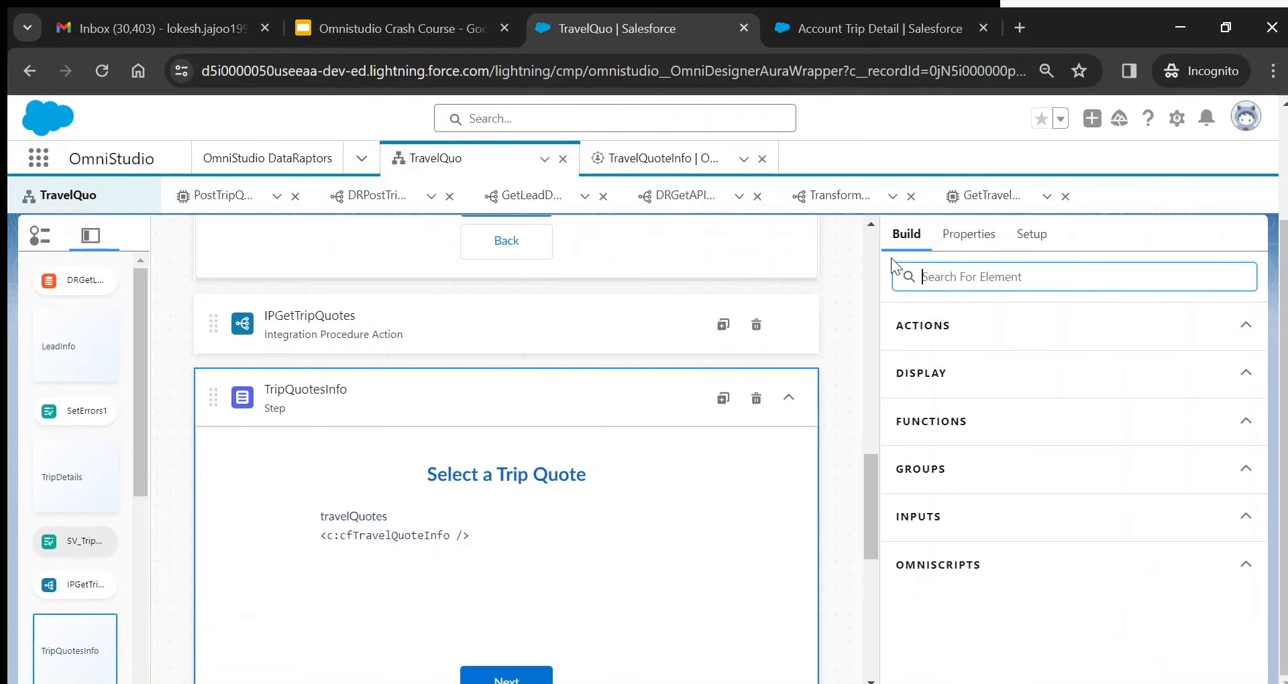
text(cust)
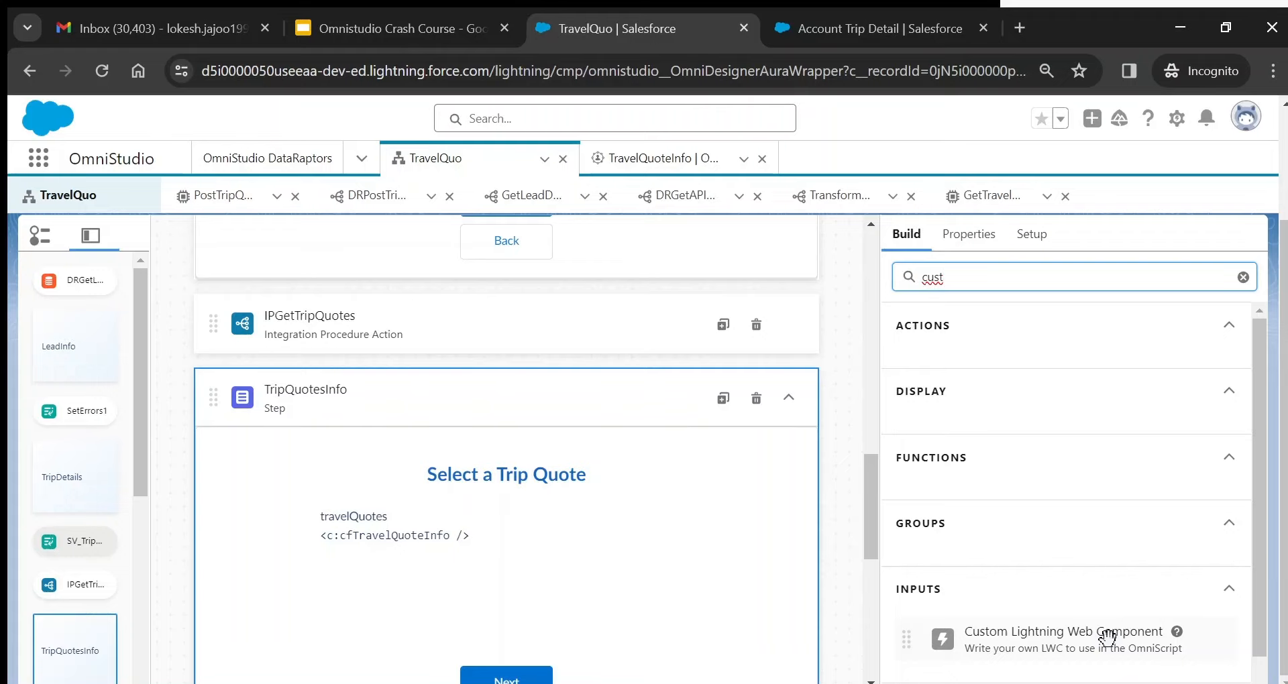
- Select the travelQuotes element and confirm its component name is cfTravelQuoteInfo
click(503, 517)
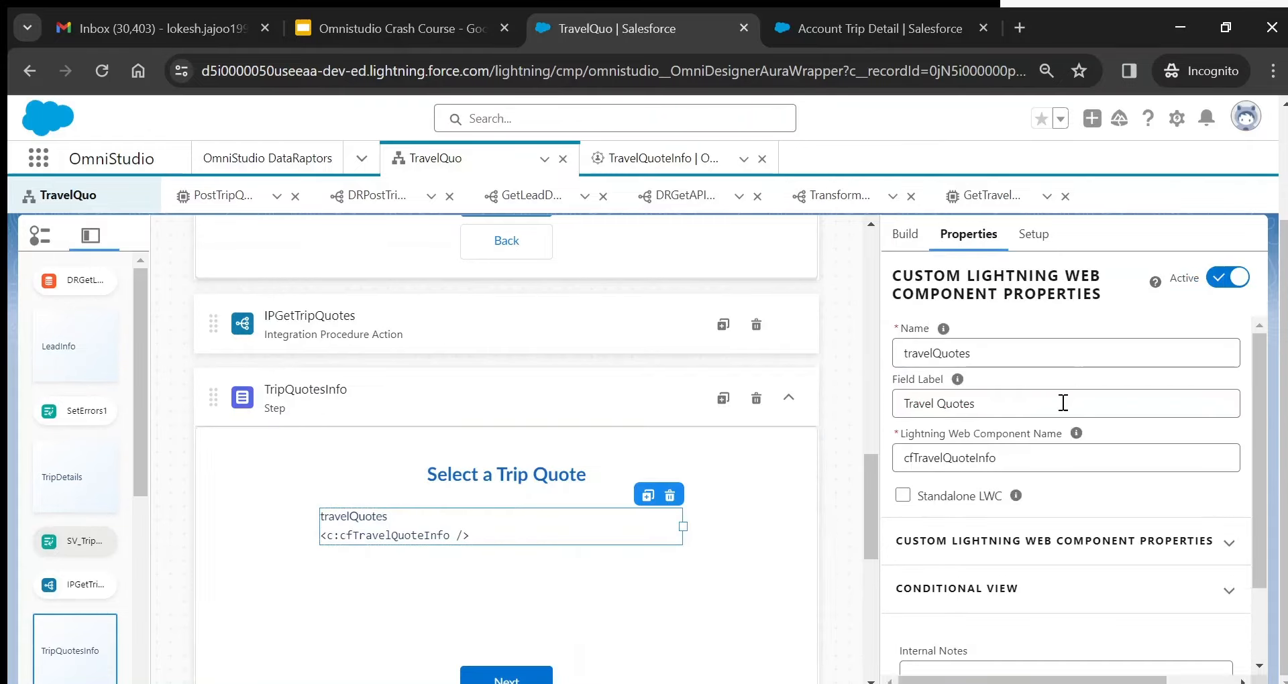
click(1024, 462)
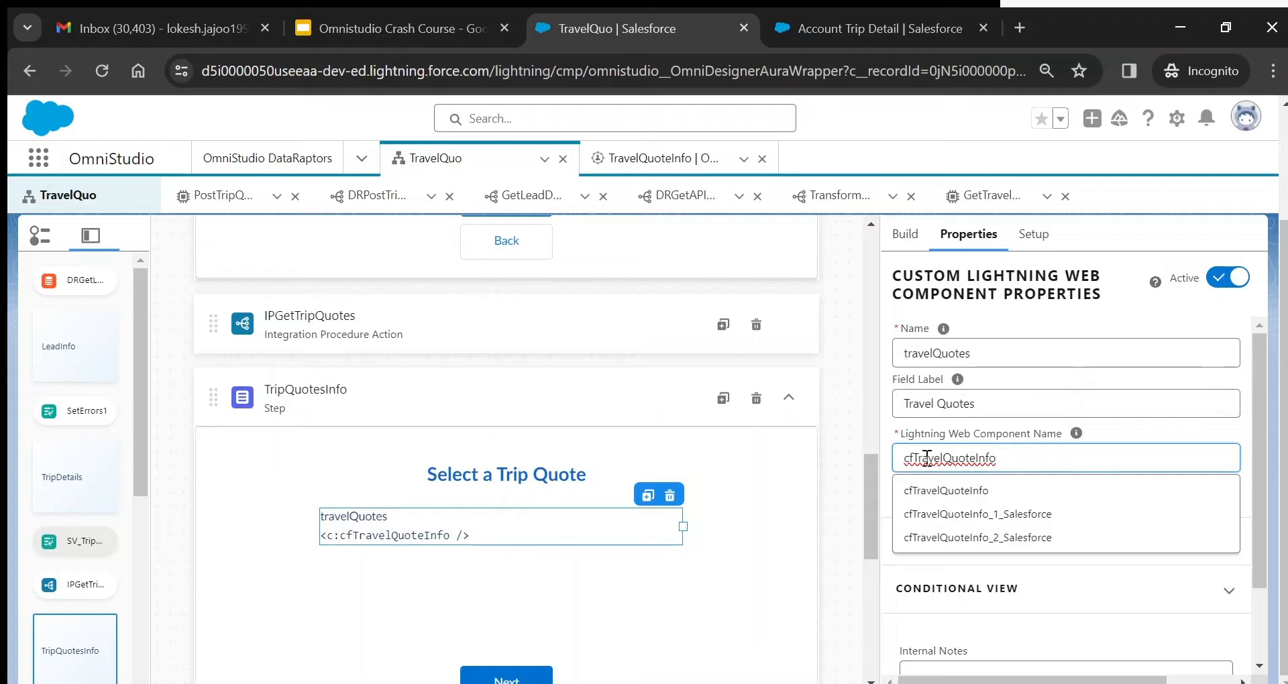
drag(915, 459, 1005, 462)
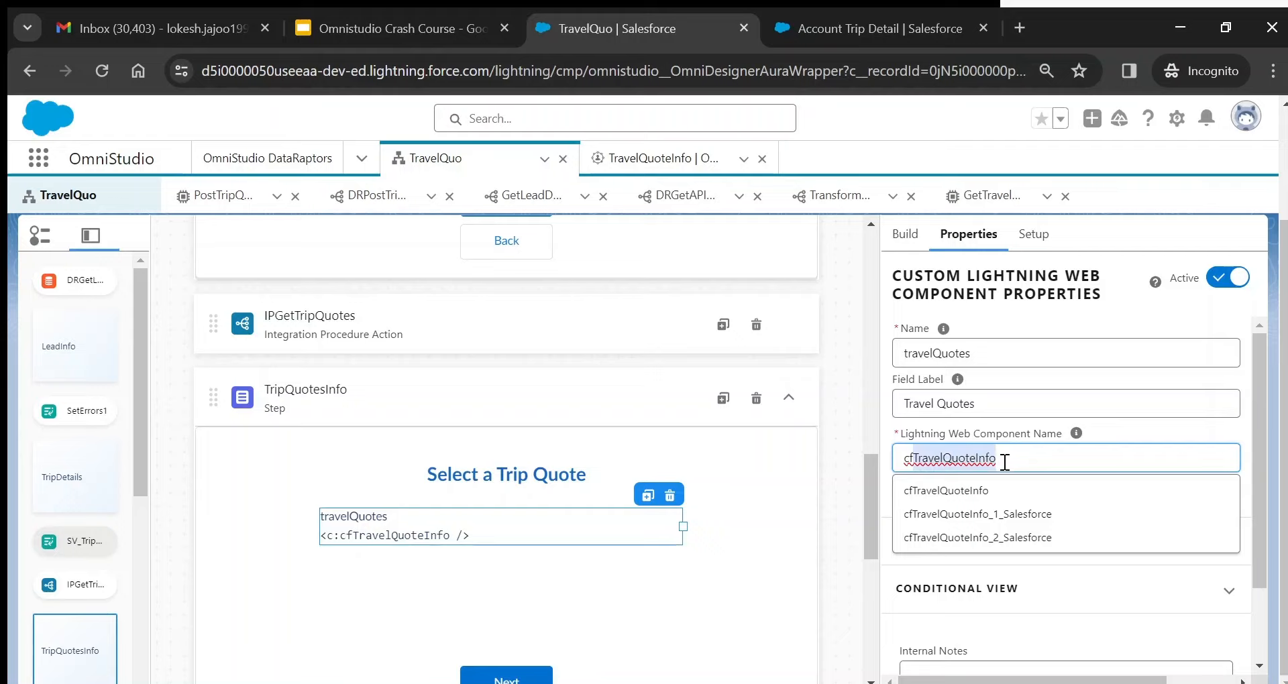
click(899, 456)
drag(899, 454, 913, 454)
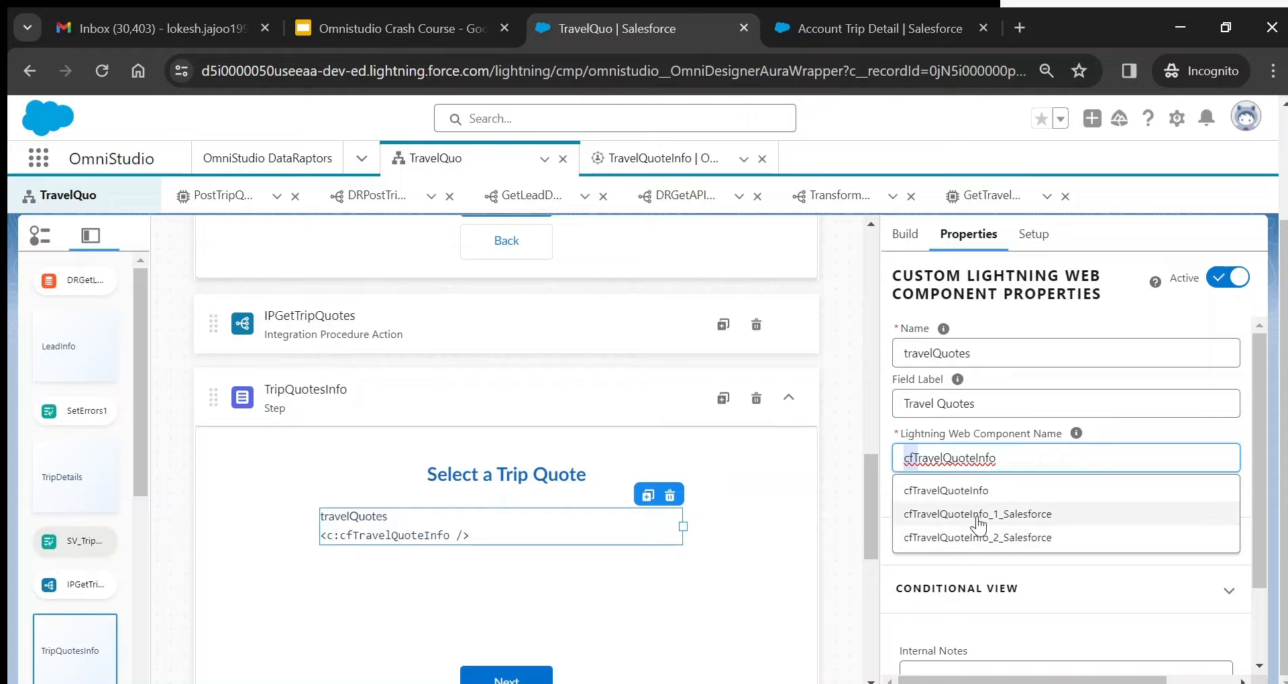
click(1010, 460)
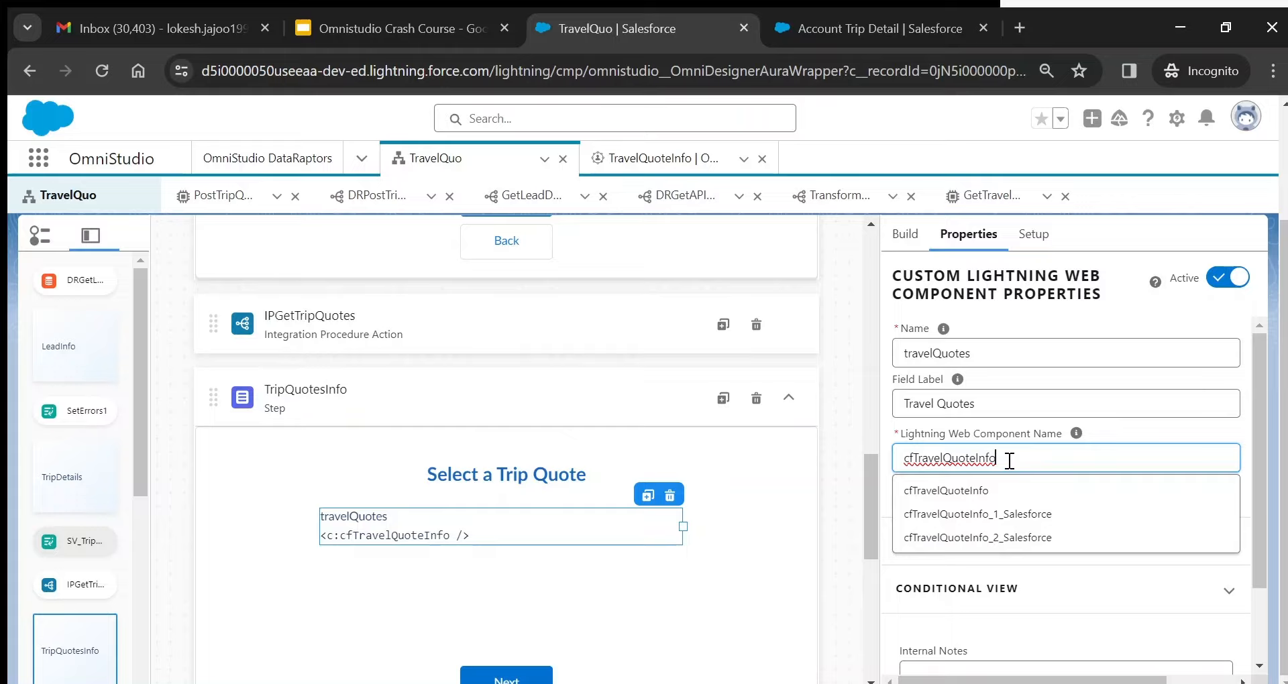
click(887, 425)
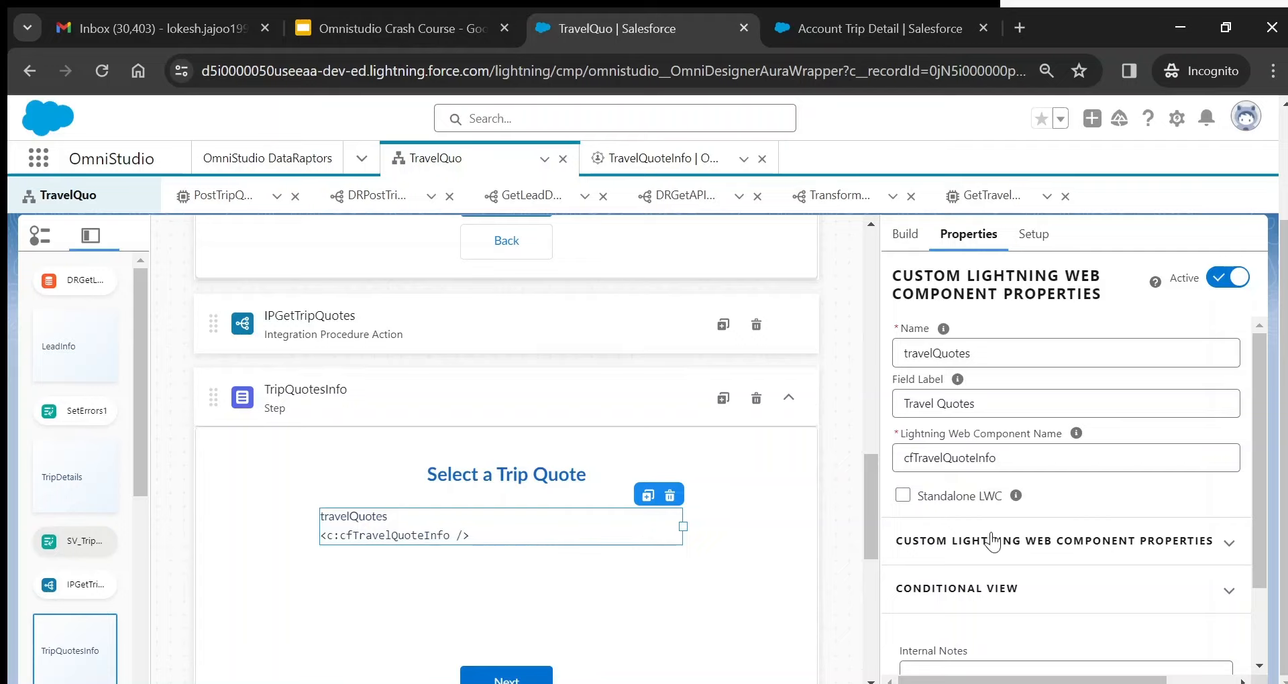
- Check the custom LWC properties: parent-data set to true and records set to %tripQuotes%
click(1103, 552)
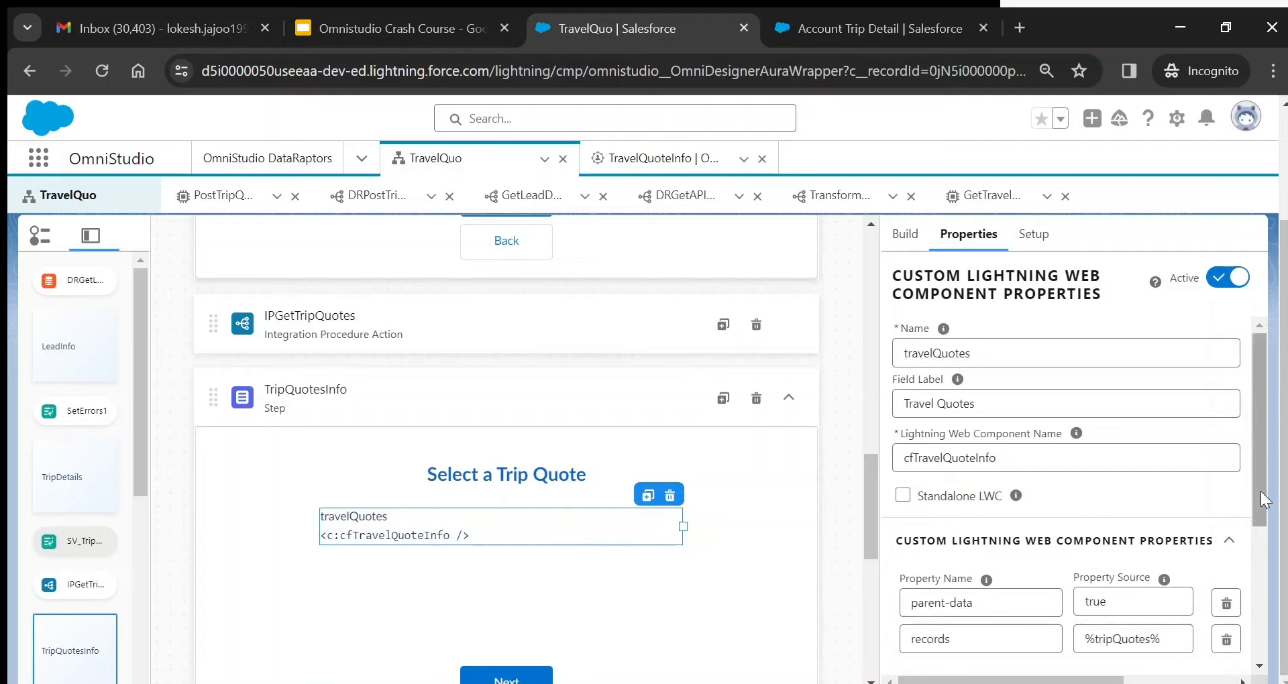
drag(1262, 491, 1263, 531)
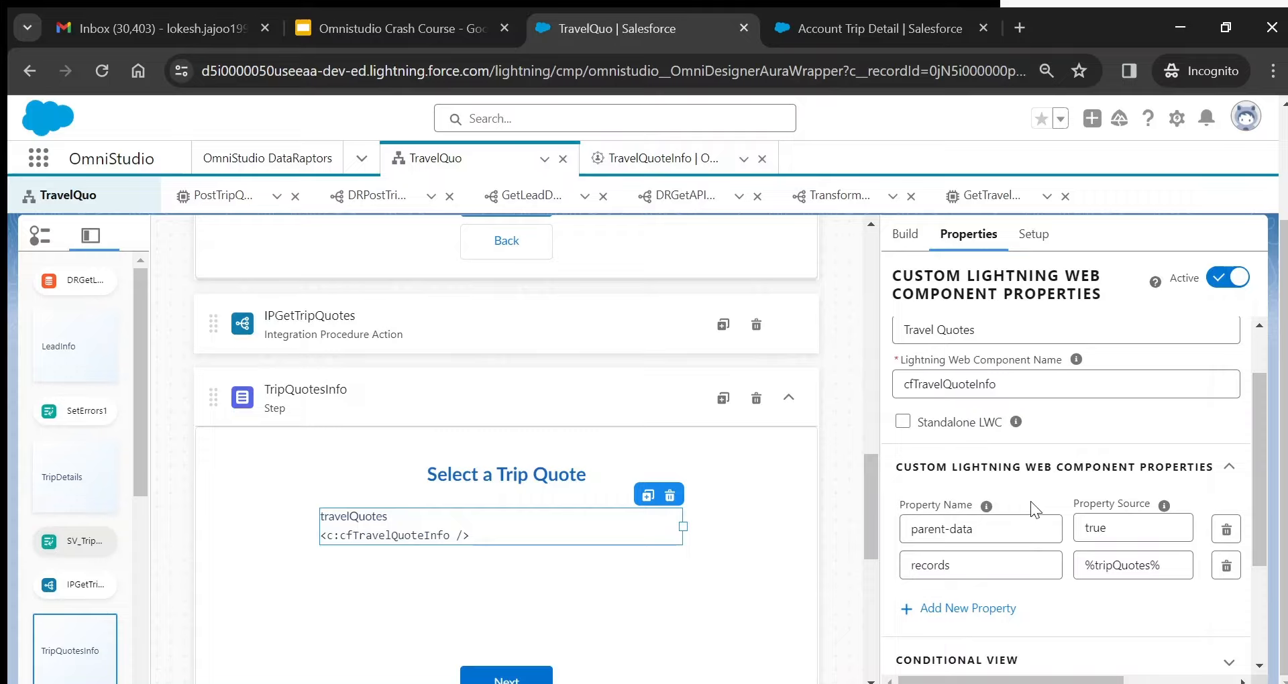
click(981, 527)
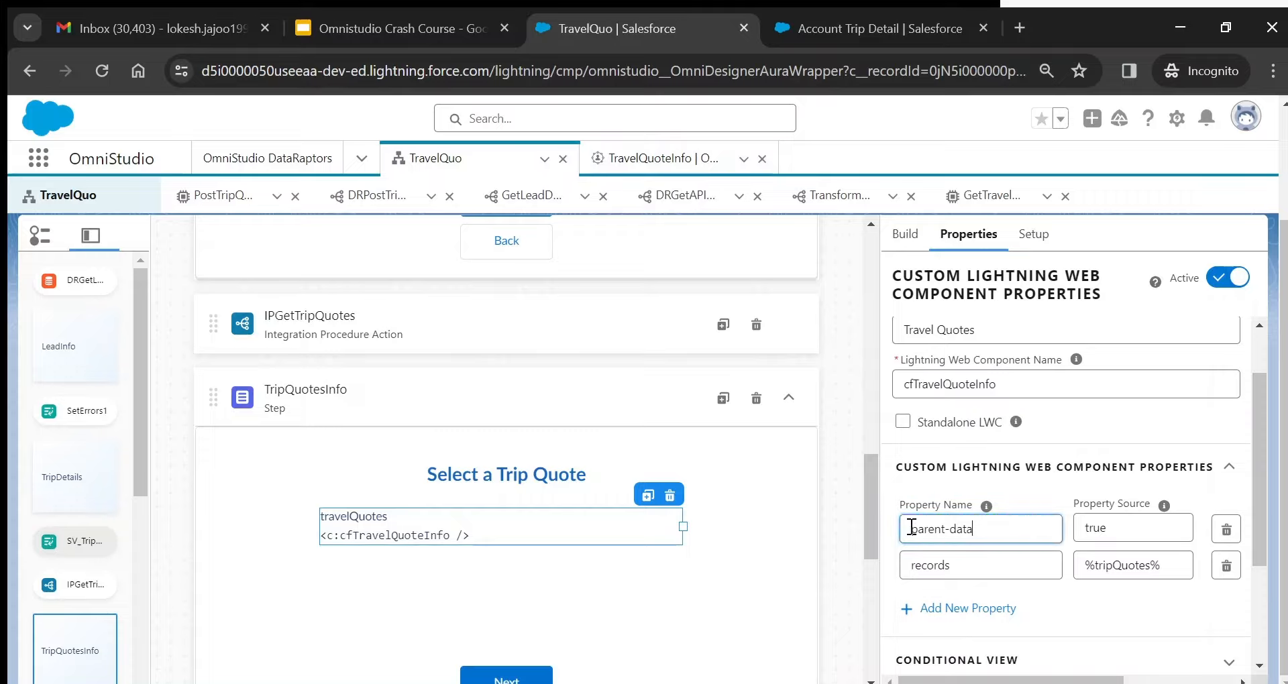
click(1029, 603)
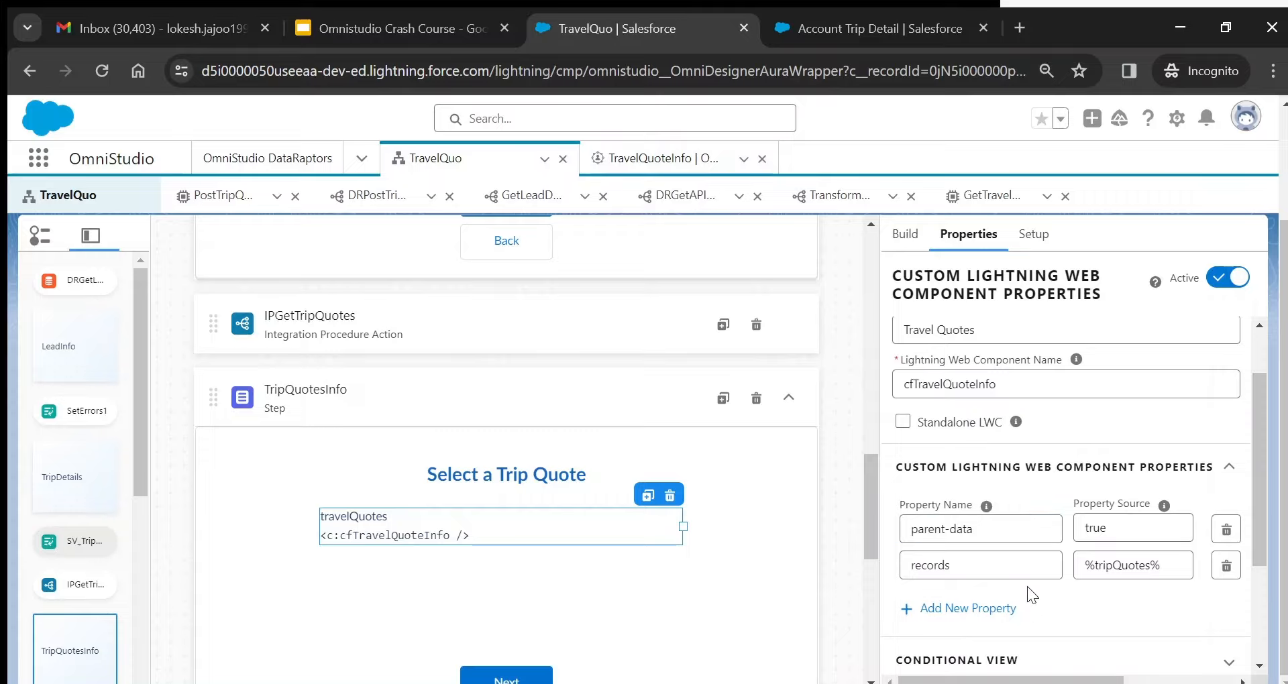
click(976, 530)
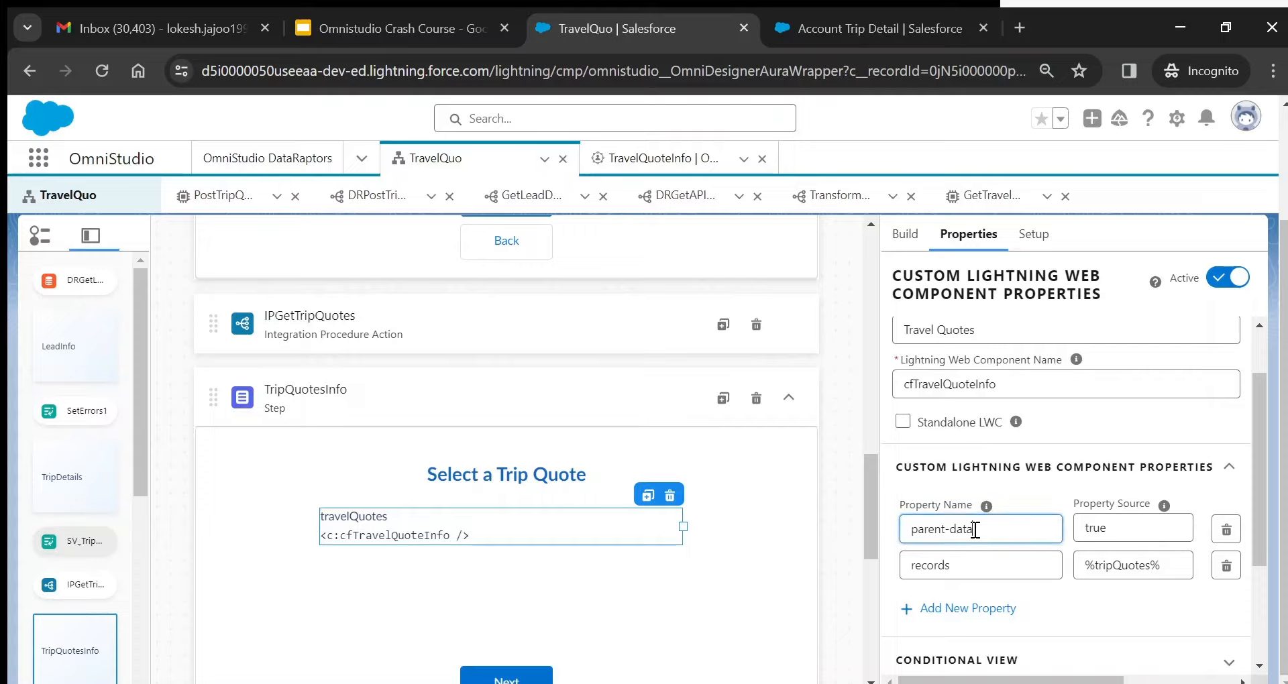
click(1135, 522)
double_click(926, 564)
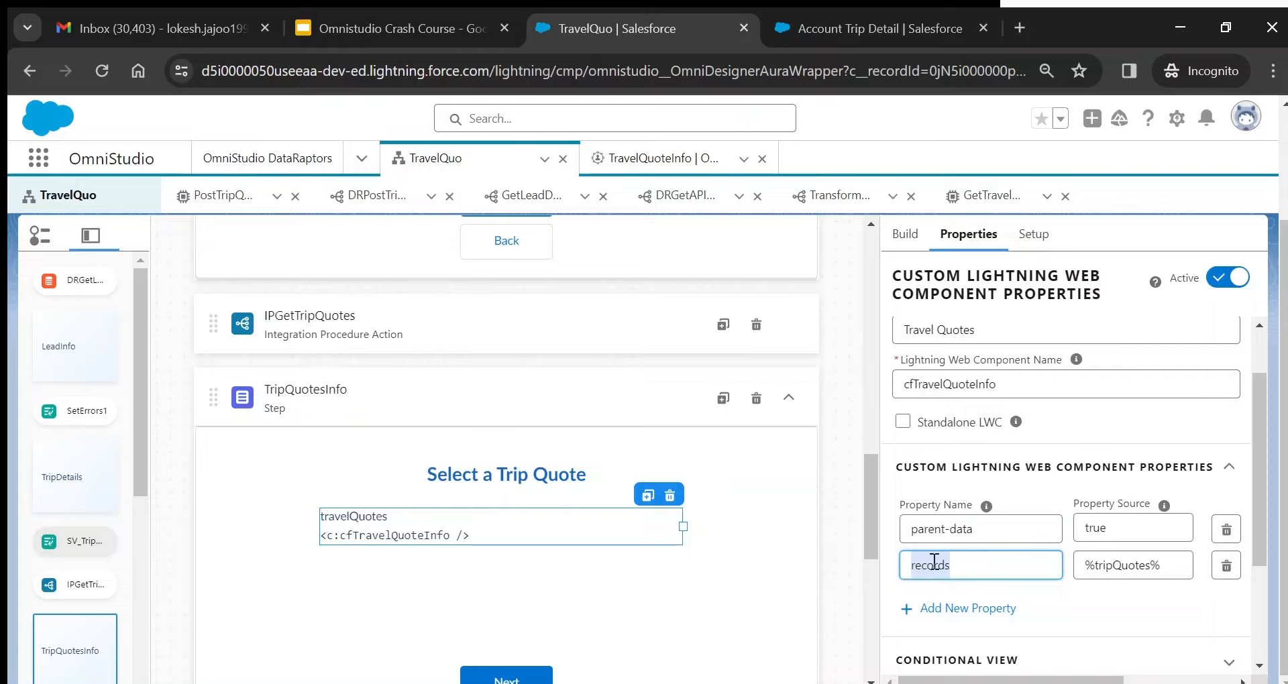
double_click(1115, 566)
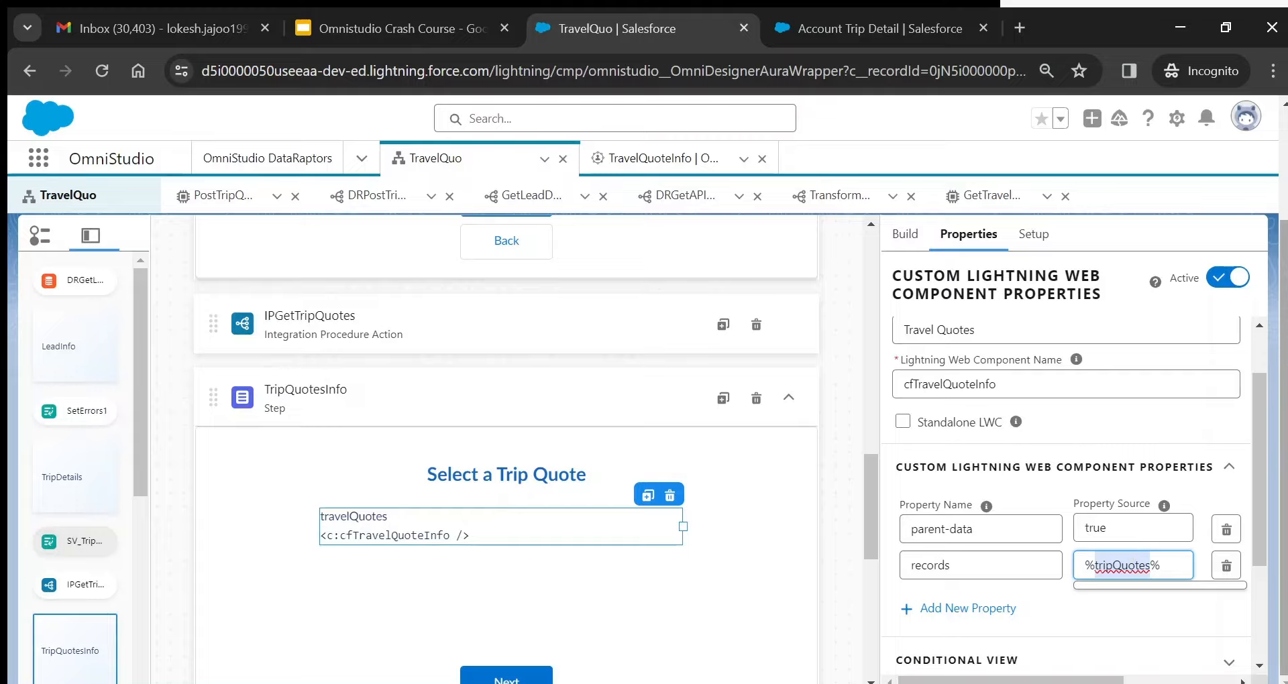
scroll(1284, 159, up, 2)
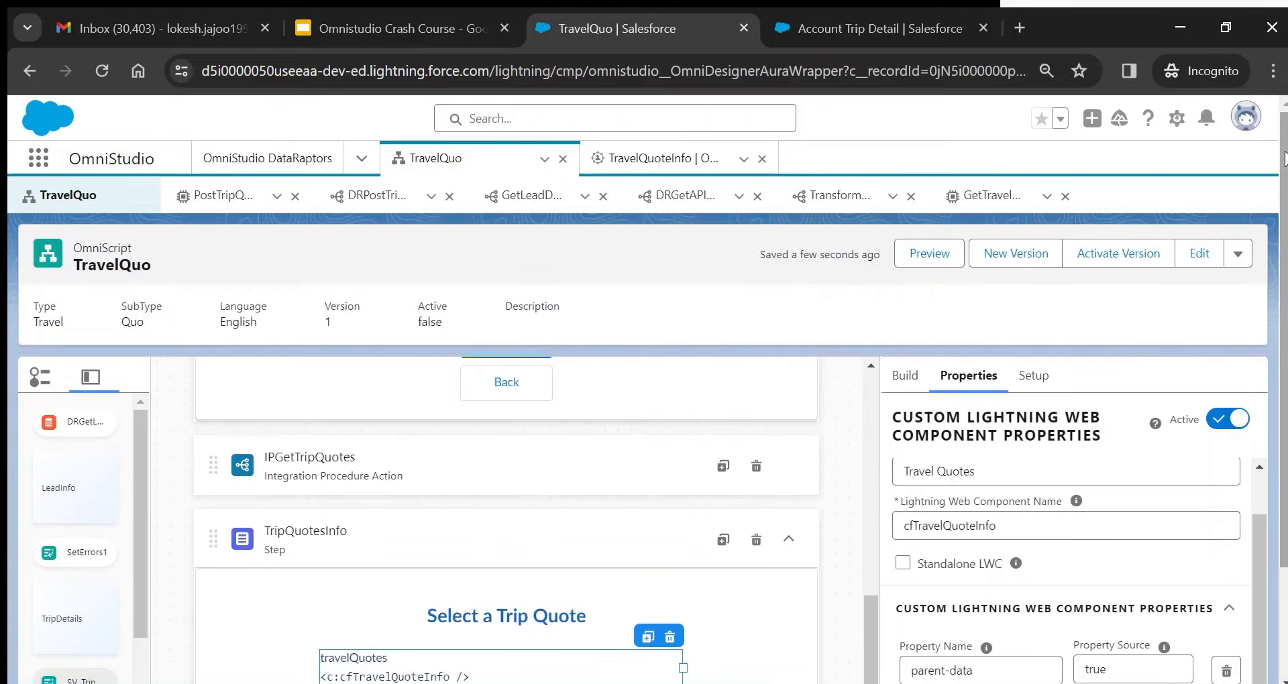
- Activate TravelQuo OmniScript version 1 and close the completed activation window
click(1108, 254)
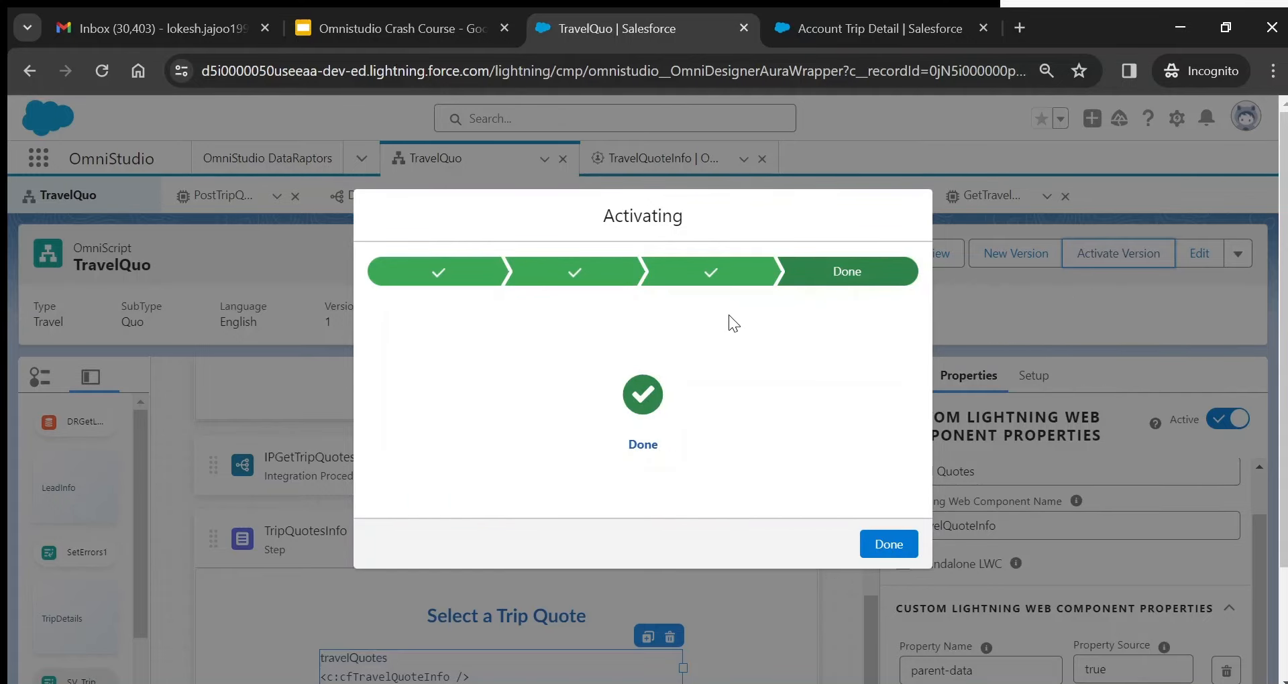
click(891, 546)
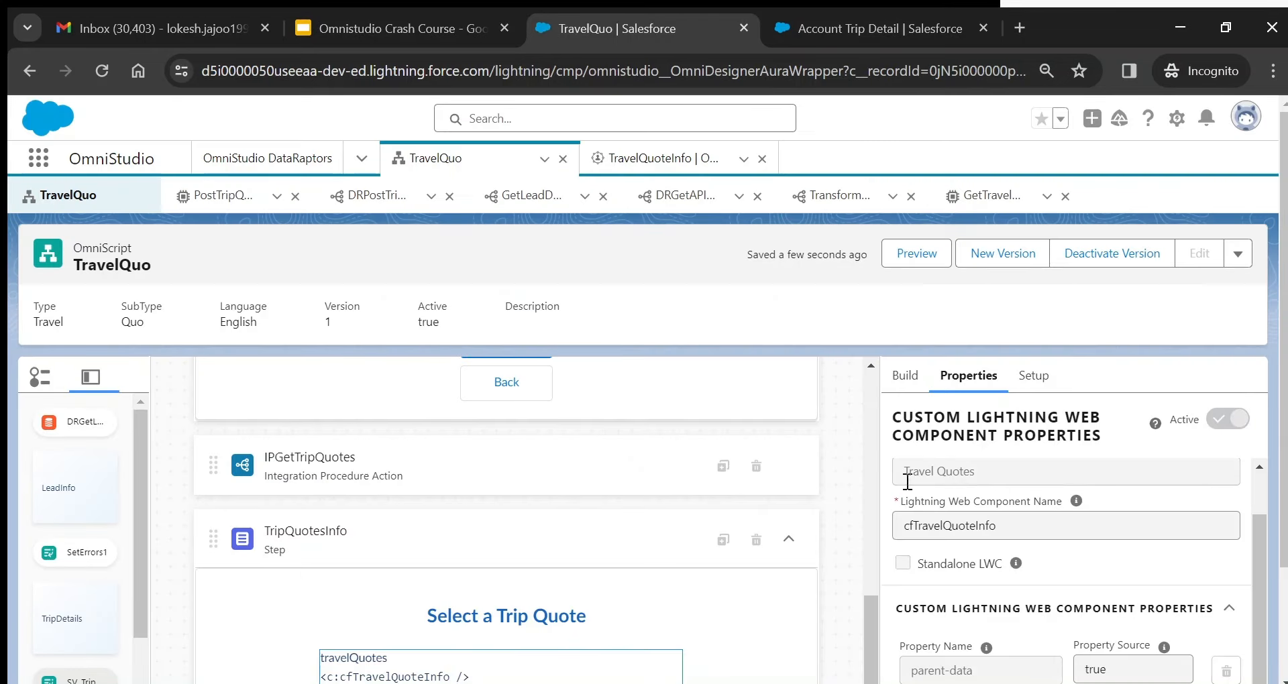
- Preview TravelQuo with debugger logs cleared and Data JSON shown, then advance to Trip Information
click(905, 261)
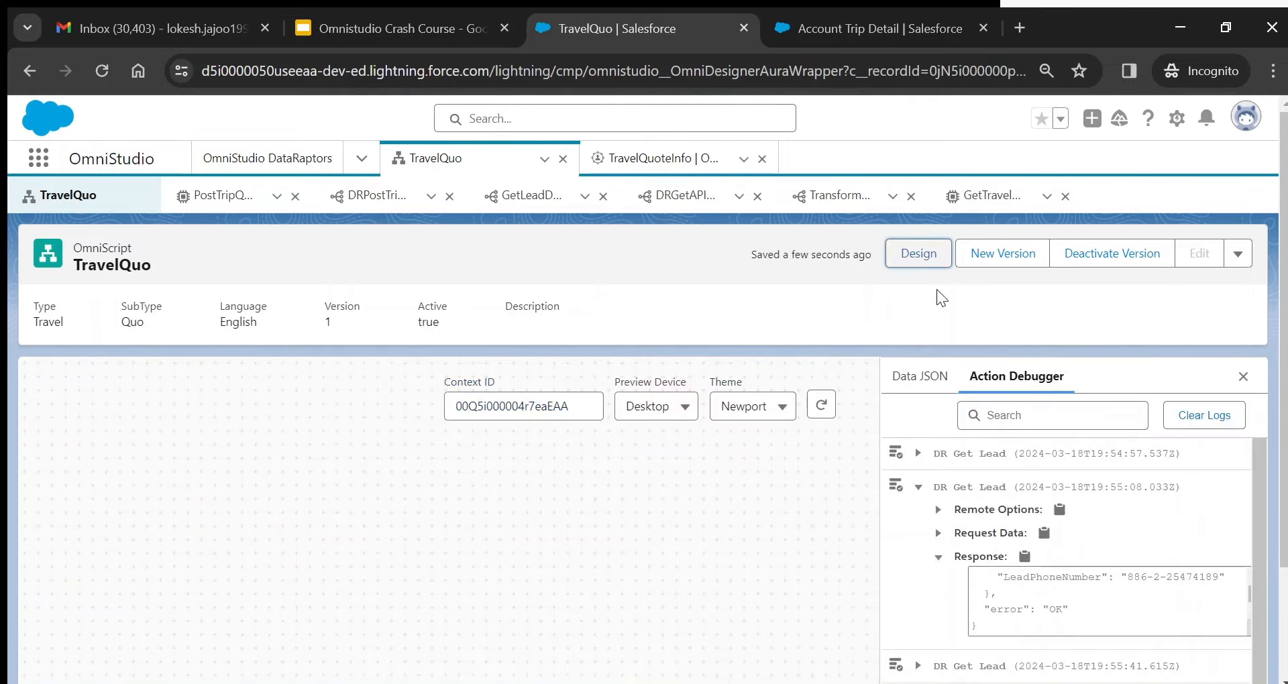
click(1205, 416)
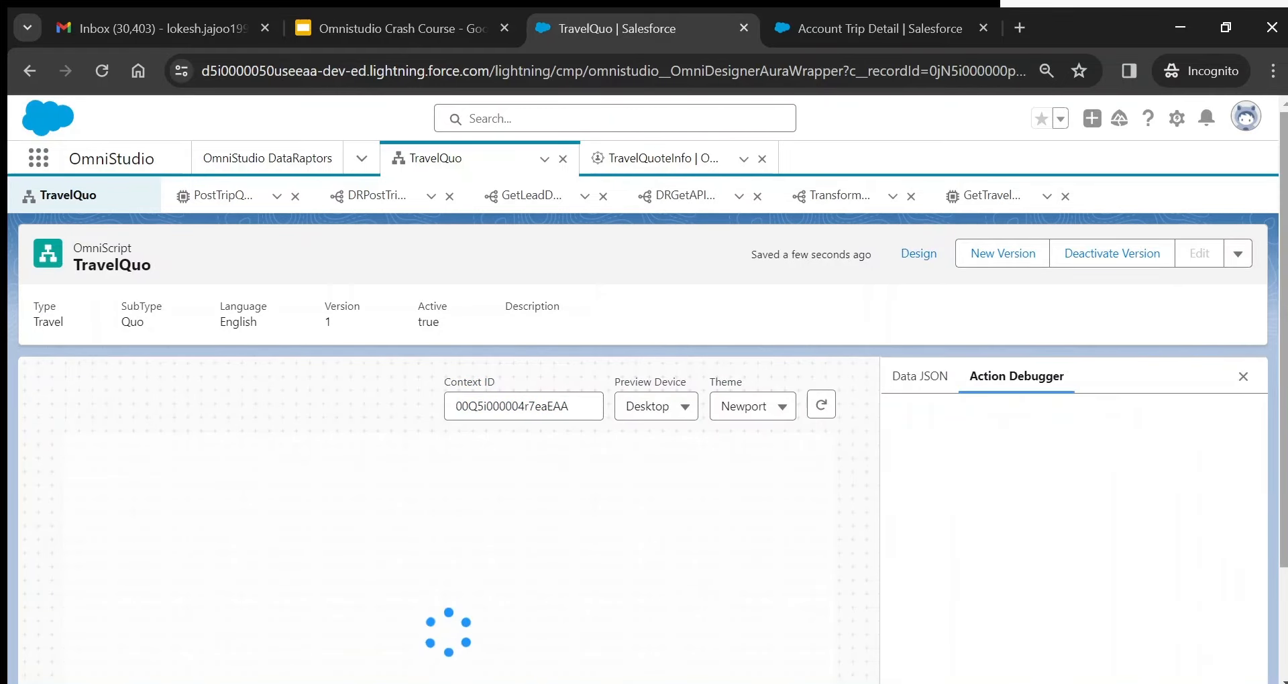
click(920, 377)
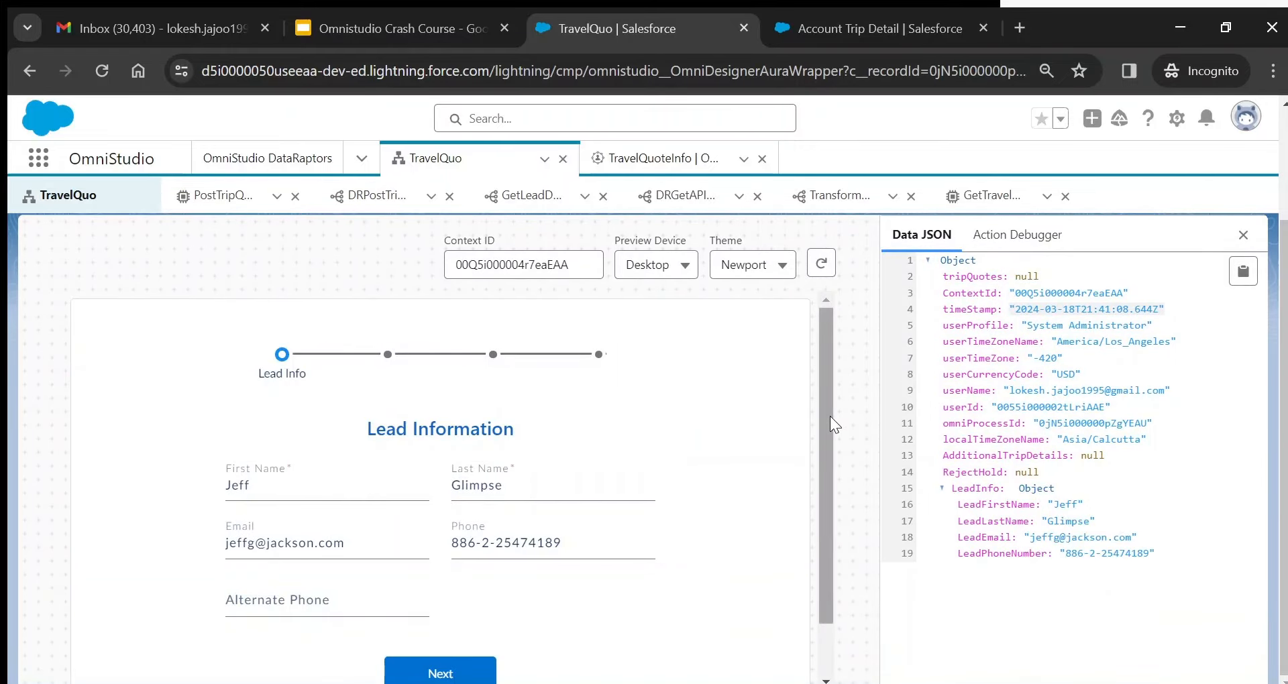
drag(830, 416, 836, 469)
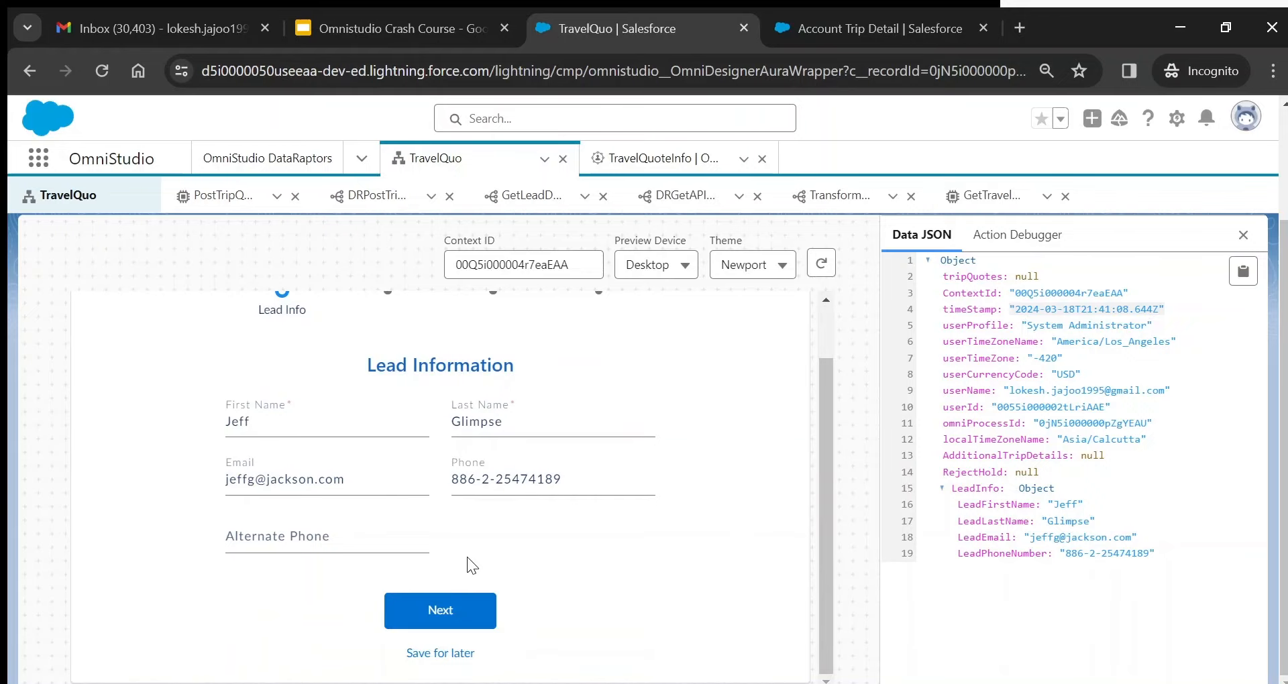
click(440, 610)
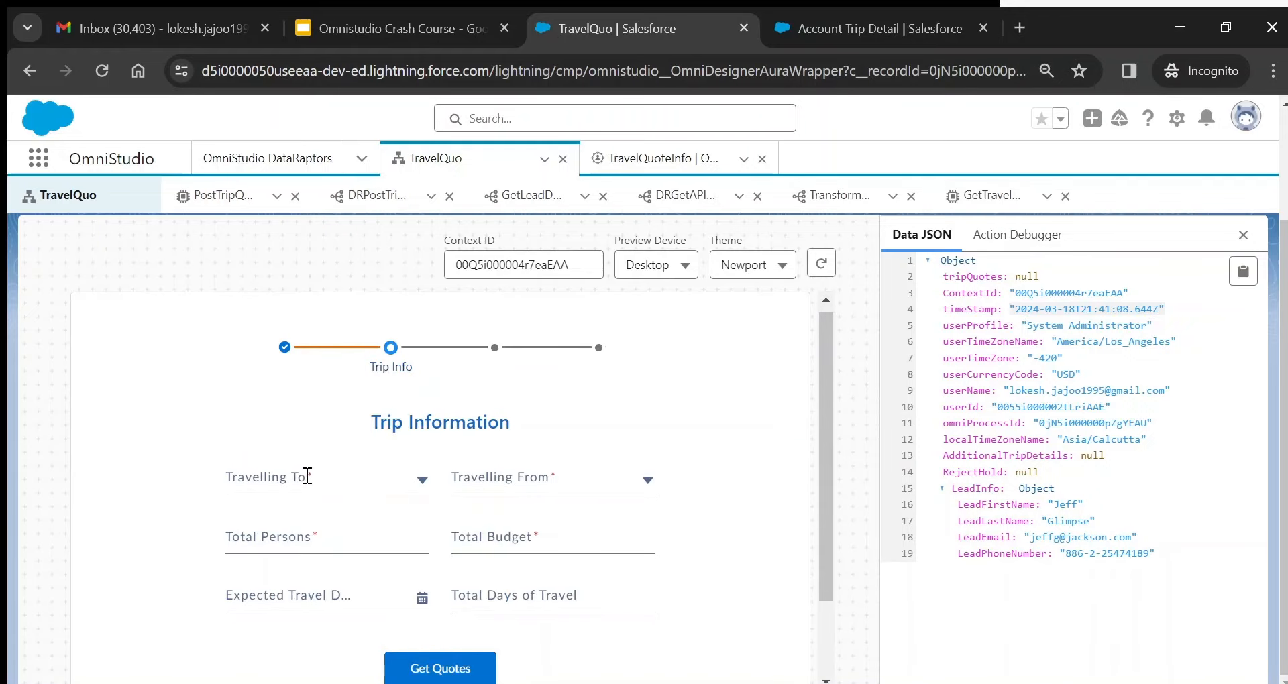
- Choose Rishikesh as destination, Kolkata as origin, and 2 total persons
click(307, 477)
click(282, 676)
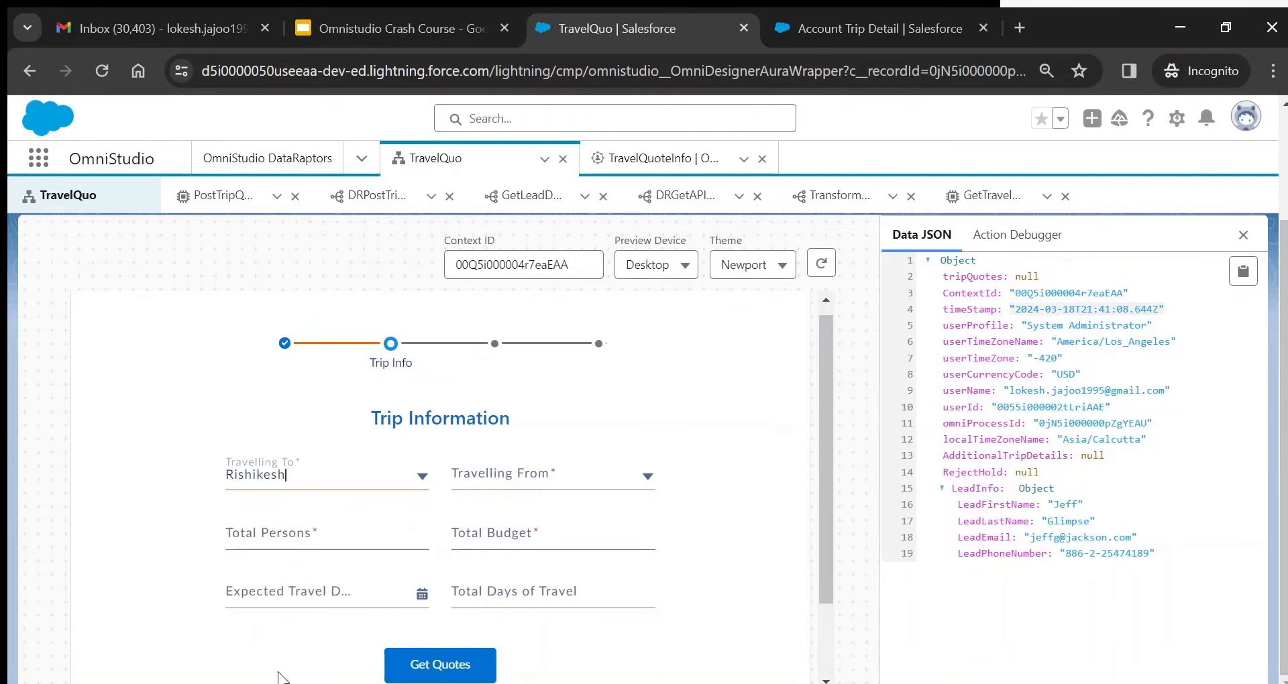
click(578, 468)
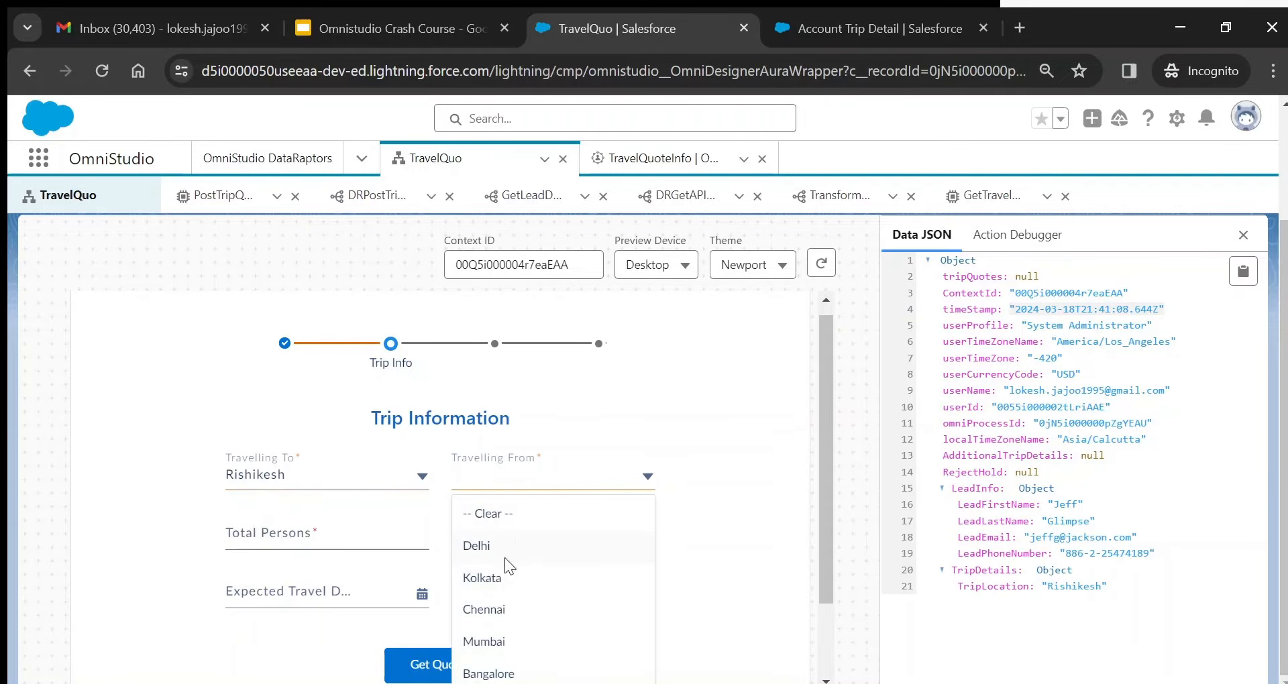
click(500, 577)
click(352, 536)
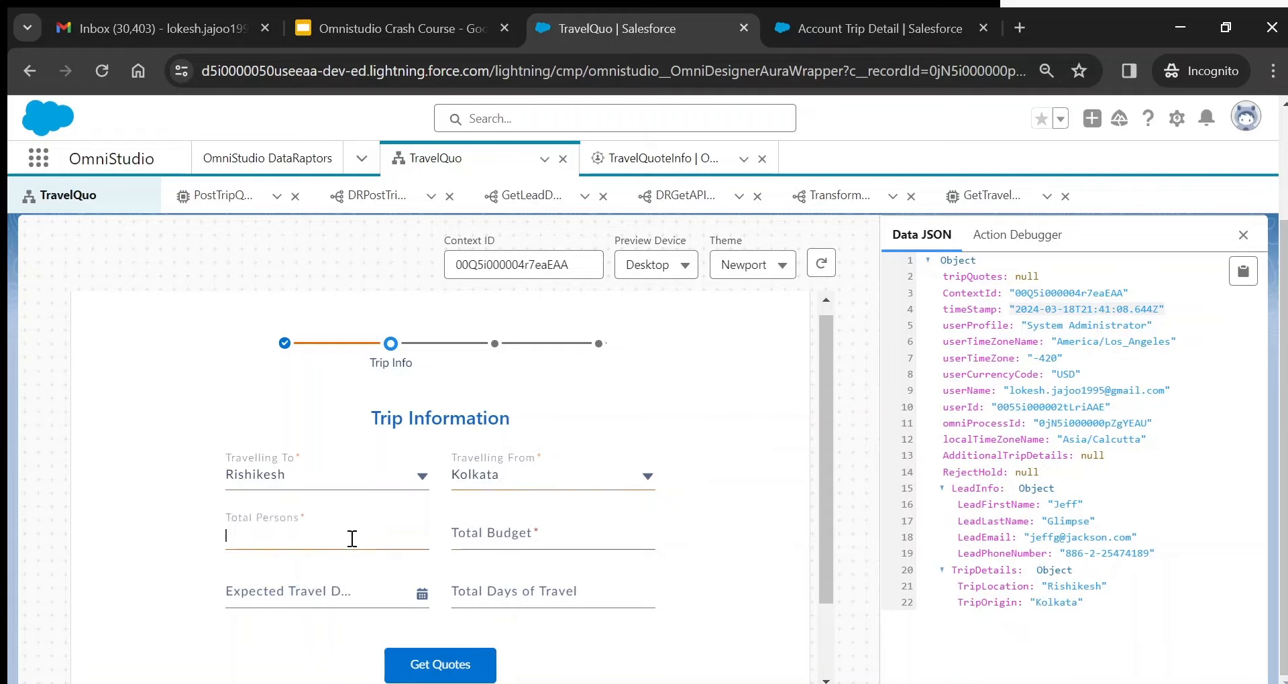
text(2)
- Enter a total budget of 14,000, correcting the mistyped 12,000
click(486, 549)
text(12)
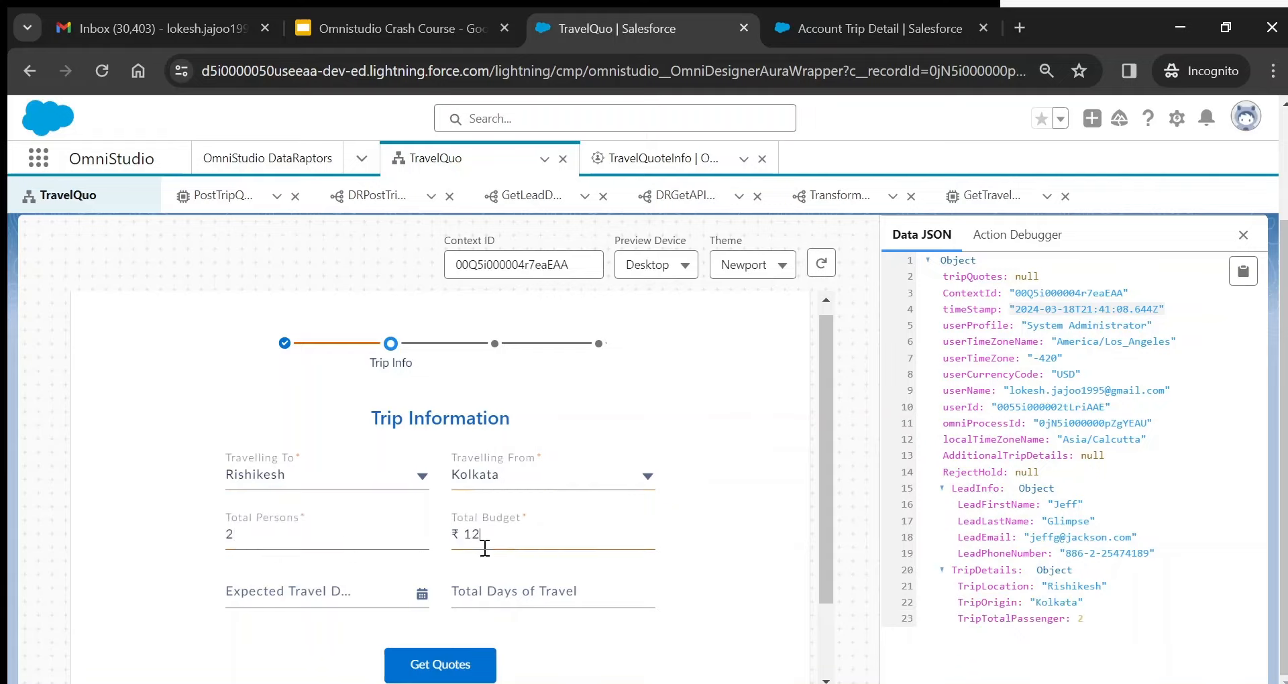
text(,000)
click(480, 534)
key(BackSpace)
text(1)
key(Delete)
text(4)
- Pick 1 May 2024 as the expected travel date and move to Total Days
click(327, 585)
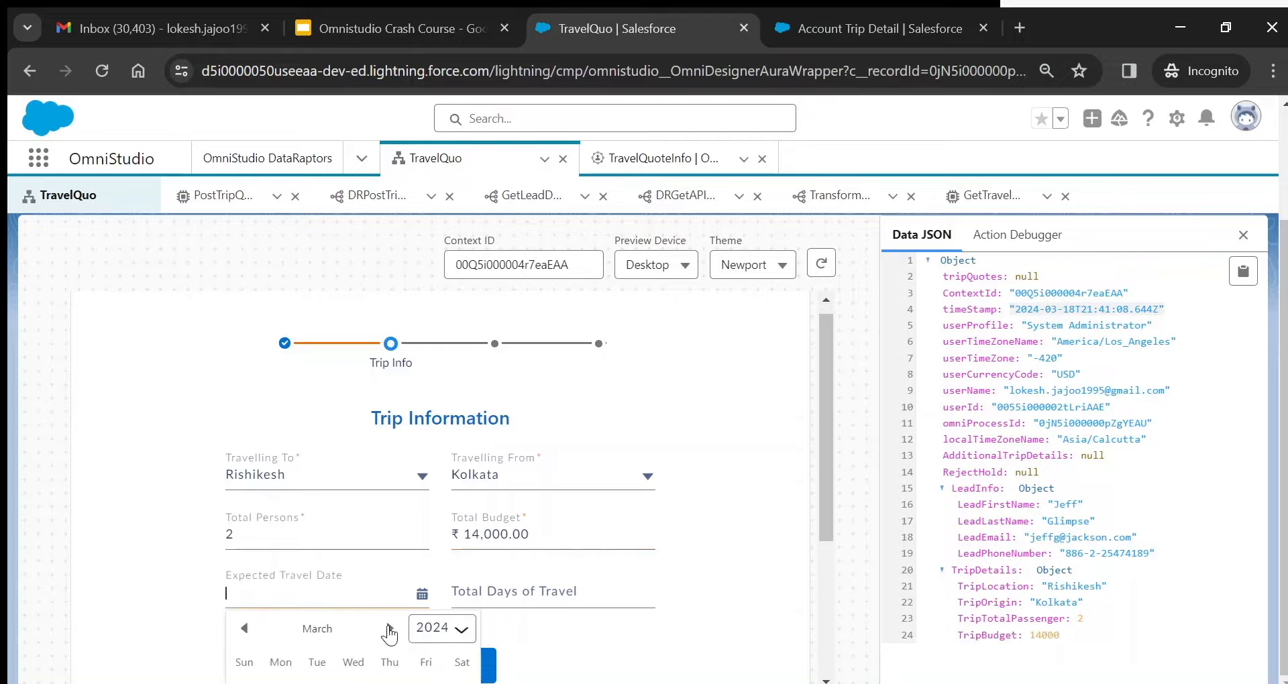
click(389, 629)
click(389, 629)
scroll(390, 634, down, 2)
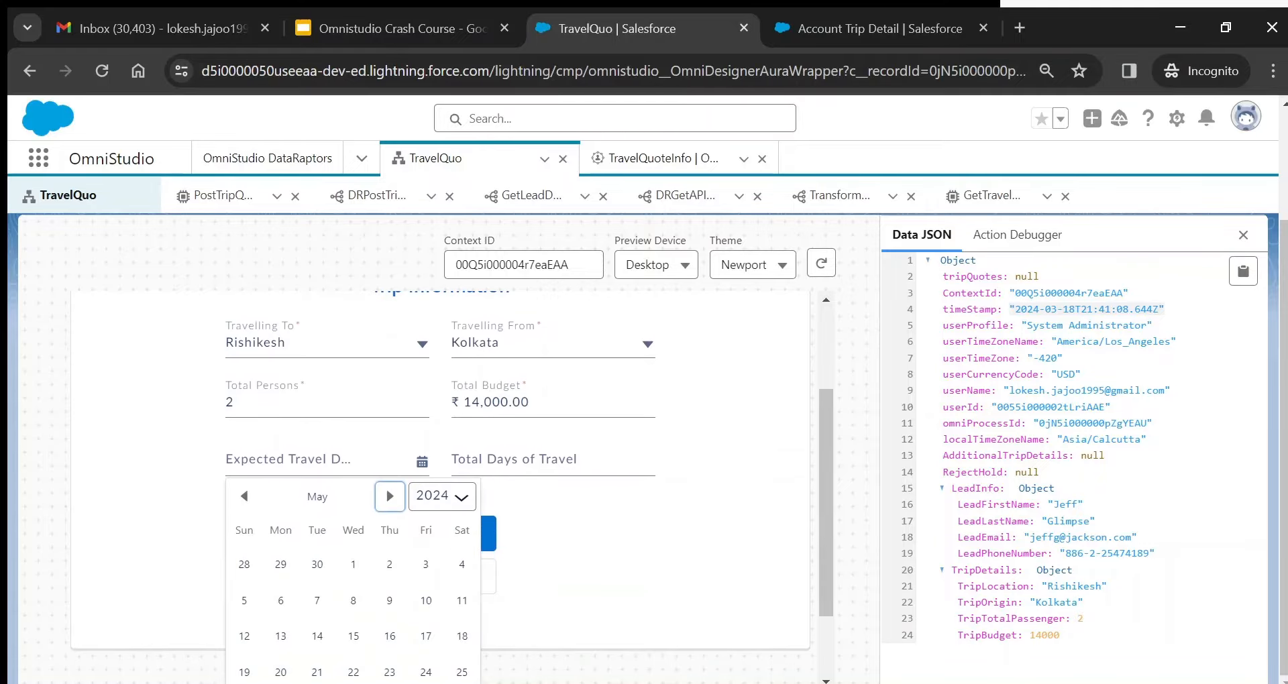
click(354, 565)
click(527, 495)
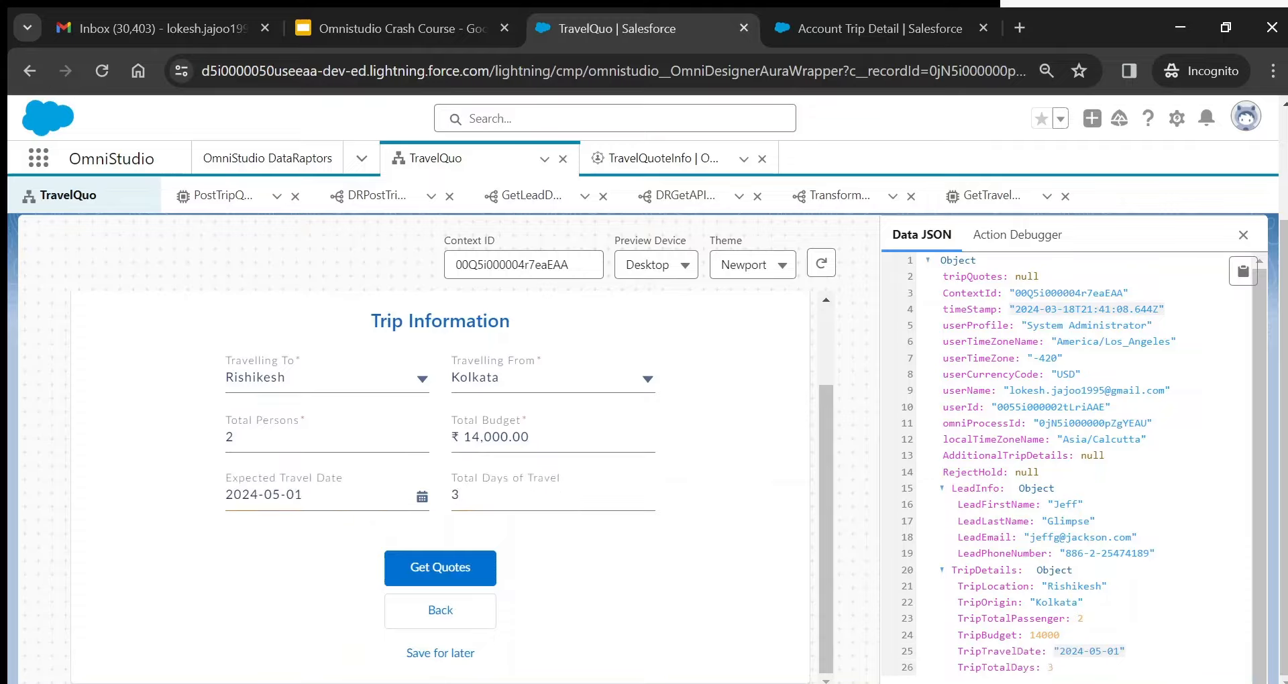
- Get trip quotes for the entered details and close the Data JSON panel
click(454, 571)
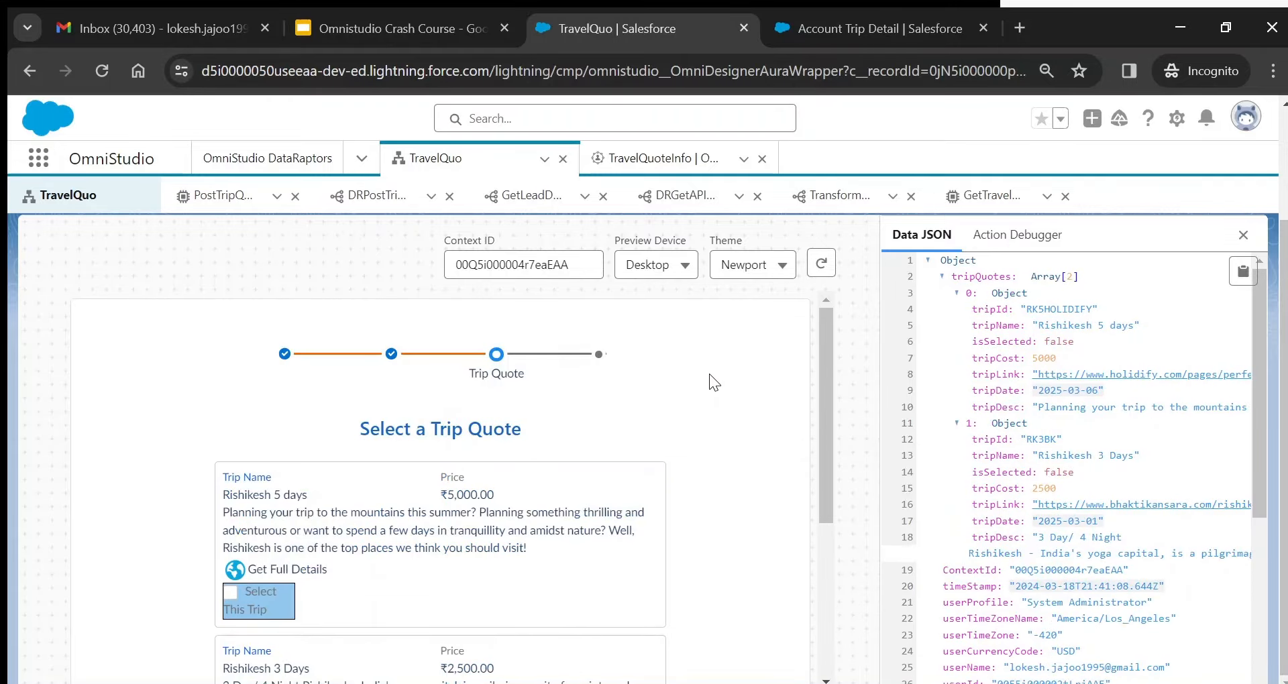
drag(825, 410, 834, 371)
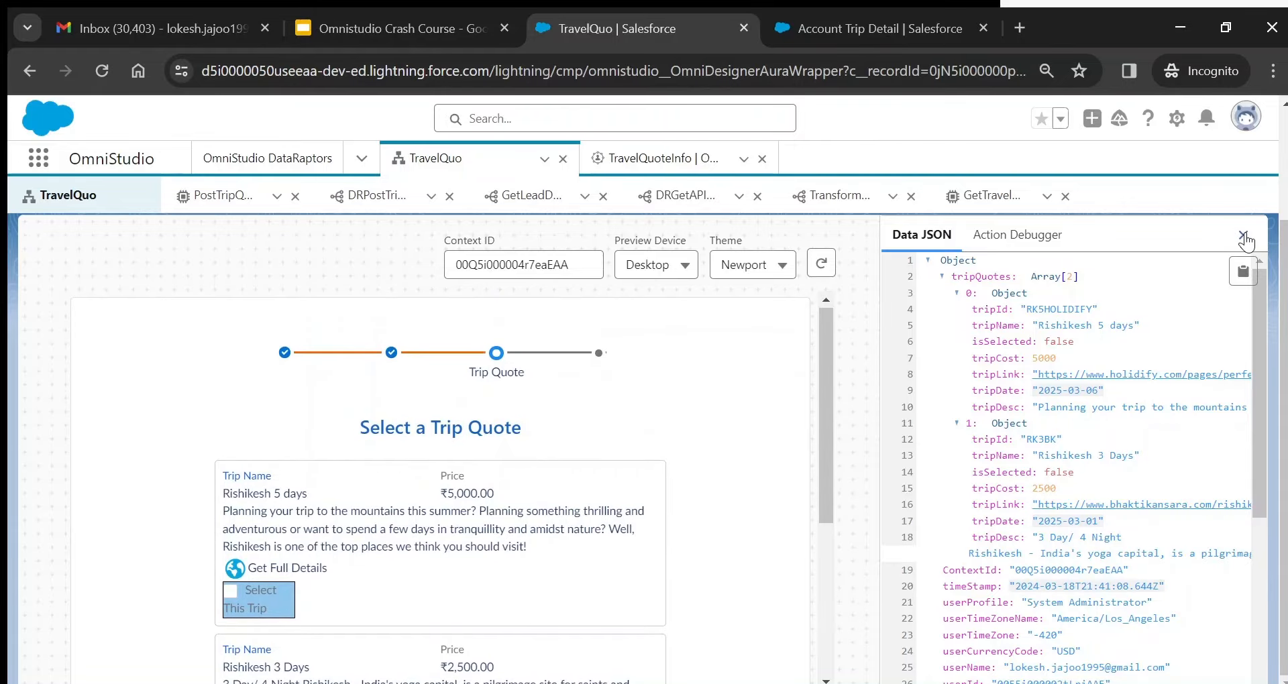
click(1244, 236)
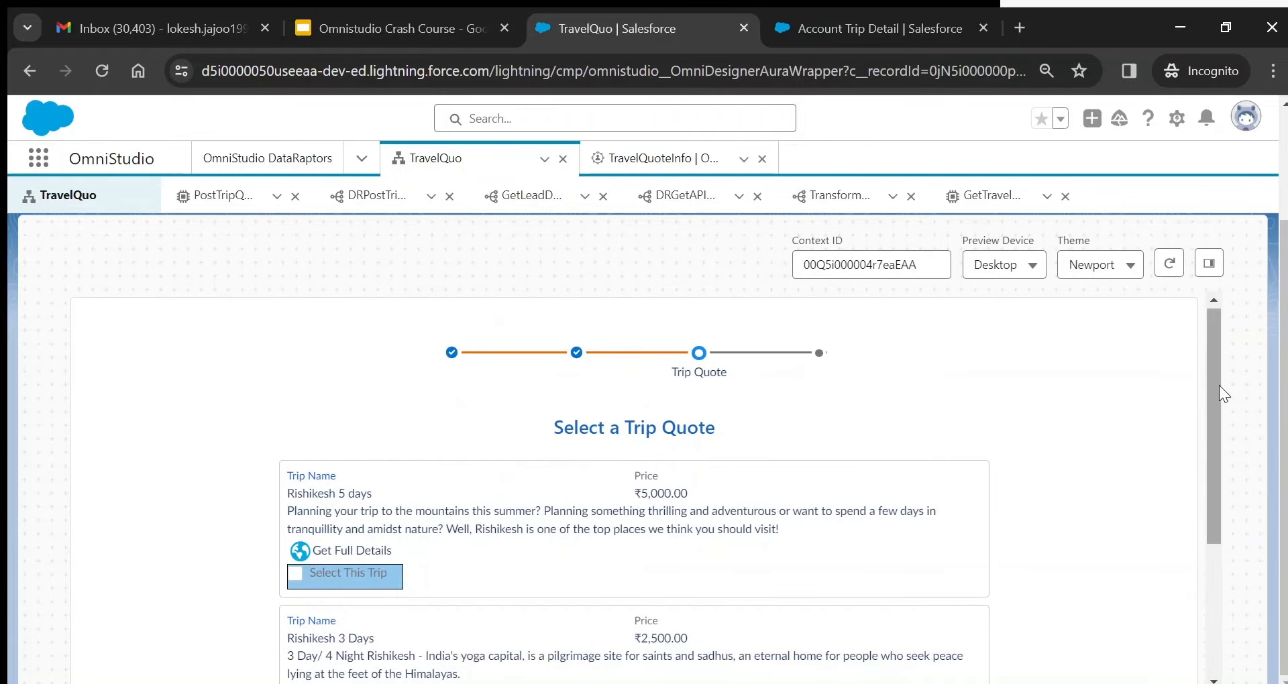
drag(1212, 386, 1214, 456)
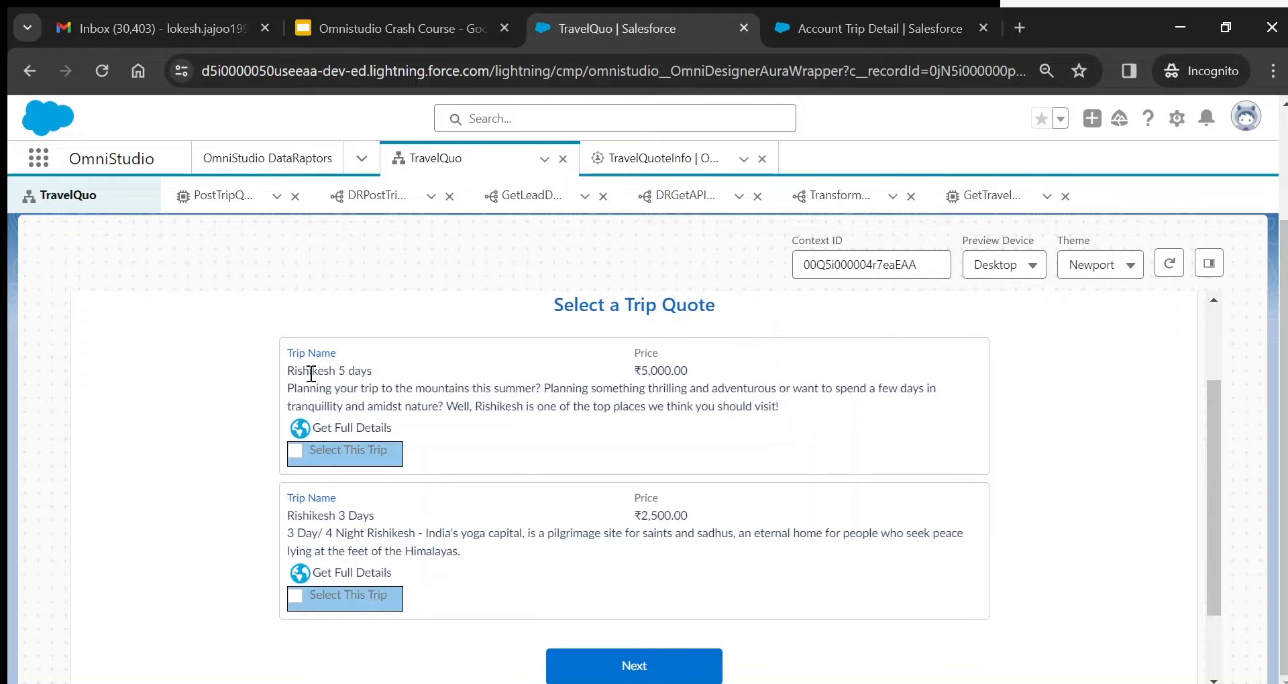
- Review the first Rishikesh quote's name, price and description, then reopen the Data JSON
drag(287, 379, 394, 384)
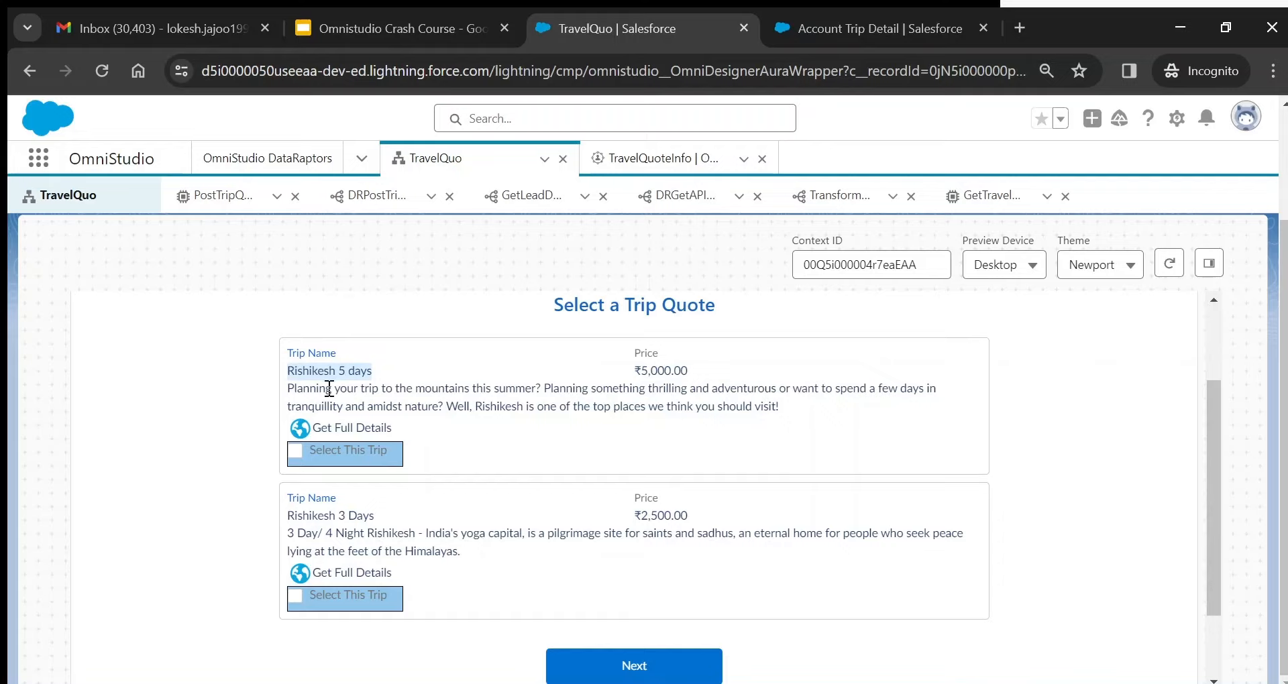
drag(291, 396, 755, 405)
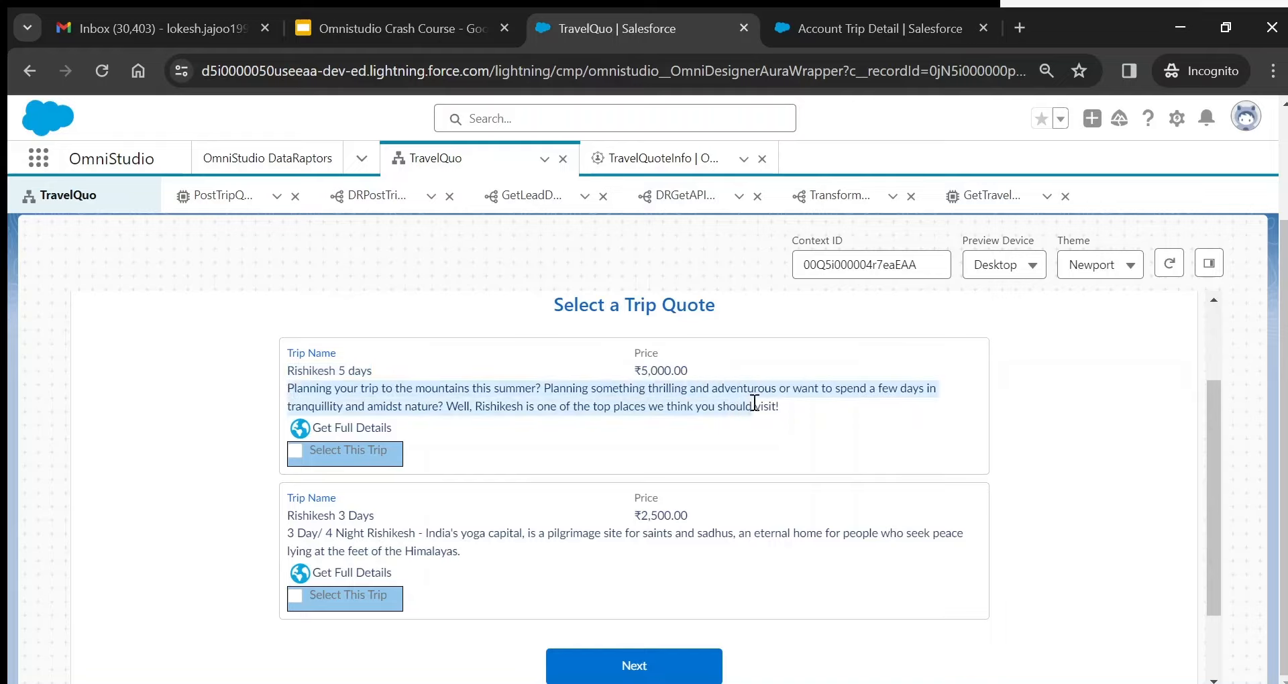
click(785, 410)
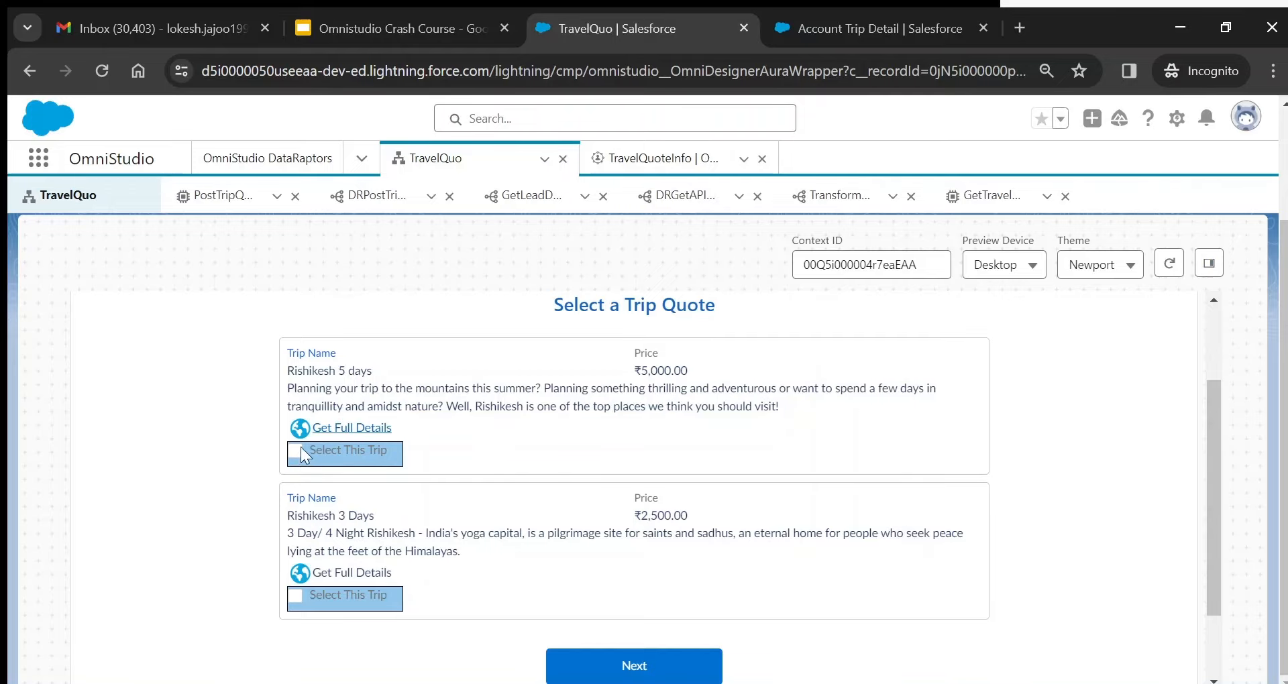
click(1209, 264)
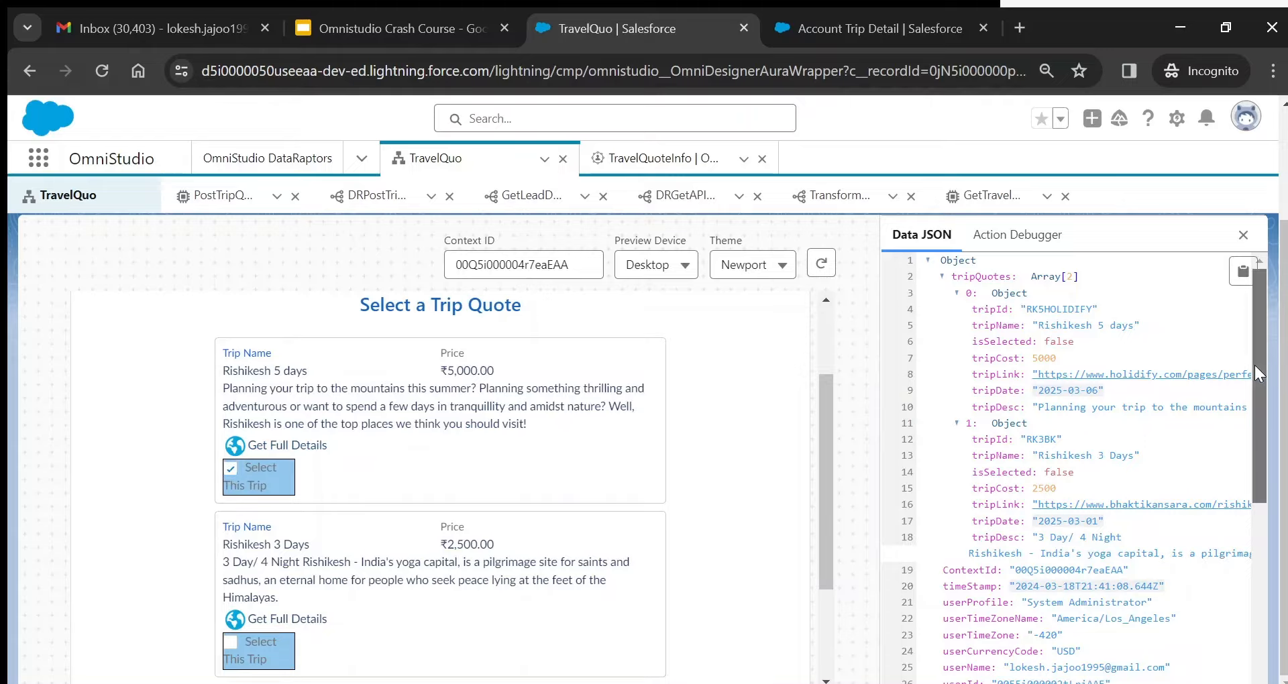
drag(1259, 374, 1273, 569)
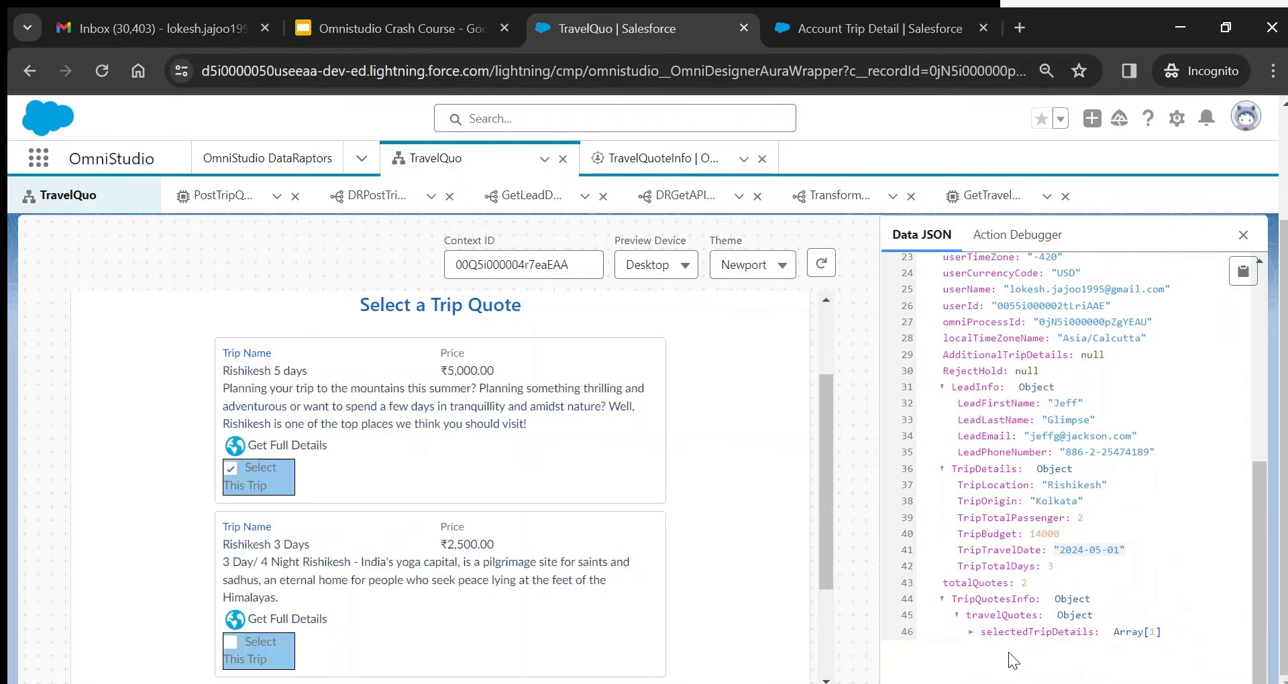
click(678, 153)
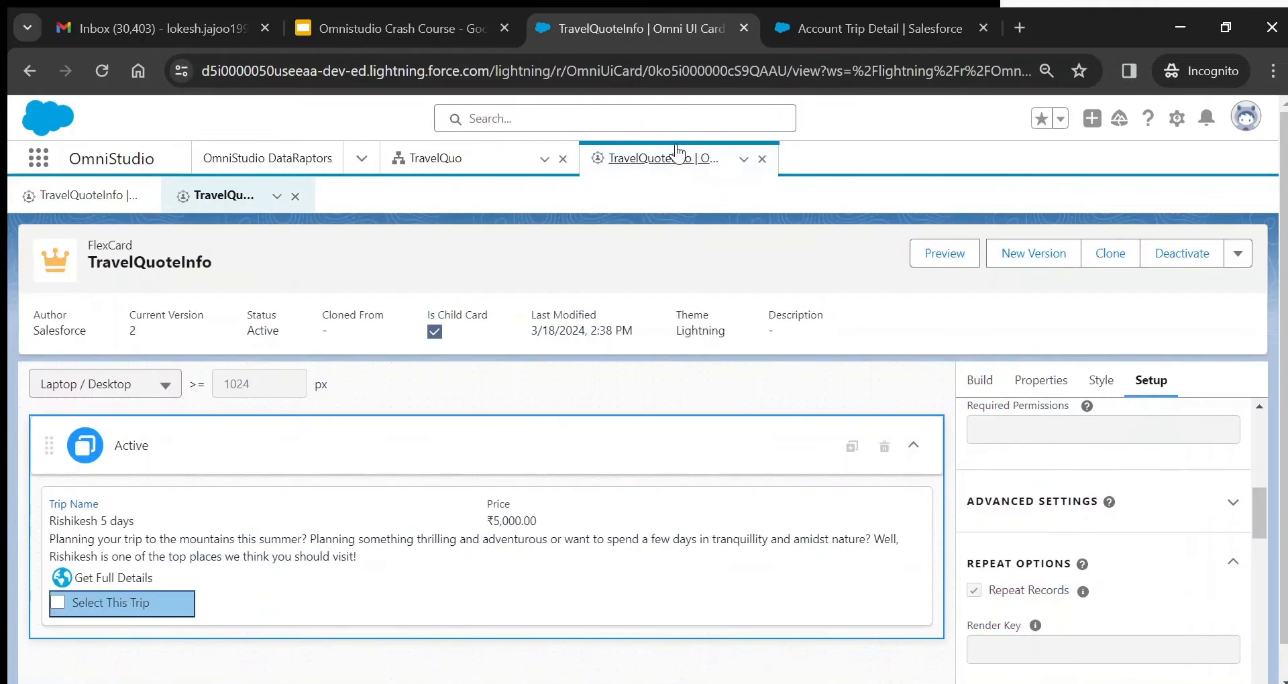
drag(1261, 502, 1267, 555)
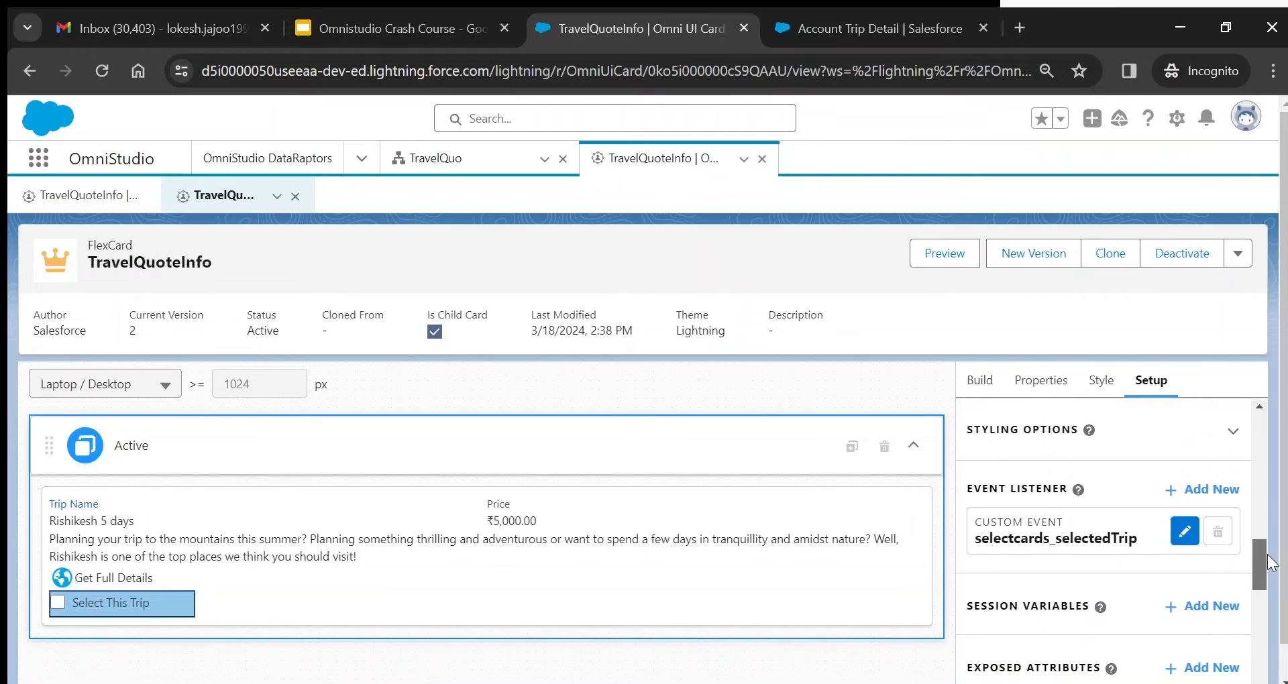
click(1185, 534)
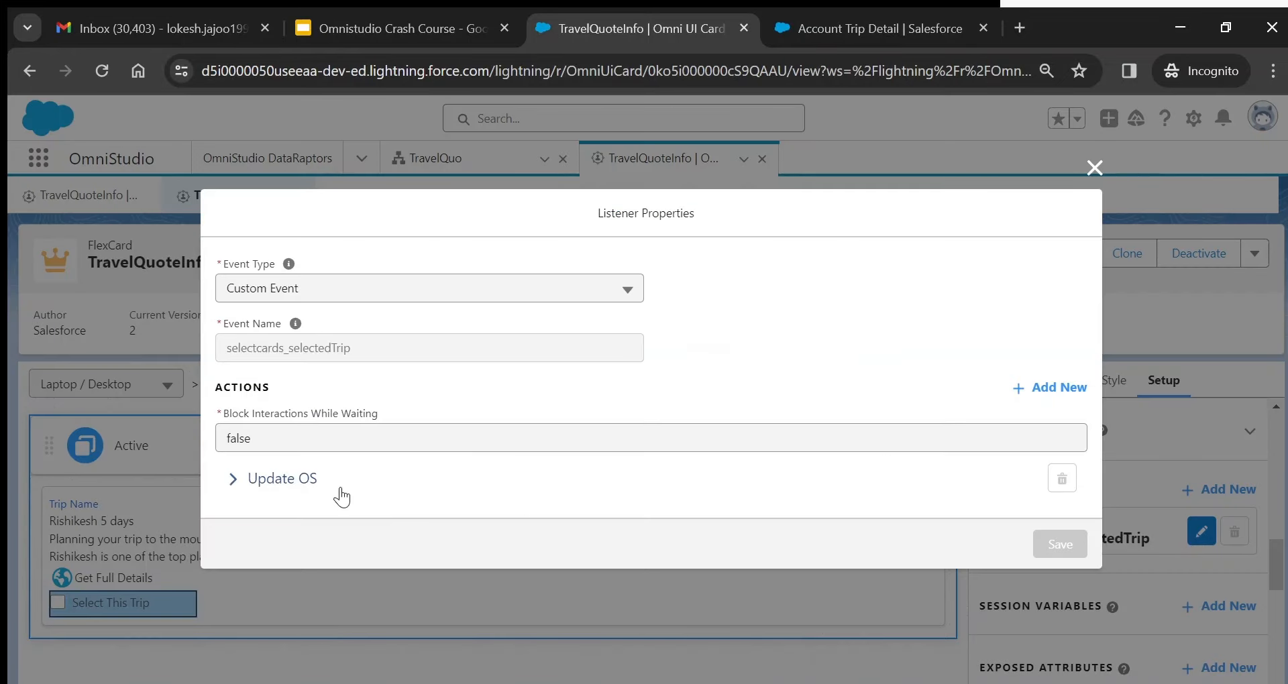
click(250, 492)
scroll(253, 498, down, 3)
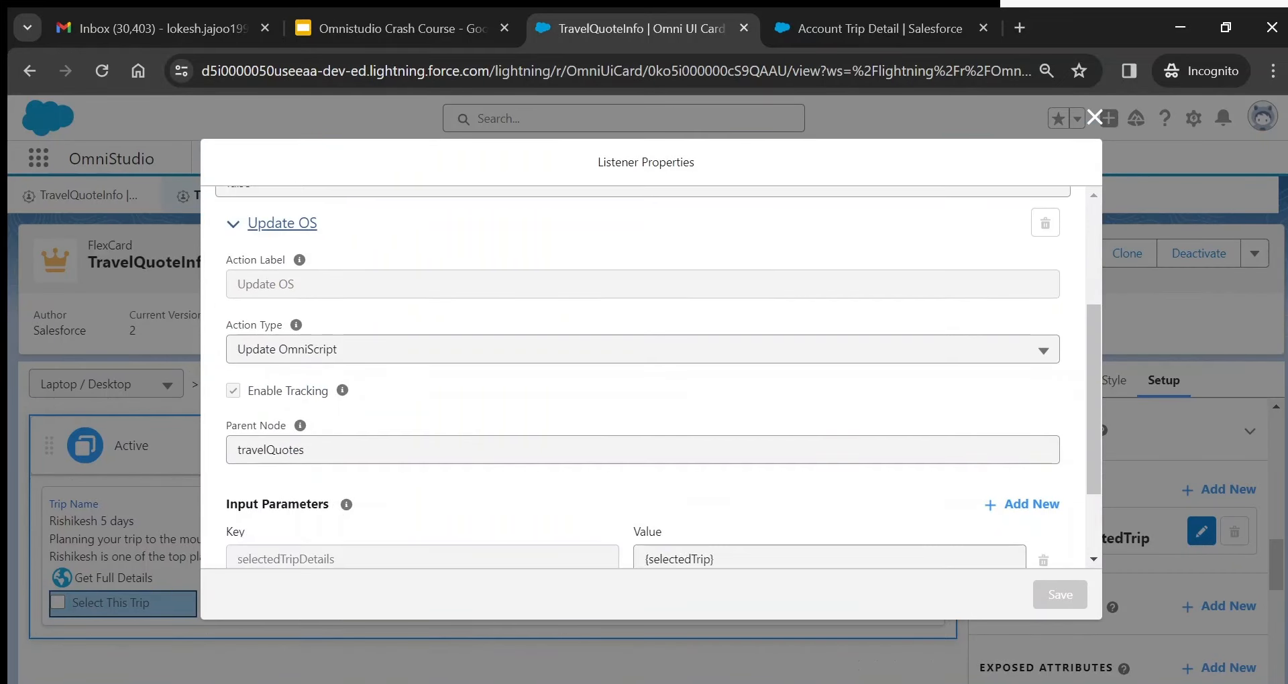
double_click(277, 451)
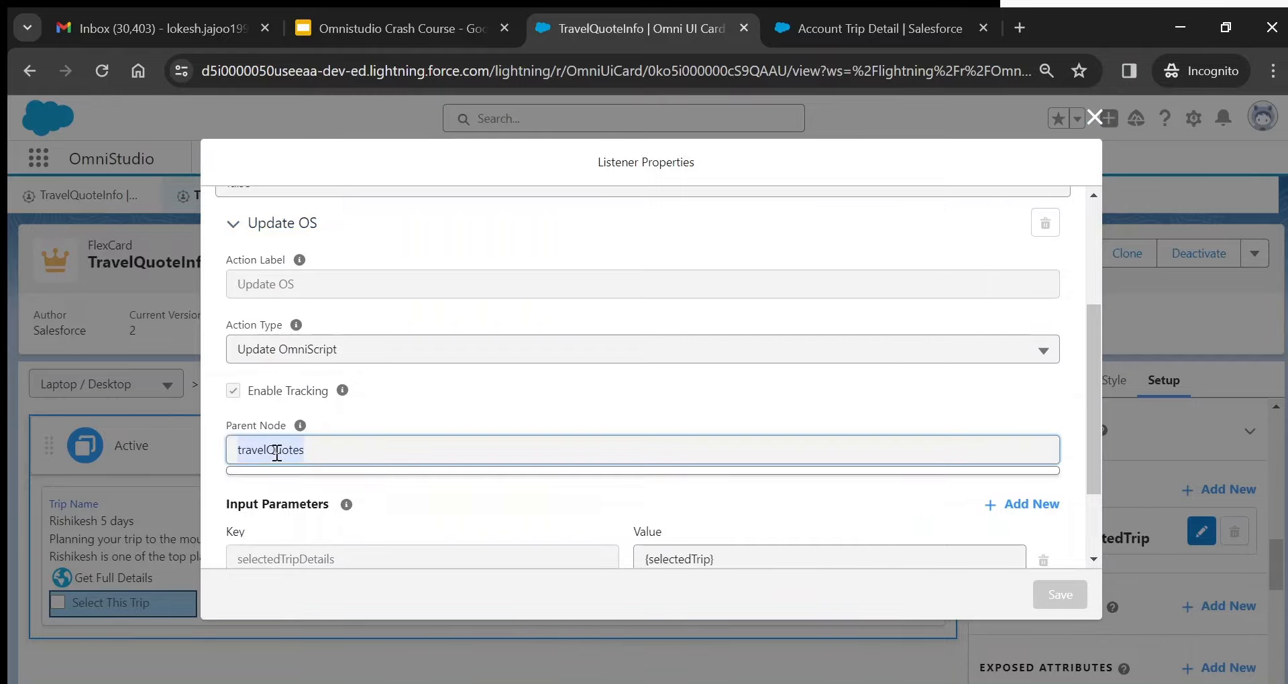
double_click(295, 561)
scroll(296, 564, down, 1)
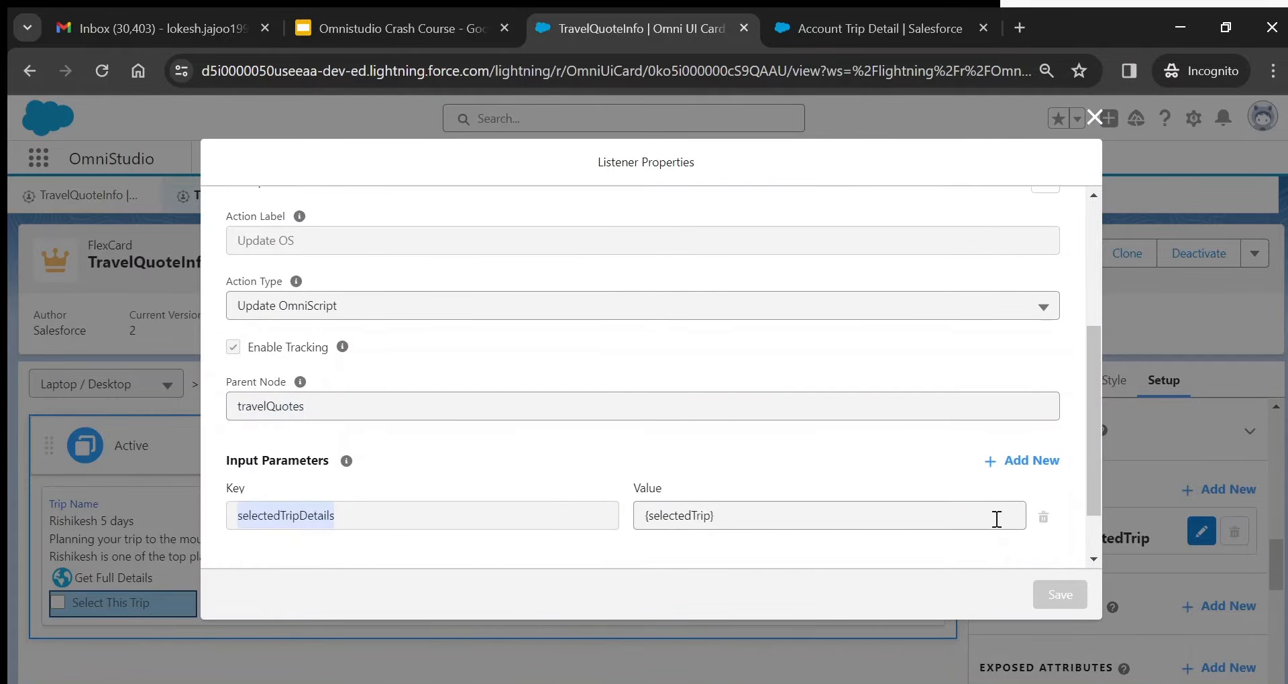
click(1103, 126)
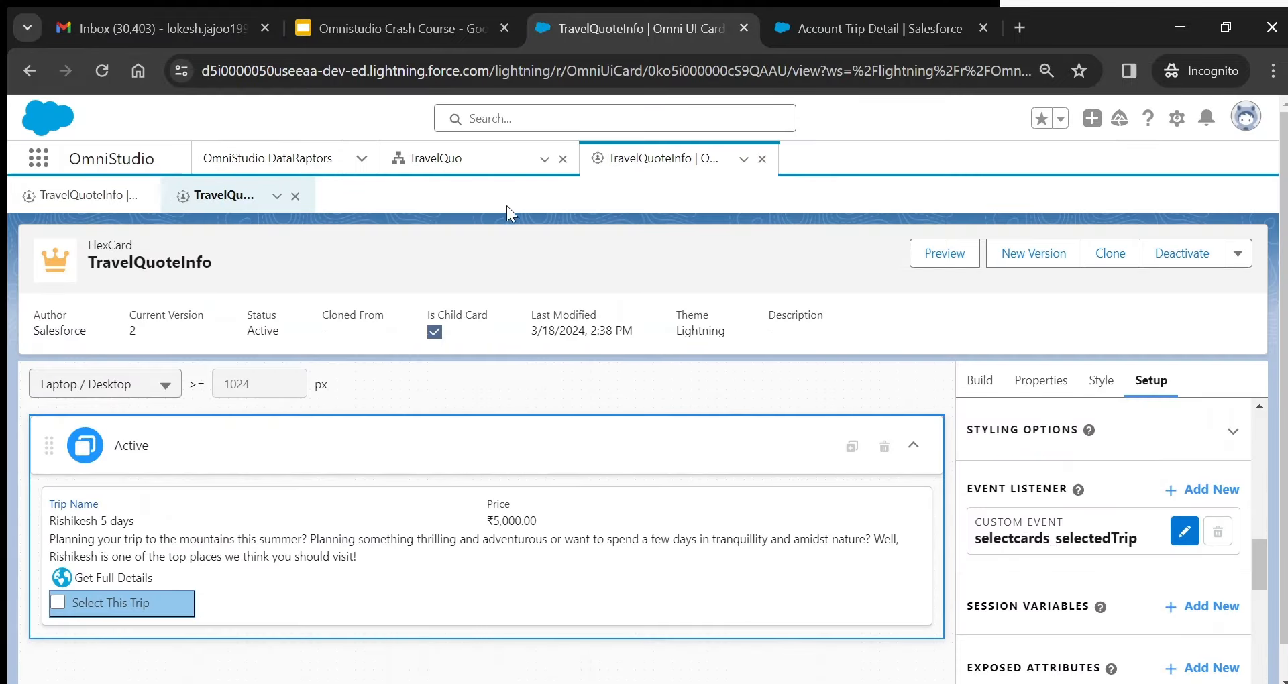
click(473, 172)
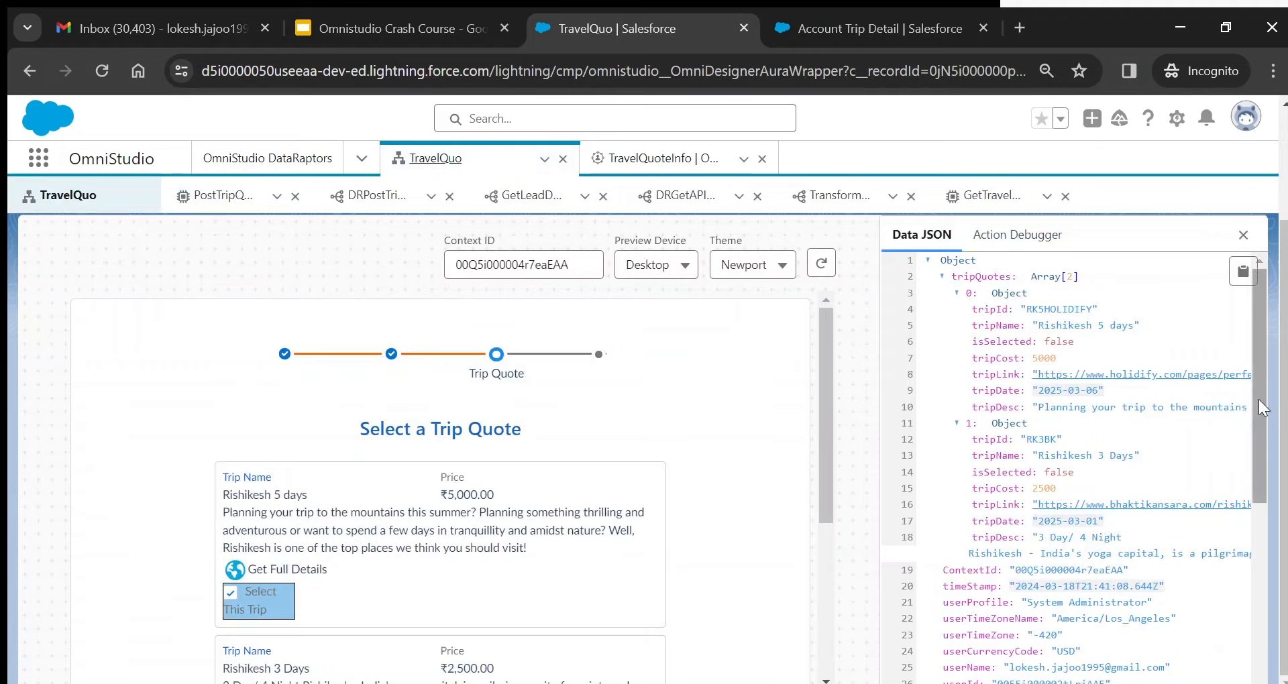
- Expand selectedTripDetails and its first entry to show Rishikesh 5 days, tripCost 5000, isSelected true
drag(1264, 408, 1270, 510)
scroll(1273, 585, down, 1)
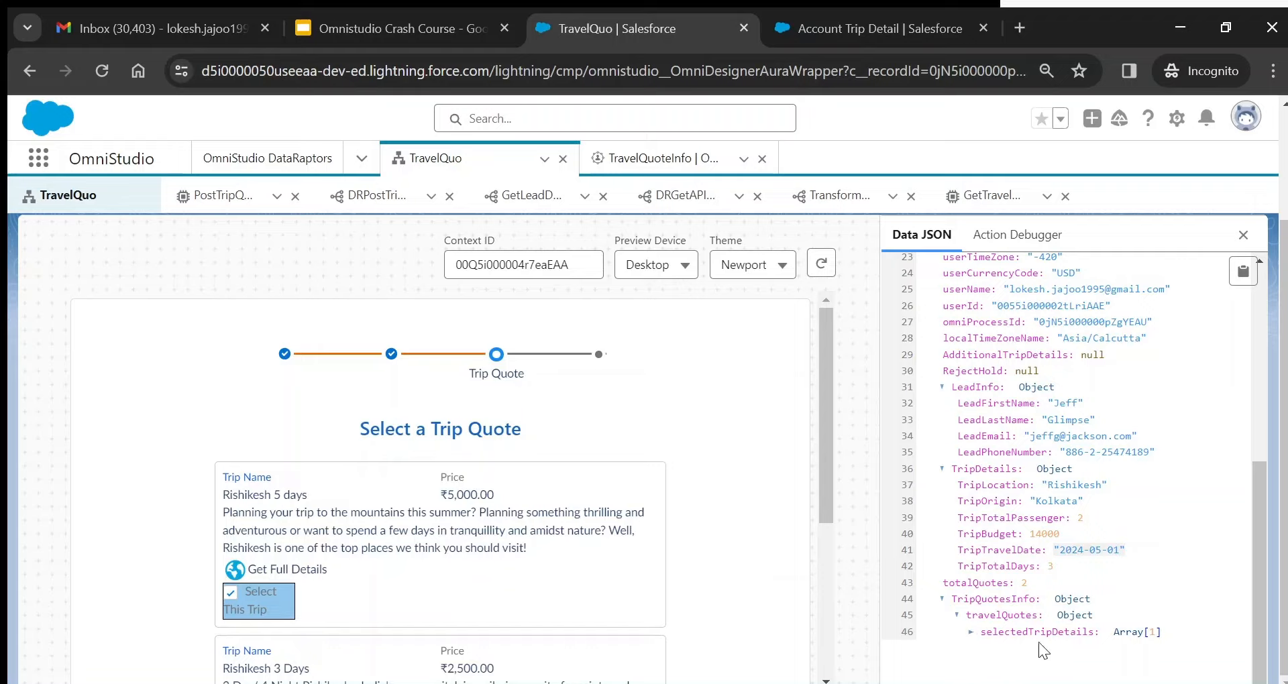
click(973, 635)
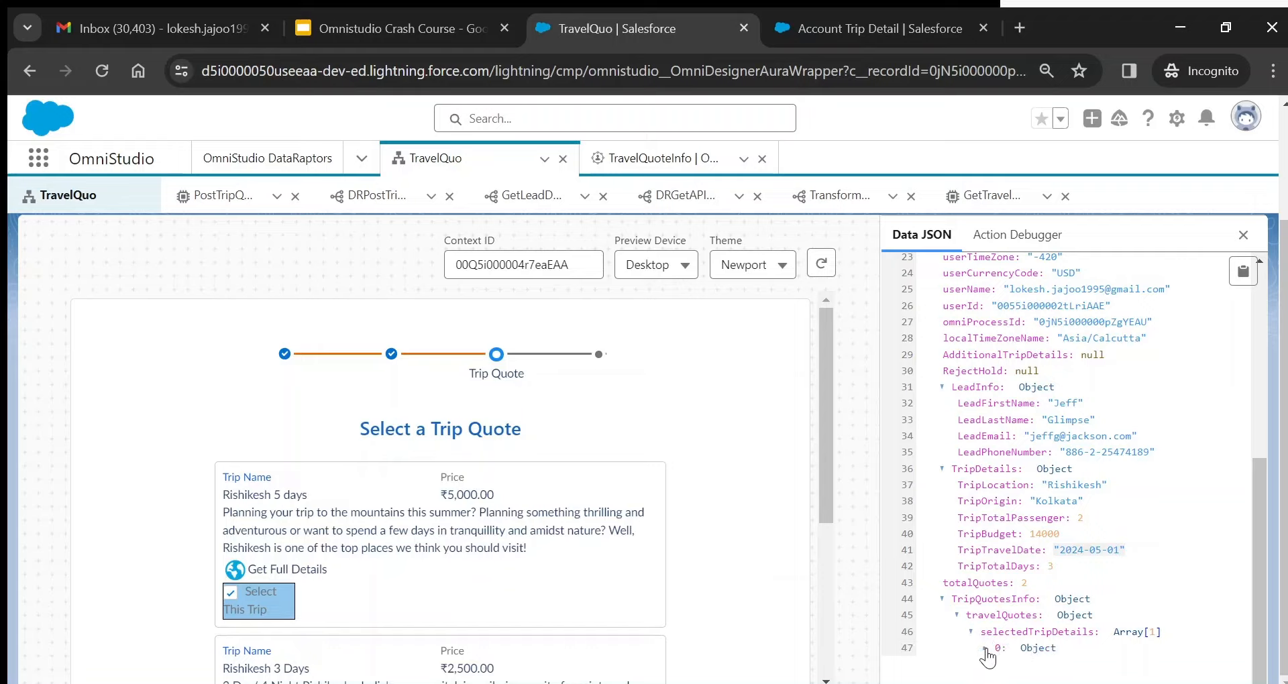
click(985, 648)
scroll(984, 661, down, 3)
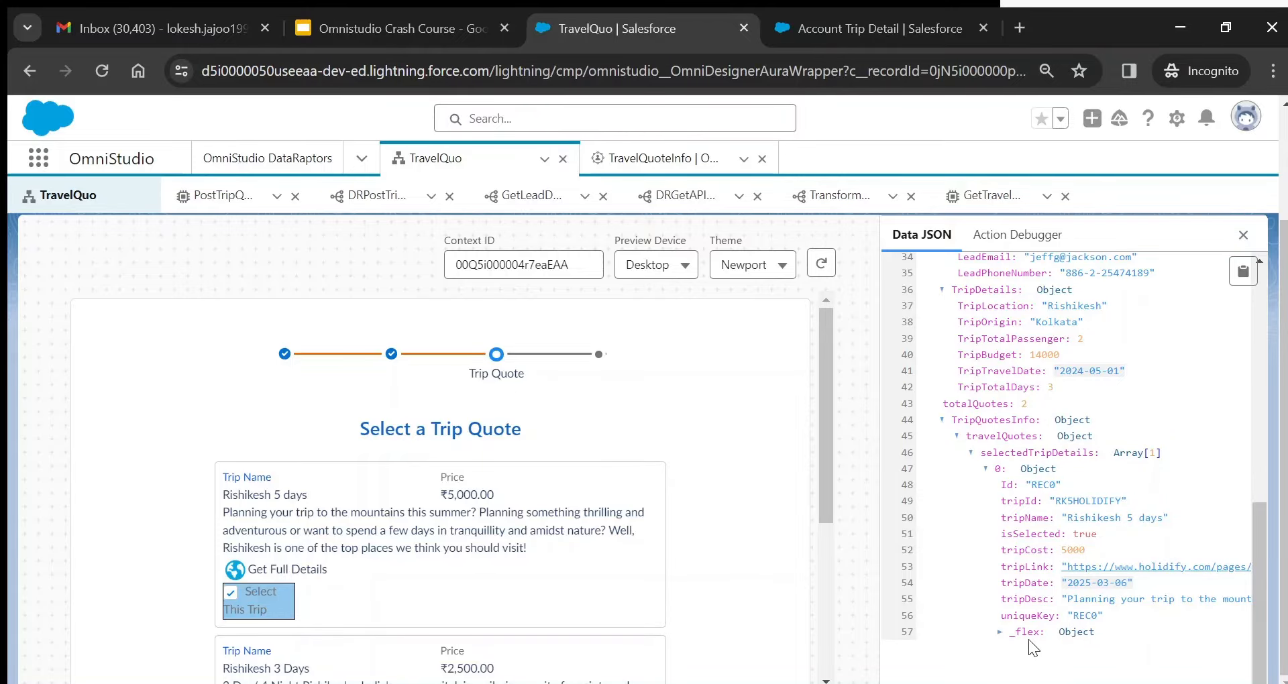
drag(827, 497, 847, 476)
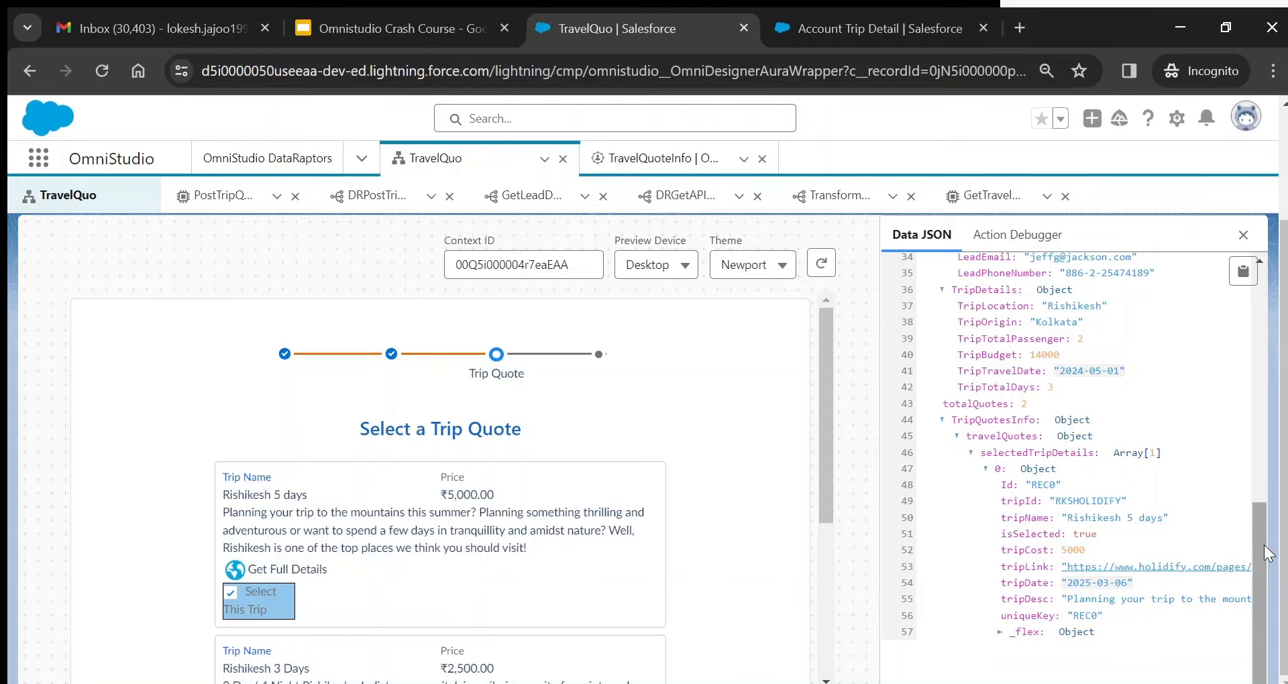
drag(826, 442, 848, 574)
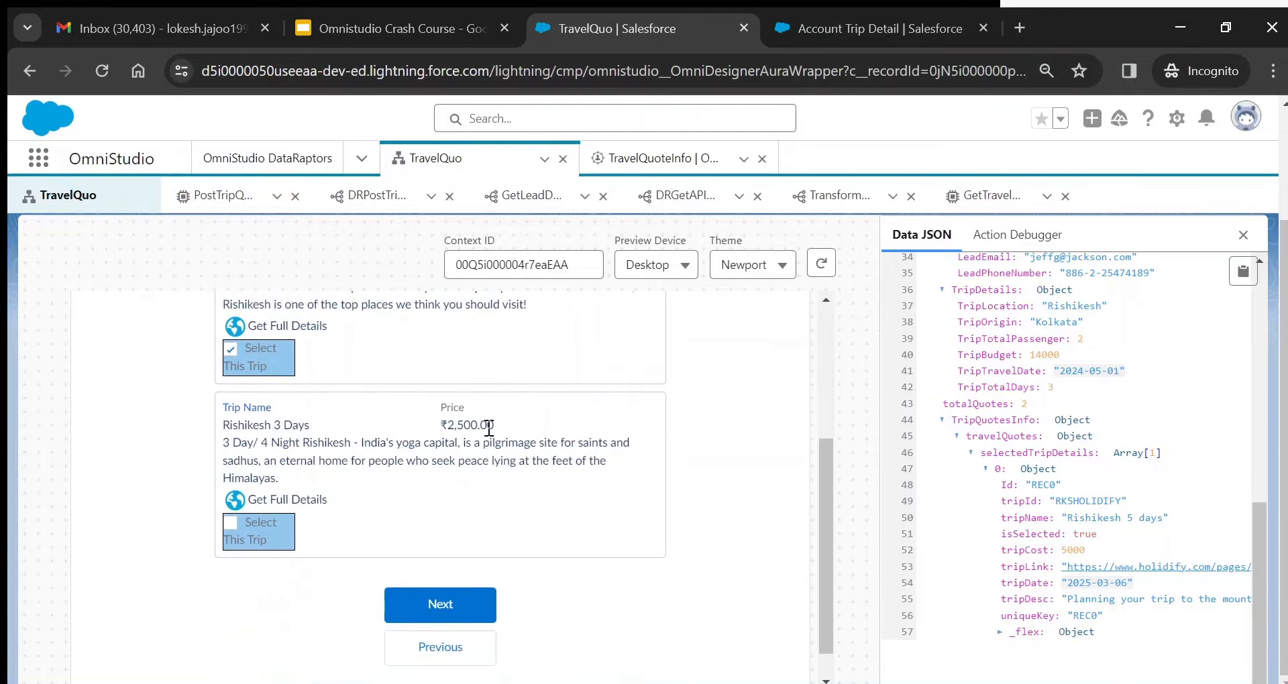
click(434, 34)
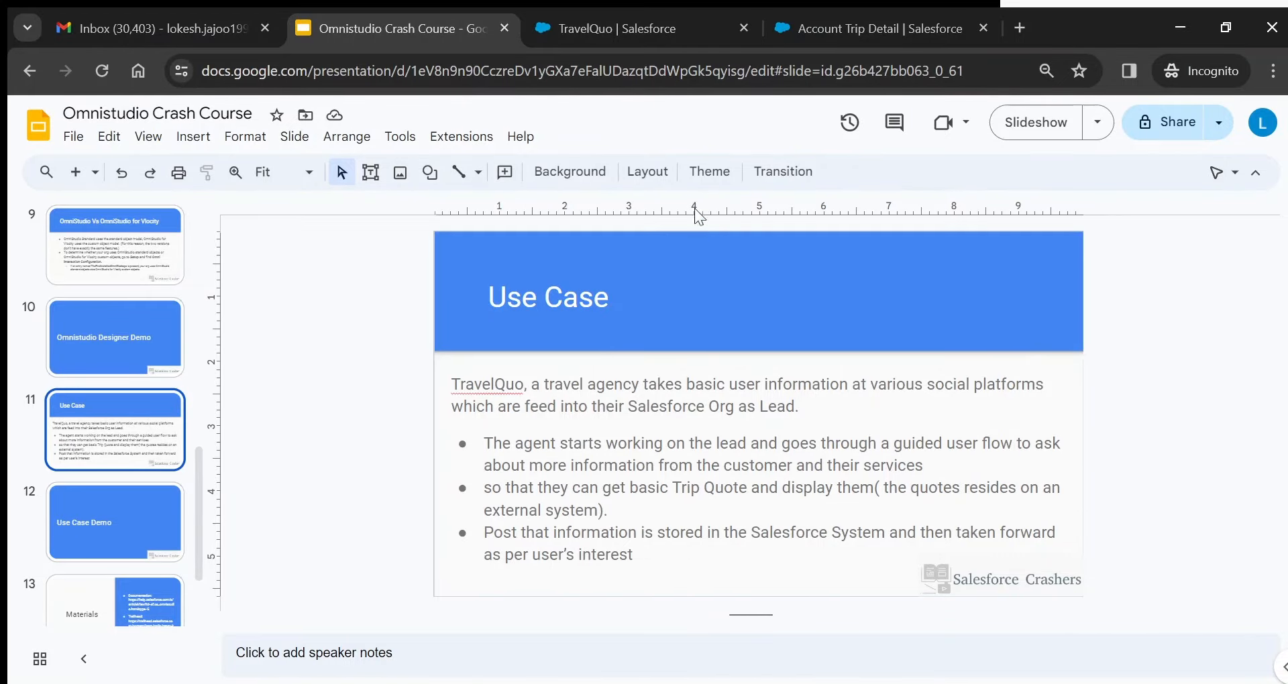
click(653, 34)
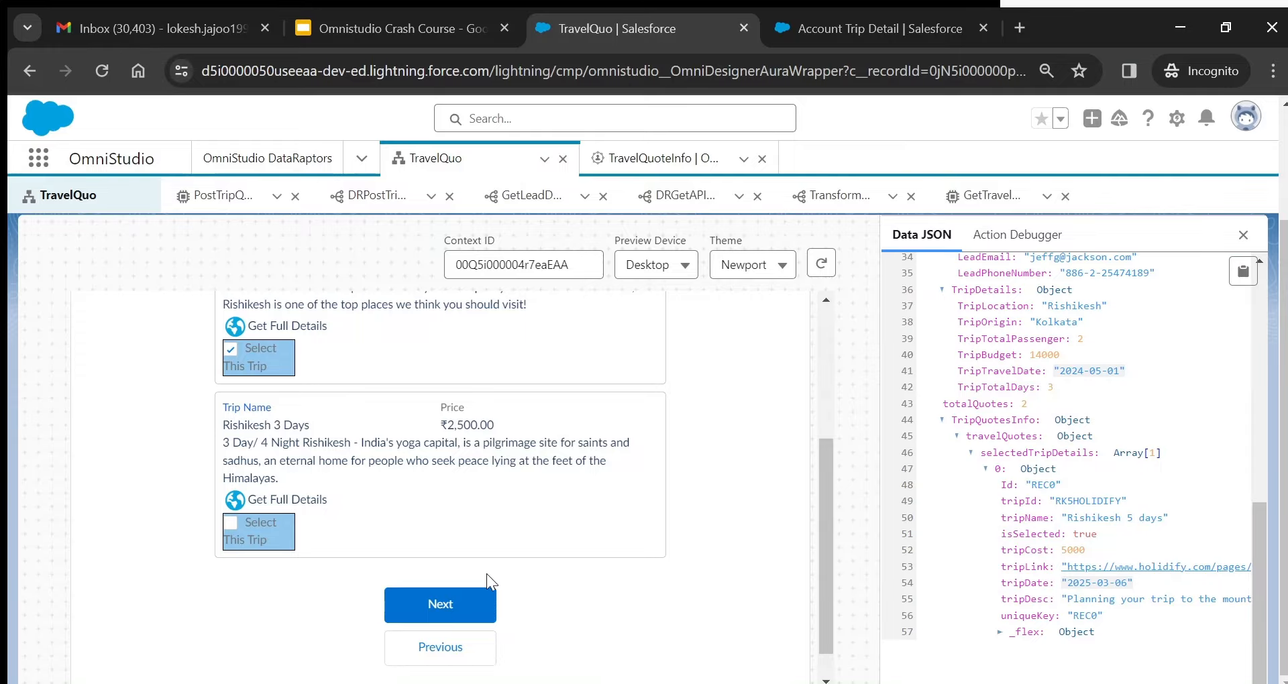
- Advance to Confirm Trip and read the 'Rishikesh 5 days at 5000' confirmation
click(476, 604)
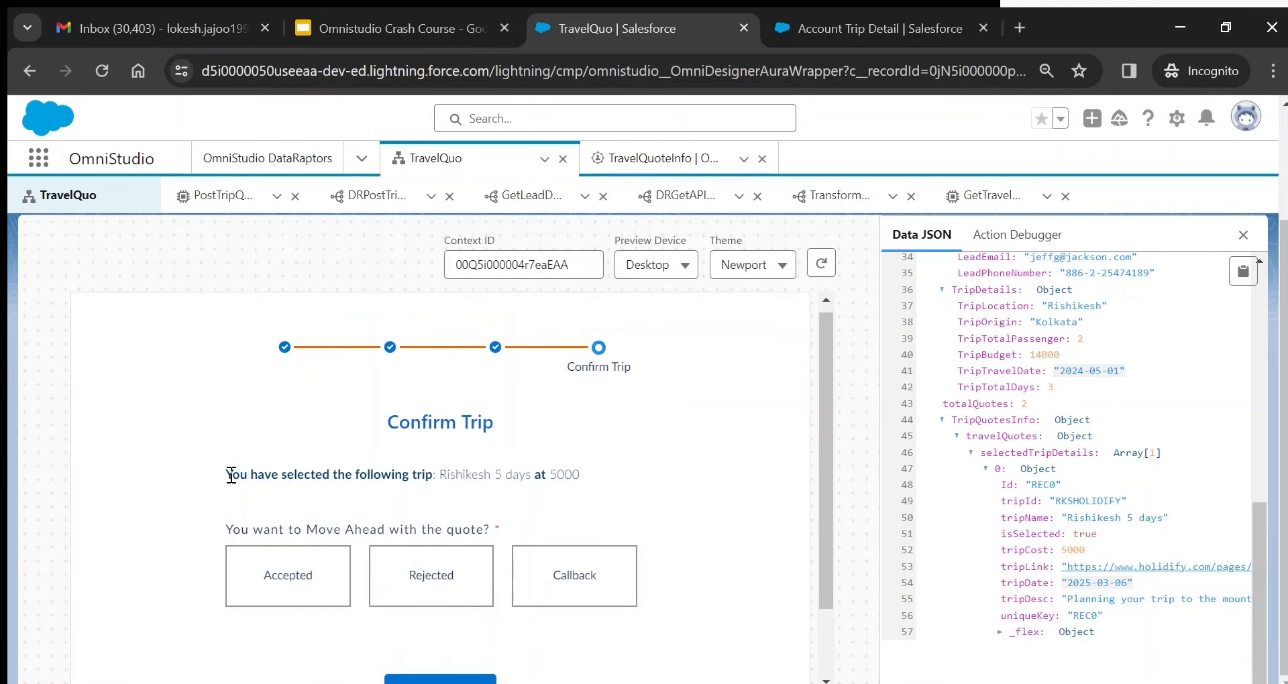
drag(230, 476, 522, 460)
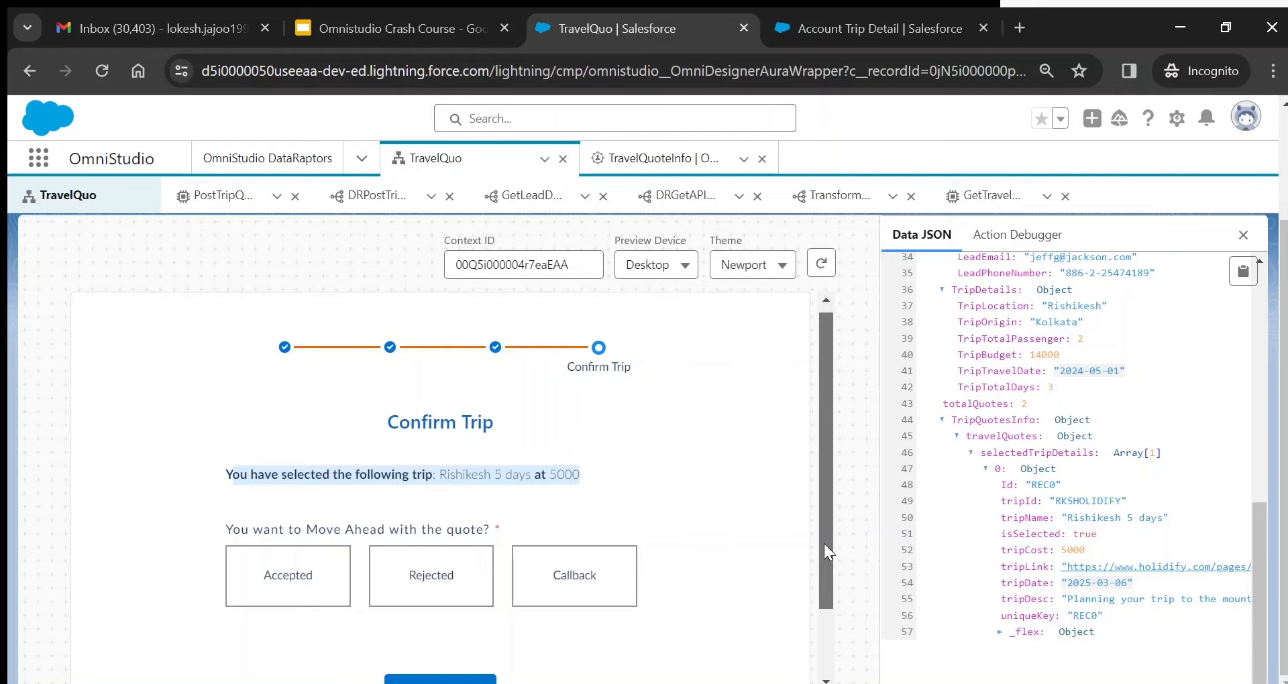
drag(823, 544, 827, 582)
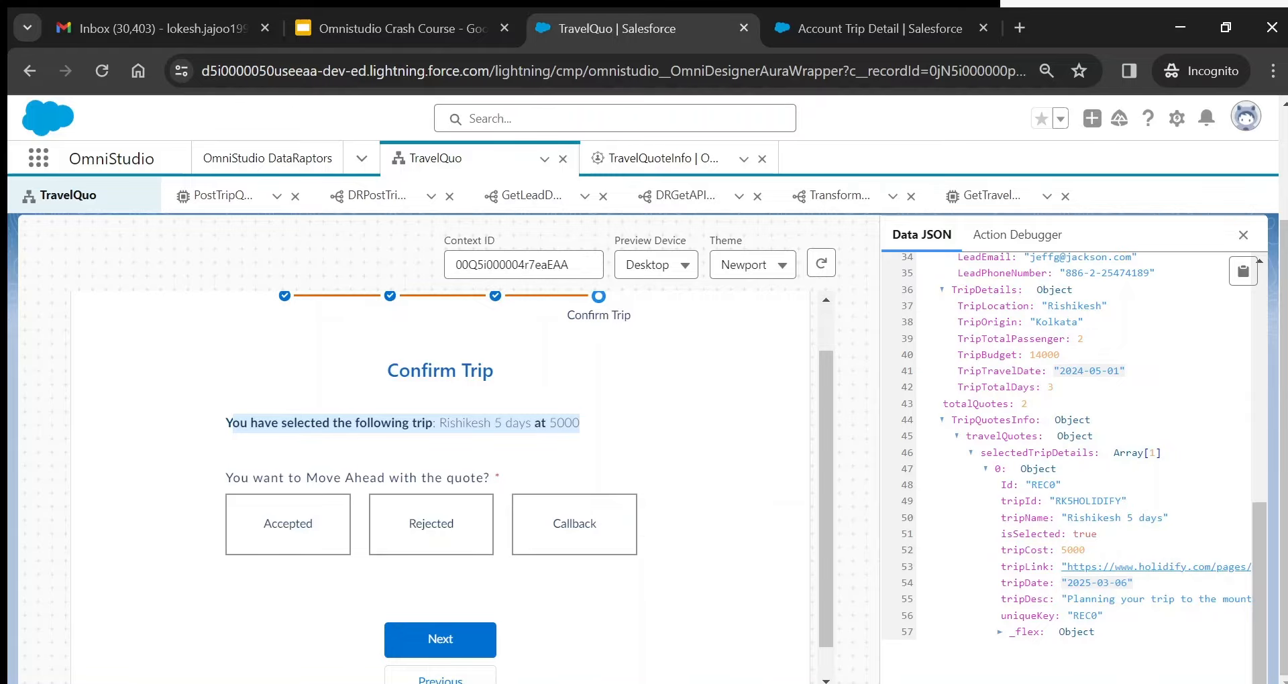
scroll(641, 530, up, 2)
- Return to the designer and select the ConfirmTrip step's text block
click(907, 254)
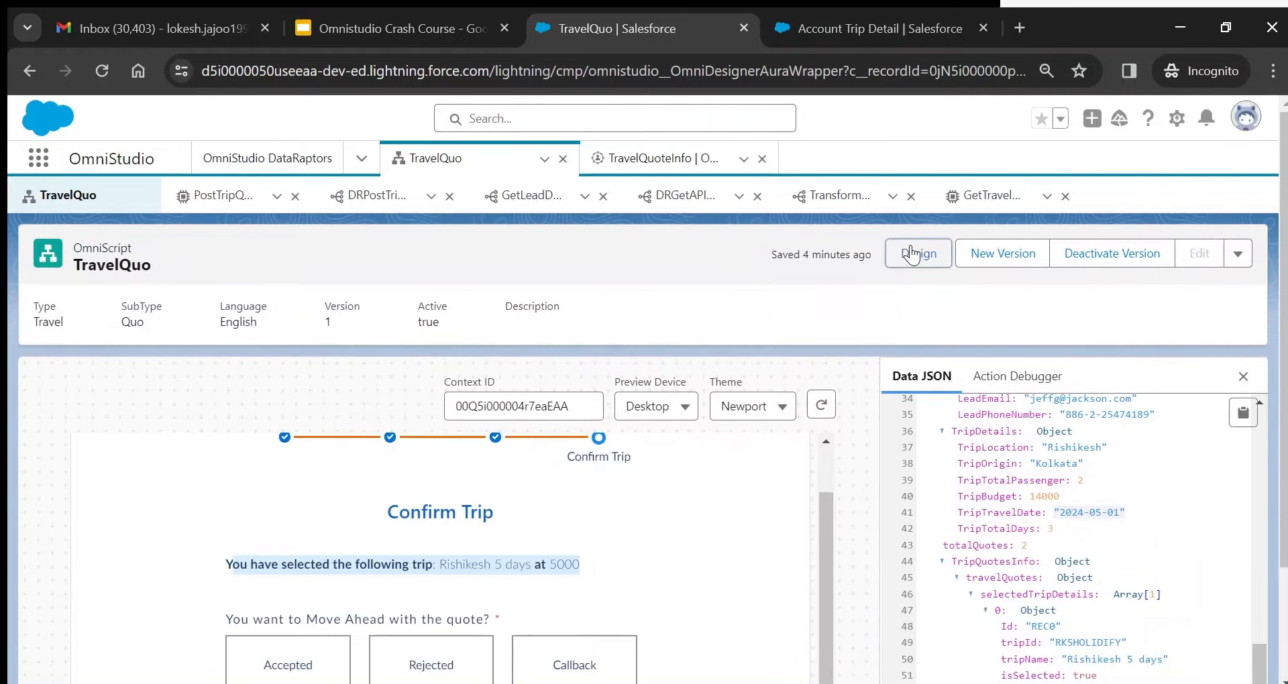
scroll(870, 464, down, 2)
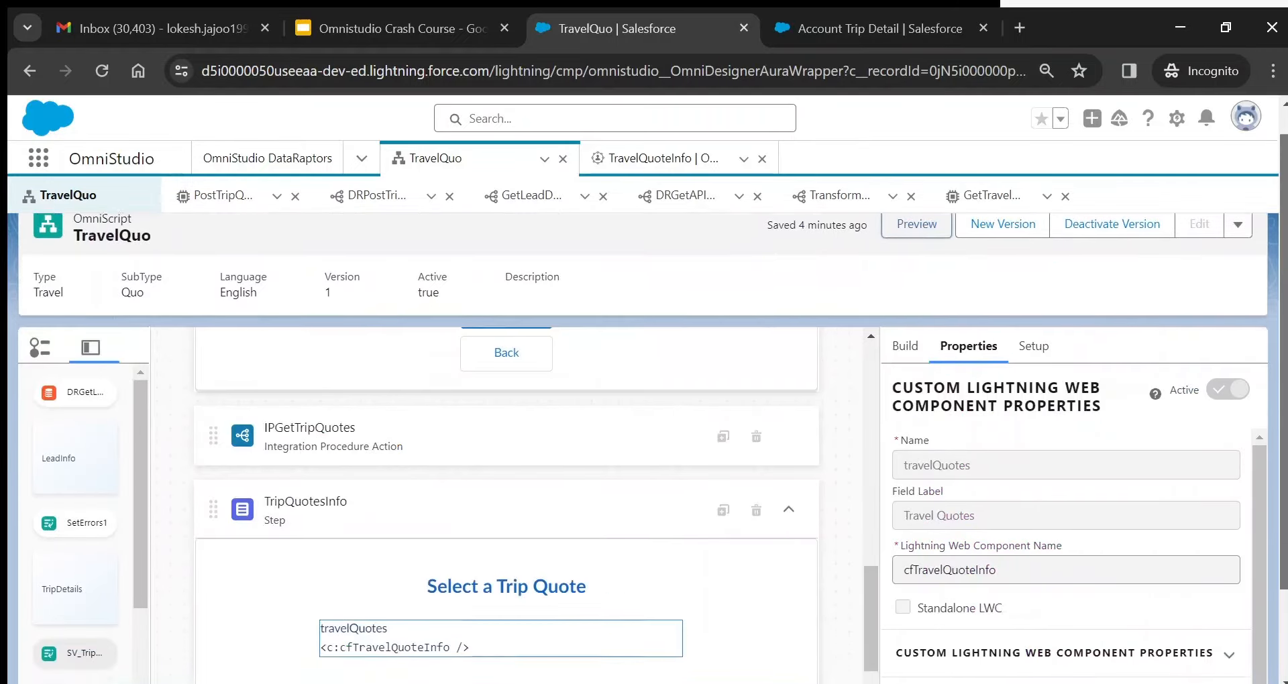
drag(870, 465, 886, 579)
click(544, 297)
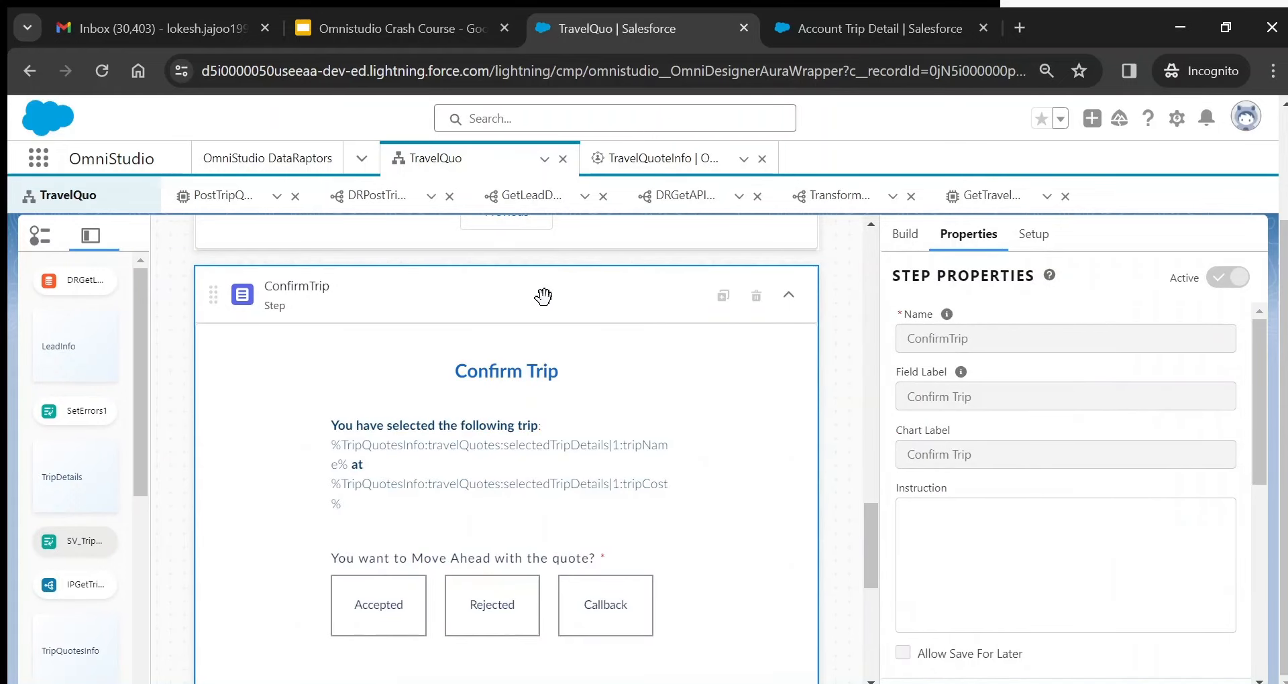
click(548, 440)
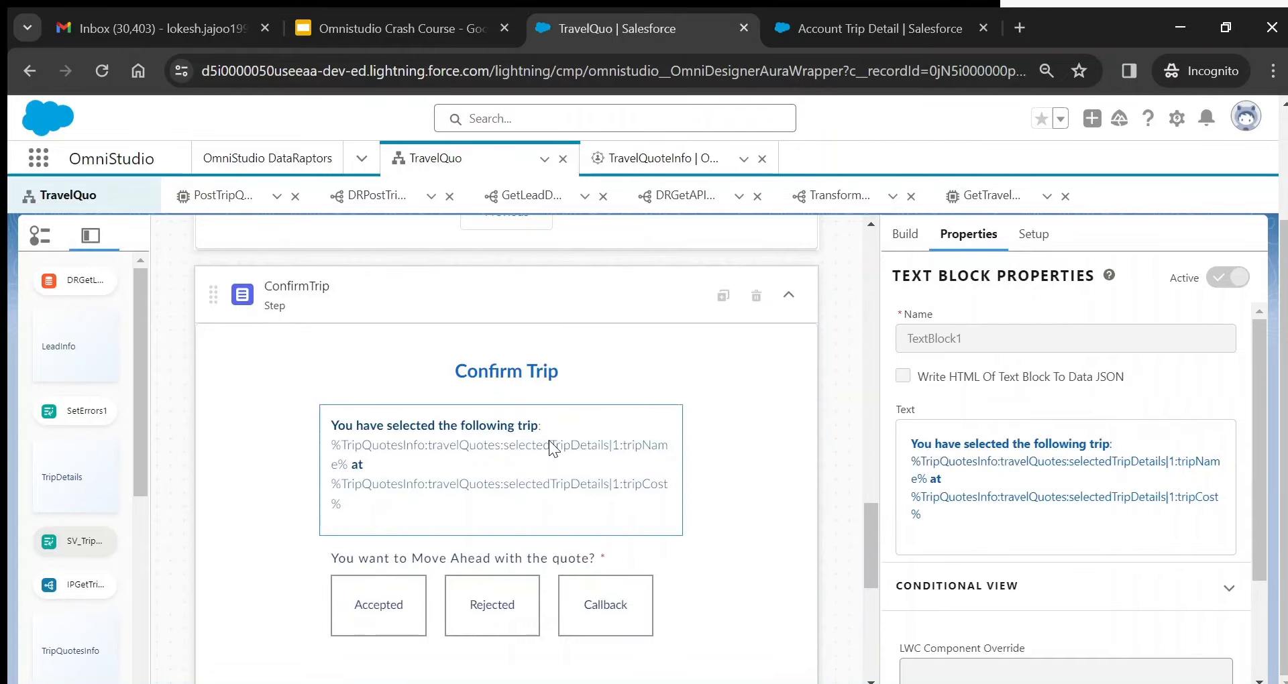
- Search the Build elements for 'text' and drag out a Text Block element
click(918, 237)
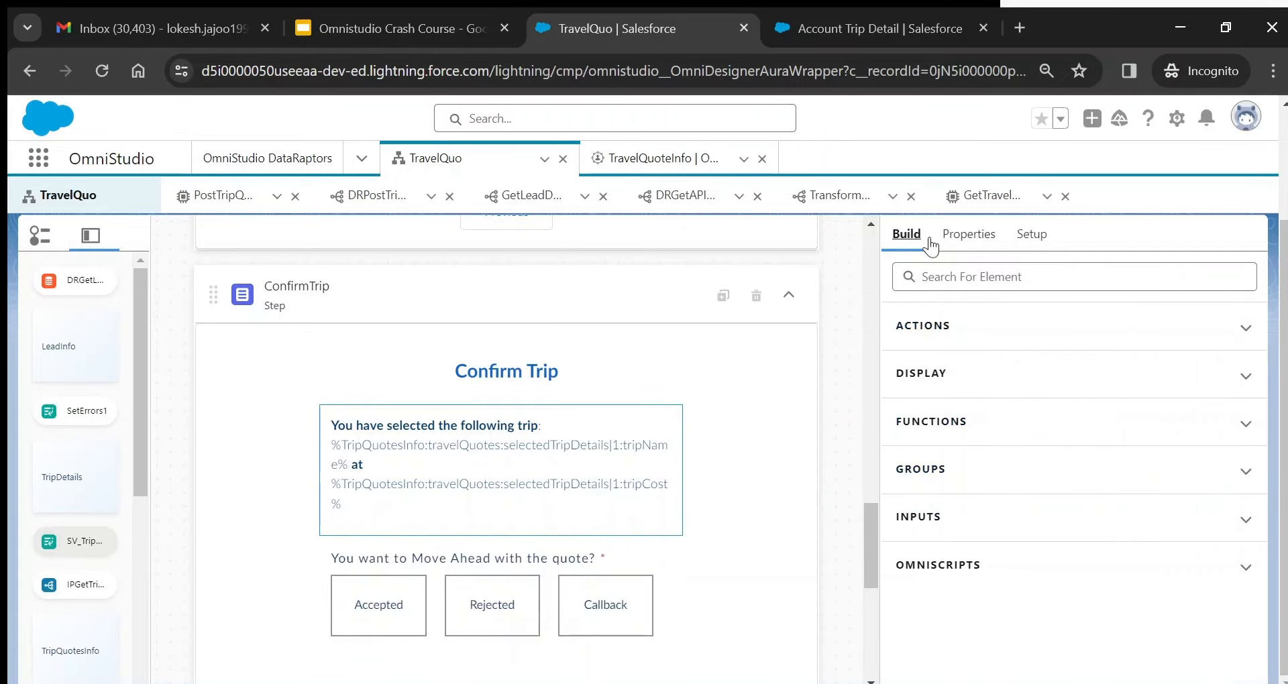
click(956, 273)
text(di)
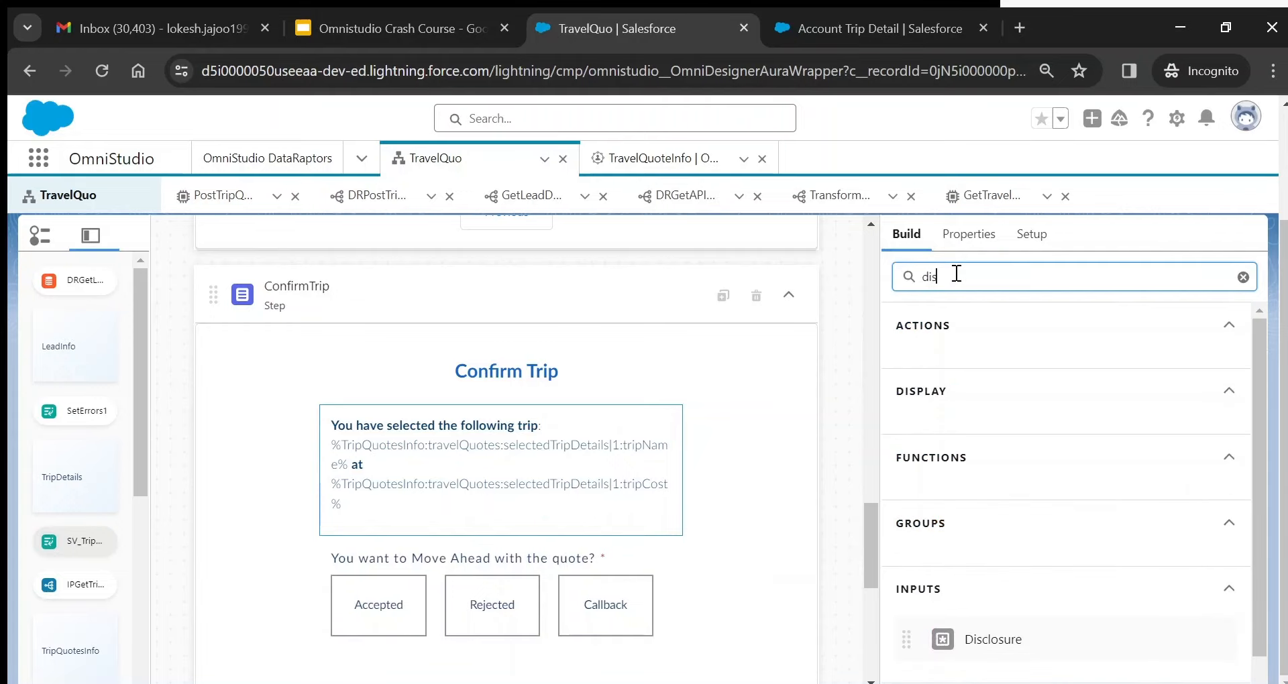
text(s)
key(BackSpace)
key(BackSpace)
key(BackSpace)
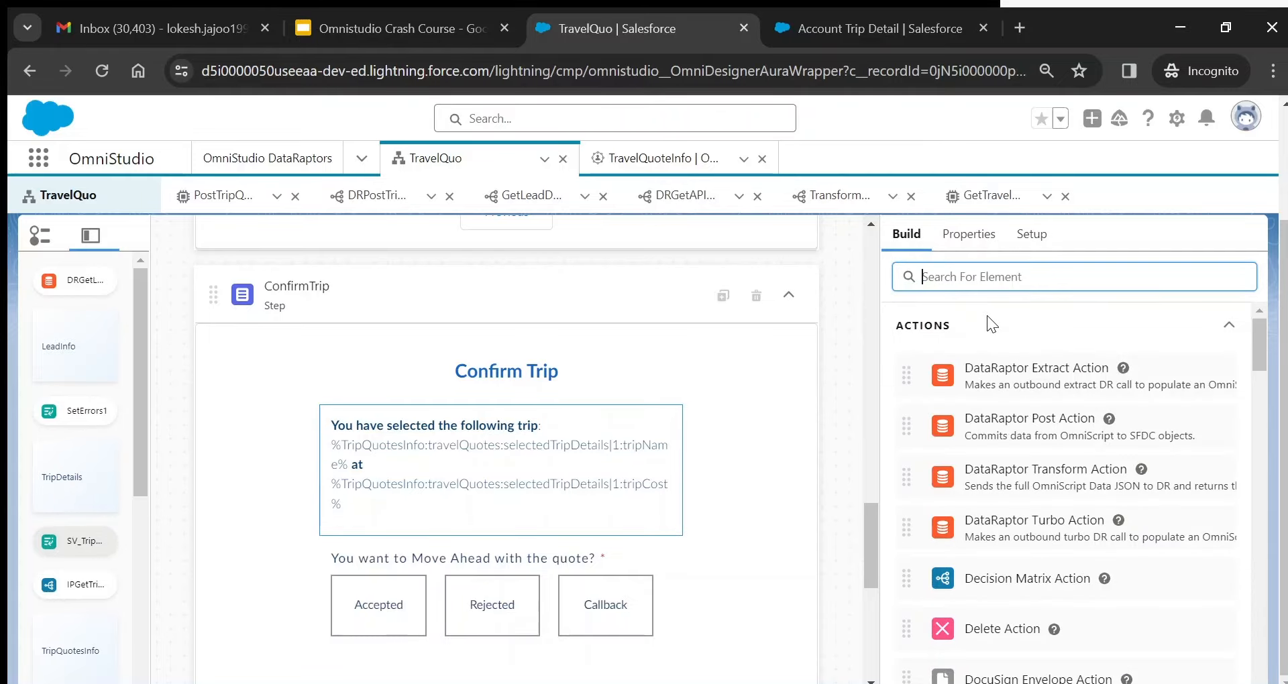
text(text)
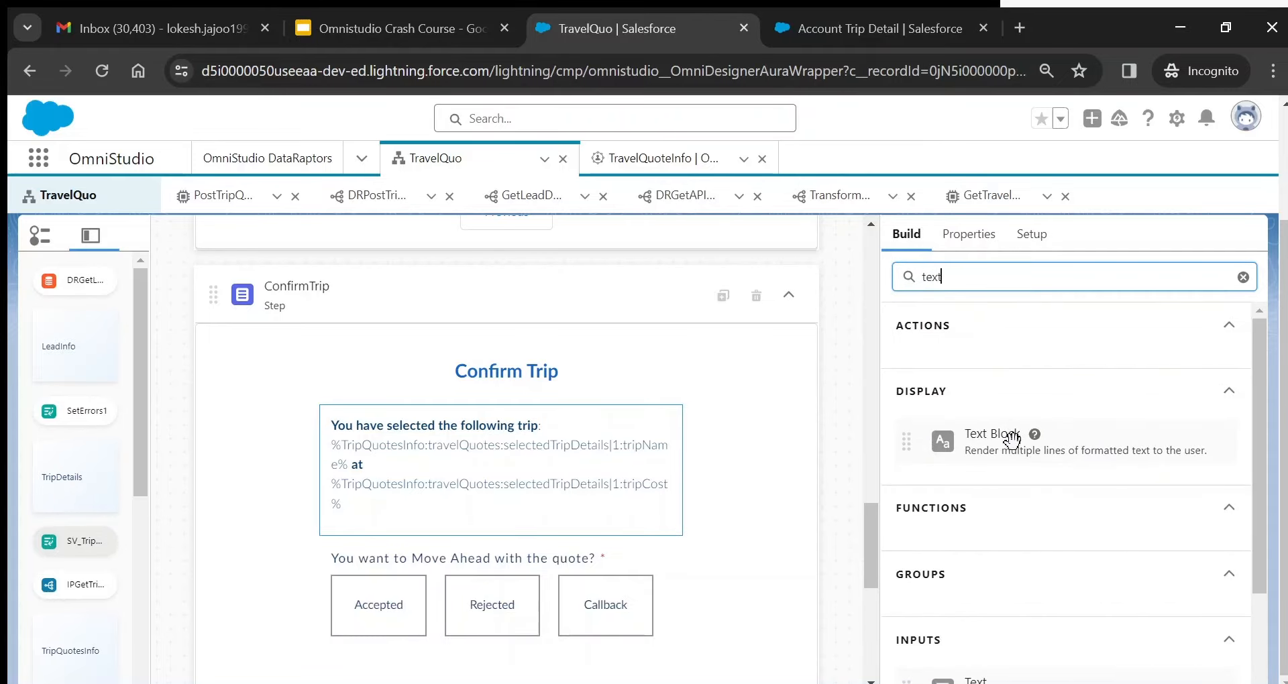
drag(933, 445, 600, 457)
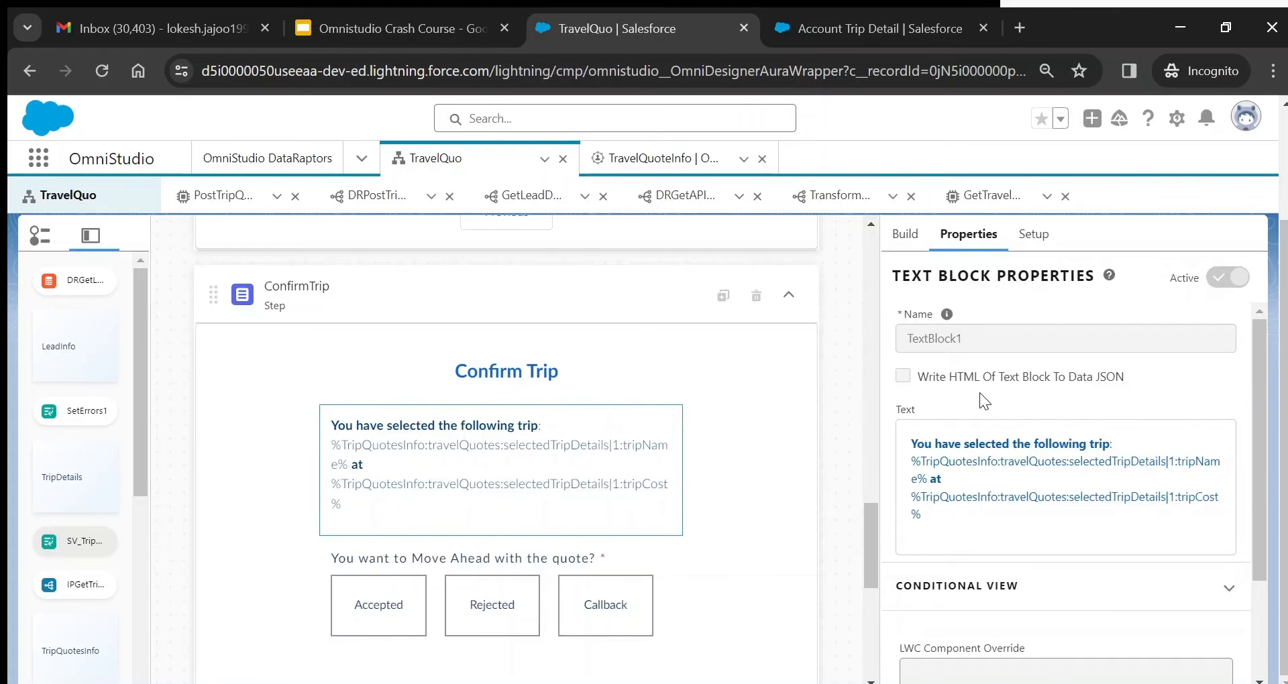
- Inspect TextBlock1's rich text with its selectedTripDetails tripName and tripCost merge fields, then cancel
click(1064, 499)
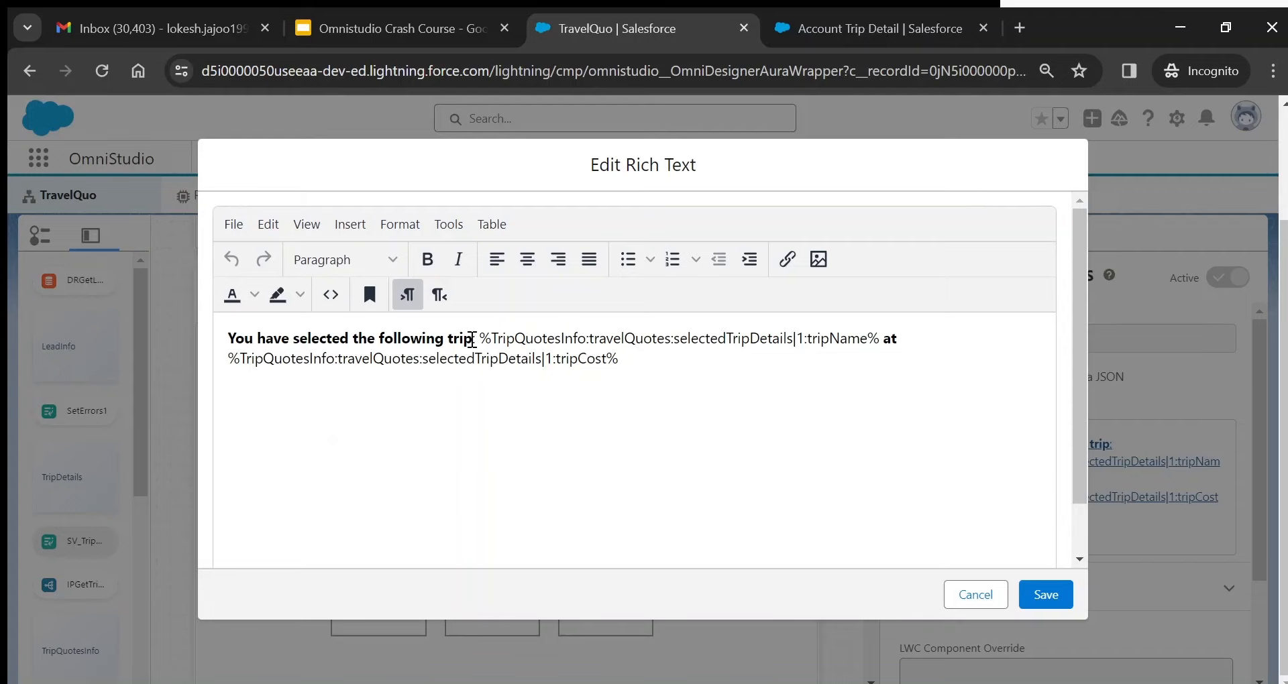
drag(471, 339, 209, 343)
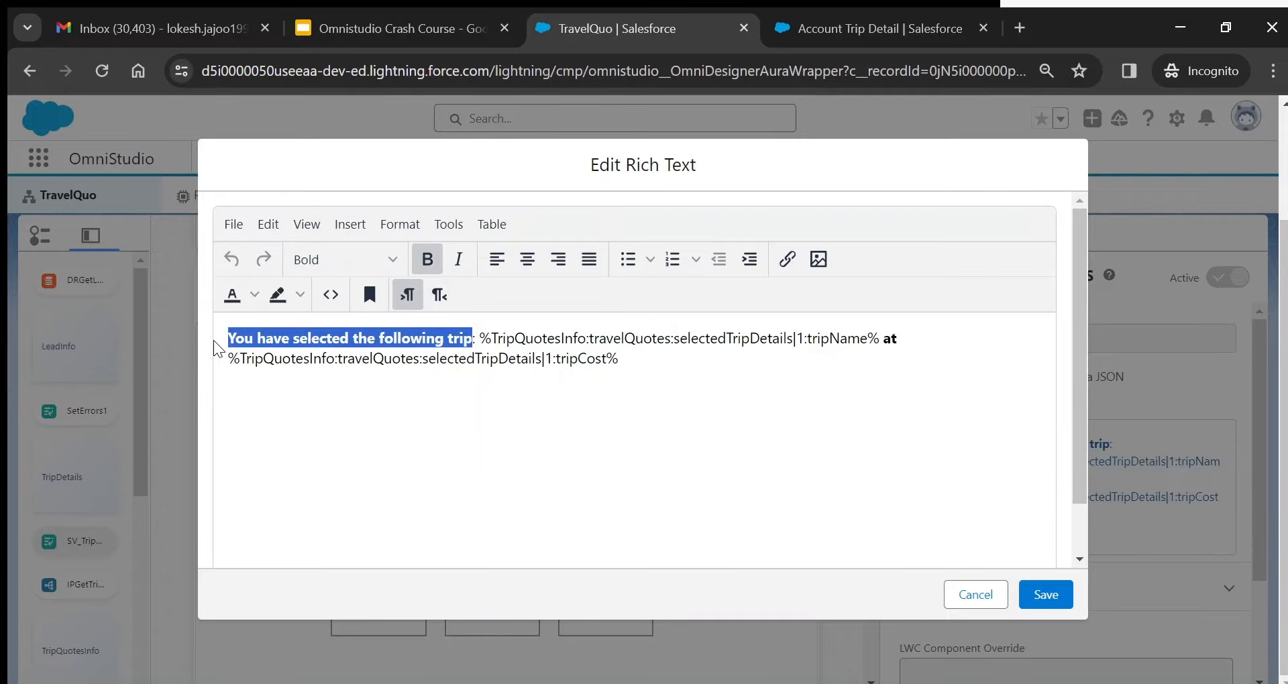
double_click(540, 338)
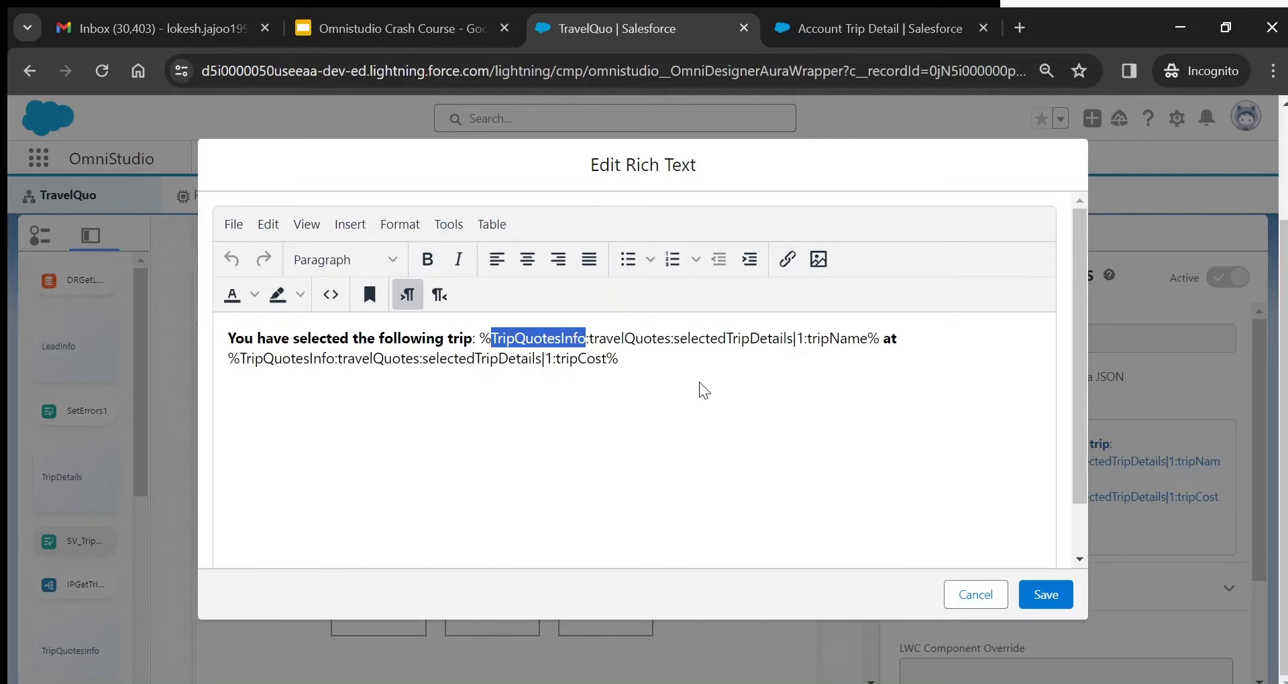
click(990, 596)
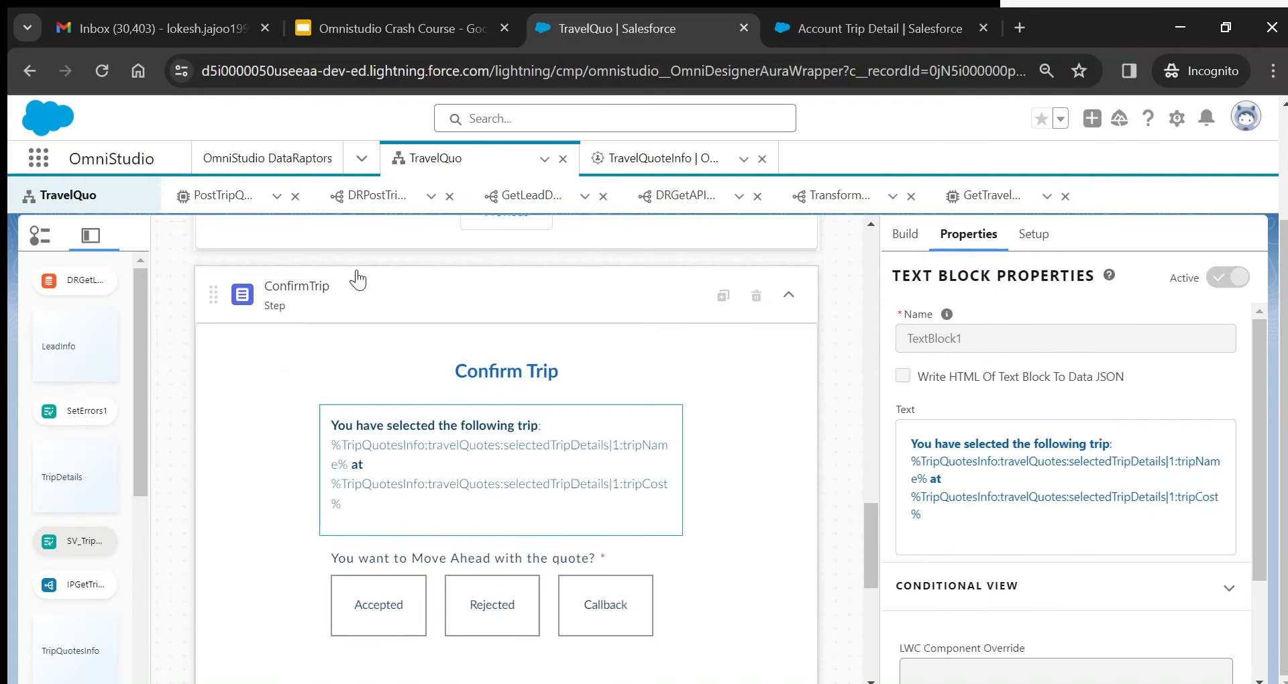
drag(871, 532, 863, 450)
mouse_move(964, 530)
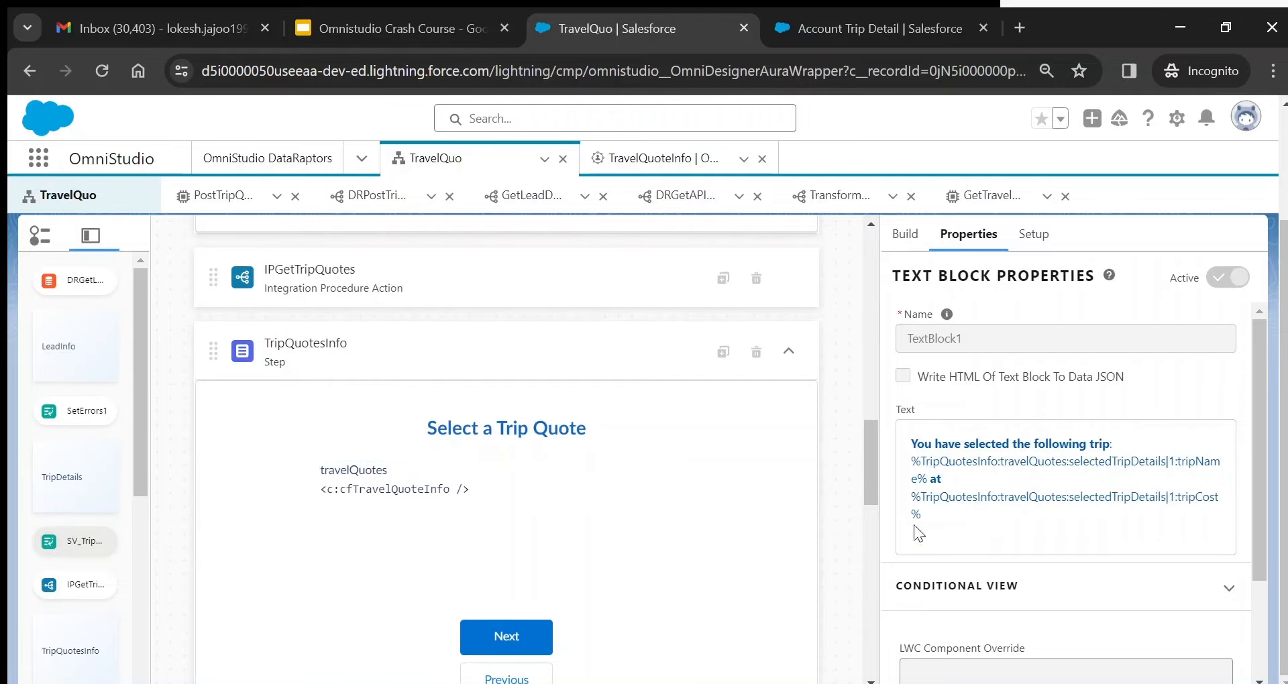
mouse_move(1120, 526)
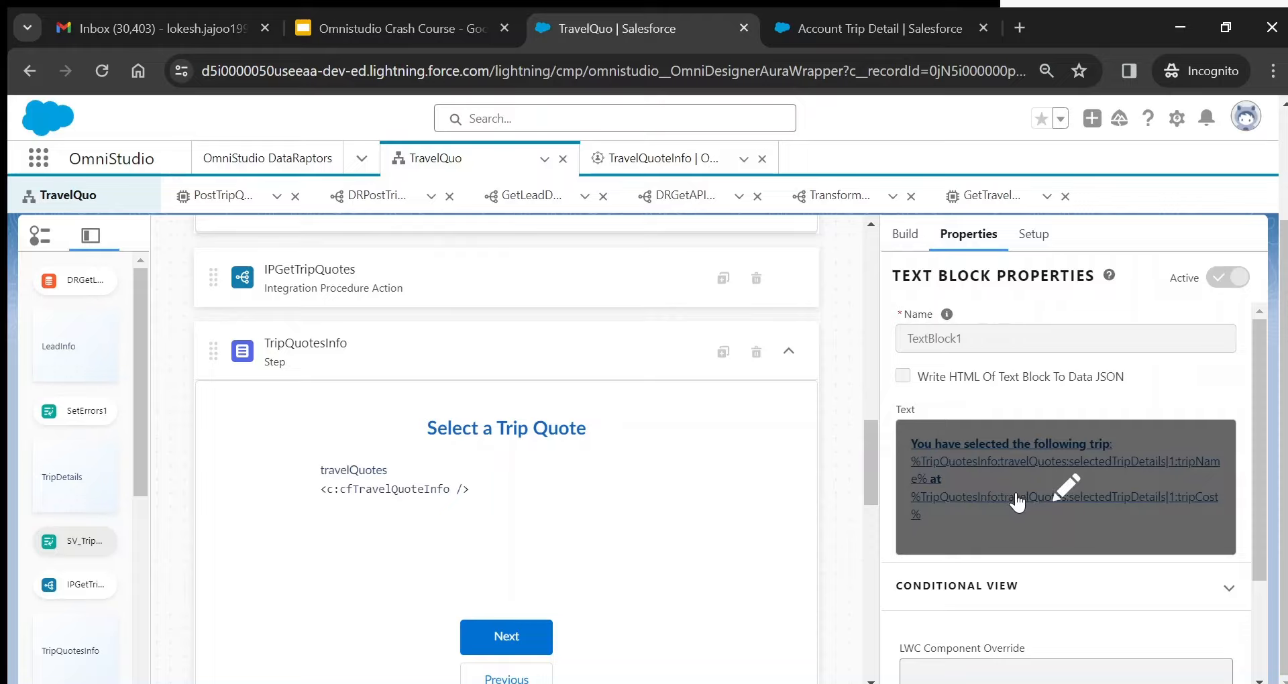
- Review the 'You have selected the following trip' text and its HTML source, then save it
click(1053, 490)
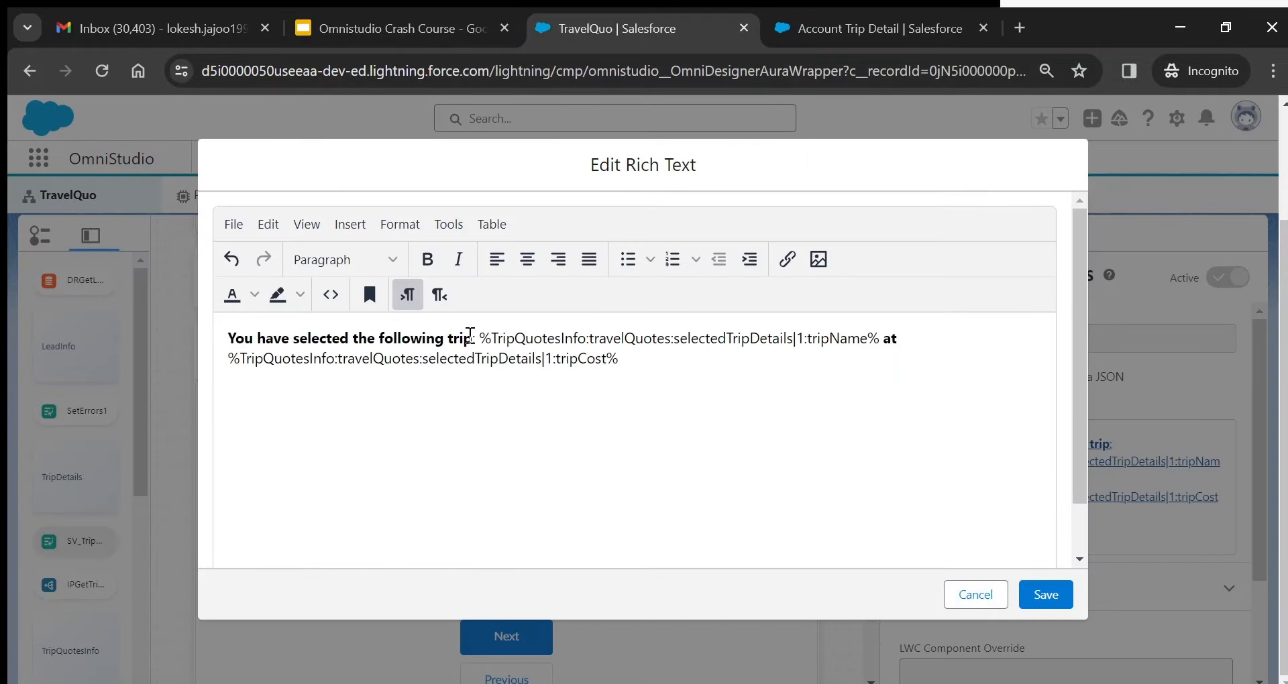
drag(473, 339, 215, 346)
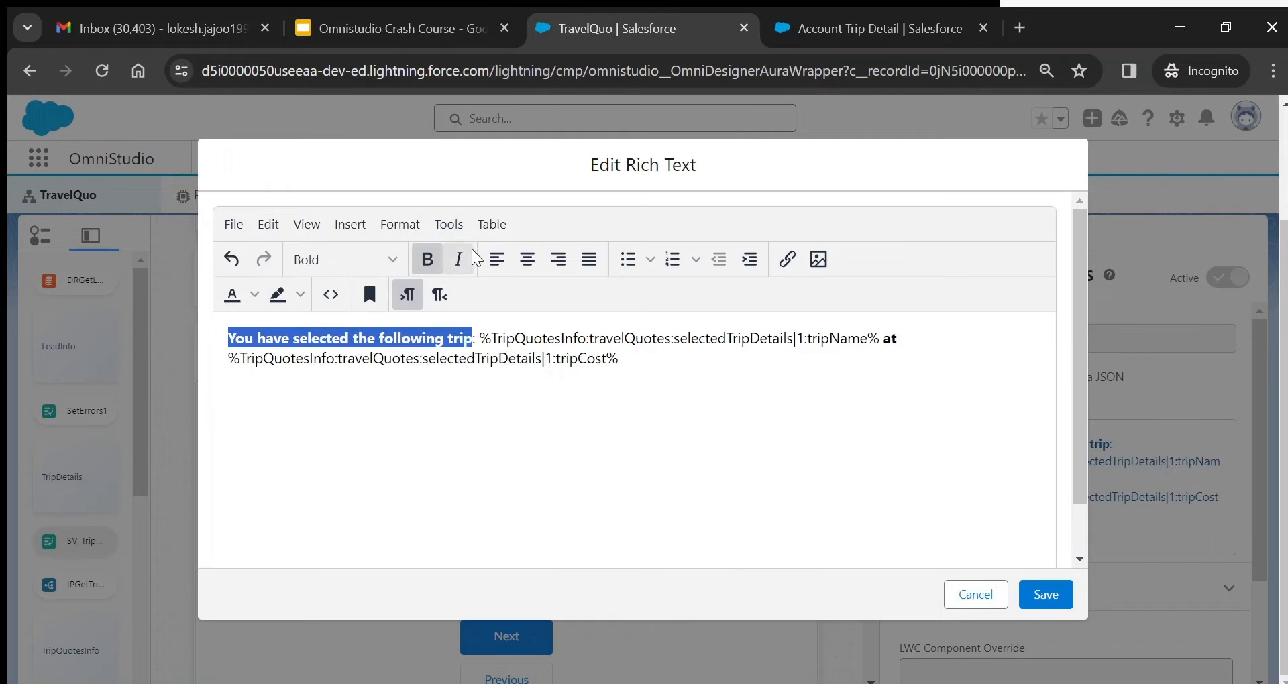
double_click(891, 340)
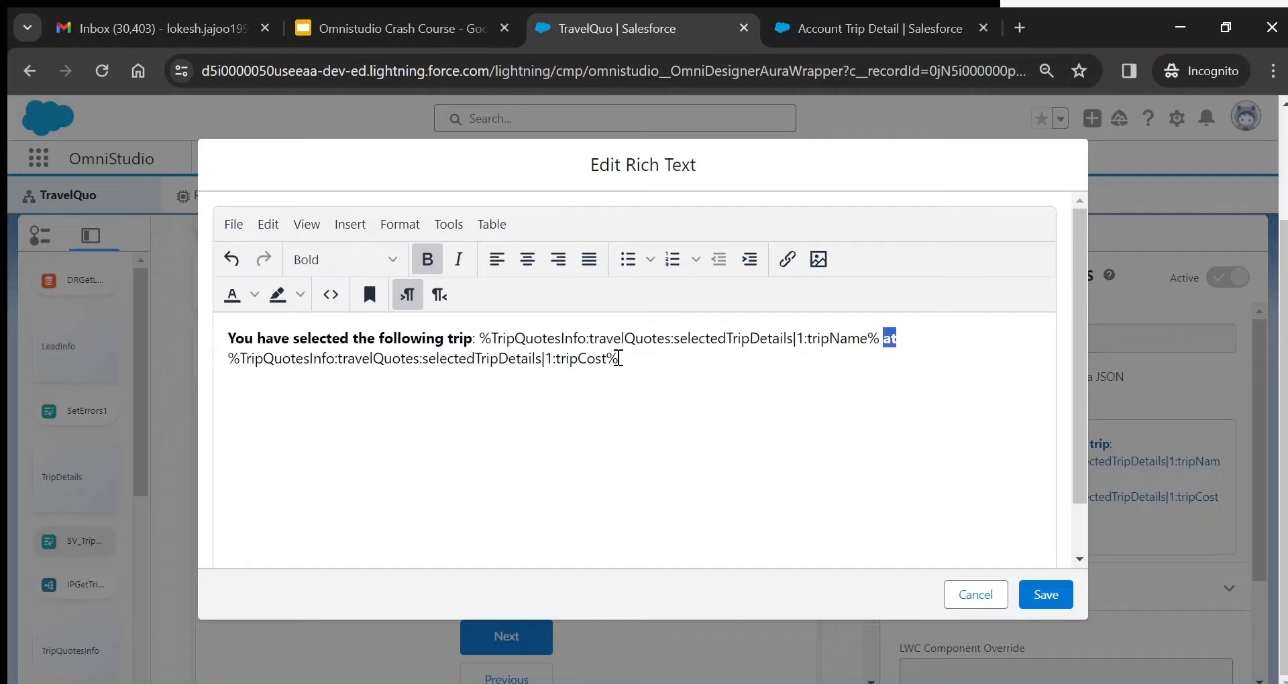
drag(618, 358, 201, 369)
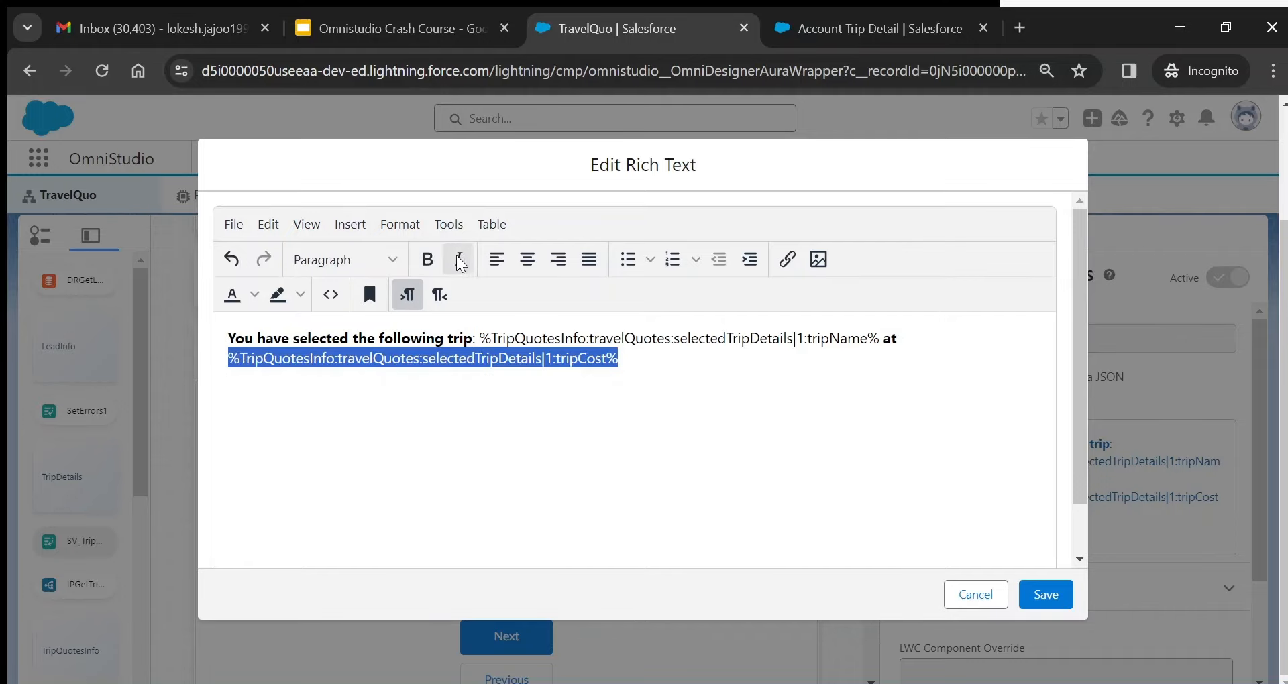
click(342, 260)
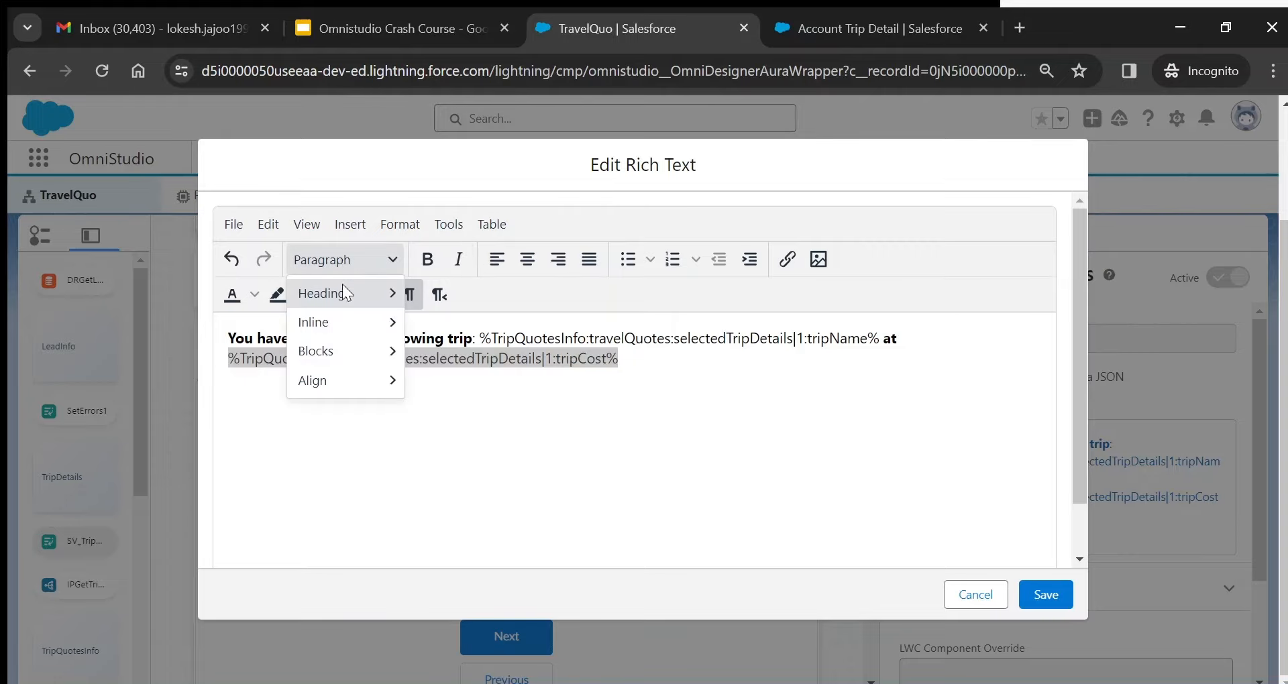
click(336, 473)
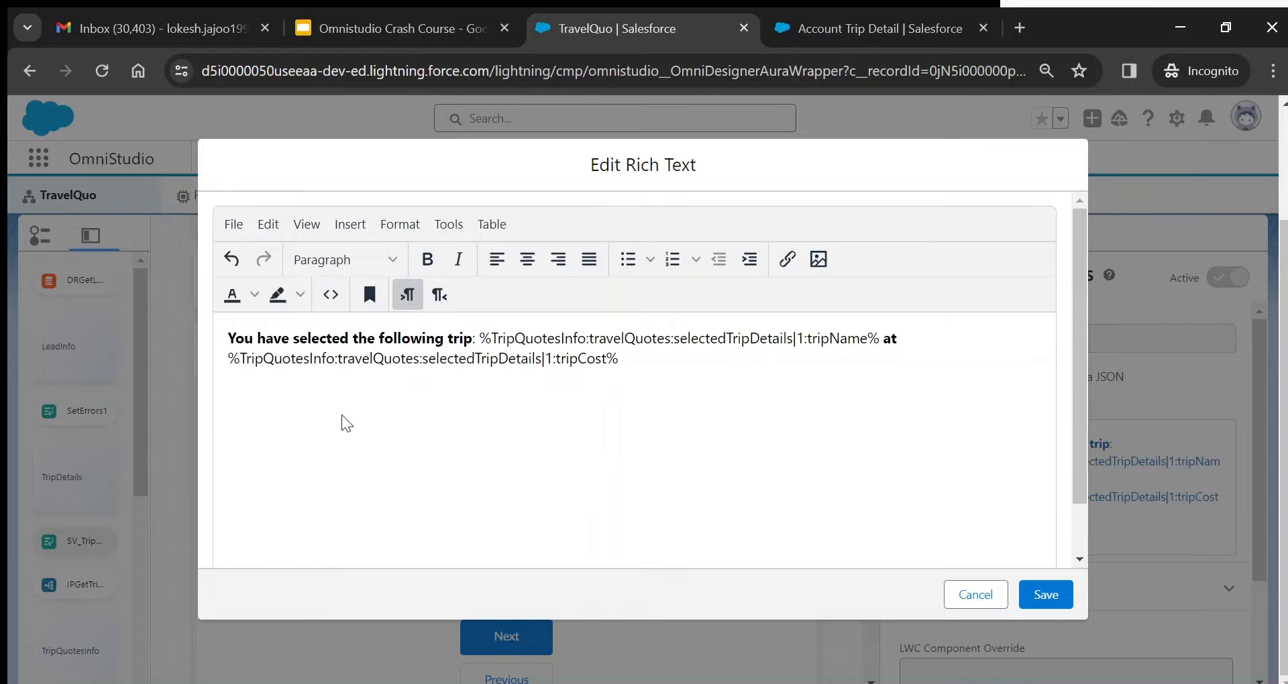
click(331, 296)
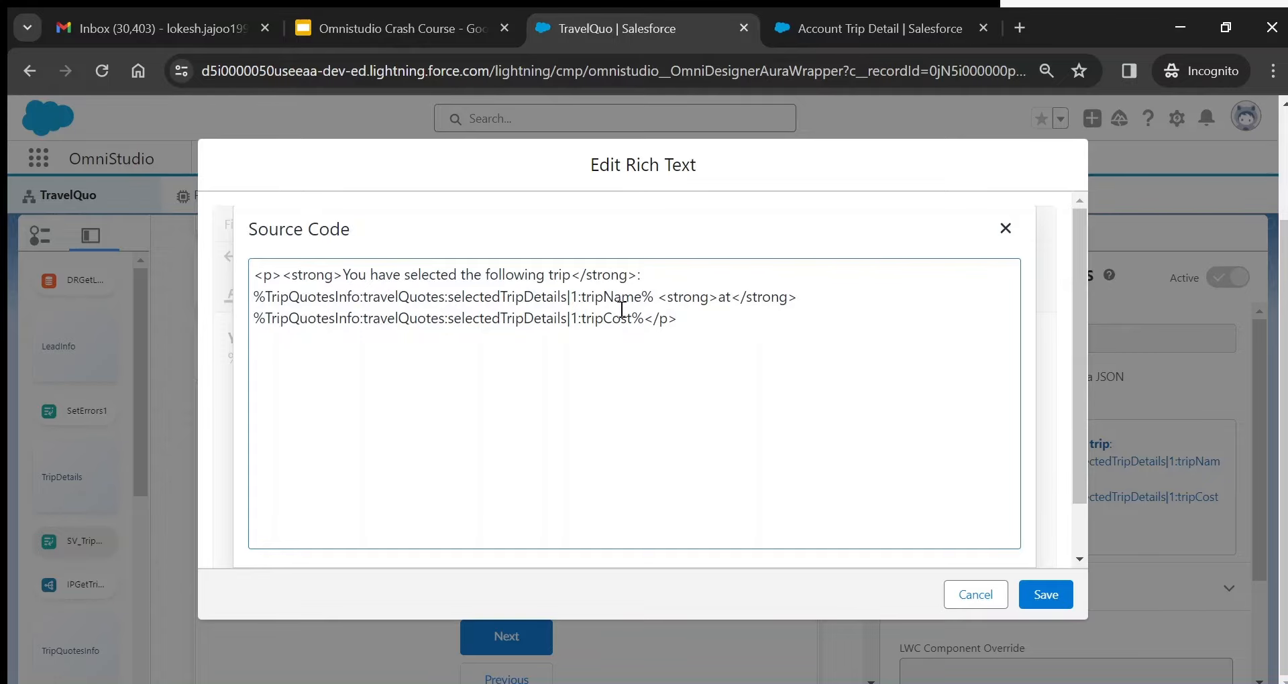
click(1007, 235)
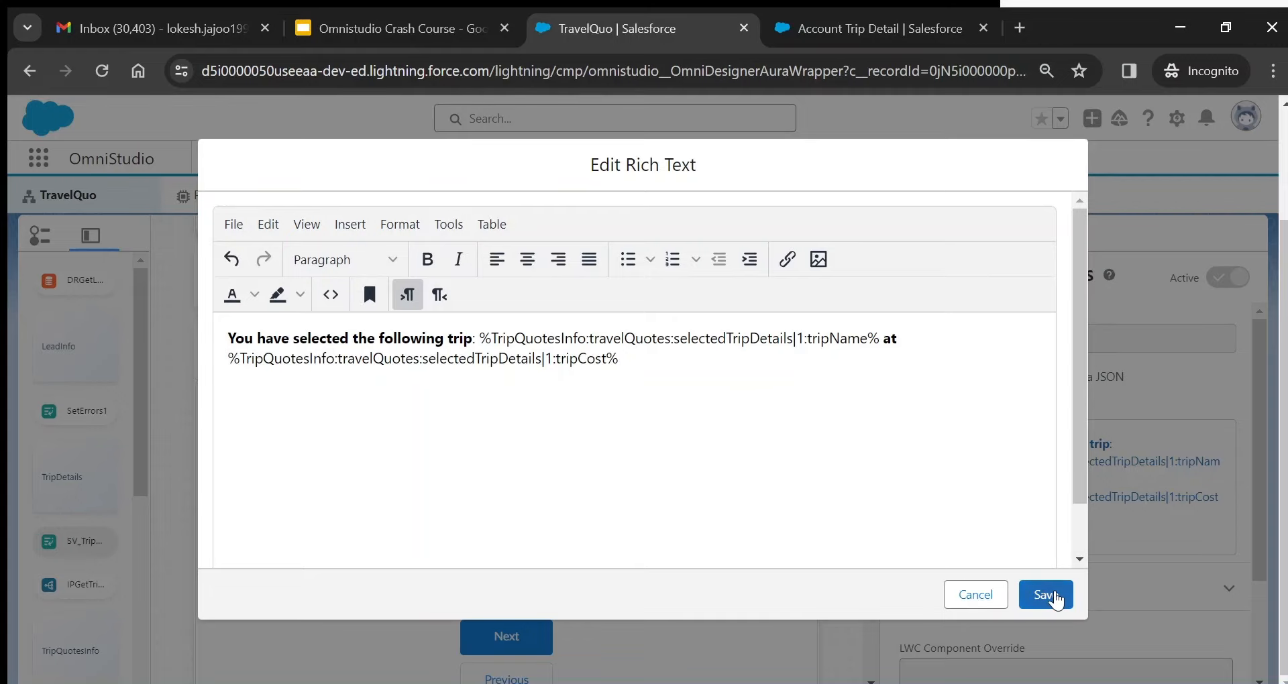
click(1046, 595)
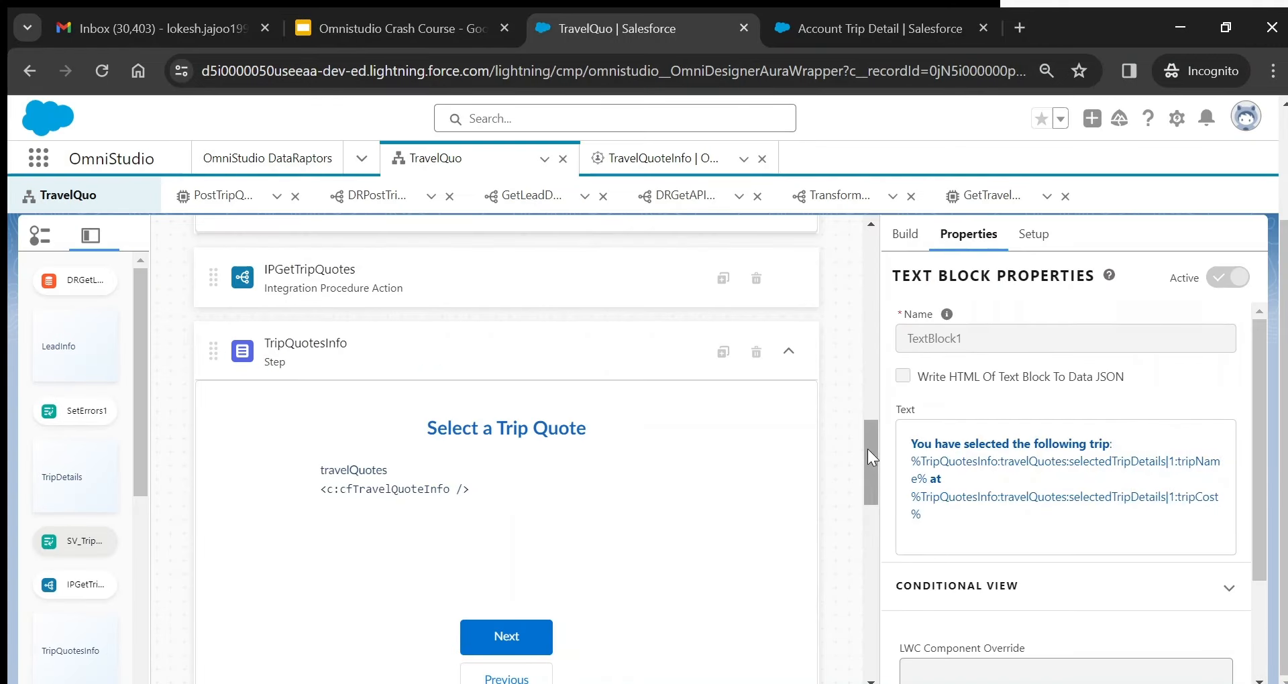
- Select the quote-decision radio in Confirm Trip and search the Build palette for 'radio'
drag(868, 448, 888, 557)
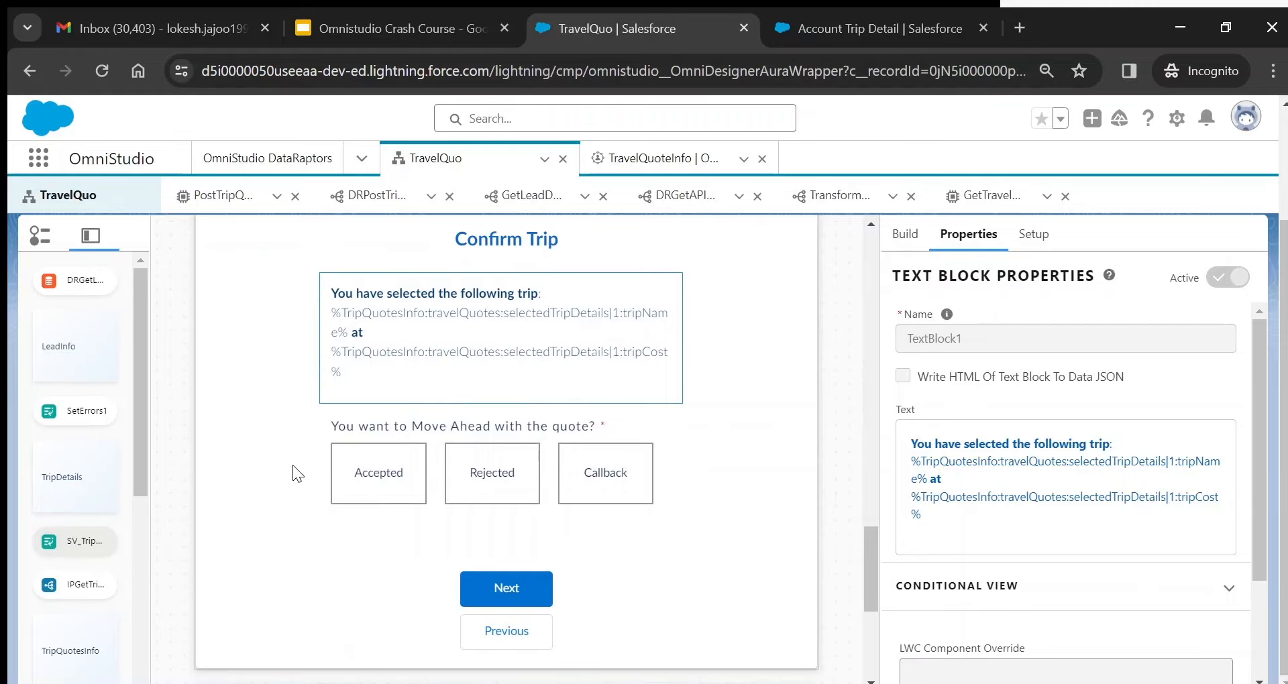
click(324, 510)
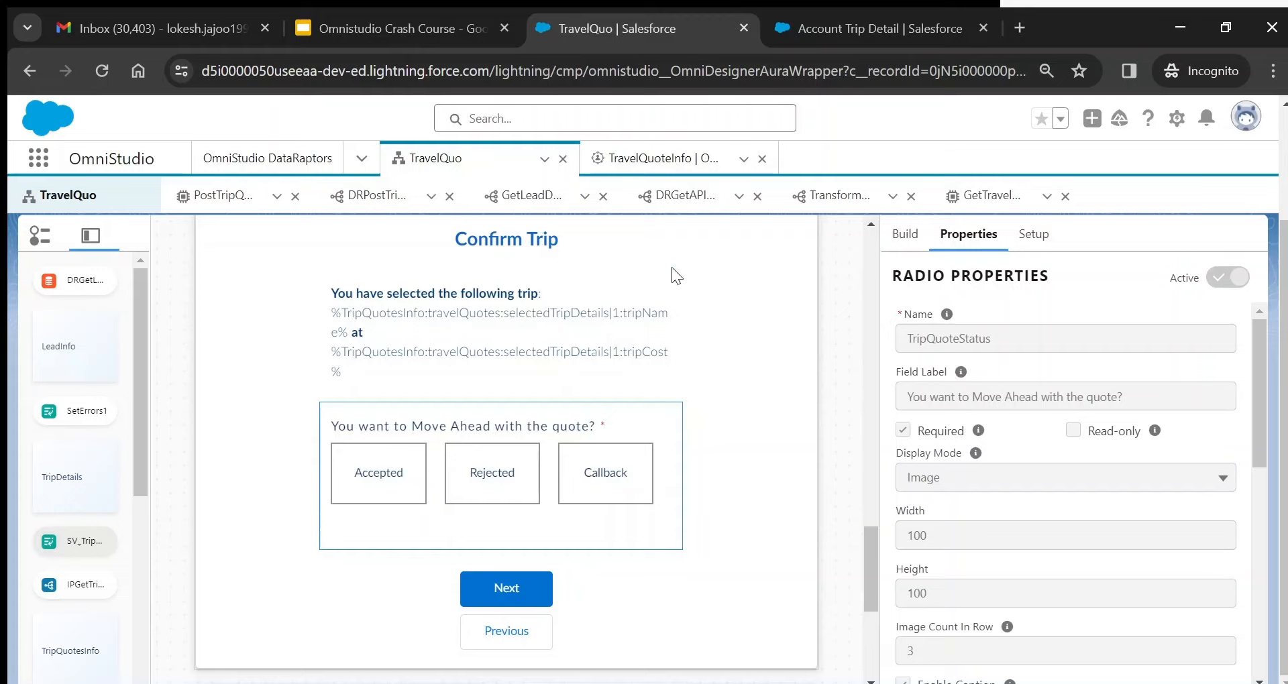
click(902, 232)
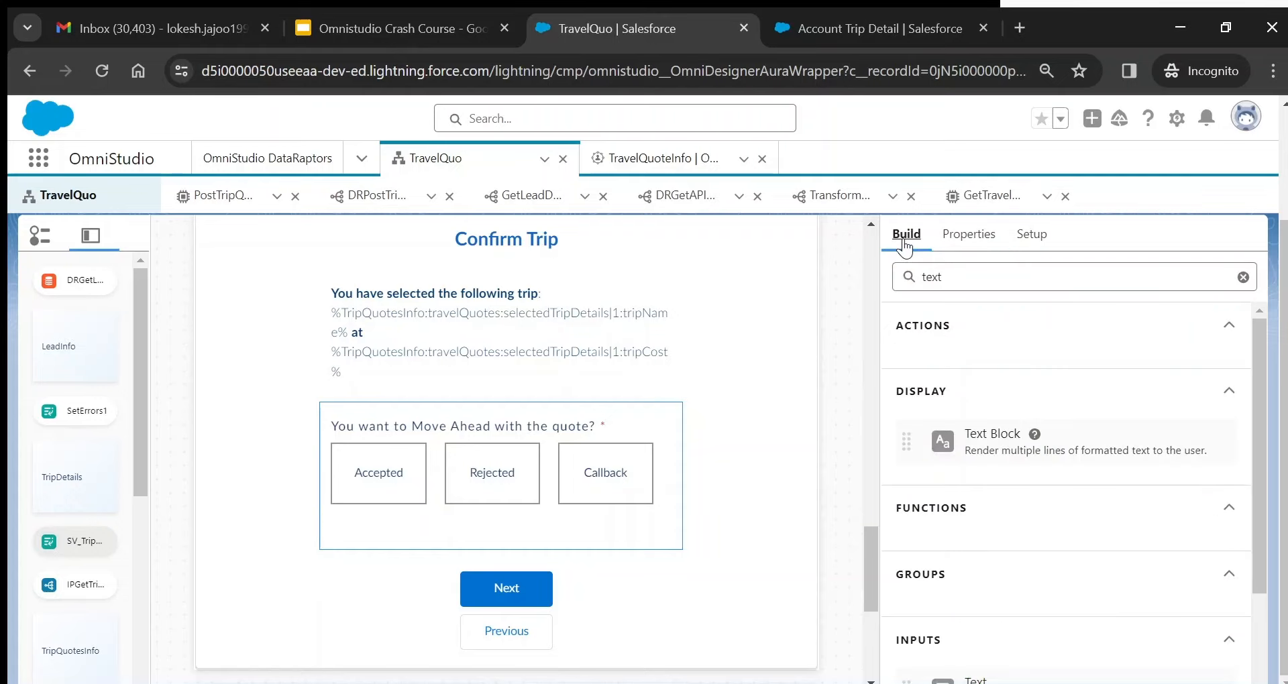
click(970, 236)
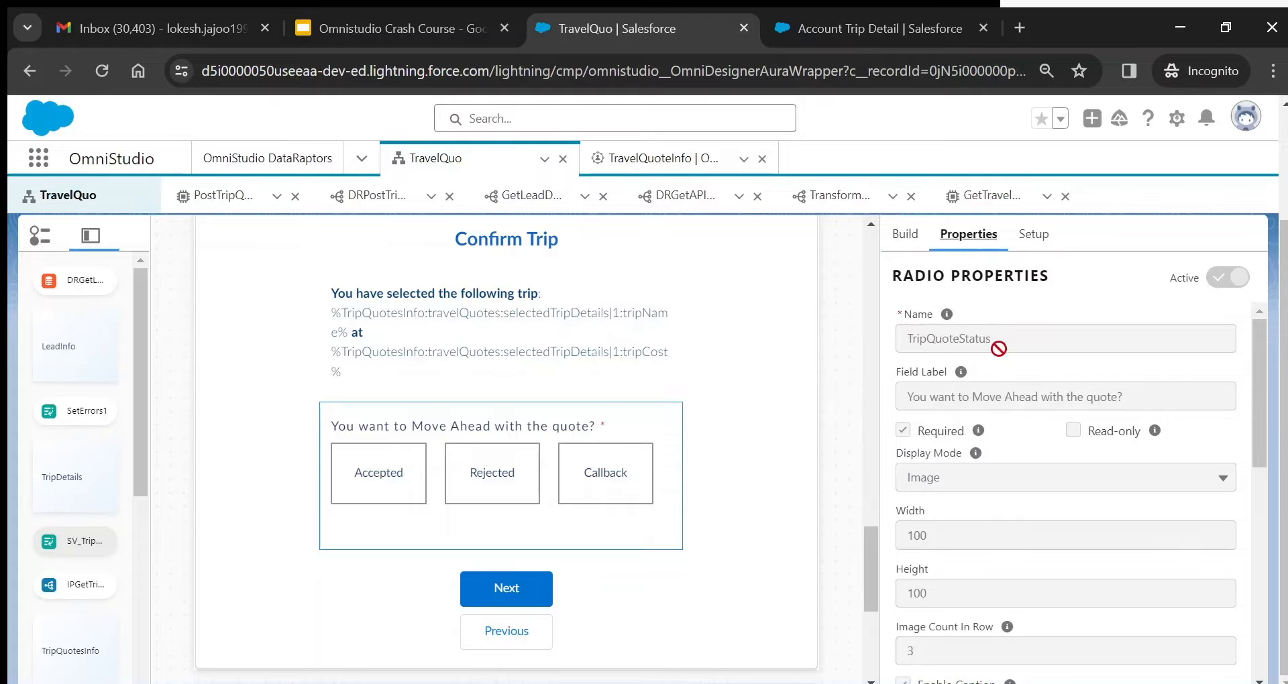
click(906, 235)
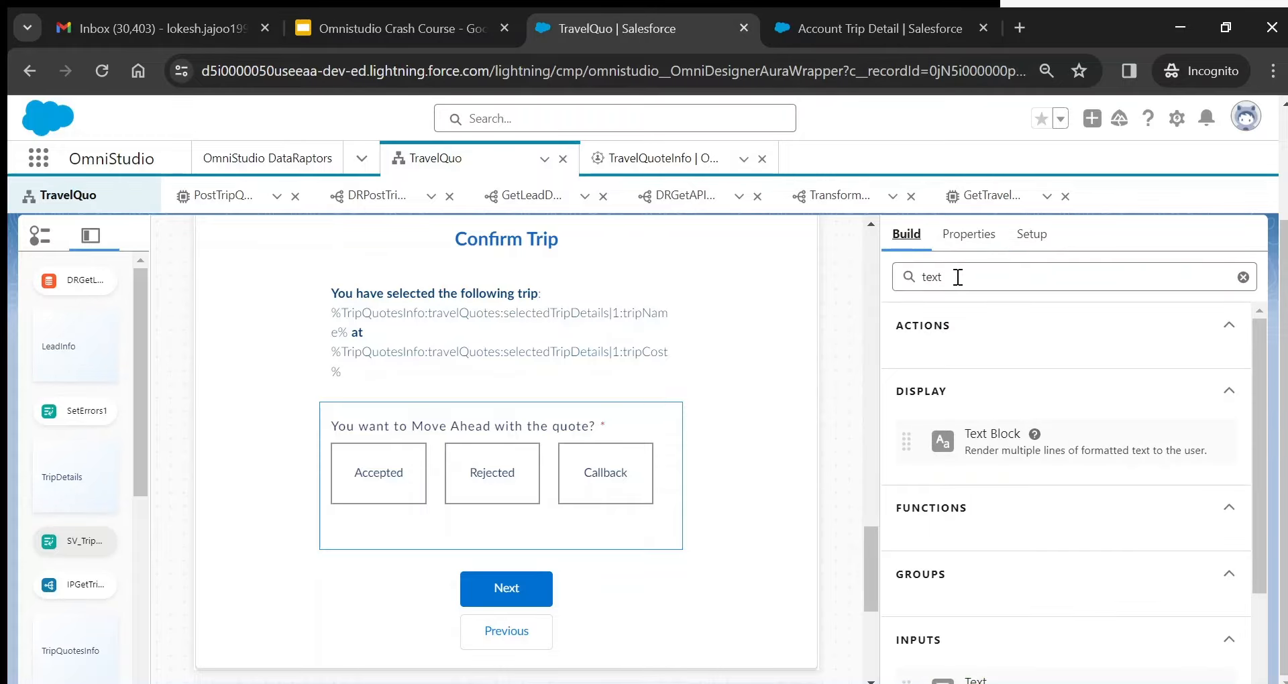
drag(957, 278, 876, 277)
text(radio)
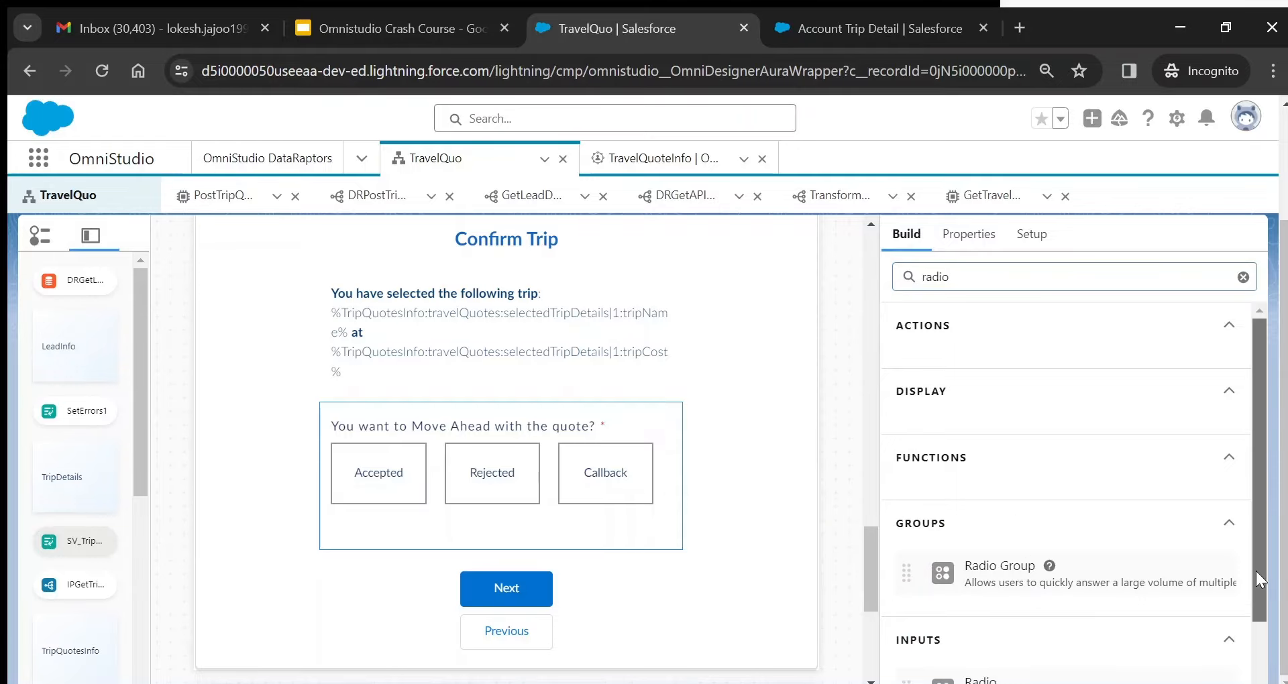
drag(1256, 571, 1249, 630)
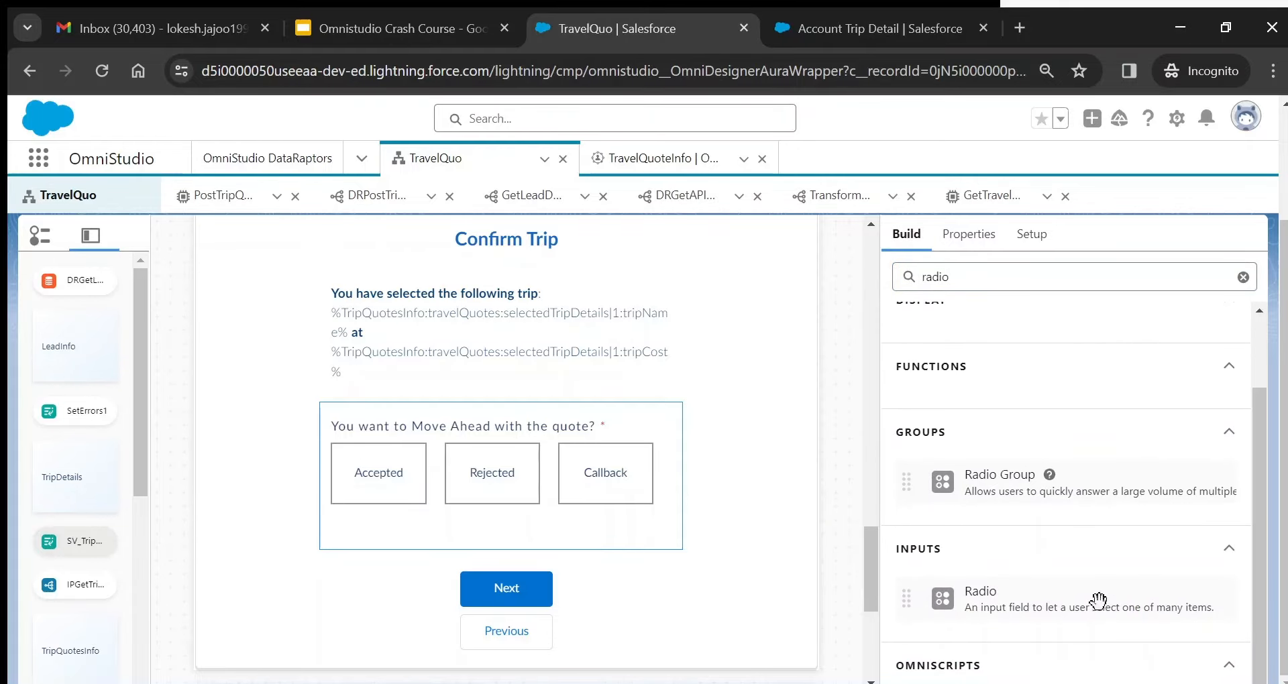
click(977, 244)
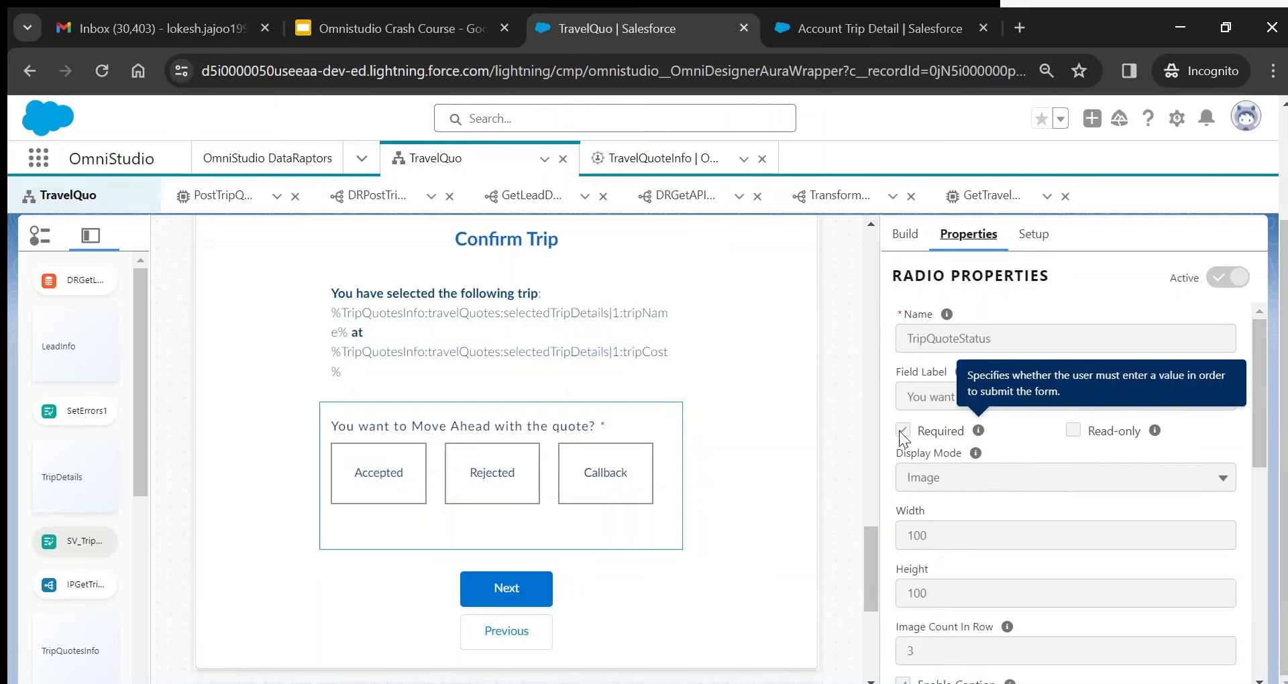
- Review the radio's option source field, Account_Trip_Detail__c.Quote_Status__c, supplying Accepted, Rejected and Callback
drag(1258, 364, 1258, 421)
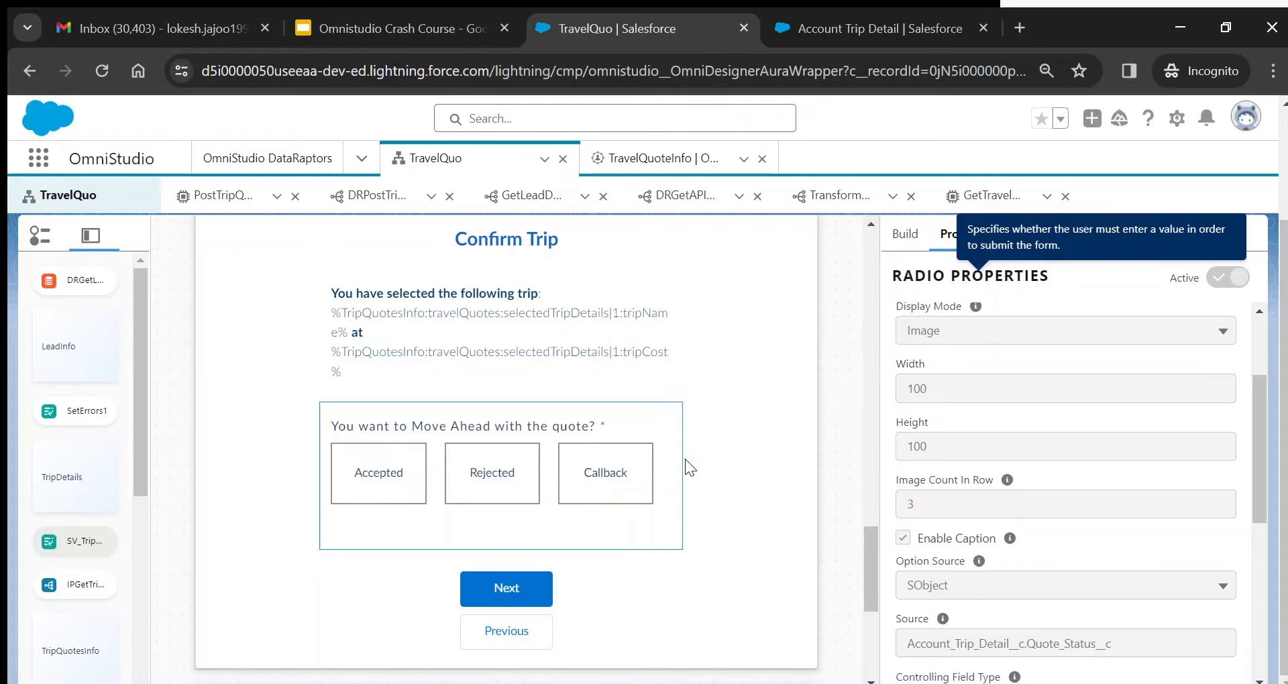
drag(1262, 425, 1263, 465)
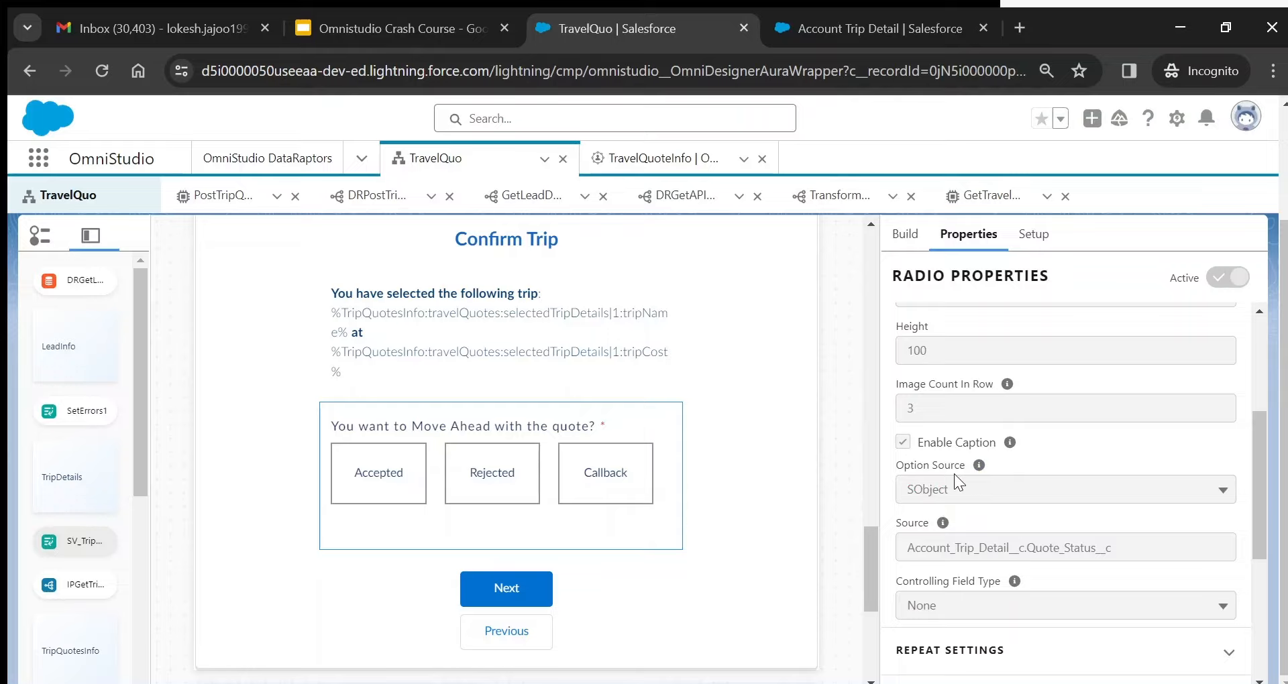
double_click(964, 550)
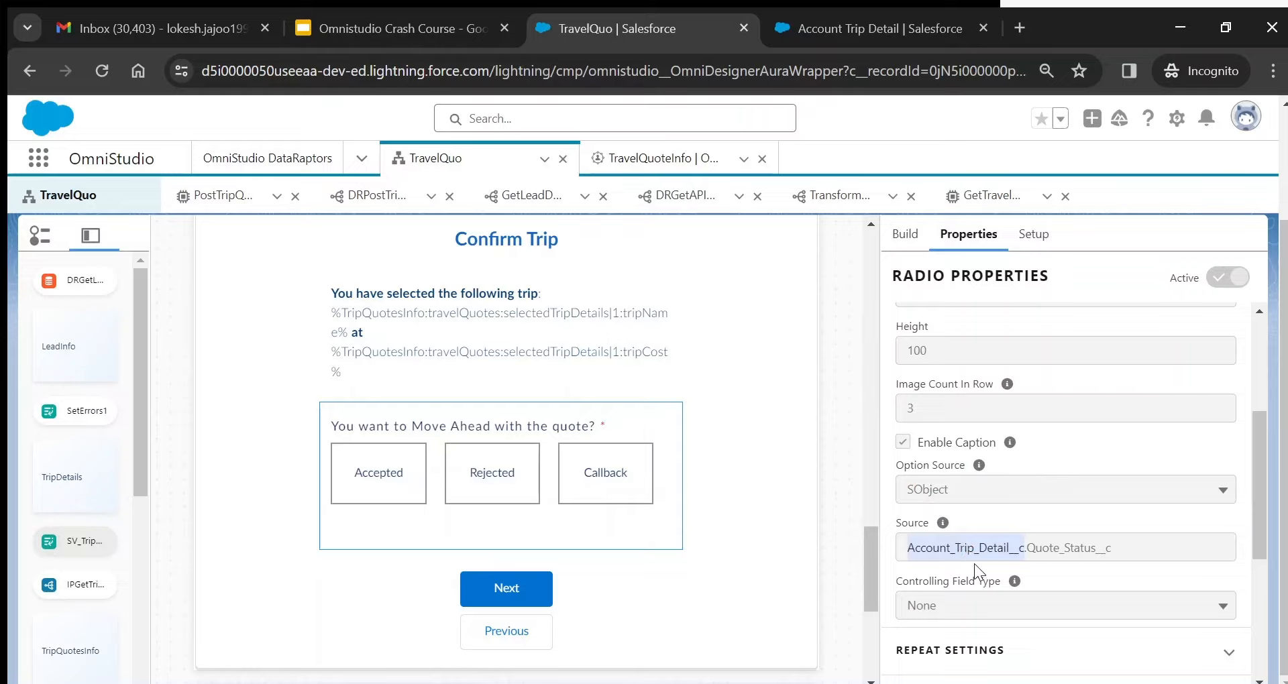
double_click(1065, 555)
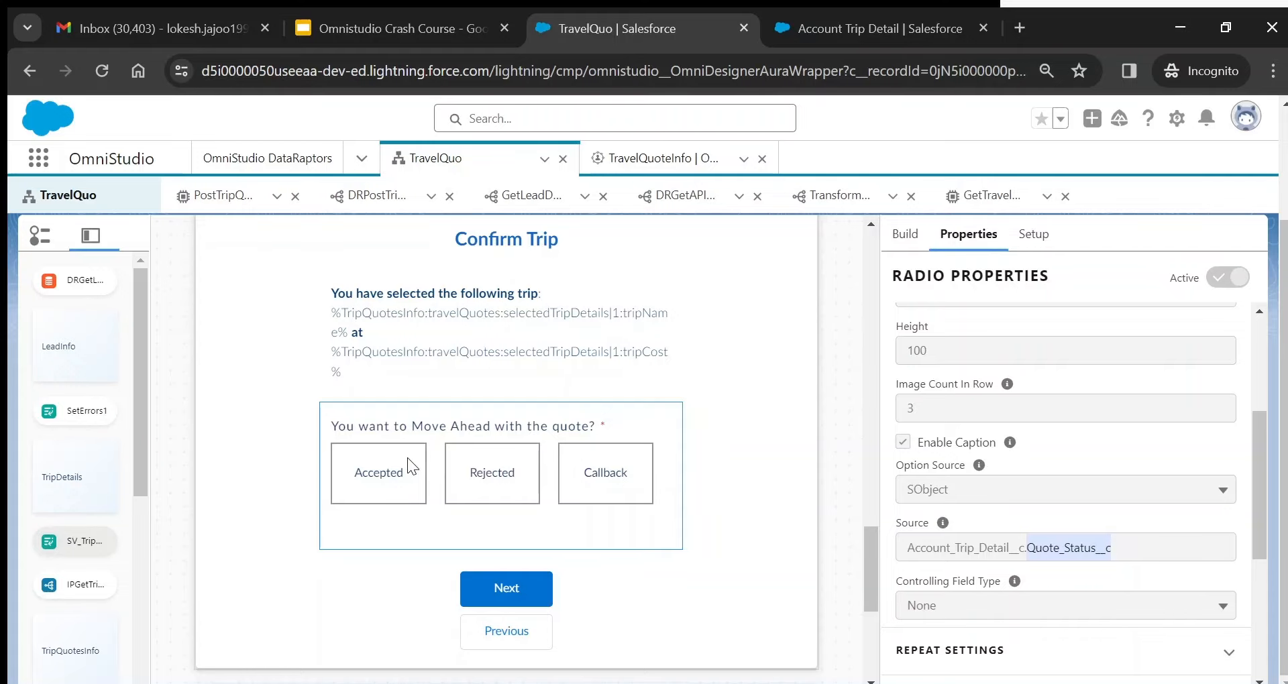
- Expand the AdditionalTripDetails step to show its Add Passenger block and Additional Comments field
drag(871, 541, 860, 584)
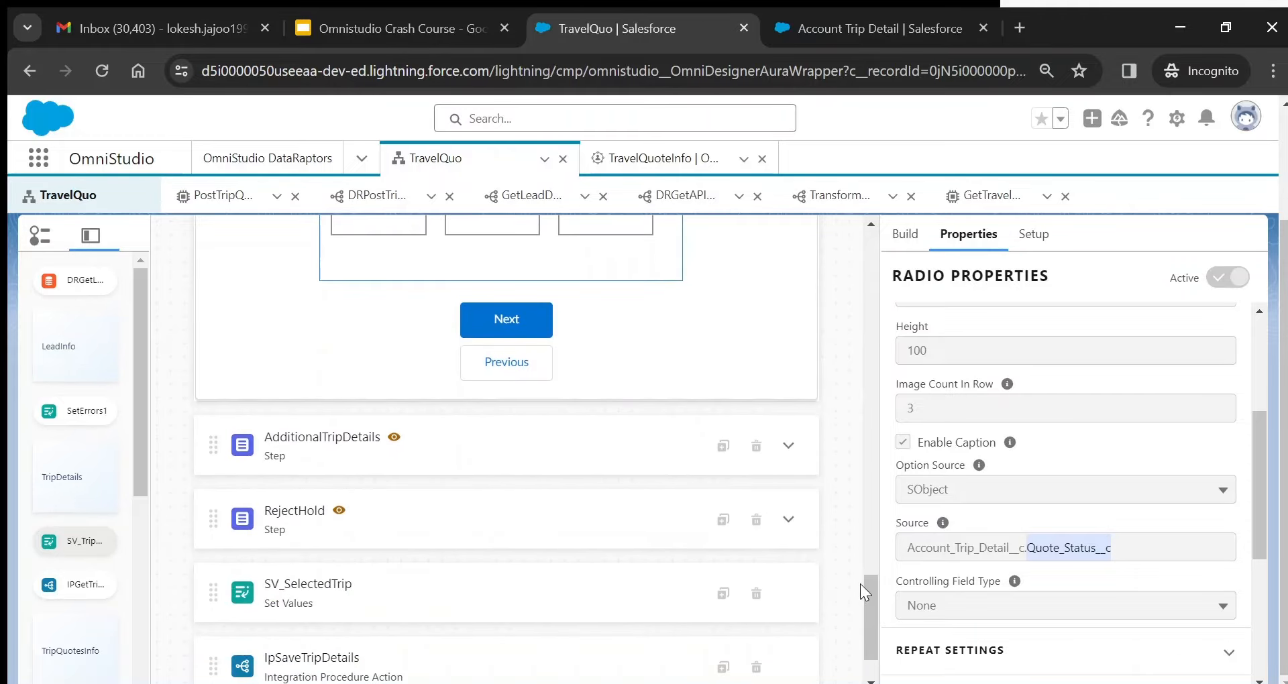
click(789, 445)
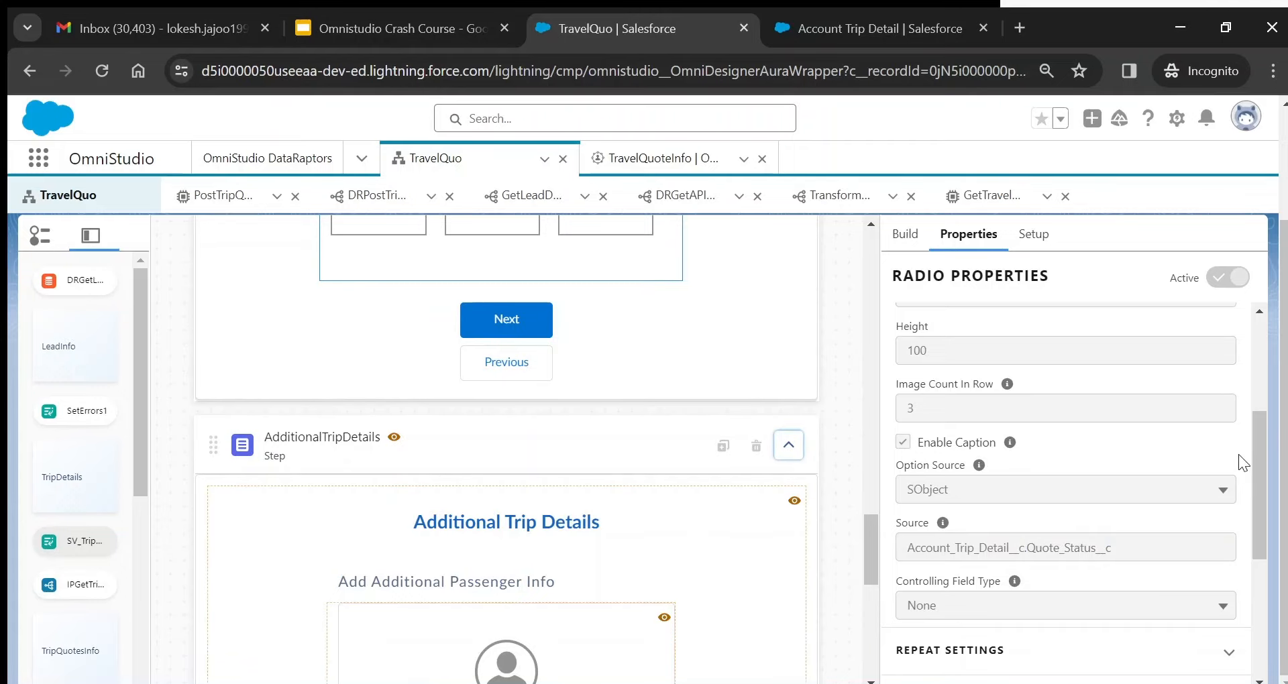
drag(1265, 452, 1263, 496)
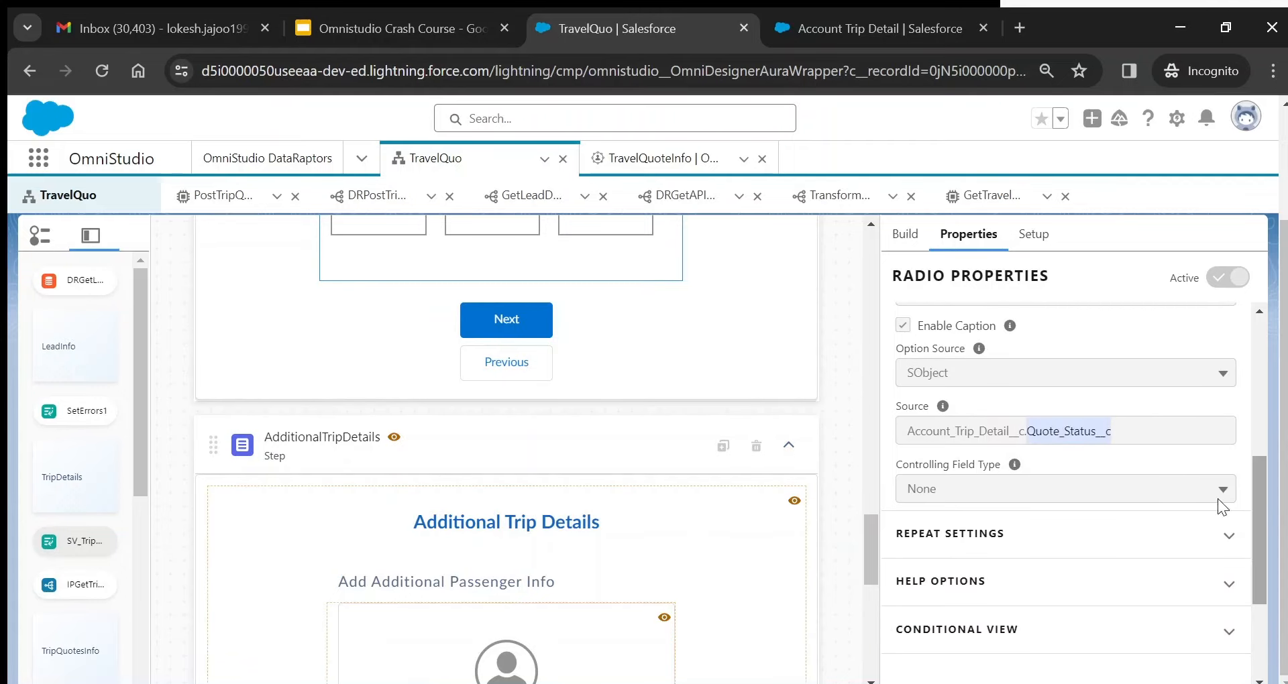
drag(871, 529, 872, 561)
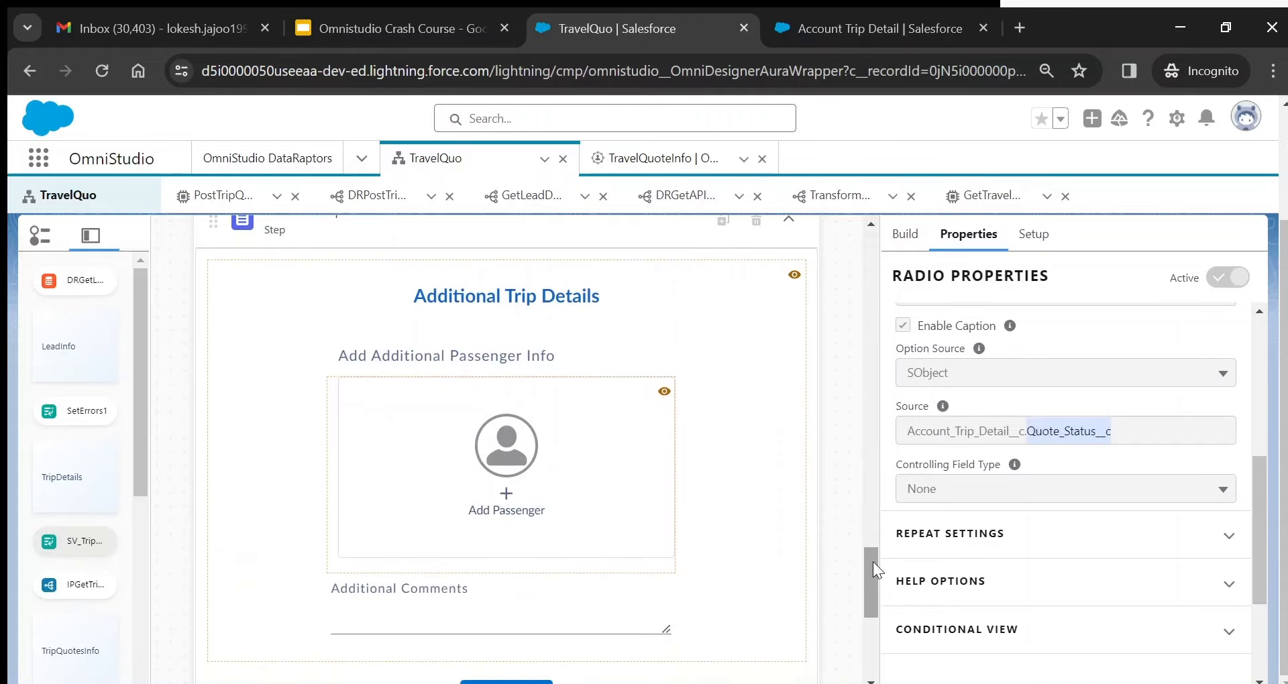
- Search the palette for 'edit', review the Edit Block help, and select the Add Passenger block
click(905, 233)
double_click(941, 276)
text(edit)
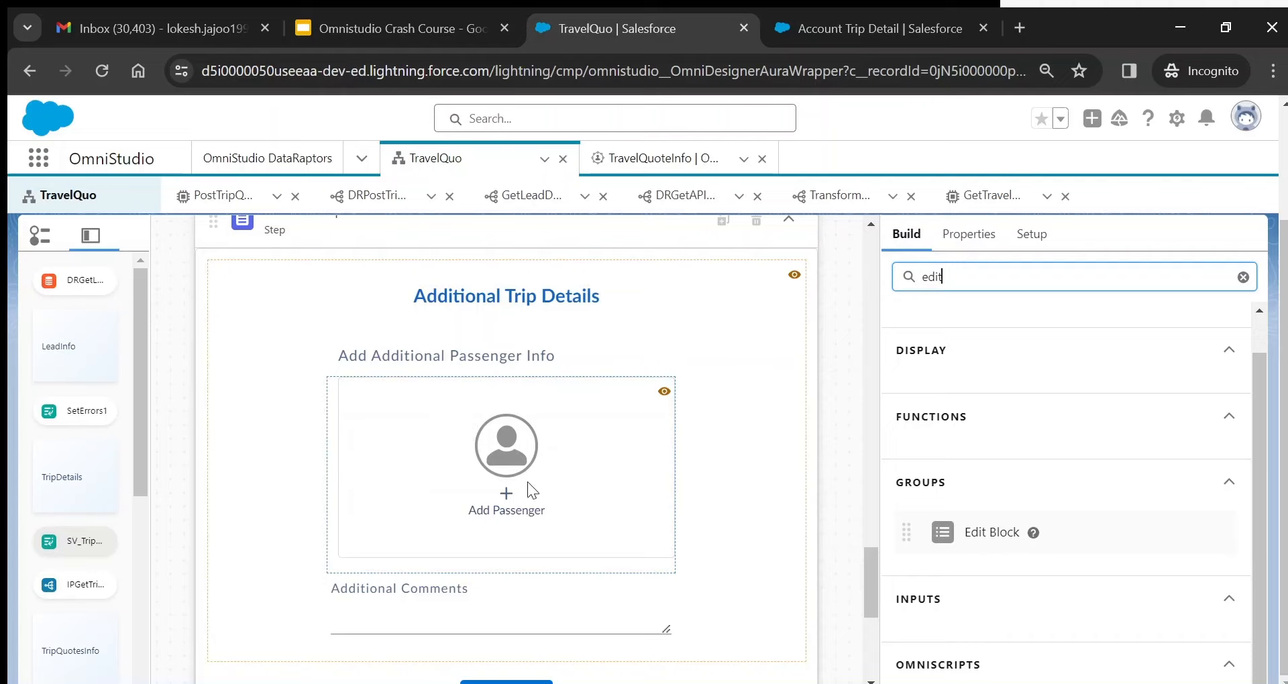
click(1065, 501)
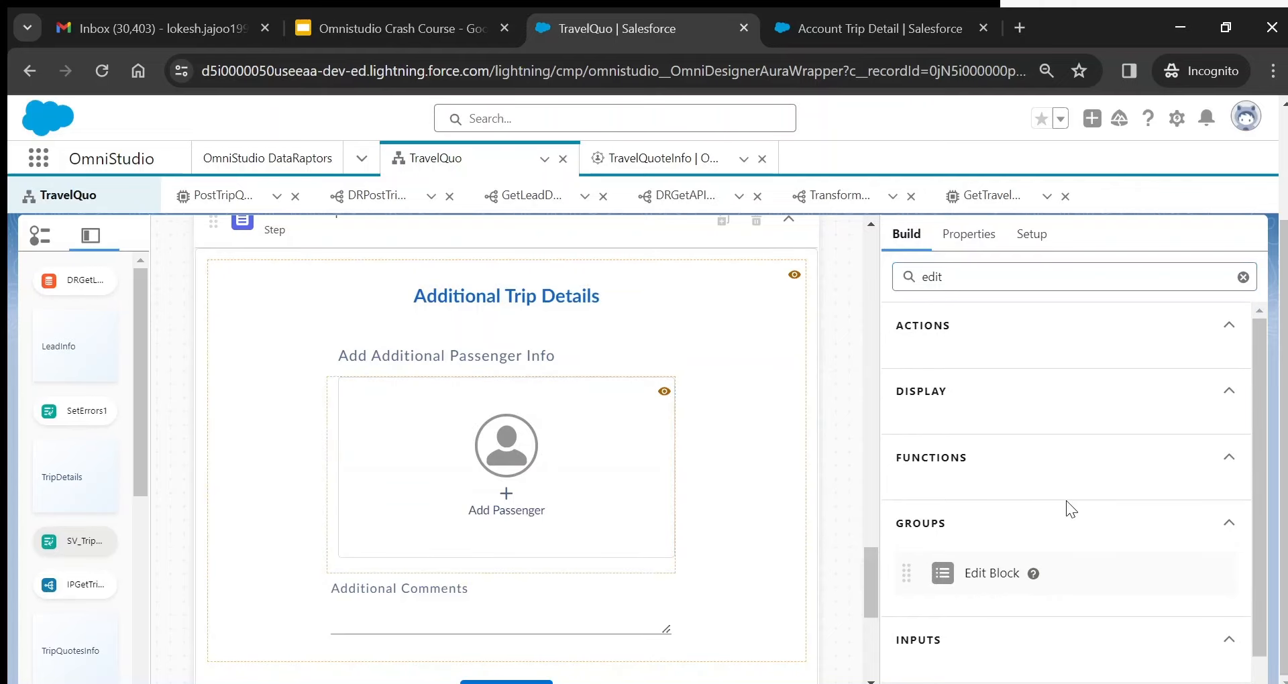
click(959, 274)
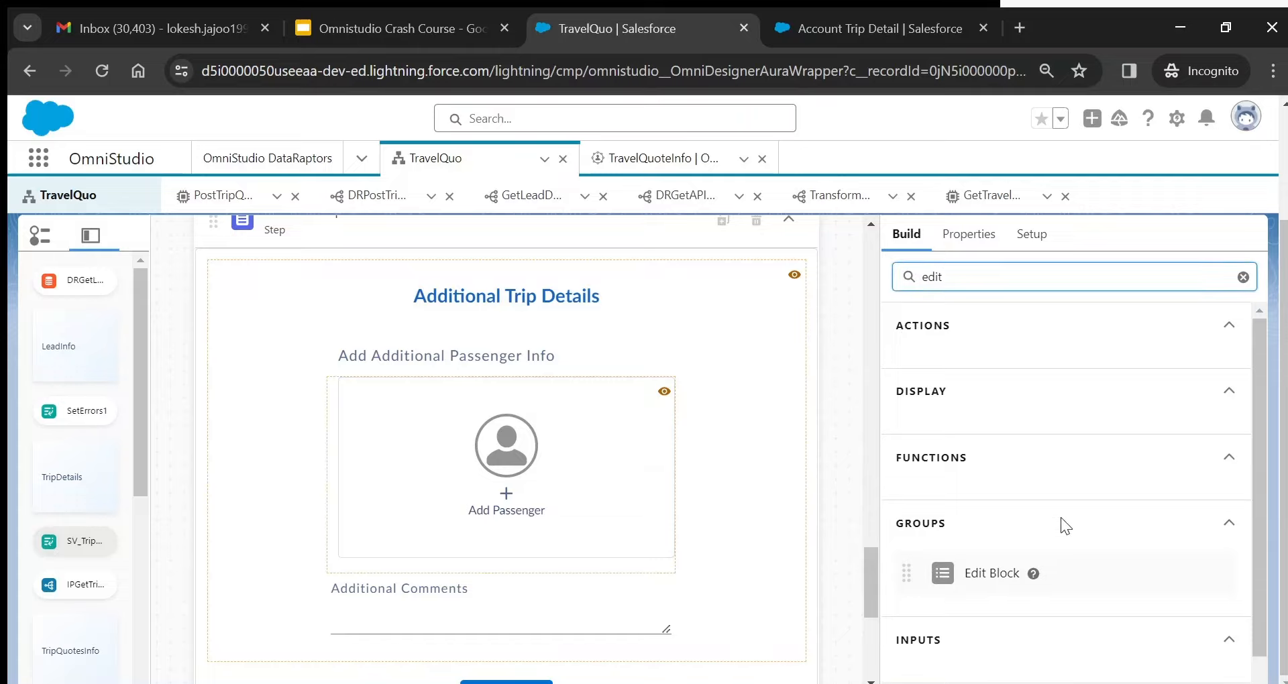
click(1033, 575)
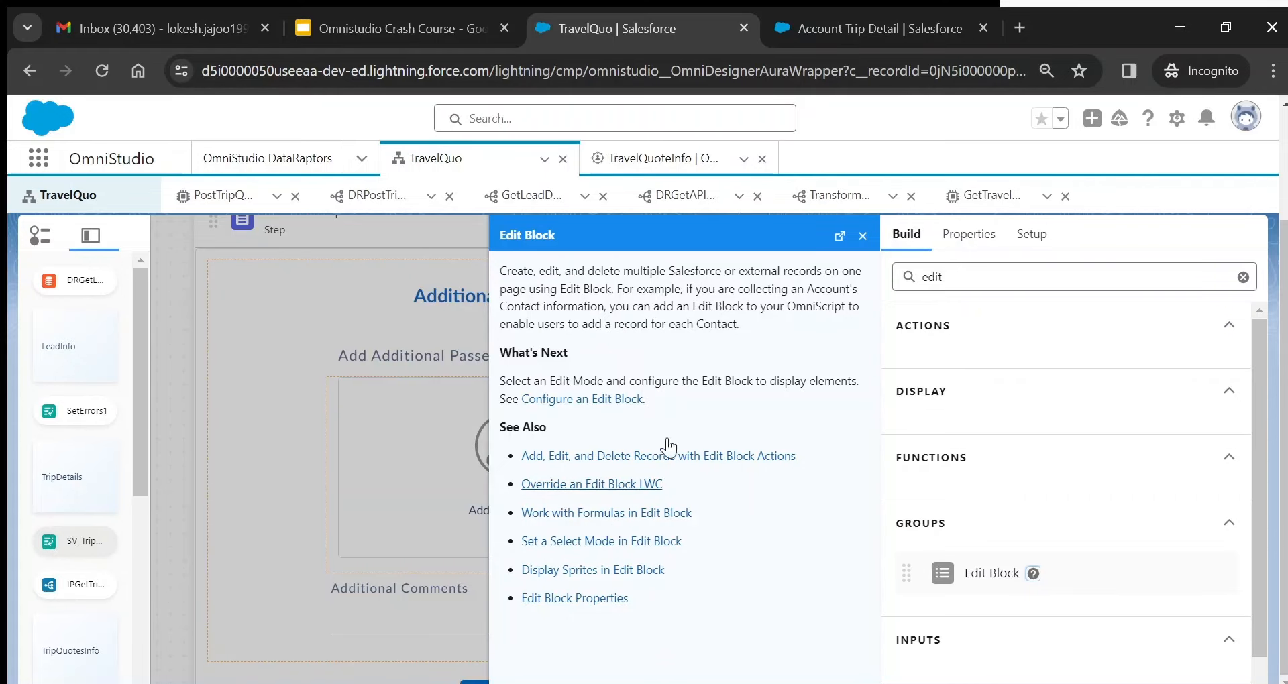
click(862, 237)
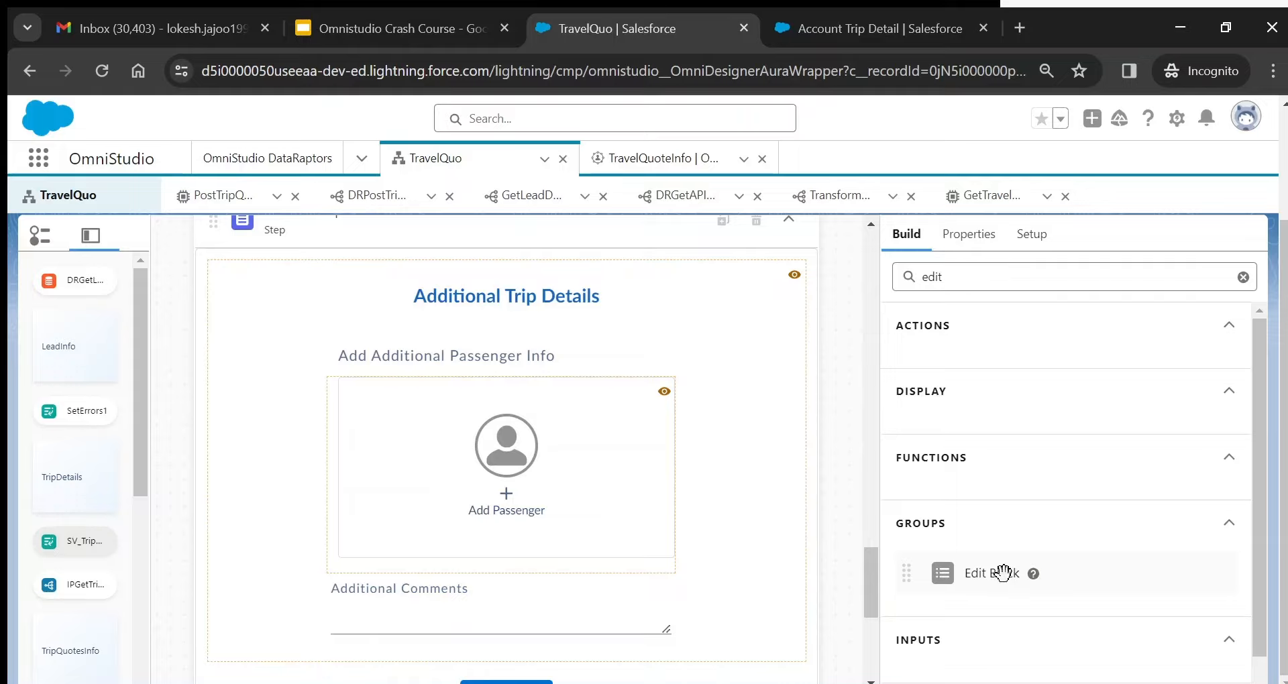
drag(885, 553, 584, 456)
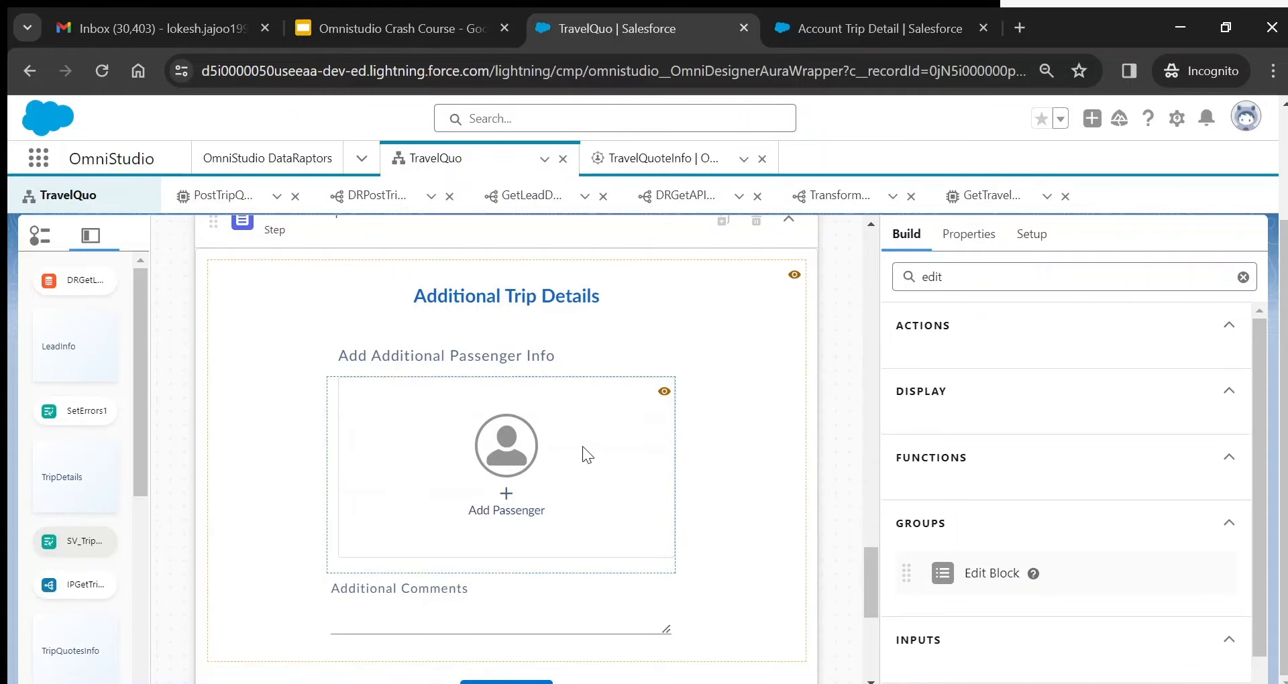
click(582, 445)
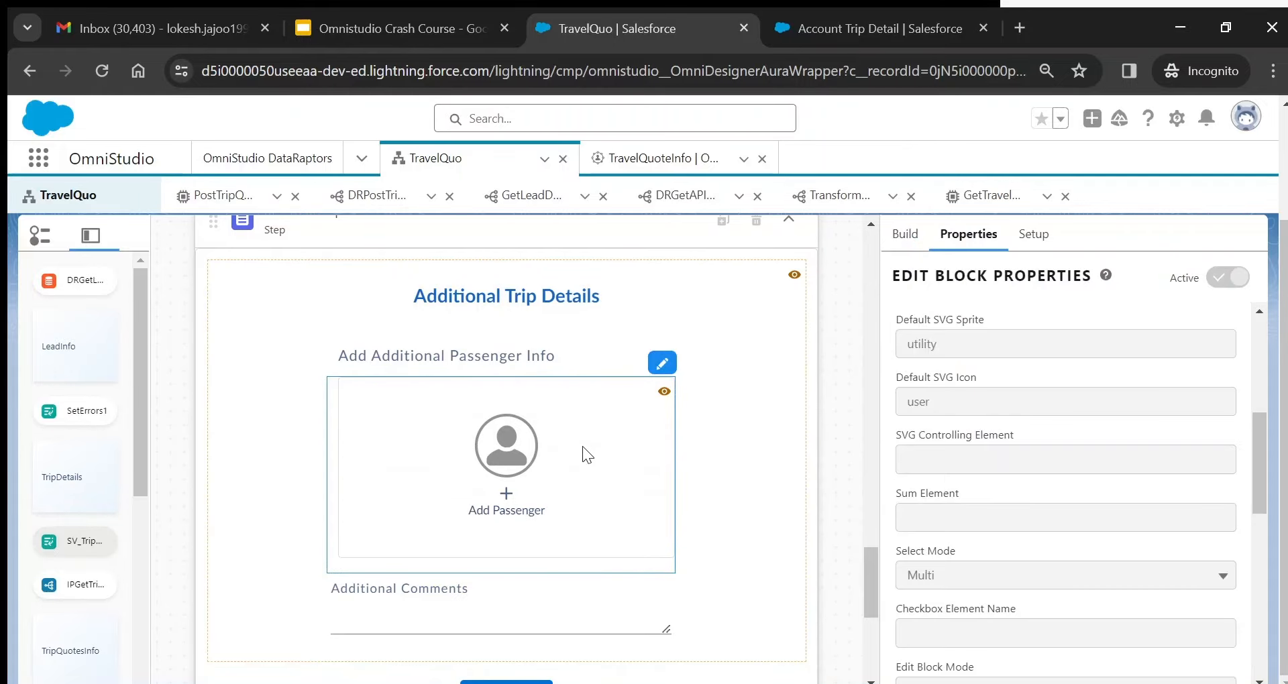
- Inspect the settings of the Add Passenger block's PassengerName and Gender fields
click(663, 364)
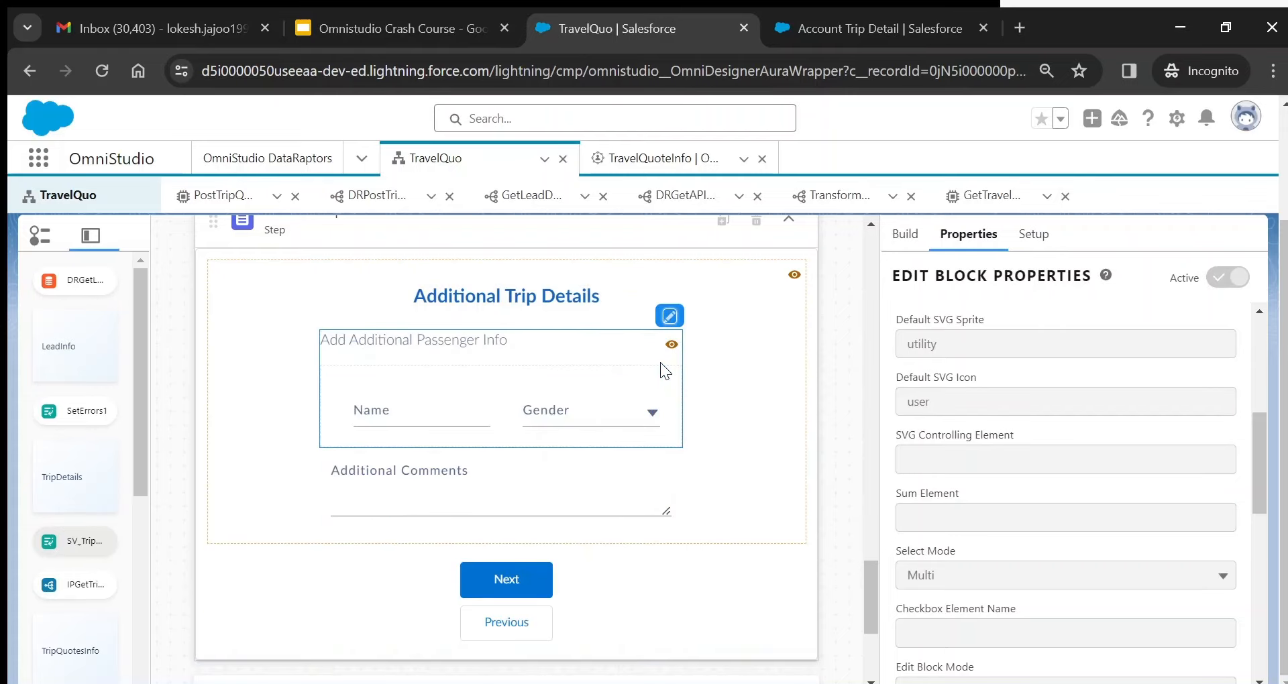
click(493, 389)
click(594, 410)
click(457, 409)
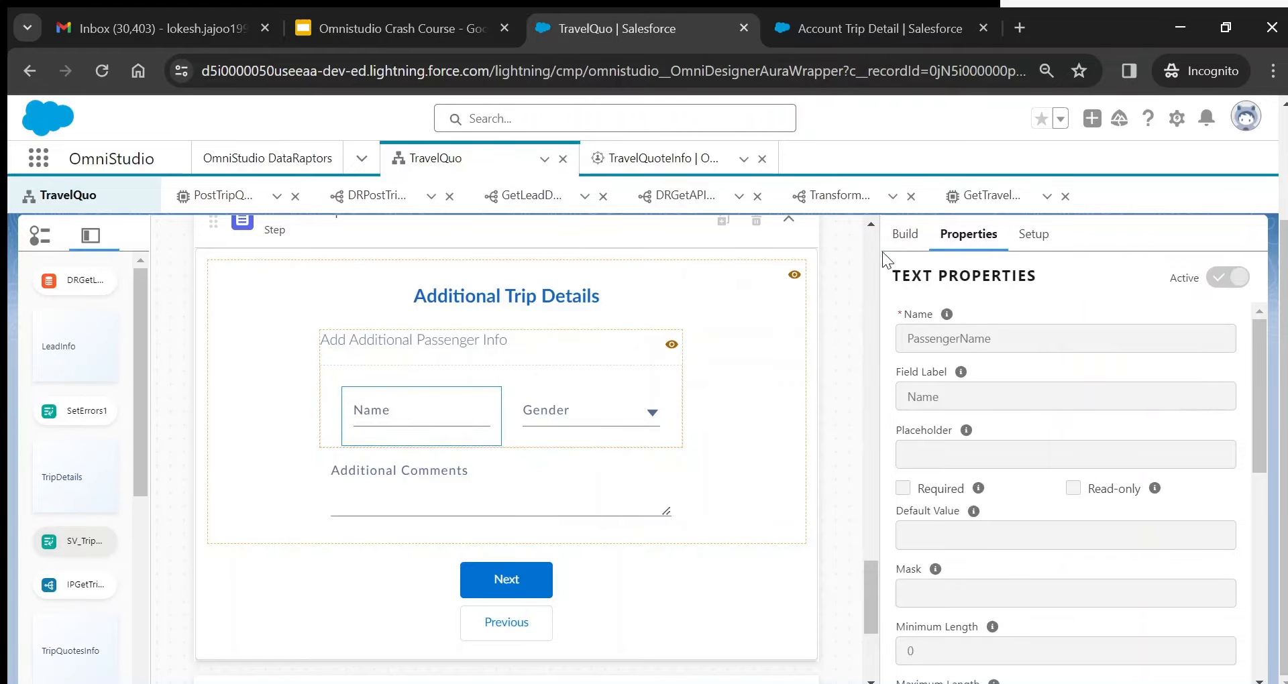
click(610, 396)
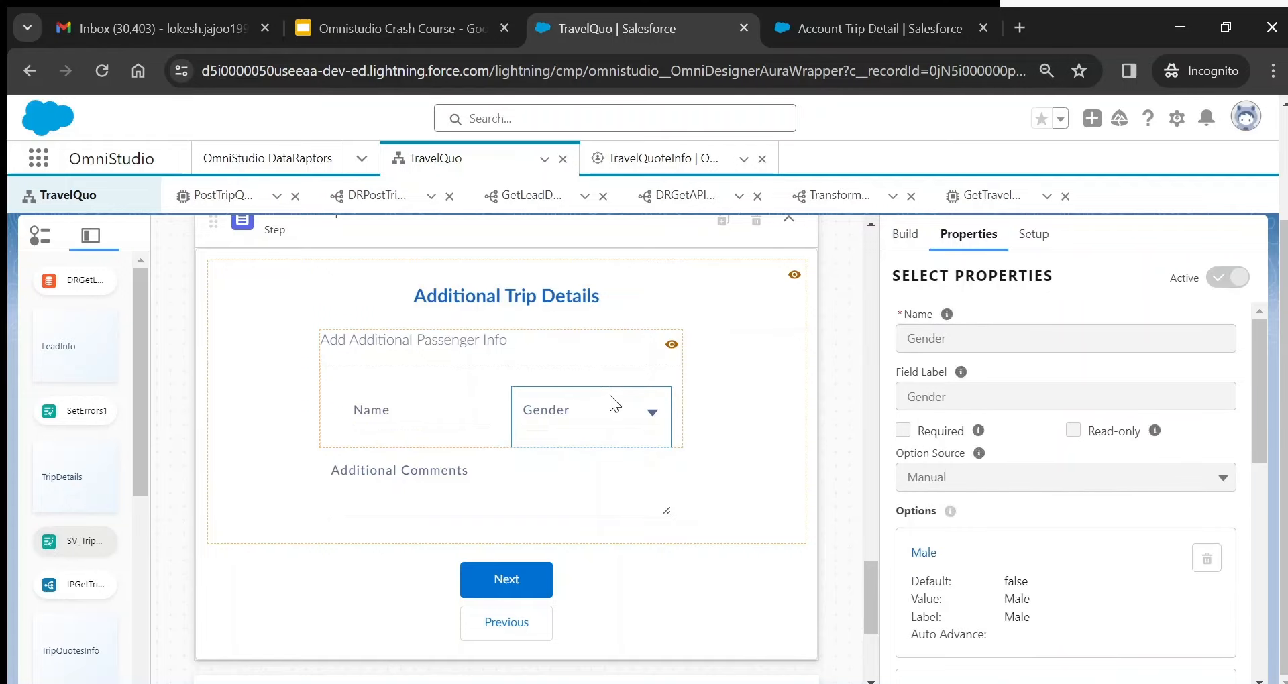
click(499, 401)
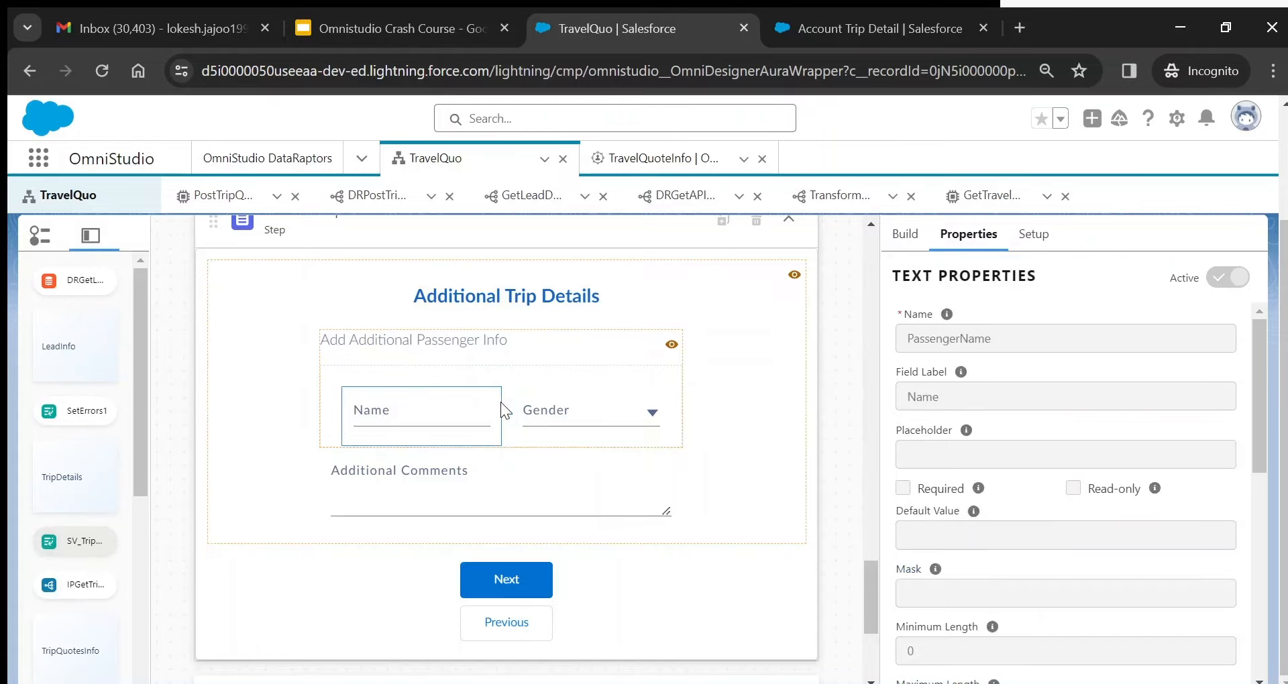
- Search the palette for 'text', then review PassengerName and the Gender select's manual Male option
click(907, 238)
double_click(942, 277)
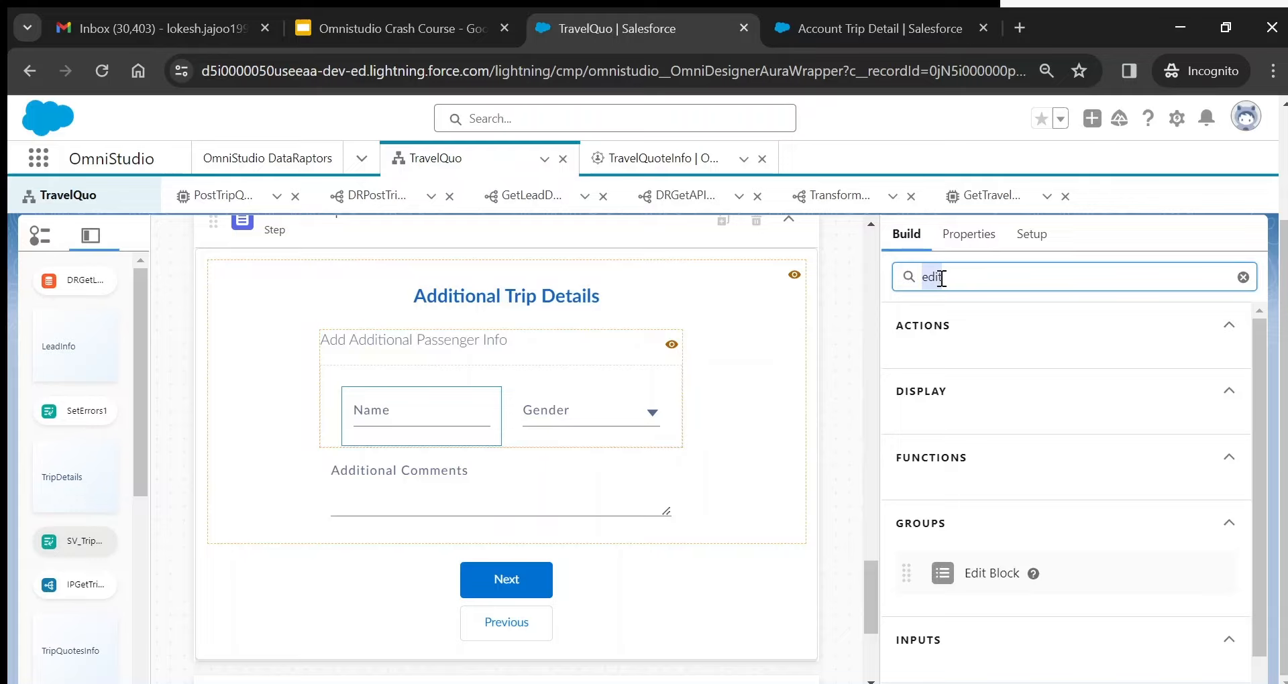
text(text)
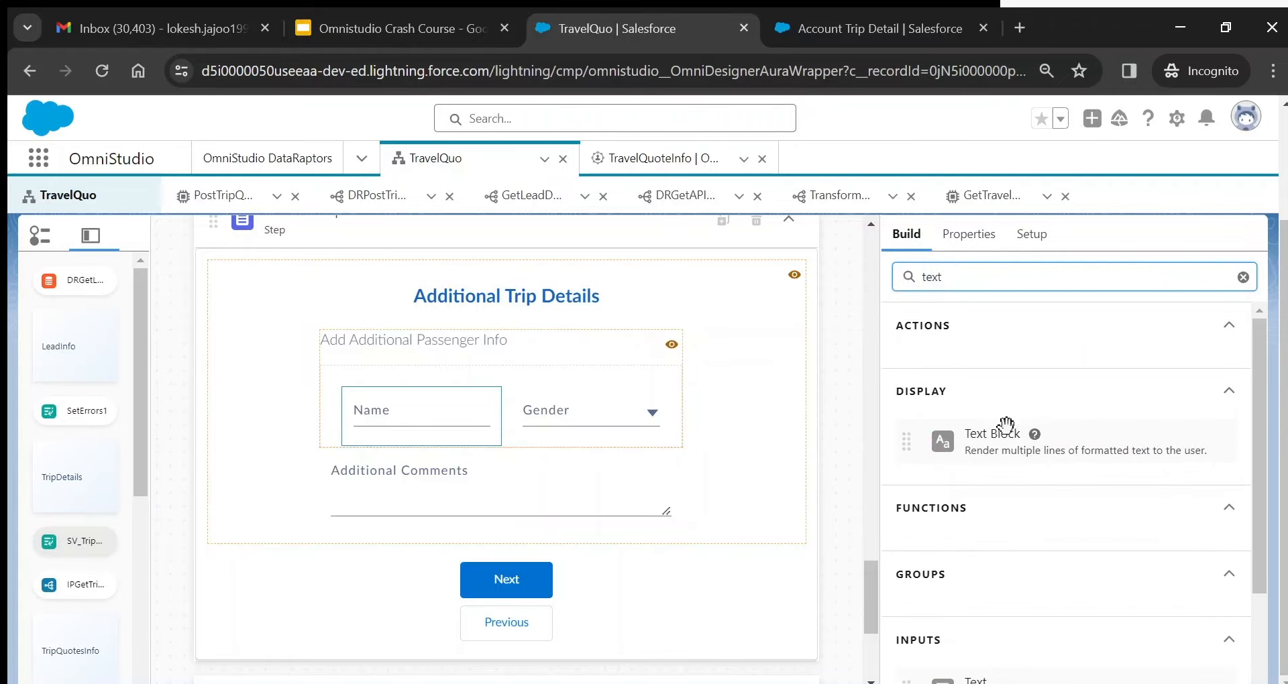
drag(983, 680, 492, 410)
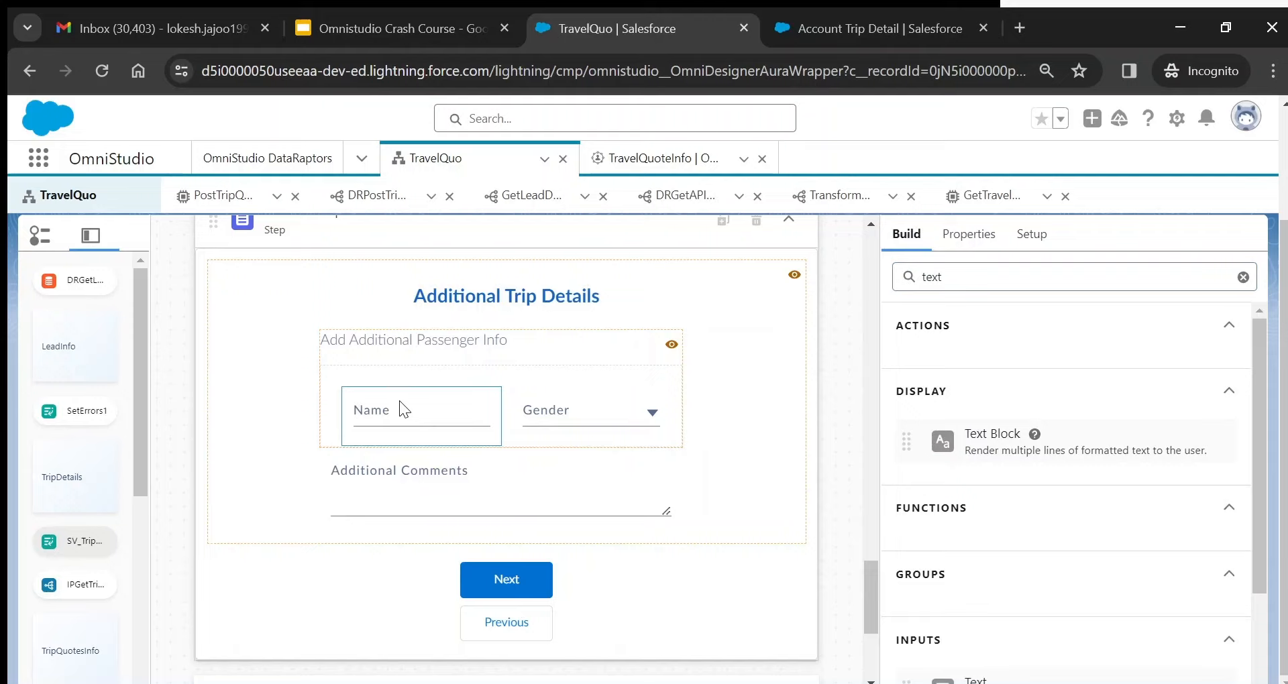
click(965, 243)
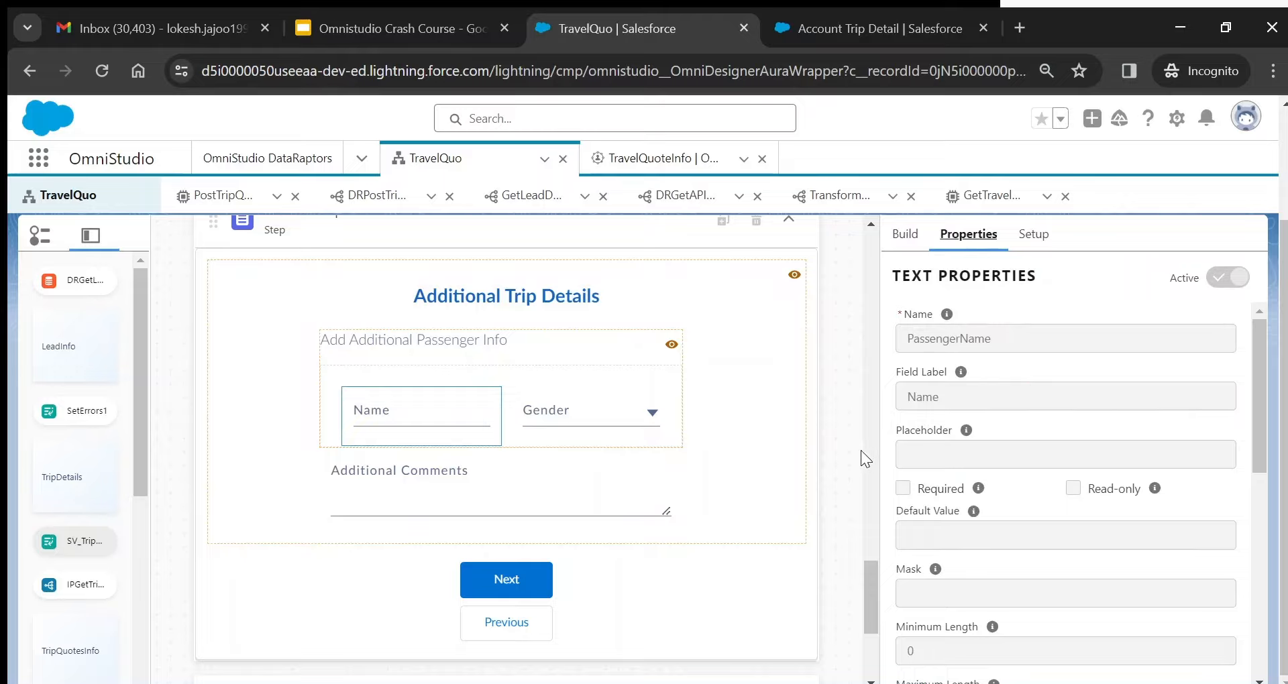
click(591, 389)
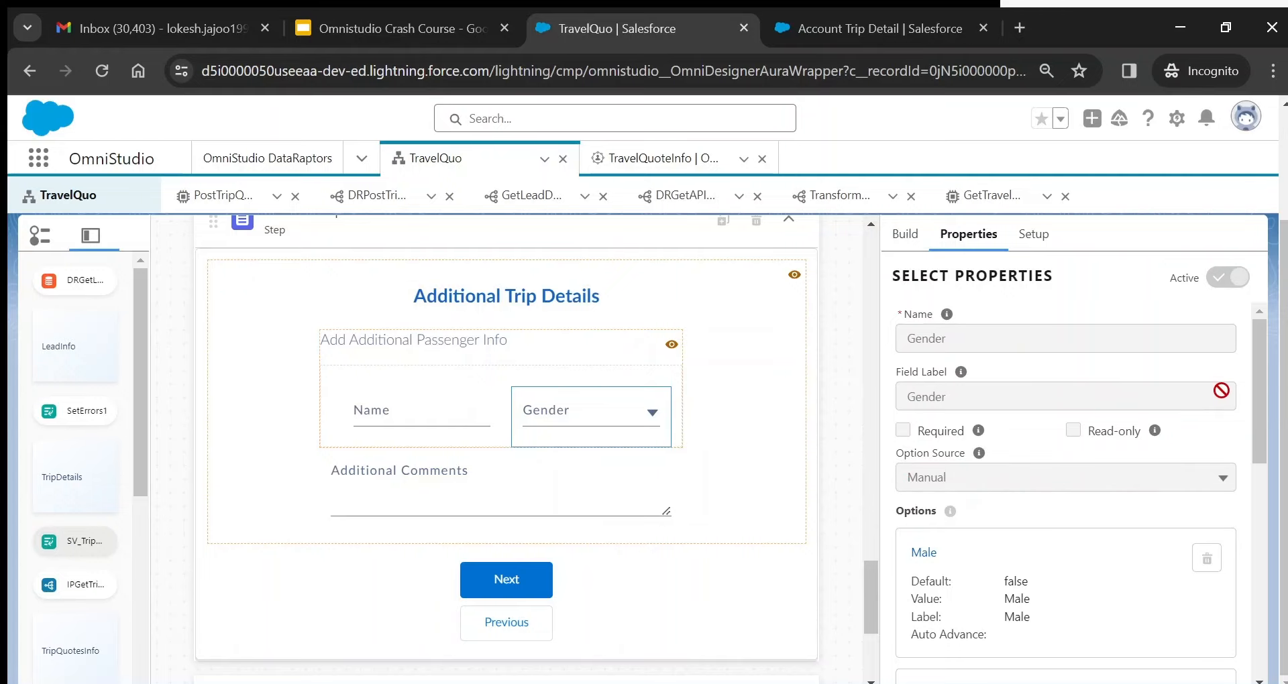
drag(1253, 394, 1258, 450)
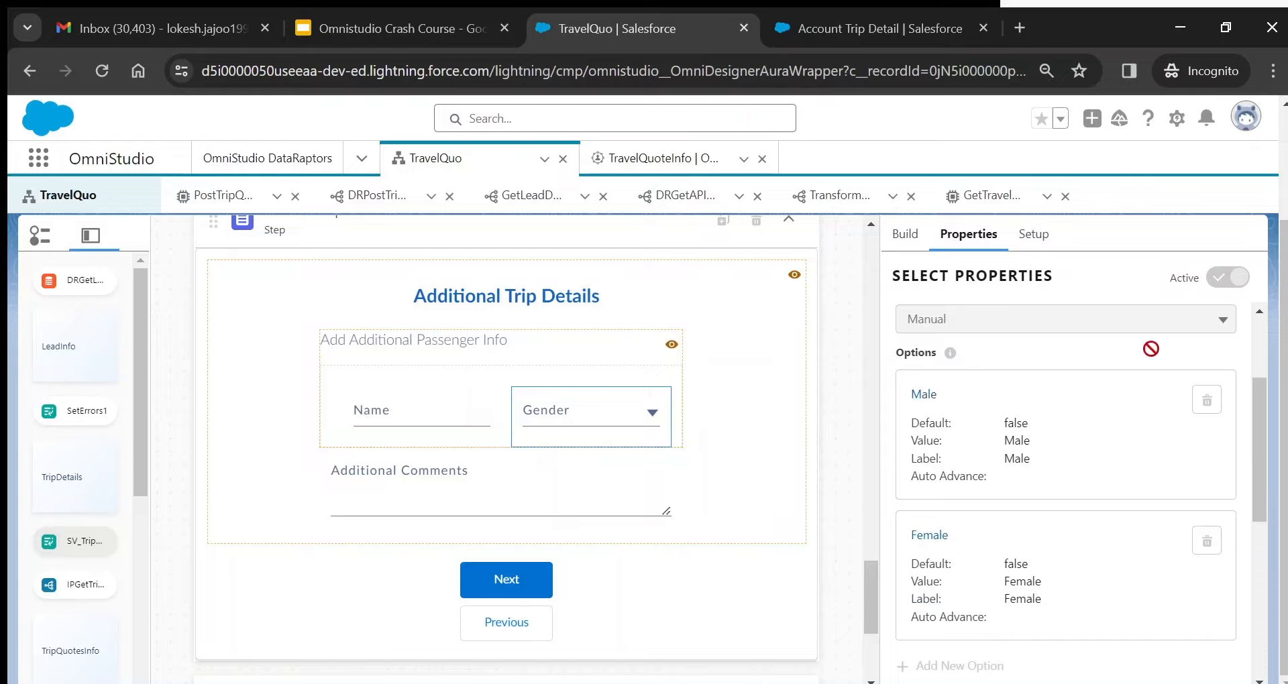
click(924, 395)
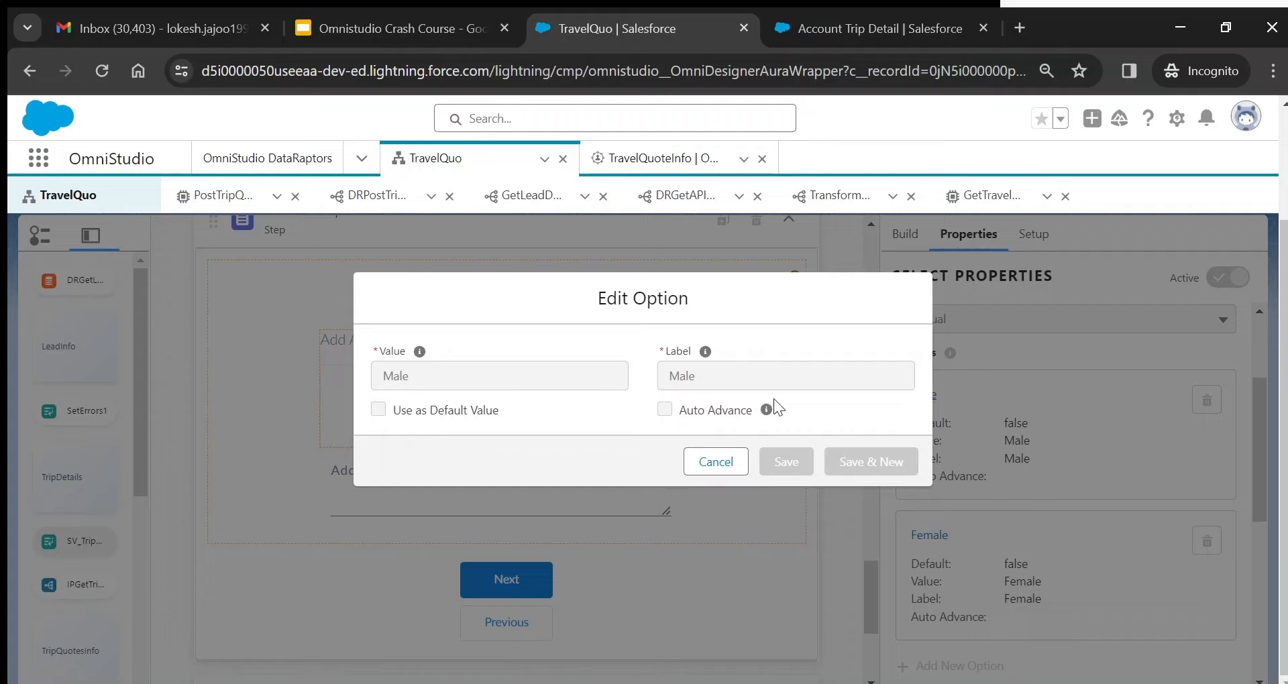
mouse_move(768, 413)
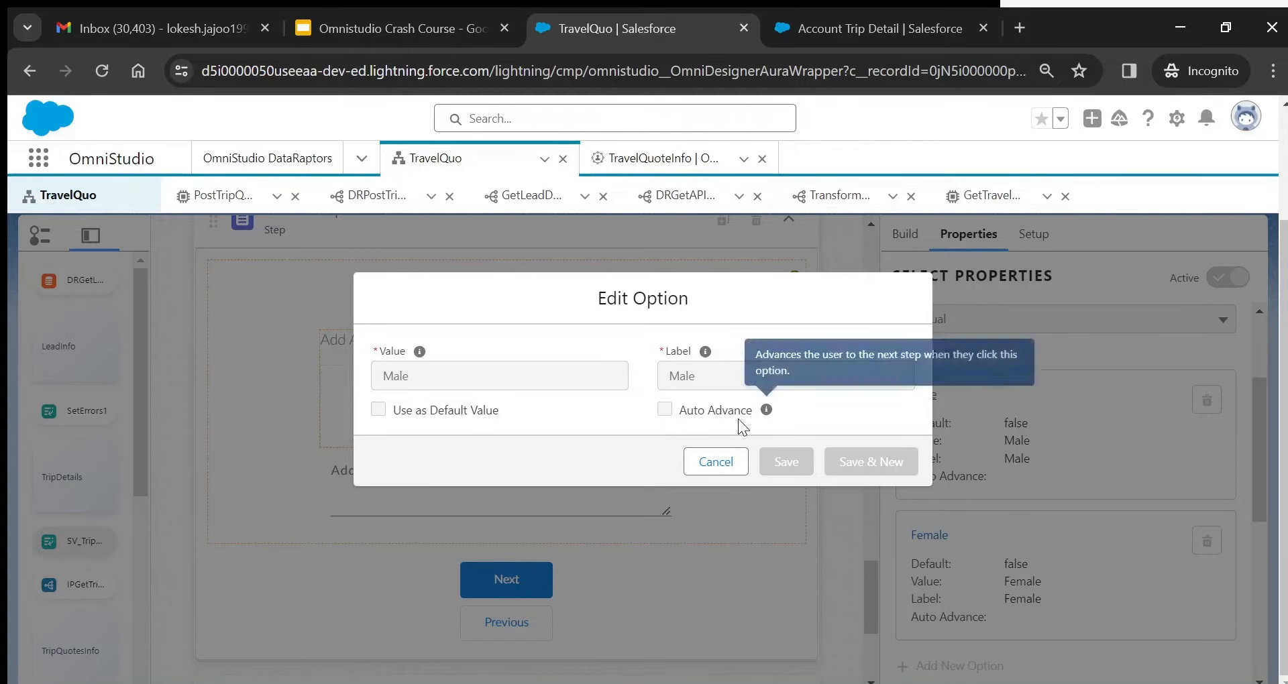
click(716, 462)
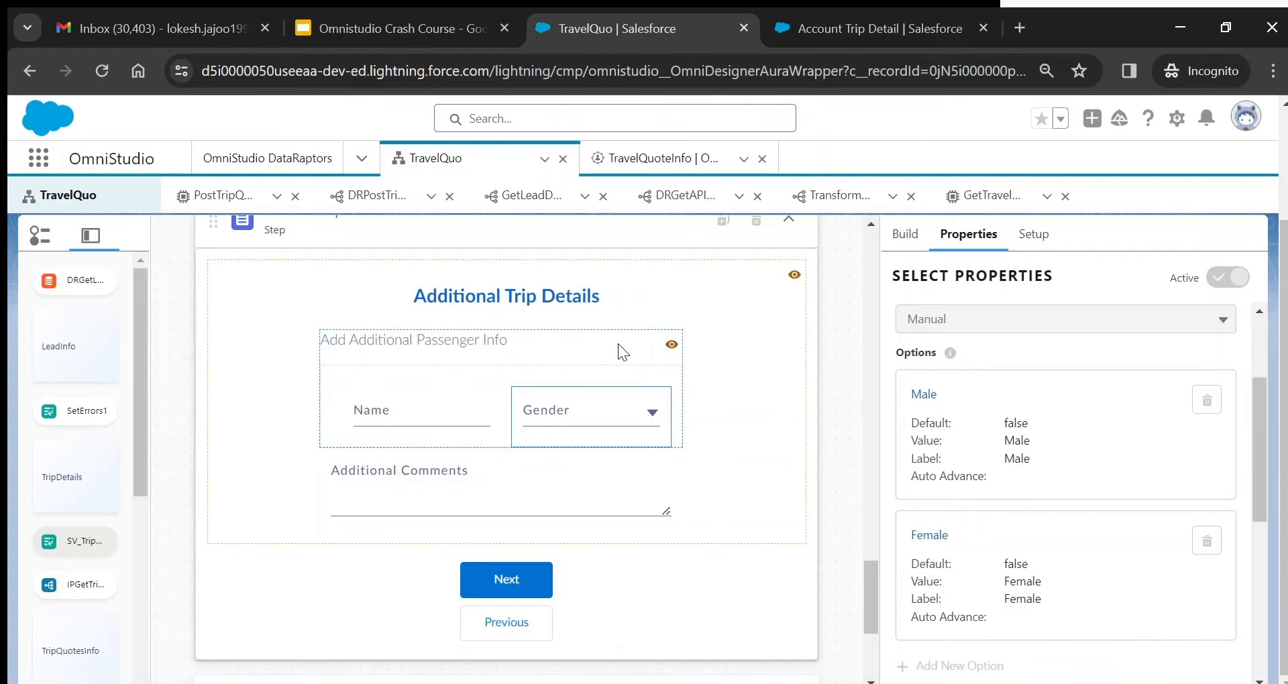
- Inspect the Additional Comments text area and the quote-decision radio group settings
click(546, 475)
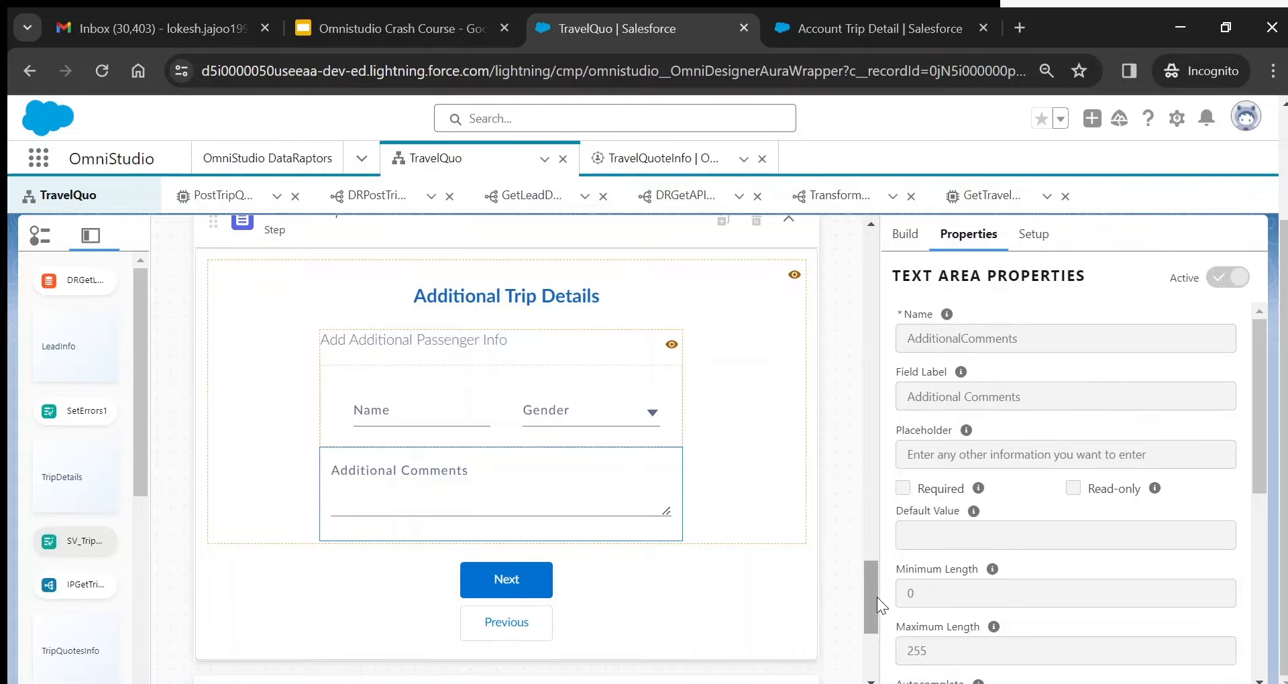
drag(876, 598, 873, 500)
click(347, 468)
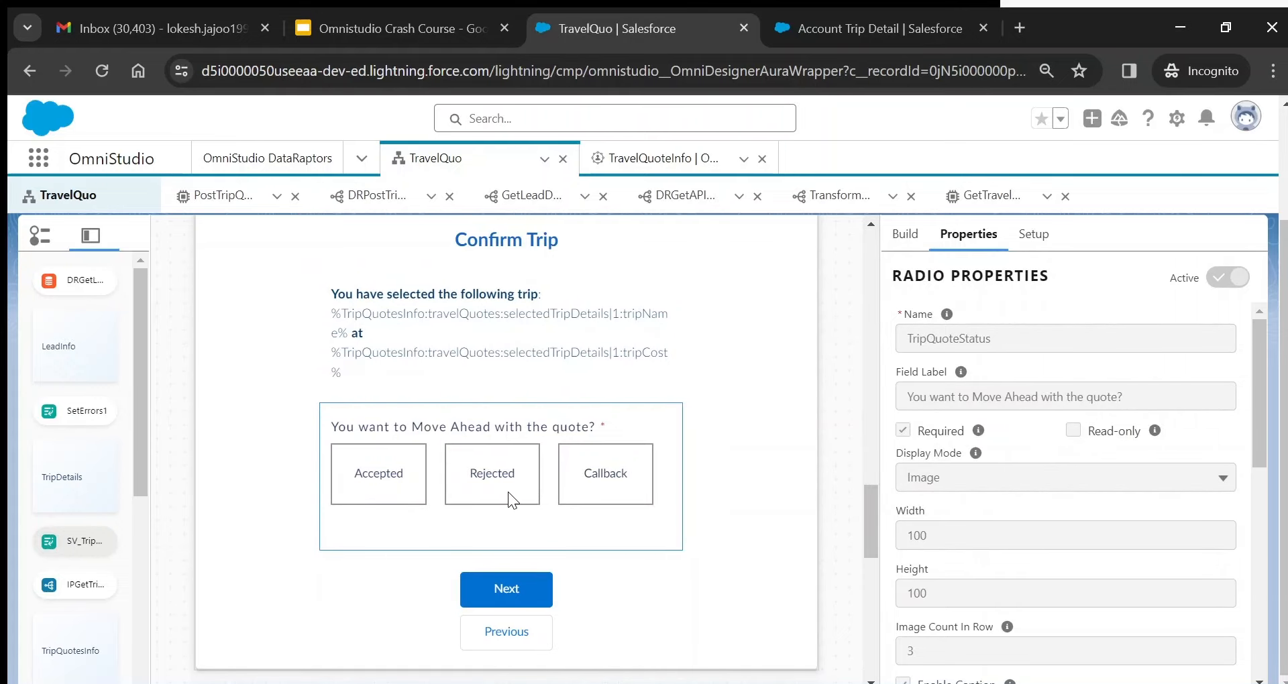
- Expand RejectHold to view its apology text, then recheck the TripQuoteStatus radio's Image mode settings
drag(871, 505, 879, 629)
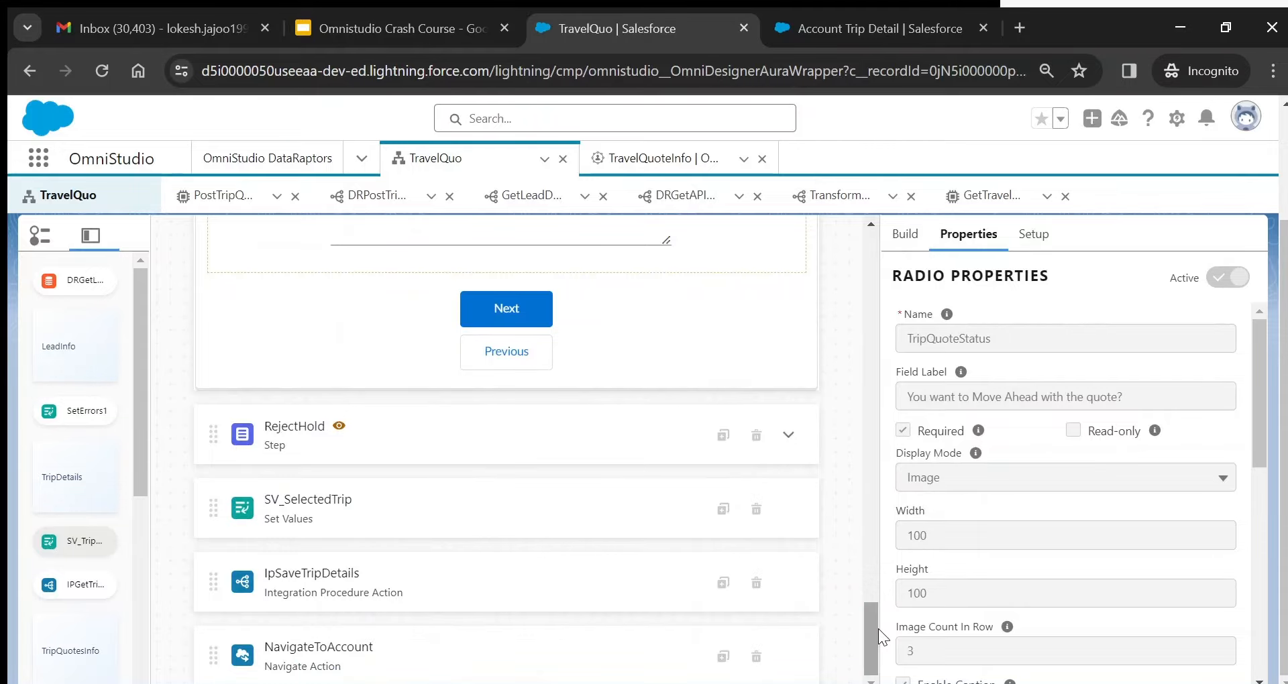
click(788, 436)
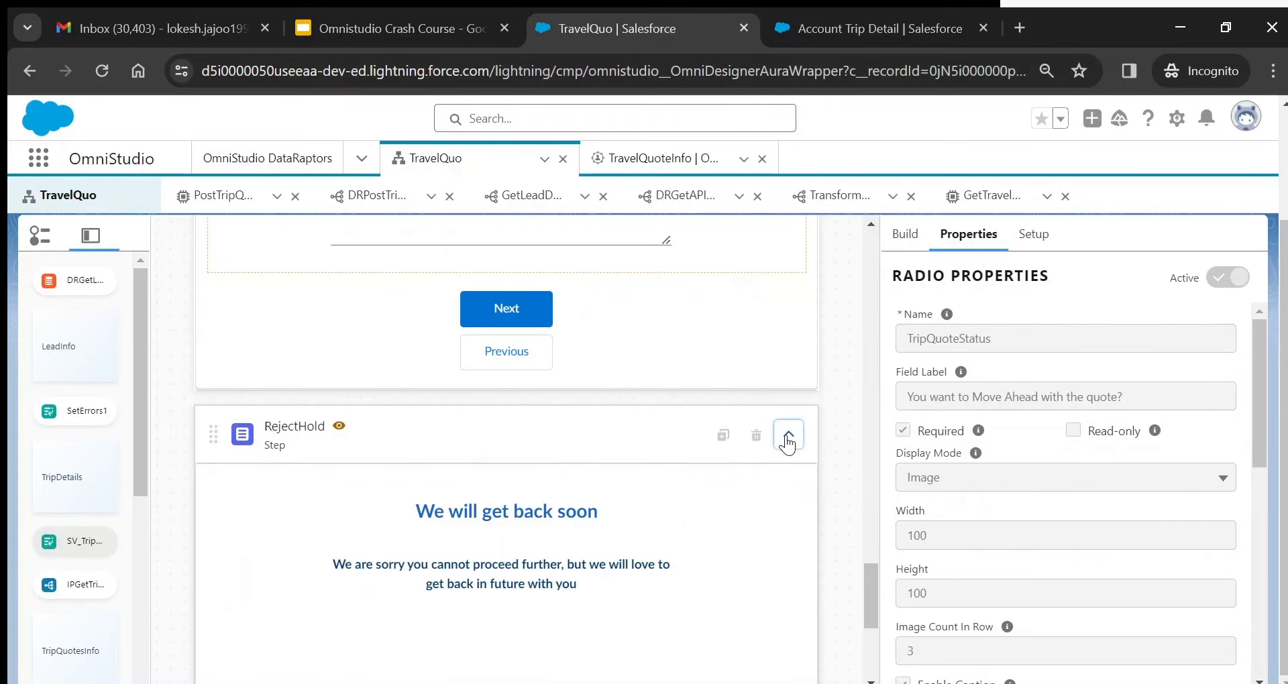
click(467, 573)
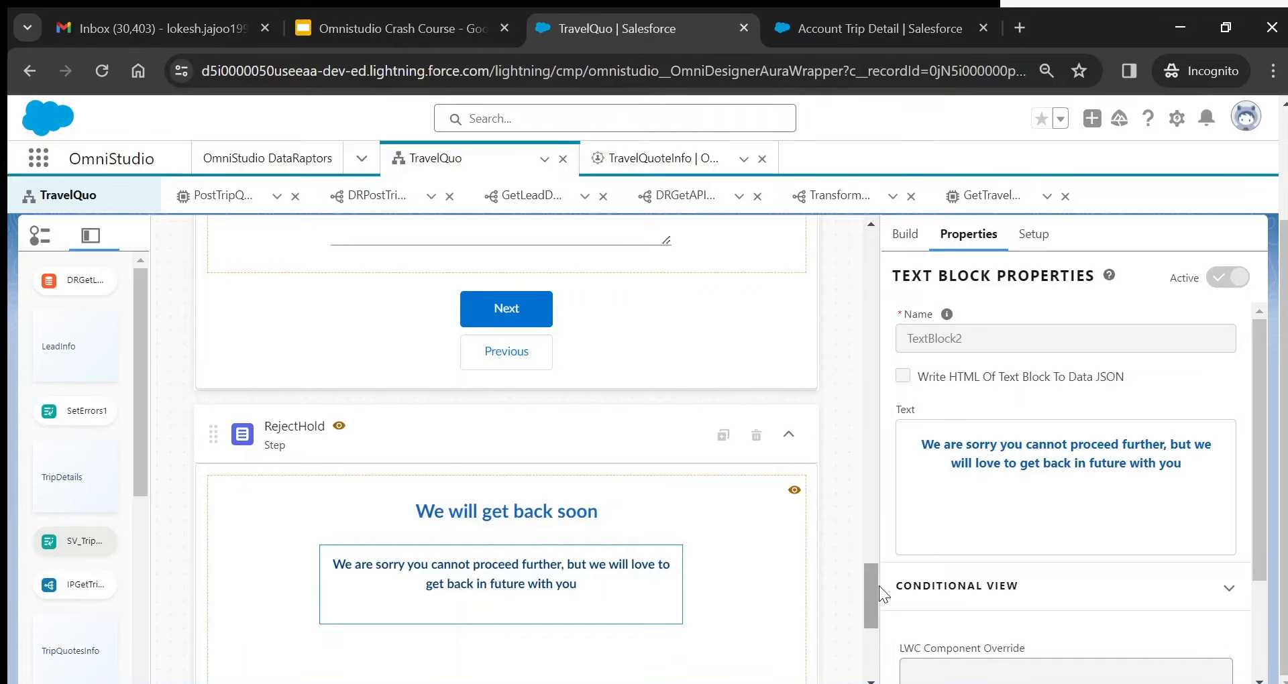
drag(876, 586, 868, 497)
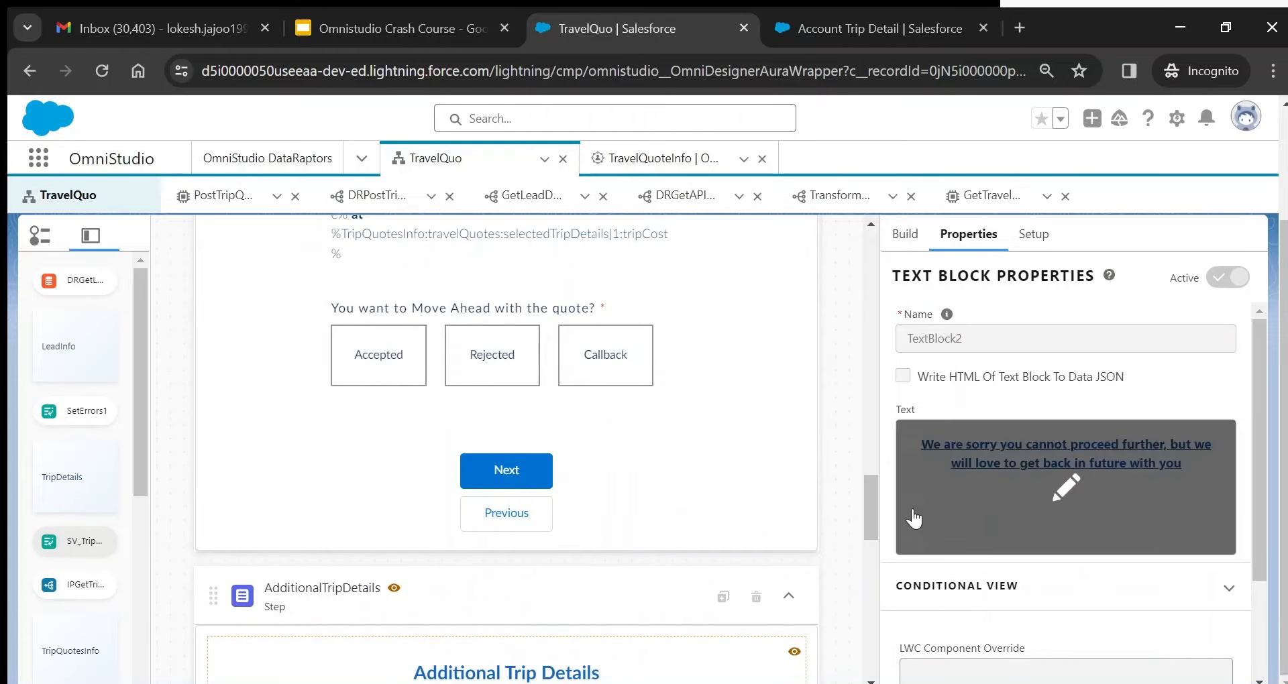
drag(871, 488, 870, 496)
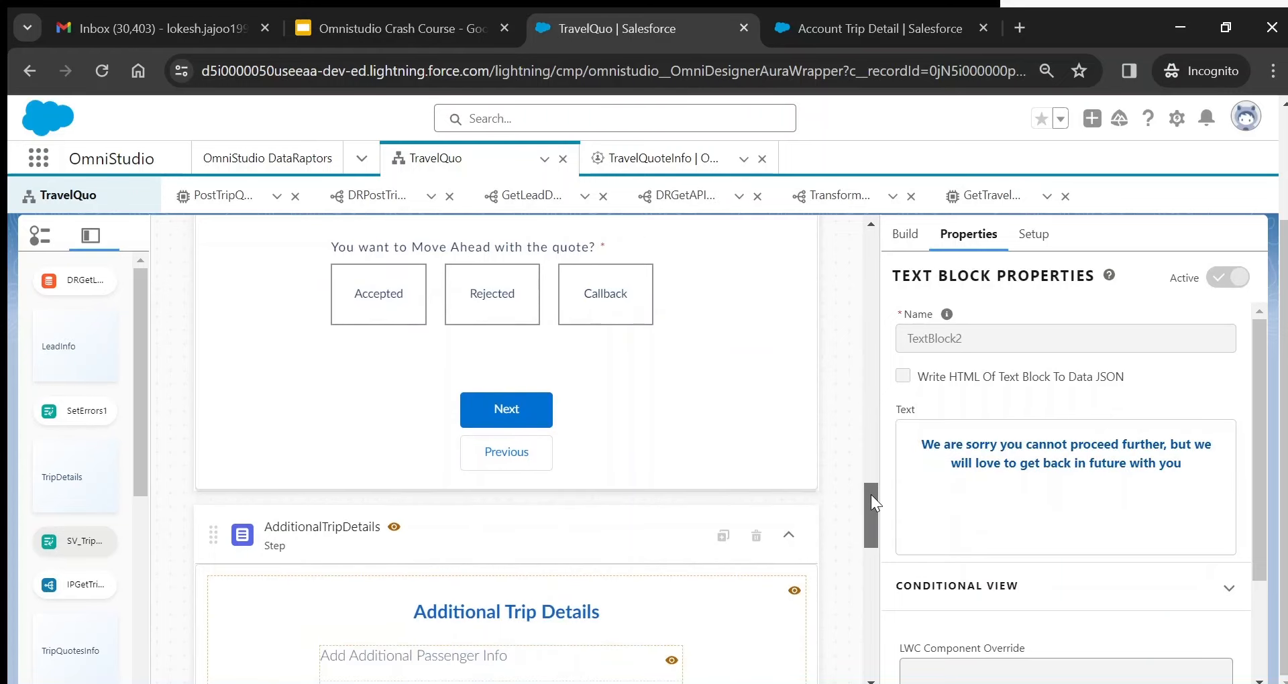
click(361, 301)
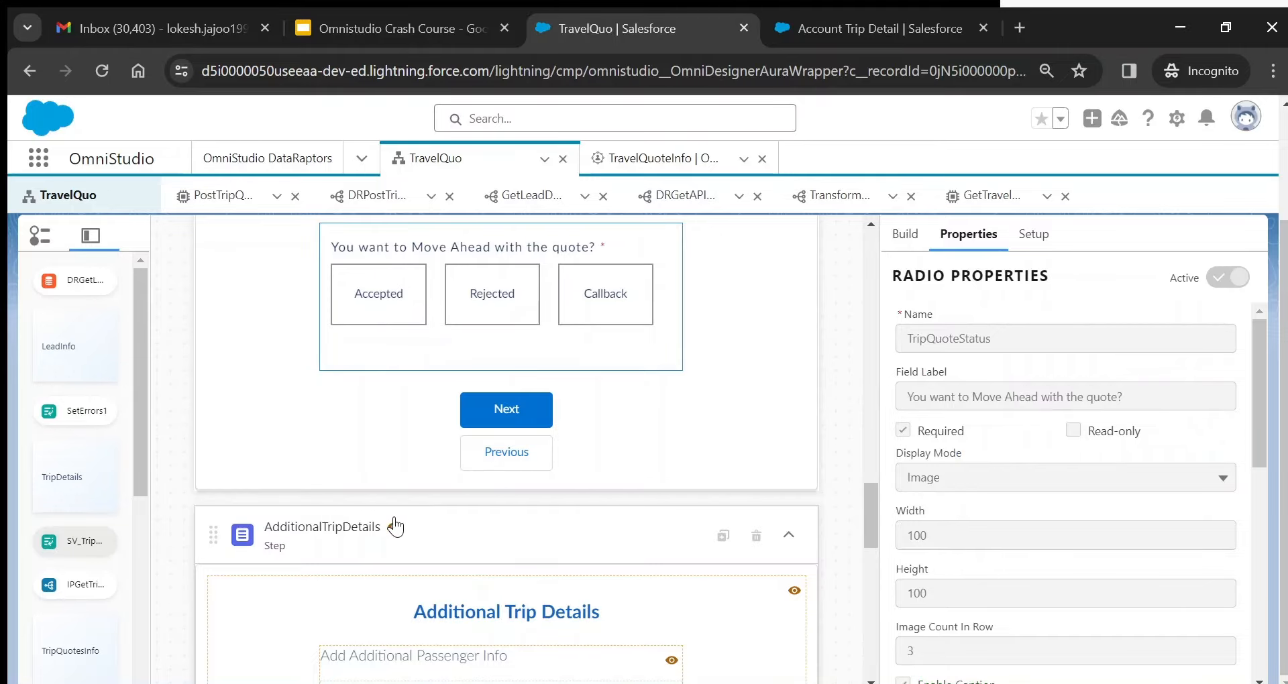
- Reveal AdditionalTripDetails' conditional view rule, TripQuoteStatus = Accepted
mouse_move(395, 536)
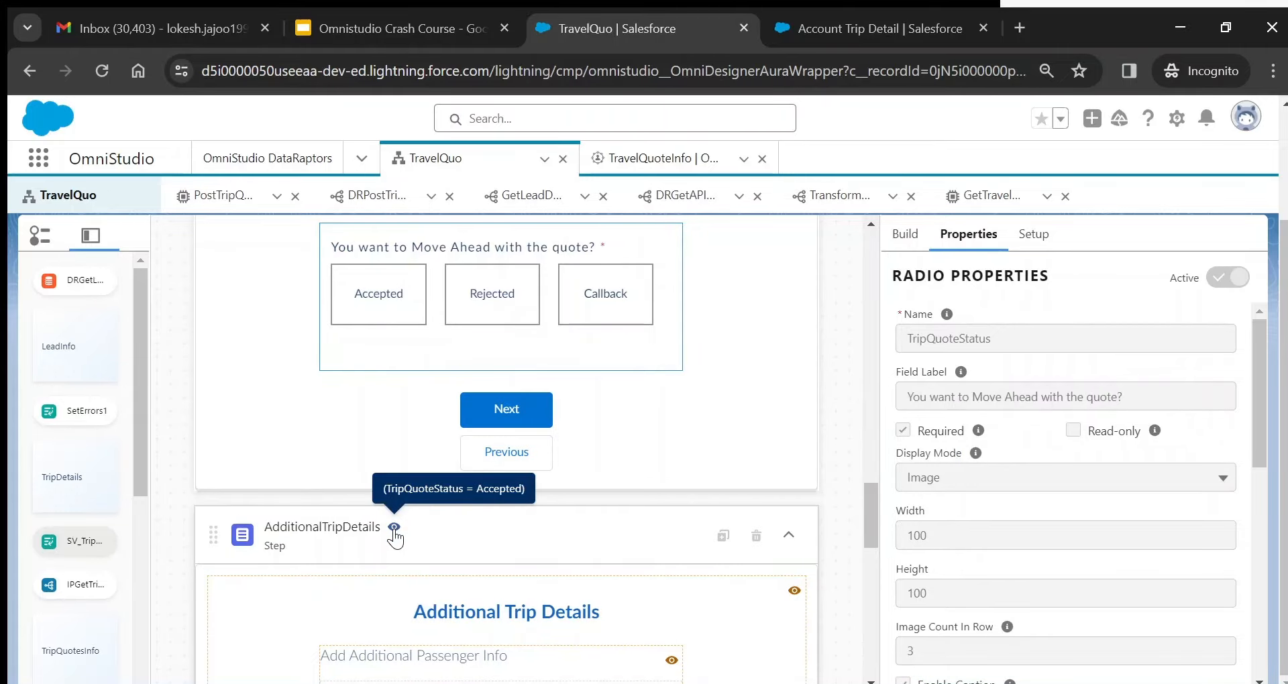
click(563, 544)
drag(879, 497, 879, 460)
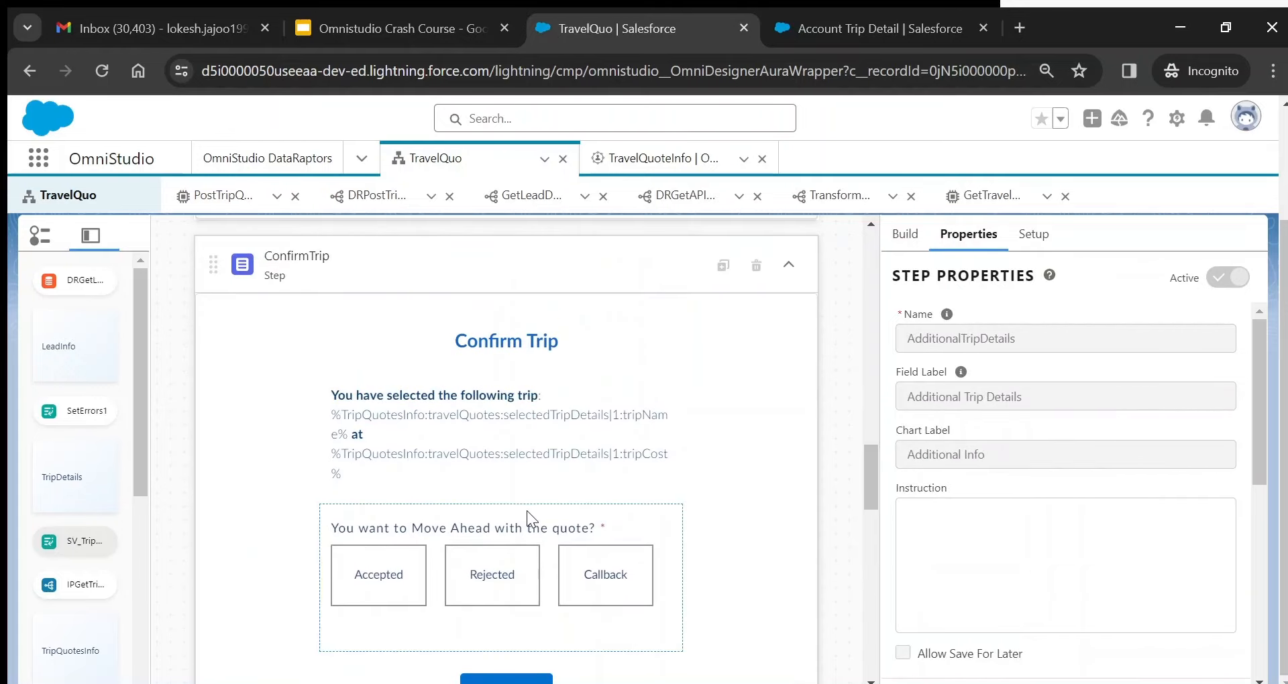
click(509, 512)
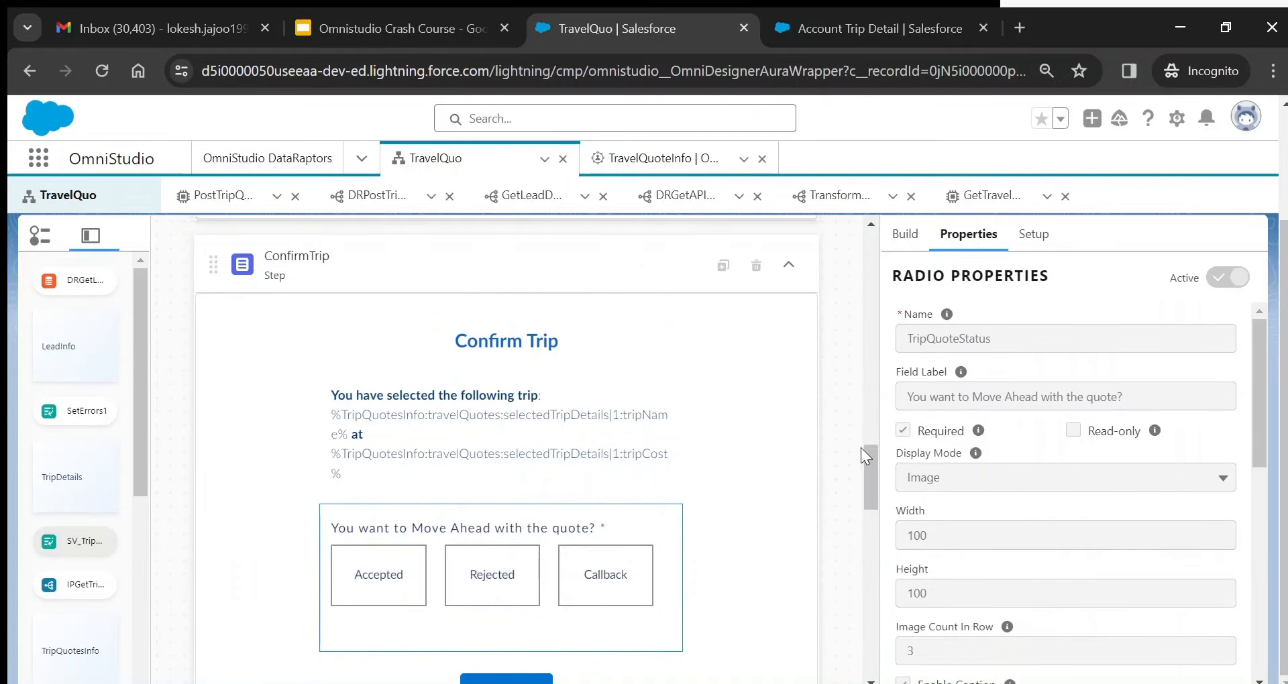
drag(870, 466, 876, 528)
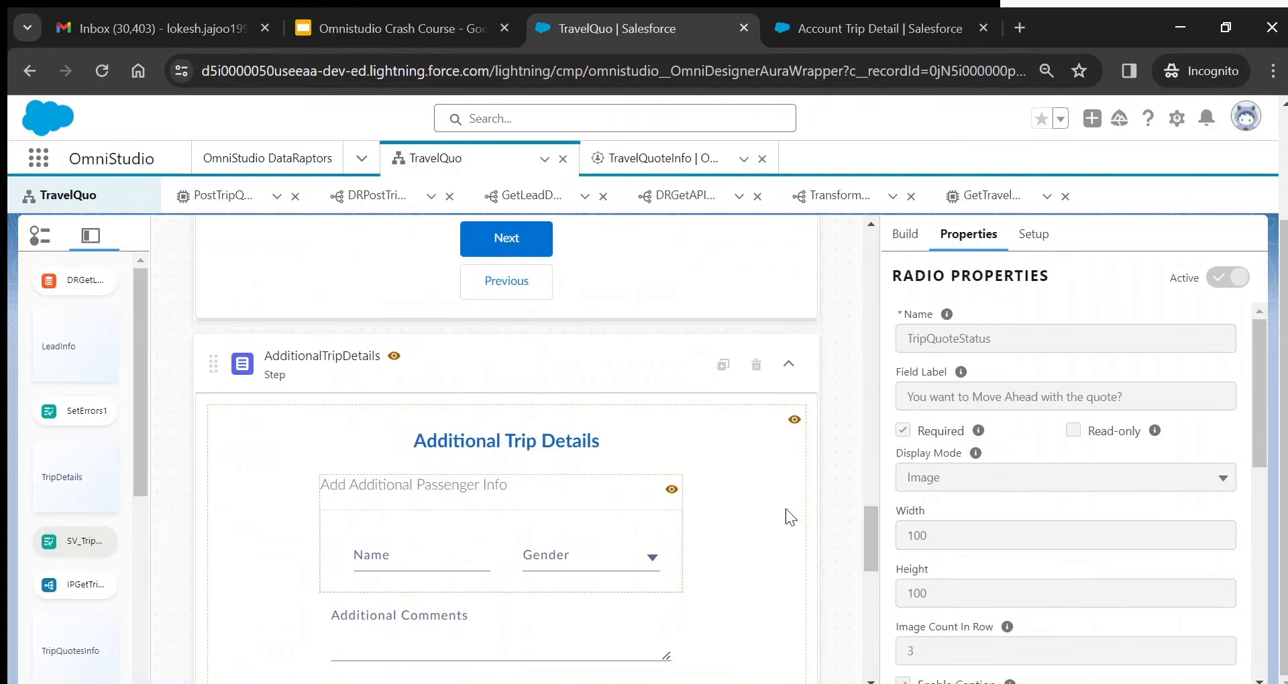
click(476, 360)
mouse_move(400, 365)
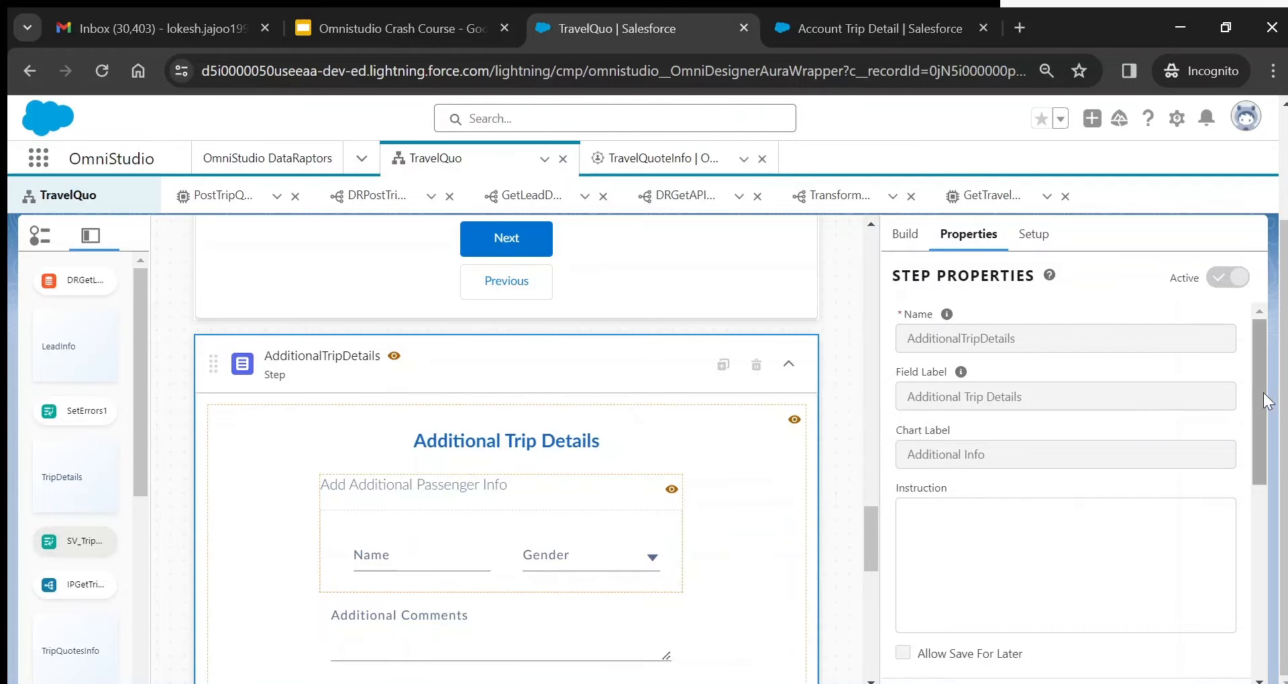
drag(1253, 390, 1278, 583)
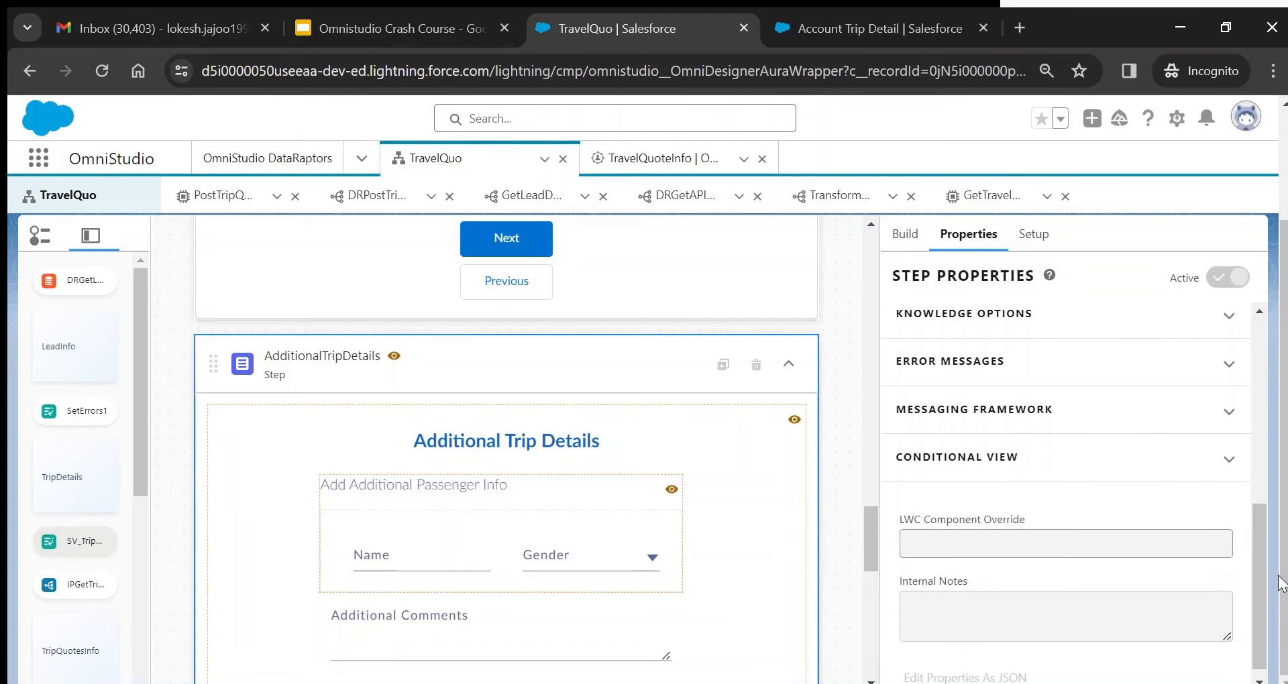
click(1039, 462)
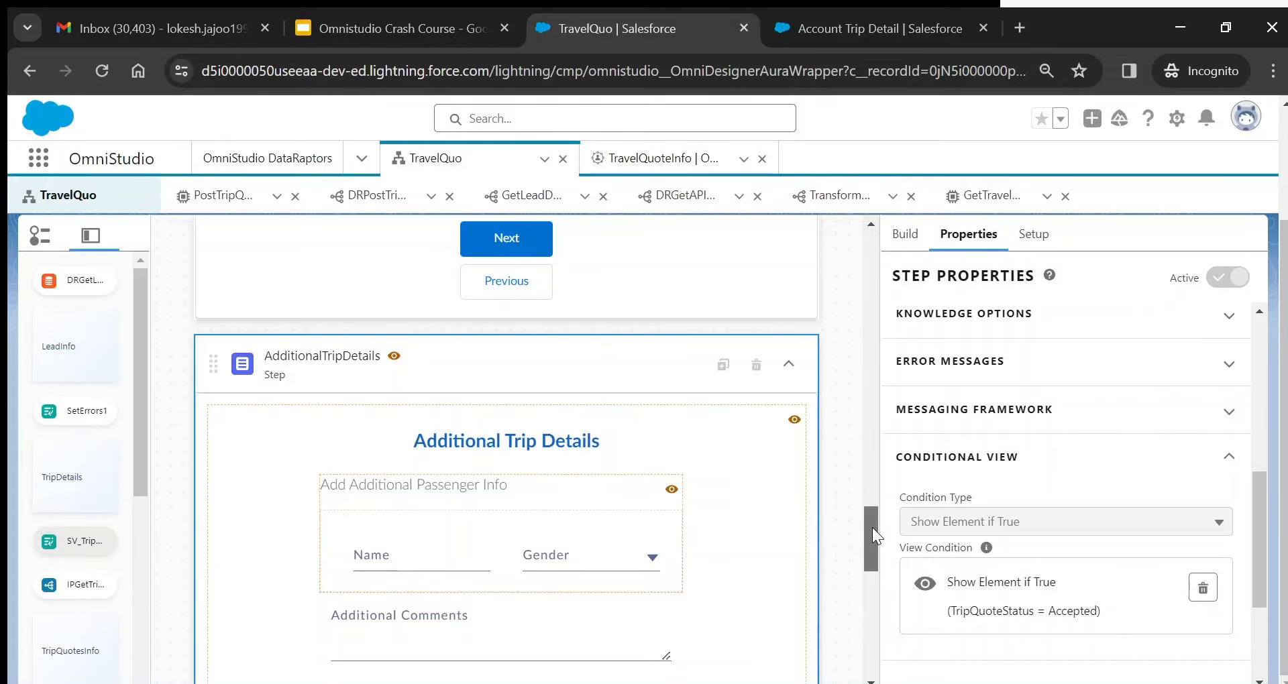
- Open the RejectHold step's properties: label 'We will get back soon', chart label 'Get Back'
drag(872, 527, 880, 578)
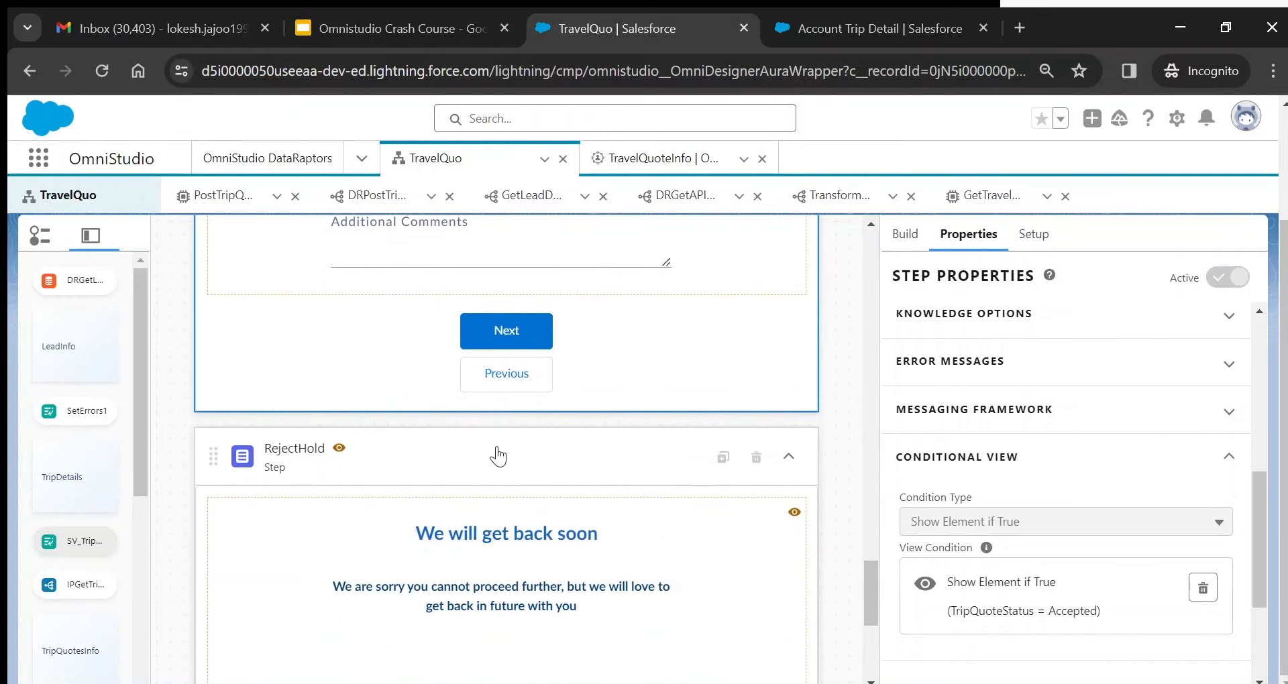
click(394, 471)
mouse_move(339, 453)
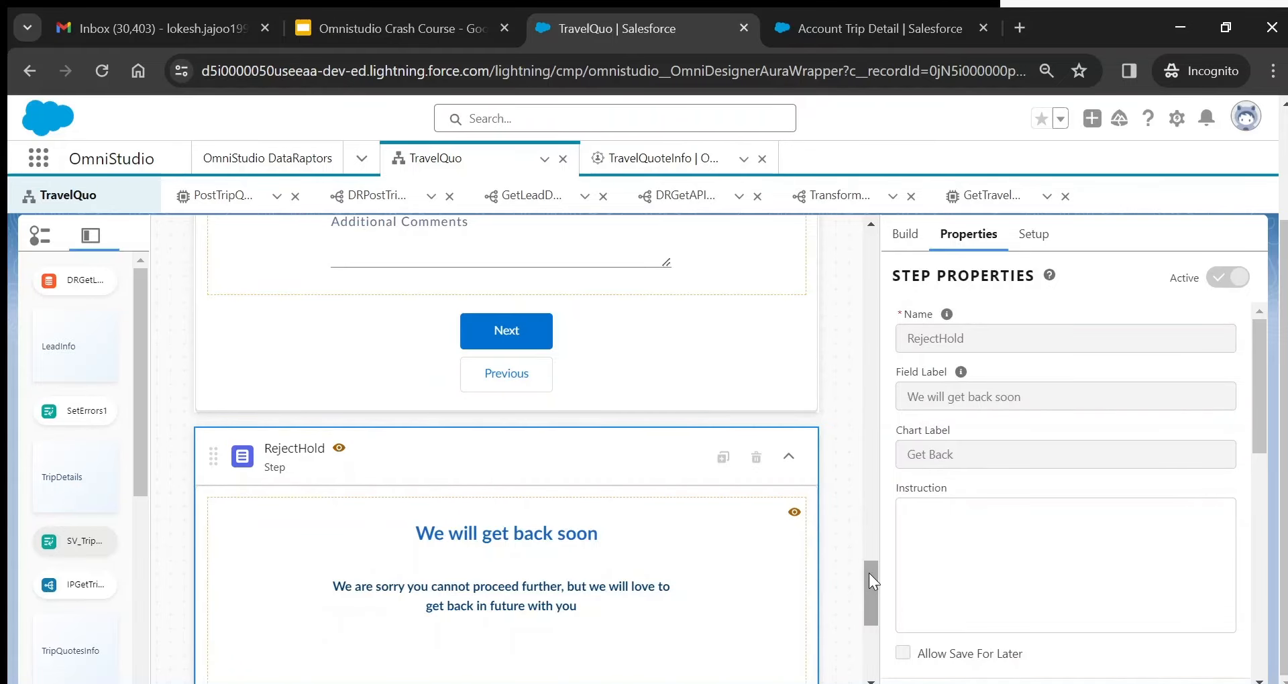
drag(869, 573, 875, 619)
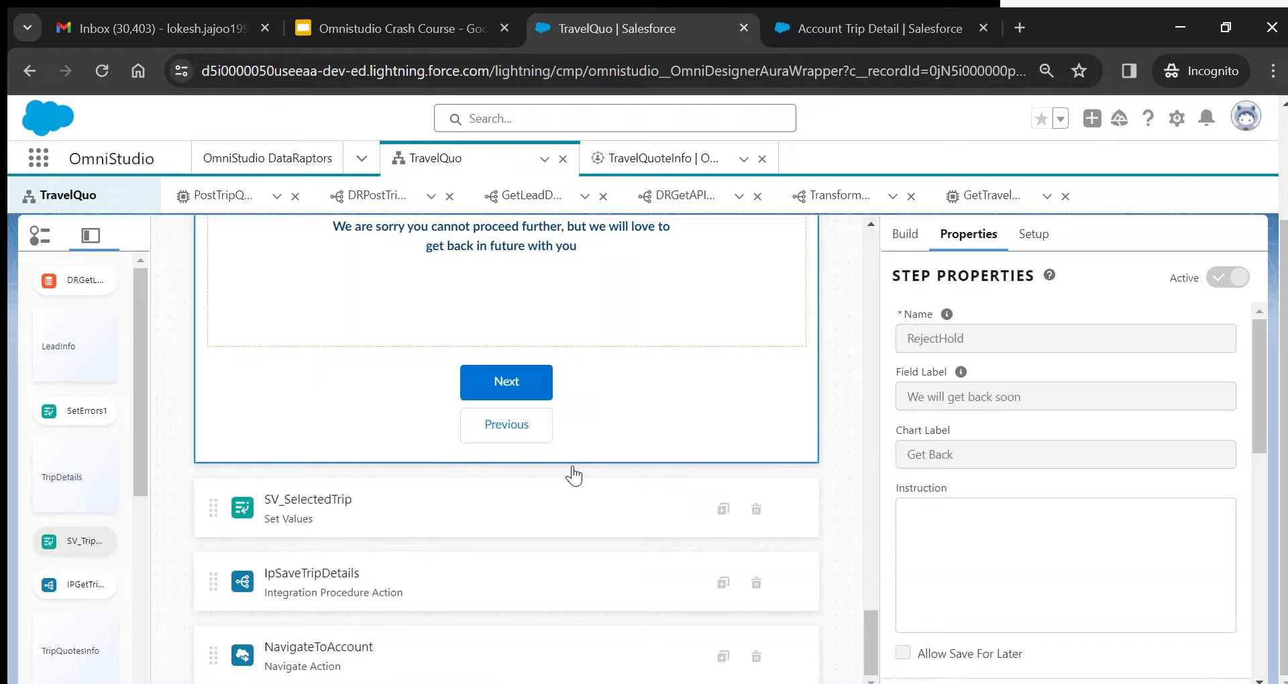
- Open SV_SelectedTrip and deactivate TravelQuo version 1 so it shows Active false
click(574, 500)
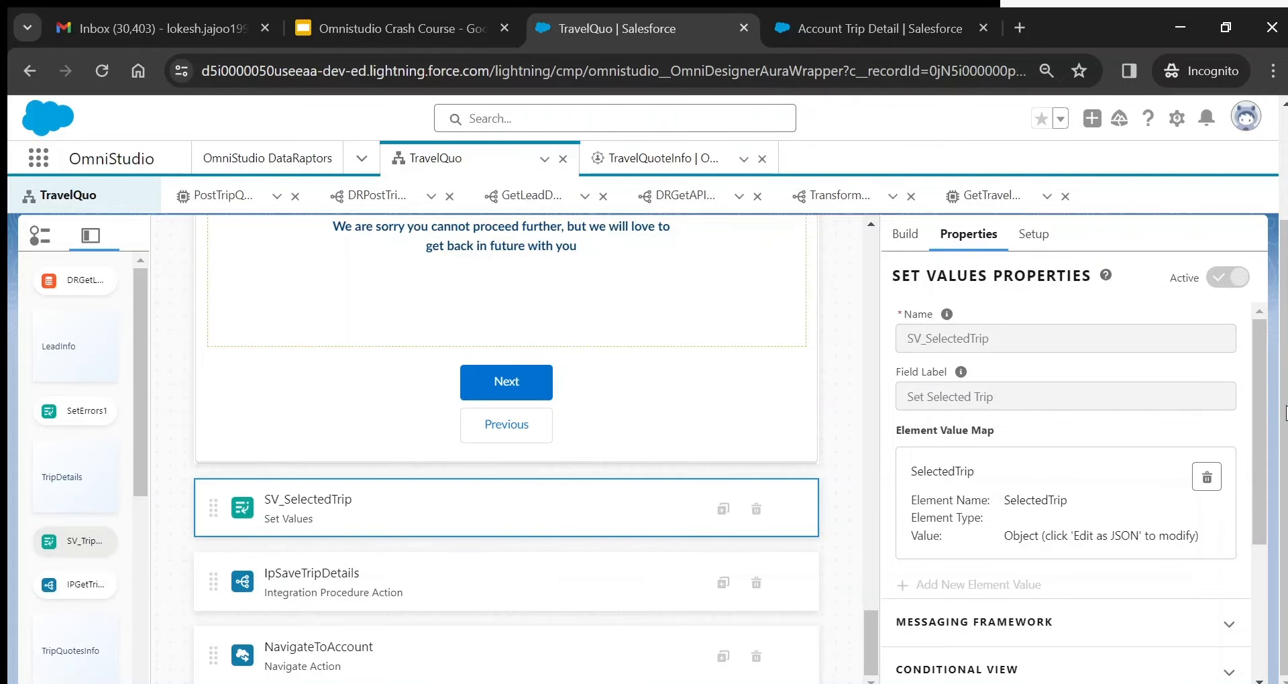
scroll(1286, 412, up, 2)
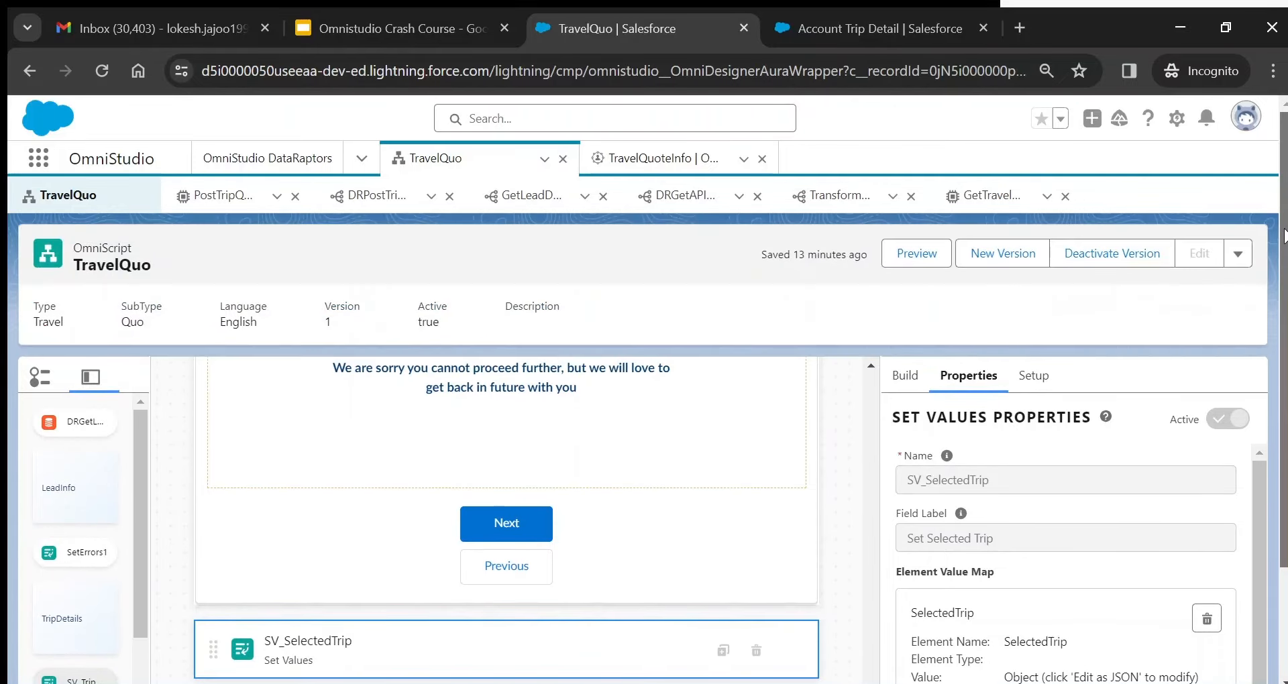
click(1113, 255)
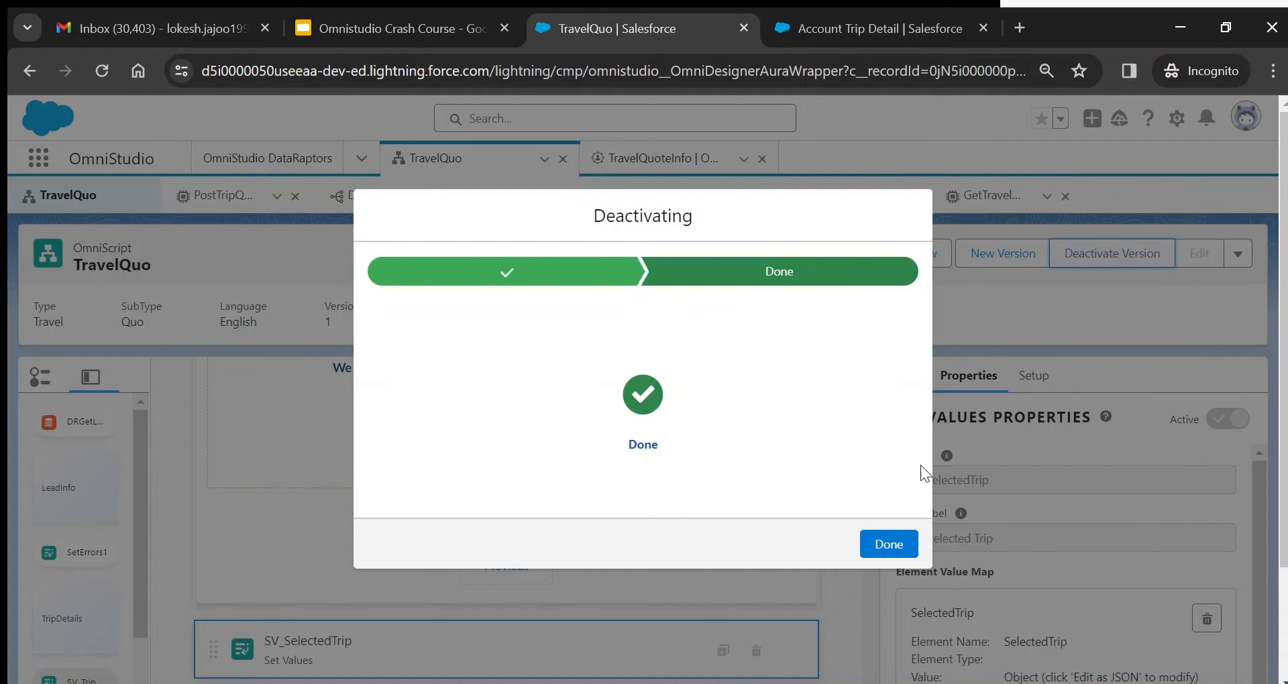
click(879, 547)
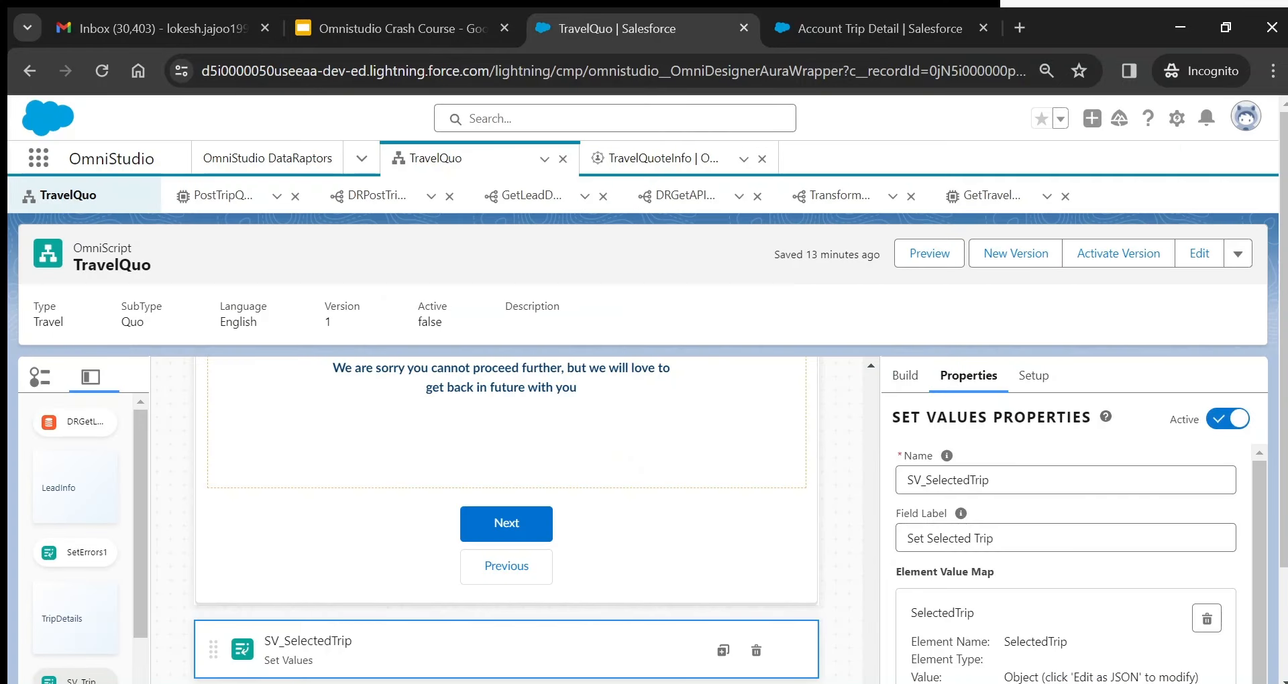
scroll(1259, 534, down, 2)
drag(1261, 519, 1266, 664)
- In the raw JSON, inspect the TripName and TripQuoteBudget keys, undoing an accidental 'V' overwrite
click(985, 675)
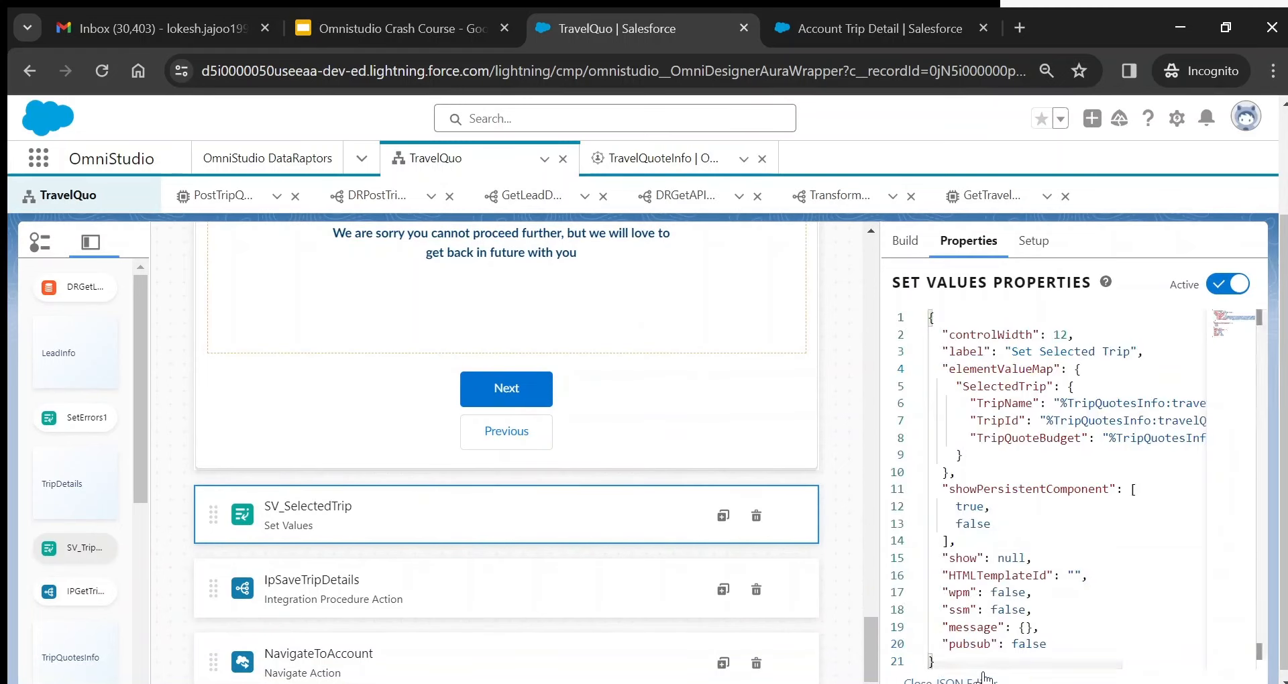
double_click(1021, 401)
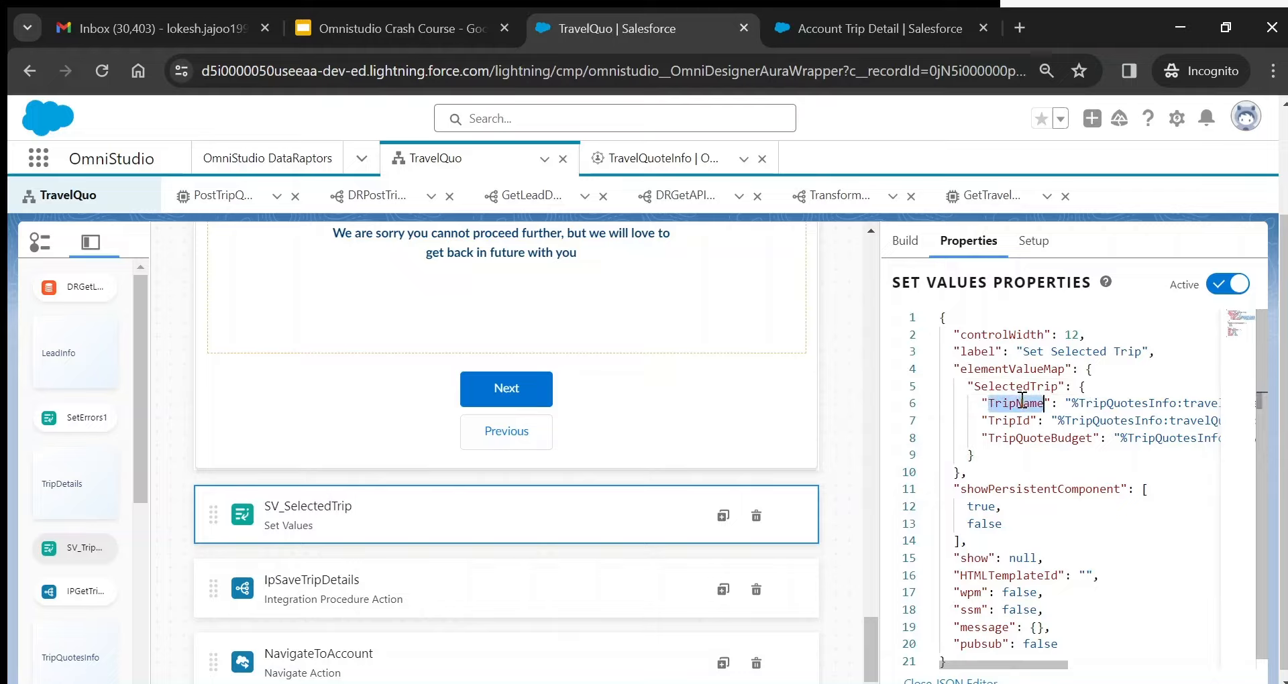
double_click(1031, 439)
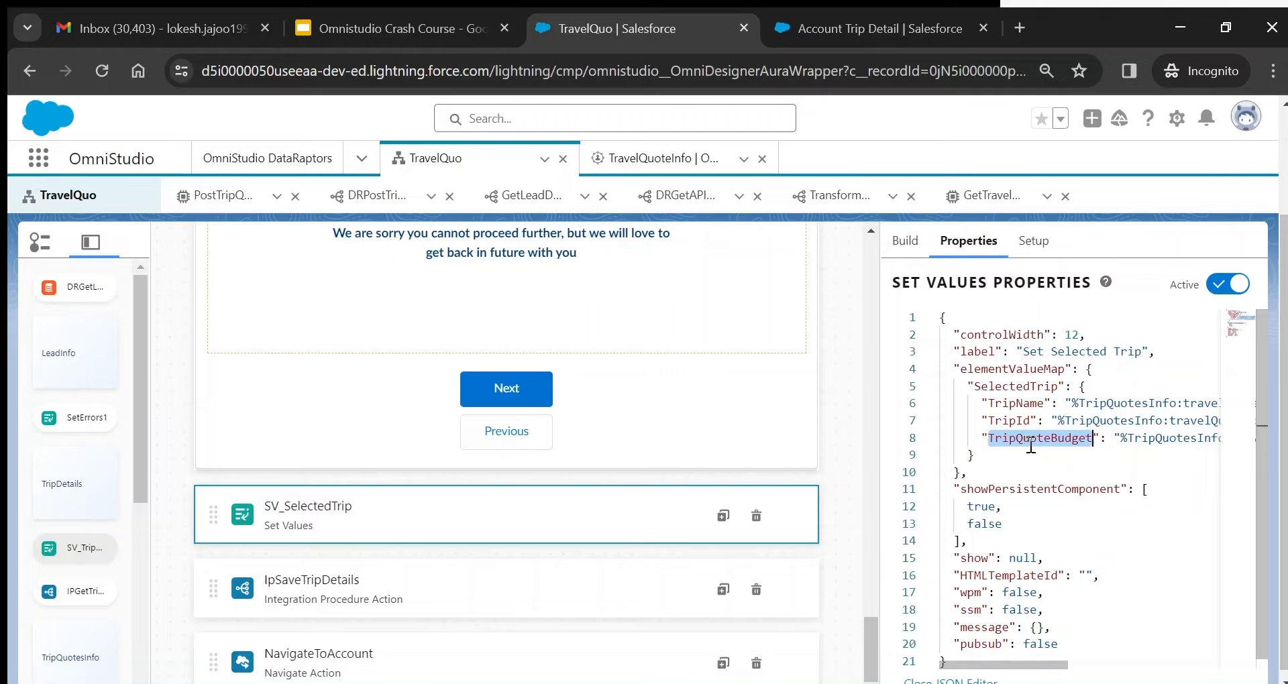
text(V)
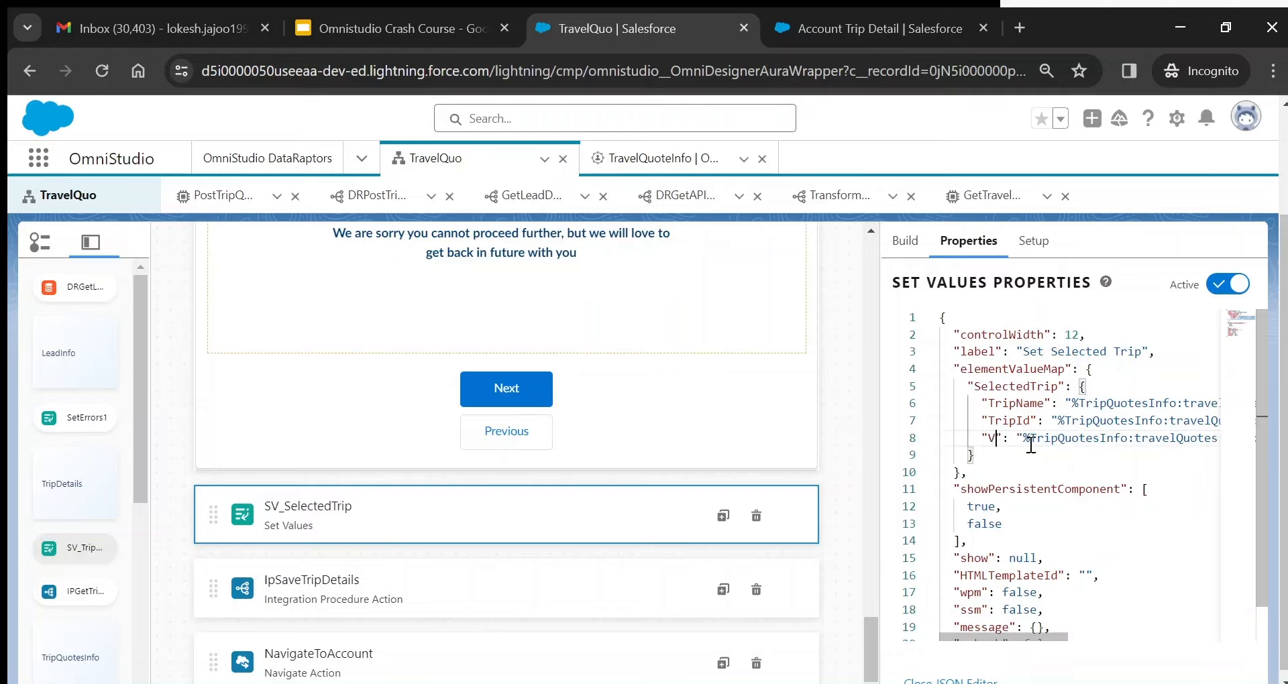
key(ctrl+z)
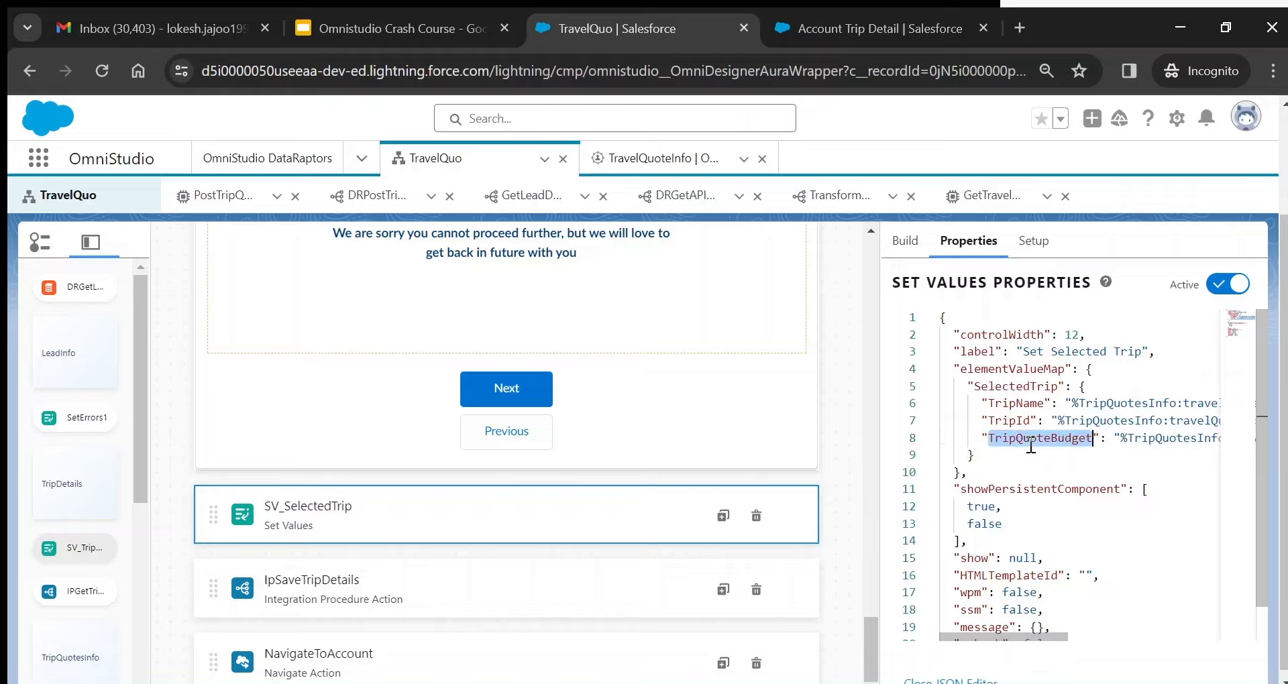
click(1129, 437)
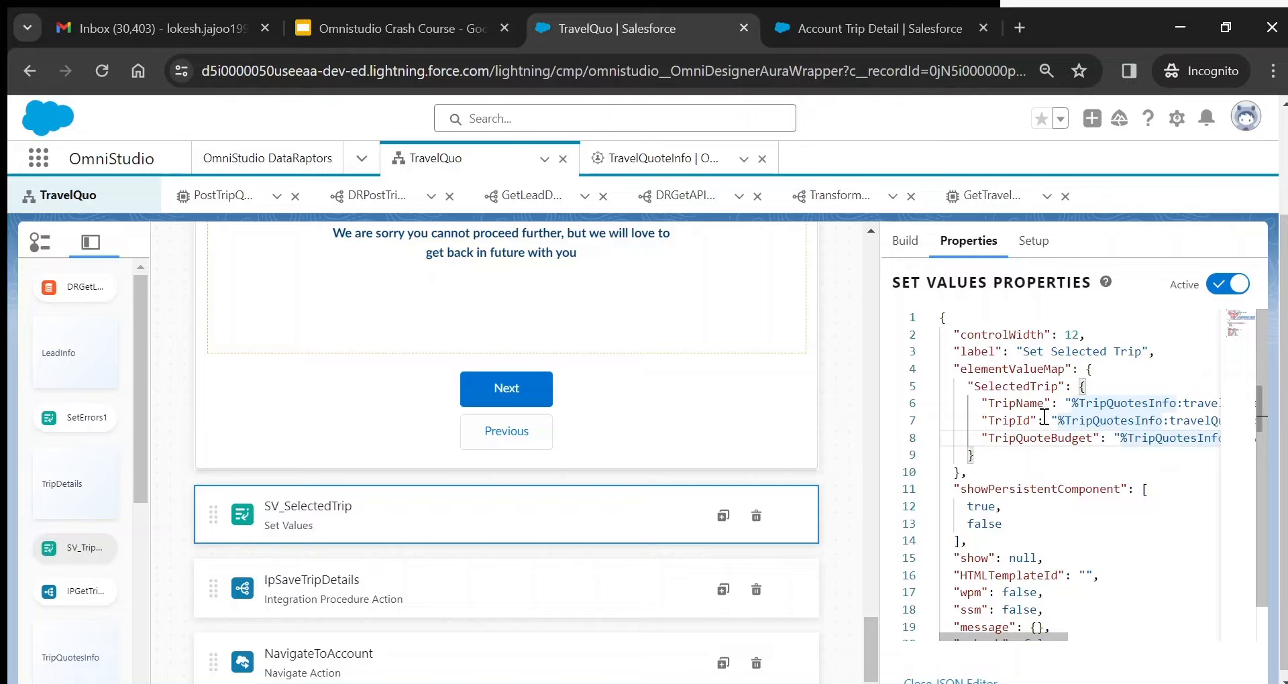
- Review the SelectedTrip elementValueMap keys, then return to the properties form
double_click(1016, 386)
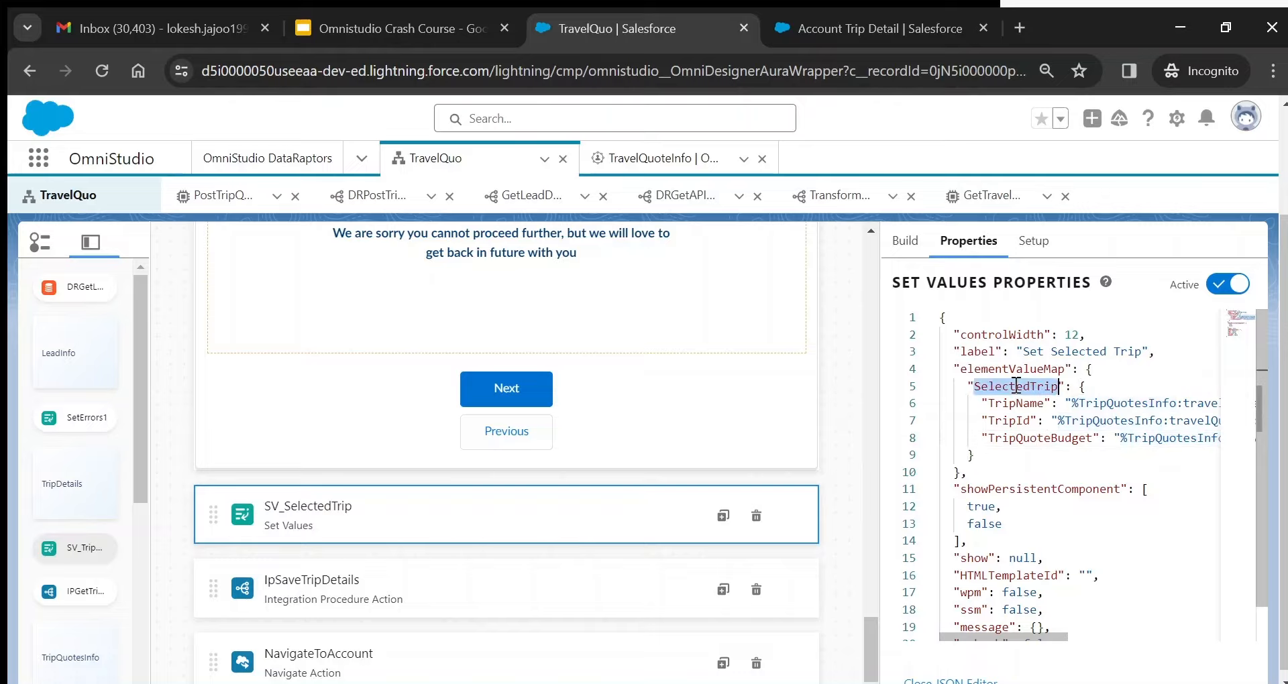
click(1019, 402)
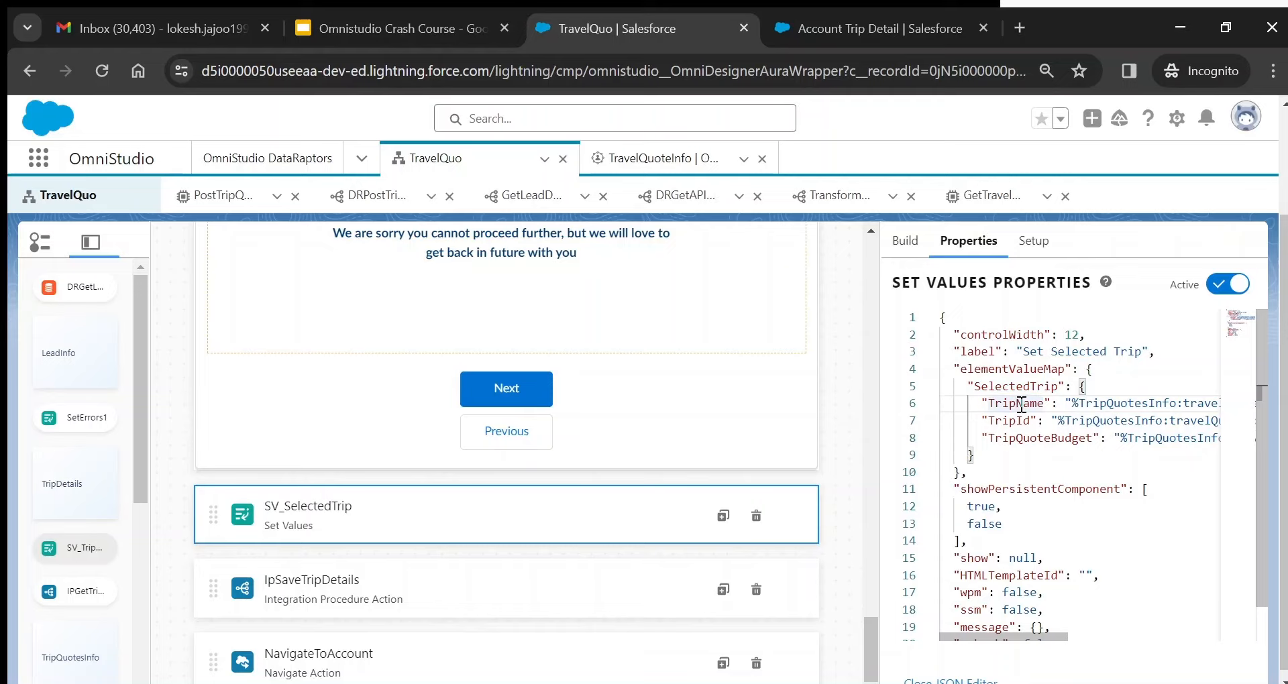
click(1018, 421)
double_click(1037, 440)
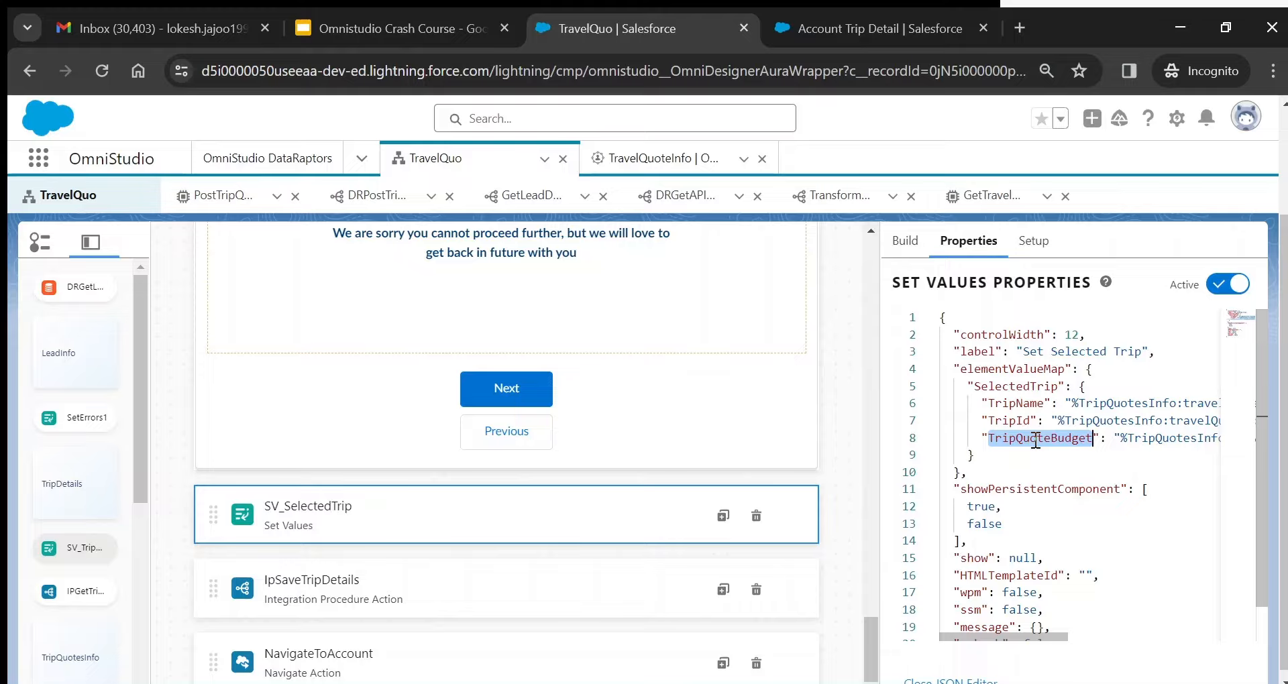
drag(966, 376, 990, 457)
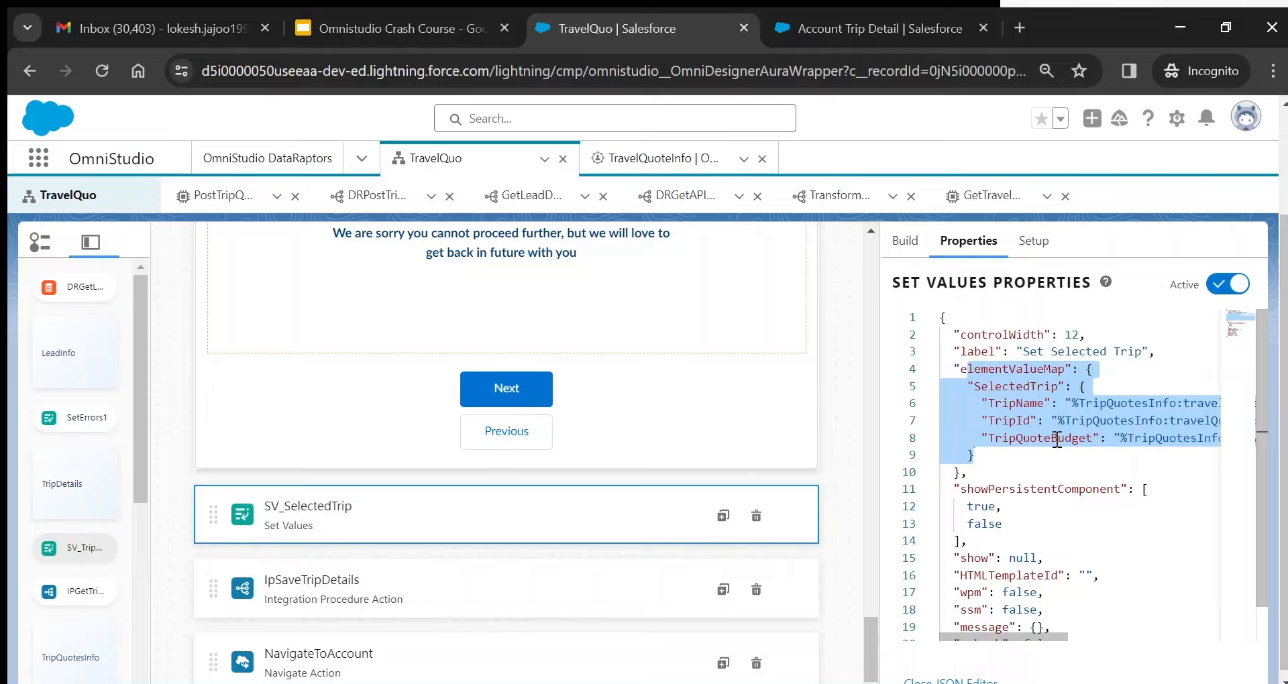
click(973, 680)
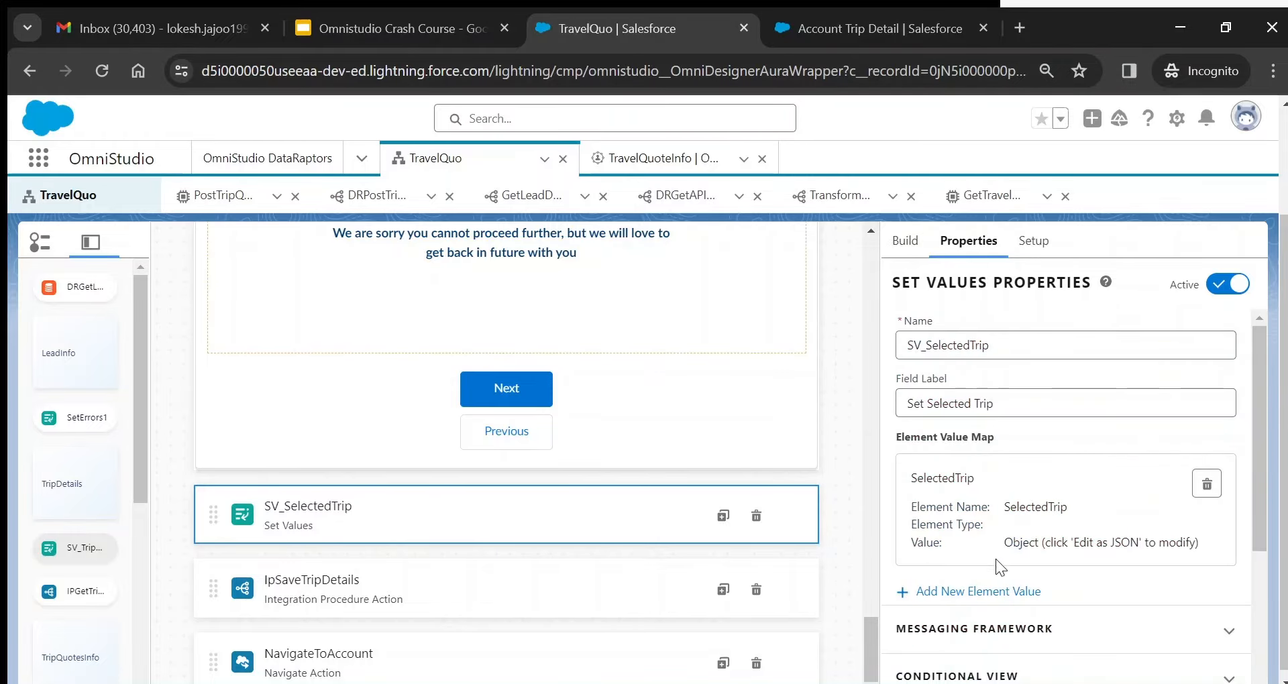
- Add a 'Test' element value to SV_SelectedTrip using expression =null and save it
click(985, 594)
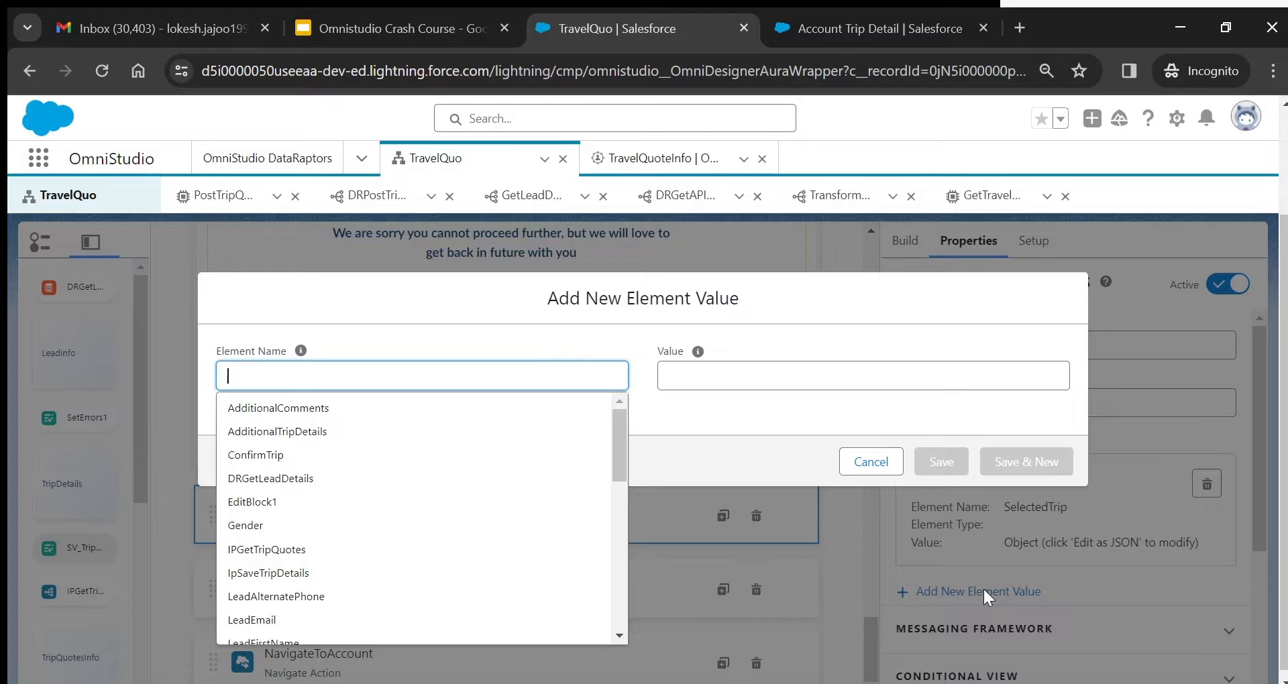
click(870, 460)
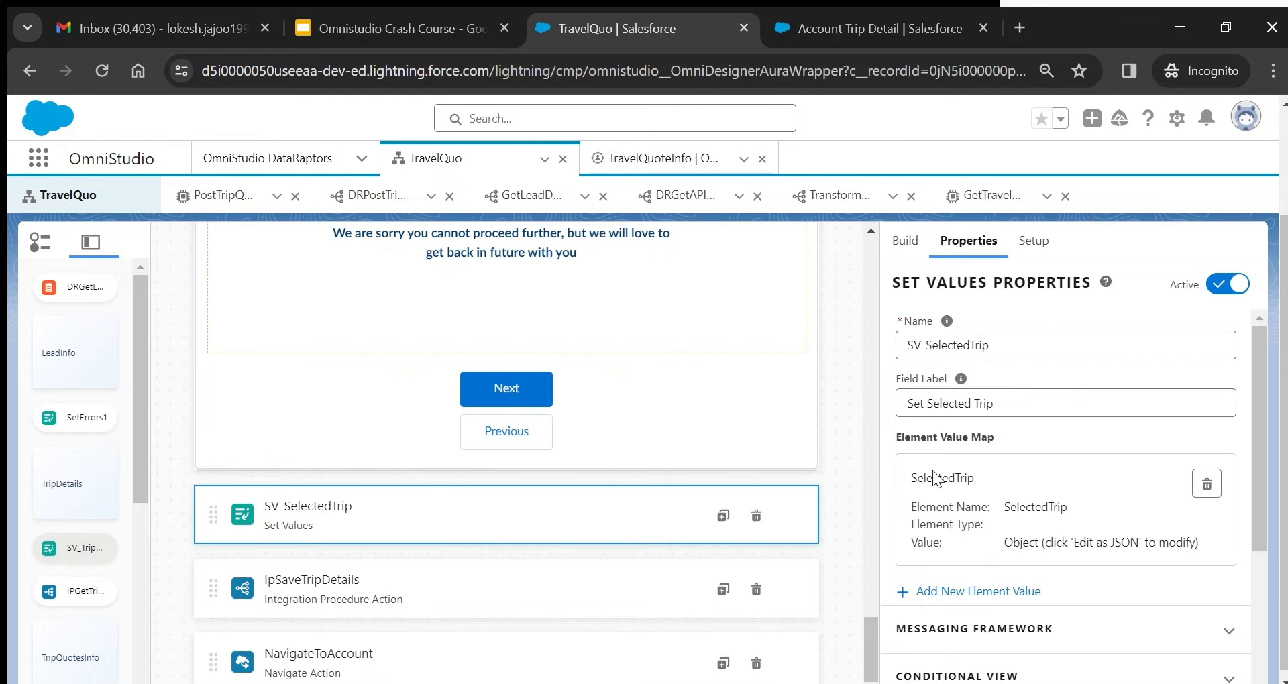
click(976, 591)
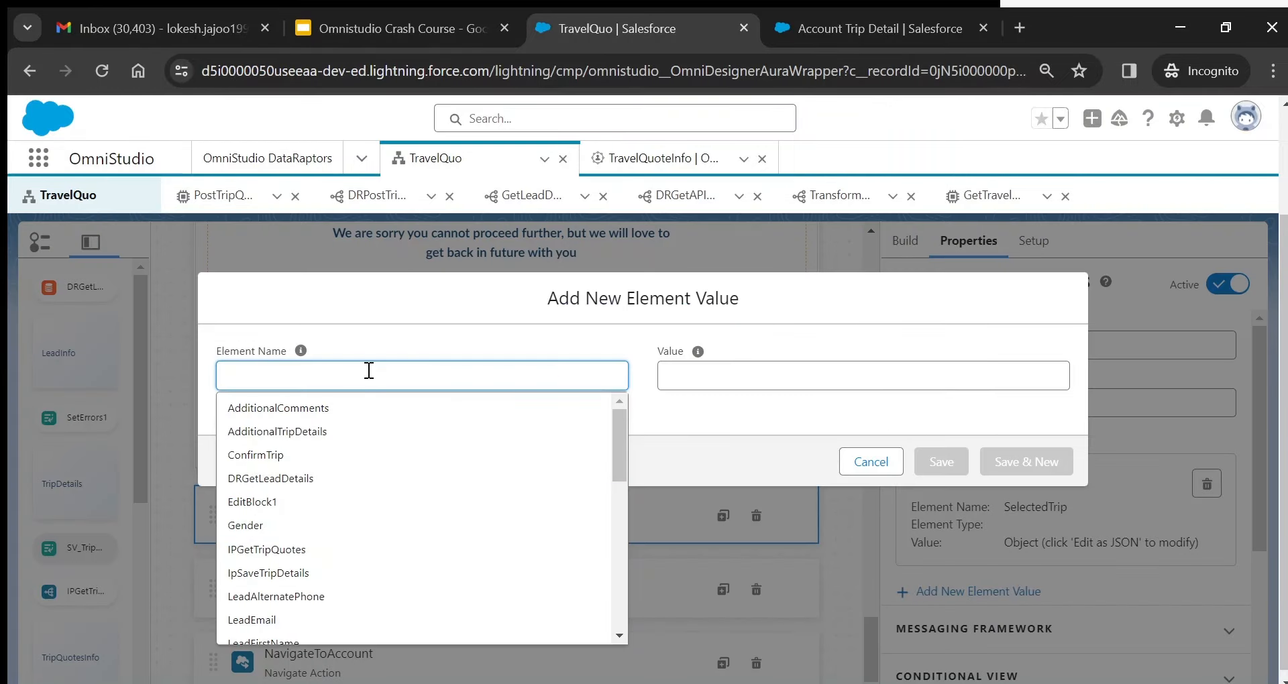
text(Ts)
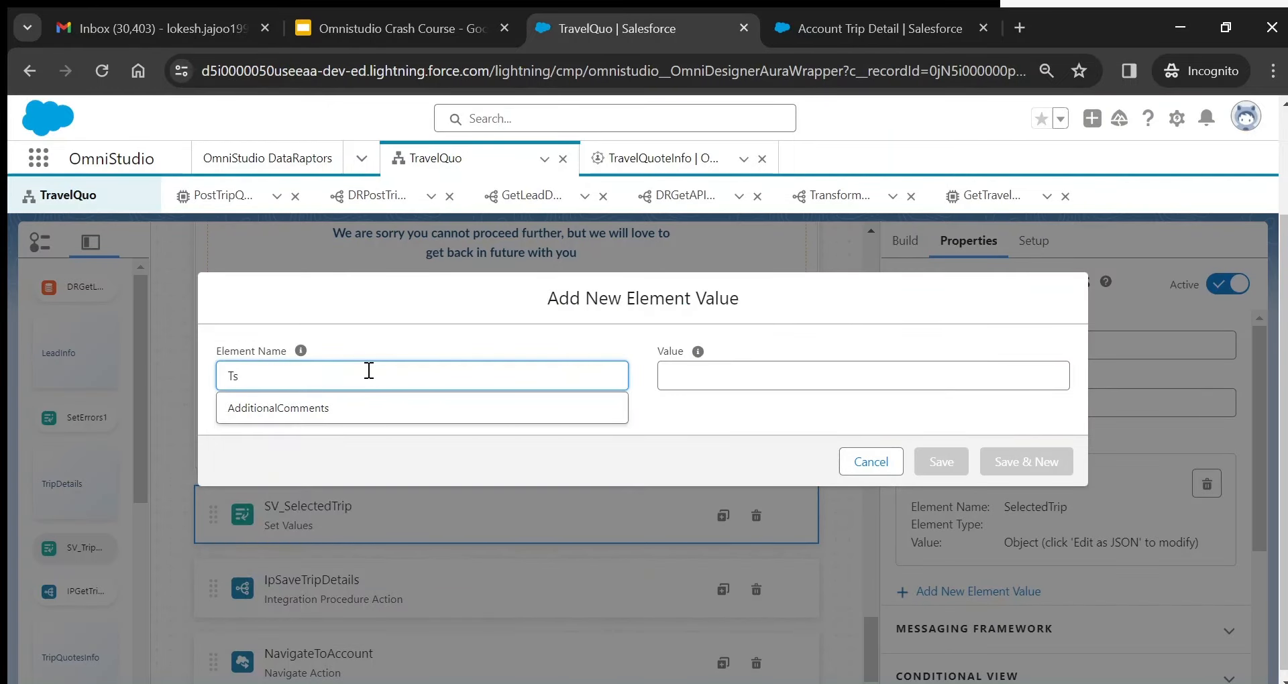
key(BackSpace)
text(est)
click(749, 427)
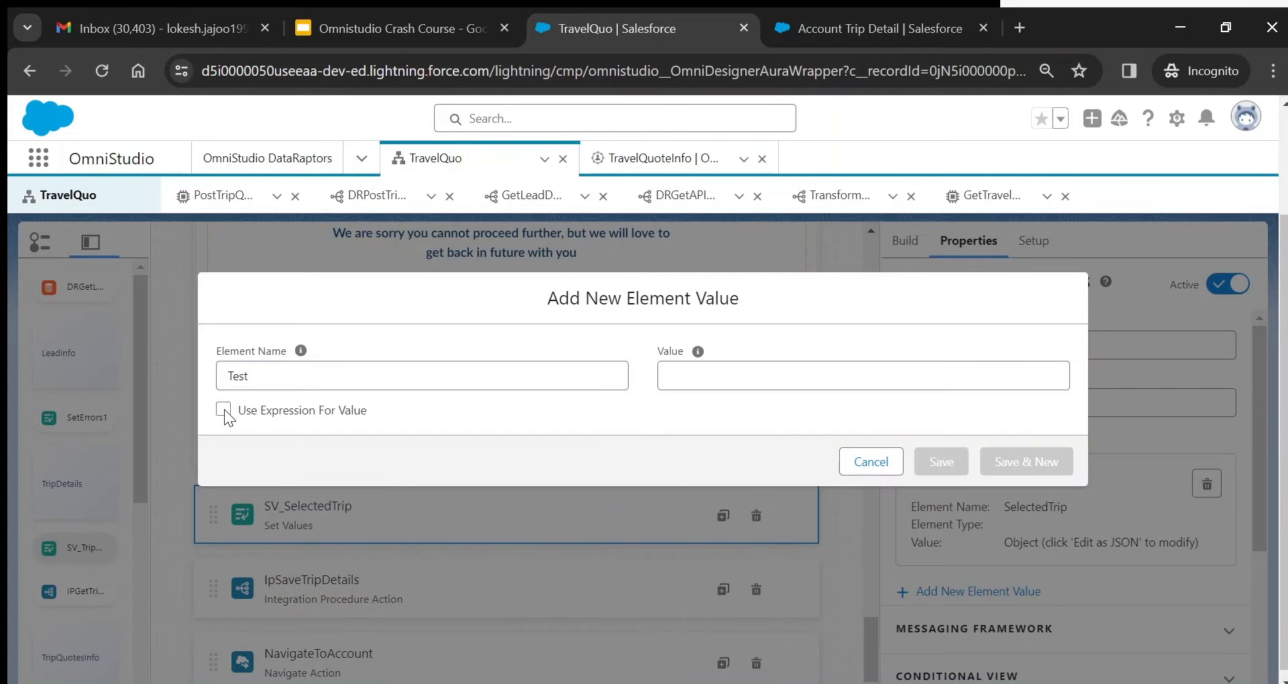
click(224, 410)
click(956, 579)
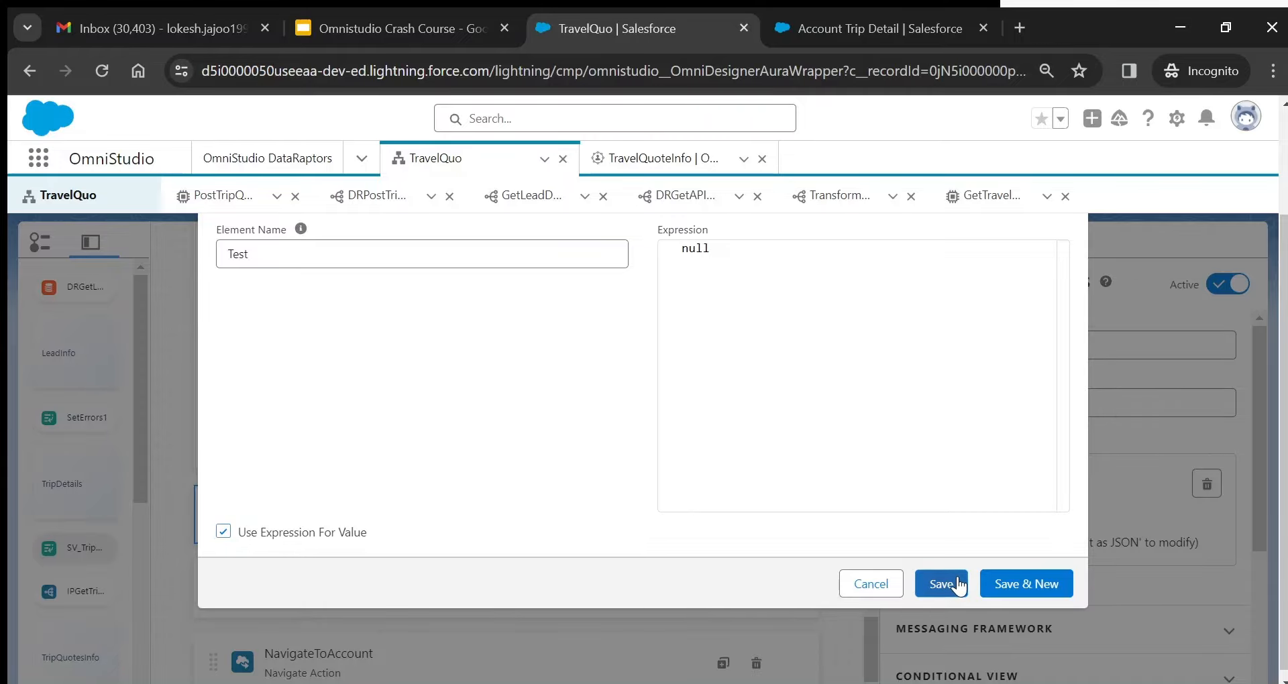
drag(1256, 496, 1263, 663)
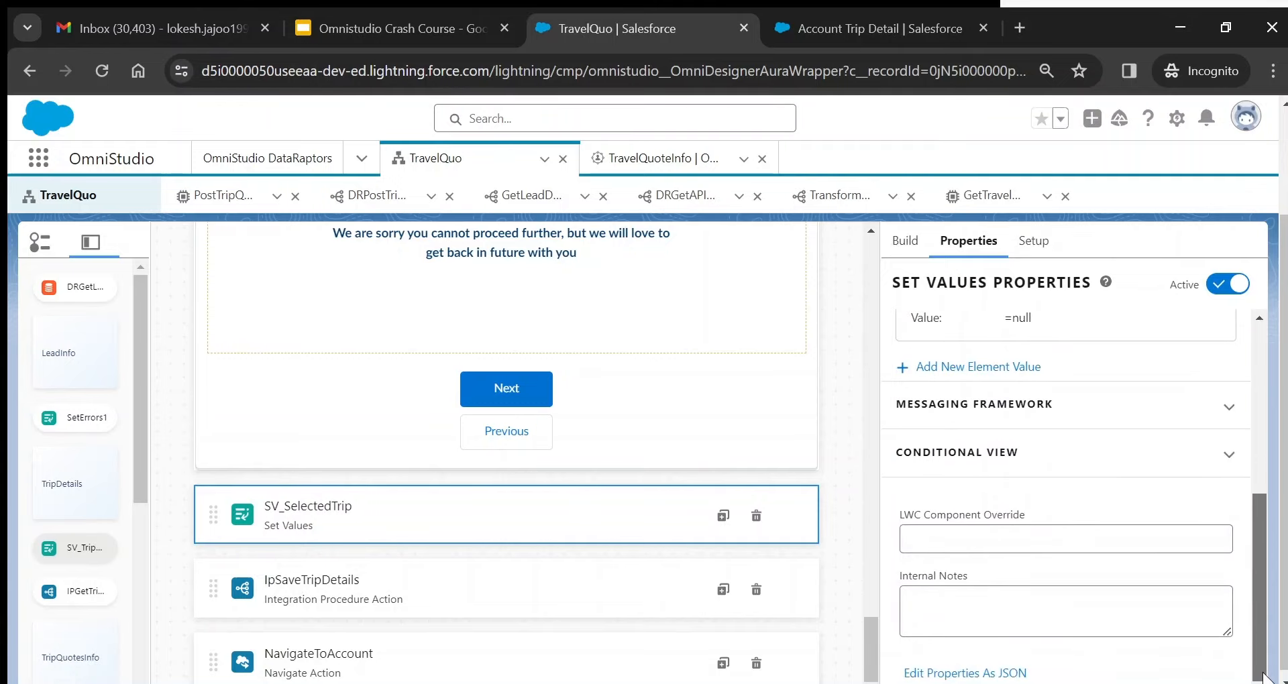
- In the JSON editor, change Test's null value into an object with a test1 key
click(996, 674)
click(1075, 470)
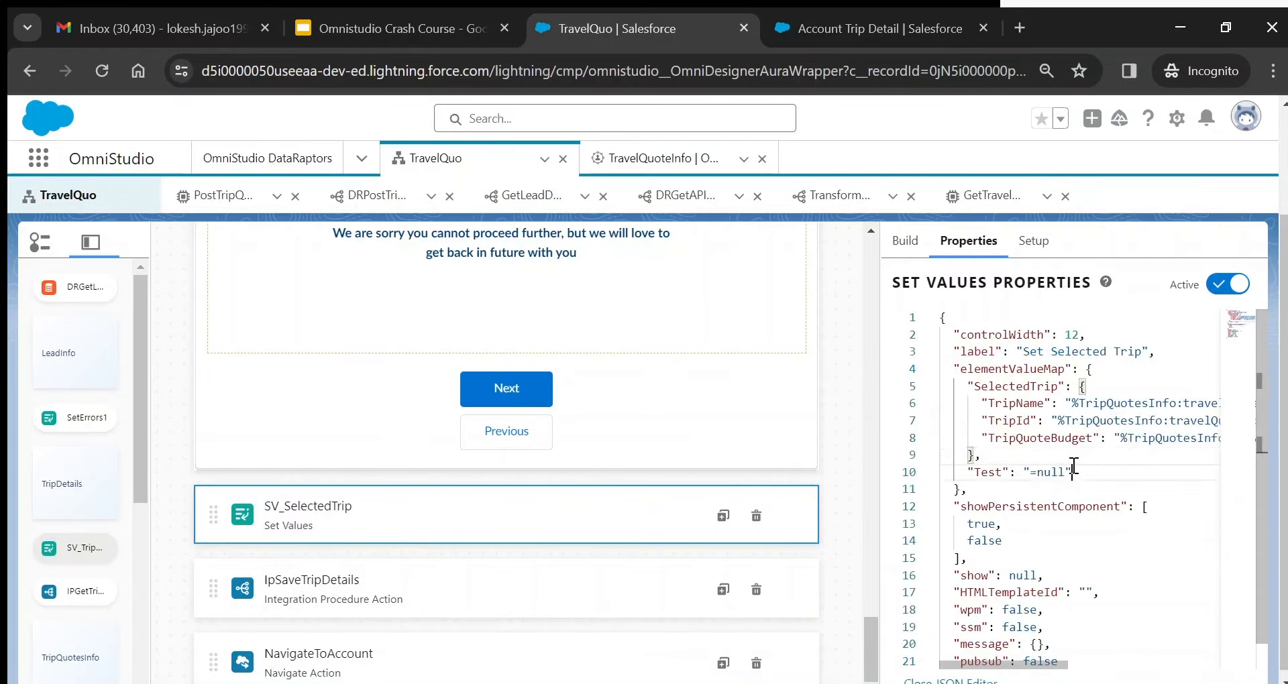
key(BackSpace)
key(BackSpace)
key(BackSpace)
key(BackSpace)
key(BackSpace)
key(BackSpace)
key(BackSpace)
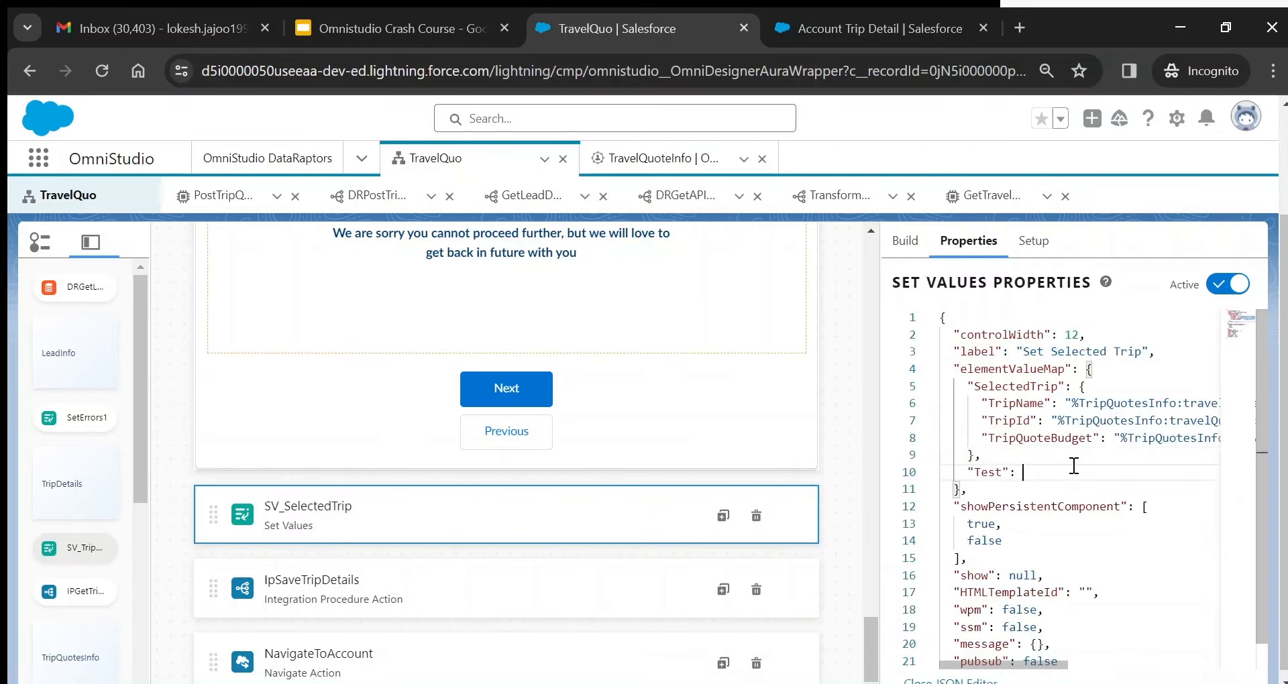
text({)
key(Return)
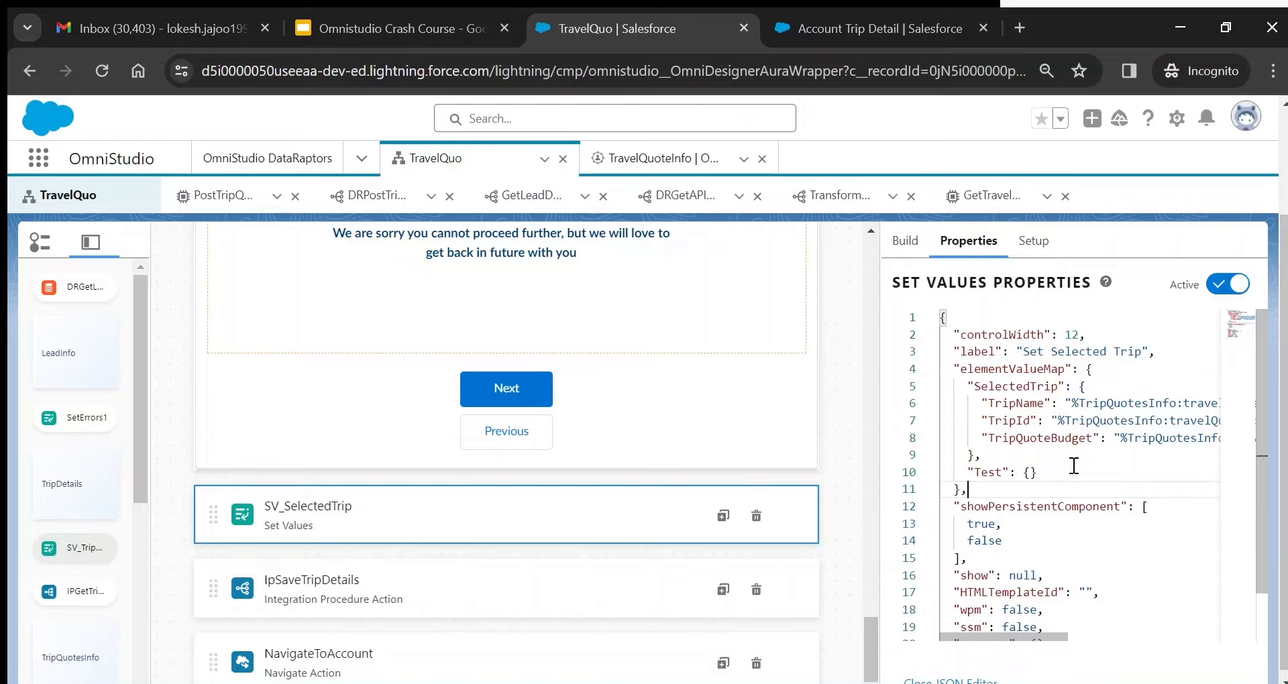
click(1032, 472)
text(")
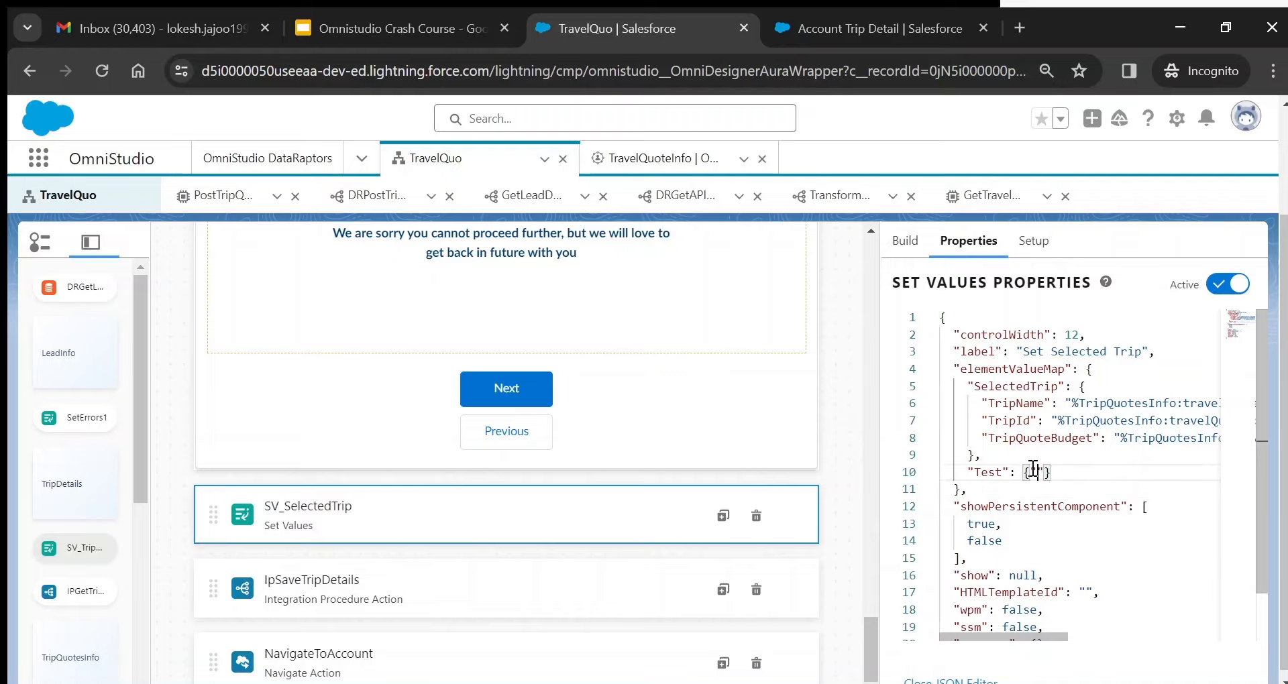
text(test1": ")
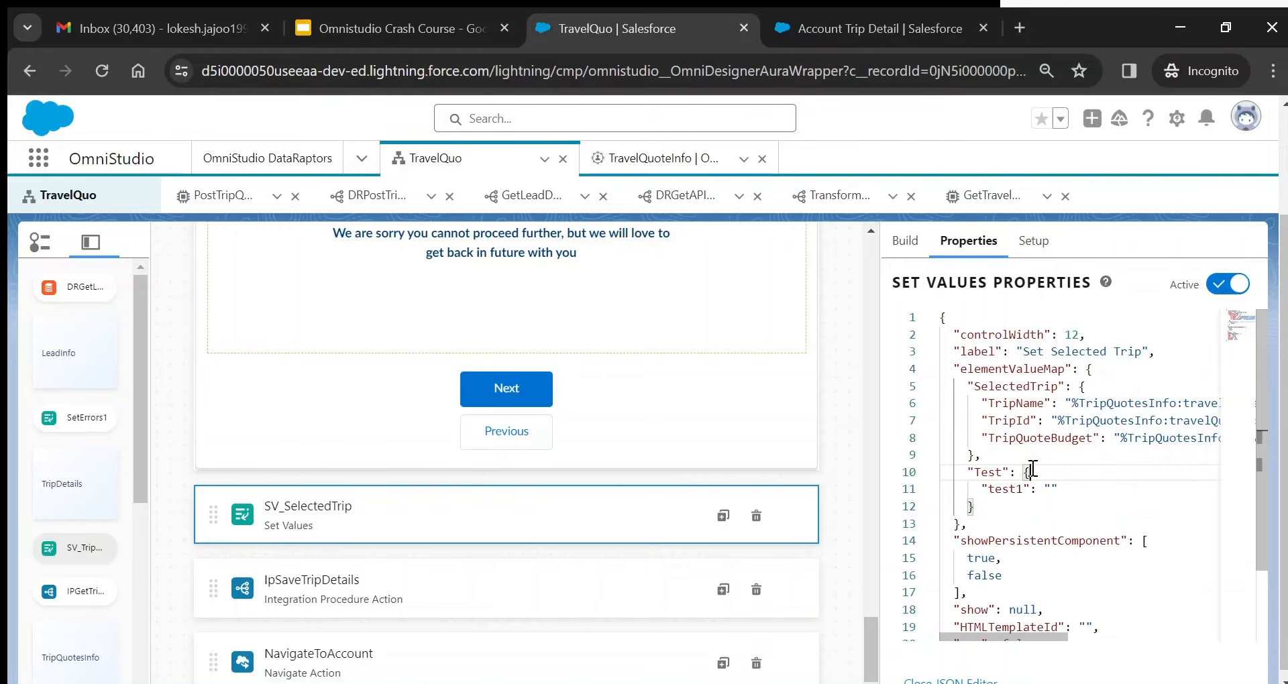
click(1033, 472)
text(test1)
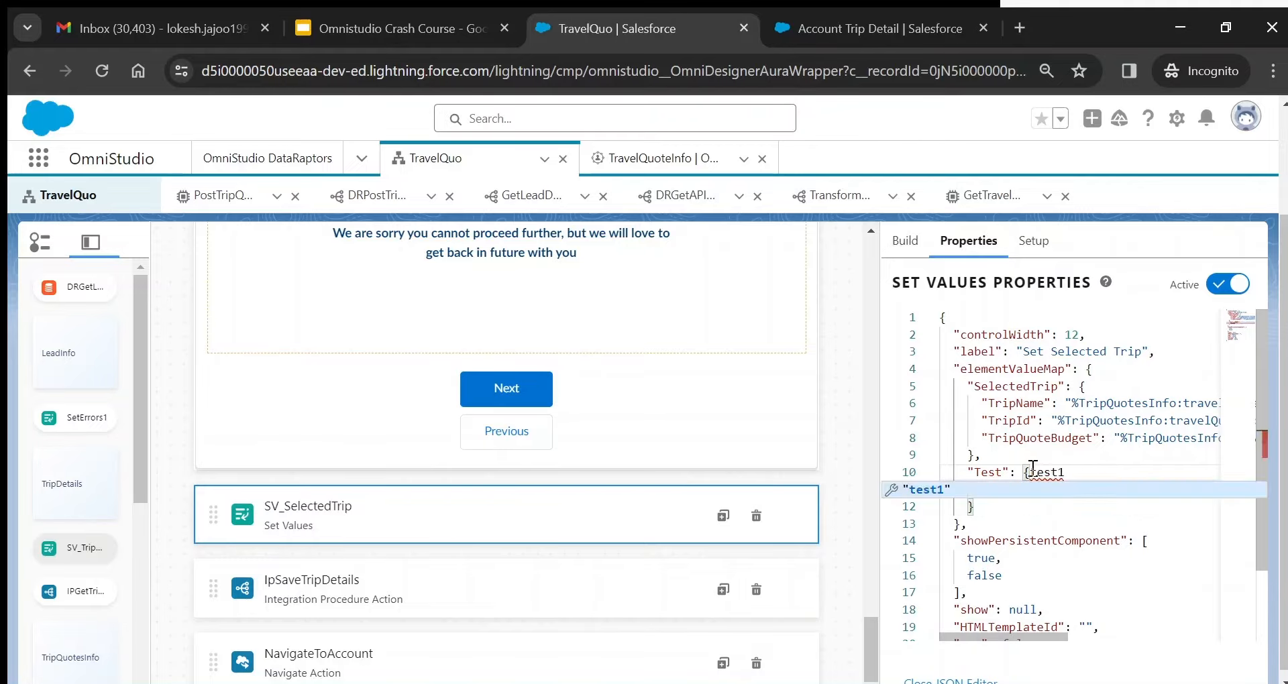
key(BackSpace)
key(BackSpace)
key(BackSpace)
key(BackSpace)
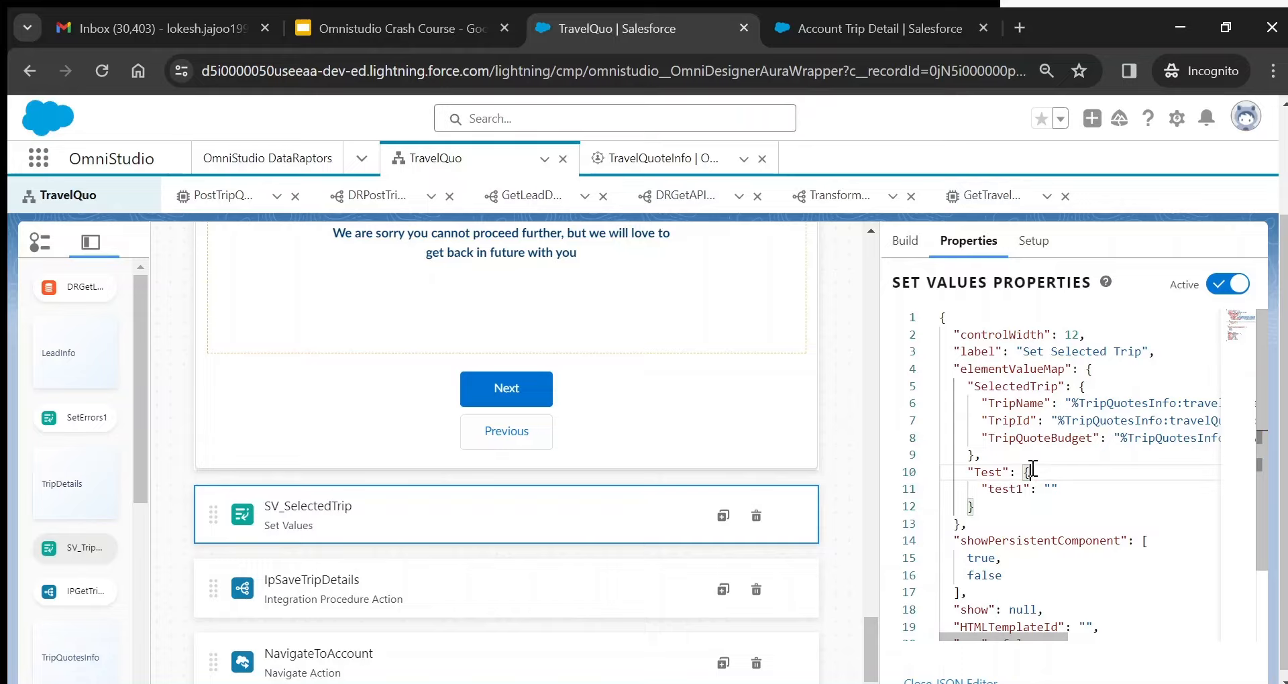
text(test1)
- Delete the Test entry, inspect TripName's TripQuotesInfo path, and close the JSON editor
drag(973, 508, 948, 466)
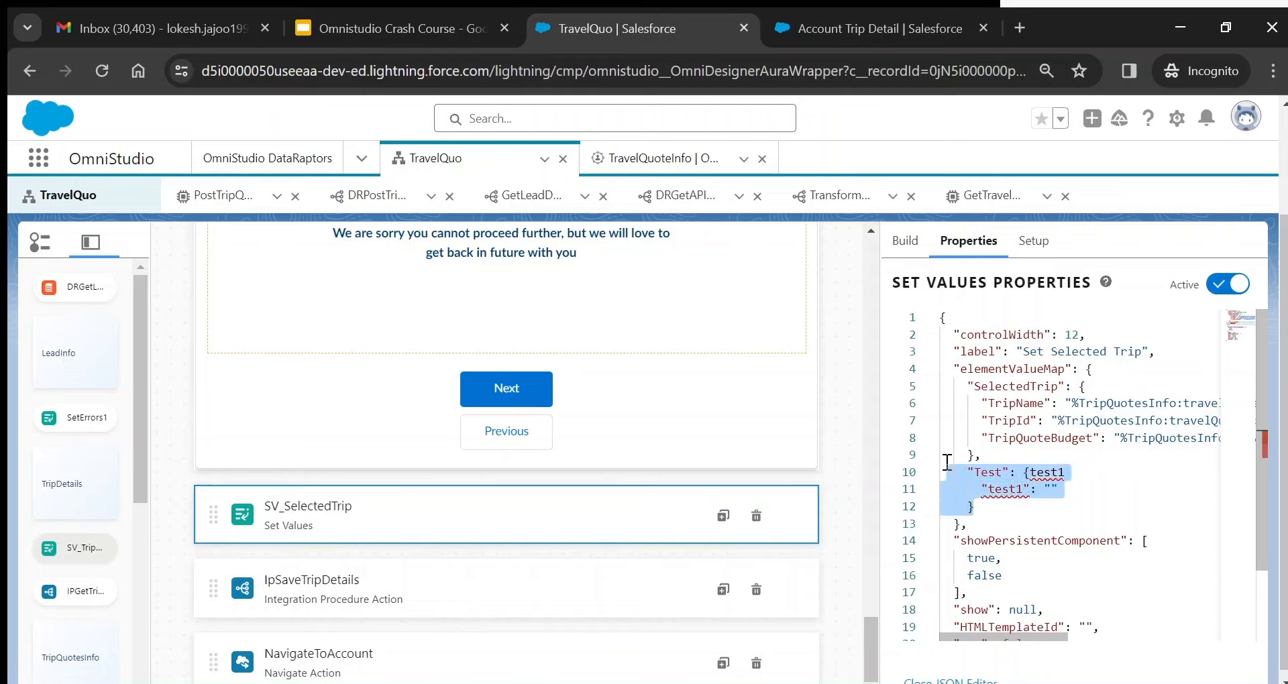
key(BackSpace)
key(BackSpace)
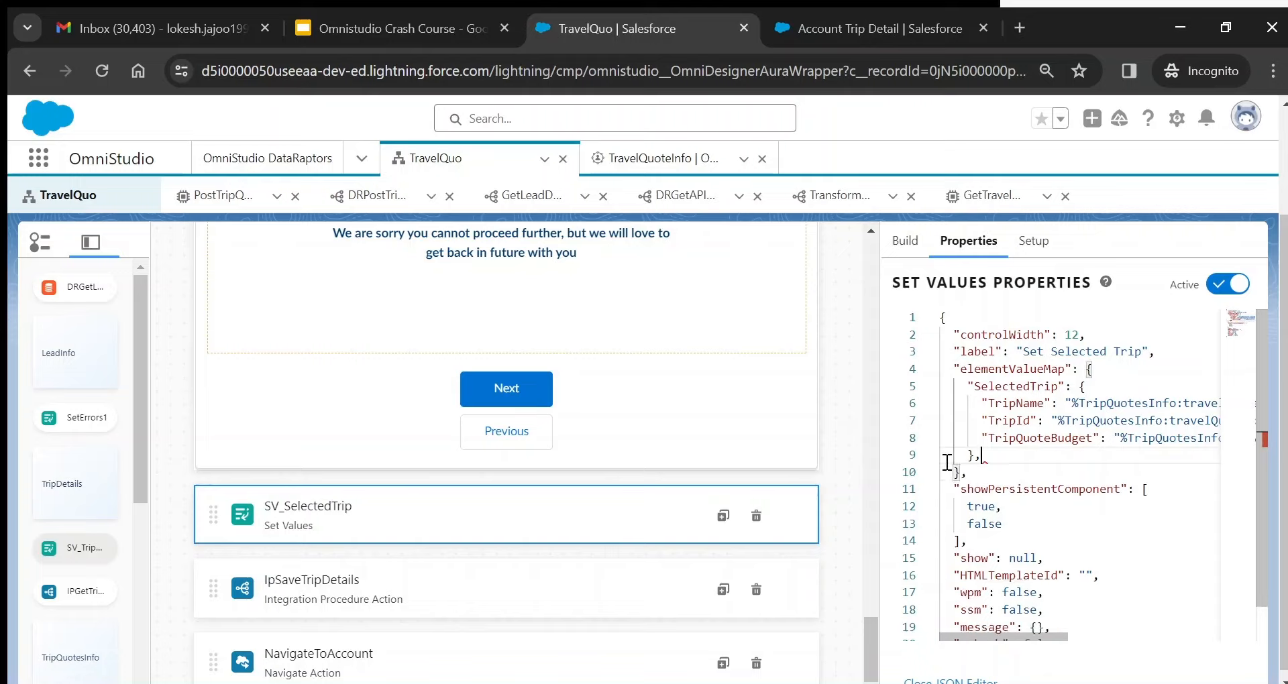
key(BackSpace)
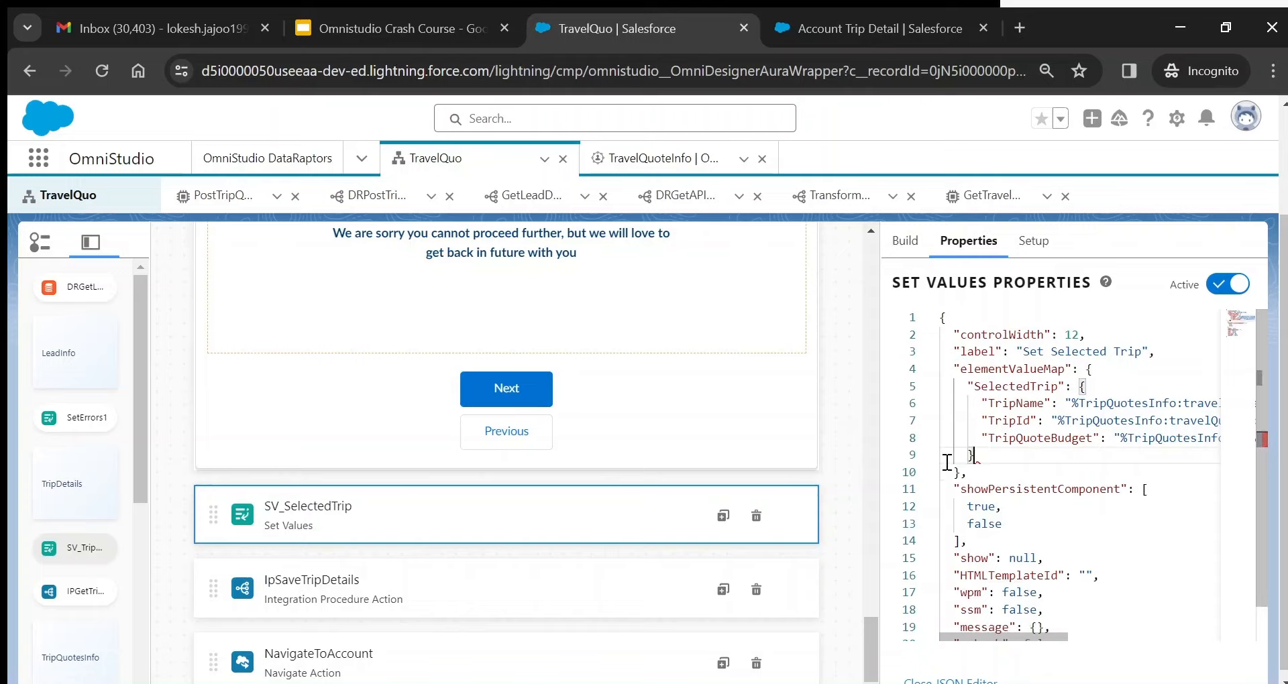
double_click(1090, 404)
scroll(1052, 631, right, 3)
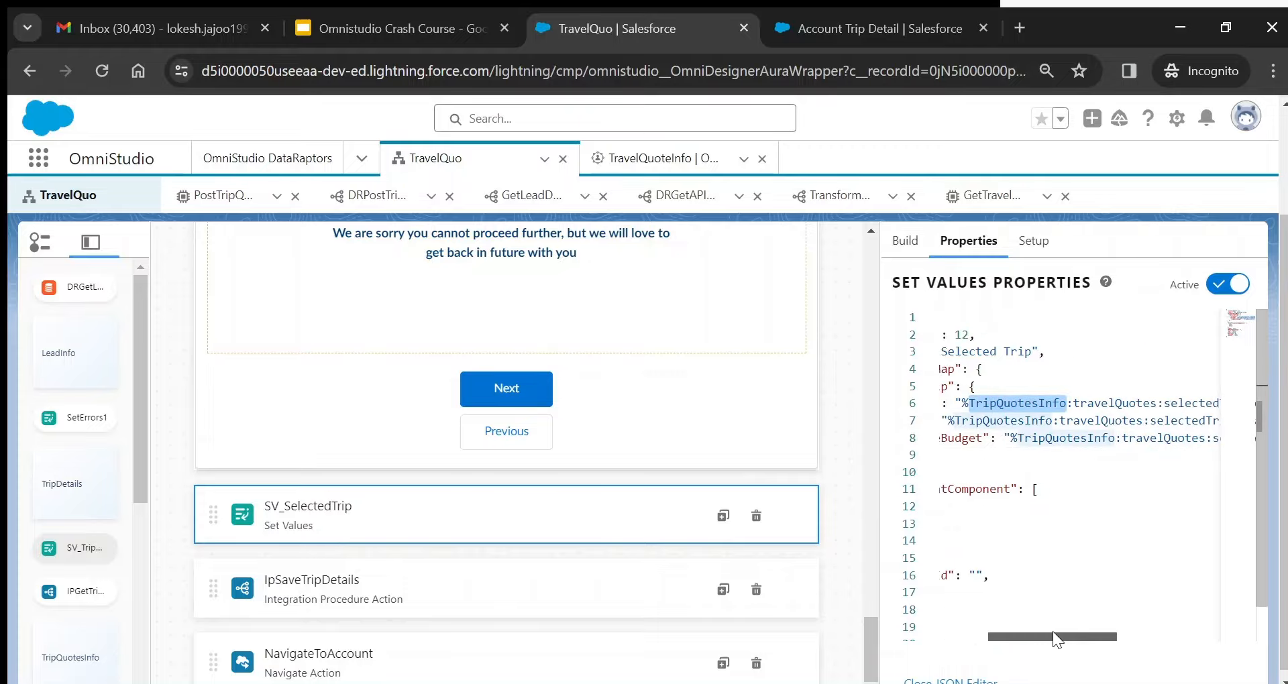
double_click(1106, 405)
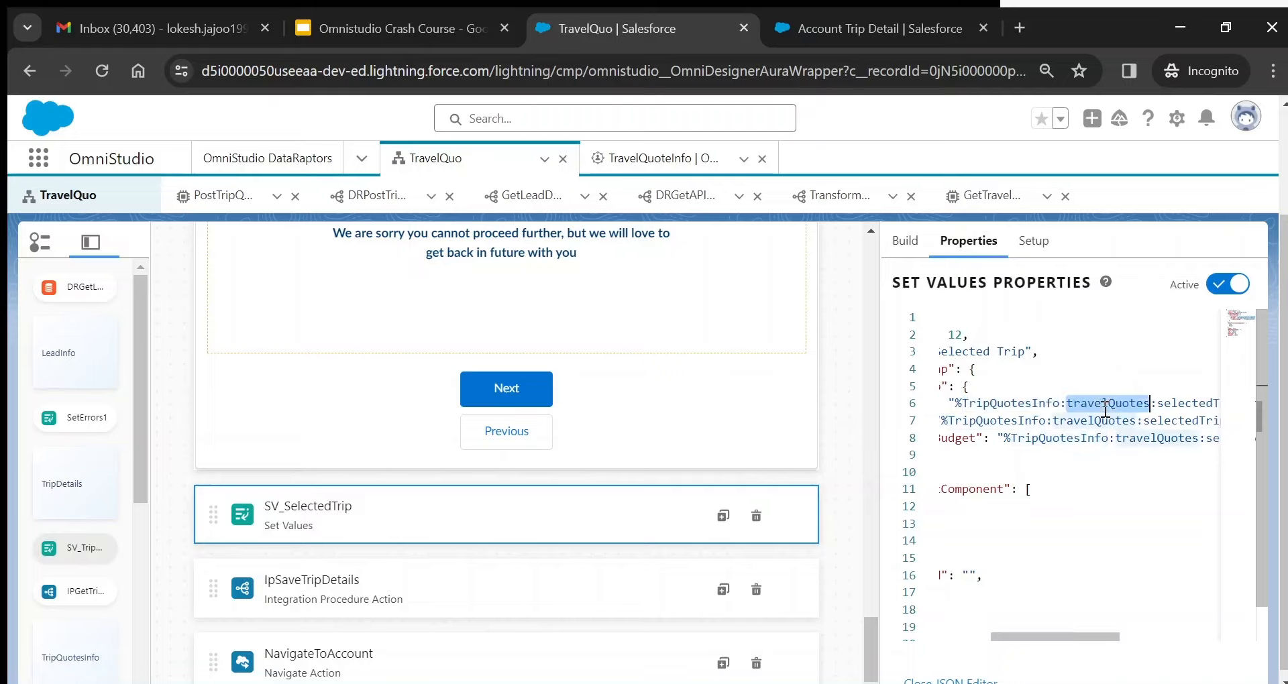
key(Right)
key(Right)
key(Right)
key(Right)
key(Right)
key(Right)
key(Right)
key(Right)
key(Right)
key(Right)
key(Right)
key(Right)
key(Right)
key(Right)
key(Right)
key(Right)
key(Right)
key(Right)
key(Right)
key(Right)
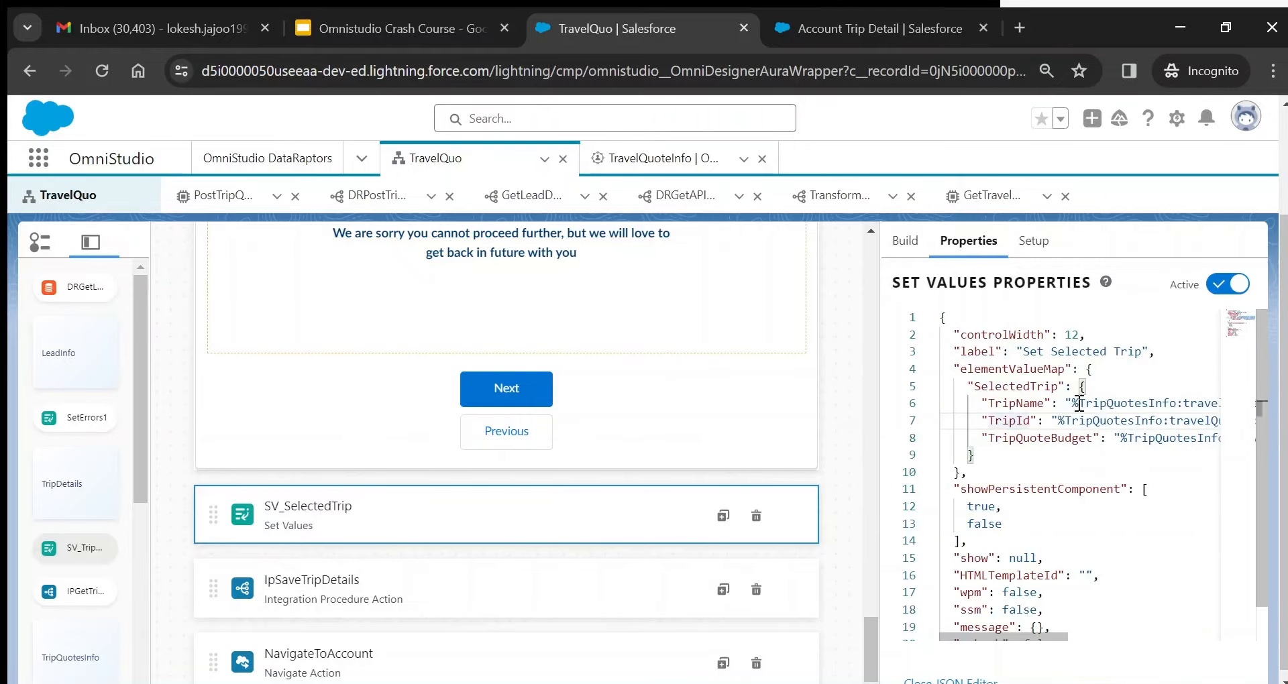
right_click(1073, 402)
key(Escape)
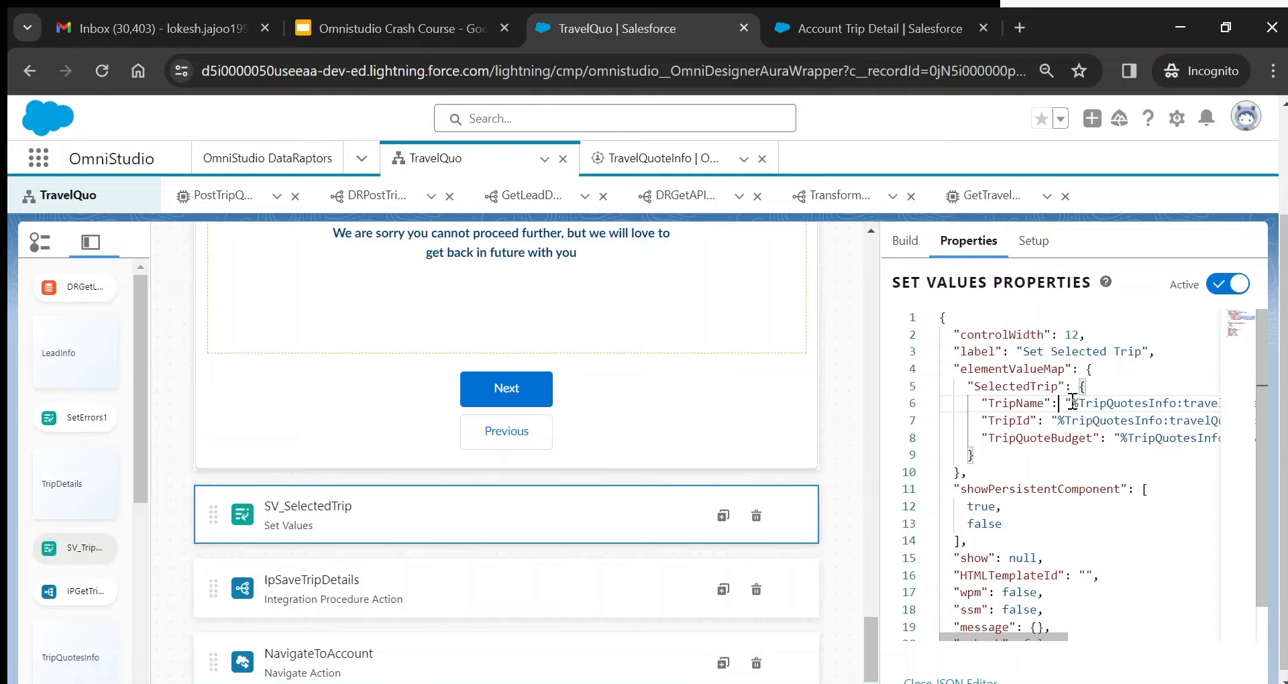
double_click(1100, 403)
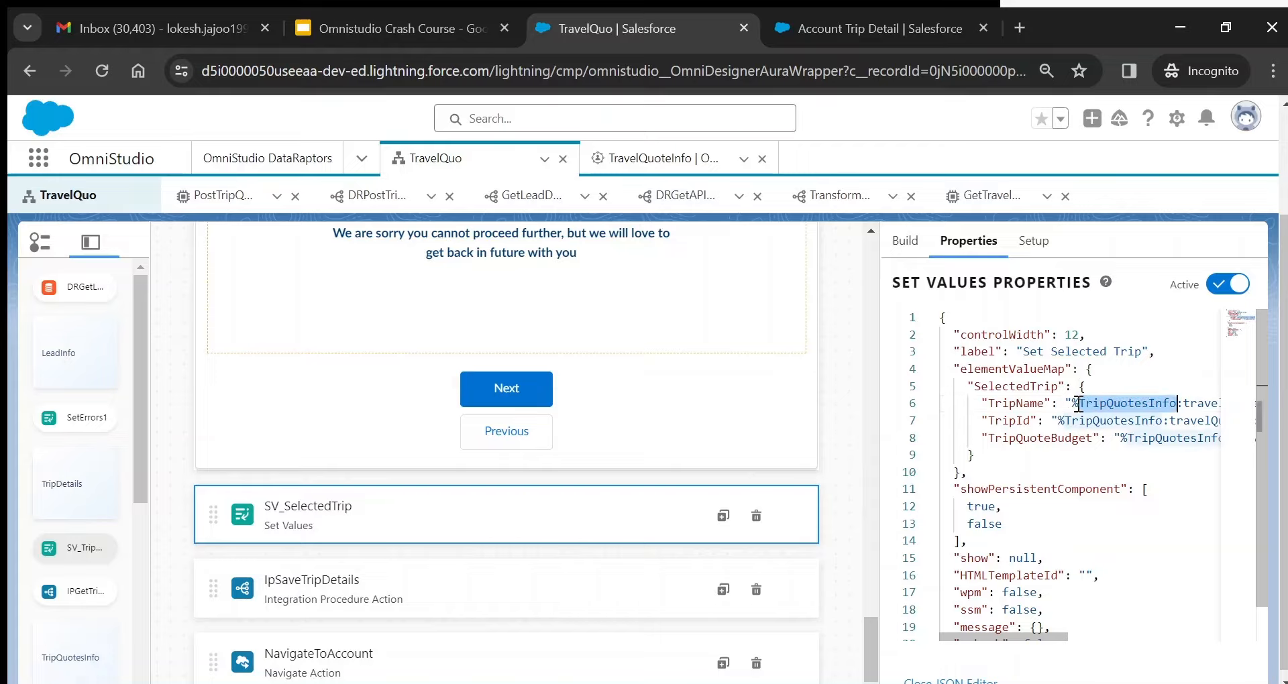
click(936, 679)
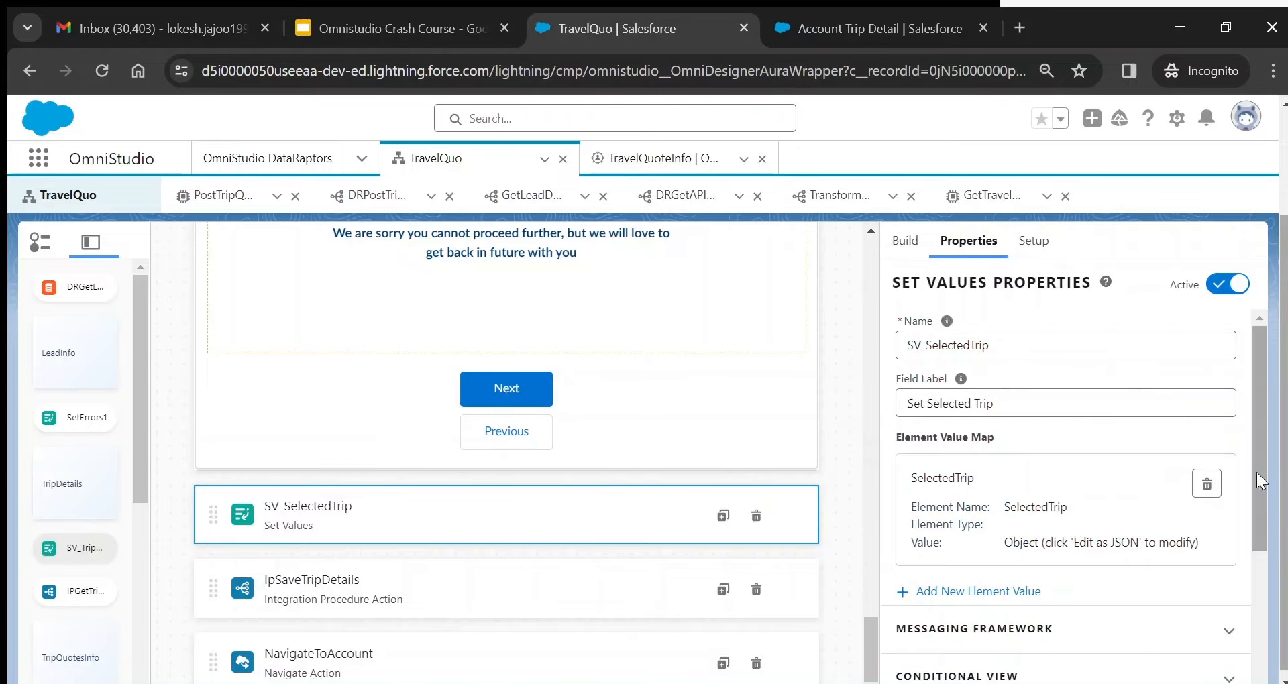
scroll(1262, 562, down, 4)
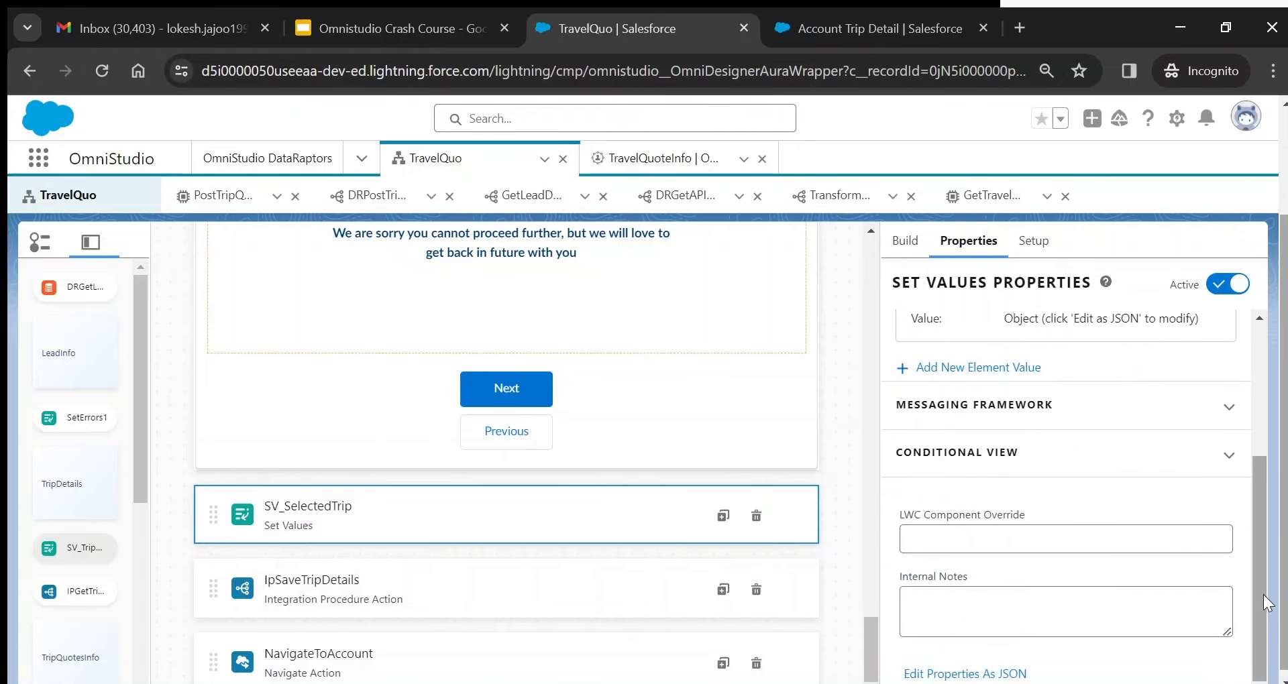
scroll(1263, 595, up, 4)
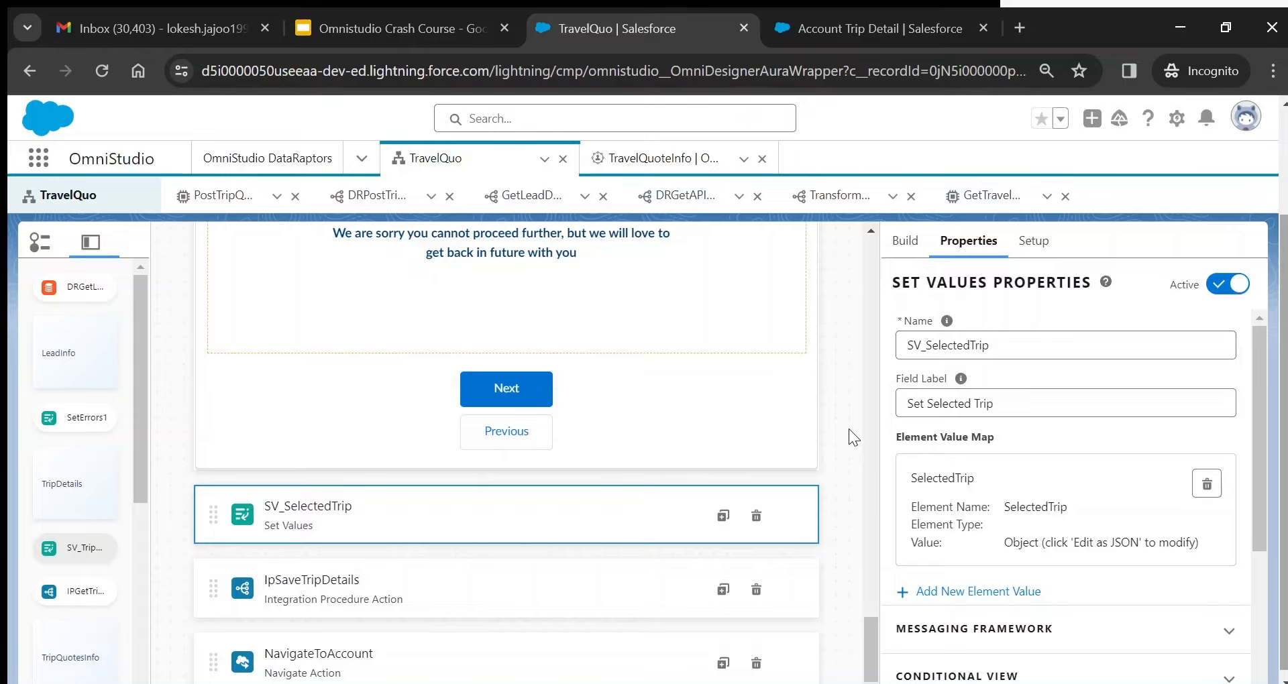
- Review IpSaveTripDetails' extra payload keys: TripDetails, LeadInfo, ConfirmTrip and SelectedTrip
click(480, 569)
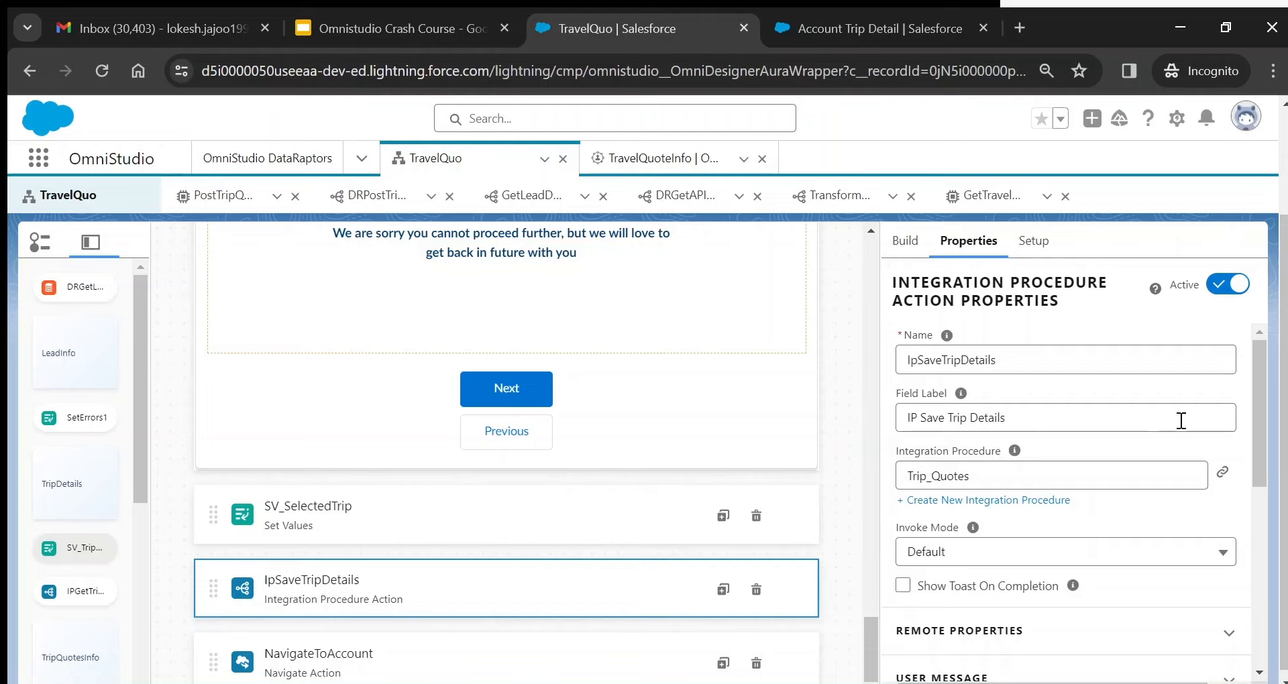
drag(1259, 381, 1260, 478)
click(1229, 400)
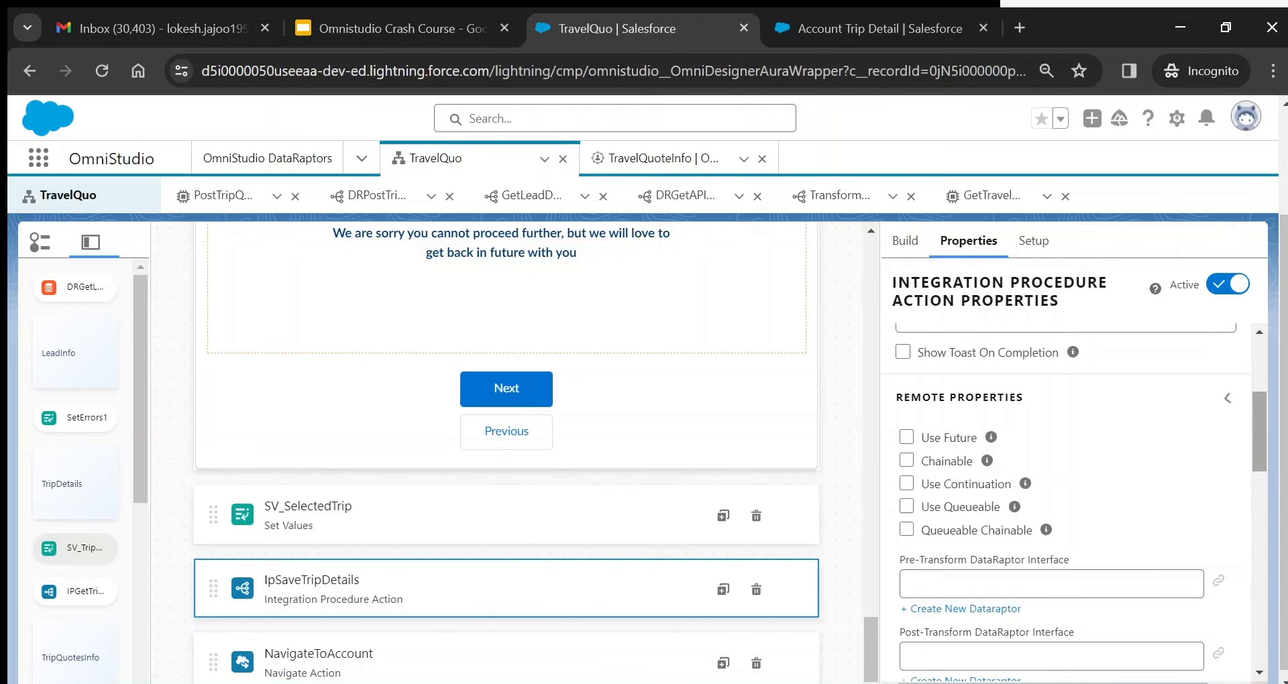
drag(1259, 422, 1259, 491)
scroll(1093, 420, down, 2)
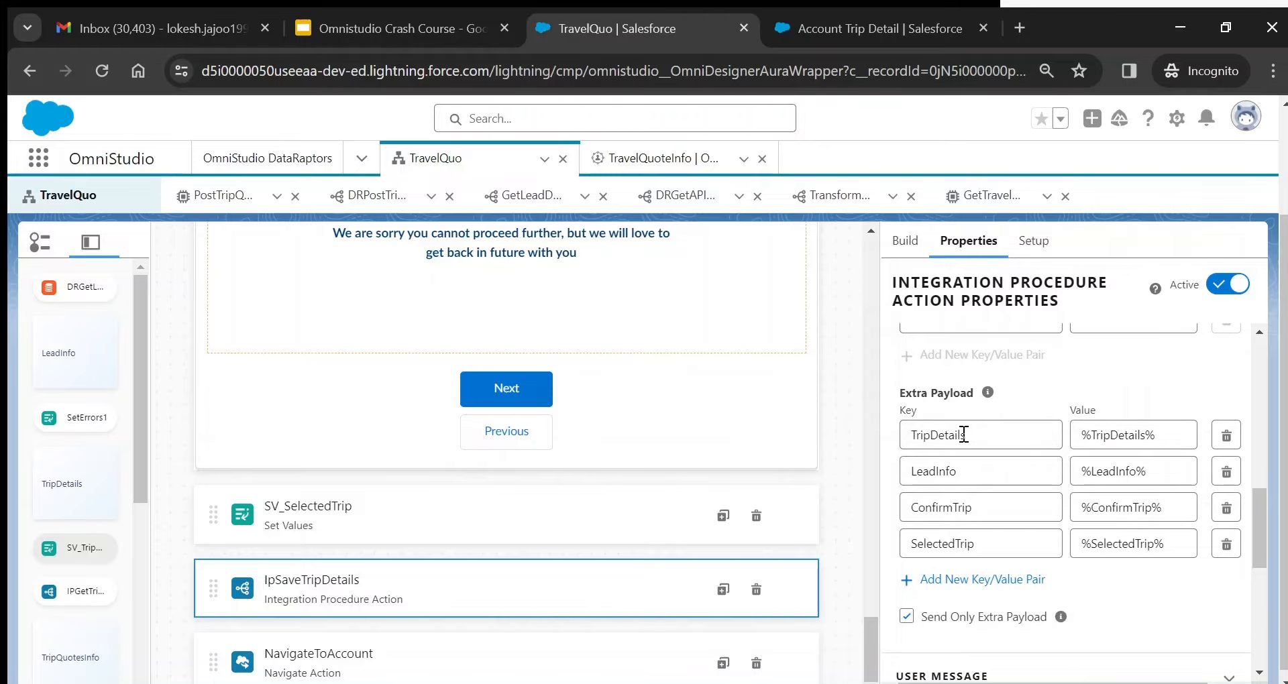
double_click(965, 435)
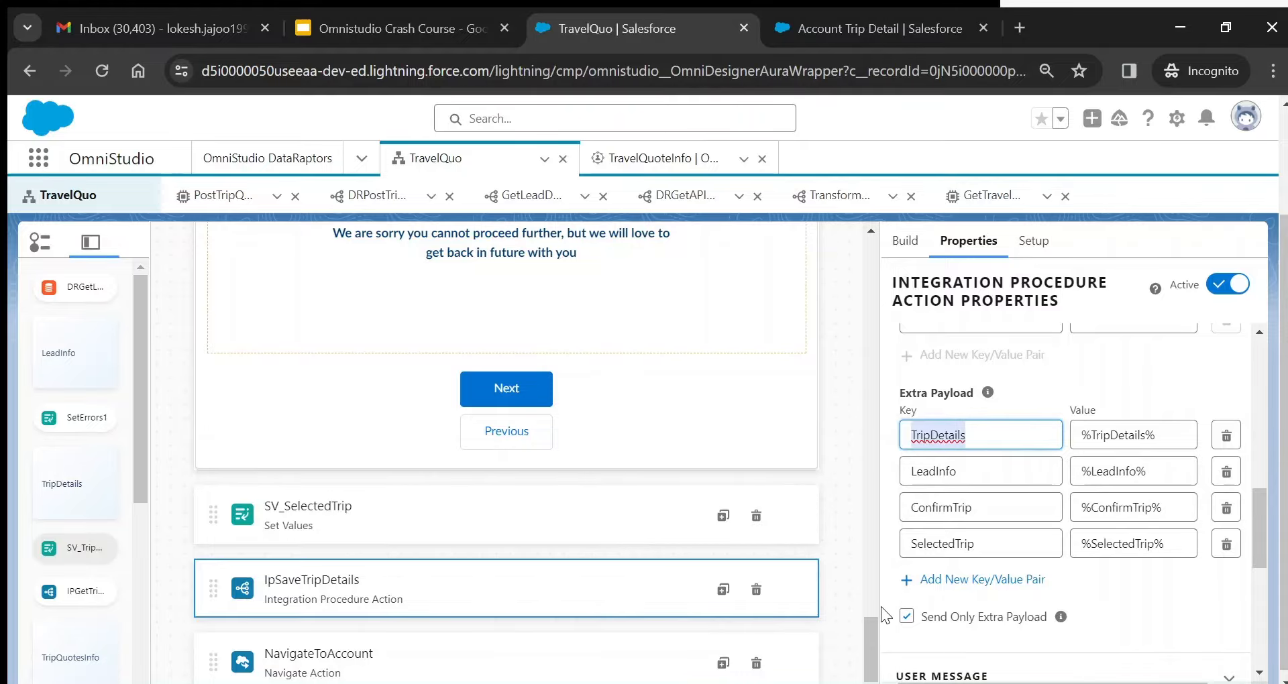
drag(868, 634, 830, 343)
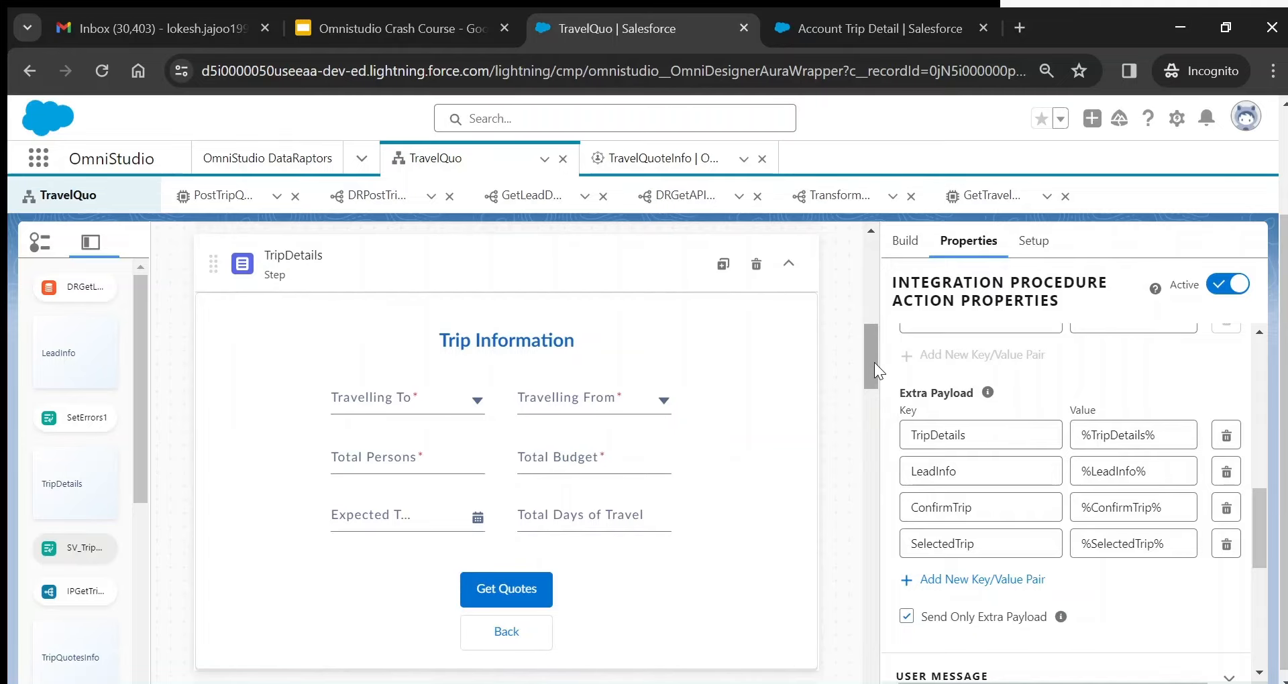
drag(875, 364, 875, 303)
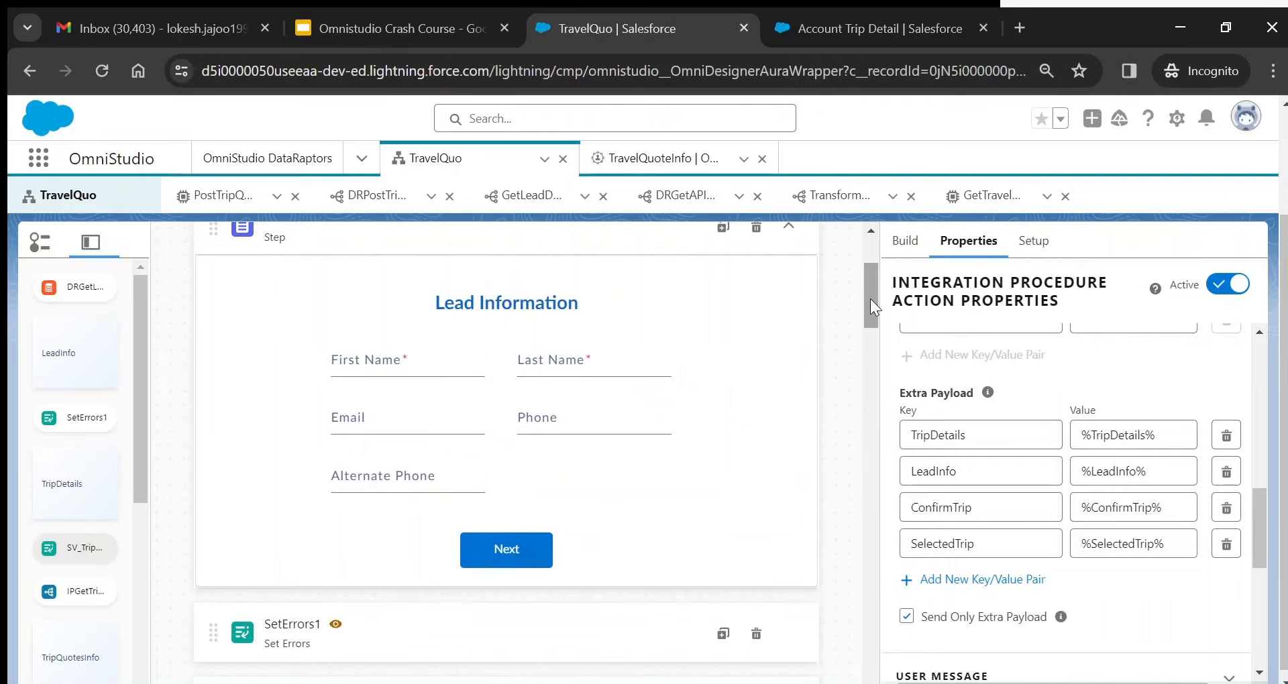
drag(871, 300, 877, 416)
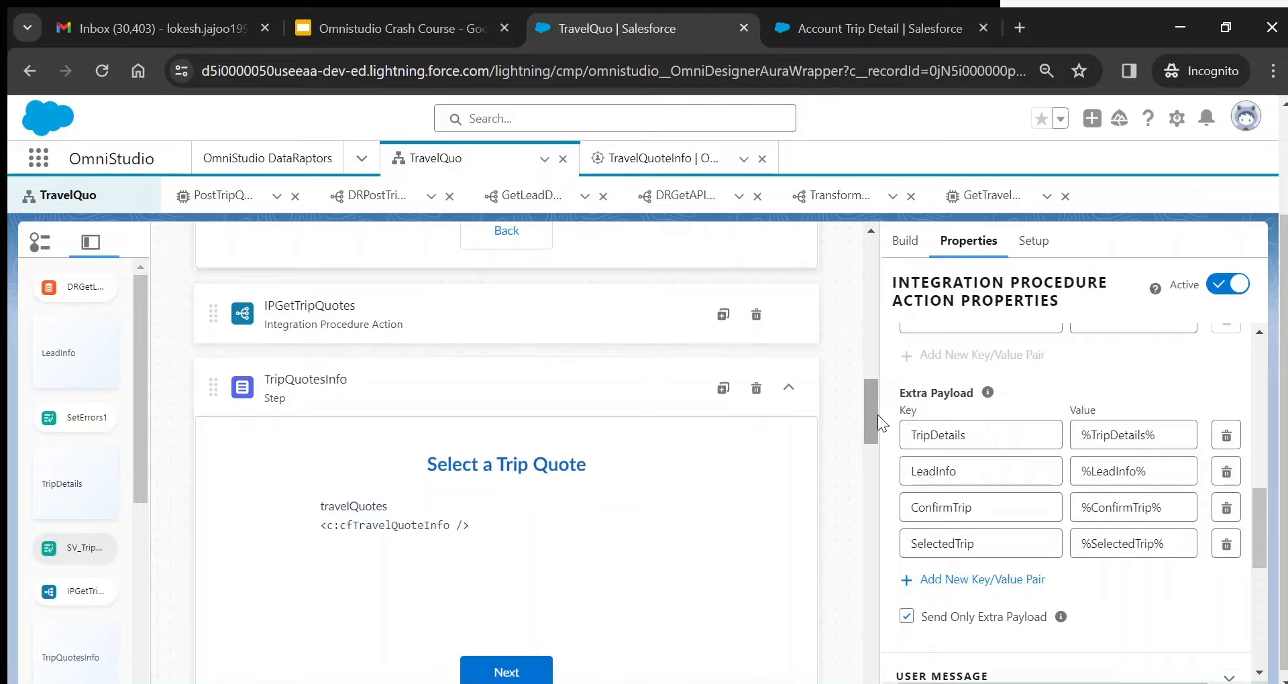
double_click(953, 544)
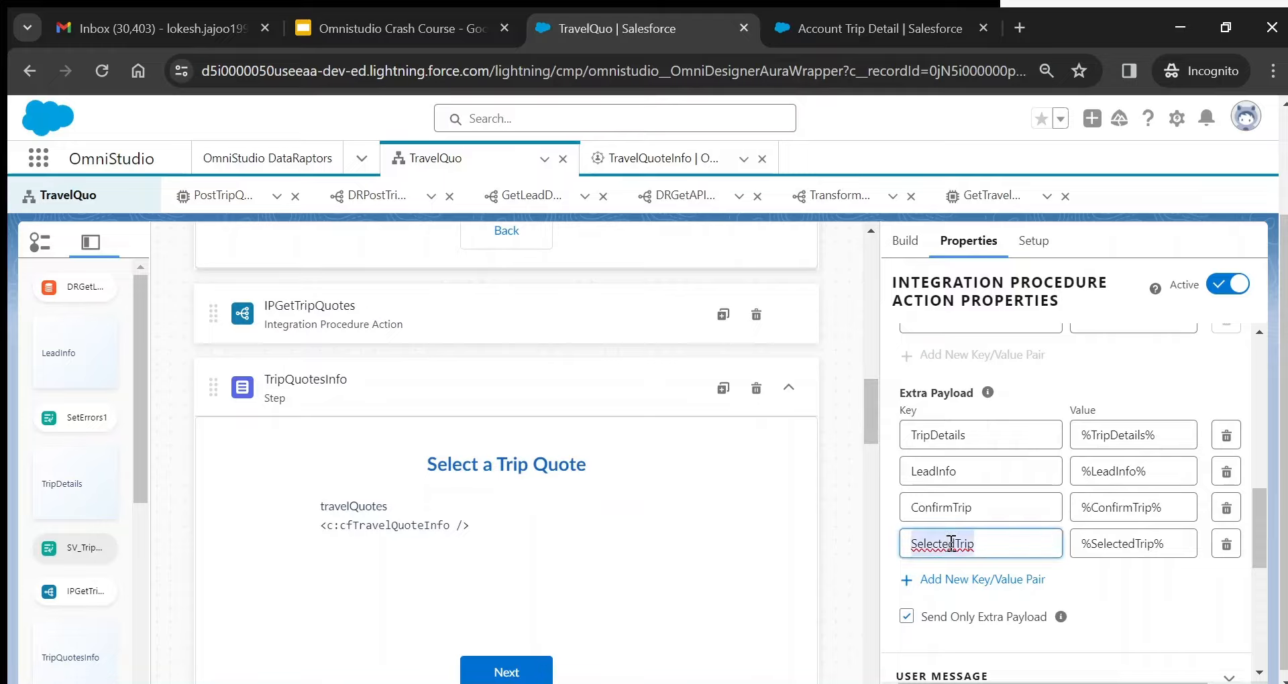
click(868, 418)
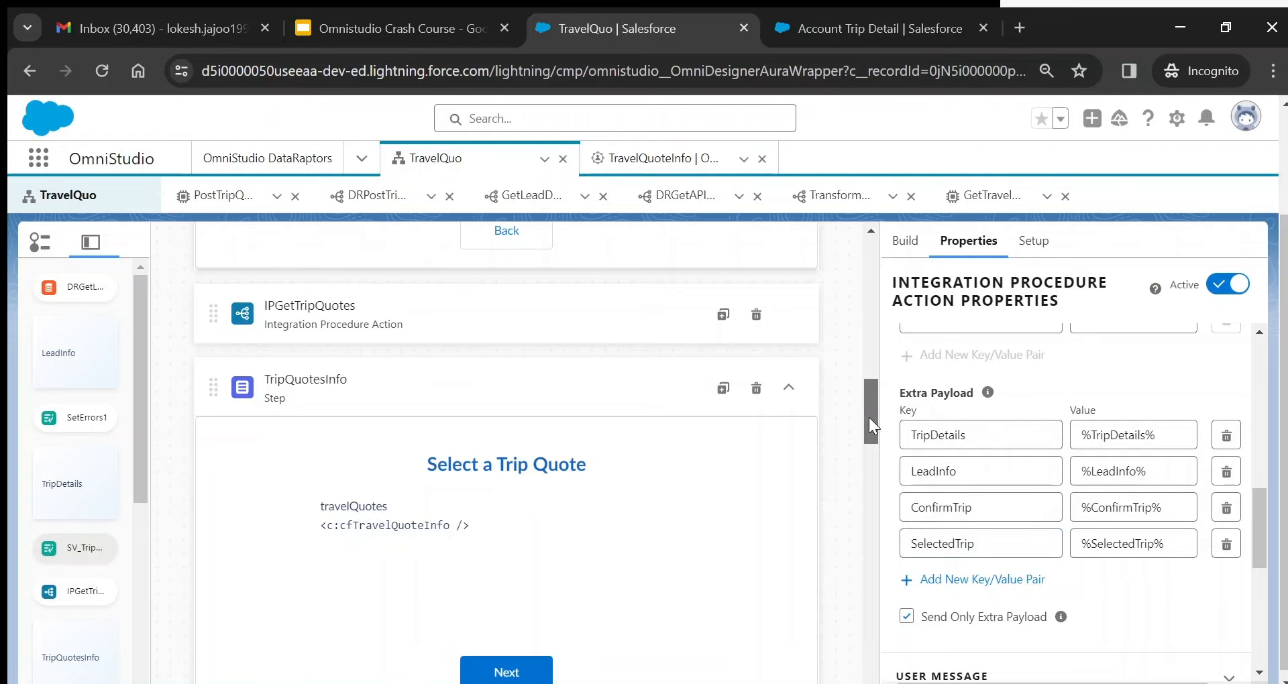
drag(868, 417, 876, 485)
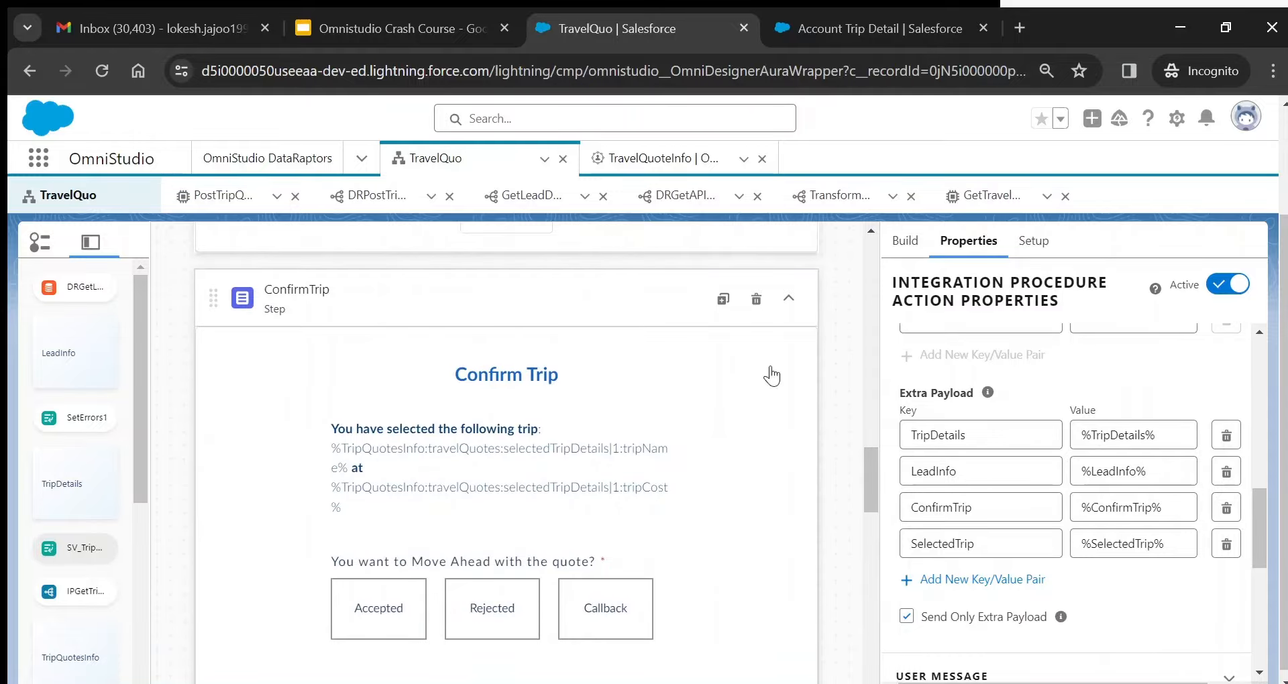
- Check the trip quote status radio, then re-expand IpSaveTripDetails' transformations and remote properties
click(395, 596)
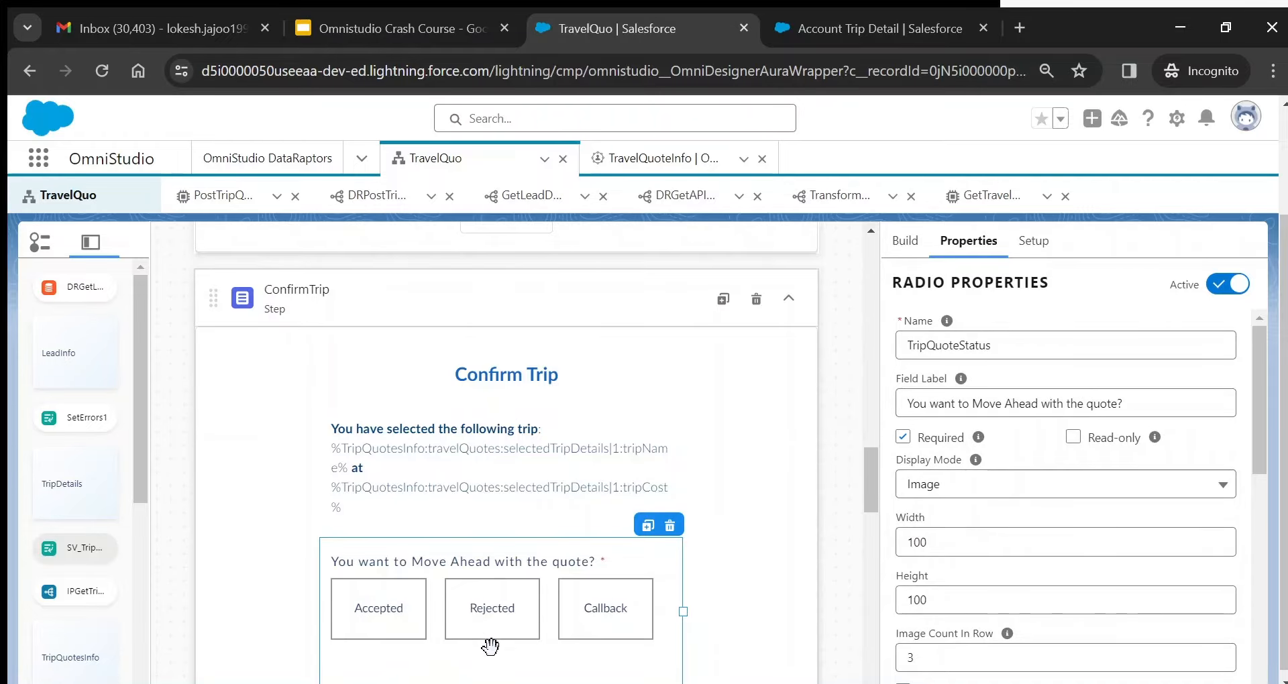
drag(868, 473, 877, 645)
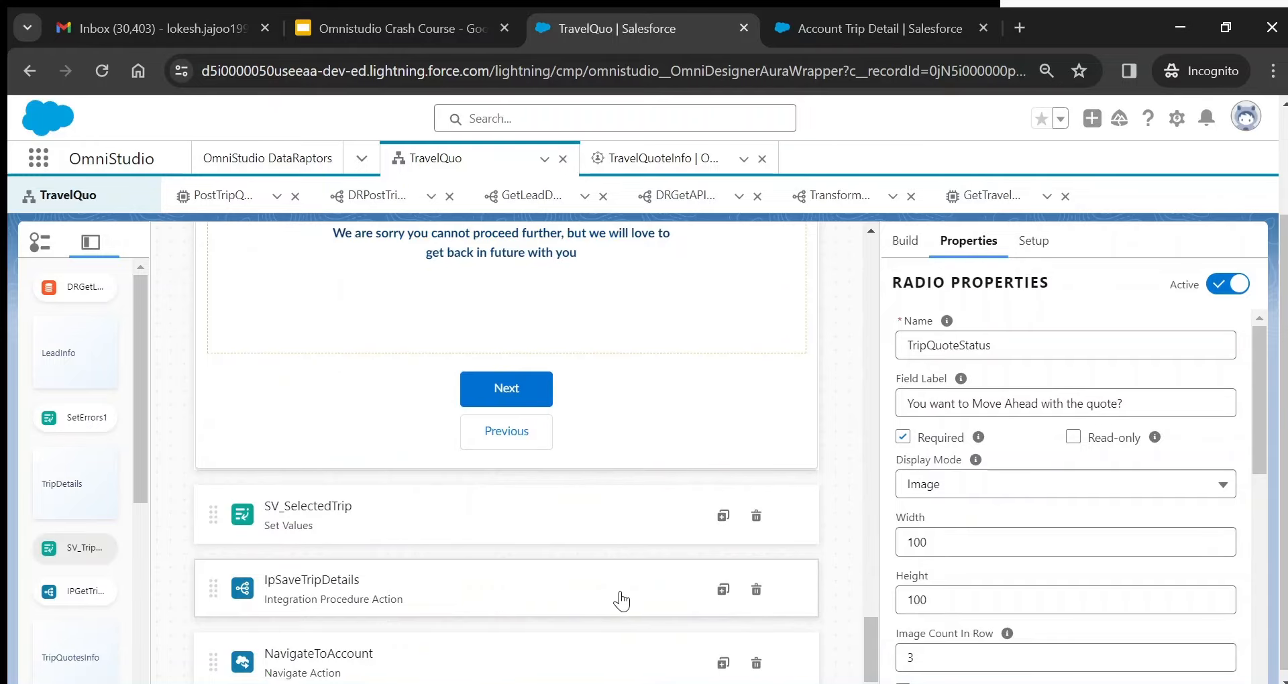
click(617, 588)
scroll(1067, 503, down, 5)
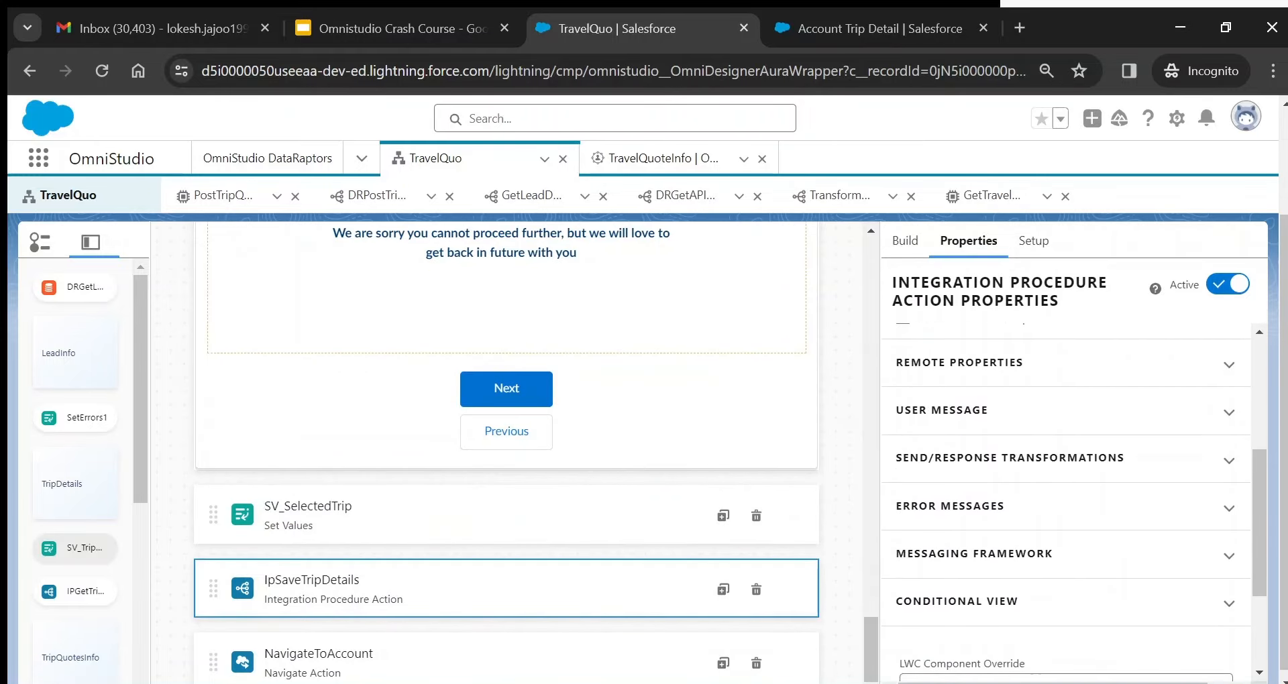
click(1229, 457)
click(1229, 364)
scroll(1074, 503, down, 6)
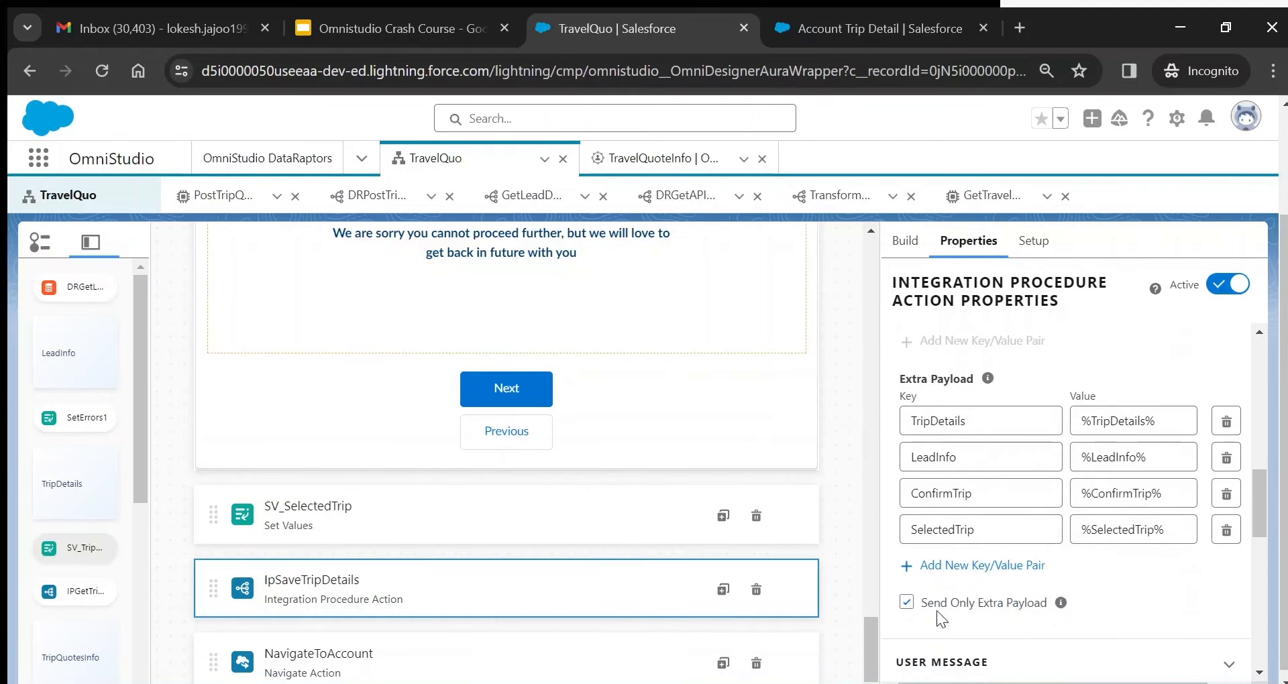
mouse_move(1057, 604)
drag(1265, 489, 1267, 339)
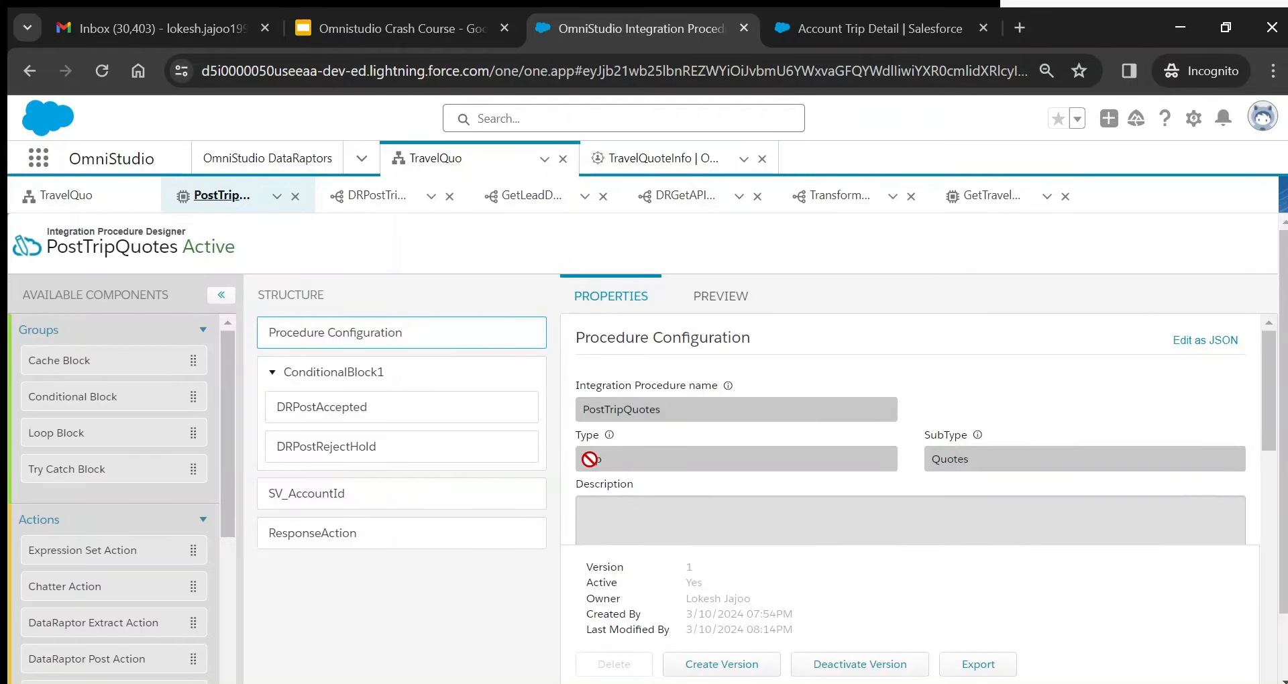
- Go back from the TravelQuo OmniScript to the PostTripQuotes integration procedure
double_click(949, 460)
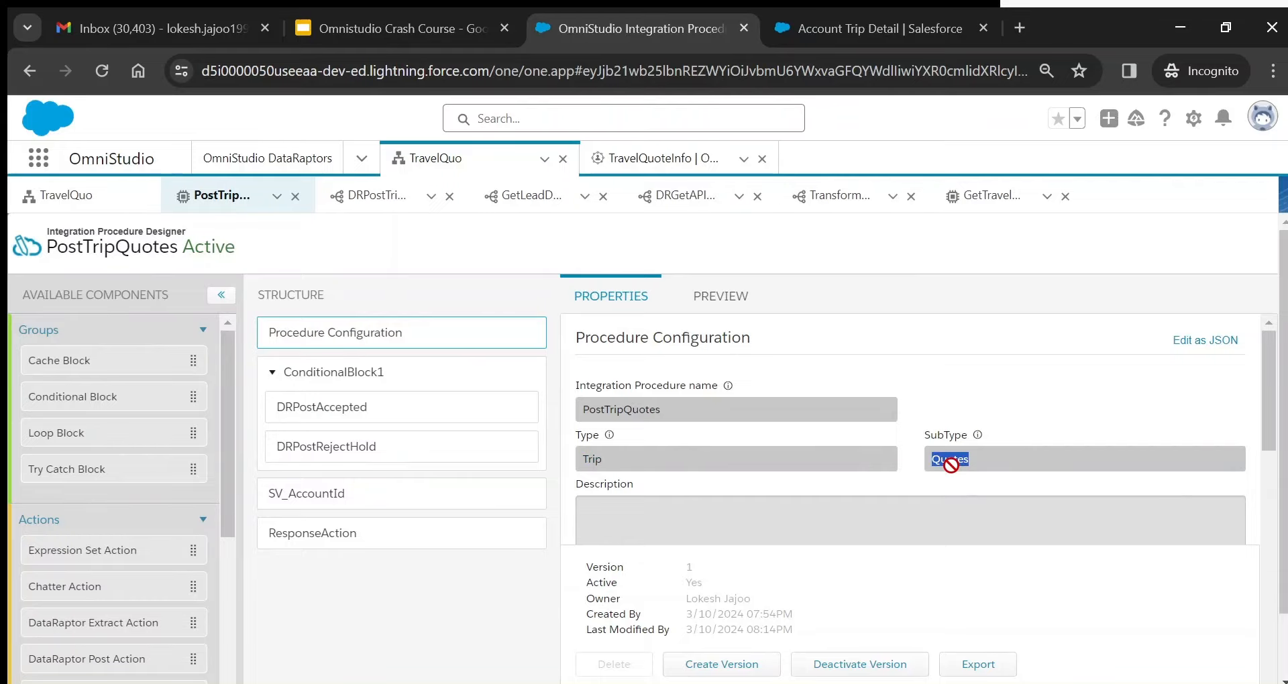
click(65, 196)
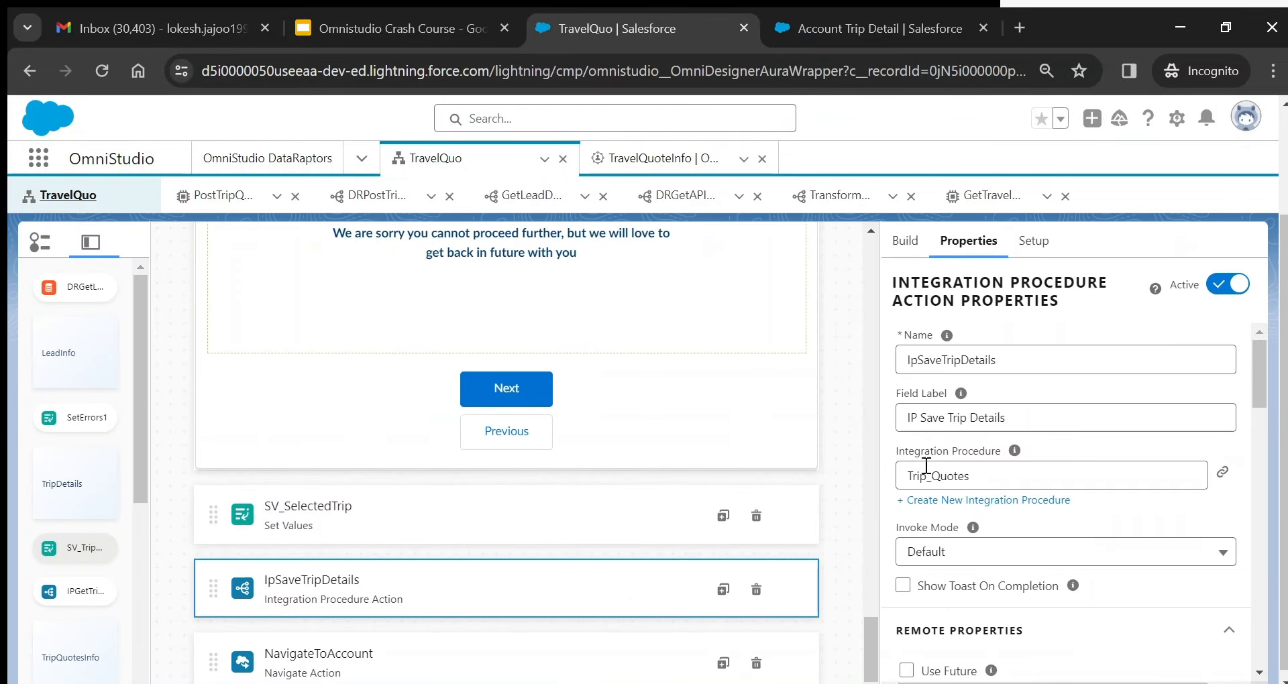
click(228, 196)
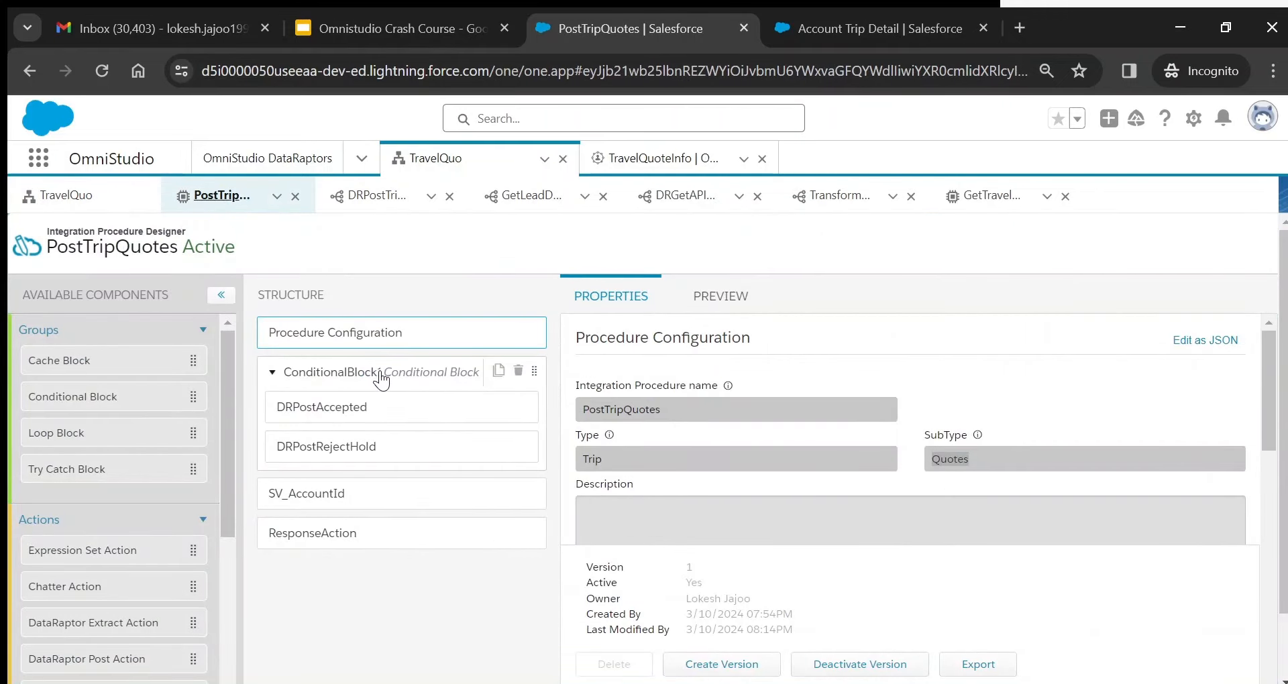
- Inspect ConditionalBlock1, DRPostAccepted and DRPostRejectHold, ending on DRPostAccepted's TripQuoteStatus == "Accepted" condition
click(381, 381)
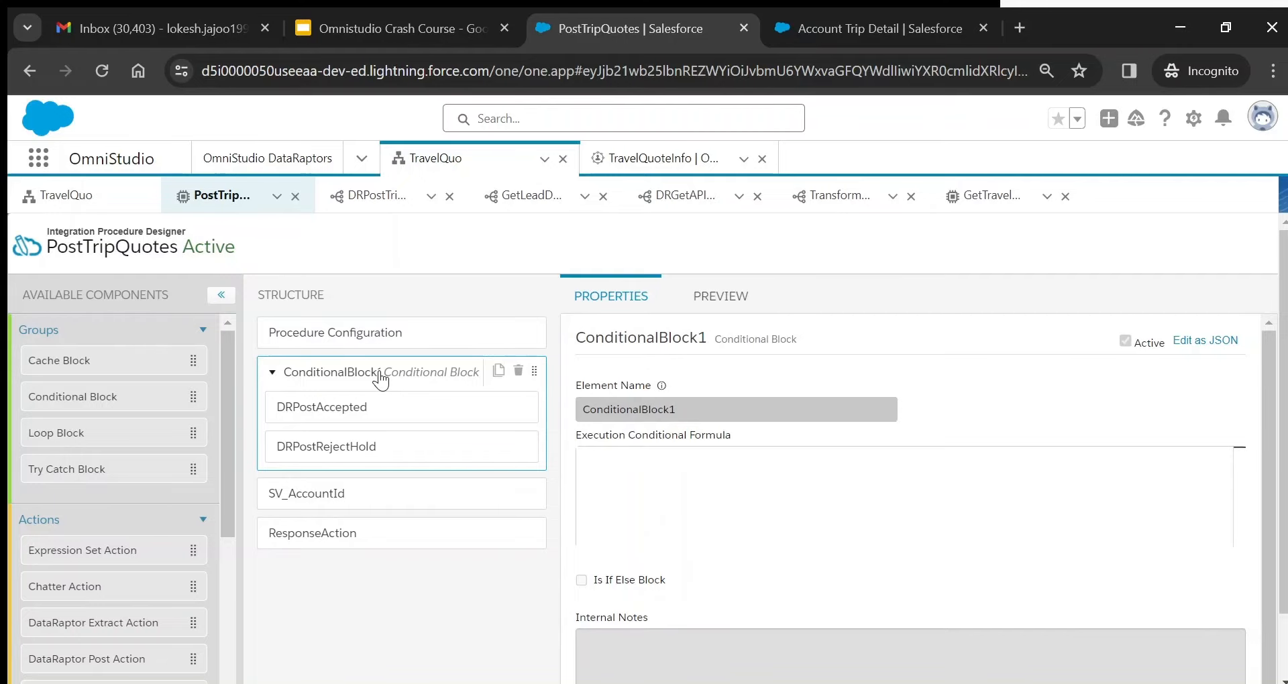
click(373, 412)
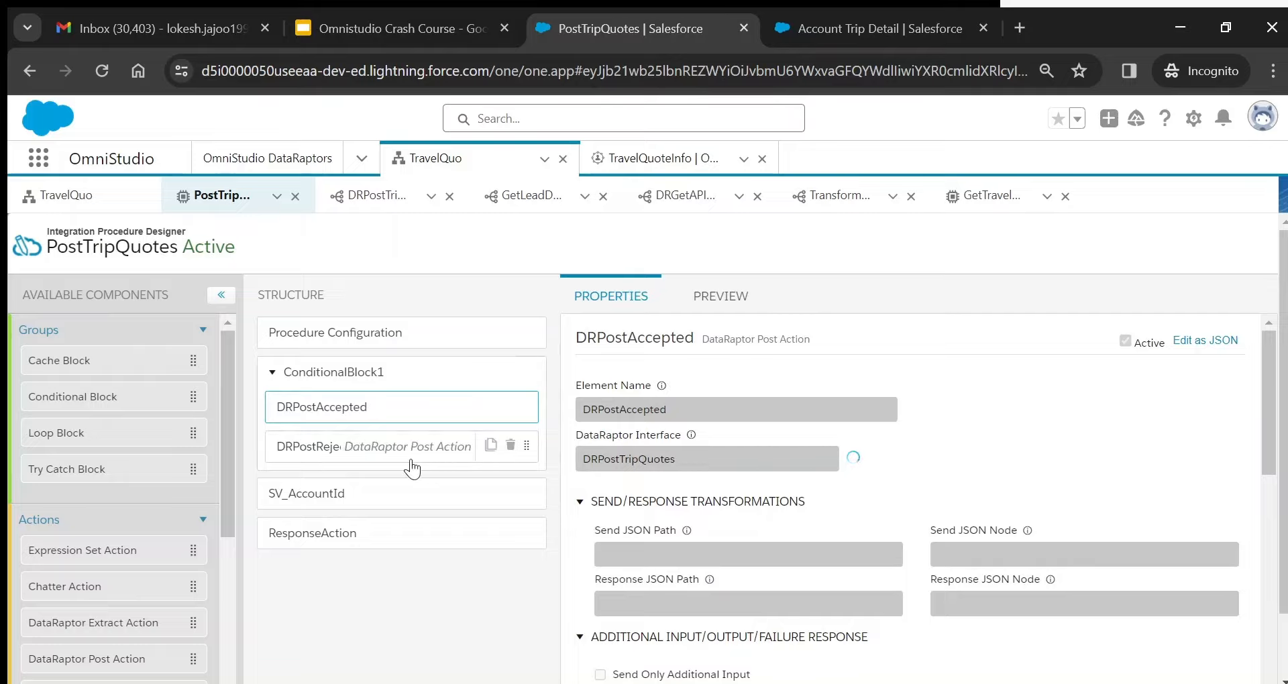
click(363, 455)
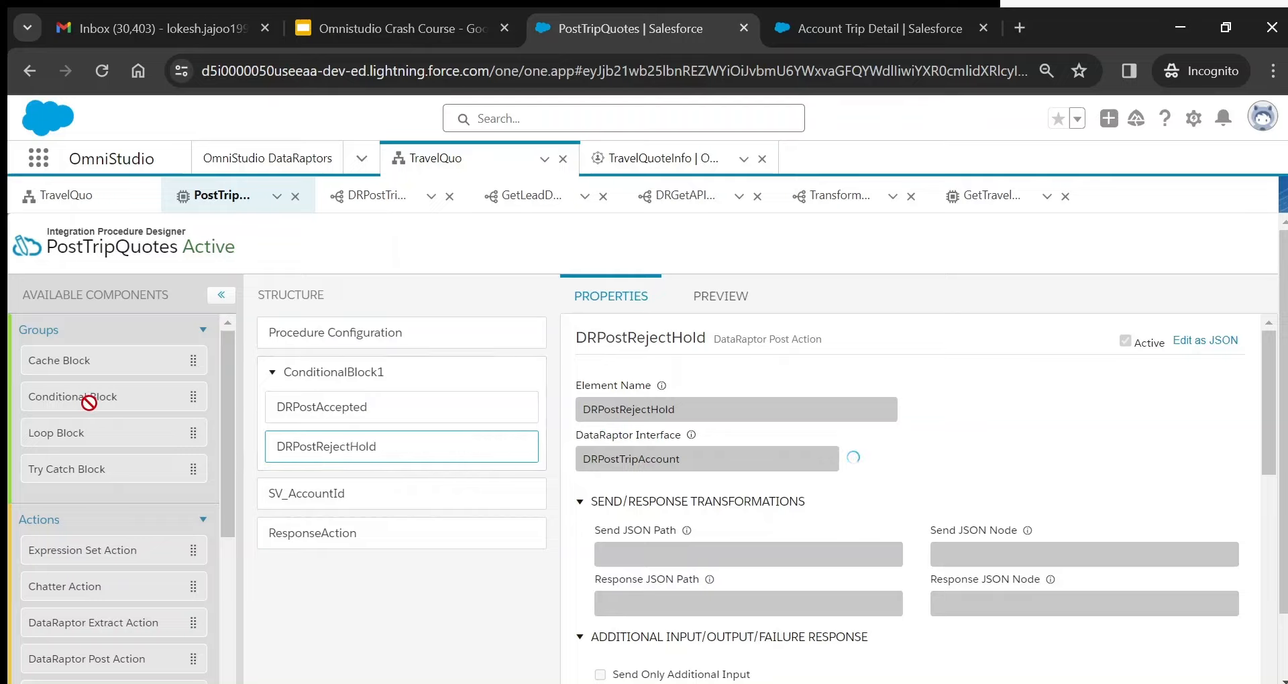
click(377, 386)
click(353, 411)
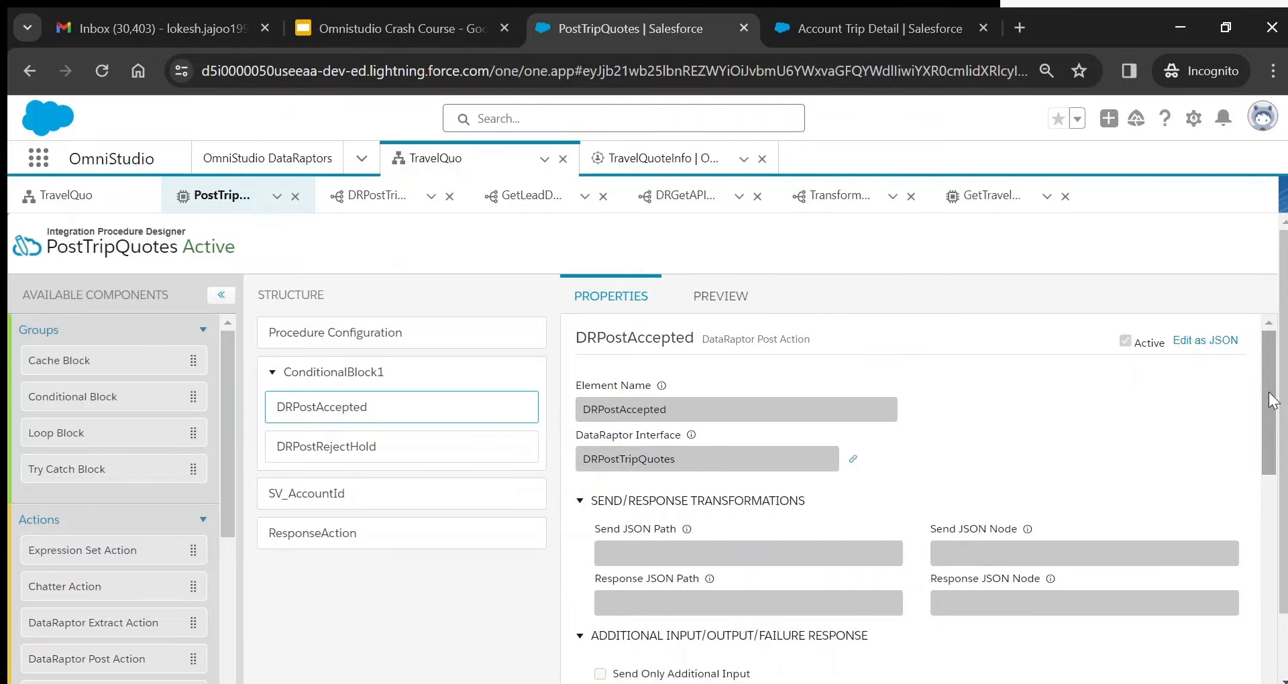
drag(1269, 392, 1285, 559)
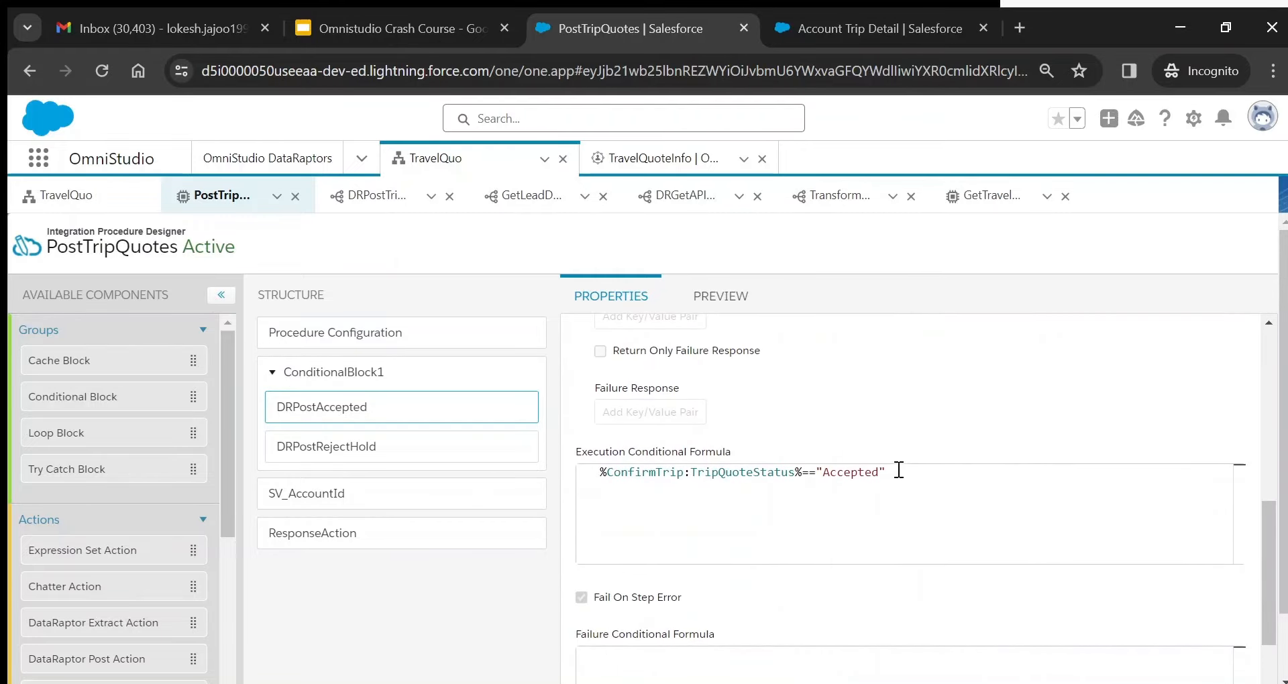
click(64, 195)
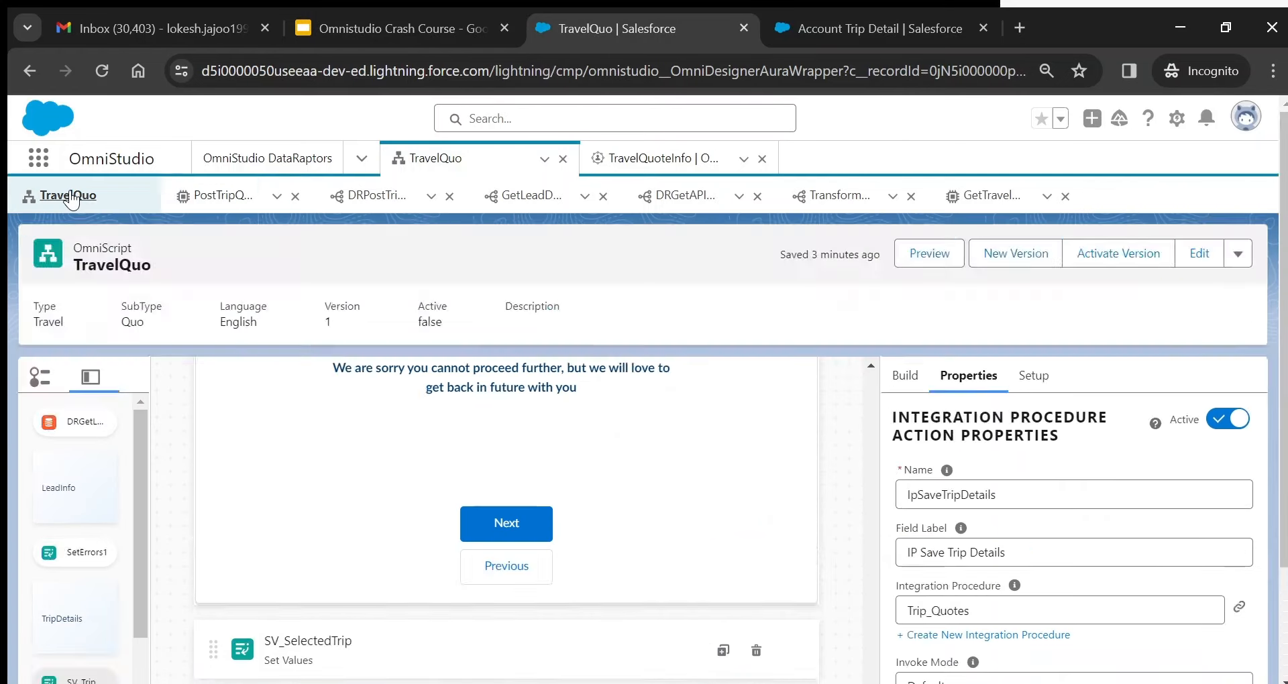
drag(875, 633, 872, 560)
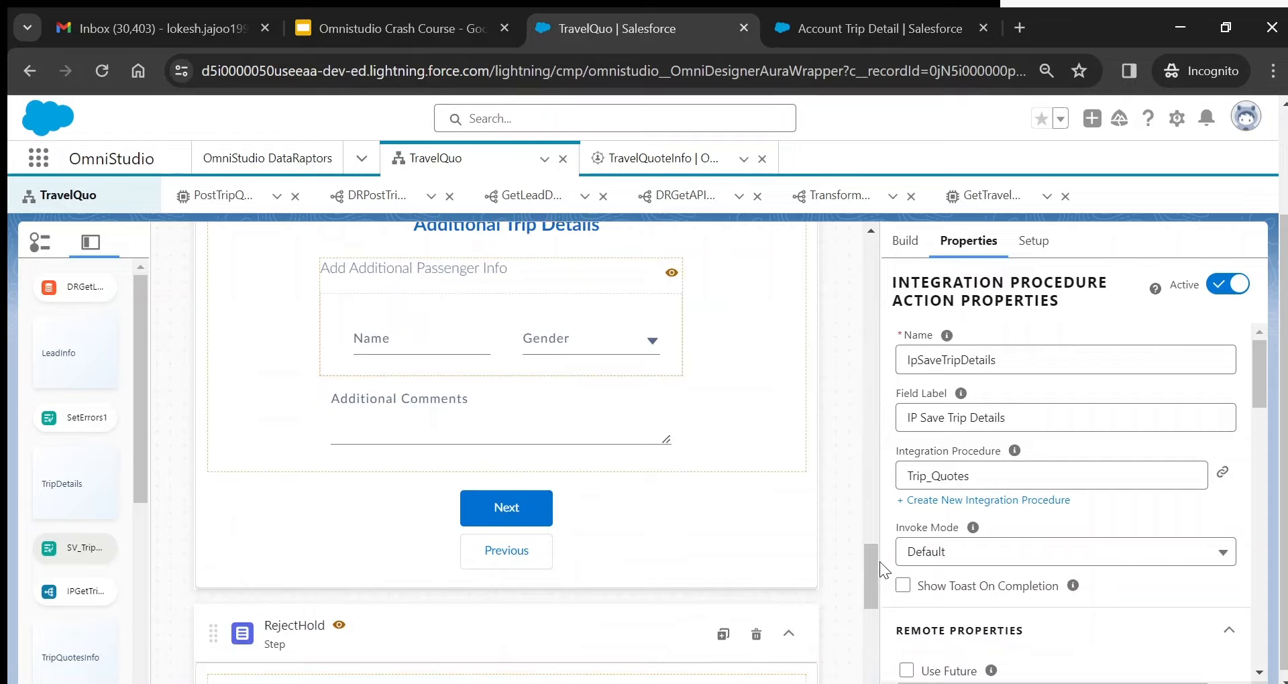
mouse_move(340, 628)
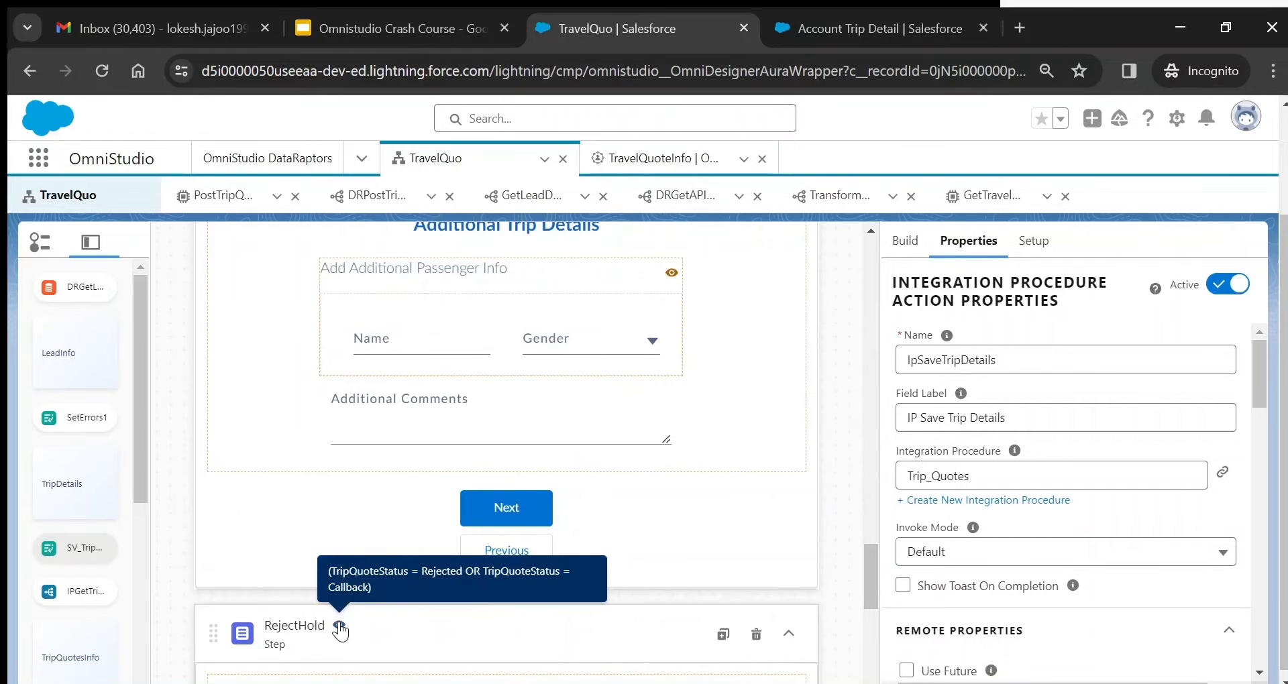
click(224, 196)
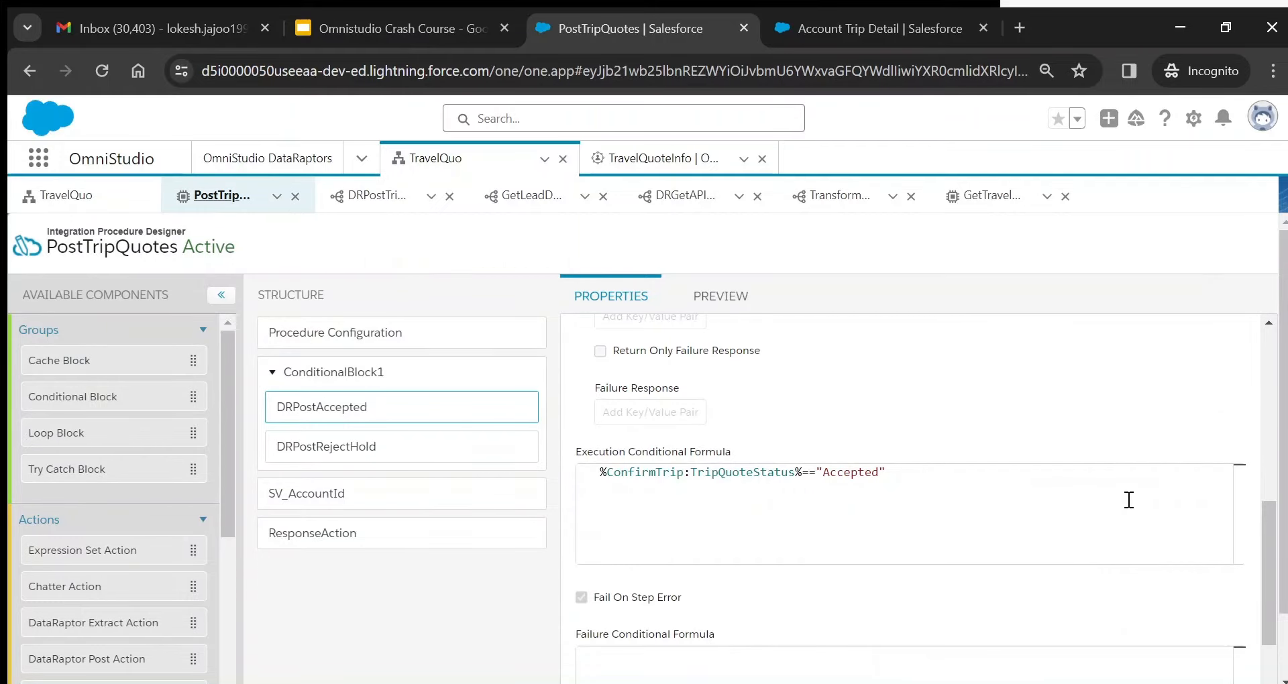
double_click(847, 471)
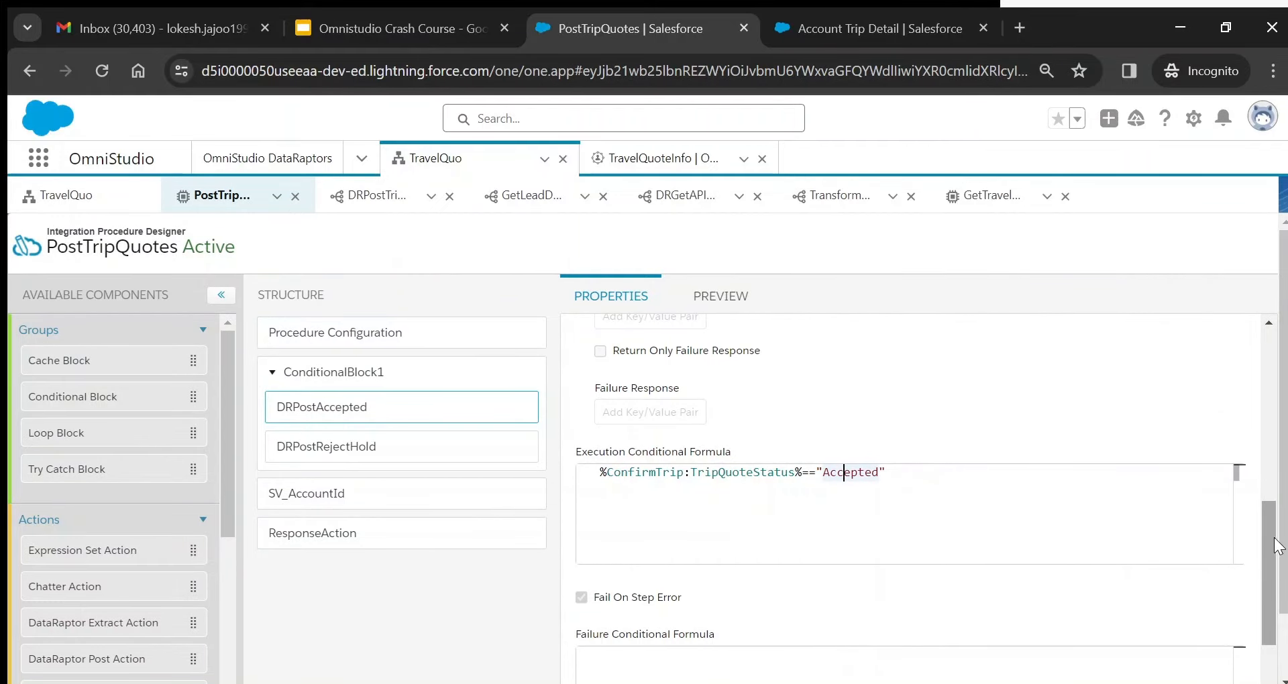
mouse_move(1273, 534)
mouse_down()
mouse_move(1254, 368)
mouse_move(1275, 532)
mouse_up()
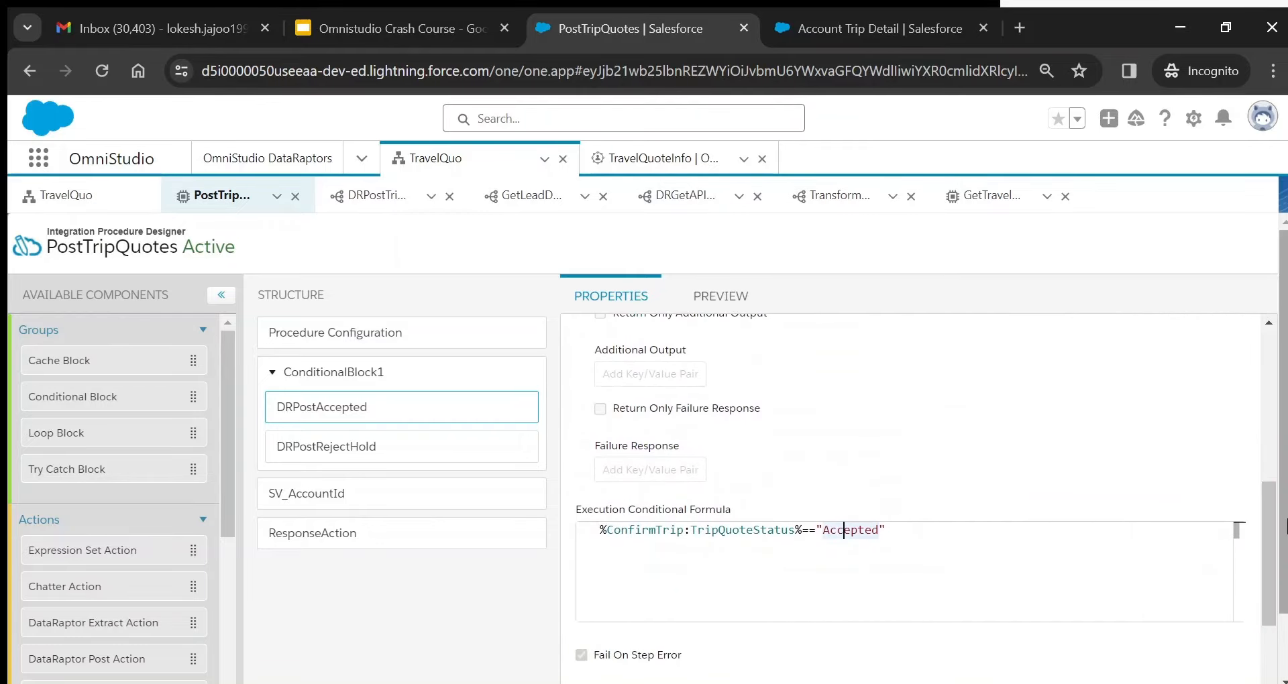
double_click(842, 530)
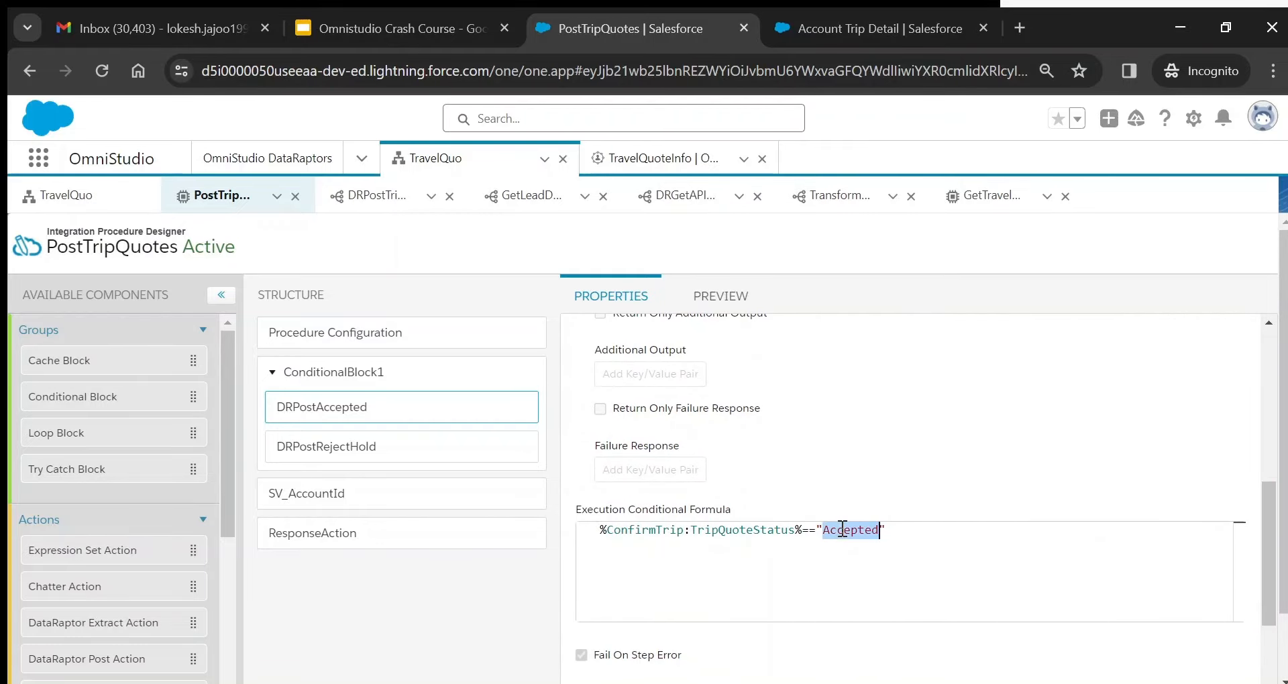
double_click(638, 529)
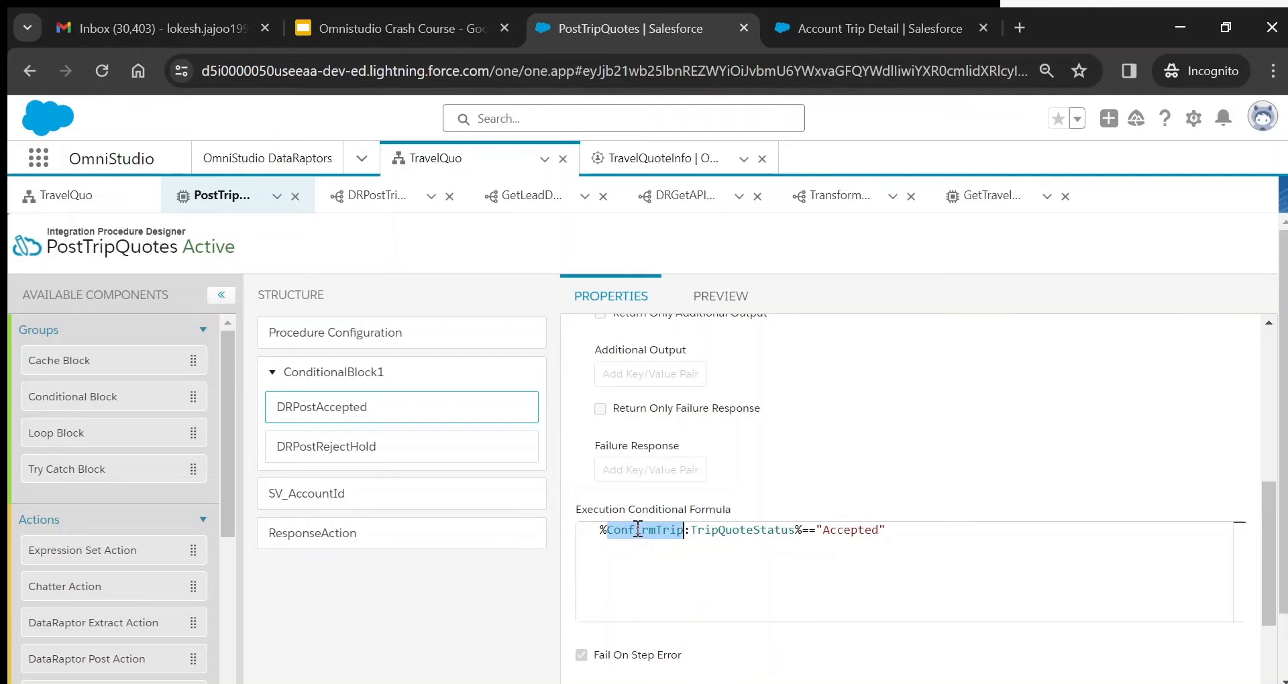
click(66, 196)
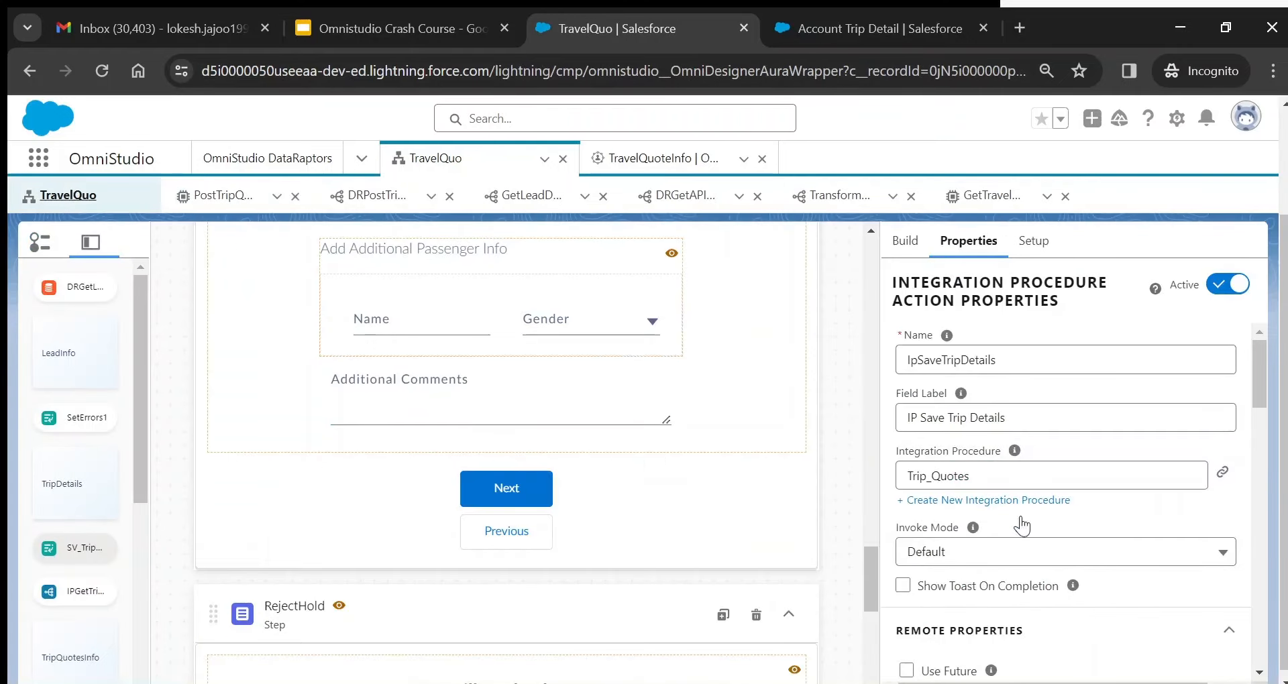
scroll(507, 450, down, 7)
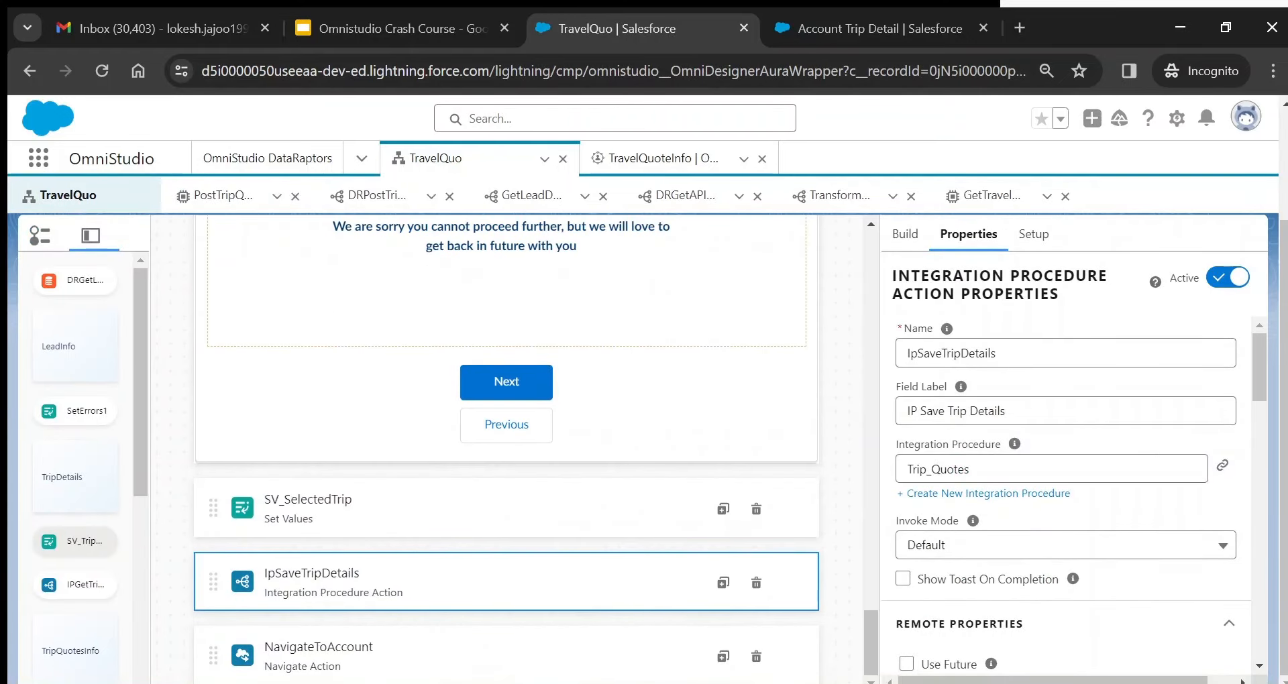
scroll(1073, 578, down, 8)
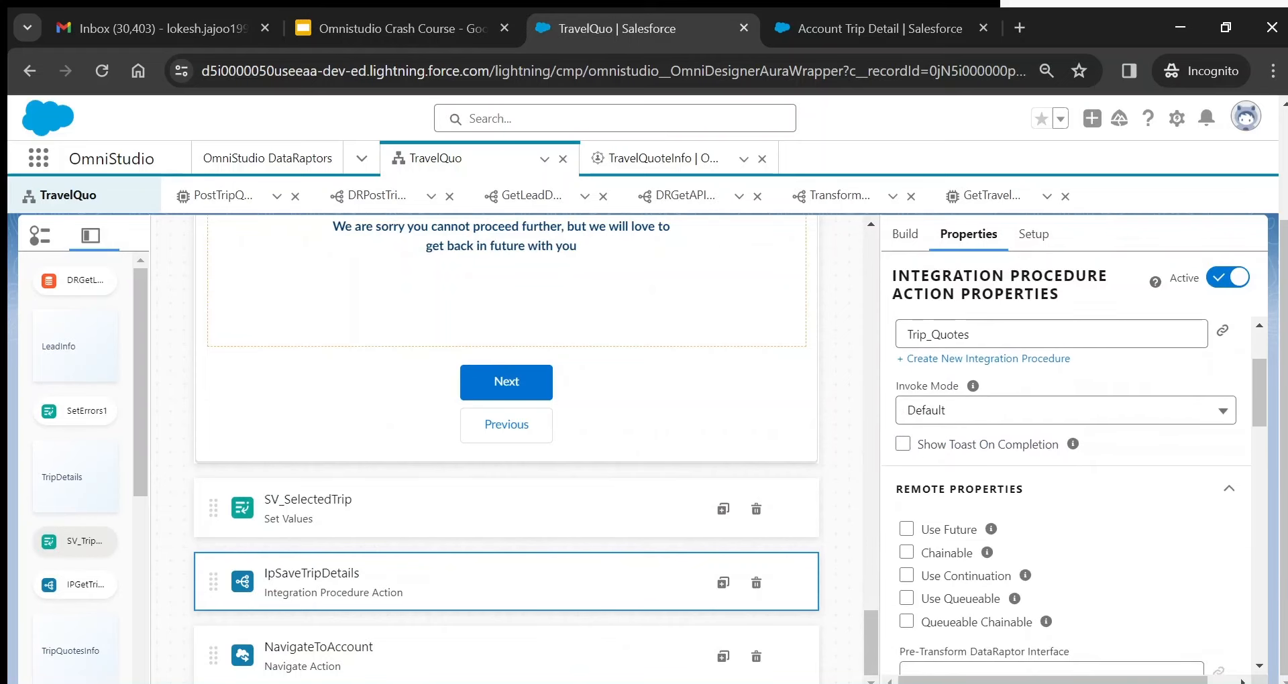
scroll(1084, 496, down, 1)
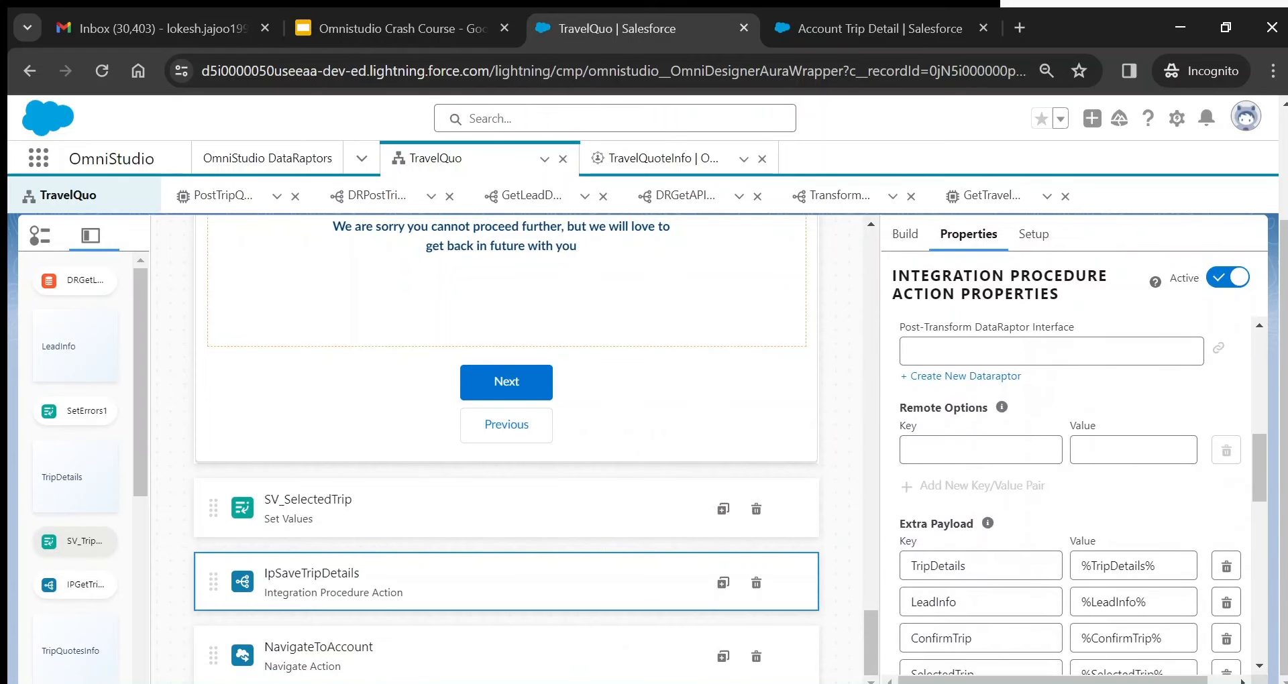
click(223, 196)
double_click(741, 531)
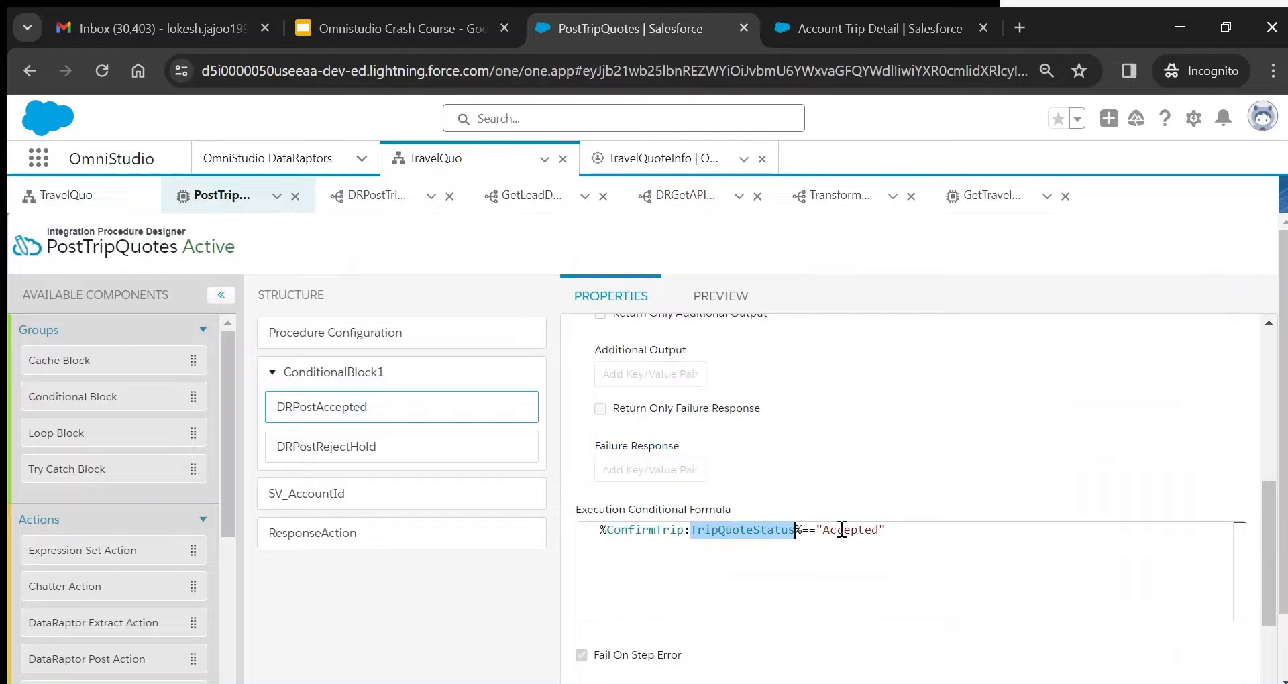
double_click(849, 530)
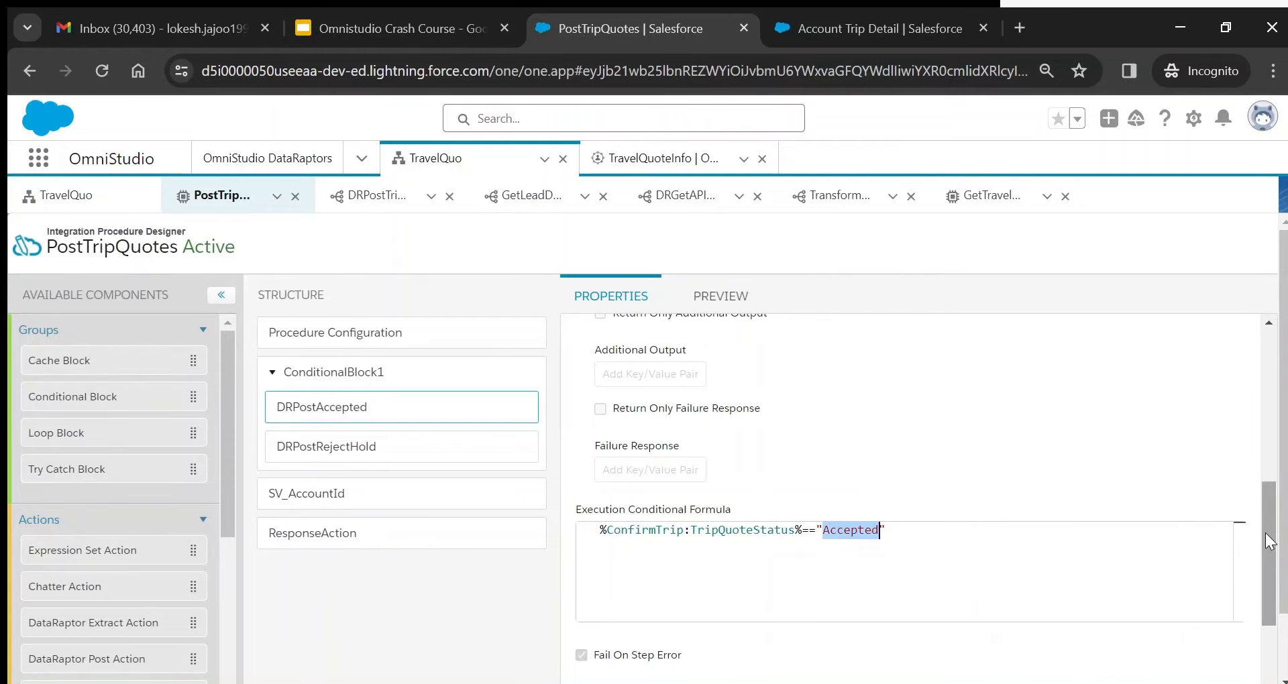
drag(1265, 533, 1264, 362)
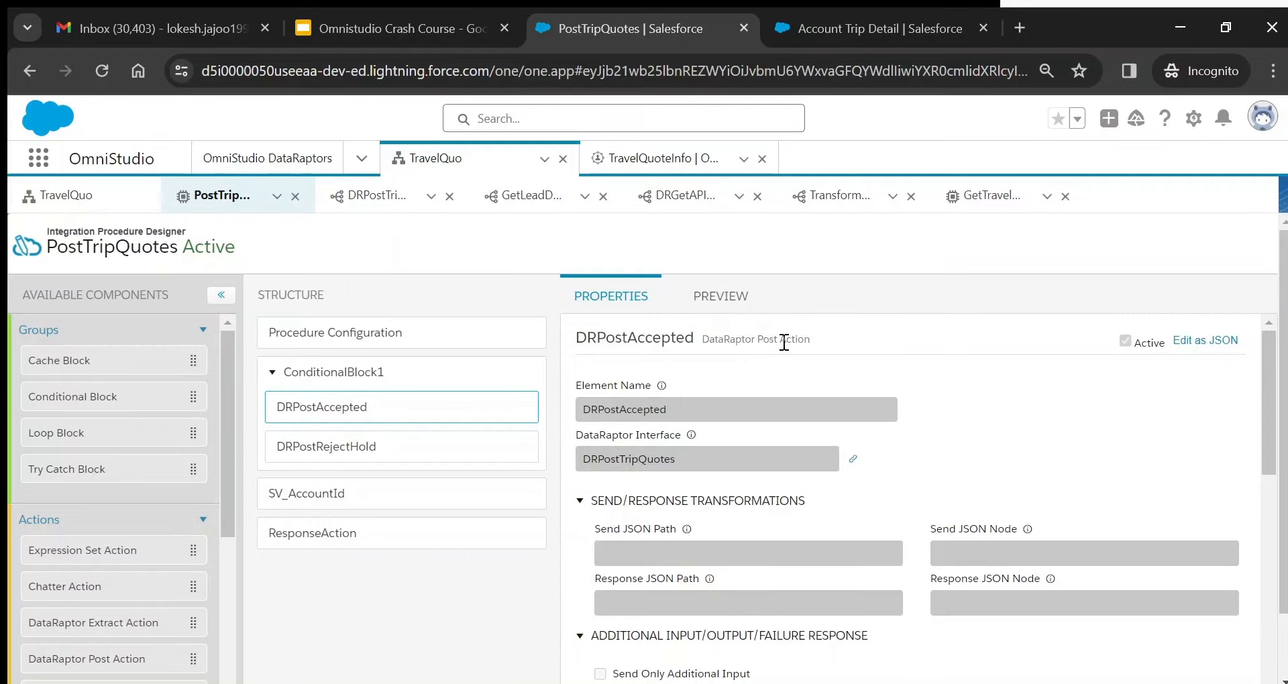
click(853, 463)
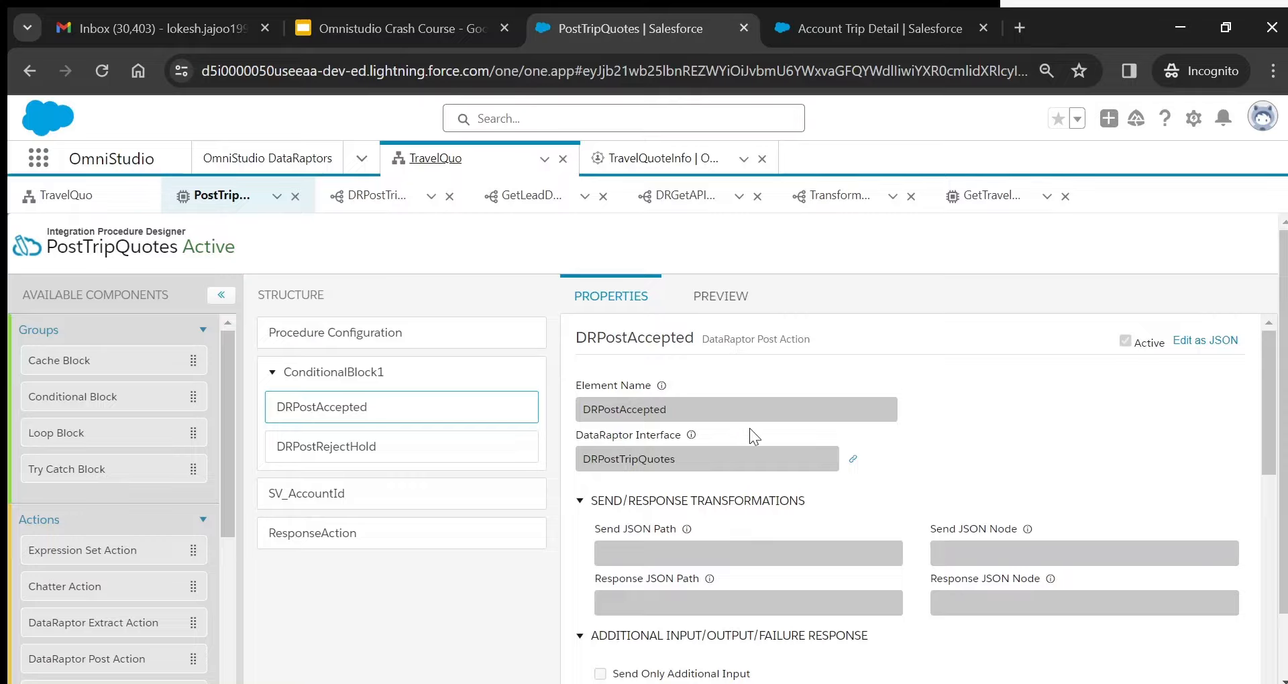
- Browse the DataRaptors list, expanding DRCreateAccount's versions, then return to PostTripQuotes
click(249, 159)
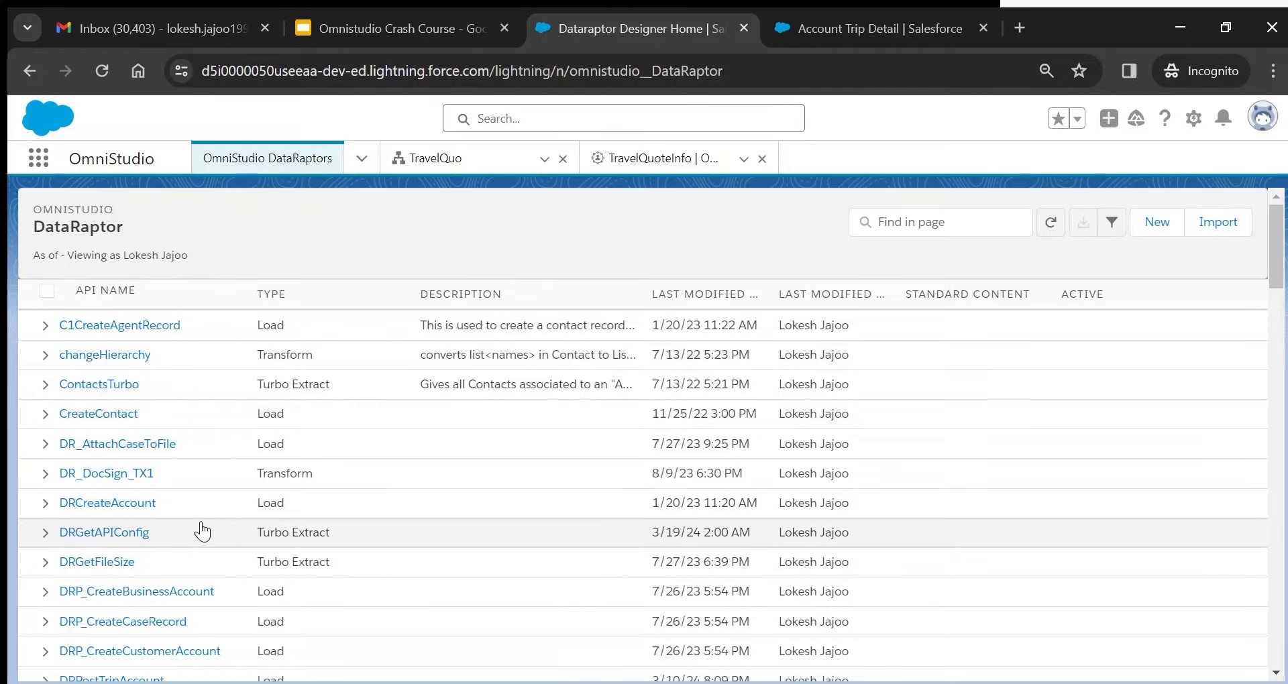
click(45, 503)
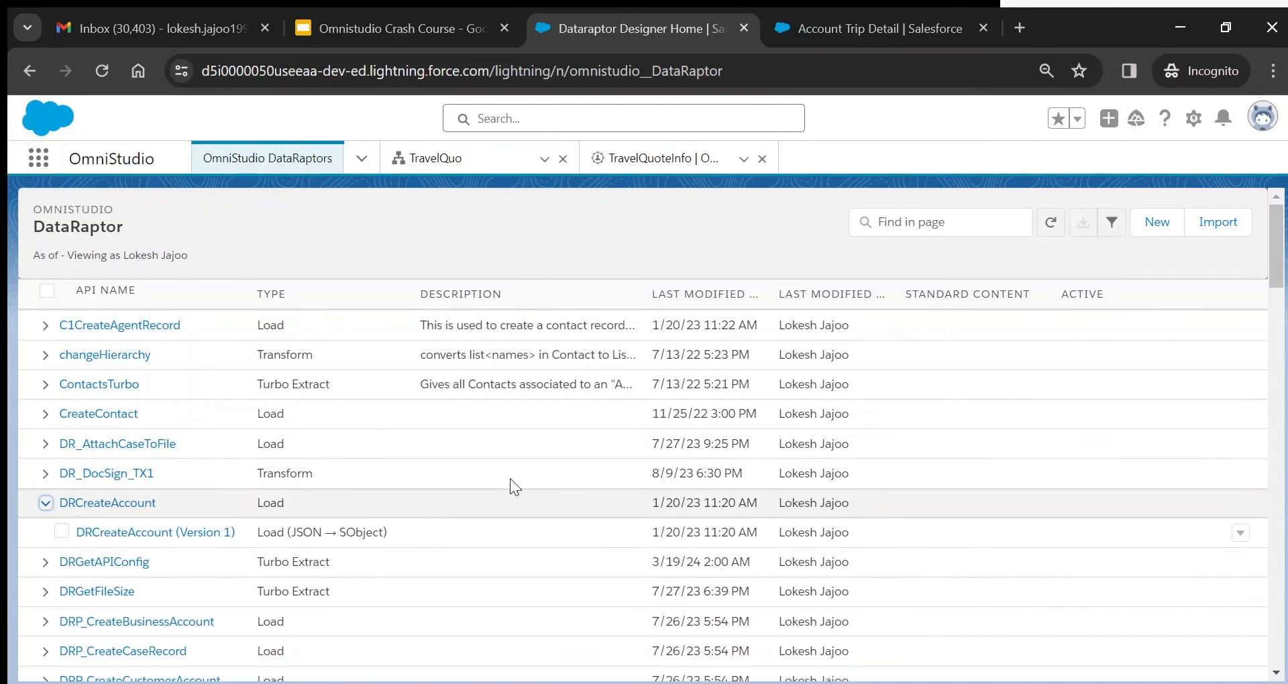
click(435, 160)
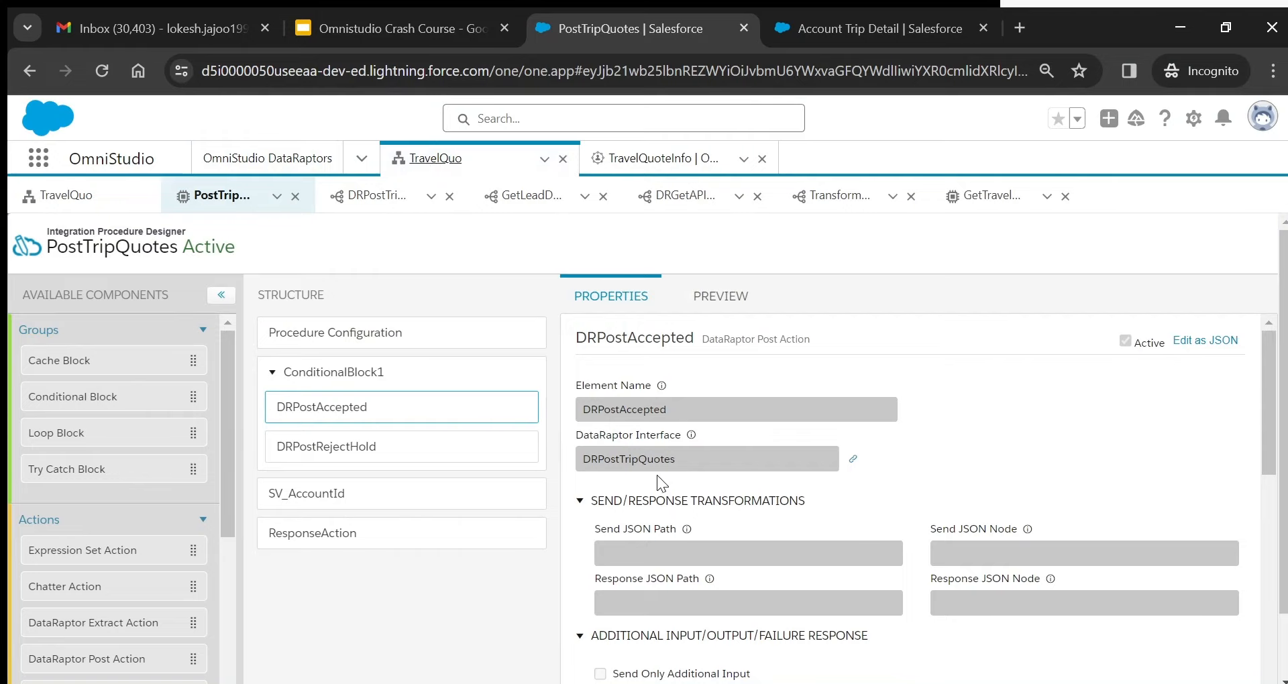
- Open DRPostTripQuotes Version 1 in its own tab, then switch back to PostTripQuotes
click(312, 158)
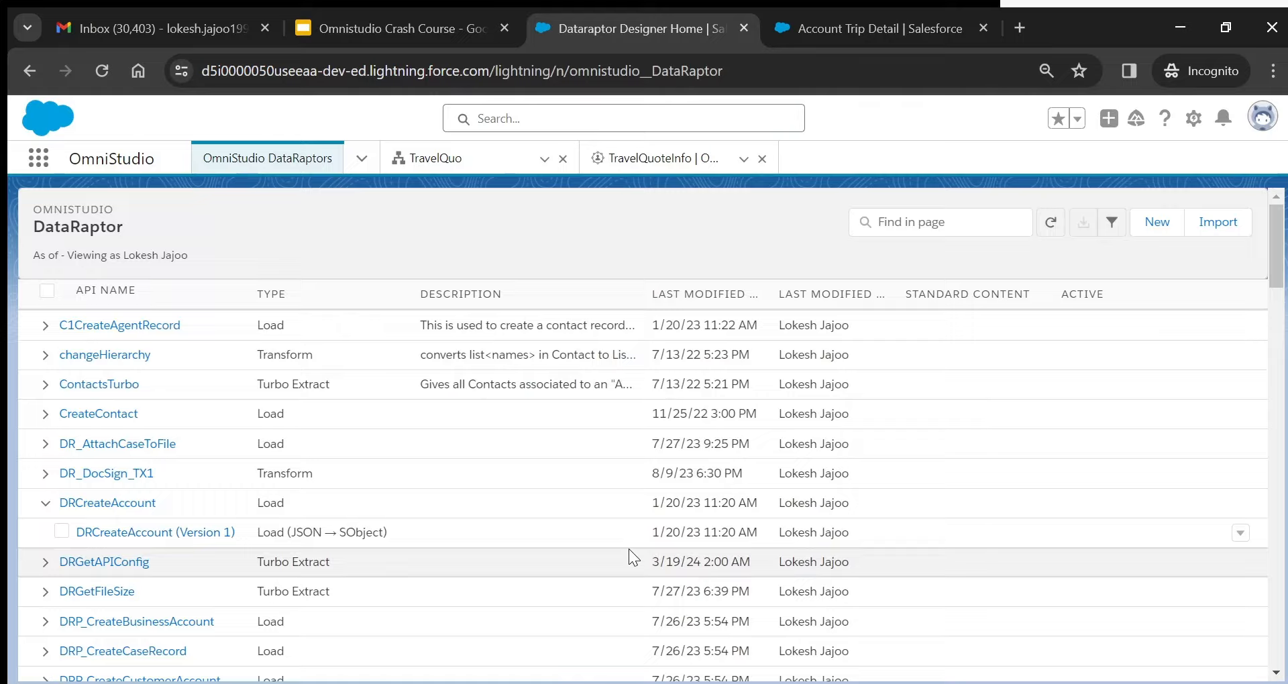
scroll(629, 549, down, 3)
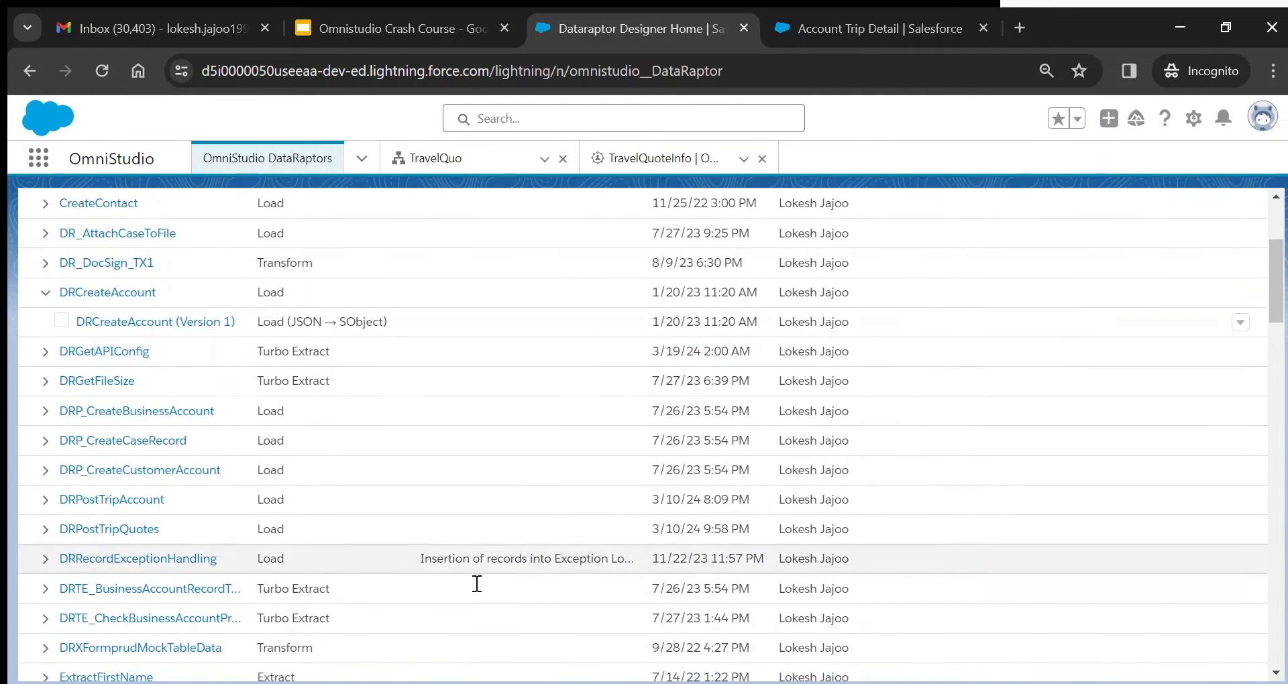
click(46, 529)
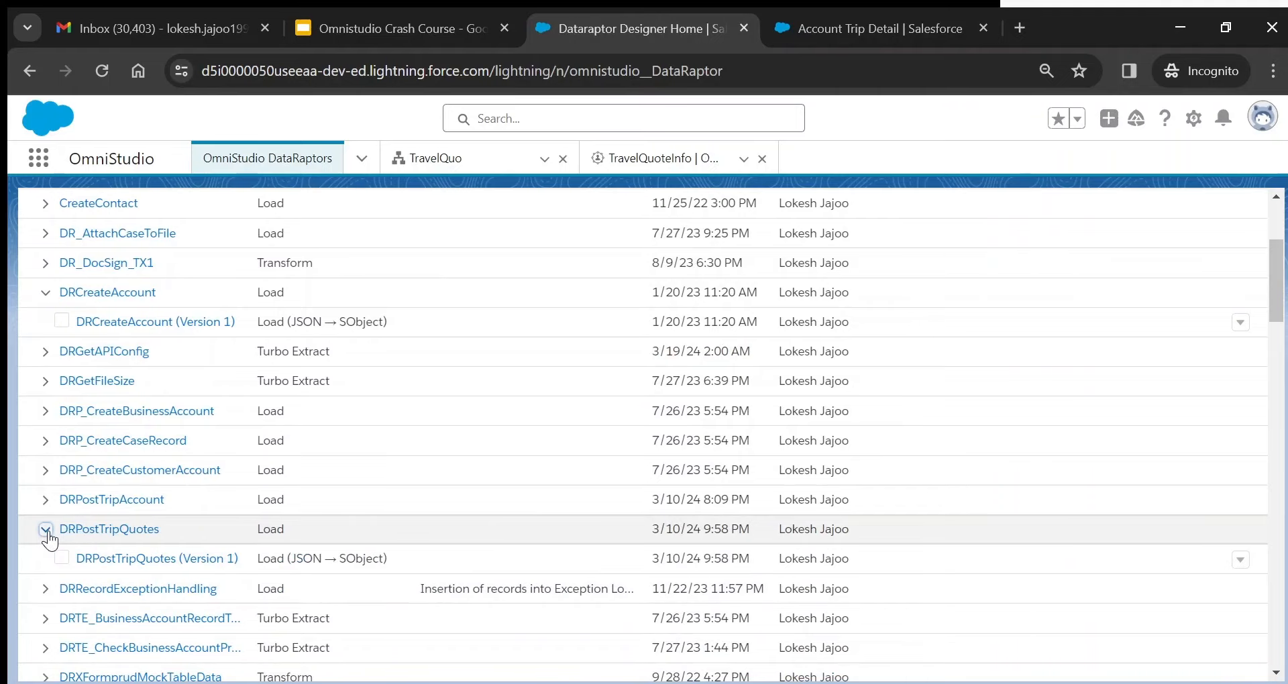
click(134, 560)
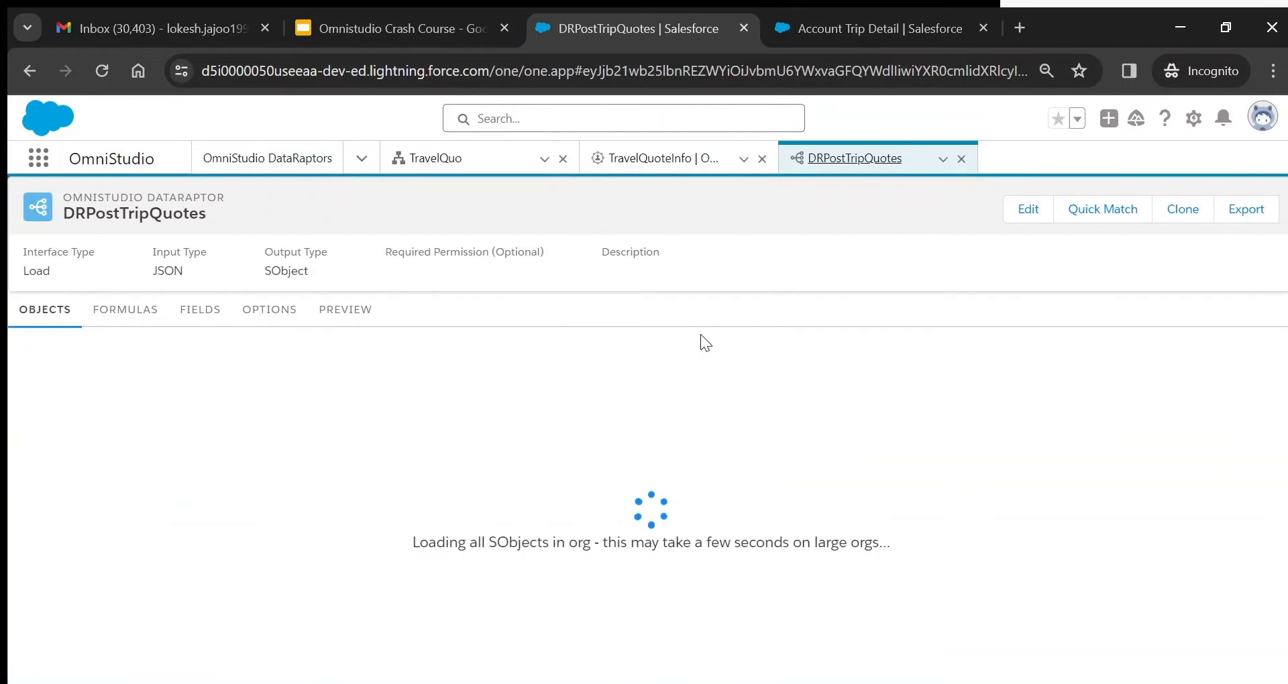
click(456, 165)
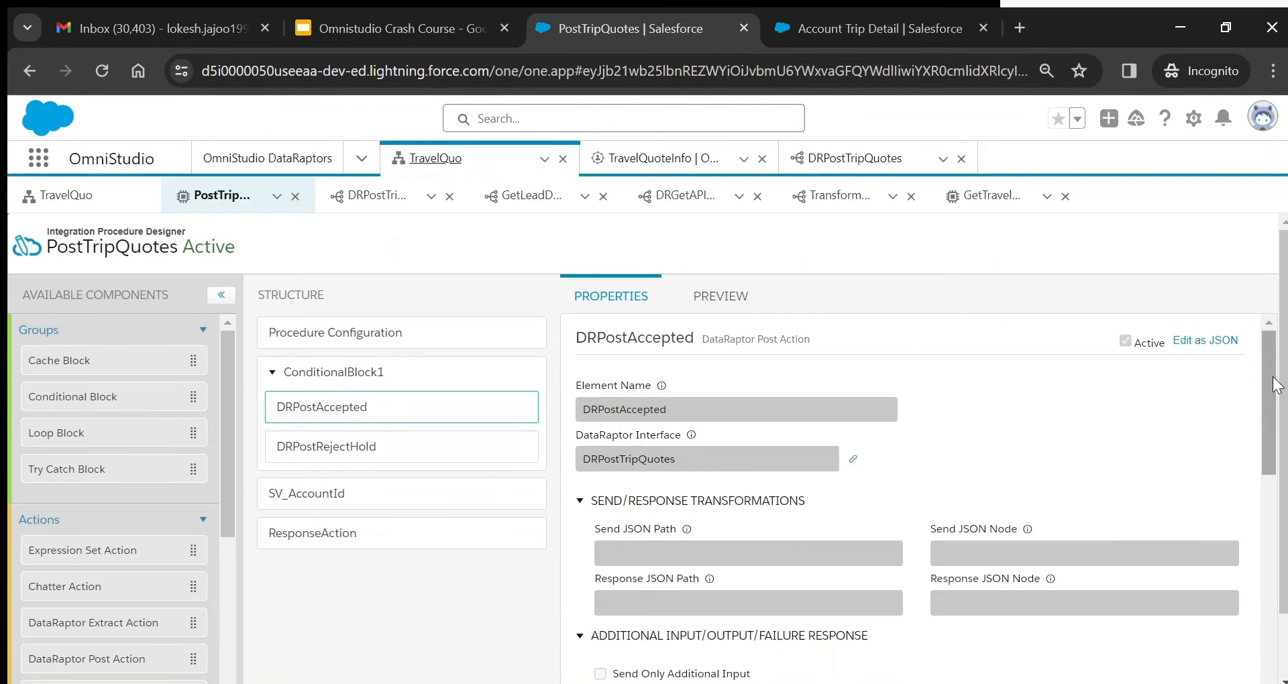
- Create a new version of the PostTripQuotes integration procedure from Procedure Configuration
mouse_move(1271, 377)
mouse_down()
mouse_move(1277, 564)
mouse_move(1279, 373)
mouse_up()
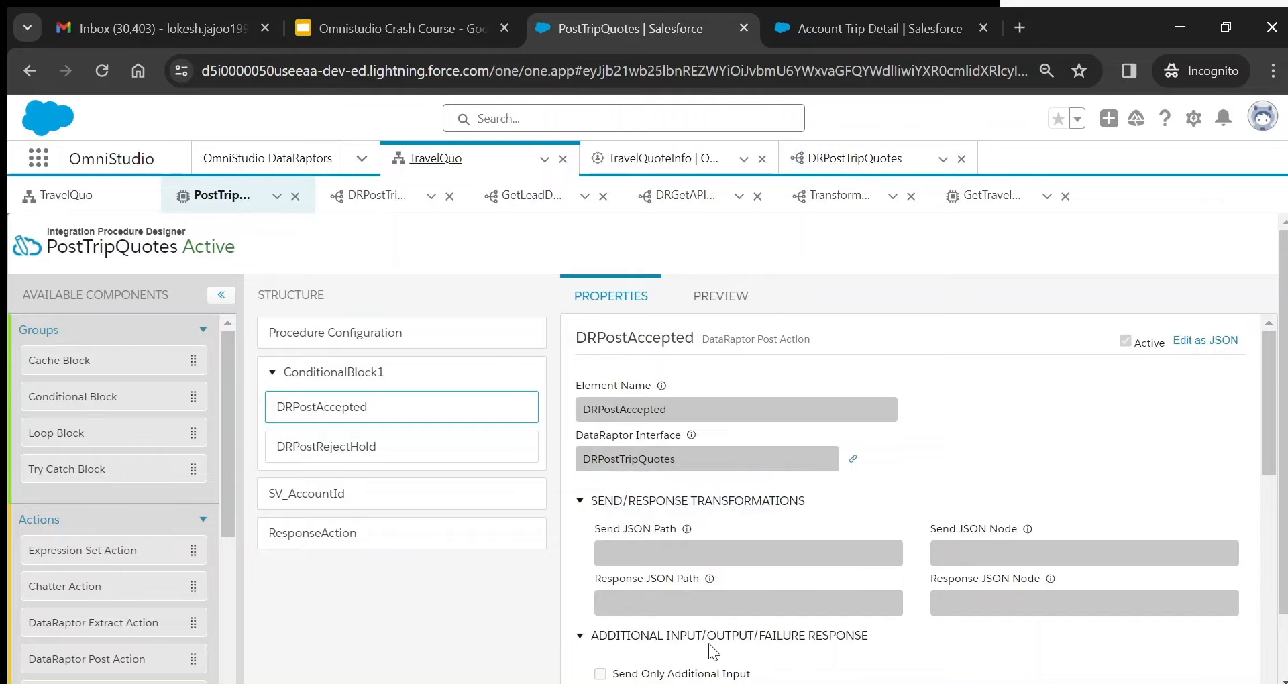
scroll(977, 595, down, 2)
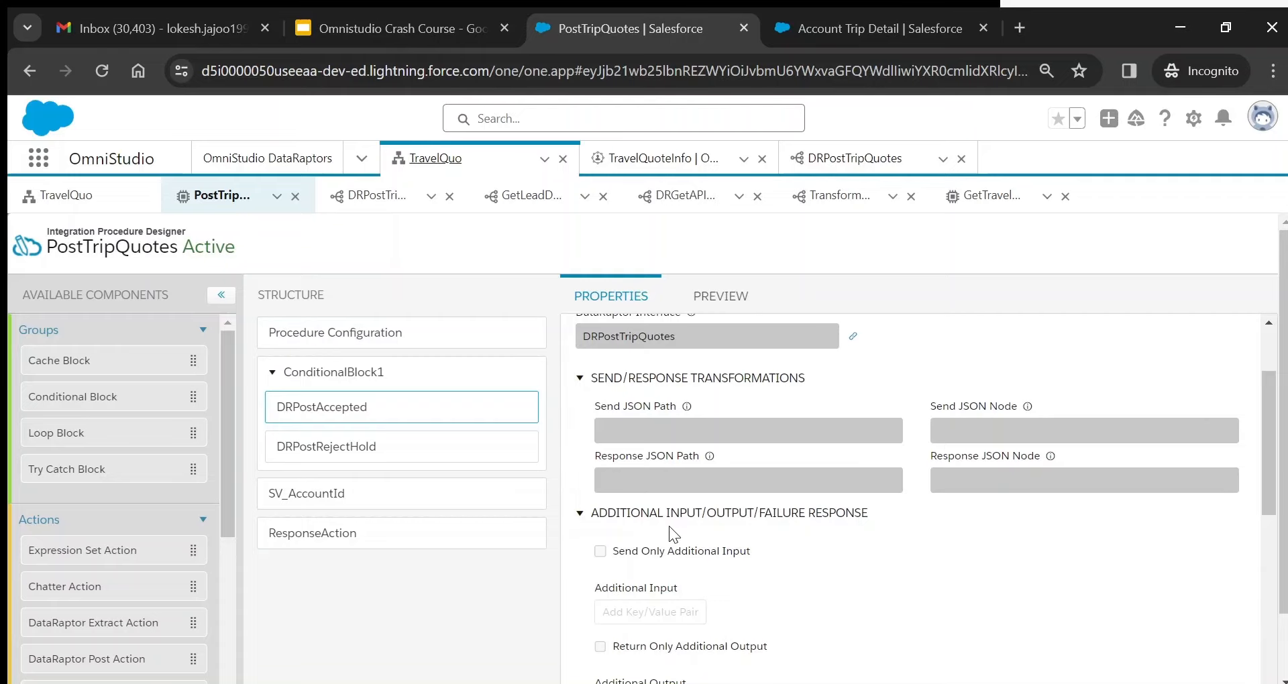
click(425, 335)
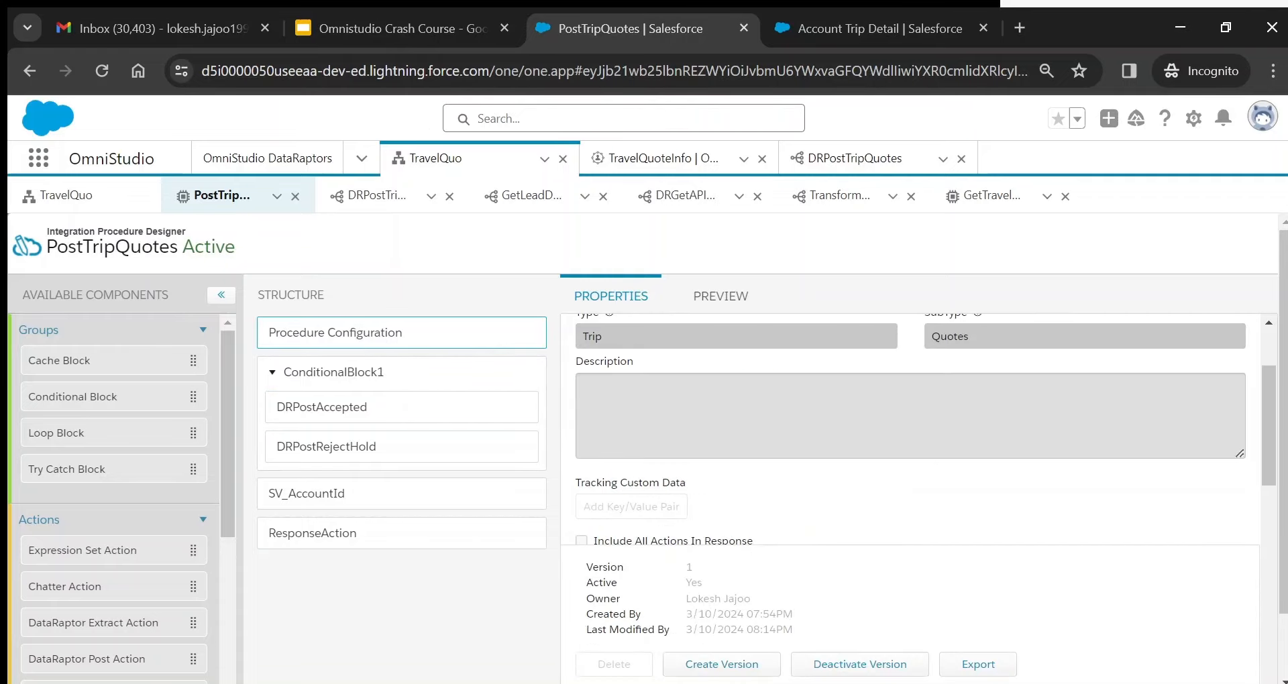
click(862, 667)
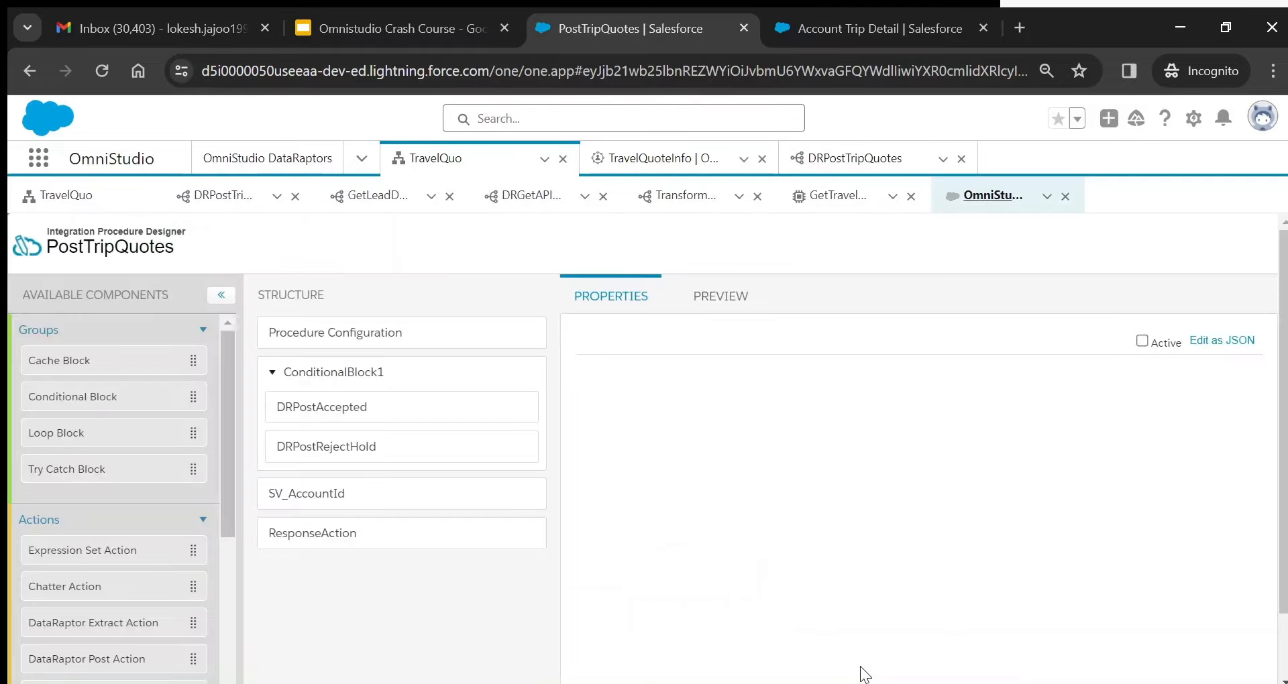
- Add a Test1 = %Test1% additional input to DRPostAccepted, then delete that row
click(373, 421)
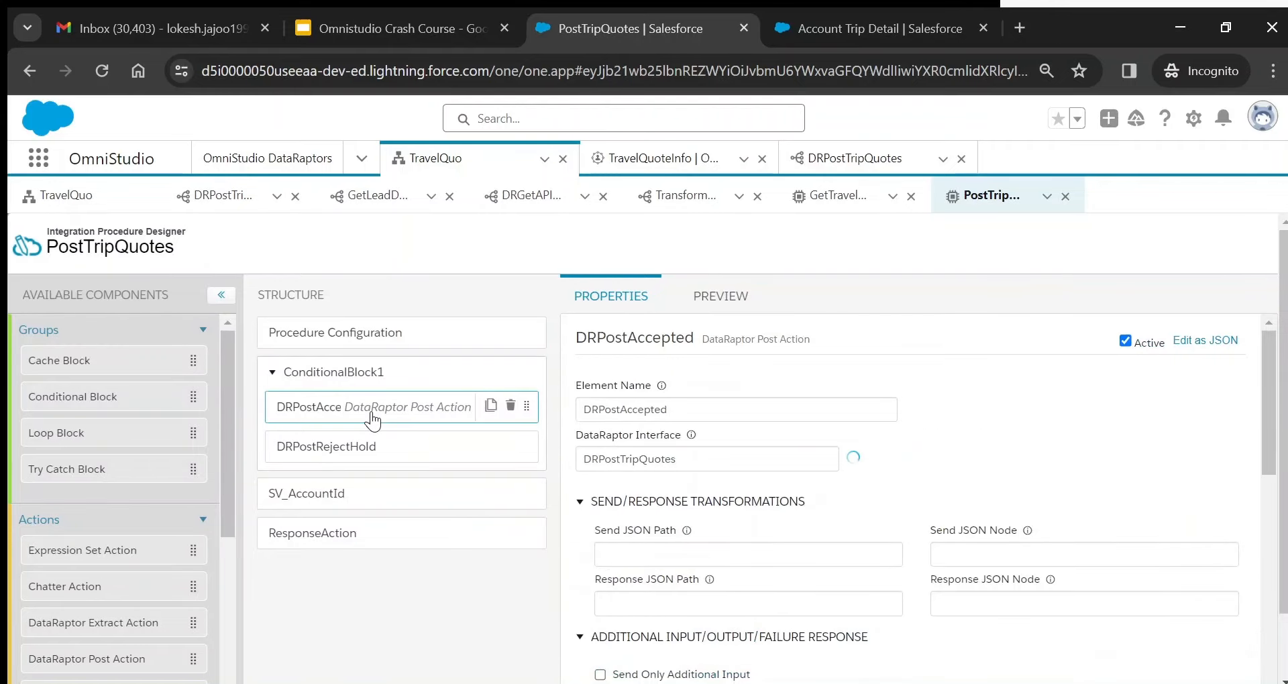
click(490, 406)
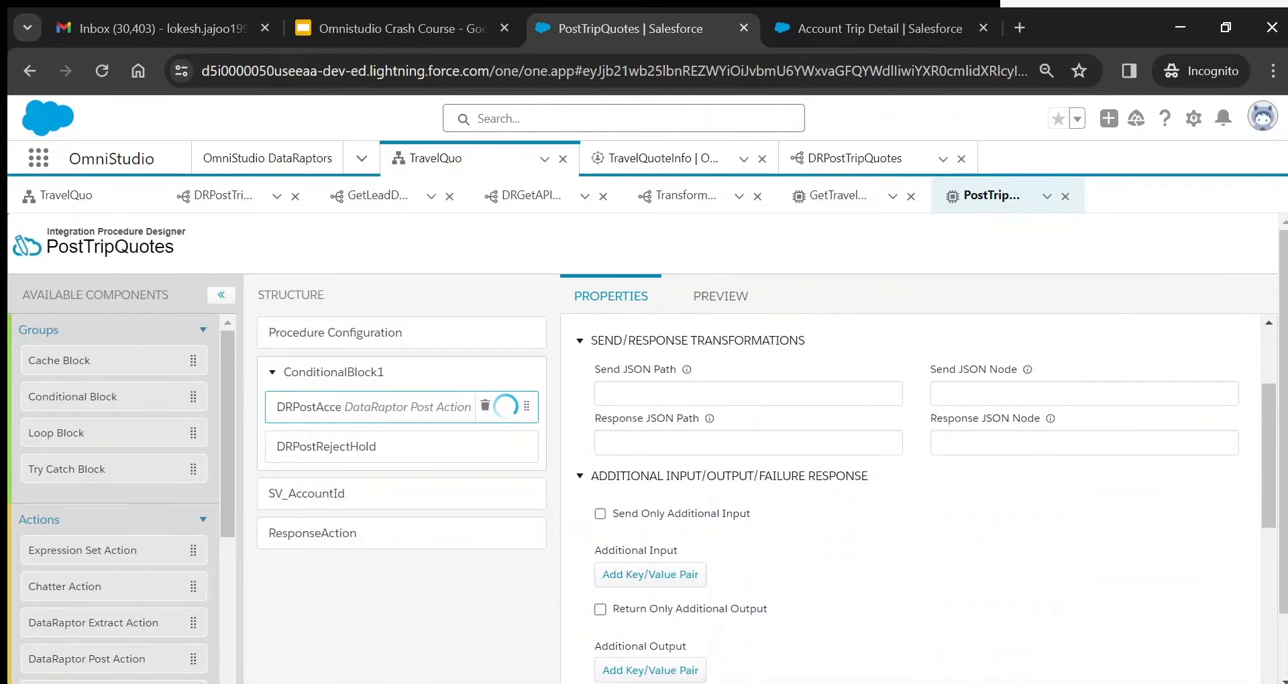
click(650, 575)
click(752, 589)
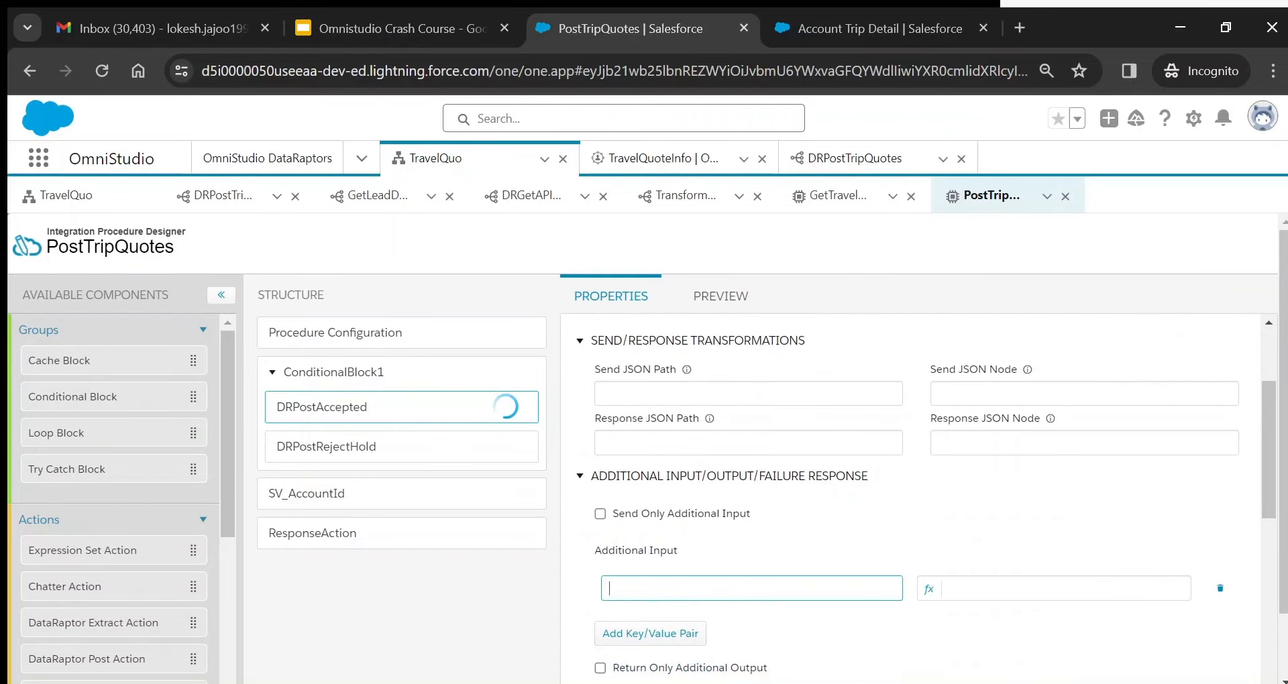
text(Test1)
click(1001, 587)
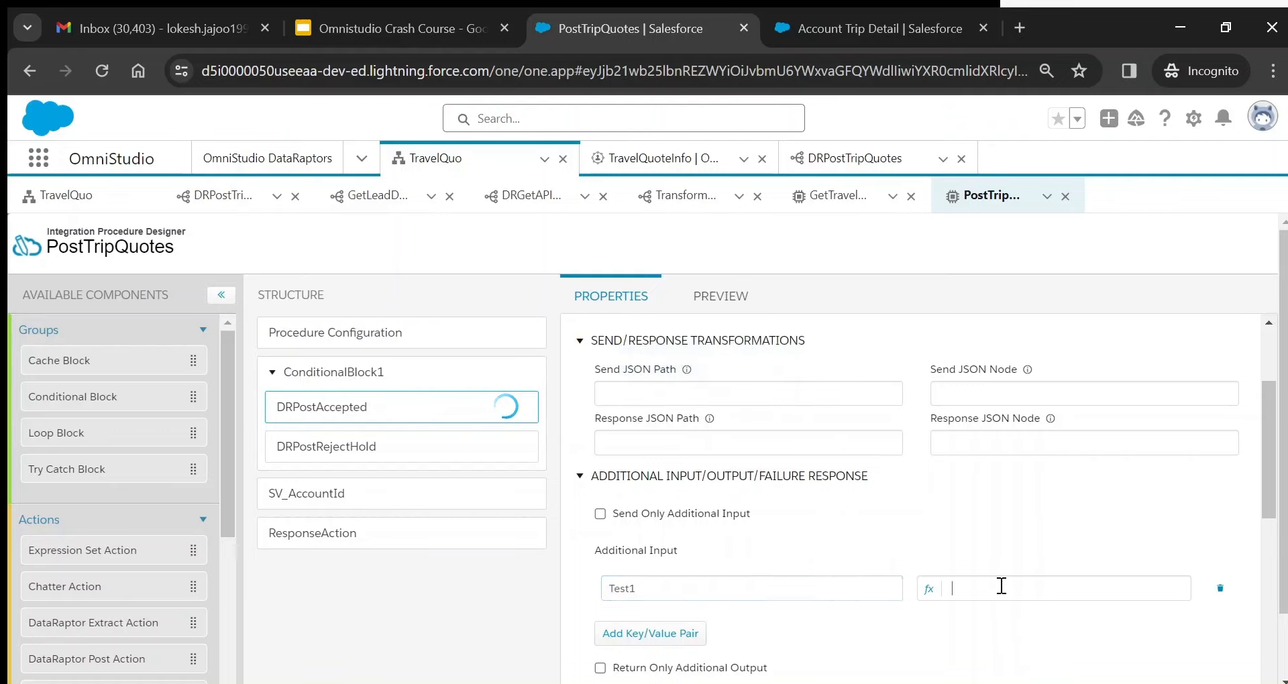
text(%Test1%)
click(1219, 591)
- Review the DRPostTripQuotes DataRaptor's Load interface, JSON input and SObject output types
click(844, 159)
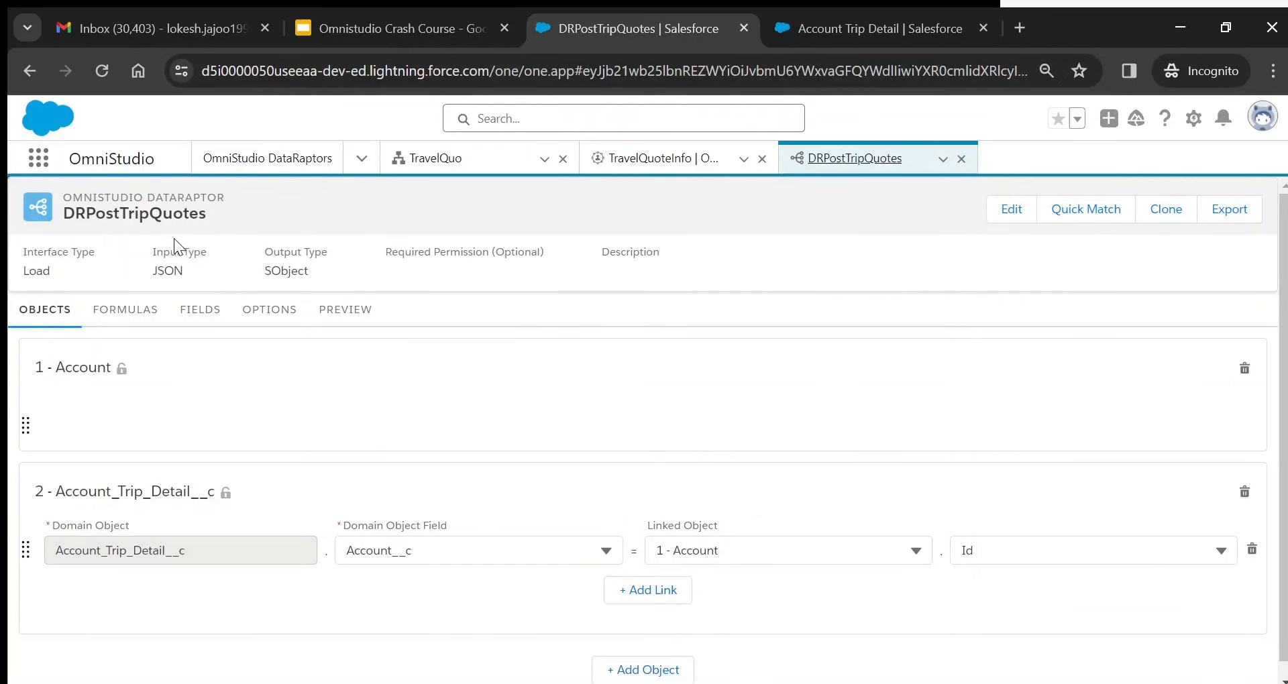
double_click(33, 269)
double_click(174, 272)
double_click(283, 271)
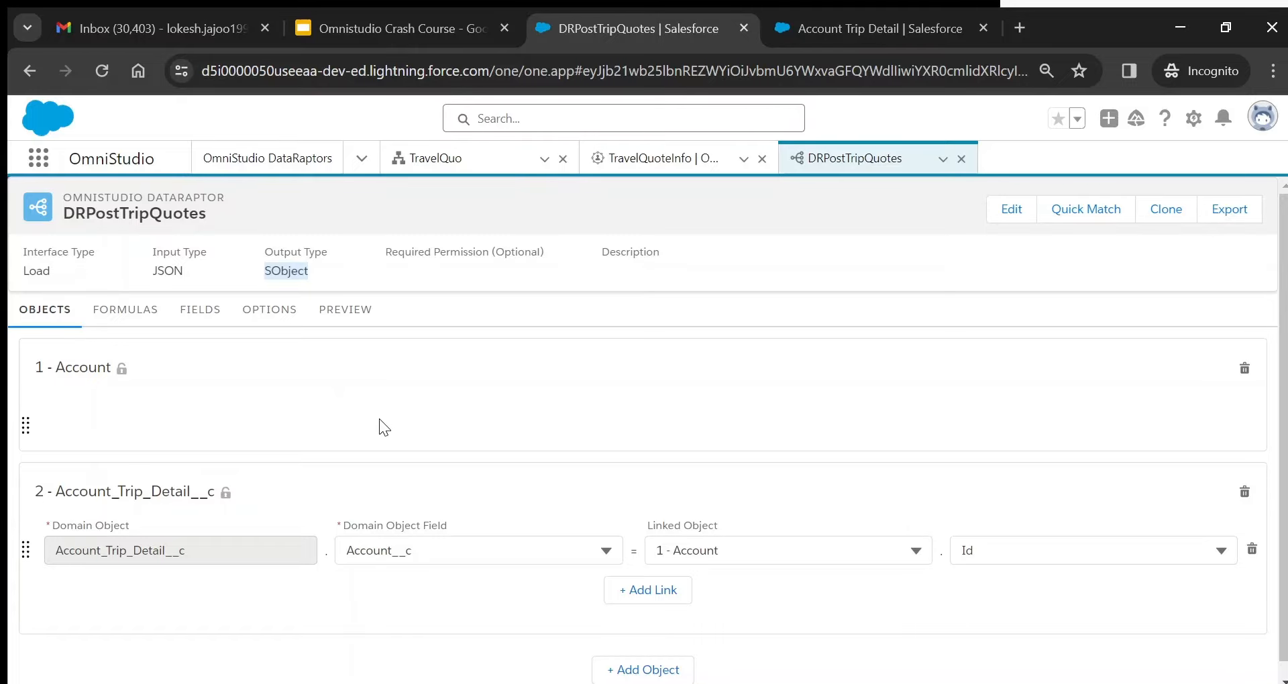
- Show DRPostTripQuotes's Account field mappings beside the TripDetails key in the Input JSON
click(197, 314)
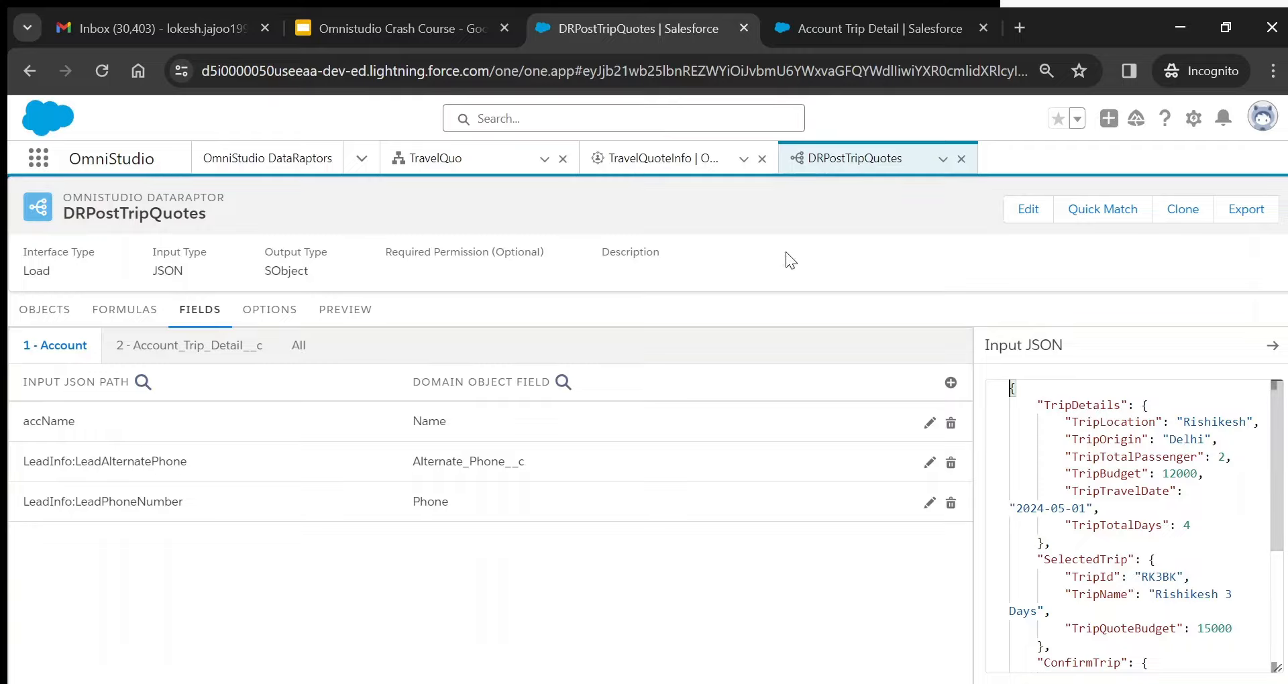
double_click(1074, 405)
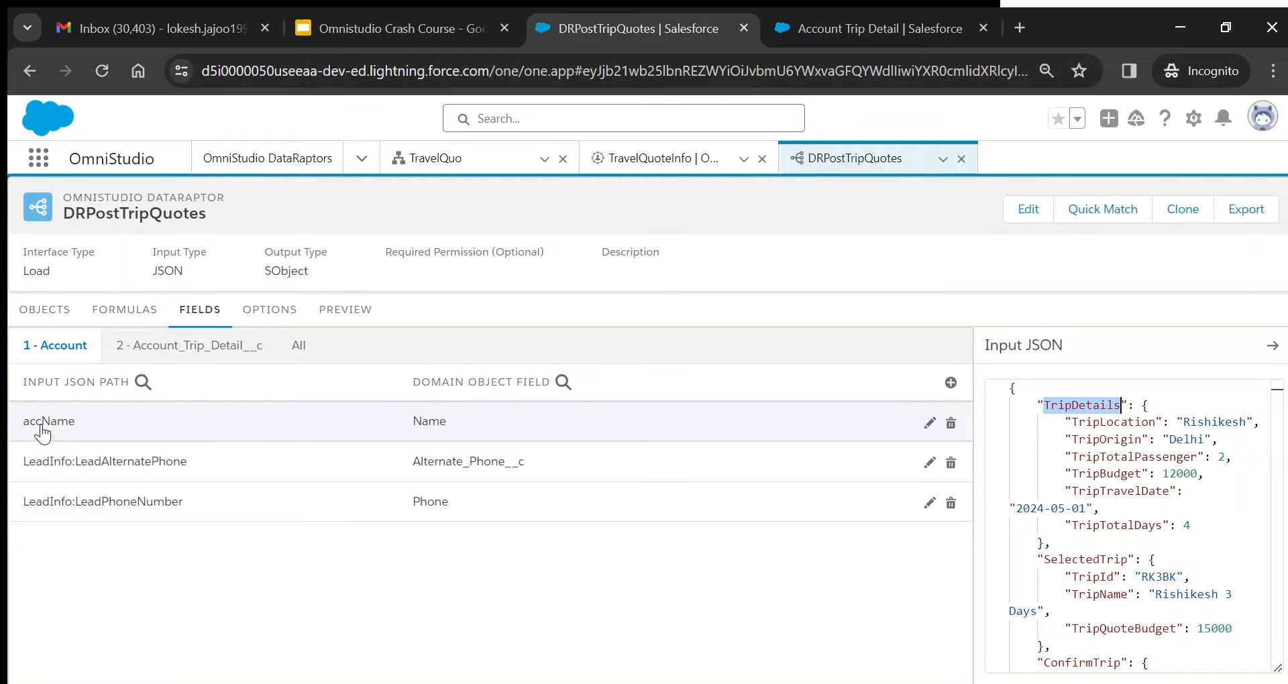
click(125, 309)
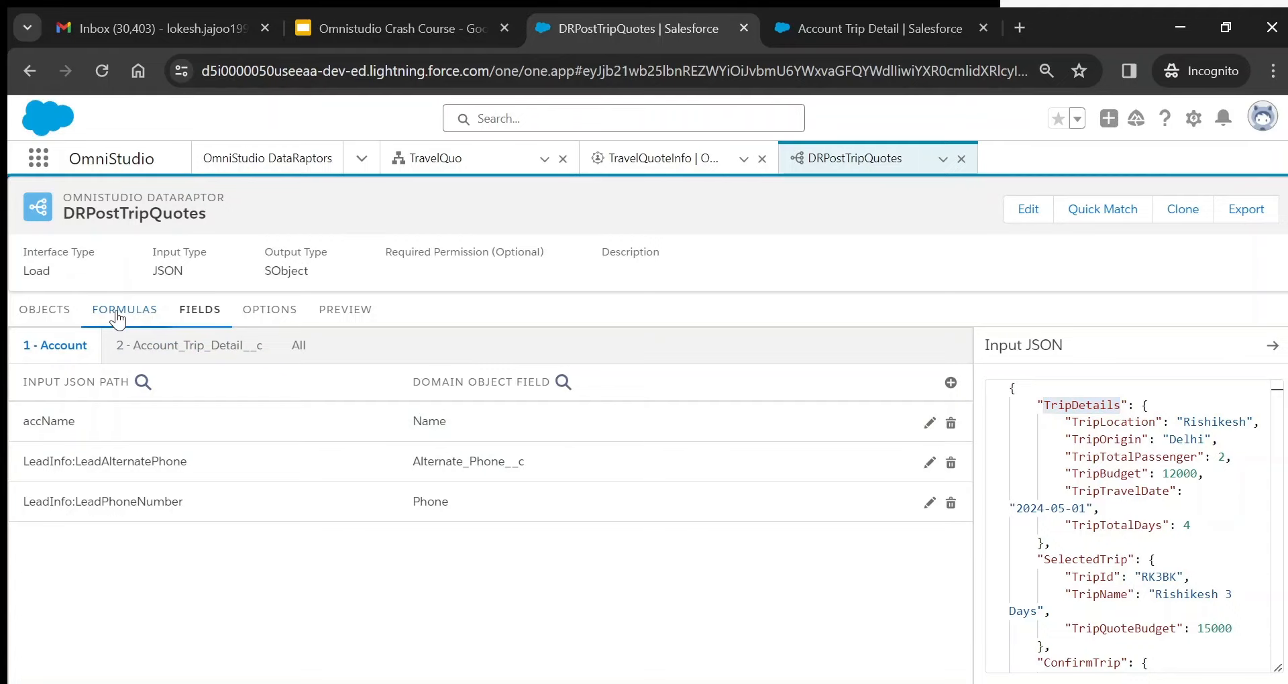
double_click(389, 380)
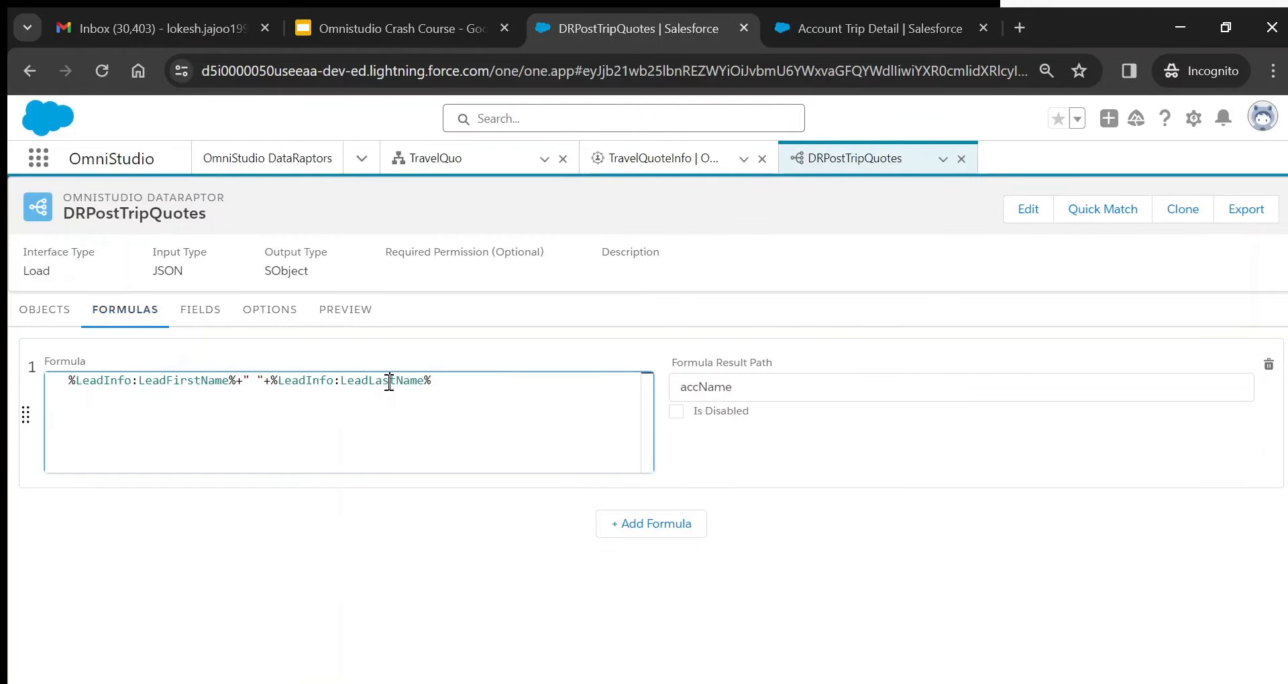
double_click(180, 382)
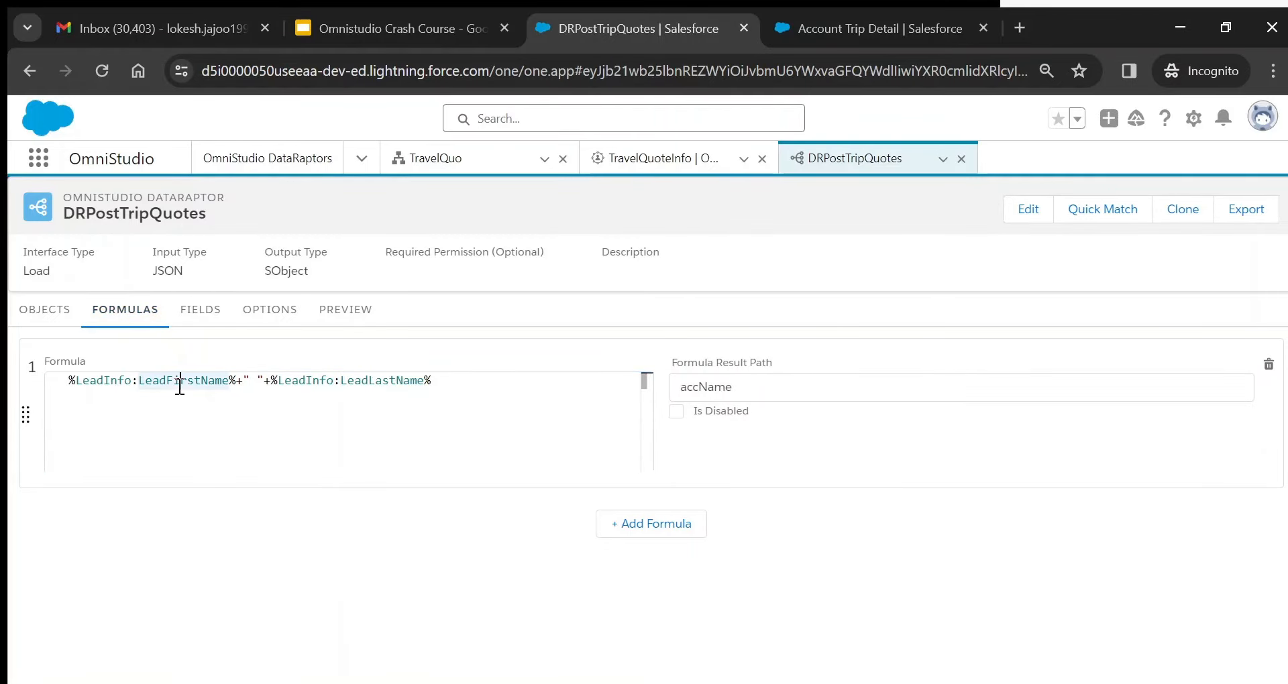
double_click(374, 382)
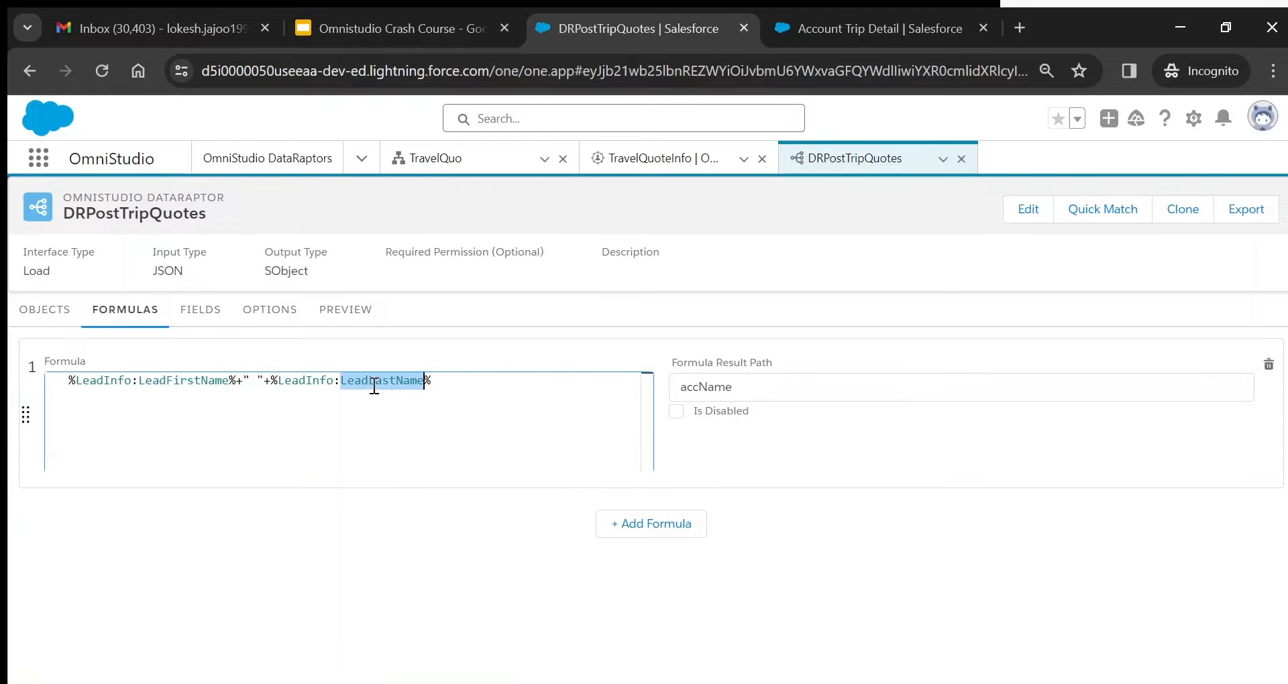
double_click(170, 381)
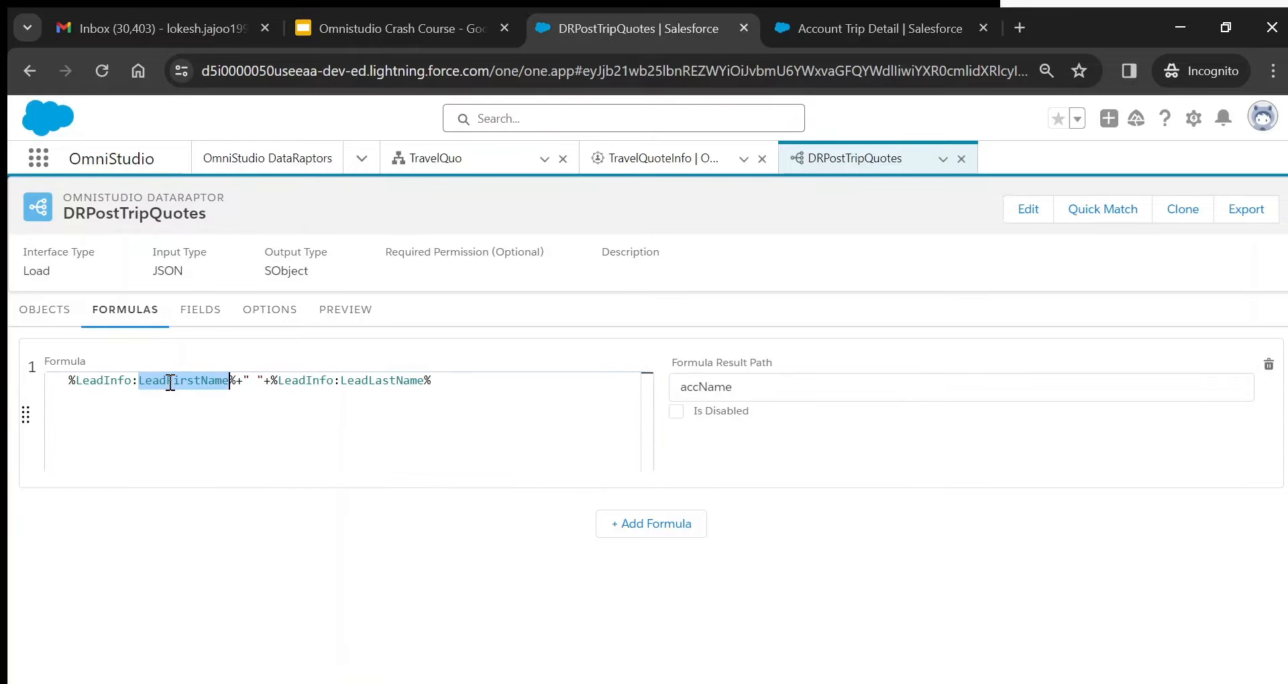
double_click(694, 388)
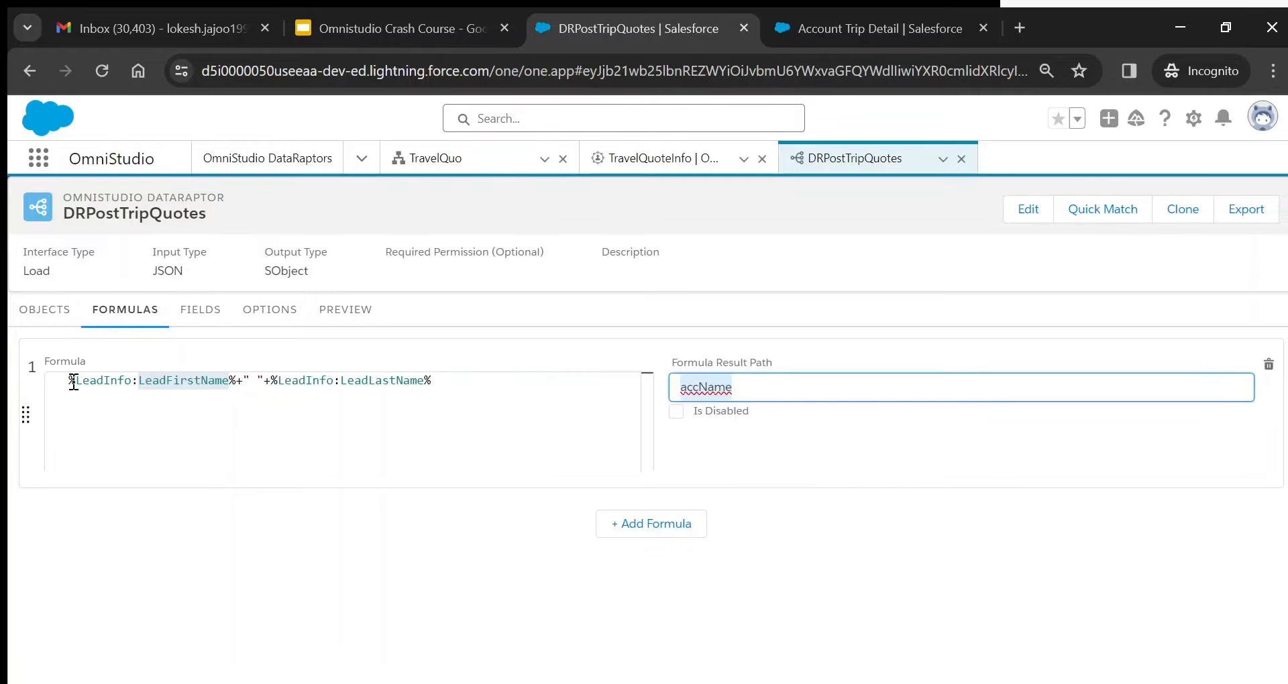
click(350, 320)
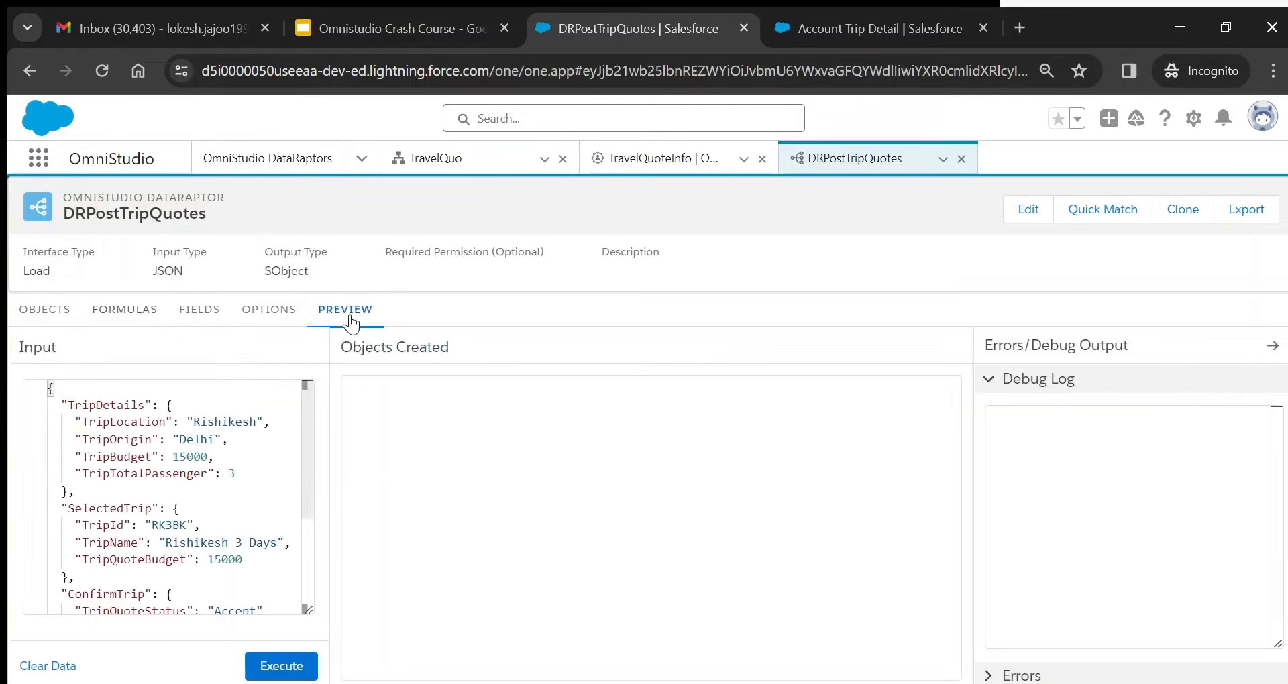
click(191, 310)
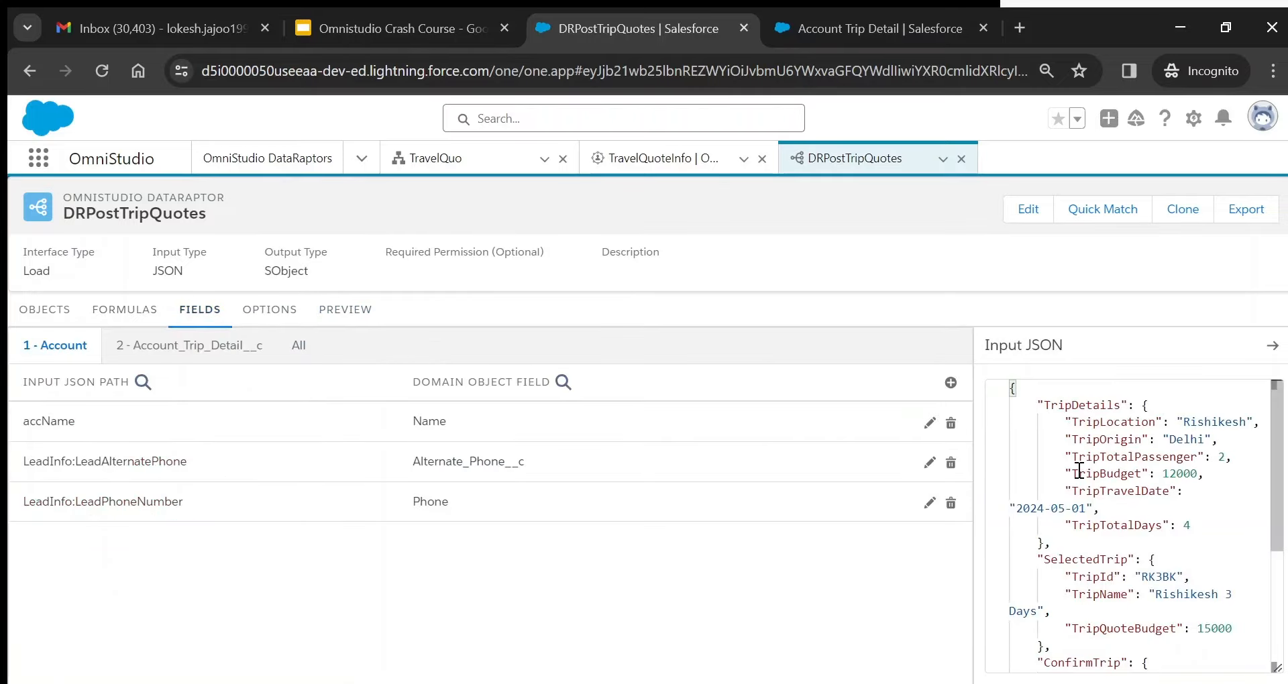
scroll(1078, 472, down, 3)
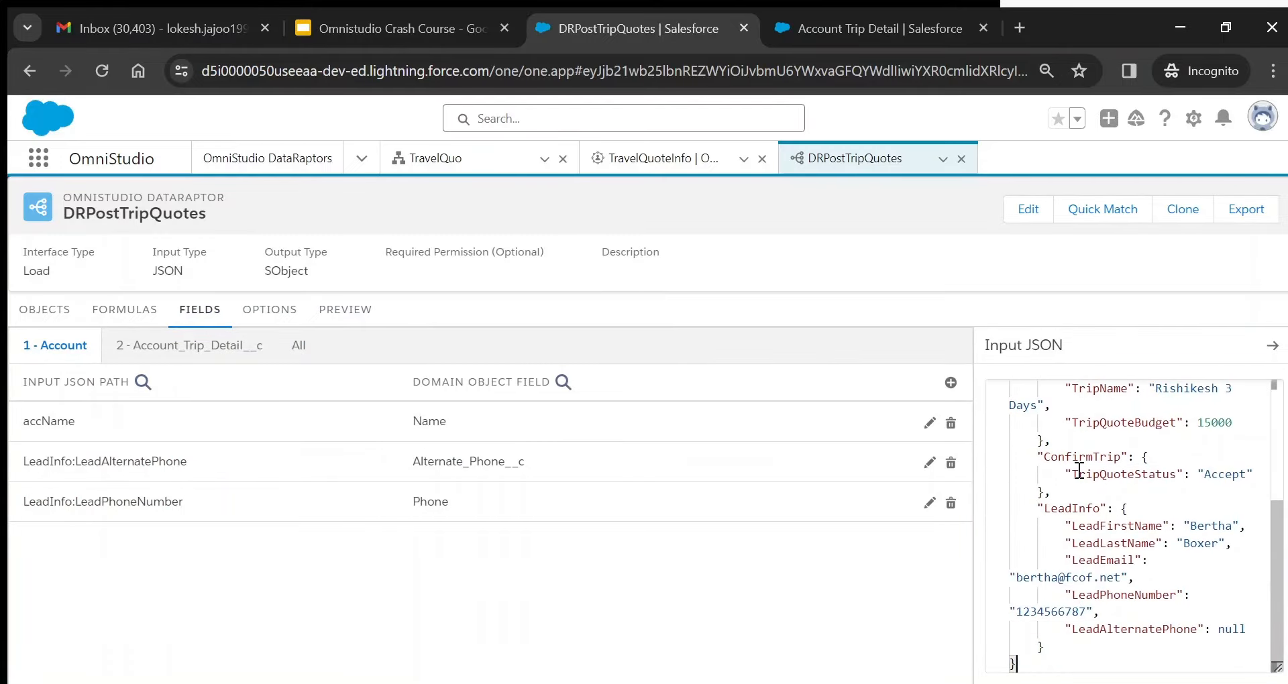
double_click(1069, 512)
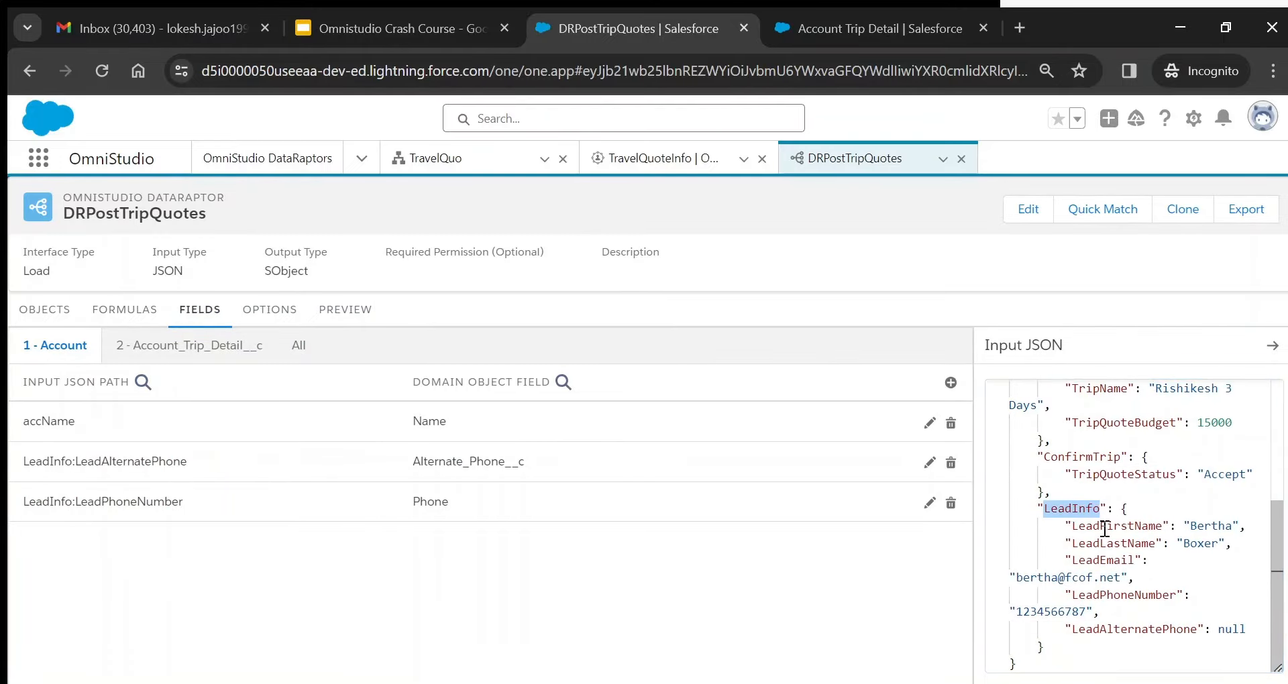
double_click(1105, 527)
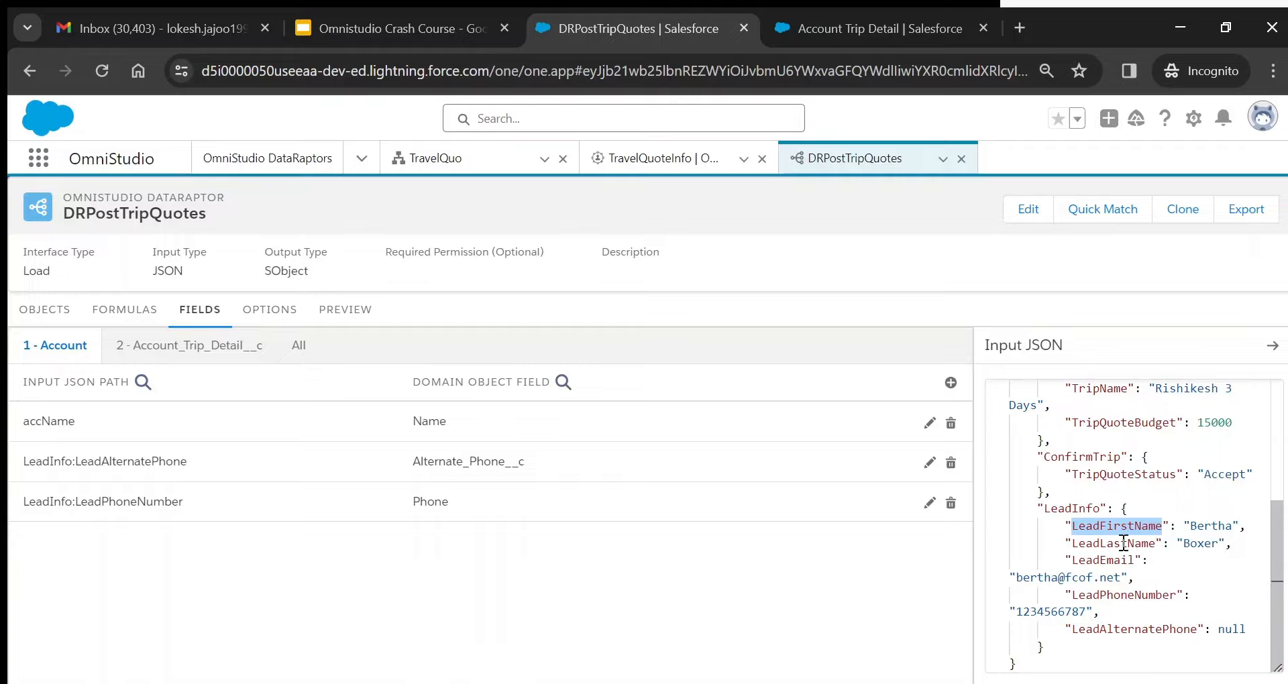
click(127, 319)
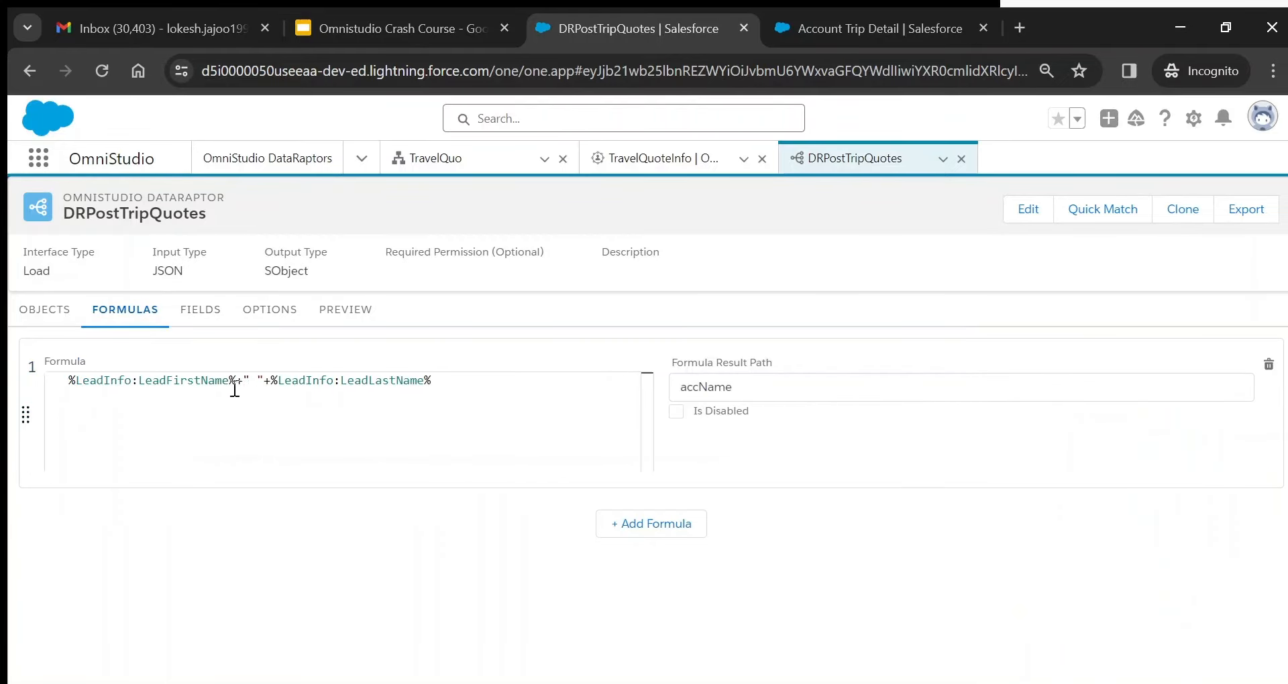
double_click(698, 388)
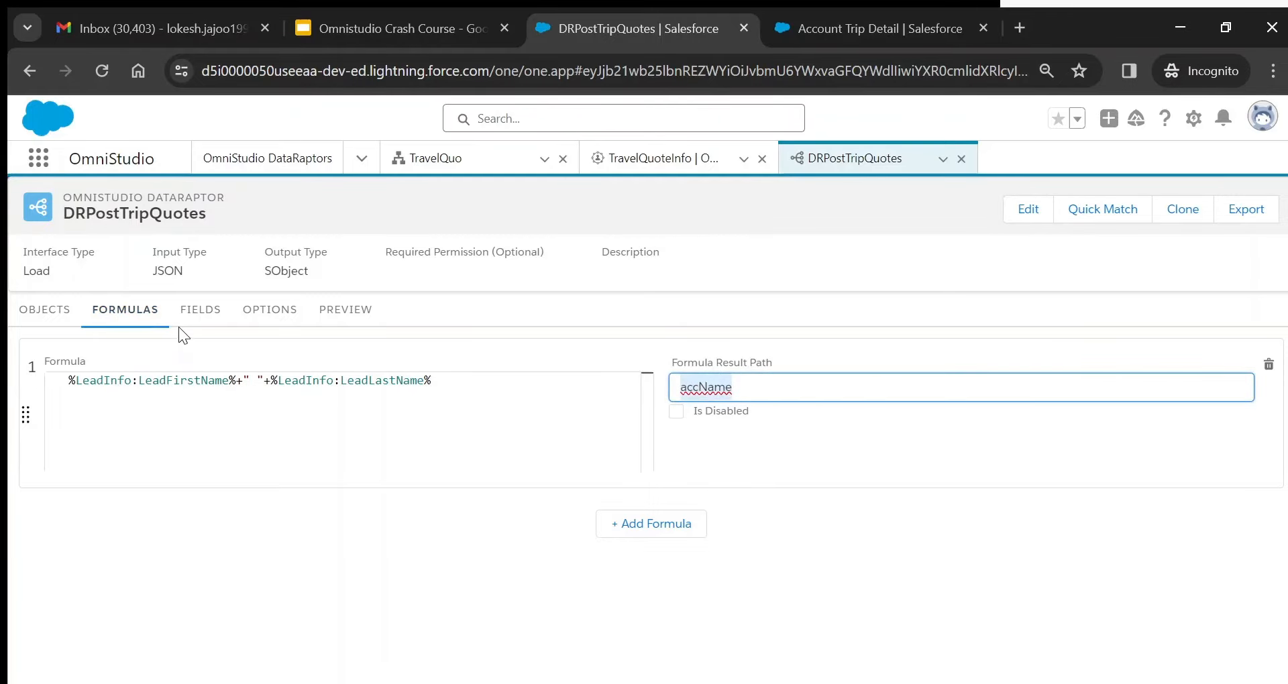
click(199, 315)
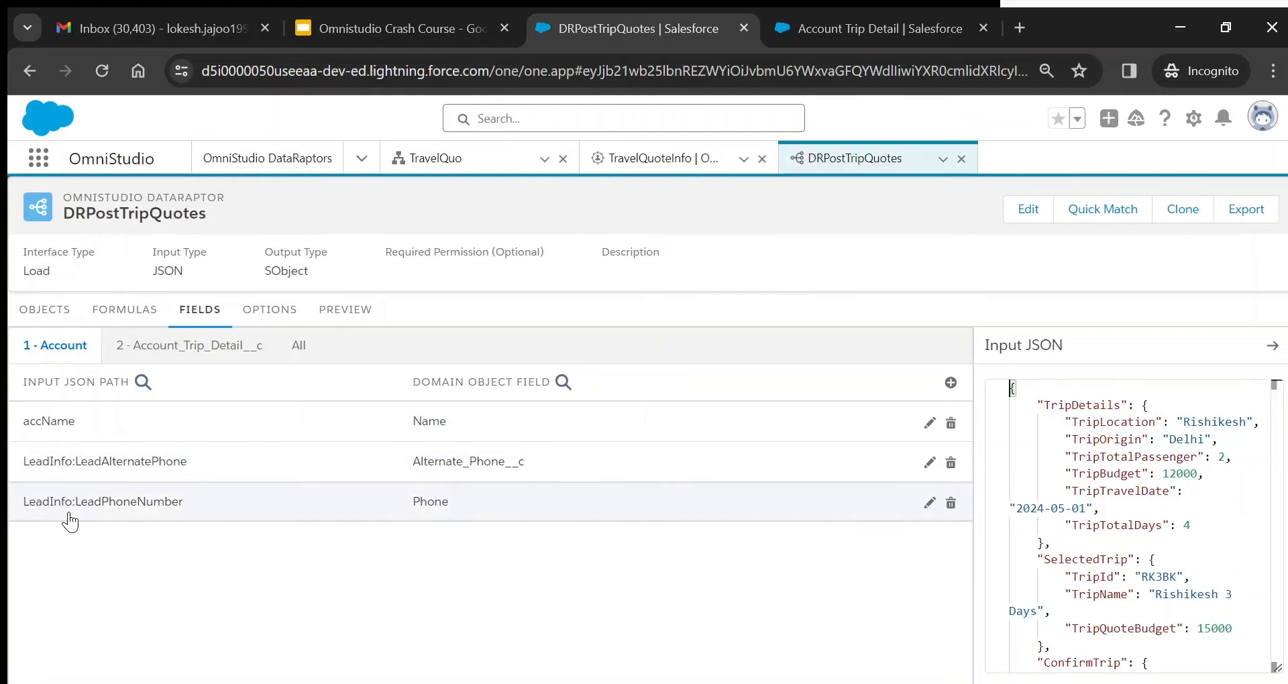
click(952, 383)
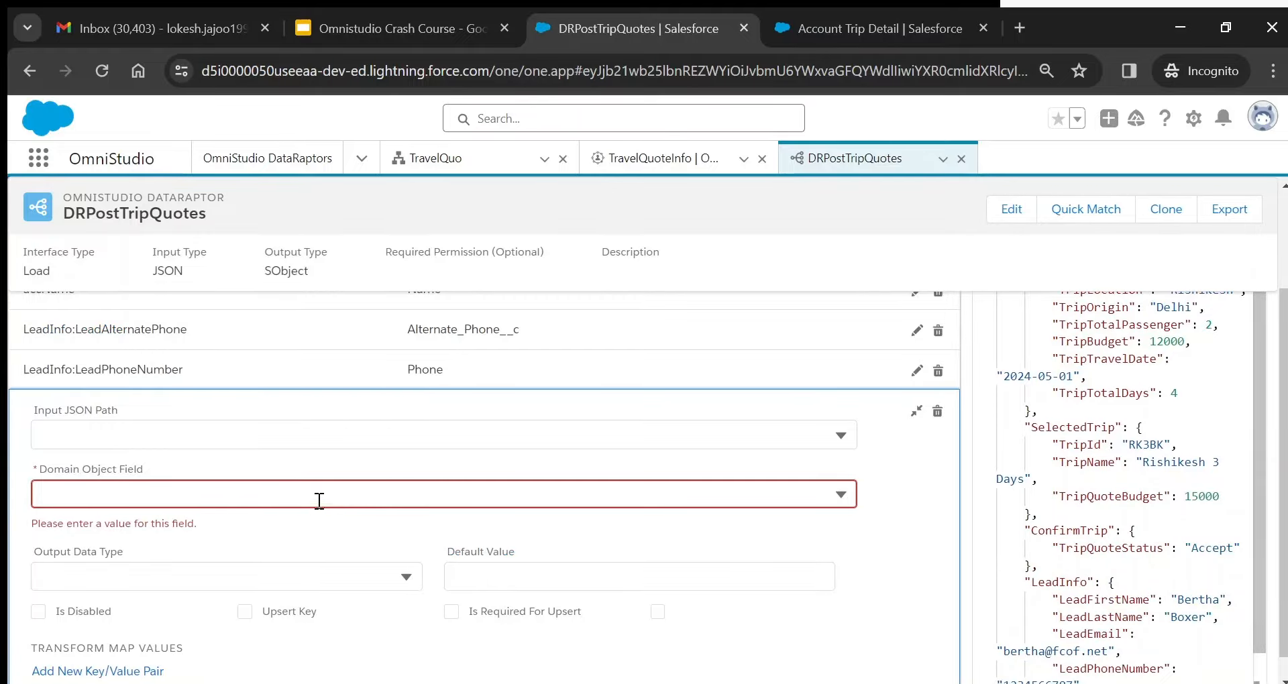
click(313, 444)
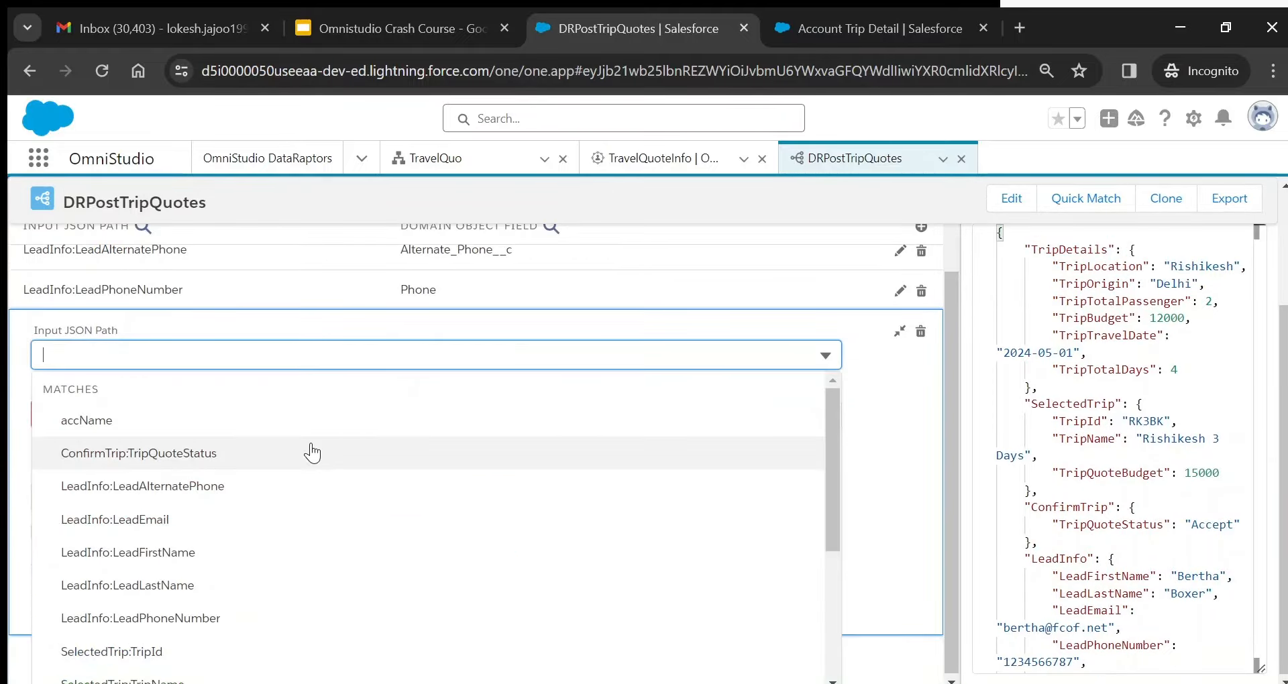
click(180, 652)
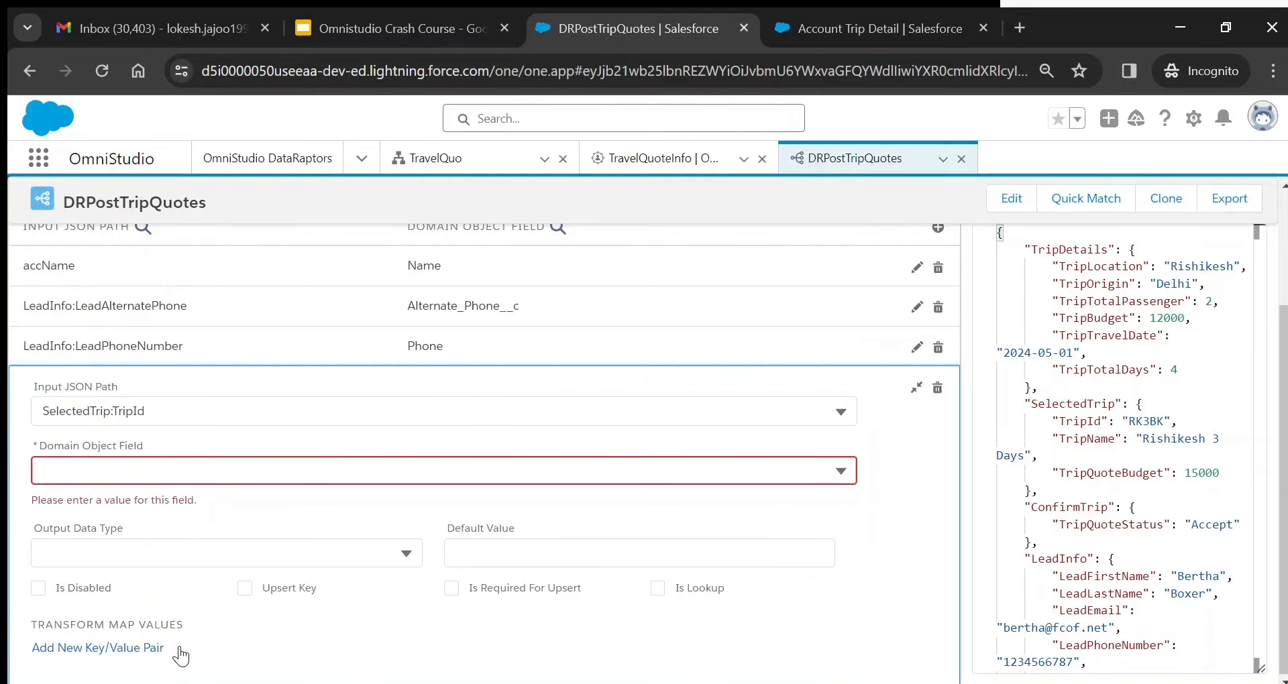
click(208, 471)
text(tr)
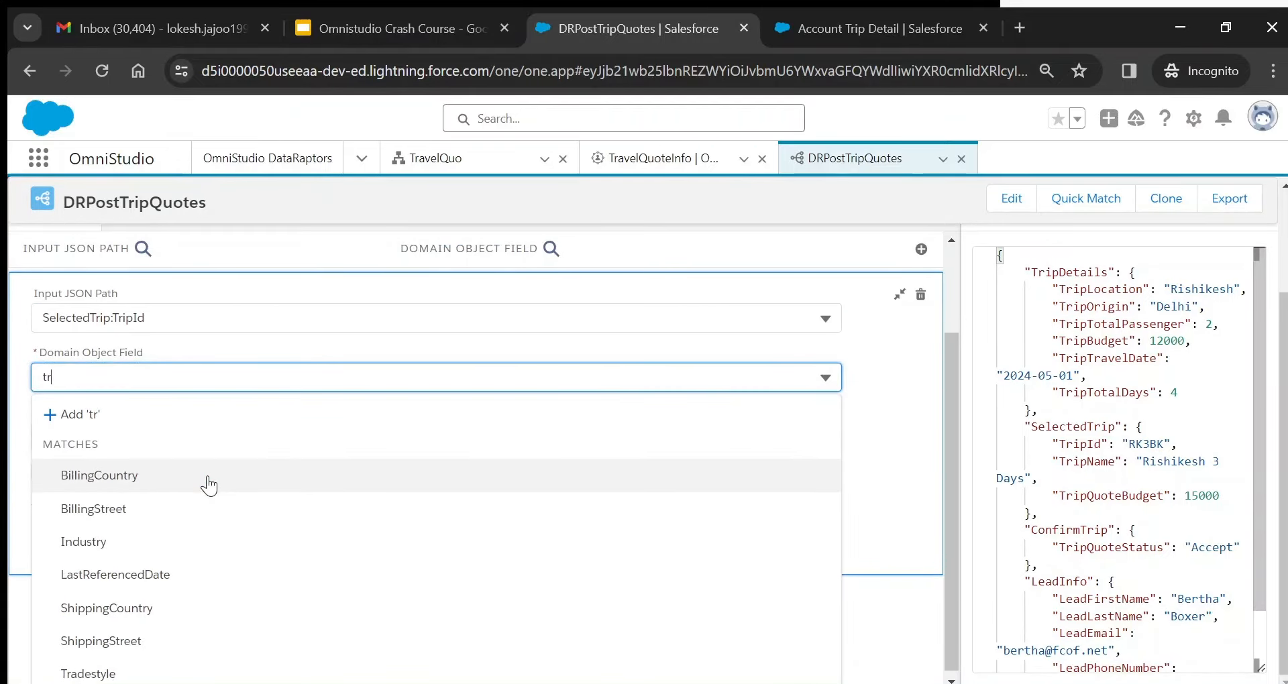
key(BackSpace)
key(BackSpace)
text(id)
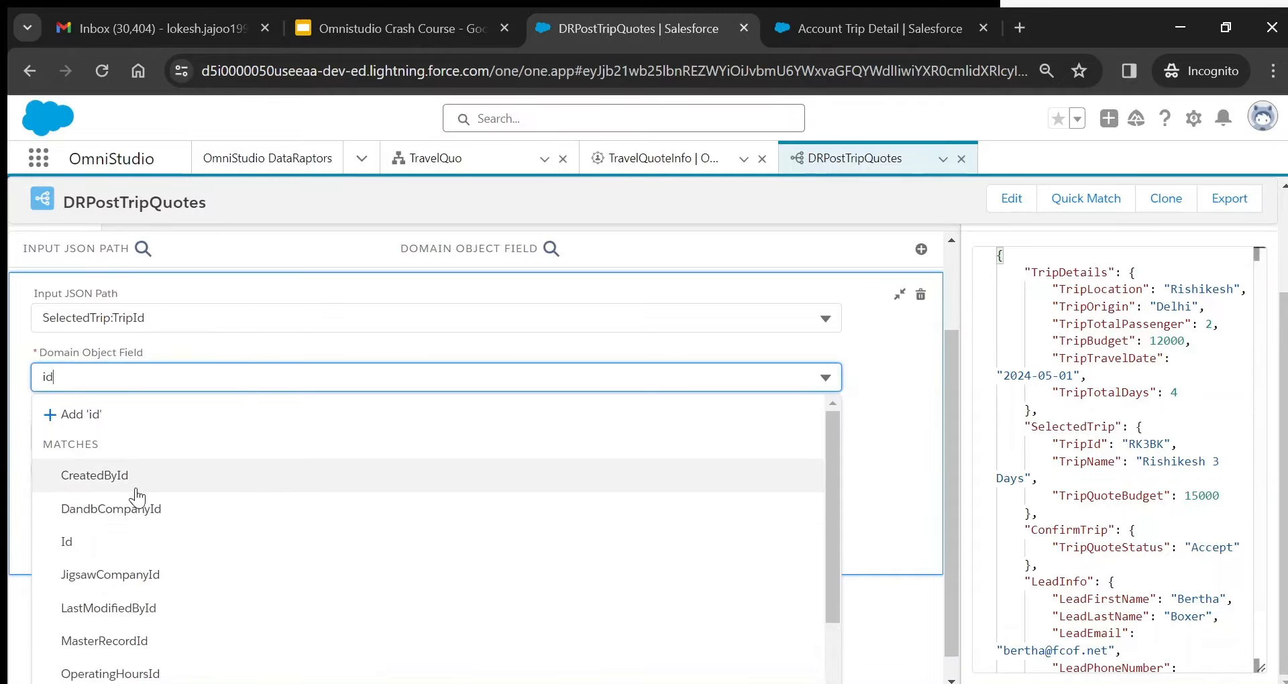
click(136, 520)
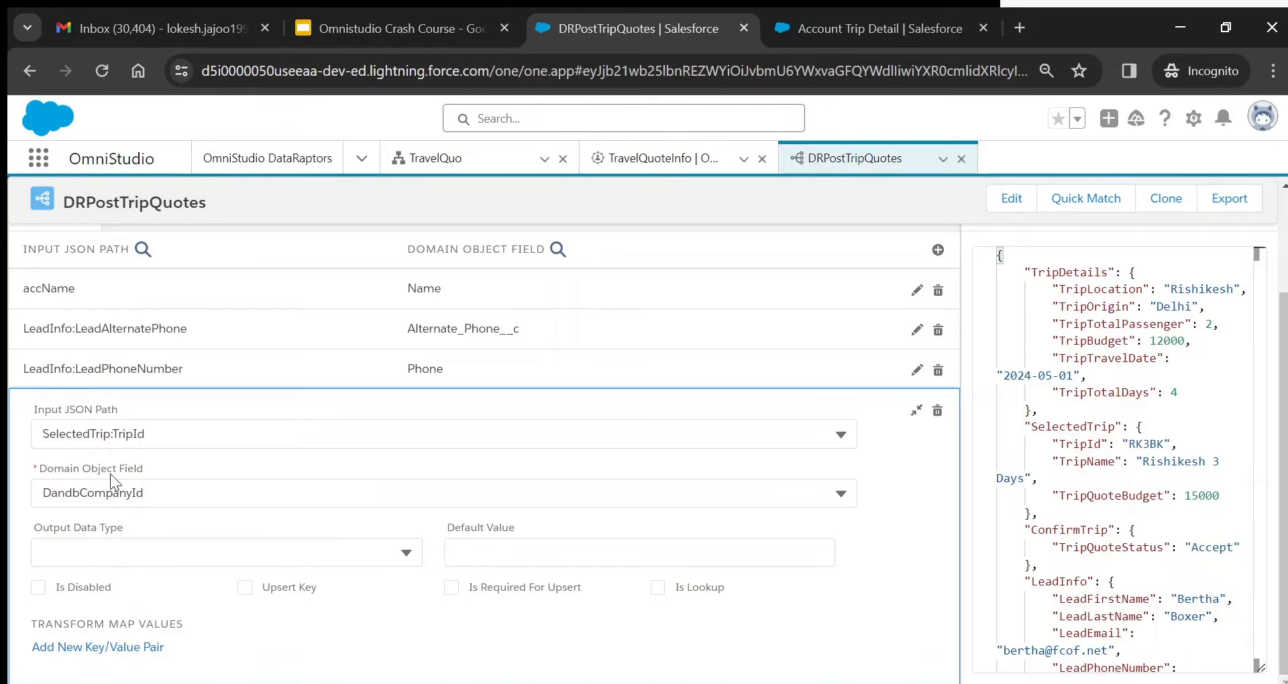
click(95, 433)
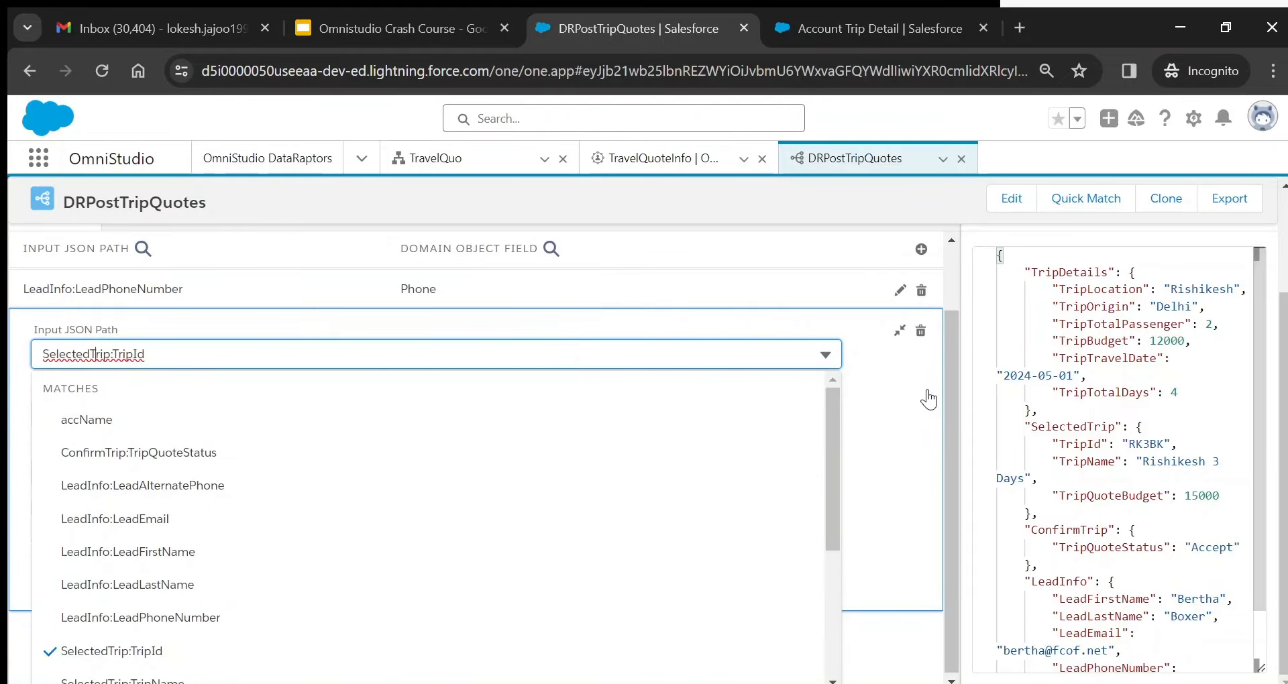
click(899, 330)
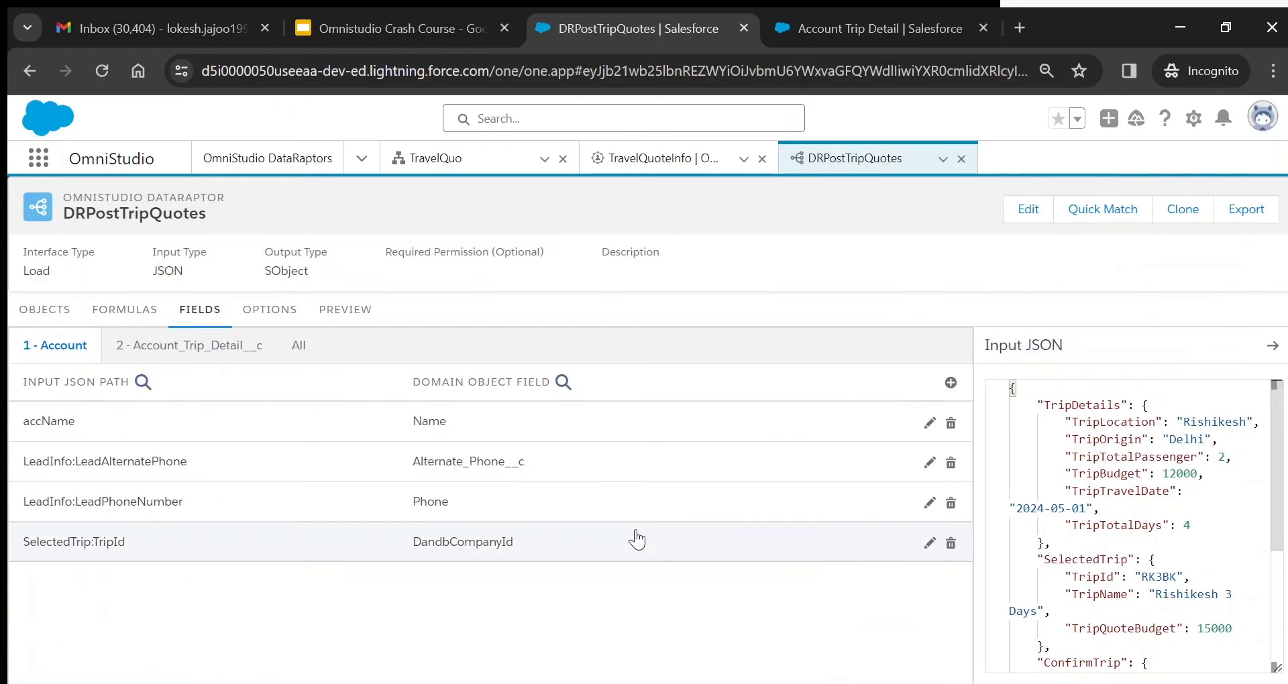
click(951, 545)
click(690, 482)
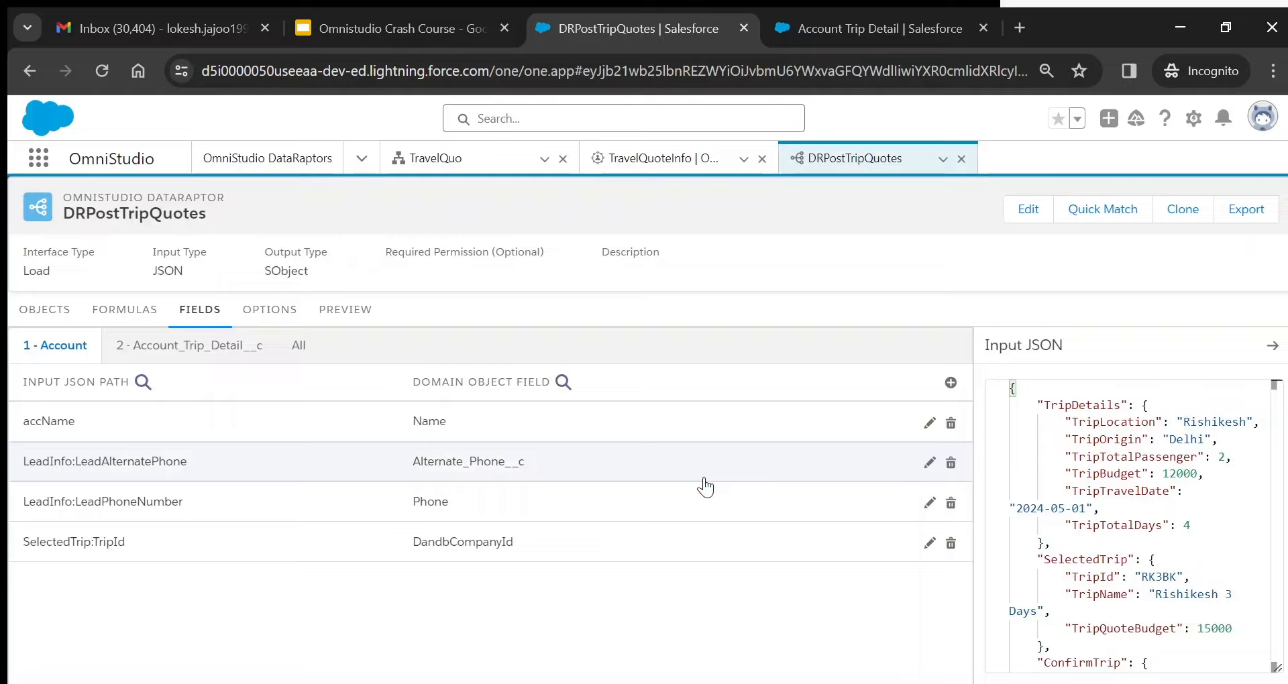
- Review Account_Trip_Detail__c and all-object mappings, then the DataRaptor's unchecked load options
click(205, 362)
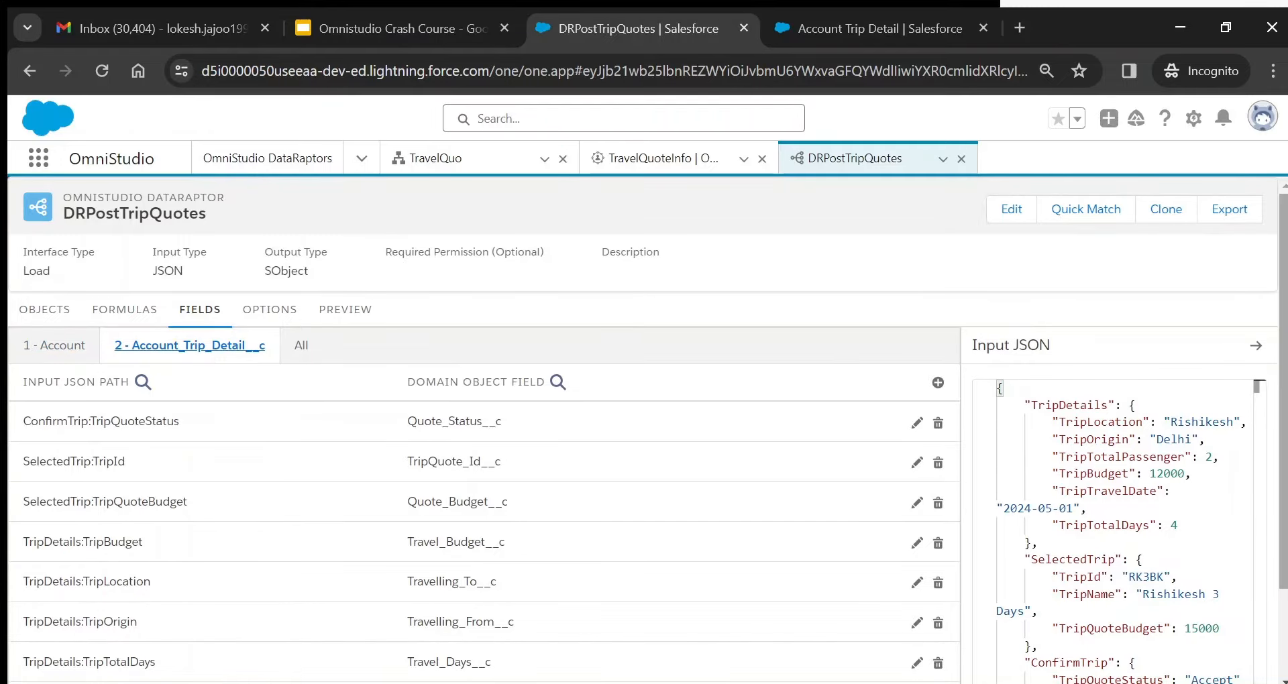
scroll(644, 436, down, 1)
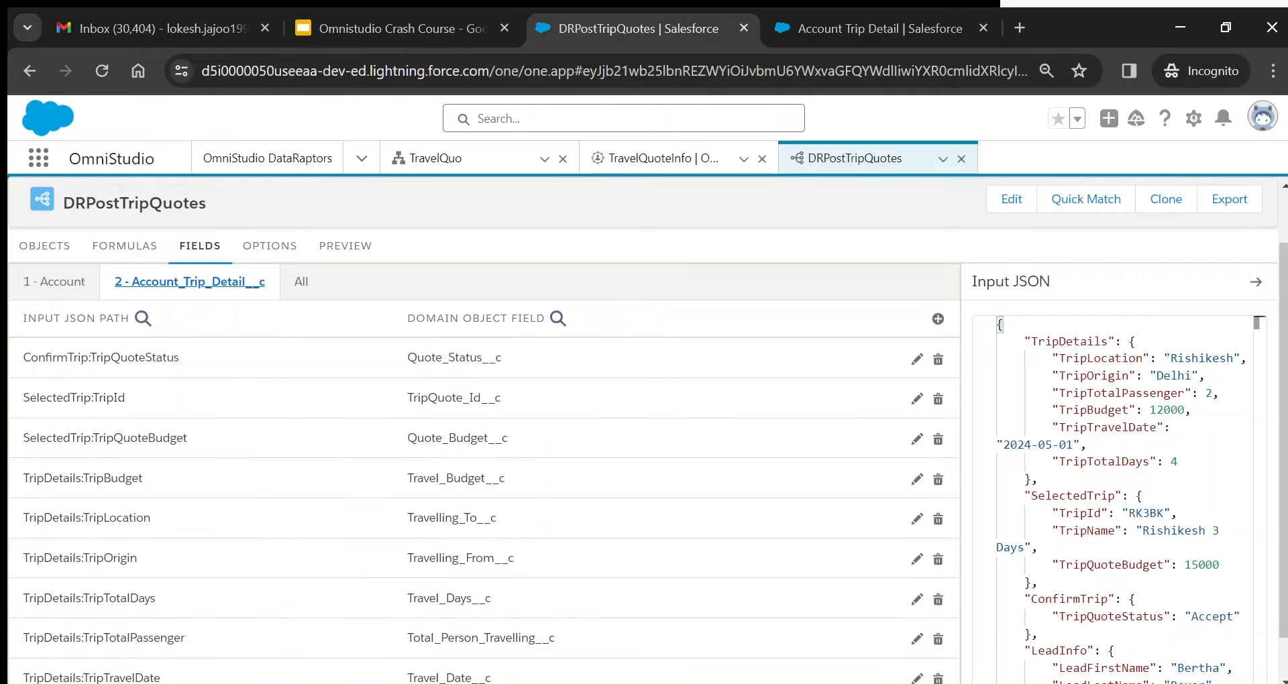
click(301, 282)
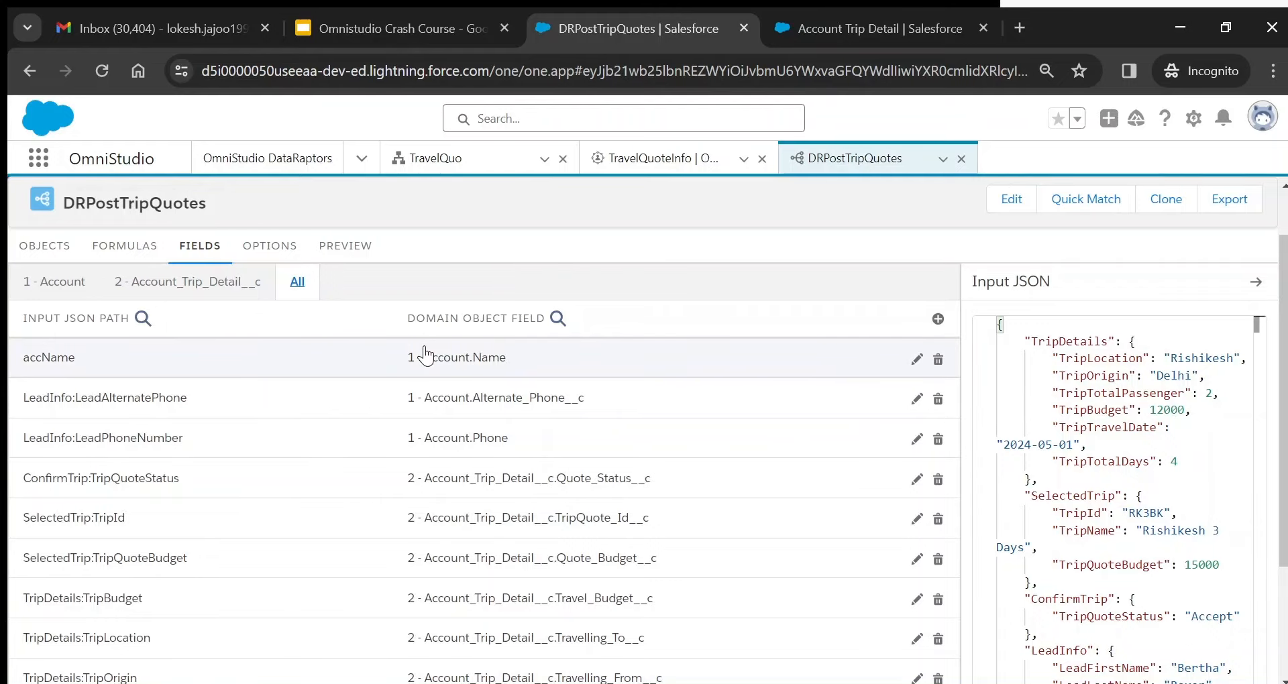
click(270, 247)
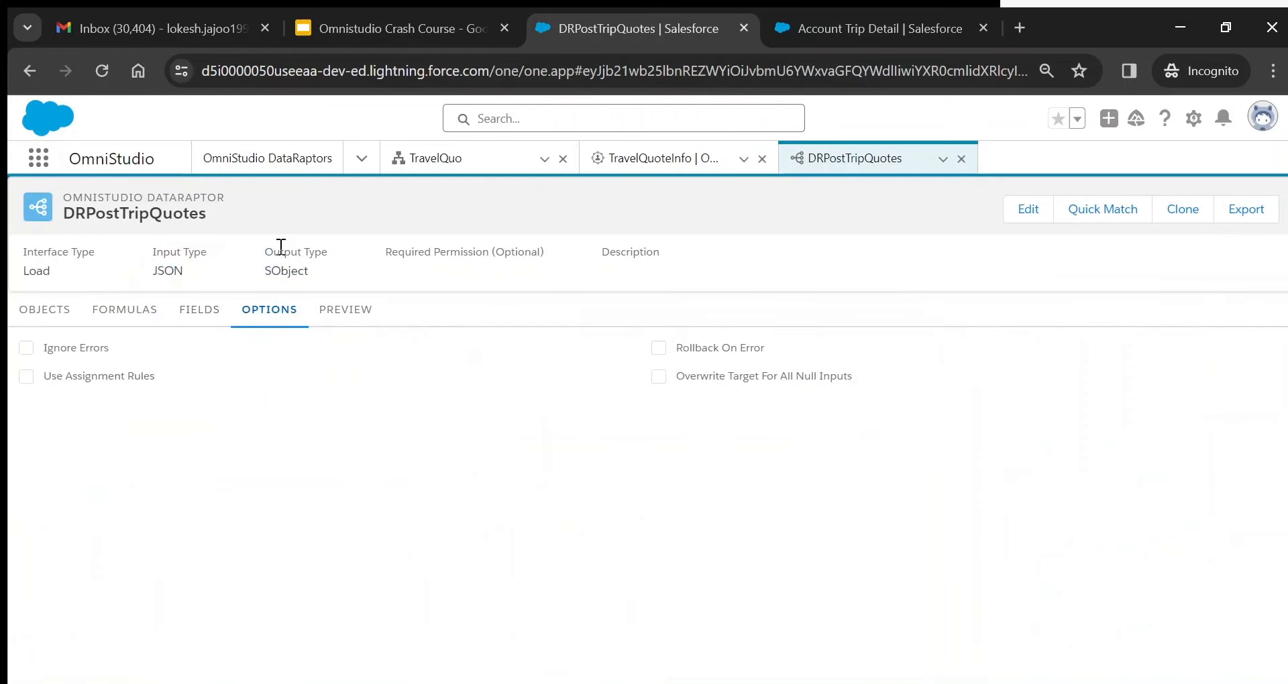
- Execute the DRPostTripQuotes preview, creating an Account_Trip_Detail__c and an Account record
click(345, 310)
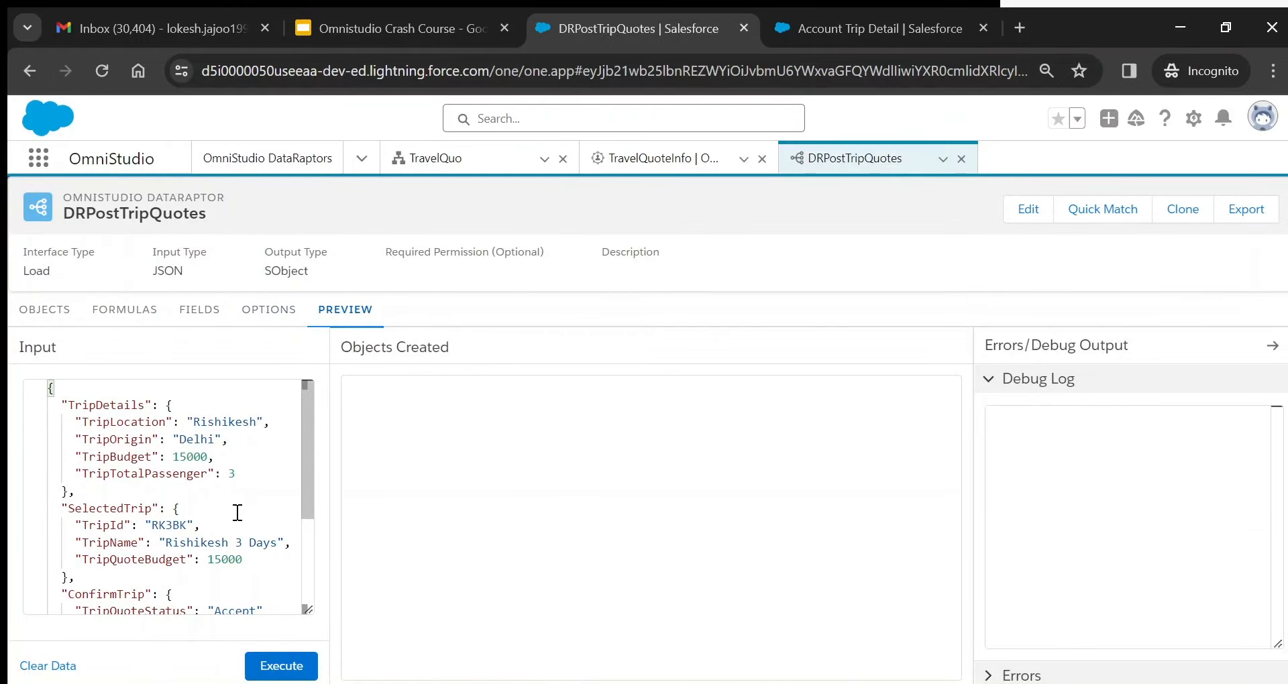
click(275, 671)
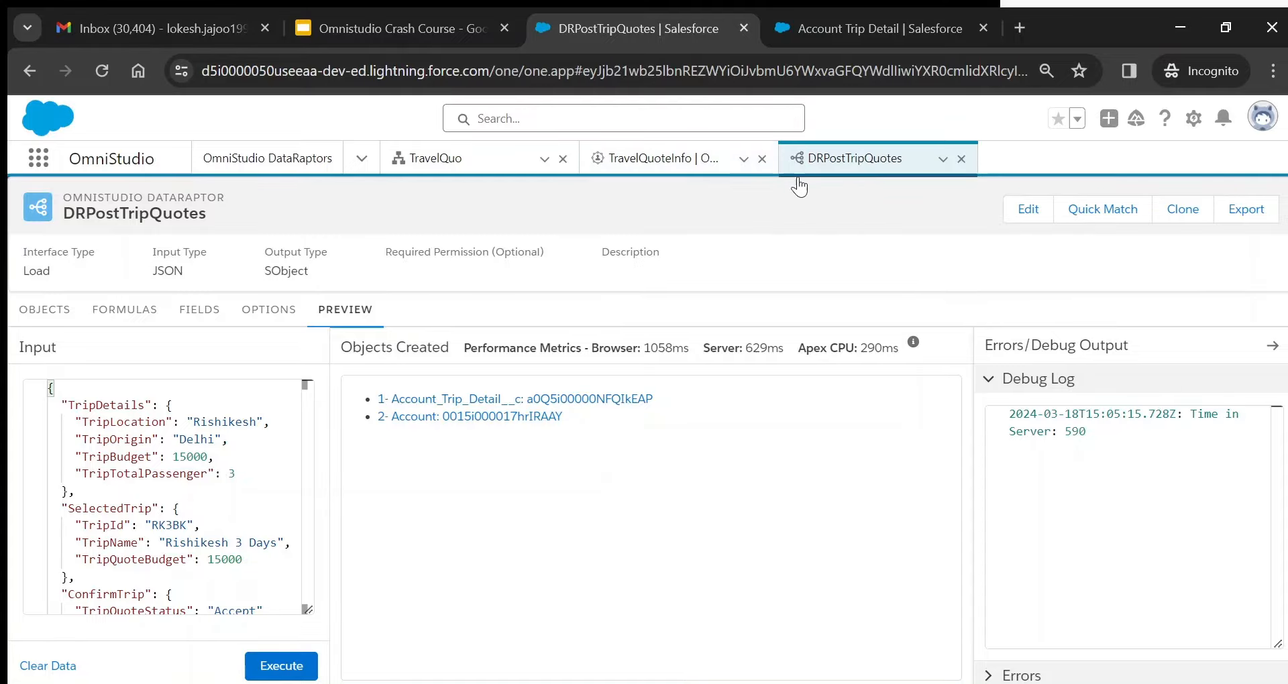
click(637, 164)
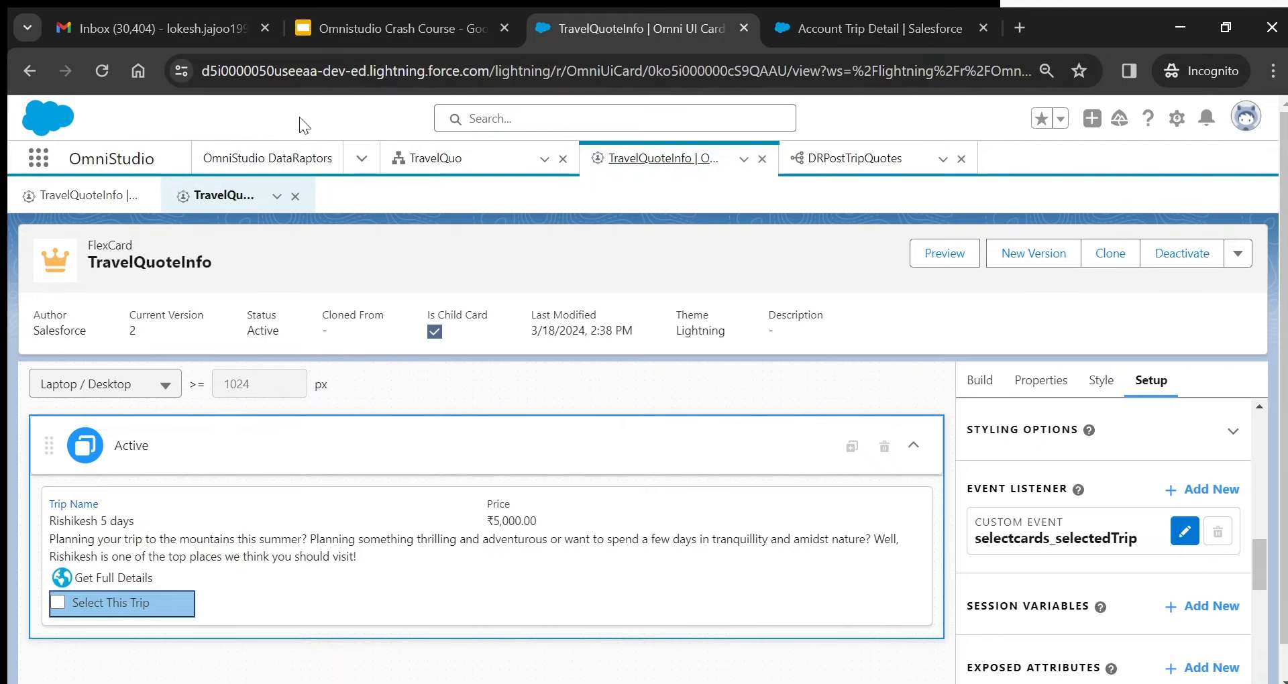
- Check which DataRaptor the DRPostRejectHold step of PostTripQuotes uses
click(440, 171)
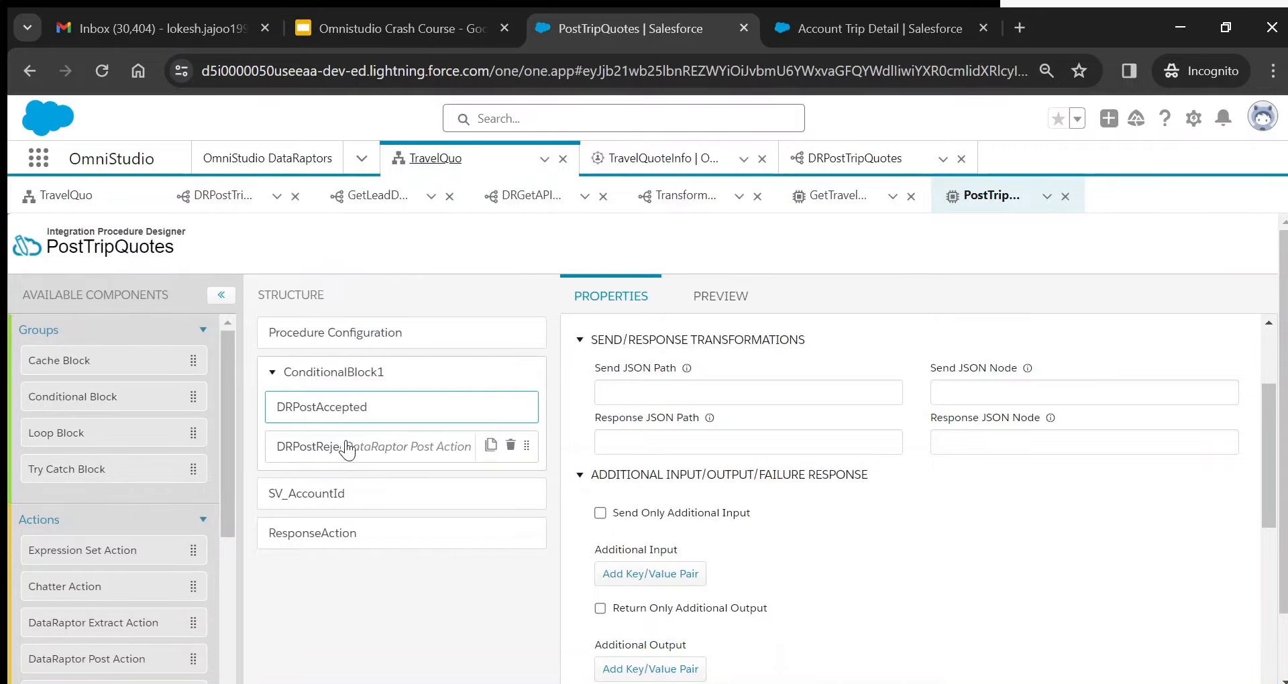
click(344, 451)
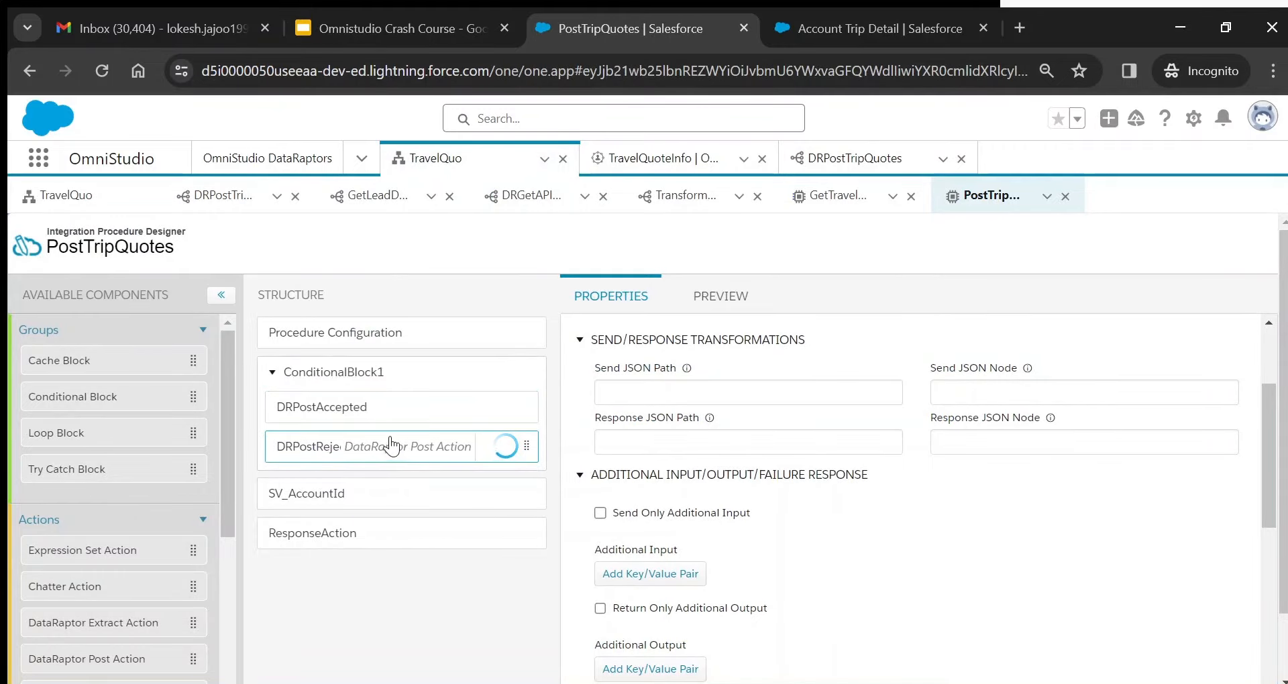
click(295, 173)
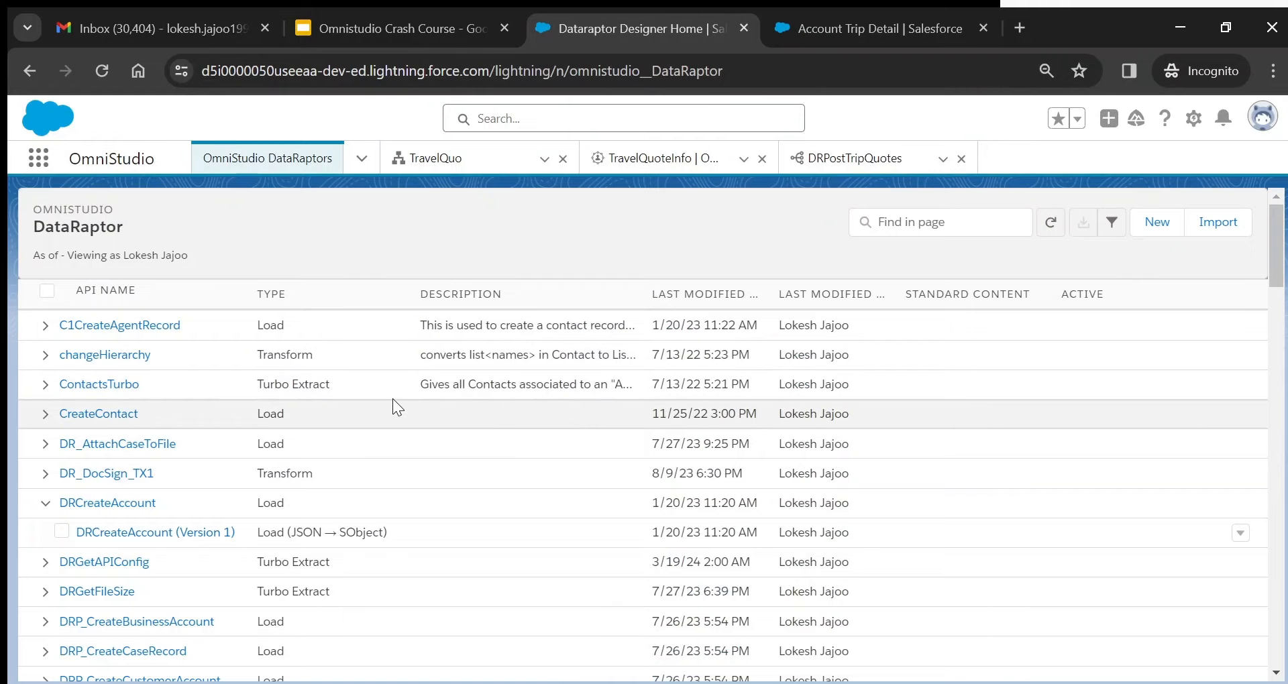
click(440, 154)
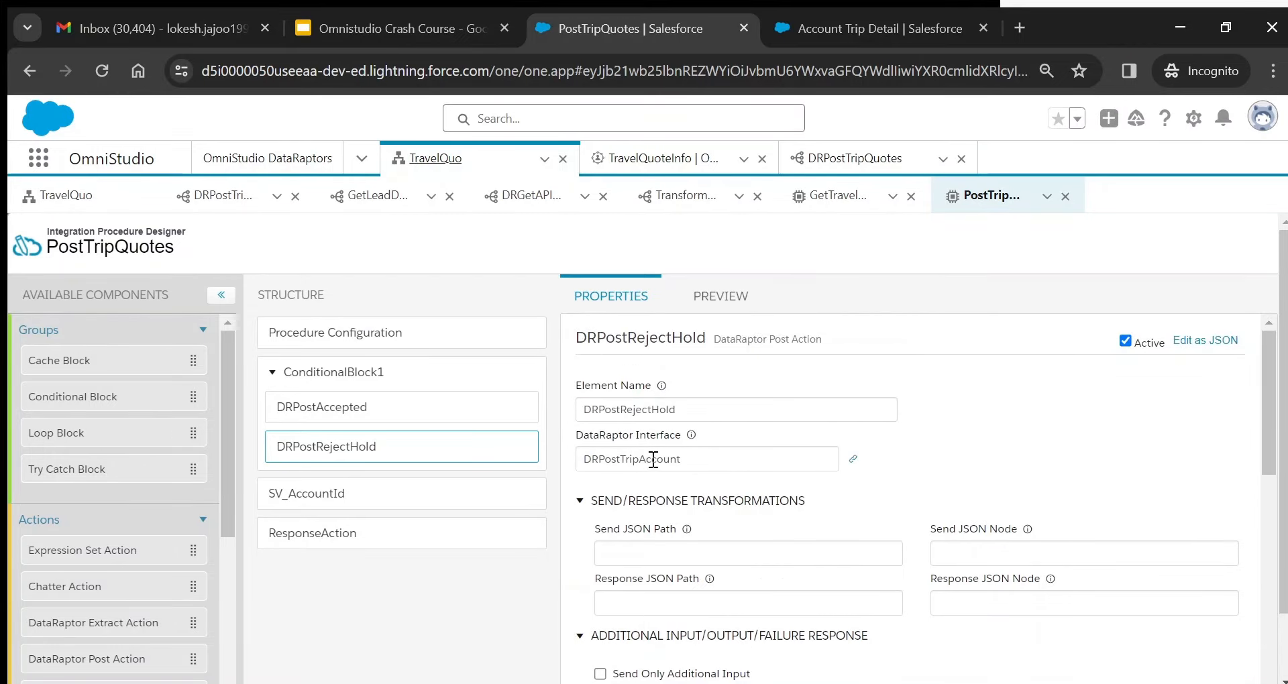
- Open Version 1 of DRPostTripAccount from the DataRaptors list
click(295, 161)
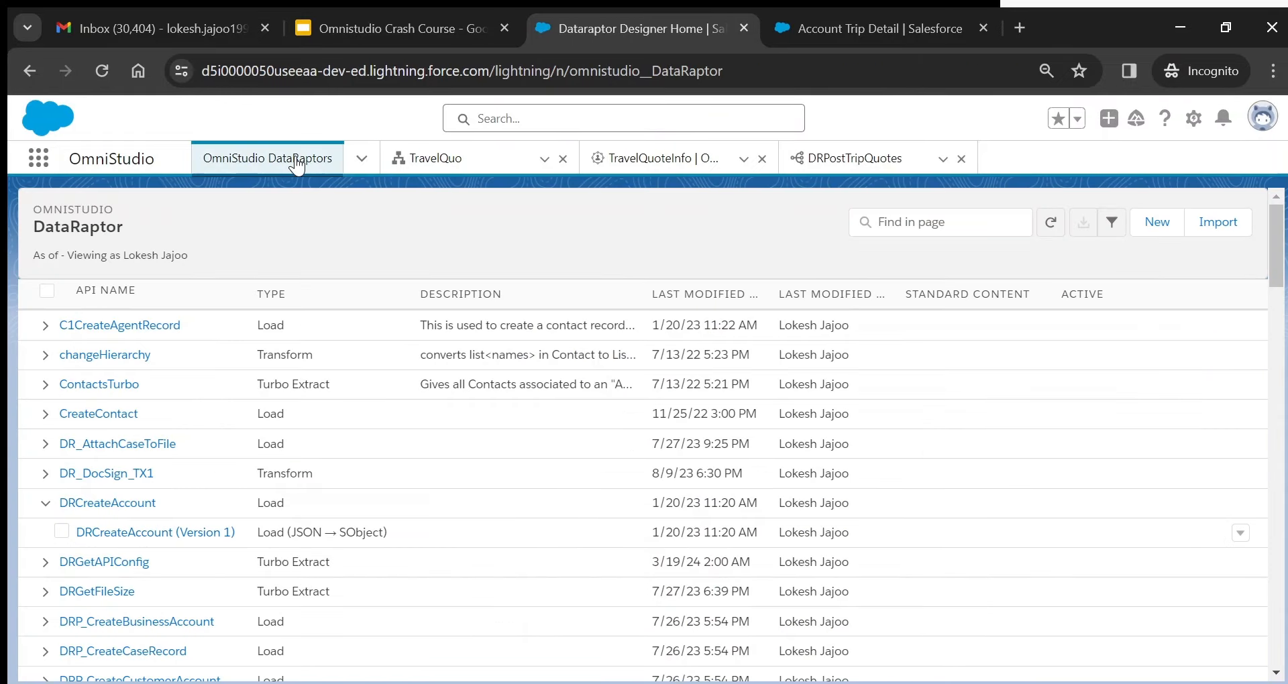
scroll(644, 436, down, 7)
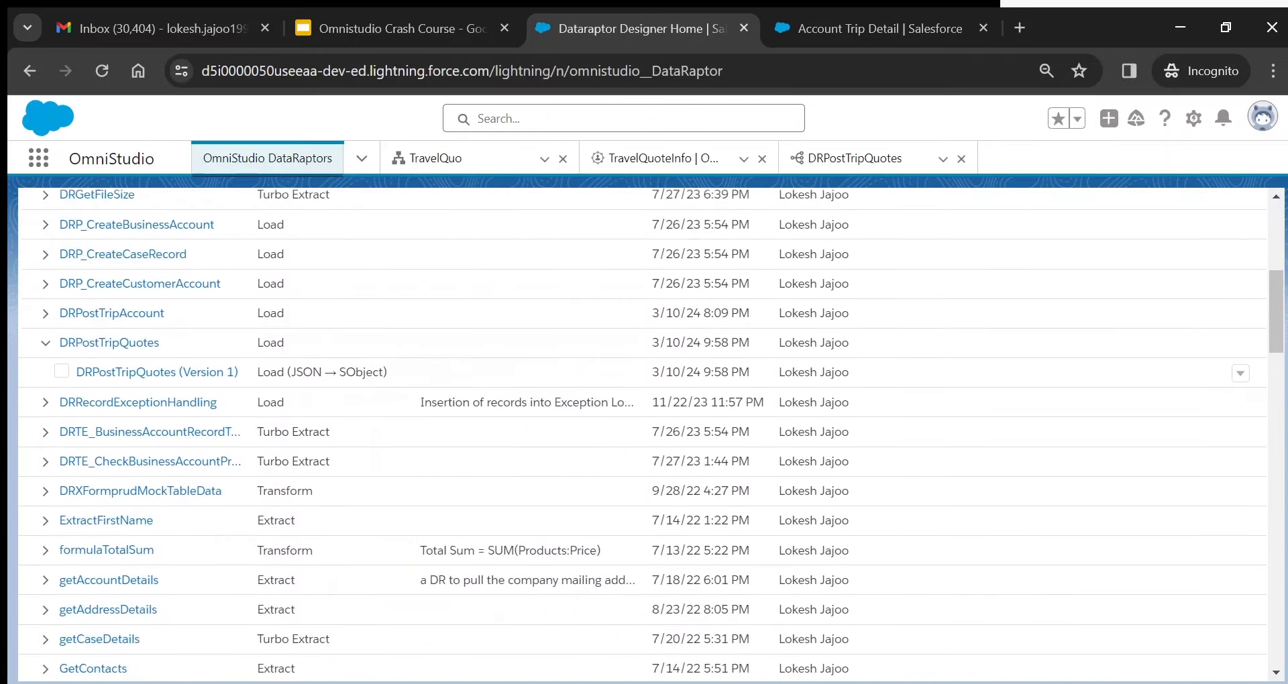
scroll(644, 436, up, 1)
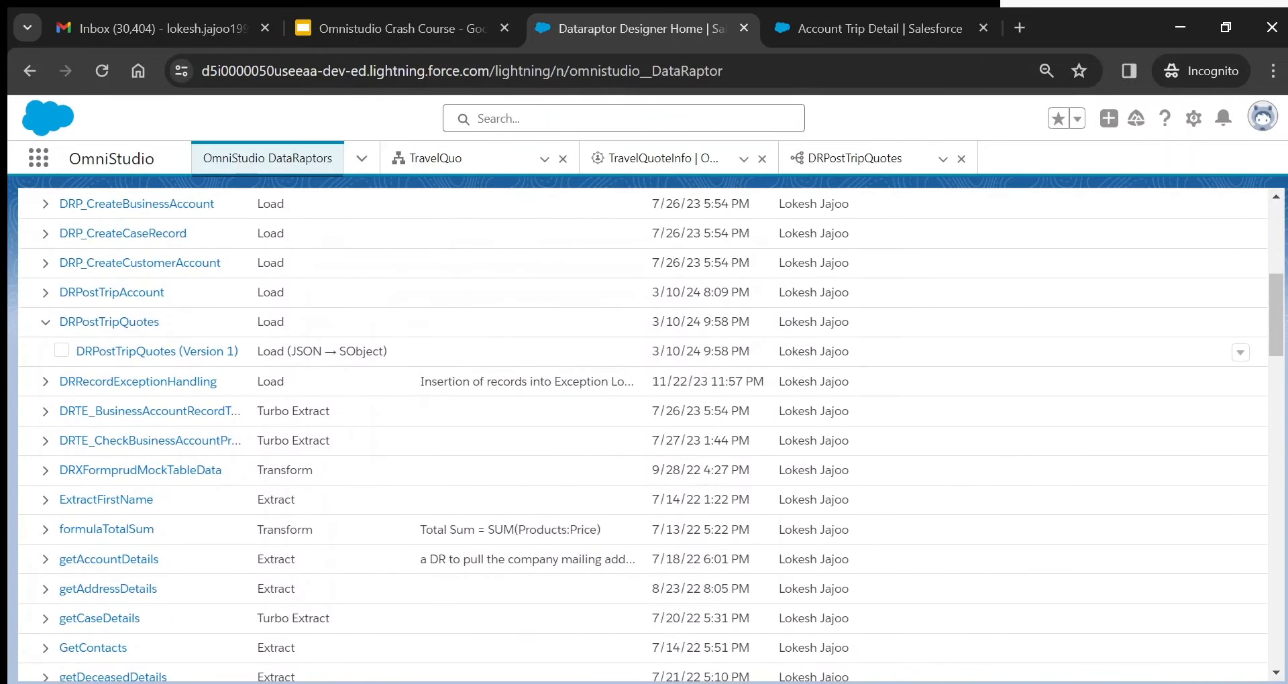
click(45, 293)
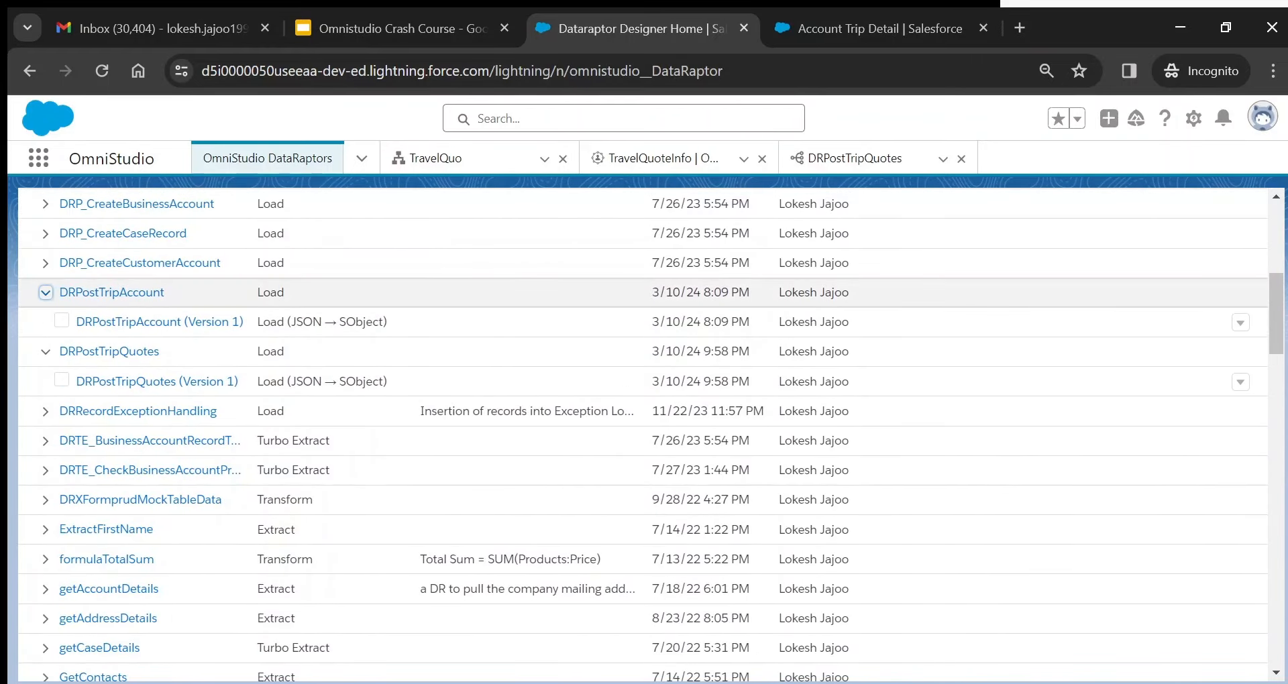
click(159, 323)
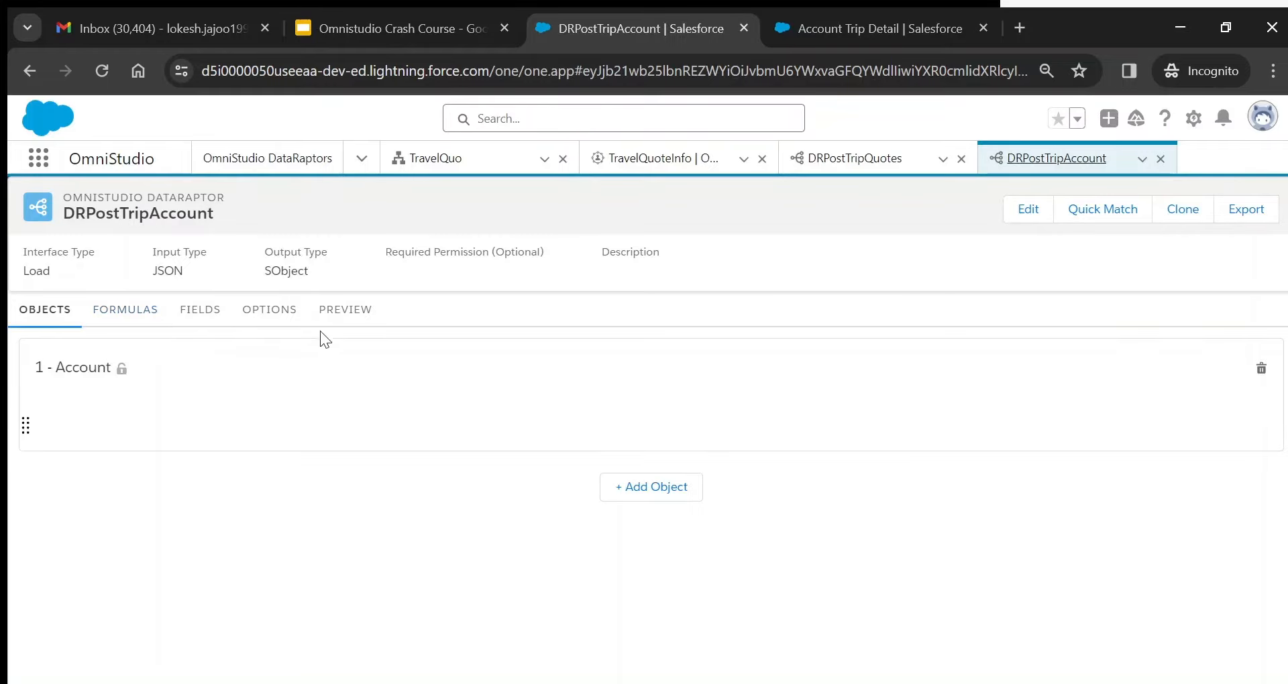
- Review DRPostTripAccount's three Account field mappings and the formula building accName
click(184, 321)
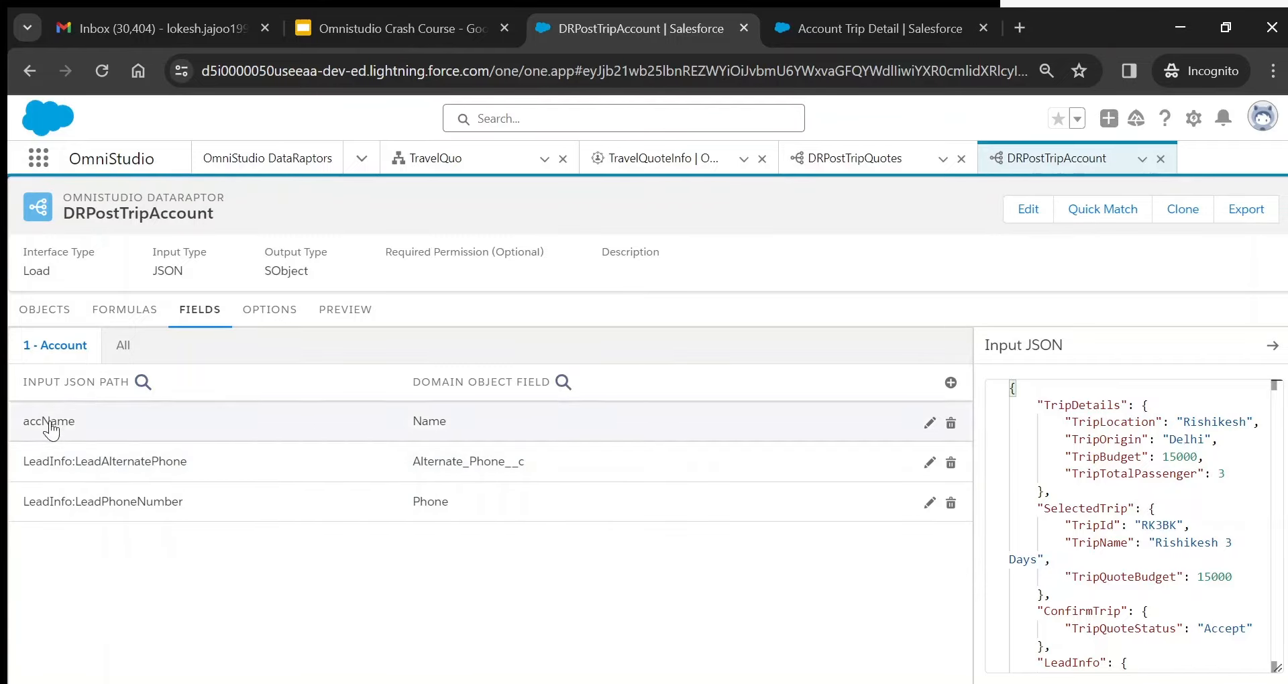
click(128, 310)
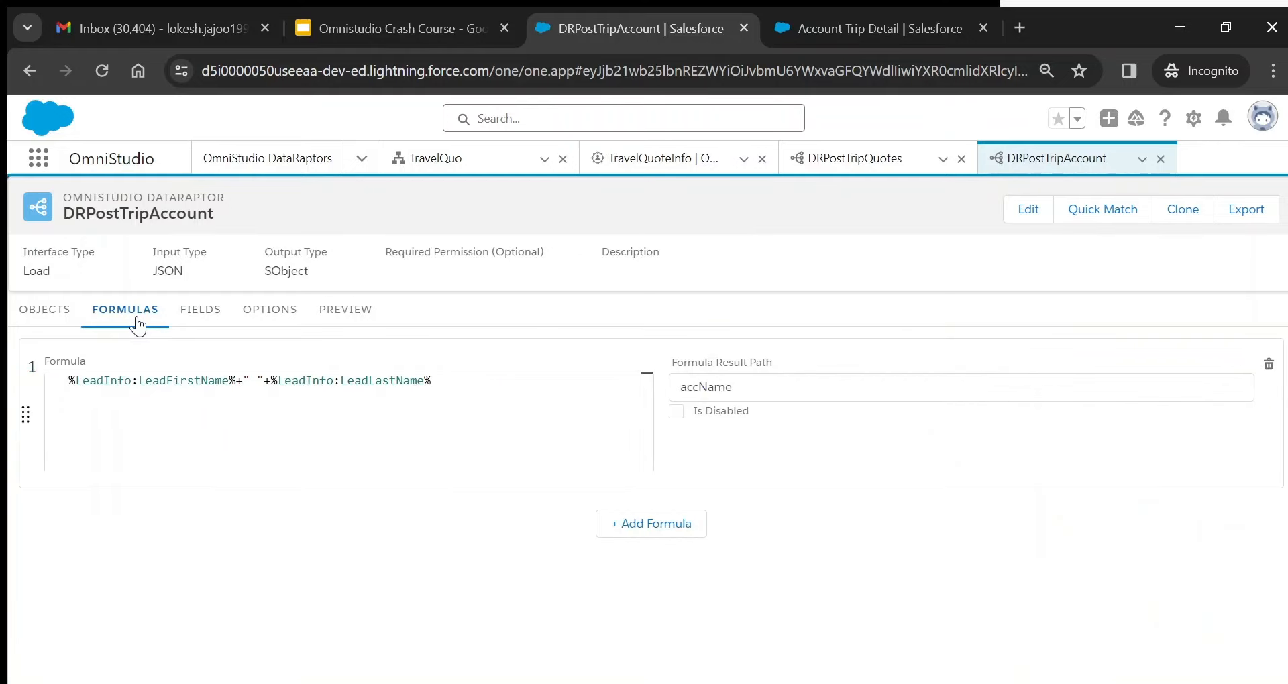
click(197, 311)
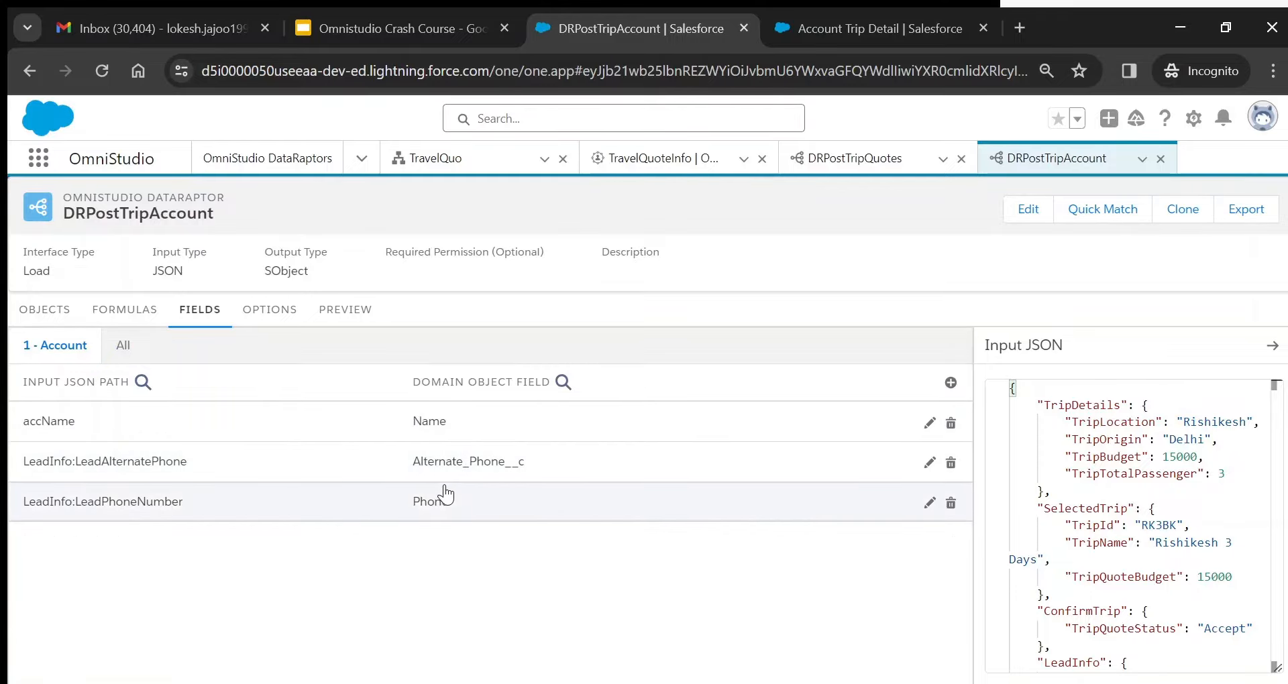
click(428, 168)
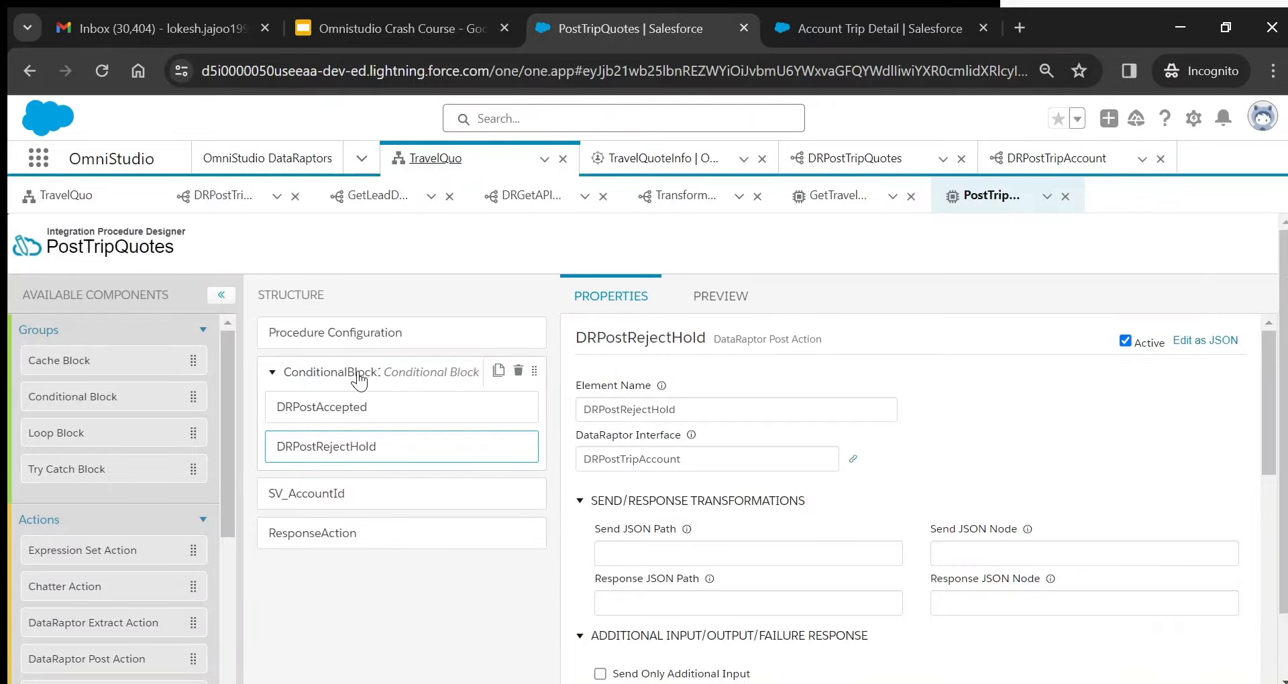
- Review DRPostRejectHold's Rejected-status condition, ConditionalBlock1, and SV_AccountId's IF formula for accountId
drag(1268, 448, 1282, 582)
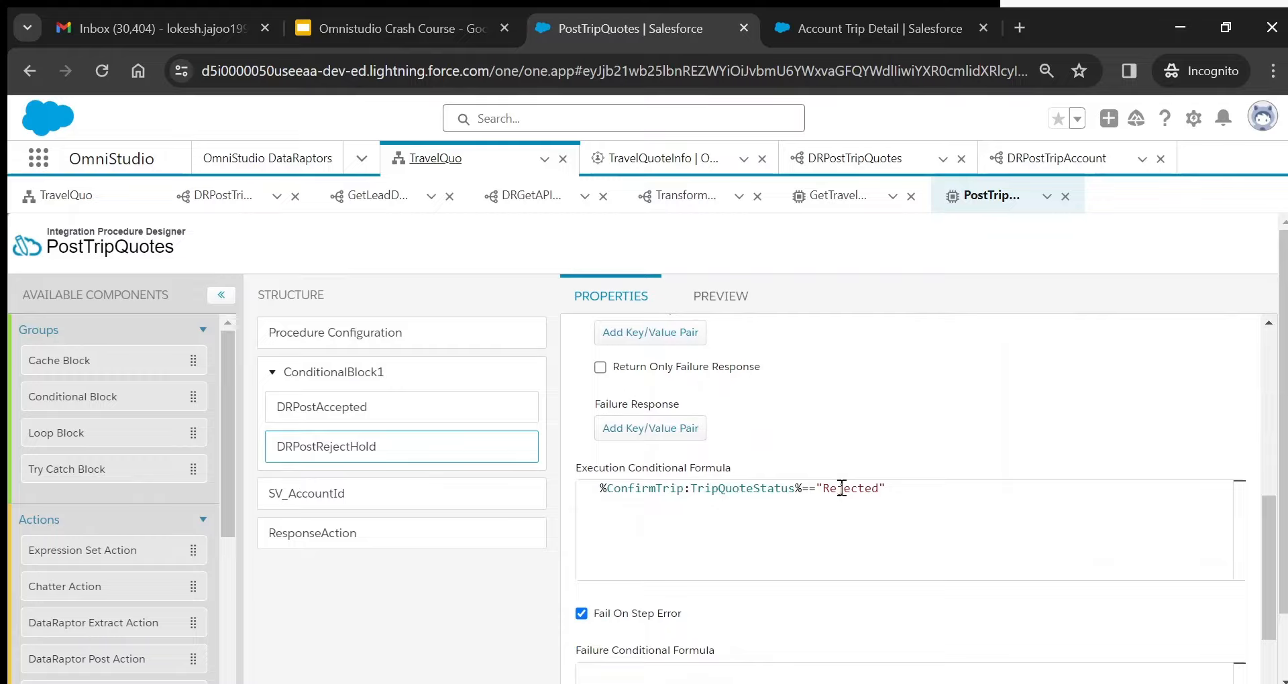
click(916, 498)
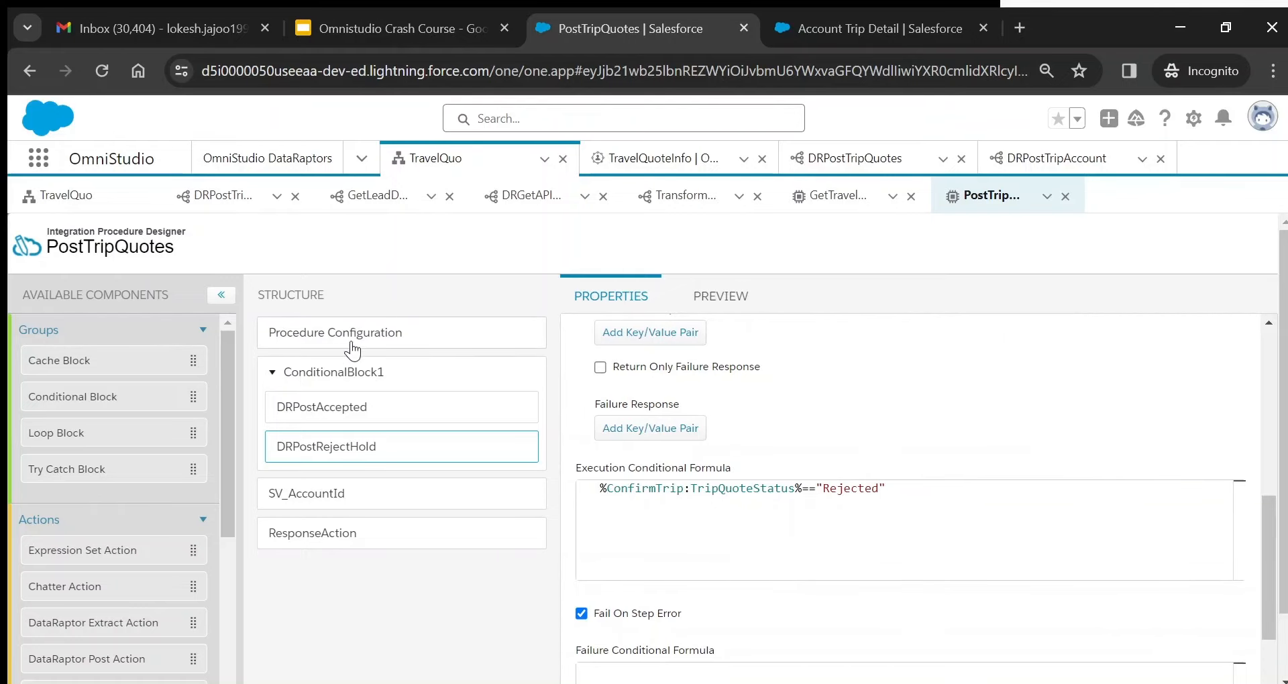
click(326, 379)
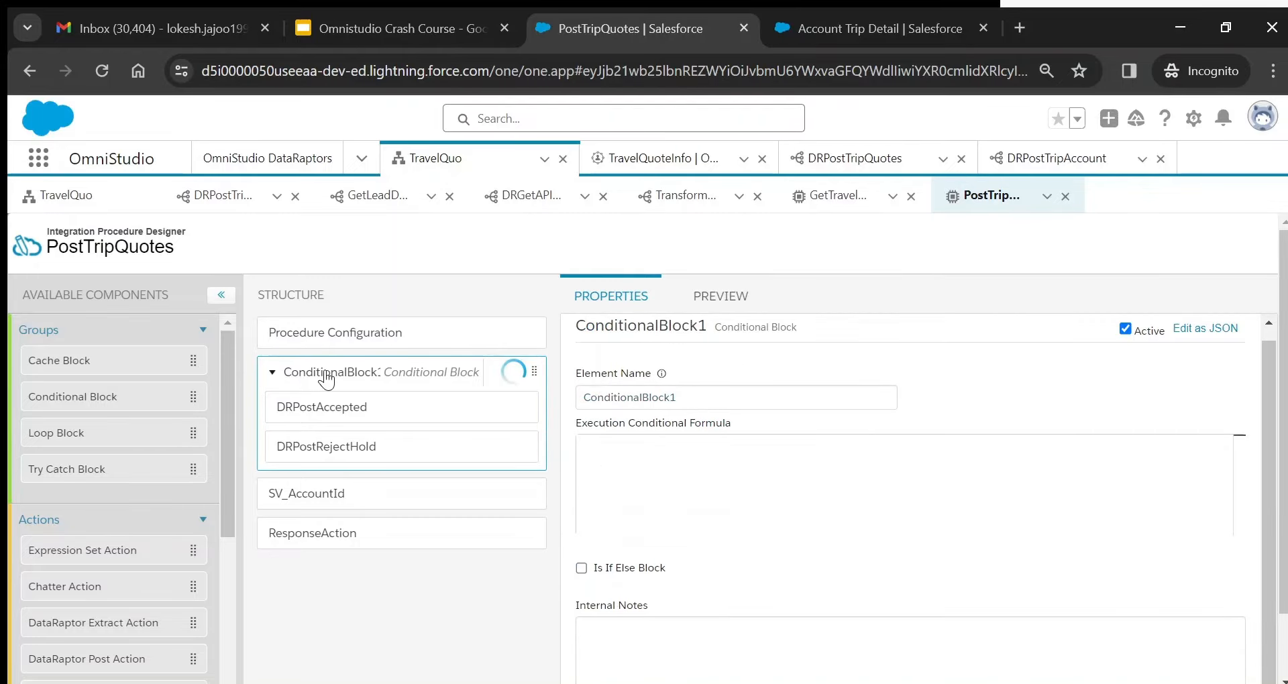
click(341, 493)
drag(1272, 561, 1270, 372)
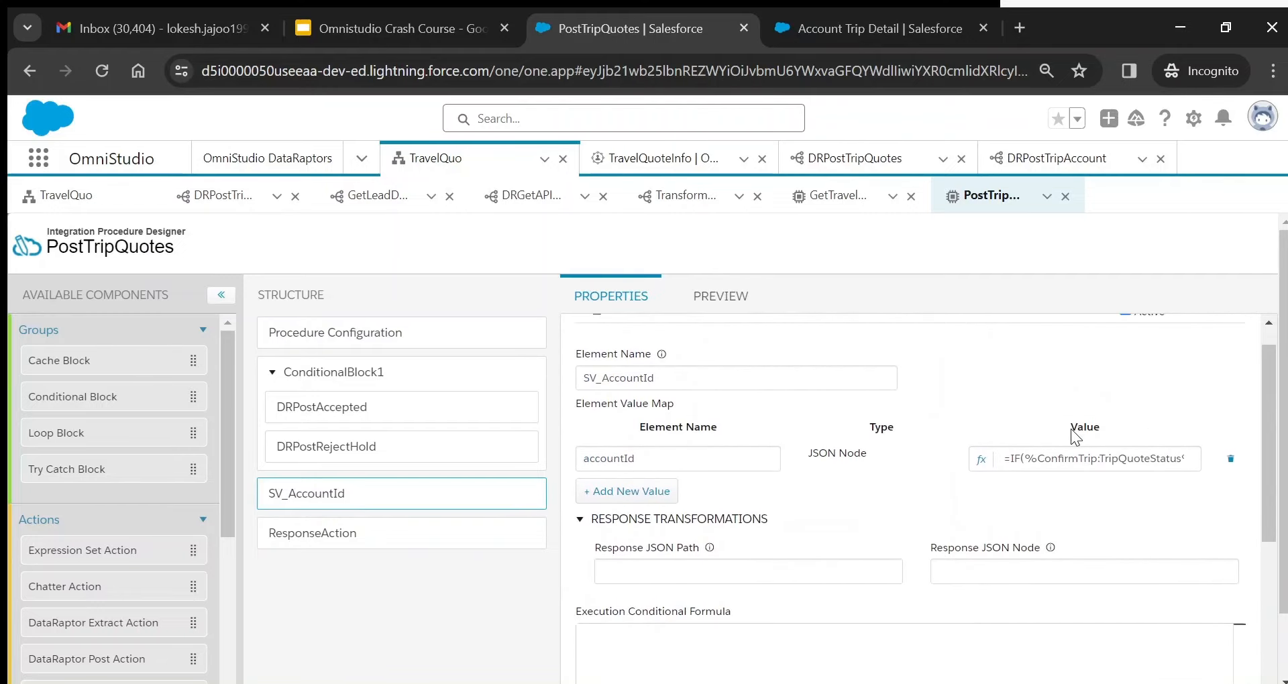
click(981, 459)
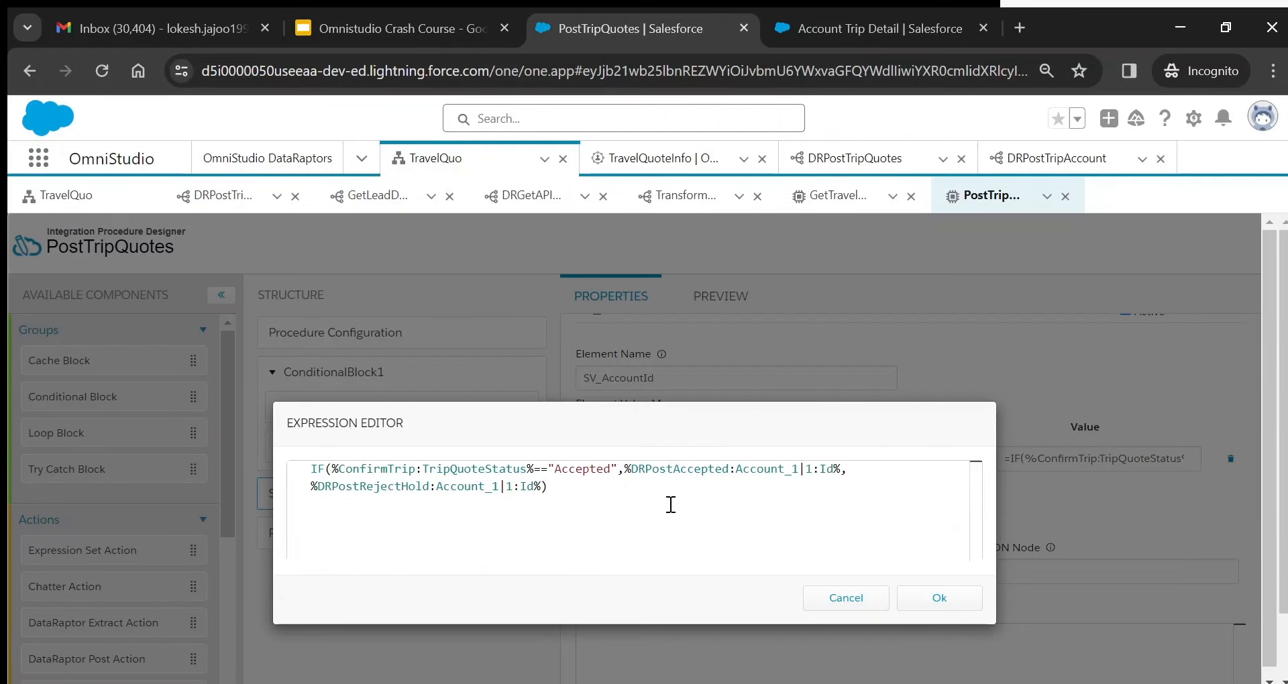
double_click(571, 469)
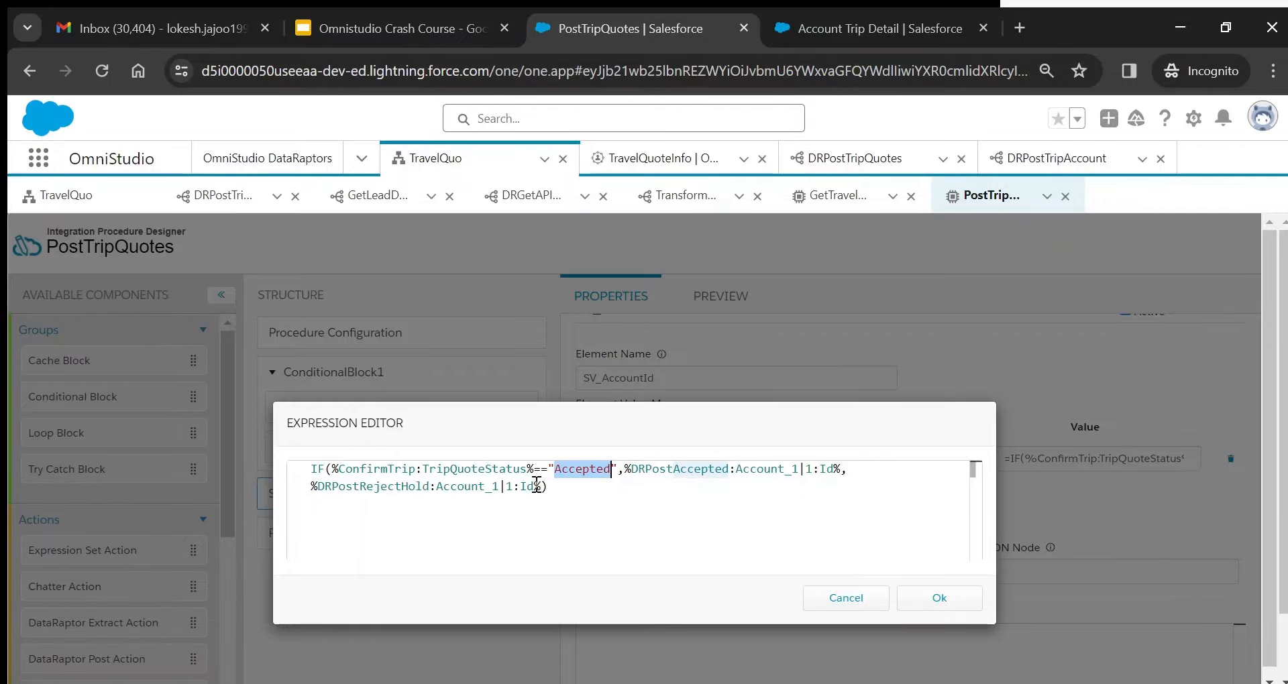
double_click(315, 469)
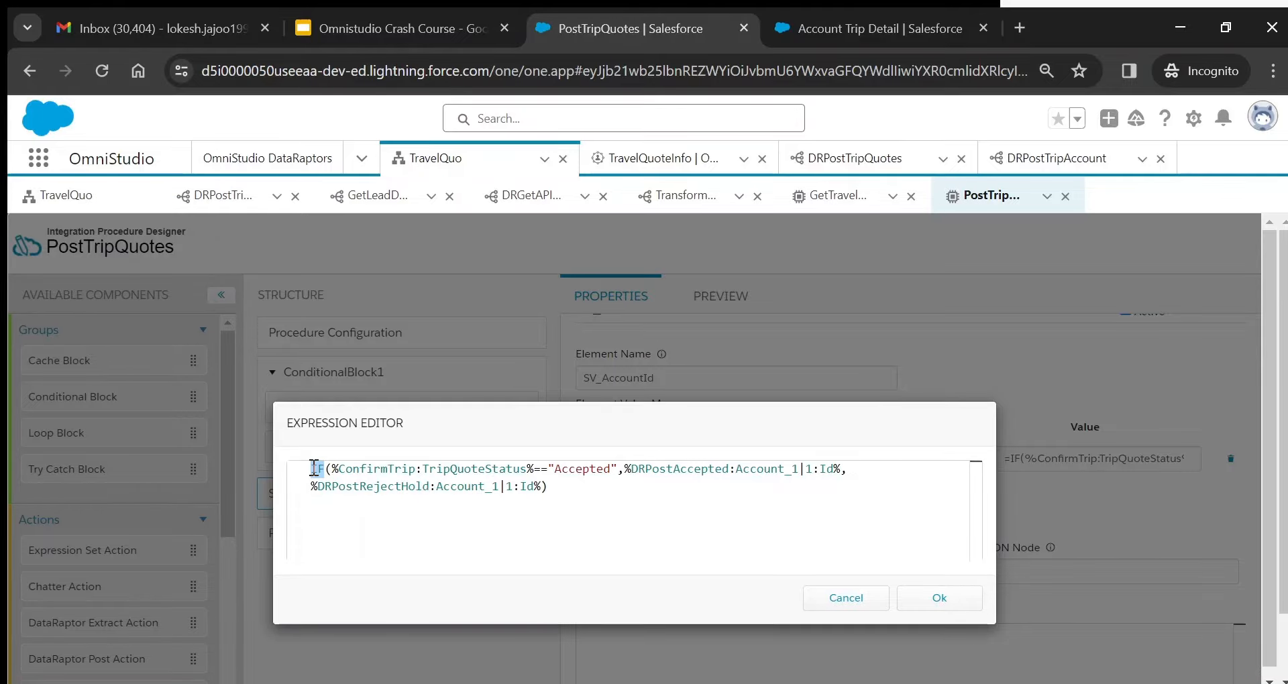
click(314, 469)
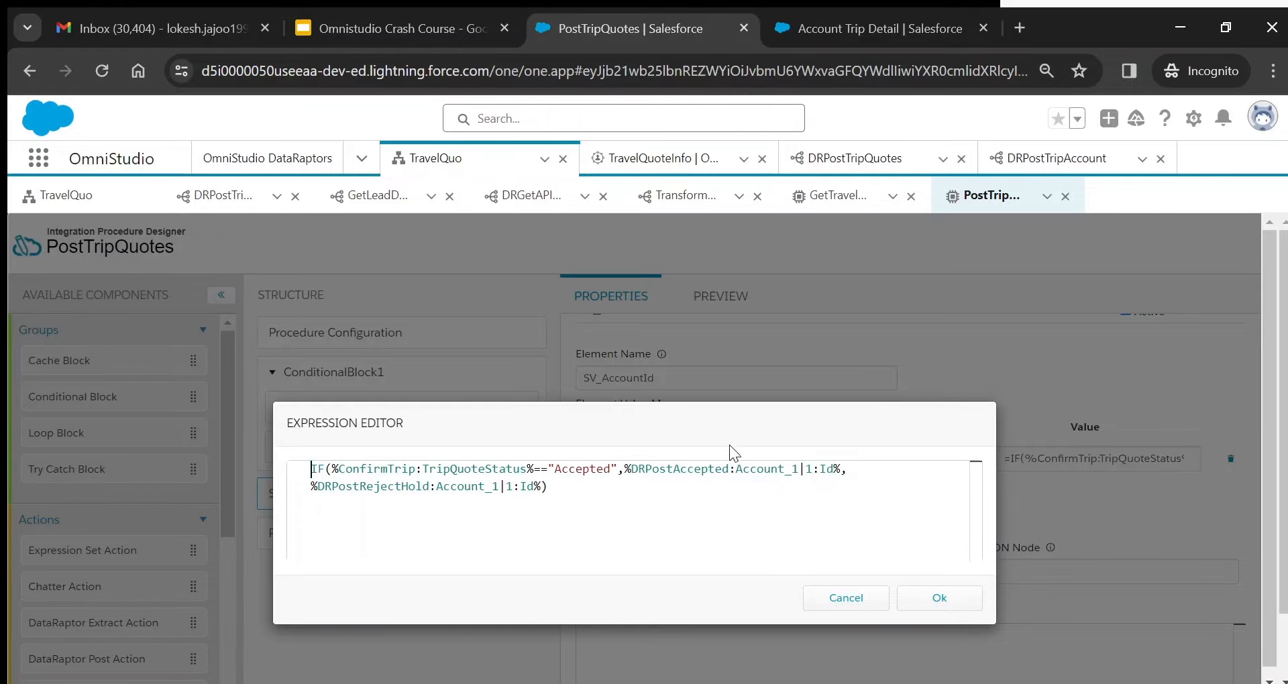
double_click(691, 479)
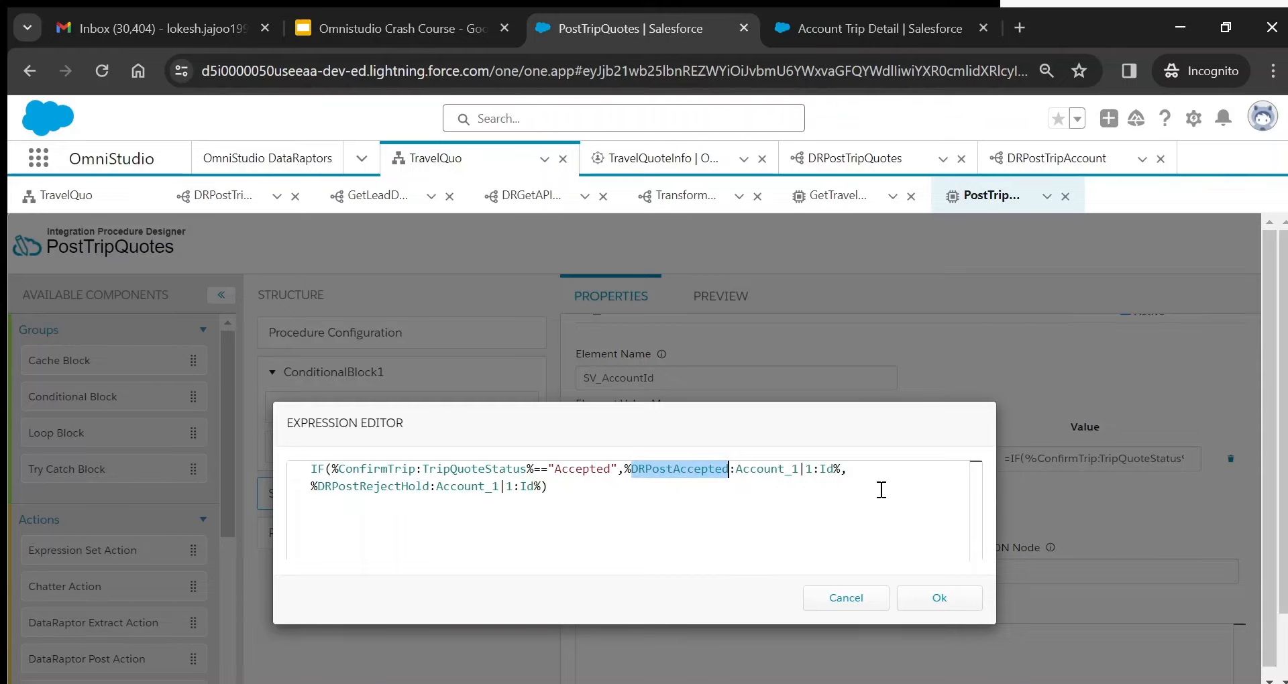
double_click(766, 468)
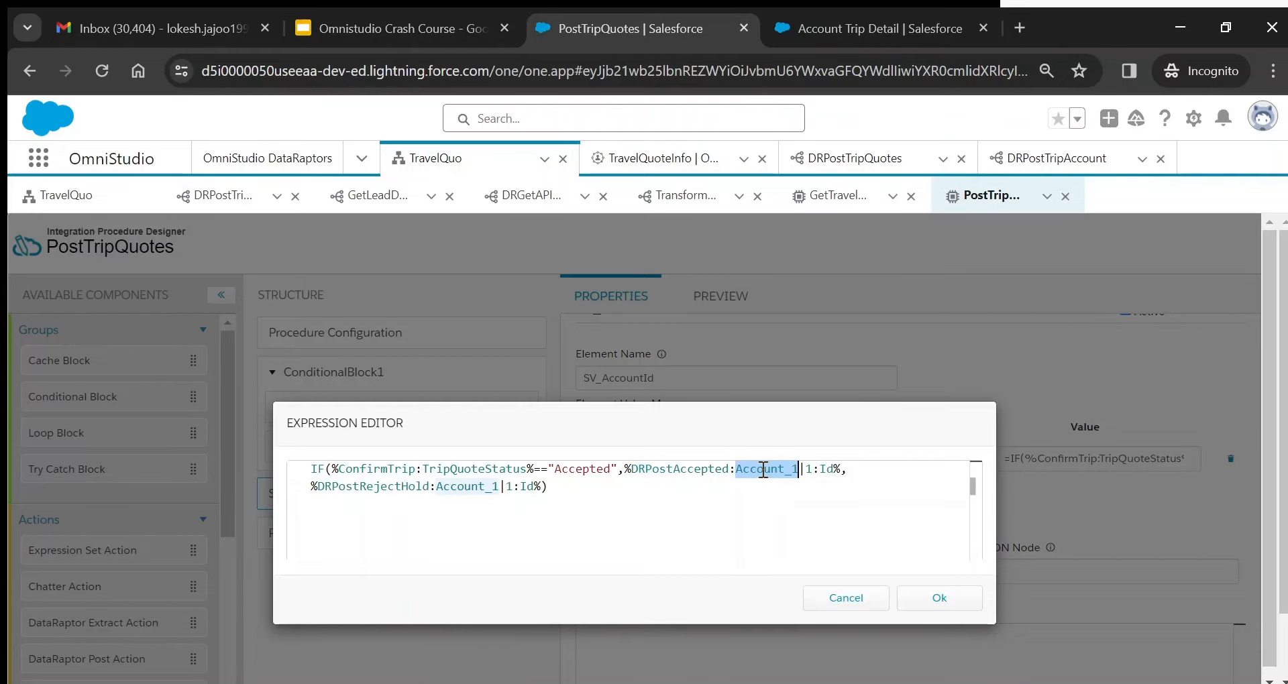
click(681, 470)
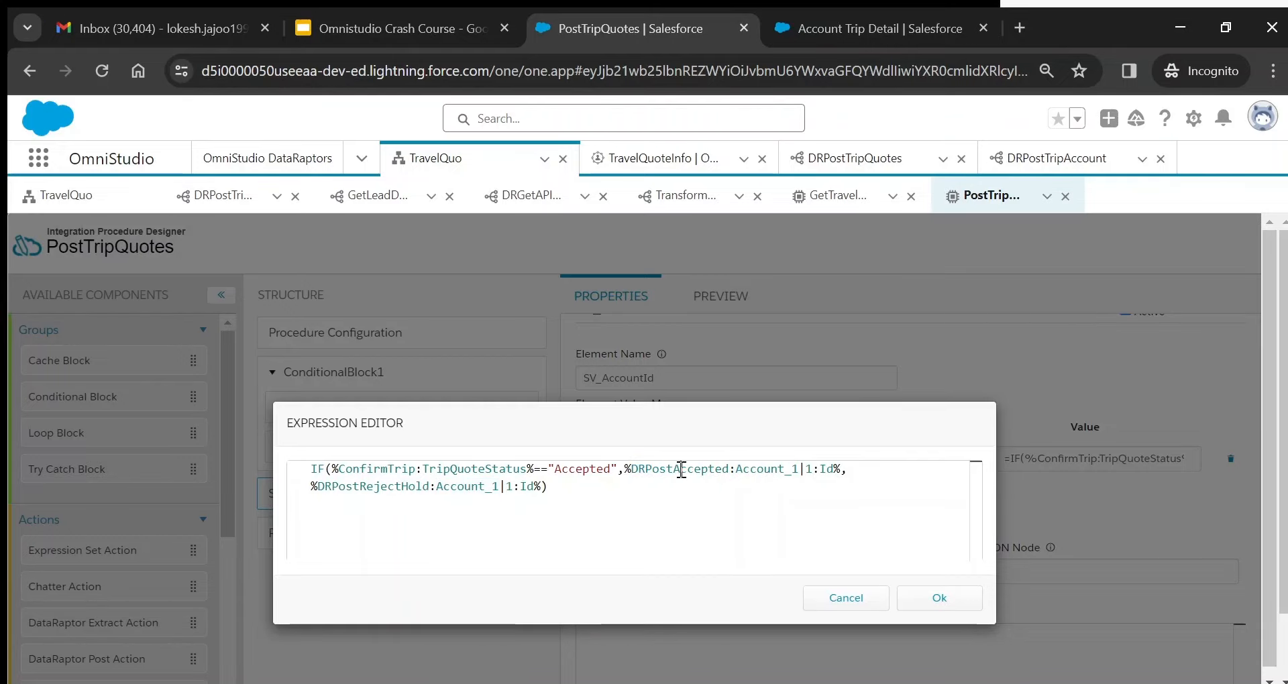
double_click(763, 467)
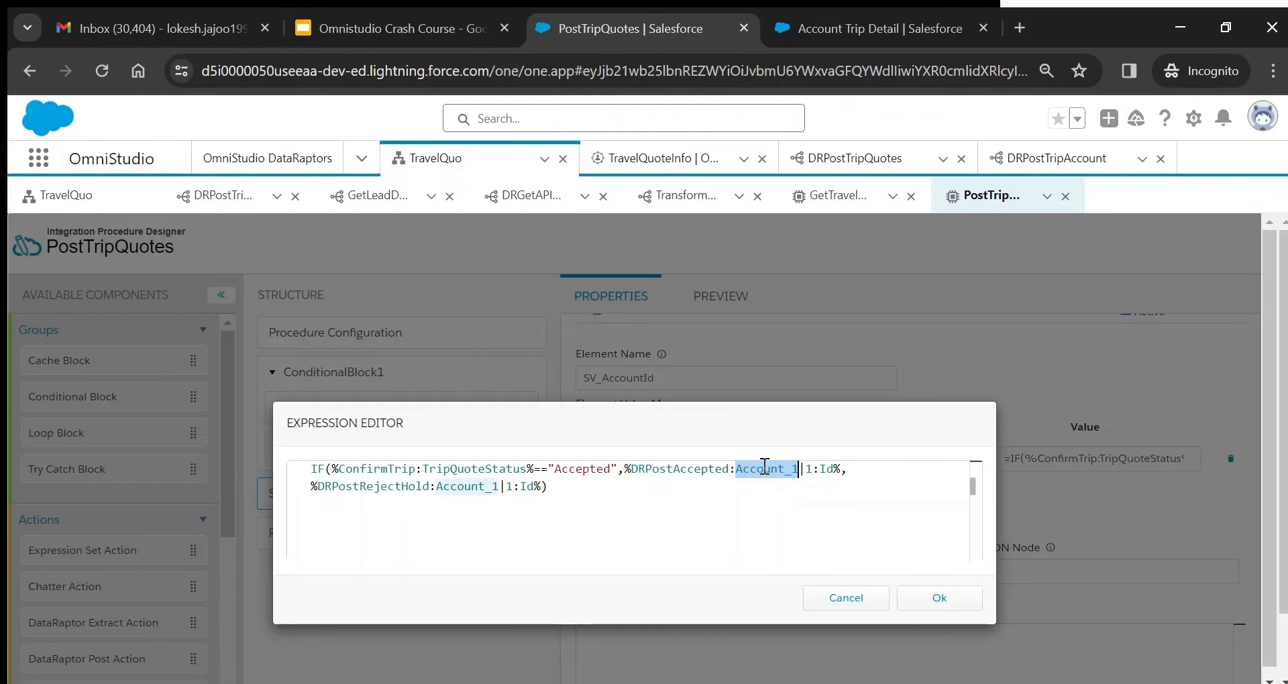
click(937, 599)
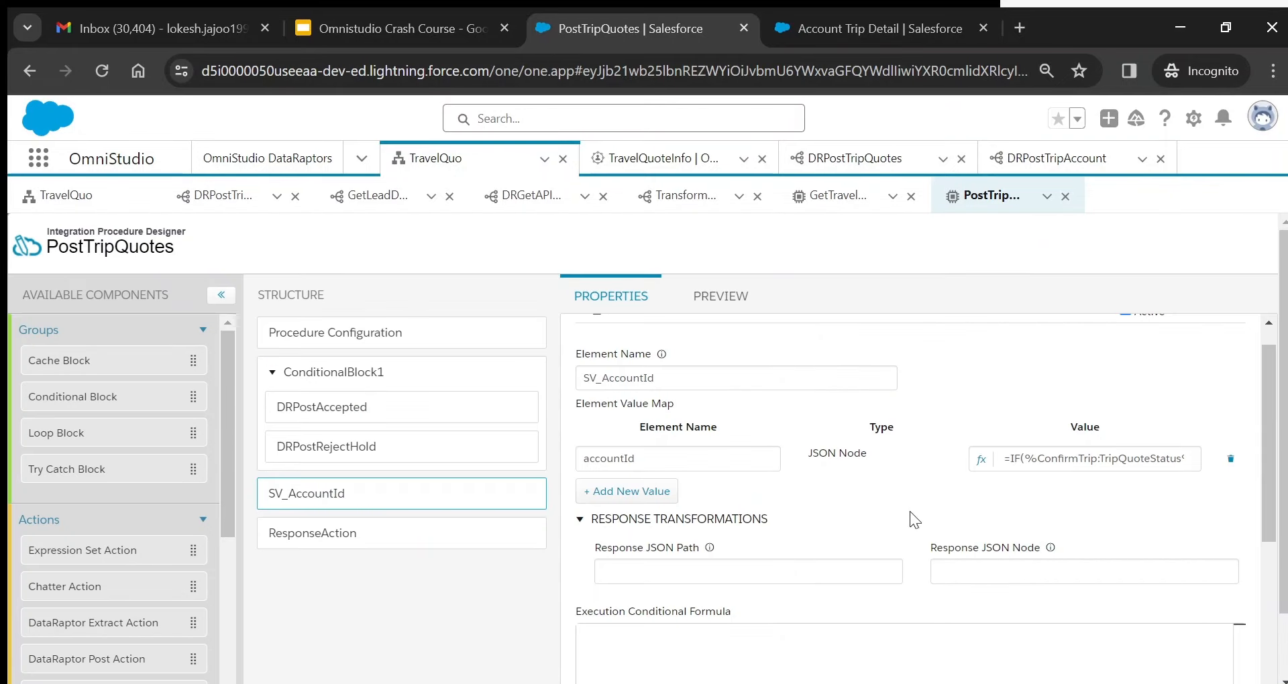
- Run the PostTripQuotes preview using the input parameters shown as JSON
click(720, 296)
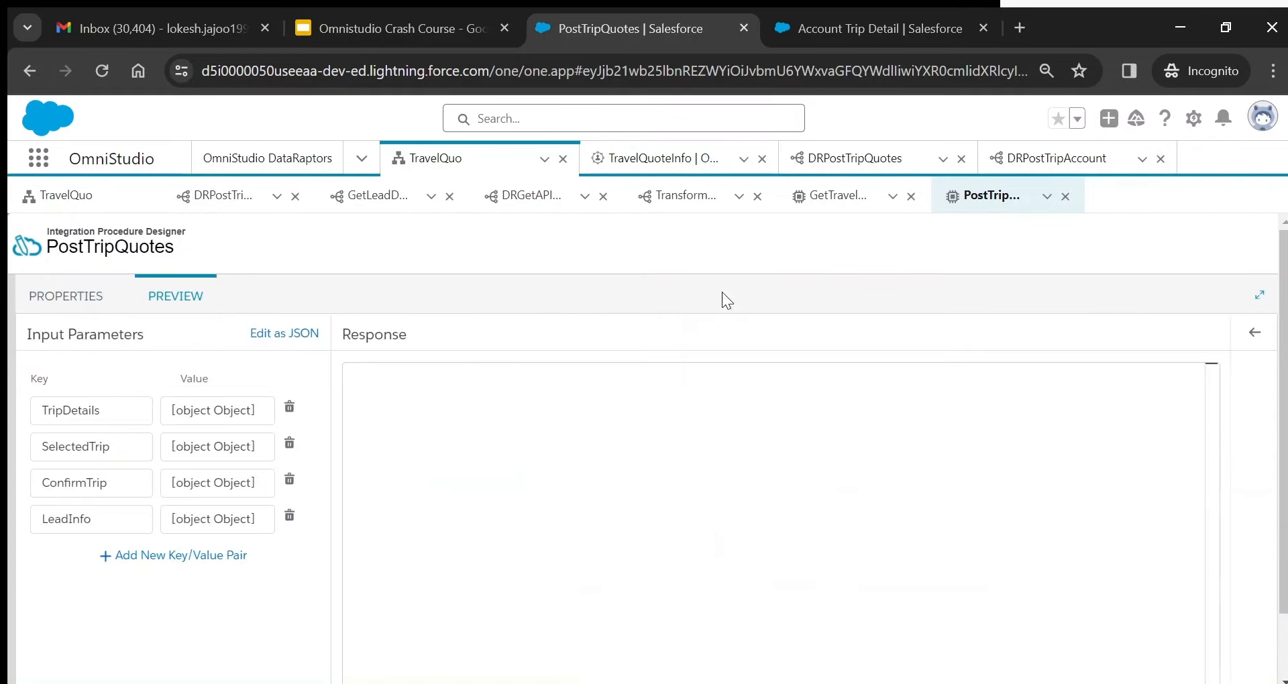
click(288, 333)
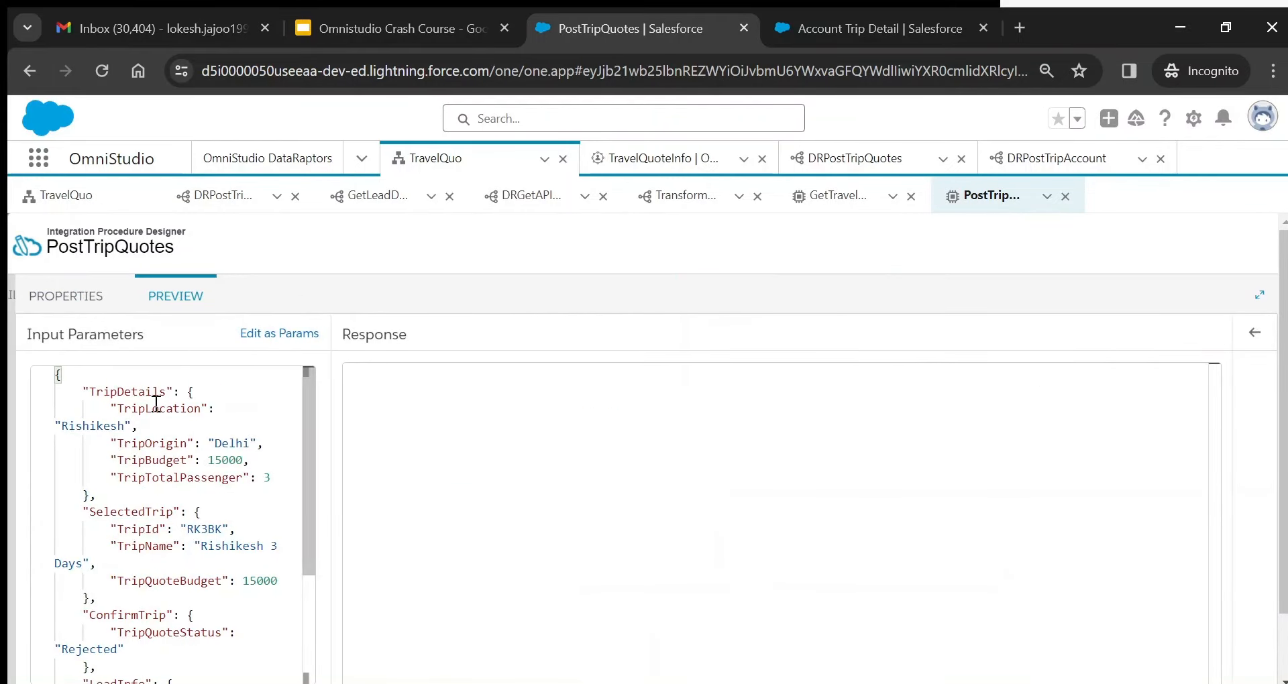
click(269, 334)
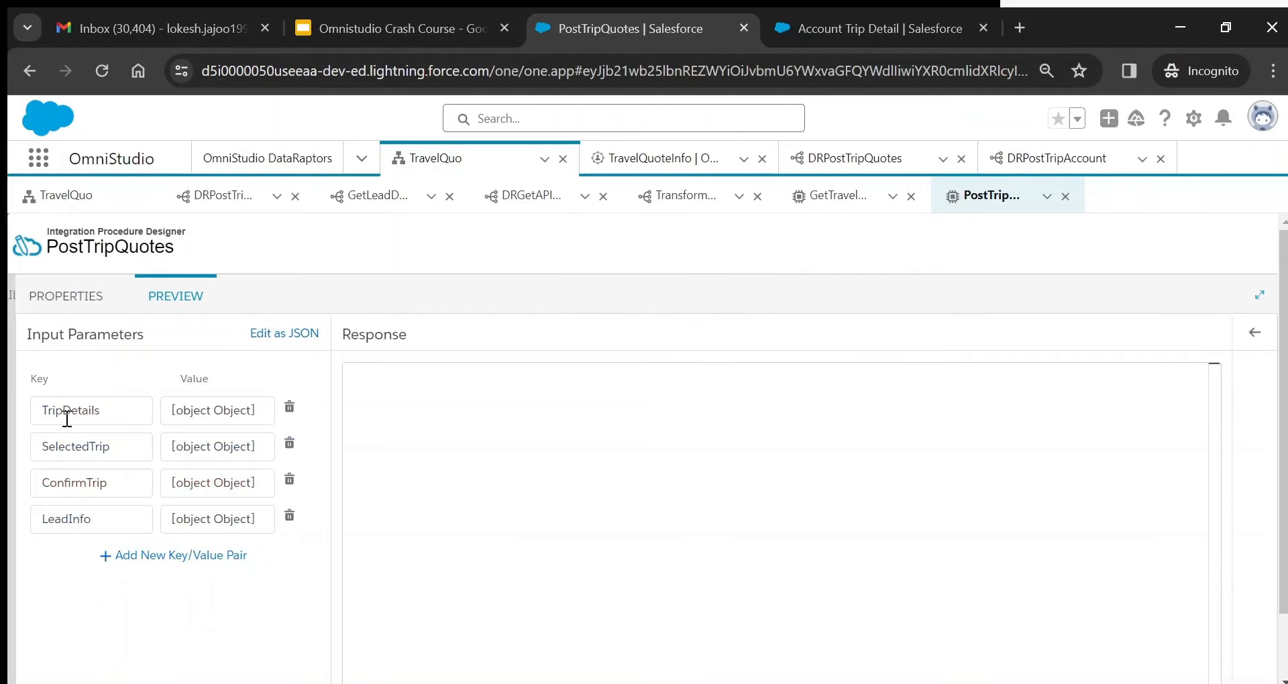
click(278, 335)
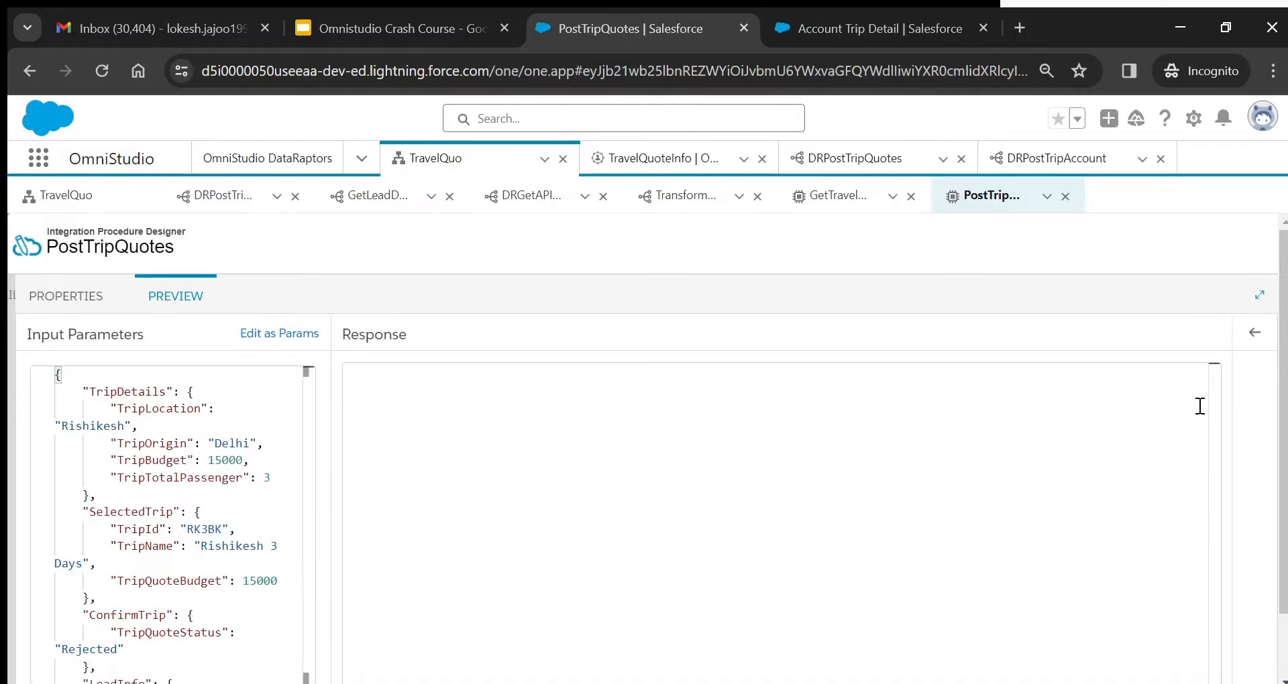
scroll(1283, 436, down, 1)
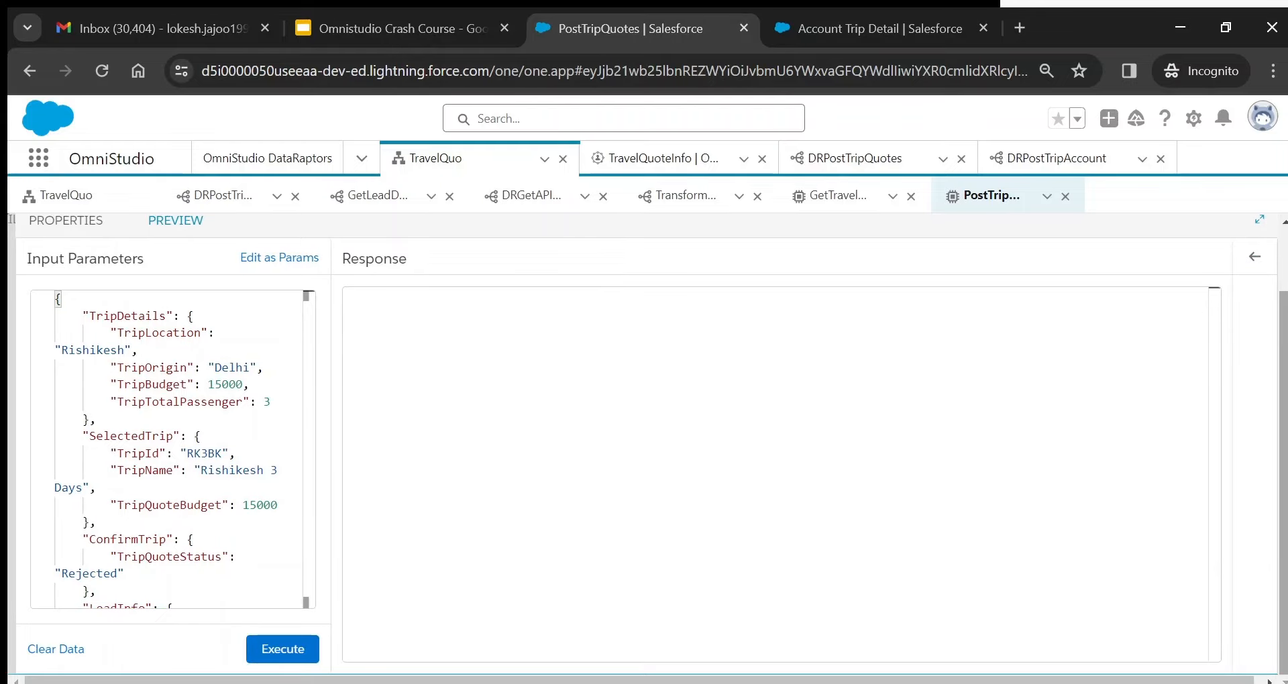
click(283, 650)
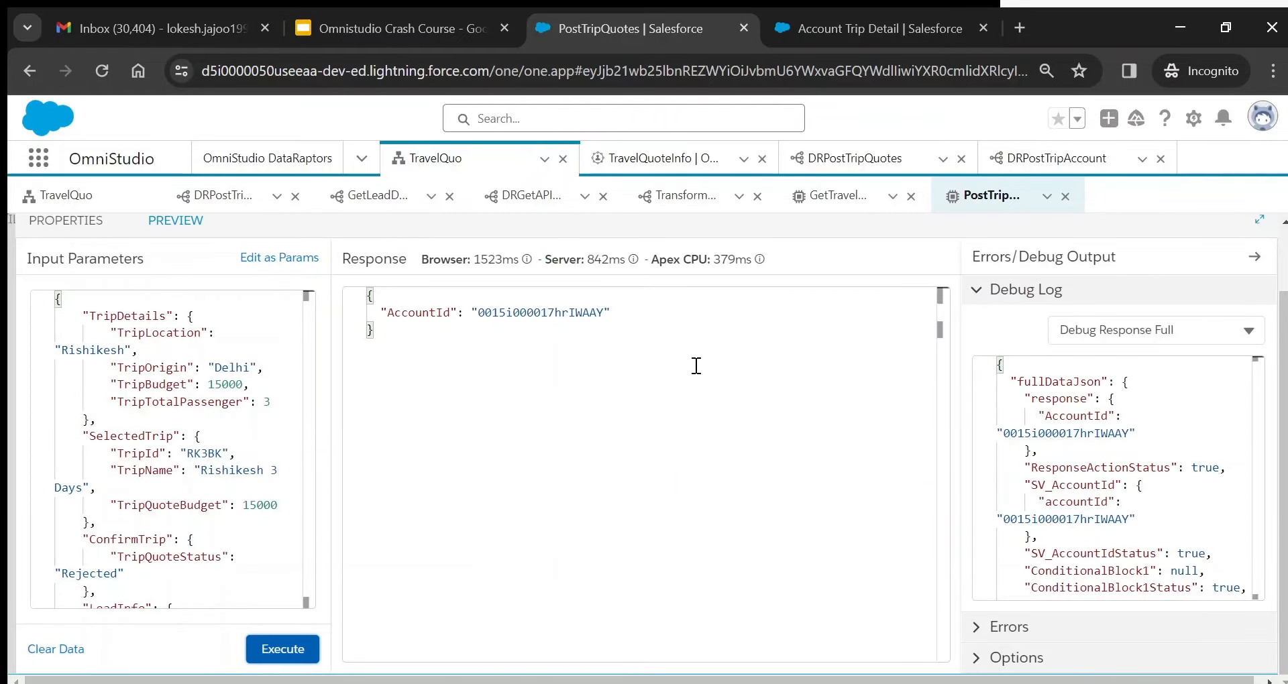
- Trace the Execution Sequence: ConditionalBlock1, DRPostRejectHold and SV_AccountId for the Rejected status
click(1144, 340)
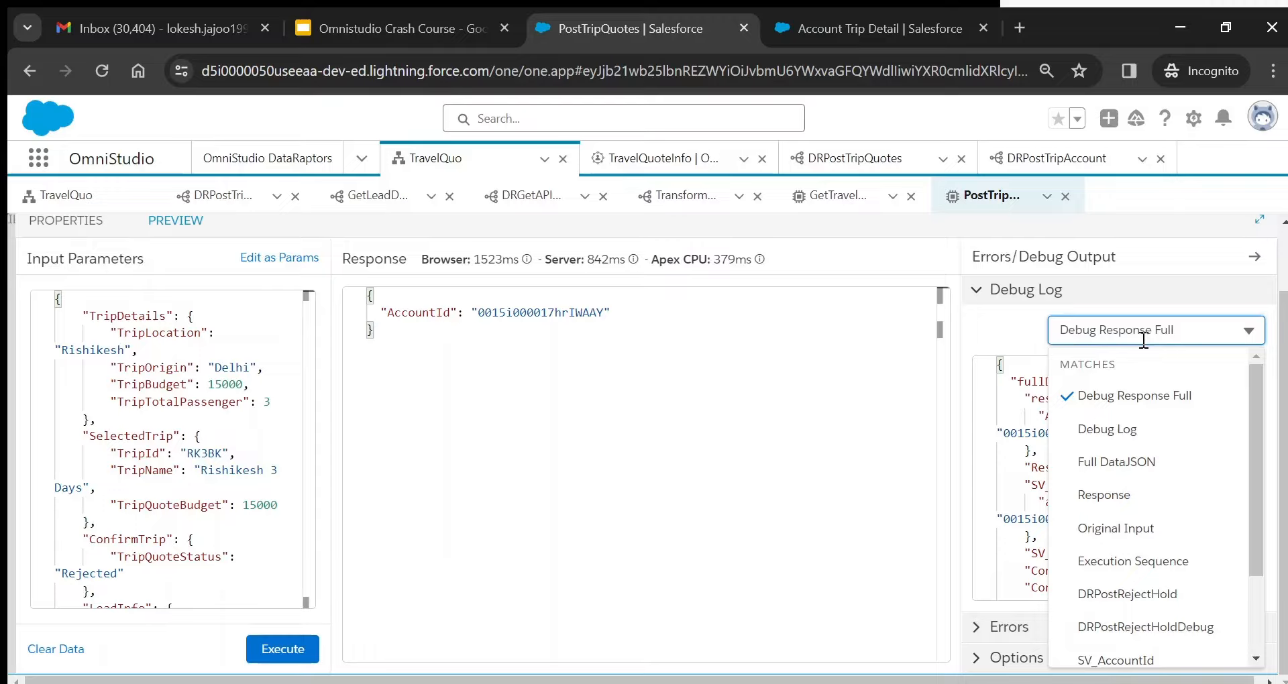
click(1150, 563)
double_click(1080, 382)
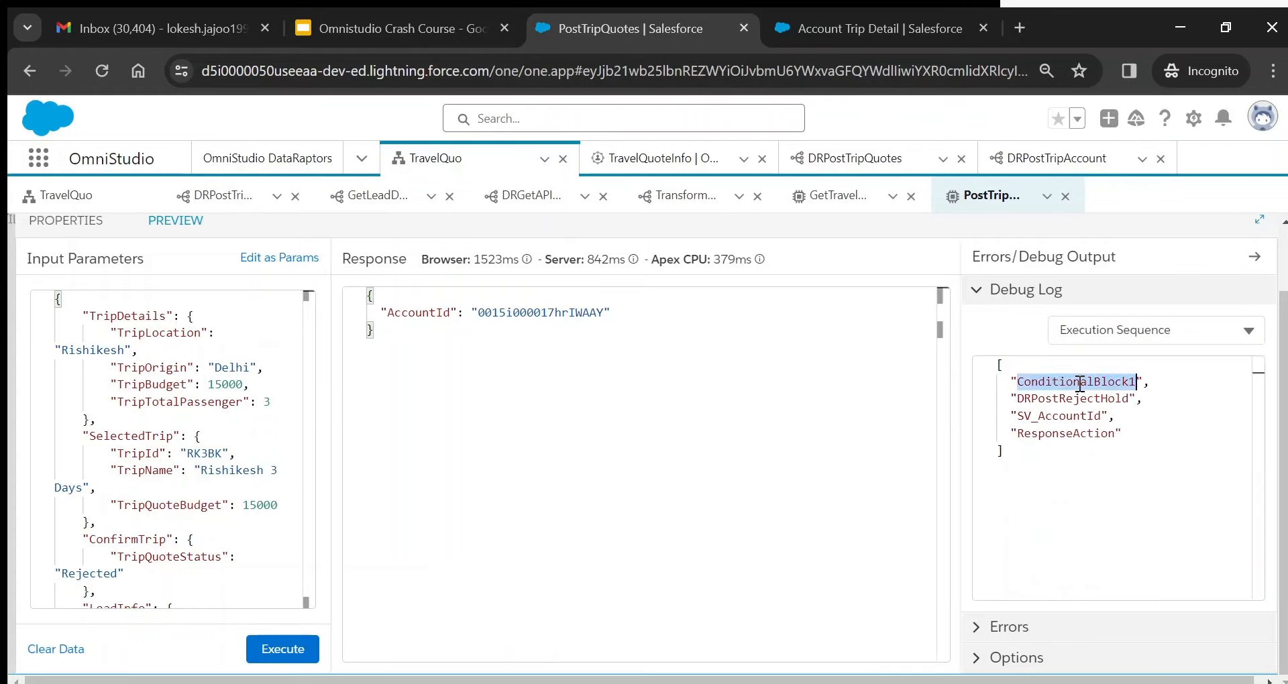
double_click(1074, 398)
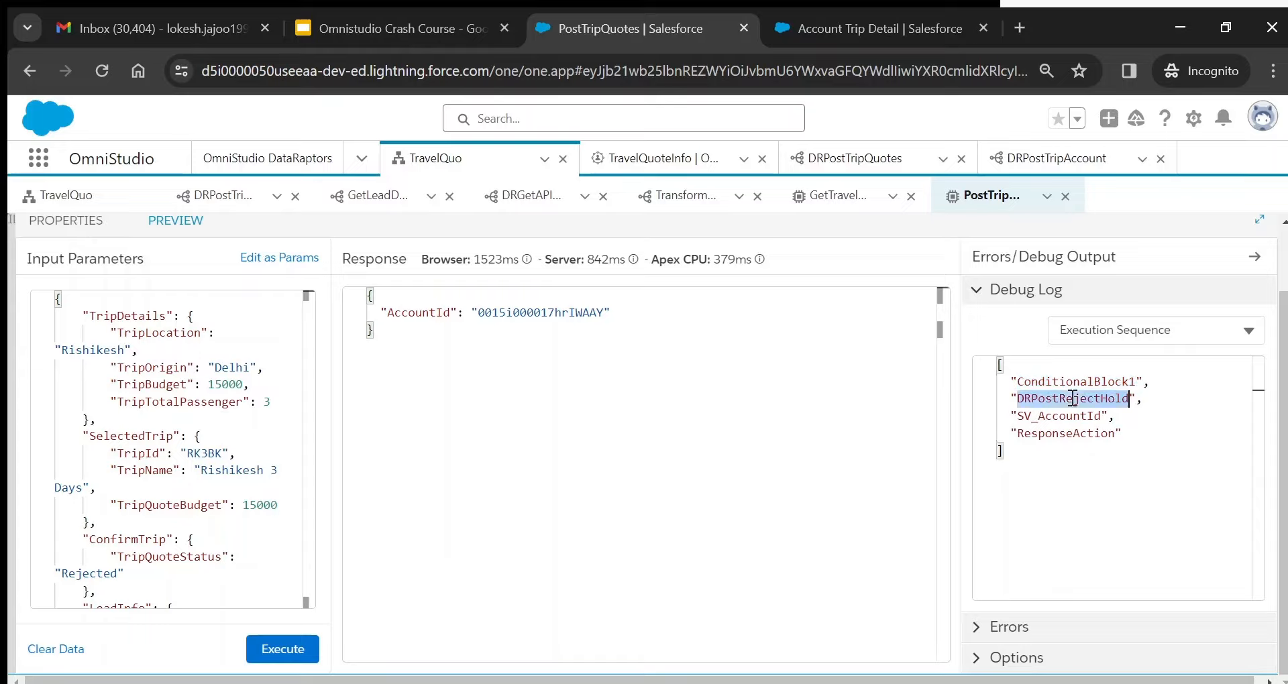
click(175, 506)
double_click(93, 572)
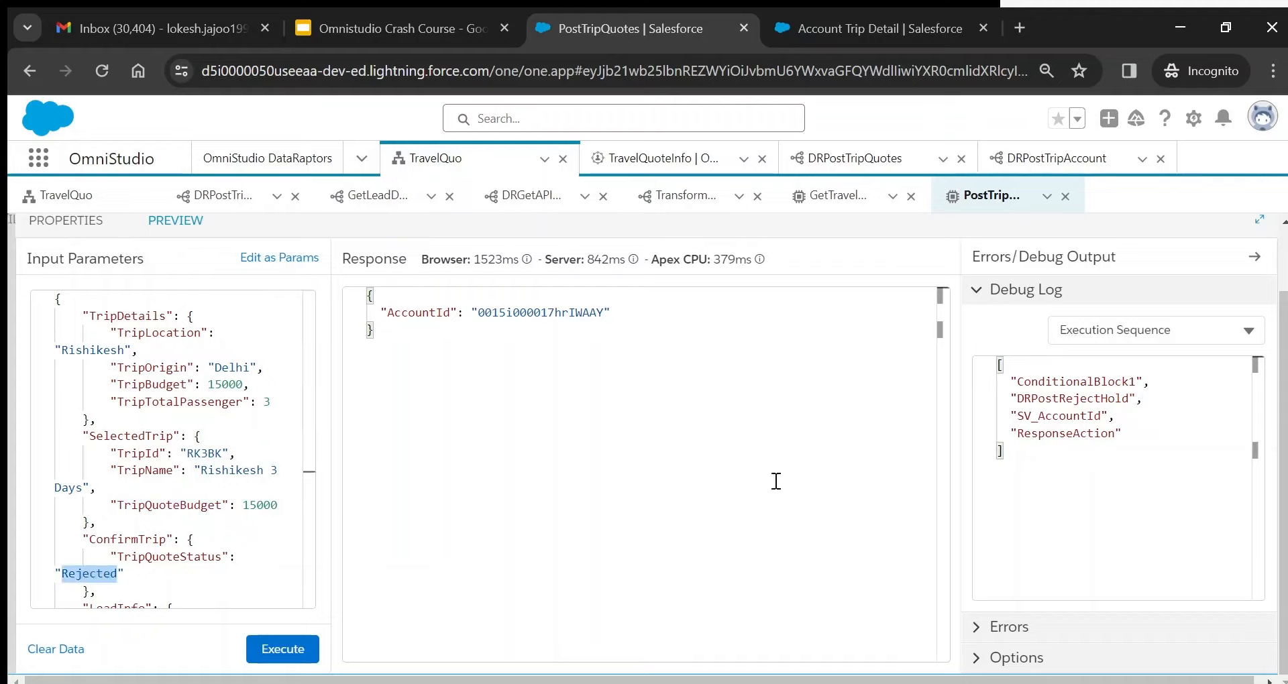
double_click(1050, 416)
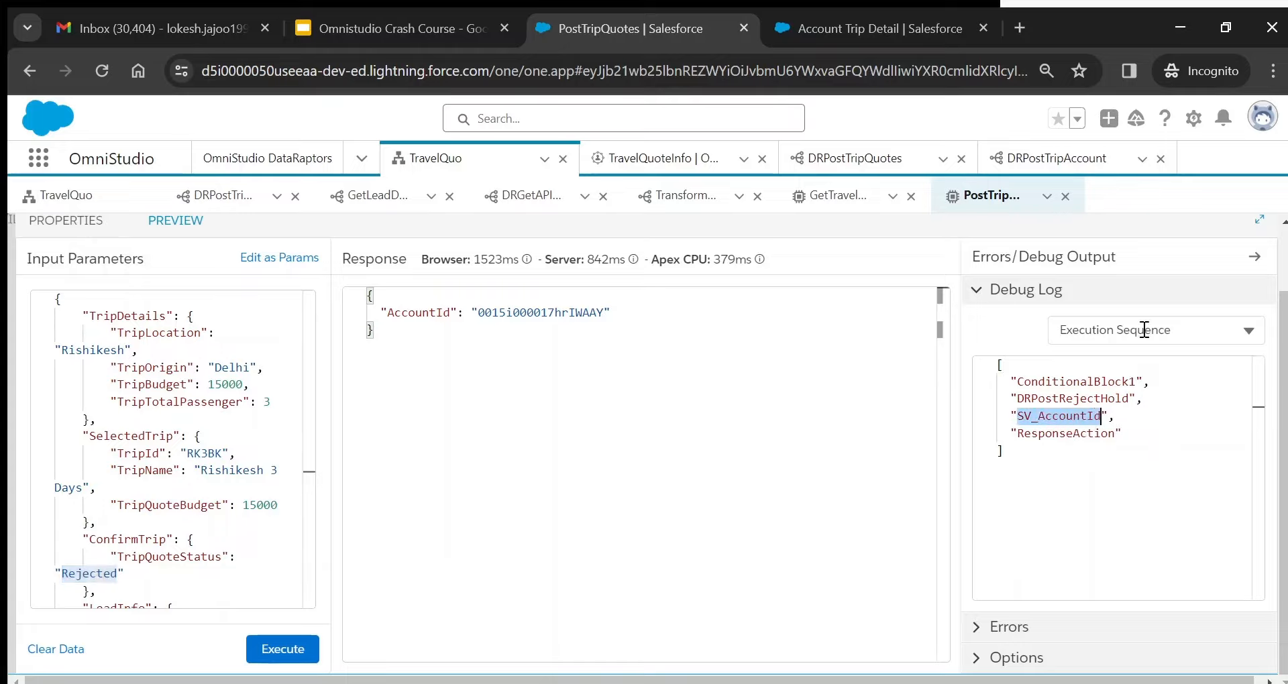
click(1215, 332)
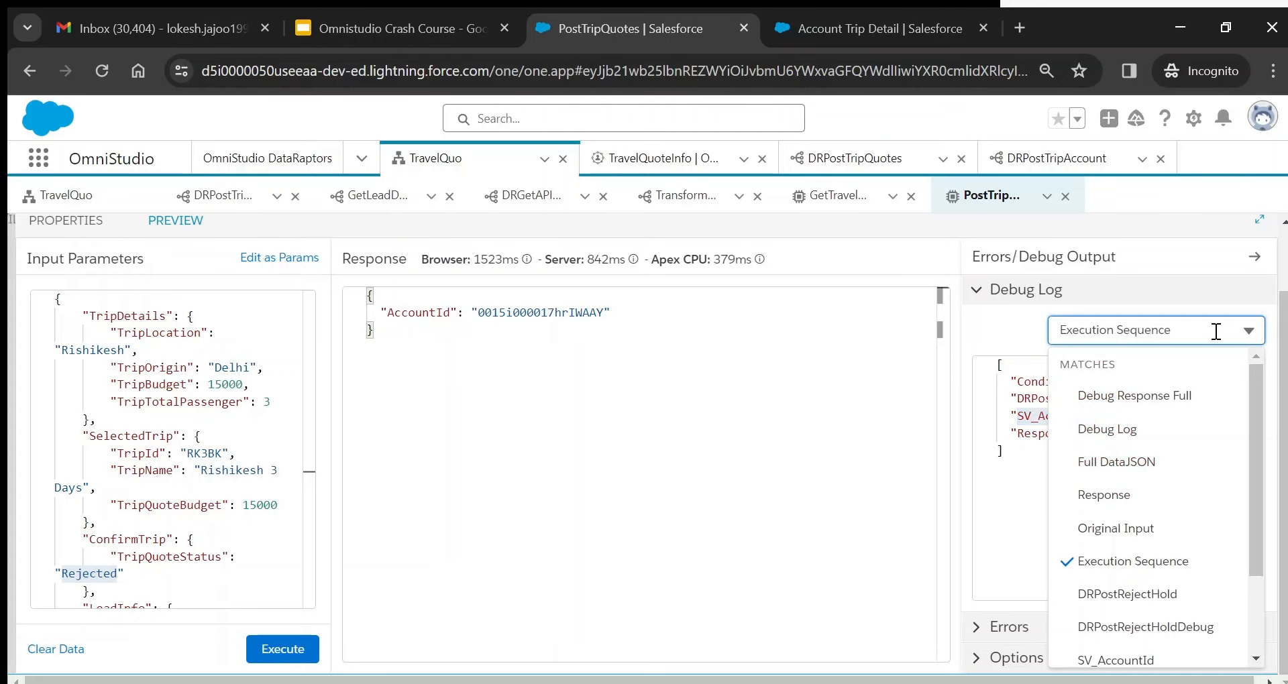
scroll(1154, 503, down, 2)
- Inspect the DRPostRejectHoldDebug input: its options, SelectedTrip and ConfirmTrip data
click(1145, 545)
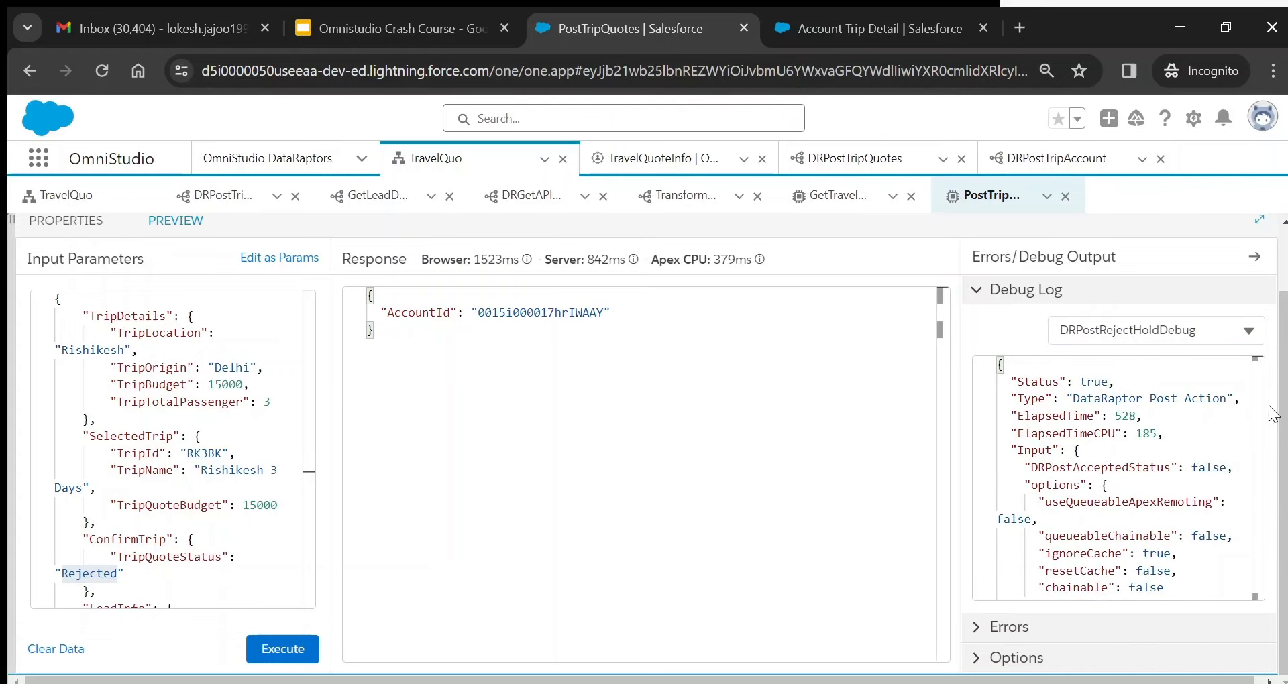
scroll(1270, 413, down, 4)
scroll(1270, 412, up, 3)
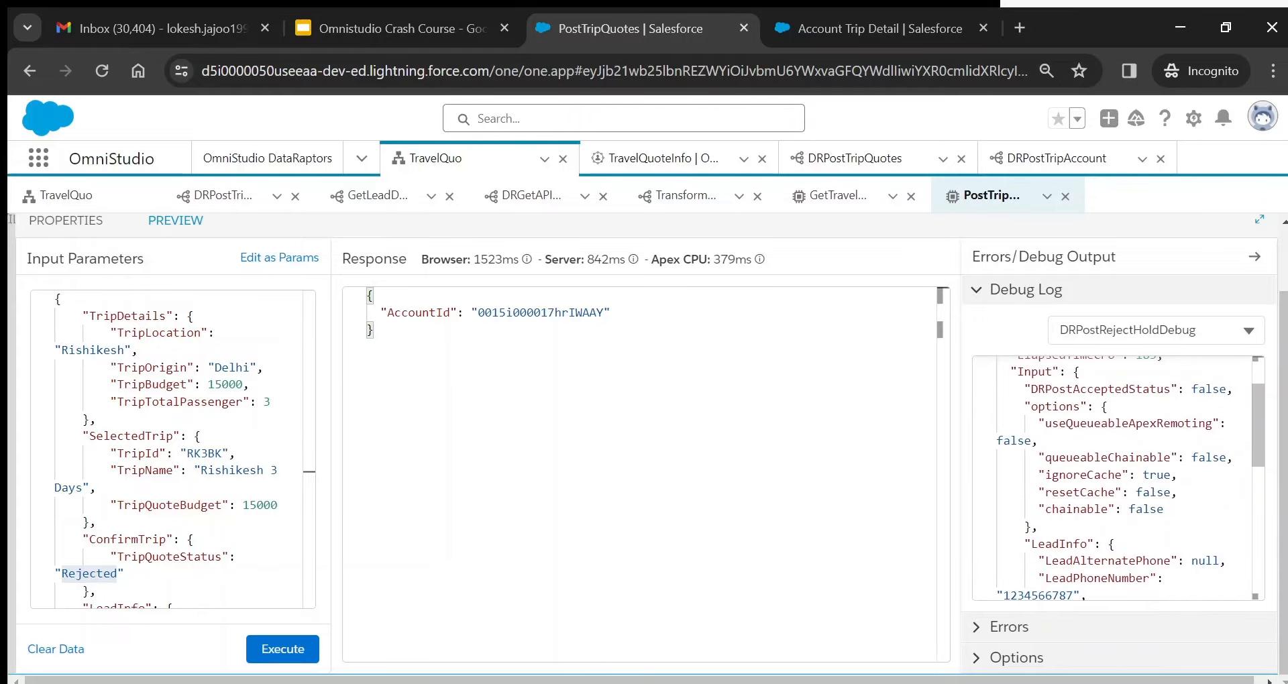
scroll(1165, 527, up, 1)
click(1165, 527)
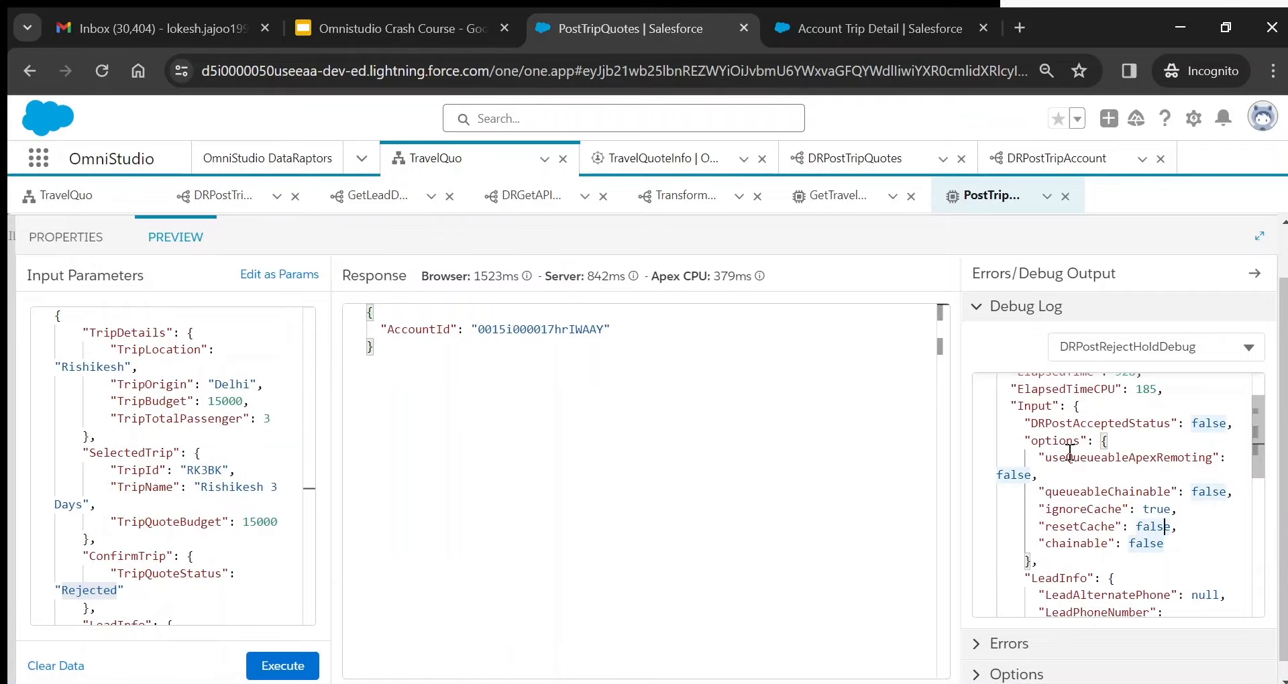
click(1047, 443)
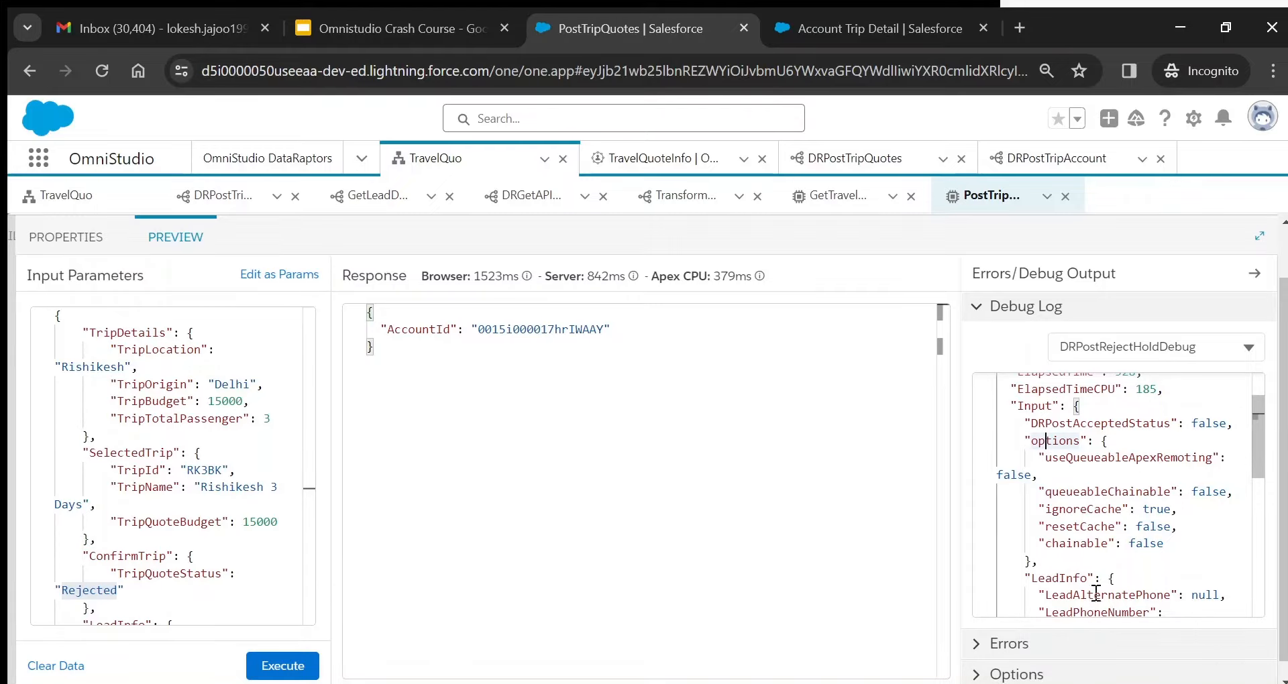
scroll(1134, 581, down, 5)
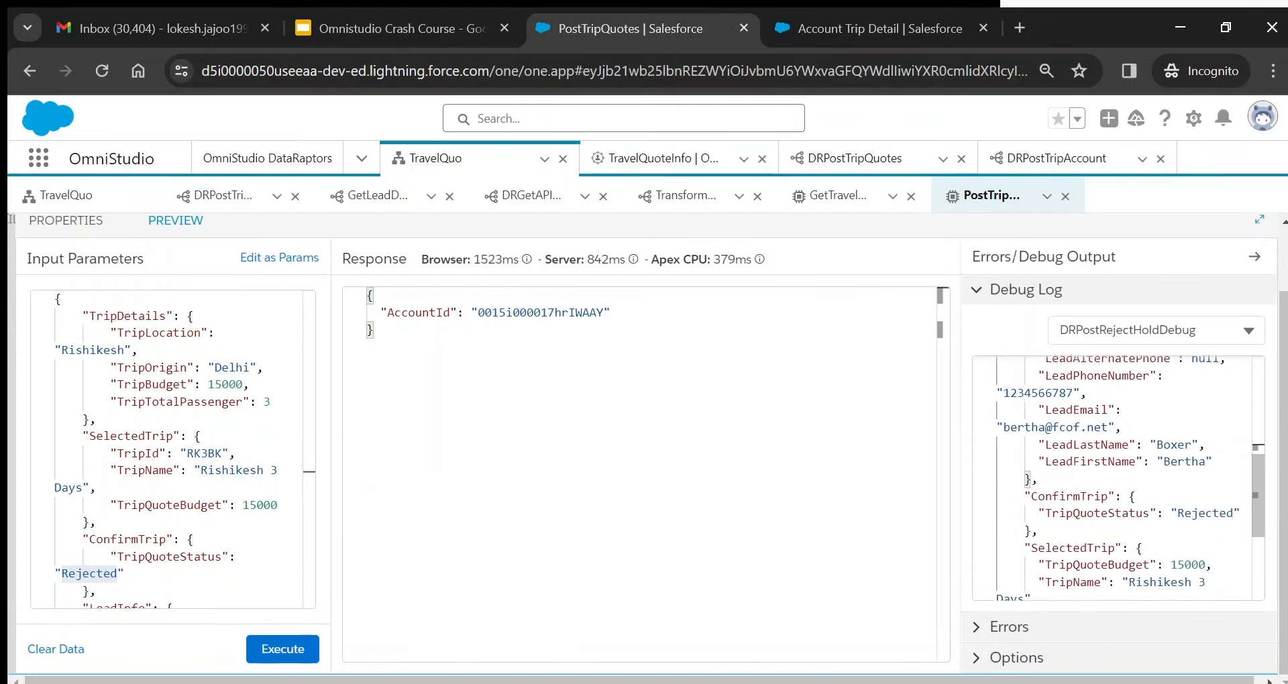
click(1142, 493)
click(1134, 441)
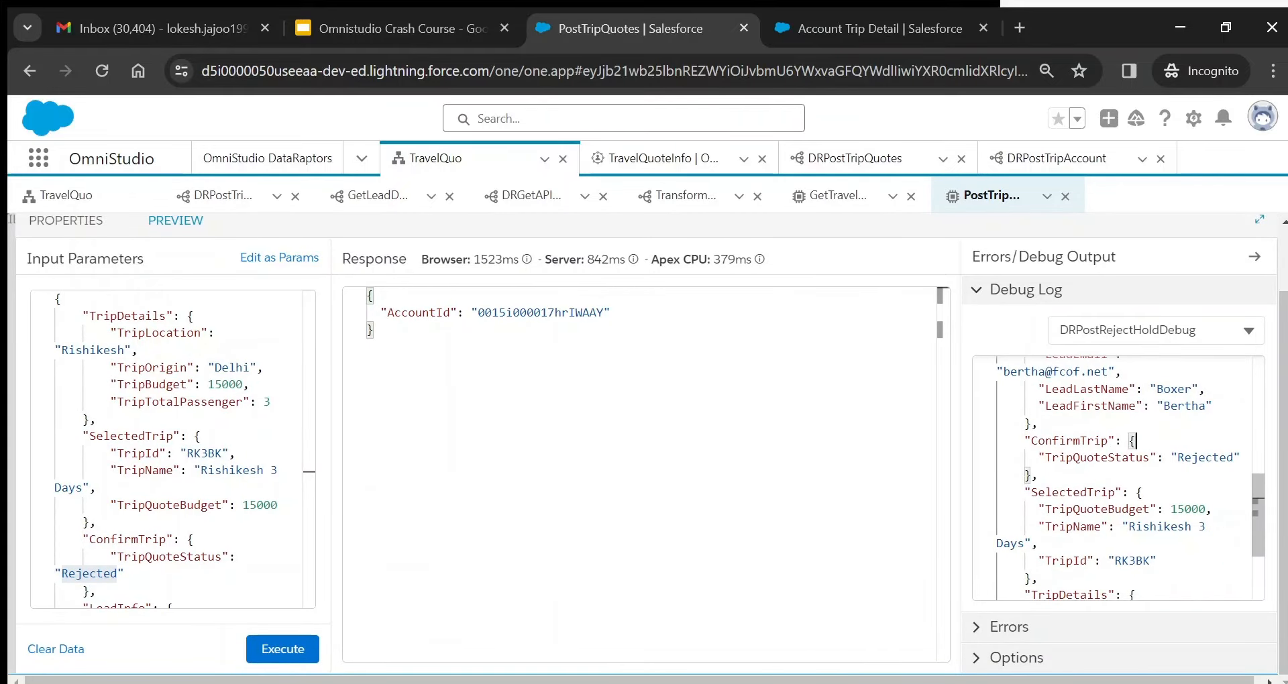
scroll(1133, 441, down, 1)
click(1142, 407)
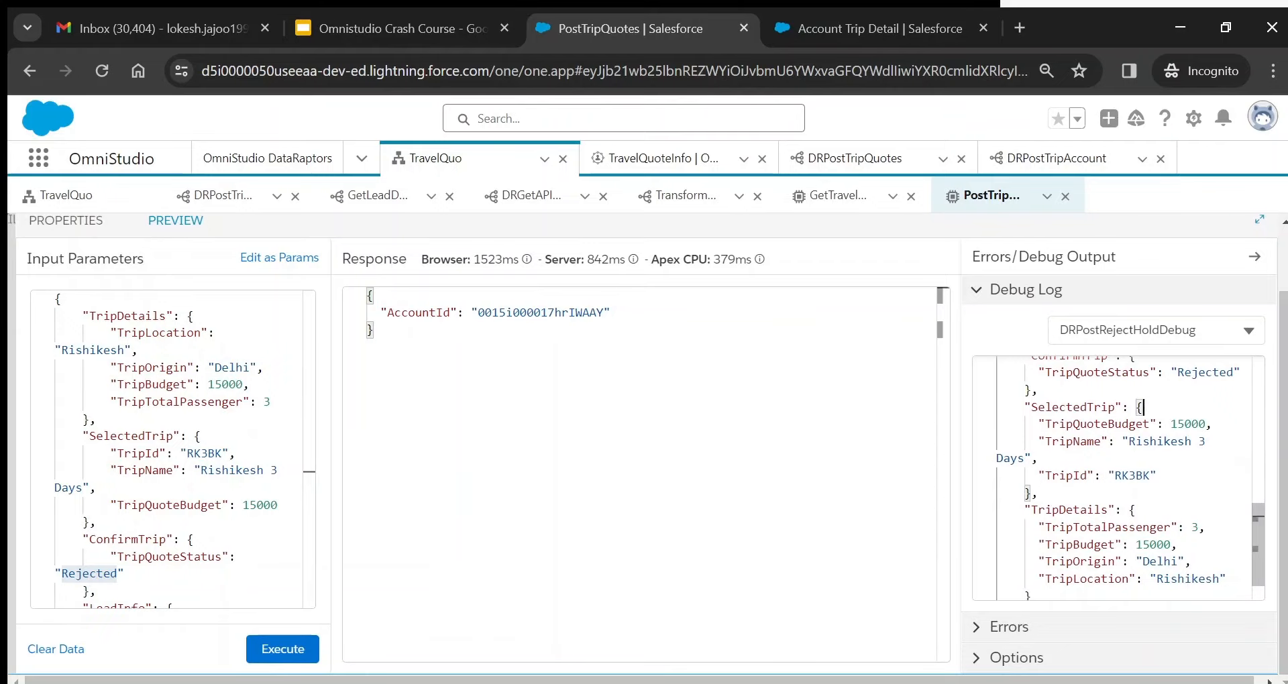
scroll(1142, 407, down, 1)
click(1038, 453)
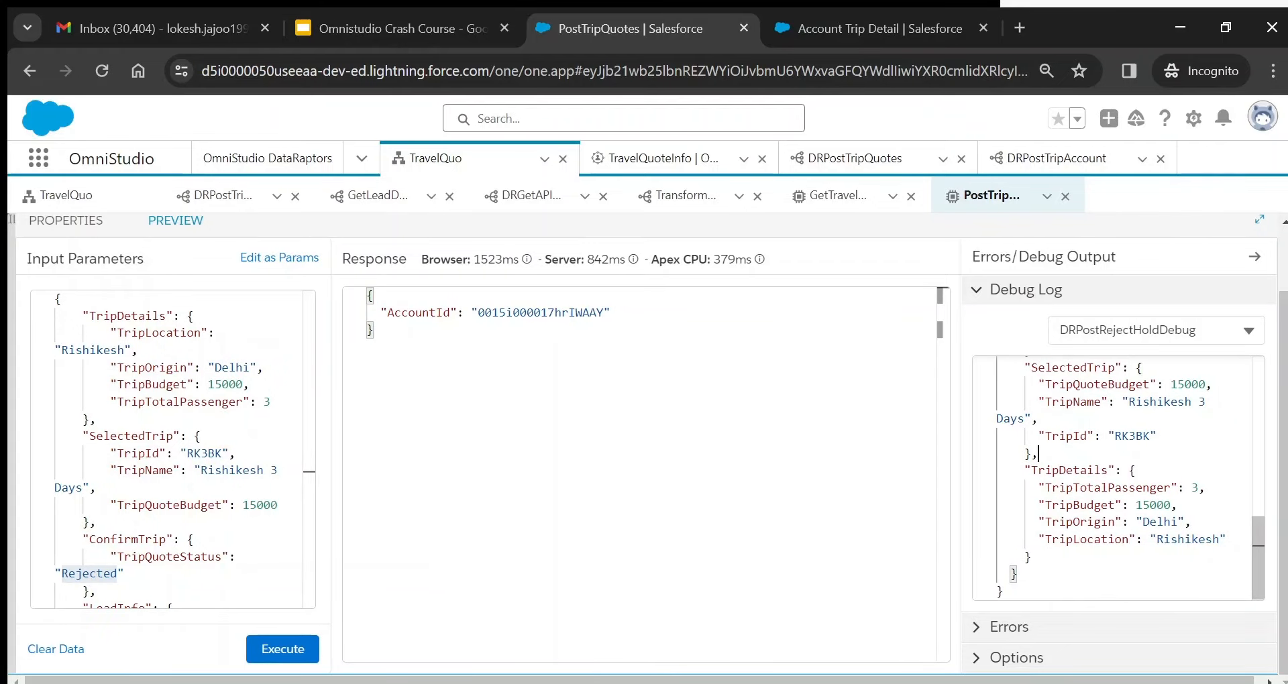
- Show DRPostRejectHold's output with Account_1 upserted successfully and error OK
click(1156, 354)
click(1127, 536)
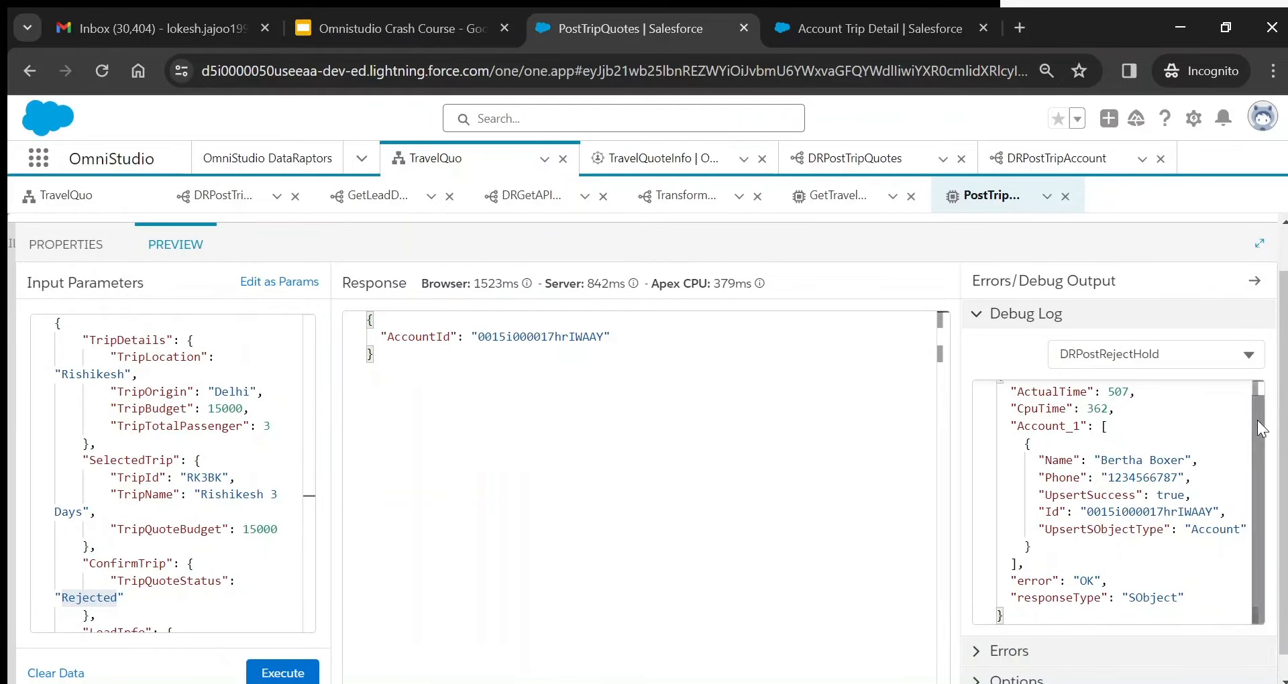
double_click(1039, 427)
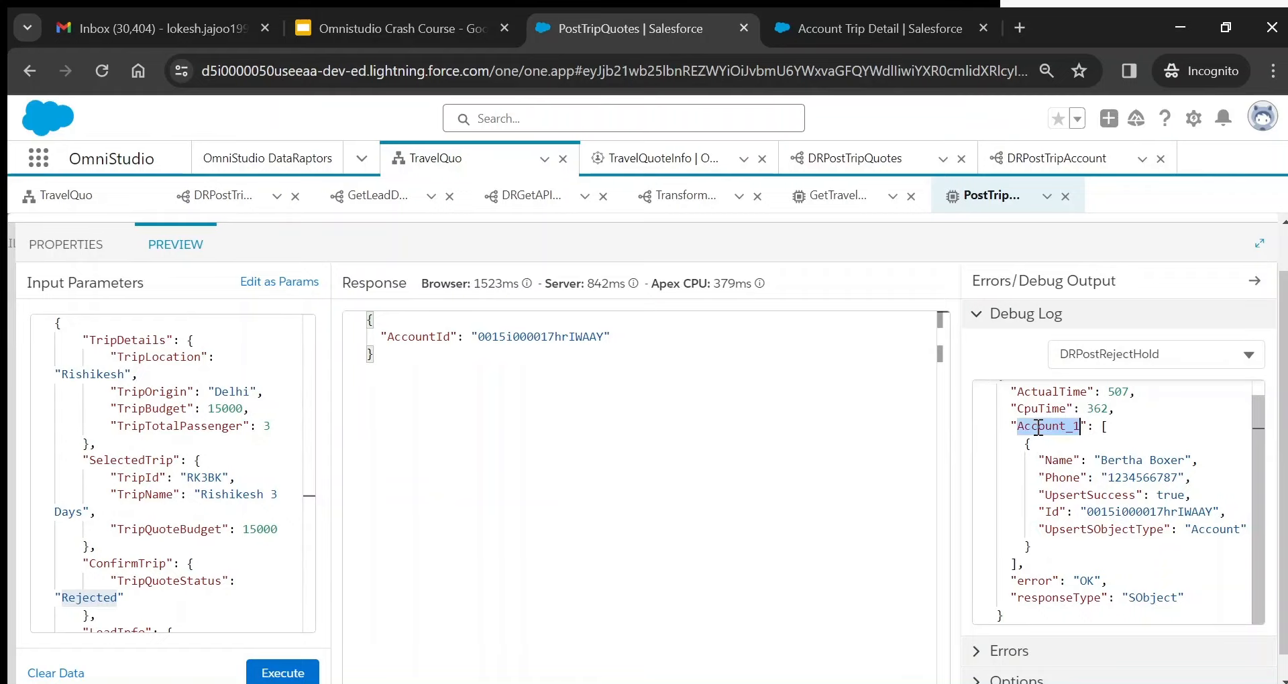
click(1129, 434)
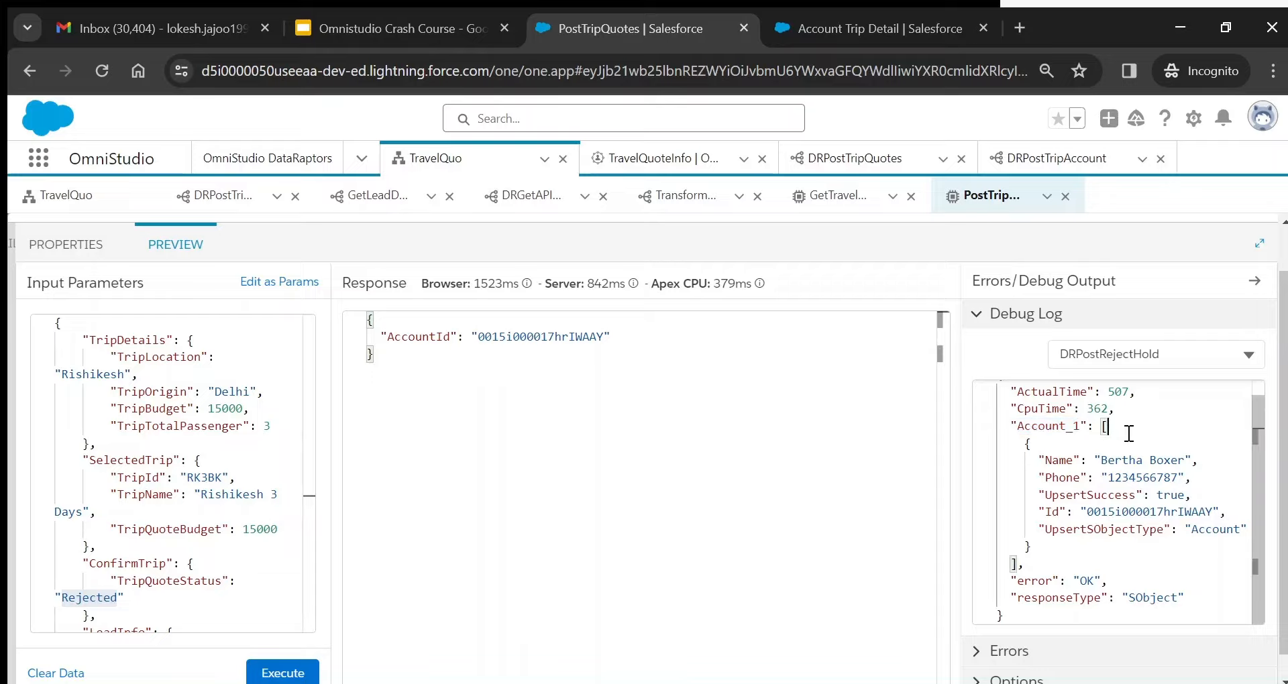
click(1056, 444)
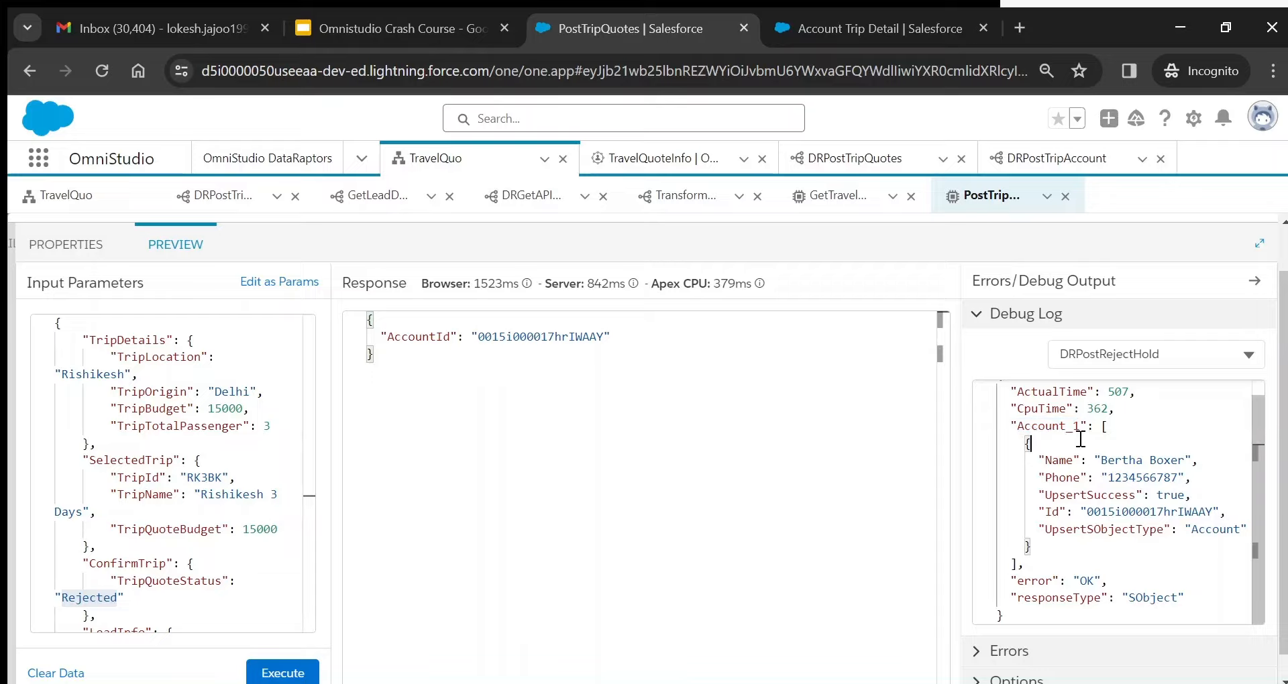
double_click(86, 598)
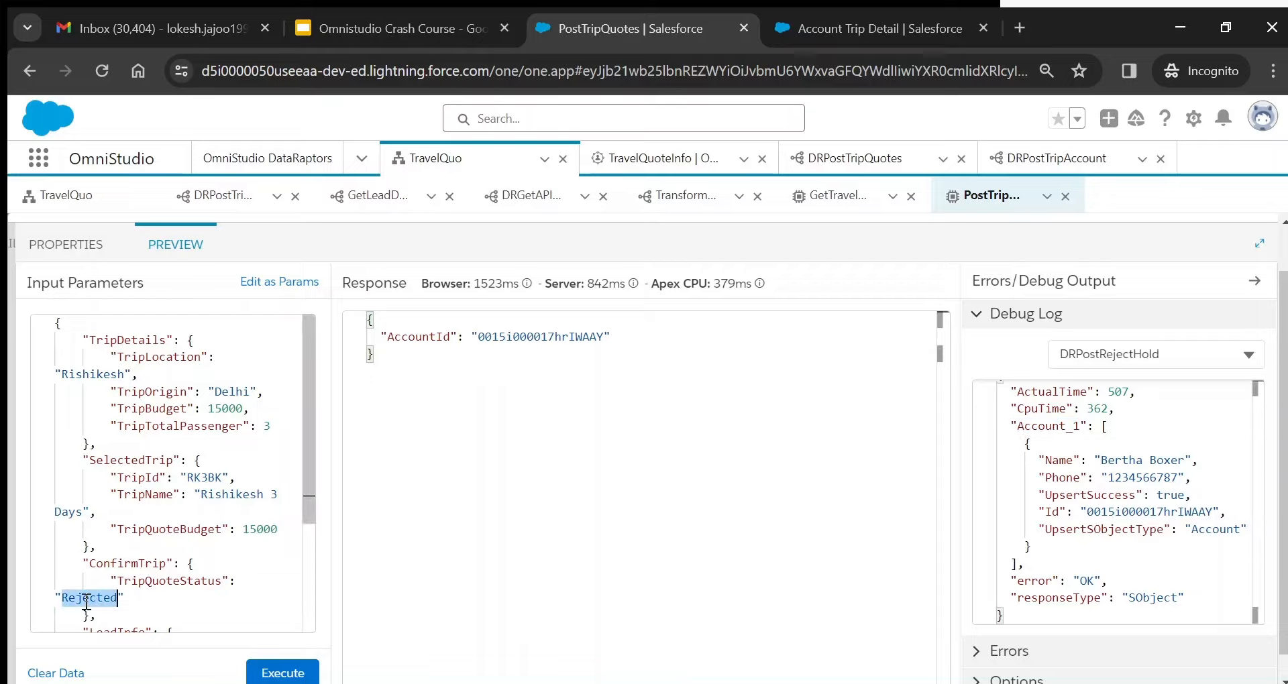
triple_click(86, 598)
- Change the trip quote status to Accepted and rerun the preview
double_click(86, 598)
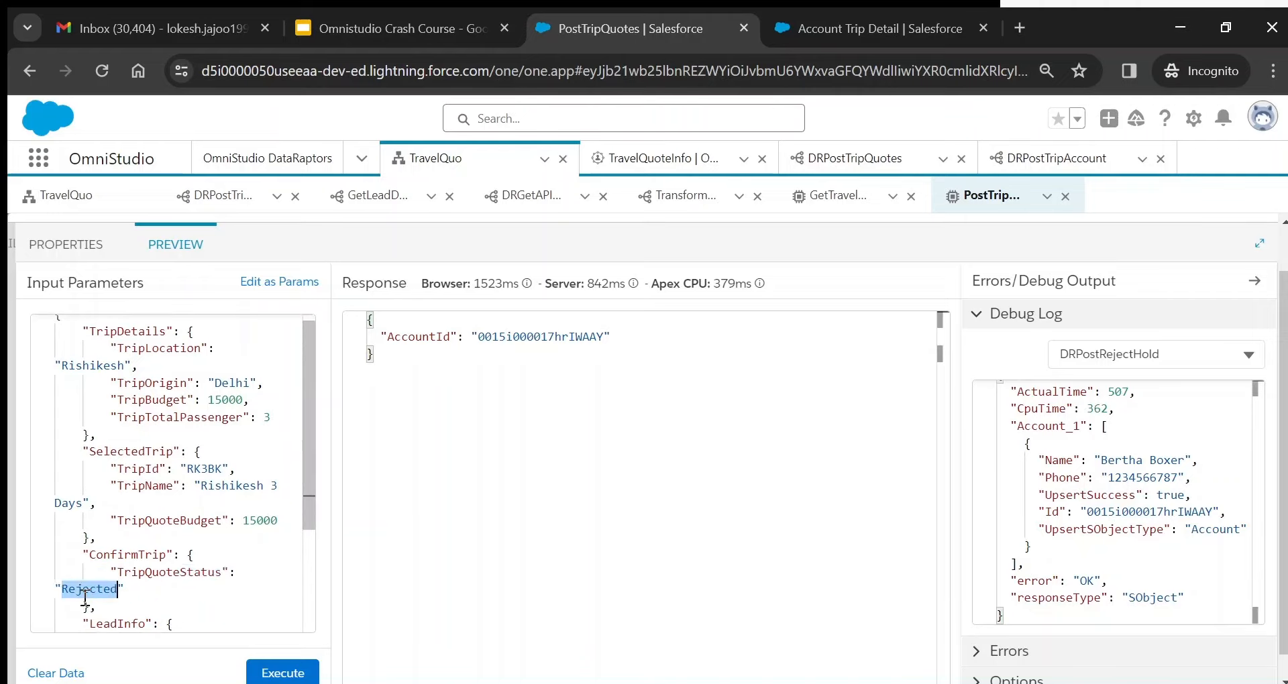
text(Accepted)
click(477, 533)
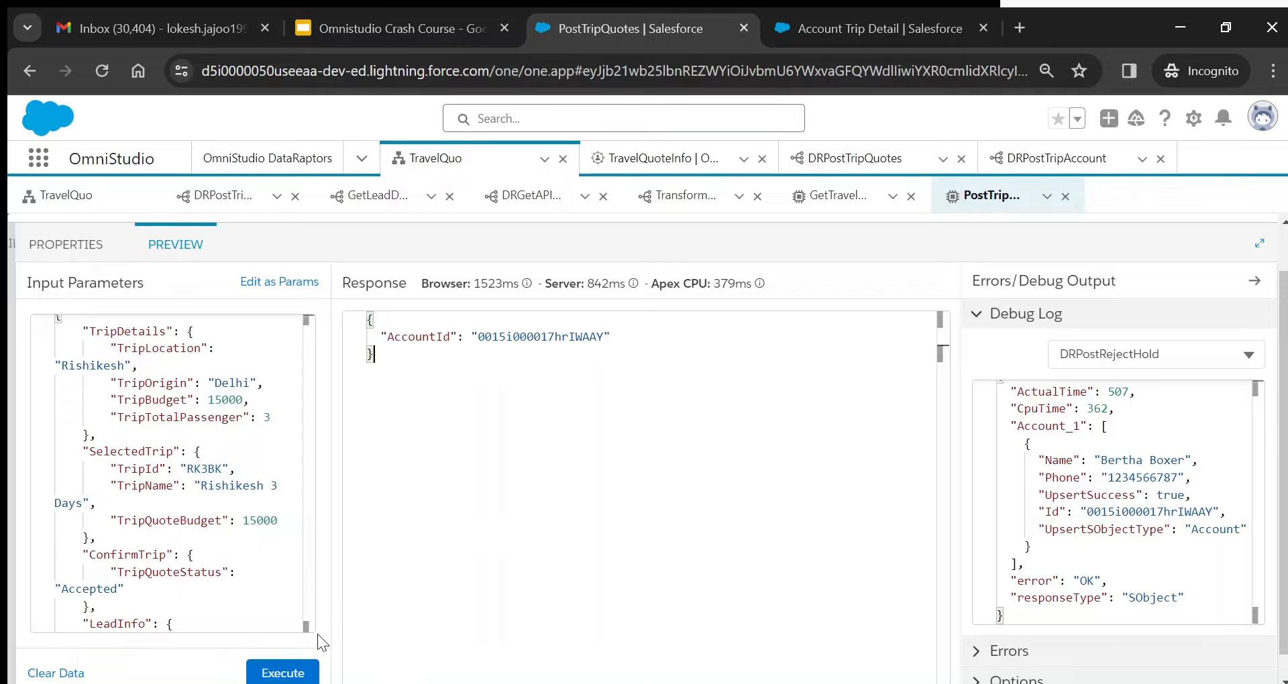
click(295, 671)
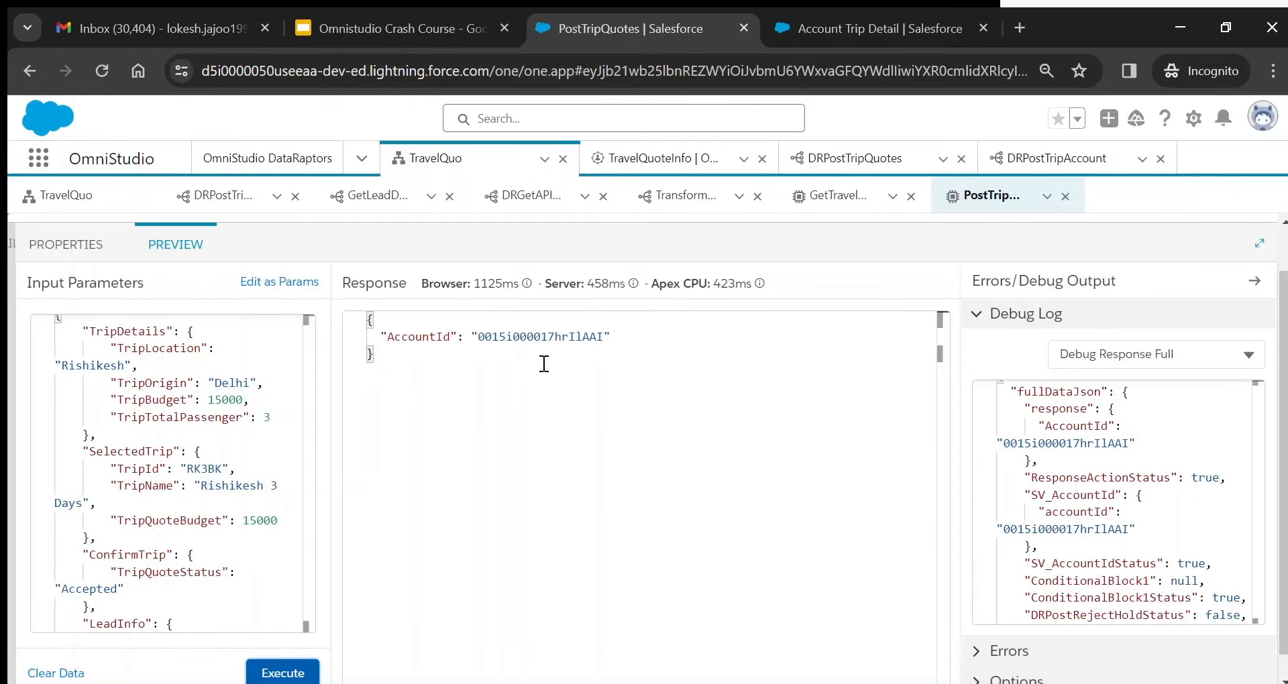
- Check DRPostAccepted in the execution sequence and review the DRPostAcceptedDebug output
click(1127, 346)
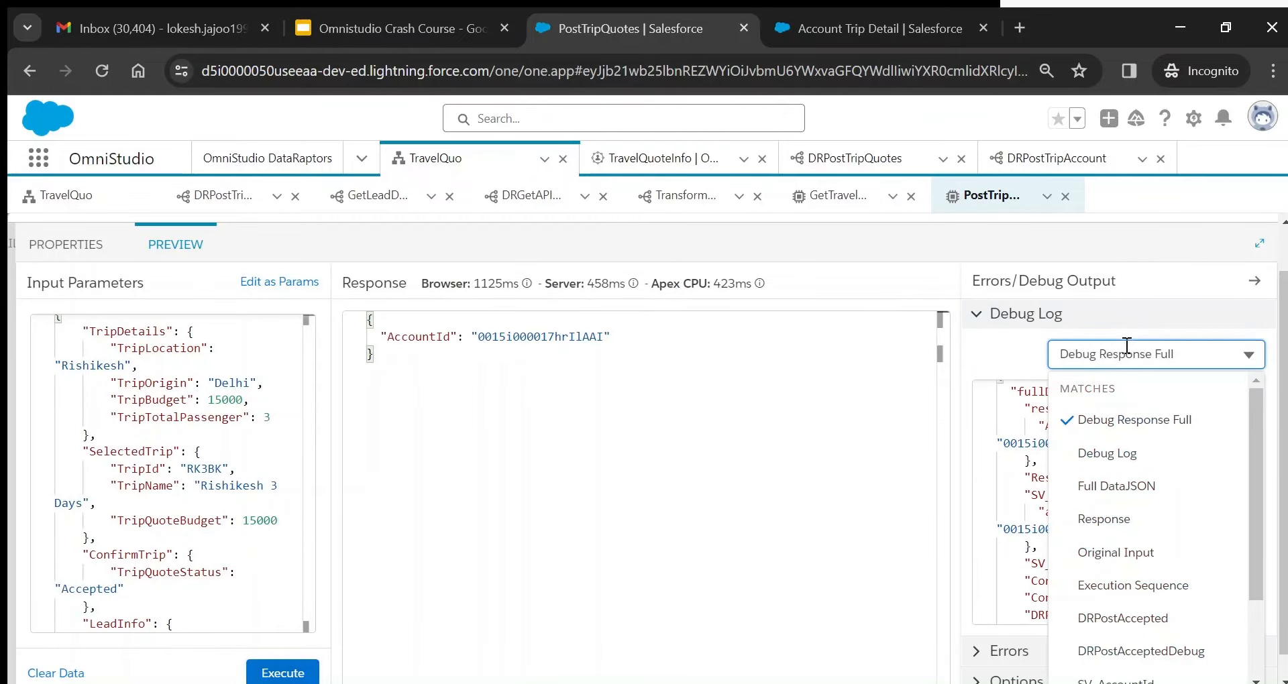
click(1133, 585)
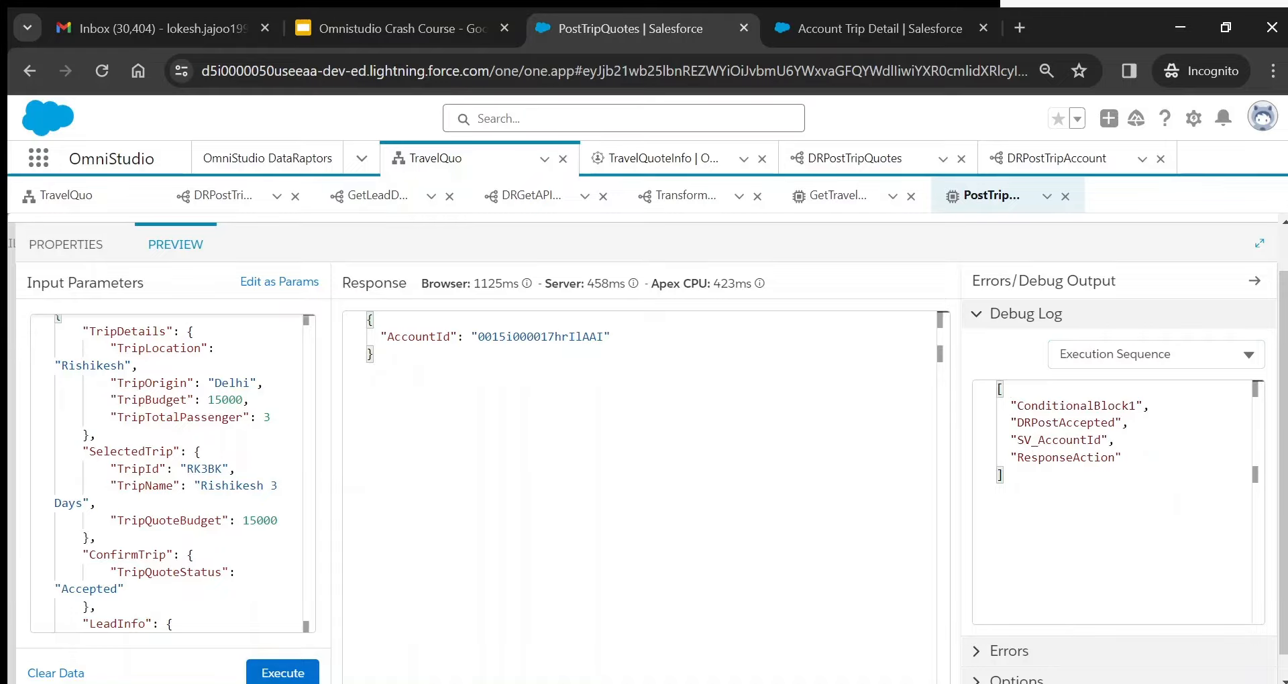
double_click(1055, 425)
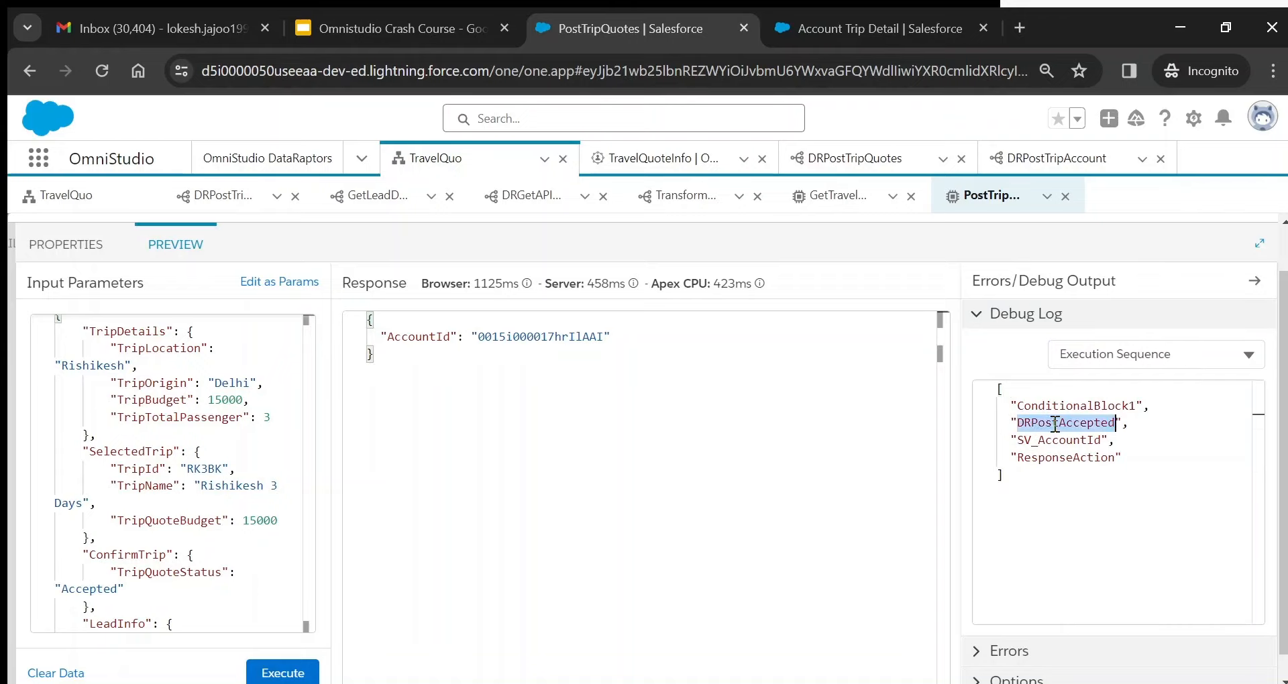
click(1145, 346)
scroll(1148, 527, down, 3)
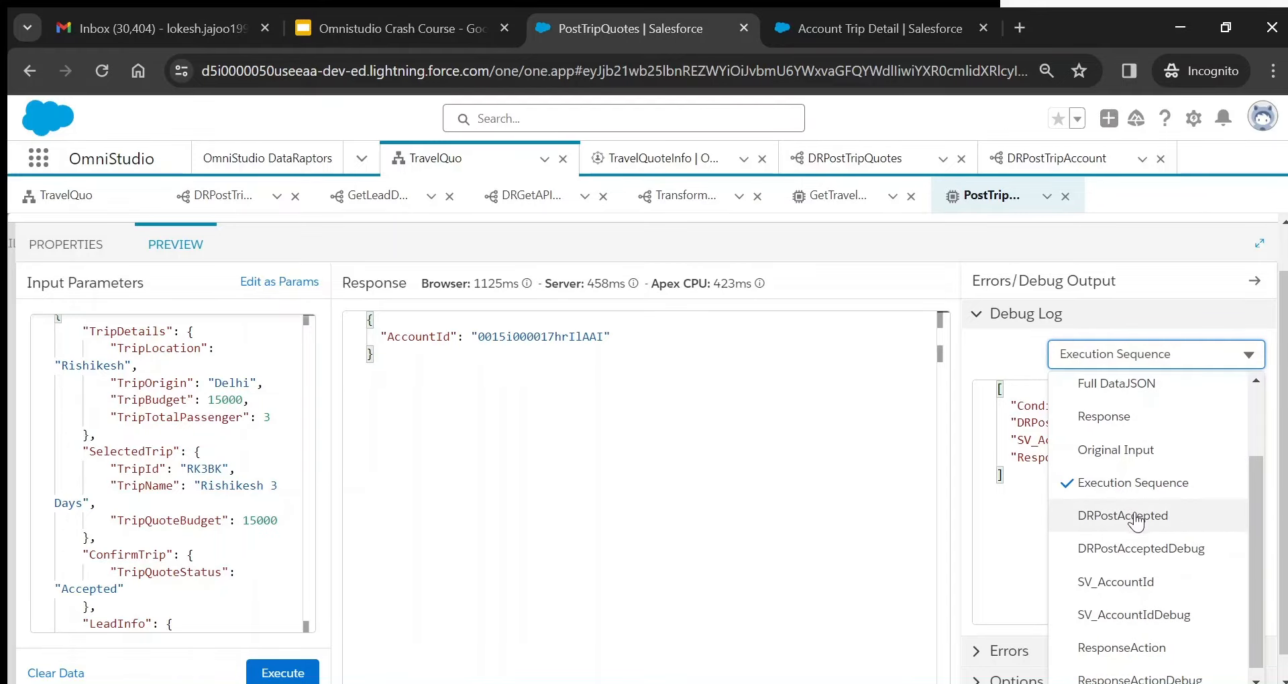
click(1154, 548)
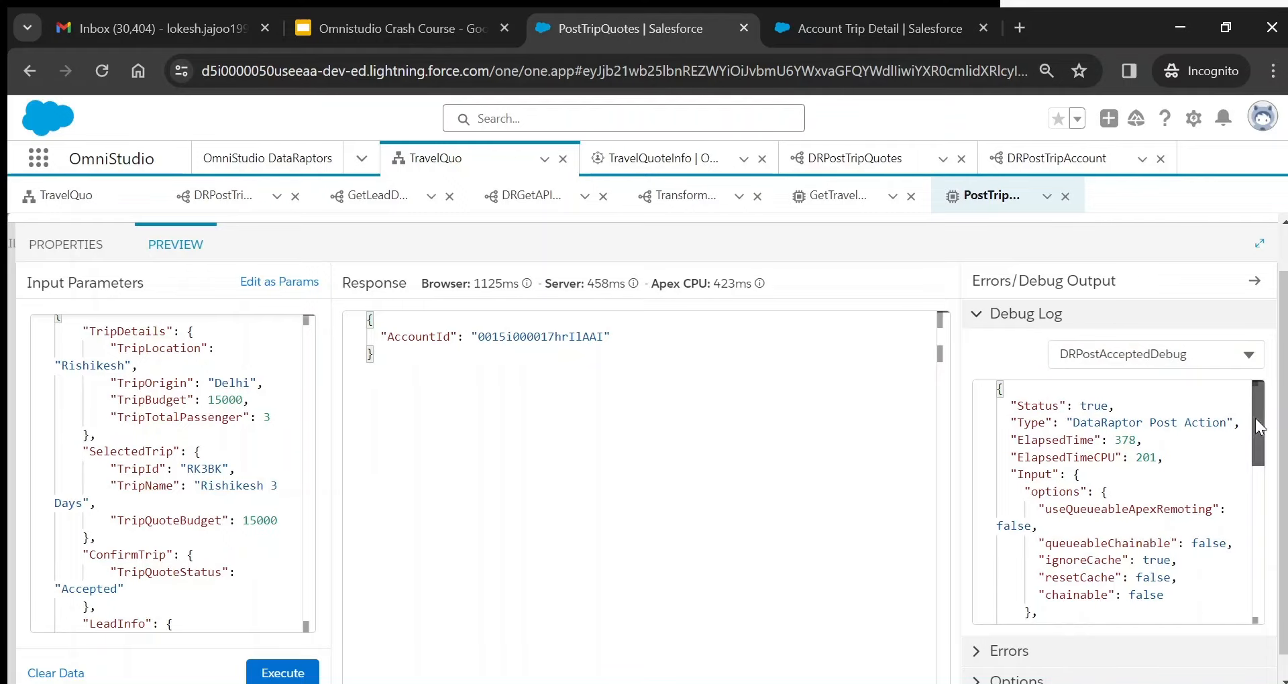
drag(1255, 417, 1262, 508)
- Inspect DRPostAccepted's output: the Account_1 and Account_Trip_Detail__c_2 results
click(1176, 353)
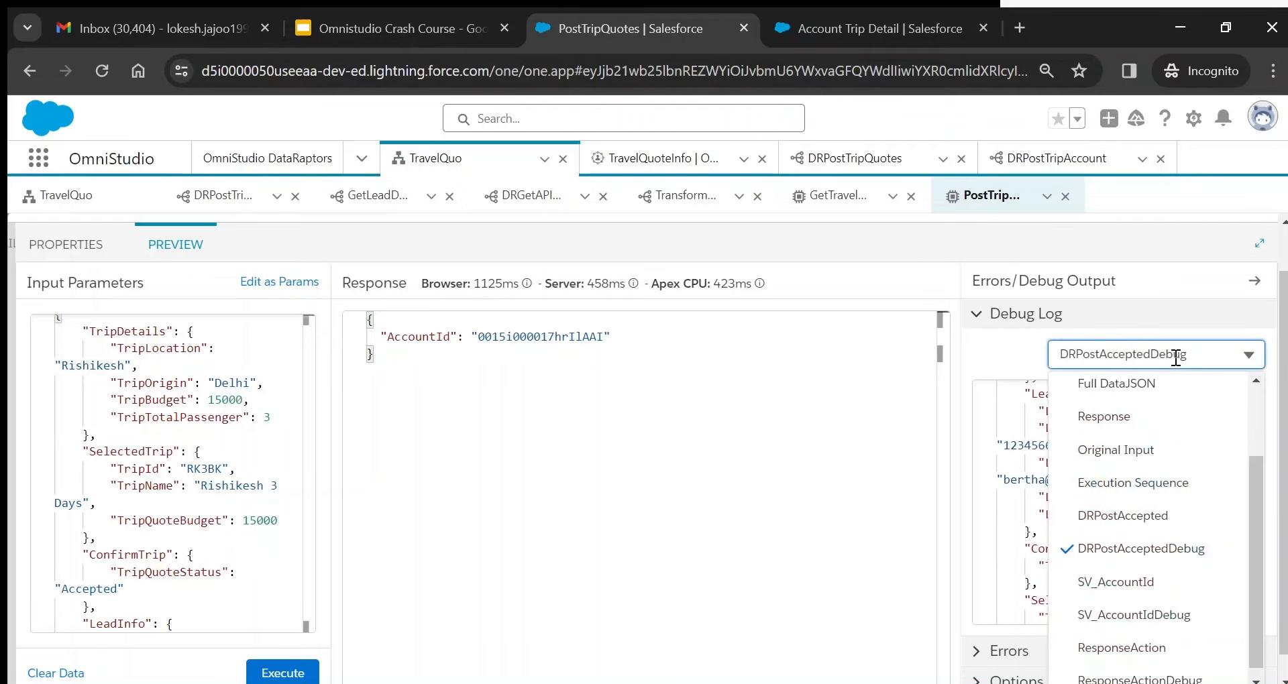
click(1127, 517)
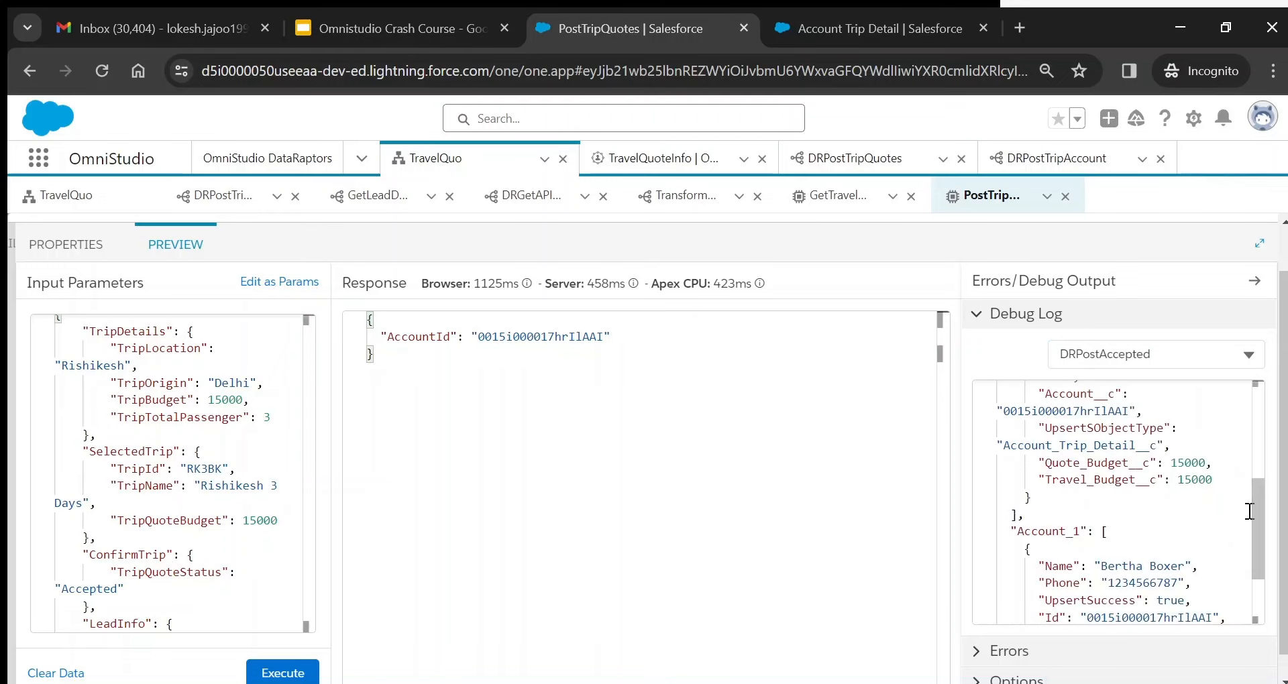
double_click(1050, 530)
drag(1258, 488, 1259, 397)
double_click(1083, 440)
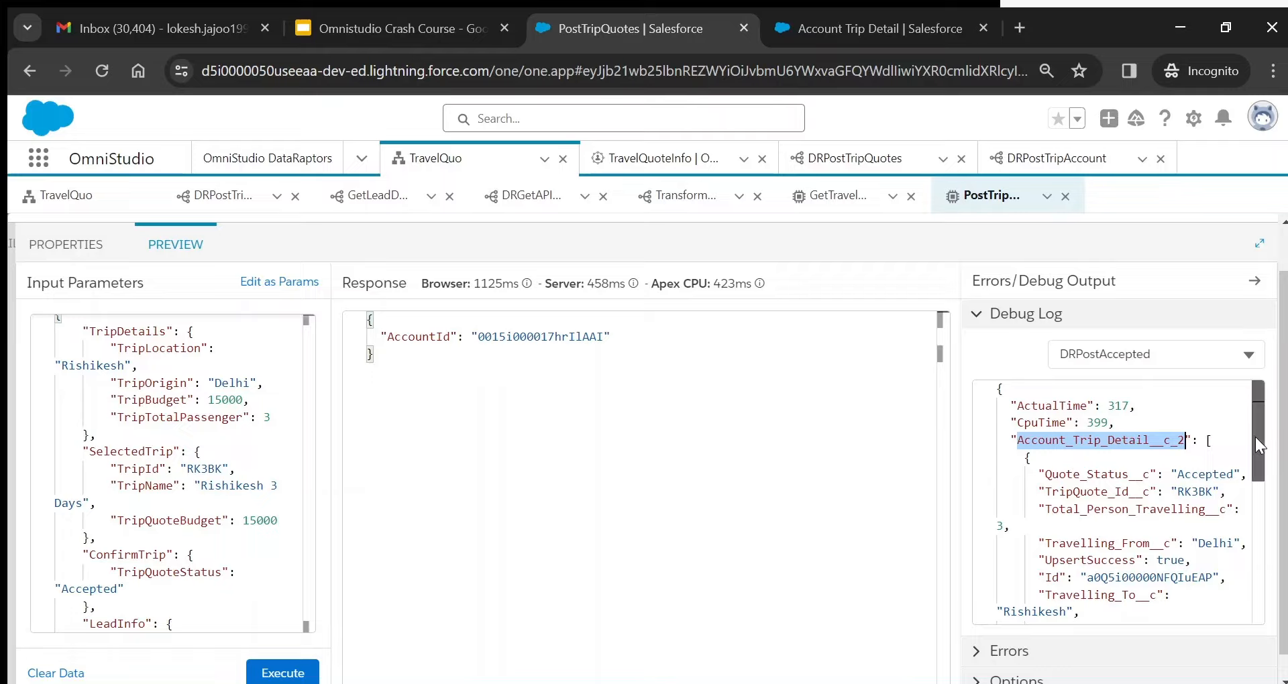
drag(1254, 440, 1266, 547)
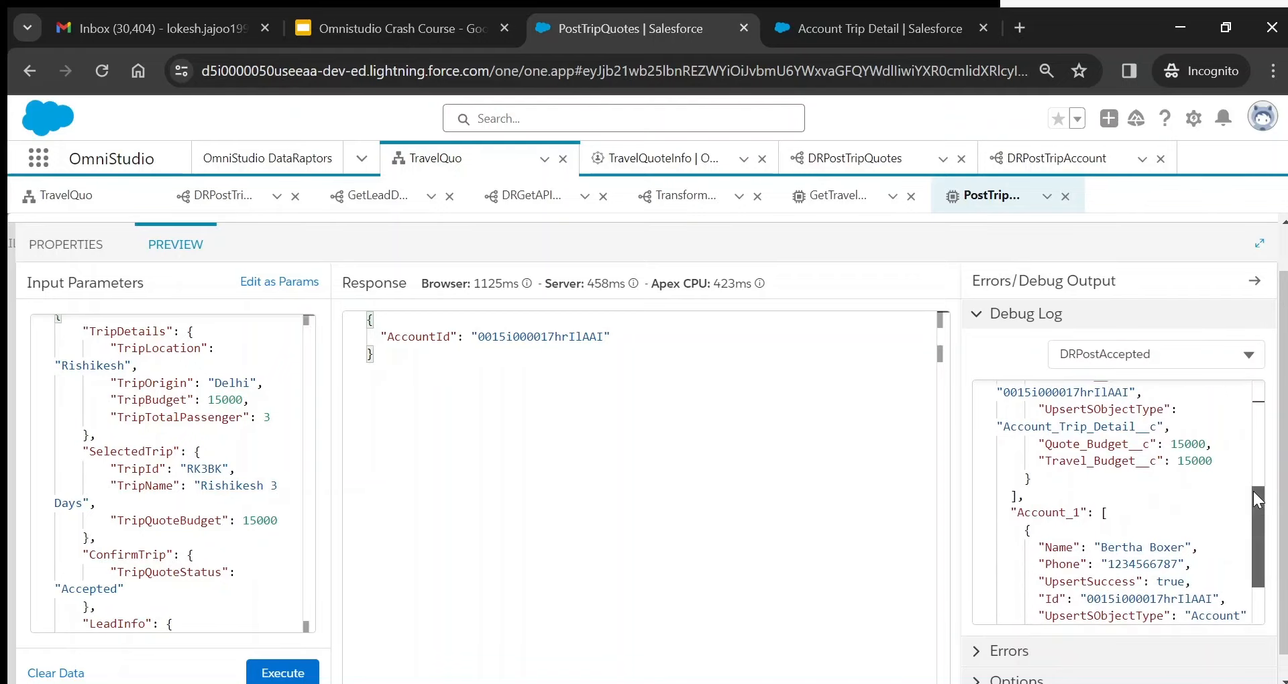
drag(1254, 491, 1254, 386)
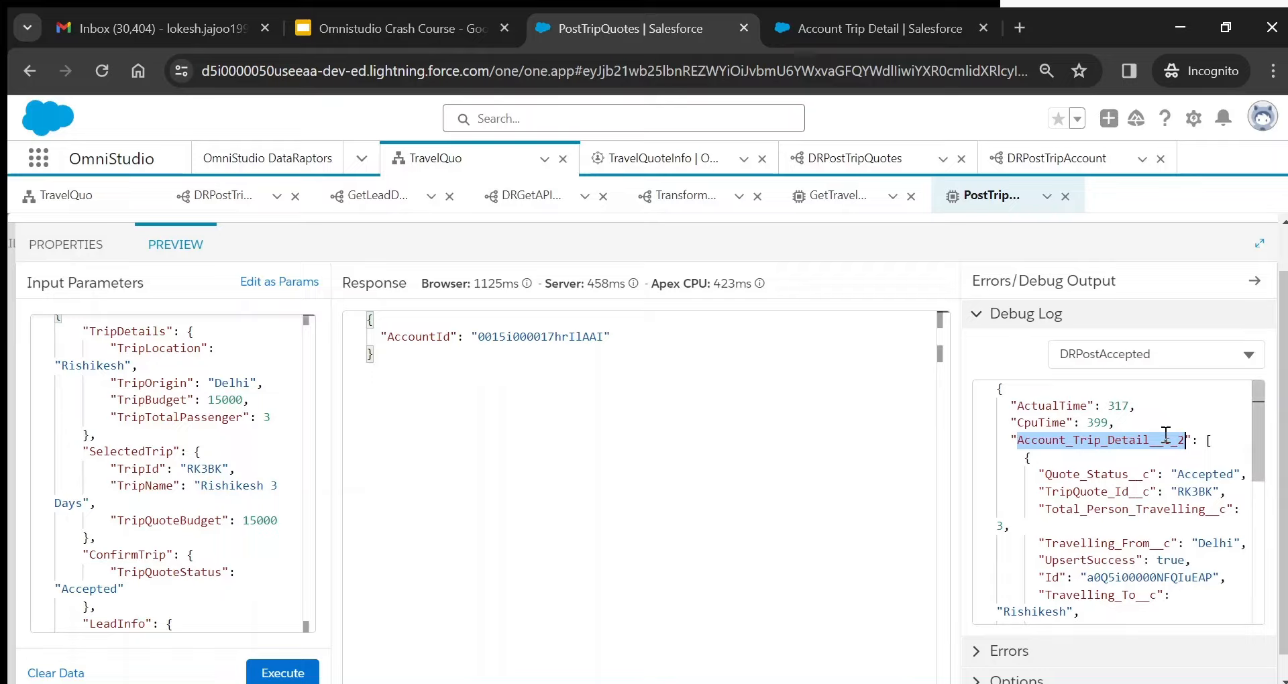
click(1215, 440)
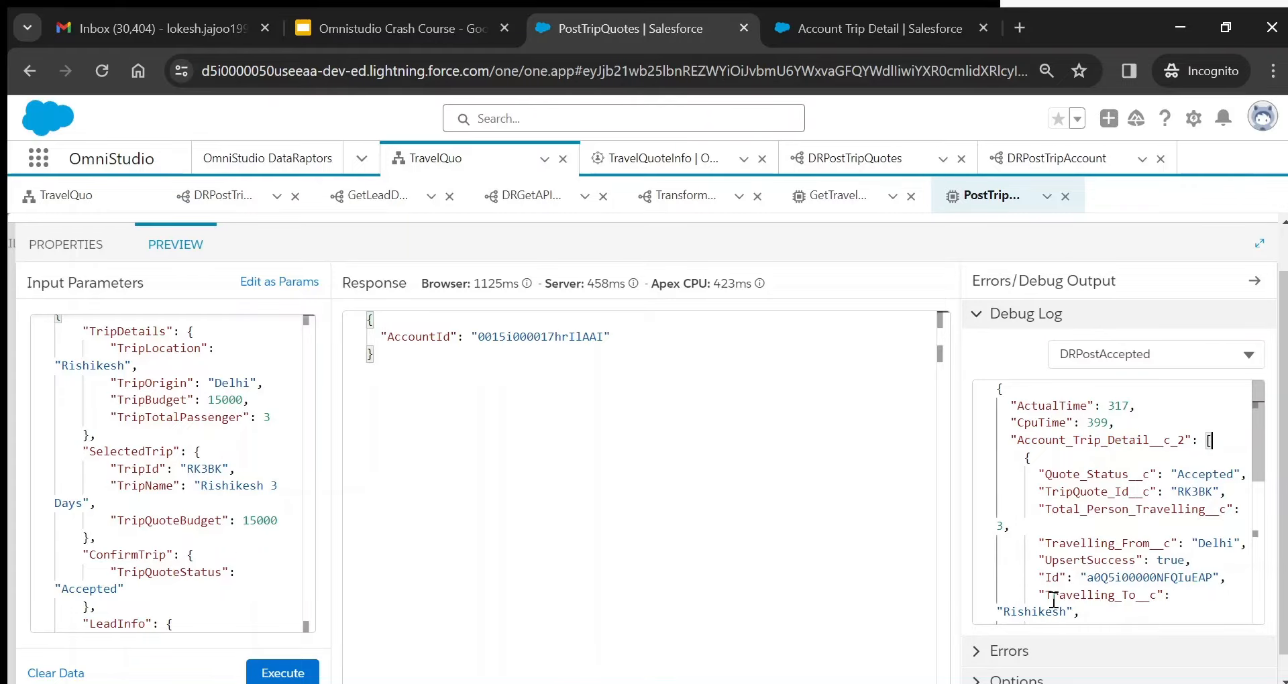
click(81, 245)
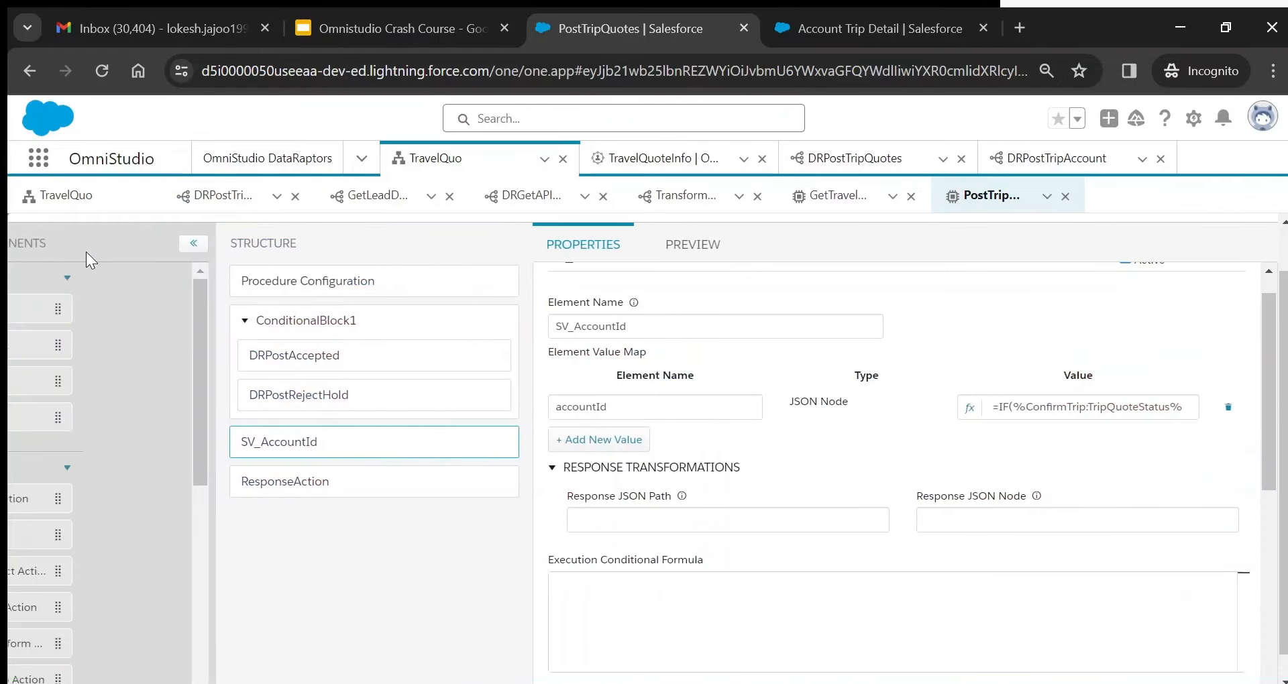
click(982, 409)
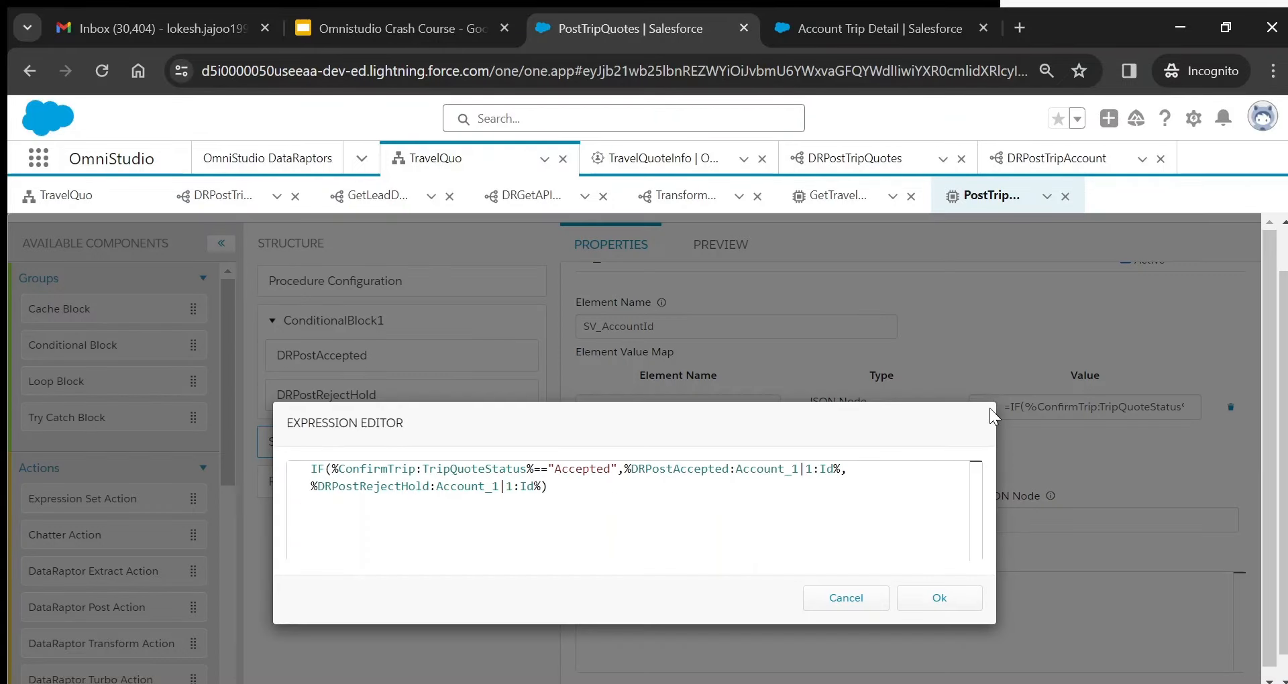
double_click(658, 468)
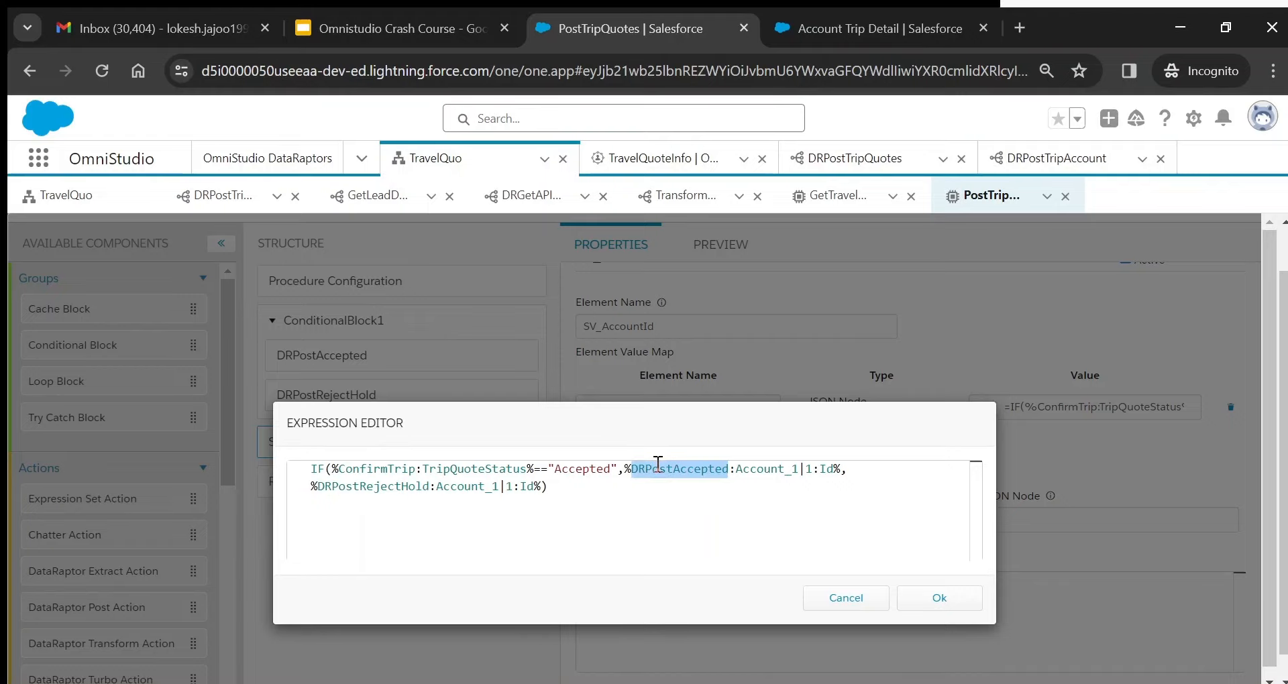
double_click(768, 469)
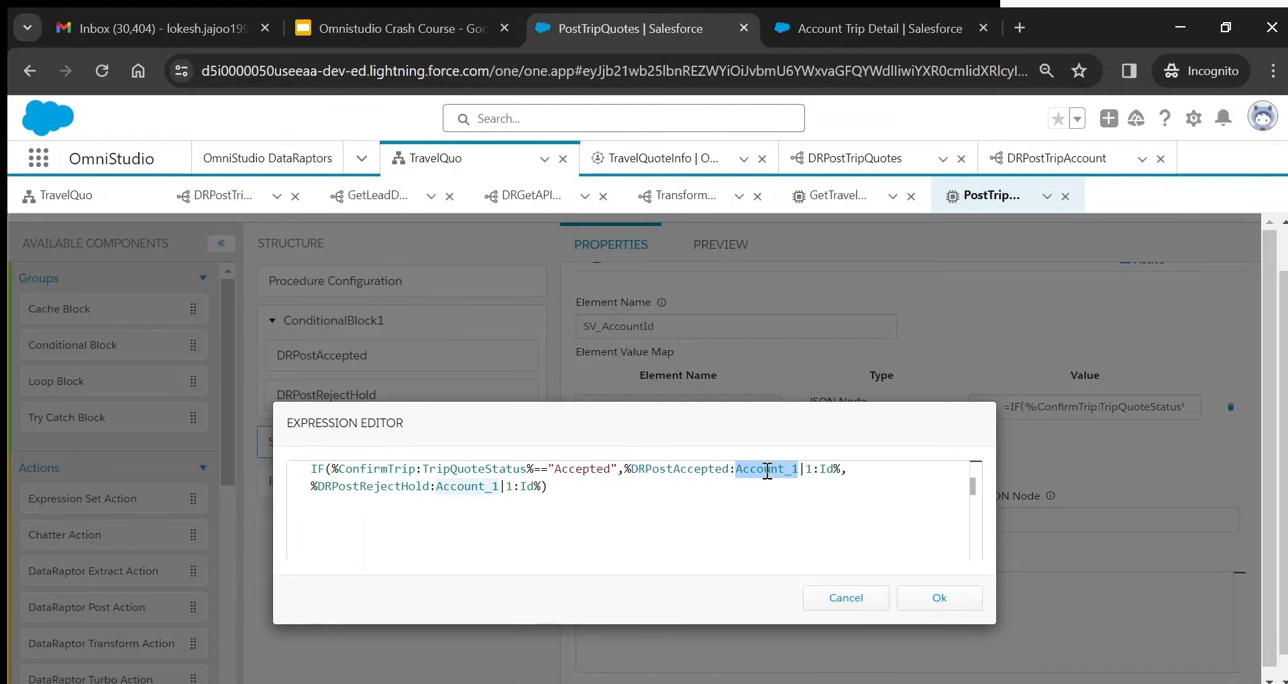
click(815, 469)
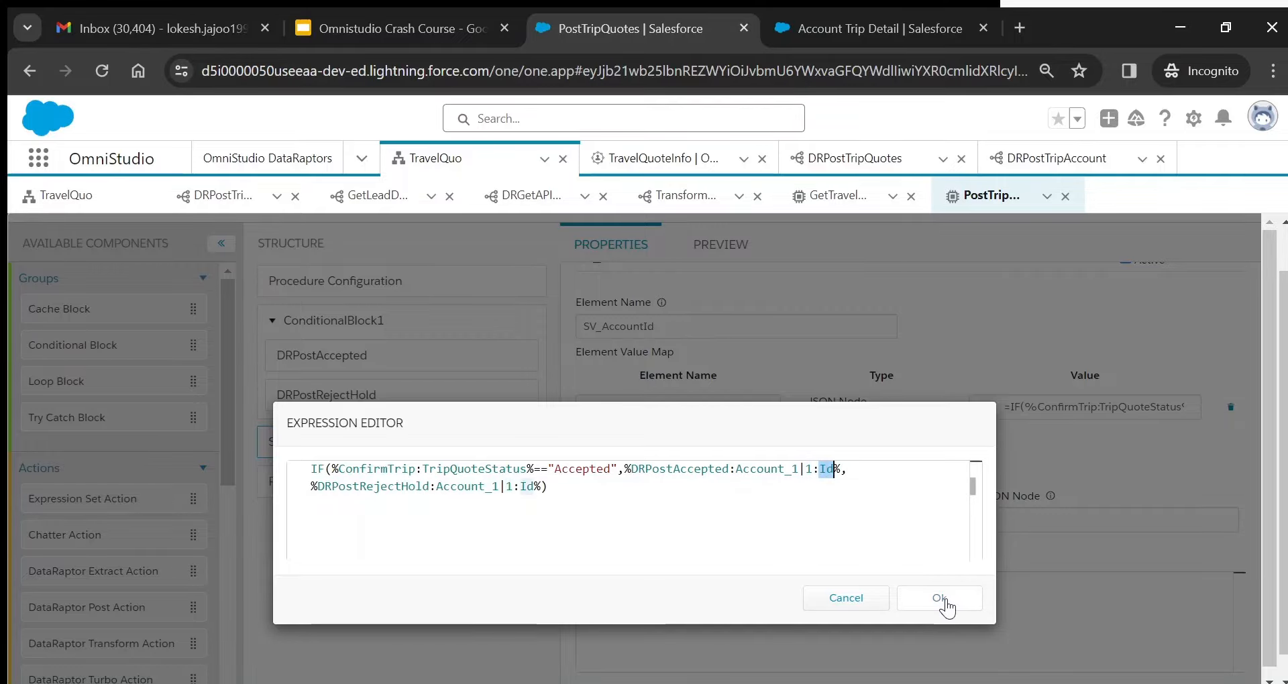
click(946, 597)
double_click(615, 407)
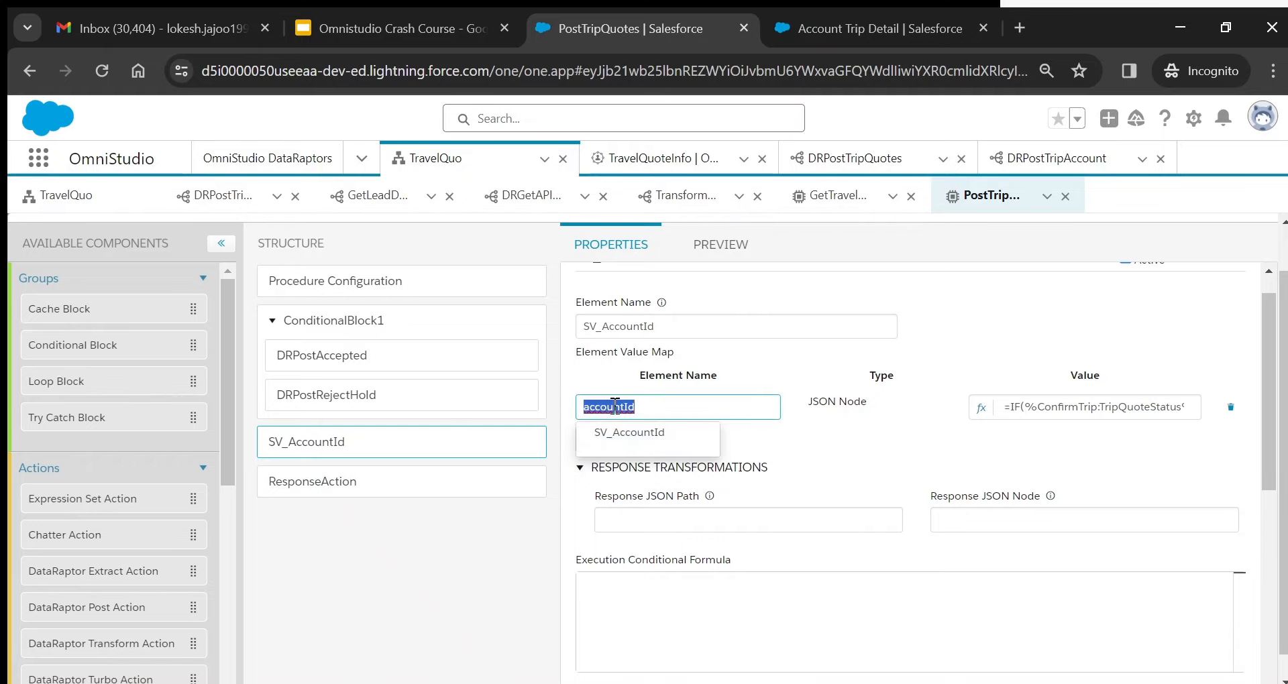
click(980, 411)
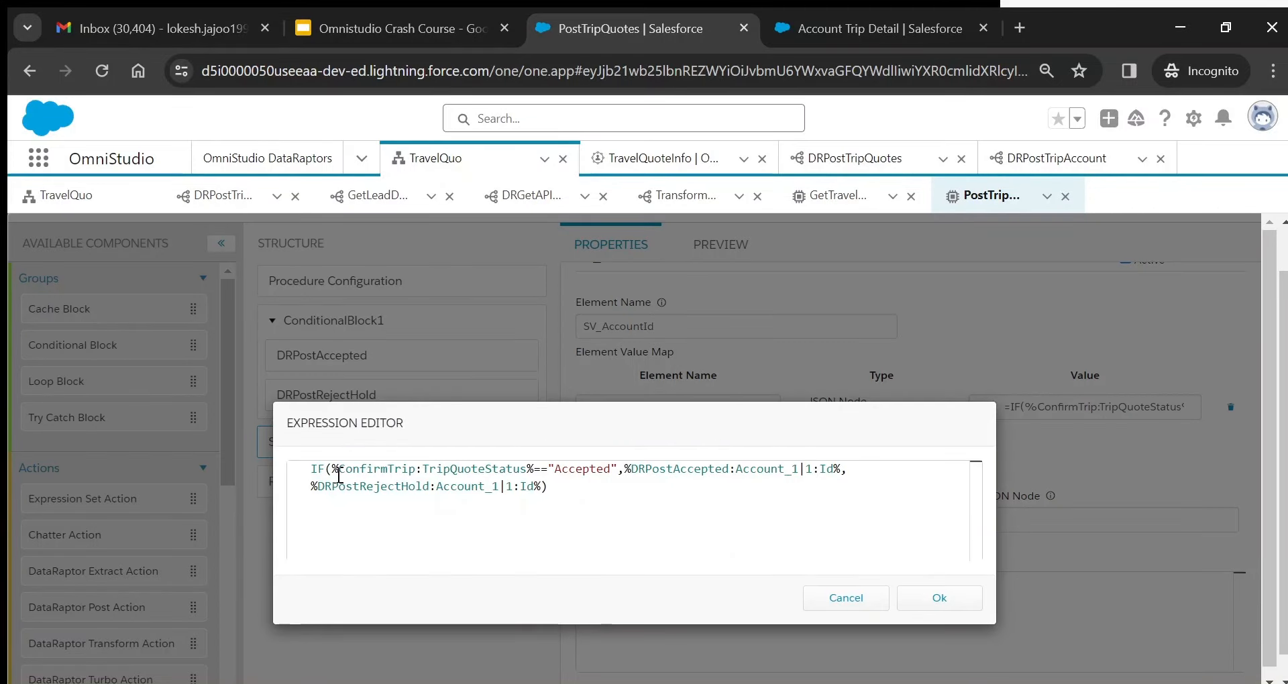
click(924, 605)
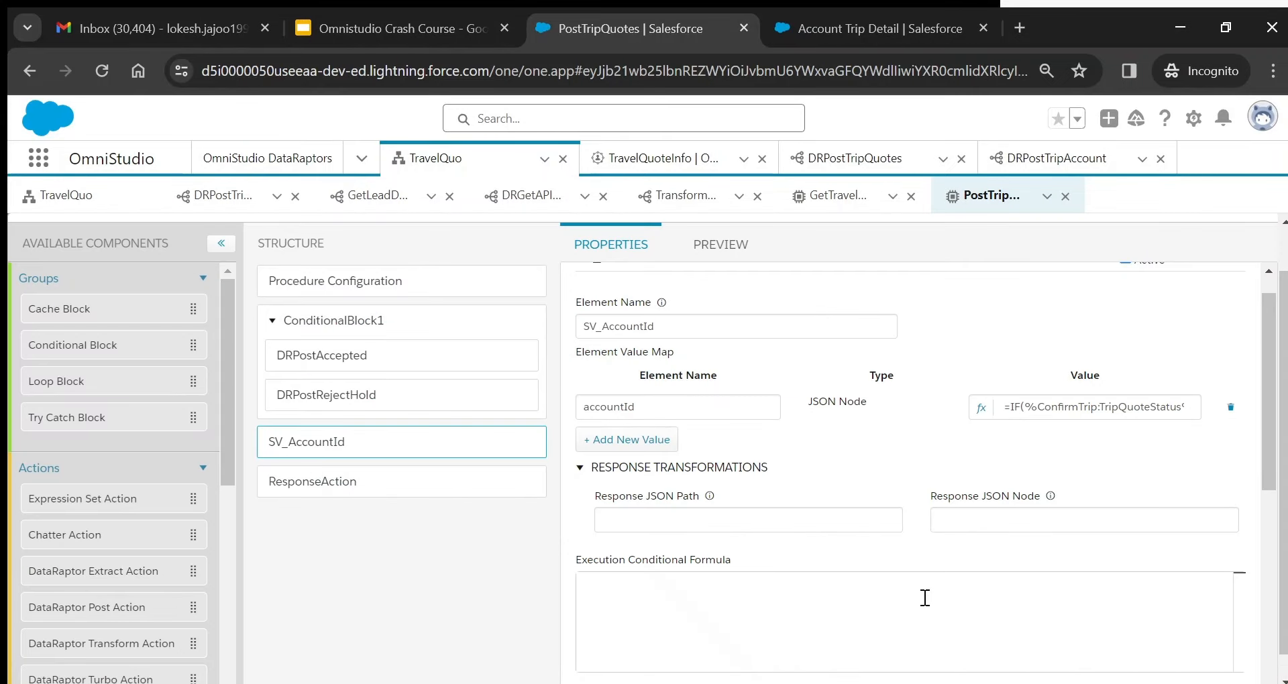
double_click(611, 405)
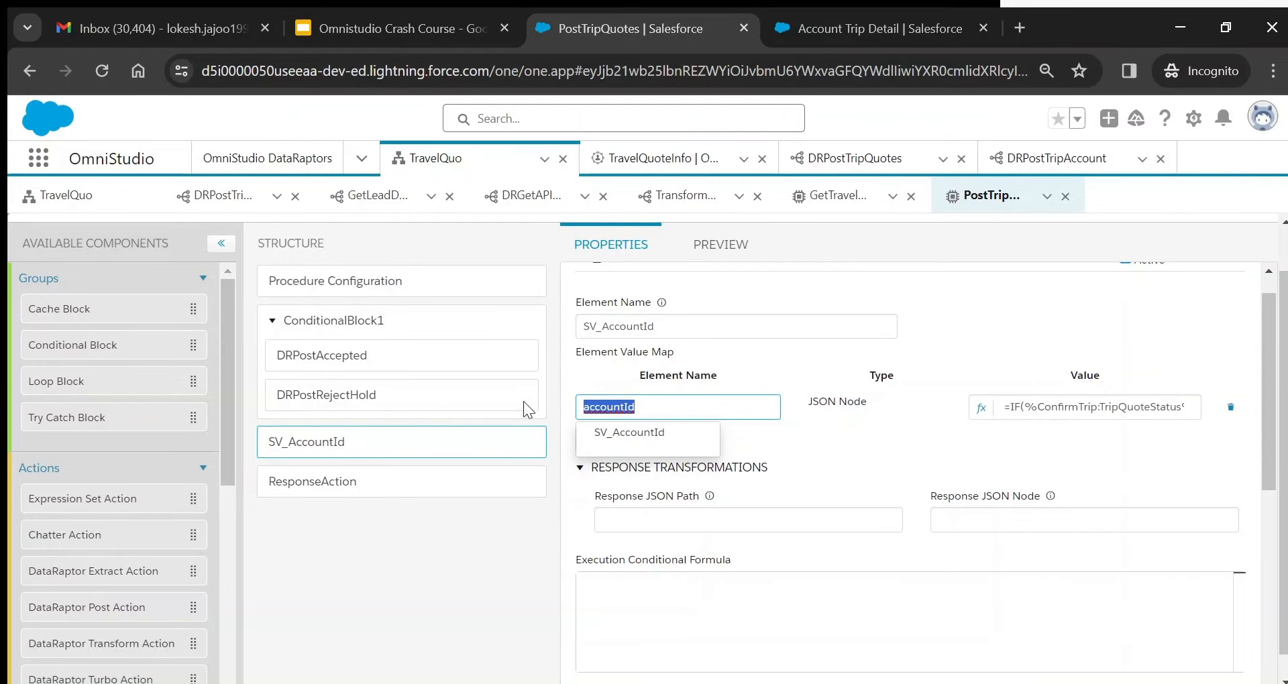
click(320, 361)
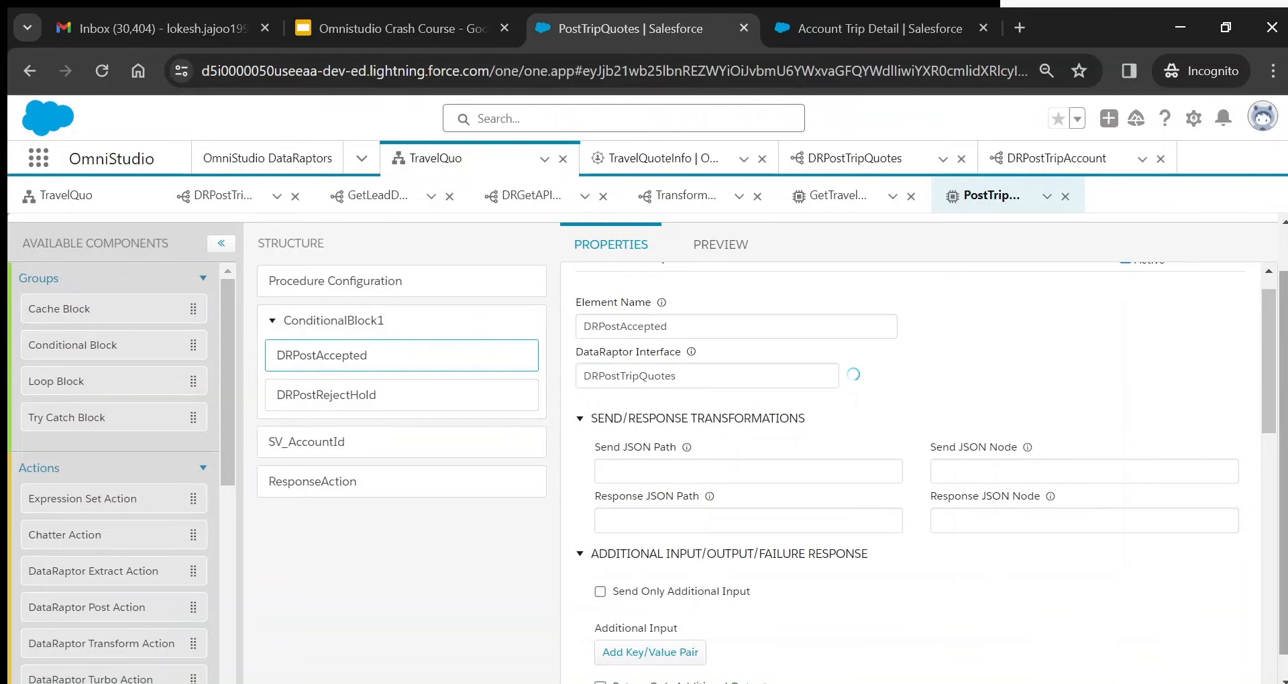
drag(1269, 385, 1269, 348)
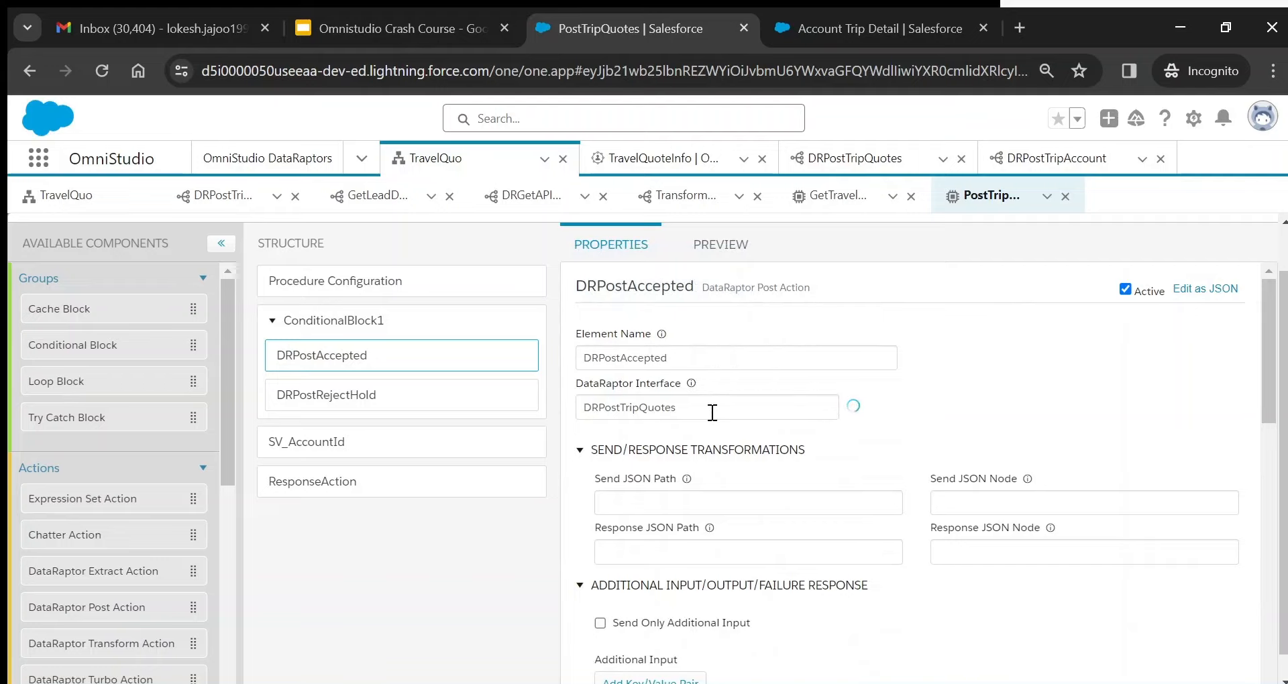
click(363, 447)
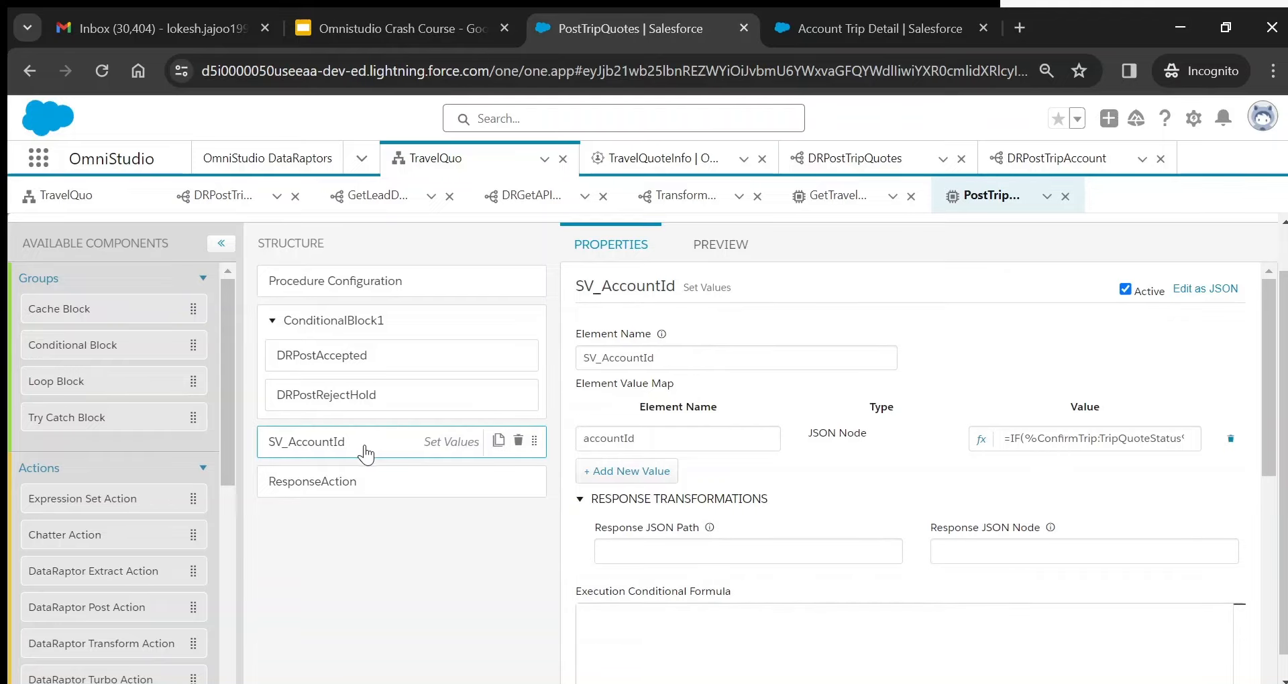
- Confirm ResponseAction returns only AccountId from %SV_AccountId:accountId%
click(379, 487)
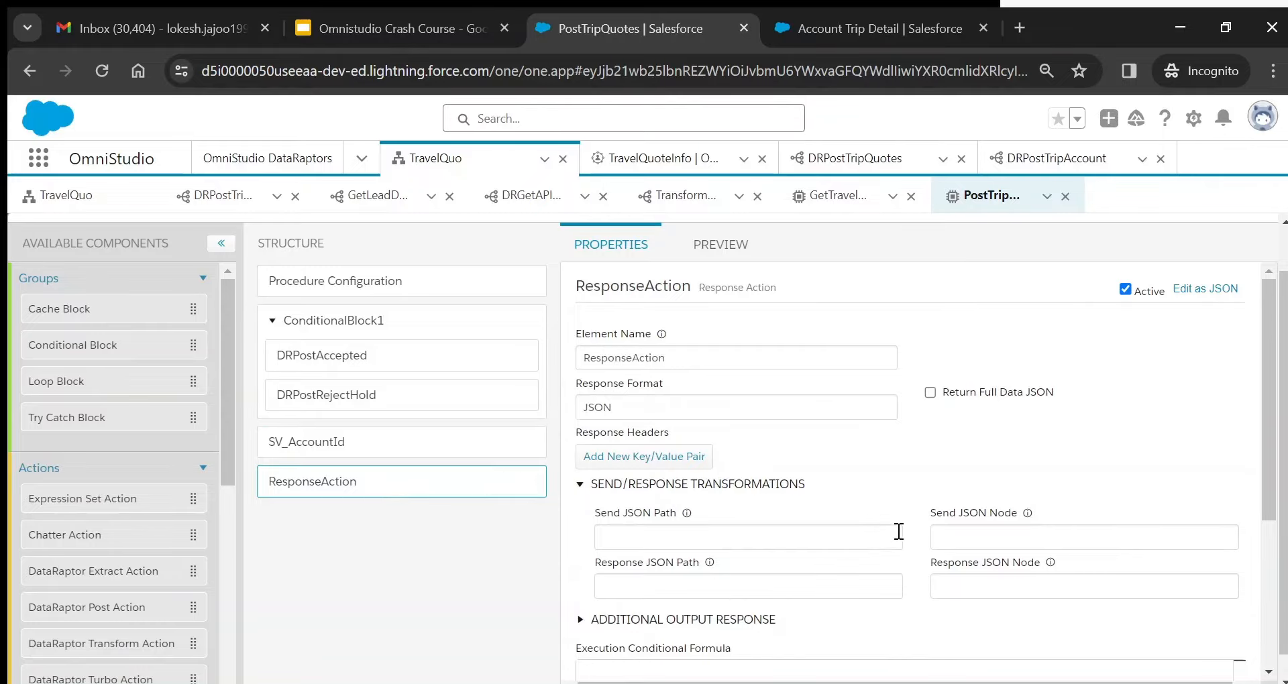
click(581, 619)
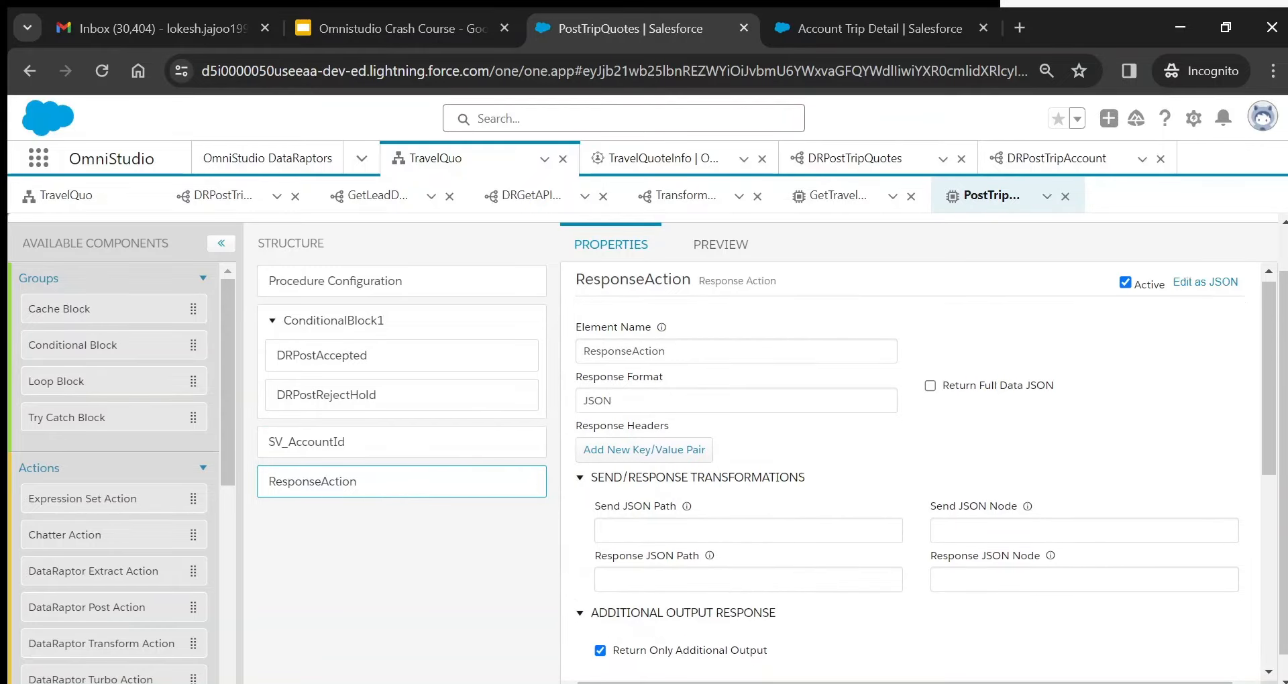
scroll(589, 625, down, 3)
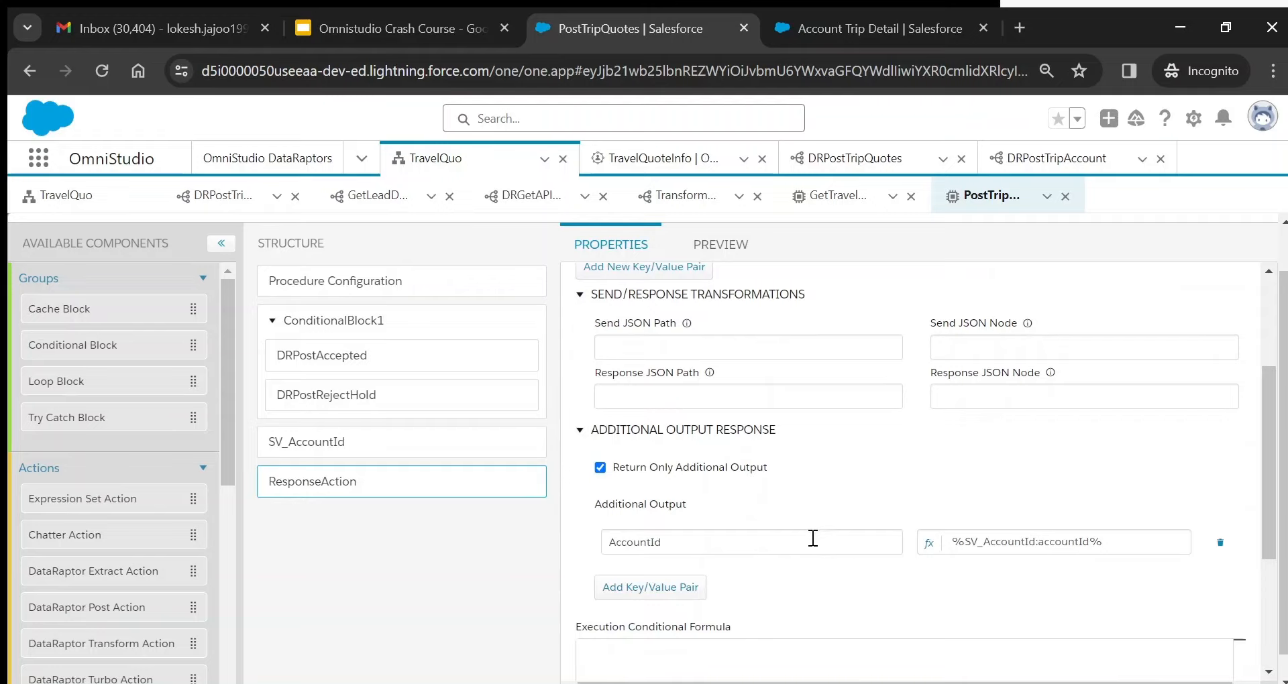
double_click(643, 541)
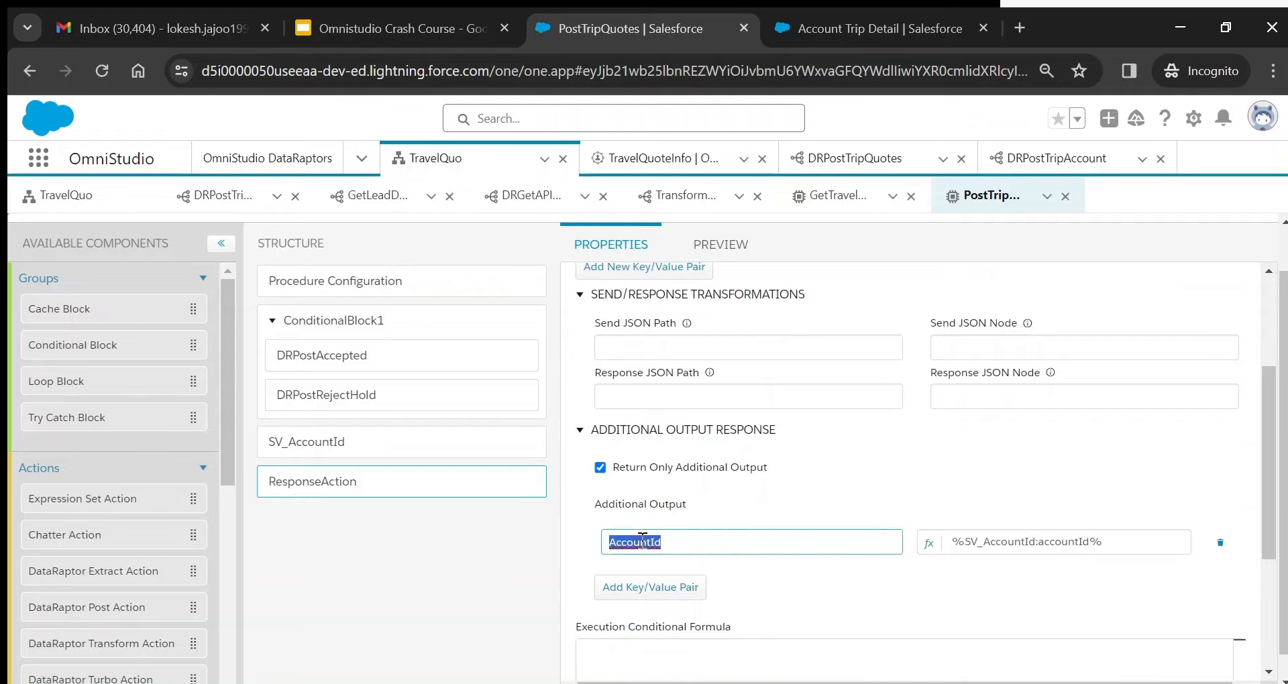
double_click(1055, 541)
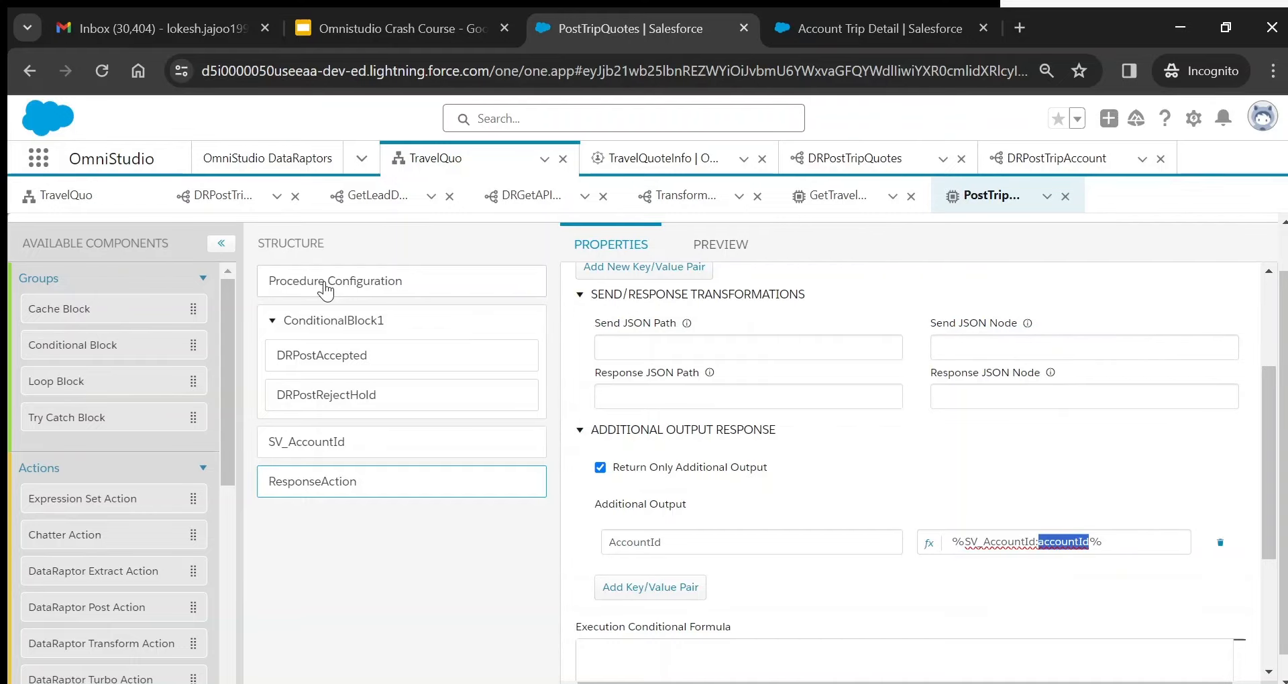
- Activate version 1 of the PostTripQuotes integration procedure
click(90, 196)
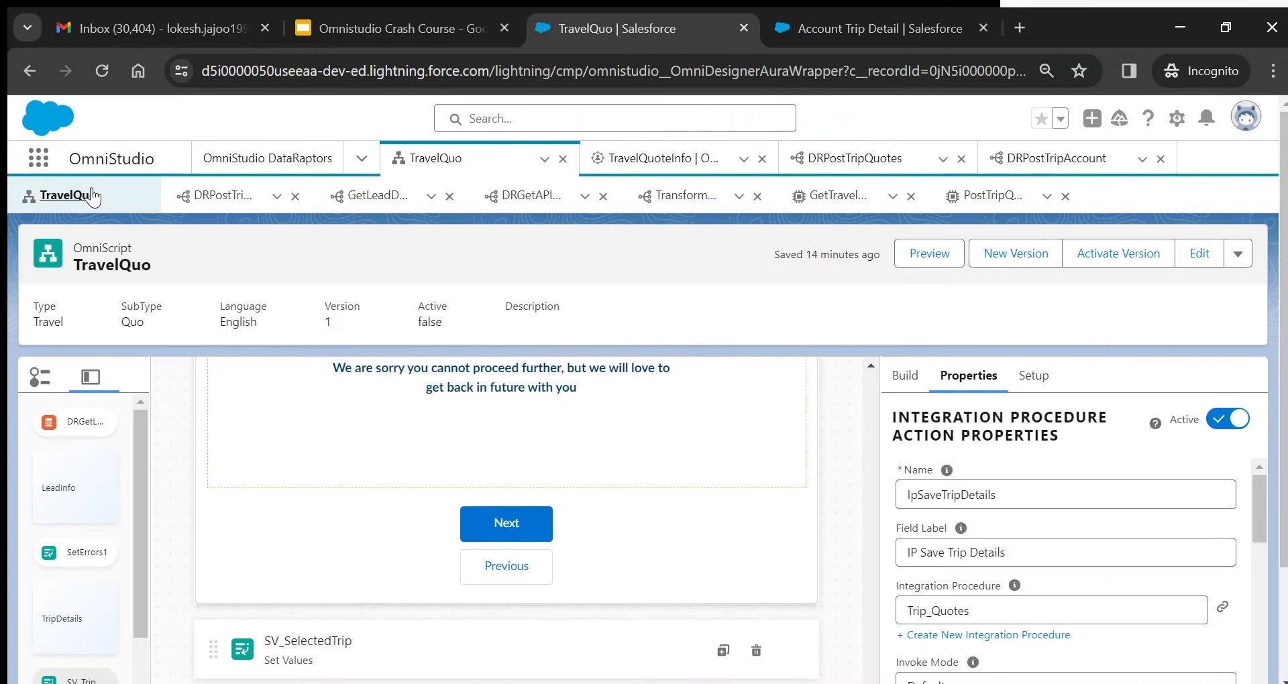
click(969, 198)
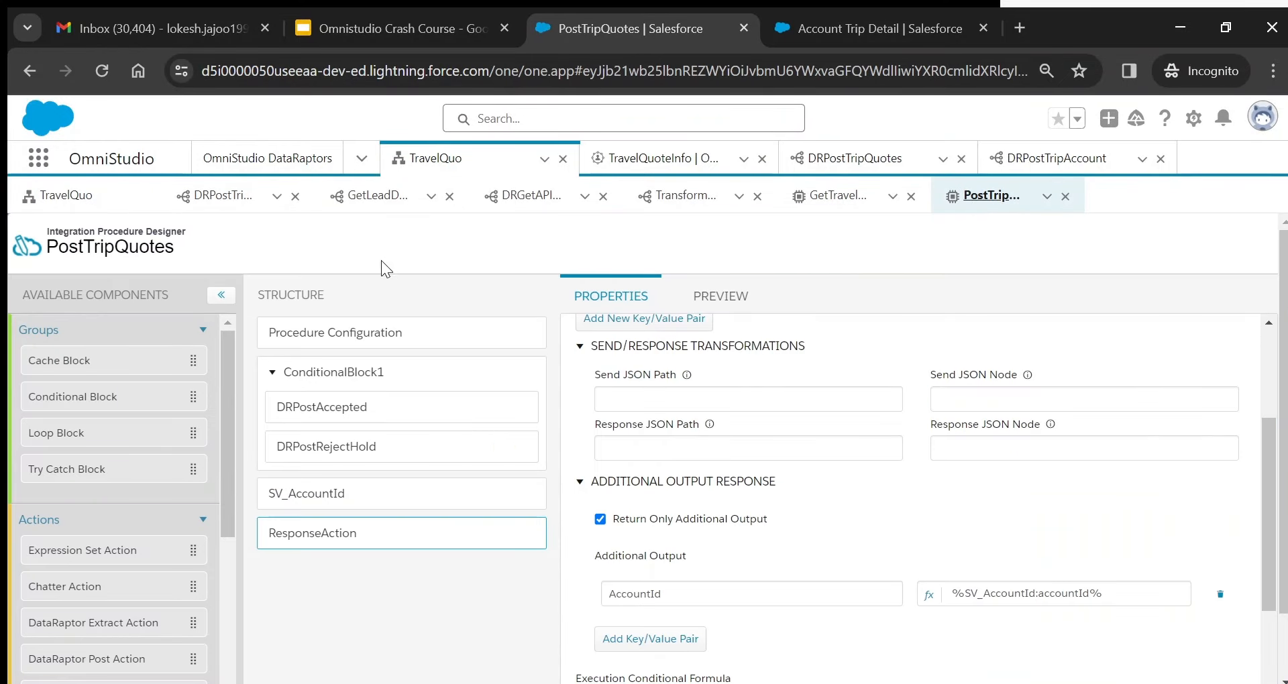
click(366, 330)
click(872, 665)
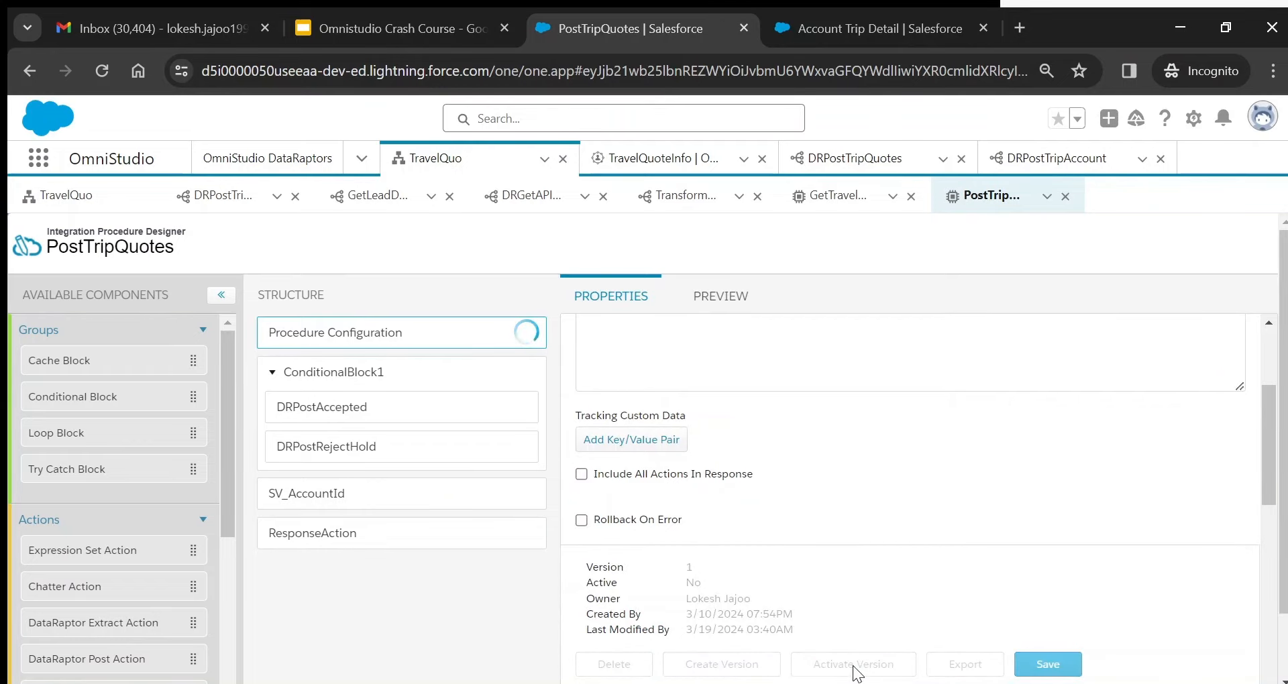
click(854, 668)
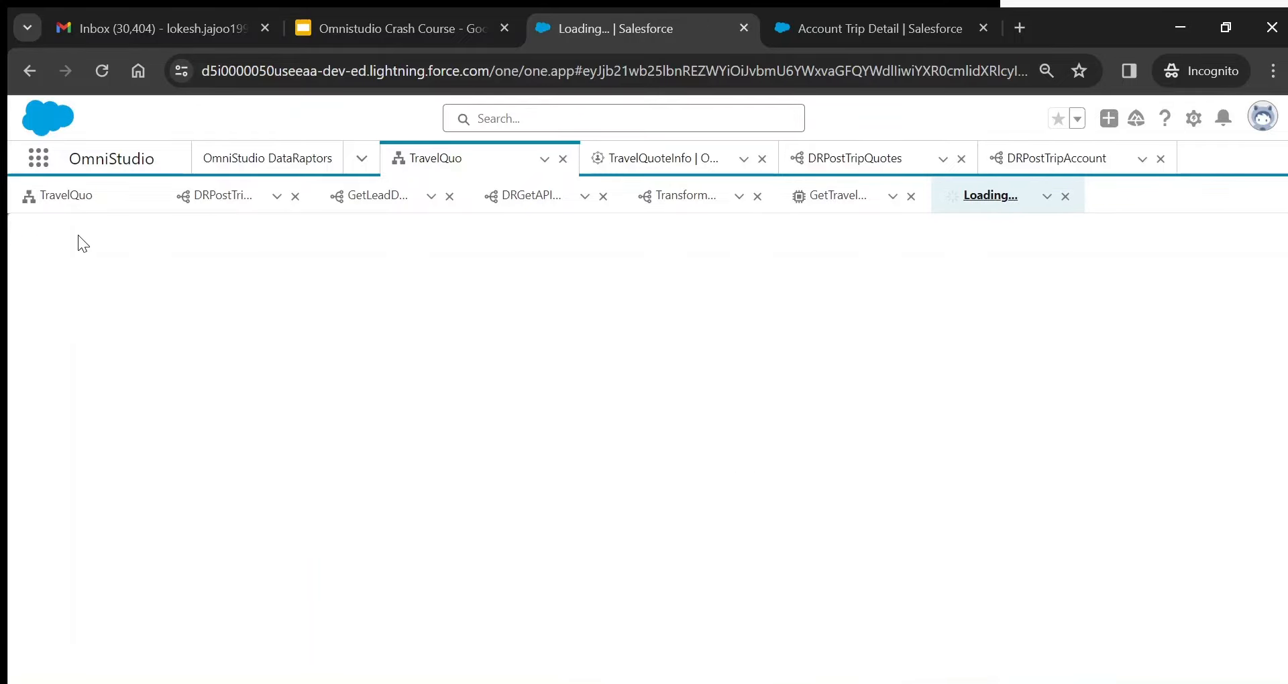
- Return to the TravelQuo designer and select the NavigateToAccount step, searching components for 'navi'
click(67, 198)
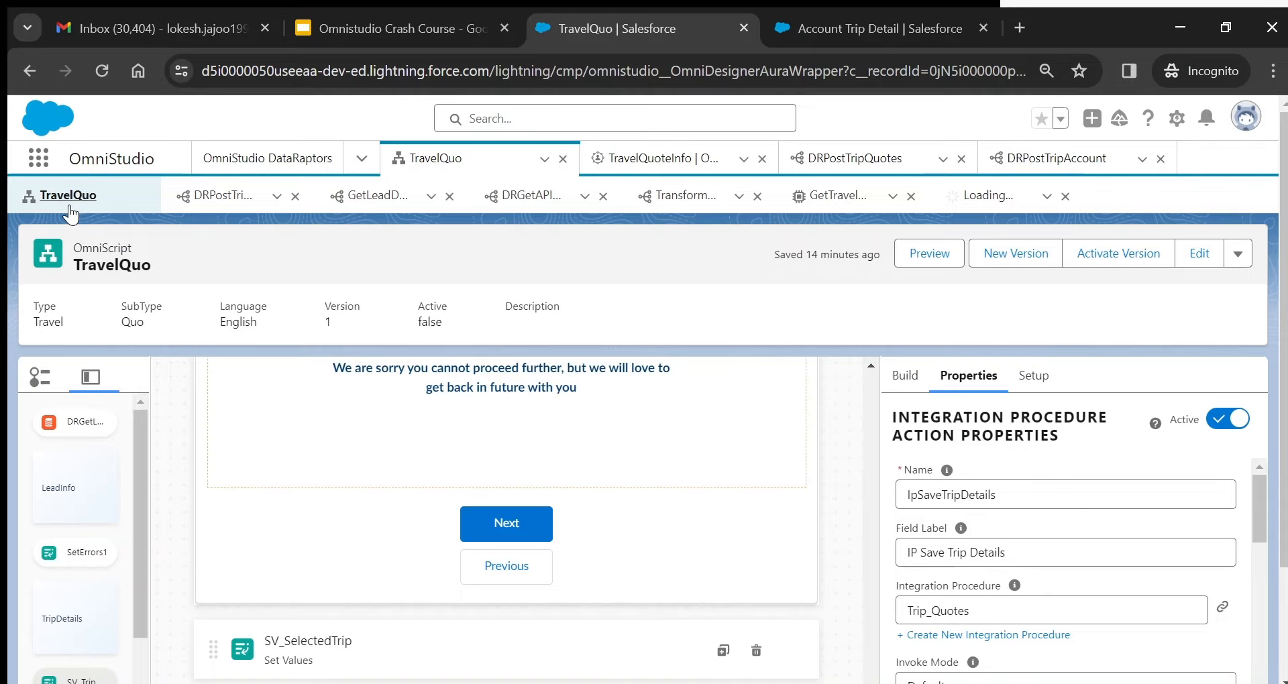
drag(1284, 397, 1284, 469)
scroll(844, 577, down, 1)
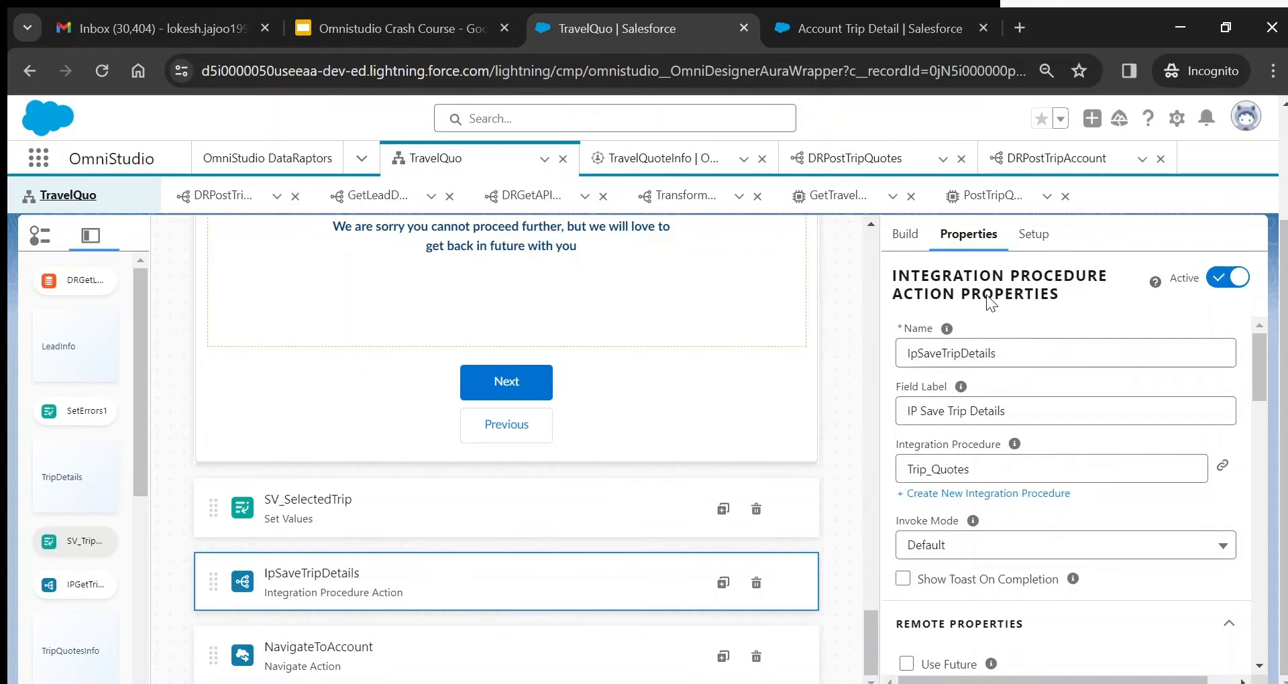
click(537, 662)
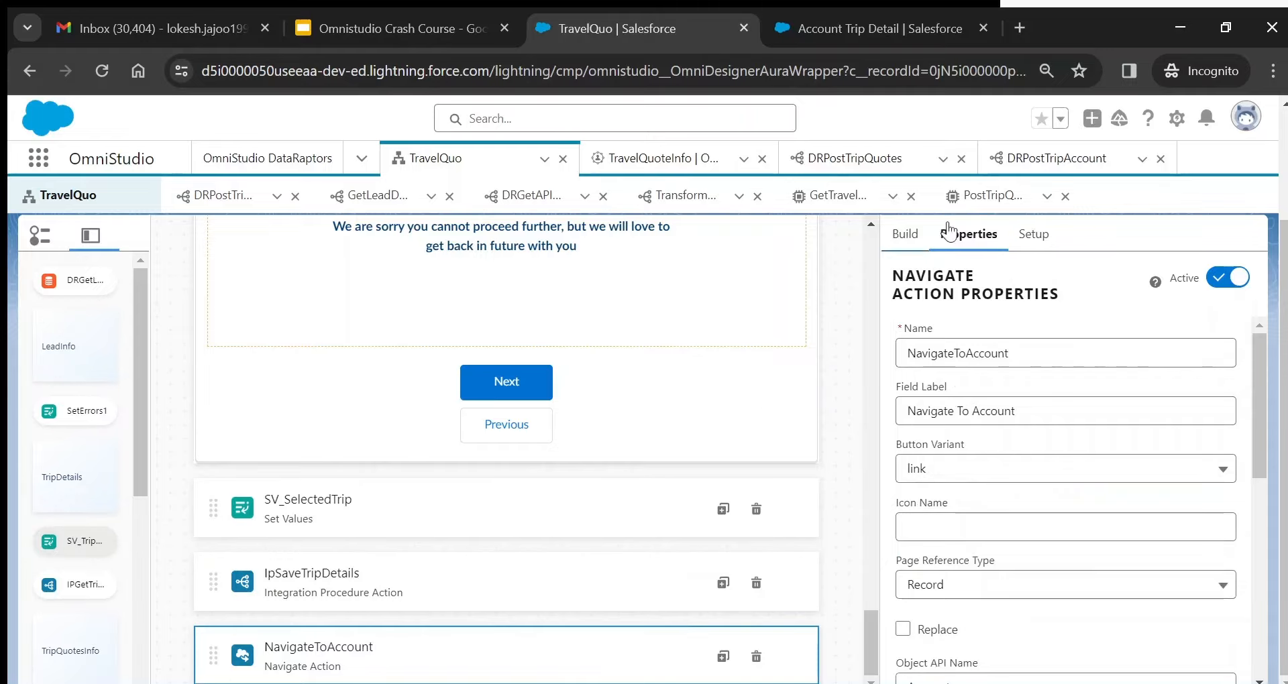
click(915, 252)
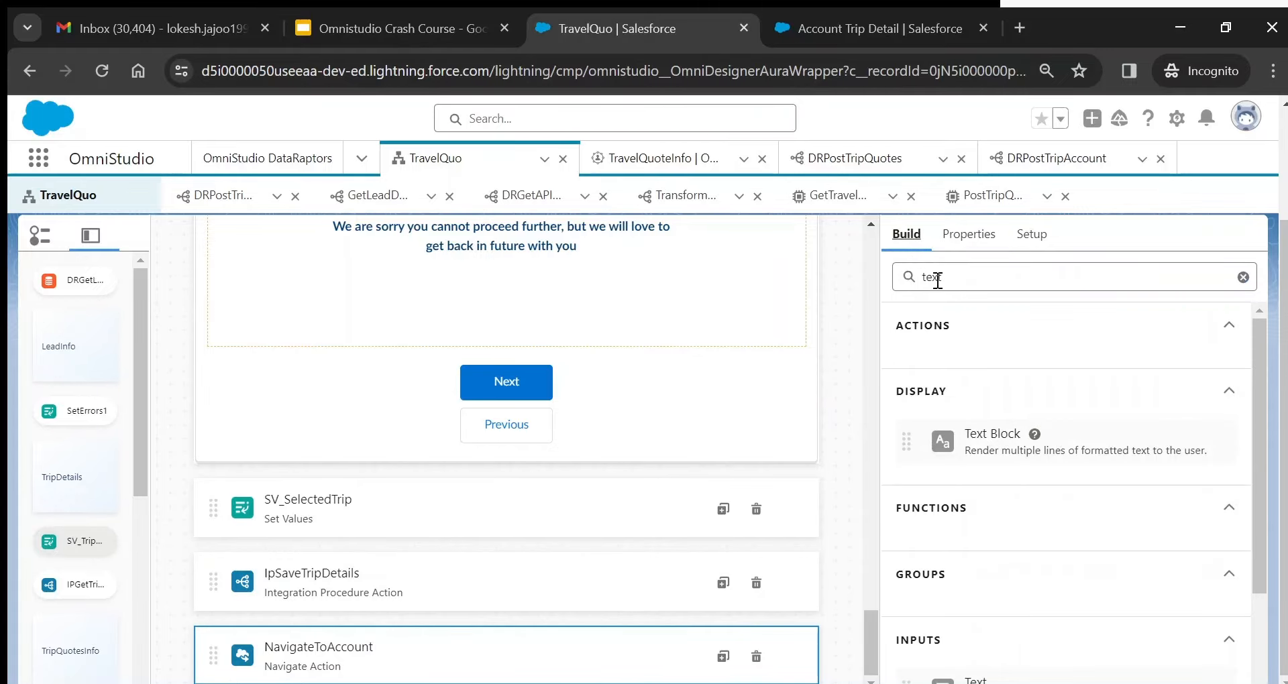
double_click(937, 280)
text(nav)
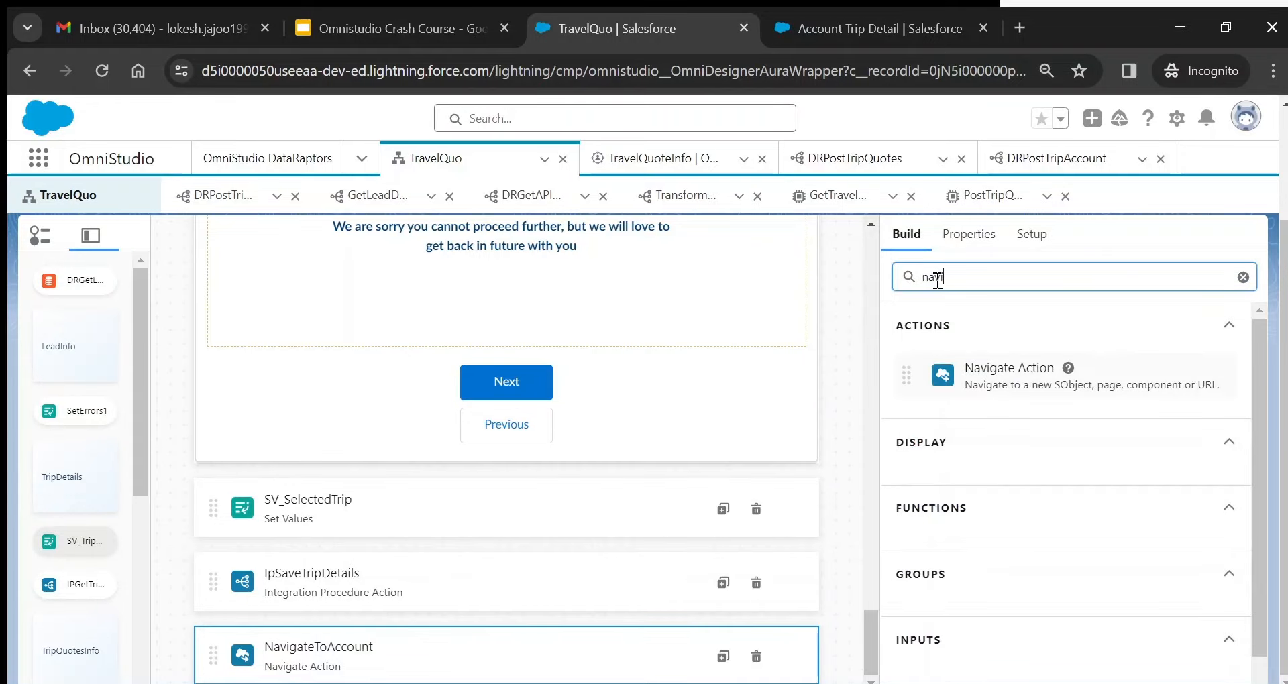
text(ig)
click(985, 237)
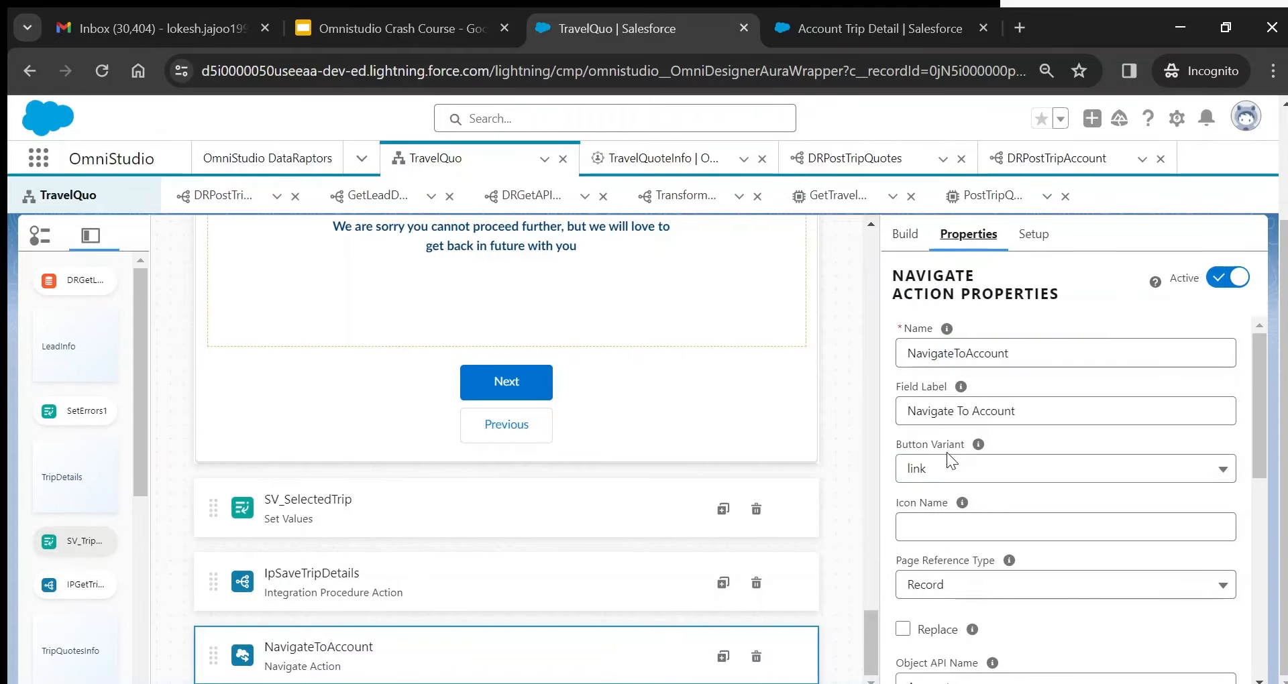
- Confirm NavigateToAccount uses Page Reference Type Record, Object Account, Record Action View, Record ID %AccountId%
drag(1262, 420, 1262, 474)
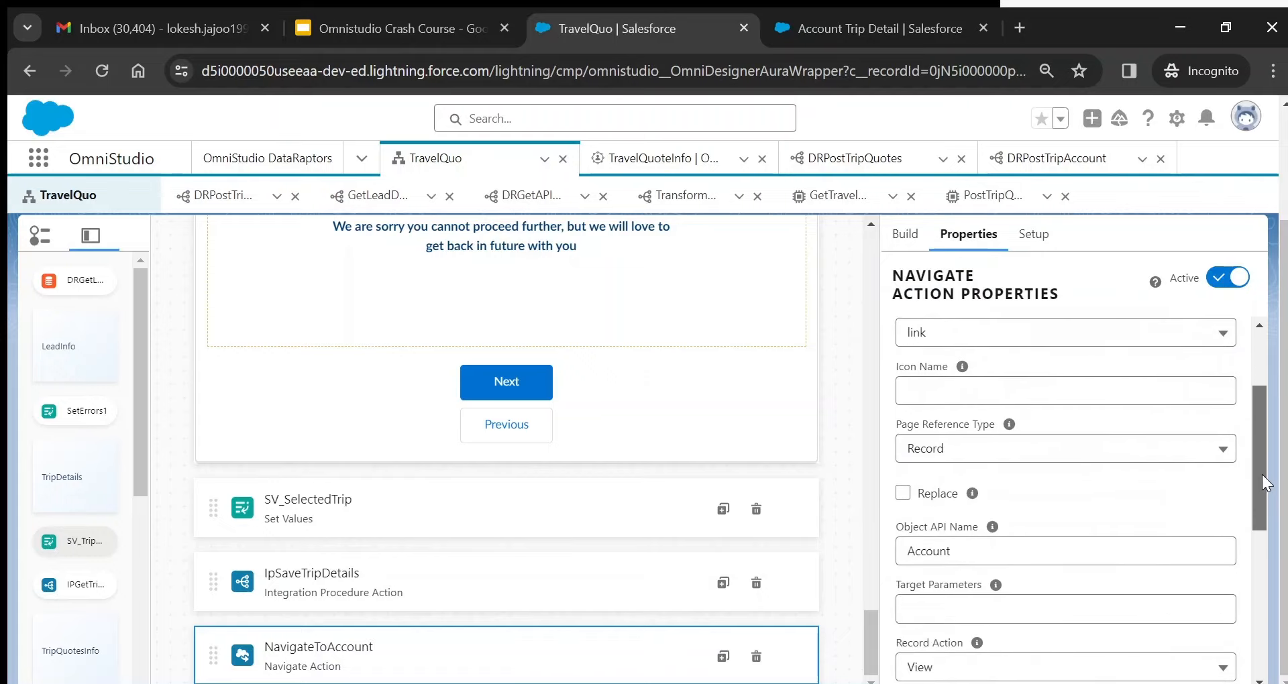
click(1007, 449)
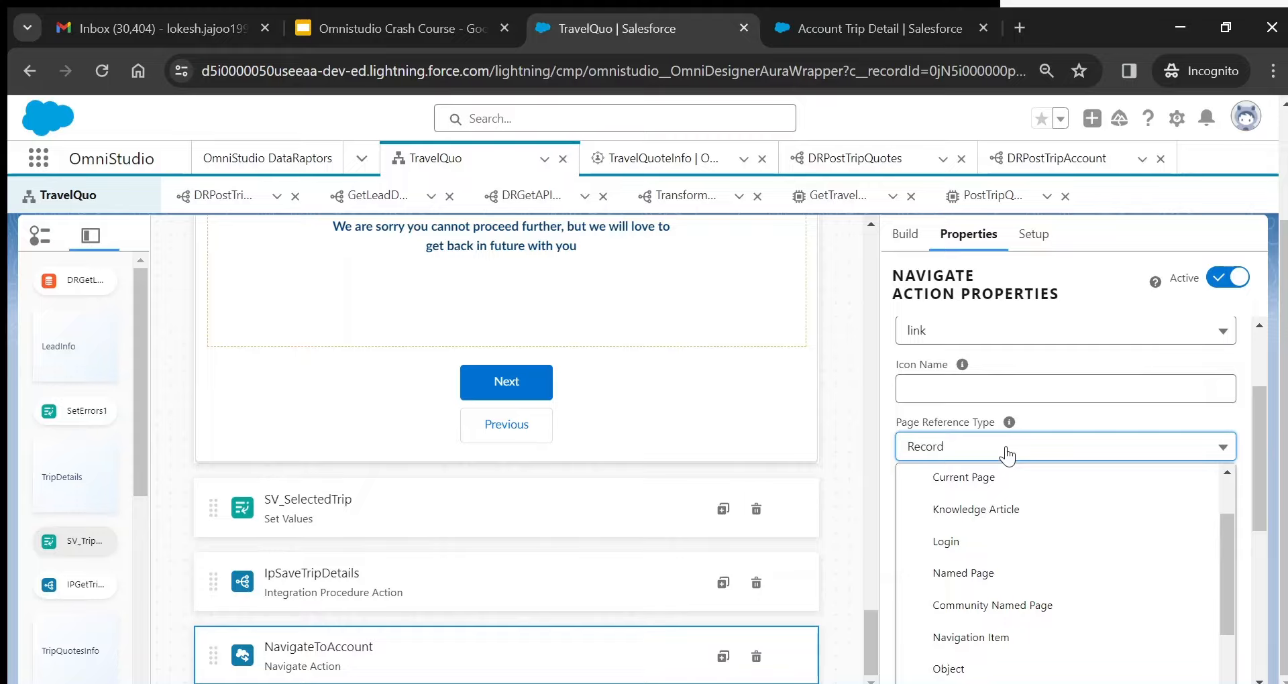
scroll(1060, 577, down, 2)
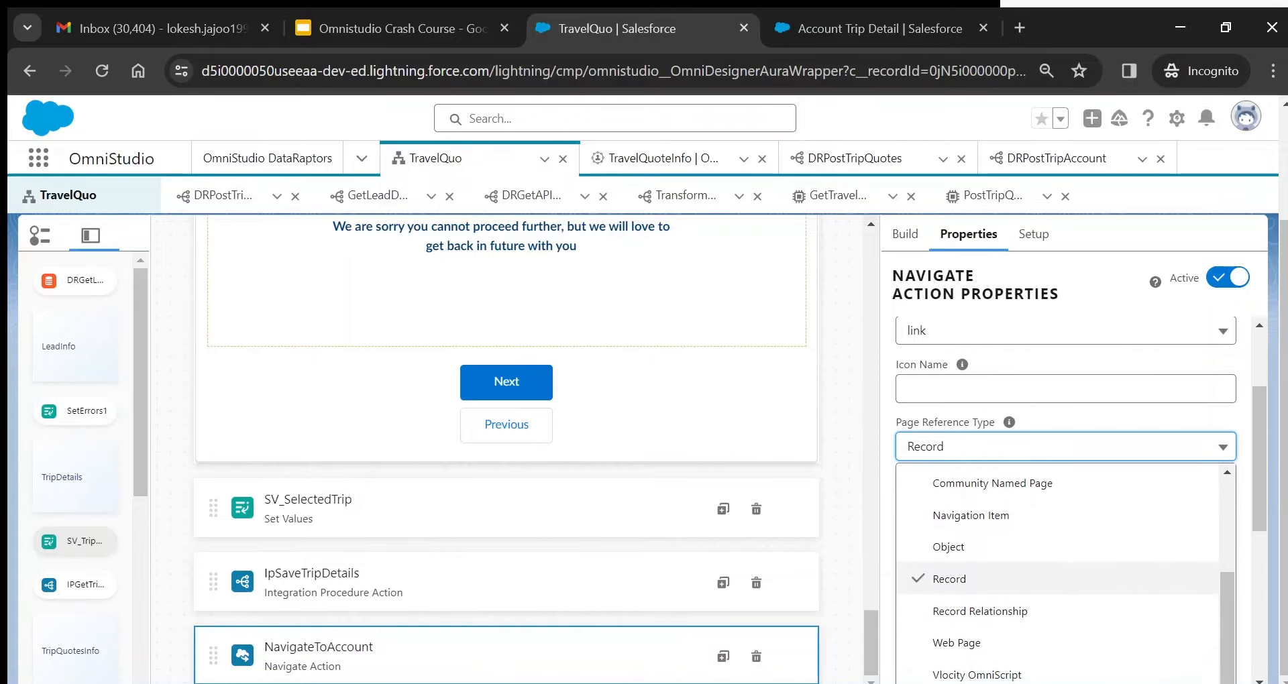
click(980, 611)
click(1065, 447)
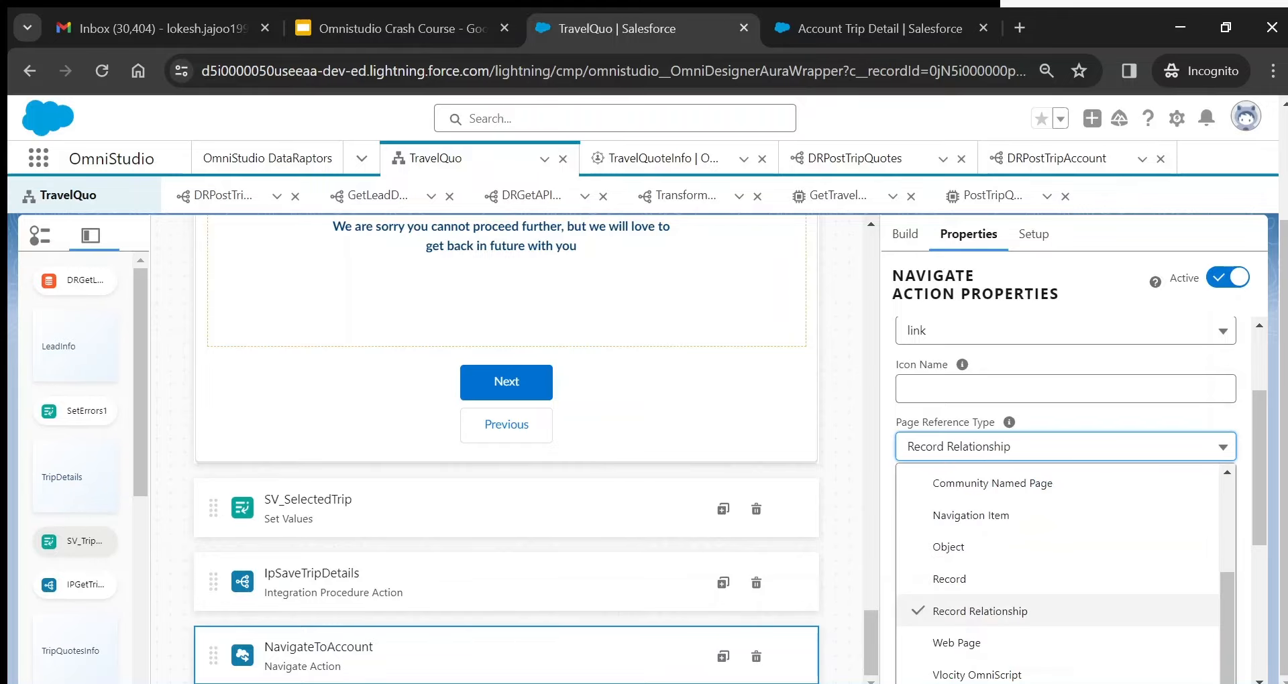
click(950, 579)
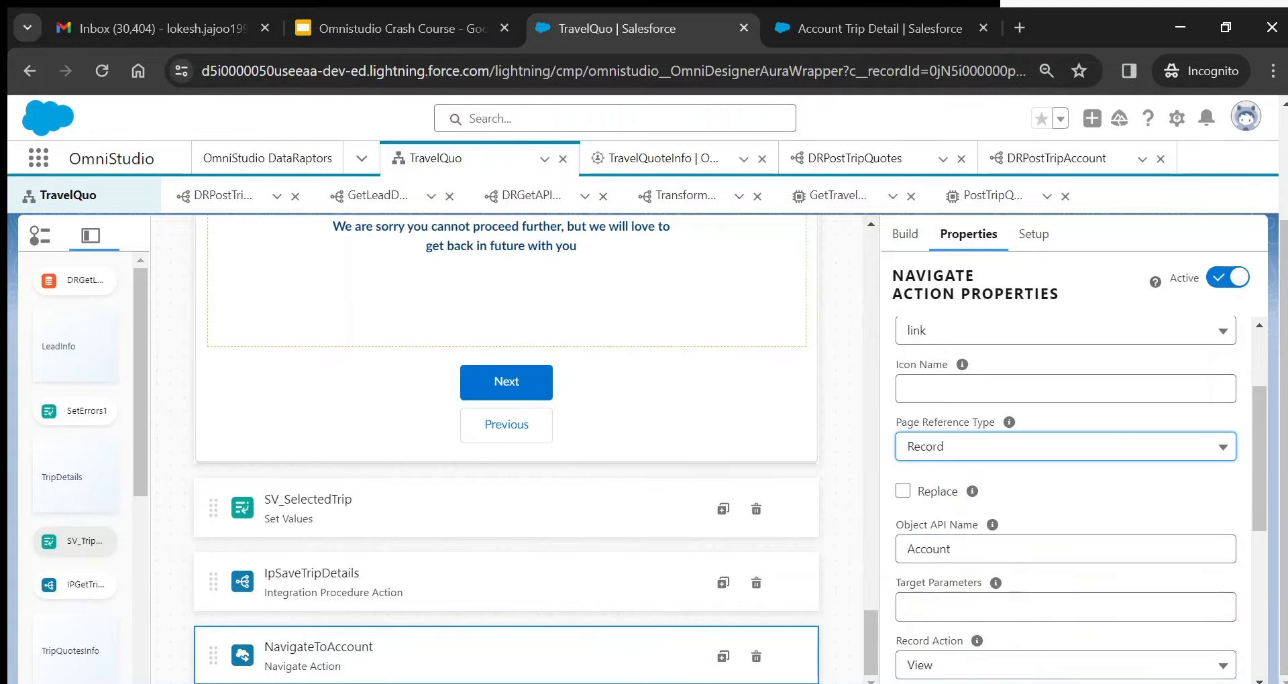
scroll(1067, 500, down, 1)
click(936, 476)
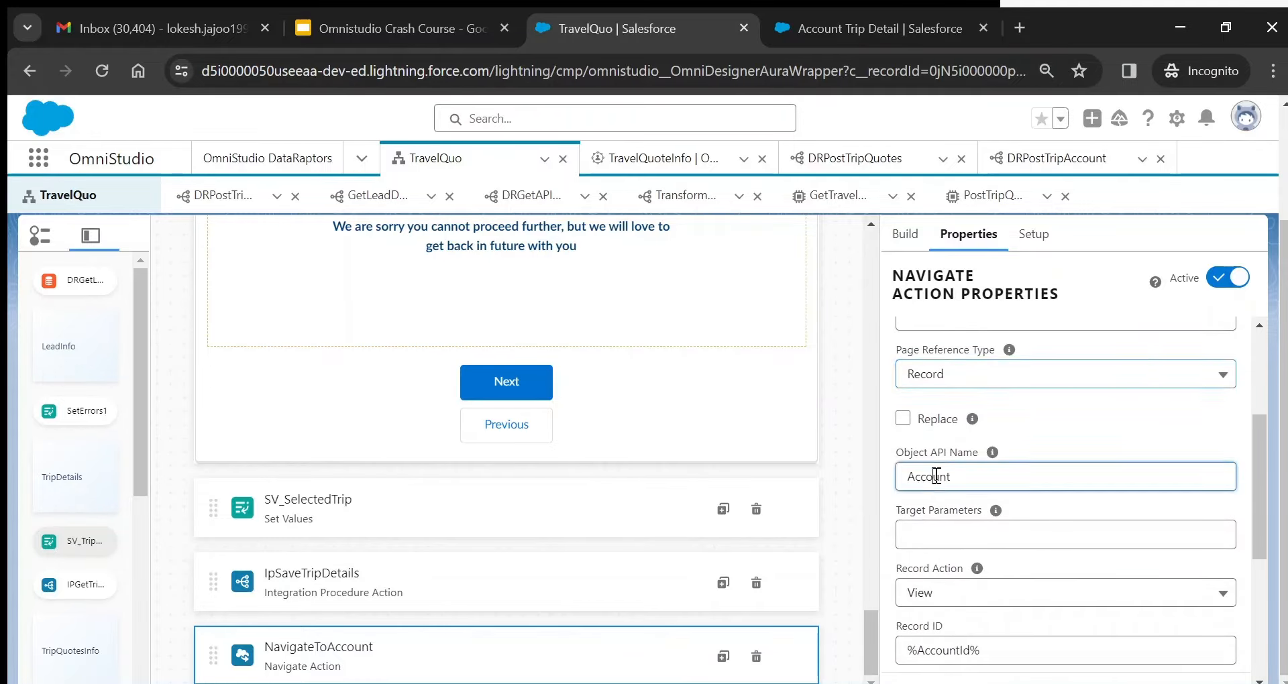
double_click(937, 477)
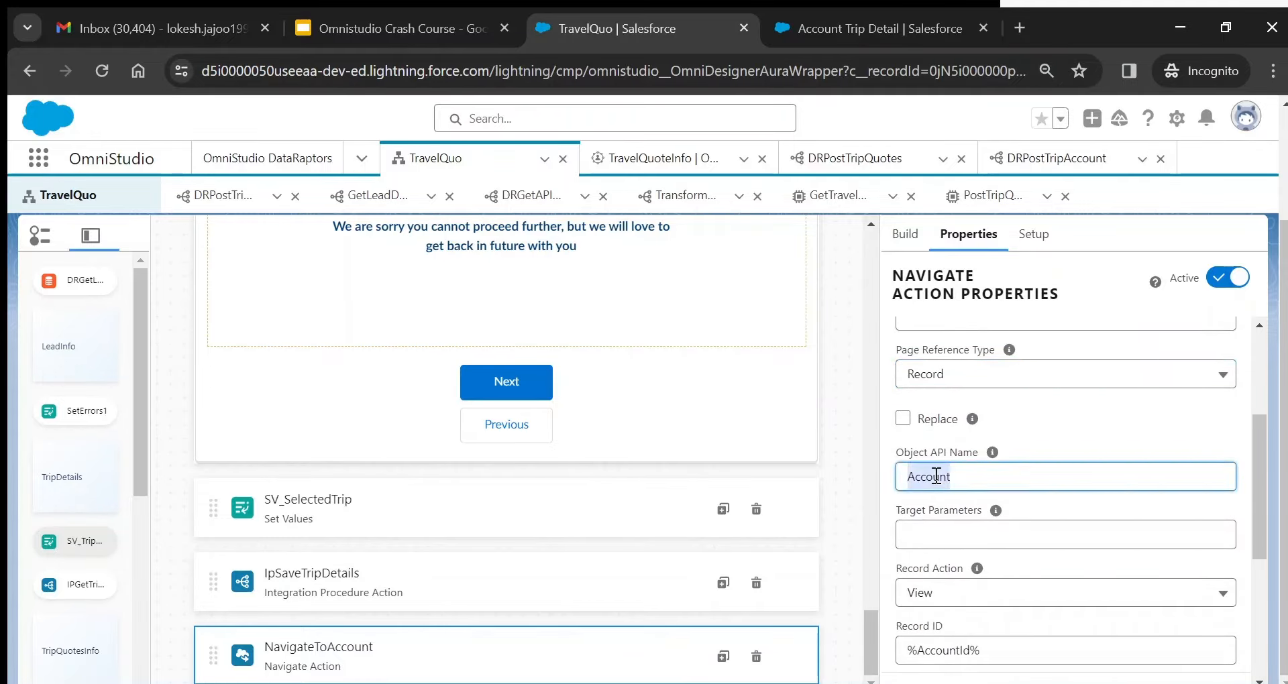
click(922, 594)
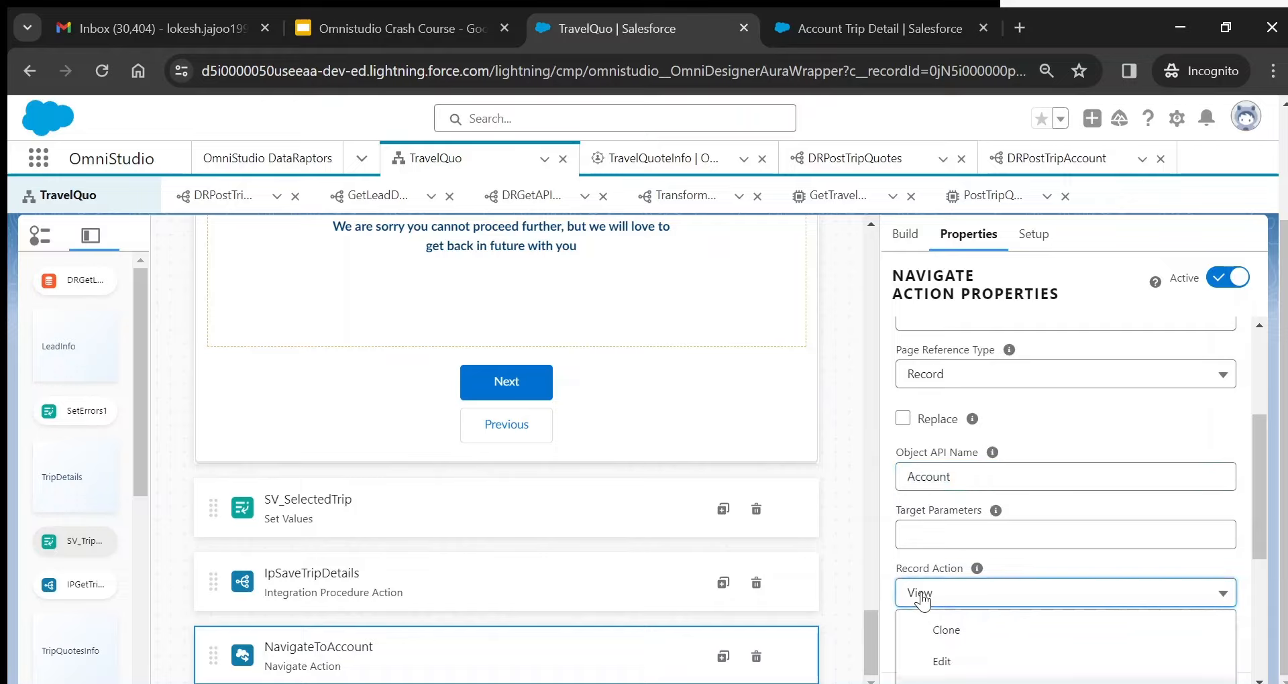
click(923, 597)
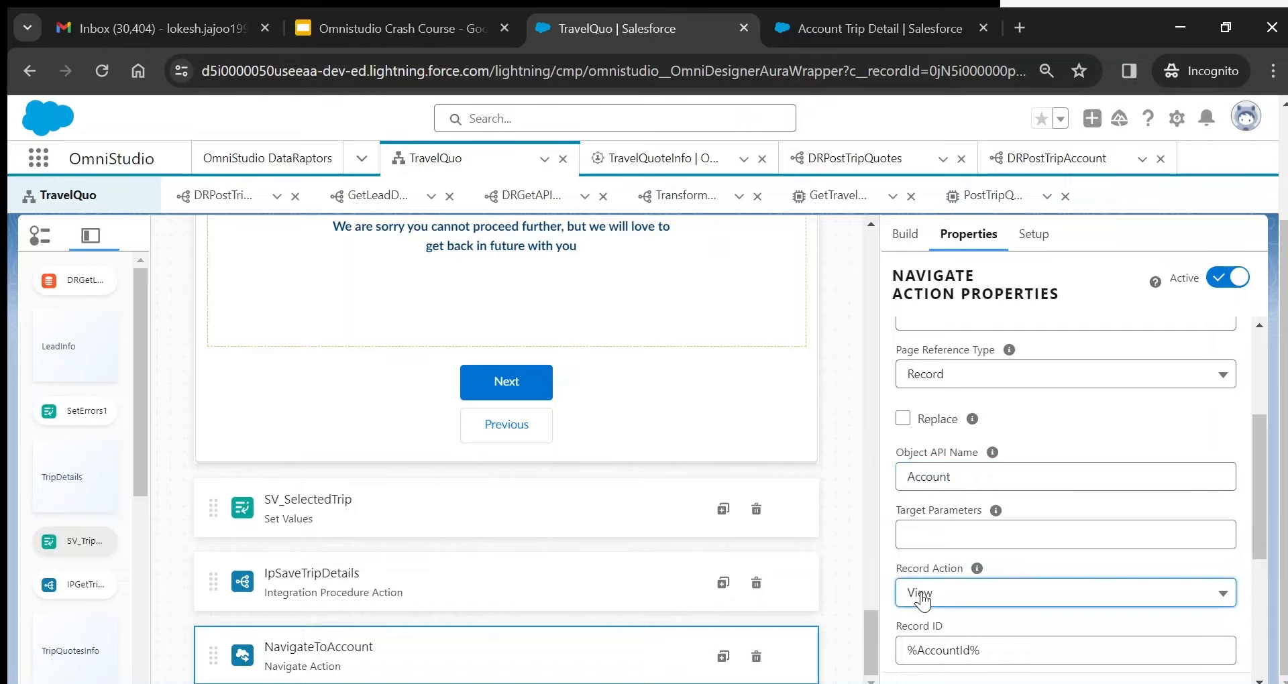
scroll(922, 599, down, 2)
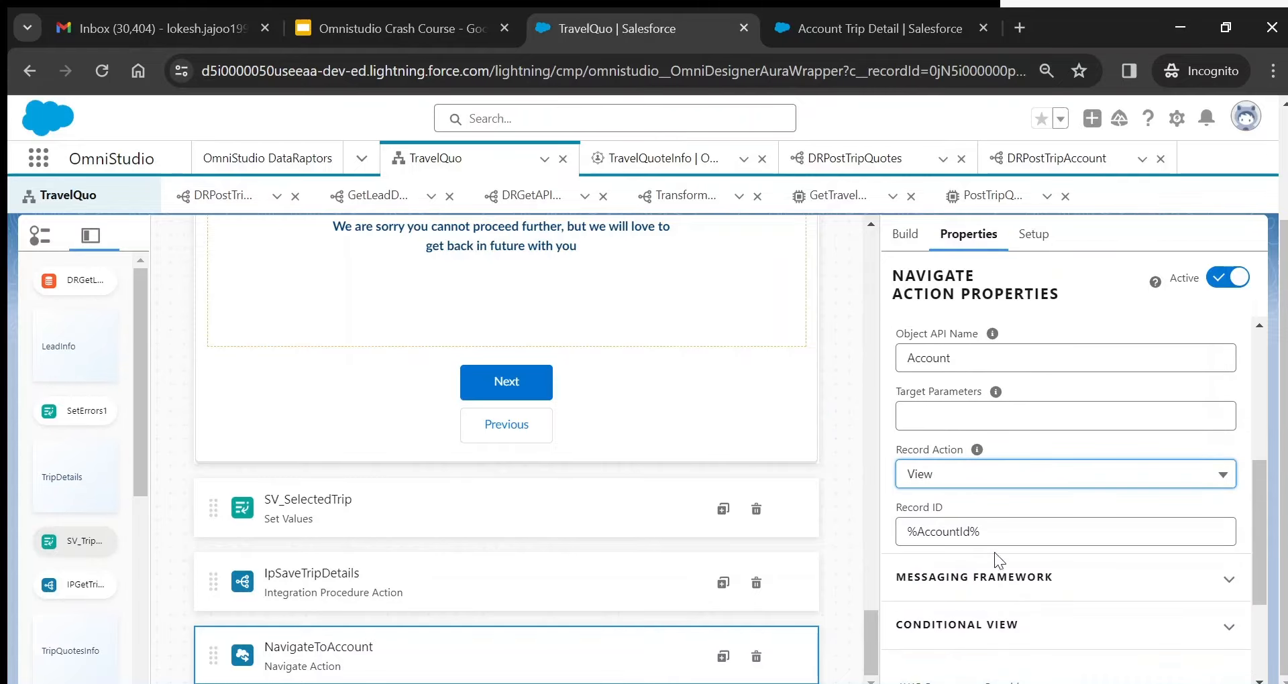
double_click(956, 532)
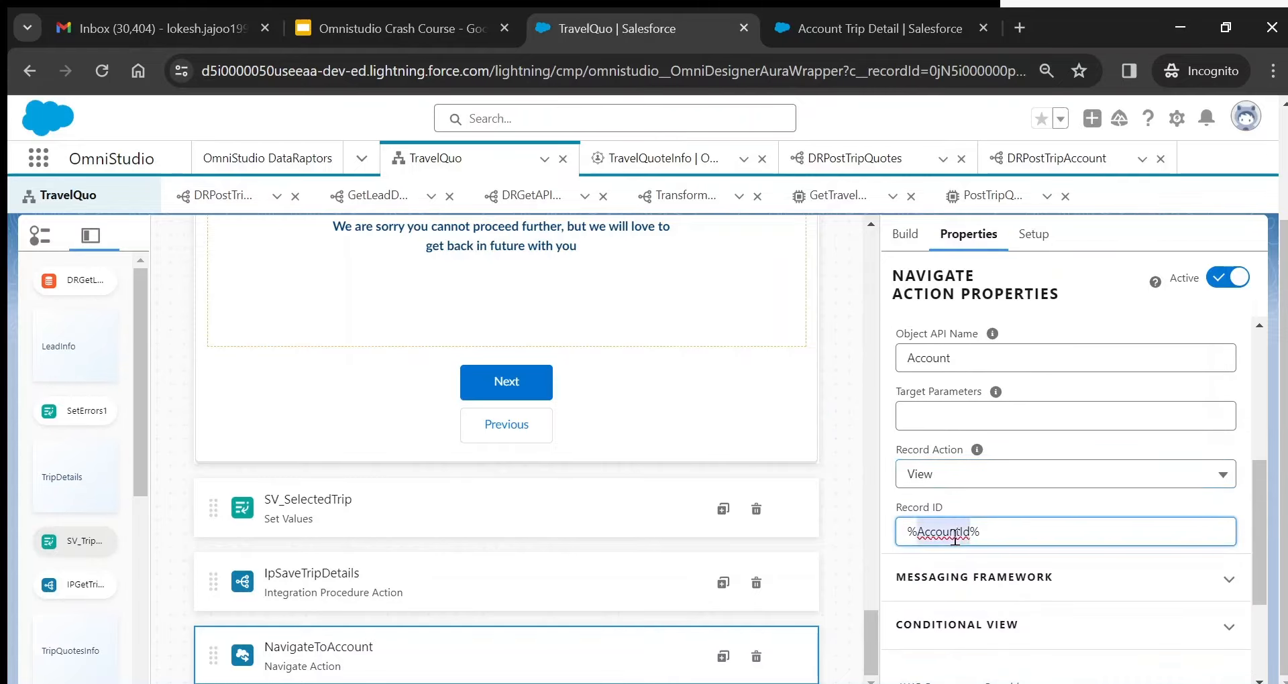
- Preview the PostTripQuotes integration procedure, then go back to the TravelQuo OmniScript designer
click(983, 200)
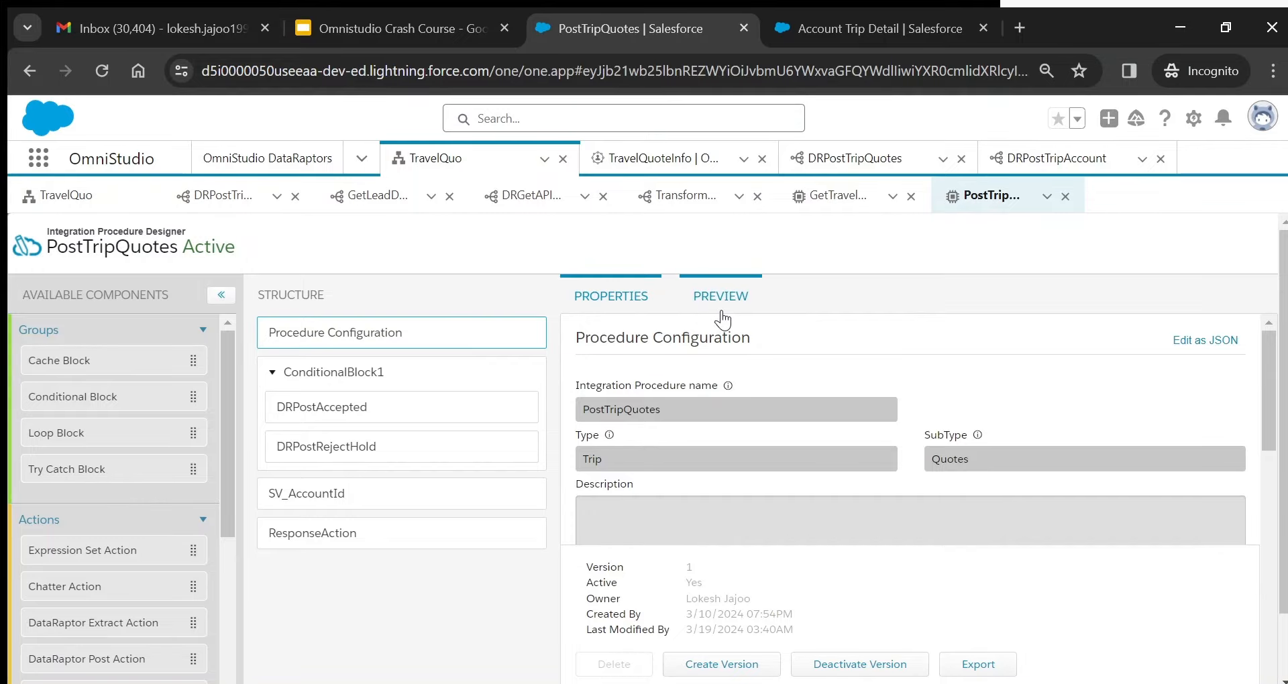
click(728, 314)
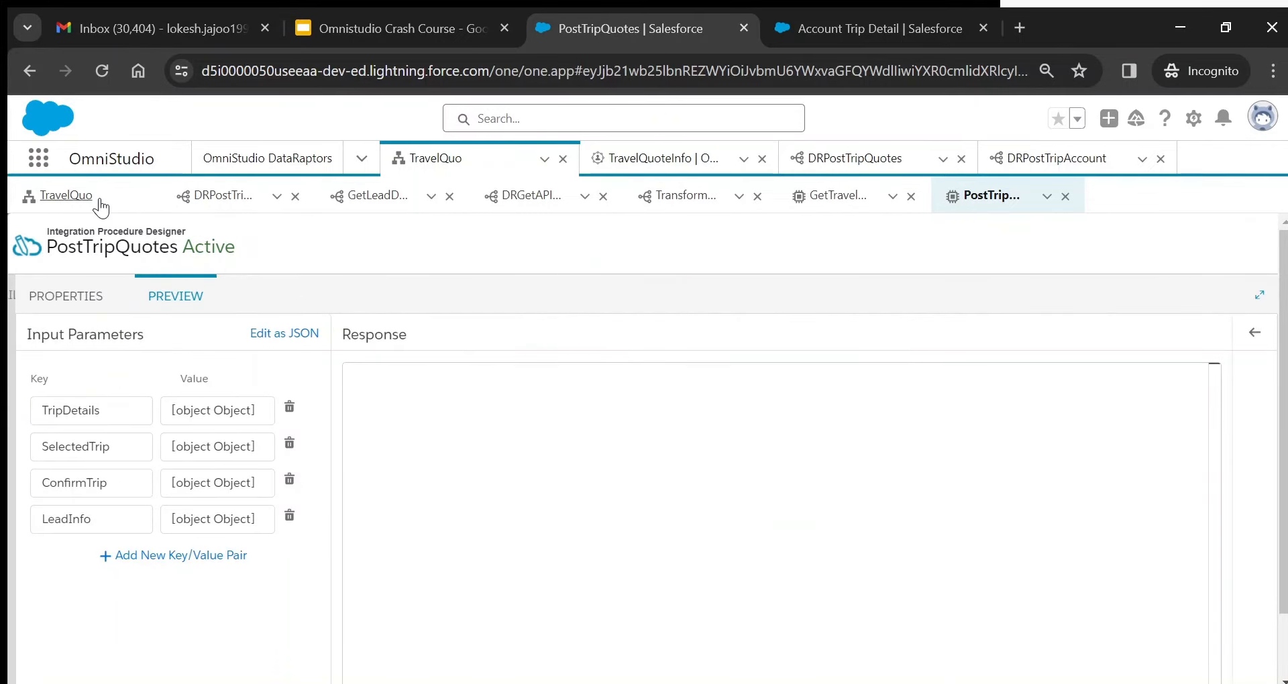
click(65, 195)
scroll(1160, 520, down, 5)
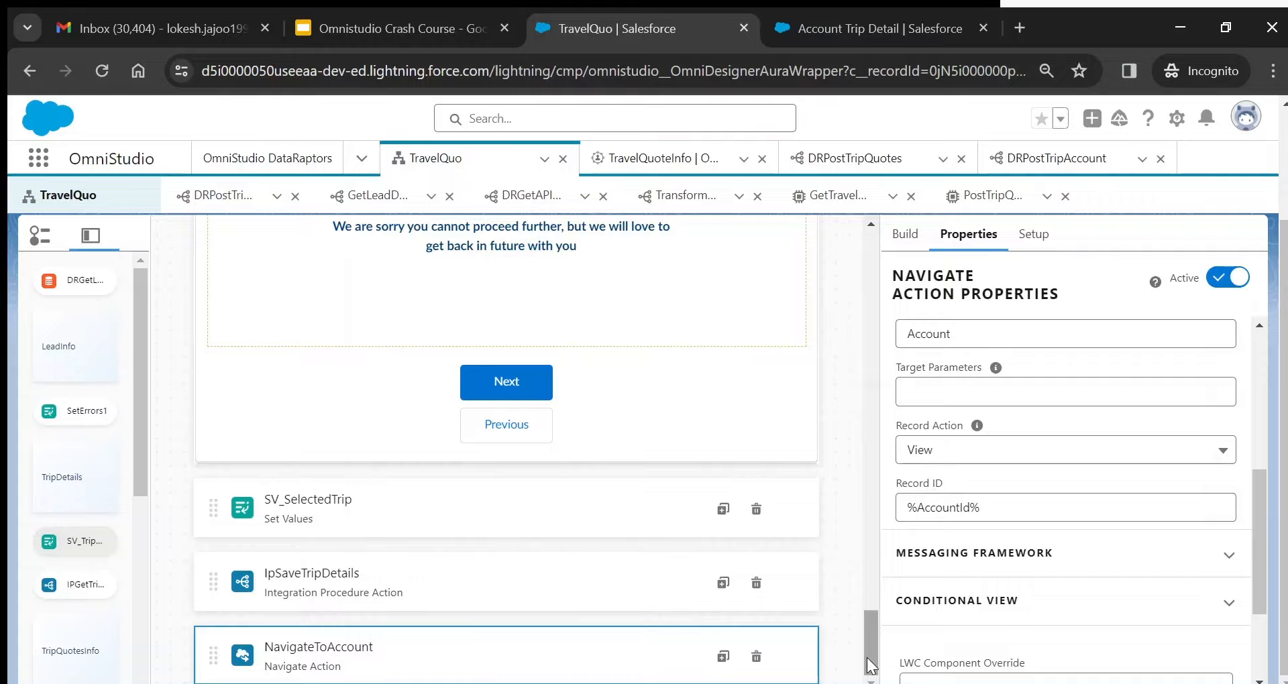
drag(1262, 517, 1284, 234)
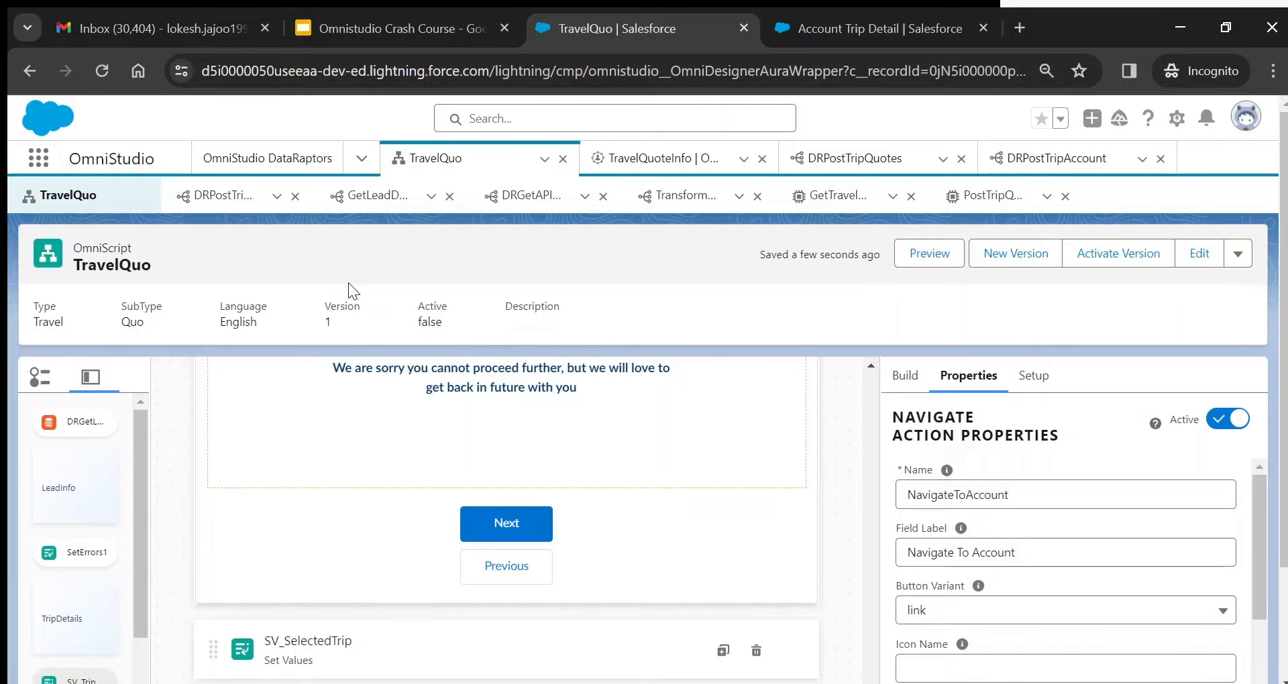
- Find Leads via the app search 'Lea', switch to All Open Leads, and open the Delphi Chemicals lead
click(40, 167)
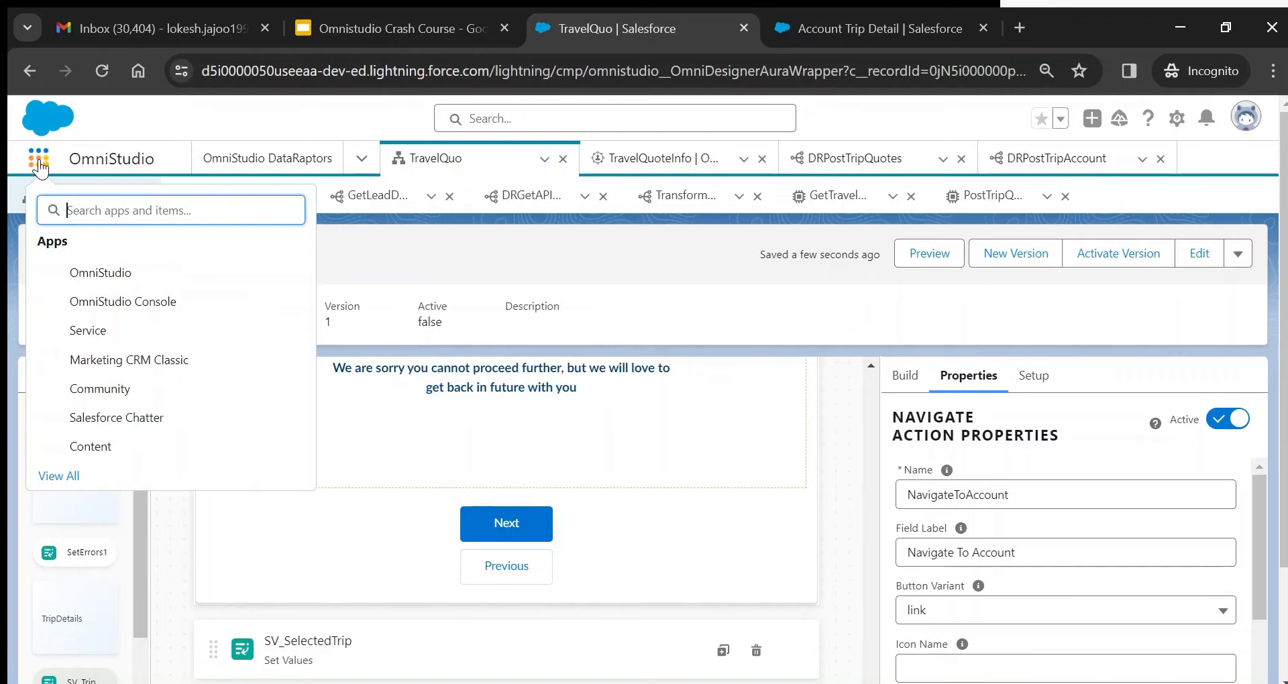
text(Lea)
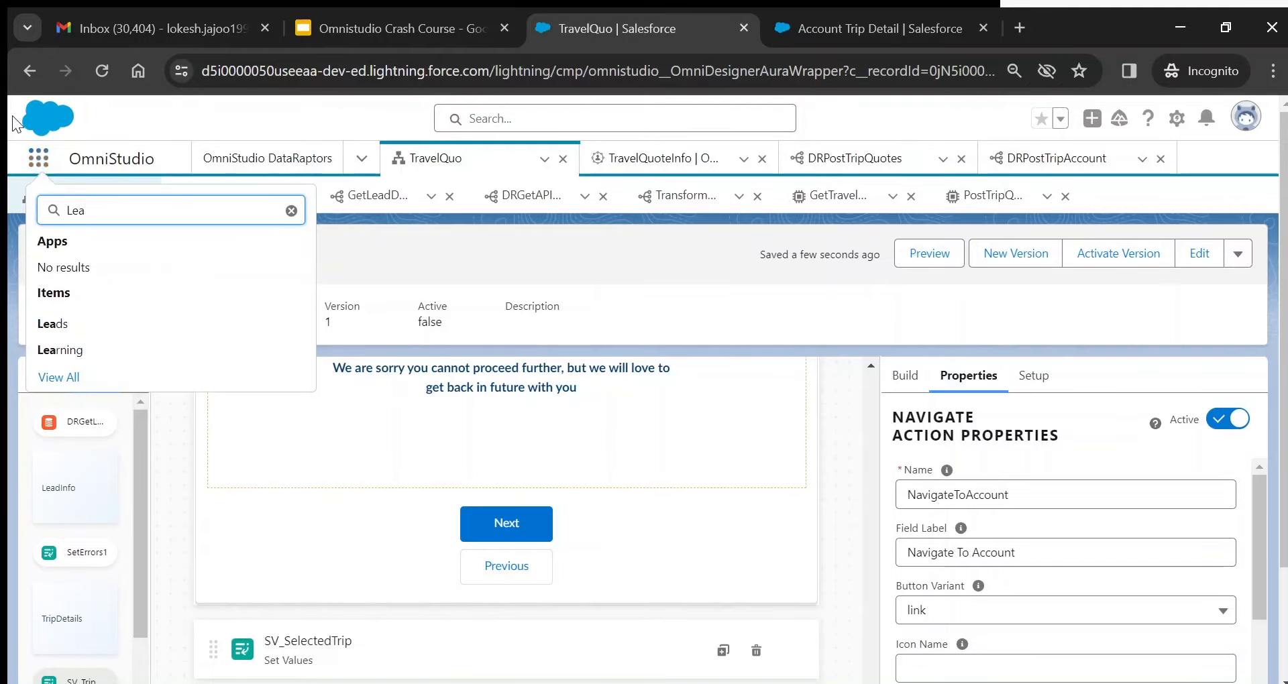
click(65, 328)
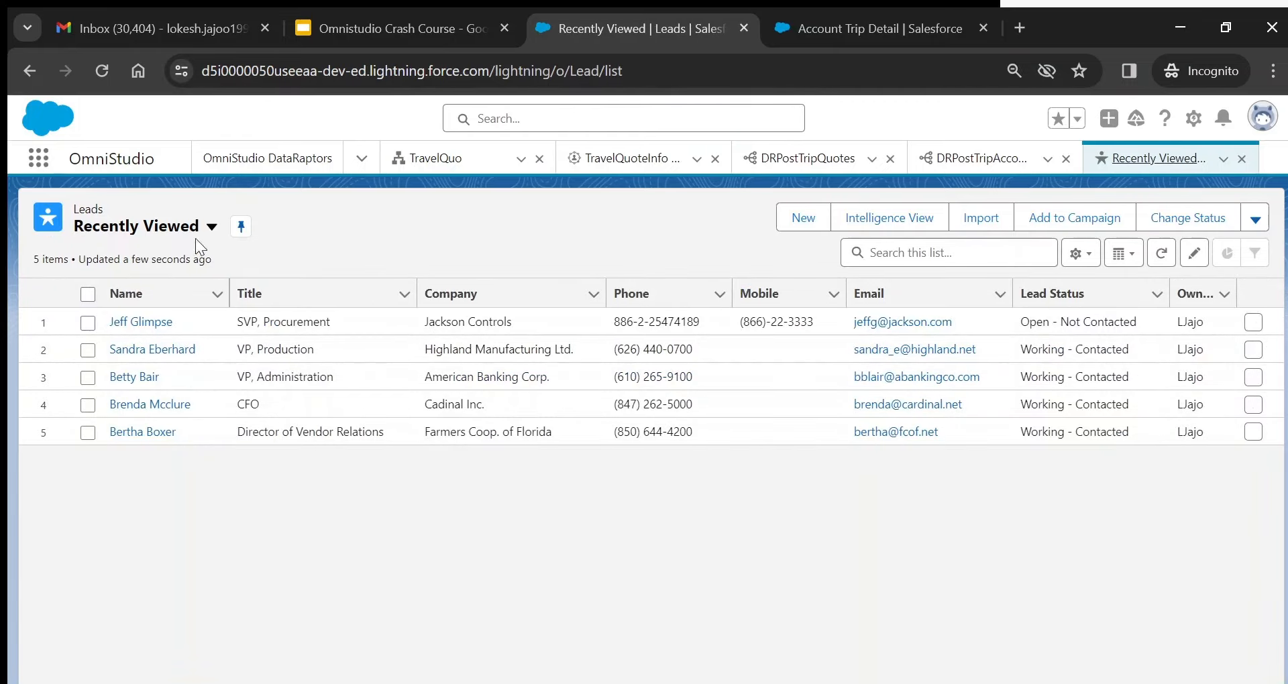
click(176, 232)
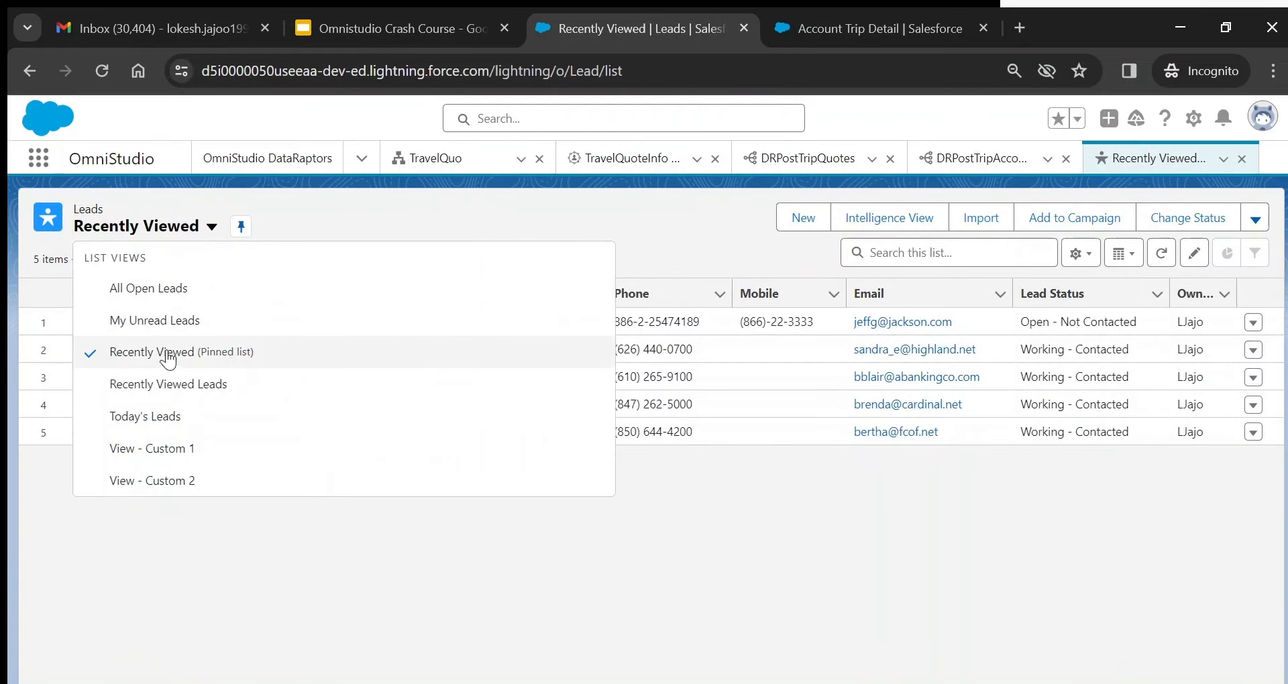
click(174, 290)
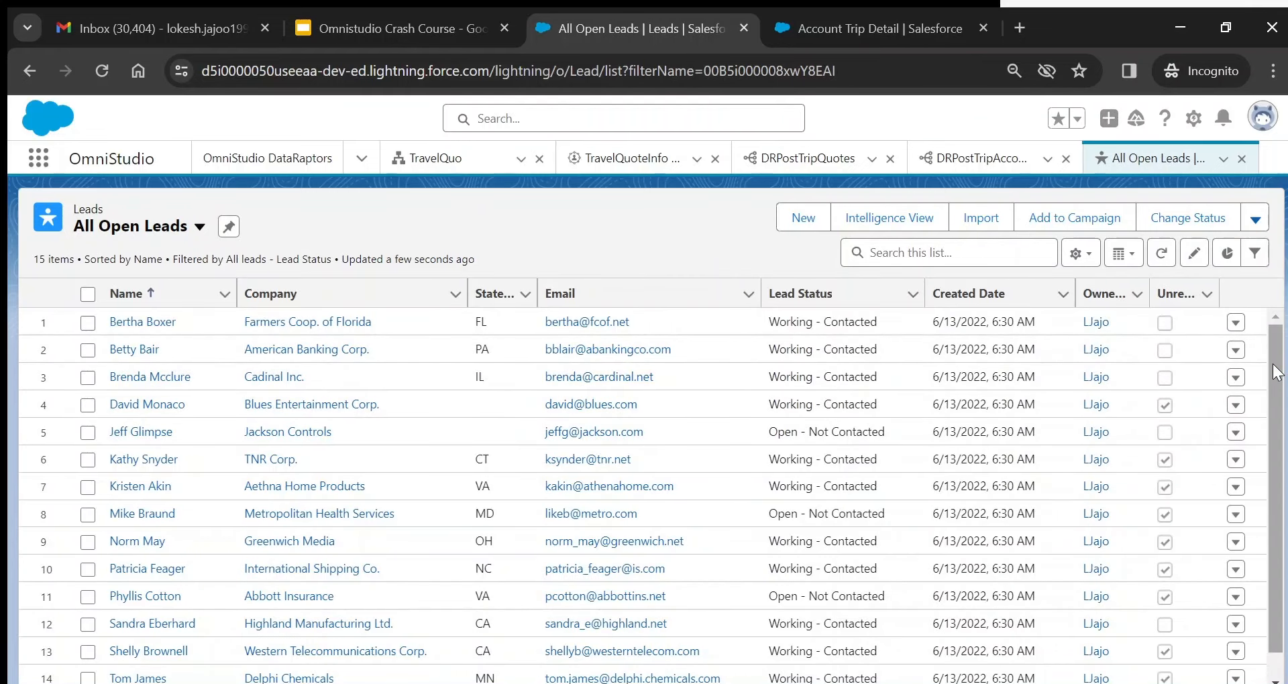
scroll(1280, 367, down, 1)
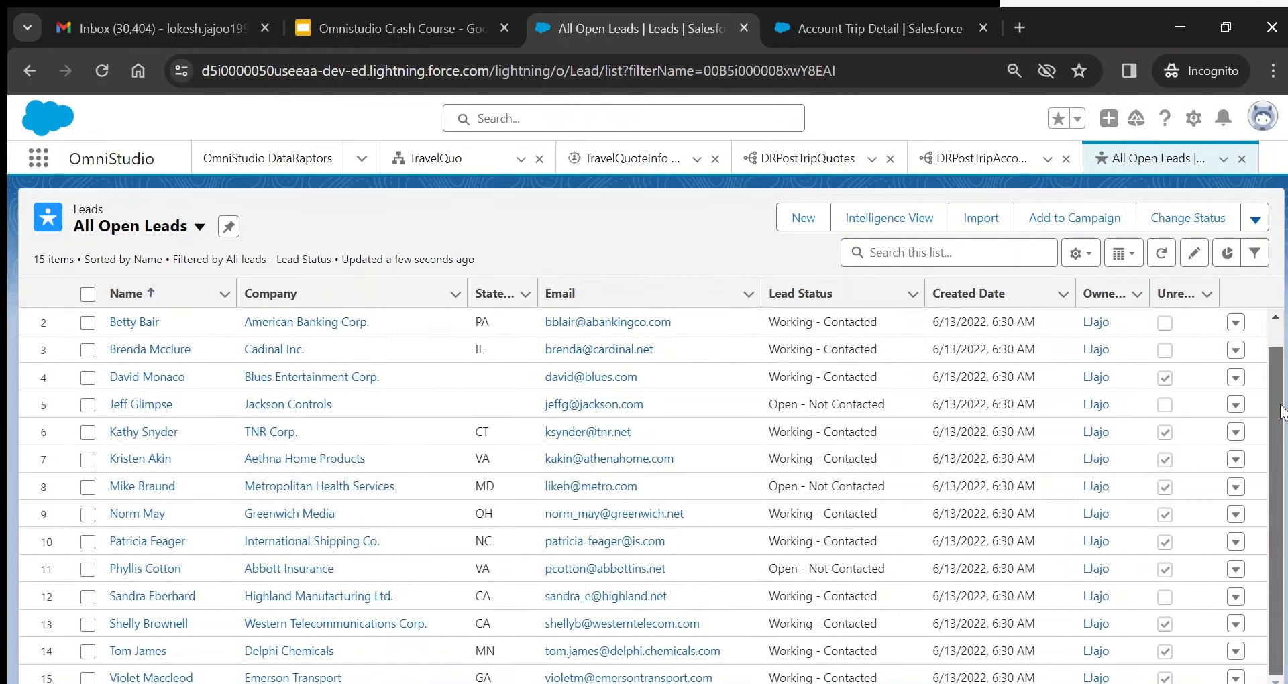
click(134, 652)
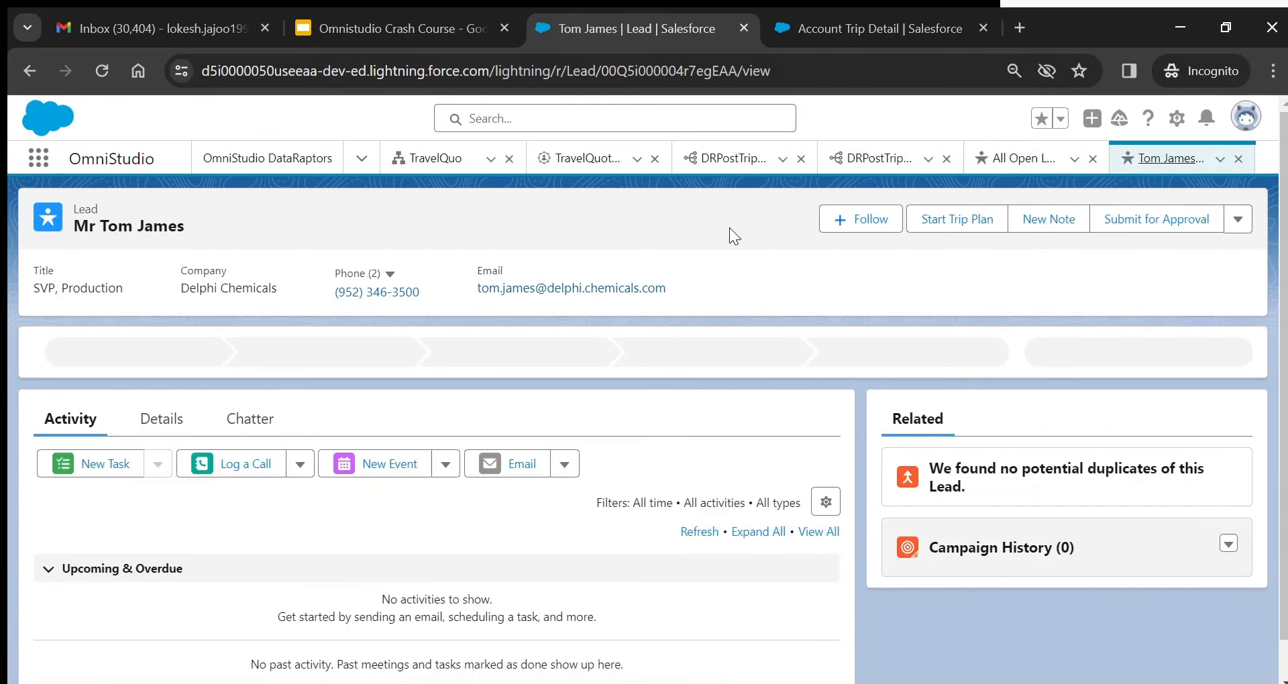
- After Start Trip Plan errors, activate TravelQuo version 1 and reload the lead page with F5
click(962, 230)
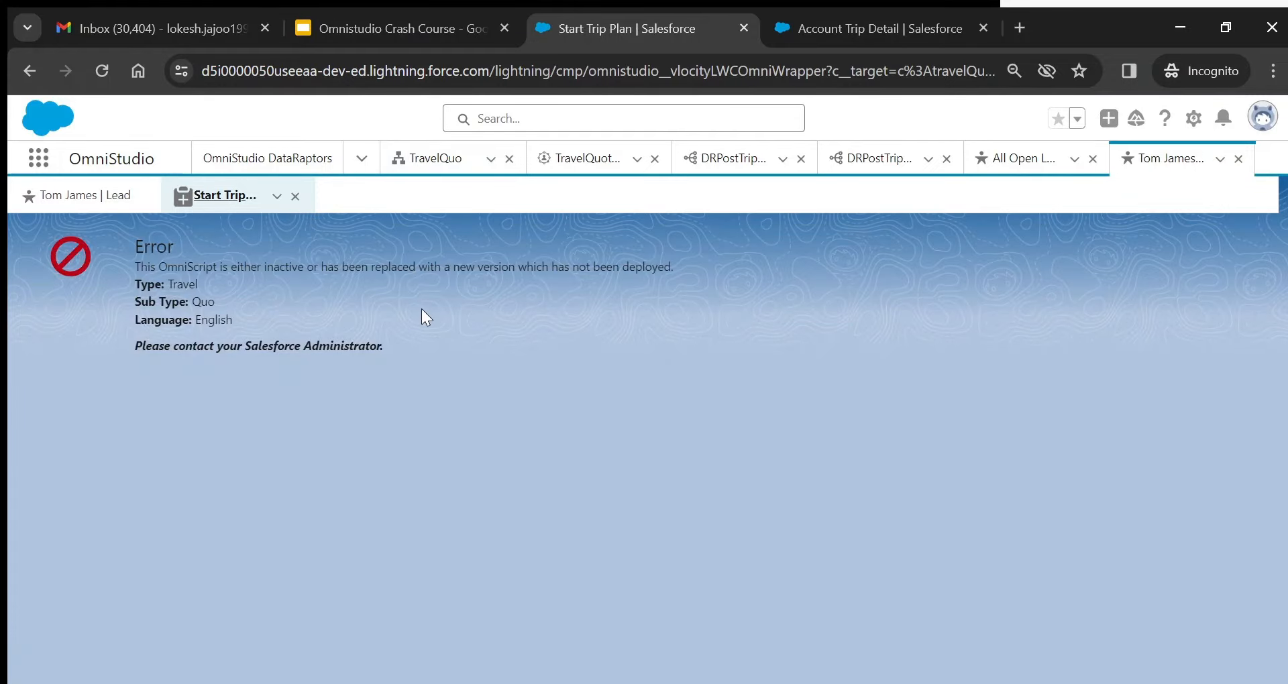
click(436, 161)
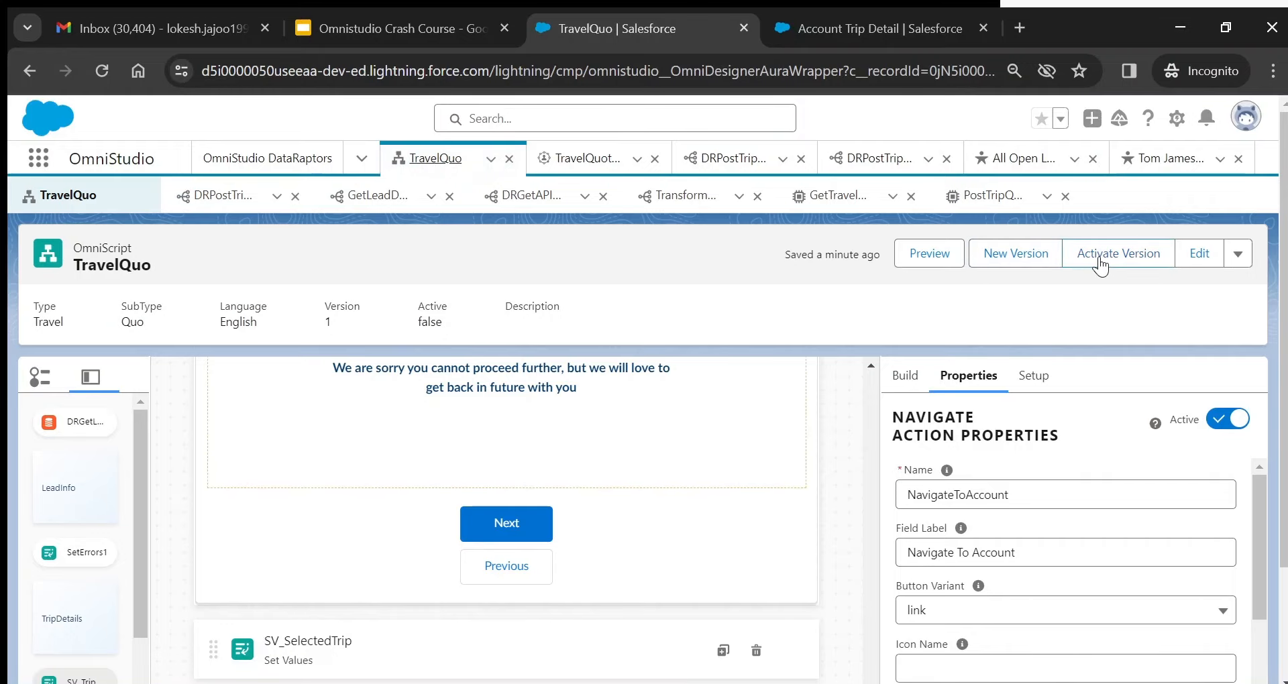
click(1100, 258)
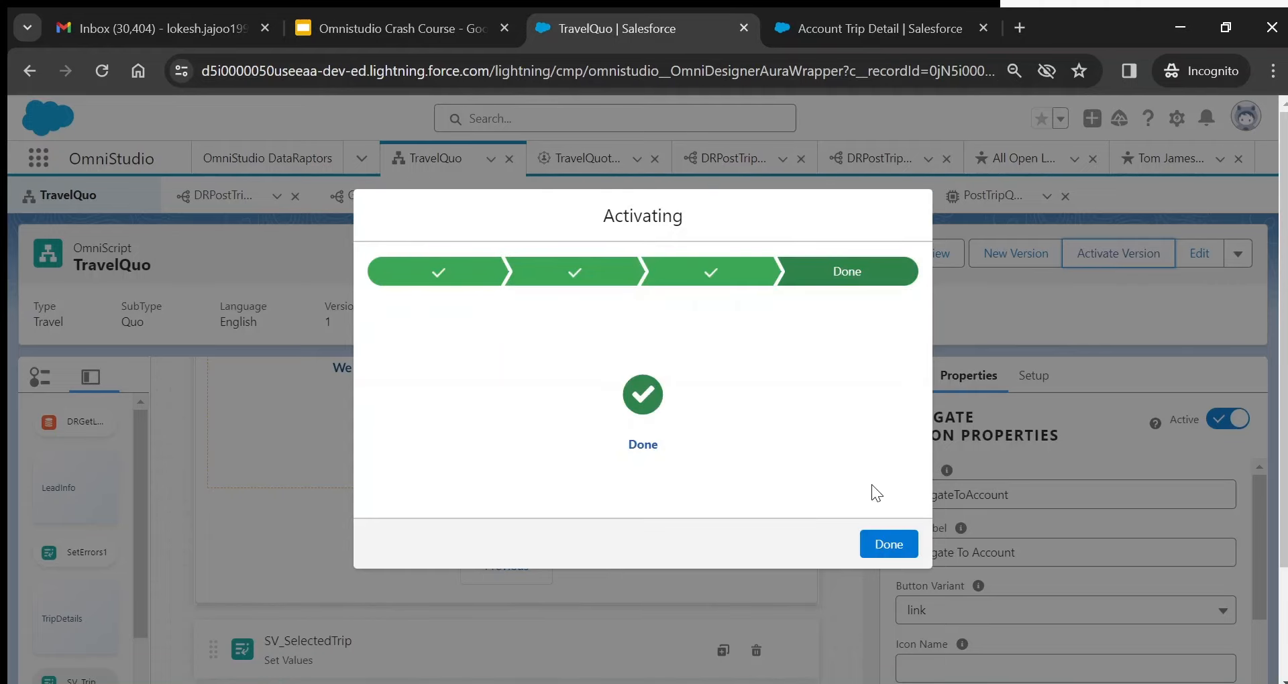
click(887, 544)
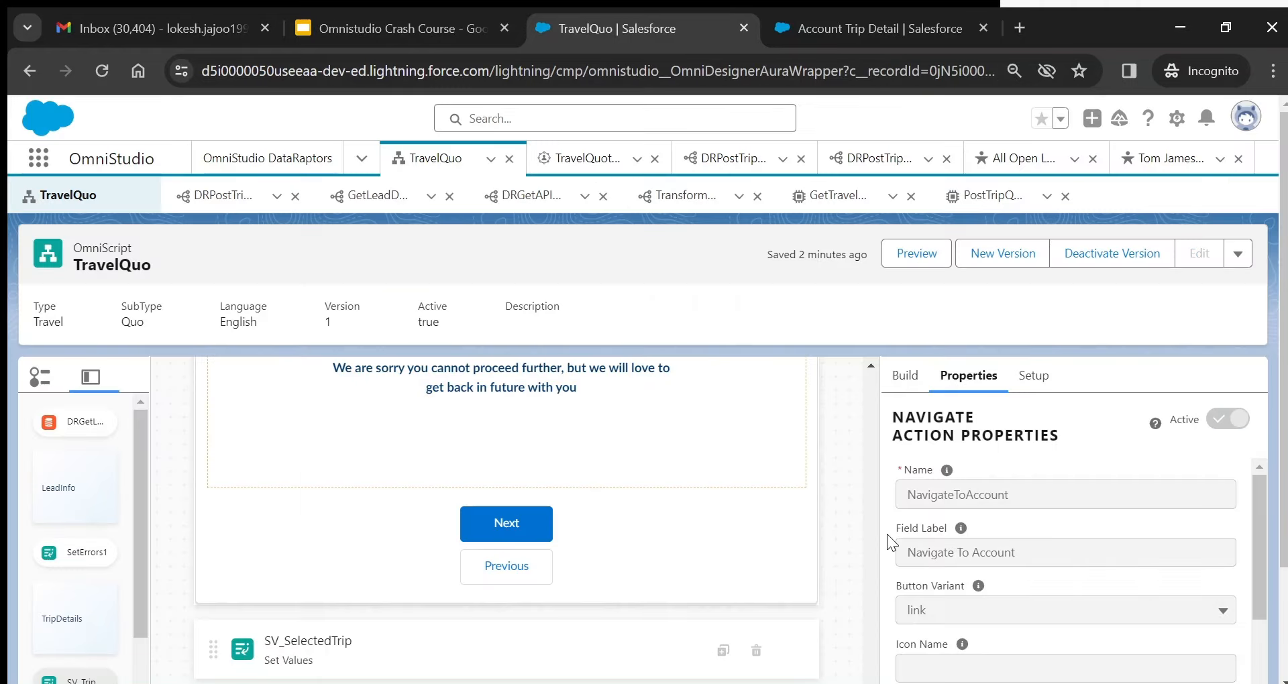
click(1172, 162)
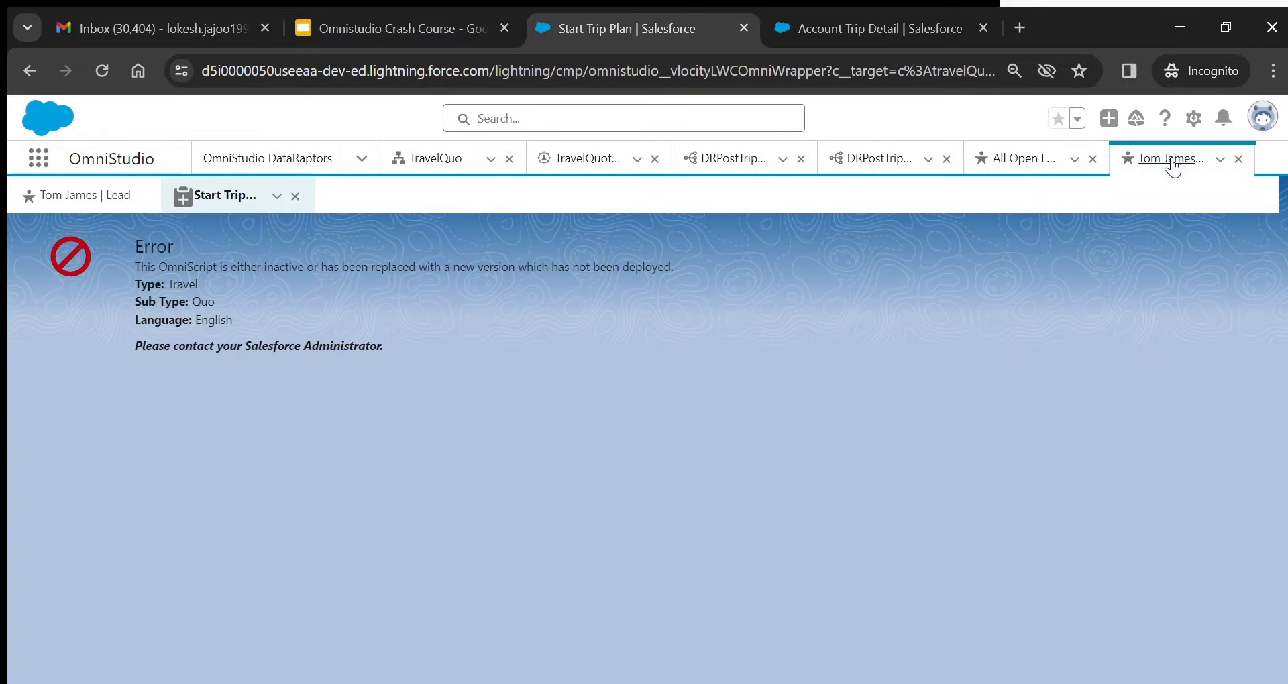
key(F5)
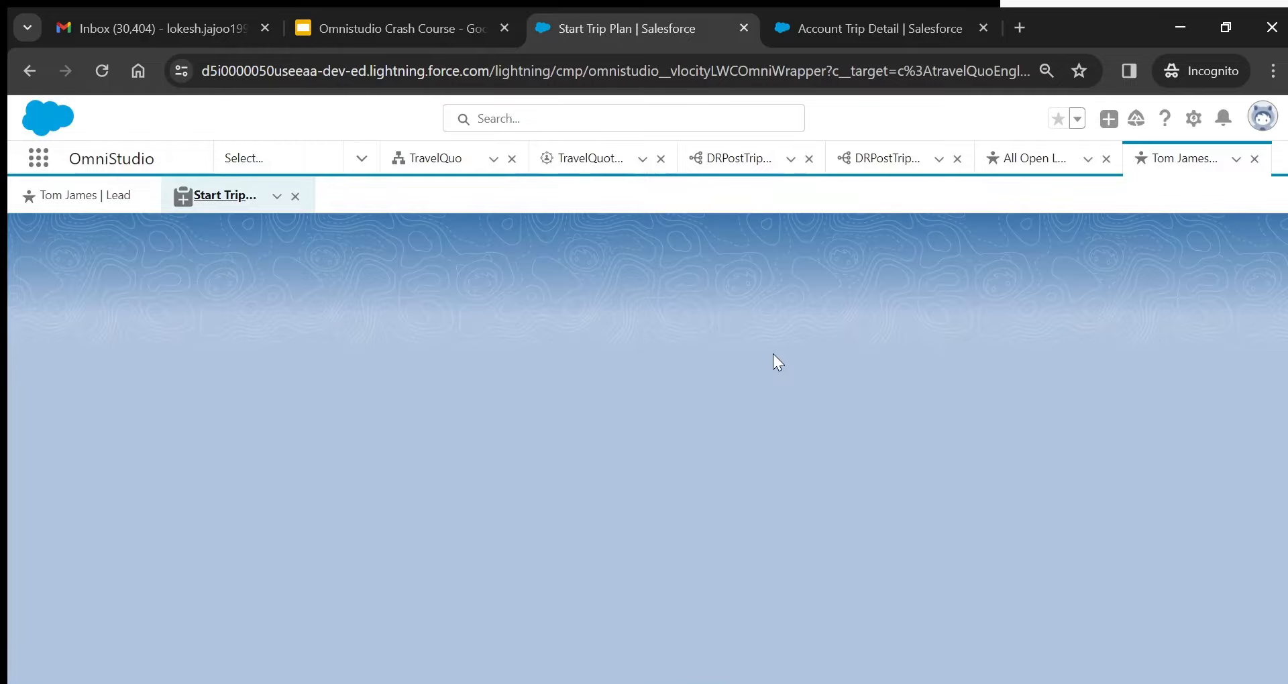
- Relaunch the trip plan and set the trip from Delhi to Rishikesh
click(295, 196)
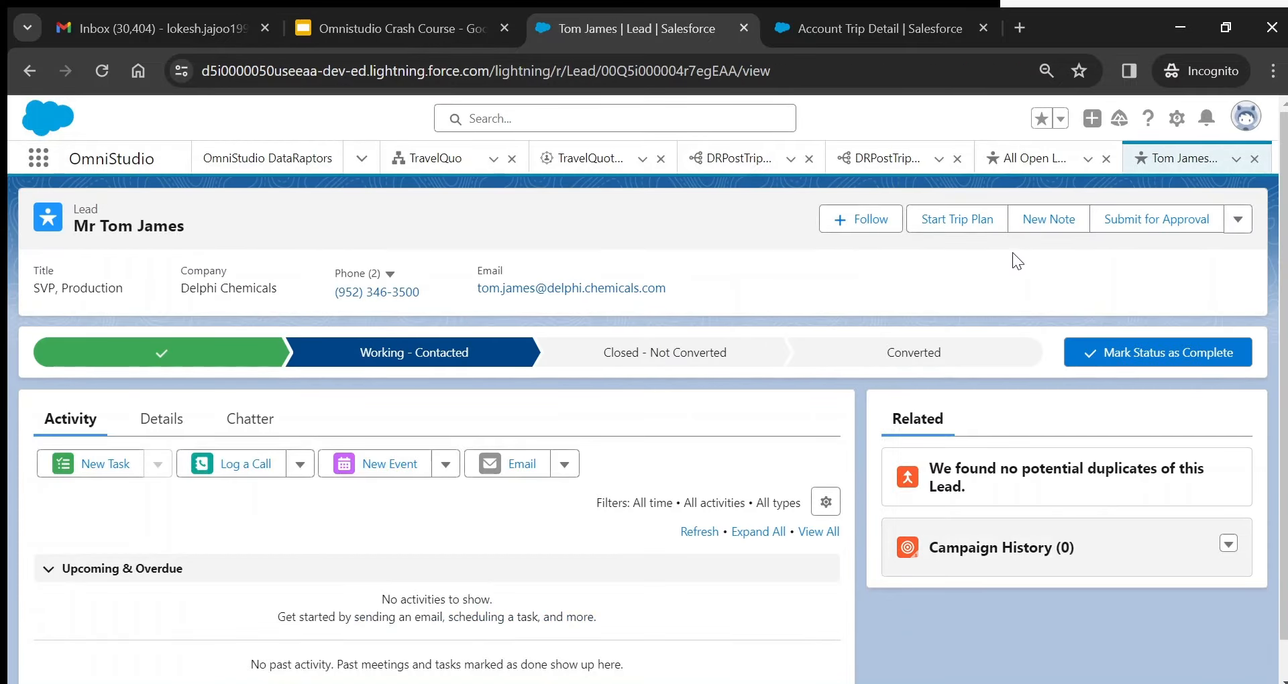
click(958, 220)
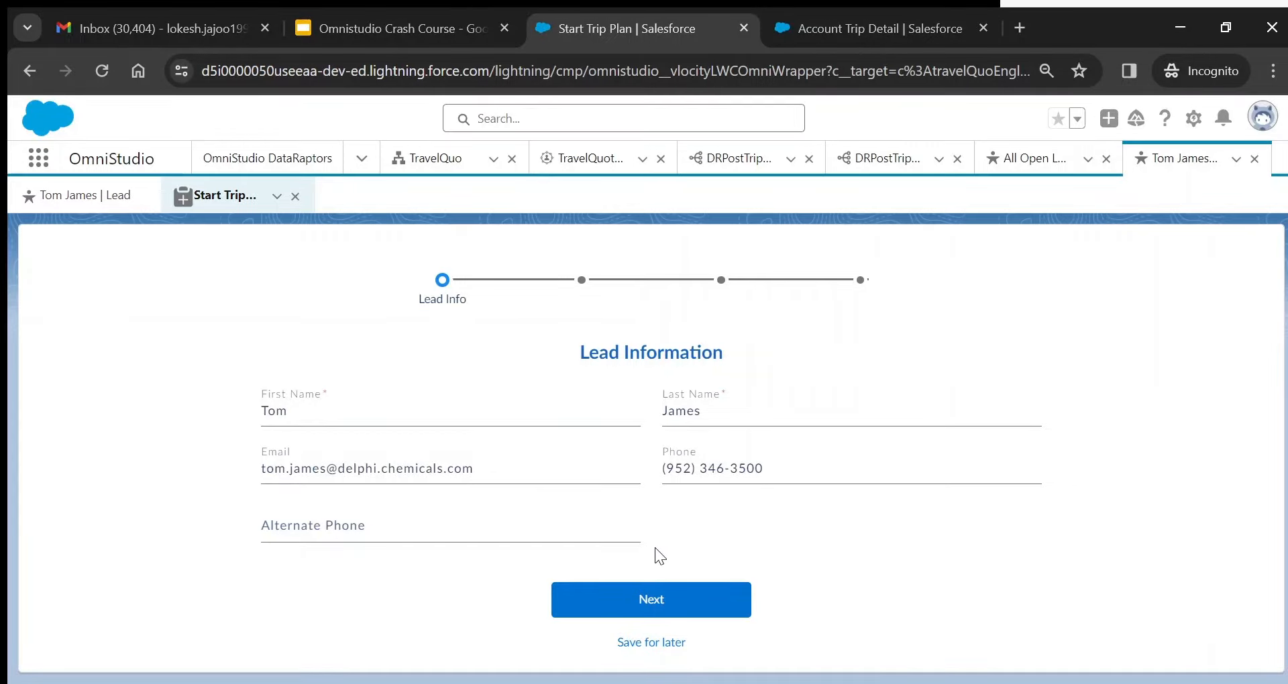
click(670, 597)
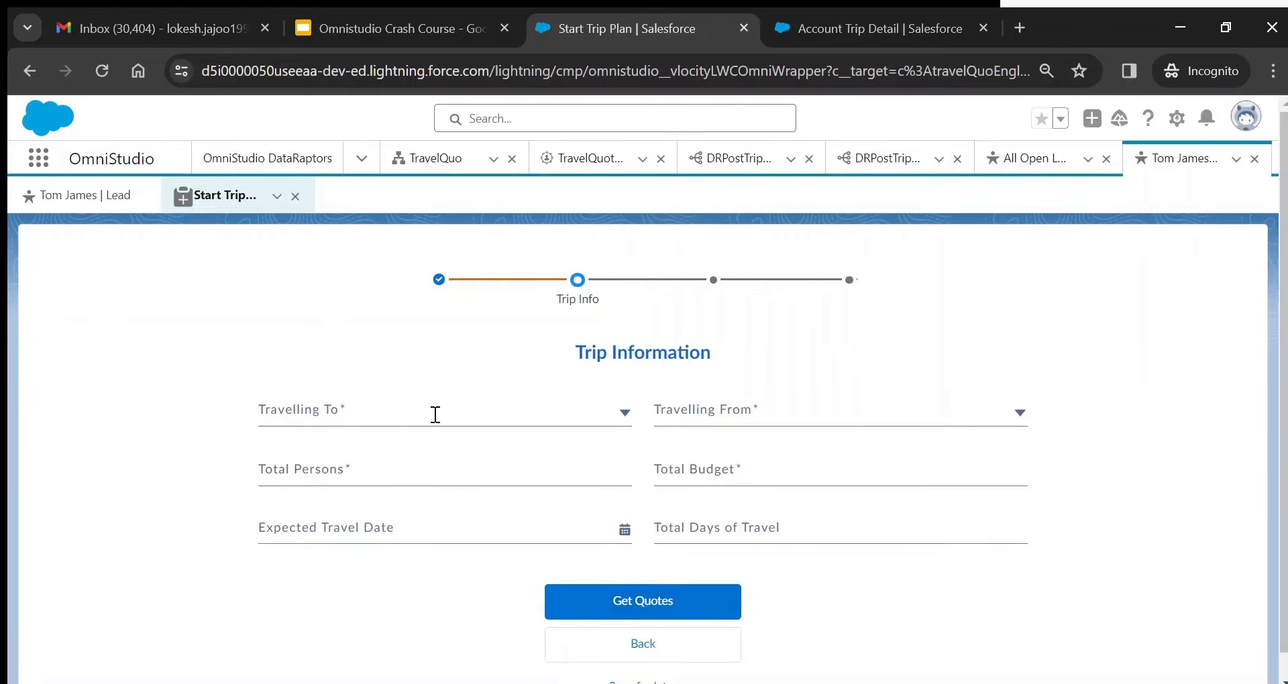
click(424, 401)
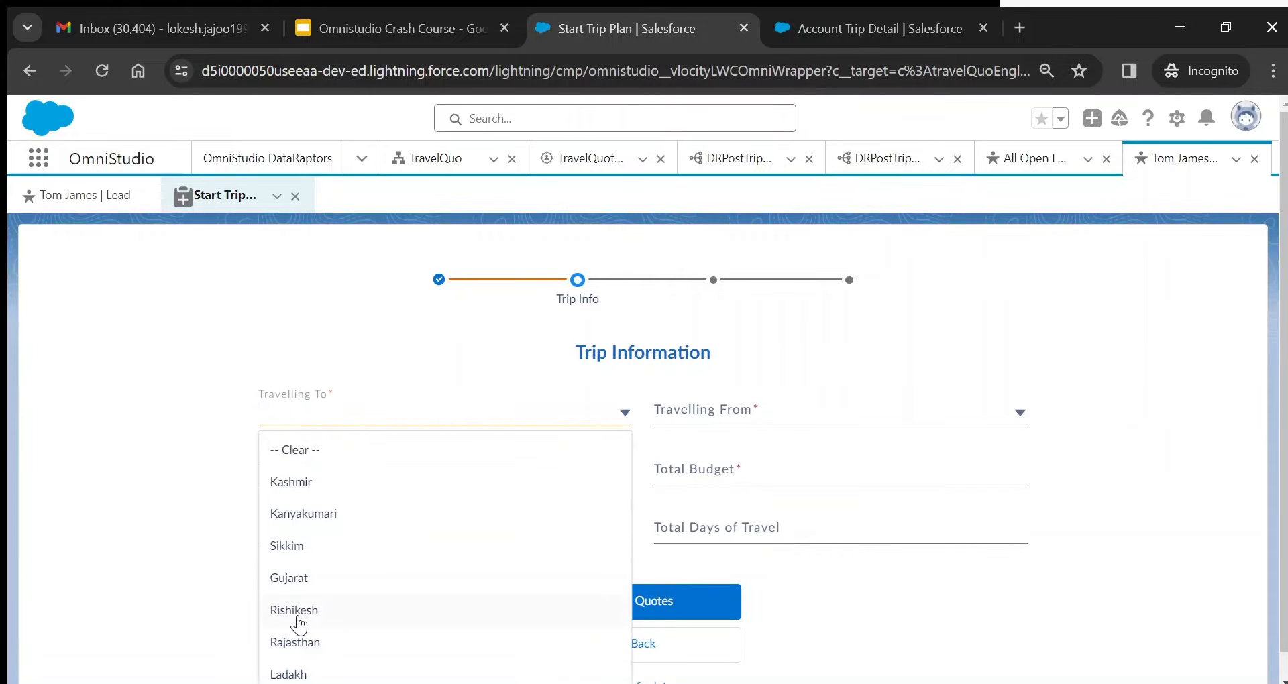
click(298, 624)
click(730, 406)
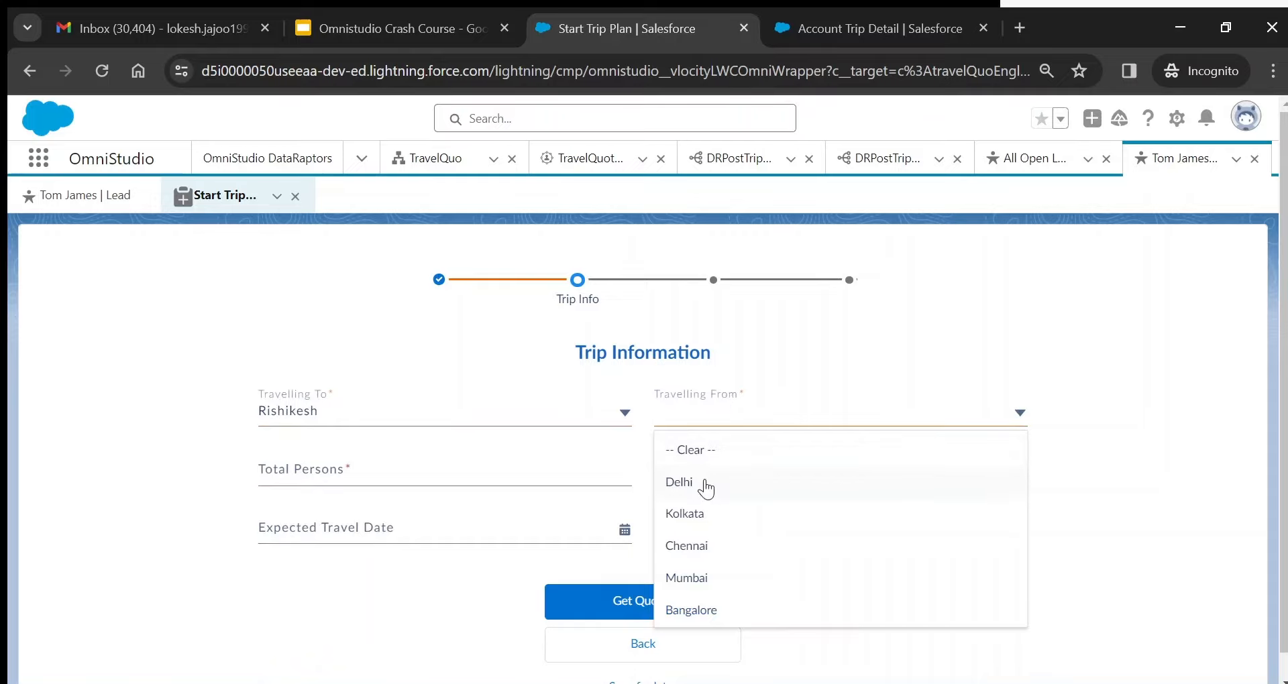
click(705, 488)
- Enter 3 persons, budget 15,000, date 2024-04-04 and 3 days, then get quotes
click(348, 475)
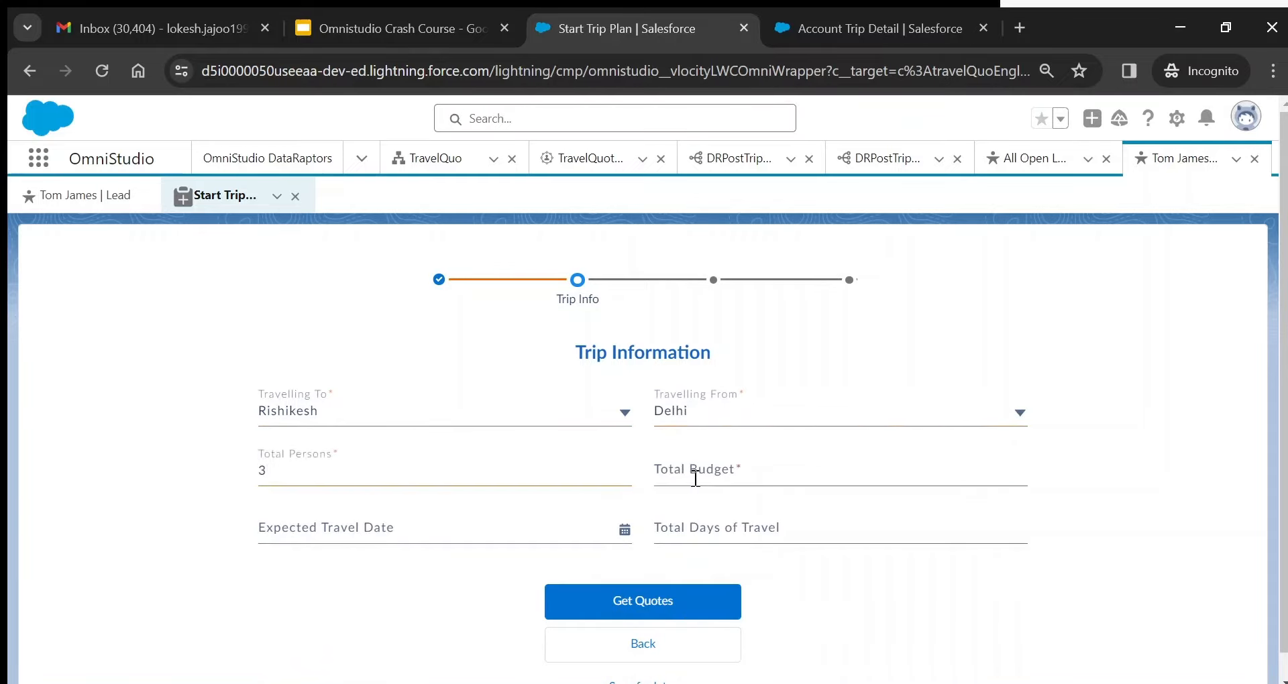
click(695, 477)
text(15,000)
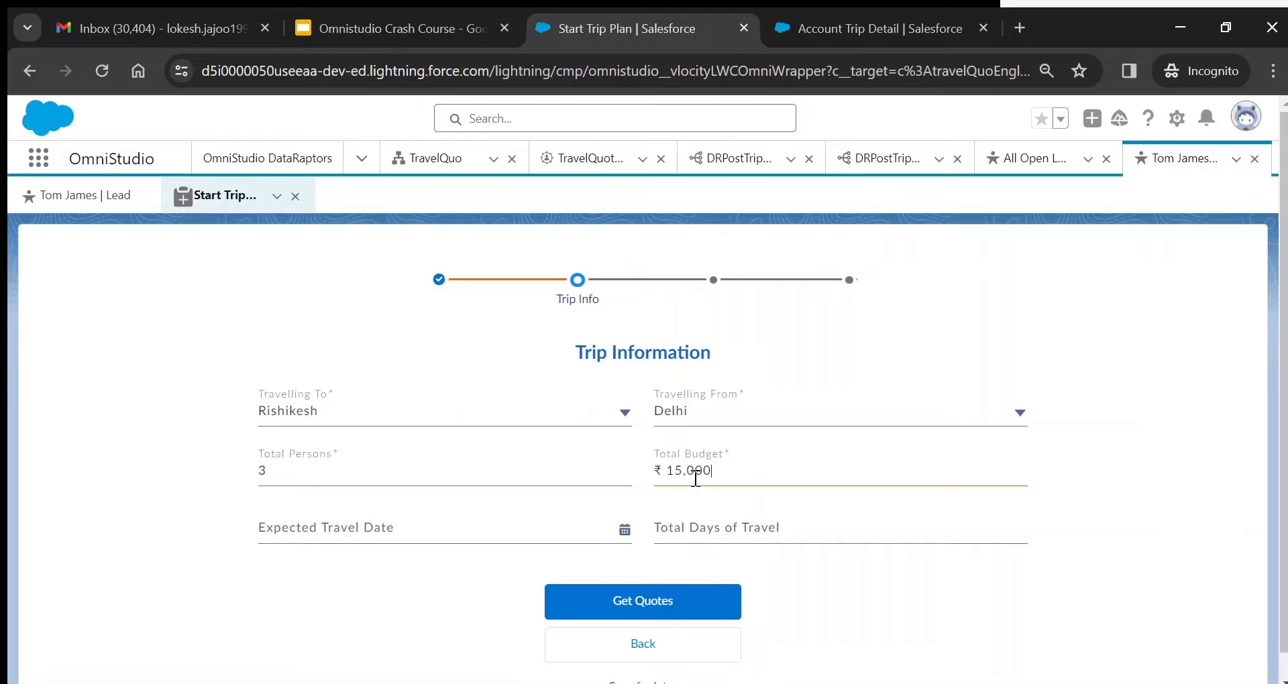
click(432, 523)
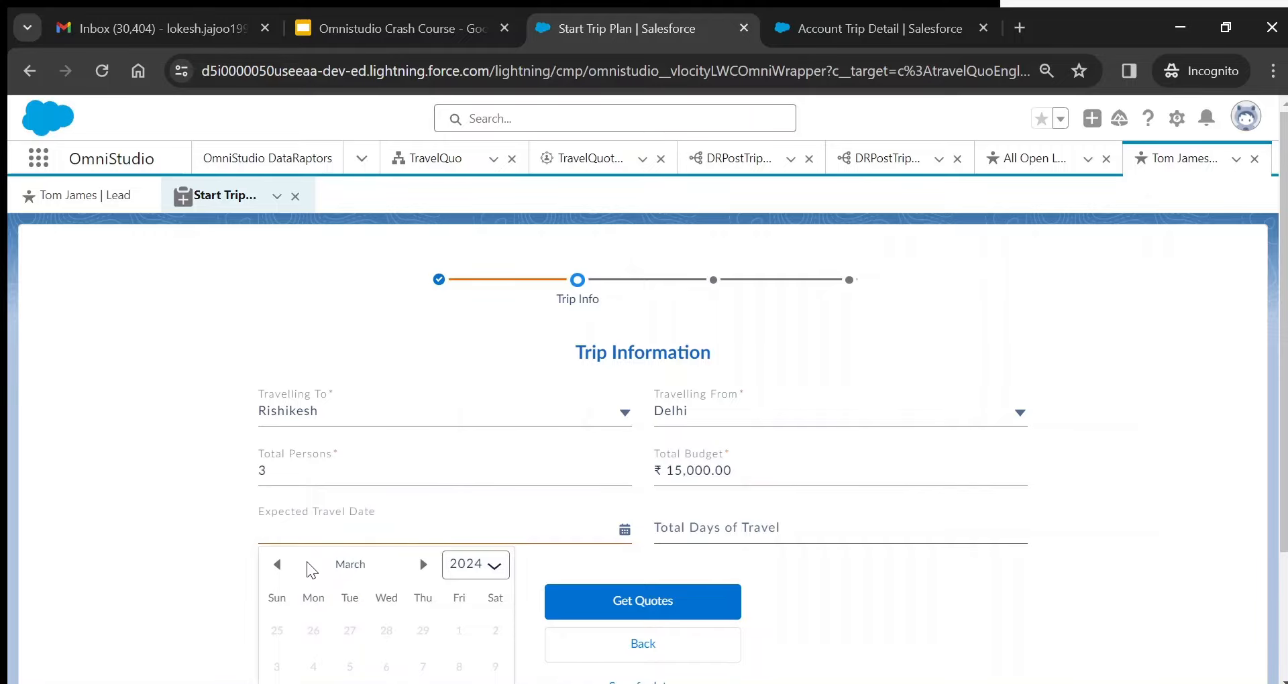
scroll(403, 571, down, 1)
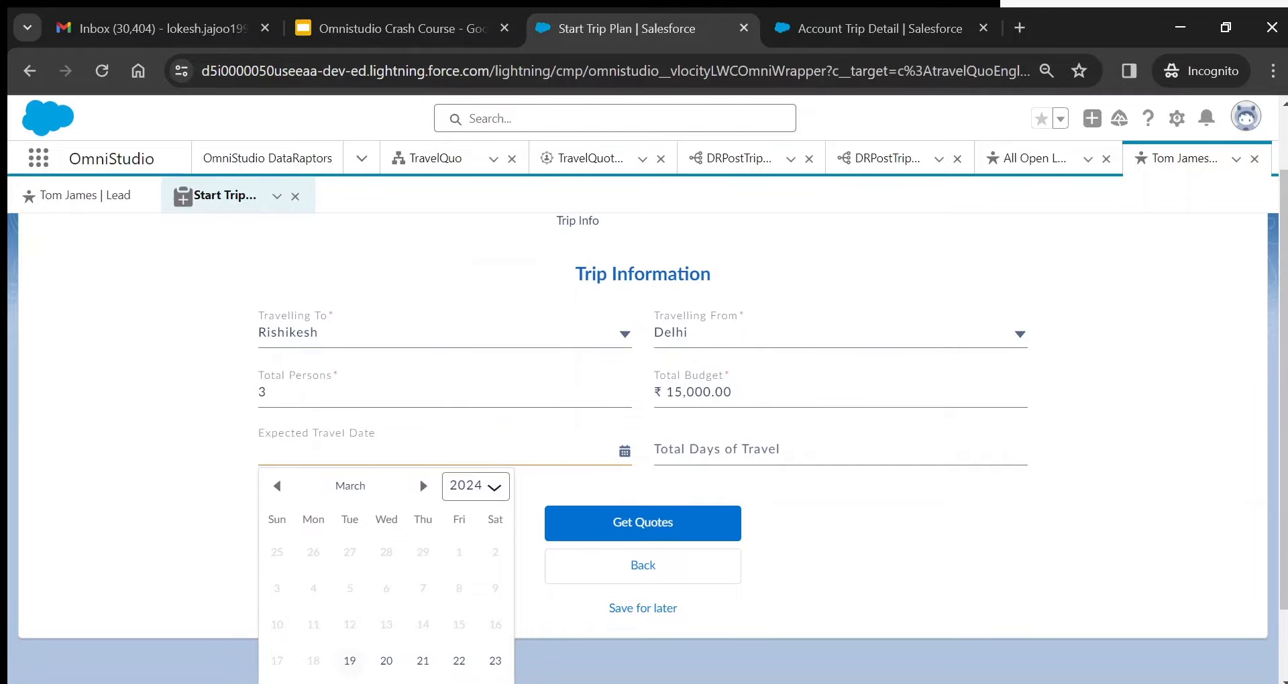
click(423, 564)
click(422, 553)
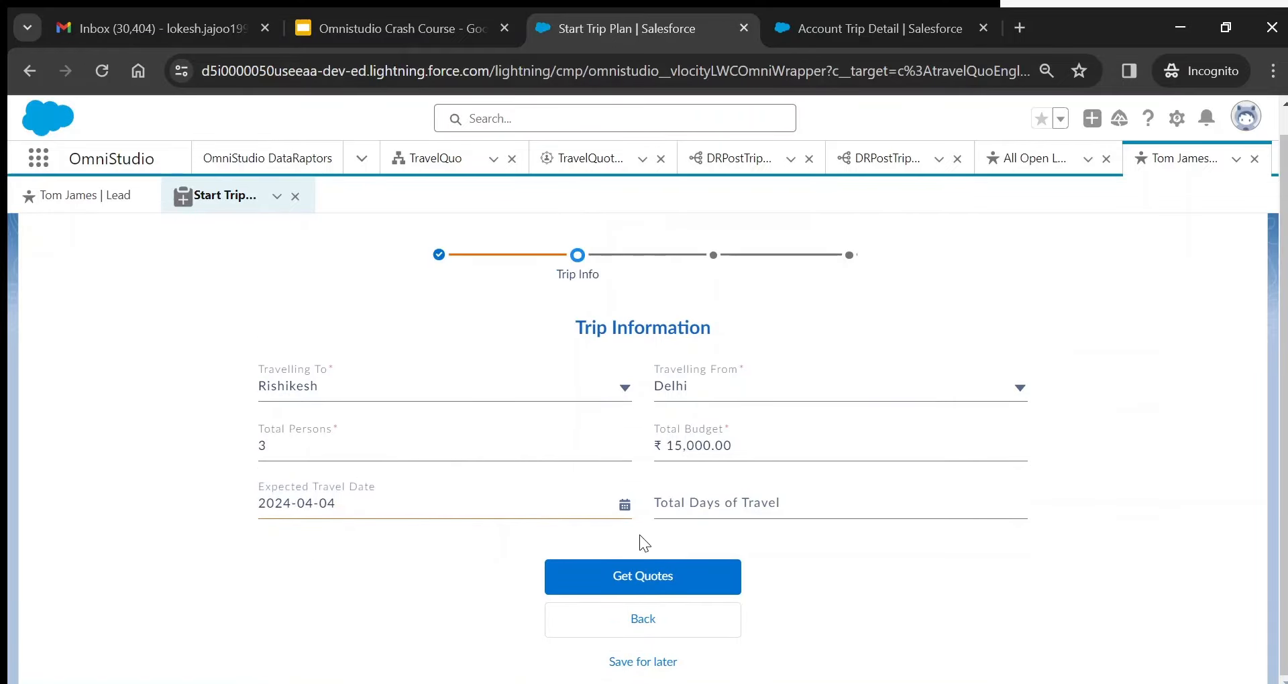
click(742, 512)
text(3)
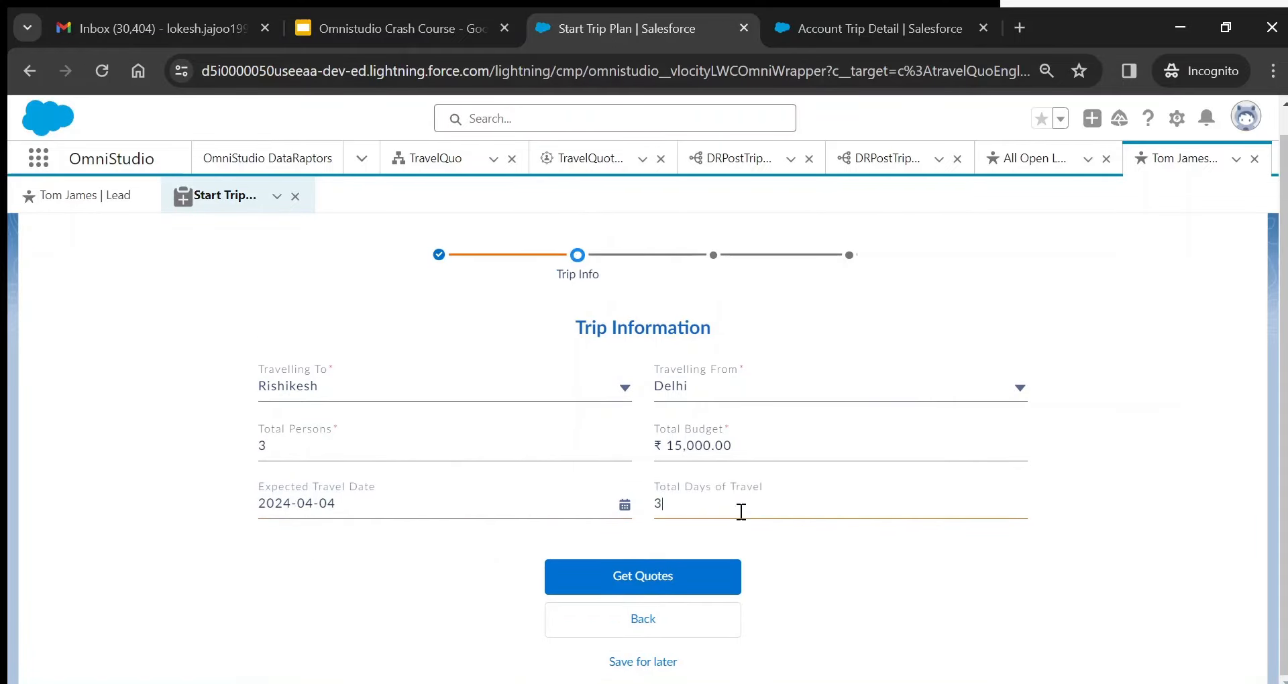
click(671, 575)
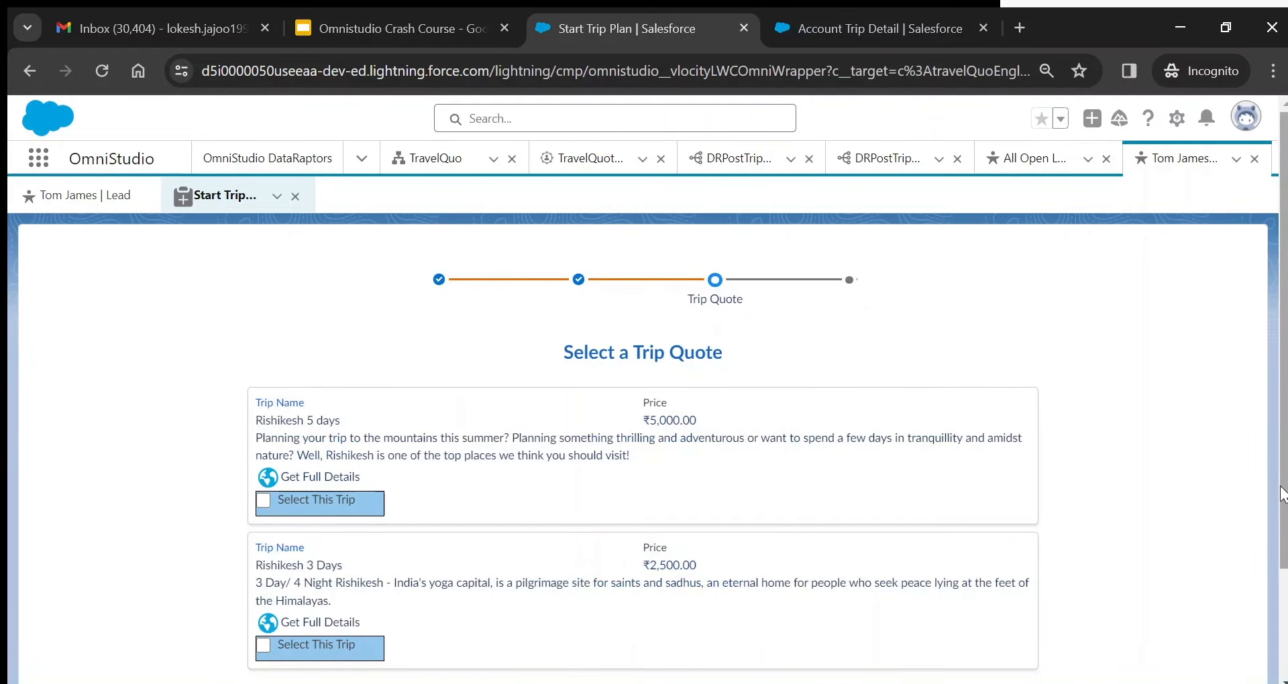
- Review the Rishikesh 5 days quote's full details, close the itinerary page, and proceed with that trip
scroll(1284, 495, down, 1)
drag(1284, 537, 1284, 521)
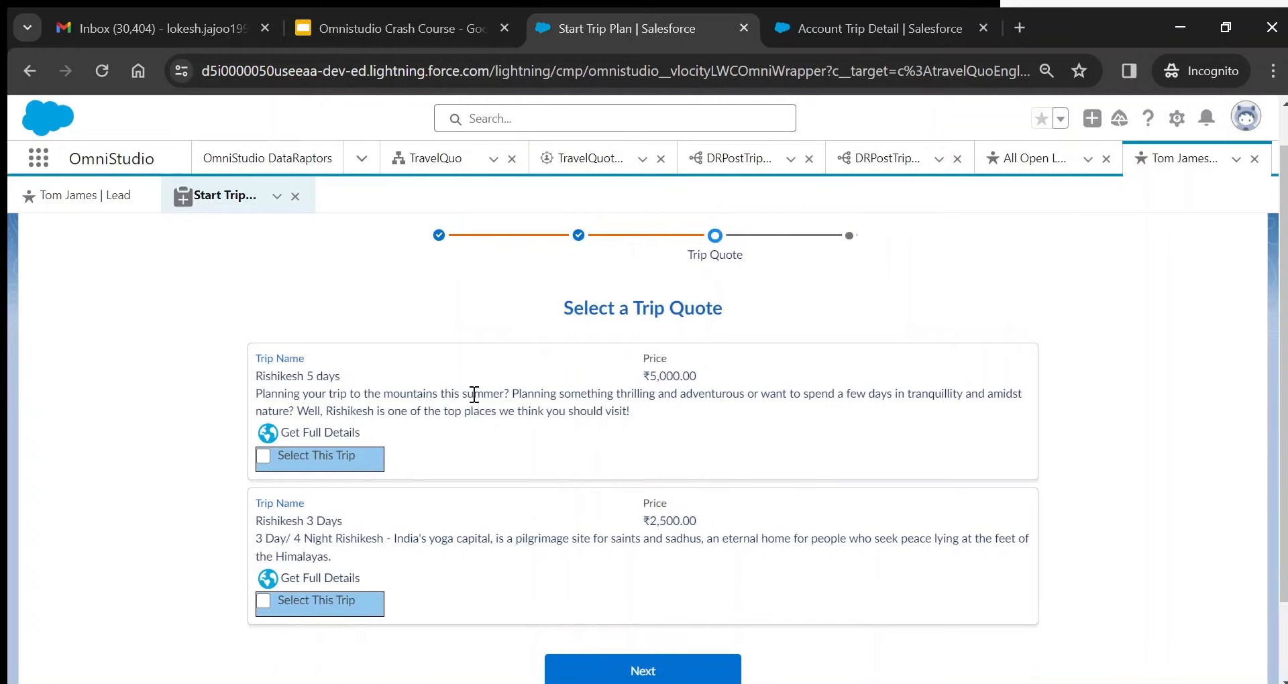
click(328, 434)
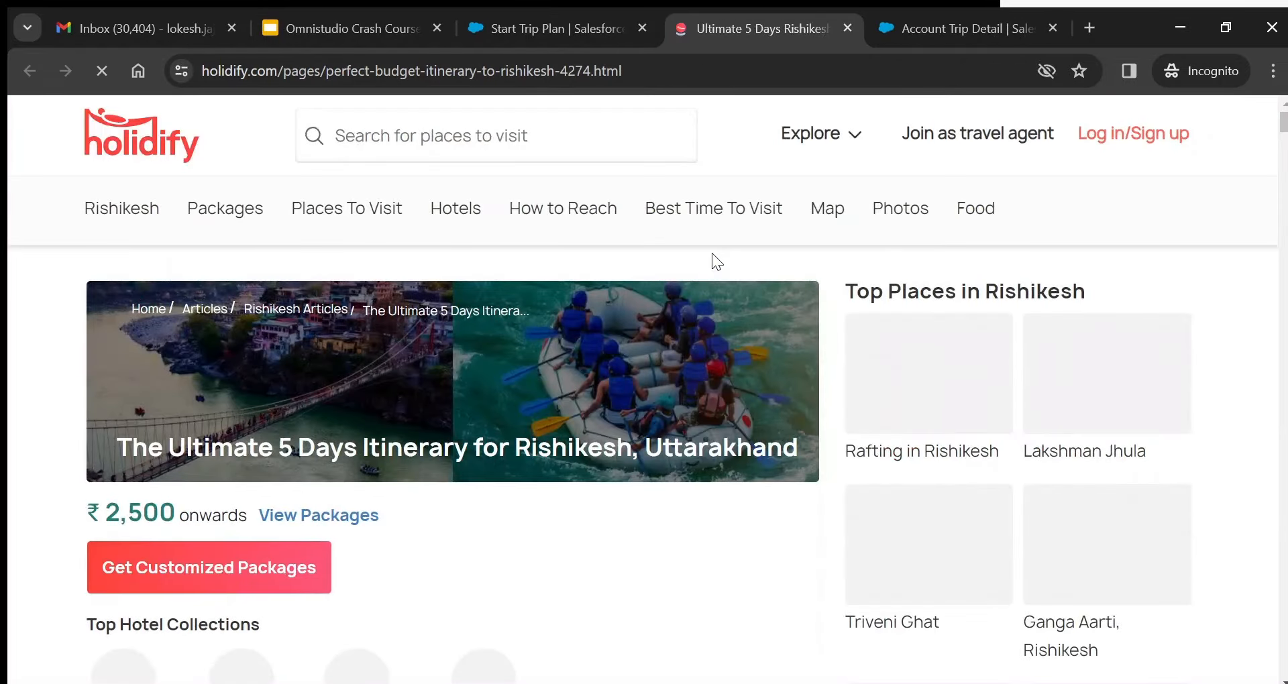
click(568, 35)
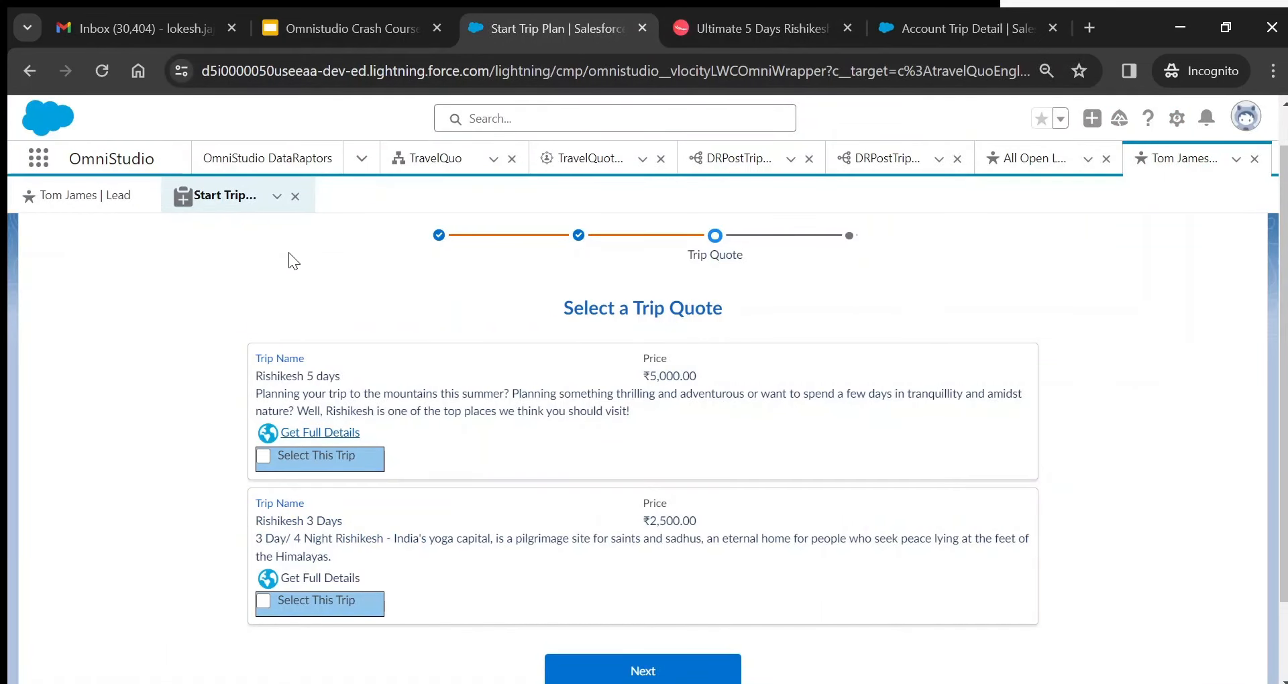
click(785, 38)
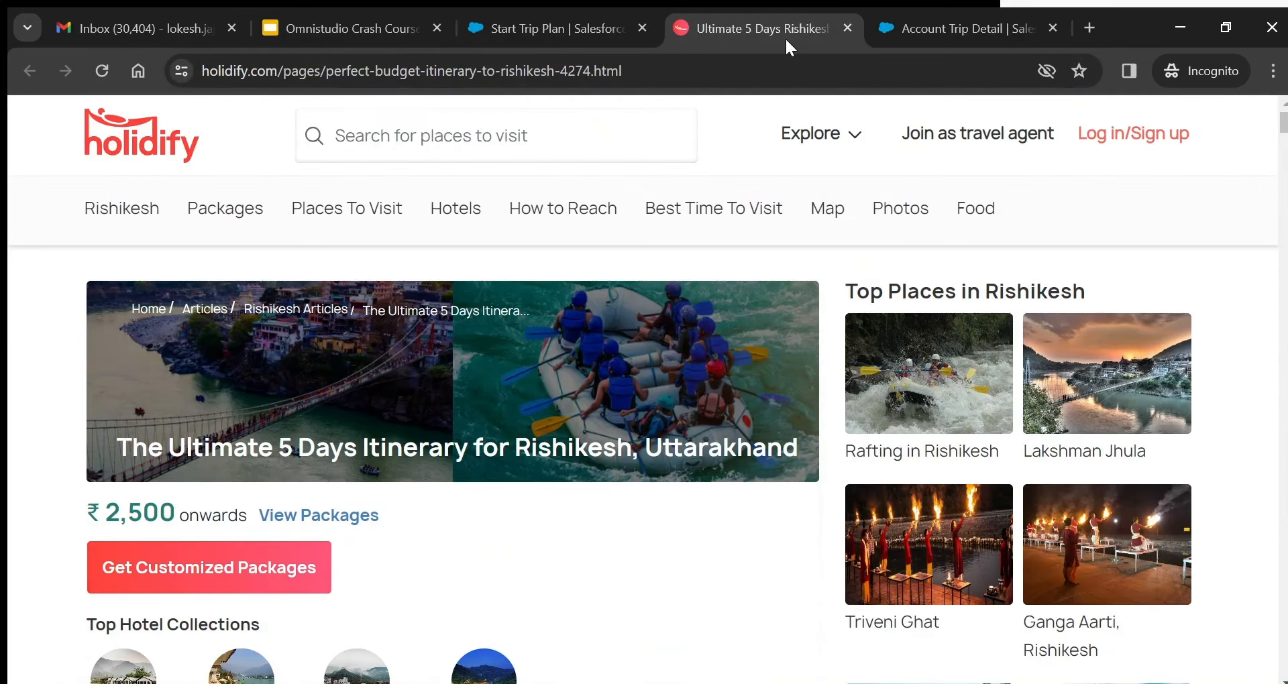
click(846, 30)
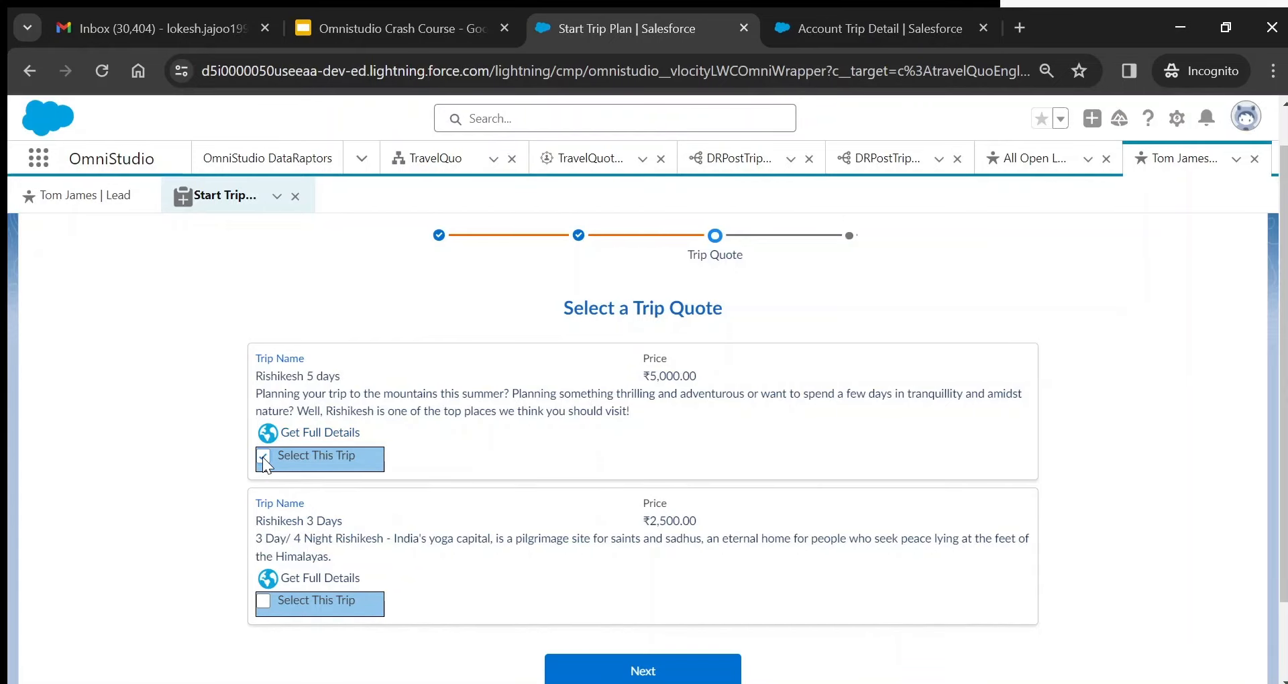
click(668, 669)
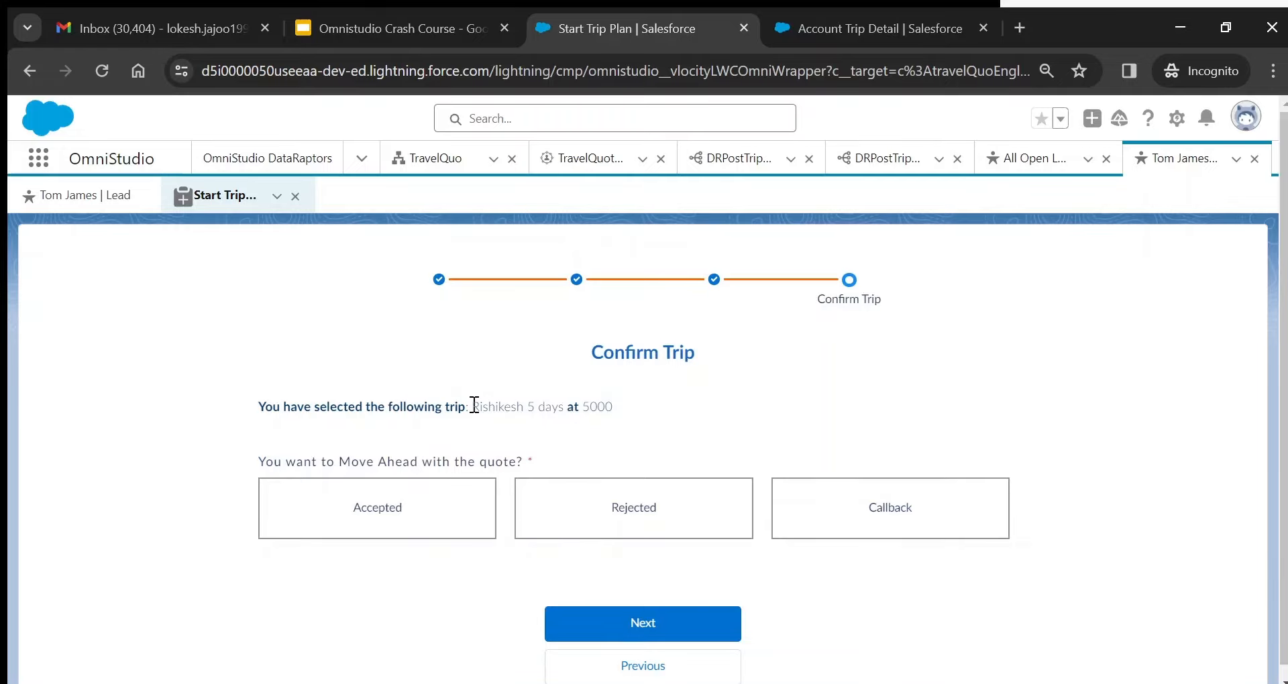
- Mark the quote Accepted, move to Additional Trip Details, and add a male passenger by name
drag(476, 407, 615, 412)
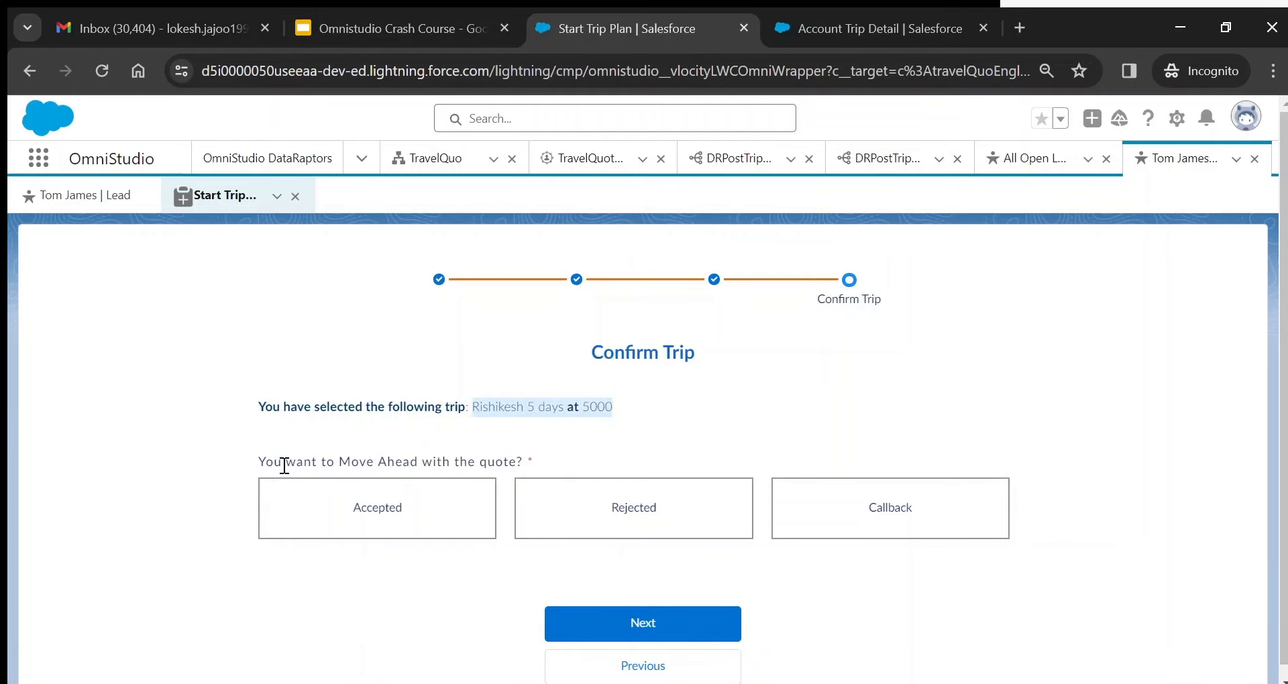
click(398, 522)
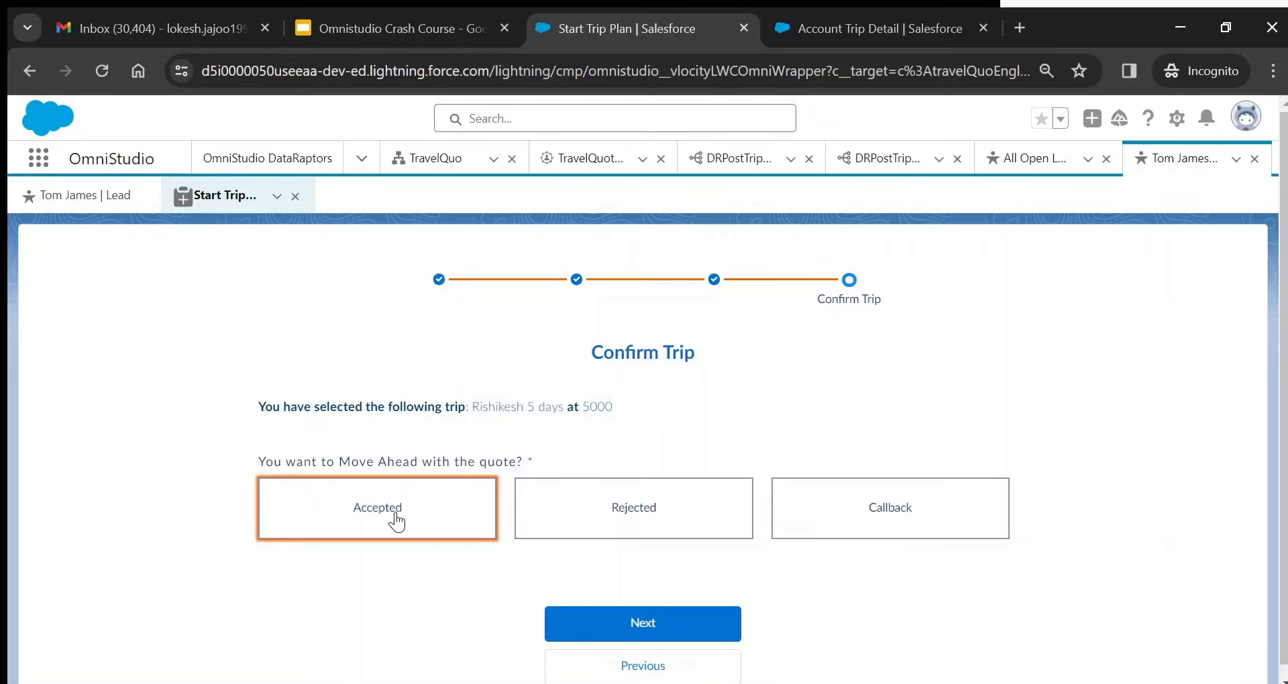
click(669, 626)
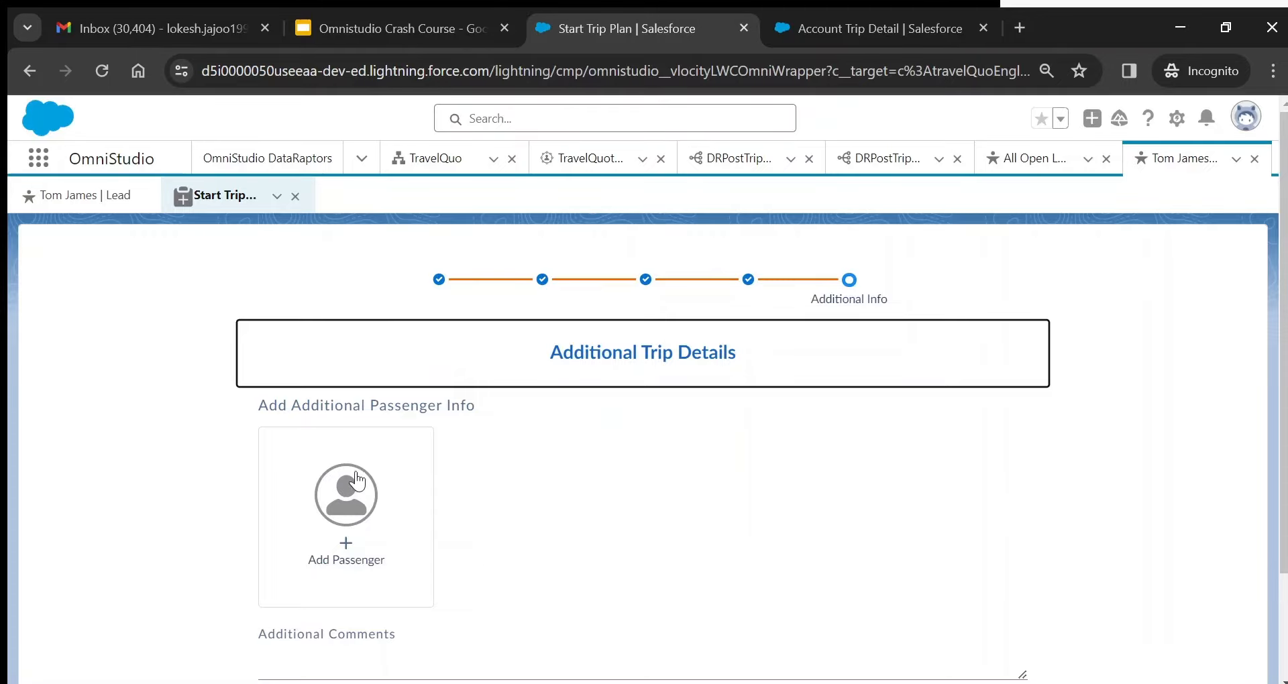
scroll(1286, 462, down, 1)
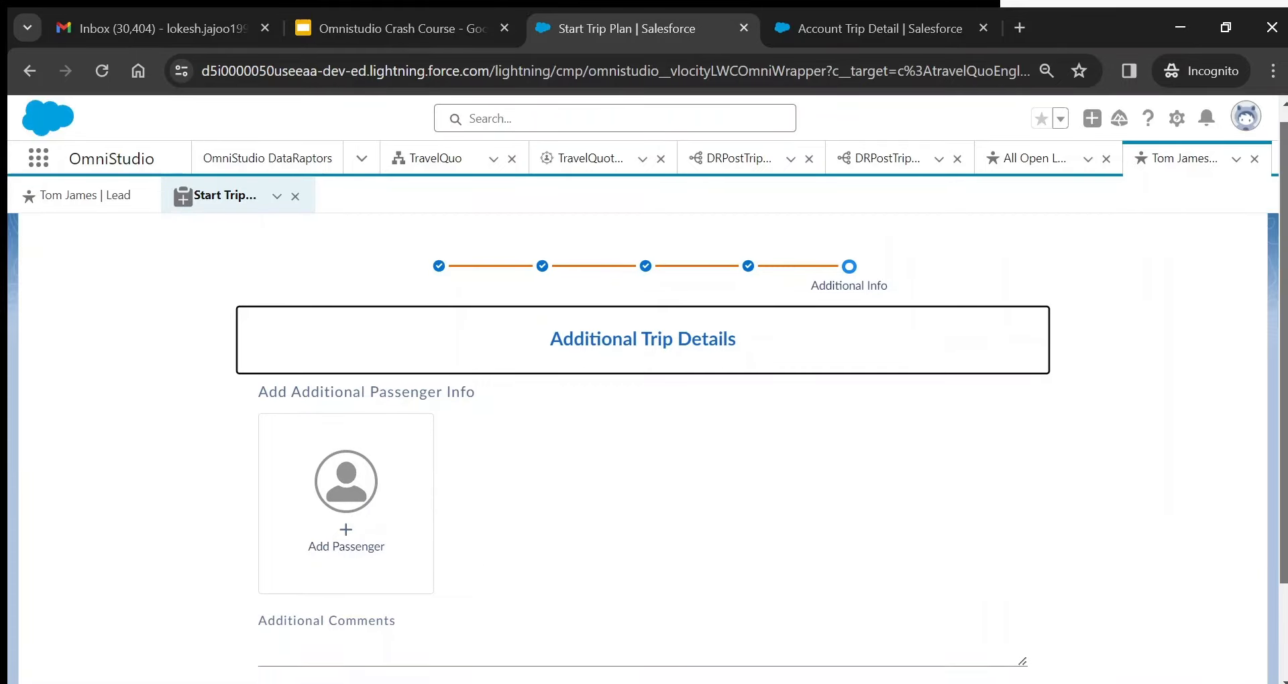
click(375, 463)
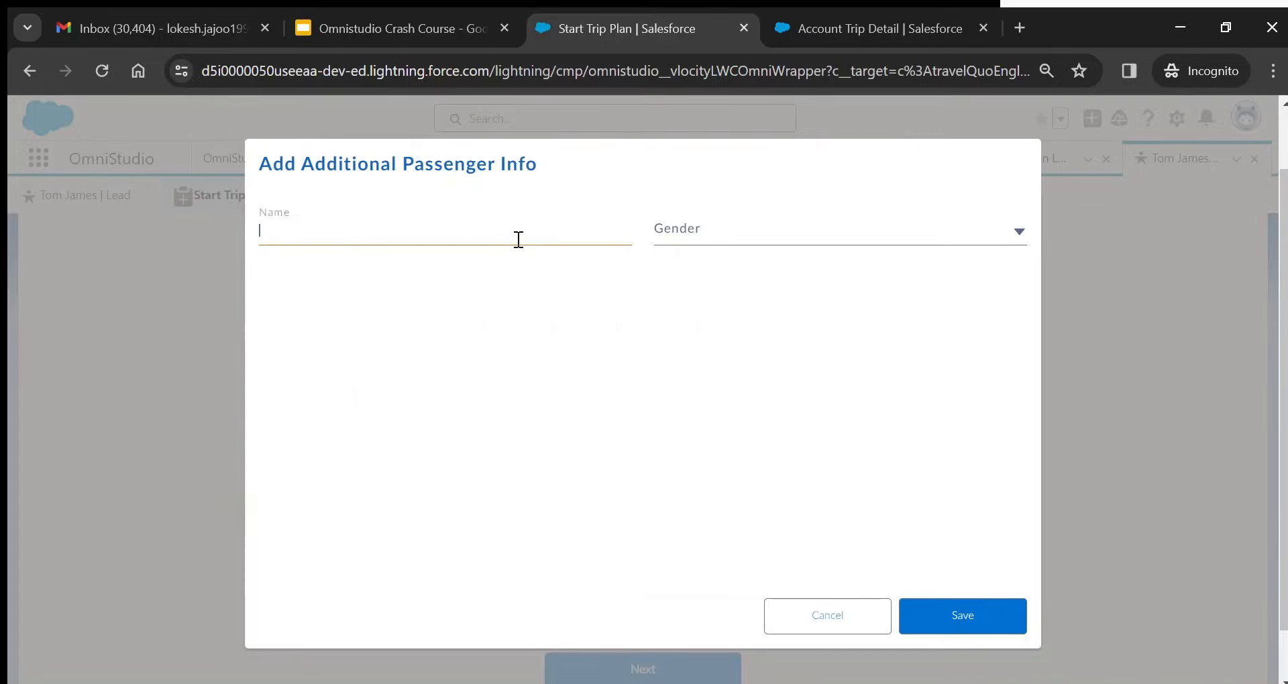
text(James)
key(Tab)
click(732, 238)
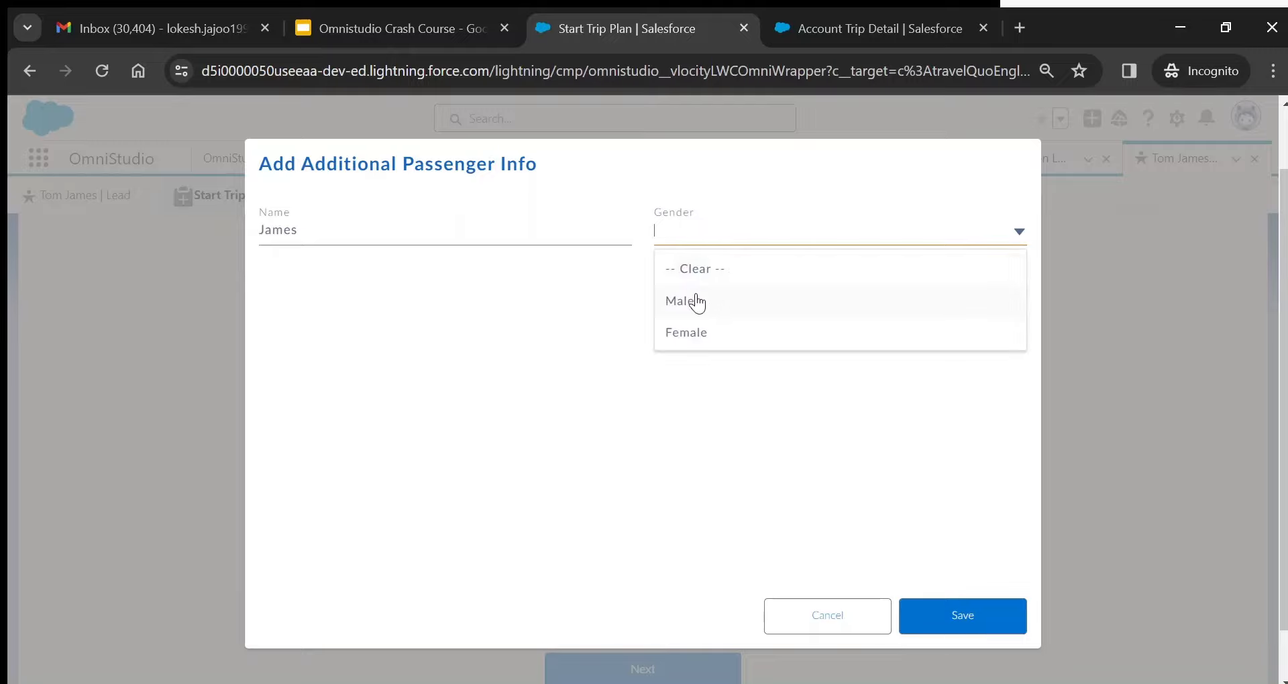
click(693, 301)
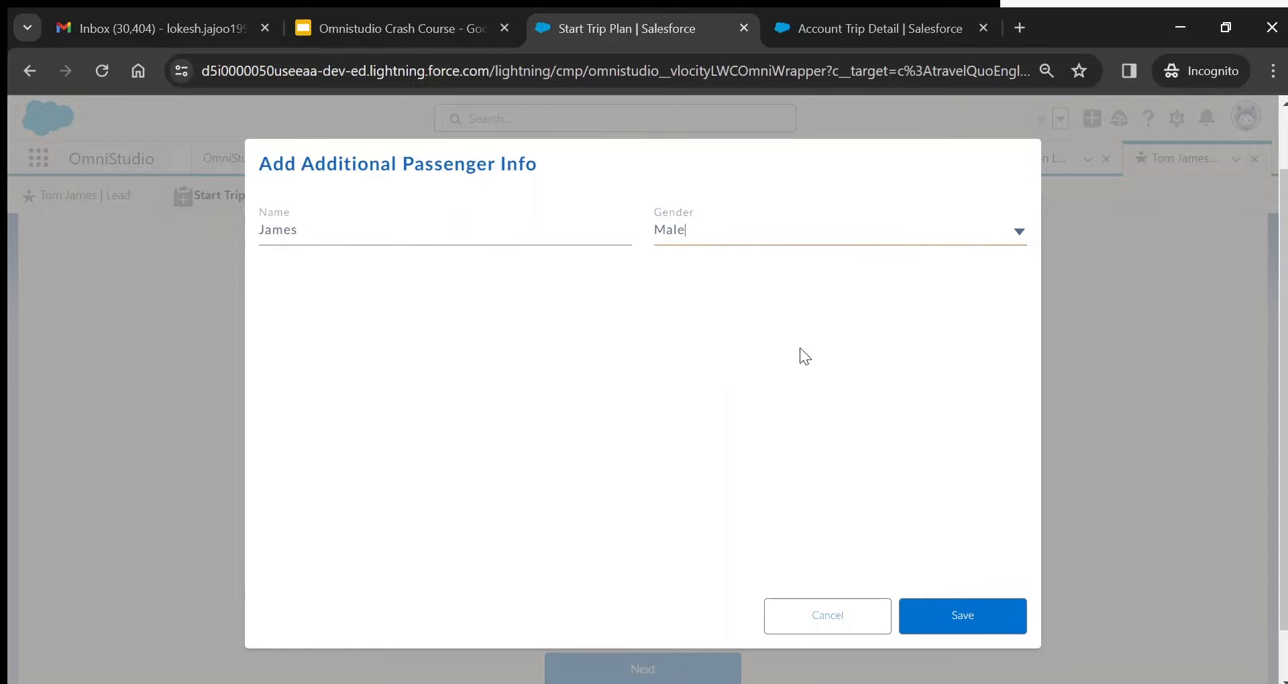
click(980, 610)
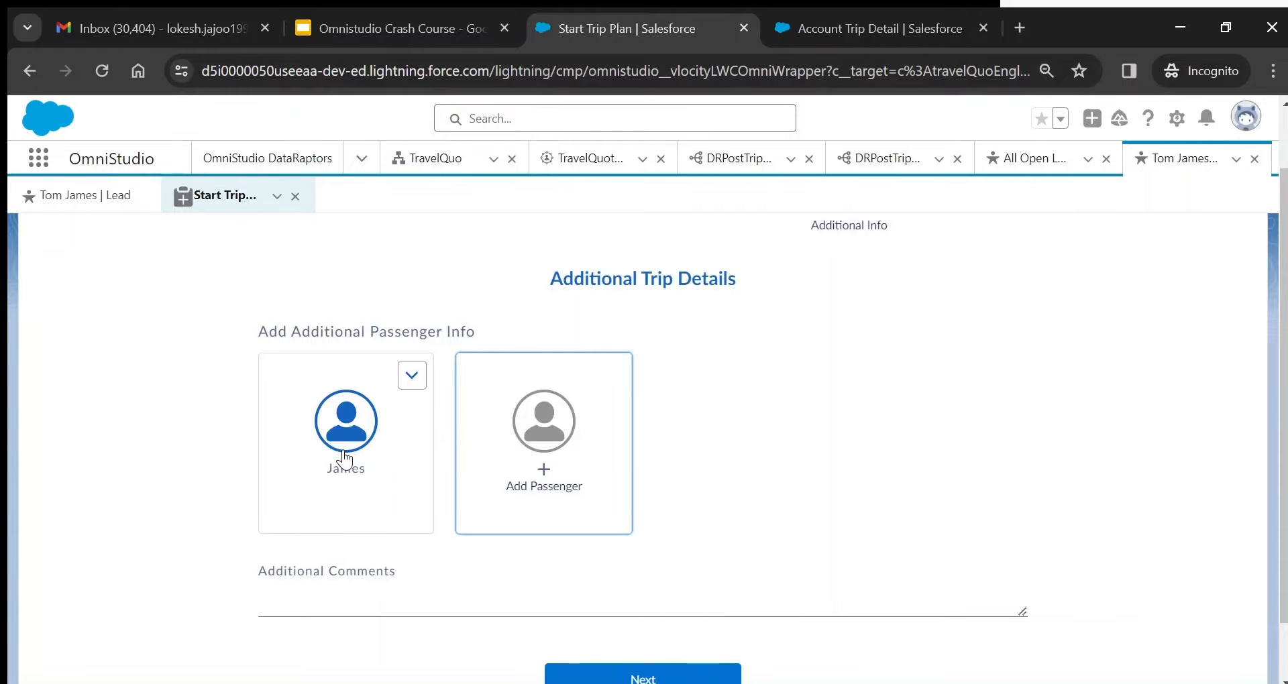
- Update that passenger's full name, then delete the passenger
click(412, 376)
click(382, 418)
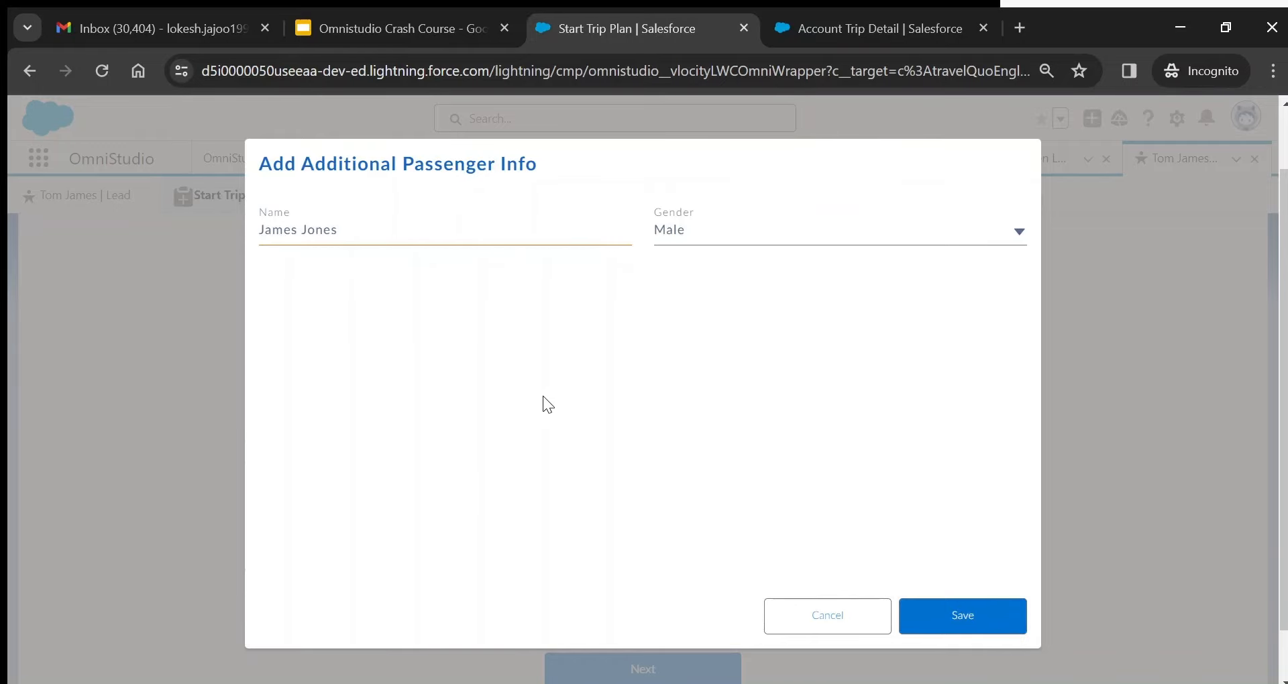
click(935, 618)
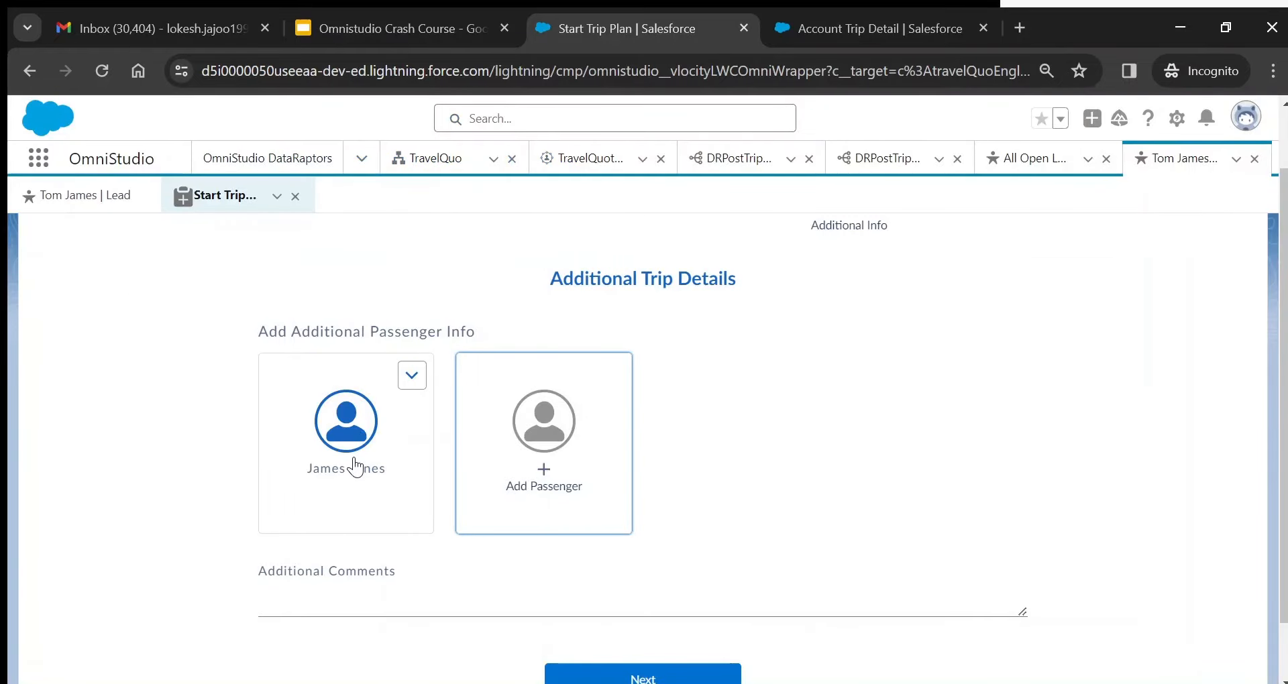
click(412, 376)
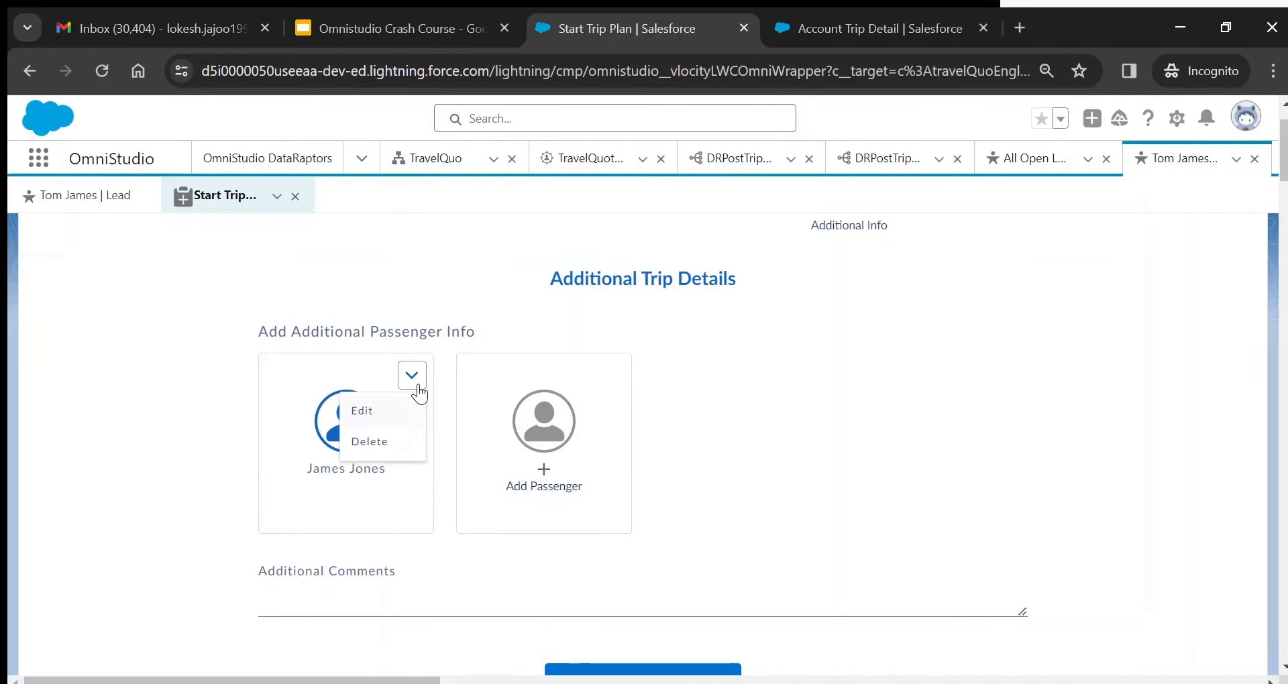
click(379, 443)
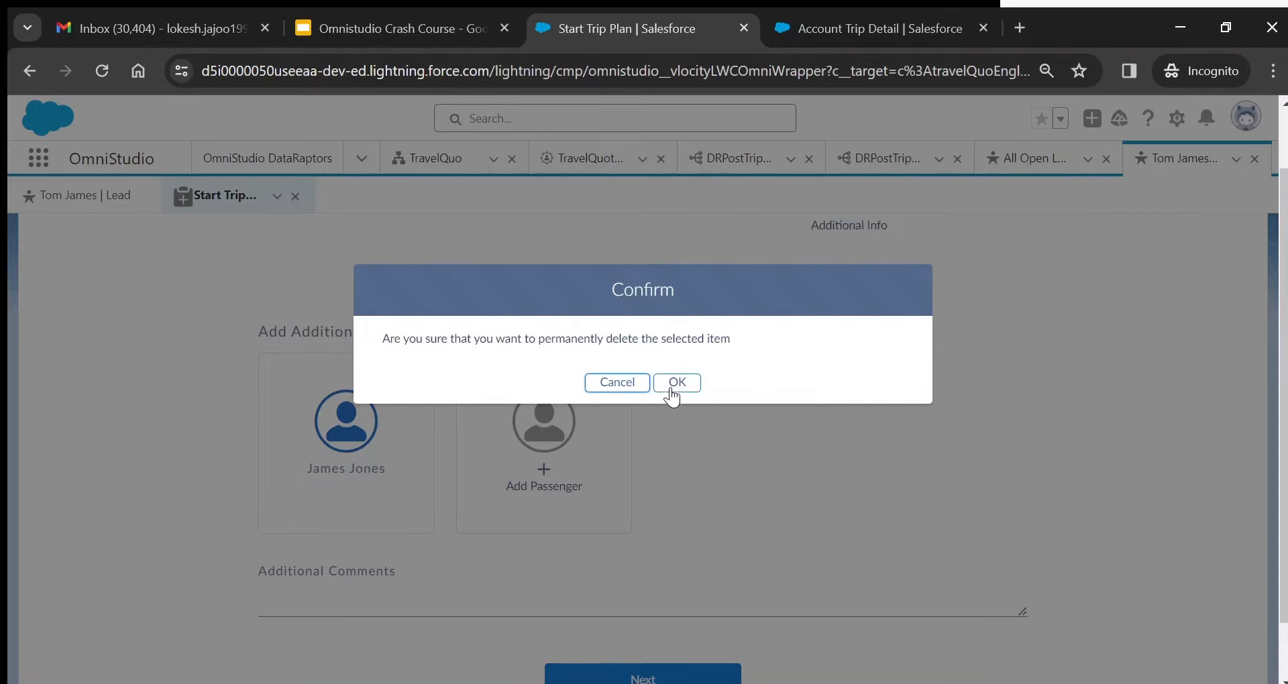
click(675, 384)
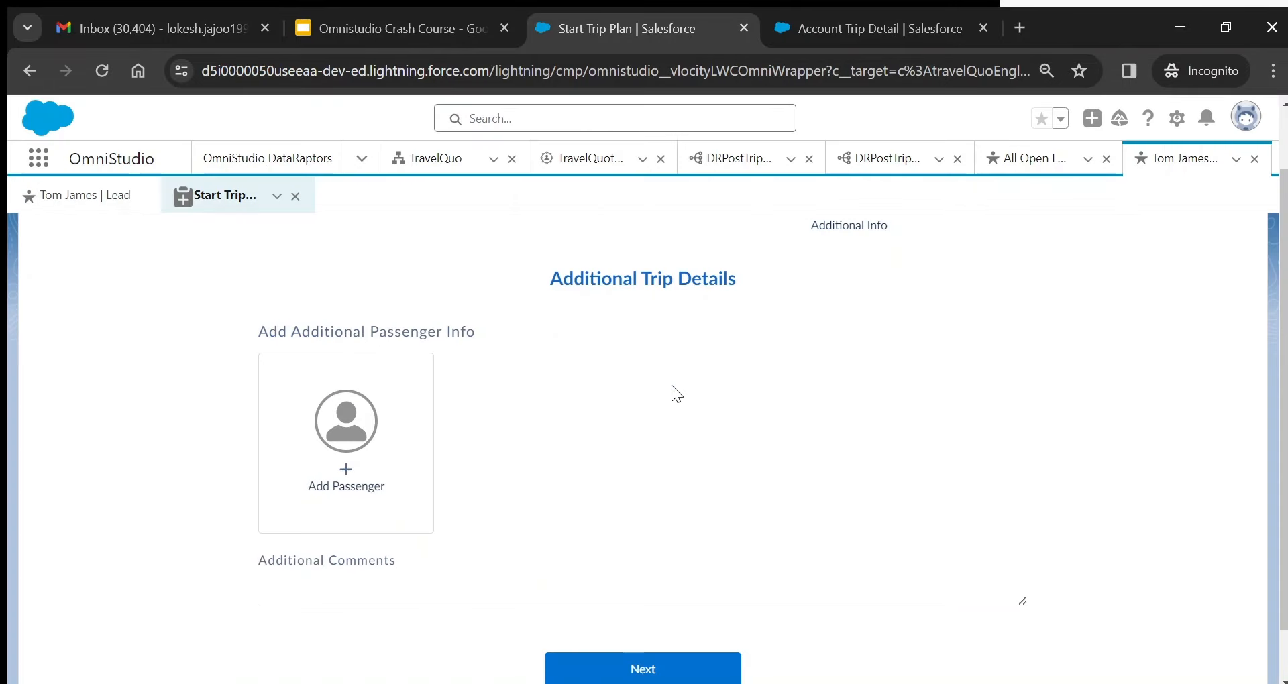
- Add two new passengers: one Female and one Male
click(337, 400)
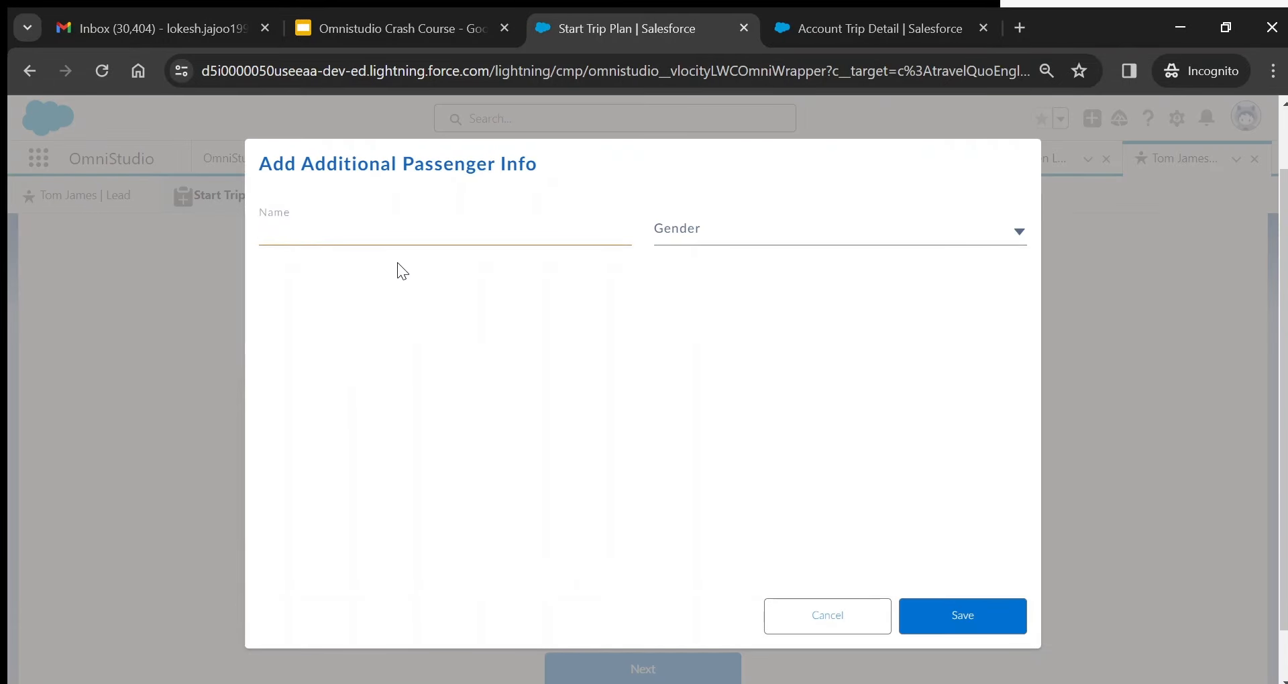
text(Amy)
click(798, 221)
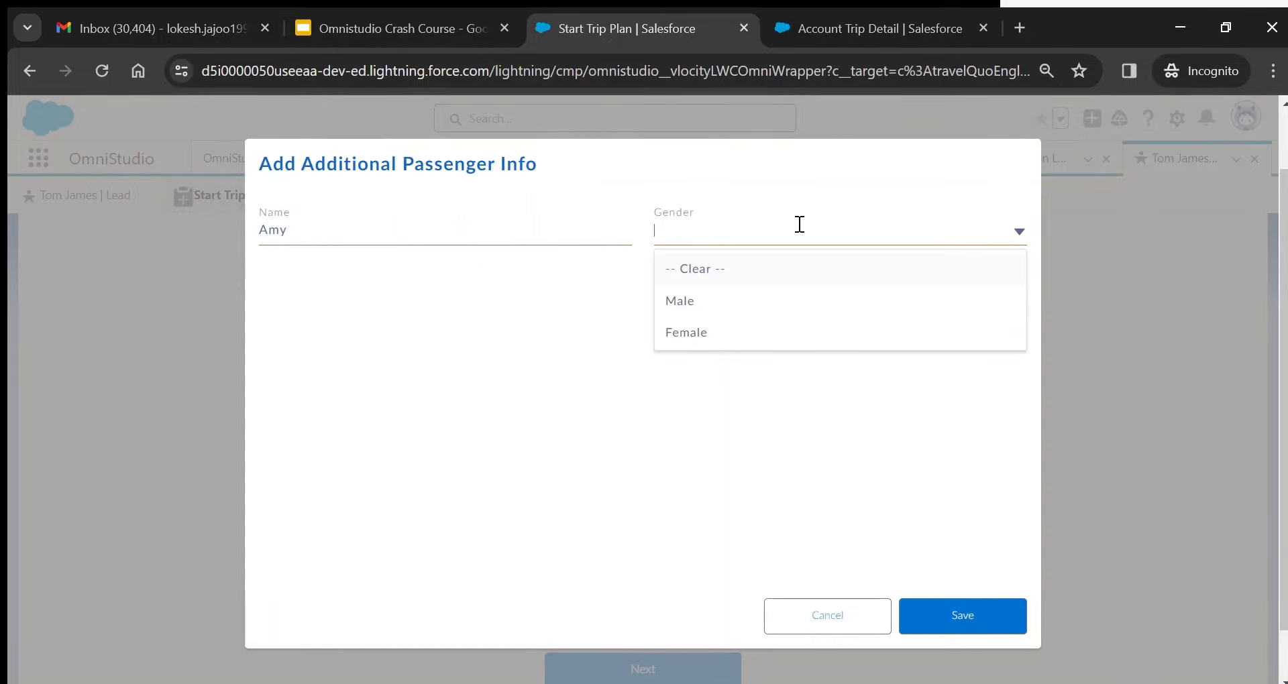
click(709, 335)
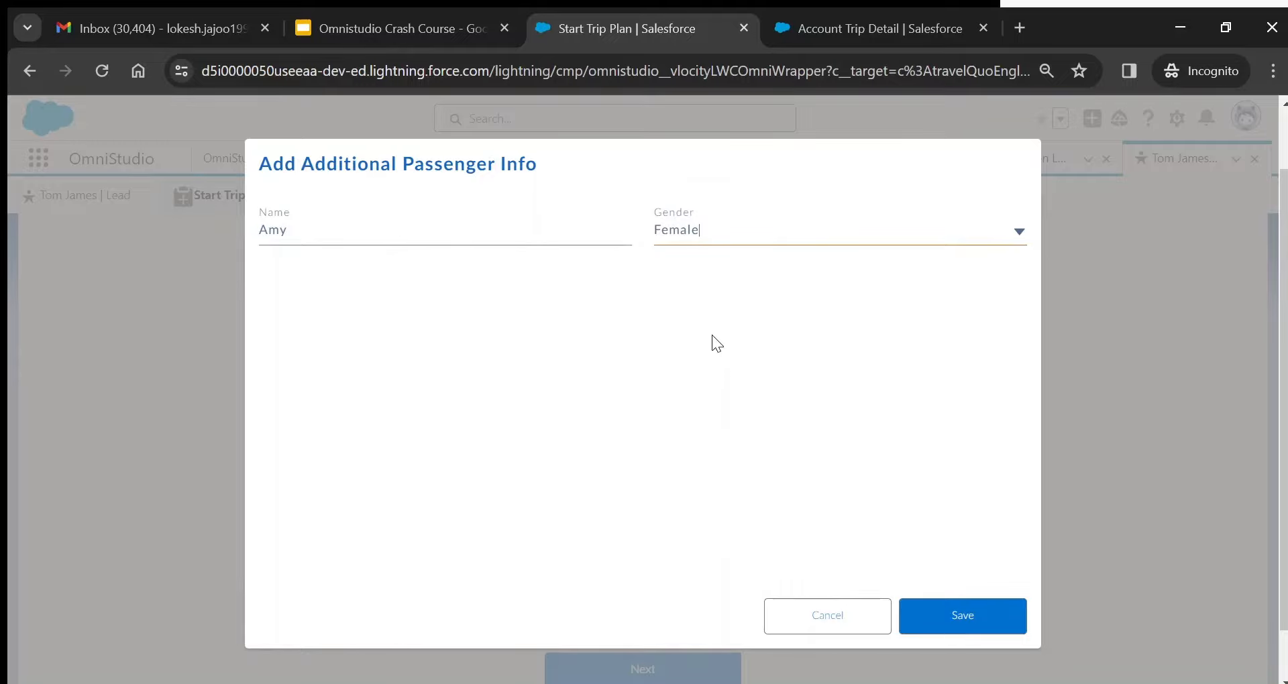
click(951, 616)
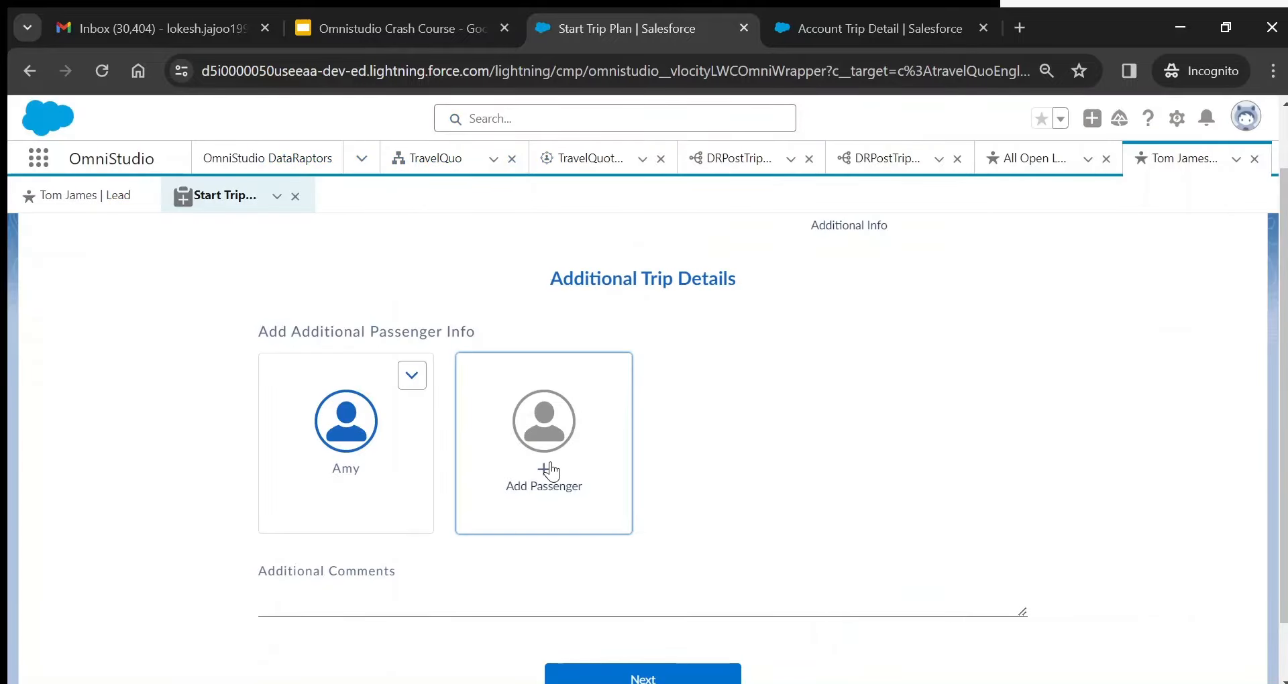
click(551, 473)
text(Andyy)
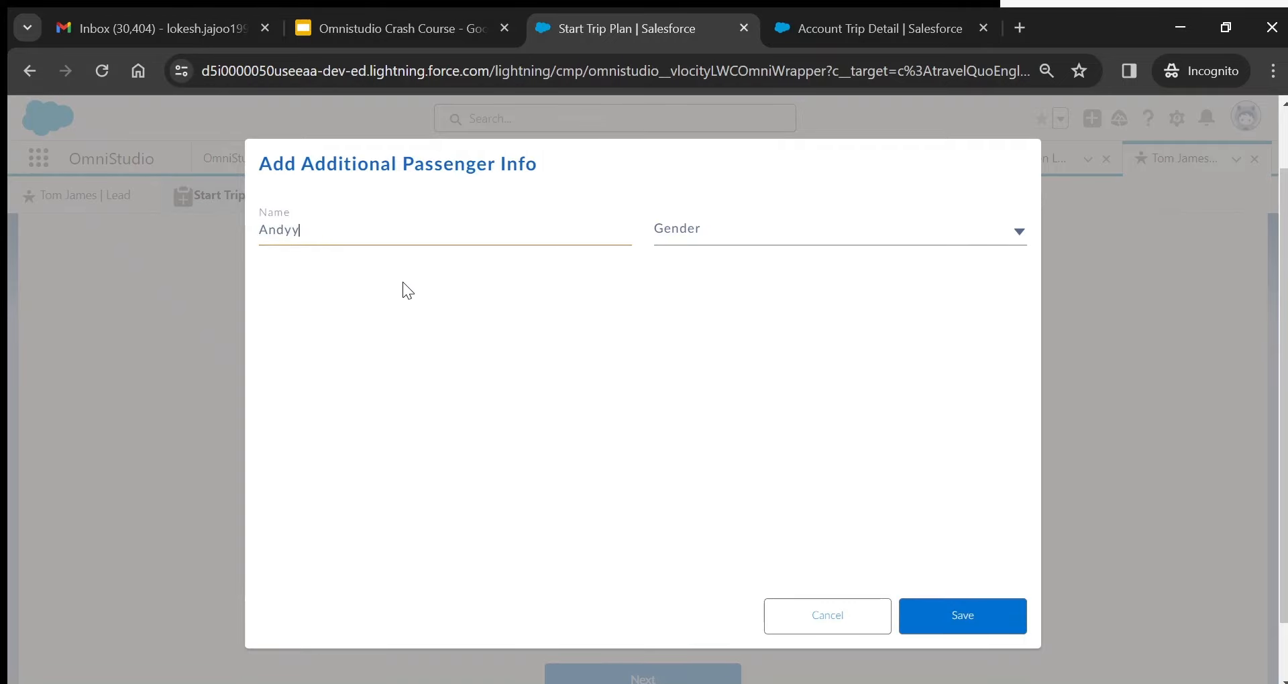
click(670, 230)
click(694, 300)
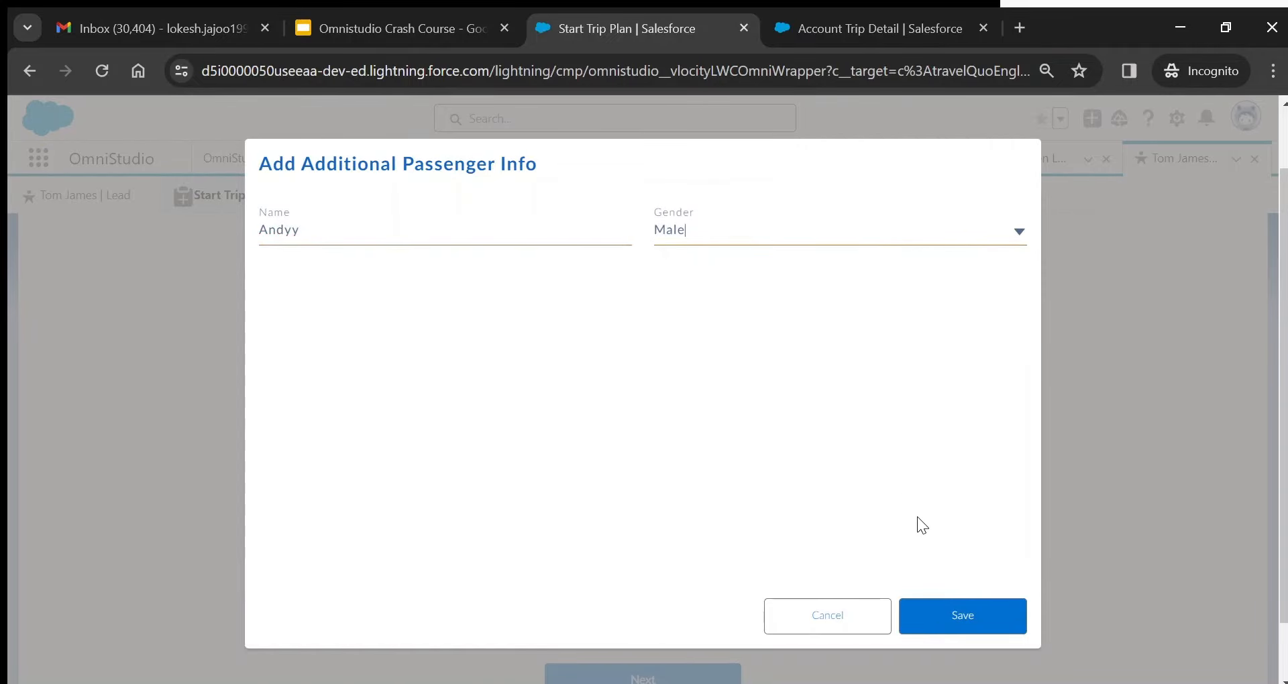
click(964, 616)
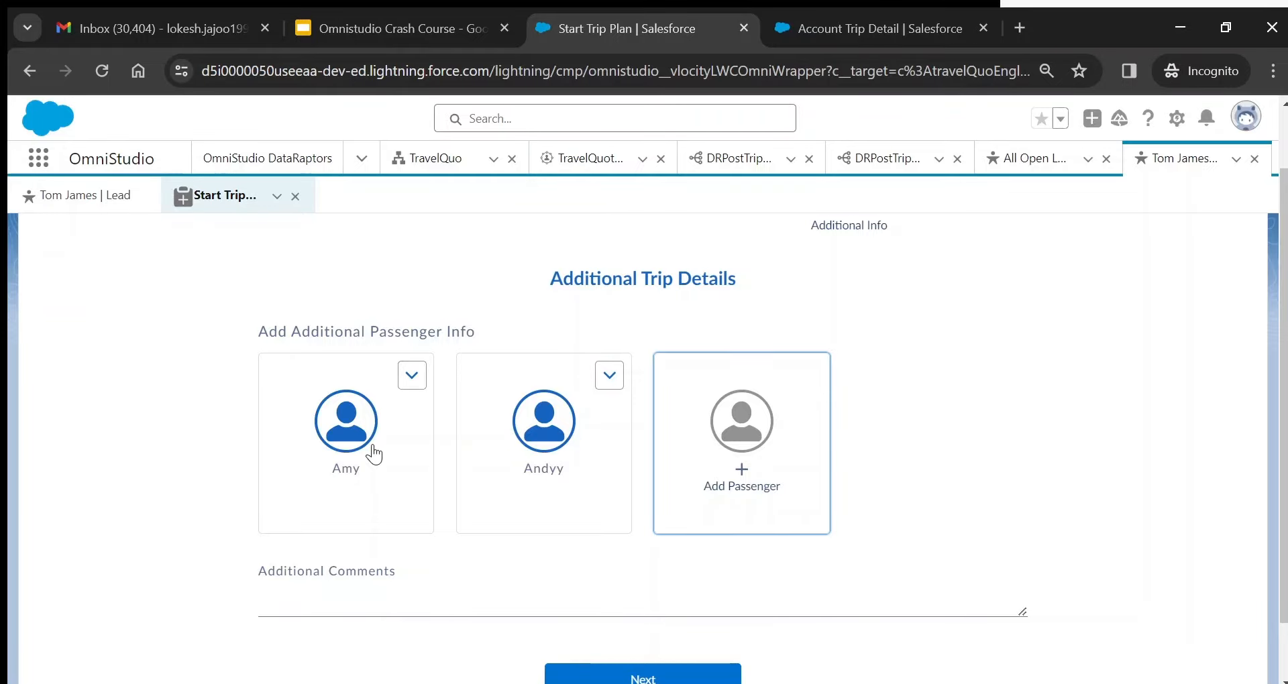
- Enter 'Need a translator' in Additional Comments and select the misspelled 'transaltor' to fix it
click(399, 602)
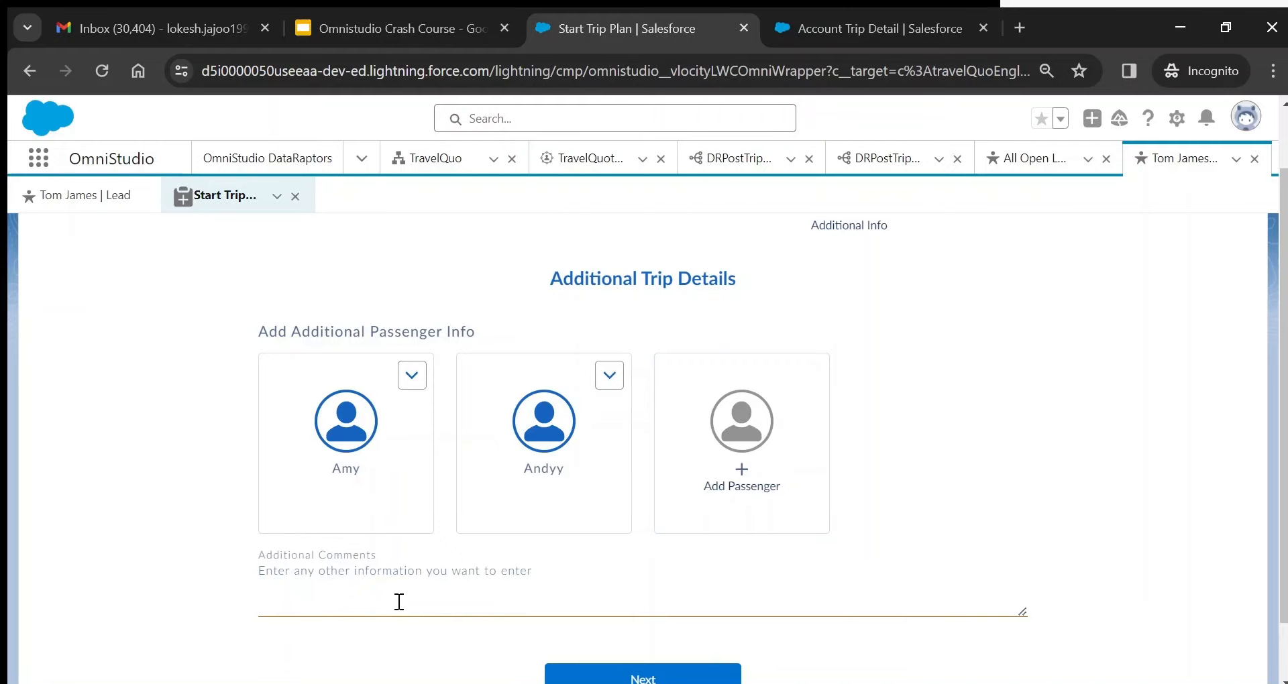
text(Need a transaltor)
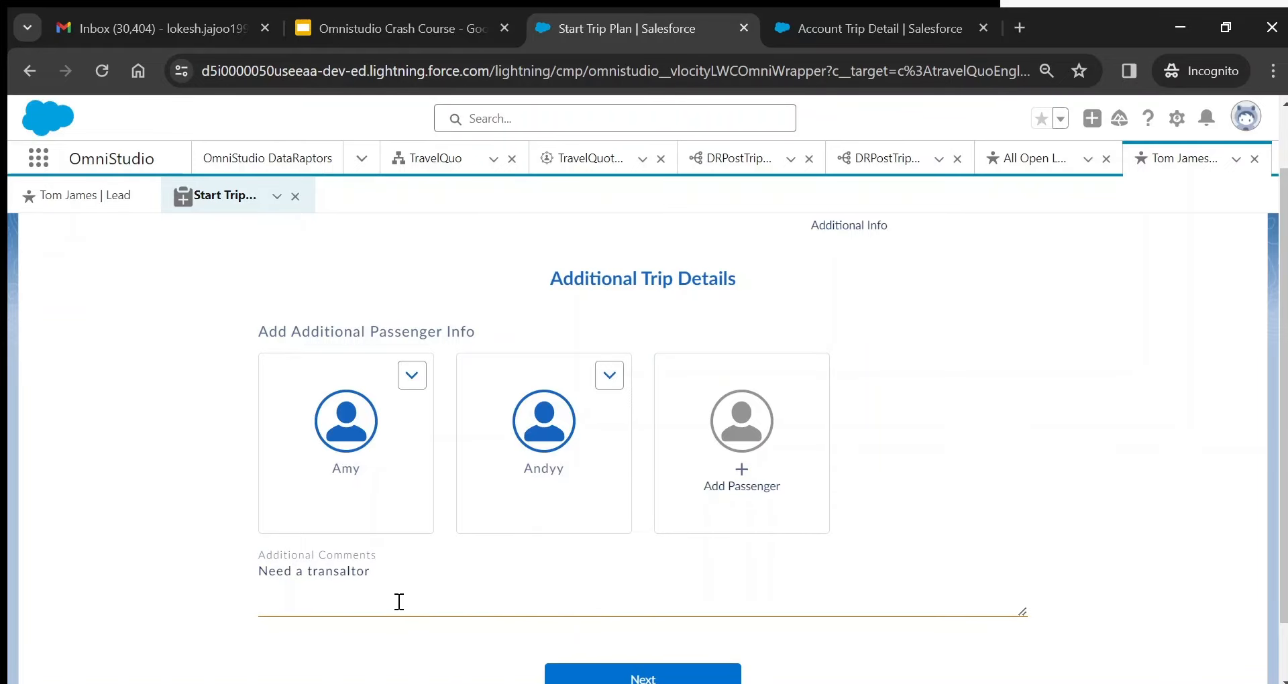
click(1098, 489)
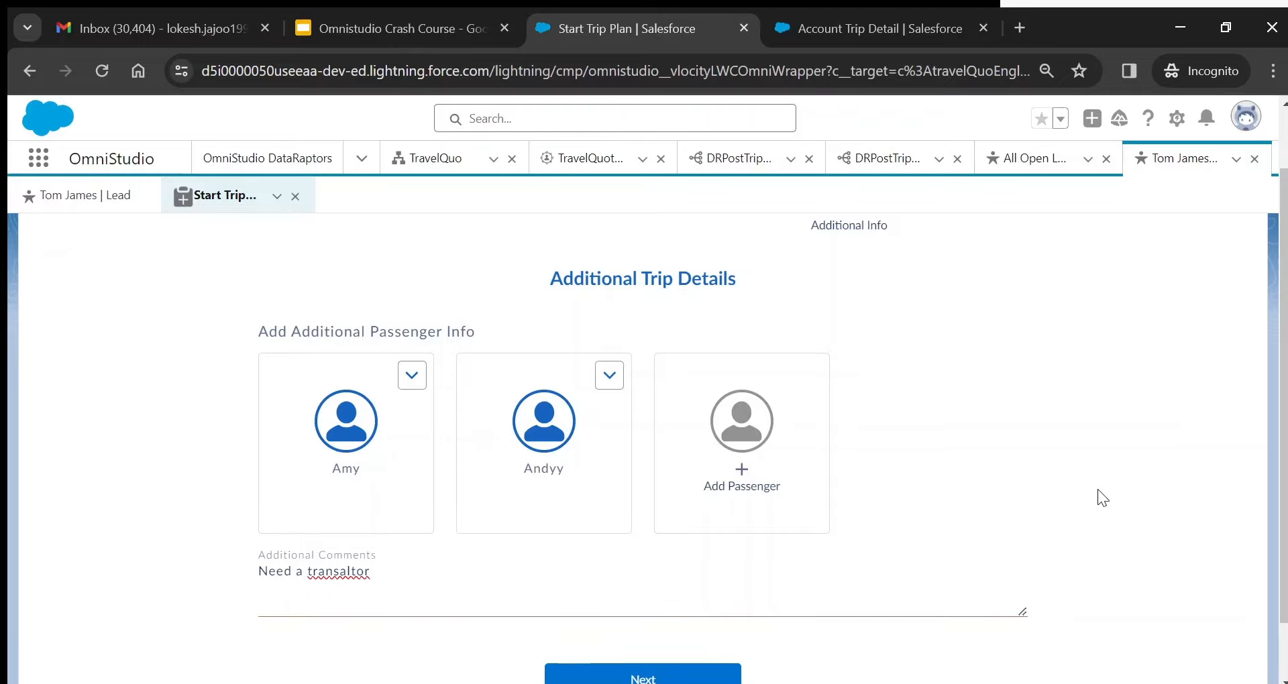
scroll(1285, 512, down, 1)
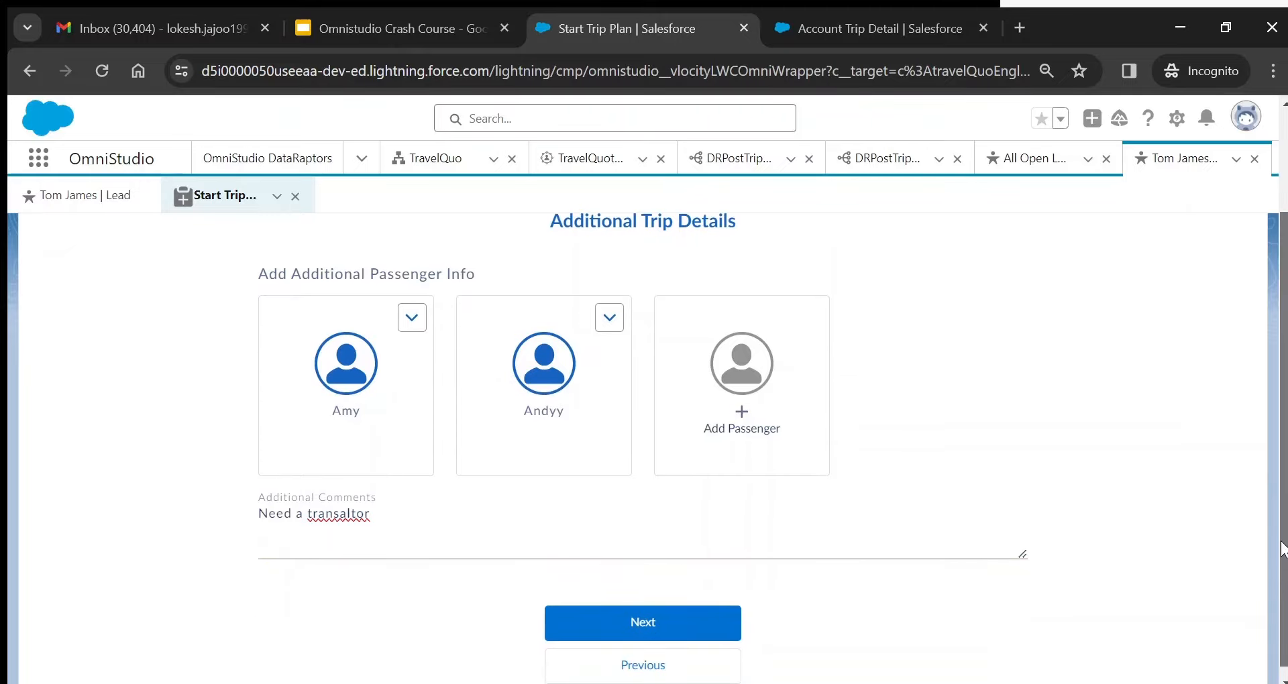
double_click(345, 514)
- Correct the comment to 'translator', finish the trip plan, and check the Accepted quote status
text(translator)
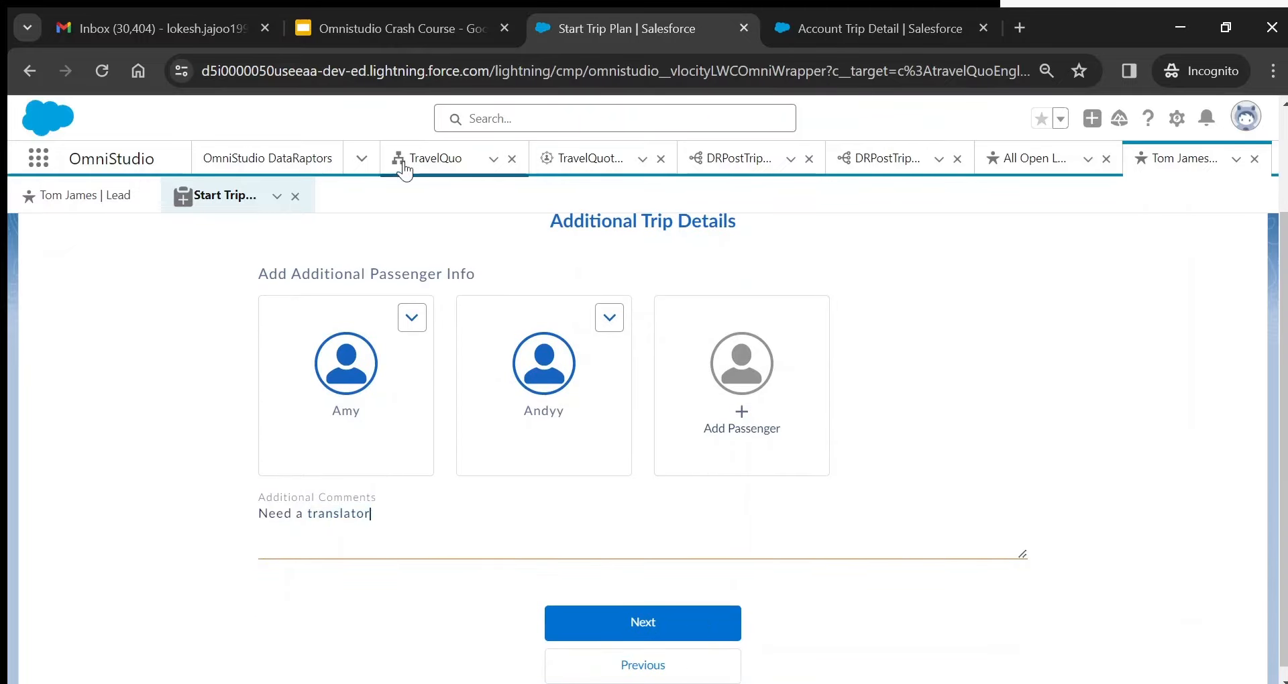
click(692, 624)
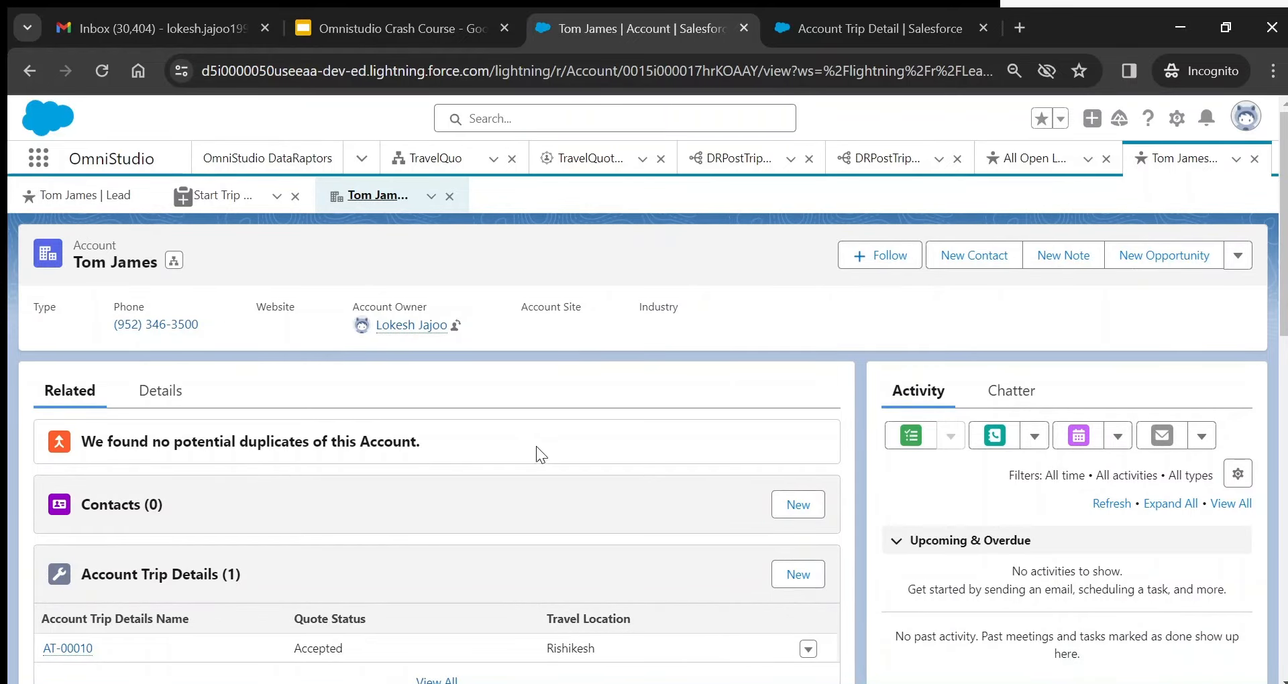
scroll(1282, 312, down, 2)
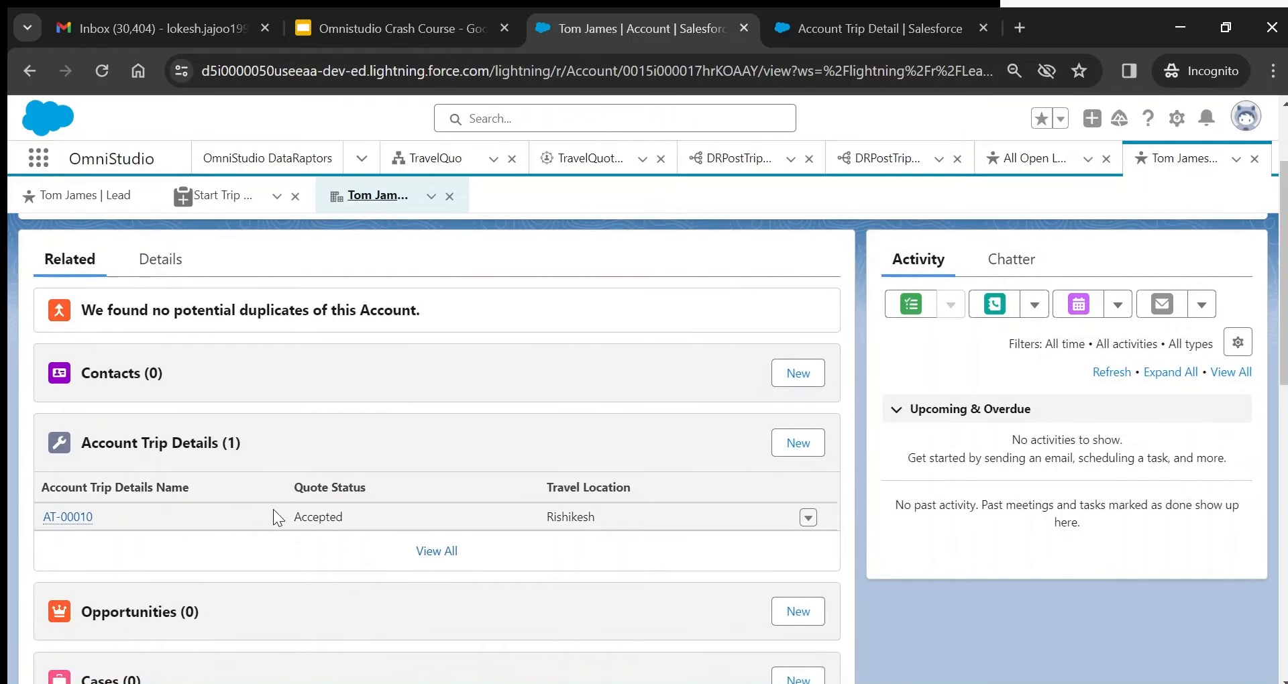
drag(302, 517, 362, 515)
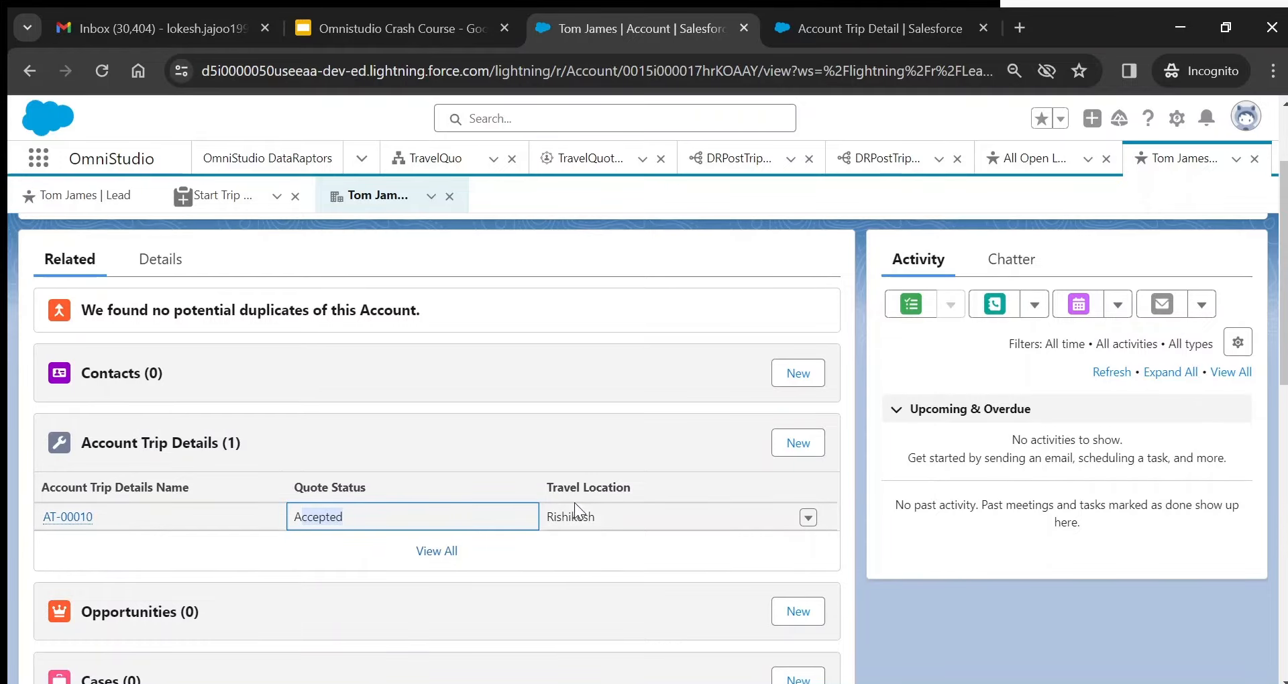
- Check the account's details, then open trip detail record AT-00010 and review its fields
click(147, 279)
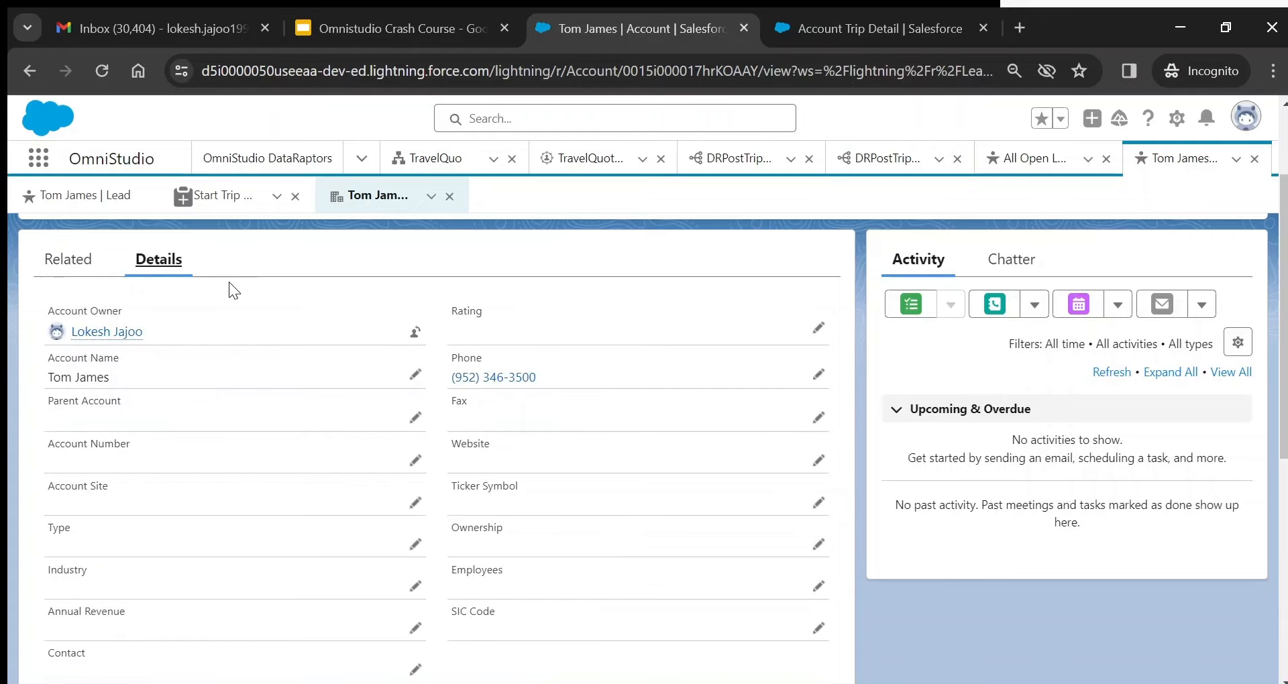
mouse_move(127, 336)
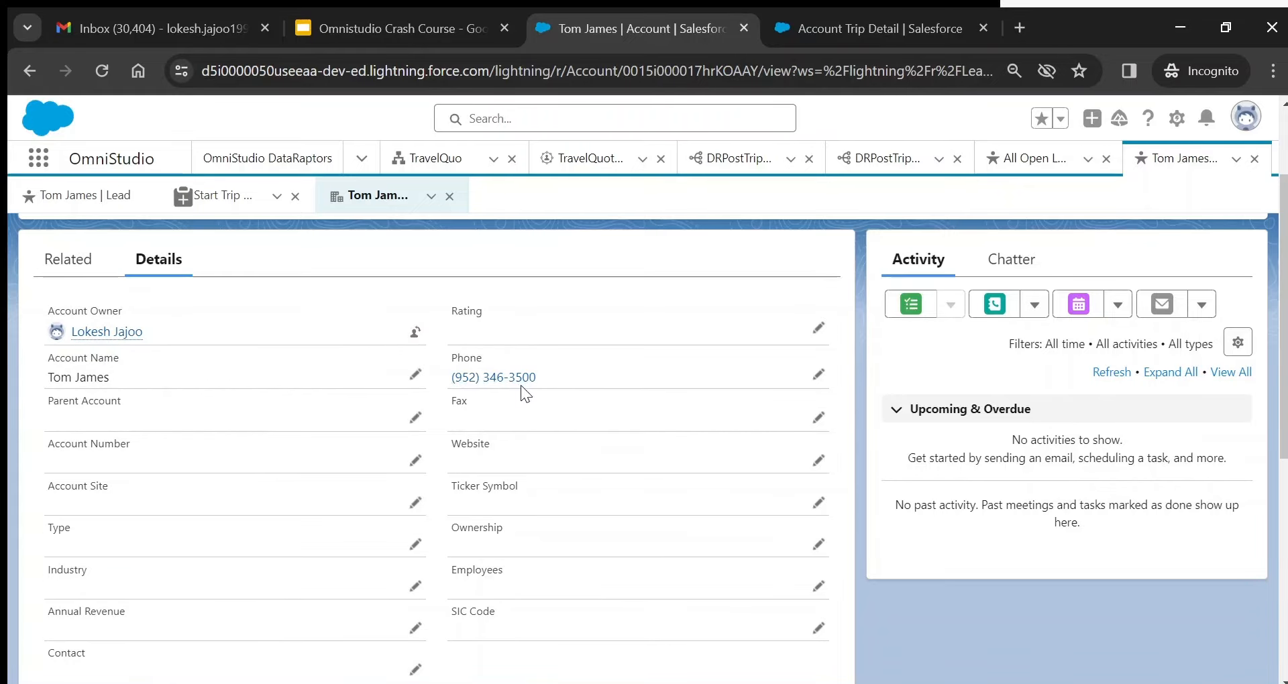
click(88, 258)
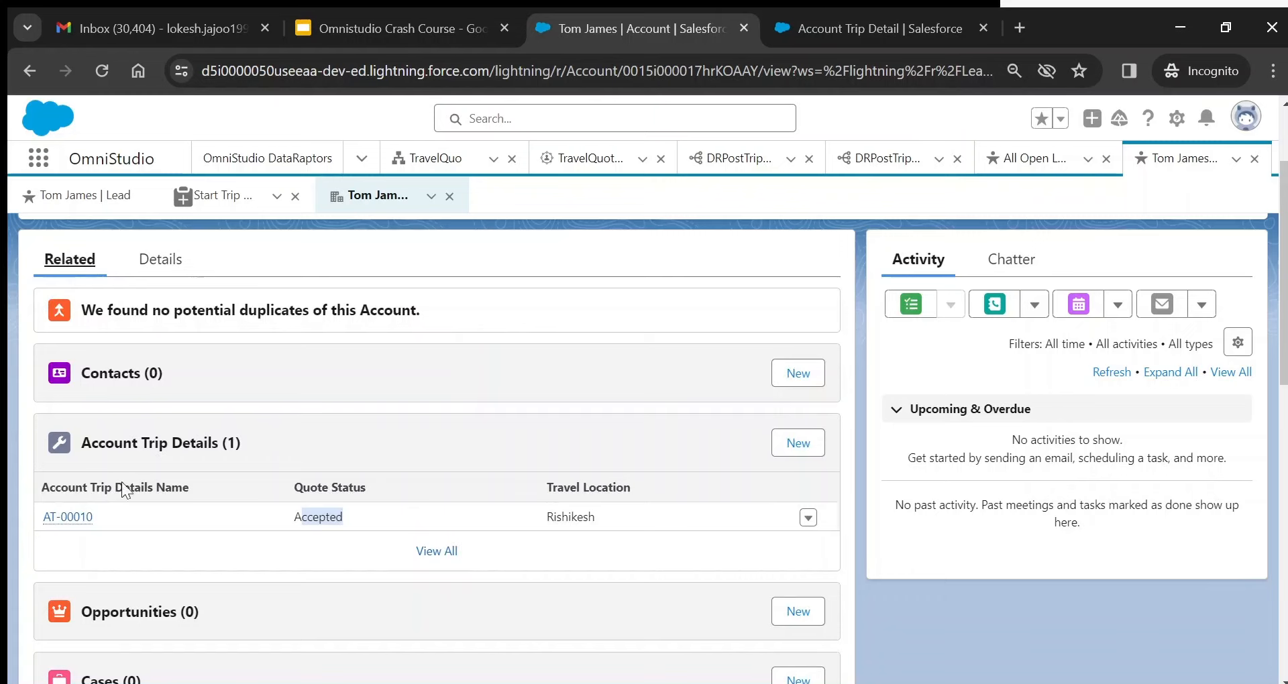
click(69, 517)
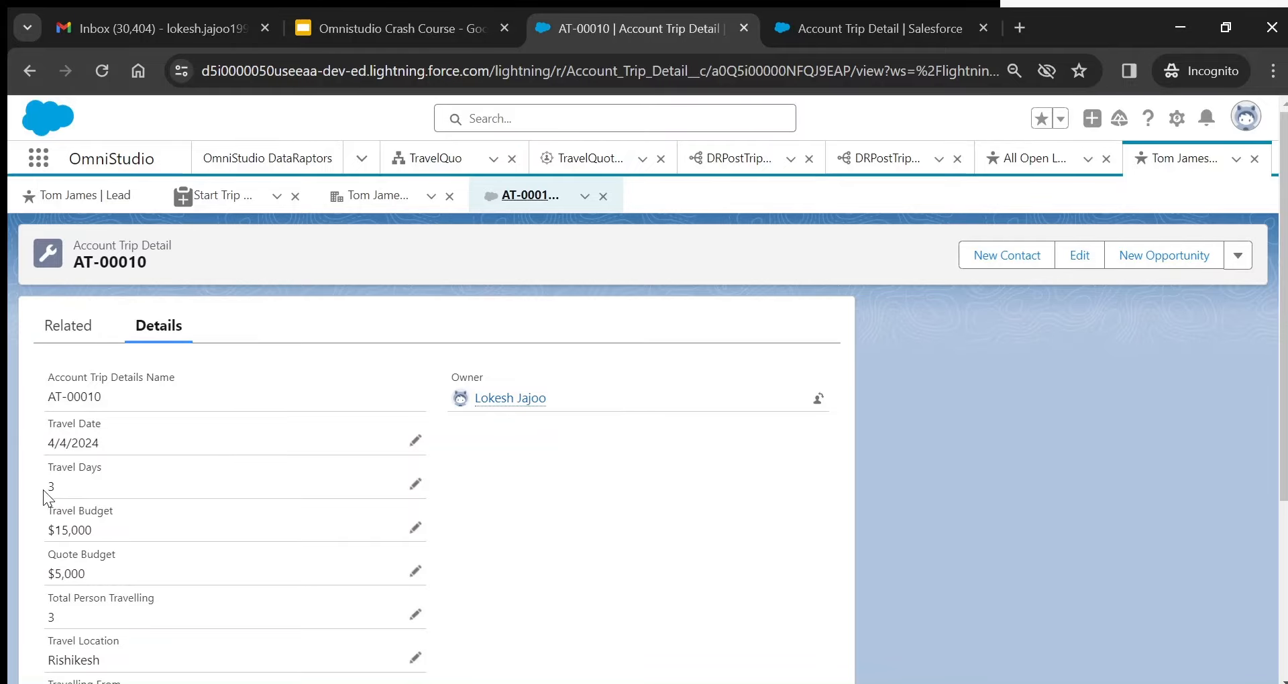
scroll(103, 346, down, 2)
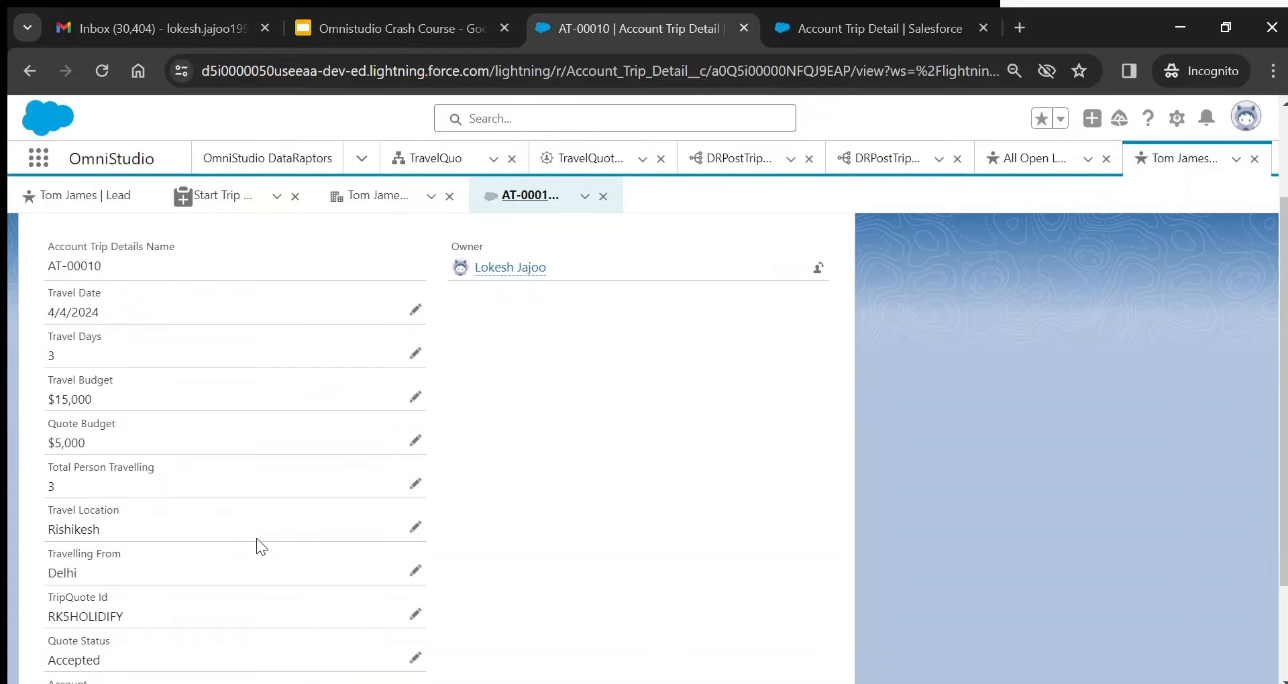
scroll(182, 551, down, 2)
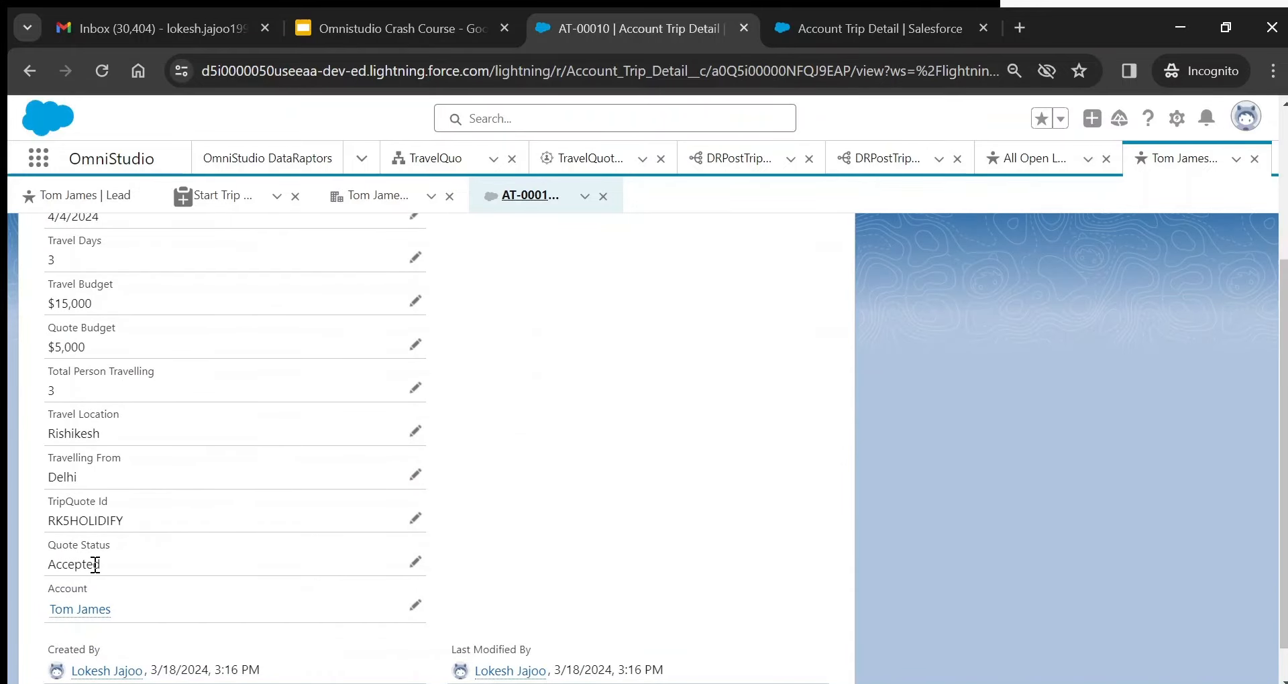
mouse_move(96, 614)
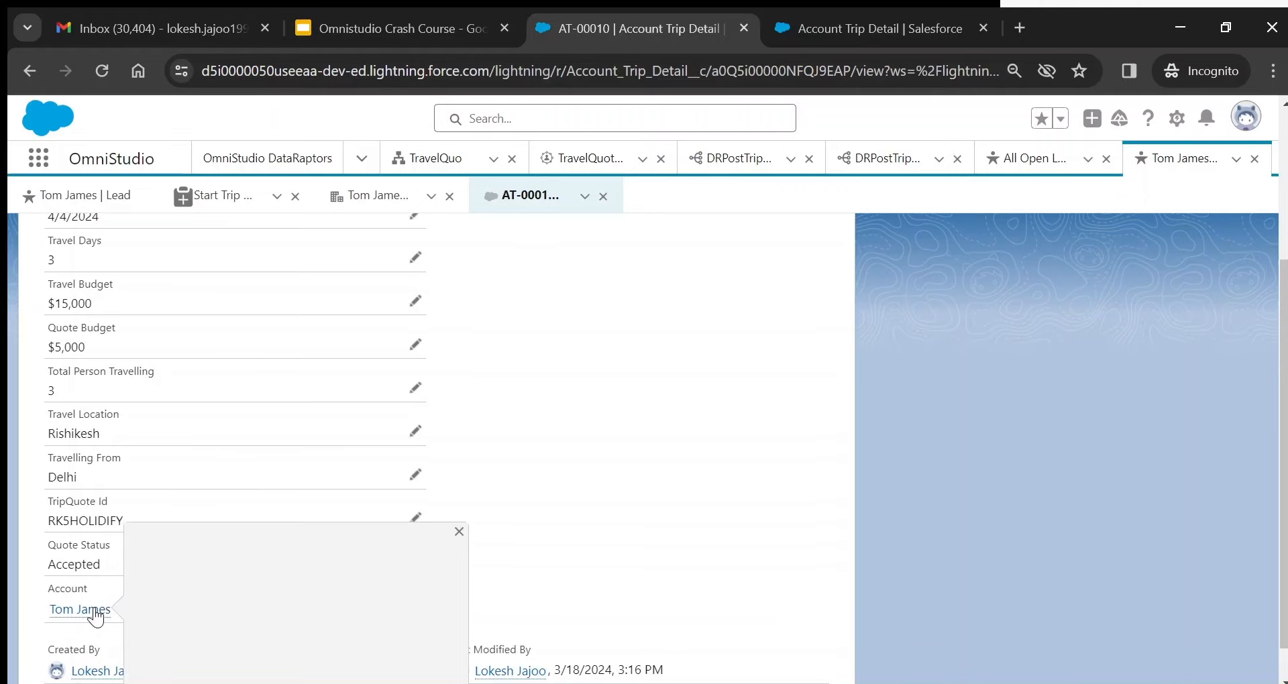
scroll(1236, 265, up, 3)
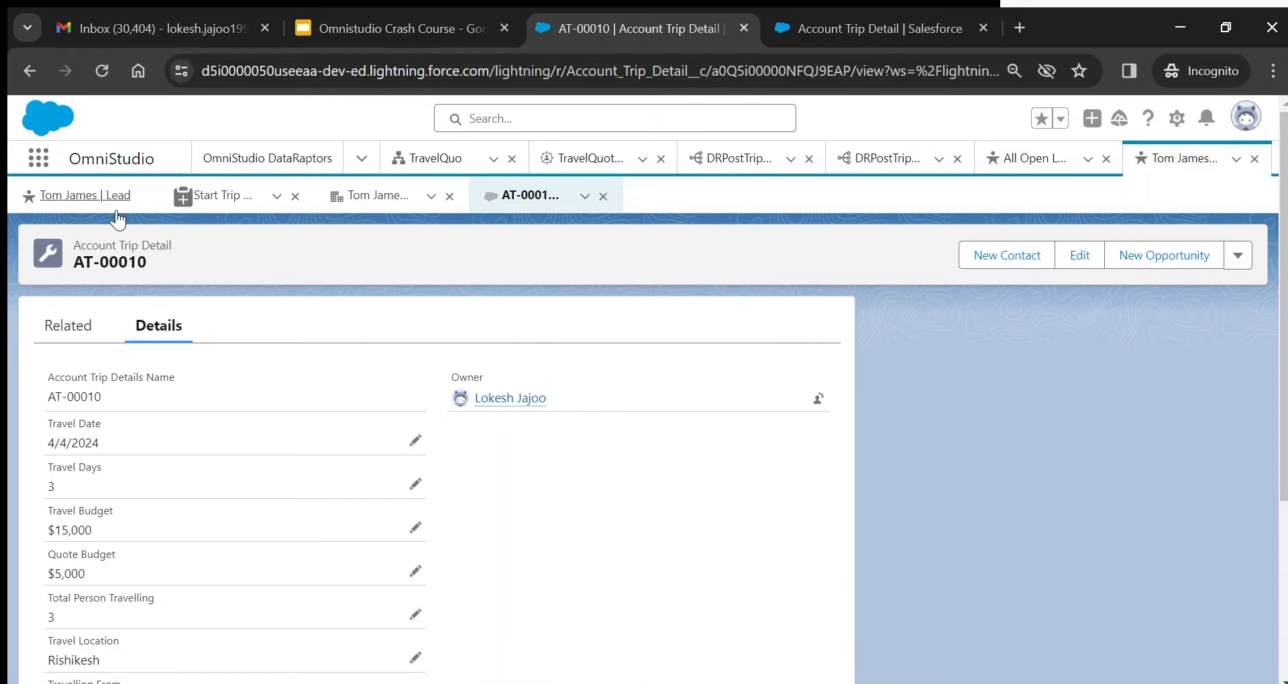
- From the lead record, open the Lead object's Buttons, Links, and Actions to locate Start Trip Plan
click(87, 195)
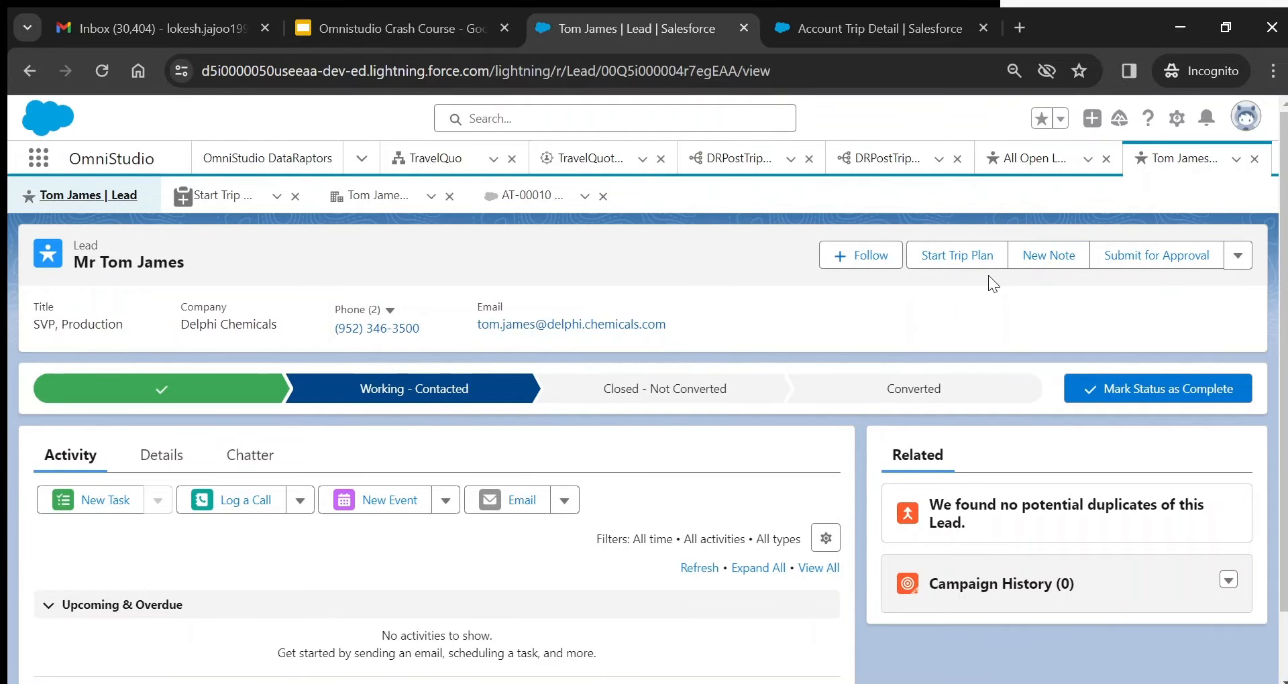
click(1178, 125)
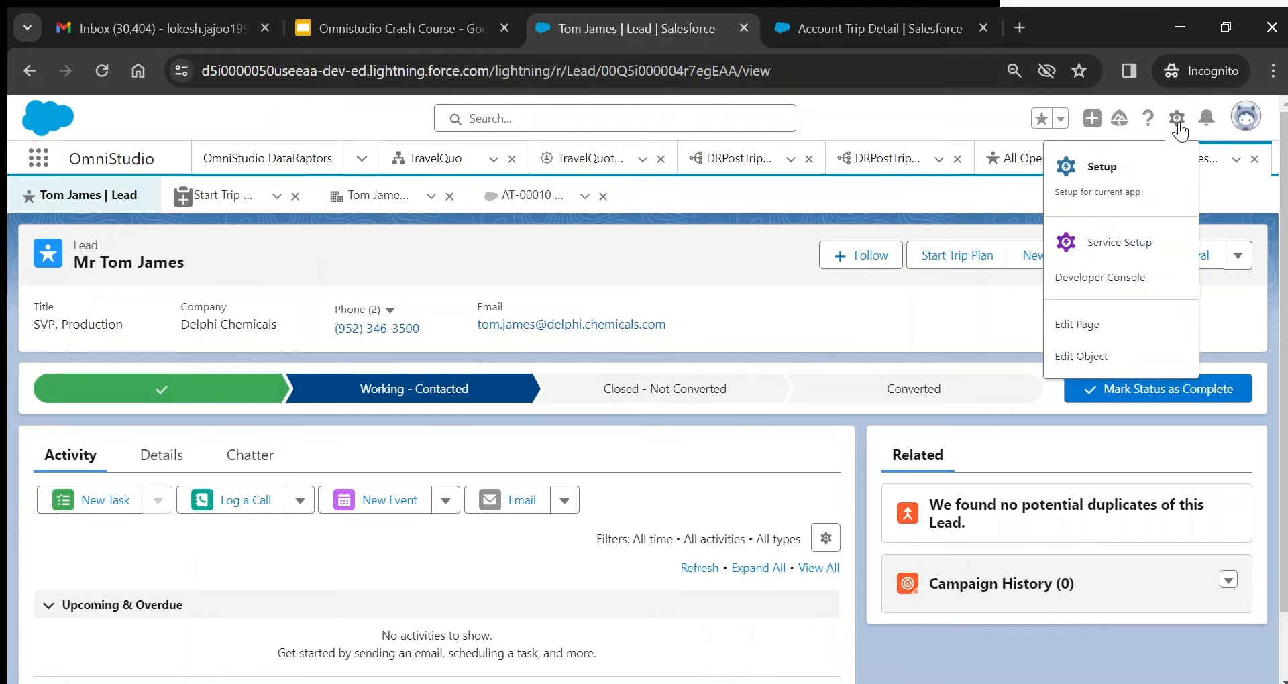
click(1097, 360)
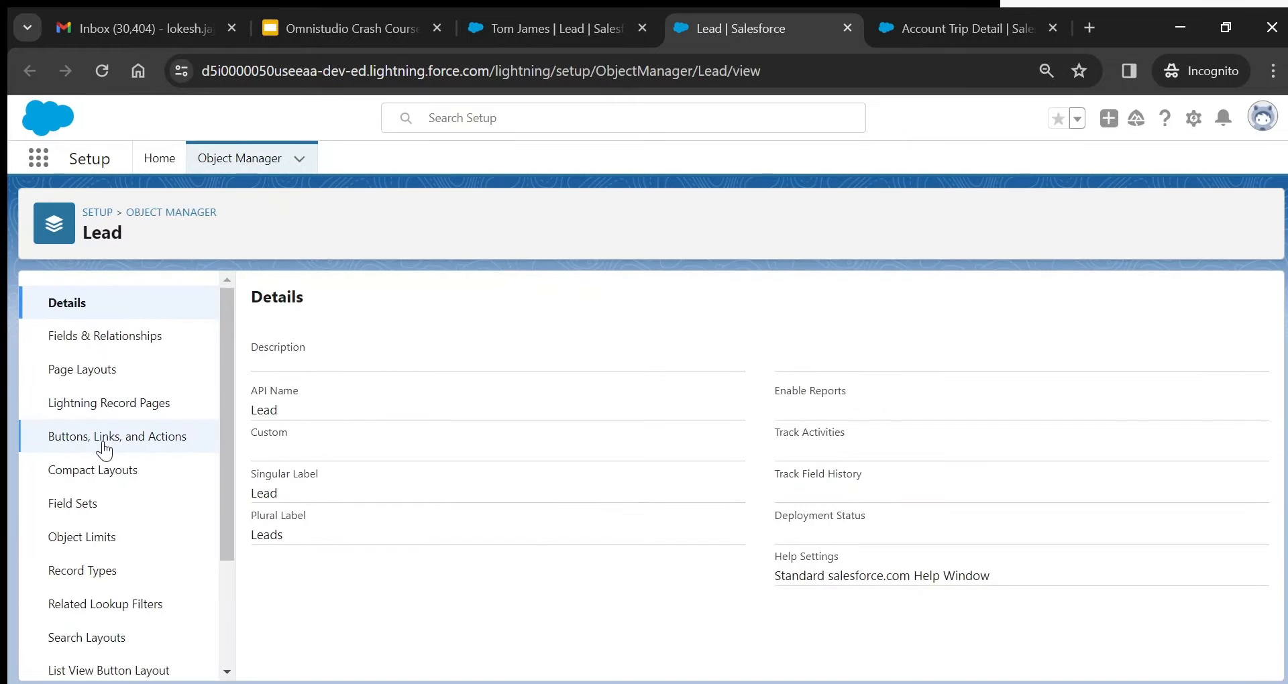
click(104, 437)
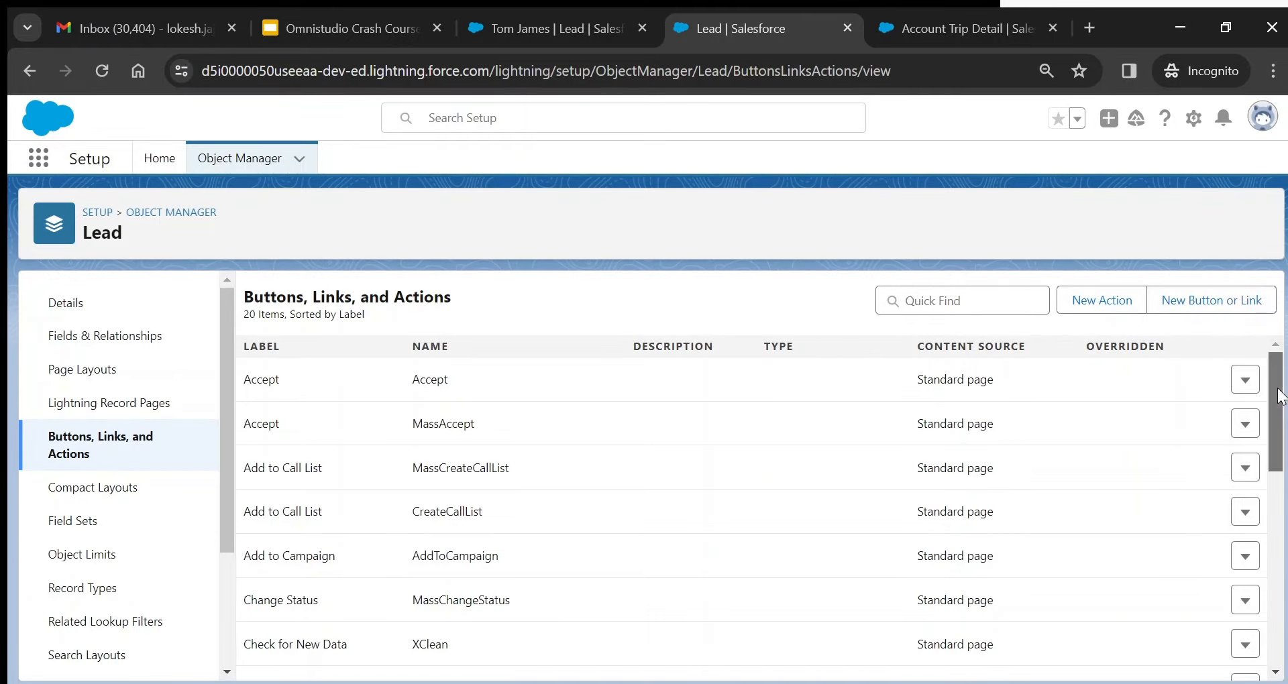
scroll(1280, 396, down, 8)
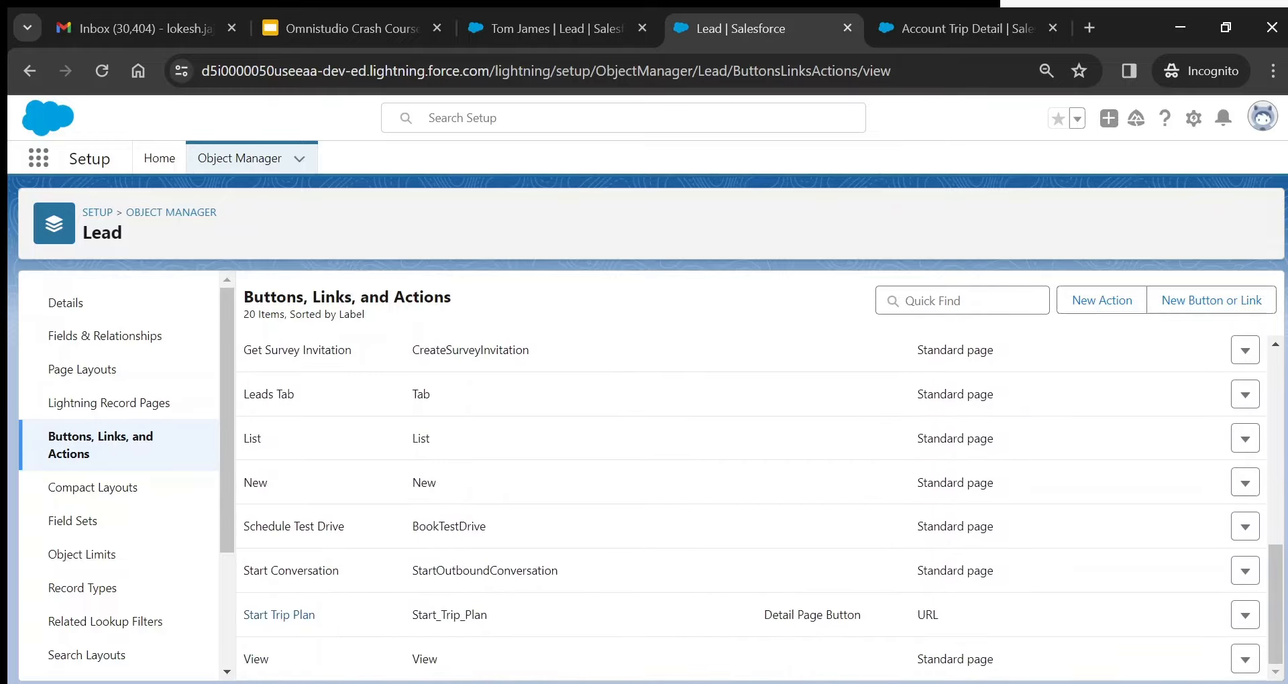
- Open the Start Trip Plan button's details and highlight its display type, label and URL
click(281, 613)
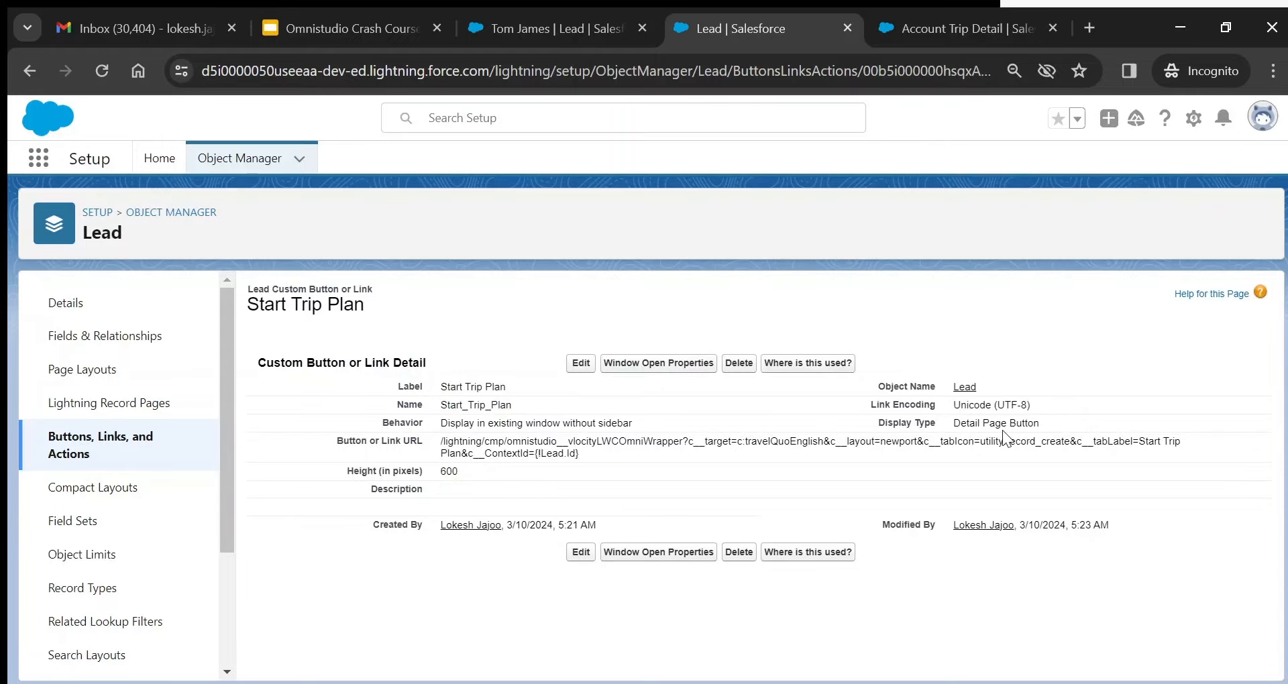
drag(952, 424, 1048, 429)
double_click(447, 386)
drag(442, 442, 612, 455)
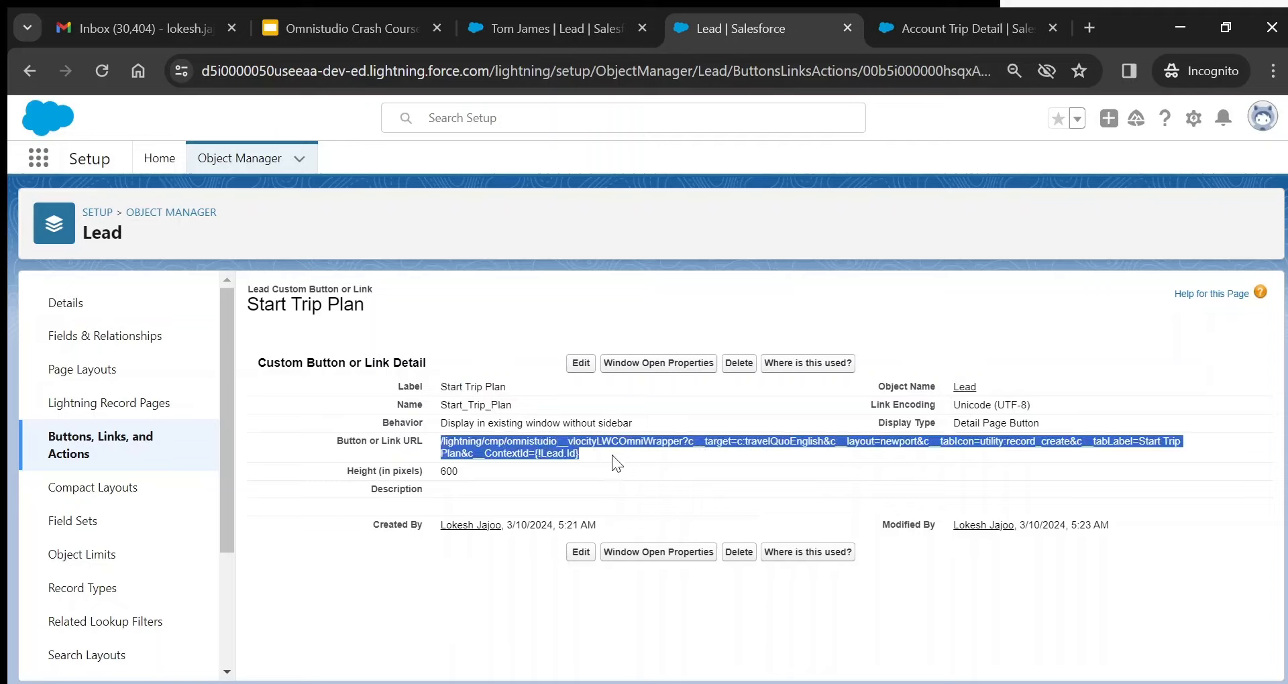
click(612, 455)
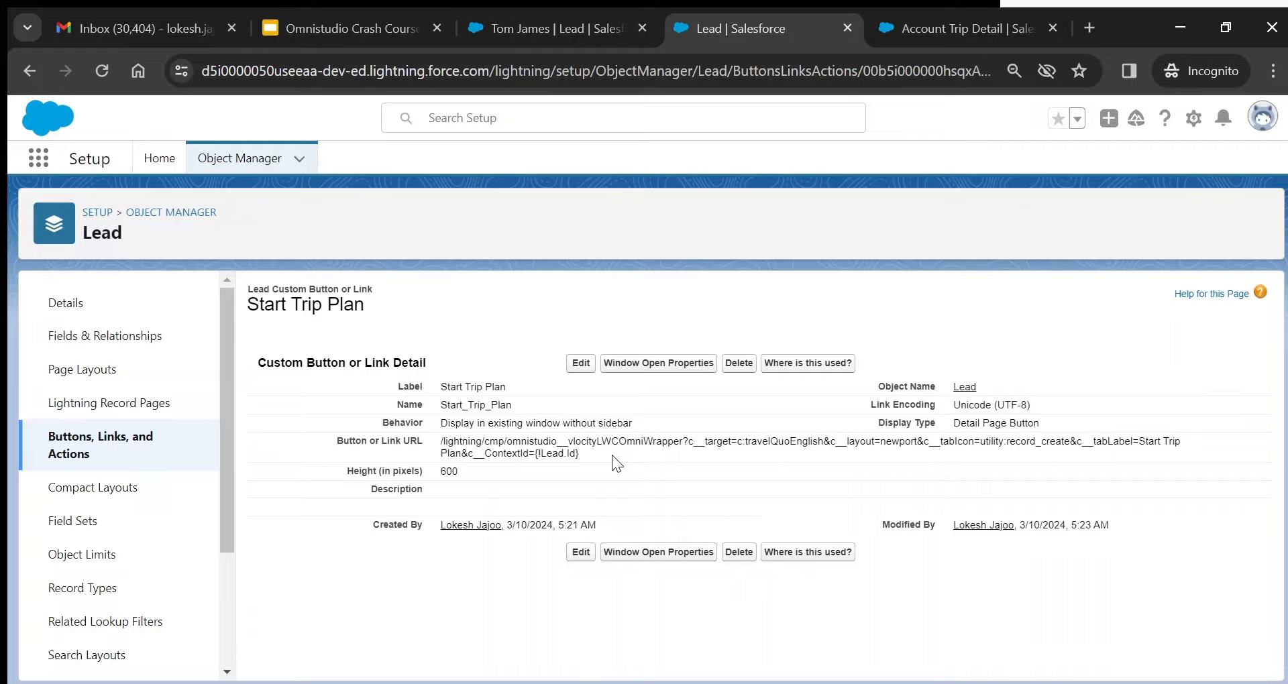
- Point out the URL's /lightning/cmp path, omnistudio vlocityLWCOmniWrapper component and travelQuoEnglish target
double_click(1022, 424)
drag(441, 441, 504, 443)
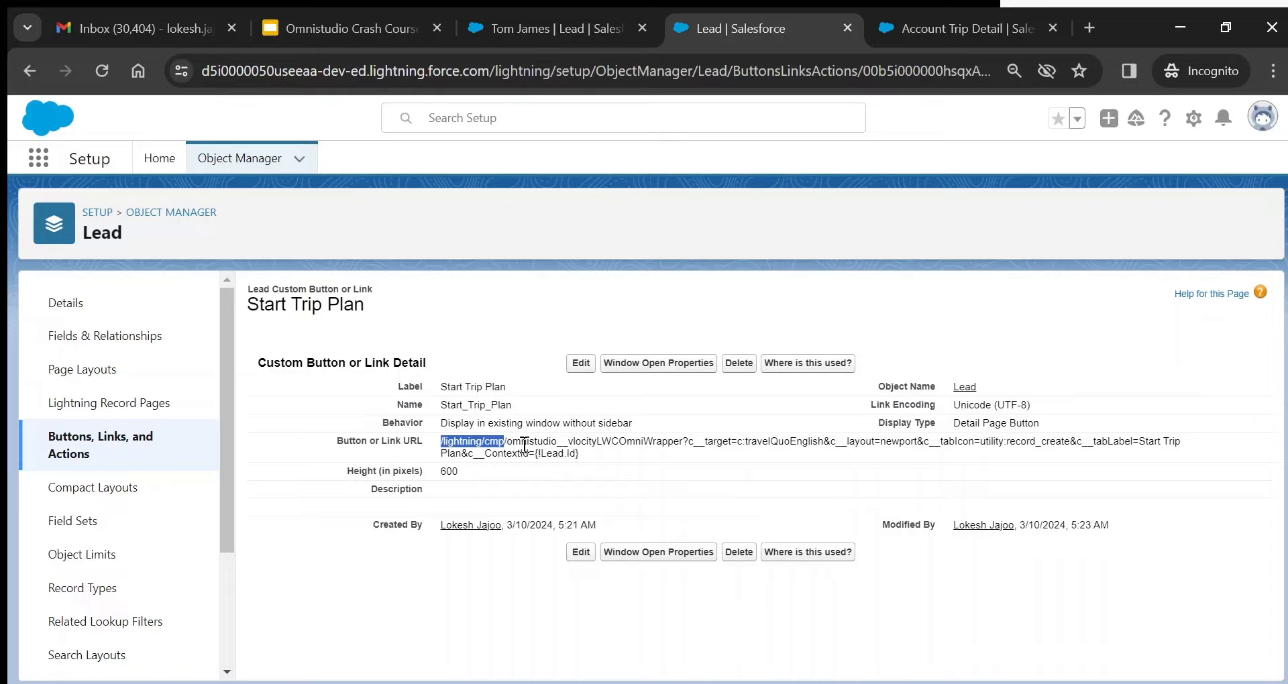
double_click(524, 443)
drag(558, 443, 507, 442)
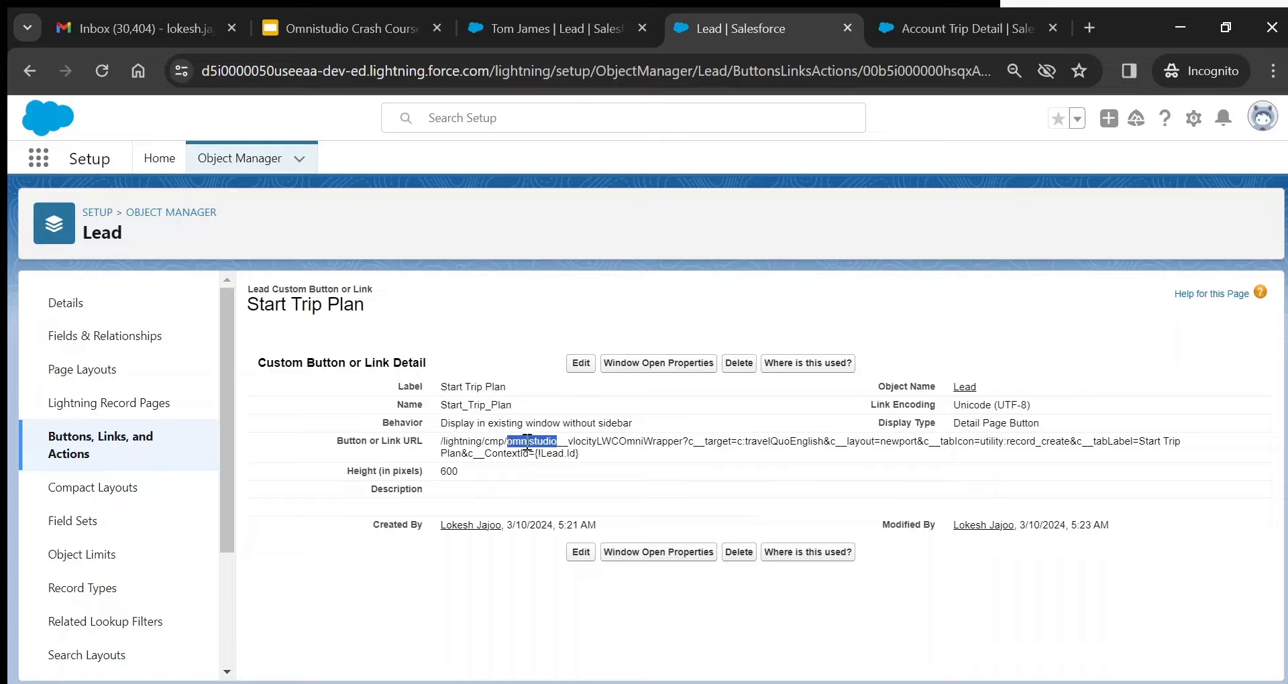
click(568, 439)
drag(570, 441, 686, 444)
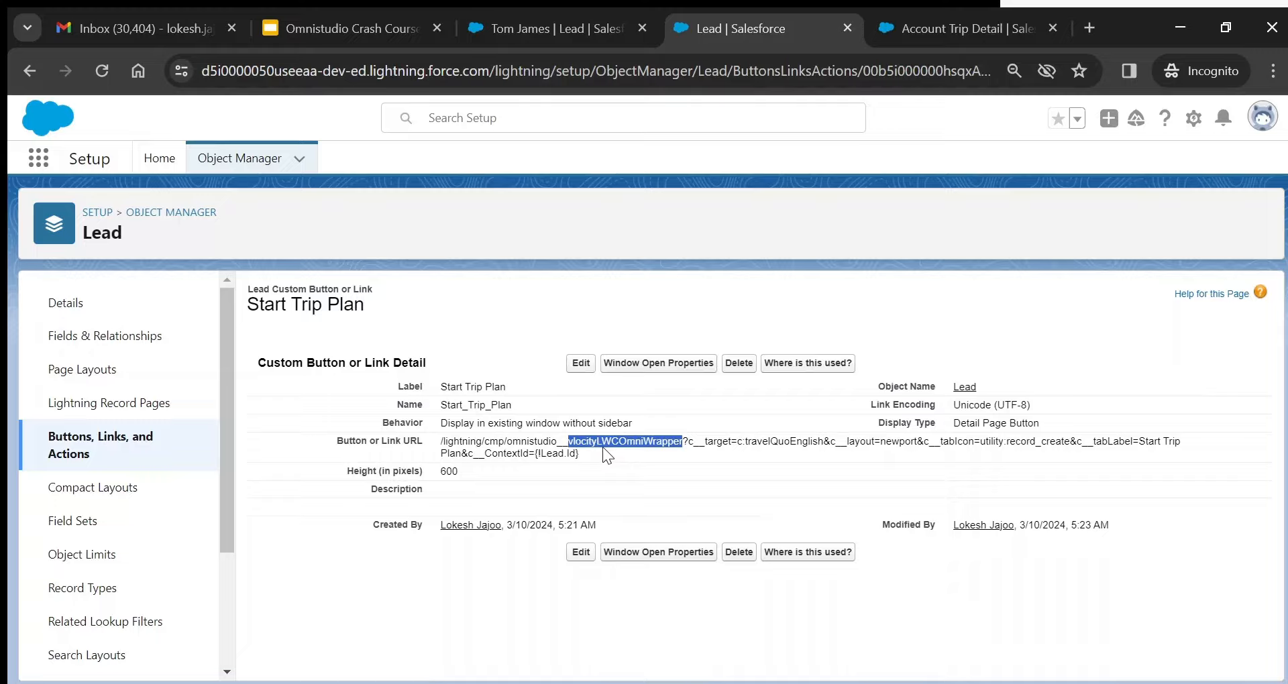
double_click(723, 440)
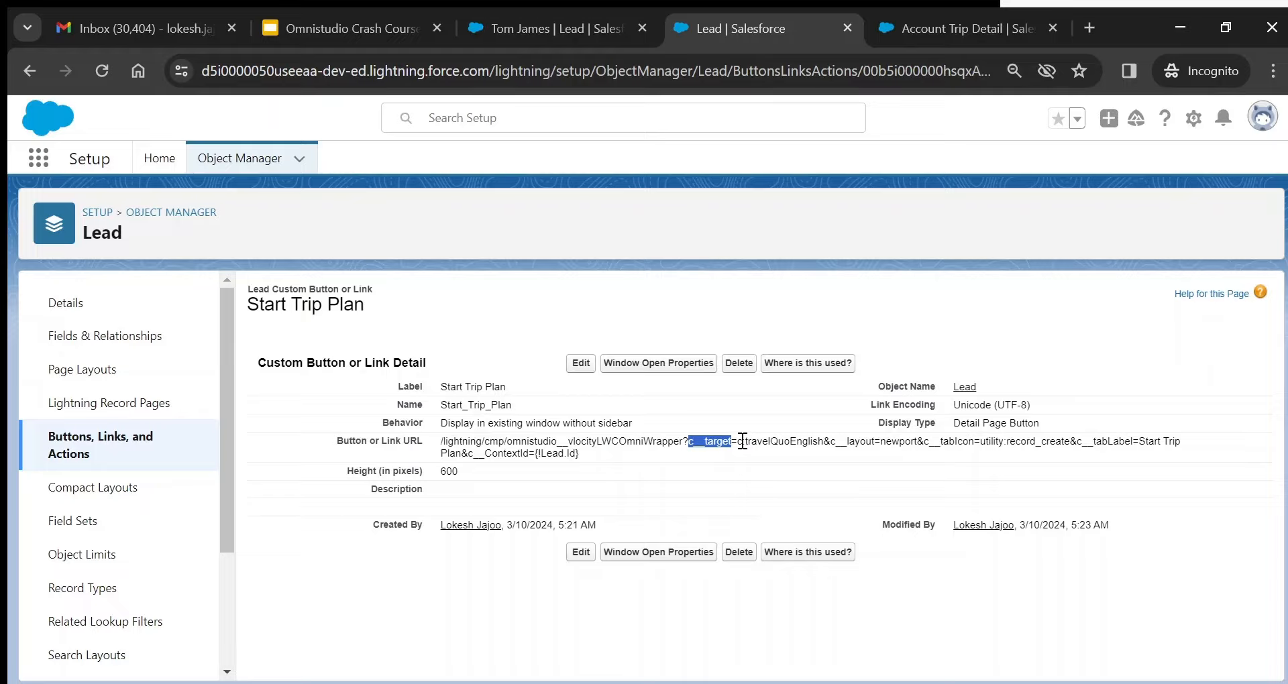
drag(745, 441, 829, 446)
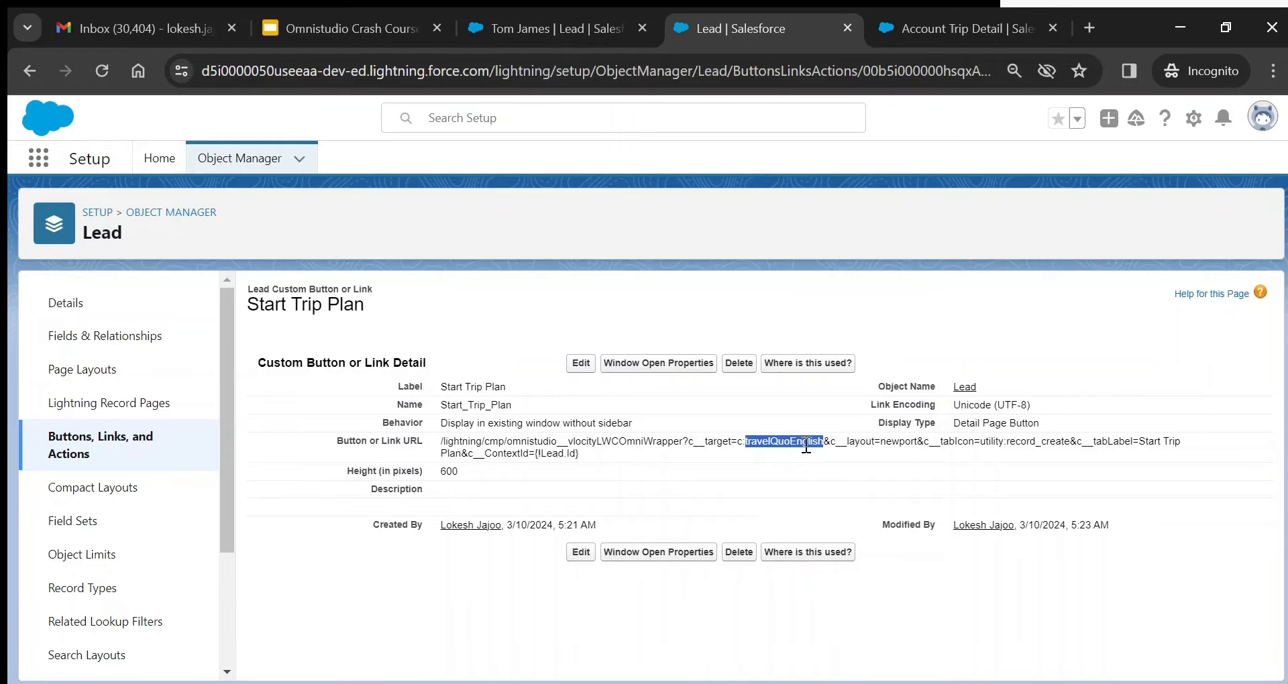
- Compare against the TravelQuo OmniScript, then highlight the URL's newport layout parameter
click(558, 27)
click(430, 164)
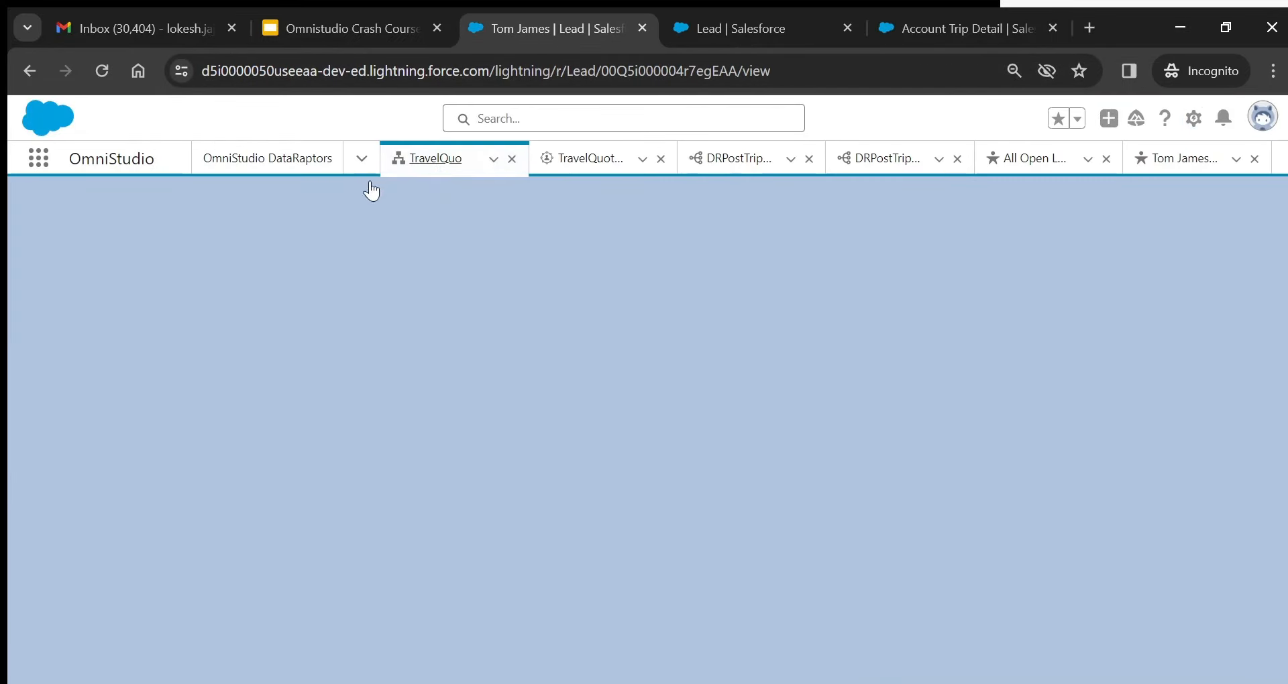
click(745, 33)
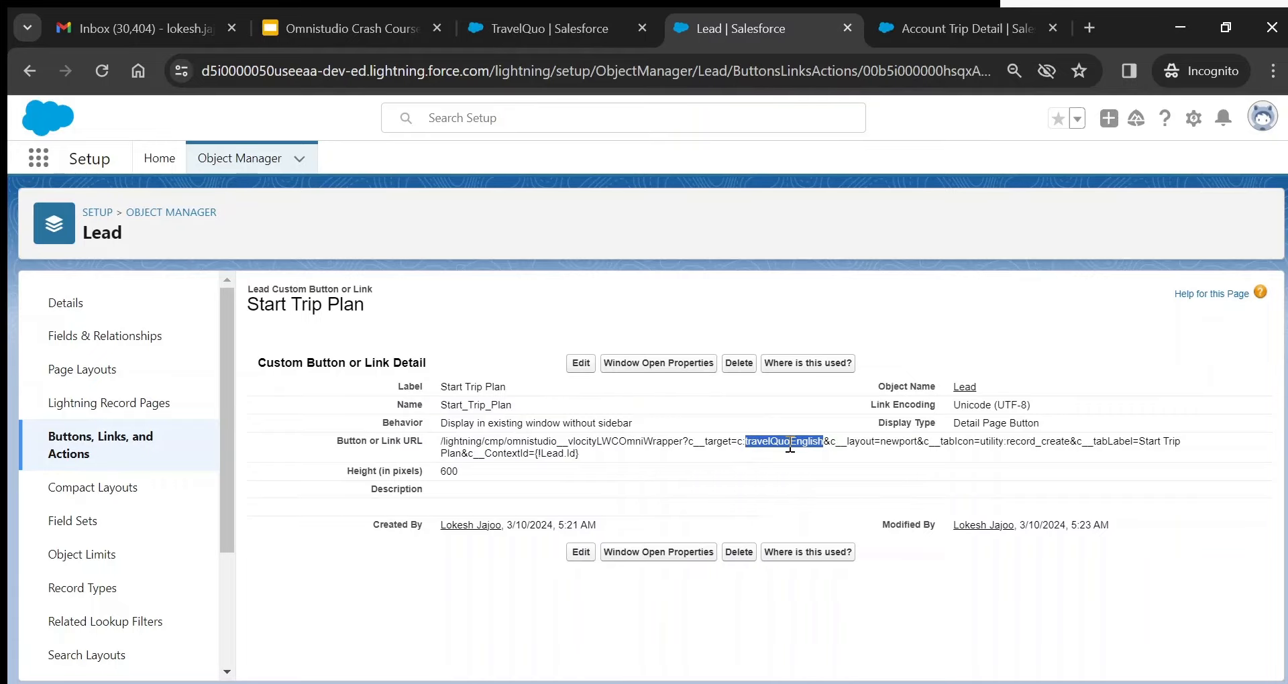
double_click(862, 442)
click(899, 446)
double_click(898, 445)
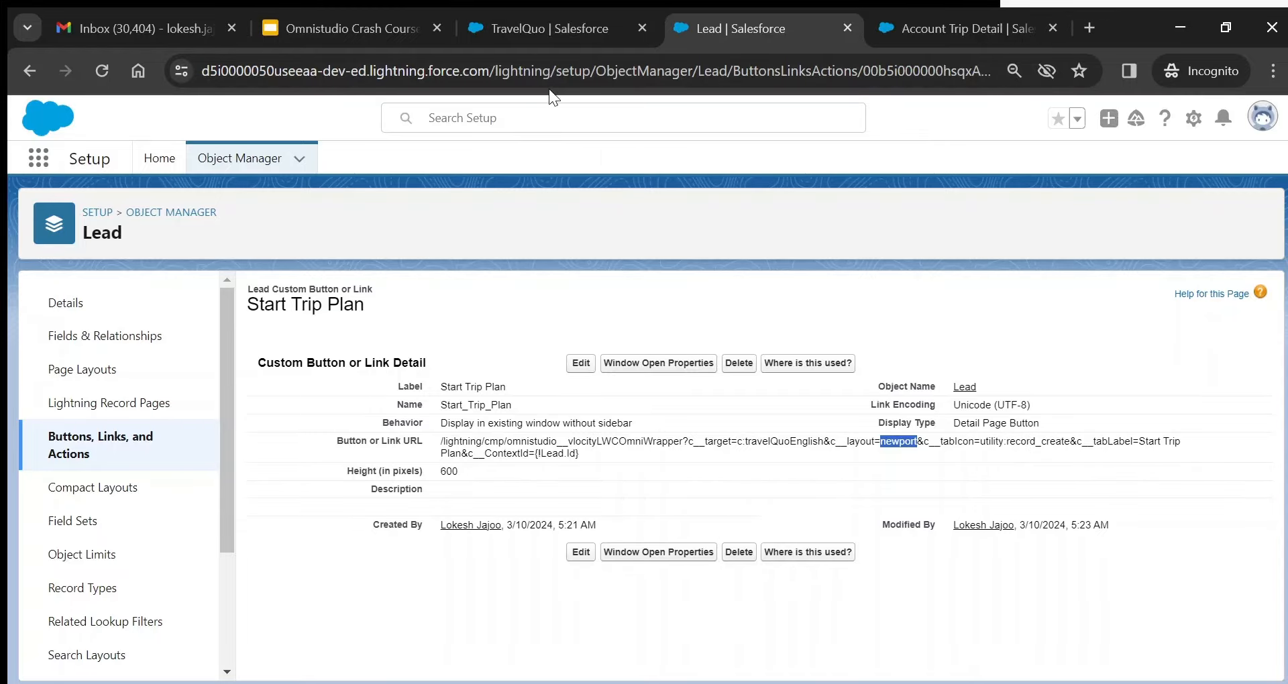
- Cross-check the TravelQuo OmniScript preview and lead record against the button's URL
click(536, 22)
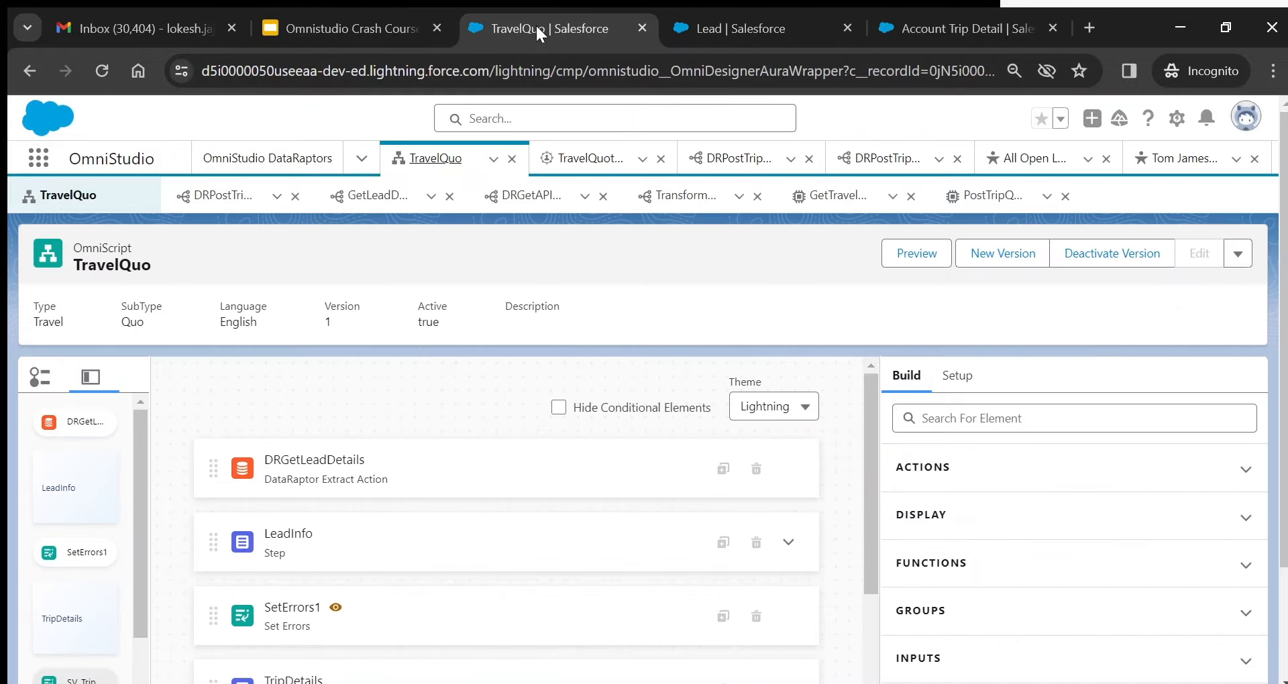
click(1167, 167)
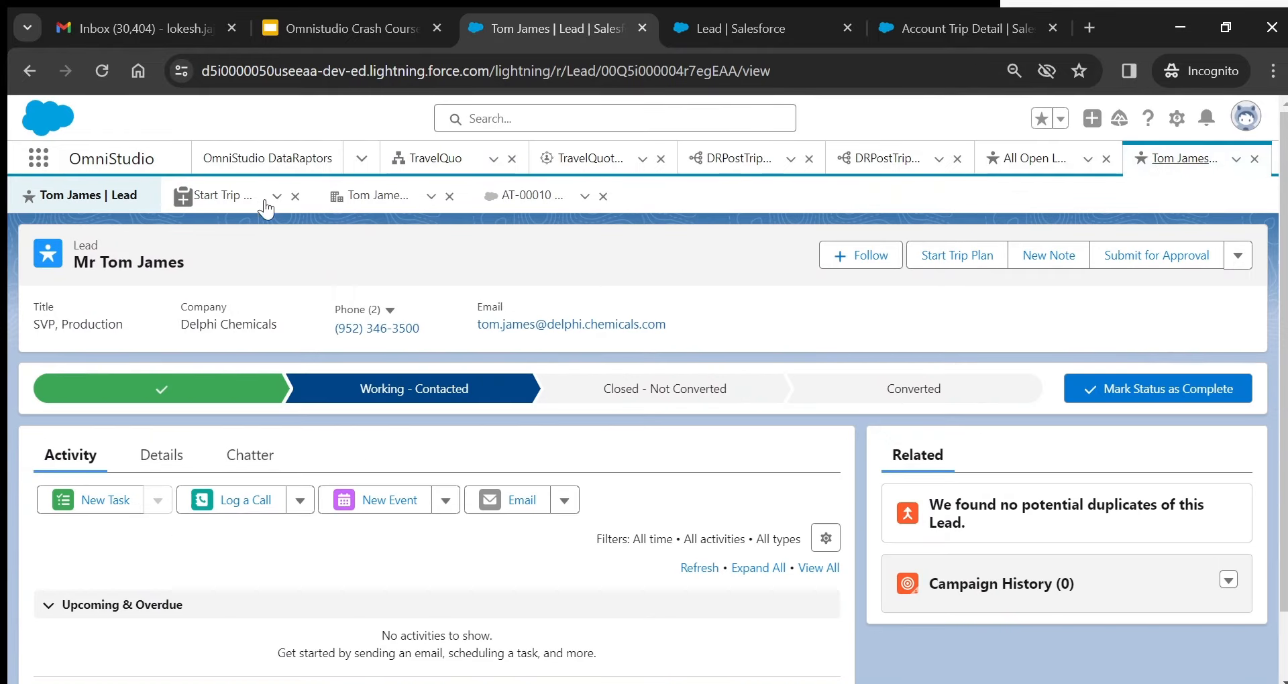
click(763, 27)
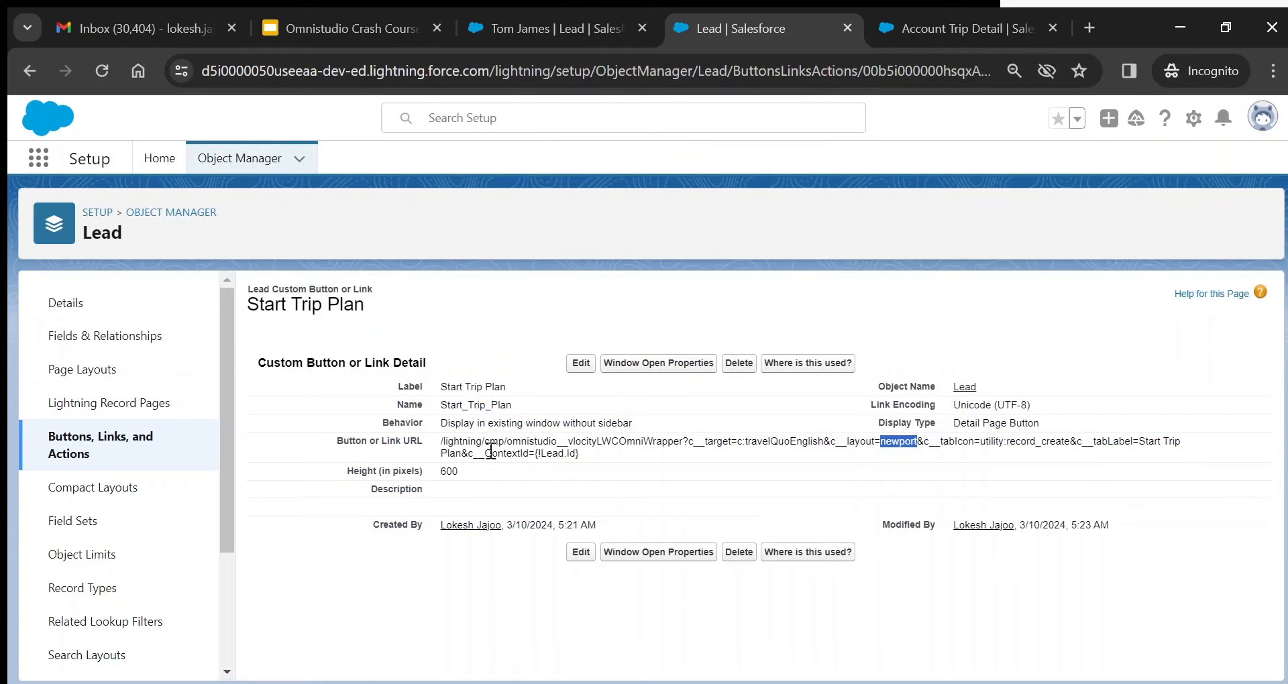
click(522, 30)
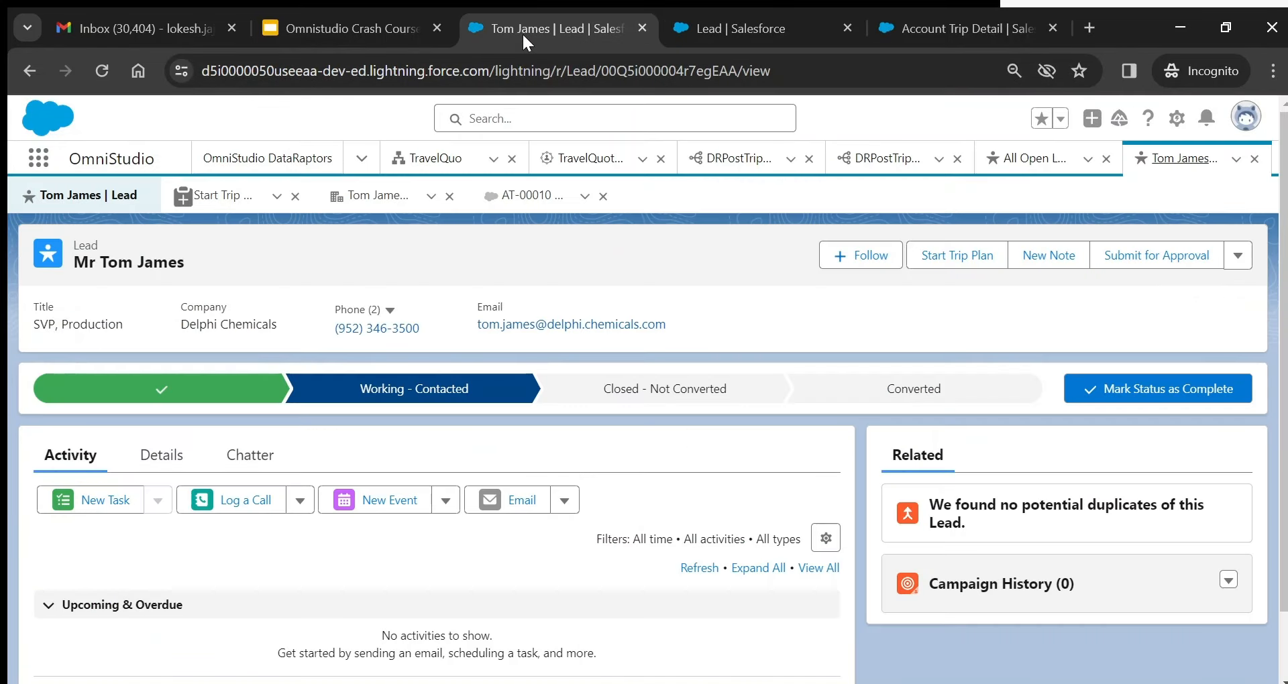
click(436, 159)
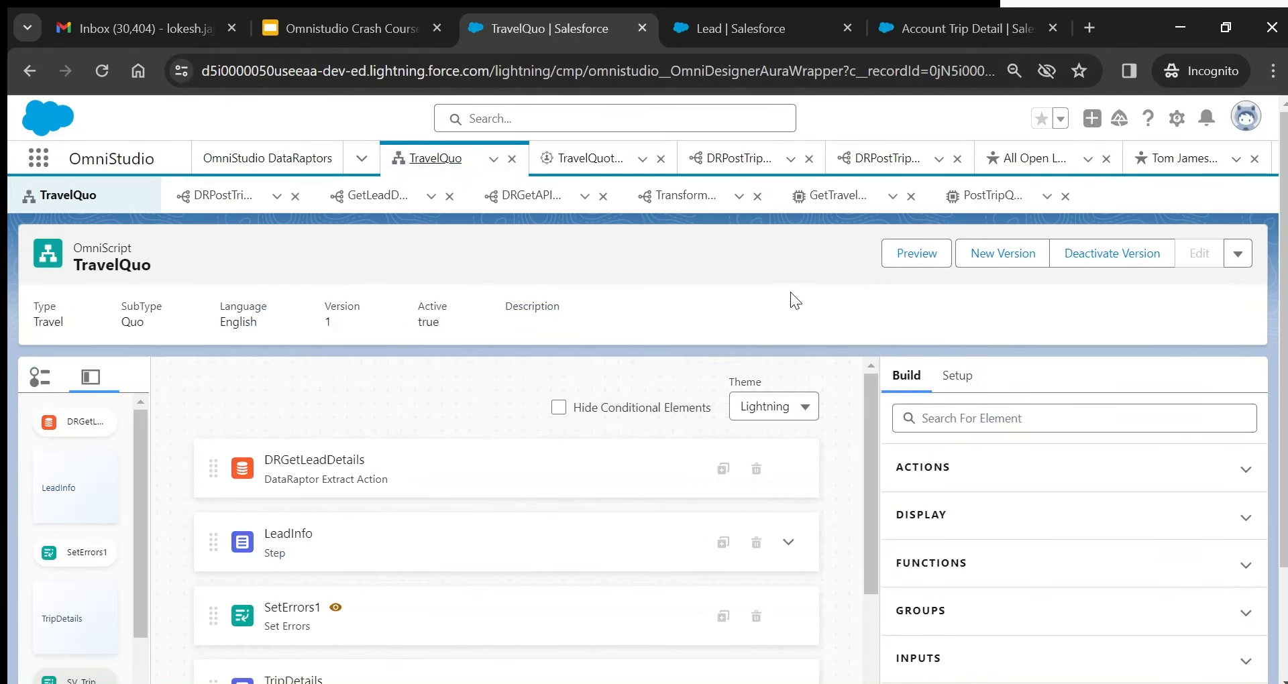
click(934, 252)
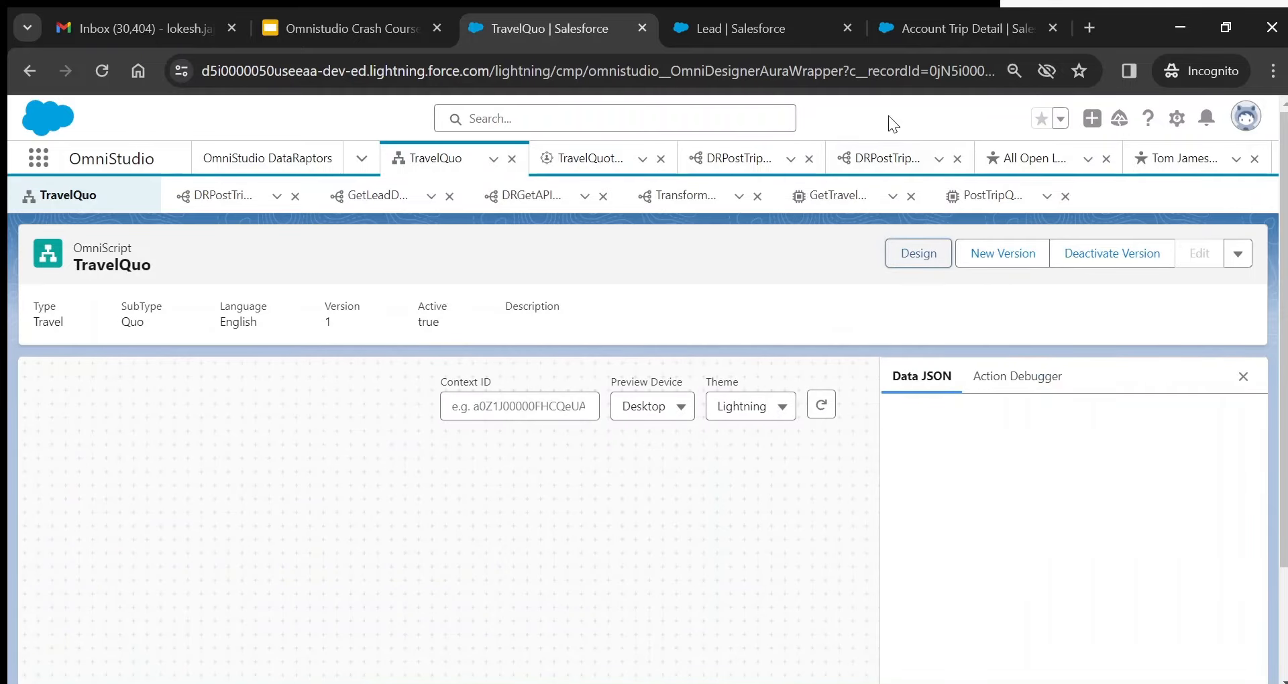
click(933, 35)
click(770, 27)
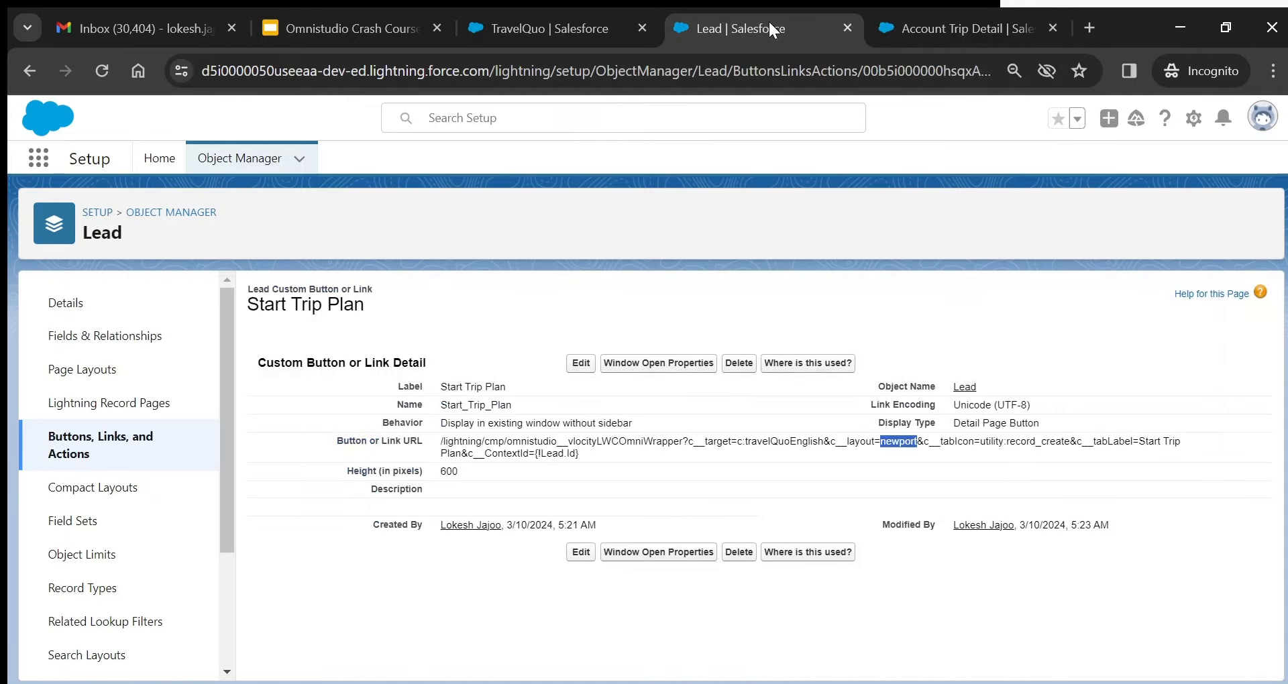
- Highlight the {!Lead.Id} context reference and select the entire Start Trip Plan URL
click(554, 456)
double_click(555, 456)
drag(439, 436, 604, 452)
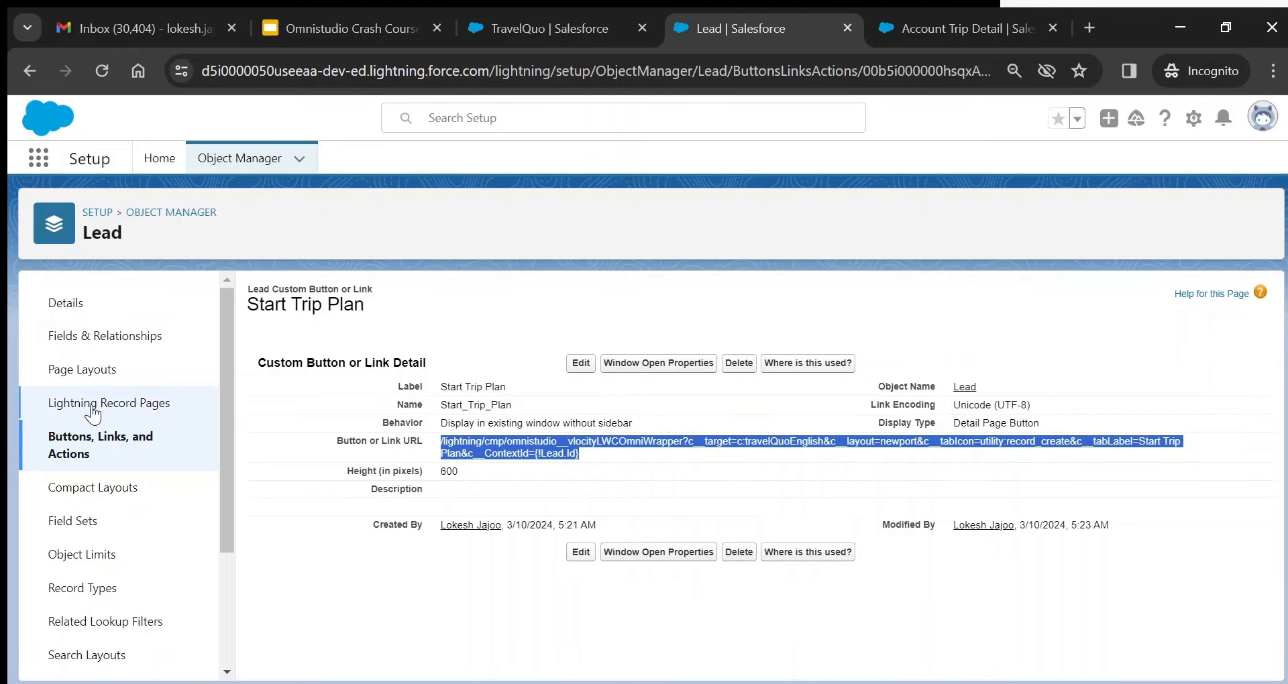
- Open the Lead Layout and review its available mobile and Lightning actions
click(94, 369)
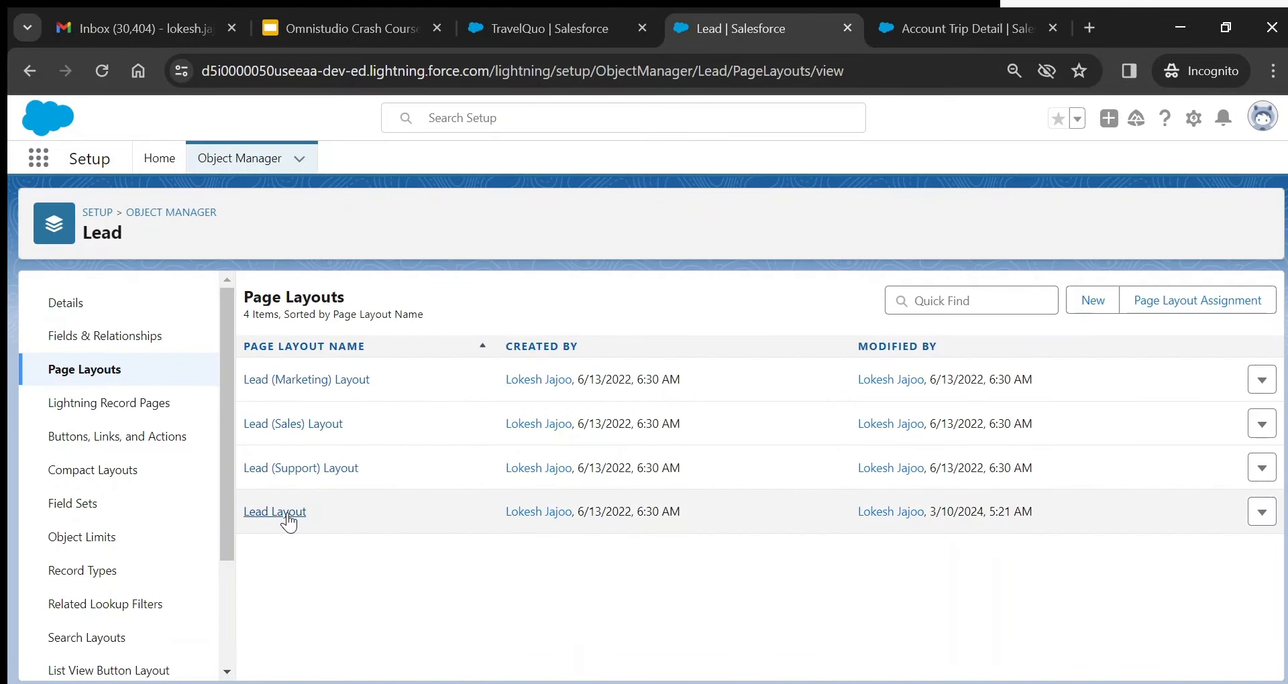
click(275, 512)
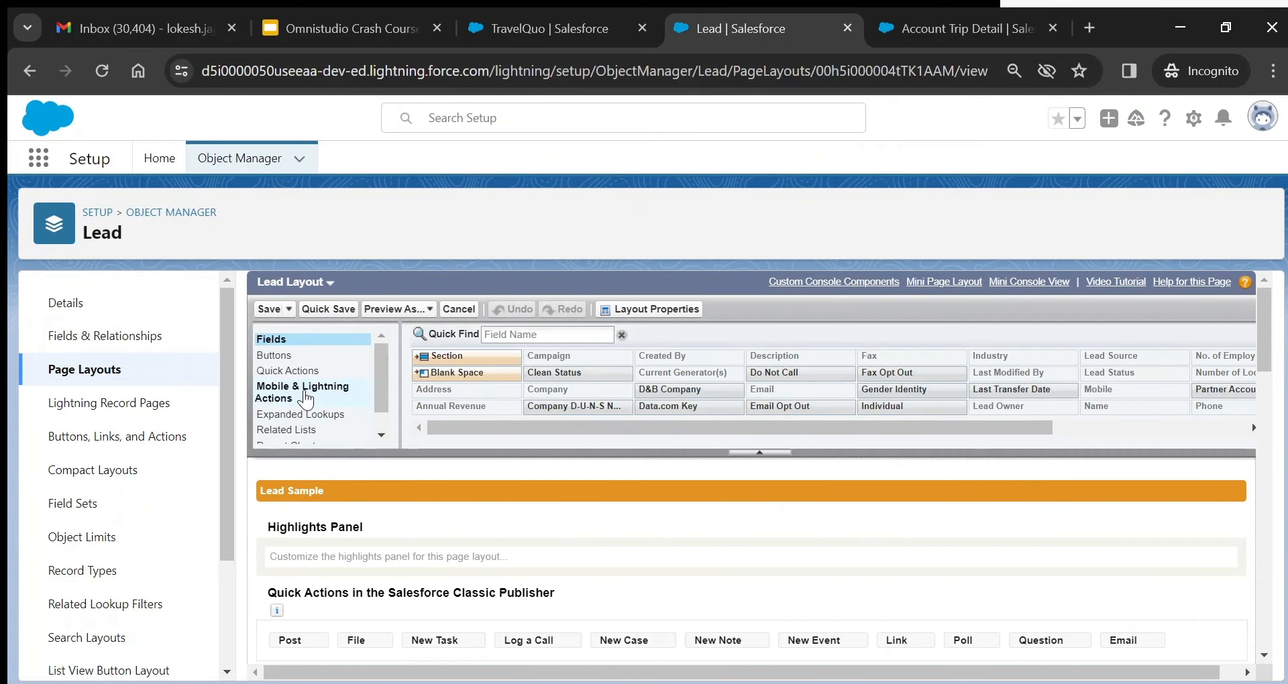
click(305, 398)
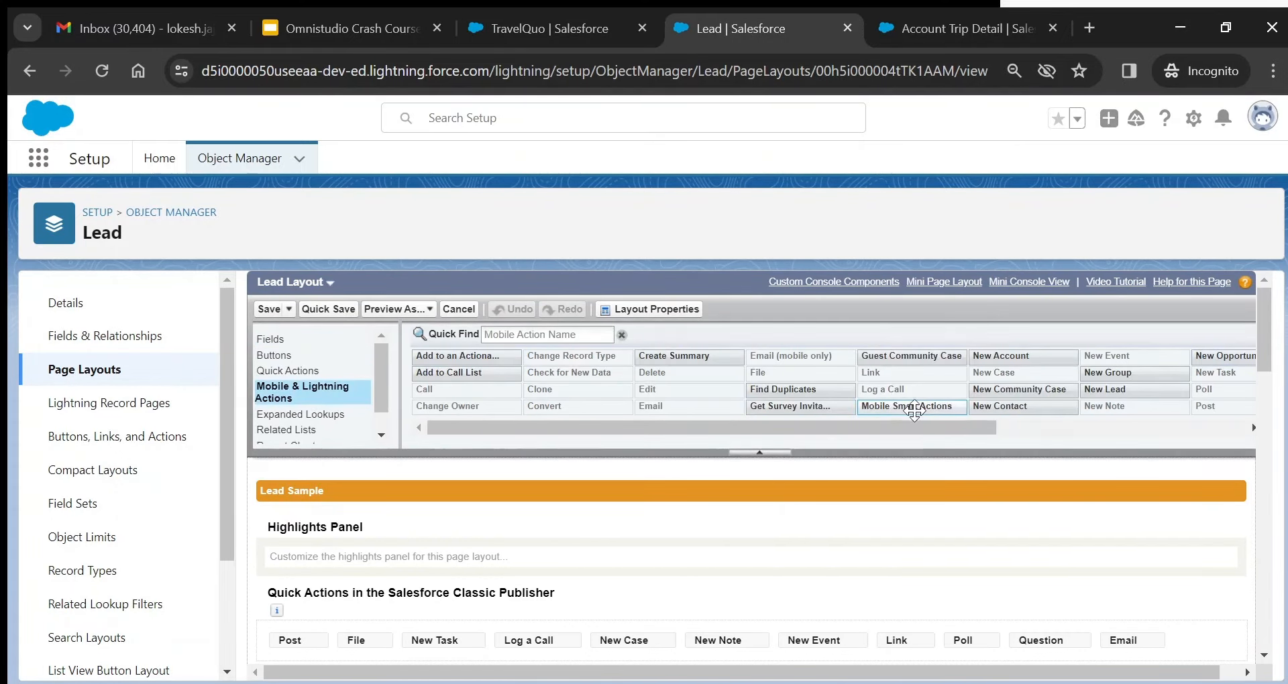
drag(927, 428, 1196, 420)
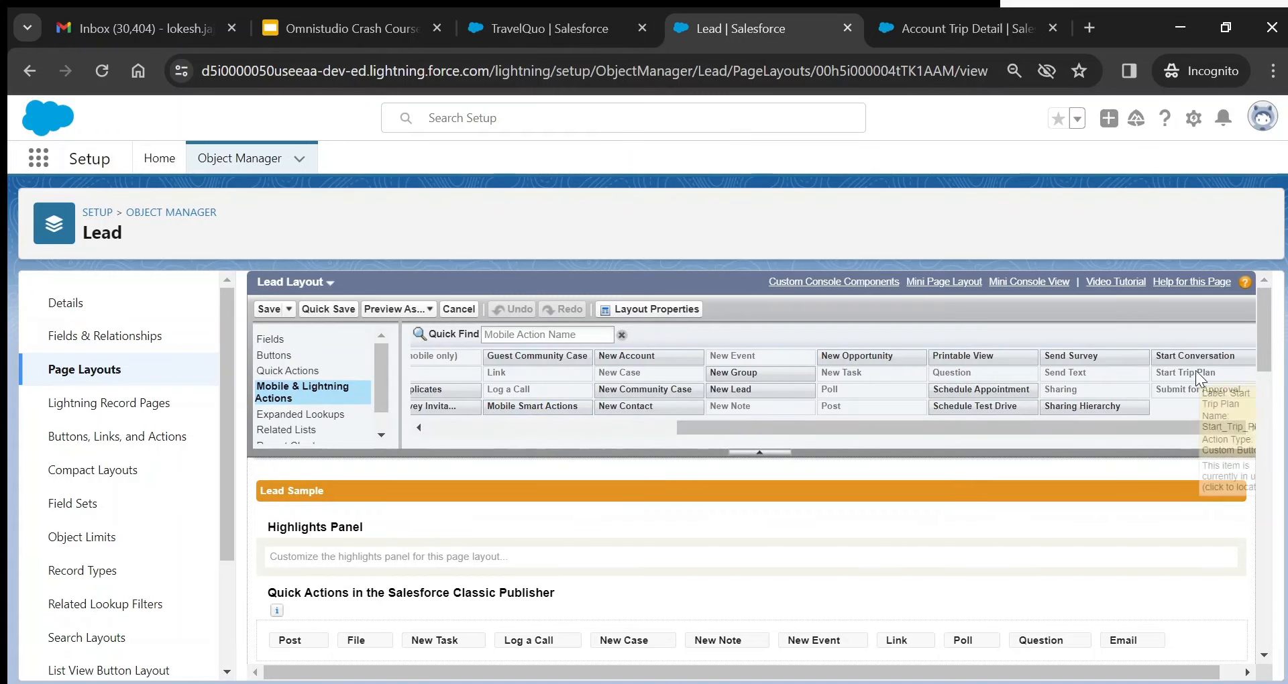
drag(1267, 346, 1275, 404)
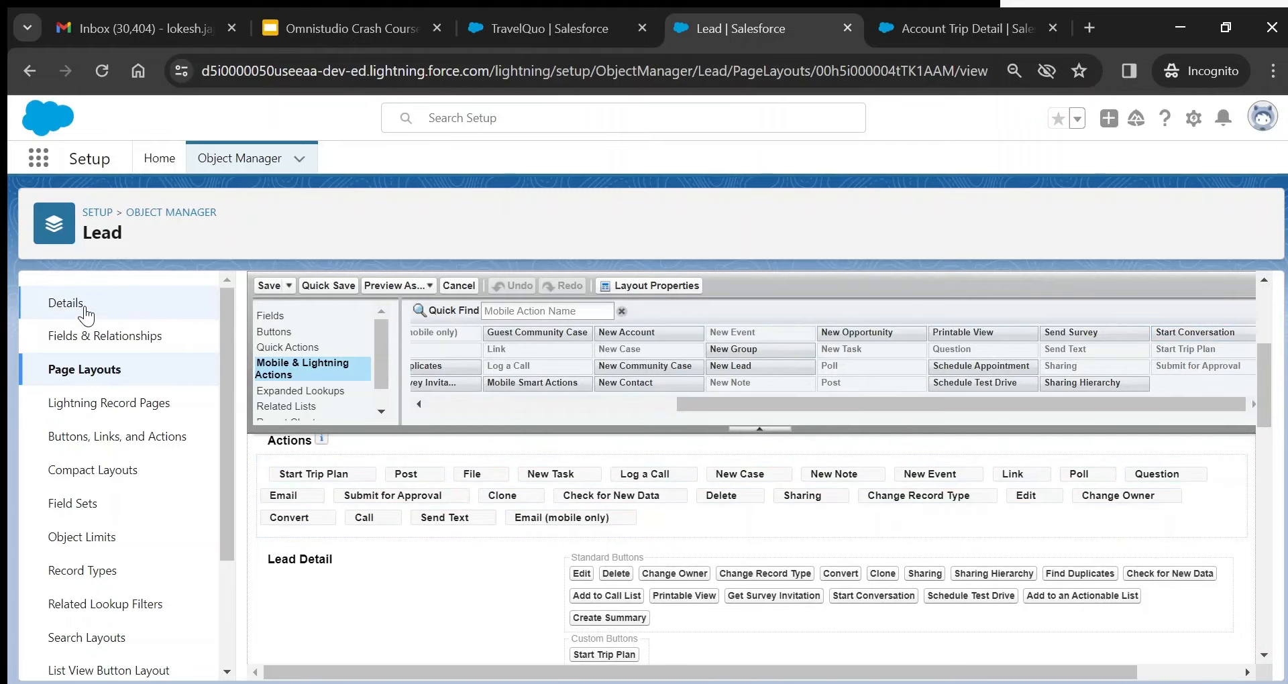
- Launch the Start Trip Plan flow from the lead record, then return to the lead
click(545, 36)
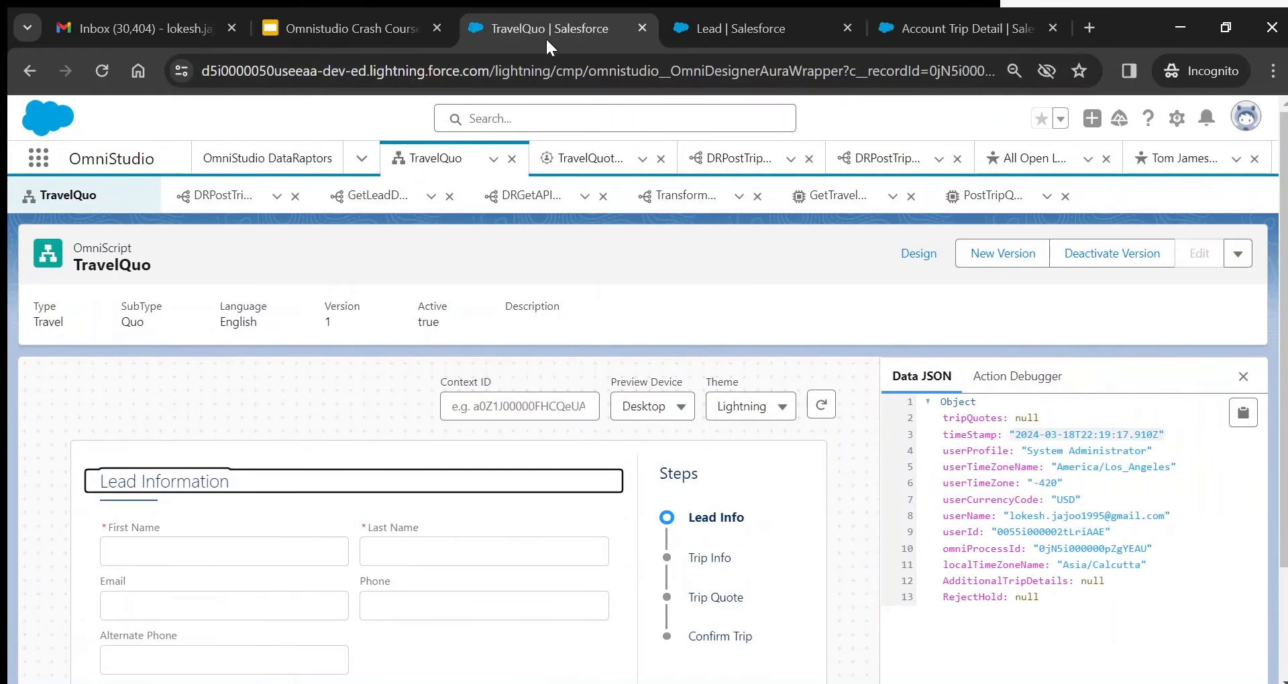
click(1188, 158)
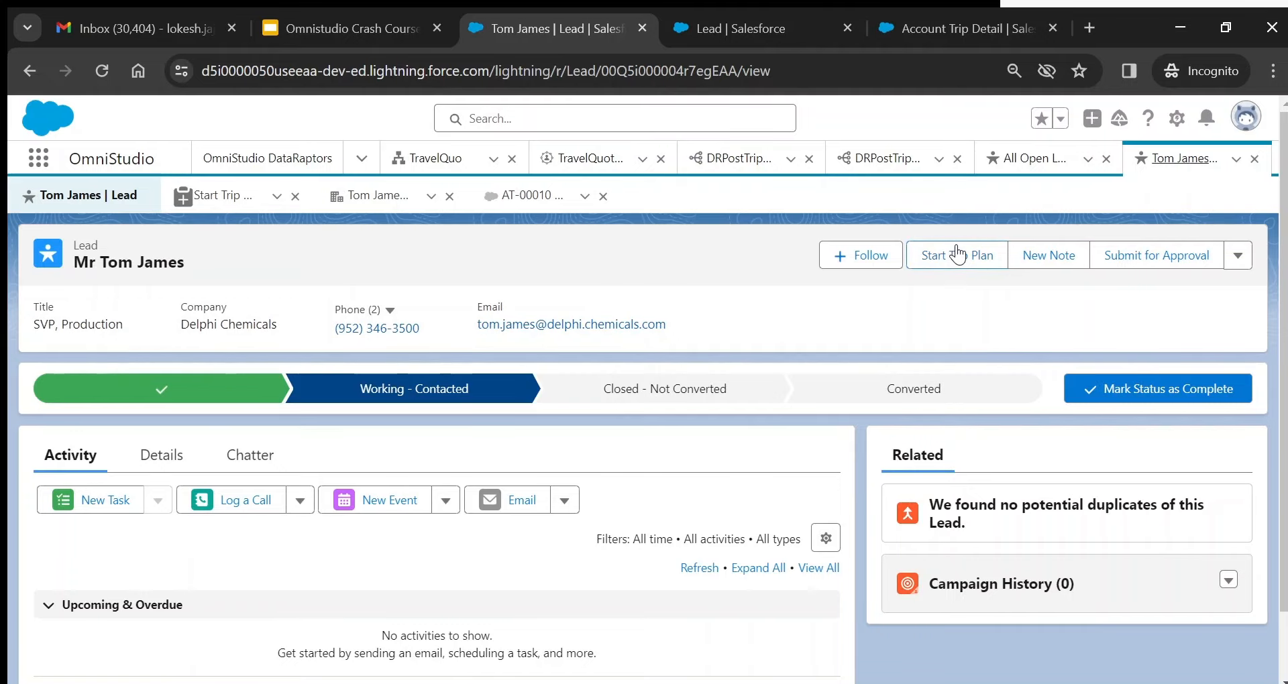
click(200, 206)
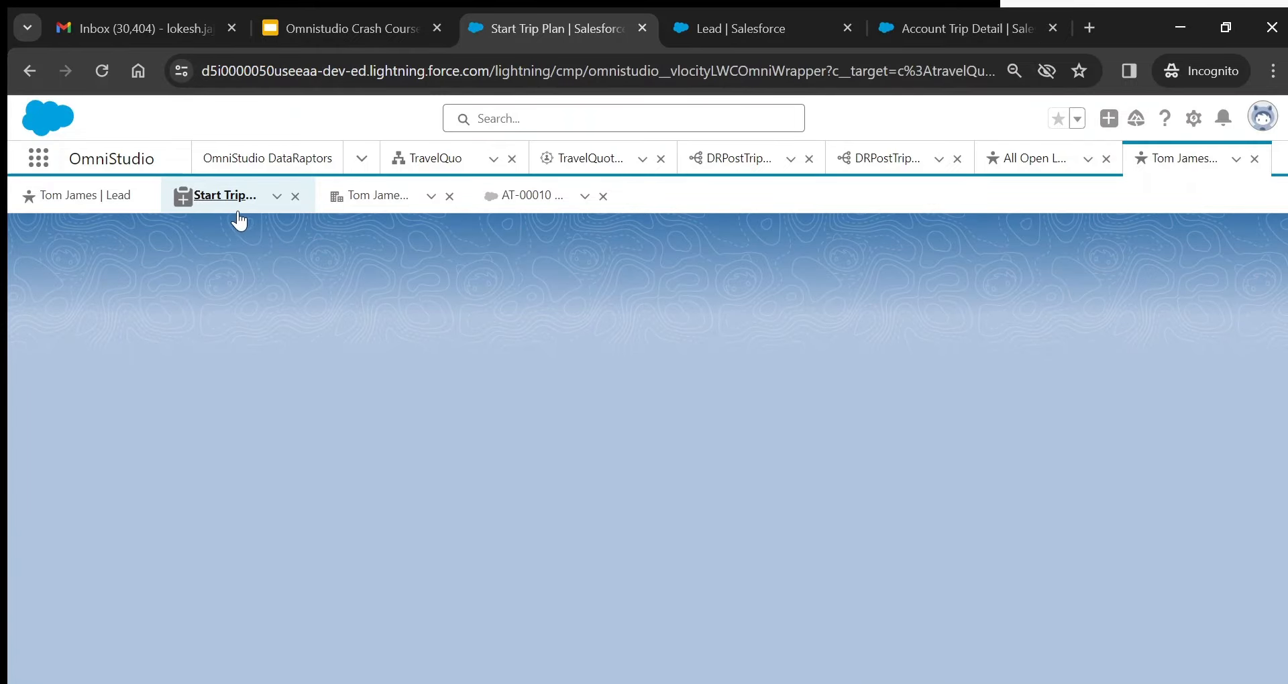
click(122, 193)
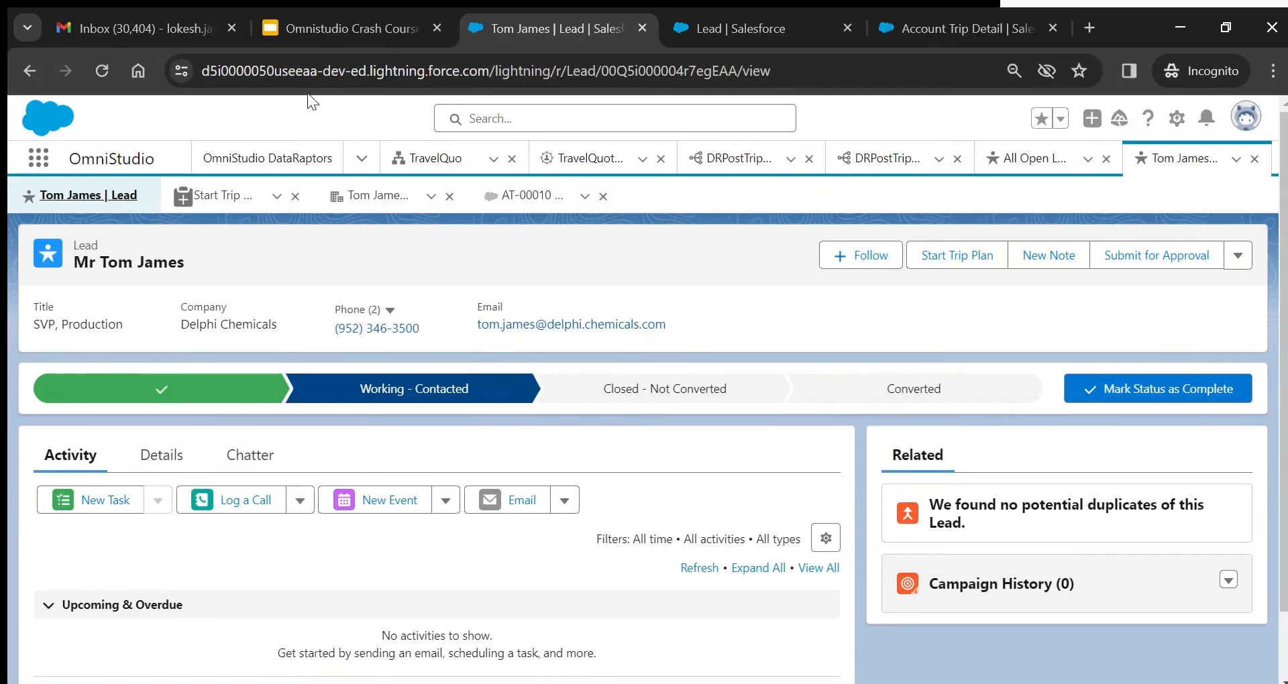
click(373, 34)
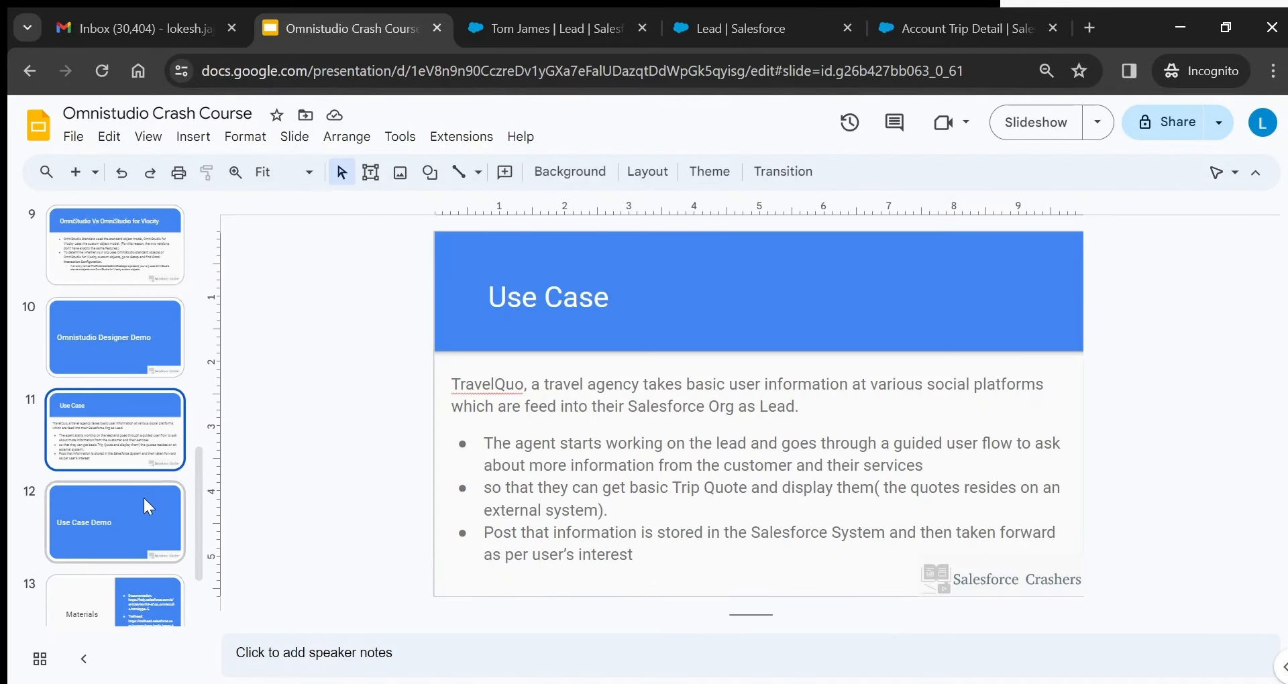
- On the Materials slide, select the documentation link and search Google for 'Omnistudio documentation'
click(110, 599)
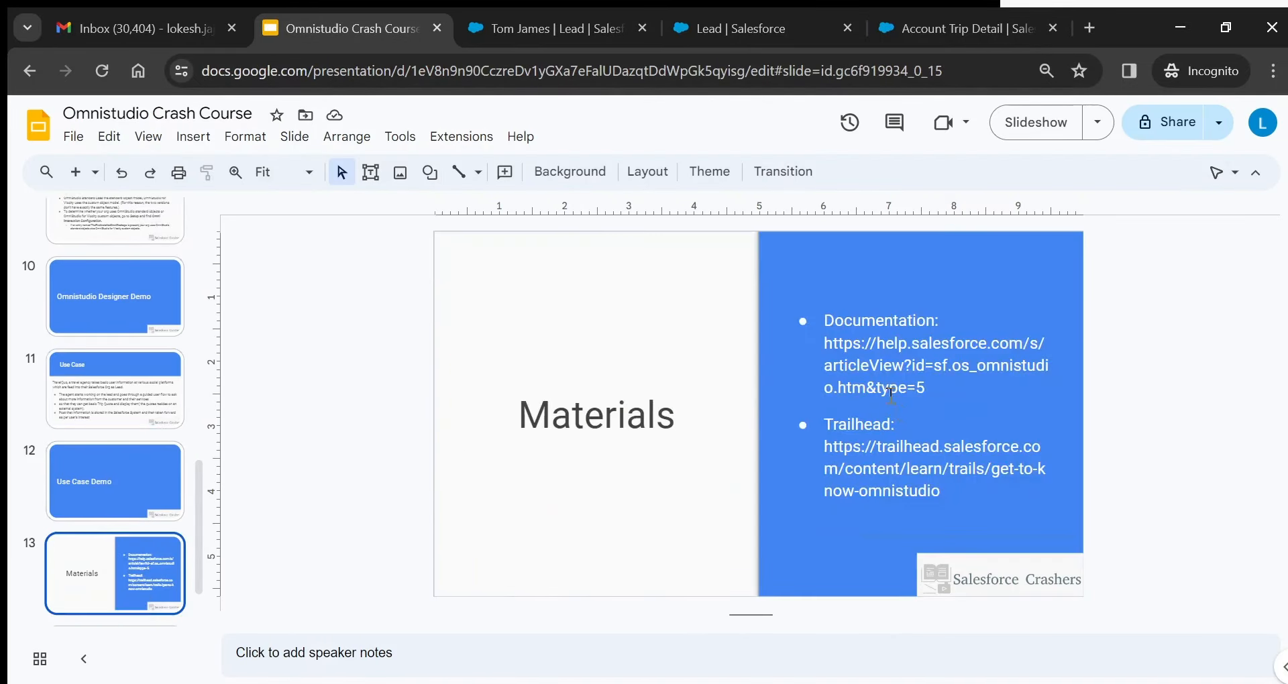
drag(825, 345, 929, 386)
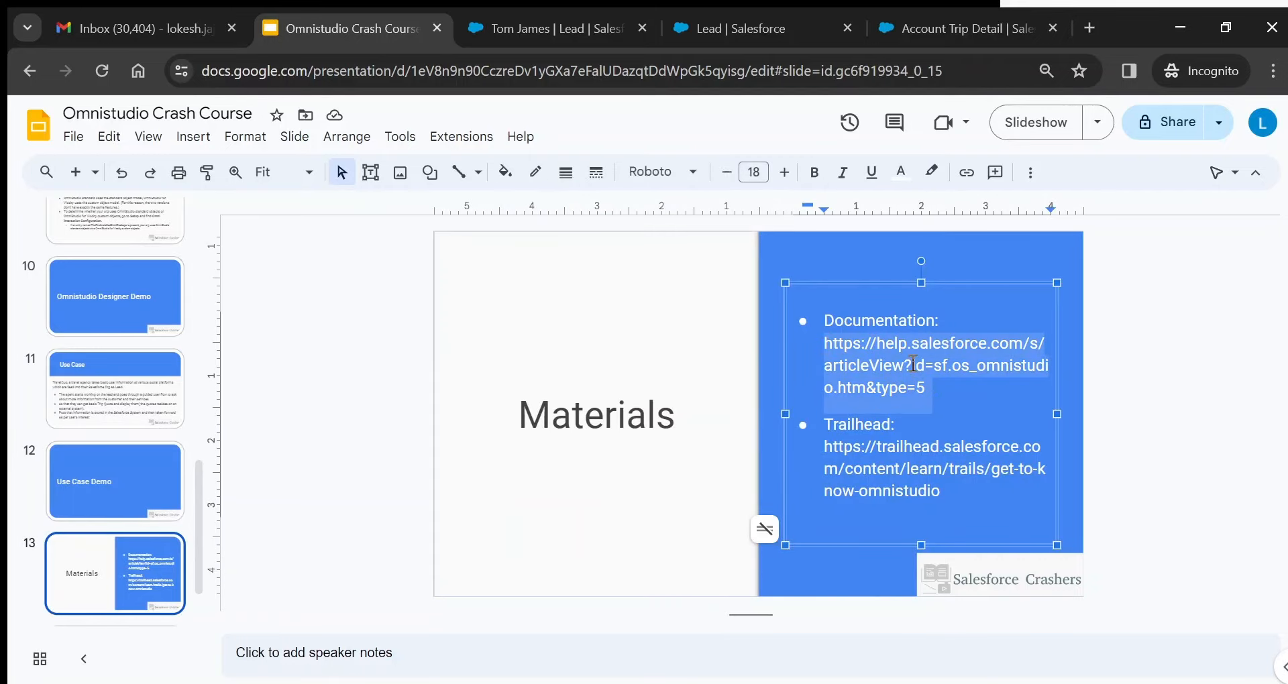
click(1090, 27)
text(Omnis)
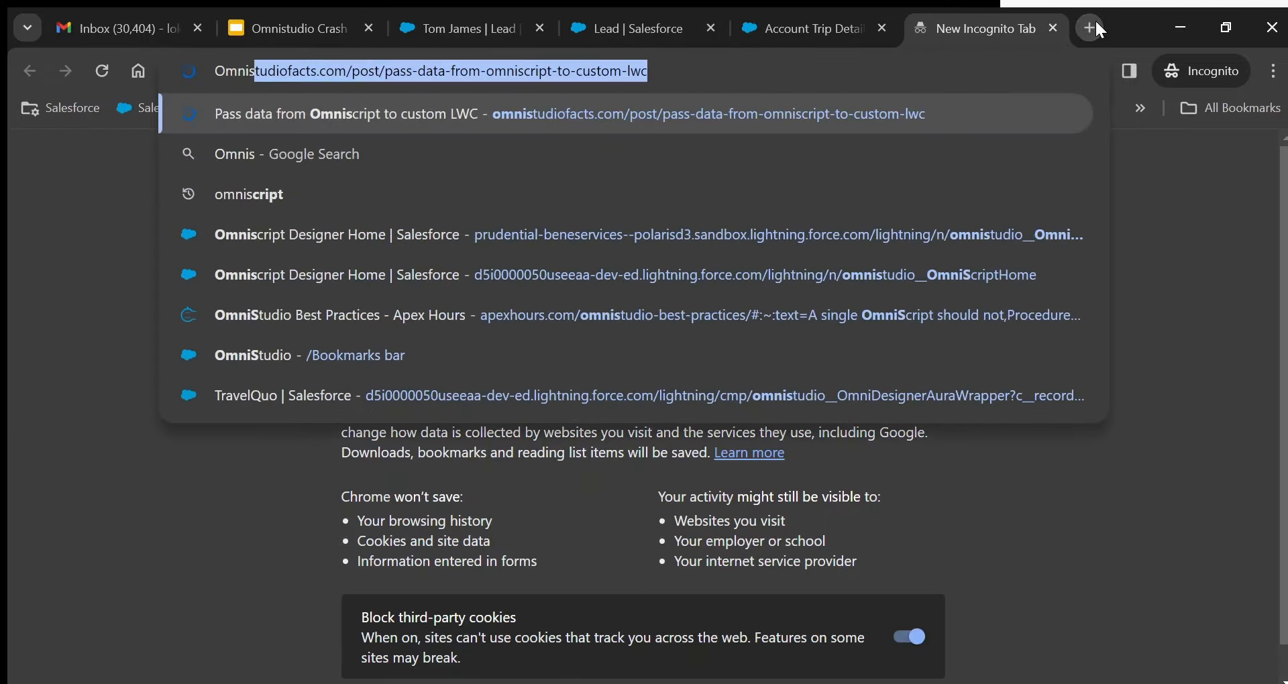
text(tudio do)
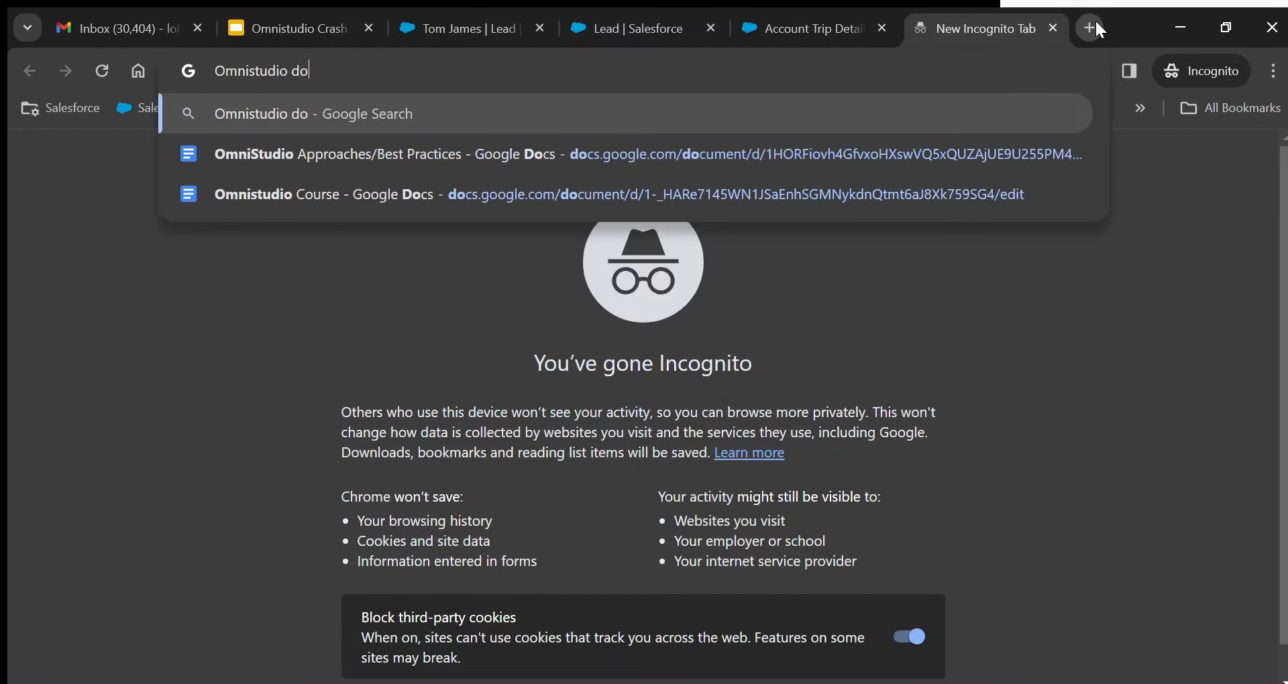
text(cumentation)
key(Return)
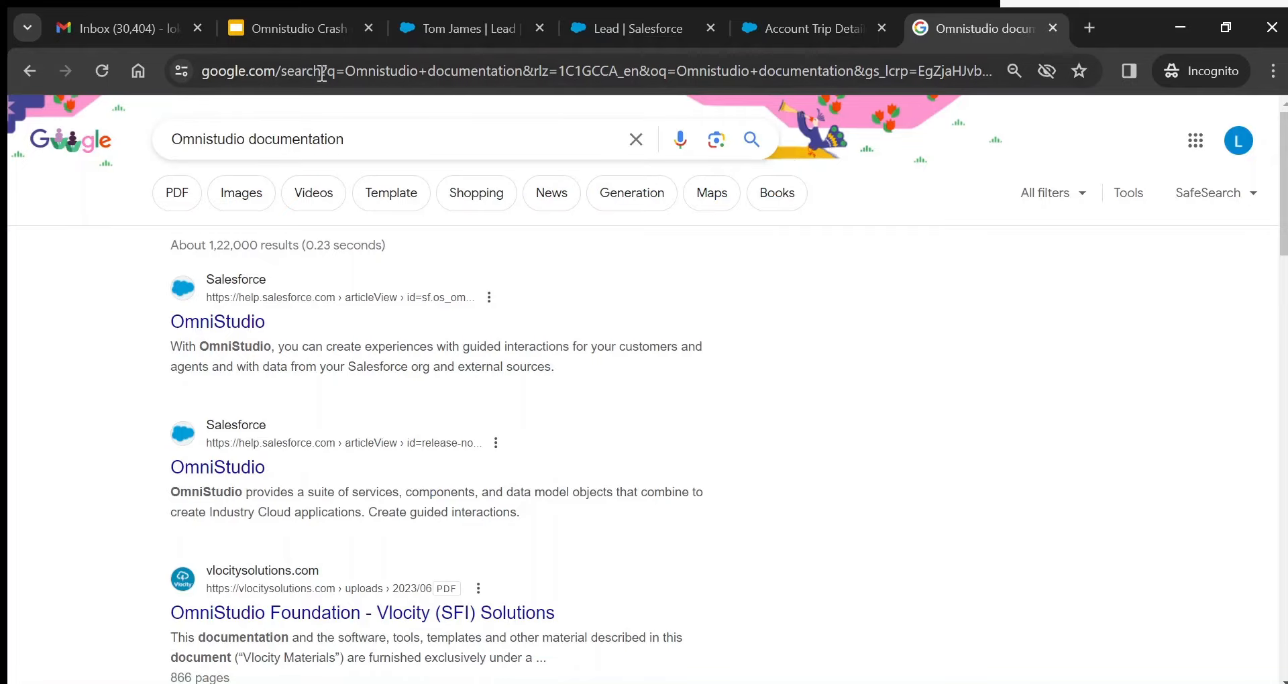
- Select the Trailhead link on the Materials slide
click(308, 32)
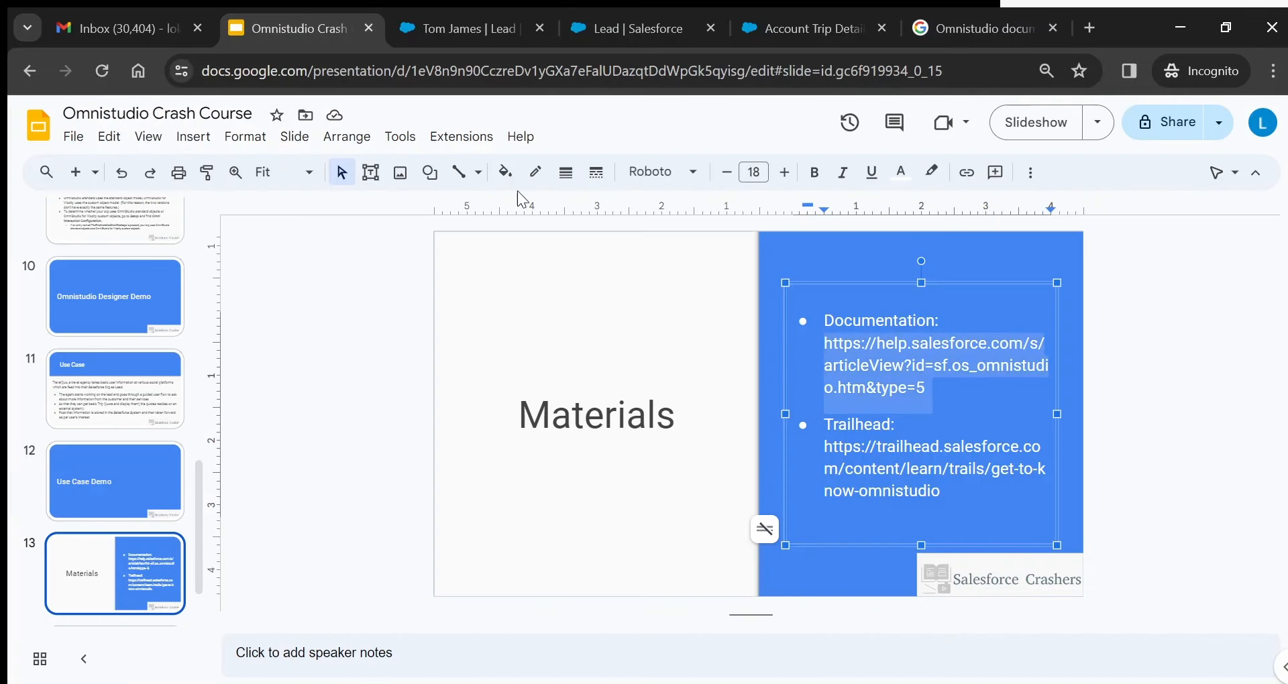
click(826, 455)
drag(826, 454, 943, 492)
key(ctrl+c)
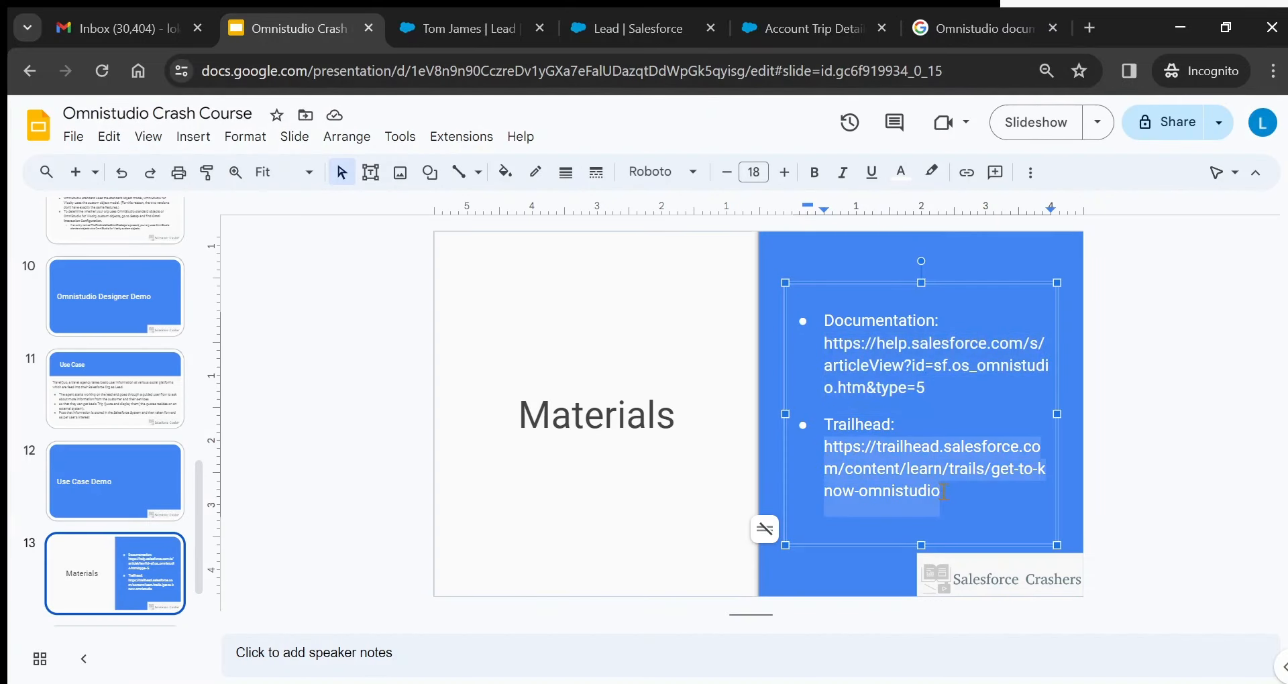
click(975, 16)
- Paste the Trailhead link into the address bar and browse the Get to Know OmniStudio modules
click(471, 71)
key(ctrl+v)
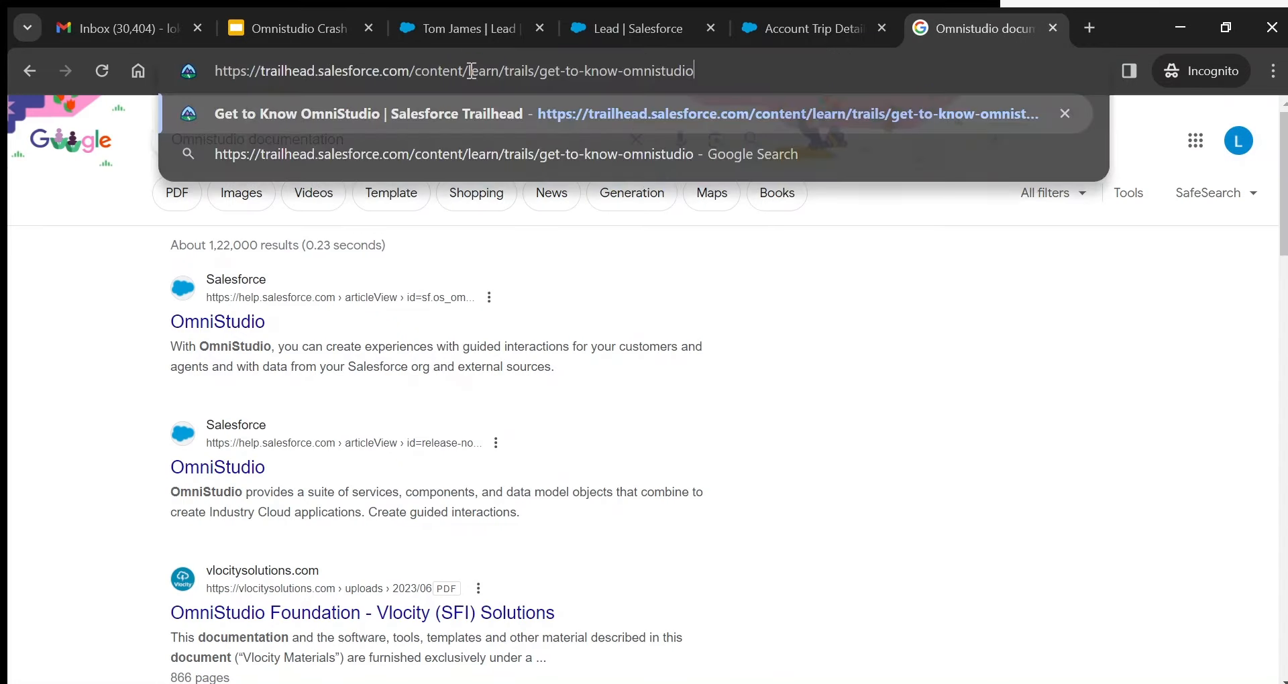
key(Return)
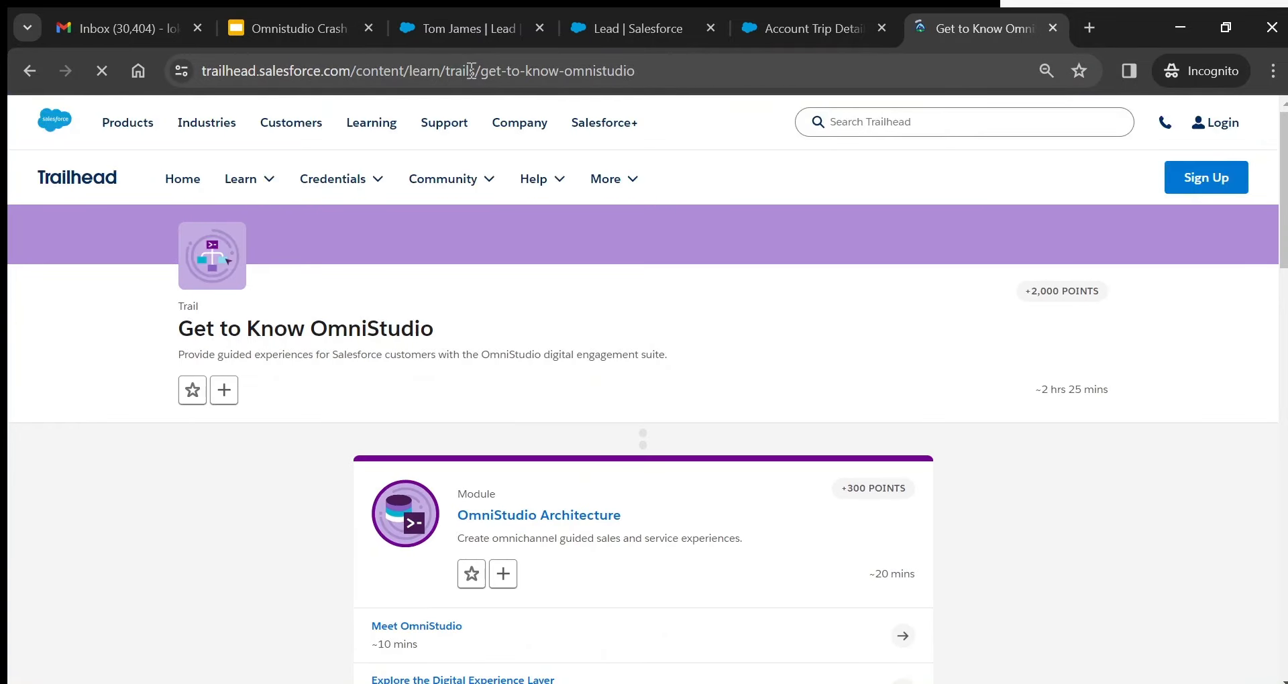
scroll(414, 591, down, 5)
scroll(414, 590, down, 10)
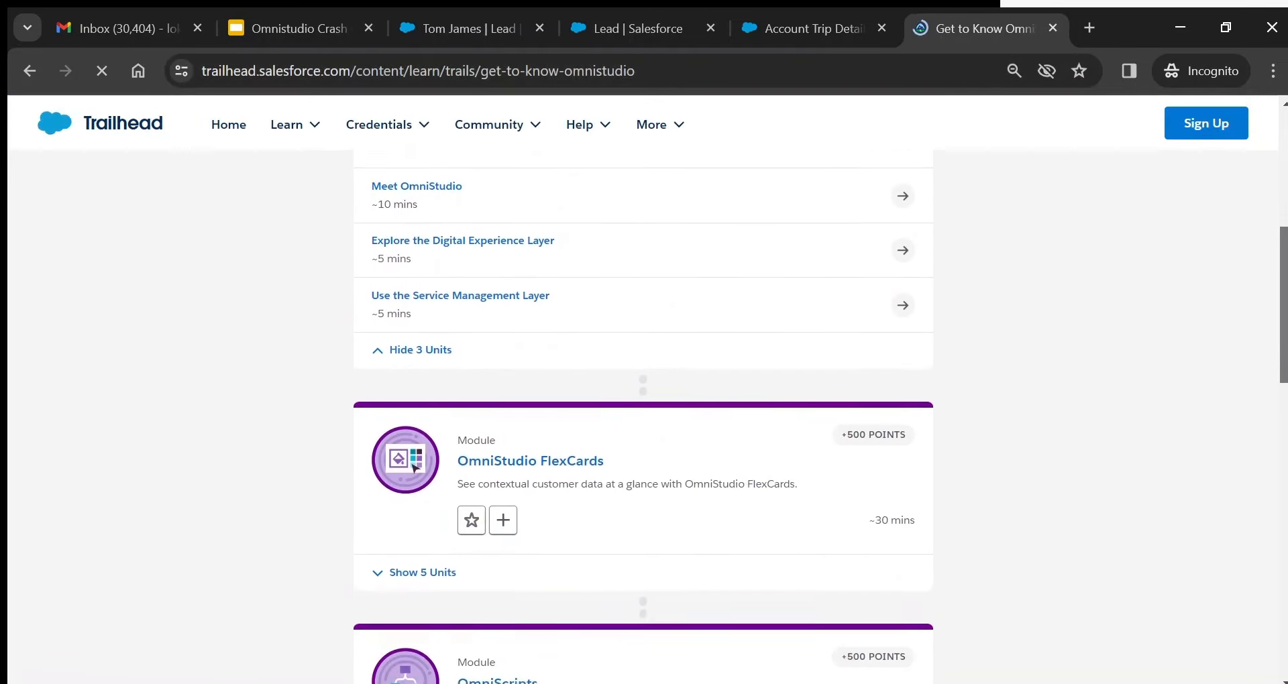
scroll(643, 421, down, 2)
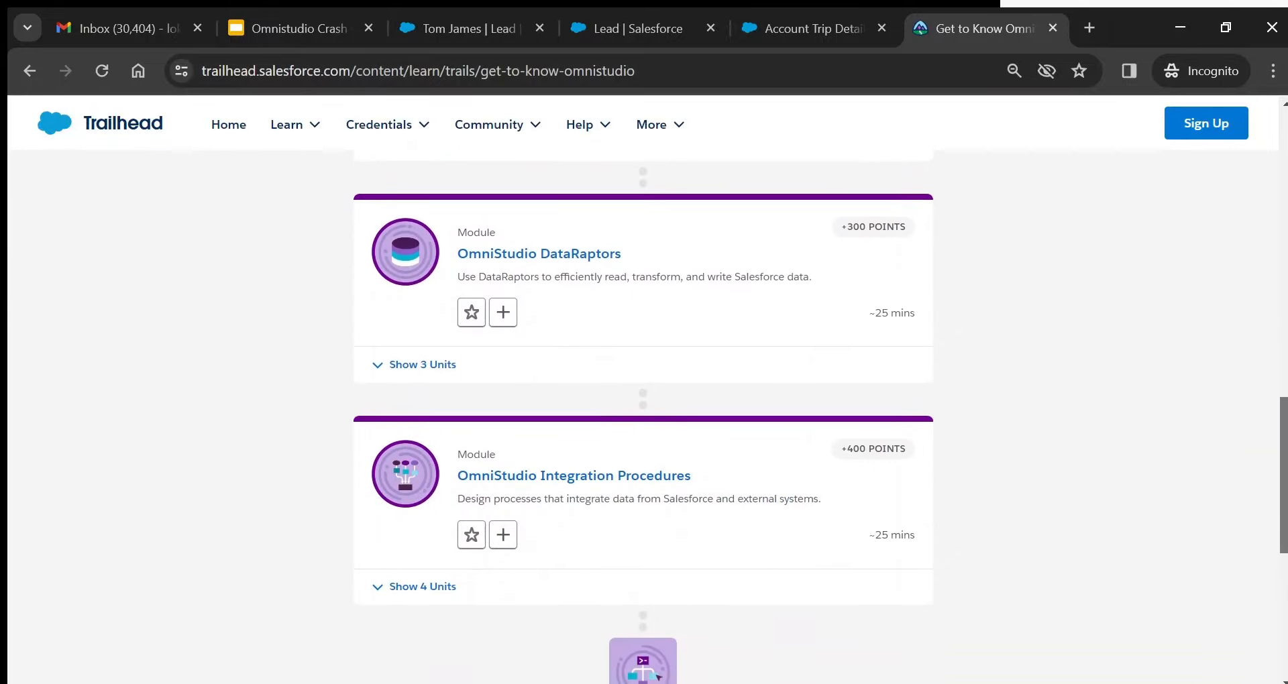
scroll(643, 422, up, 1)
scroll(643, 421, down, 2)
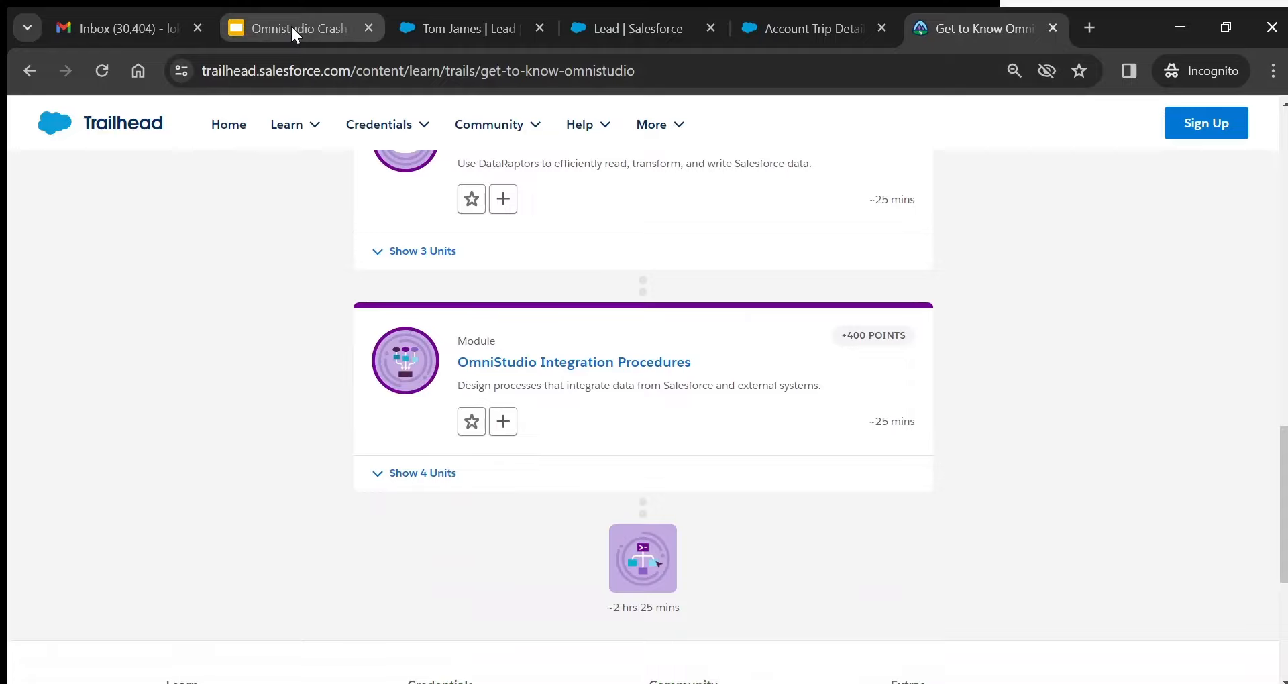
click(292, 24)
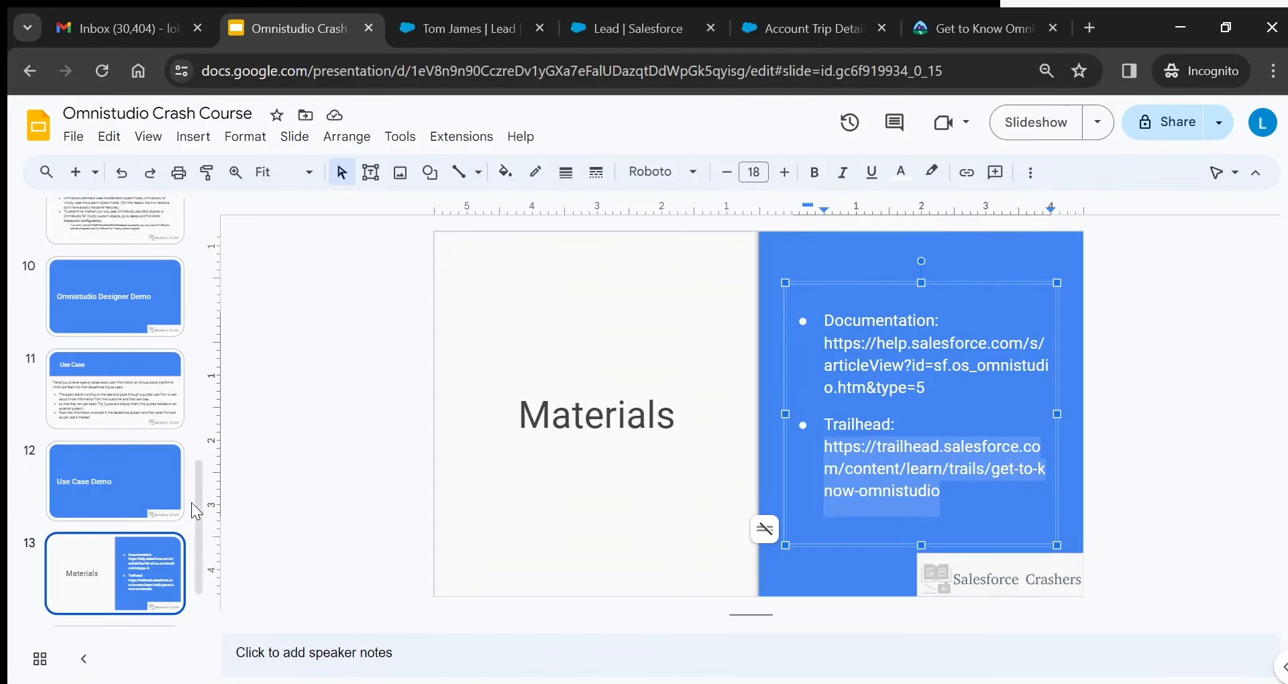
scroll(194, 510, down, 1)
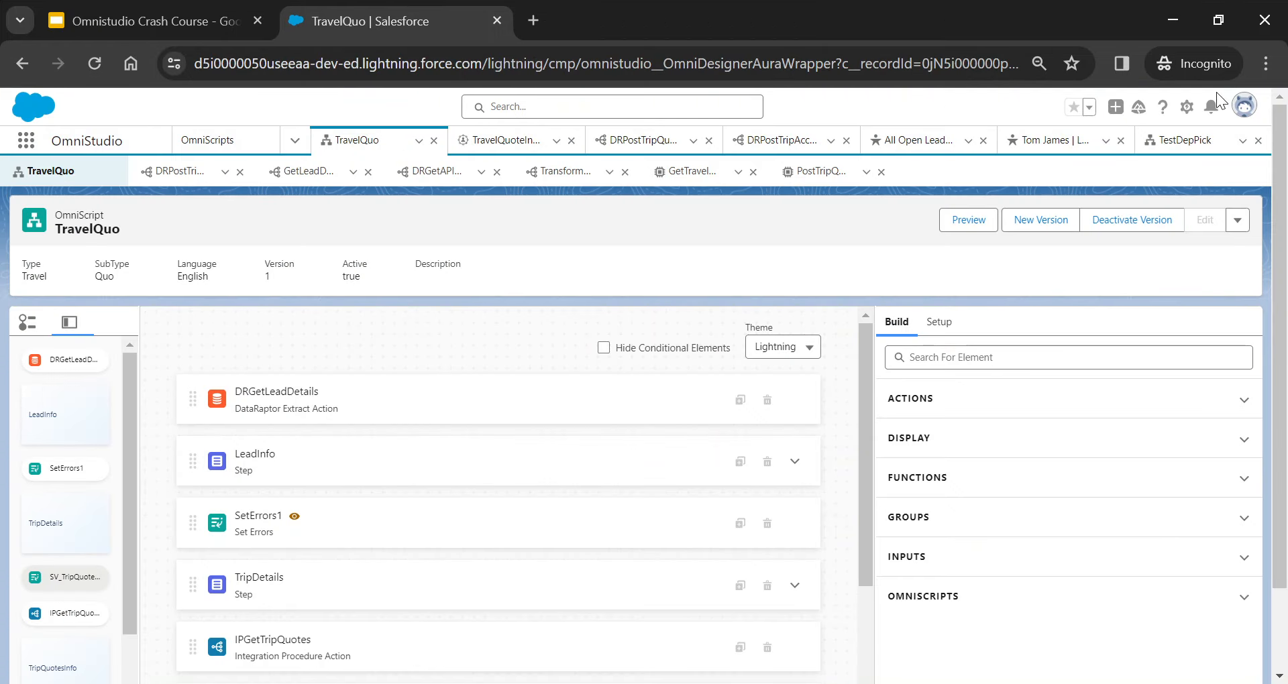
- Export TravelQuo as a downloadable DataPack with 1 OmniScript, 5 DataRaptors and 2 Integration Procedures
click(1238, 221)
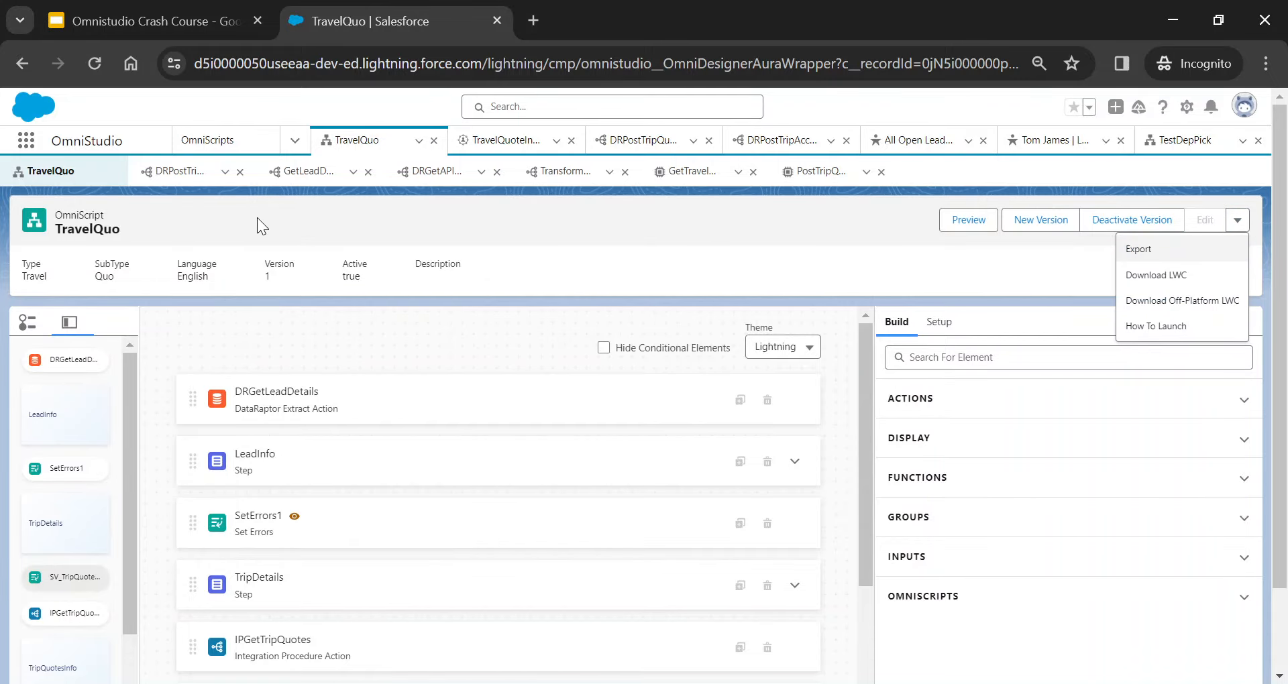
click(1141, 252)
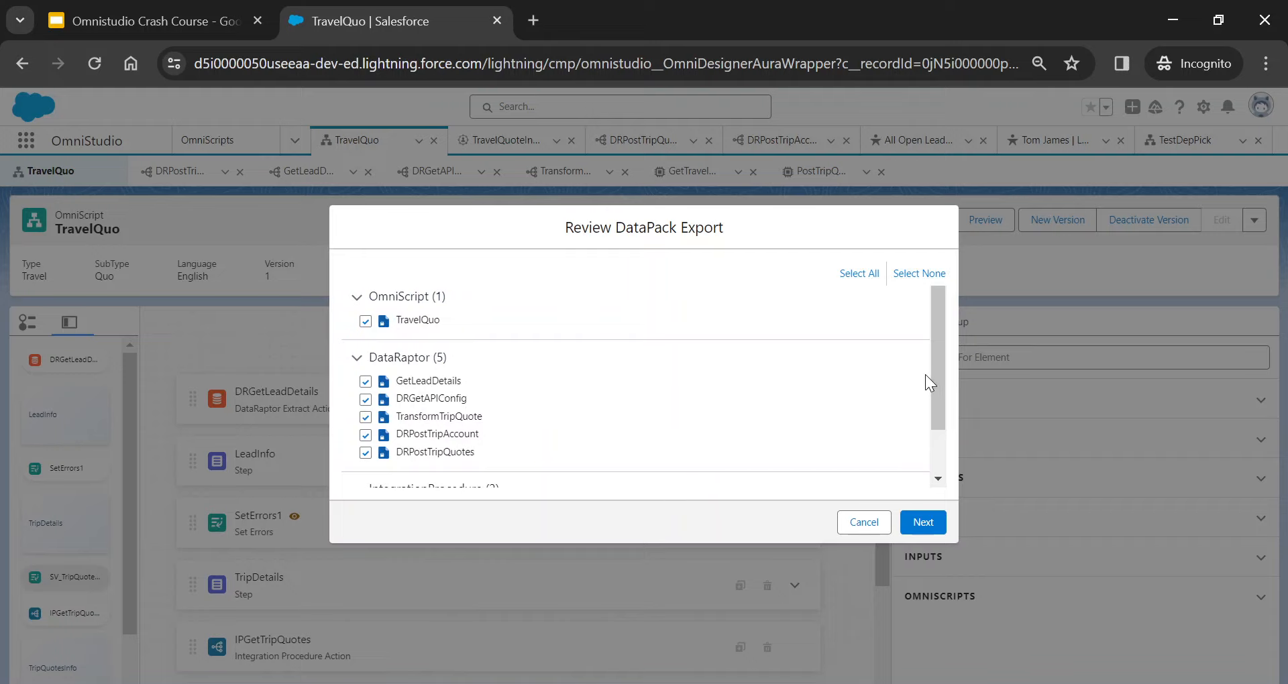
drag(934, 369, 936, 441)
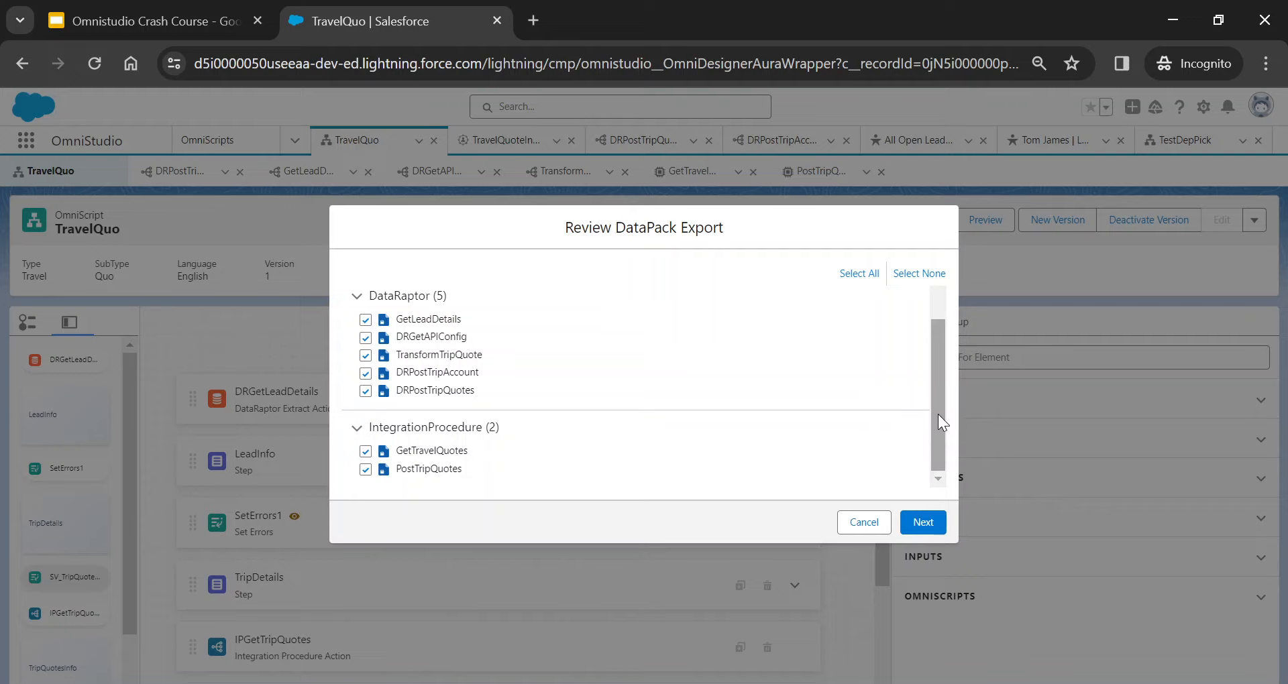
drag(938, 413, 936, 356)
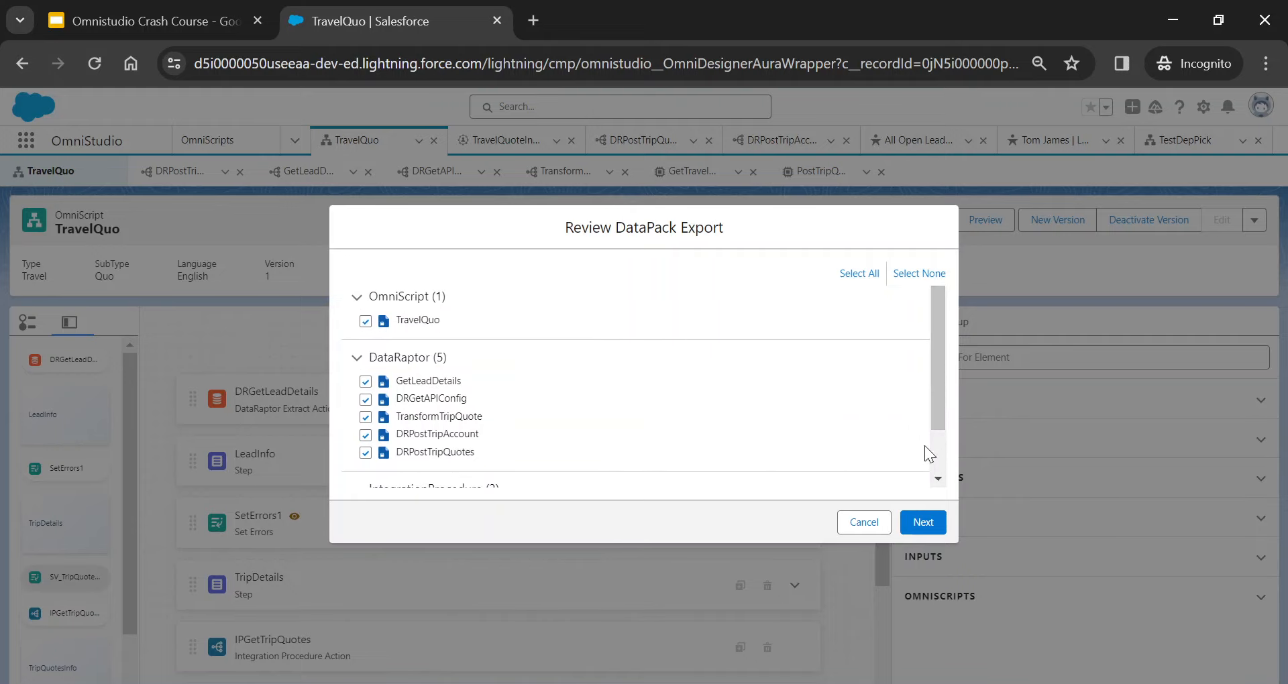
click(922, 521)
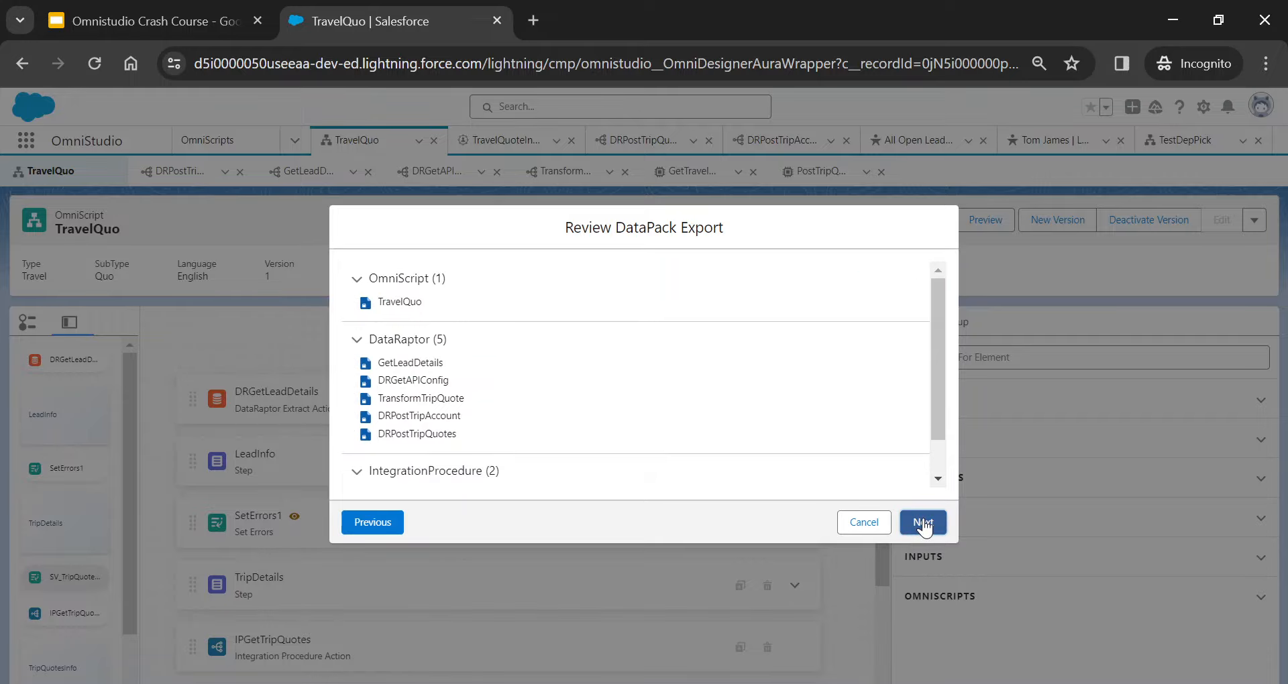
drag(941, 357, 939, 420)
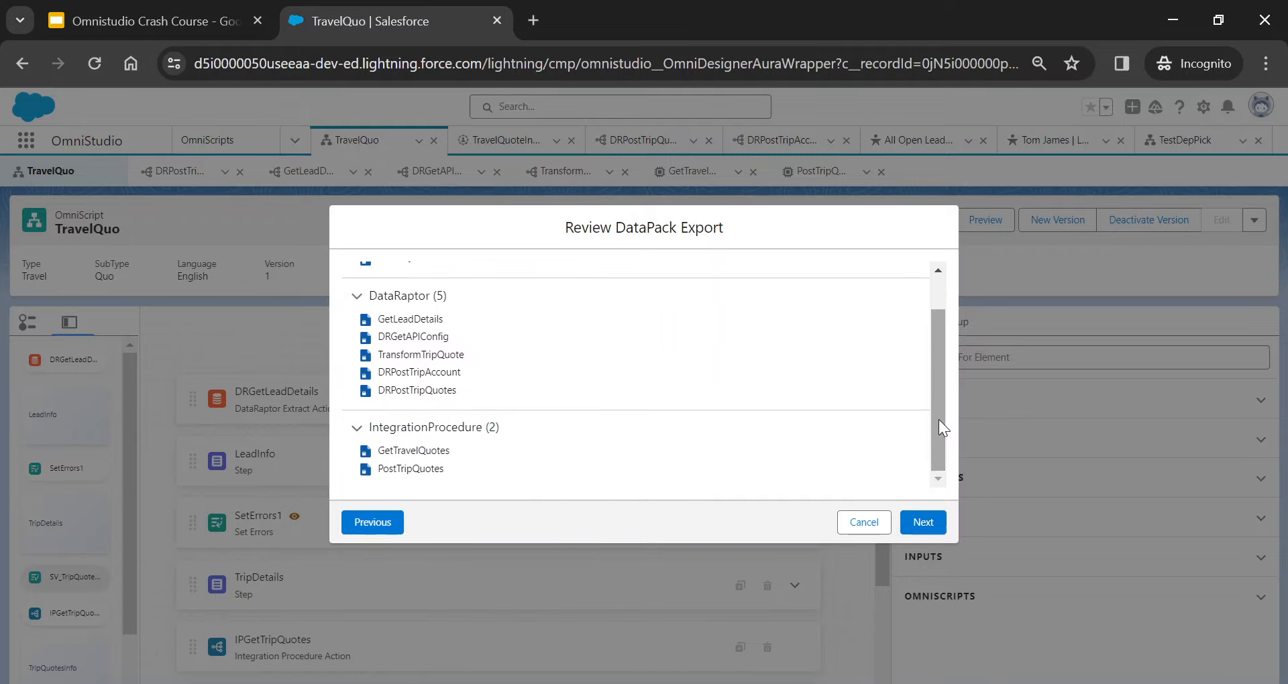
click(912, 526)
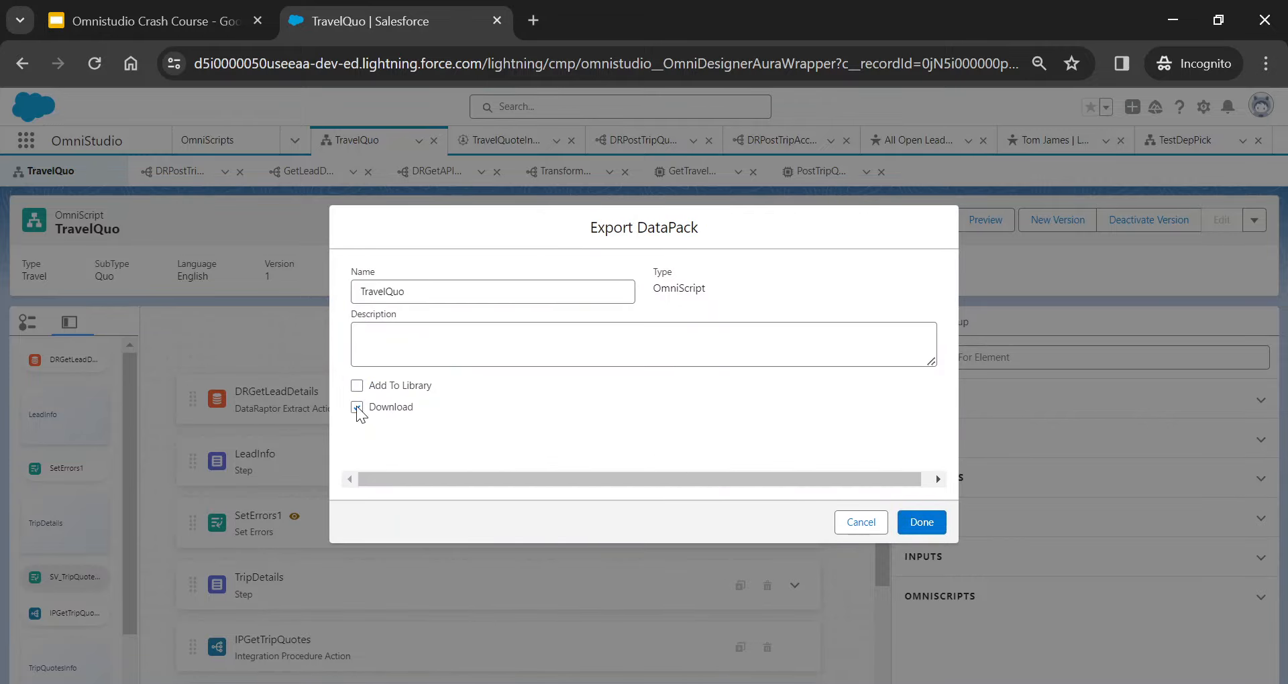
click(925, 524)
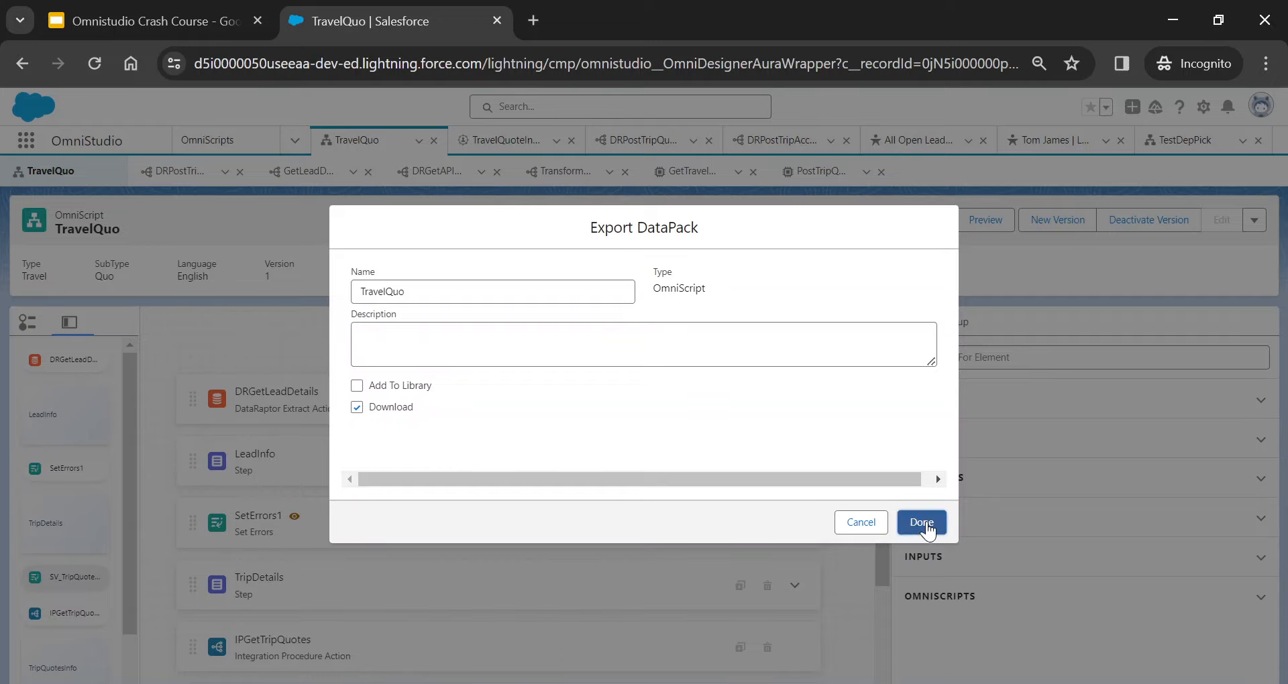